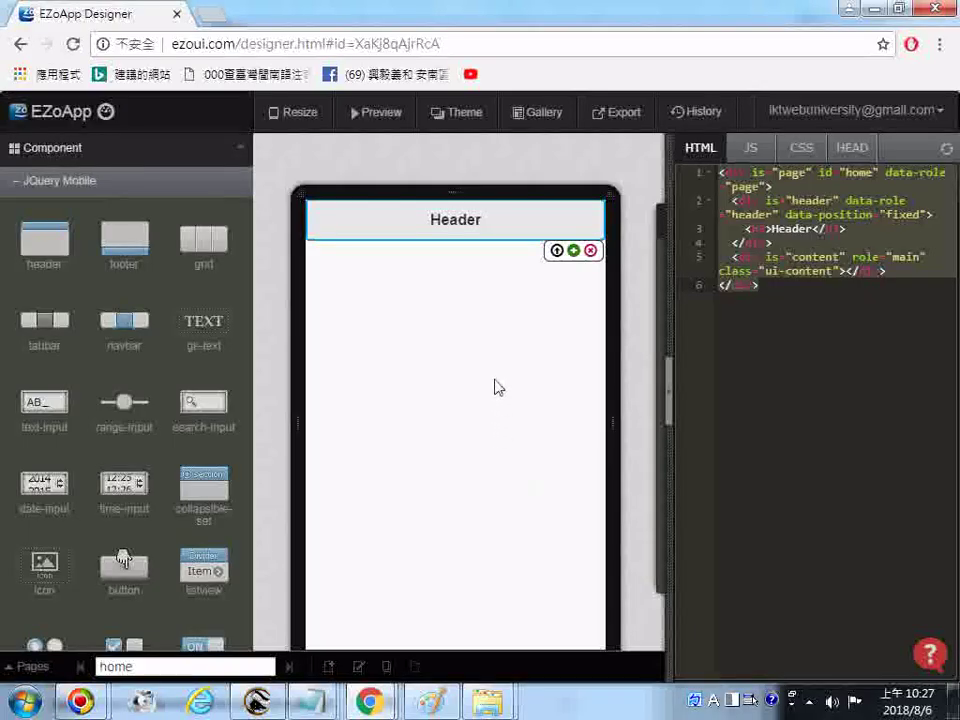
Delete the existing header from the home page and add a new header component in its place.
left_click(590, 250)
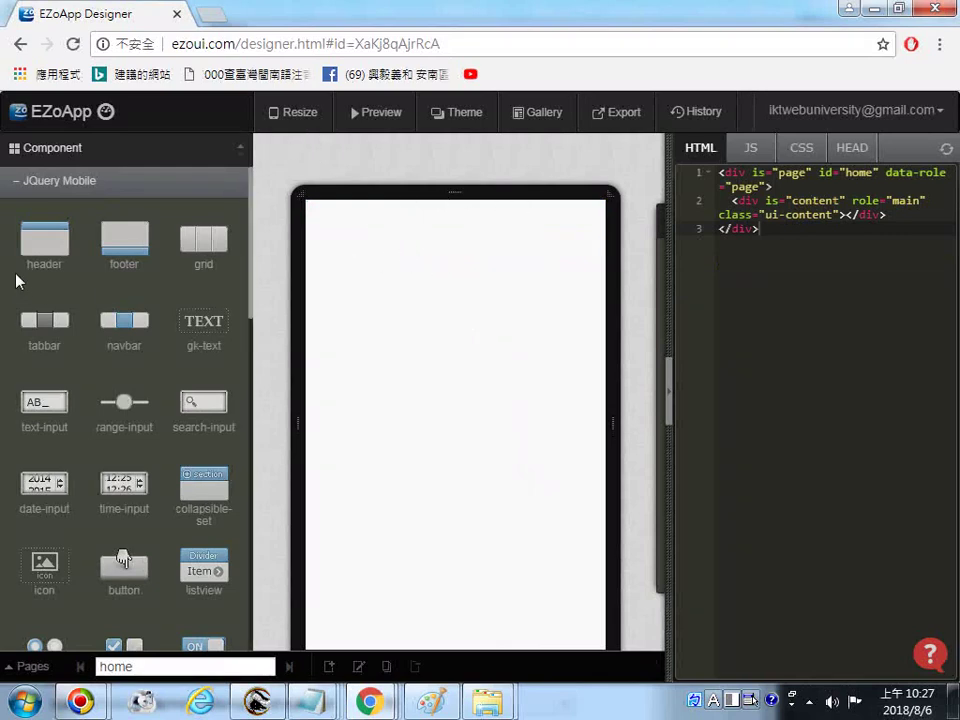
left_click_drag(50, 255, 461, 249)
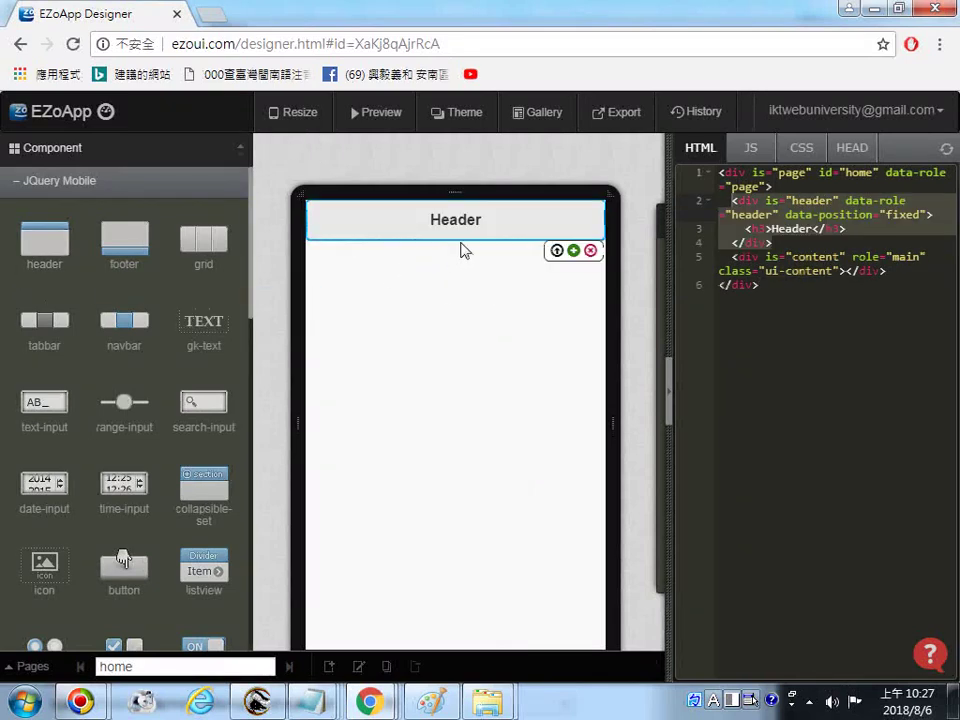
Select and copy all of the home page's HTML code.
left_click_drag(770, 289, 673, 160)
right_click(704, 243)
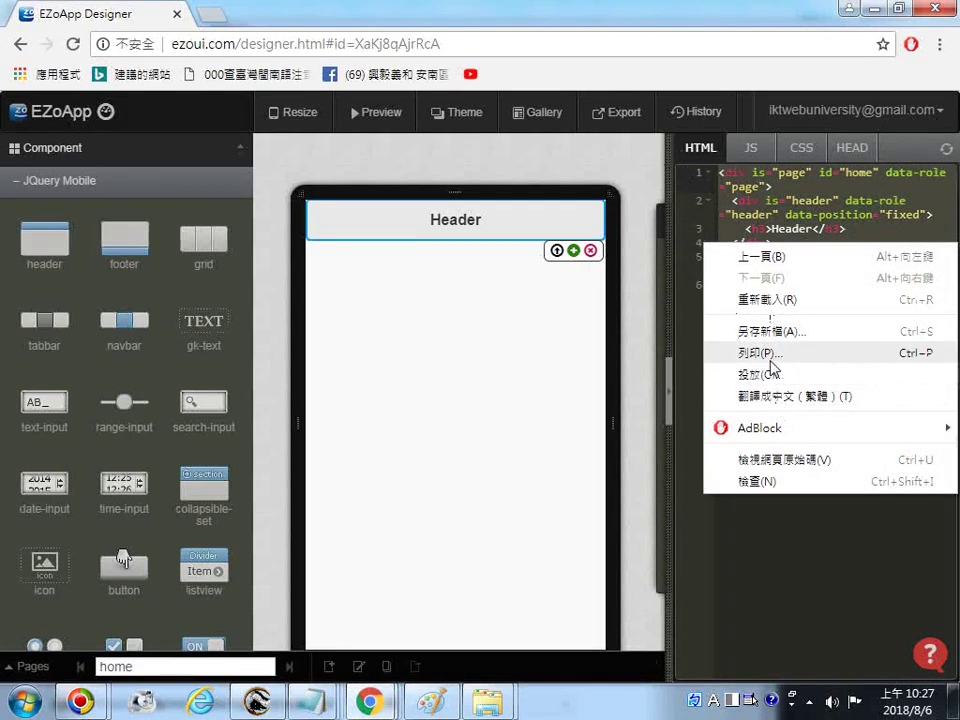
left_click(777, 294)
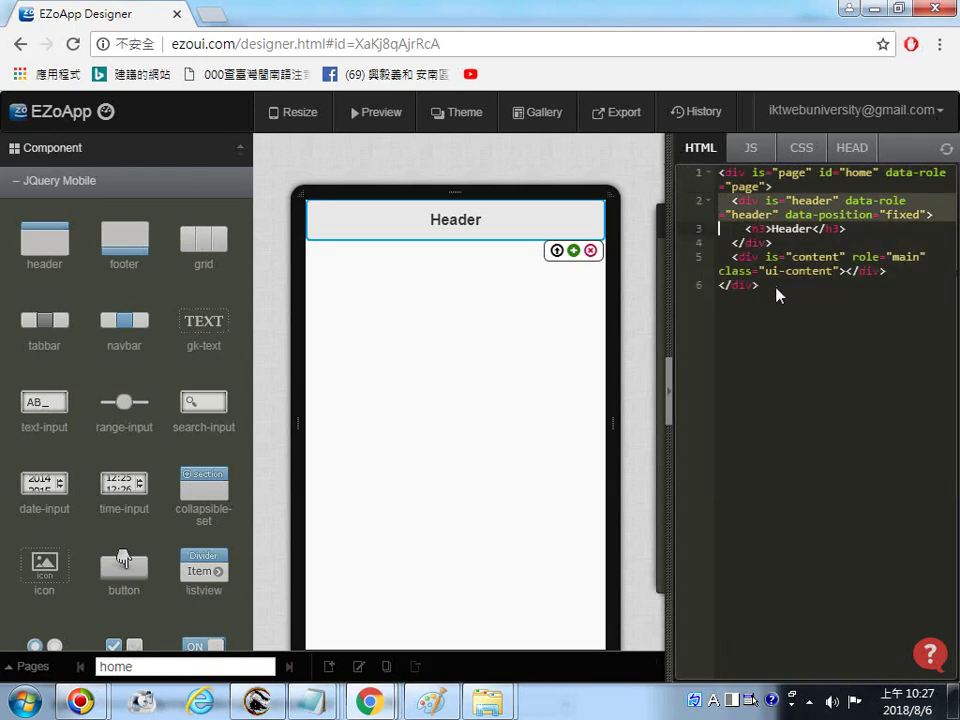
left_click_drag(778, 291, 669, 106)
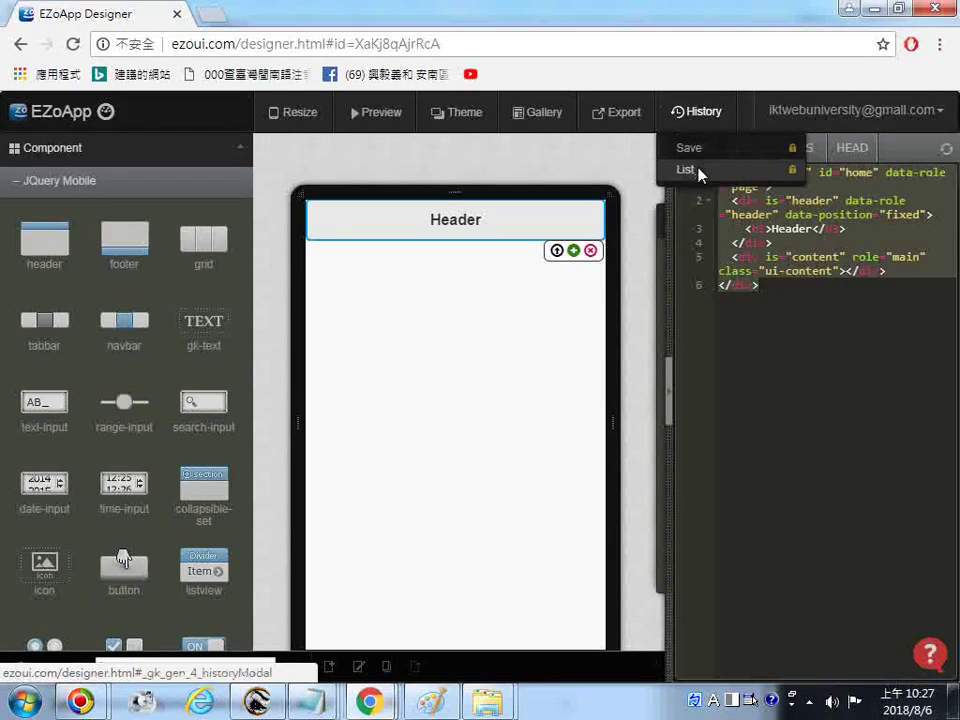
right_click(720, 170)
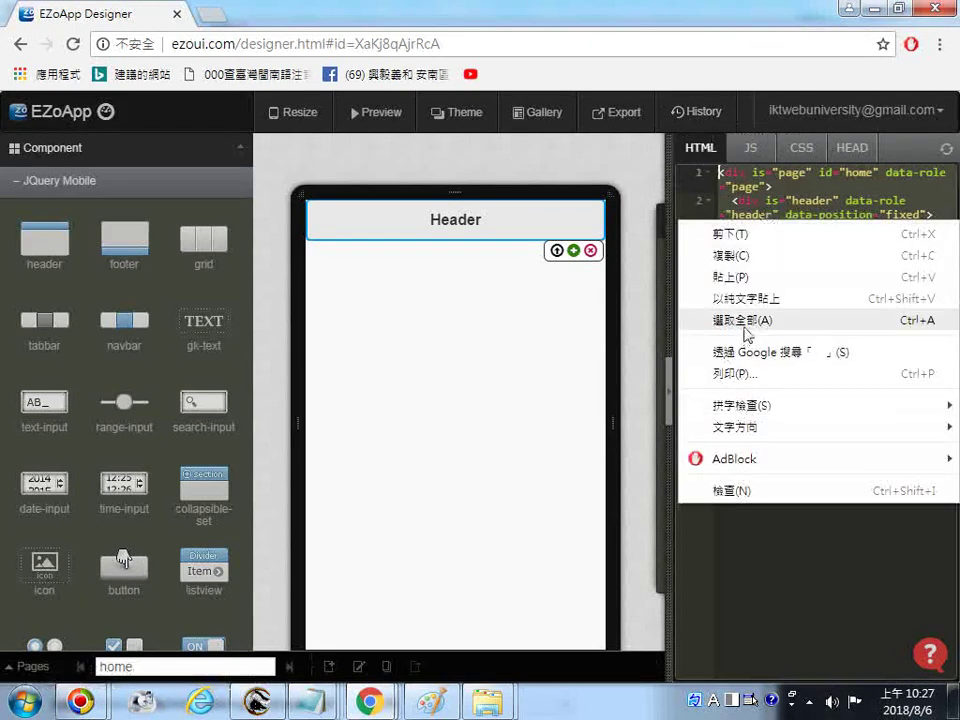
left_click(746, 329)
right_click(750, 237)
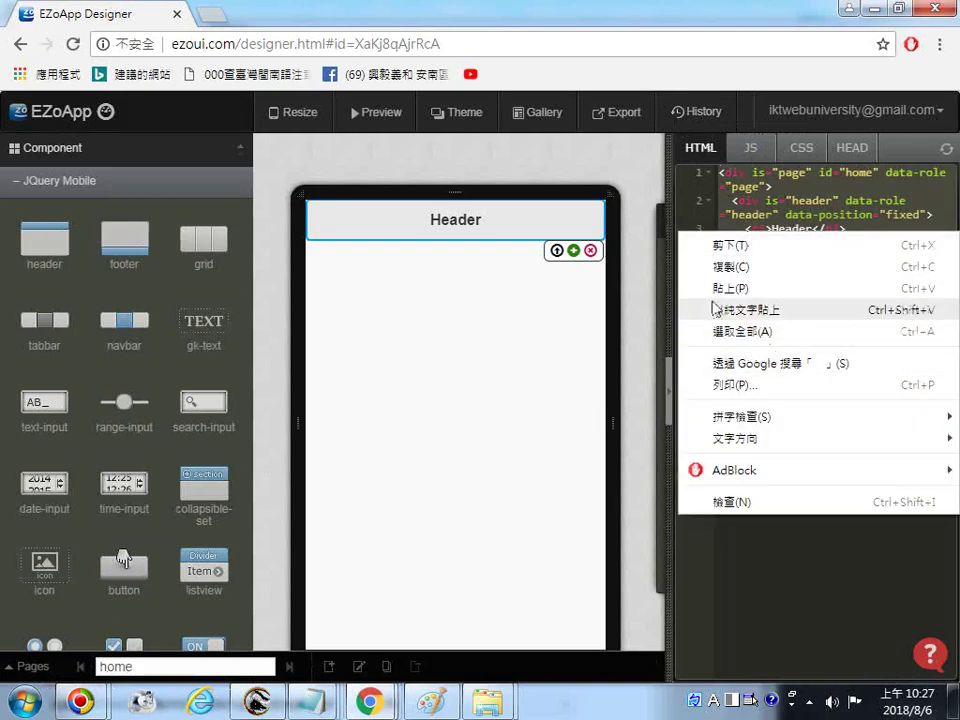
left_click(729, 266)
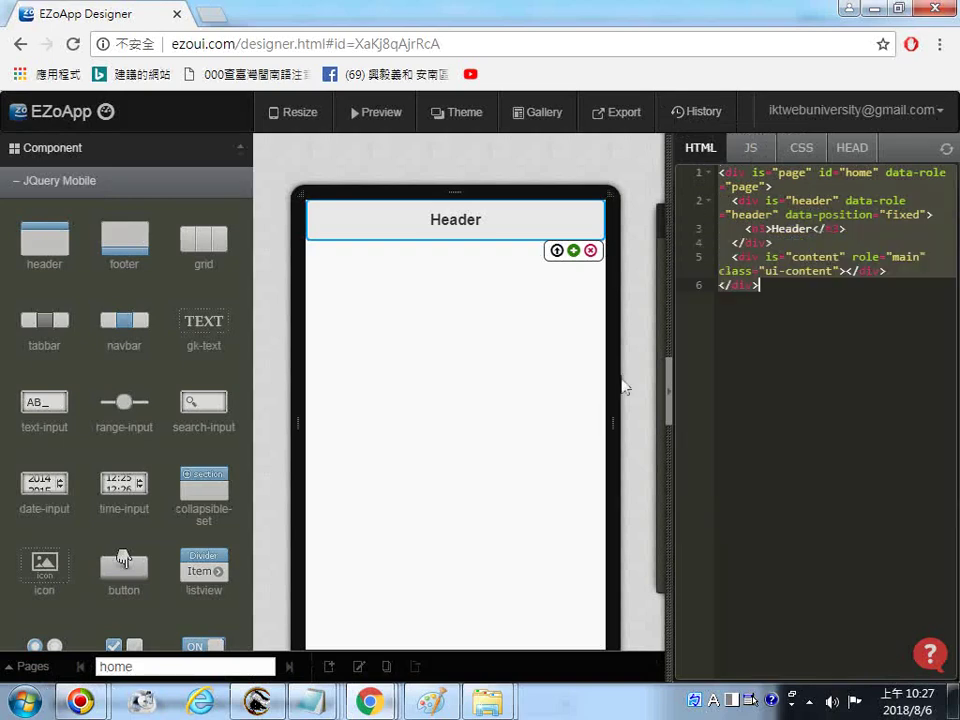
Switch to the untitled Notepad document and replace the code after "1." with the copied HTML.
right_click(316, 702)
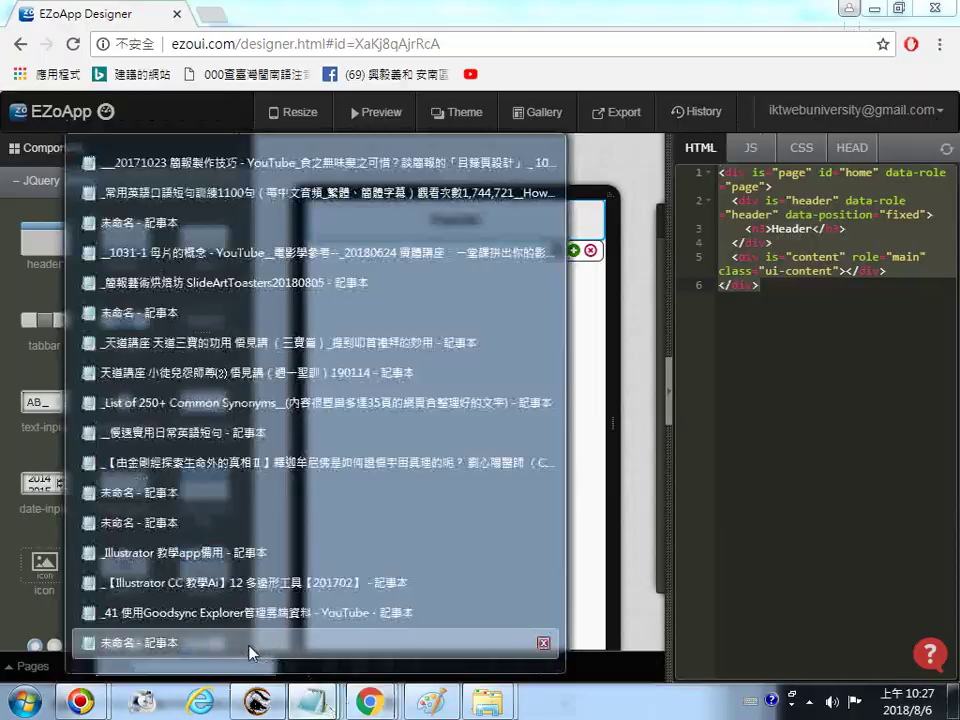
left_click(249, 652)
left_click_drag(70, 200, 750, 572)
right_click(330, 380)
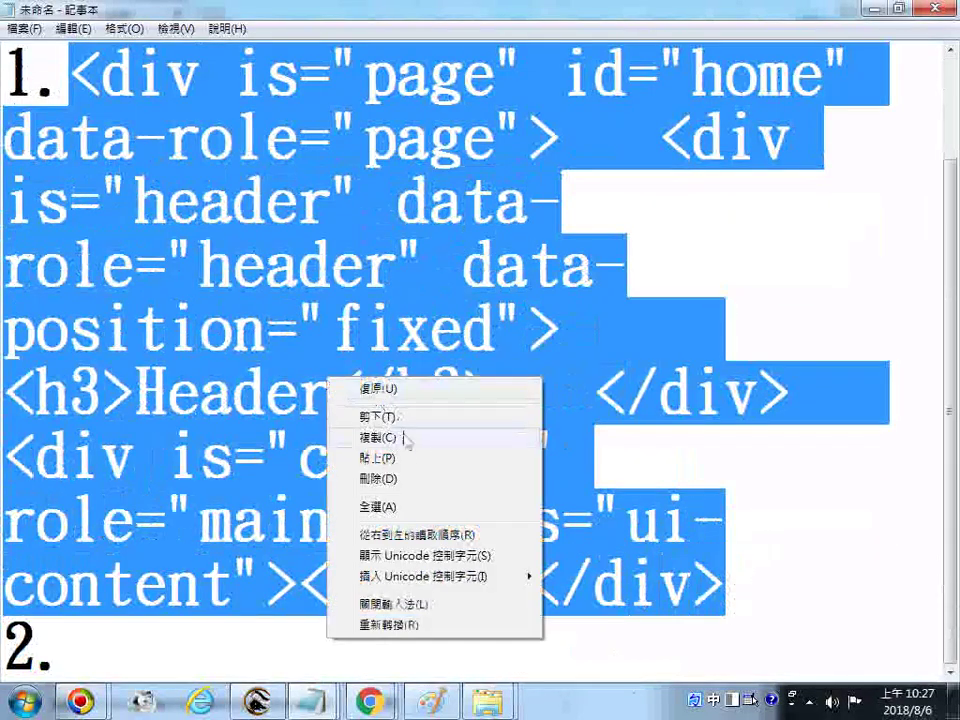
left_click(401, 459)
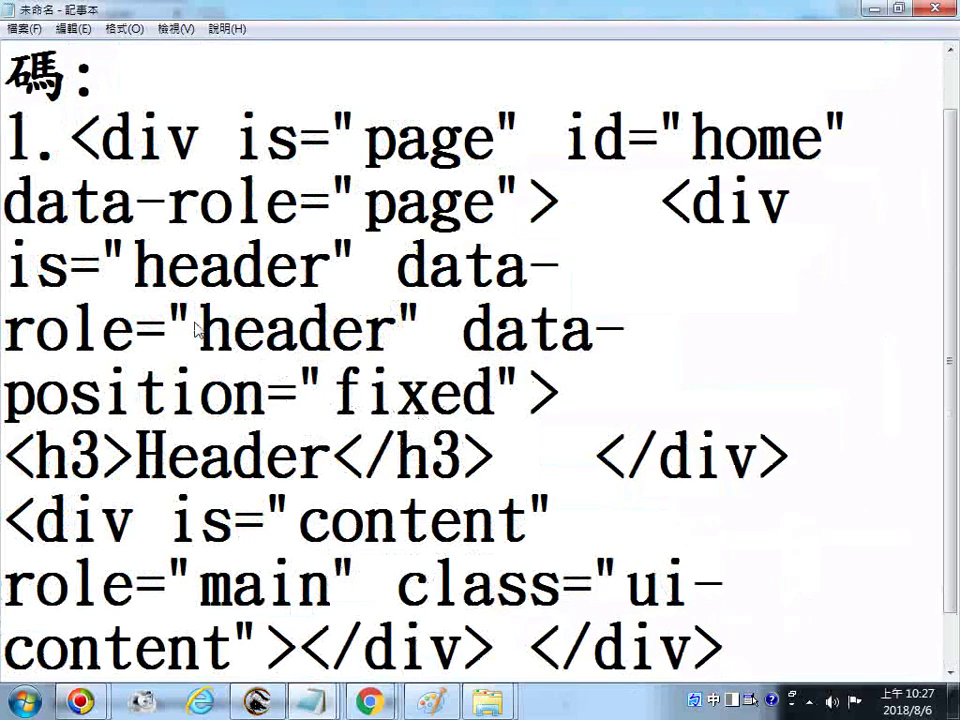
Highlight the header data-role value and the Header heading text in the pasted code.
left_click_drag(199, 330, 415, 310)
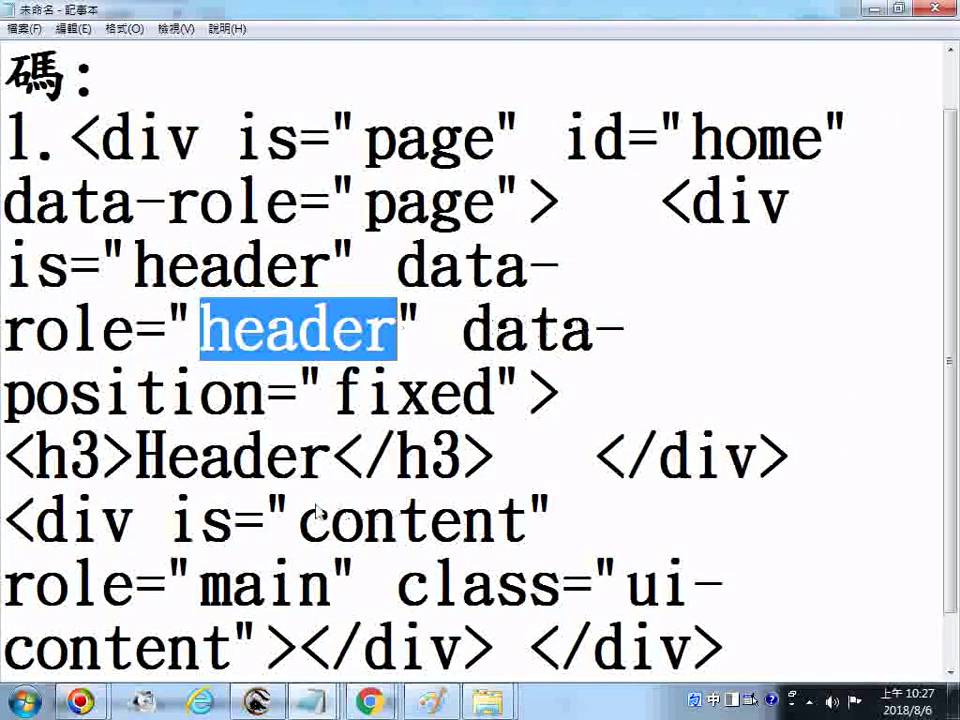
left_click_drag(135, 458, 320, 458)
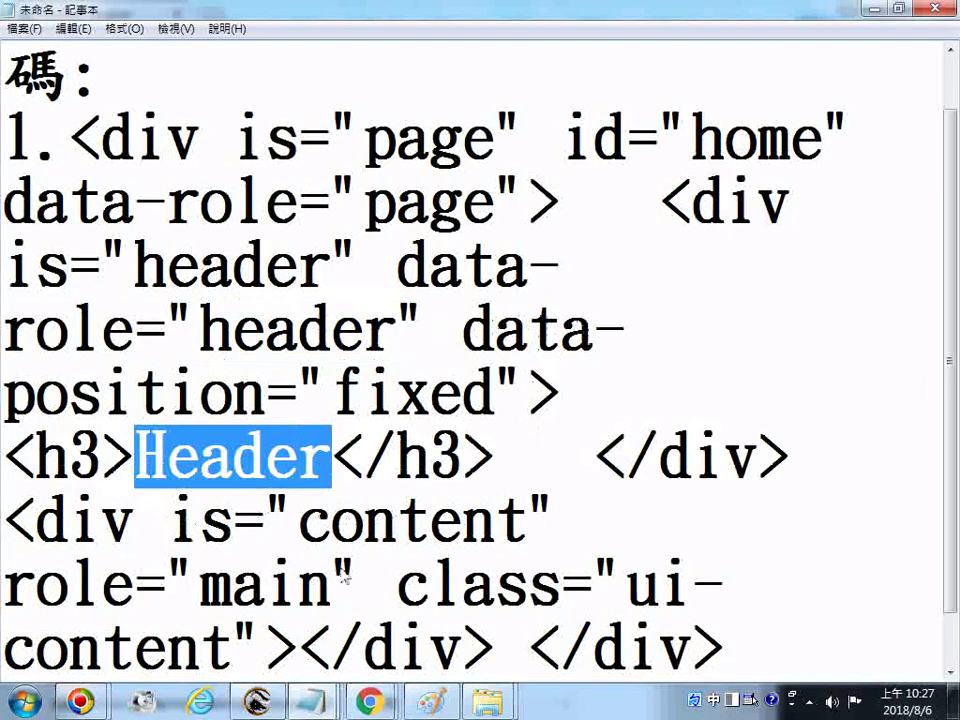
scroll(345, 578, "down", 1)
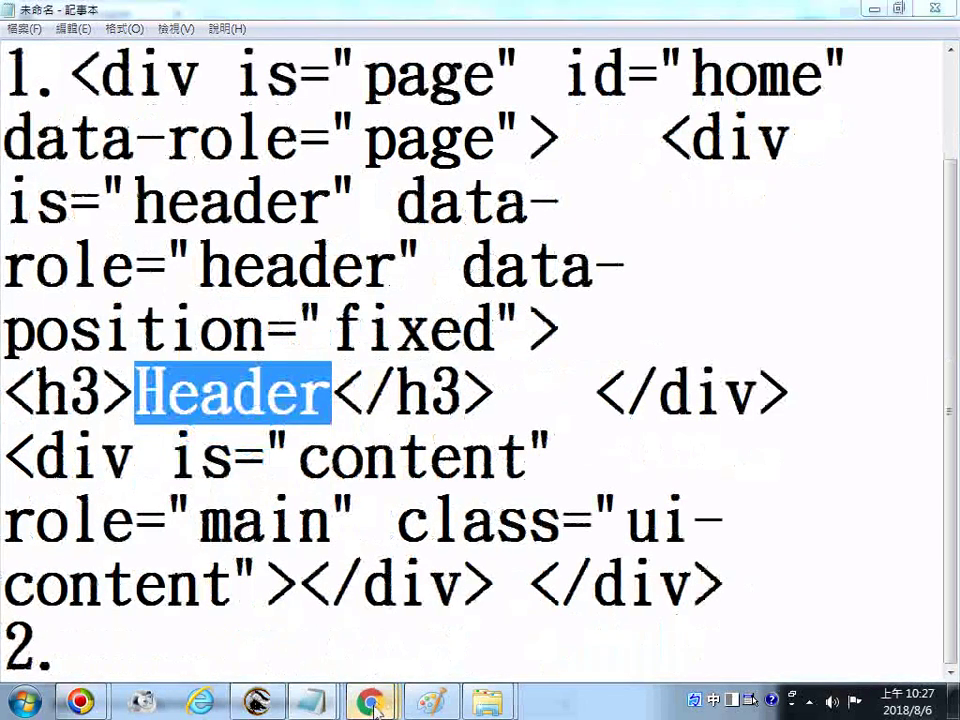
Switch back to EZoApp Designer in Chrome and select the header's title text on the canvas.
mouse_move(372, 705)
left_click(570, 580)
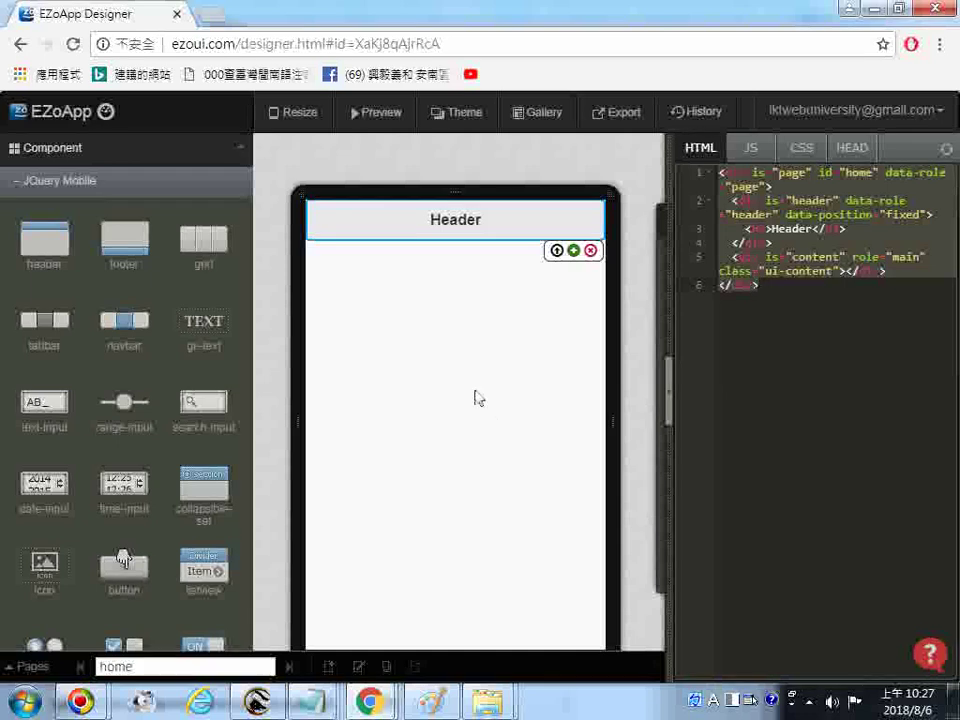
double_click(448, 222)
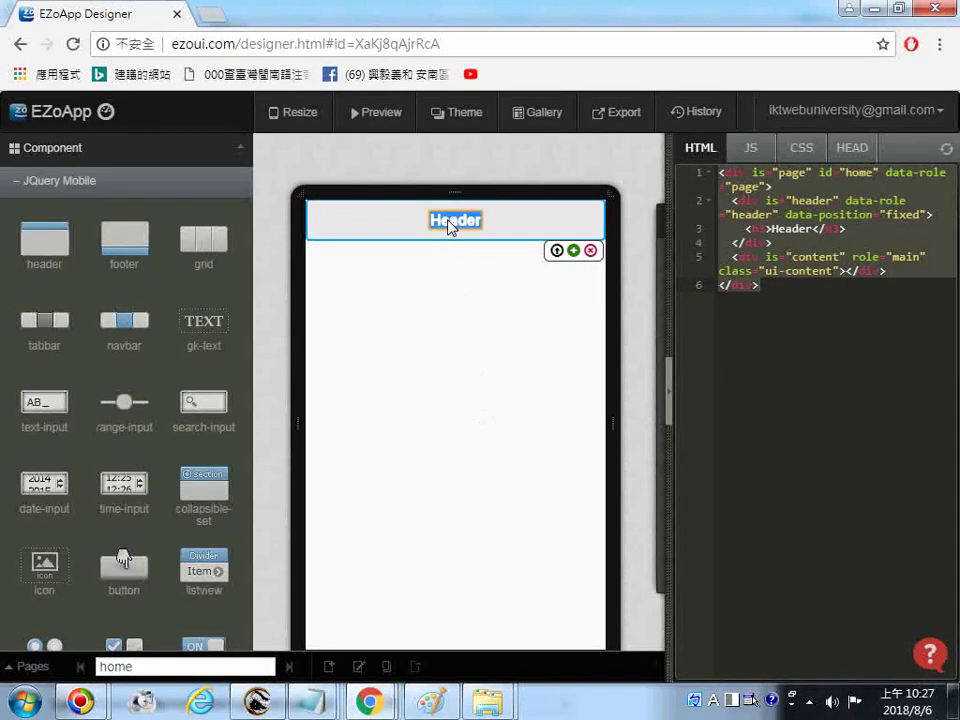
Preview the page and select its Header title text, and return to the design view with the page reloaded.
left_click(380, 116)
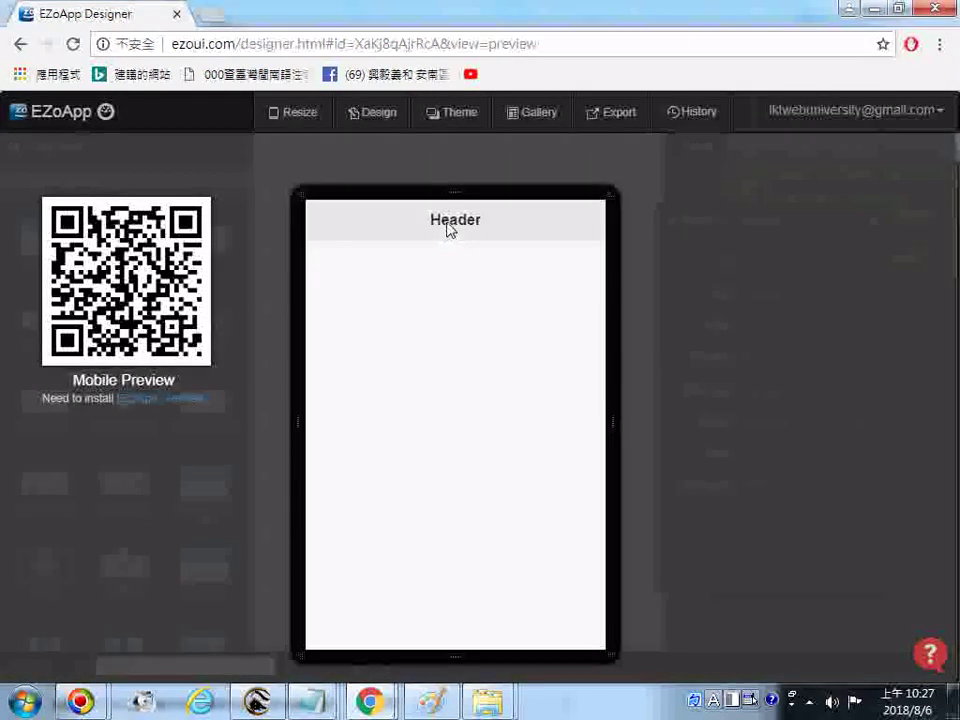
left_click_drag(401, 222, 514, 213)
left_click(487, 221)
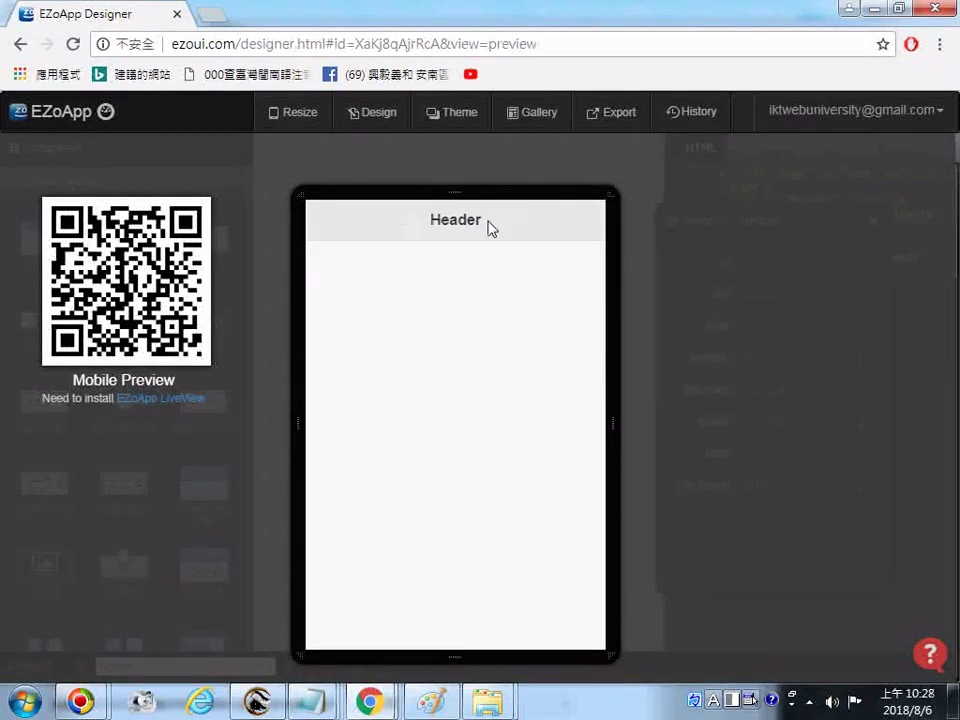
double_click(485, 221)
left_click_drag(483, 224, 433, 227)
left_click(431, 227)
double_click(431, 228)
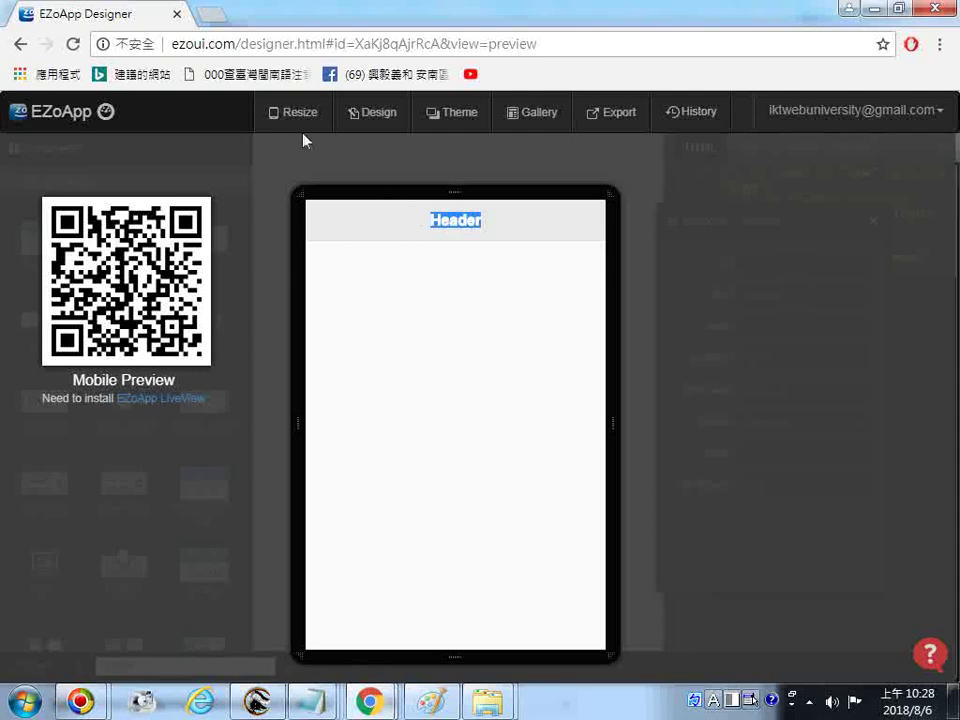
left_click(21, 44)
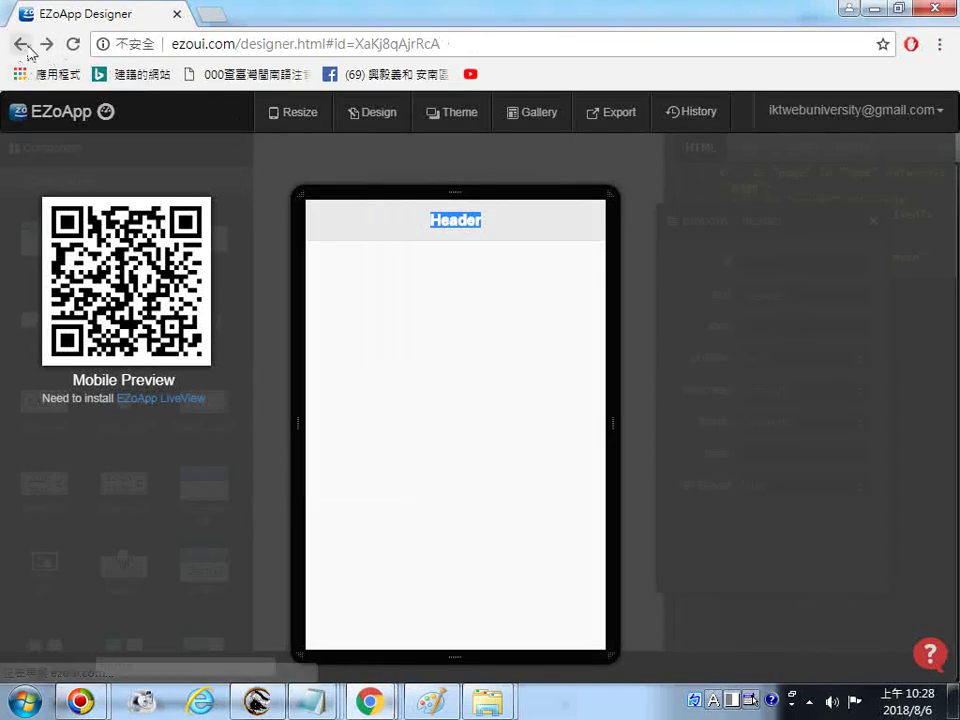
left_click(73, 44)
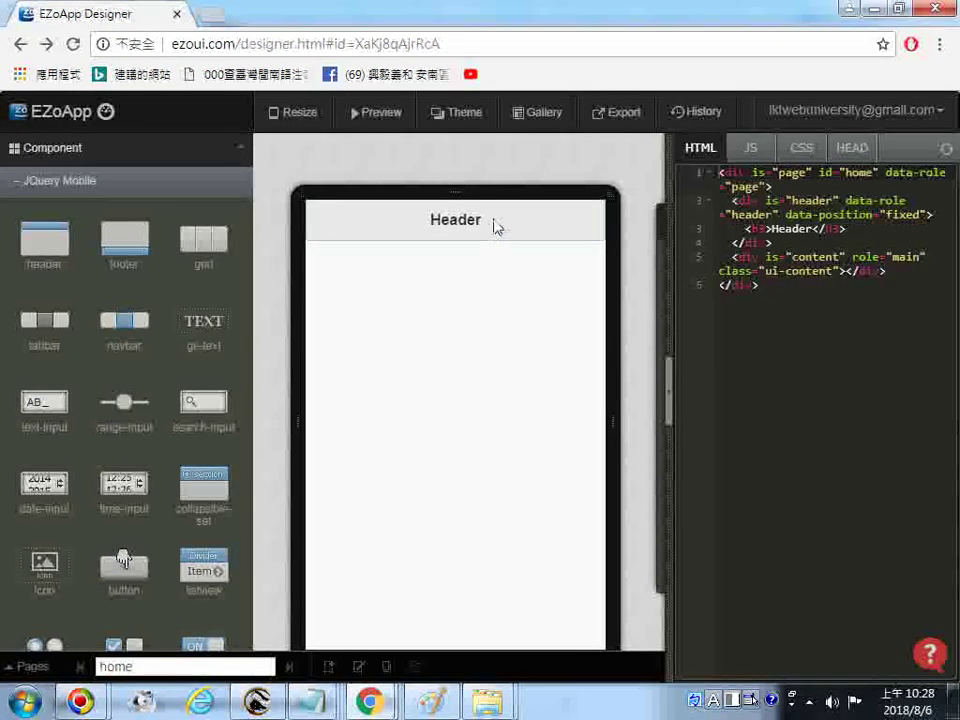
Add a footer component to the home page.
right_click(494, 226)
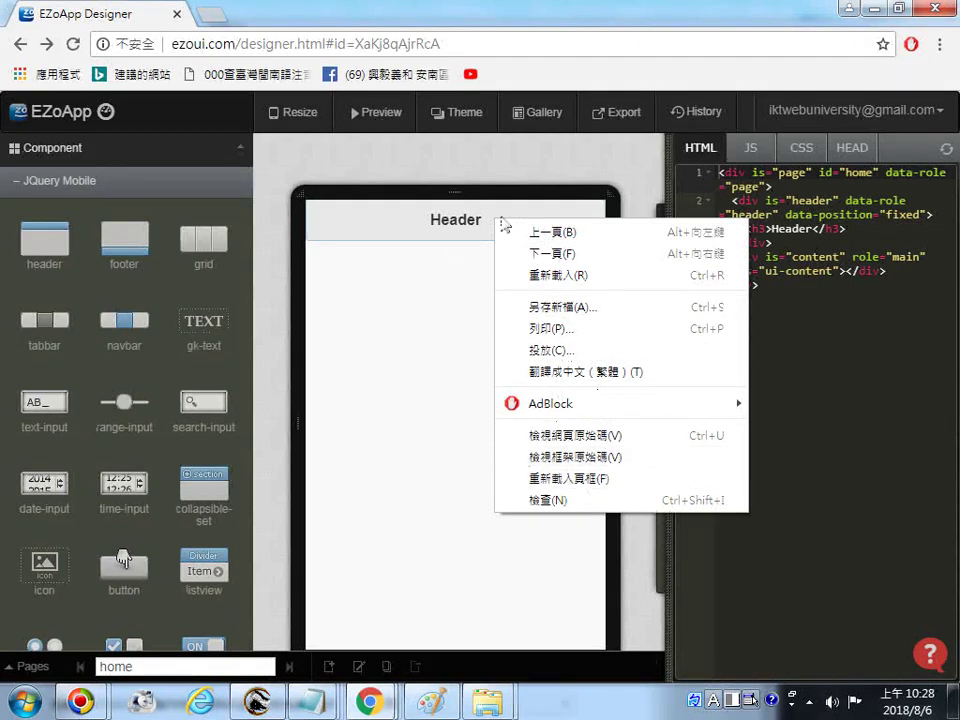
left_click(306, 197)
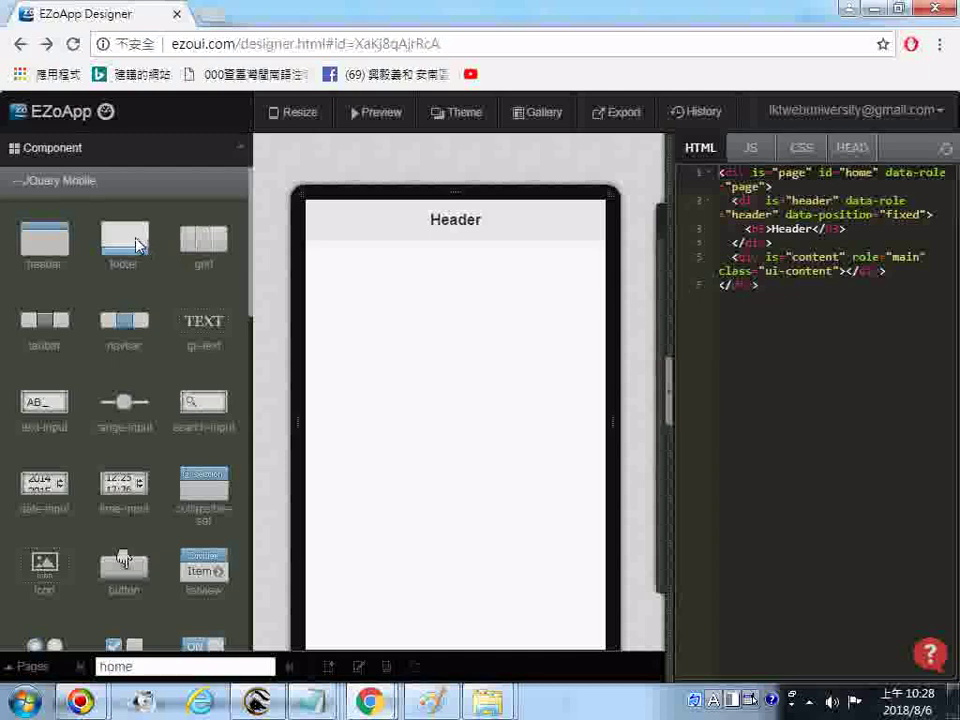
left_click_drag(124, 240, 475, 284)
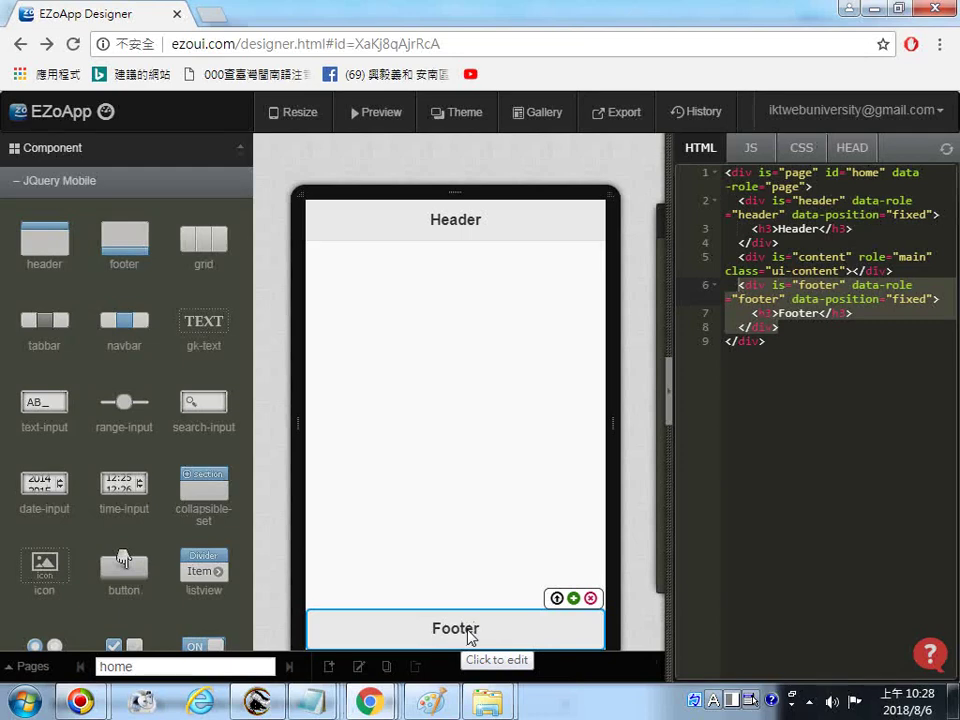
Copy the home page's complete HTML code, including the footer block.
left_click_drag(803, 385, 726, 206)
right_click(702, 319)
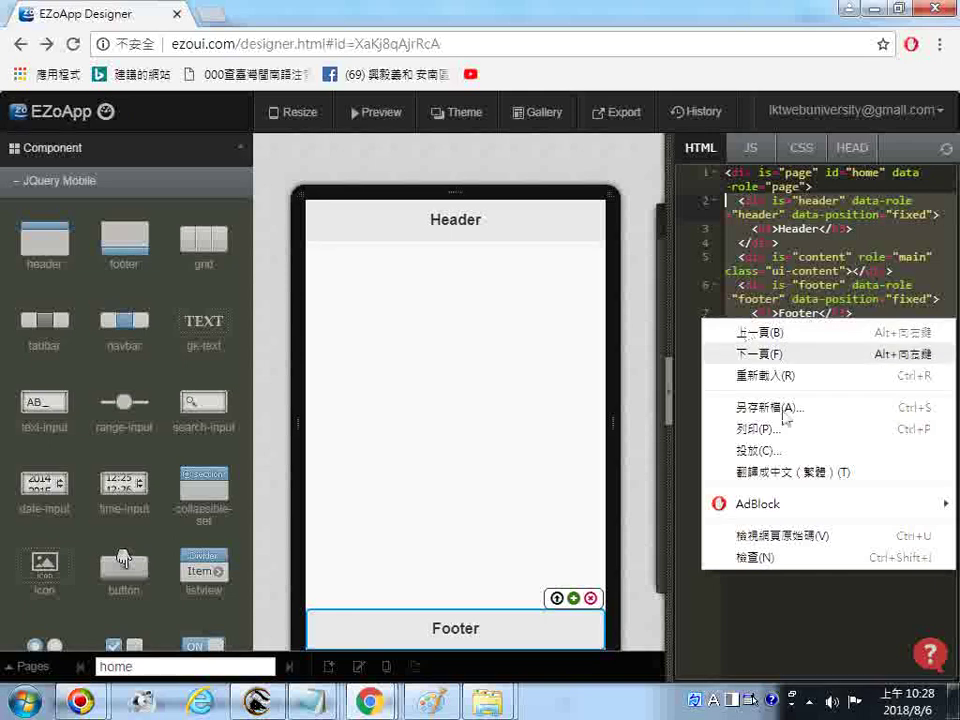
right_click(795, 275)
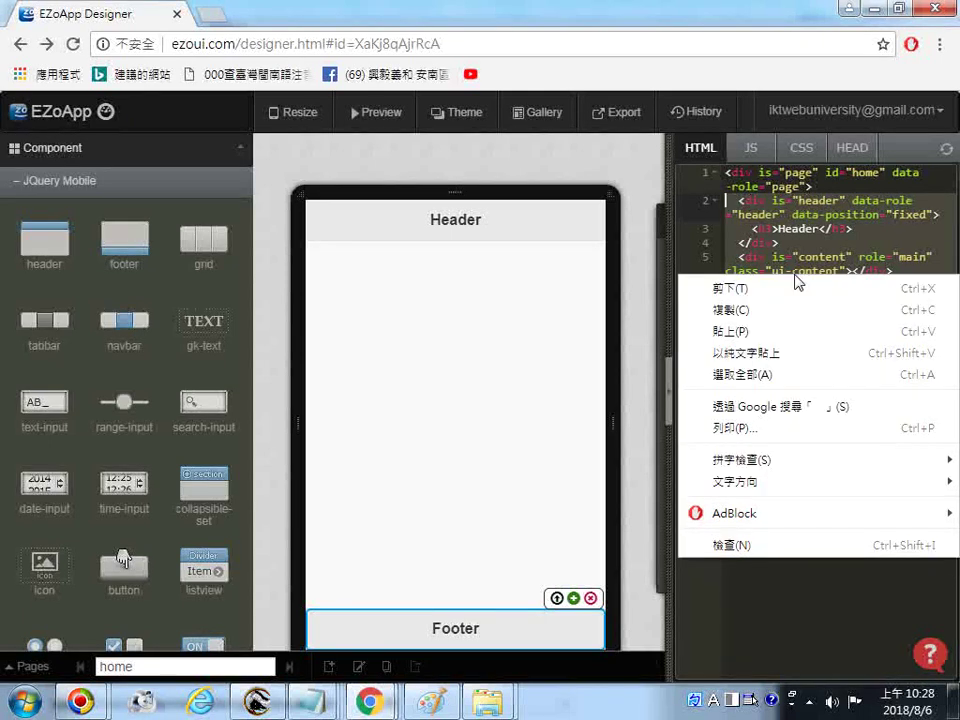
left_click(765, 375)
key("ctrl+c")
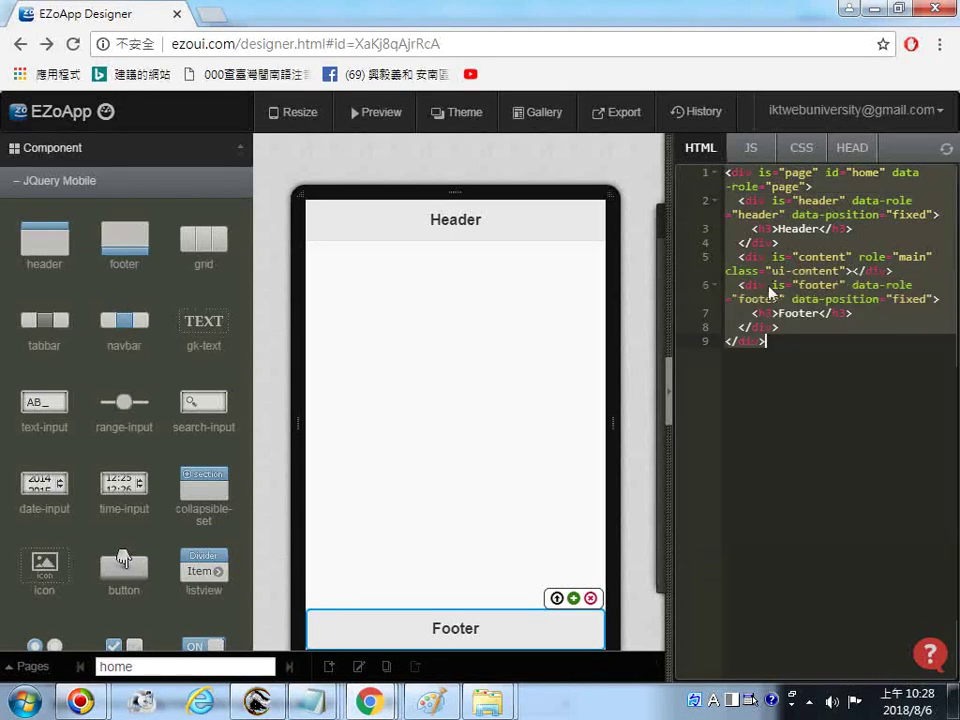
right_click(678, 262)
left_click(720, 304)
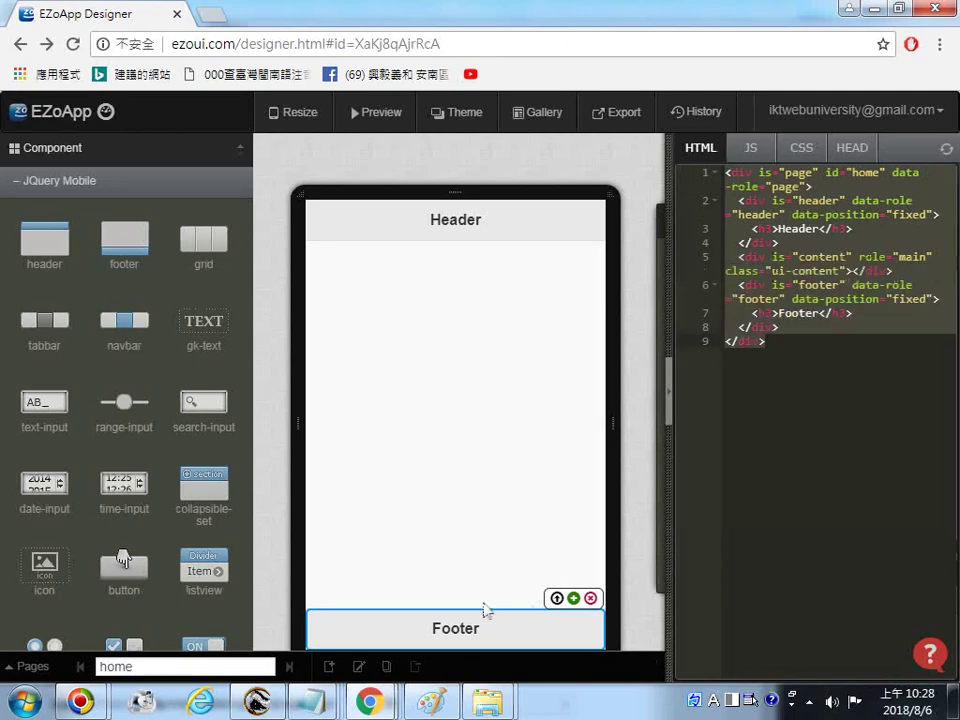
Switch to the untitled Notepad document and paste the copied HTML after "2.".
right_click(312, 701)
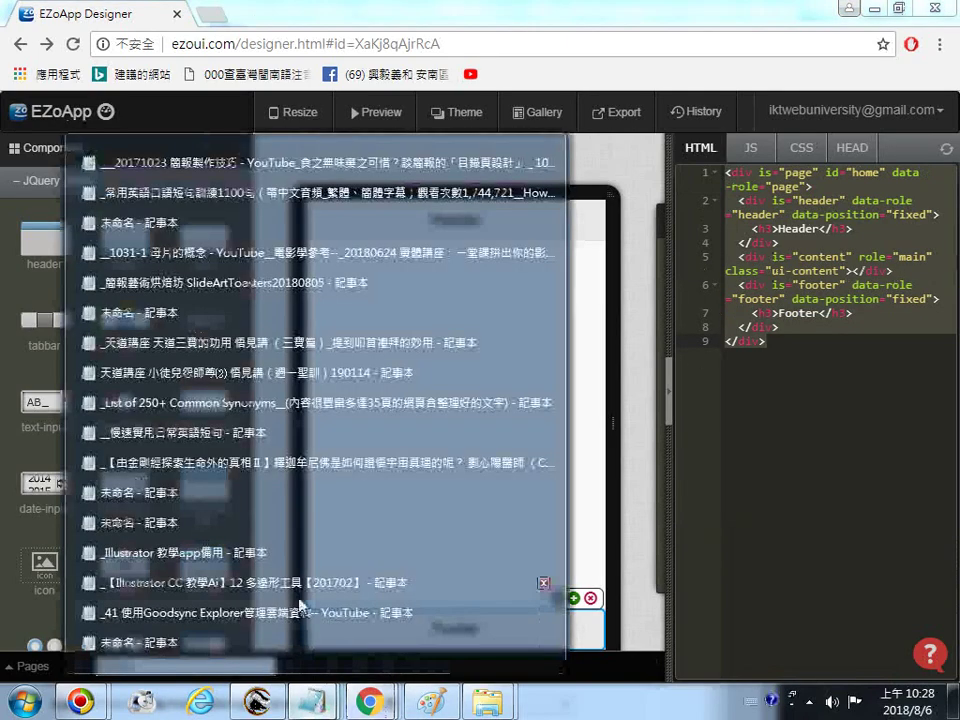
left_click(240, 645)
left_click(188, 643)
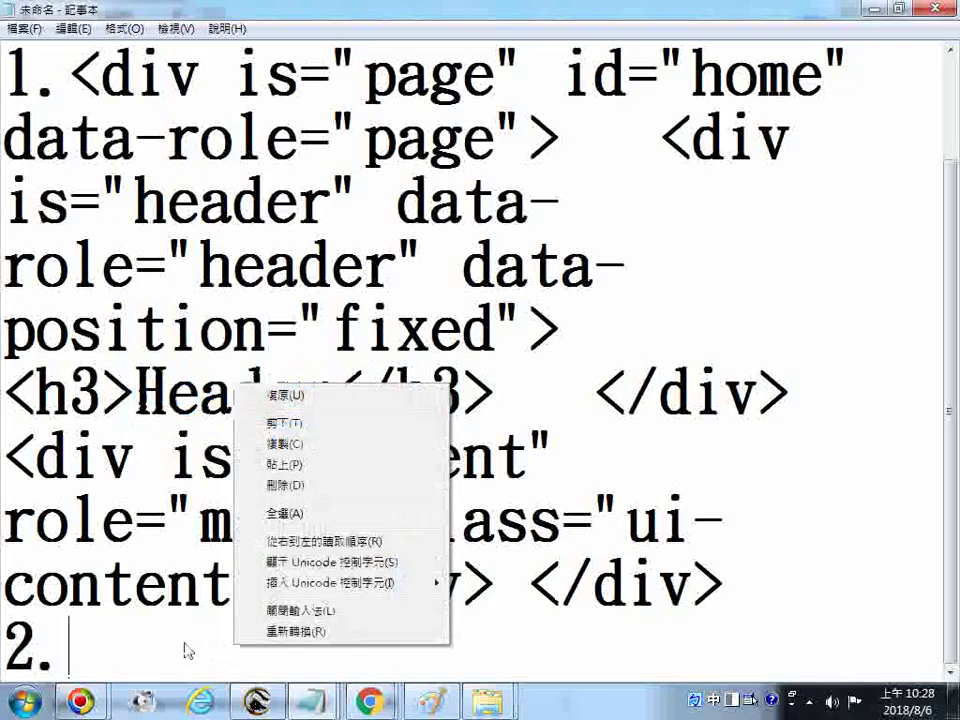
right_click(184, 380)
left_click(251, 459)
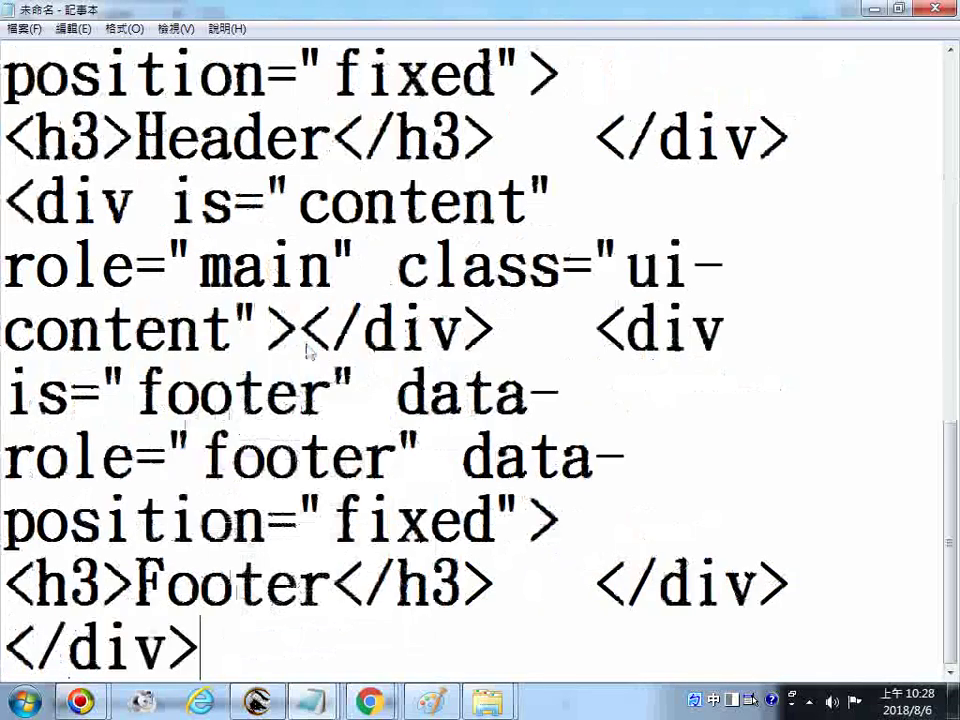
Review the two pasted code versions and highlight the Header heading text in item 2.
scroll(300, 386, "up", 4)
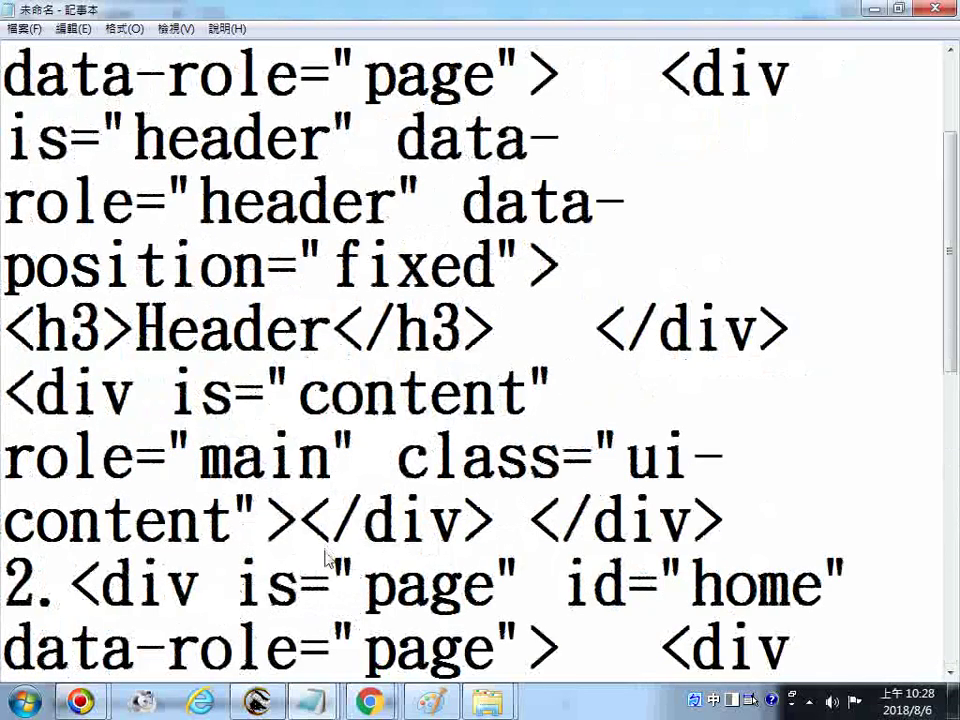
scroll(326, 561, "down", 1)
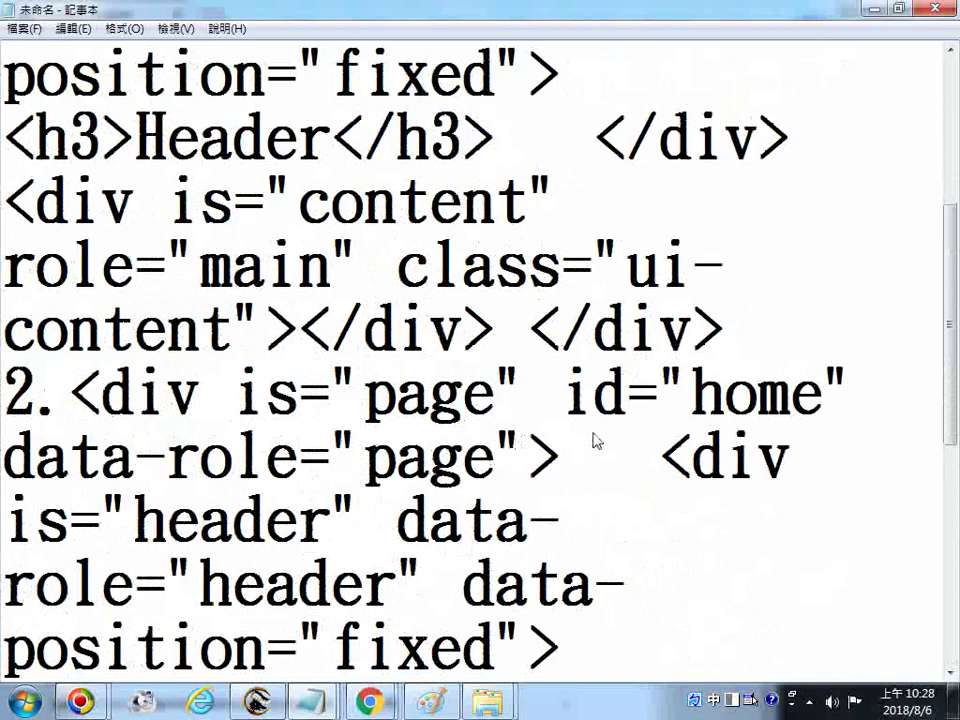
scroll(596, 440, "down", 1)
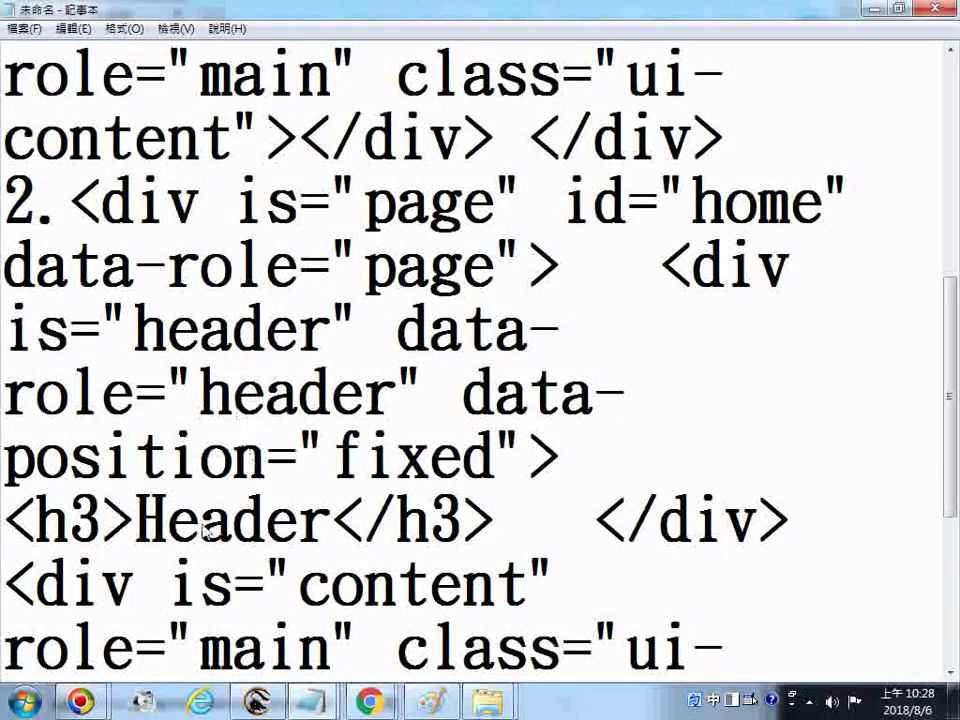
left_click_drag(141, 519, 322, 538)
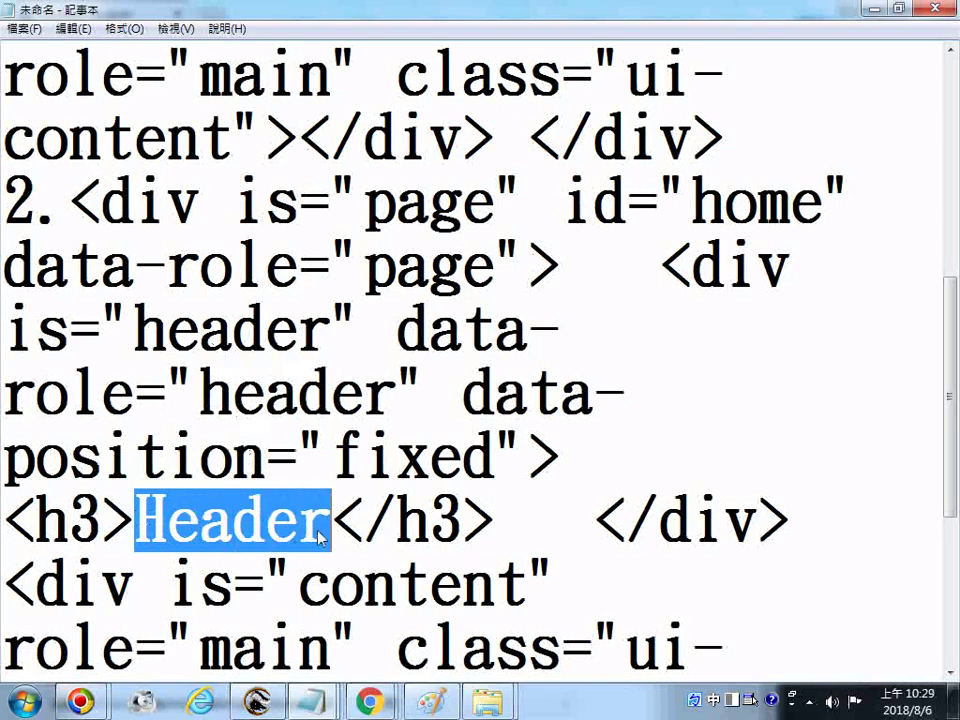
Highlight the Footer heading text in item 2 and start a new line "3." at the end of the document.
scroll(332, 527, "down", 2)
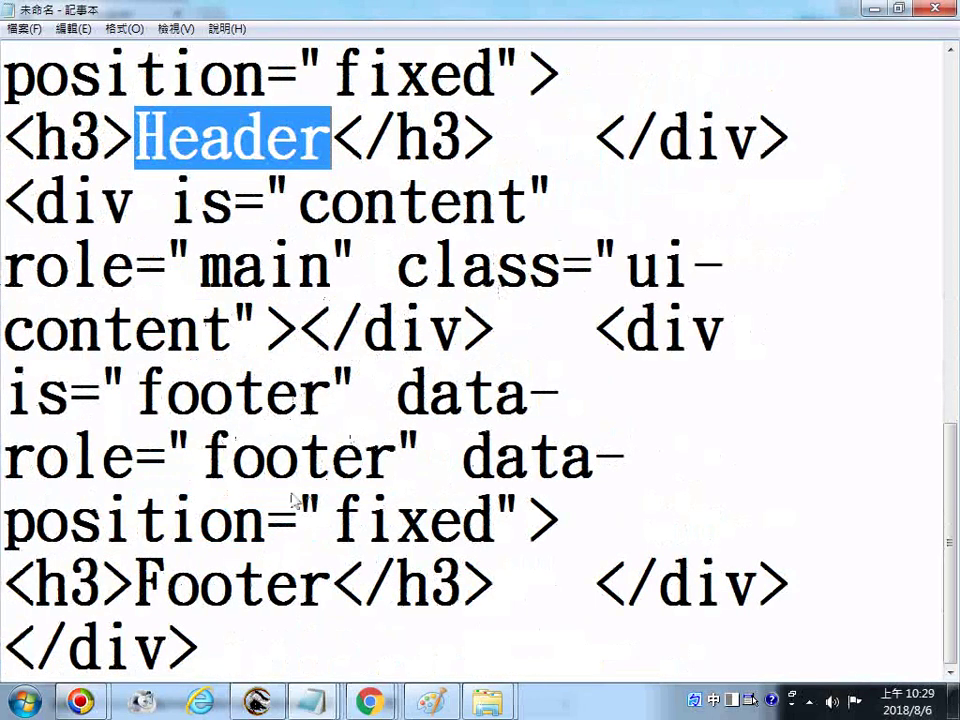
left_click_drag(135, 588, 323, 603)
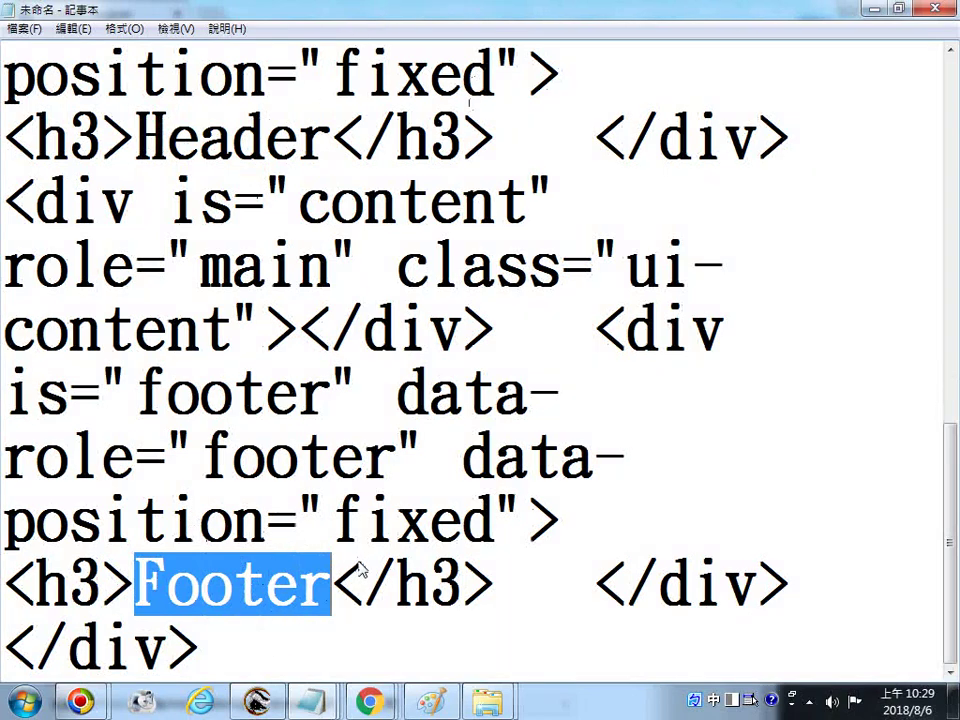
left_click(296, 664)
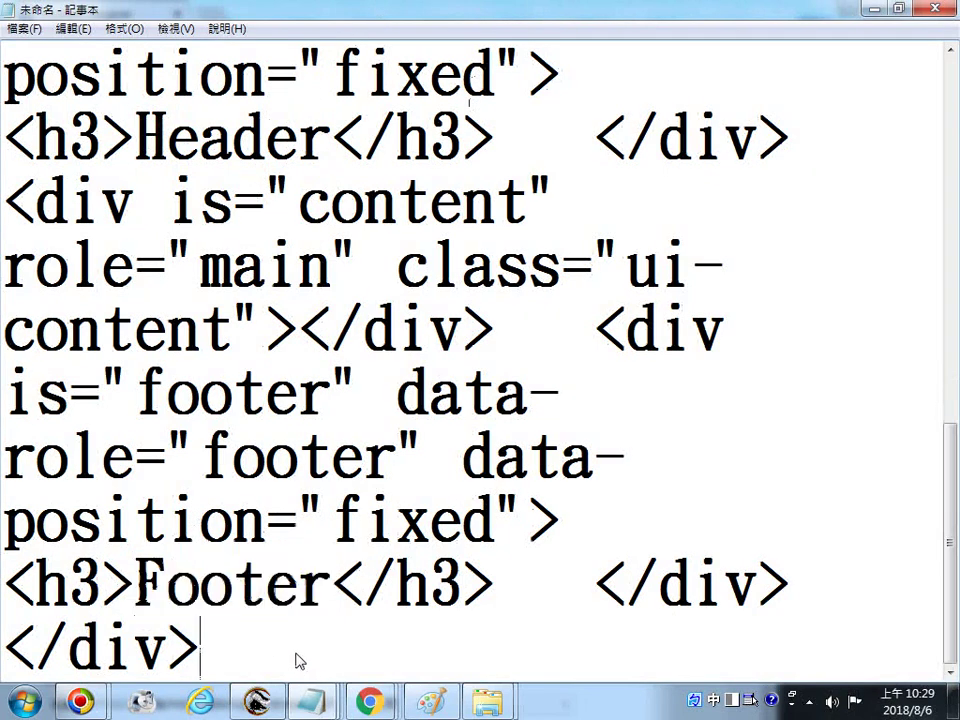
key("Return")
type("3.")
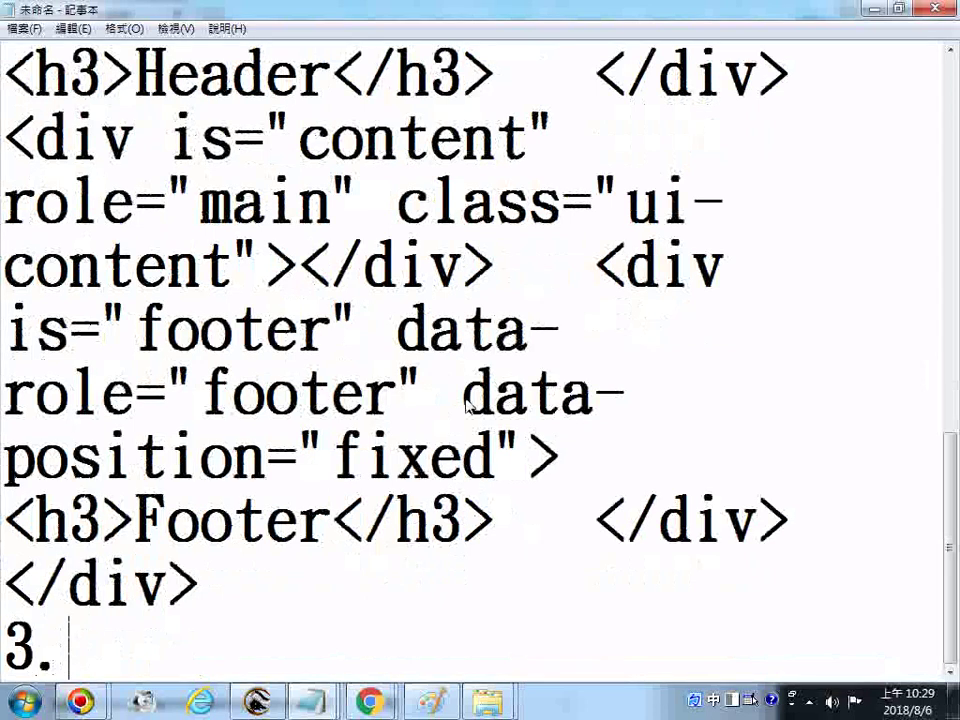
Switch to EZoApp Designer and add a grid component to the home page's content area, between the header and footer.
mouse_move(370, 703)
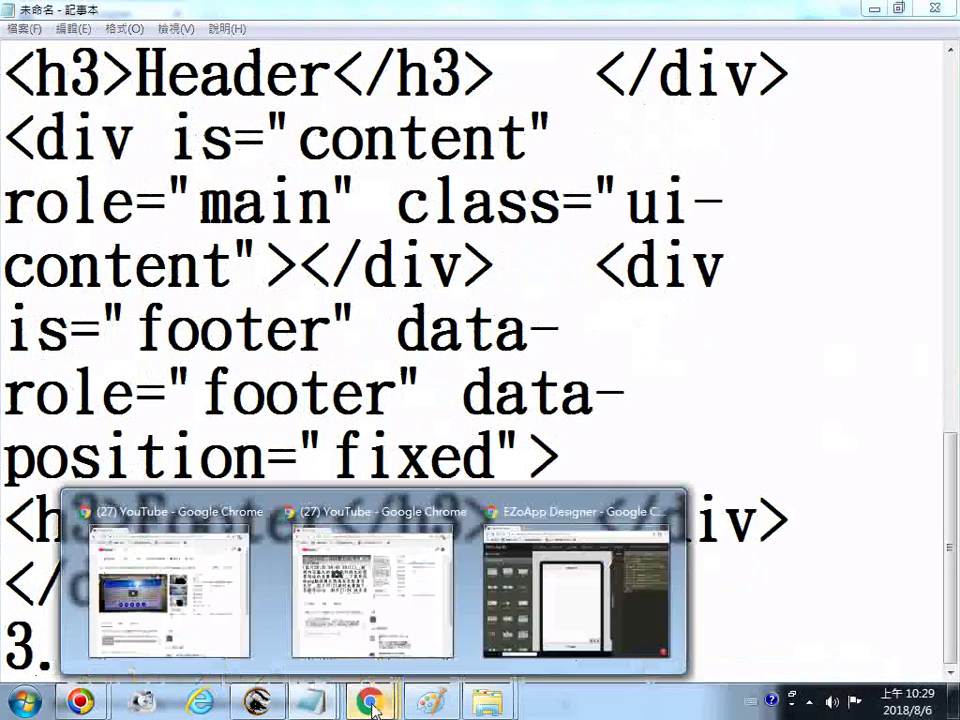
left_click(563, 513)
left_click_drag(203, 238, 400, 320)
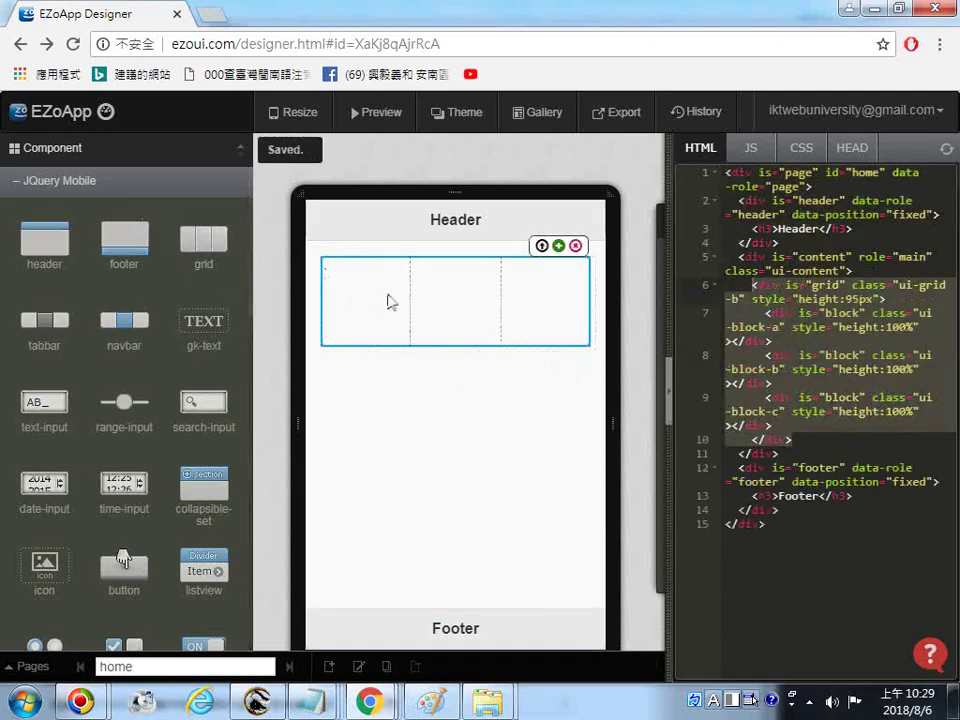
Copy the home page's complete HTML code, including the grid block.
right_click(775, 530)
left_click(765, 443)
right_click(735, 323)
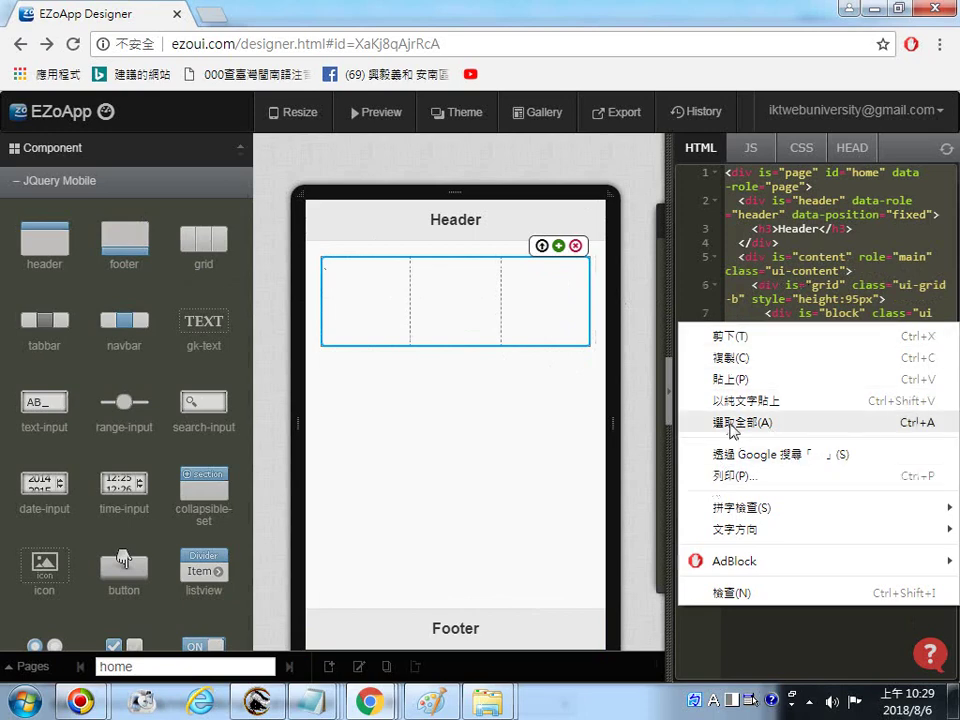
left_click(729, 358)
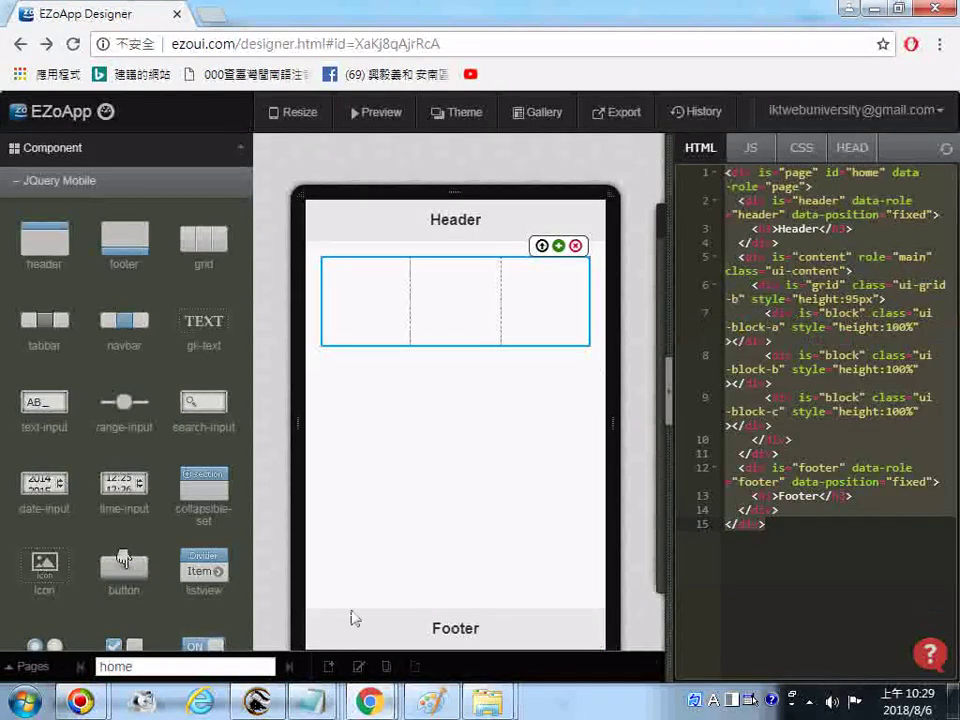
Switch to the untitled Notepad document and paste the copied HTML after "3.".
left_click(300, 706)
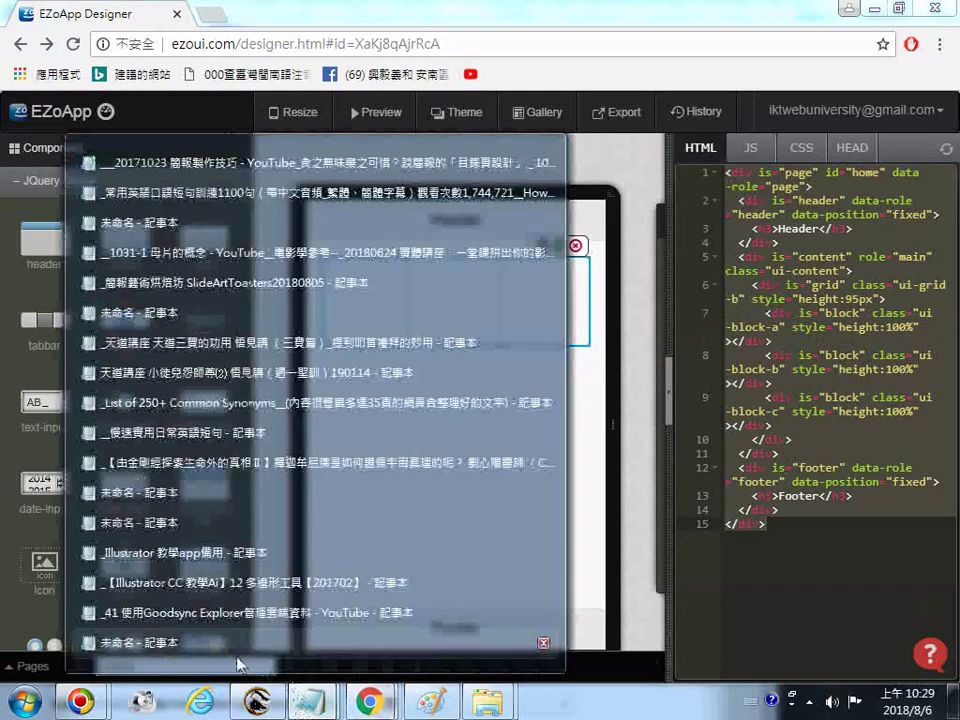
left_click(237, 652)
right_click(221, 386)
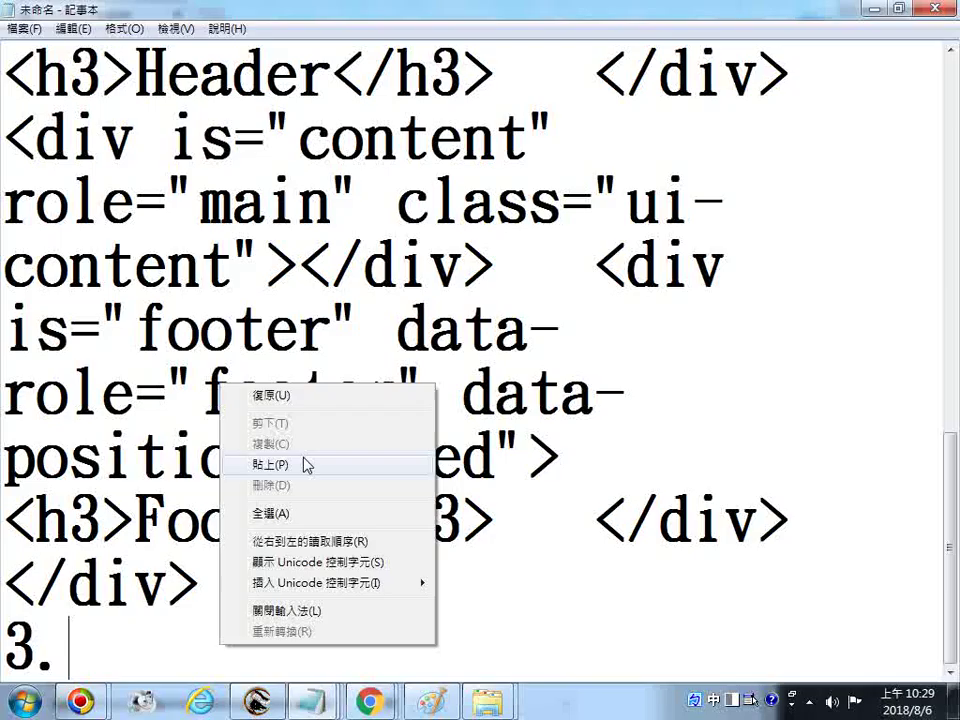
left_click(295, 470)
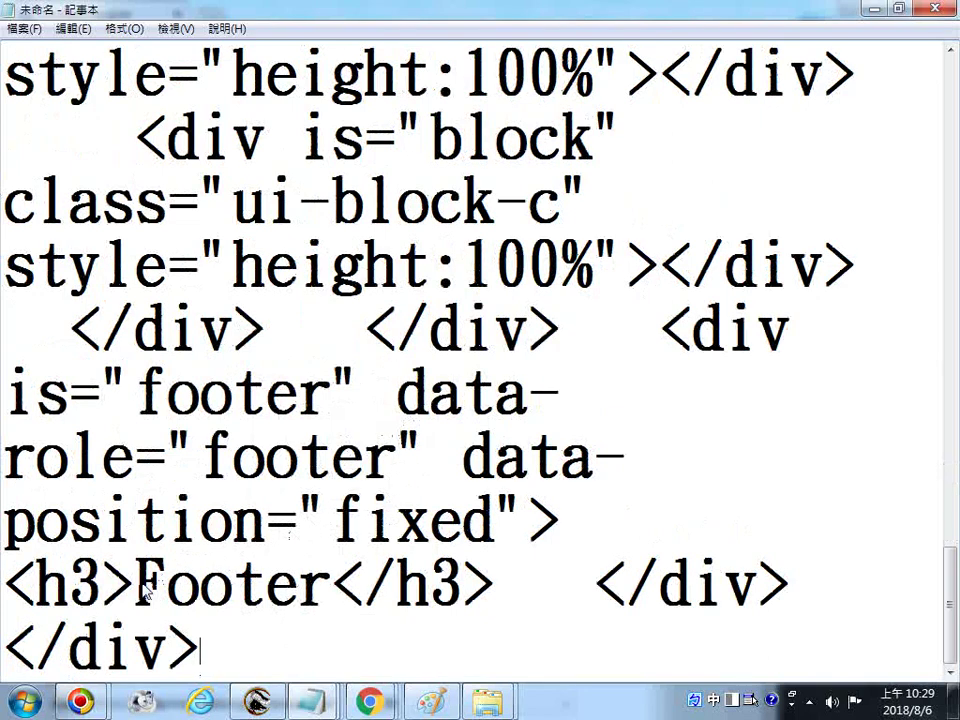
Review item 3's code from the header through the grid blocks to the footer, highlighting the Header heading text and the word "content".
scroll(380, 345, "up", 2)
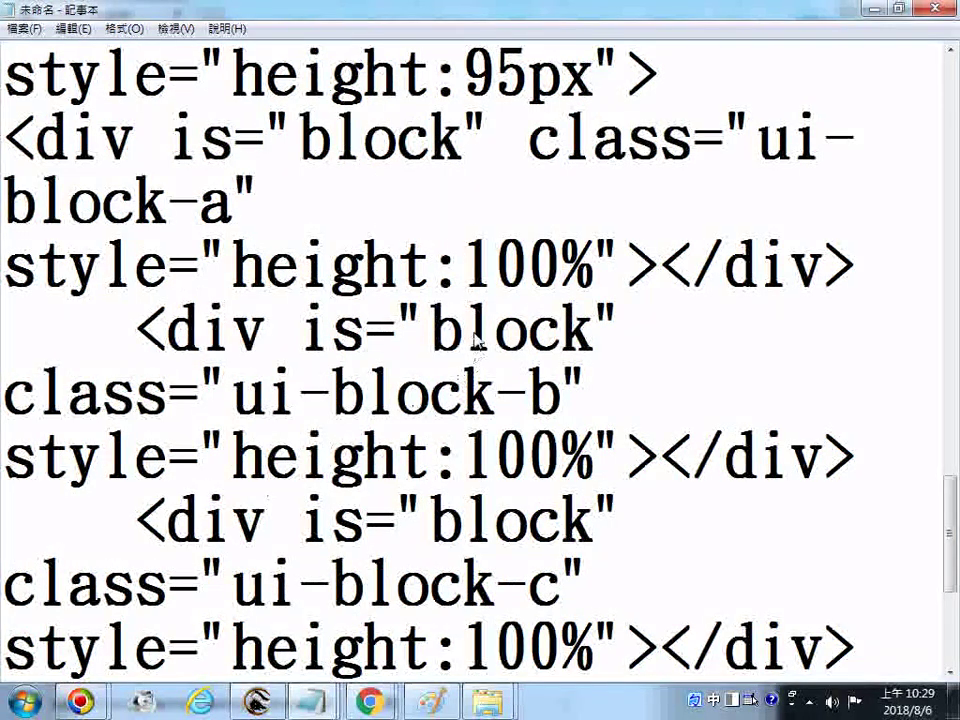
scroll(492, 345, "down", 1)
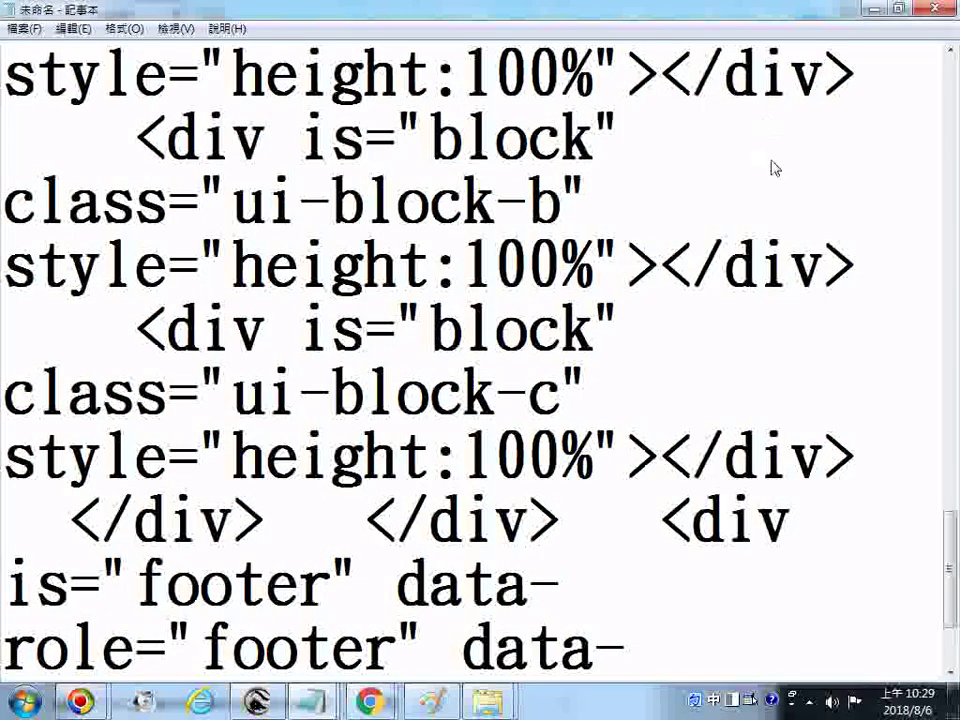
scroll(740, 128, "up", 5)
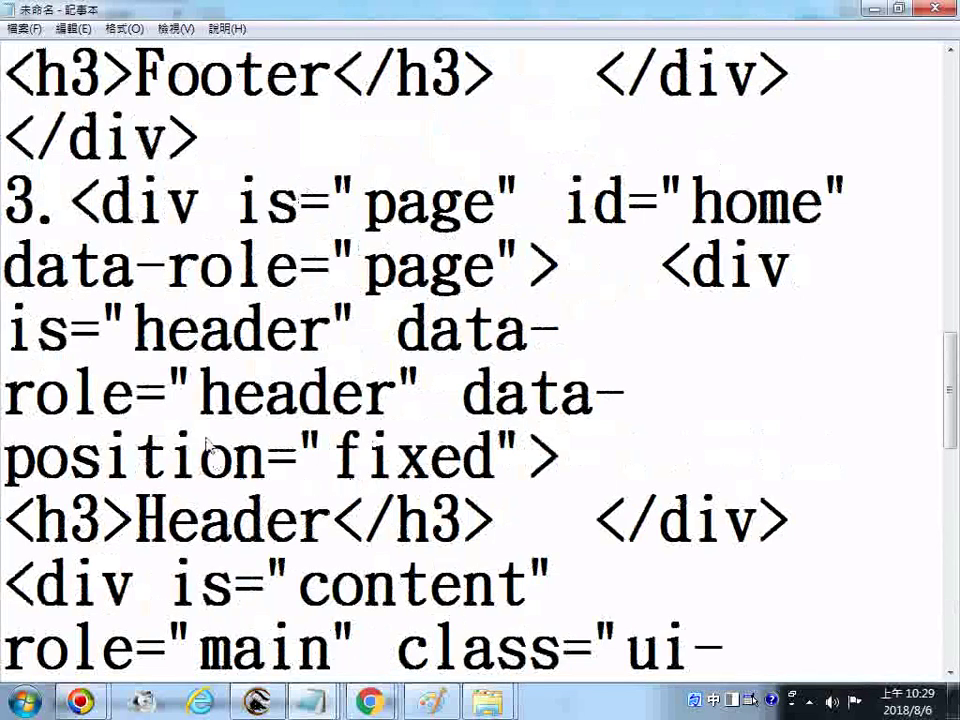
left_click_drag(148, 518, 335, 524)
scroll(320, 535, "down", 1)
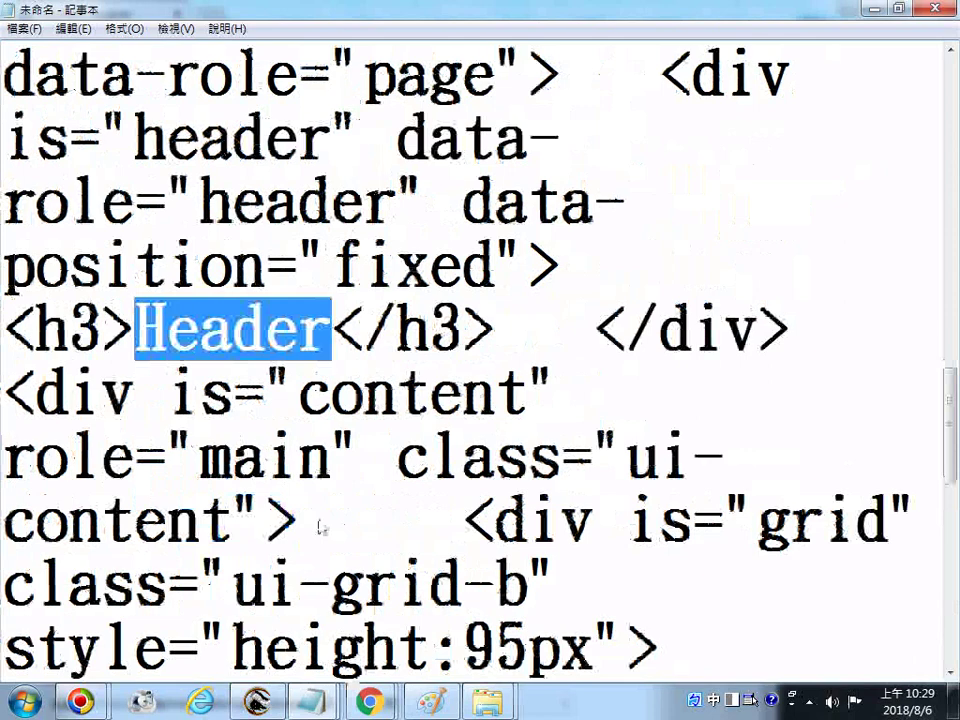
scroll(320, 527, "down", 1)
left_click_drag(300, 205, 541, 200)
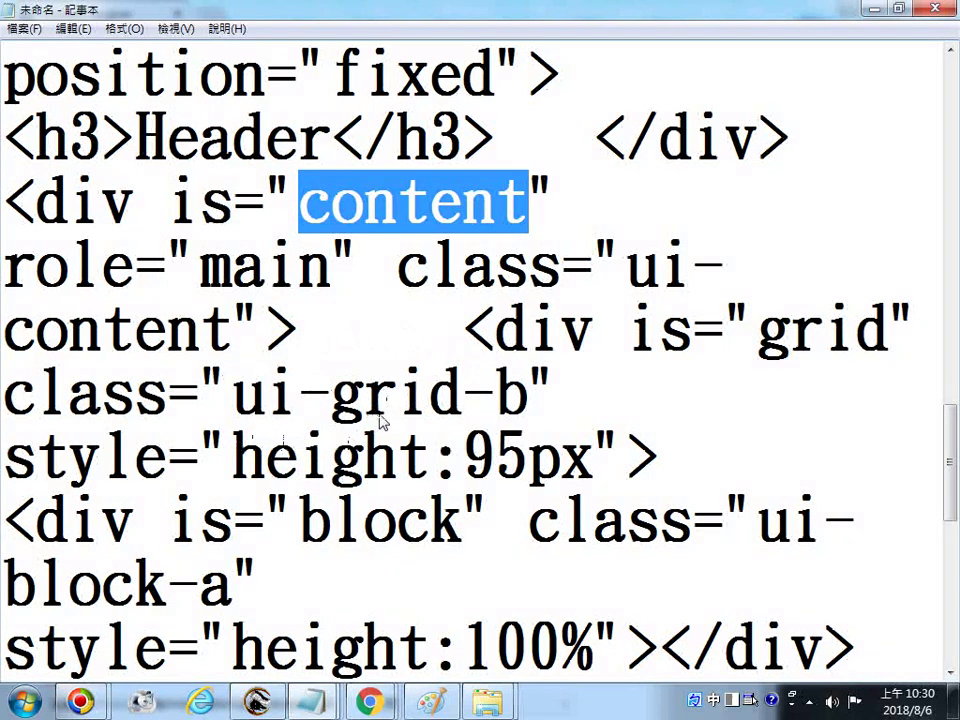
scroll(380, 422, "down", 1)
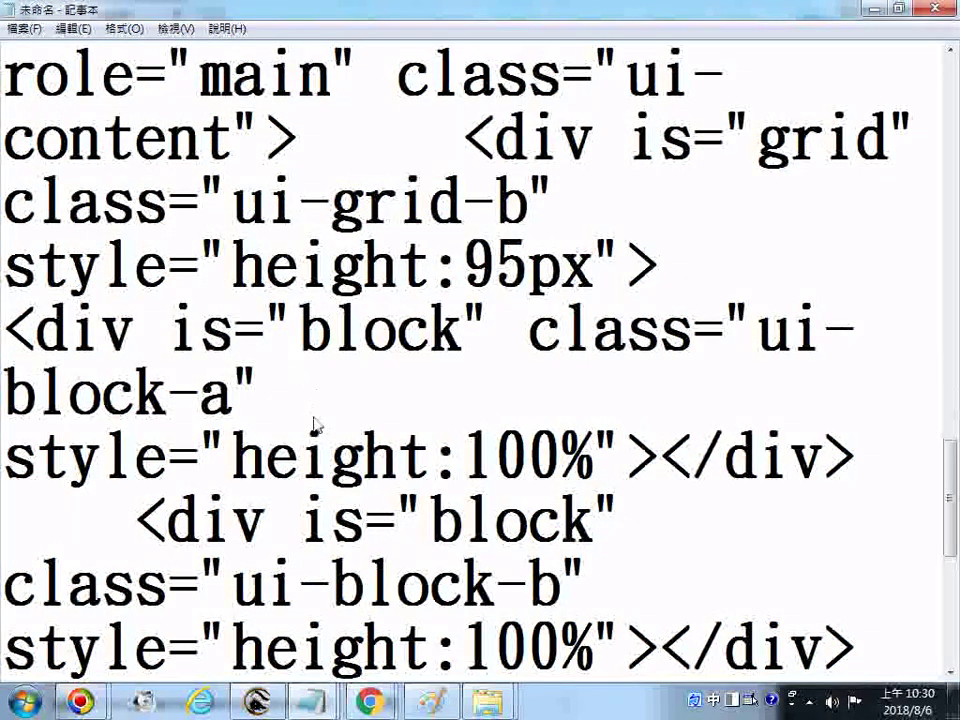
scroll(314, 431, "down", 1)
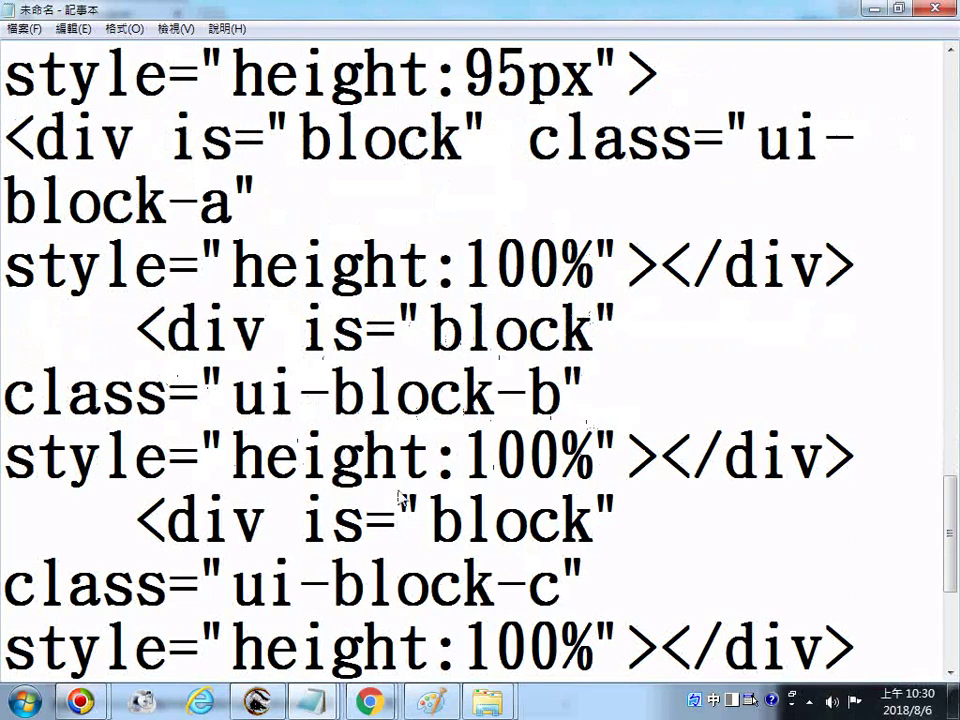
scroll(286, 434, "down", 1)
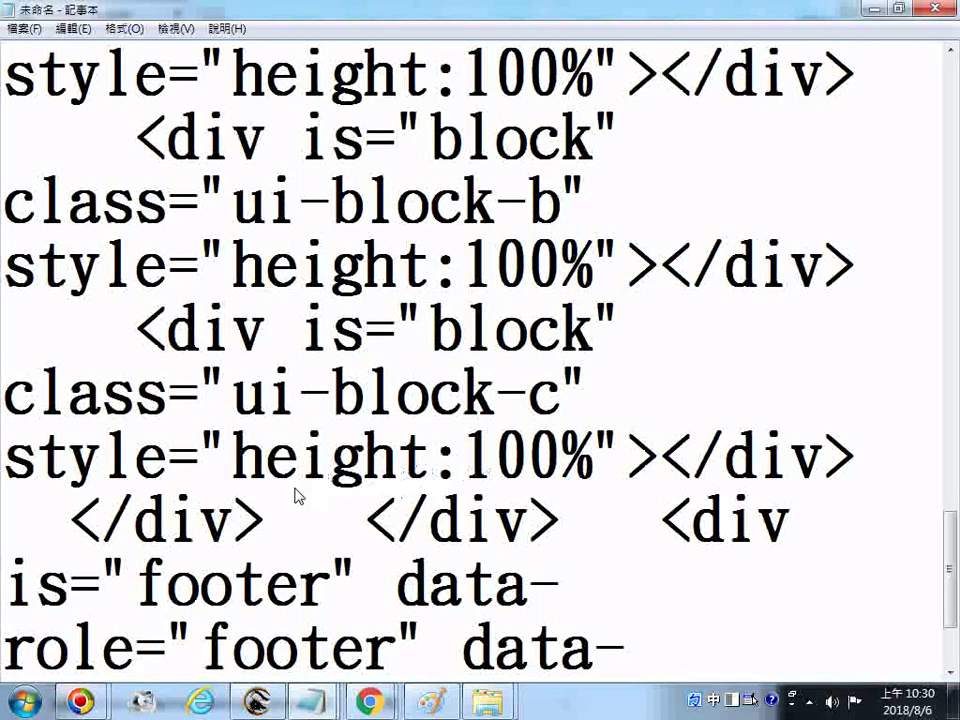
scroll(298, 494, "down", 1)
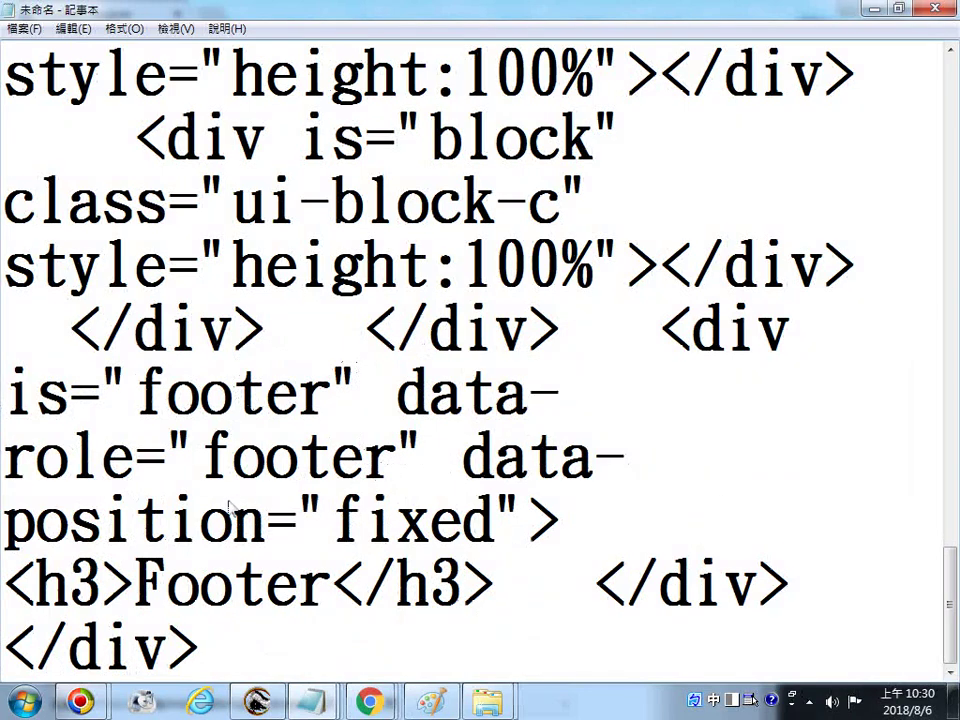
scroll(377, 444, "up", 5)
double_click(379, 420)
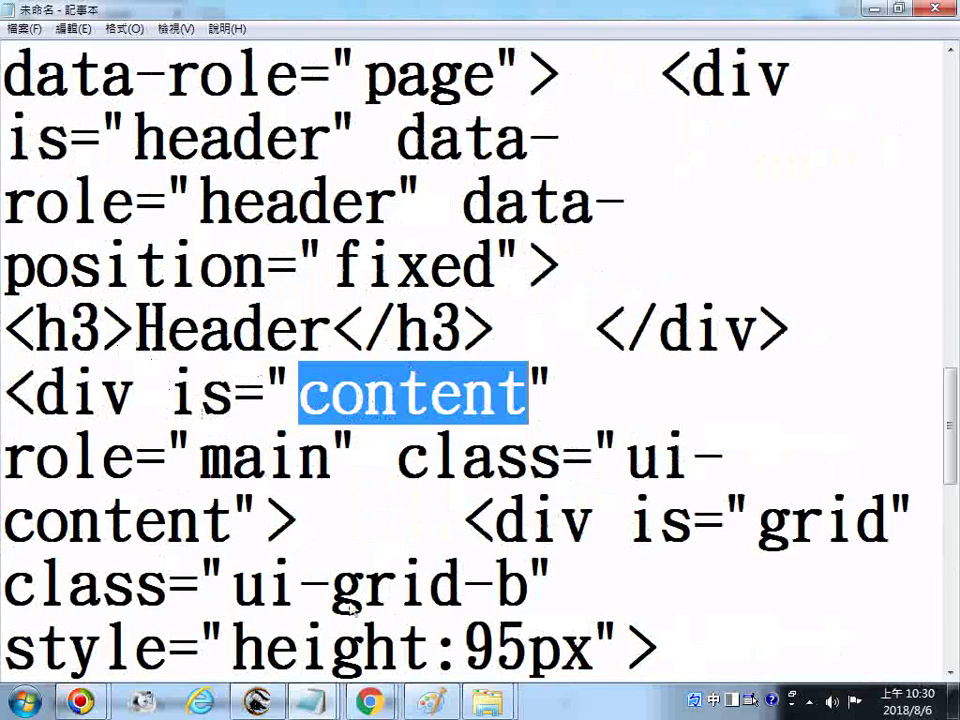
Switch to EZoApp Designer to examine the grid and its code, and return to the untitled Notepad document.
mouse_move(369, 702)
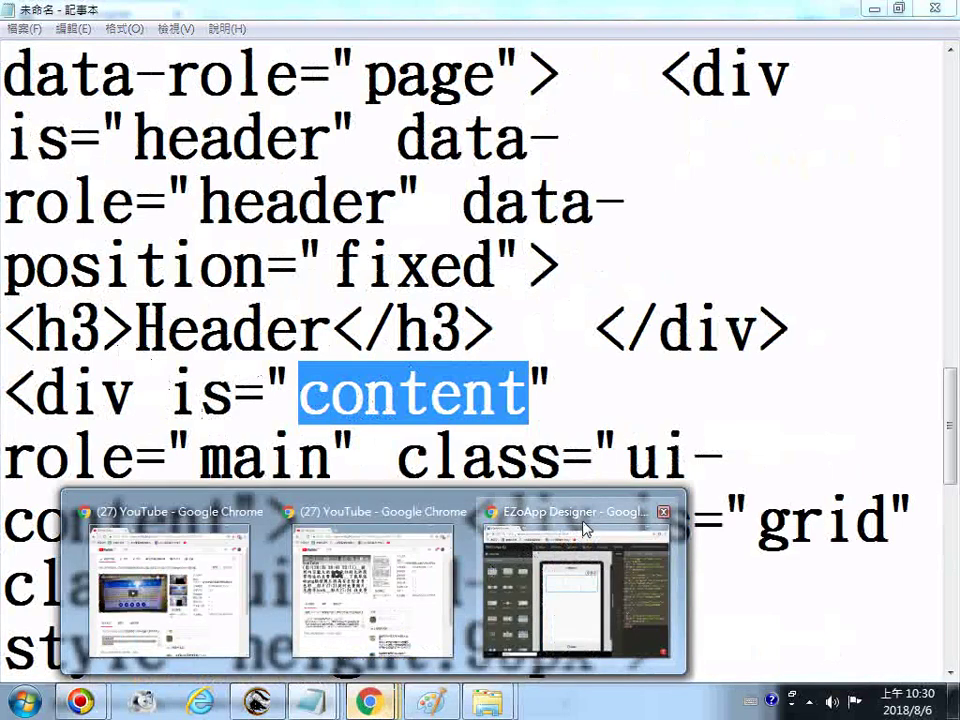
left_click(585, 528)
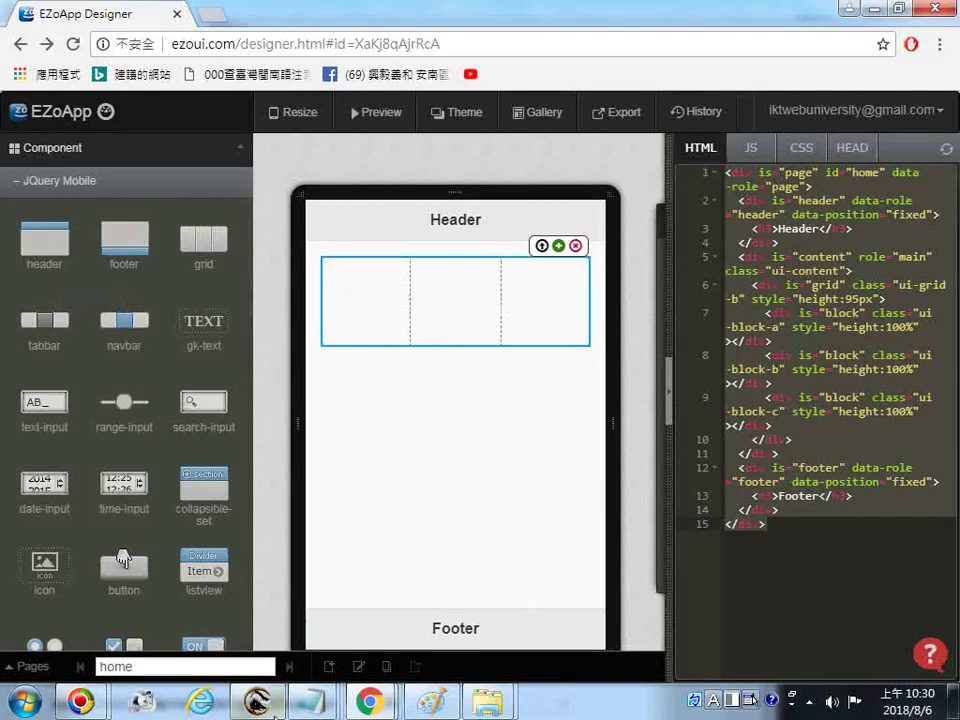
right_click(311, 711)
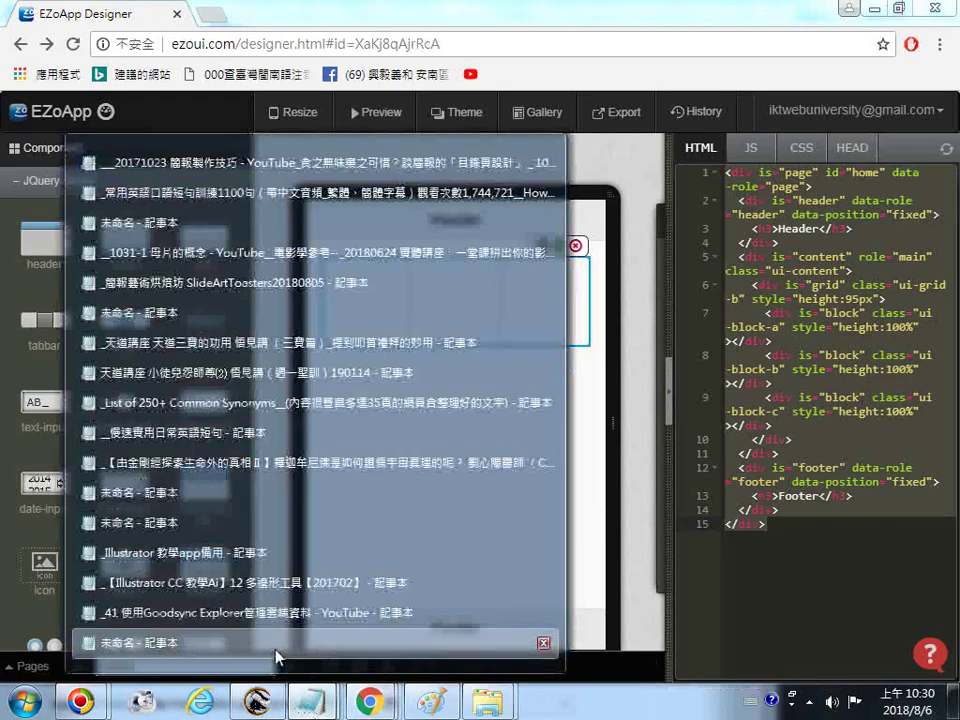
left_click(277, 656)
Highlight "grid" in the ui-grid-b class of item 3, then "block" in the first and third block divs.
scroll(408, 357, "up", 2)
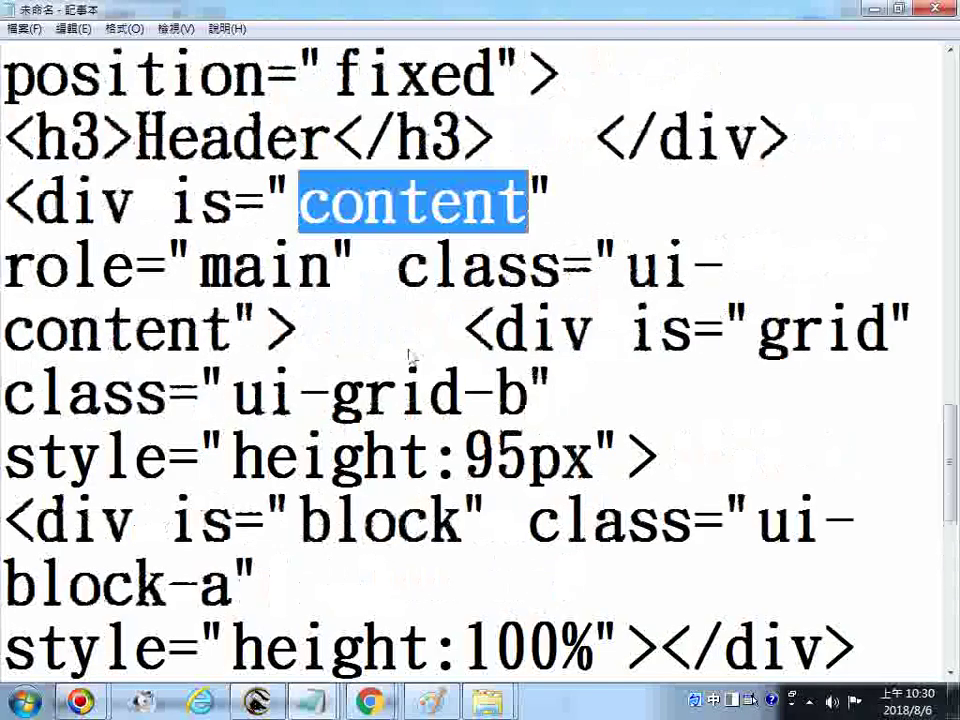
scroll(409, 357, "up", 1)
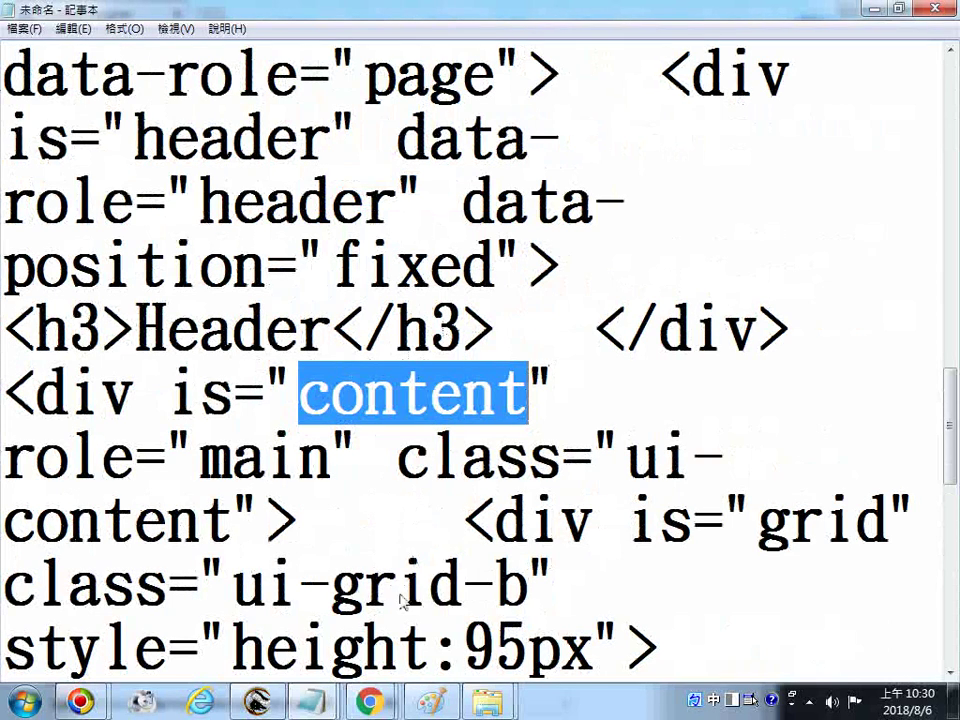
left_click_drag(331, 580, 458, 577)
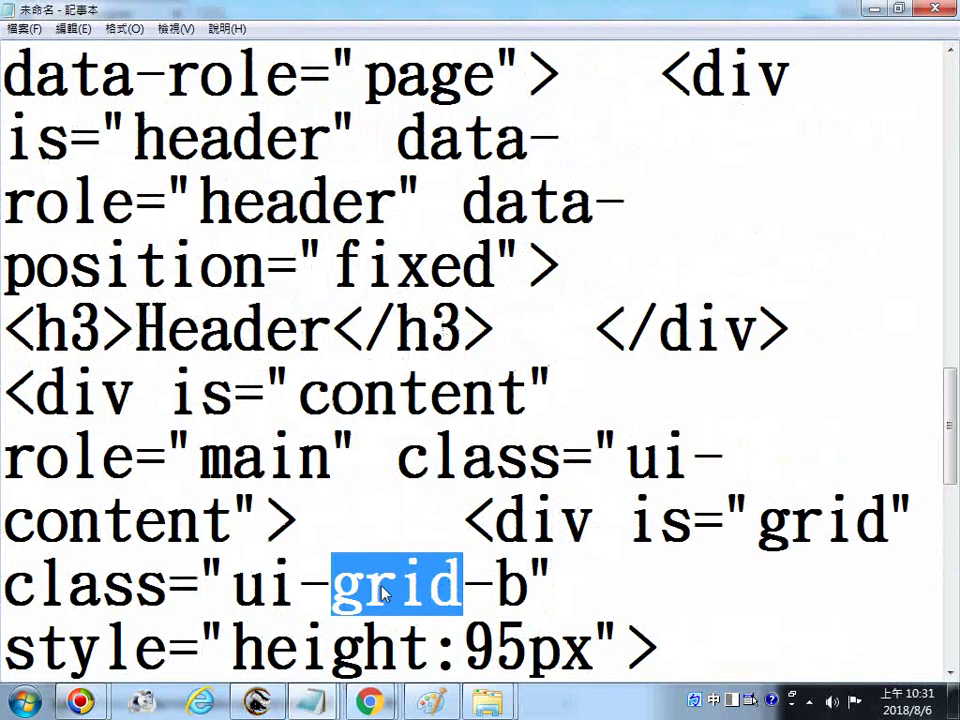
scroll(381, 591, "down", 1)
scroll(393, 556, "down", 1)
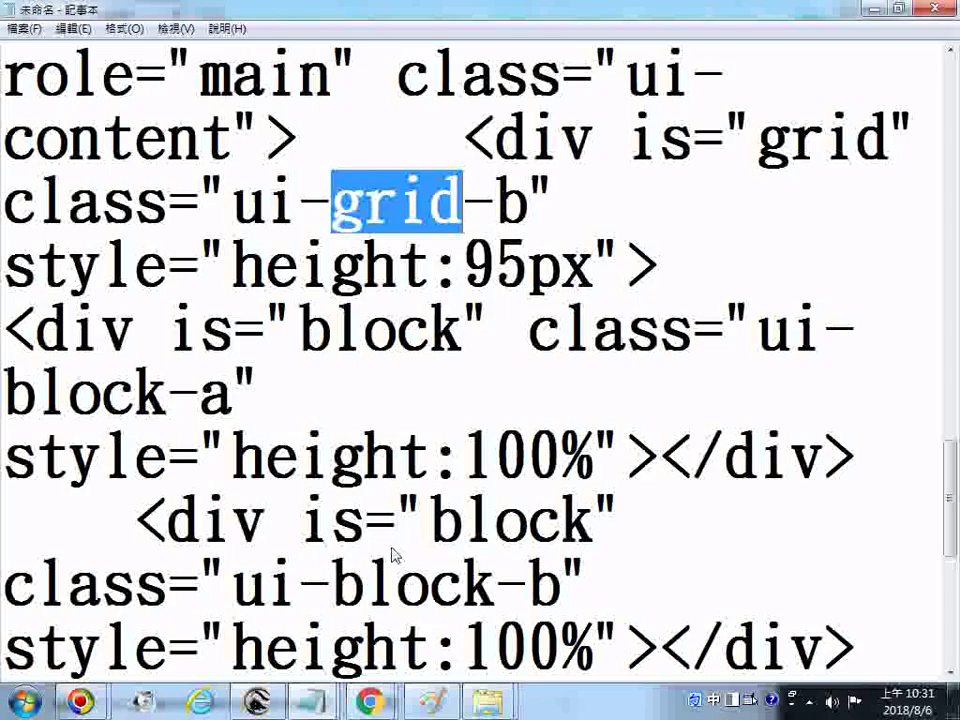
left_click_drag(300, 337, 461, 343)
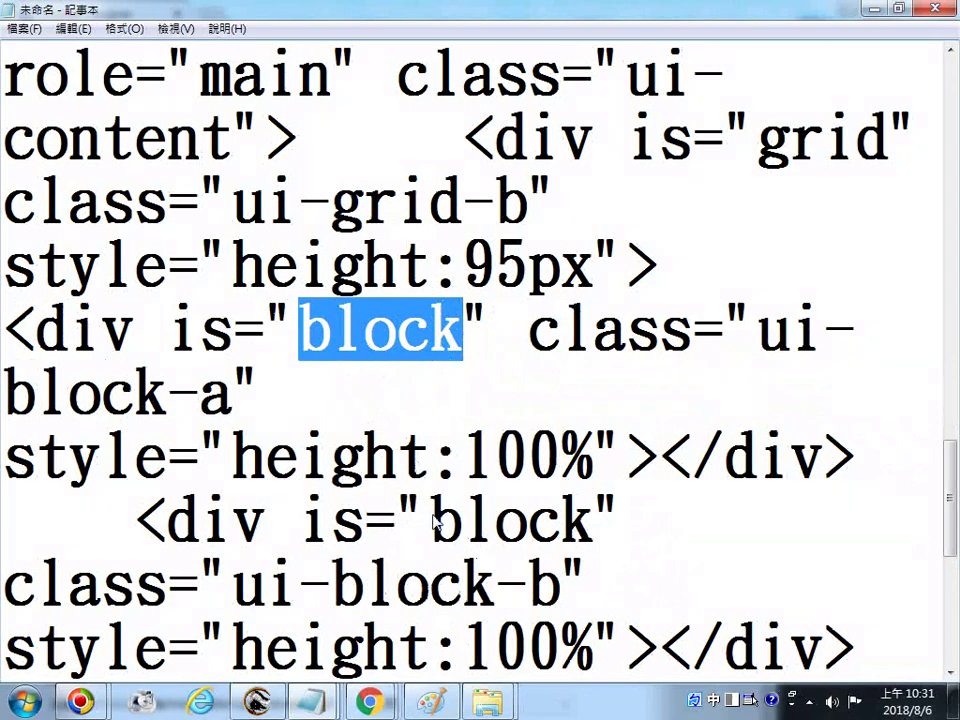
scroll(436, 520, "down", 1)
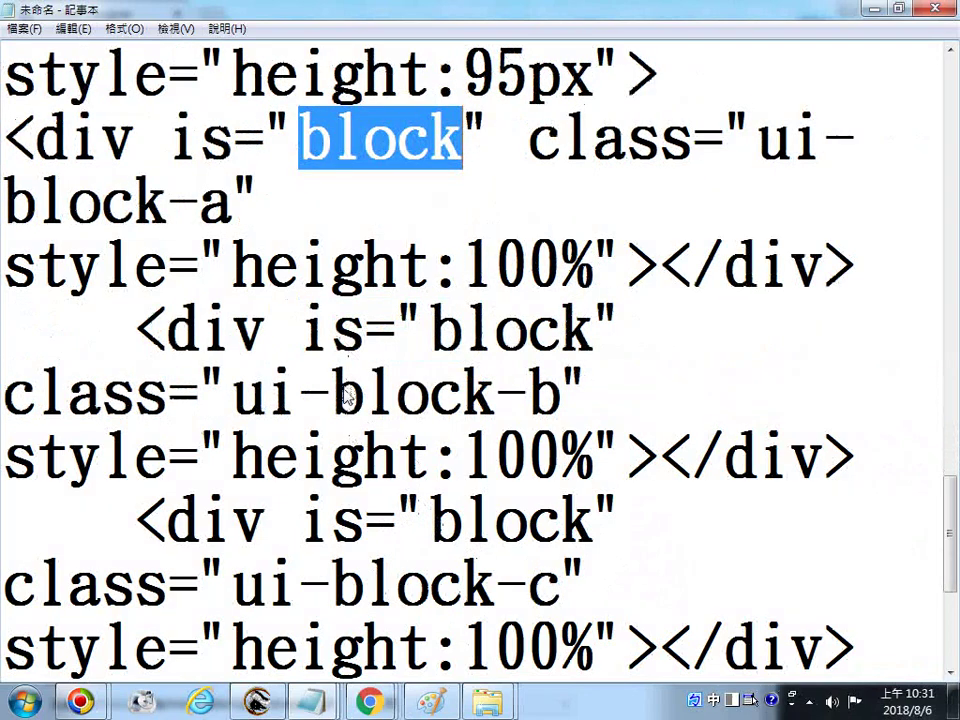
left_click(433, 525)
left_click_drag(440, 528, 598, 540)
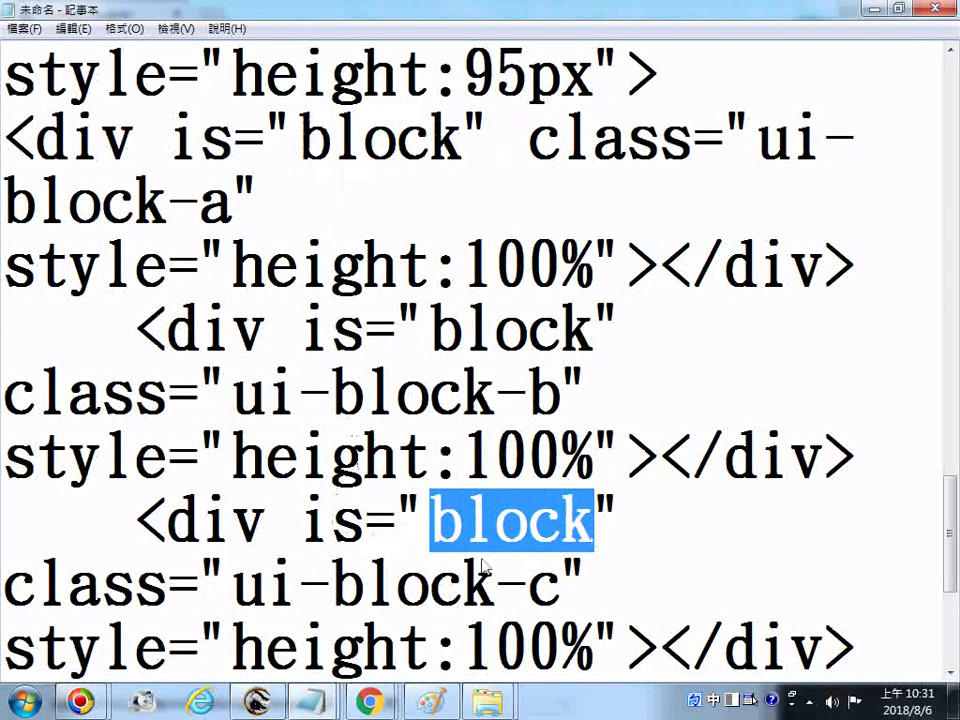
Insert a line break before the footer div in item 3 so that it starts on its own line.
scroll(484, 565, "down", 1)
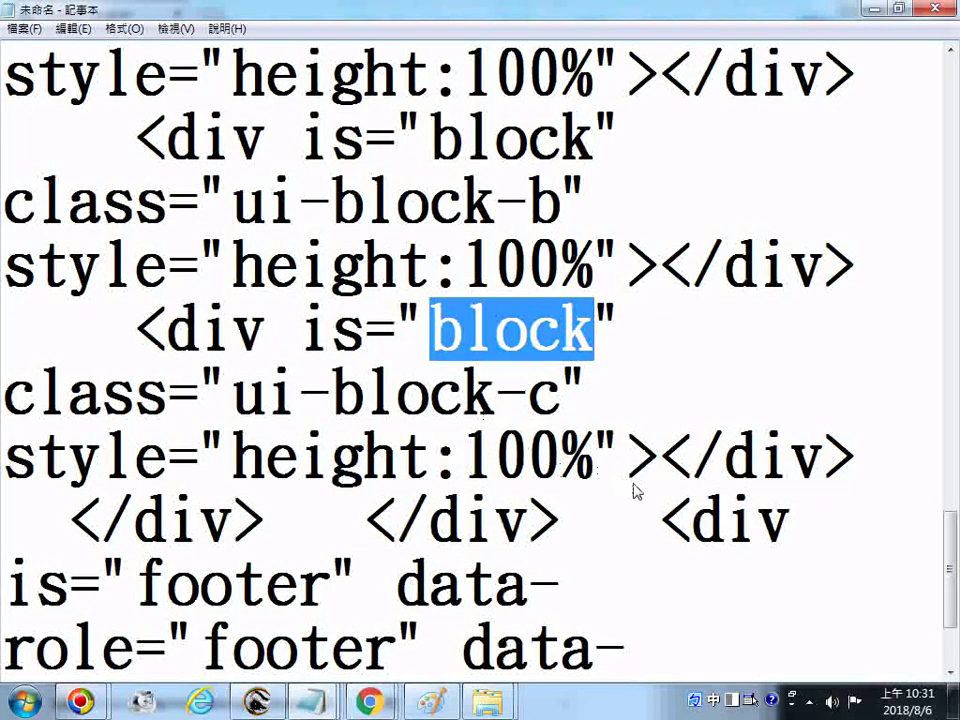
left_click(664, 521)
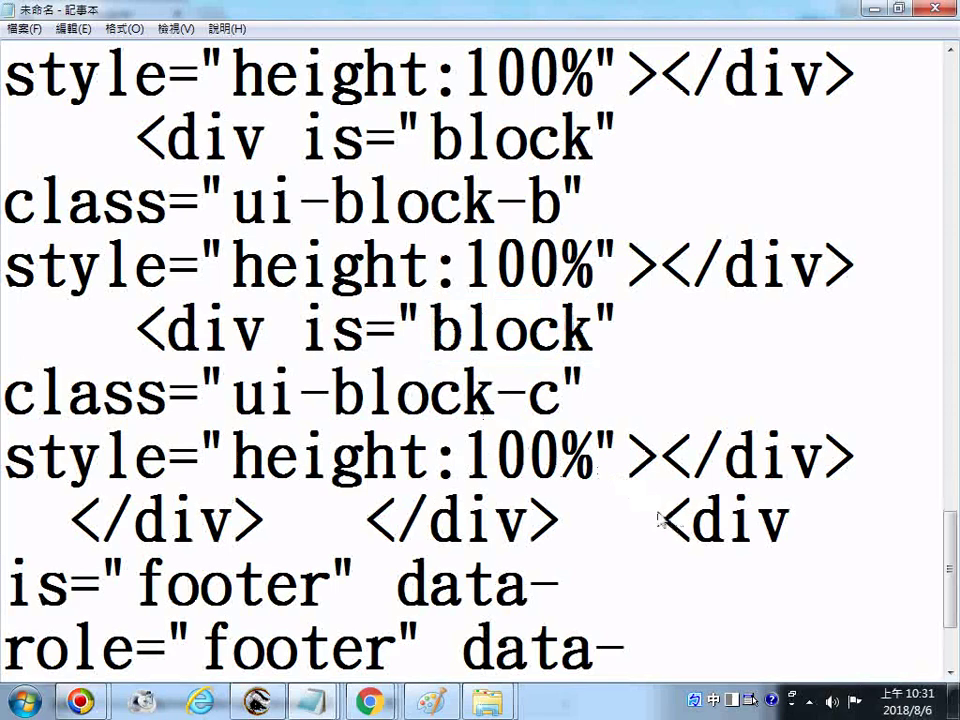
key("Return")
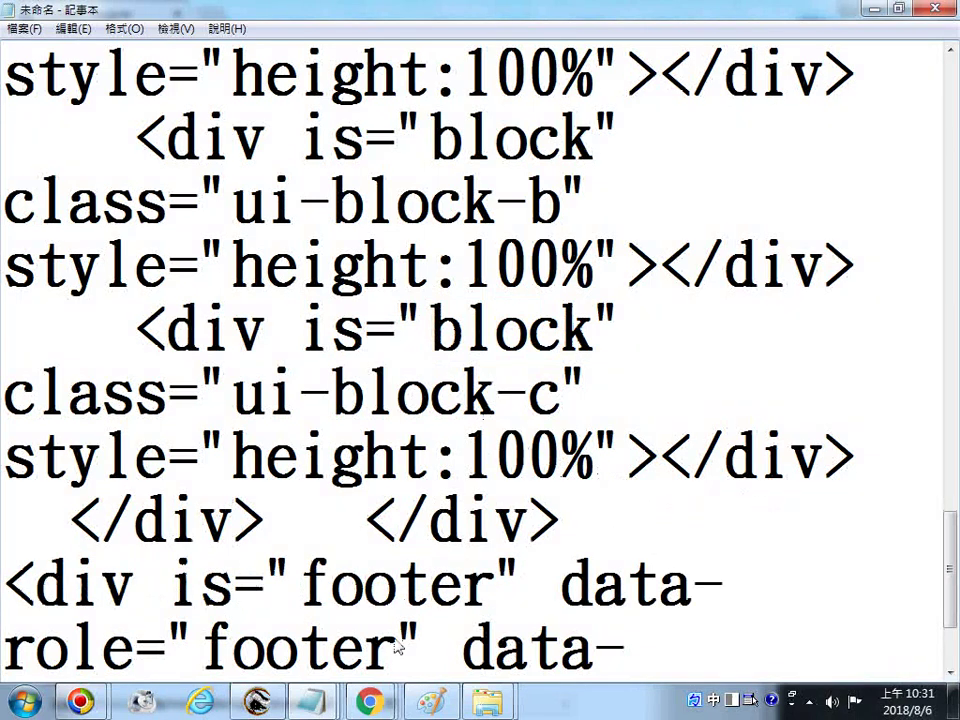
scroll(660, 483, "up", 5)
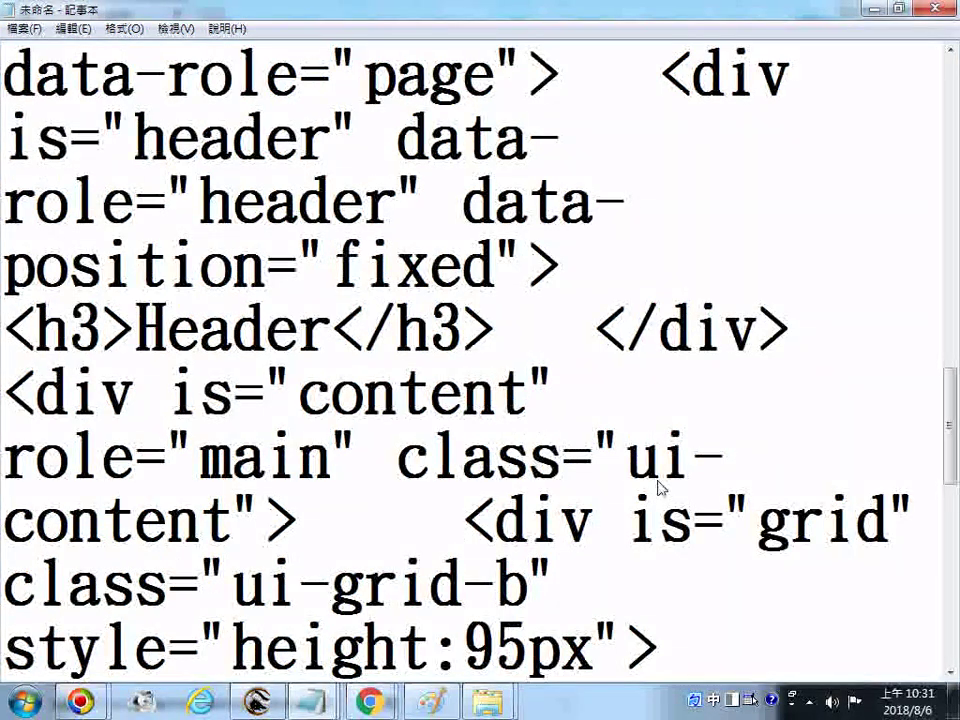
Review item 3's grid and block code, highlighting "content" in the content div and "grid" in the ui-grid-b class.
scroll(660, 487, "down", 4)
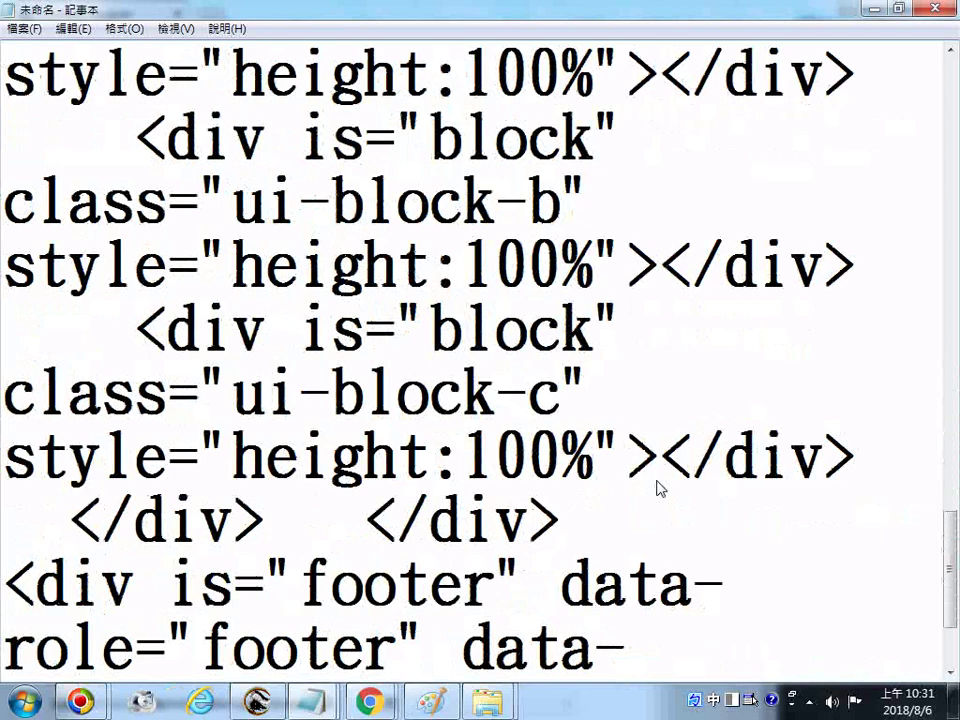
scroll(660, 487, "up", 2)
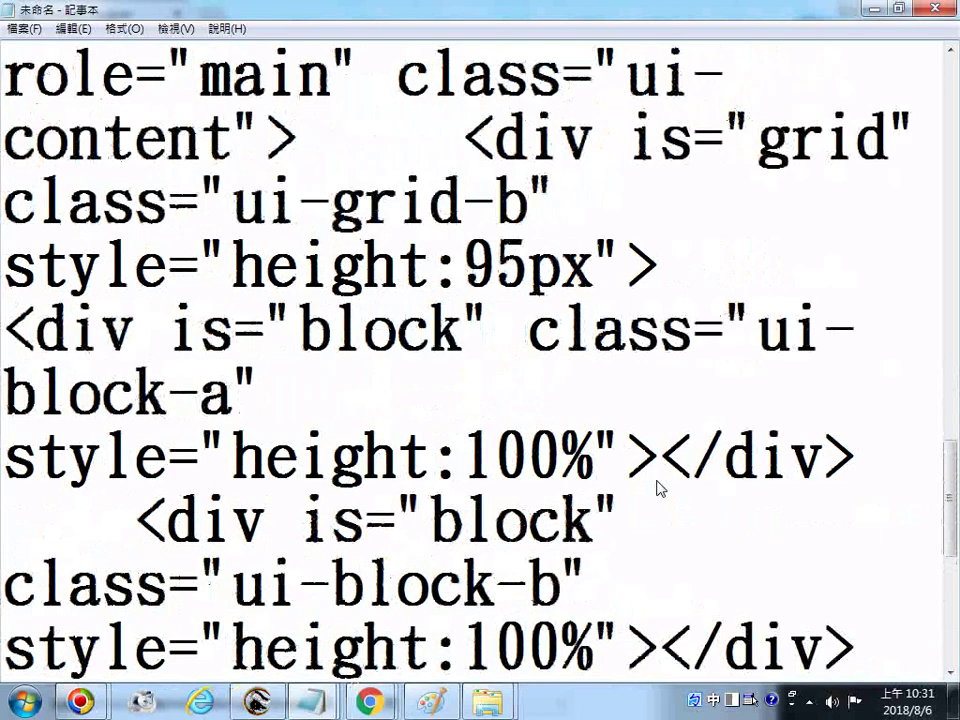
scroll(660, 487, "up", 2)
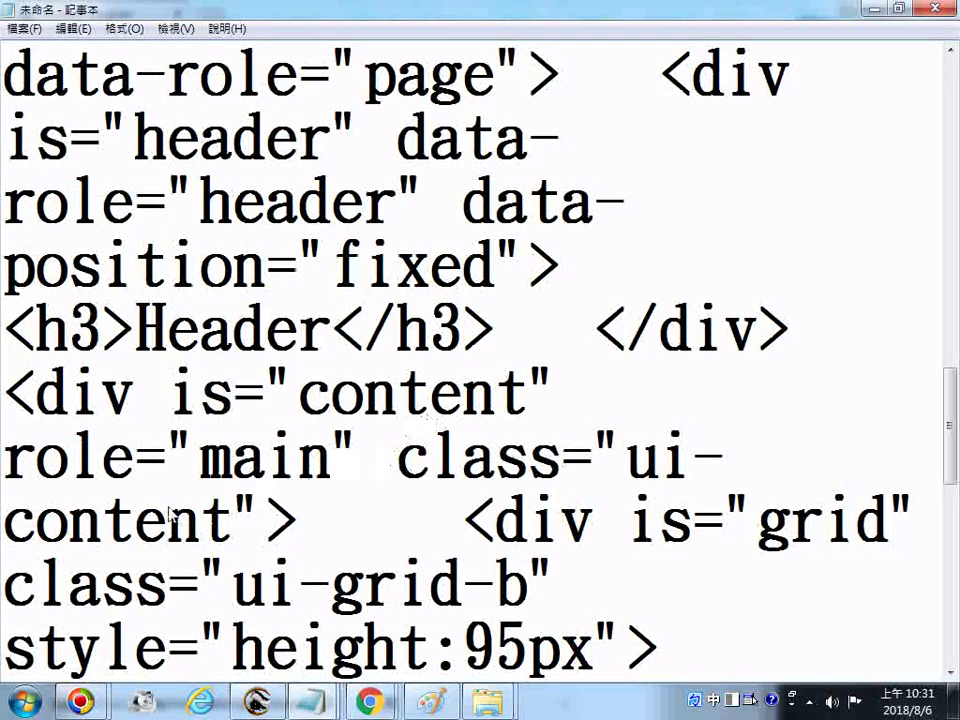
left_click_drag(298, 394, 512, 412)
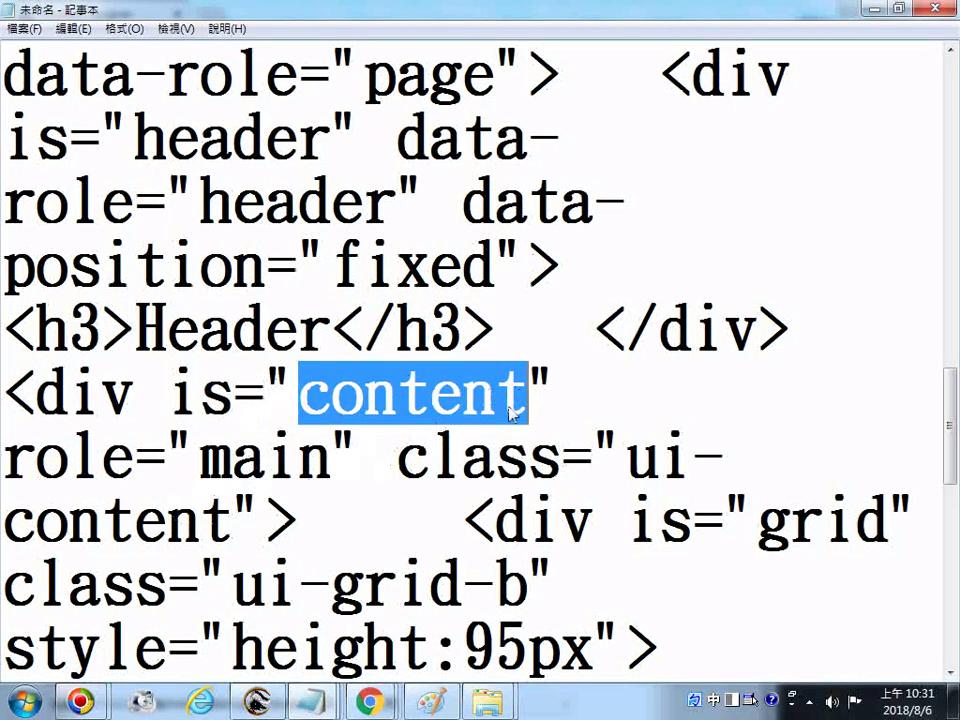
left_click_drag(331, 585, 464, 586)
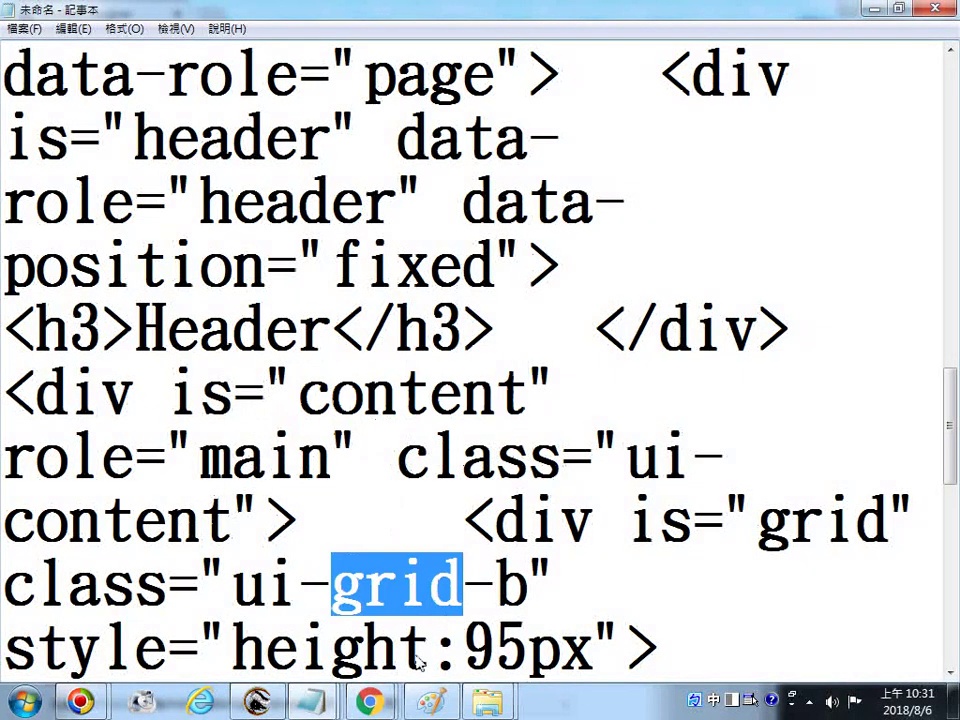
Switch to EZoApp Designer and add a tabbar component to the home page.
left_click(369, 702)
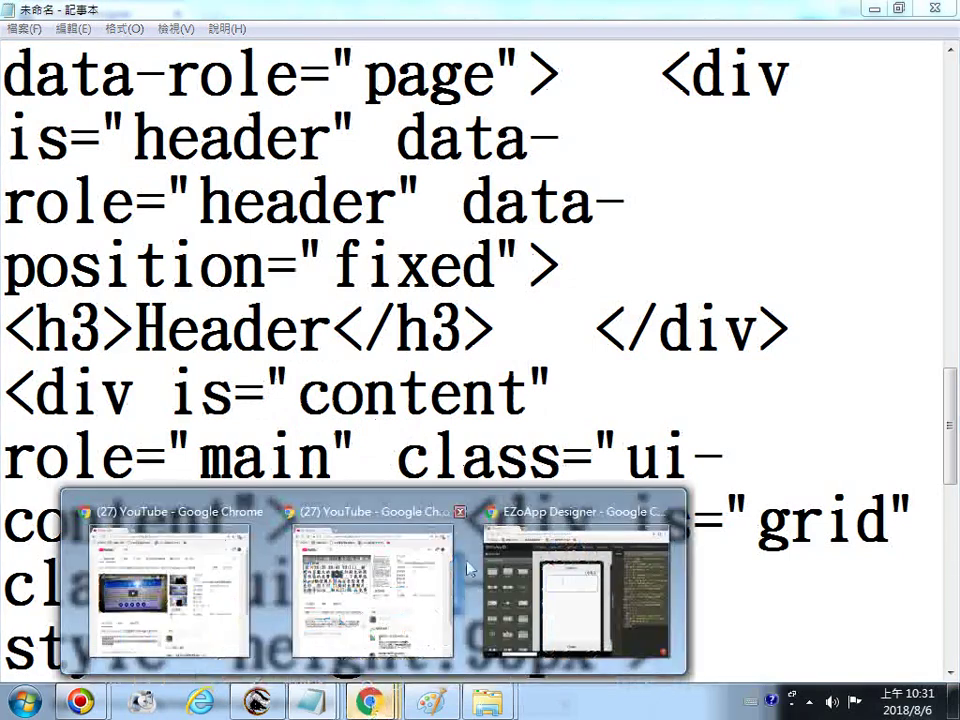
left_click(500, 578)
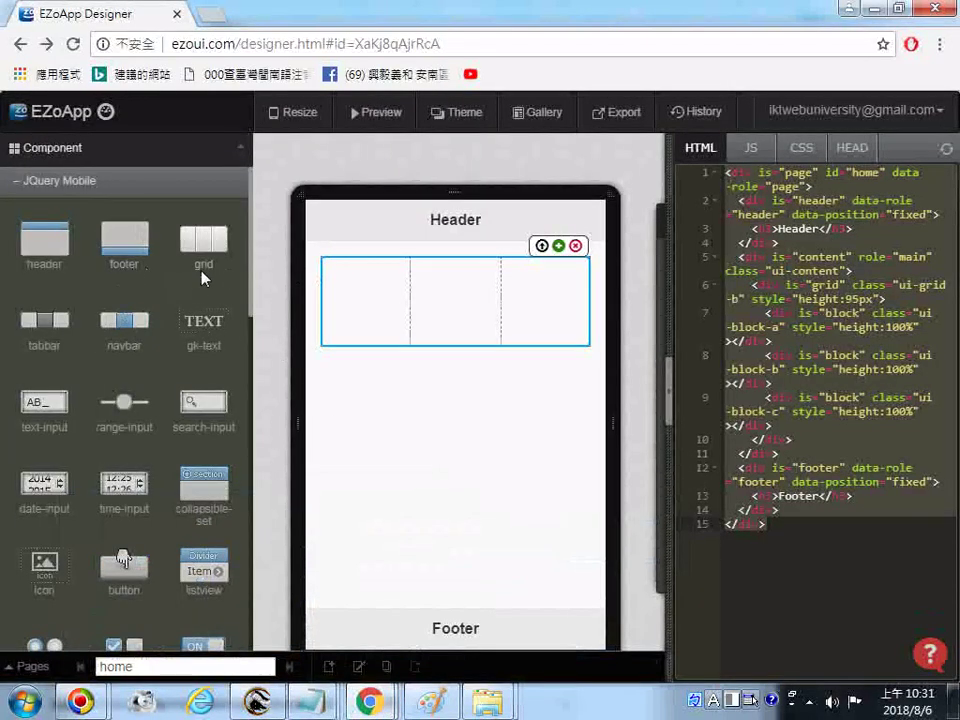
left_click(79, 322)
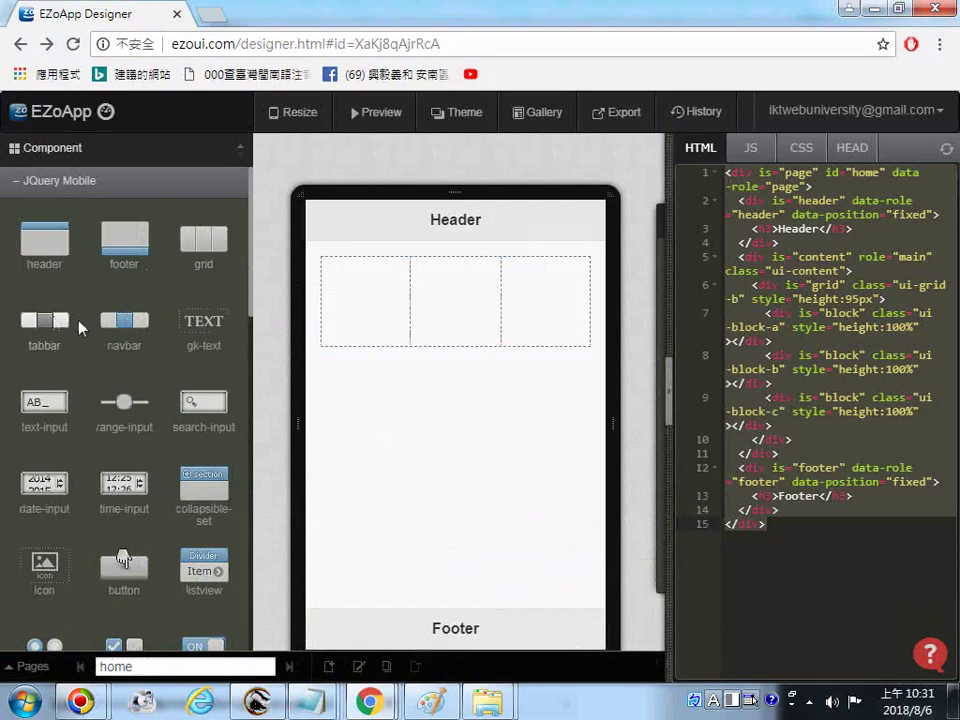
left_click_drag(79, 327, 441, 420)
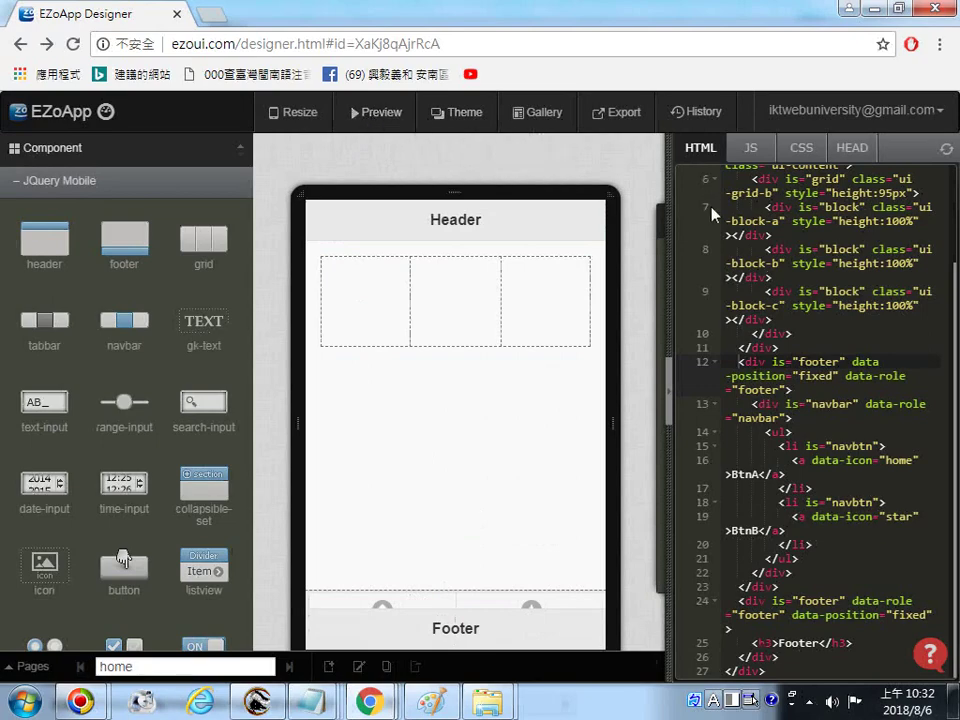
Copy the page's entire HTML code, including the new tabbar markup.
right_click(757, 307)
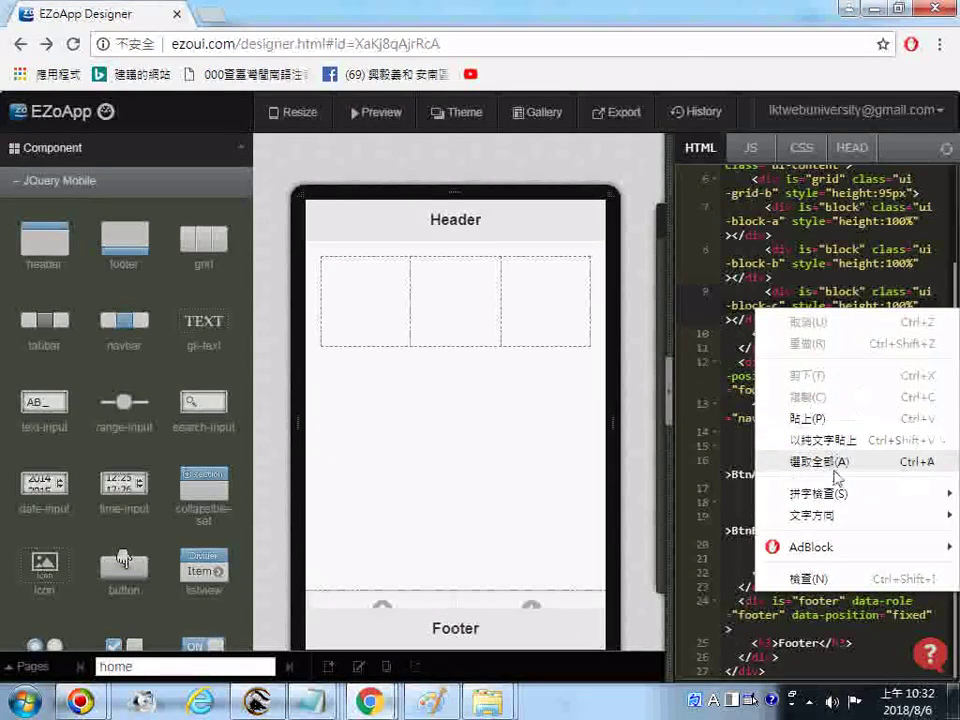
left_click(780, 466)
right_click(743, 318)
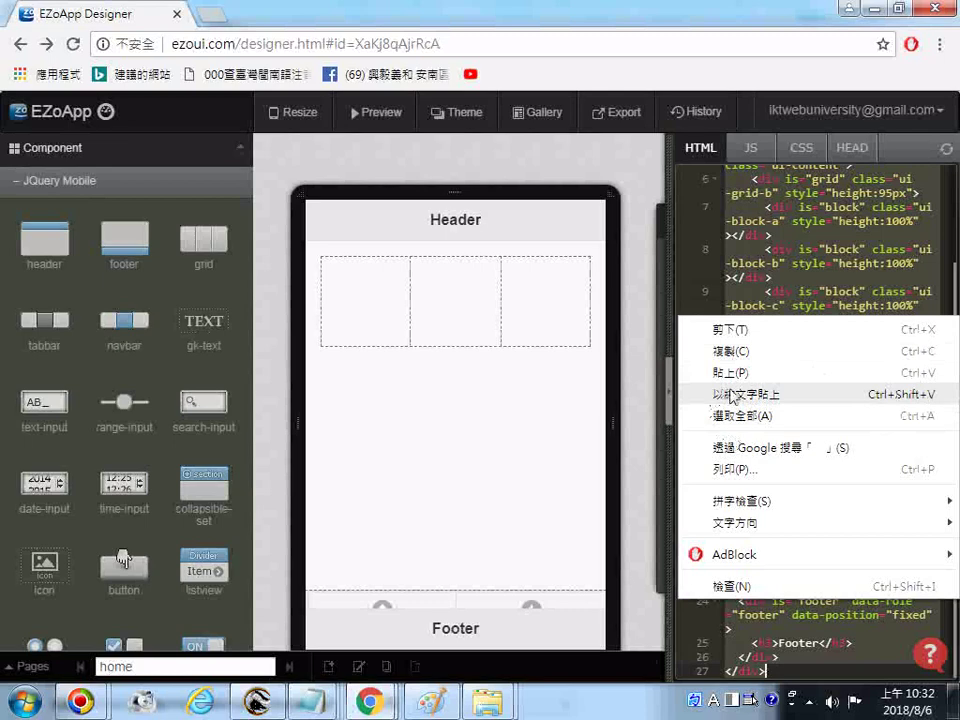
left_click(745, 351)
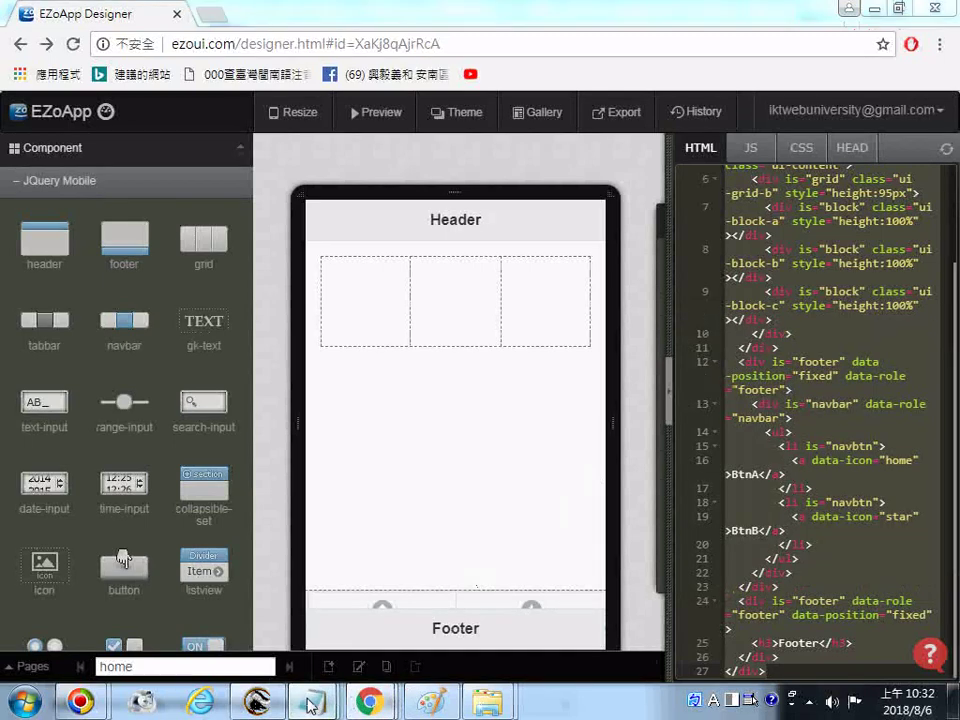
Switch to the untitled Notepad document, add item "4." on a new line at the end, and paste the copied HTML there.
mouse_move(312, 706)
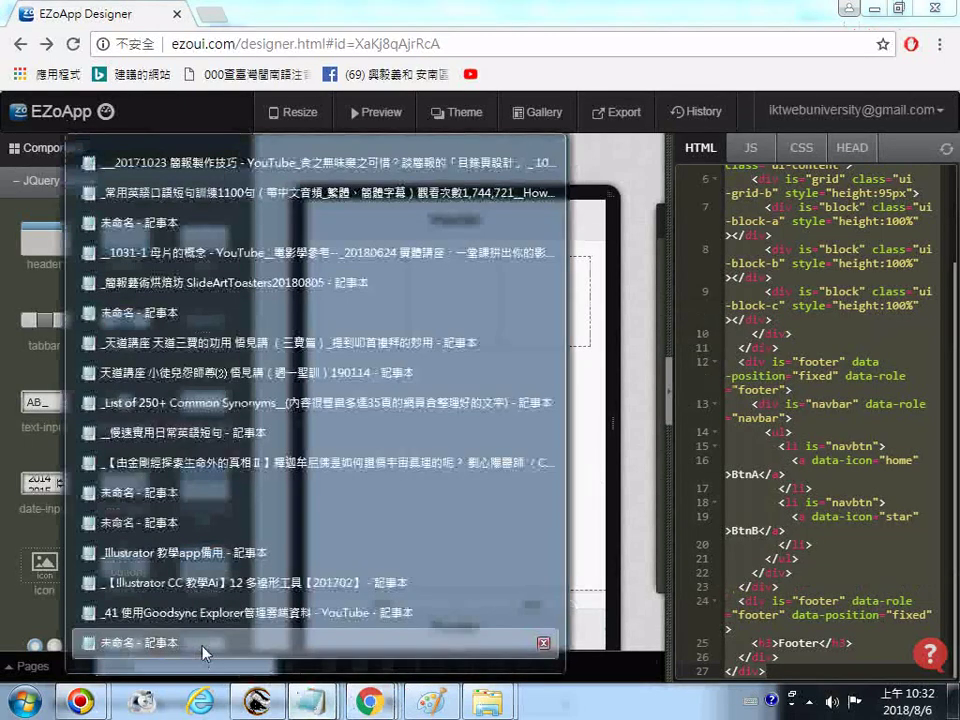
left_click(205, 643)
scroll(283, 657, "up", 4)
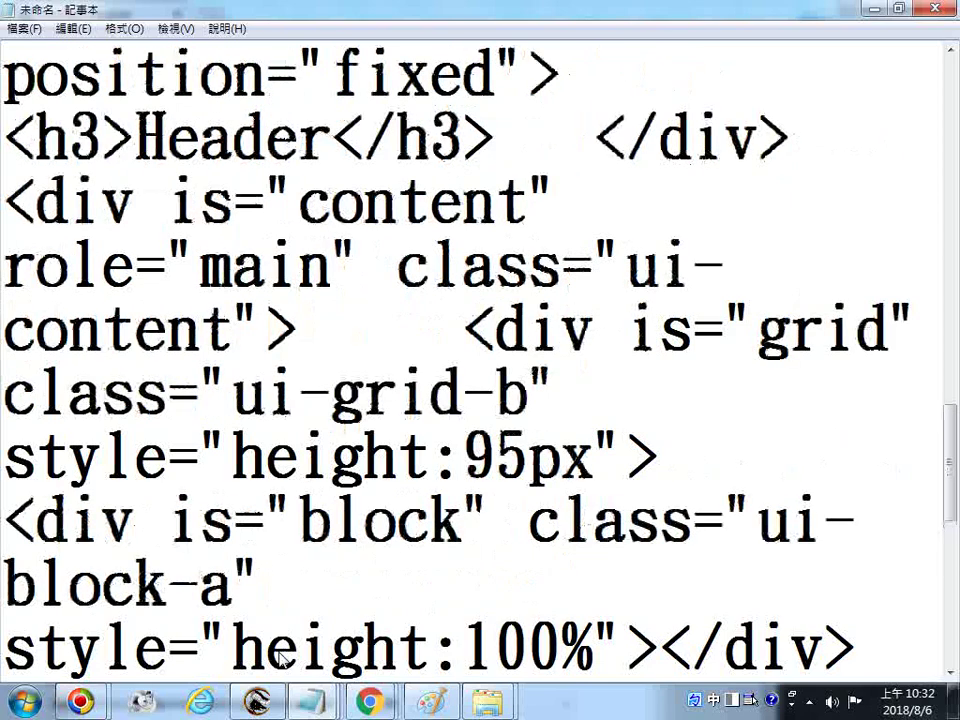
scroll(283, 660, "down", 4)
scroll(283, 660, "down", 3)
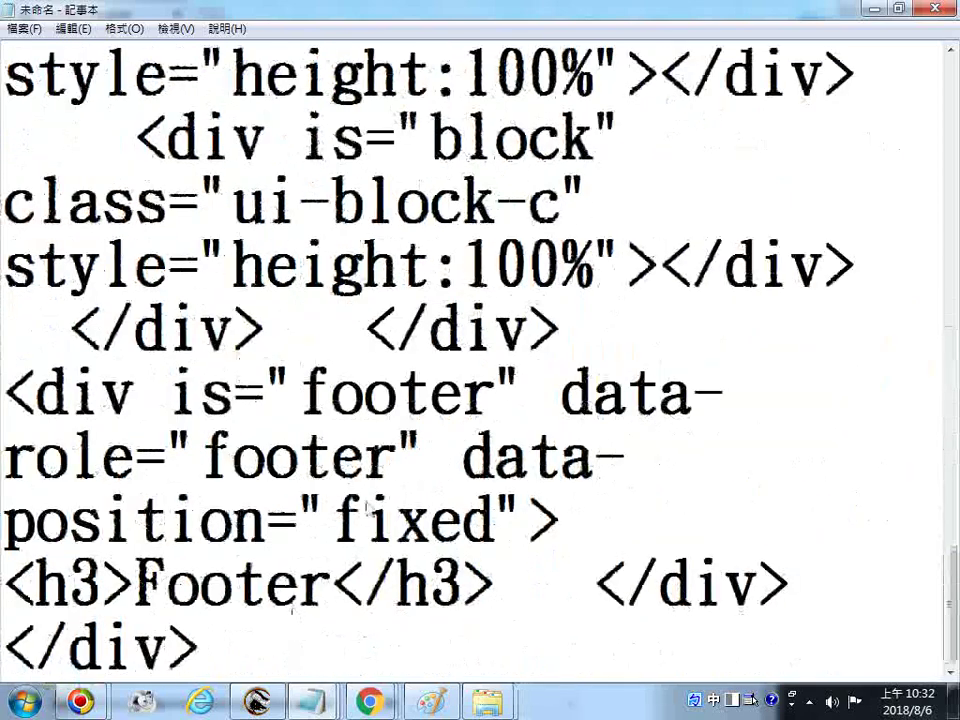
key("Return")
type("4.")
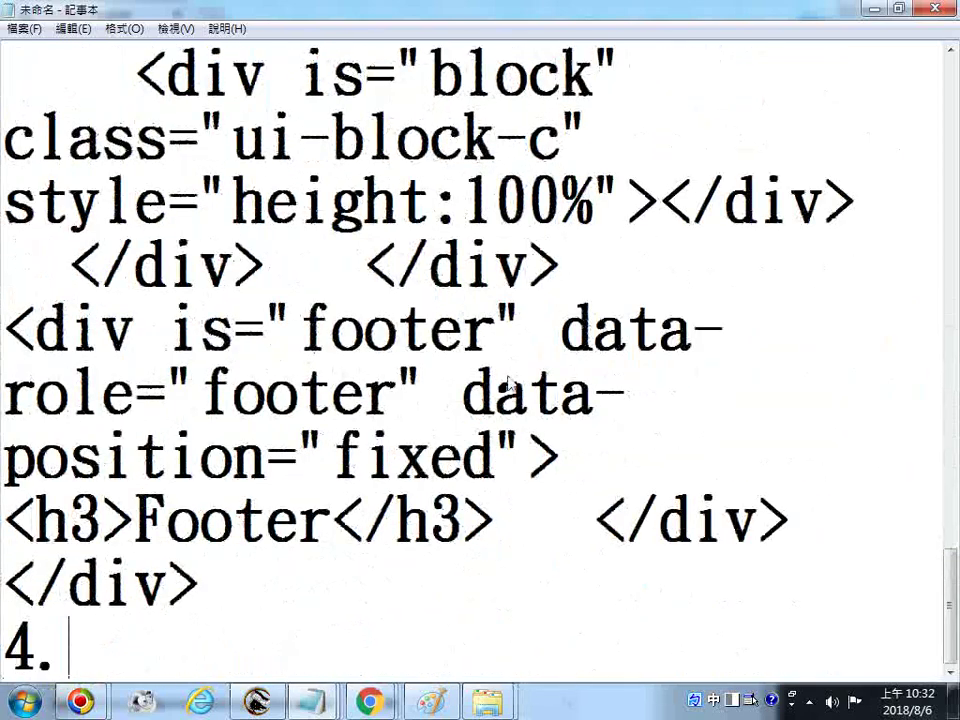
key("BackSpace")
key("BackSpace")
key("BackSpace")
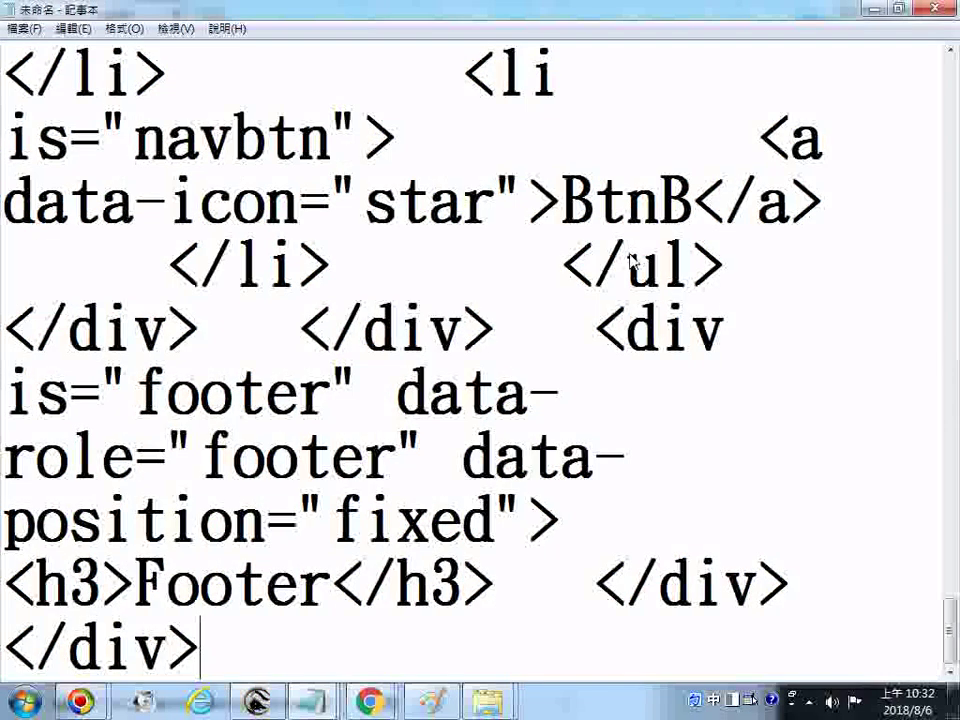
Highlight the button labels BtnB and BtnA in item 4's navbtn list entries.
scroll(620, 270, "up", 1)
left_click_drag(561, 395, 693, 395)
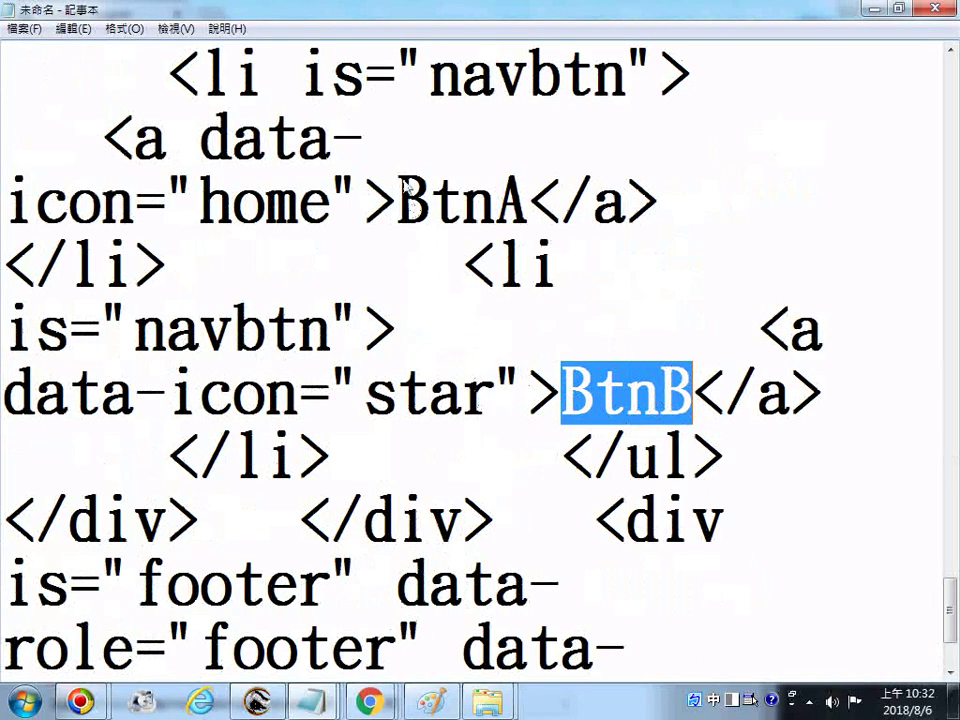
left_click_drag(405, 195, 528, 205)
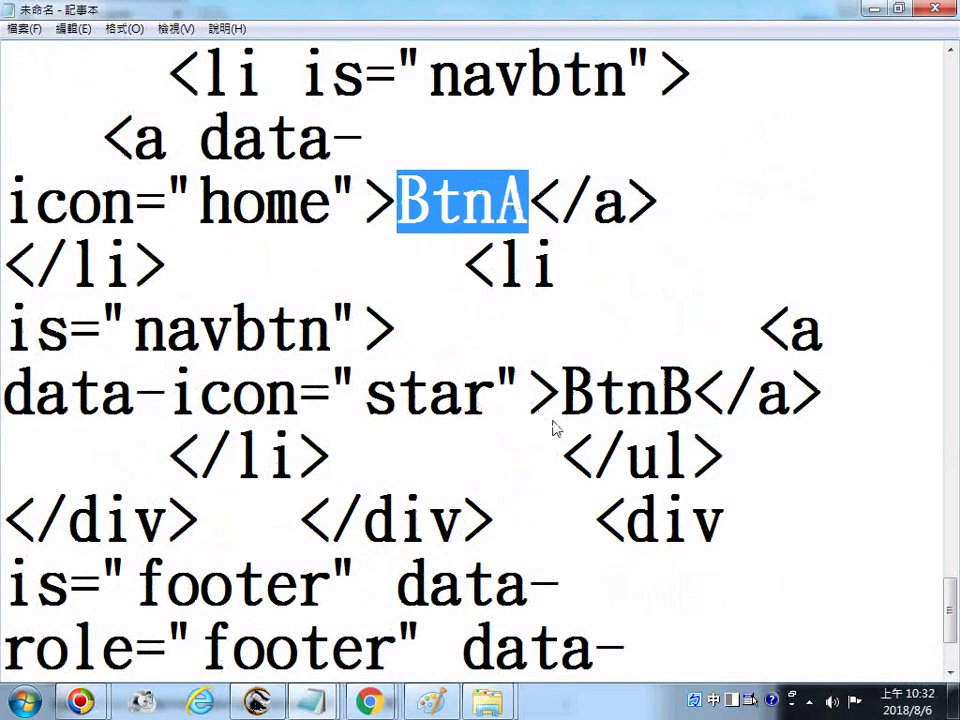
Review item 4's code from the grid blocks through the navbar inside the first footer div to the final Footer heading.
scroll(553, 428, "up", 3)
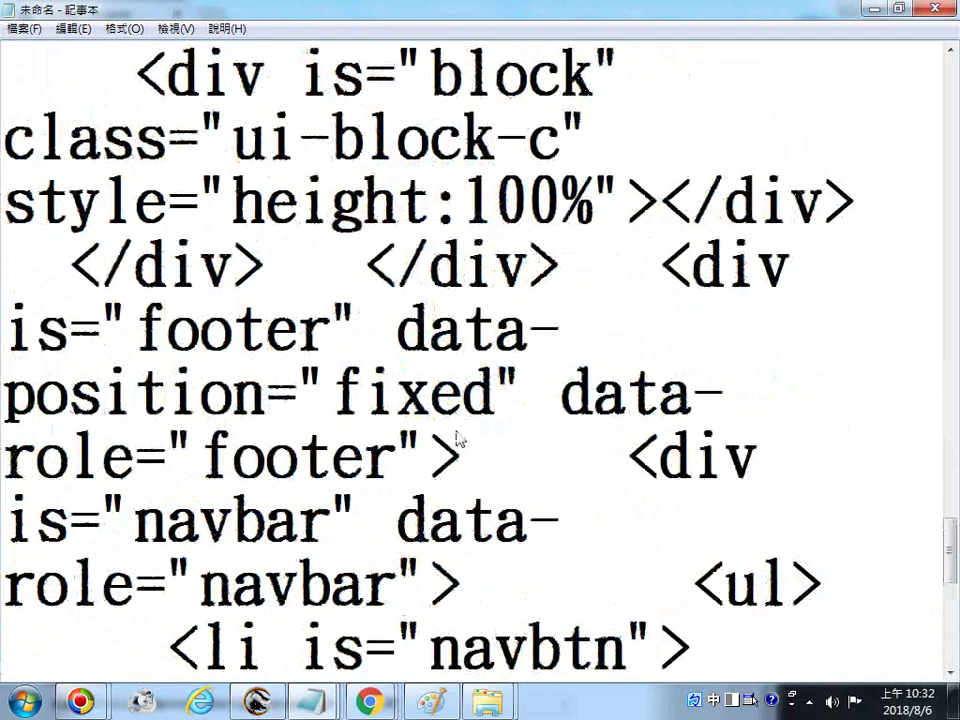
left_click(378, 412)
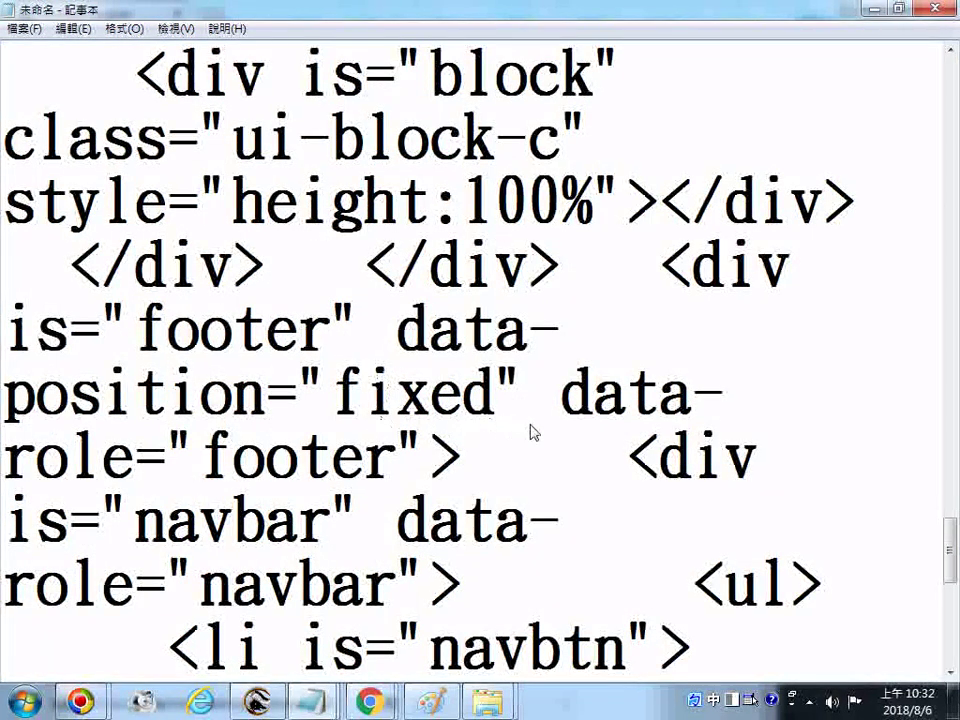
scroll(531, 432, "up", 2)
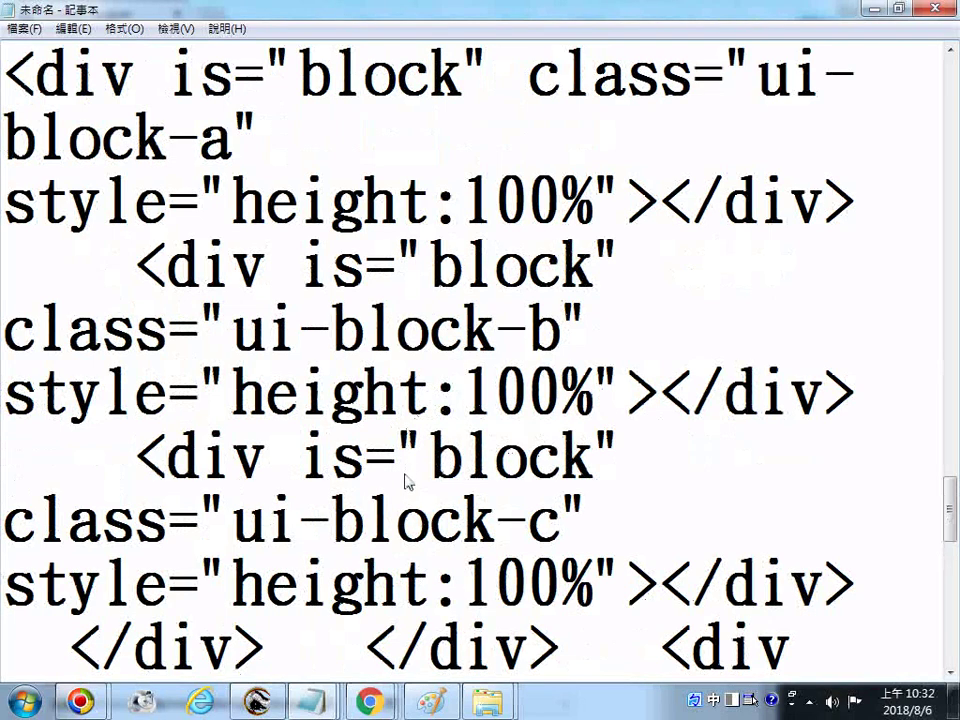
scroll(407, 482, "down", 2)
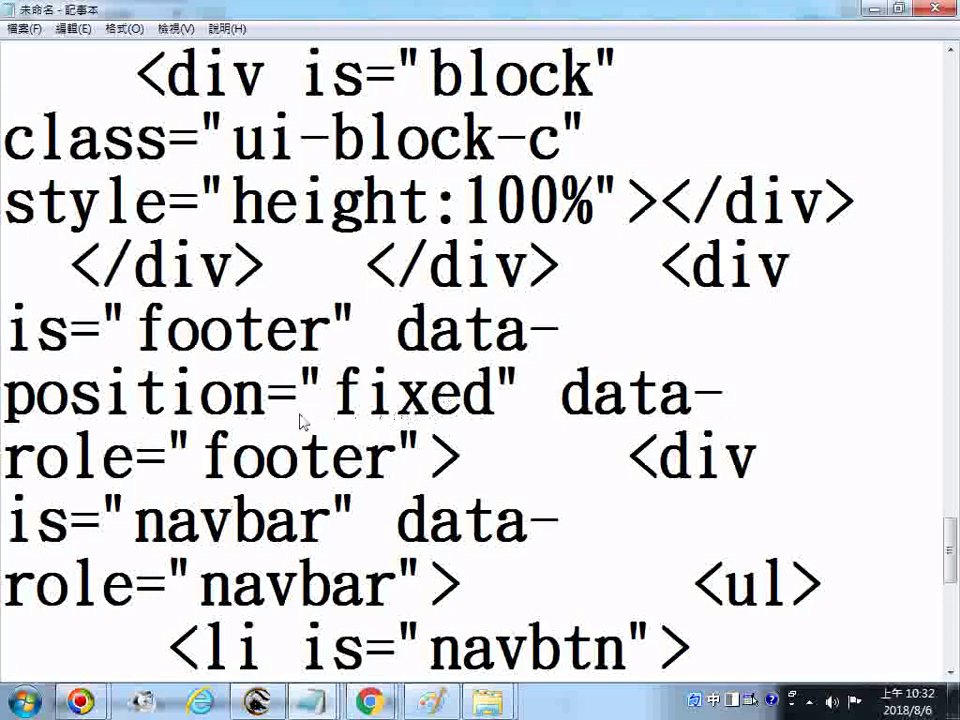
scroll(342, 433, "down", 2)
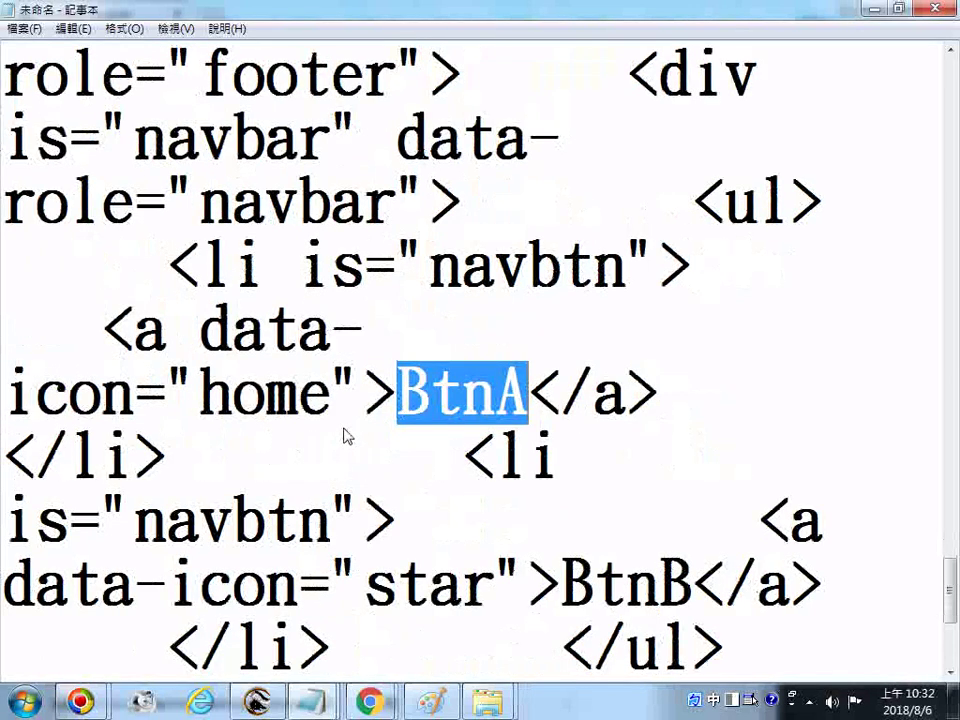
scroll(343, 435, "down", 1)
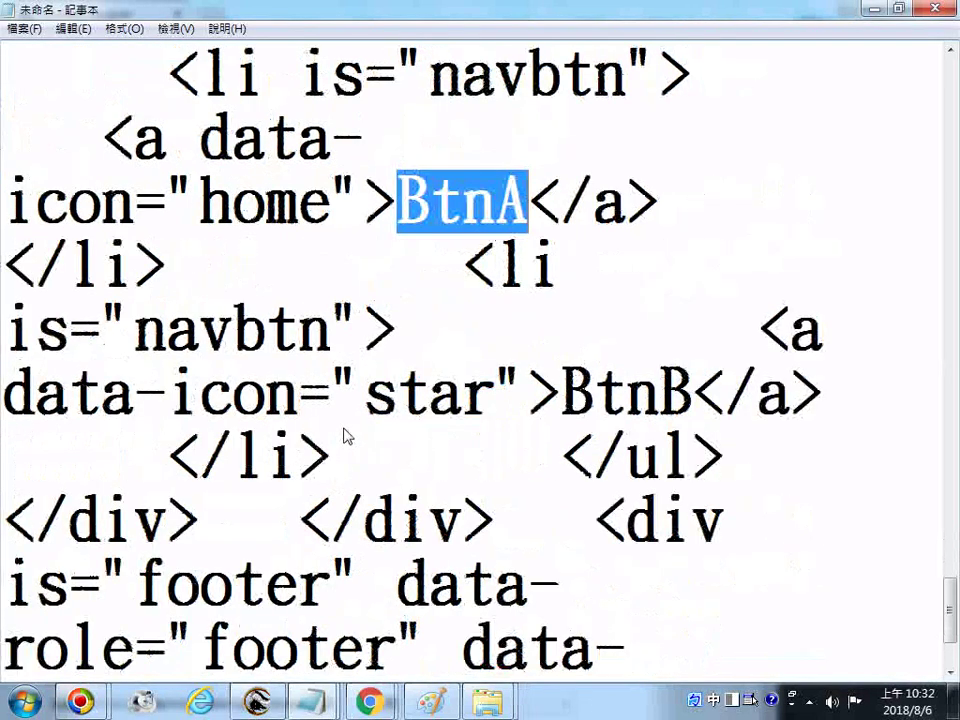
scroll(343, 435, "down", 1)
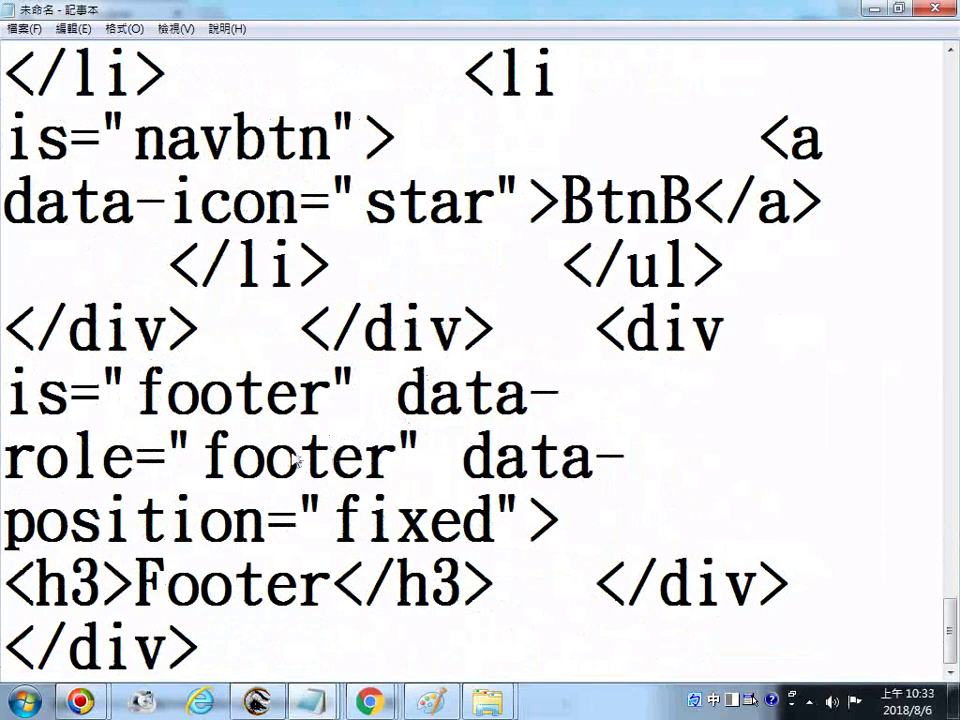
scroll(368, 705, "up", 1)
Switch to EZoApp Designer, preview the page with its tabbar, and return to a reloaded design view.
mouse_move(368, 705)
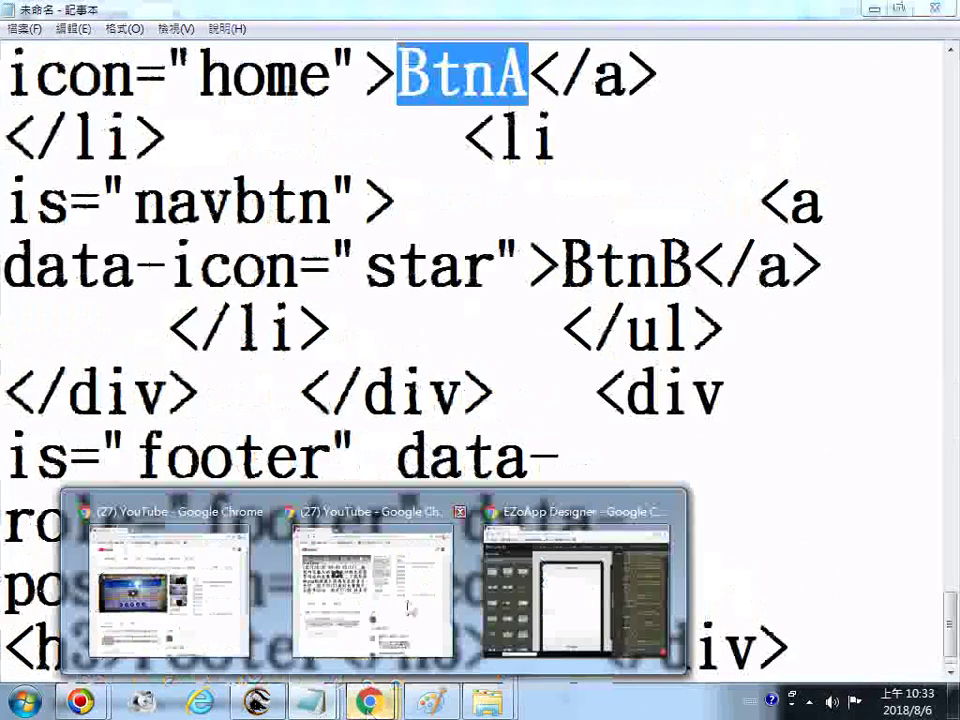
left_click(563, 521)
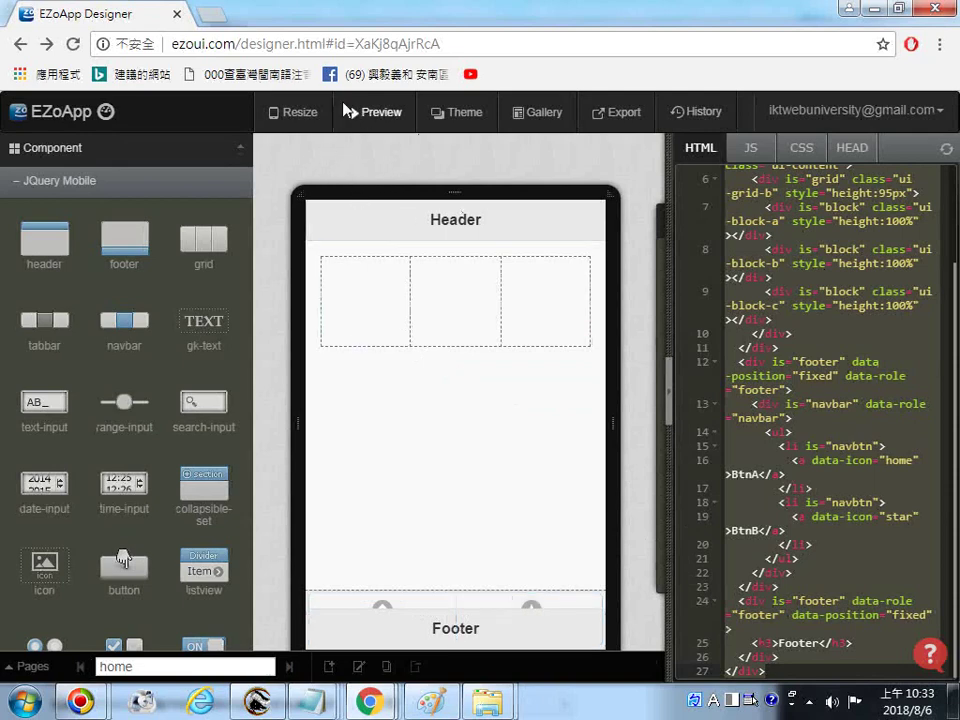
left_click(378, 113)
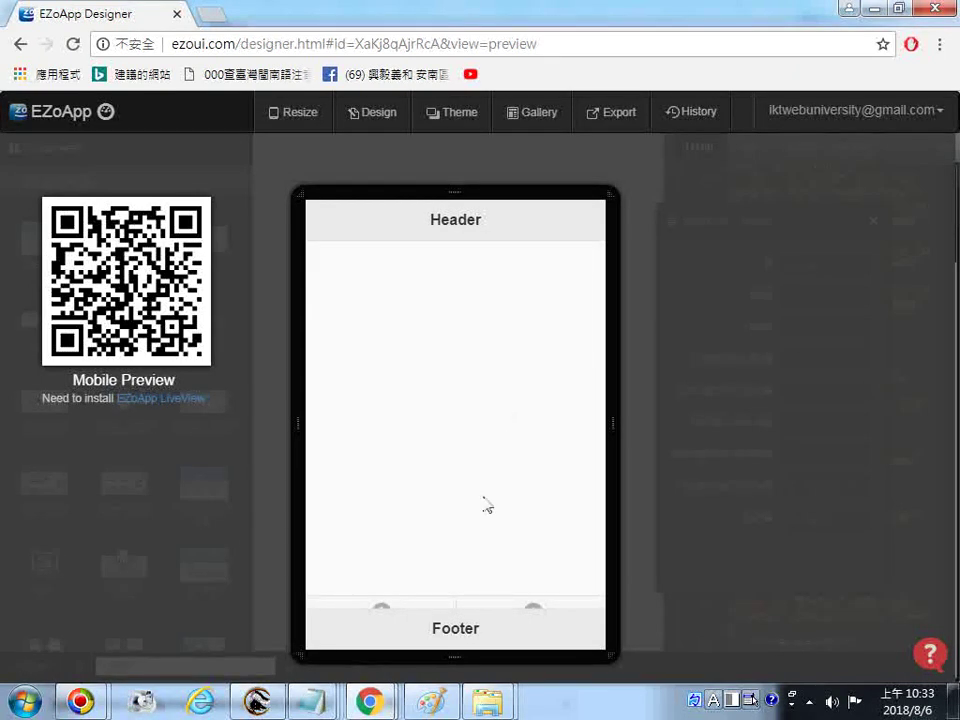
right_click(380, 607)
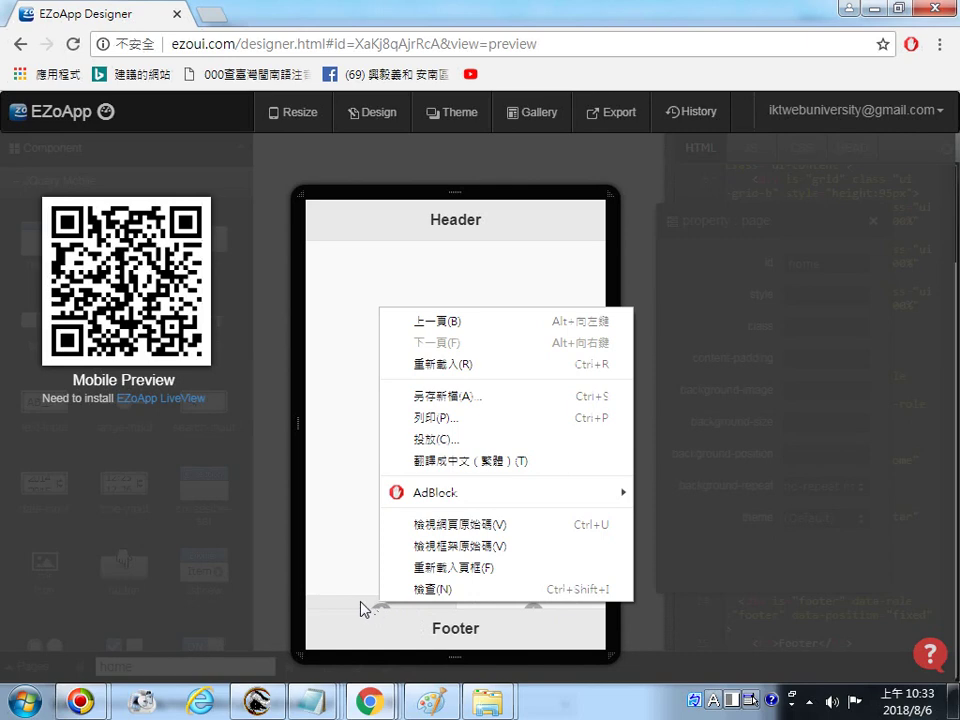
left_click(262, 586)
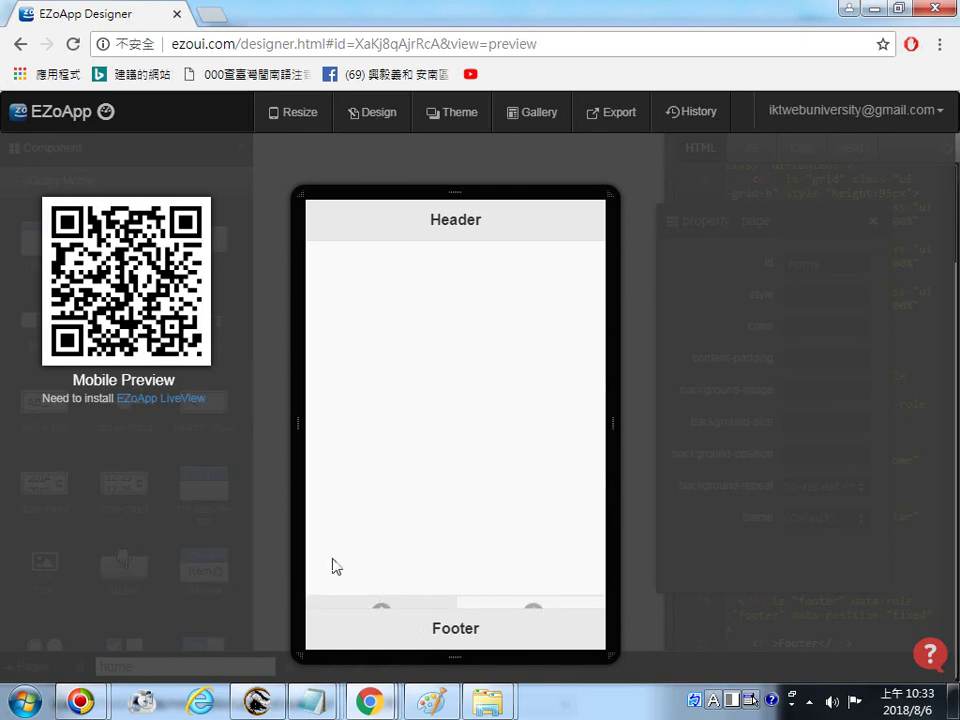
left_click(20, 46)
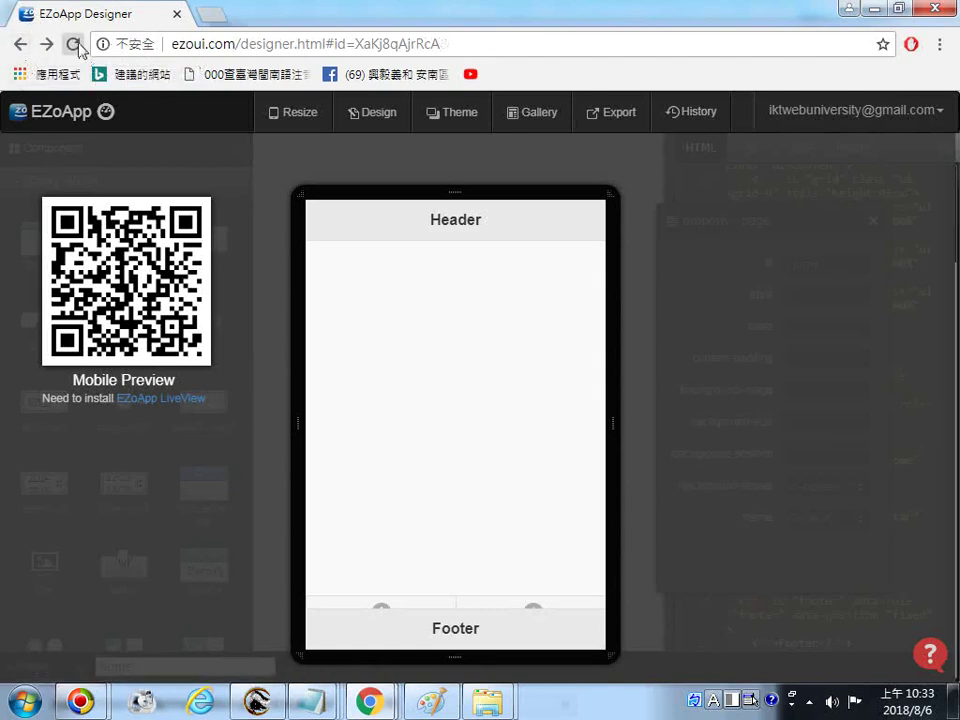
left_click(74, 44)
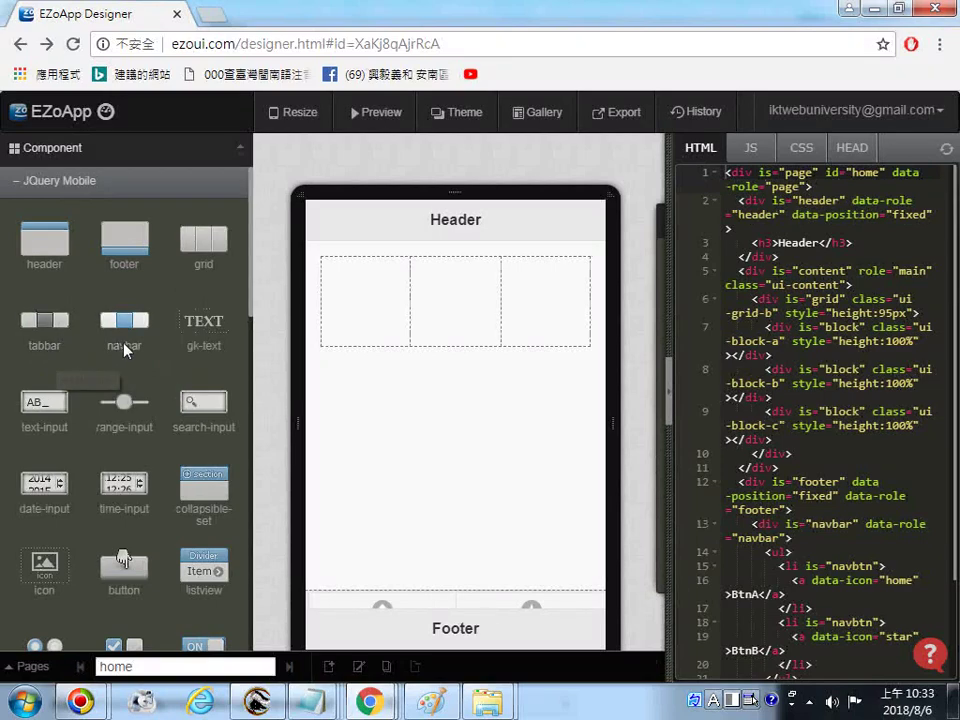
Add a navbar component below the grid in the page content and copy the page's entire HTML code.
left_click_drag(128, 348, 390, 427)
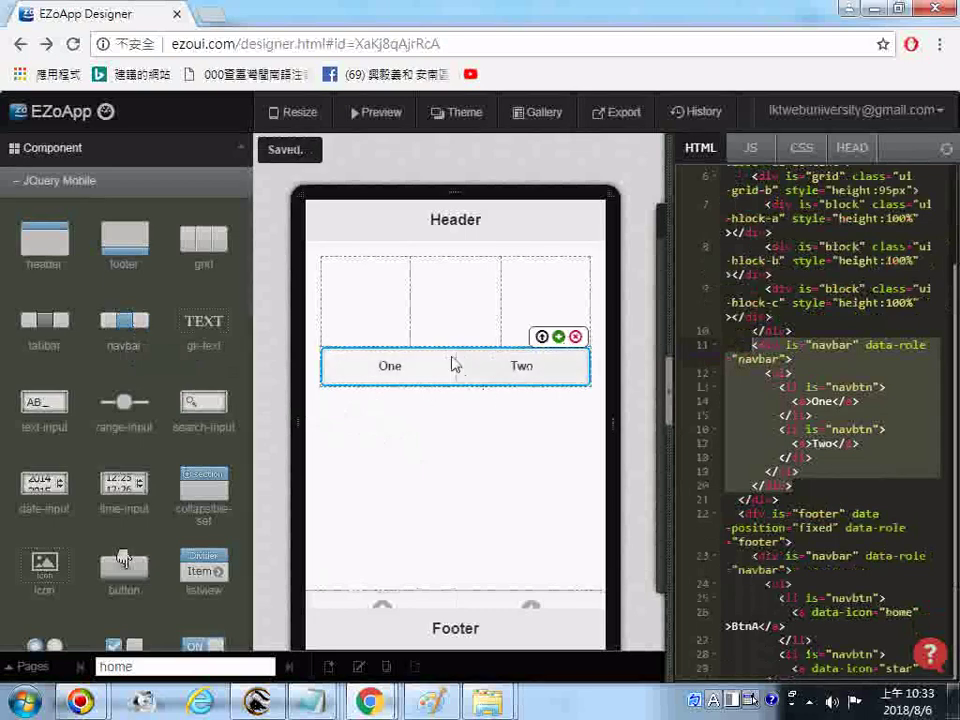
right_click(678, 383)
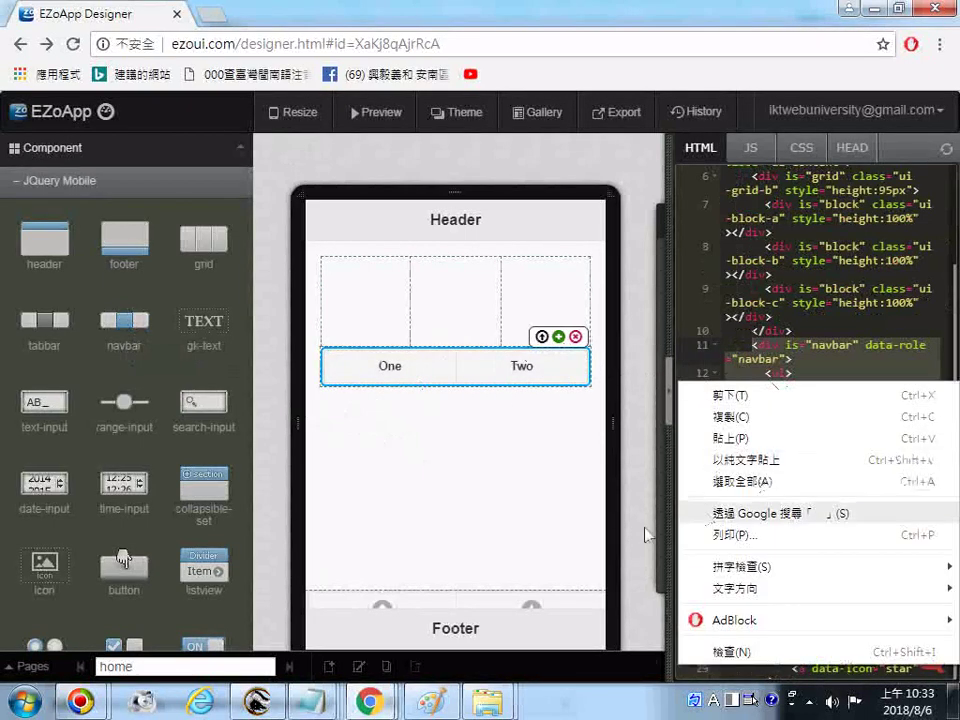
left_click(745, 484)
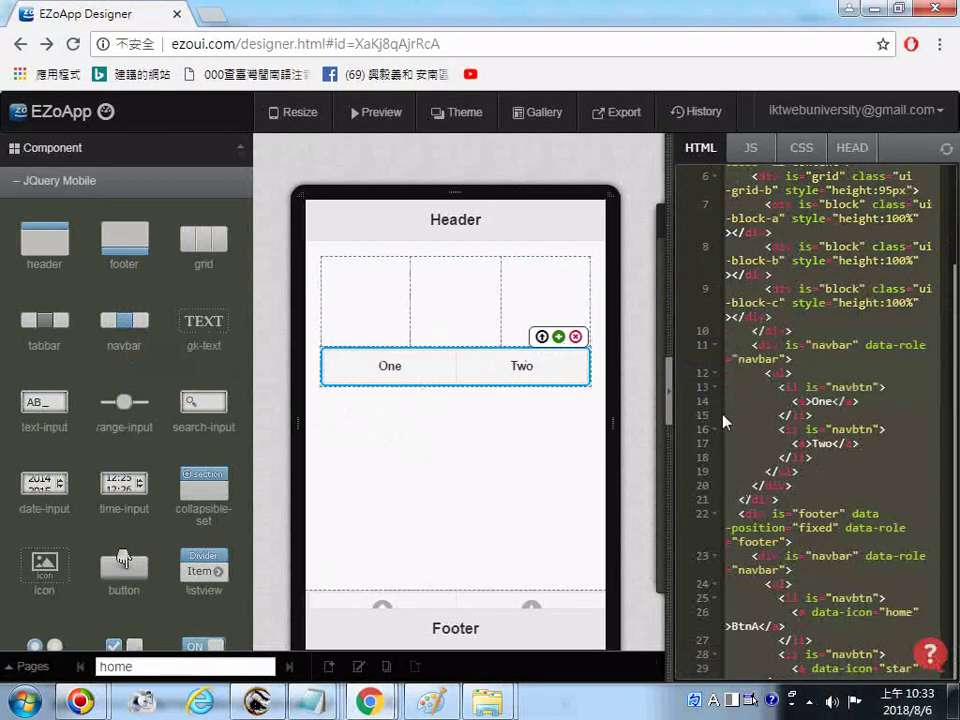
right_click(678, 394)
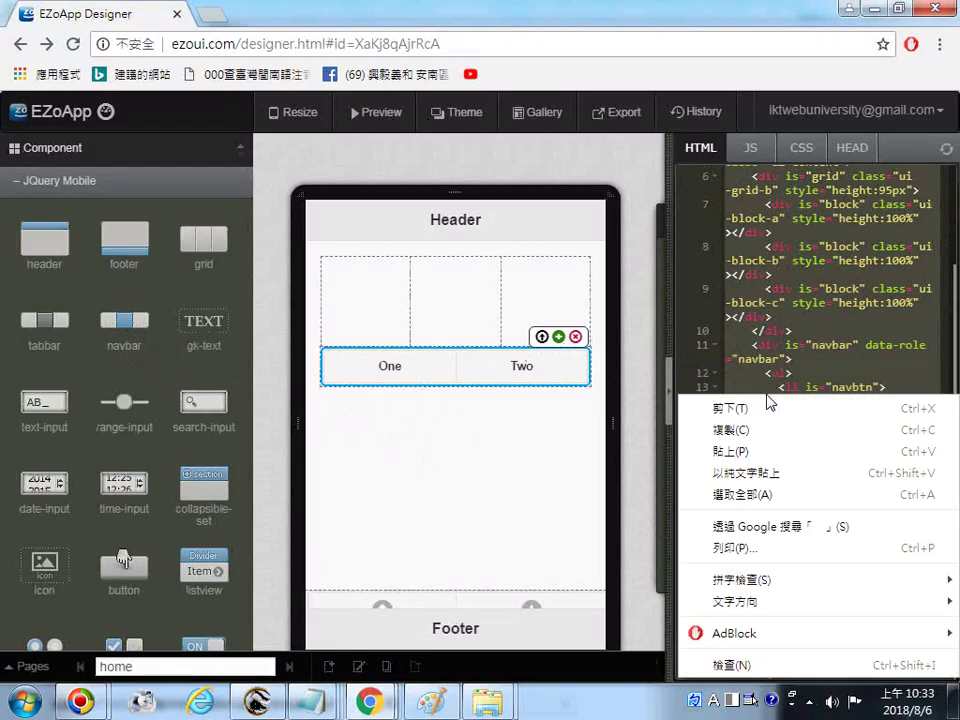
left_click(726, 437)
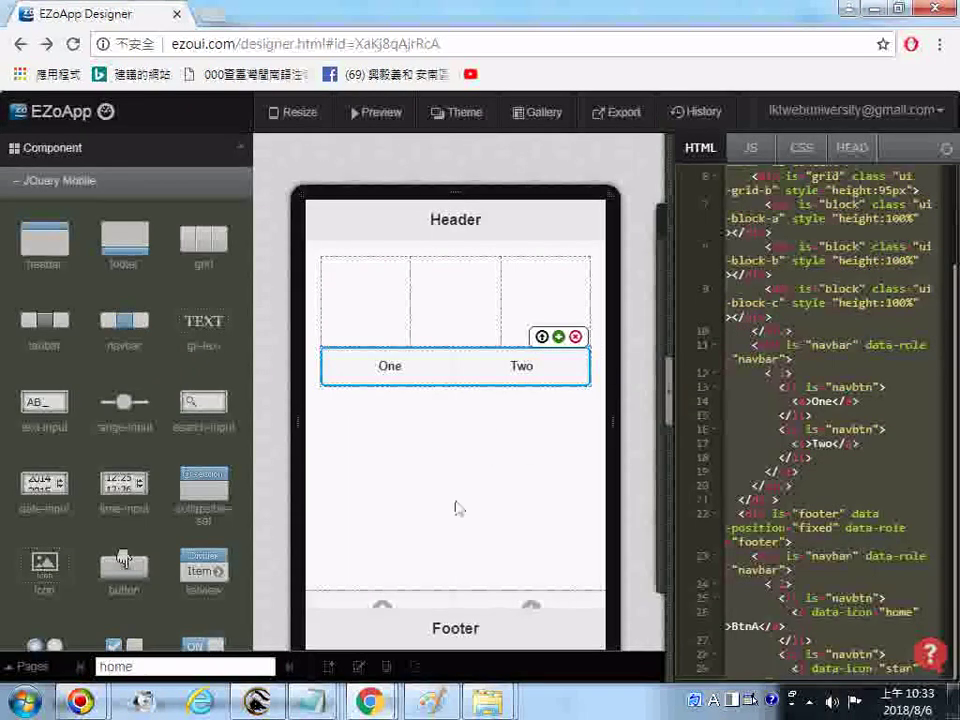
Switch to the untitled Notepad document, add item "5." on a new line at the end, and paste the copied HTML there.
left_click(322, 710)
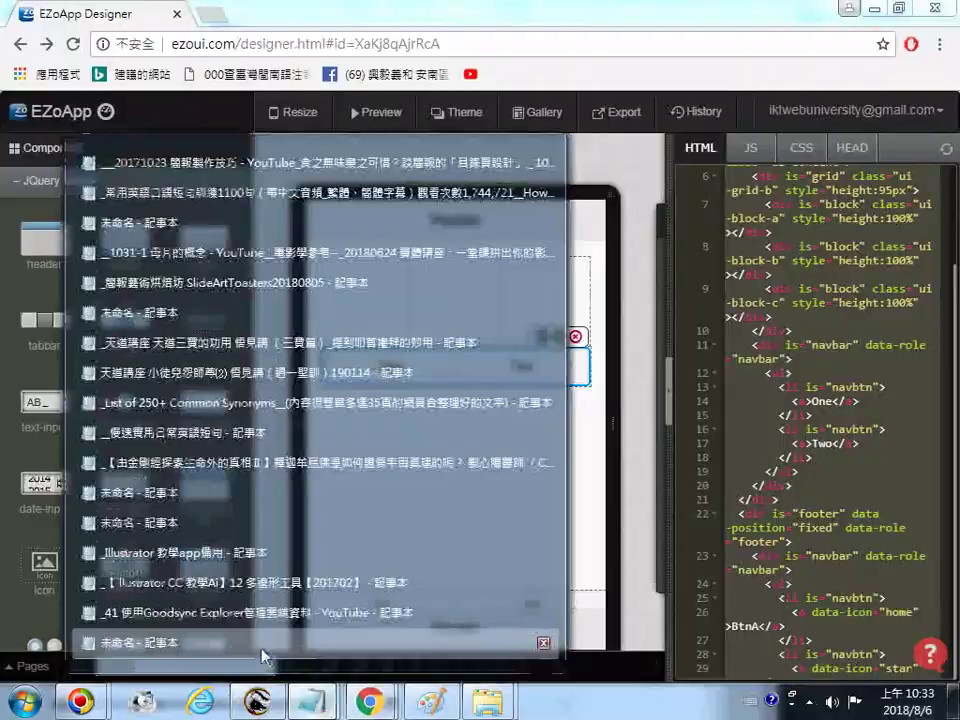
left_click(261, 648)
scroll(313, 591, "up", 5)
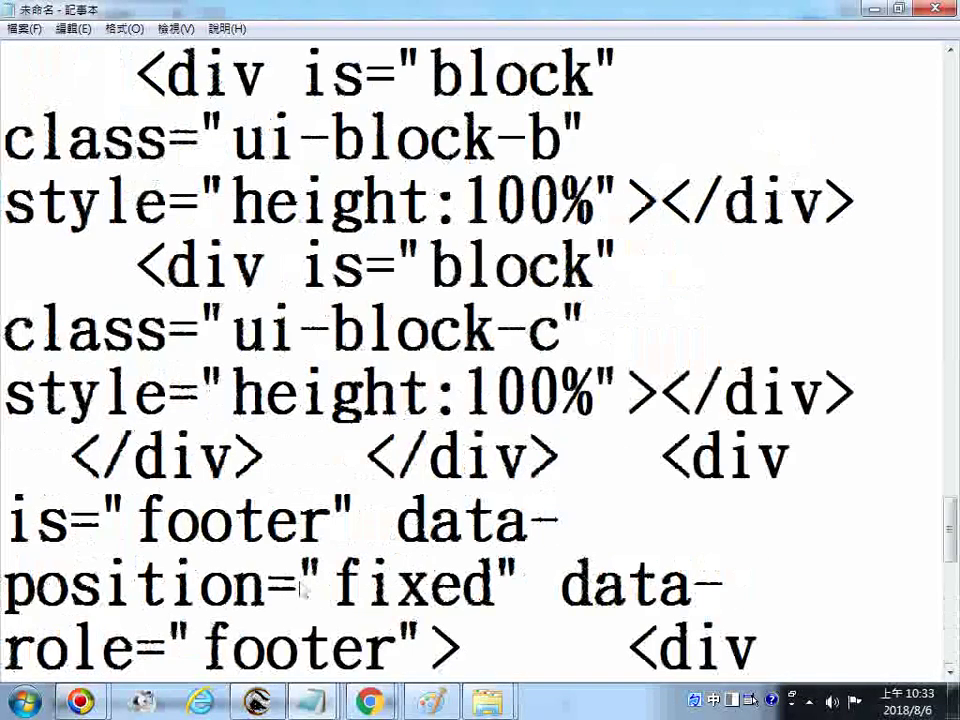
scroll(305, 590, "up", 3)
scroll(305, 590, "up", 3)
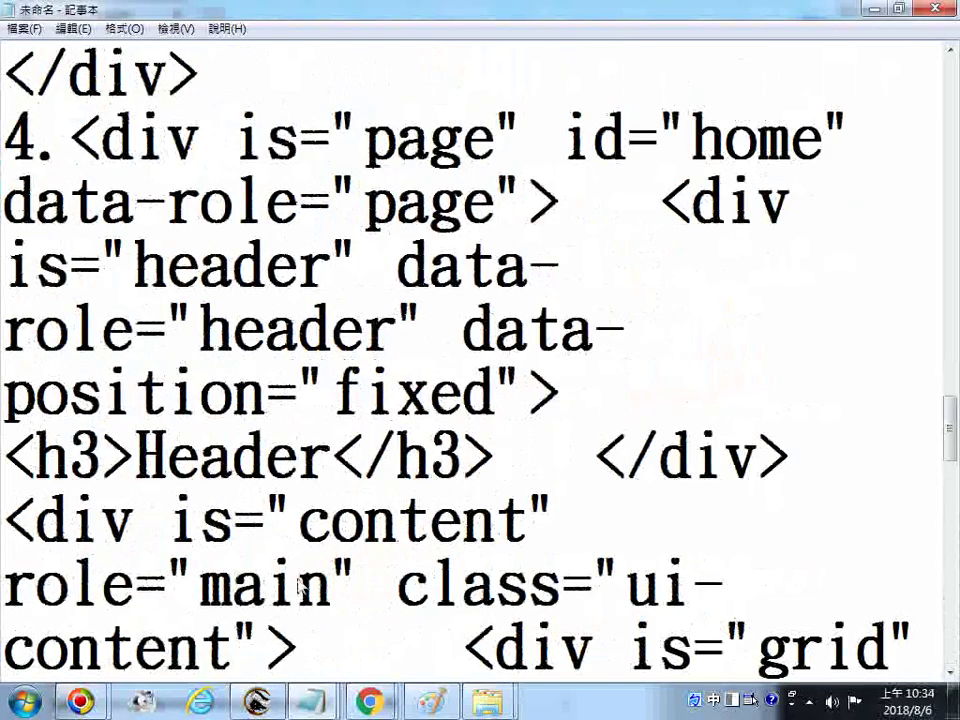
scroll(300, 585, "down", 10)
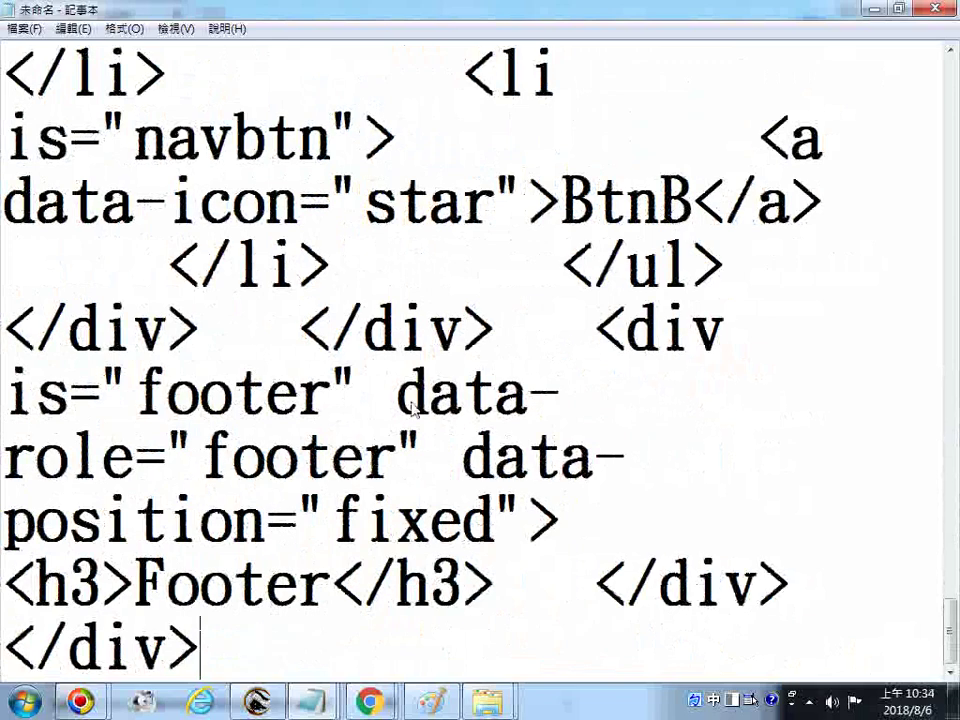
key("Return")
type("5.")
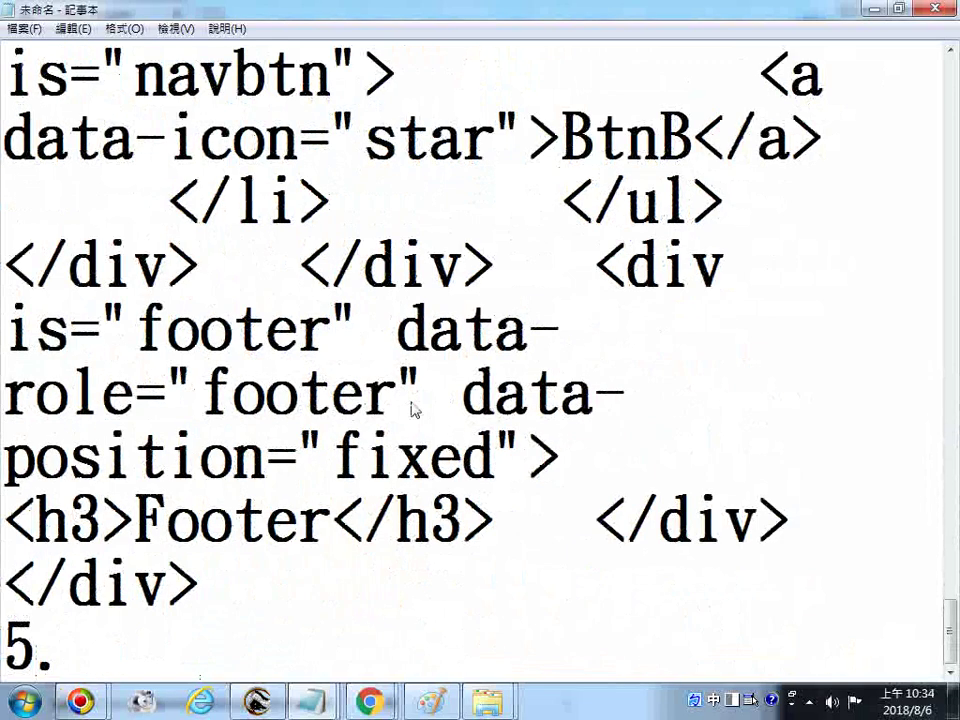
key("BackSpace")
key("BackSpace")
key("BackSpace")
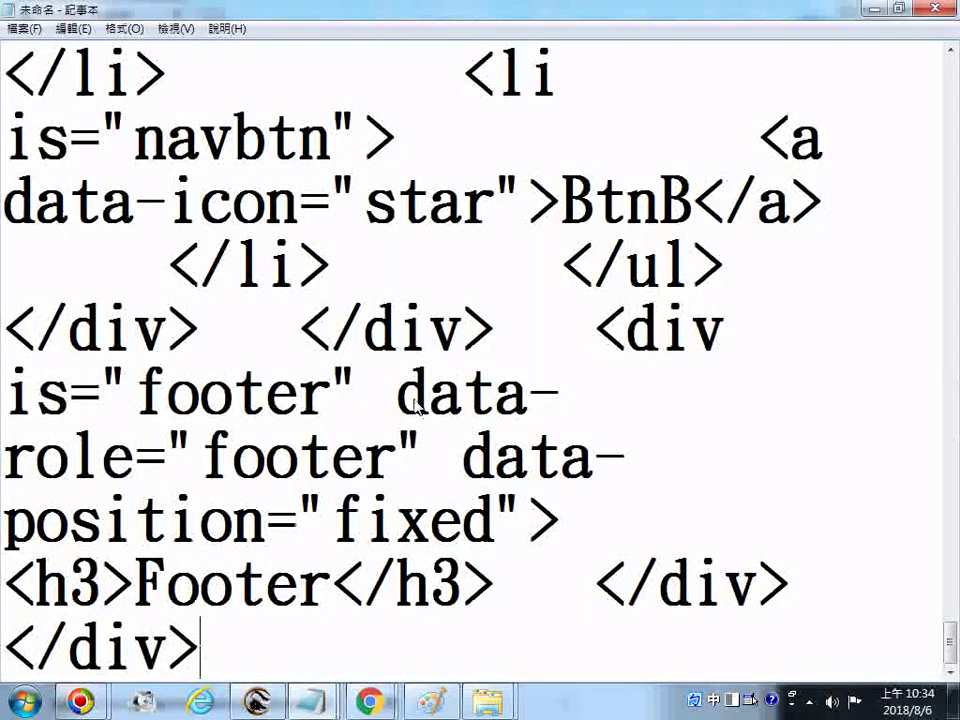
Locate the navbar div after the grid blocks in item 5's code and highlight its "navbar" name.
scroll(296, 403, "up", 5)
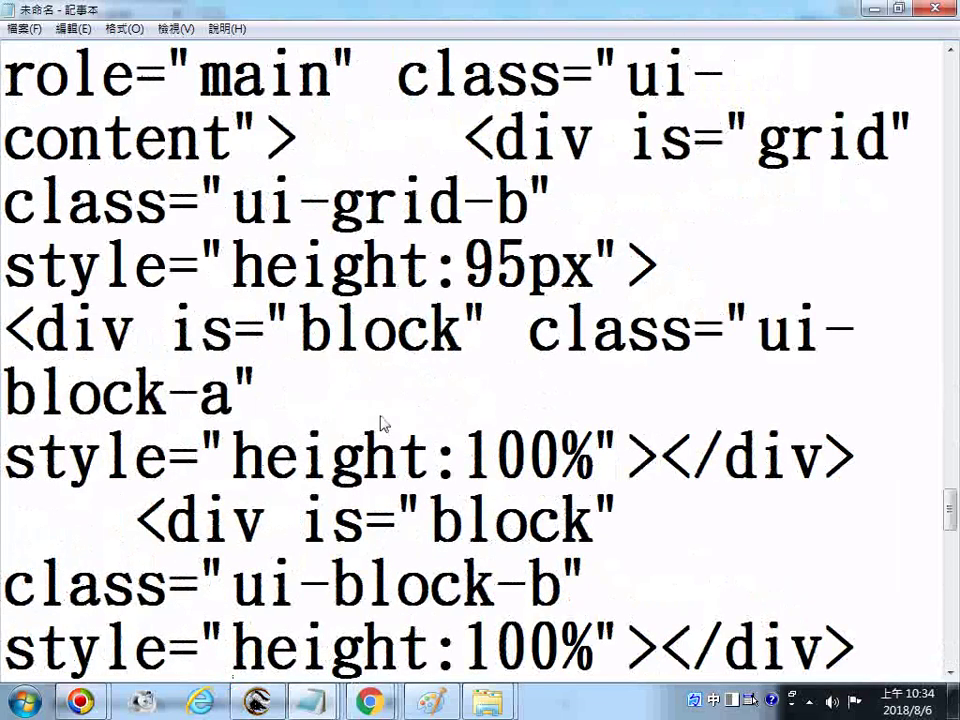
scroll(381, 423, "down", 2)
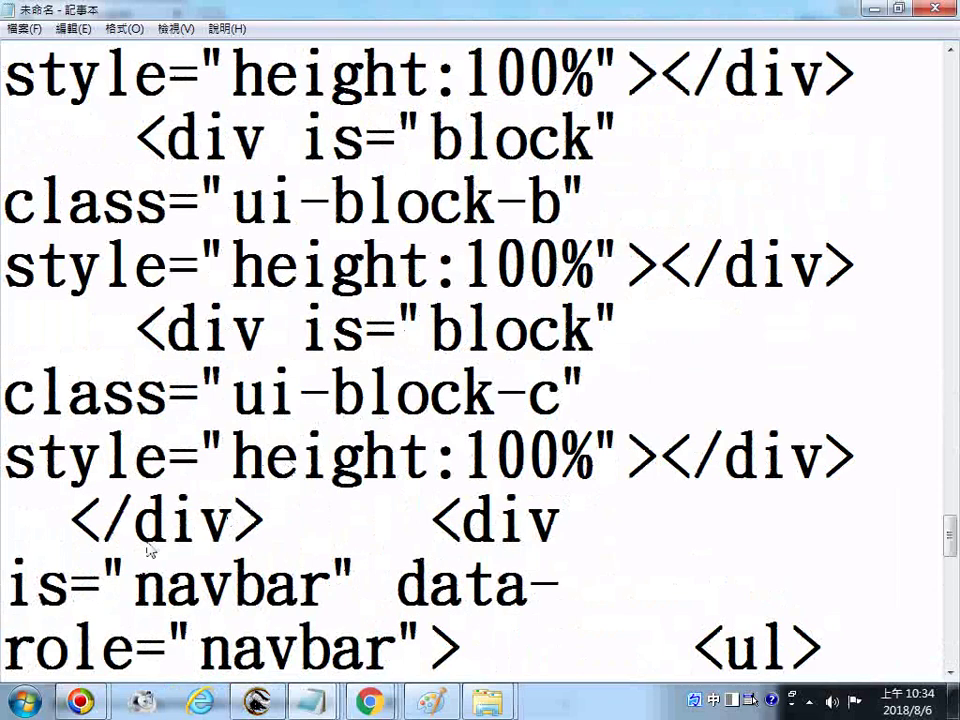
double_click(140, 597)
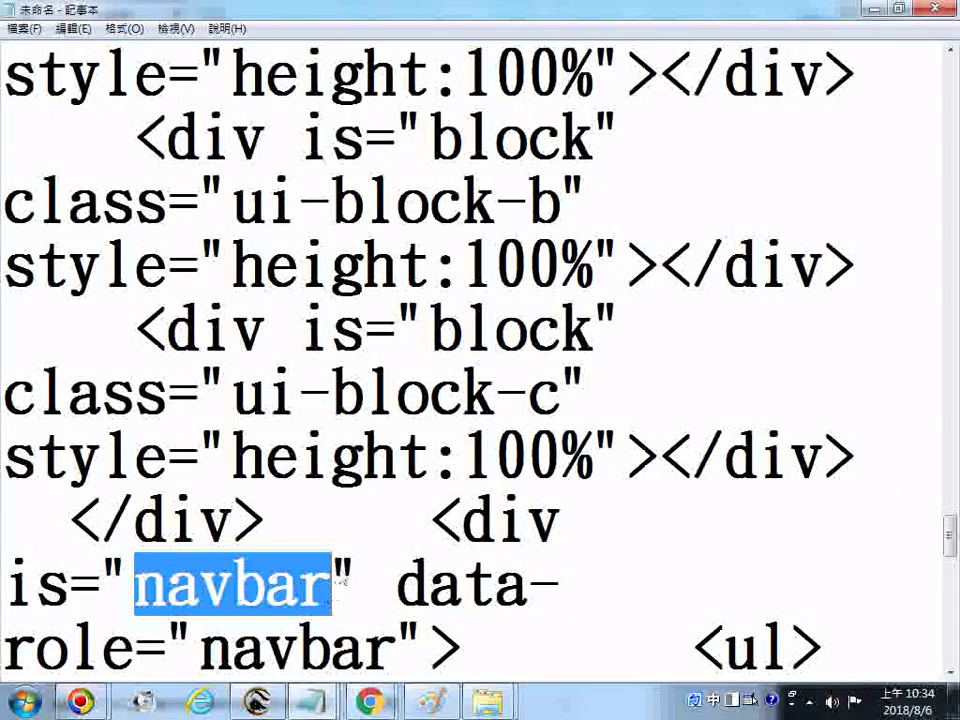
scroll(392, 546, "down", 1)
scroll(497, 325, "down", 2)
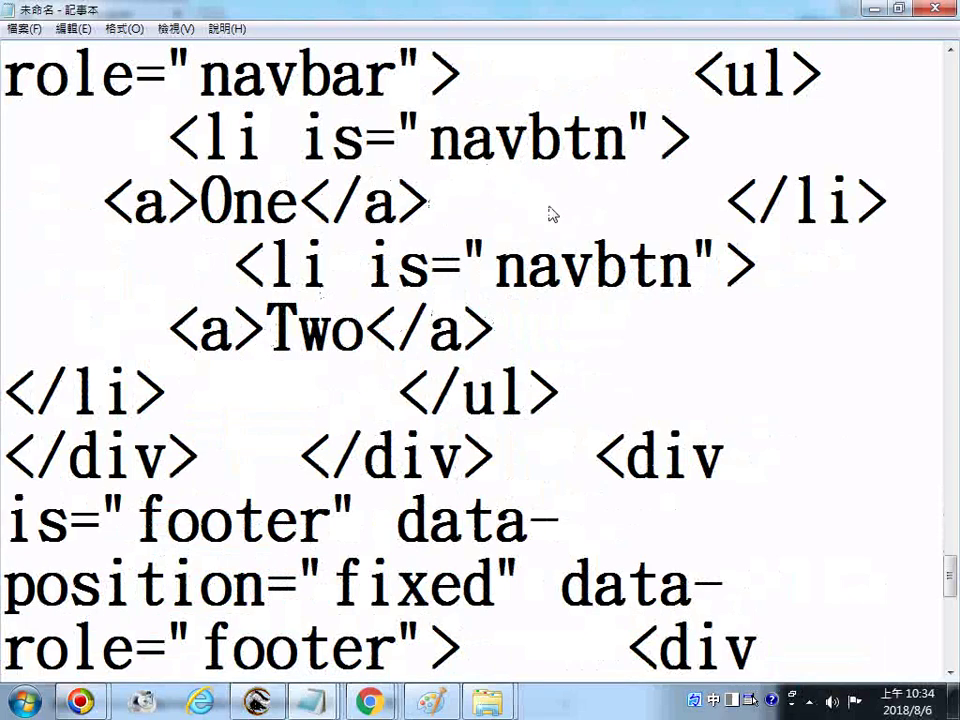
scroll(552, 213, "up", 1)
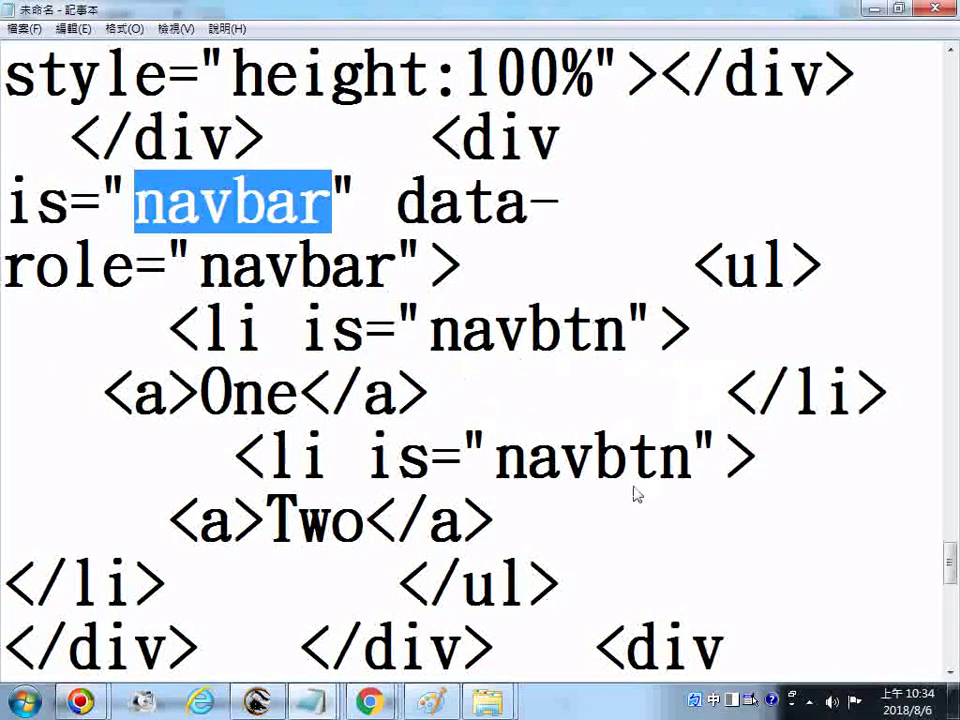
Highlight the button labels One and Two in item 5's navbar and compare them with the BtnA and BtnB entries in the footer.
double_click(203, 404)
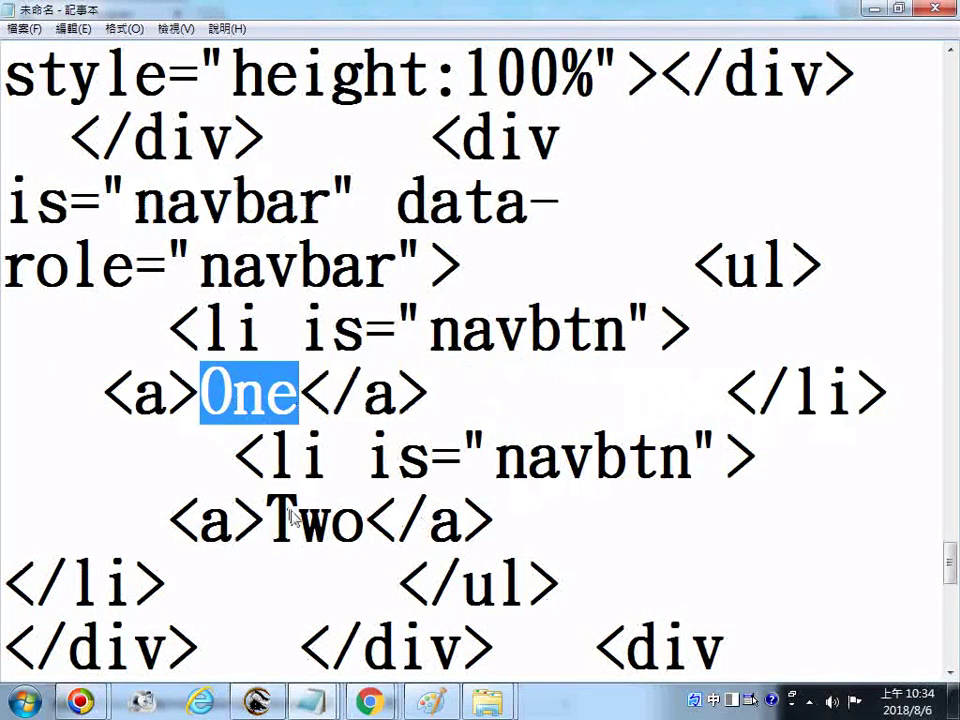
left_click_drag(268, 522, 359, 526)
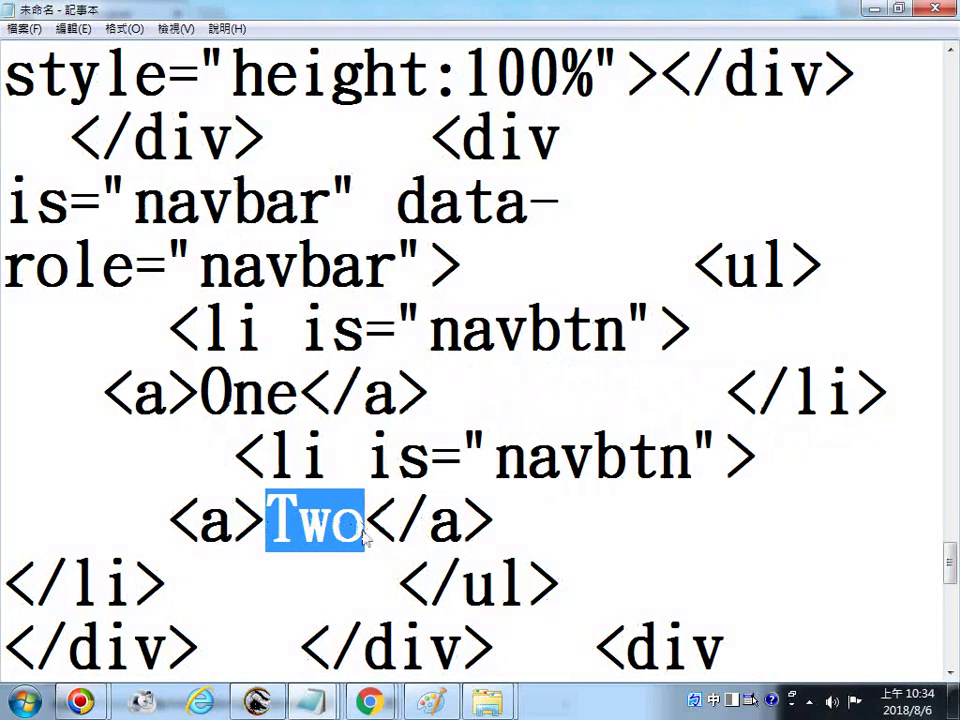
scroll(564, 508, "down", 5)
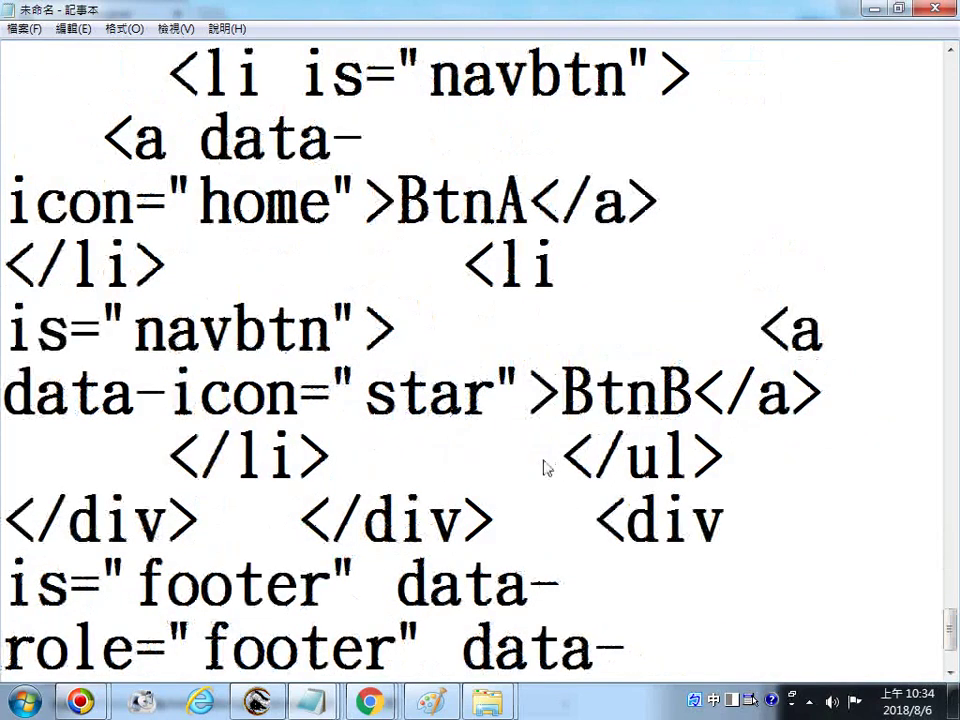
scroll(547, 468, "down", 1)
scroll(547, 474, "up", 2)
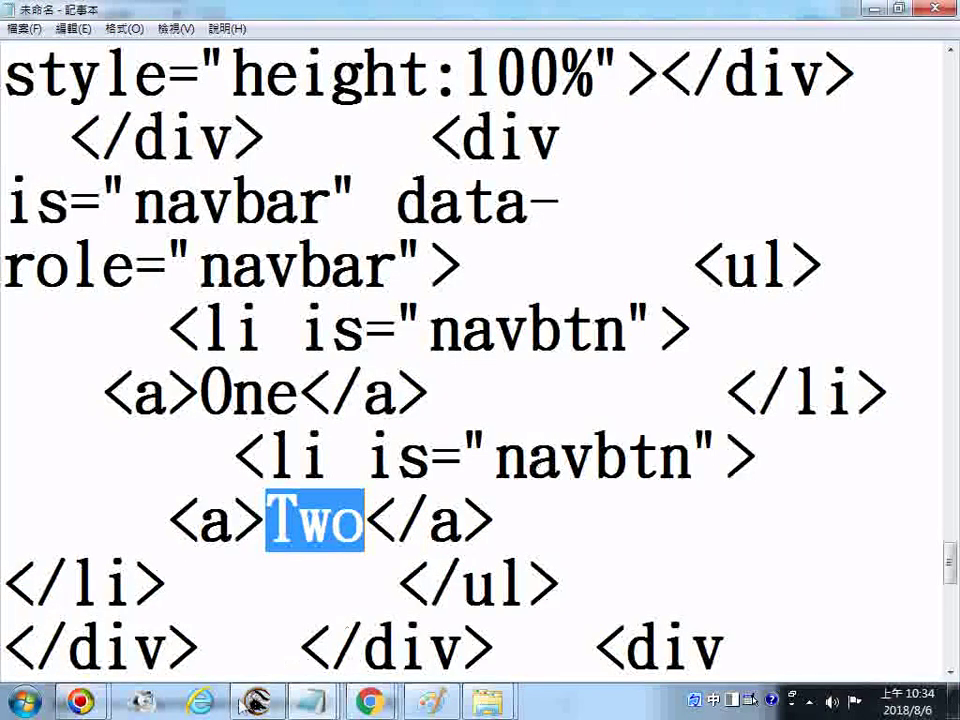
In EZoApp Designer, add a gk-text component below the navbar and copy the page's entire HTML code.
mouse_move(372, 693)
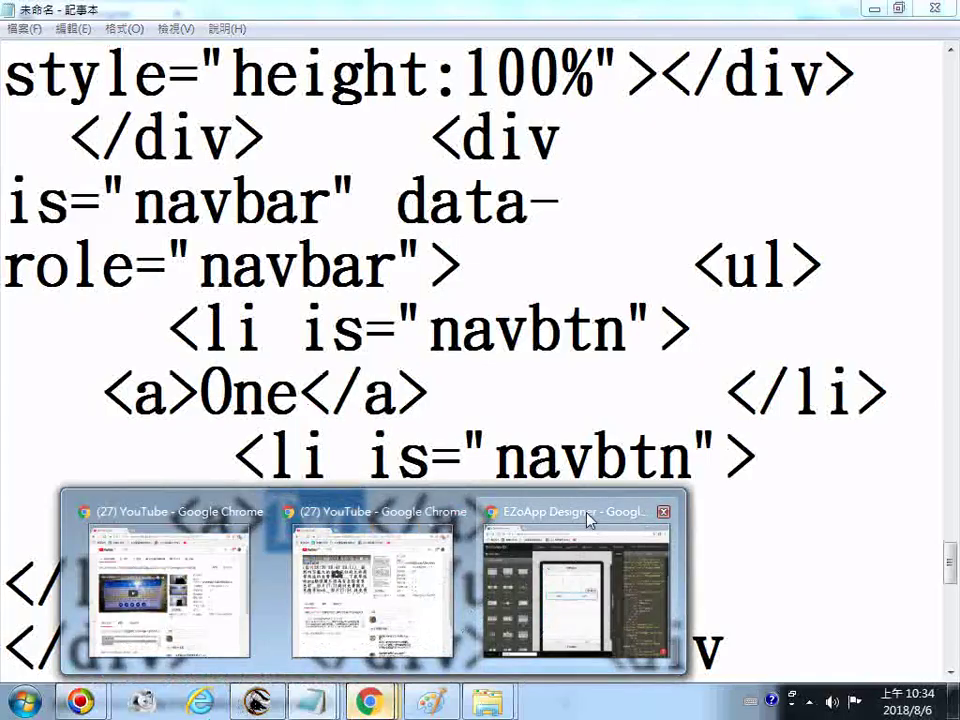
left_click(587, 512)
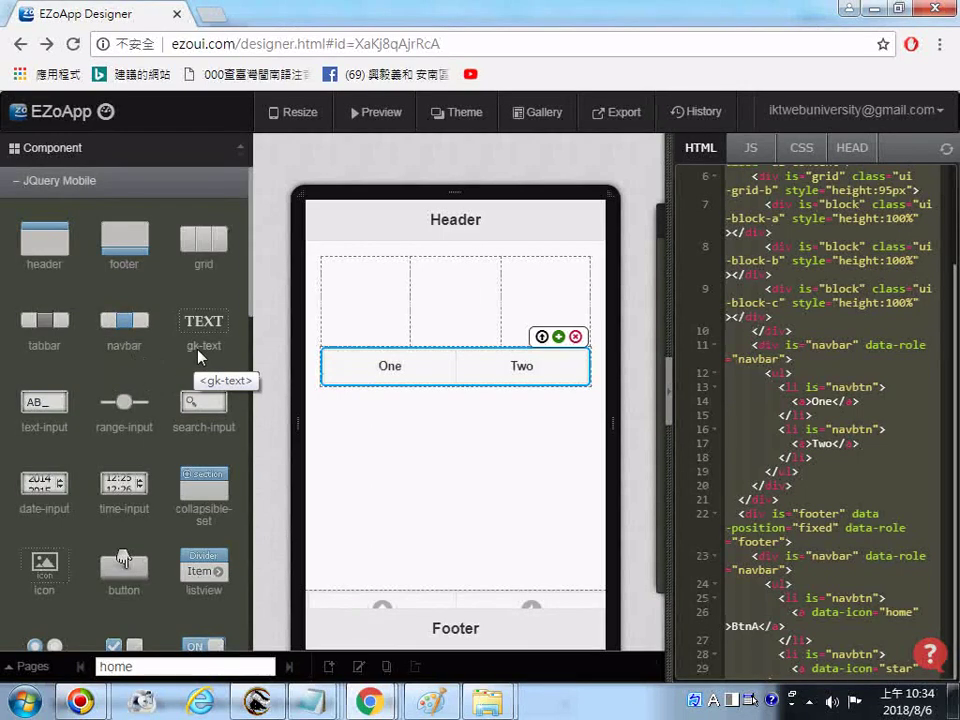
left_click_drag(198, 356, 369, 456)
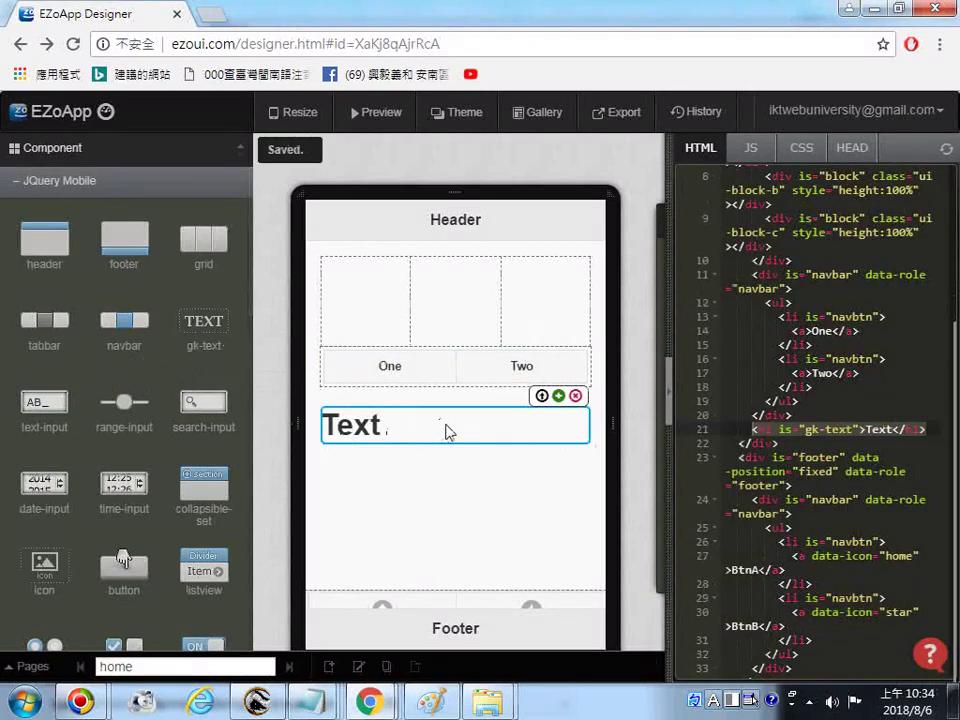
right_click(744, 393)
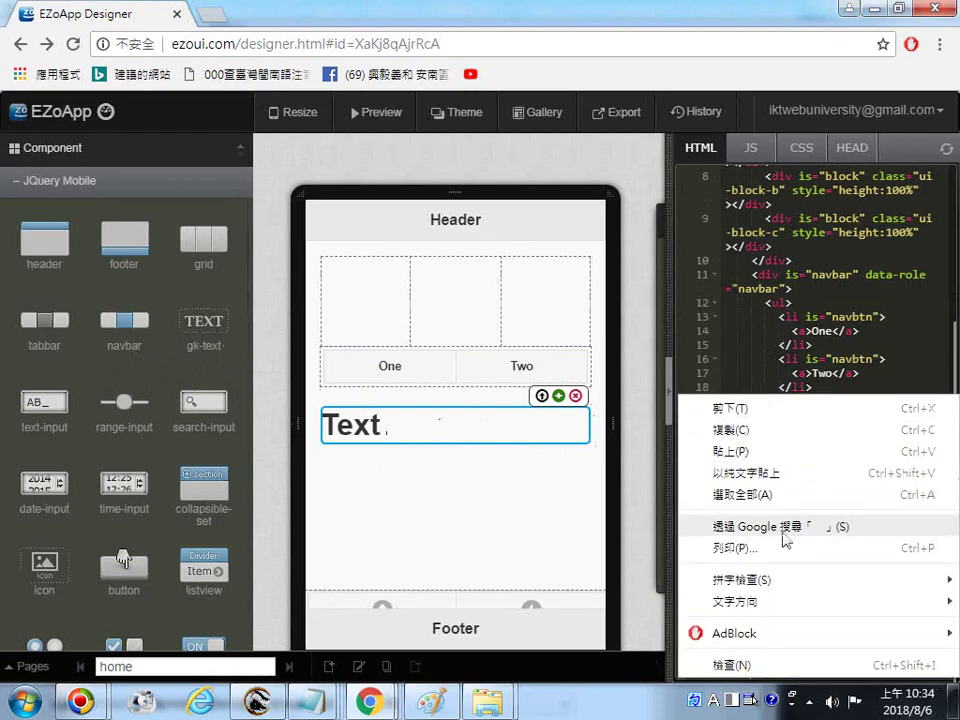
left_click(750, 496)
right_click(748, 378)
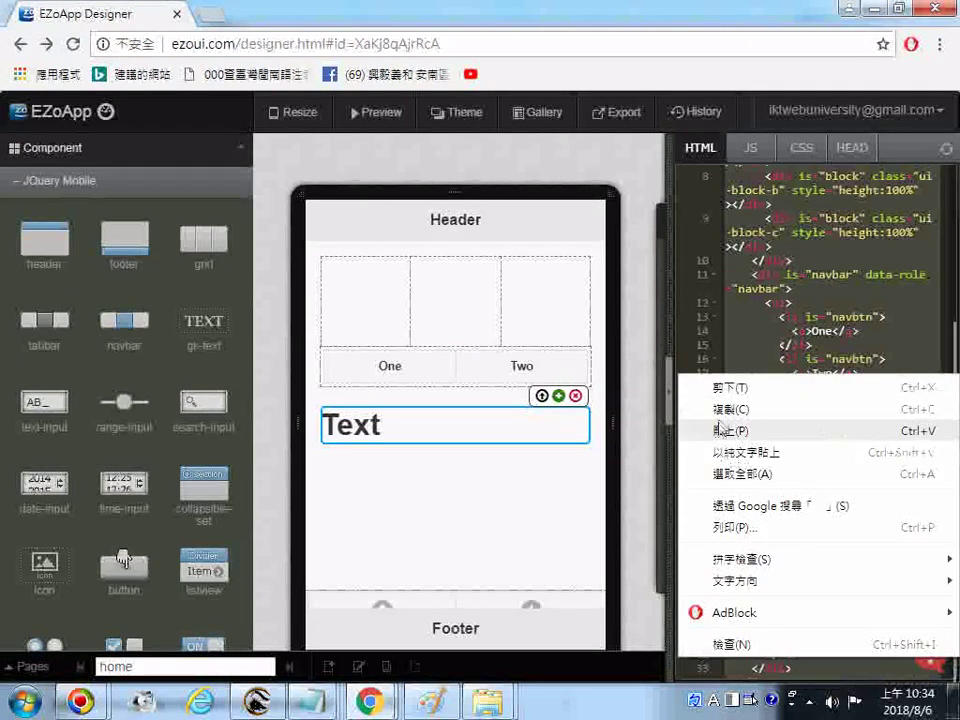
left_click(720, 418)
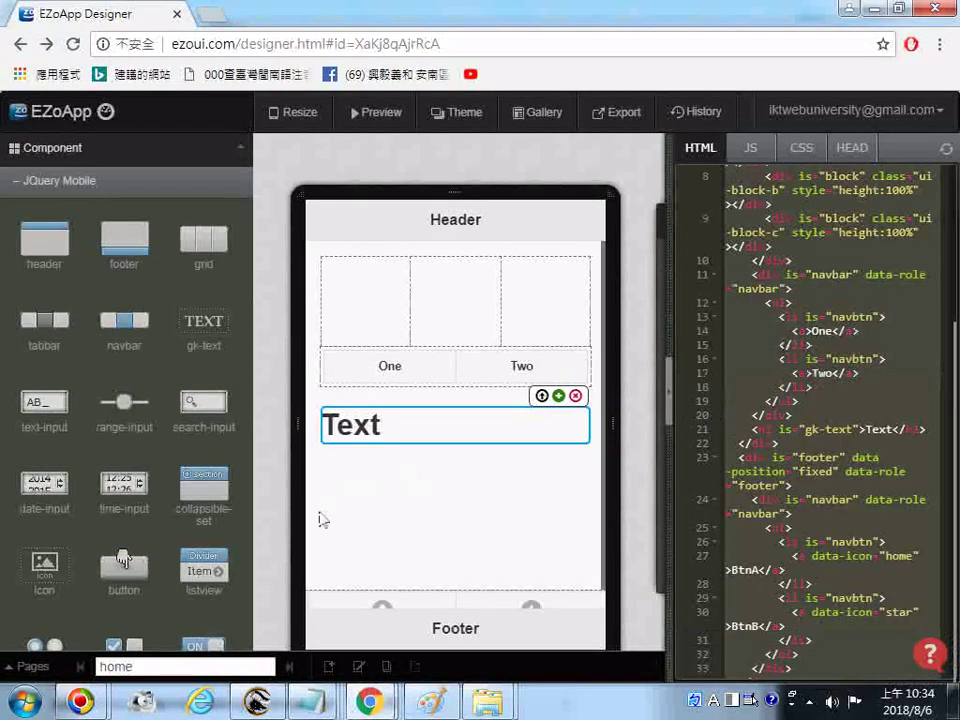
Return to the untitled Notepad document, add item "6." on a new line at the end, and paste the updated HTML there.
right_click(313, 702)
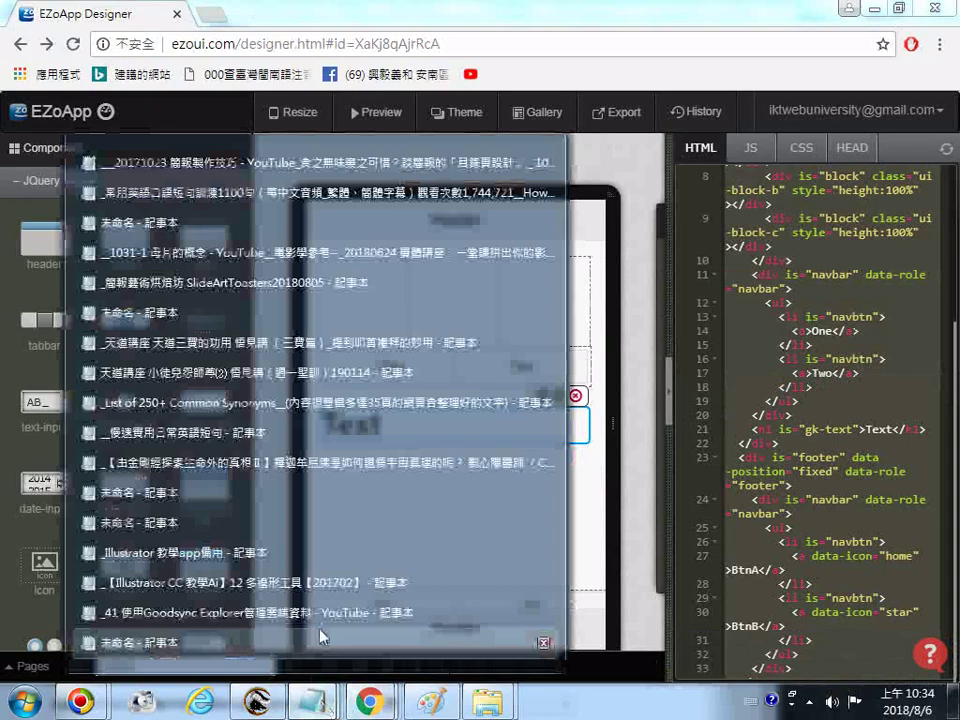
left_click(197, 645)
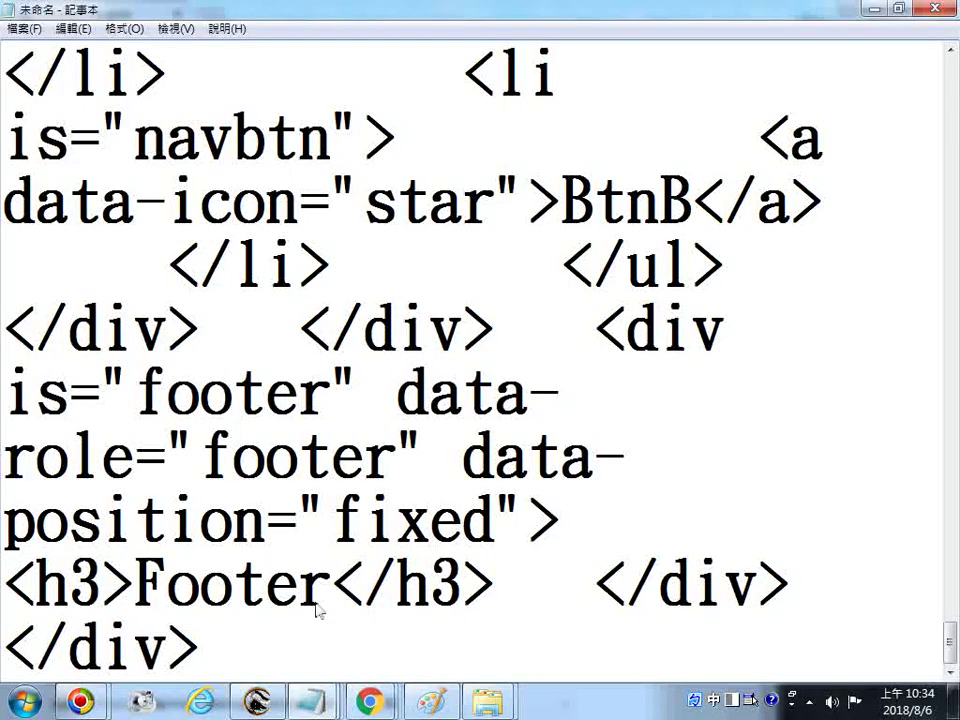
key("Return")
type("6.")
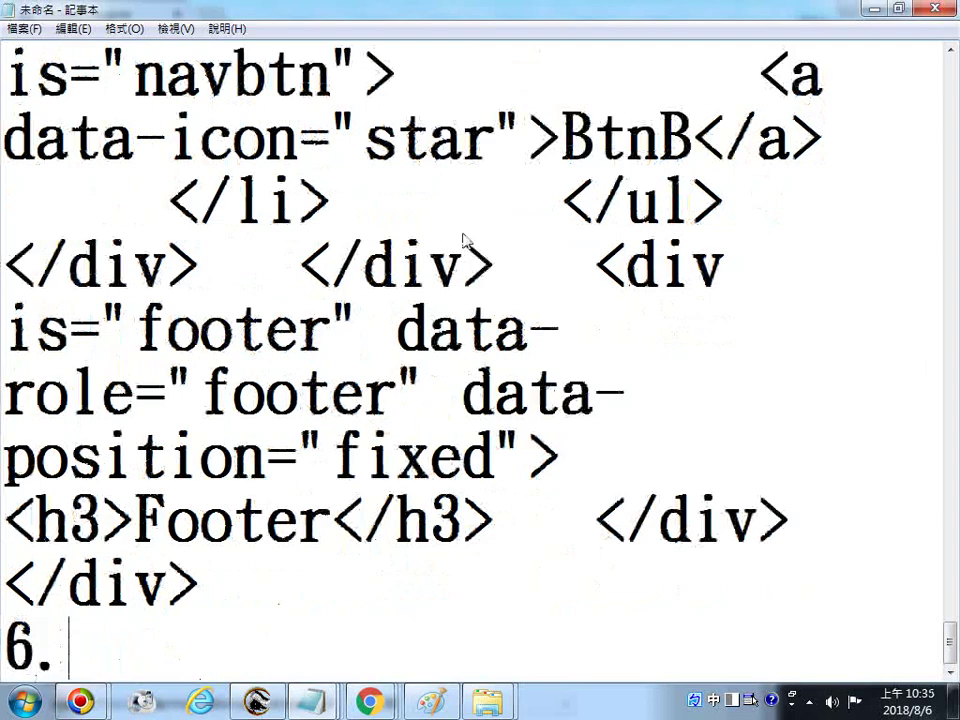
key("BackSpace")
key("BackSpace")
key("BackSpace")
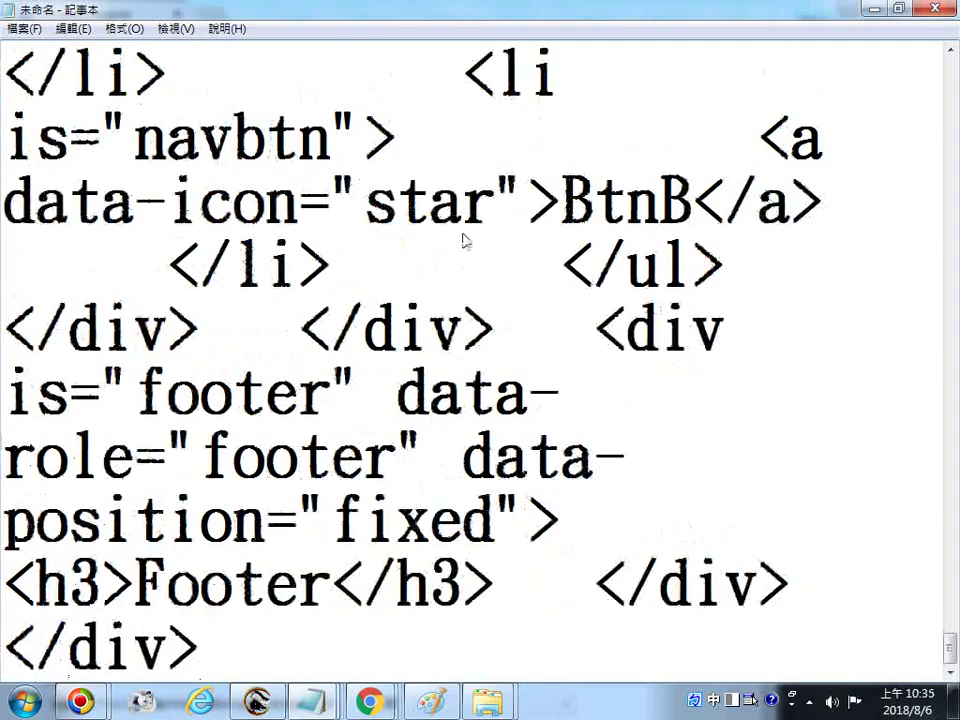
Review item 6's pasted HTML from its closing footer back up to its opening page div.
scroll(583, 268, "up", 2)
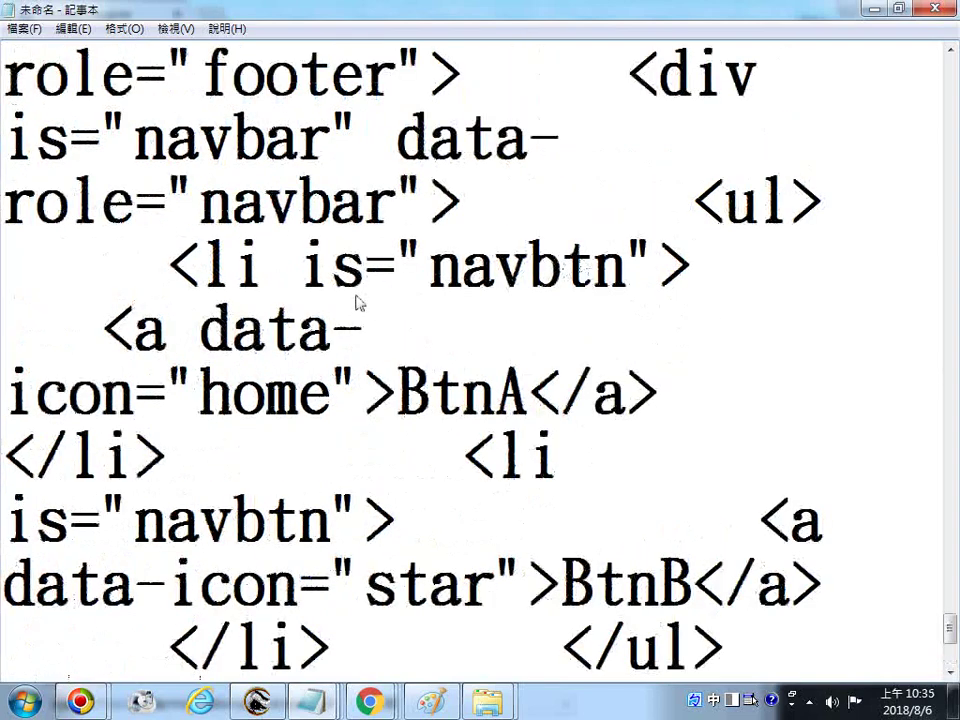
scroll(362, 320, "down", 2)
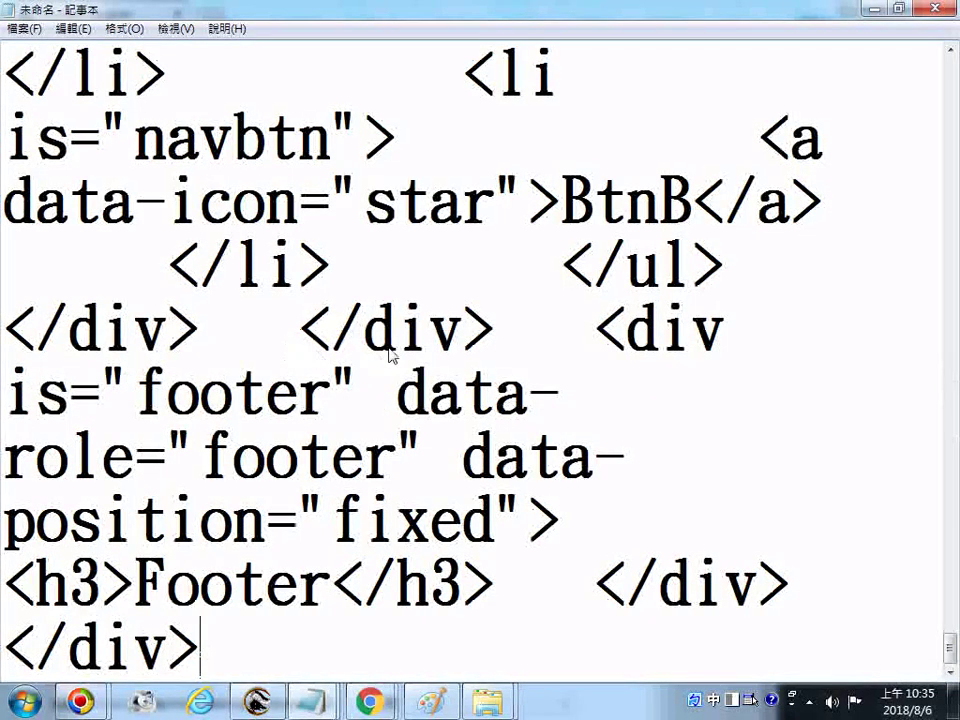
scroll(392, 354, "up", 3)
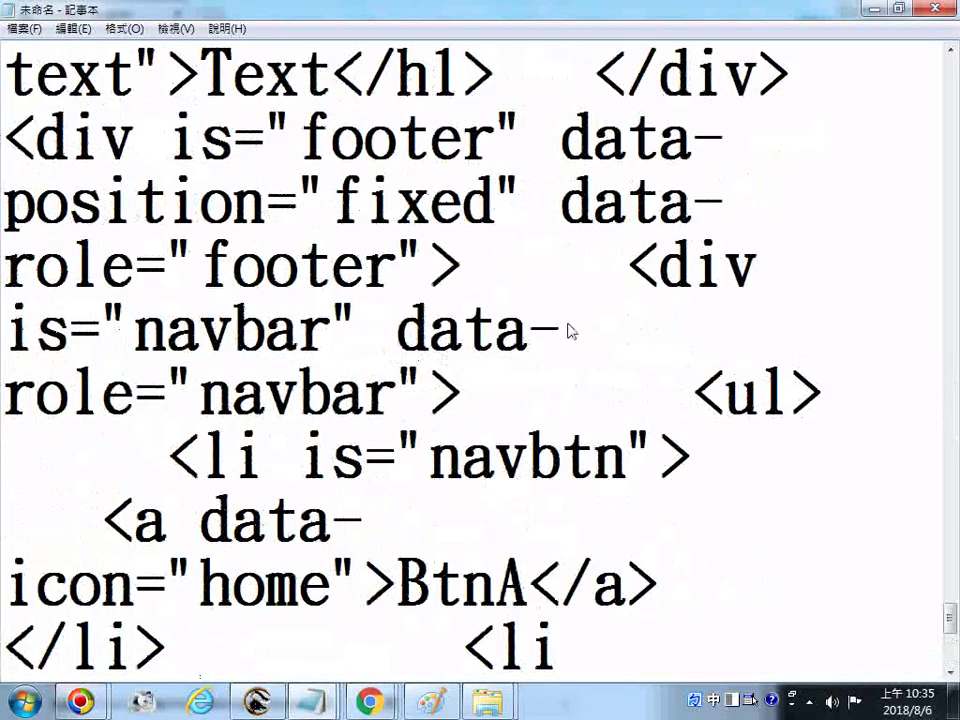
scroll(567, 330, "up", 2)
scroll(566, 329, "up", 2)
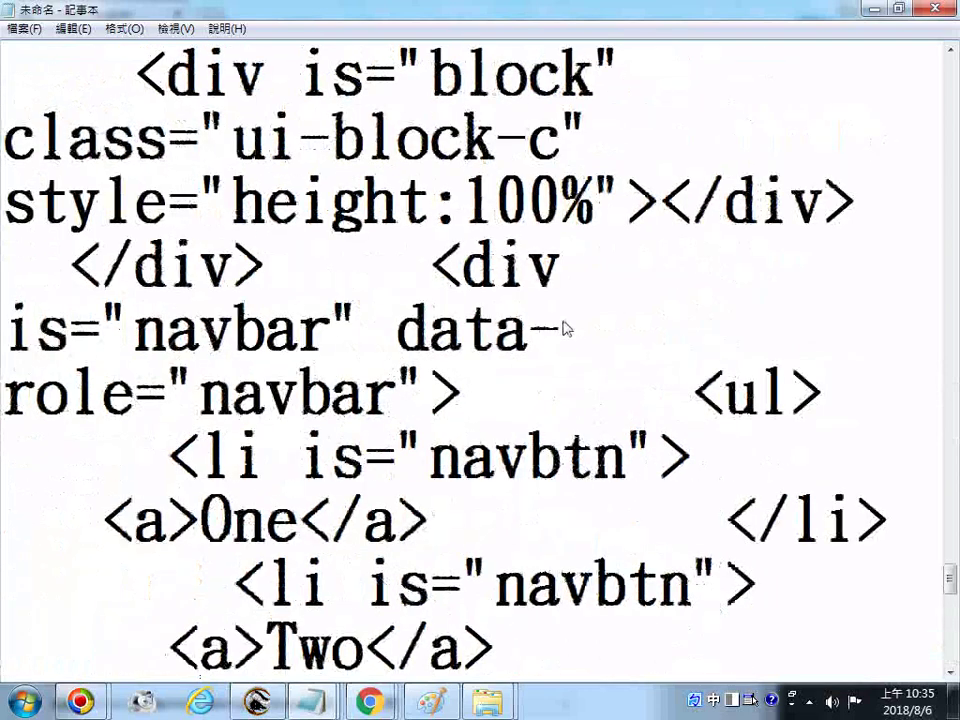
scroll(562, 330, "up", 1)
scroll(562, 331, "up", 1)
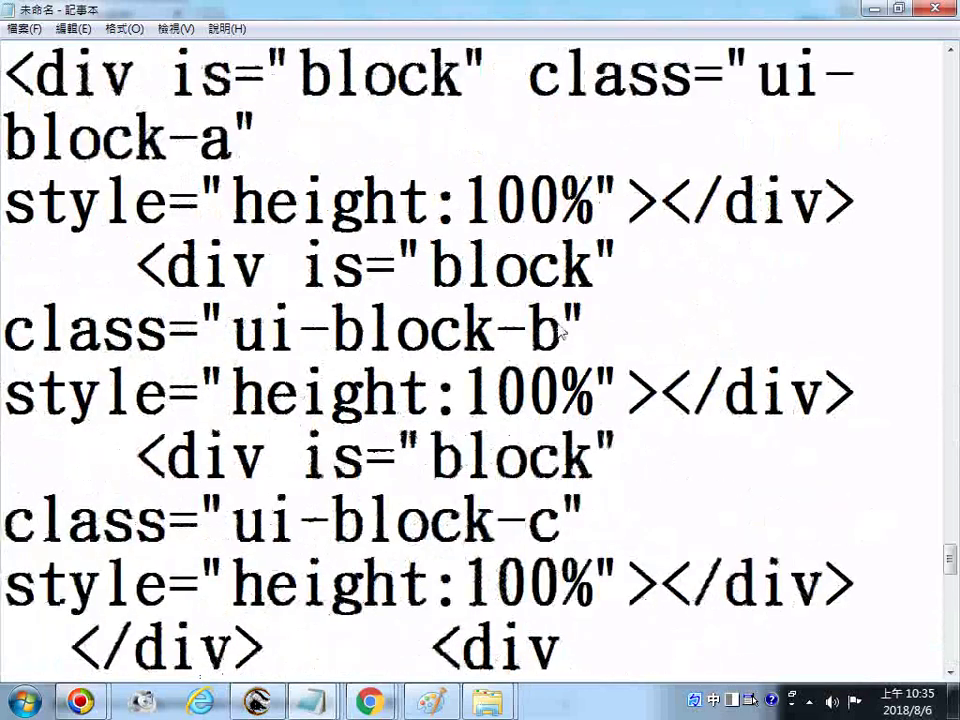
scroll(562, 333, "up", 3)
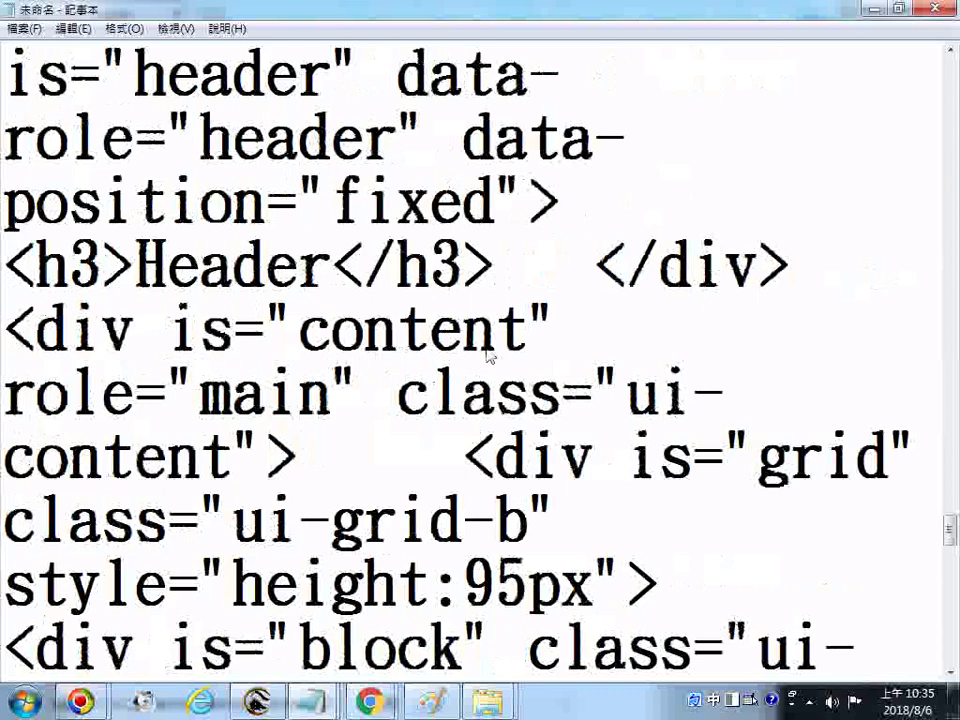
scroll(620, 357, "up", 2)
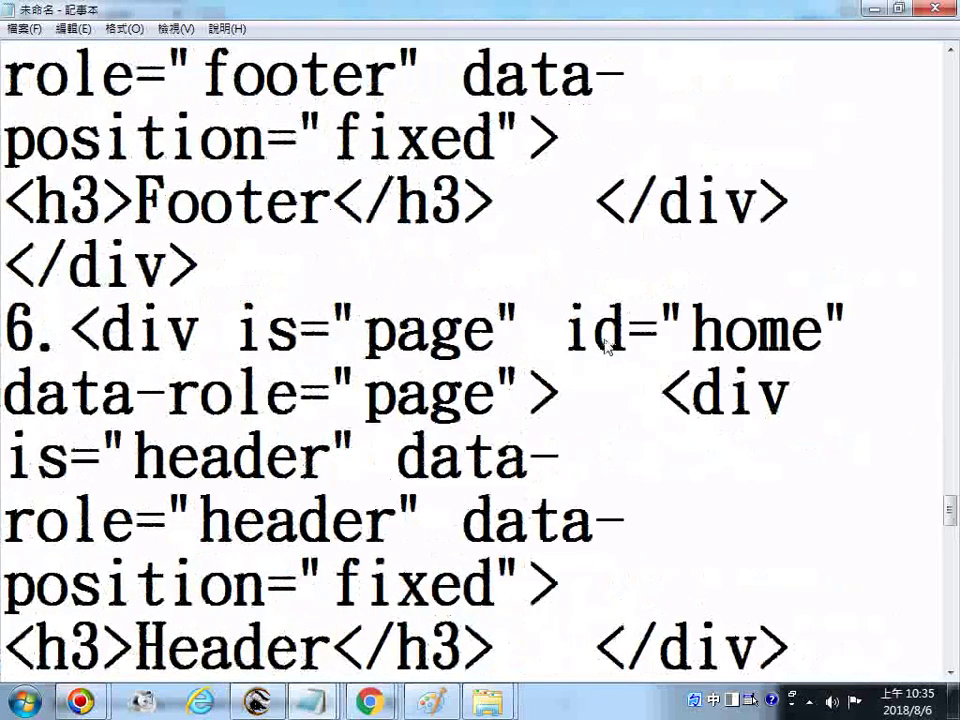
Locate the gk-text h1 element after the navbar in item 6's code and highlight its "Text" content.
scroll(620, 350, "down", 3)
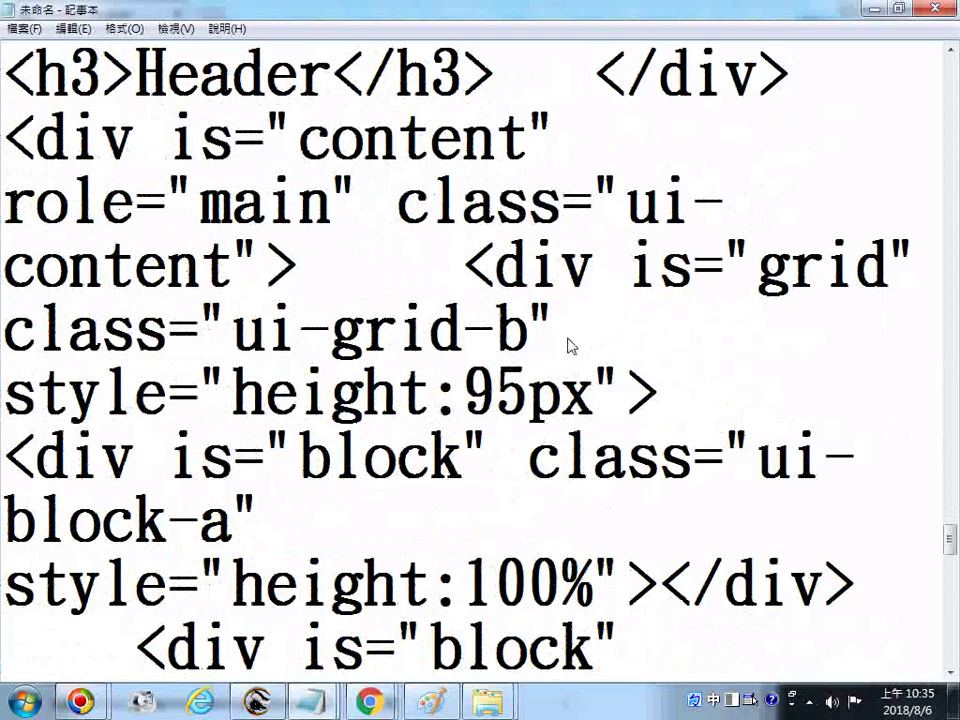
scroll(571, 346, "down", 1)
scroll(571, 346, "down", 2)
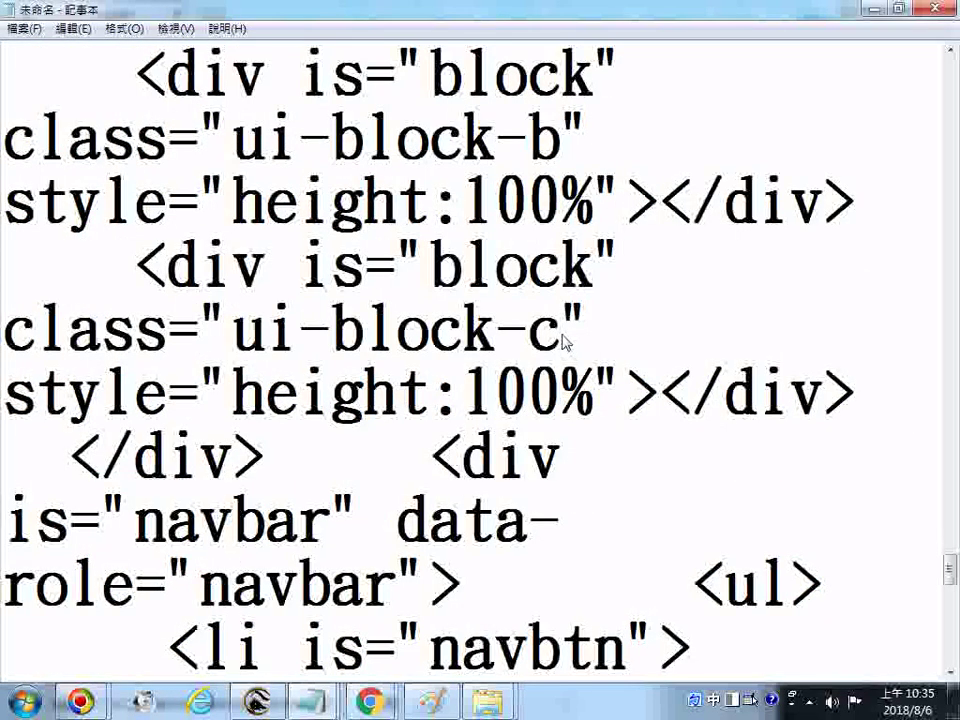
scroll(530, 375, "down", 1)
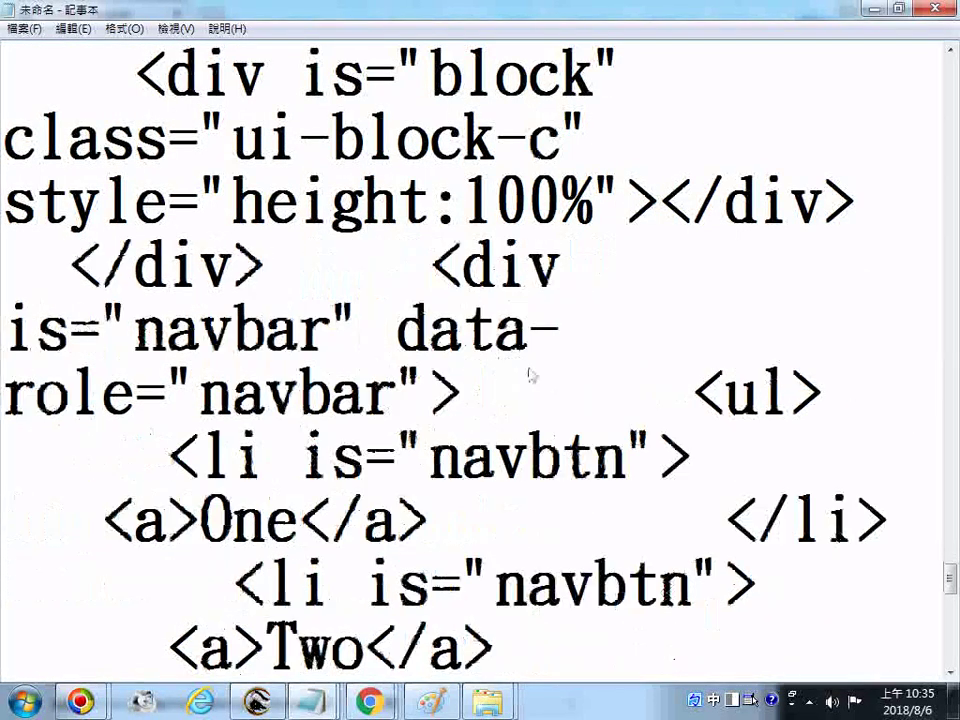
scroll(530, 375, "down", 1)
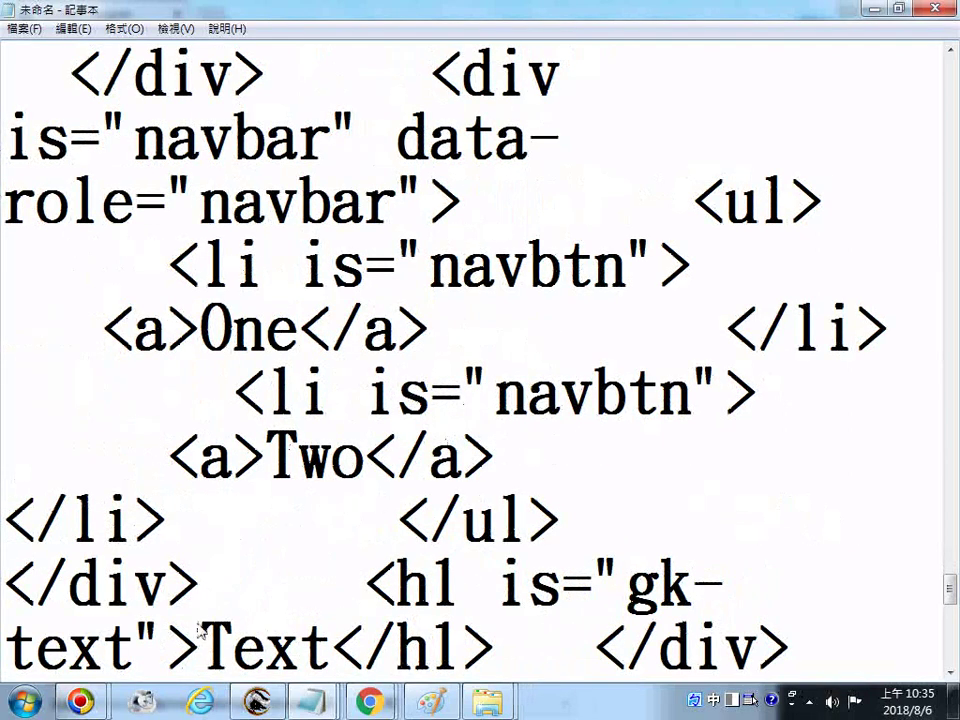
left_click_drag(201, 630, 325, 650)
scroll(343, 617, "down", 2)
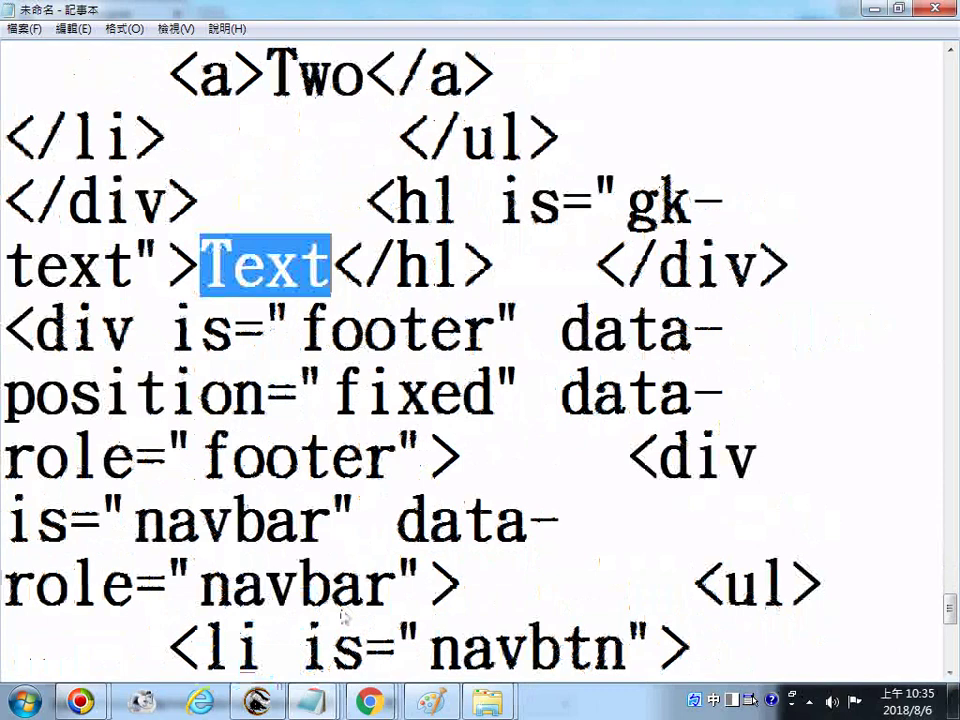
scroll(343, 617, "down", 1)
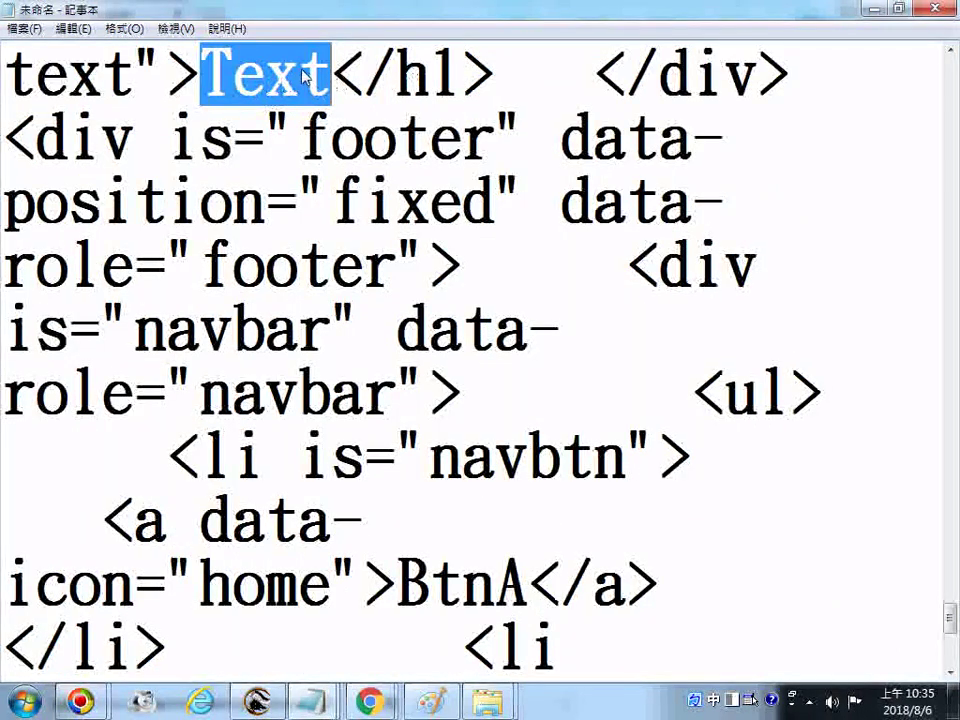
In EZoApp Designer, add a text-input component below the Text heading and copy the page's entire HTML code.
mouse_move(369, 702)
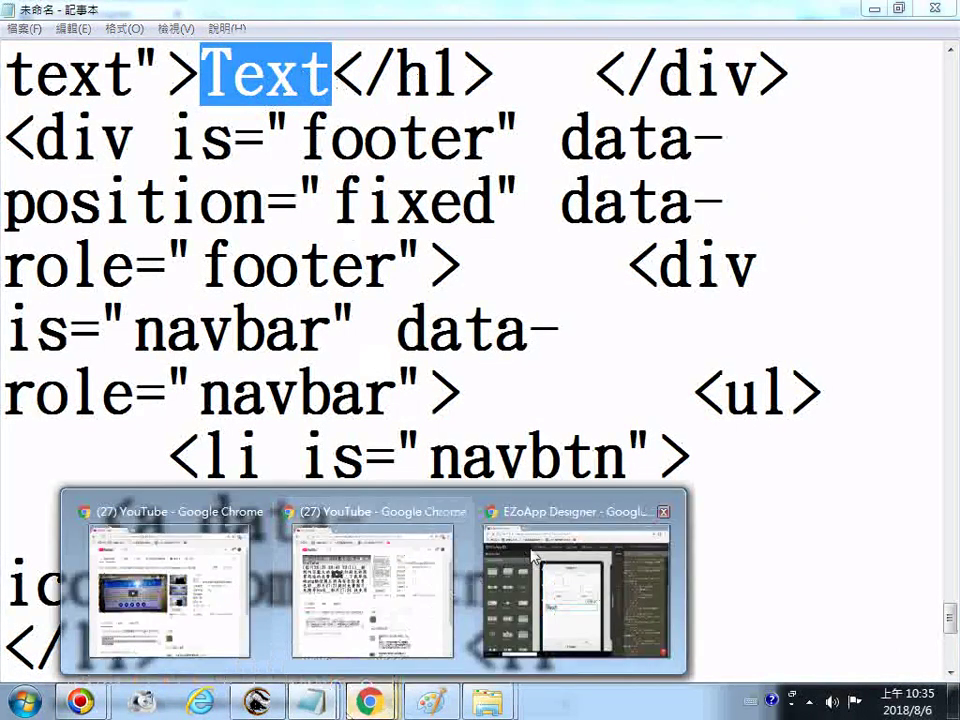
left_click(566, 526)
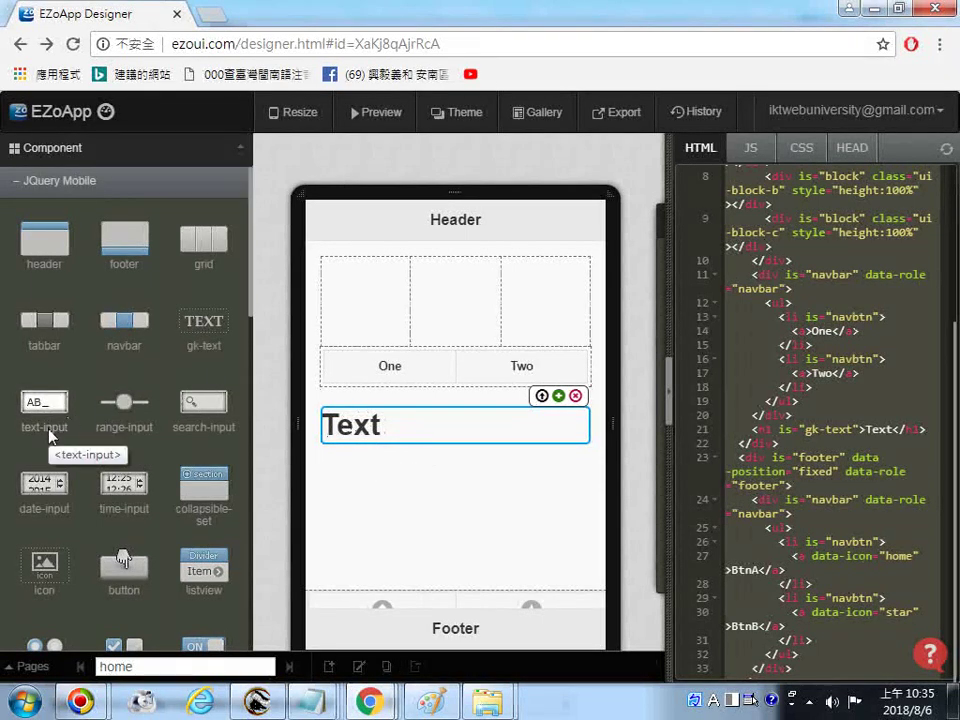
left_click_drag(45, 432, 336, 482)
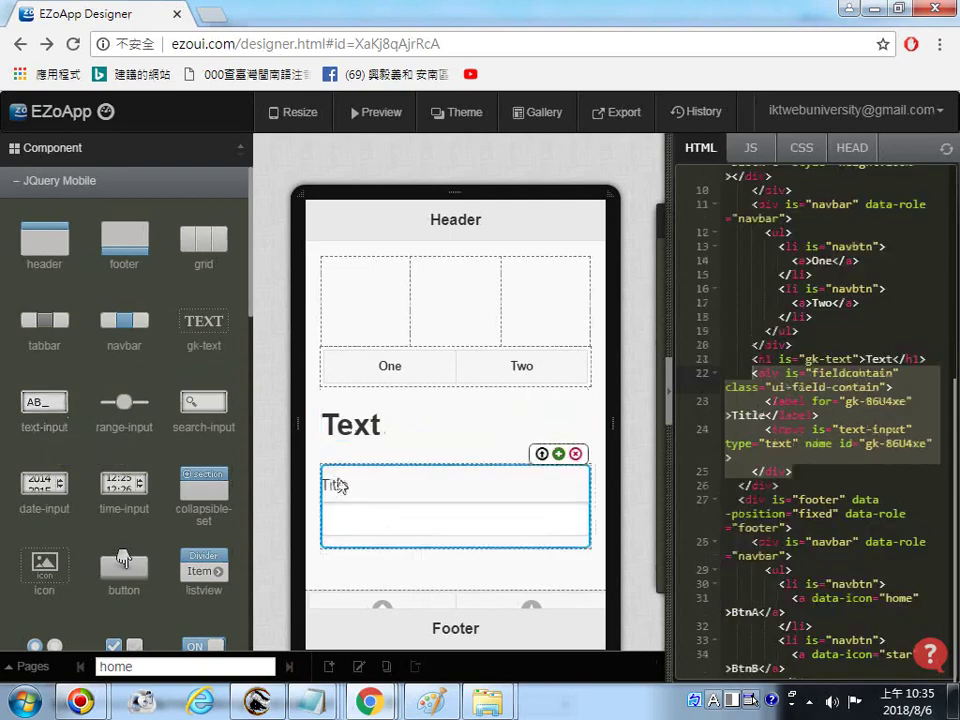
left_click(360, 523)
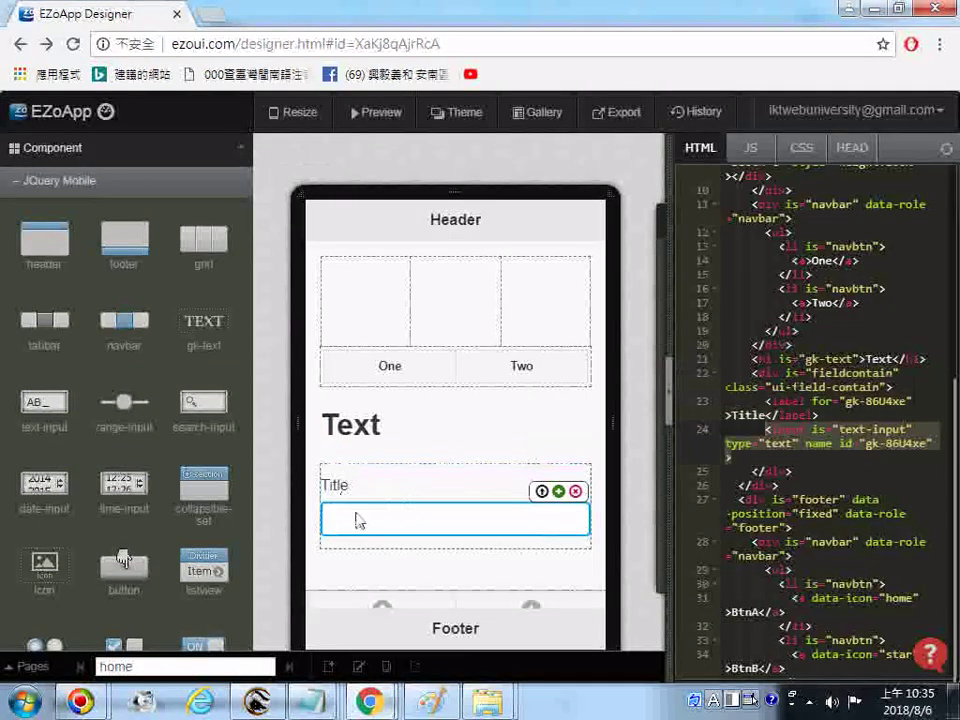
right_click(768, 441)
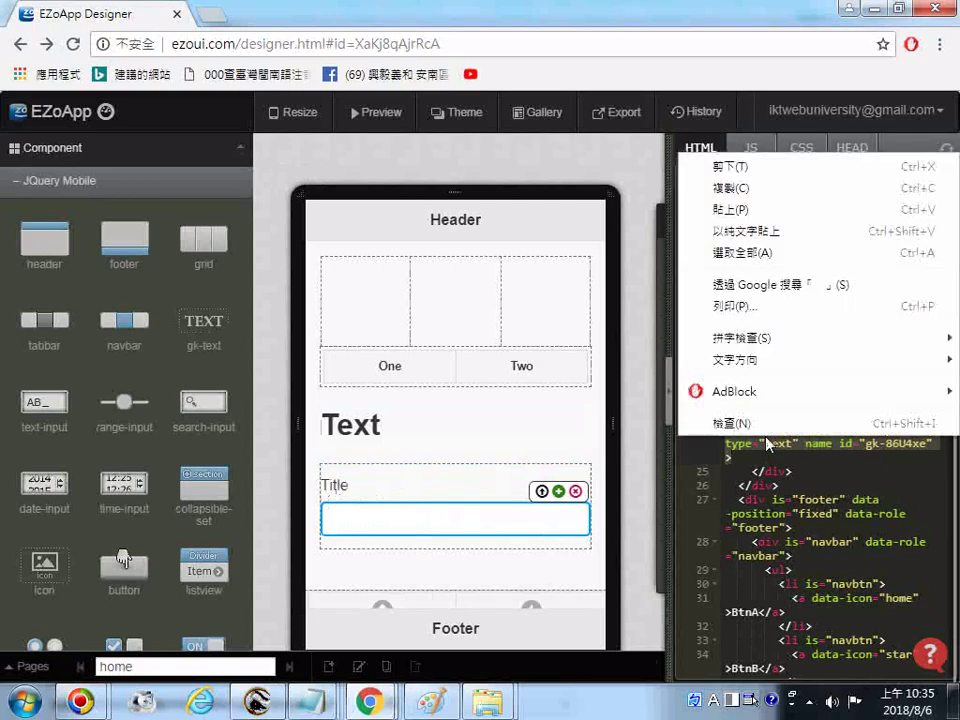
left_click(742, 258)
right_click(771, 357)
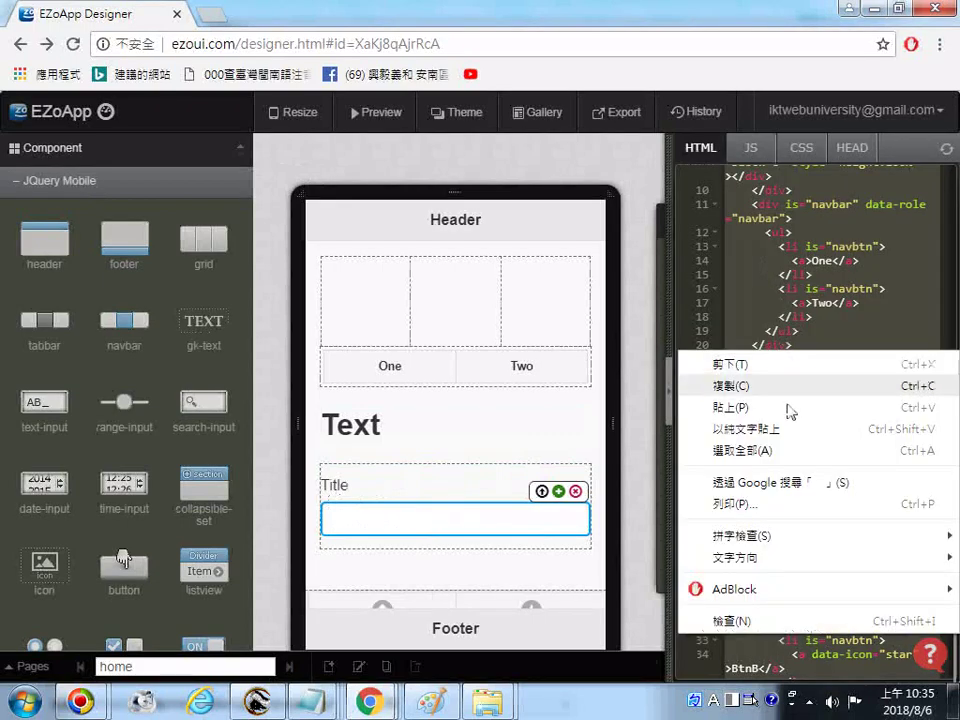
left_click(735, 388)
Return to the untitled Notepad document, add item "7." on a new line at the end, and paste the updated HTML there.
right_click(316, 701)
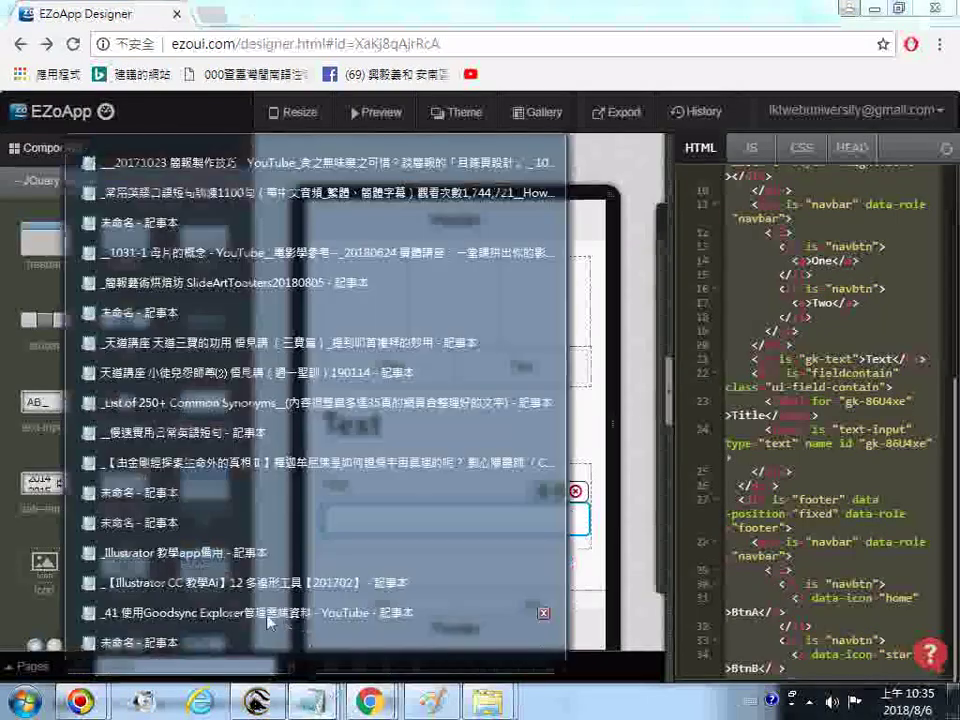
left_click(210, 656)
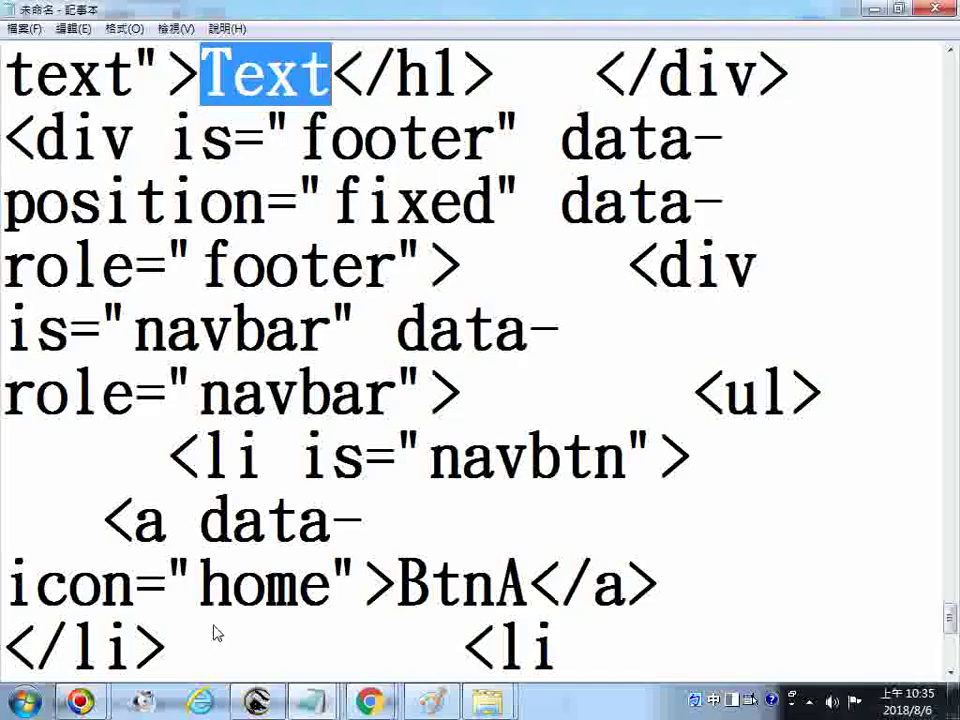
scroll(214, 632, "down", 4)
left_click(237, 646)
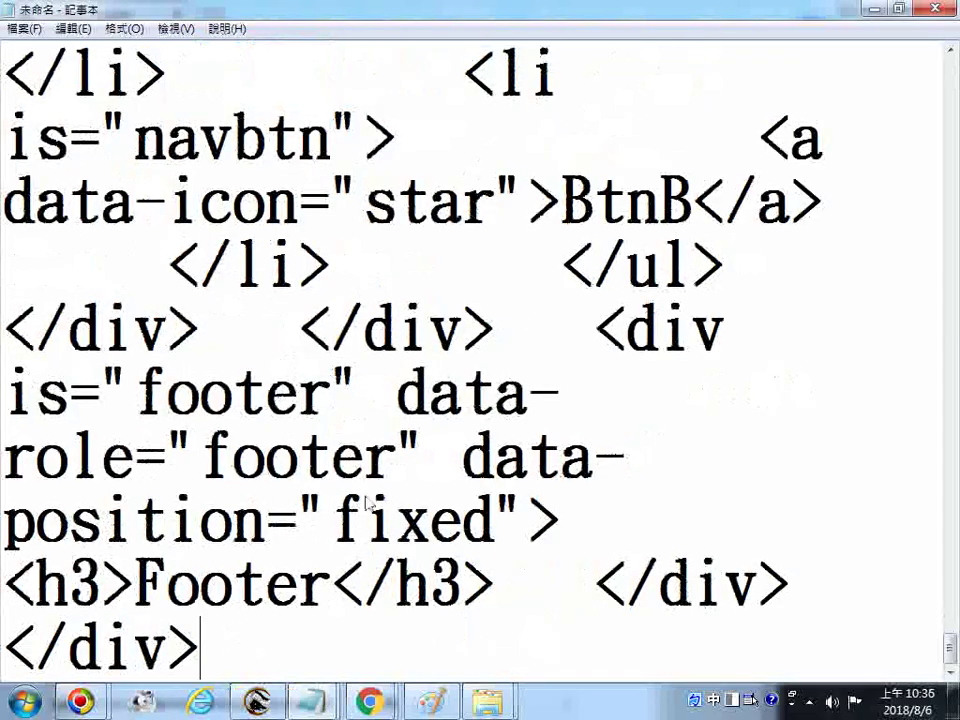
key("Return")
type("7.")
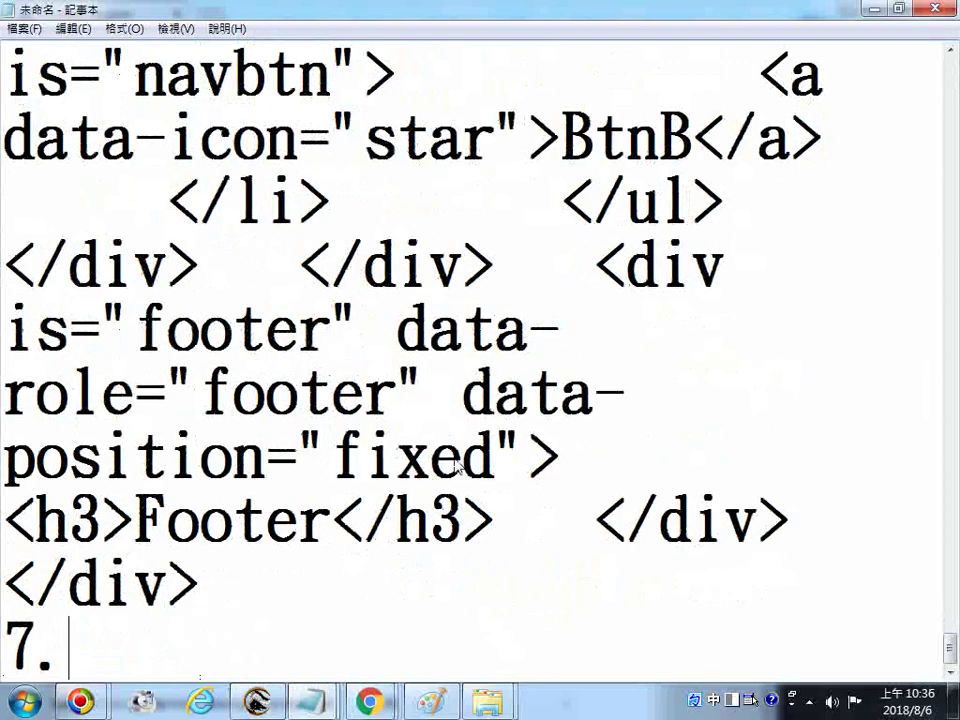
key("BackSpace")
key("BackSpace")
key("BackSpace")
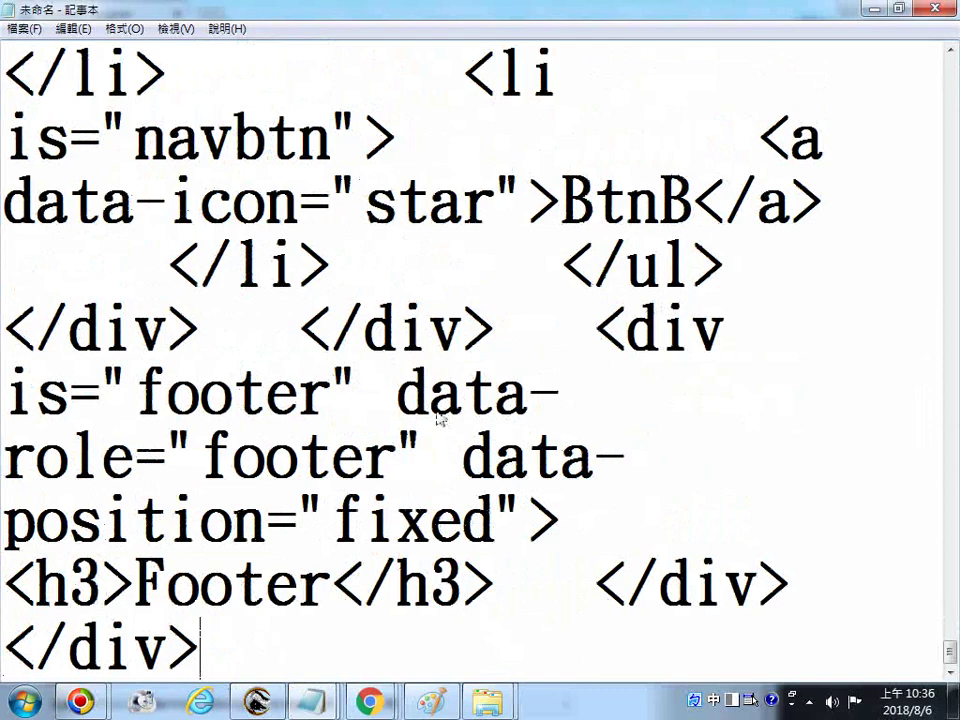
Locate the gk-text heading in item 7's code and highlight its "Text" content.
scroll(437, 420, "up", 2)
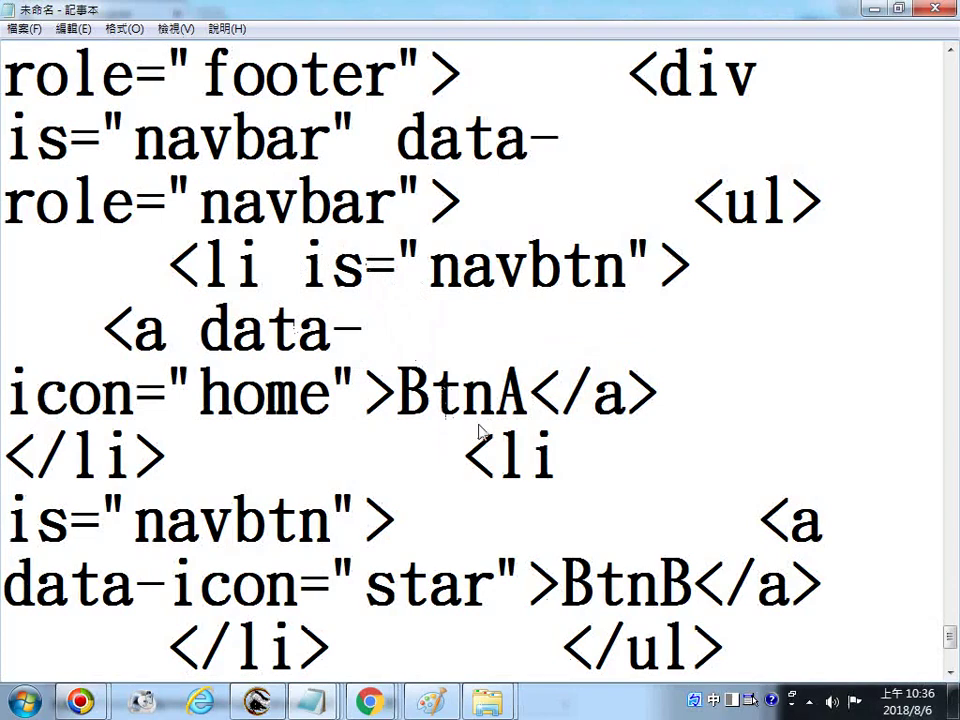
scroll(447, 420, "down", 1)
scroll(447, 420, "down", 1)
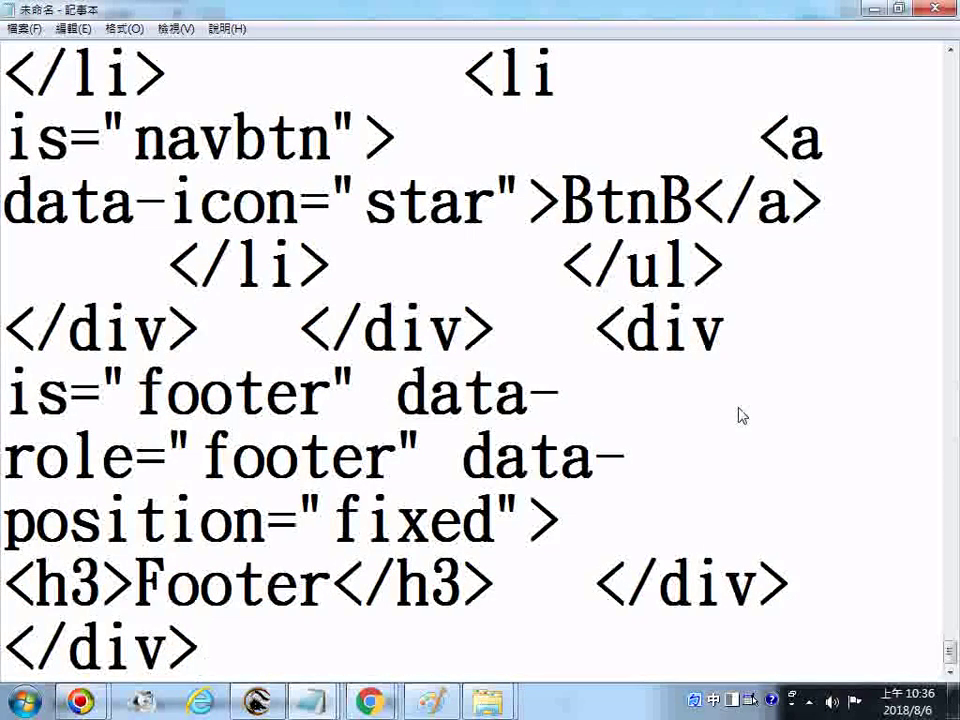
scroll(738, 412, "up", 1)
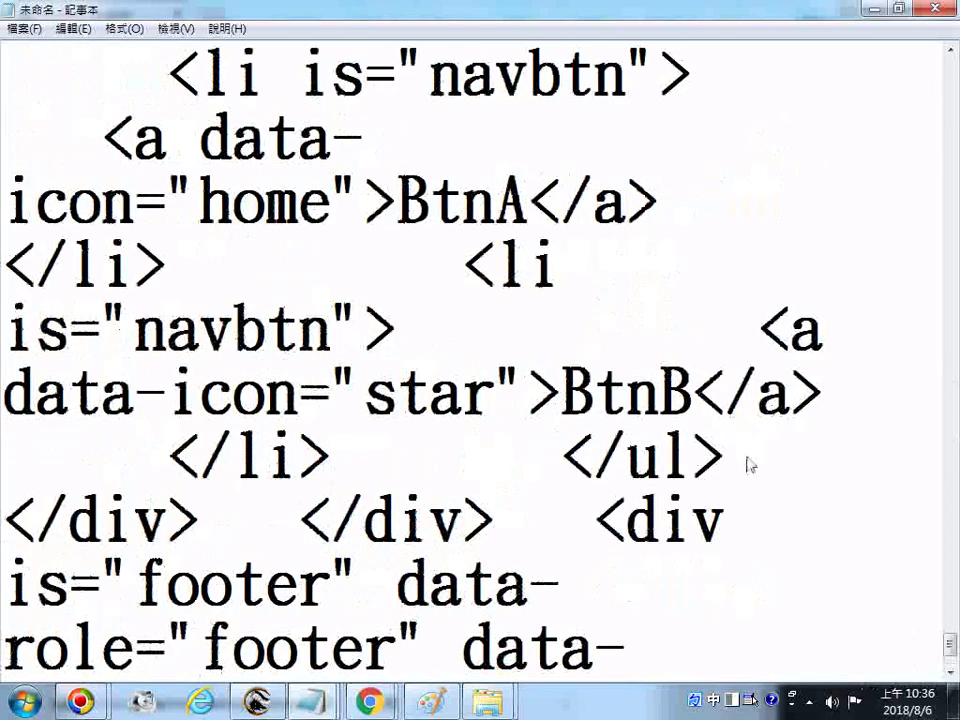
scroll(748, 454, "up", 2)
scroll(748, 454, "up", 1)
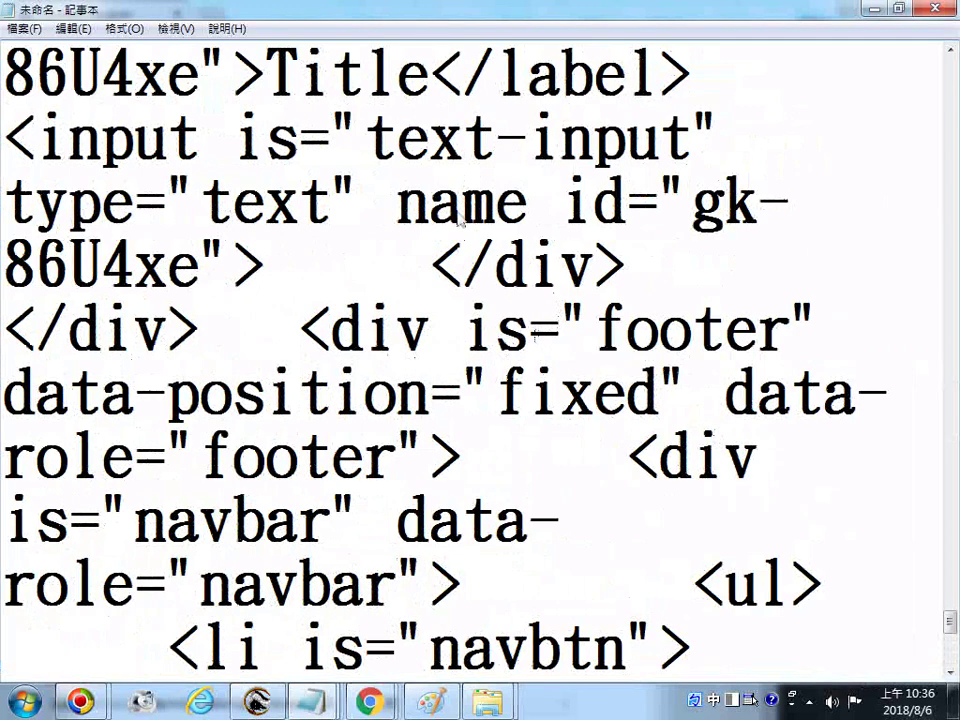
scroll(460, 222, "up", 1)
scroll(332, 257, "up", 1)
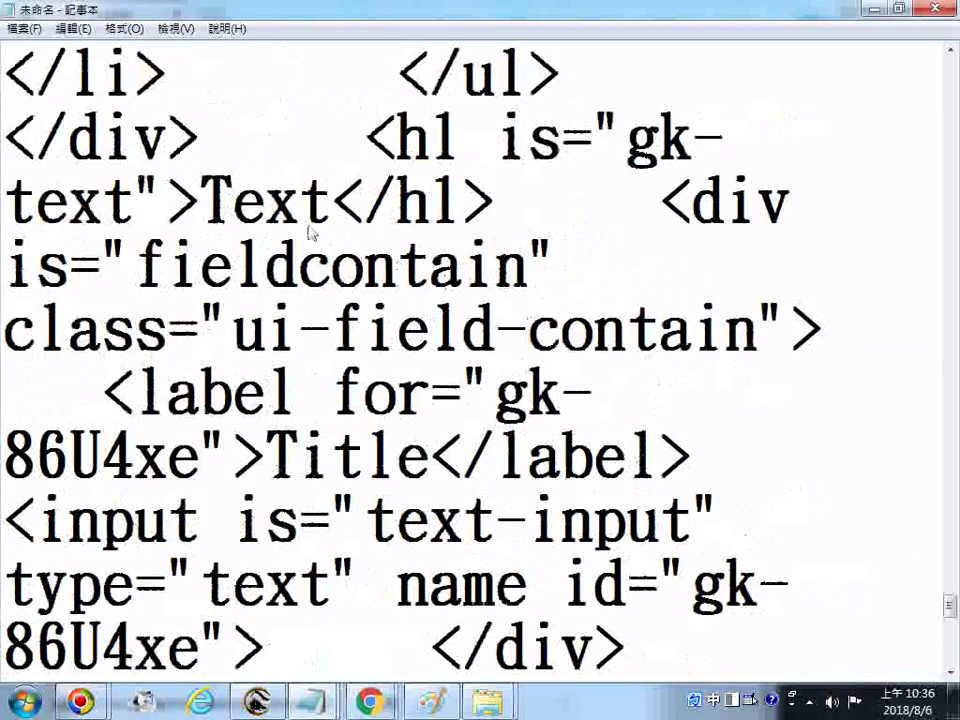
double_click(208, 199)
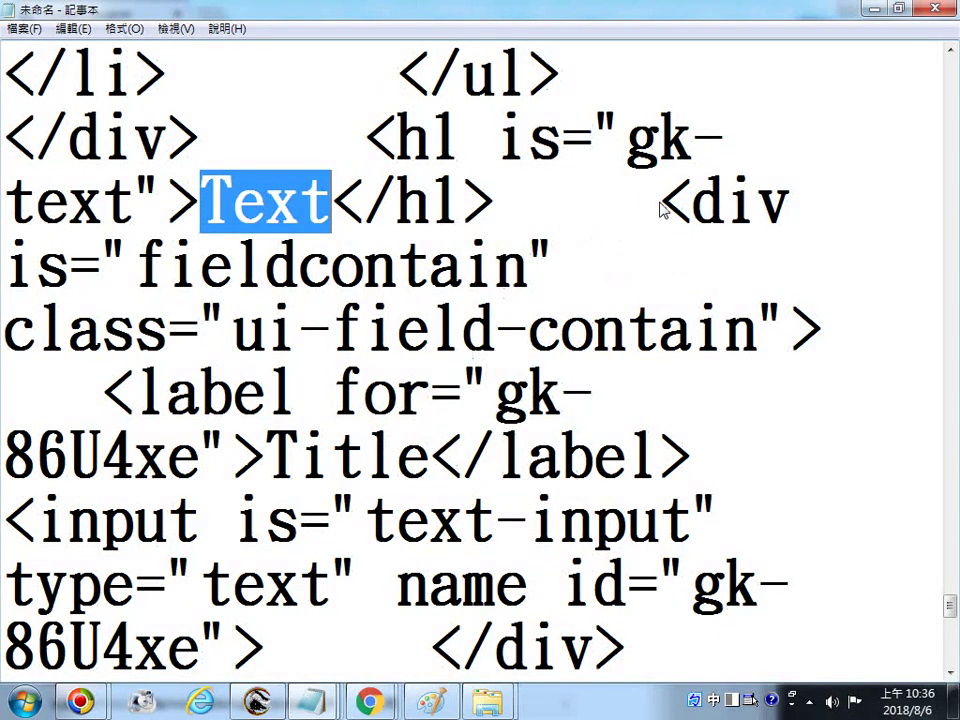
Highlight the fieldcontain div's opening tag, the "Title" label and the "text-input" name in item 7's code.
key("Home")
left_click(676, 262, "shift")
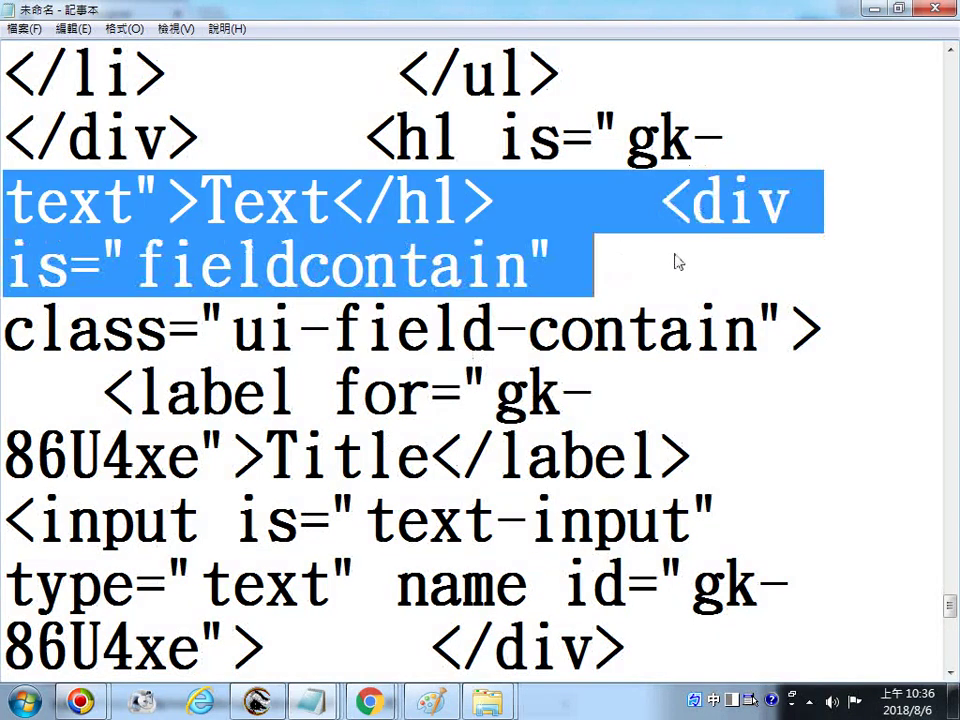
left_click_drag(661, 202, 785, 340)
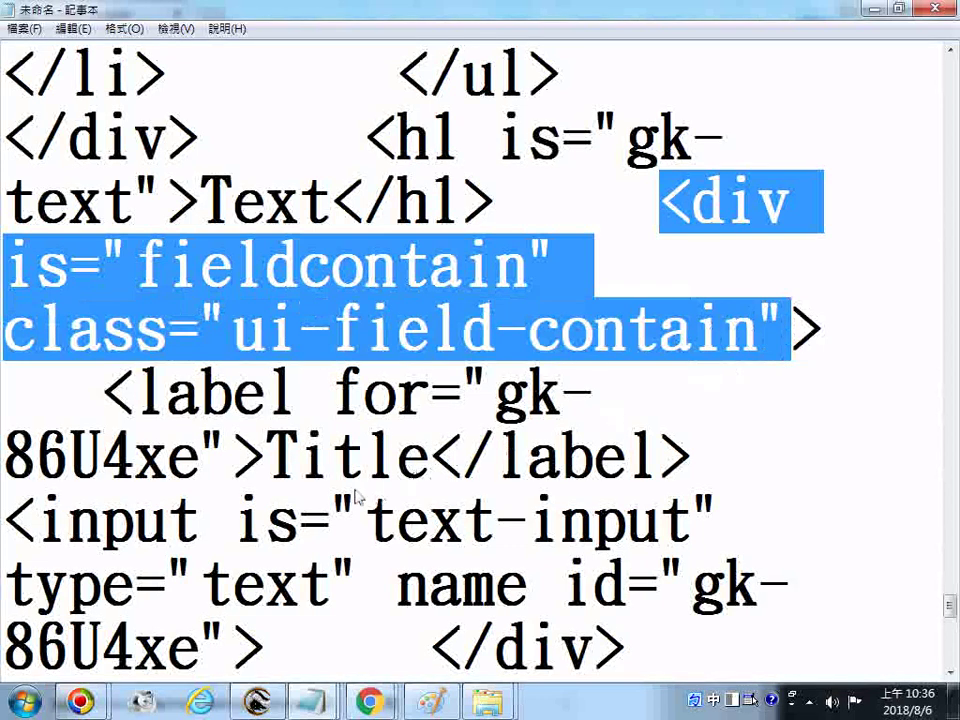
left_click_drag(270, 458, 439, 463)
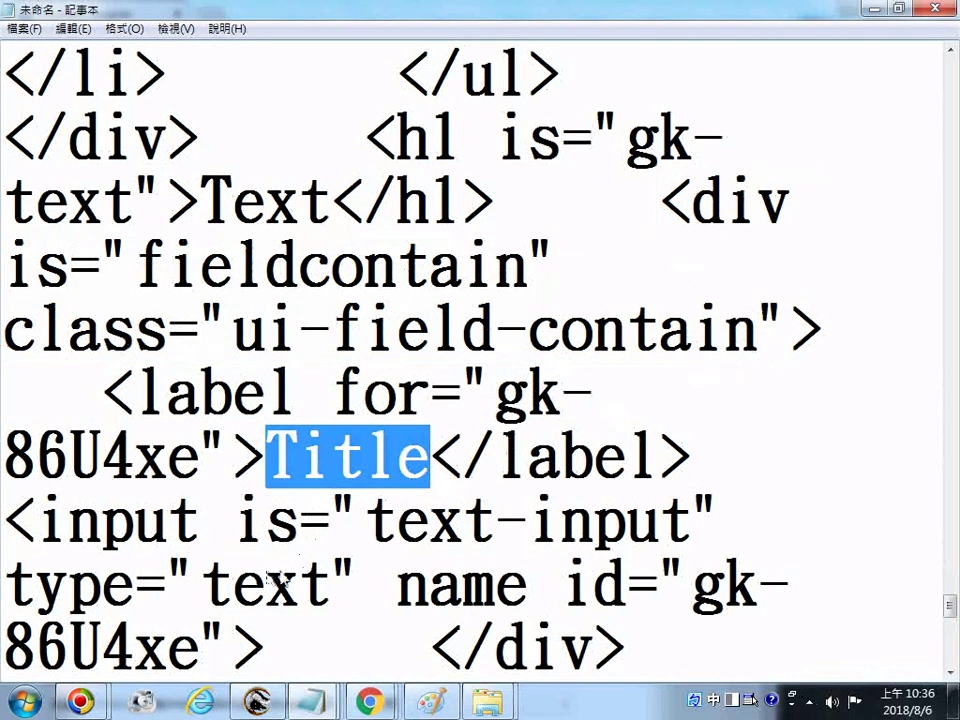
left_click_drag(366, 525, 692, 522)
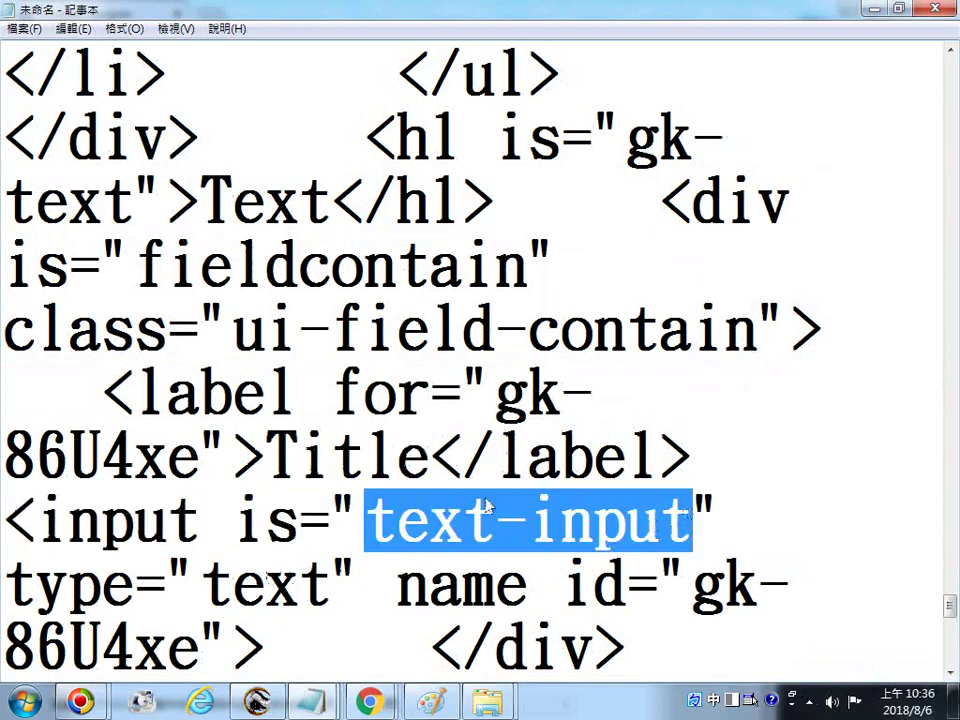
scroll(361, 624, "down", 1)
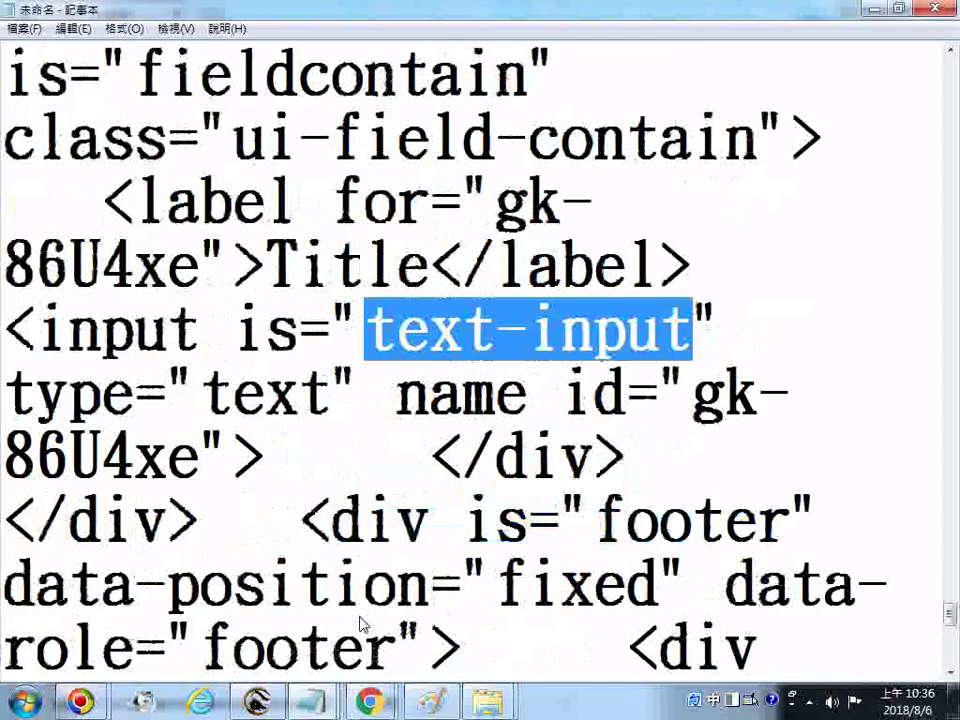
In EZoApp Designer, add a range-input component below the text-input field and copy the page's entire HTML code.
left_click(369, 702)
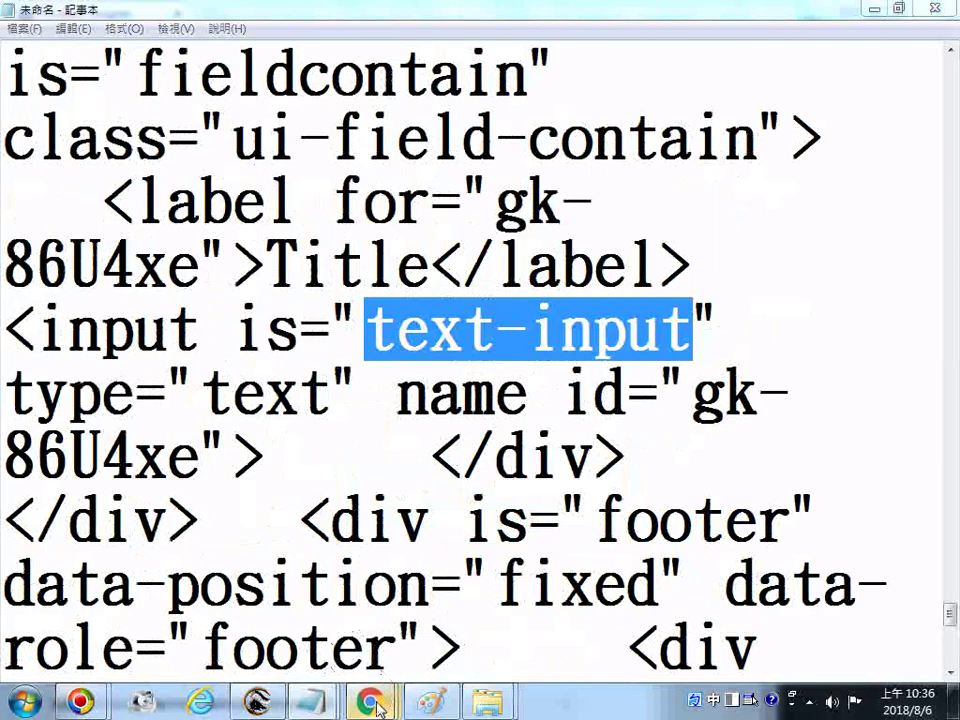
left_click(563, 532)
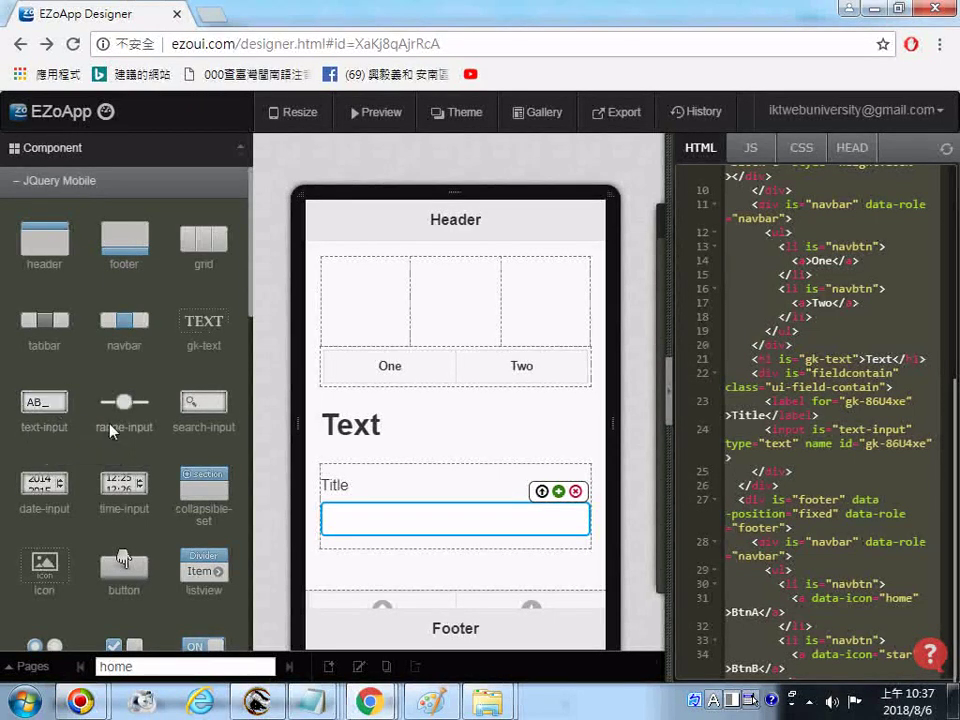
left_click_drag(111, 428, 430, 553)
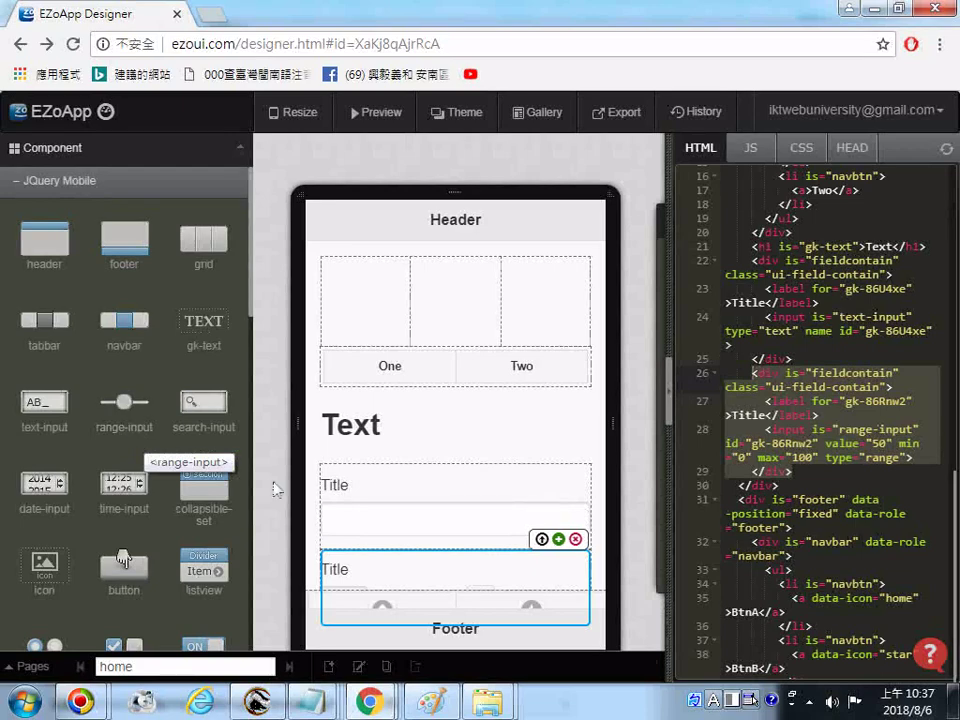
right_click(763, 474)
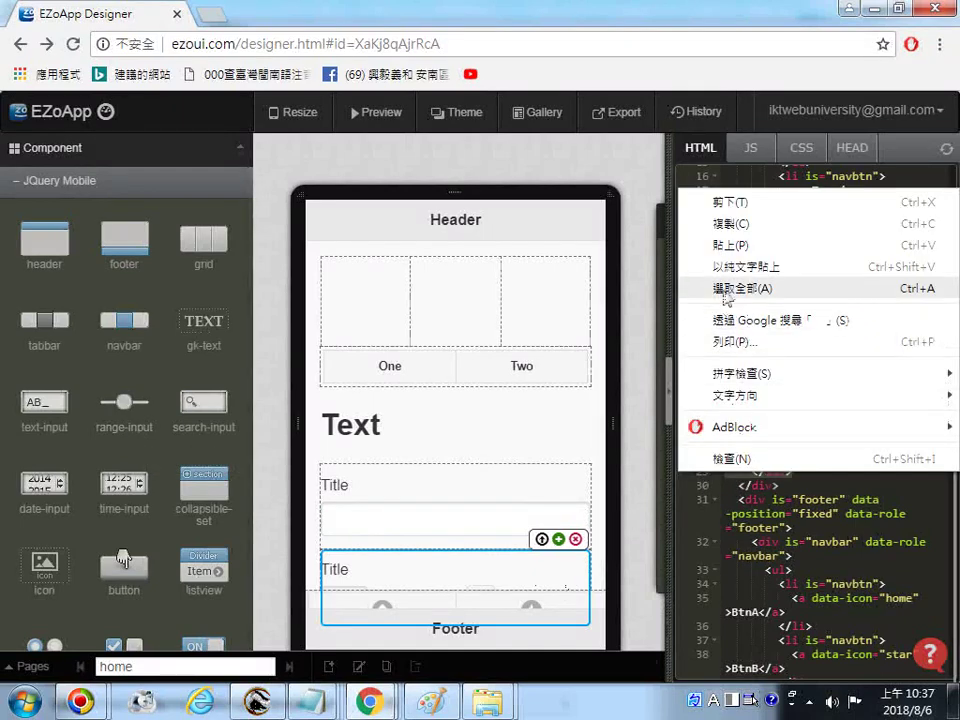
left_click(754, 290)
right_click(763, 328)
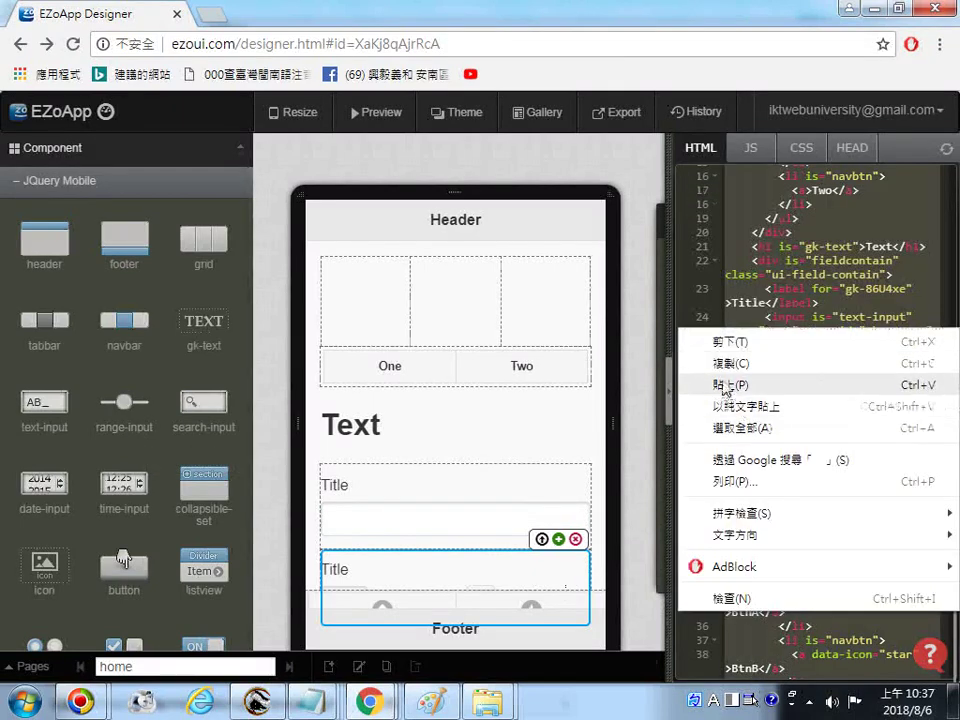
left_click(727, 367)
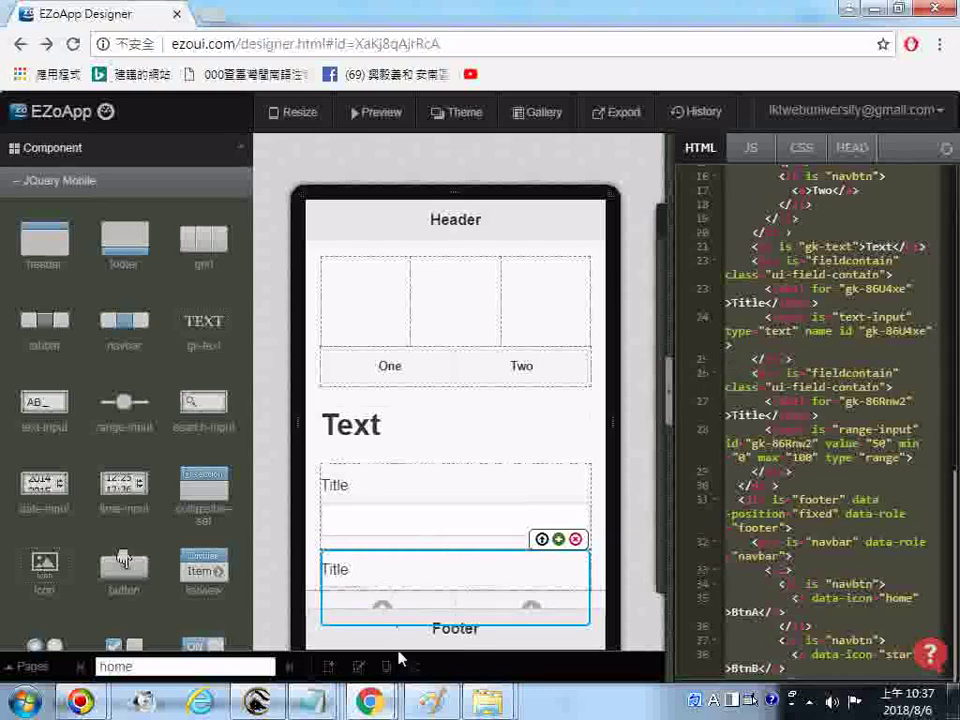
Return to the untitled Notepad document and paste the updated HTML at its end.
left_click(314, 702)
left_click(231, 648)
key("ctrl+v")
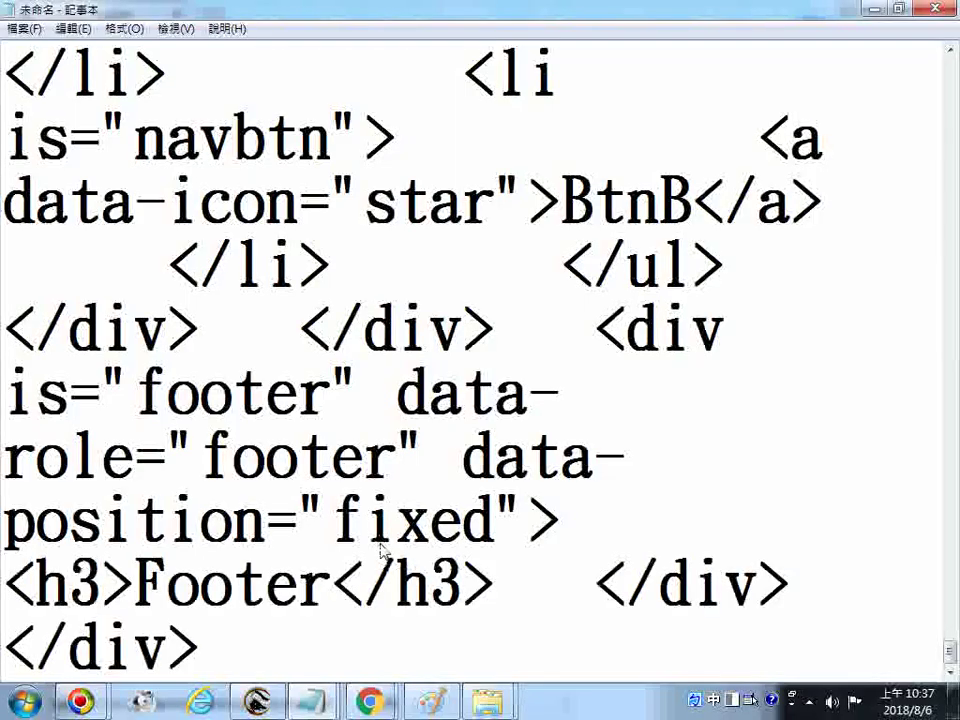
key("Return")
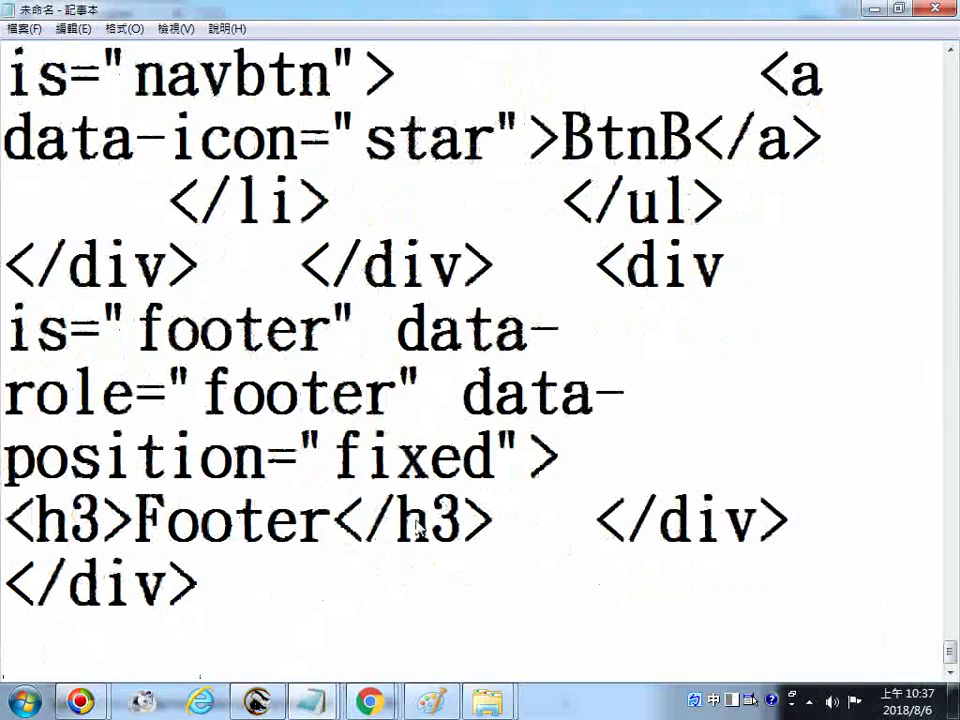
type("8.")
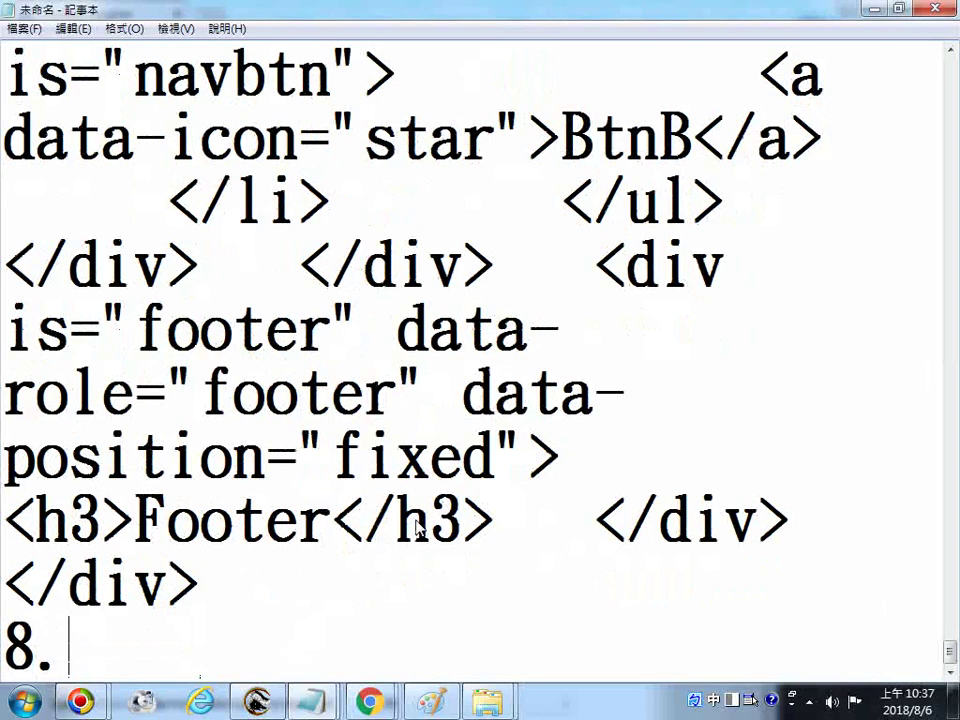
key("BackSpace")
key("BackSpace")
key("BackSpace")
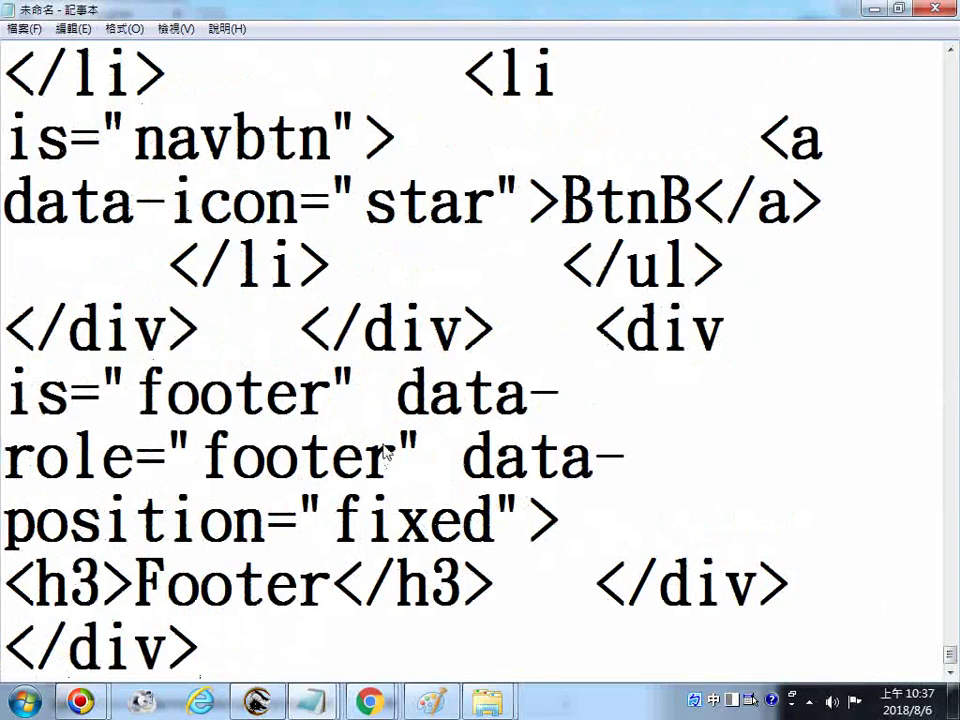
Locate the text-input block in the newly pasted code and highlight its "Title" label and "text-input" name.
scroll(385, 453, "up", 1)
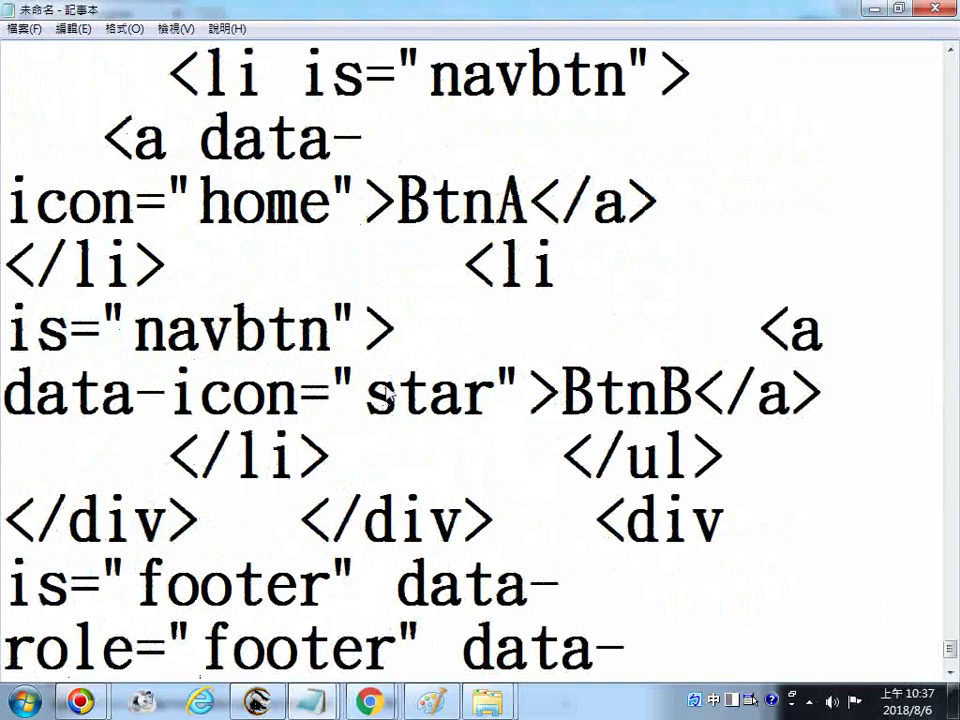
scroll(389, 385, "up", 3)
scroll(456, 321, "up", 2)
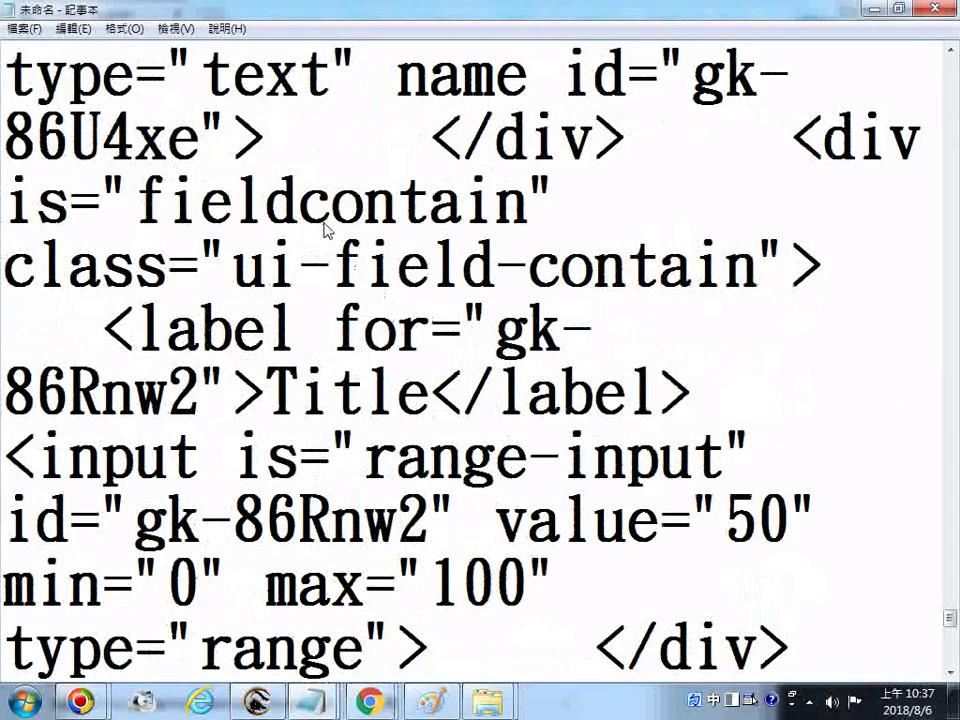
scroll(325, 231, "up", 2)
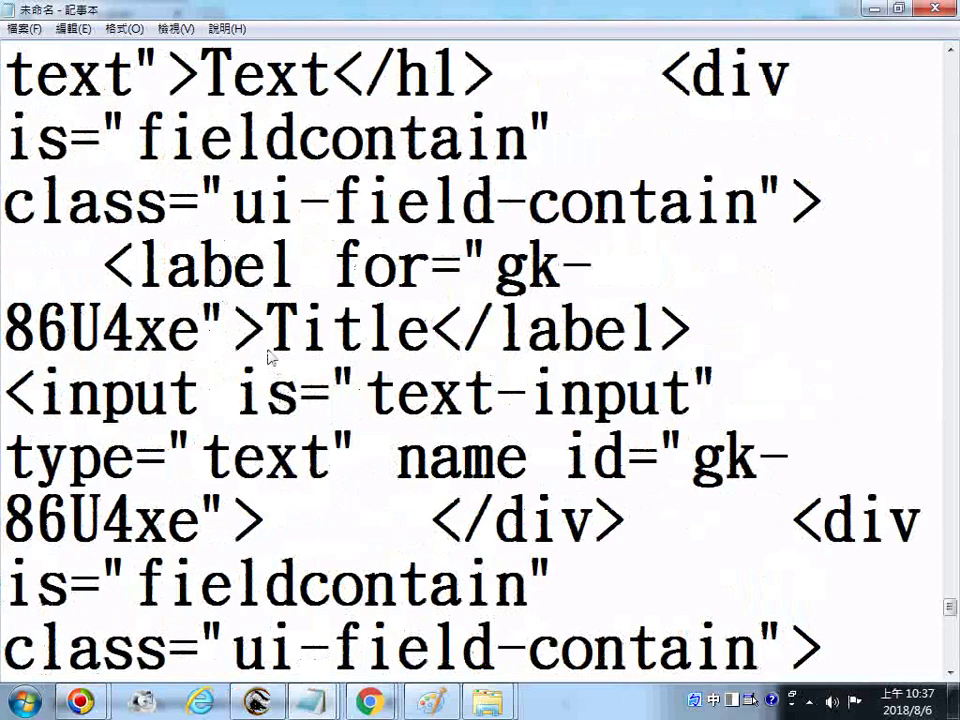
left_click_drag(266, 330, 435, 340)
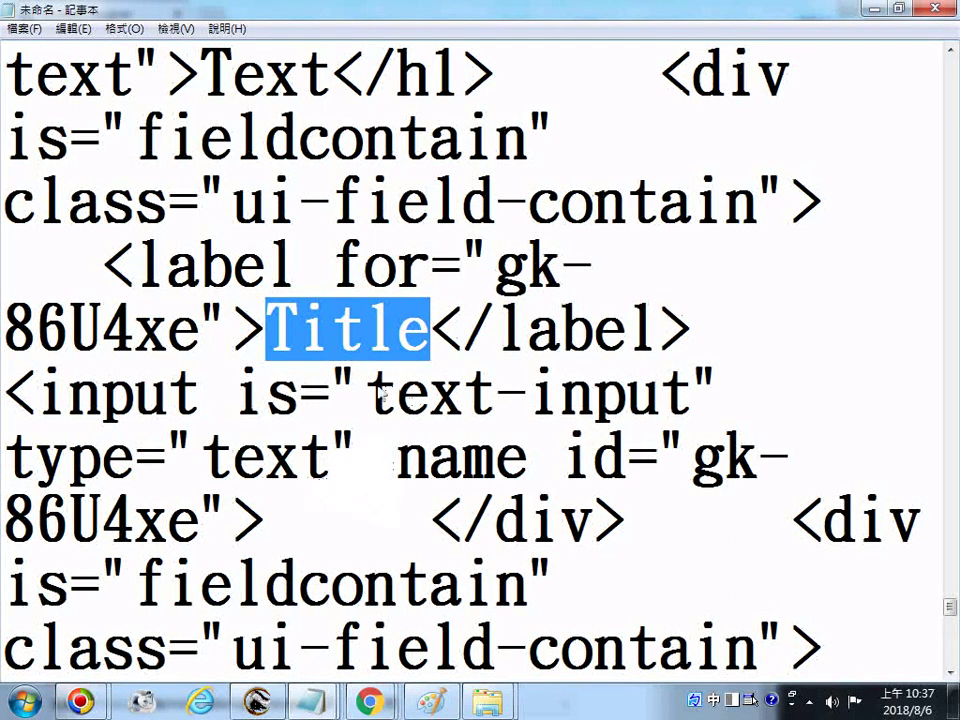
left_click_drag(368, 395, 692, 395)
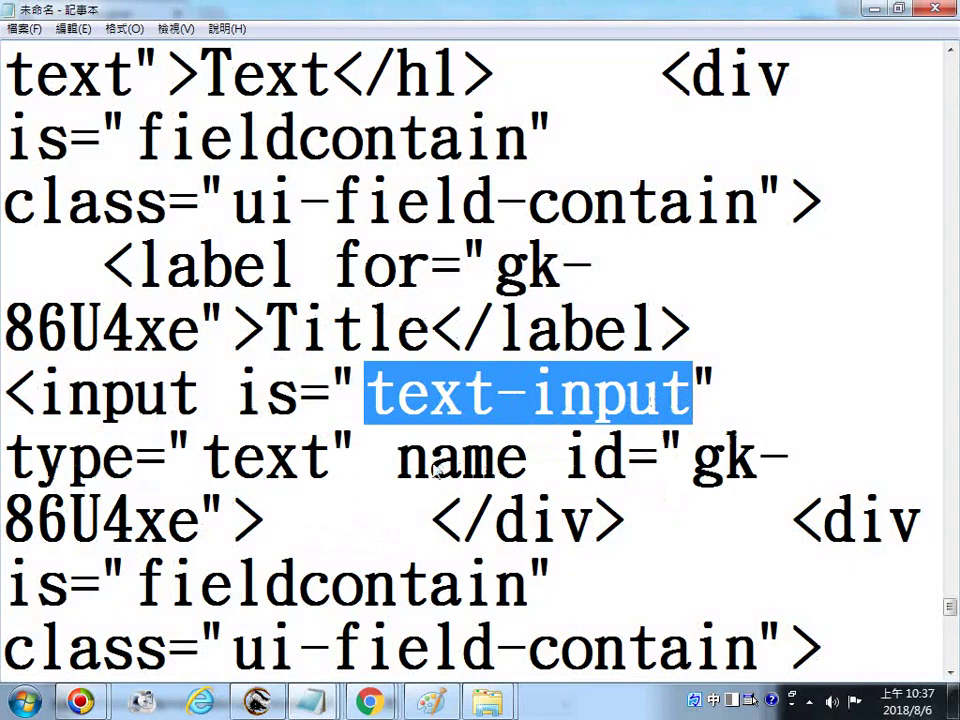
Find the following fieldcontain block and highlight its "Title" label and "range-input" name.
scroll(435, 470, "down", 1)
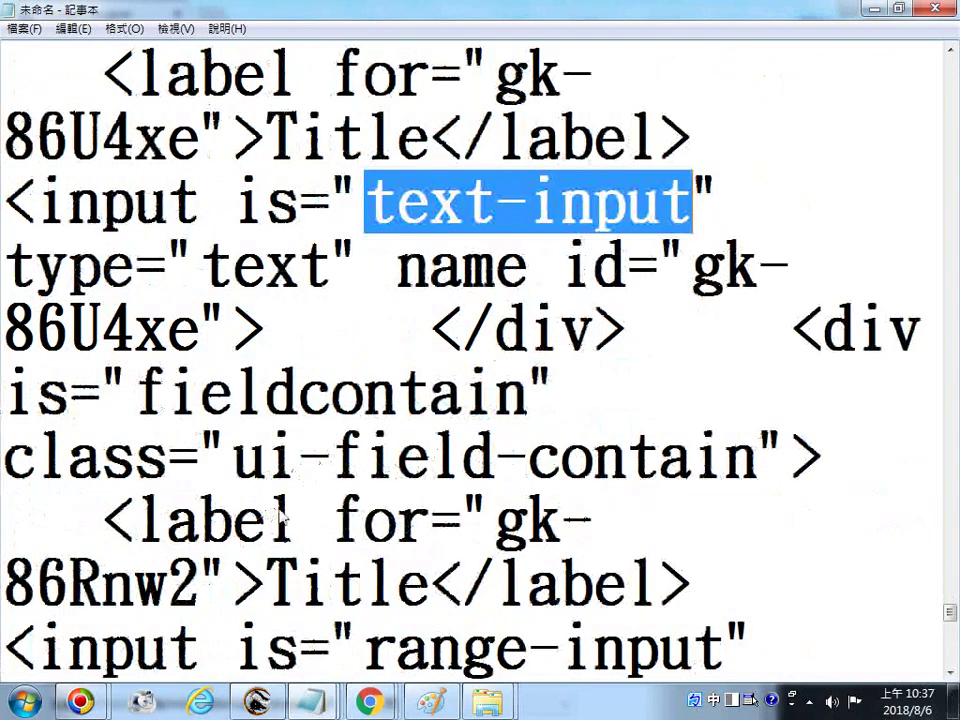
scroll(283, 515, "down", 1)
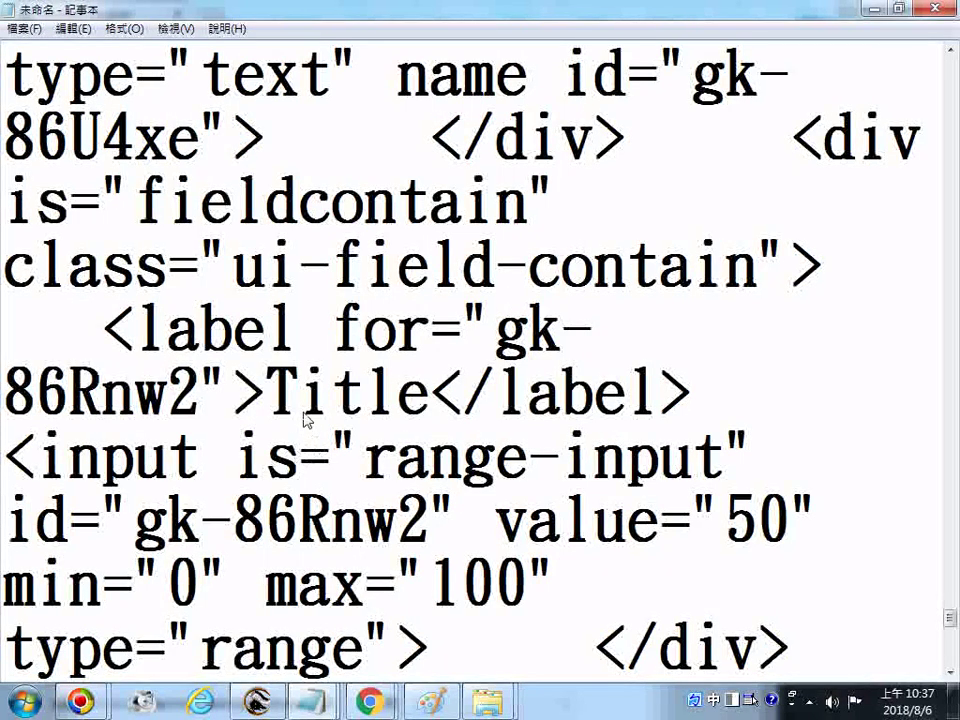
scroll(307, 420, "up", 1)
scroll(307, 420, "down", 1)
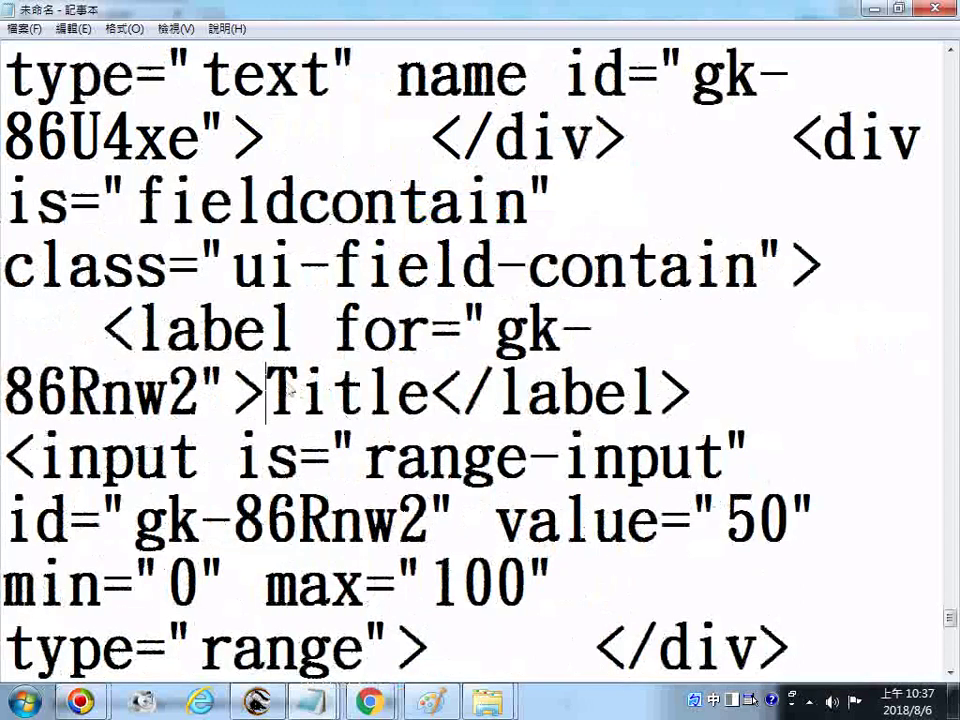
double_click(285, 392)
left_click_drag(365, 458, 724, 450)
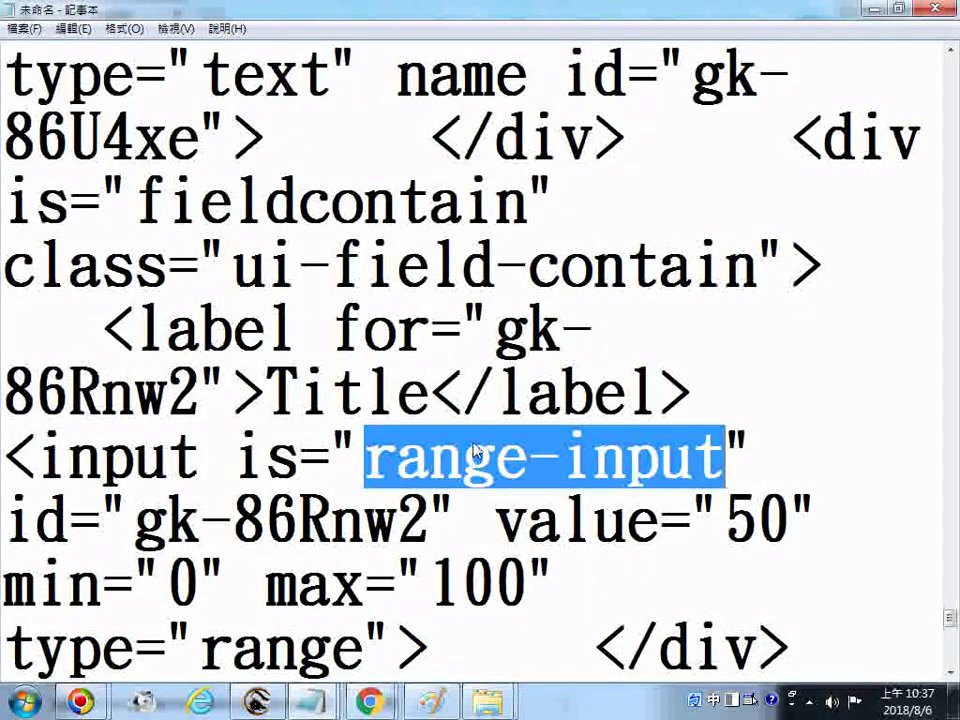
Compare the two input elements by highlighting the "text-input" name and the "range-input" name again.
scroll(490, 440, "up", 1)
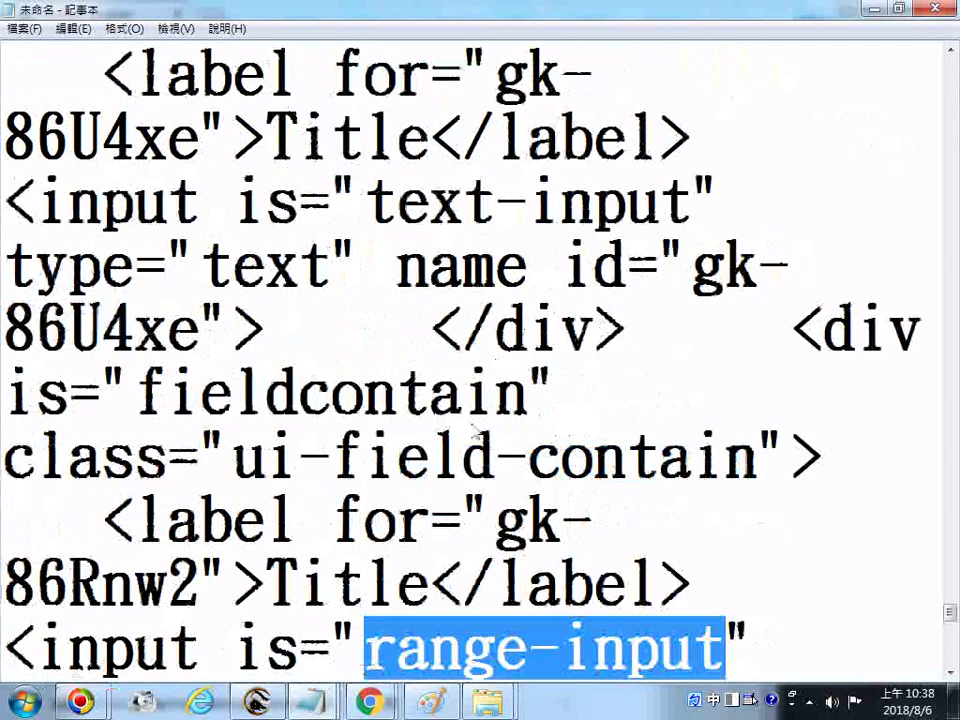
left_click_drag(367, 204, 680, 228)
scroll(503, 368, "down", 2)
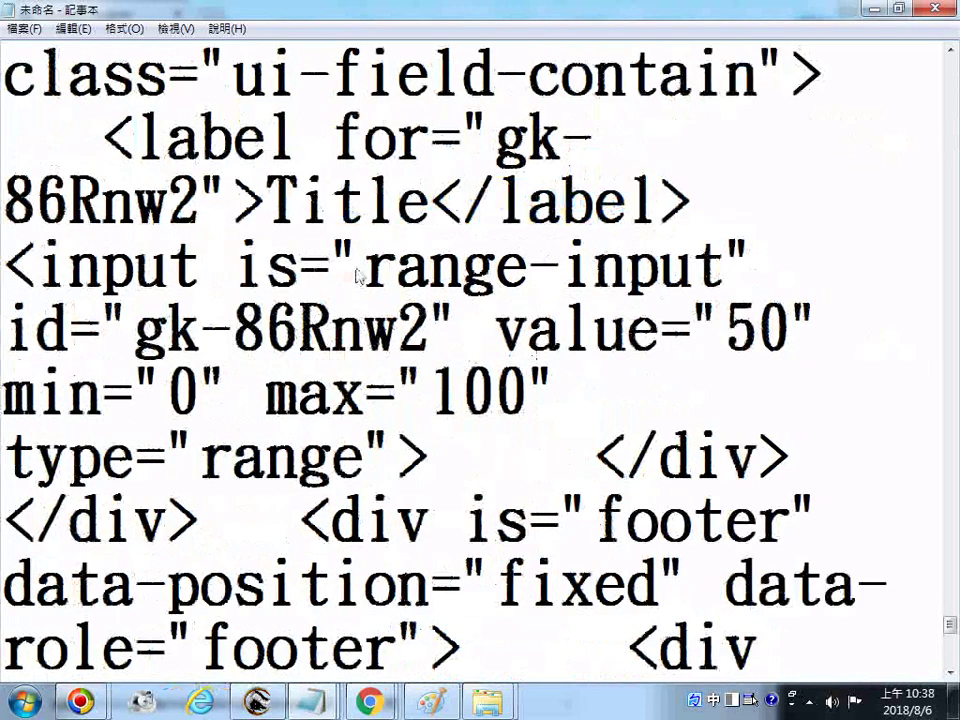
left_click_drag(364, 268, 715, 283)
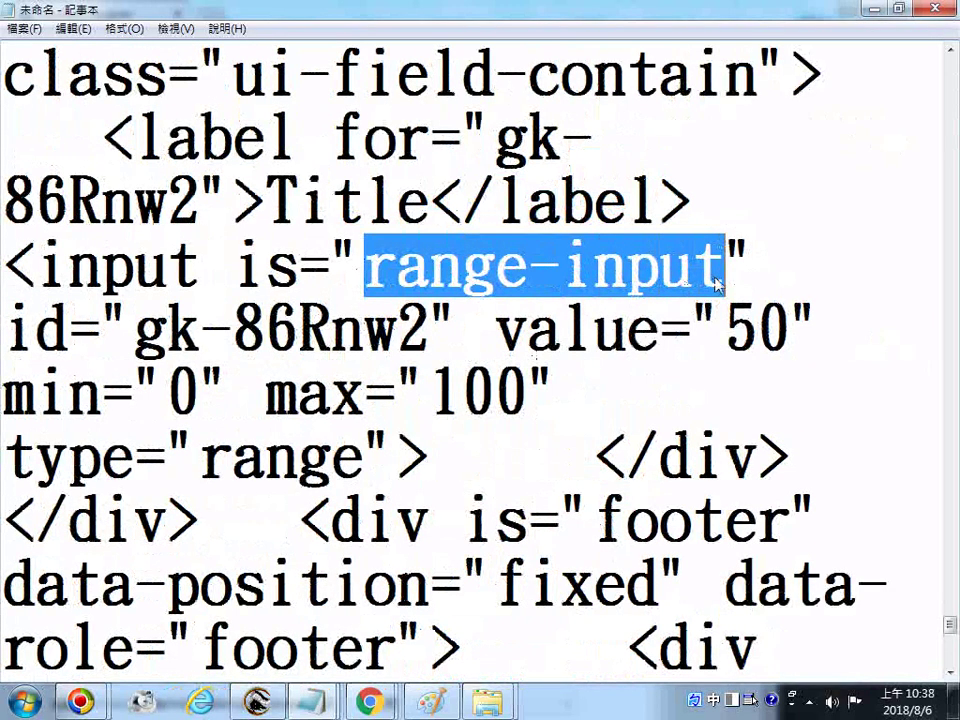
Switch back to EZoApp Designer, select the range-input slider on the page and preview the app.
left_click(369, 701)
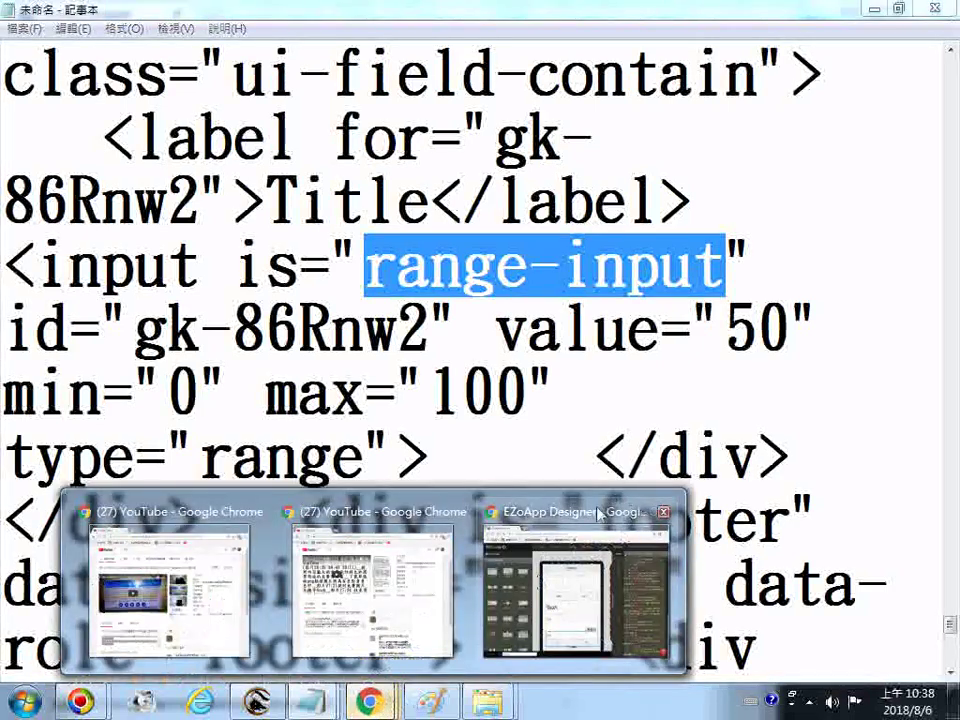
left_click(598, 515)
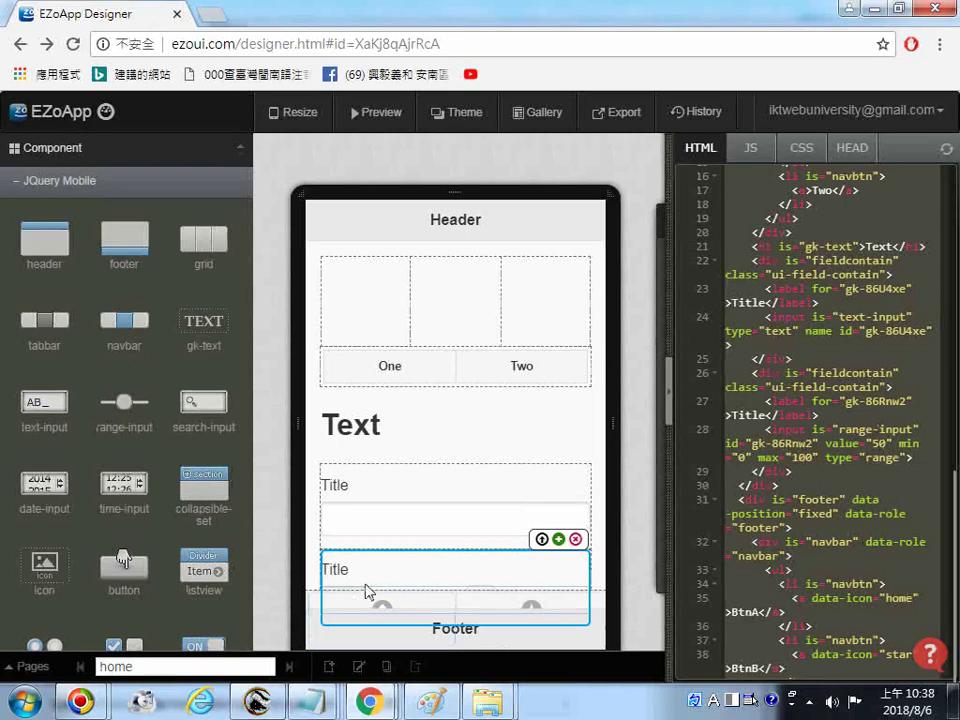
scroll(400, 580, "down", 1)
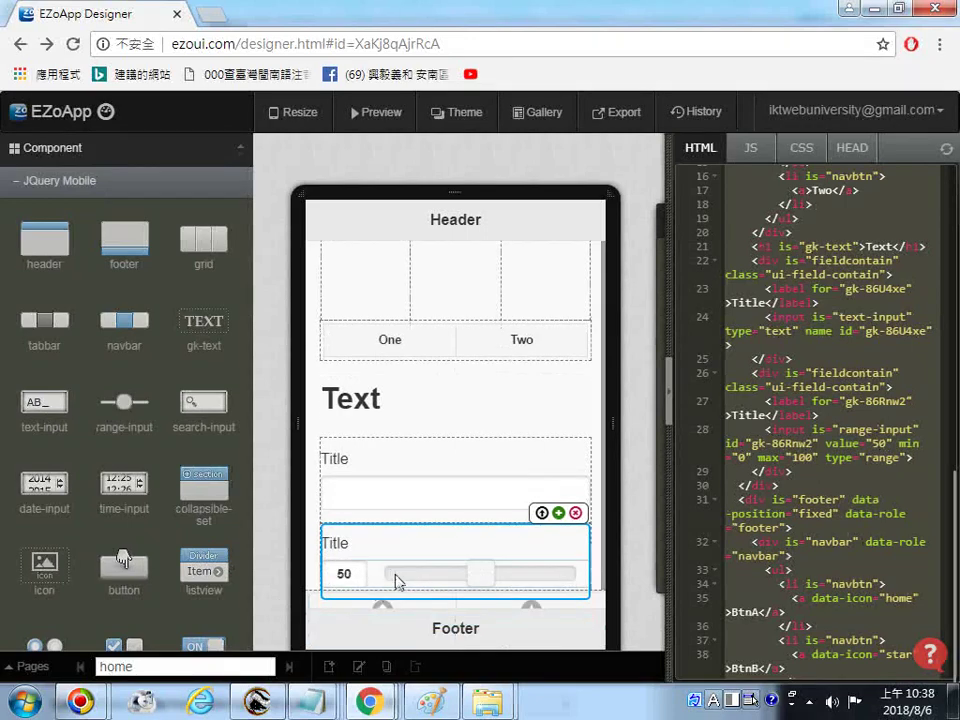
left_click(455, 578)
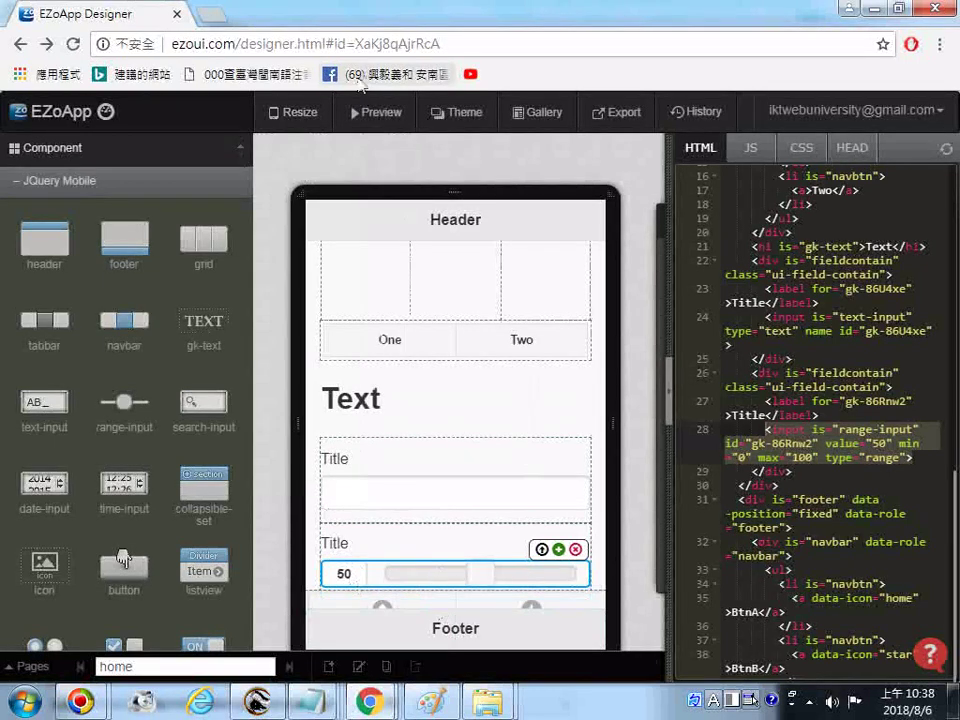
left_click(300, 112)
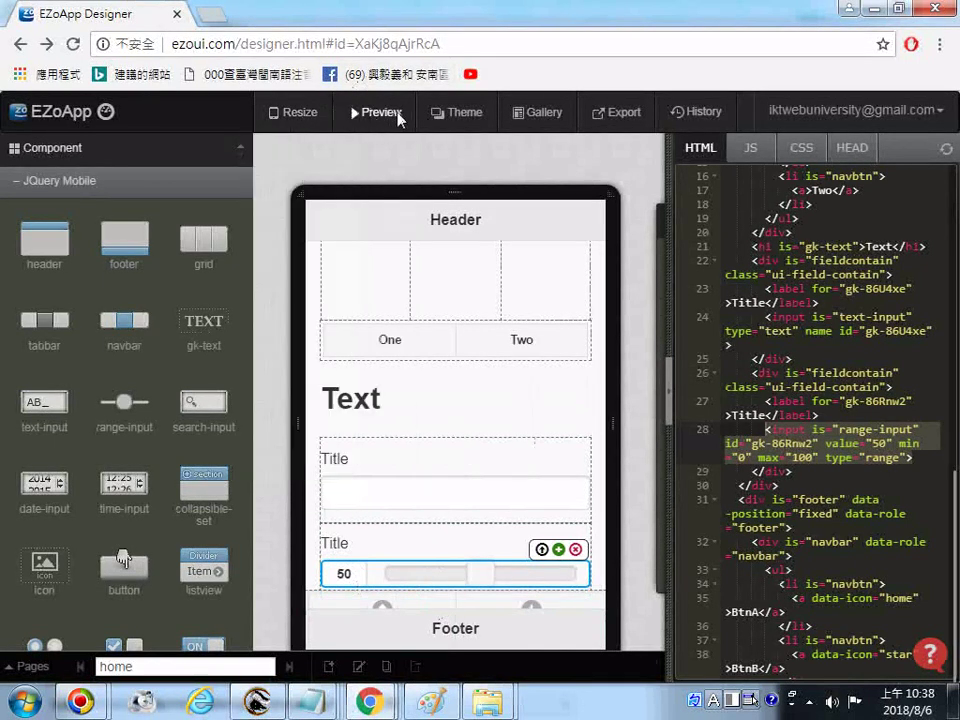
left_click(376, 113)
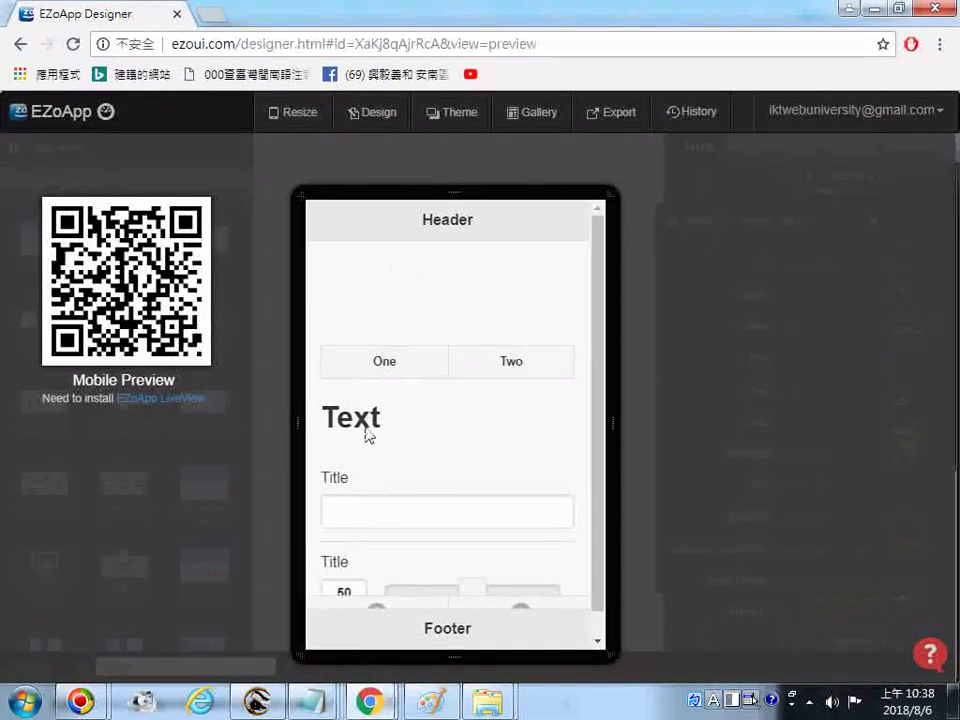
Try out the text field, the range value box and the slider in the preview, and go back to the designer page.
left_click(352, 516)
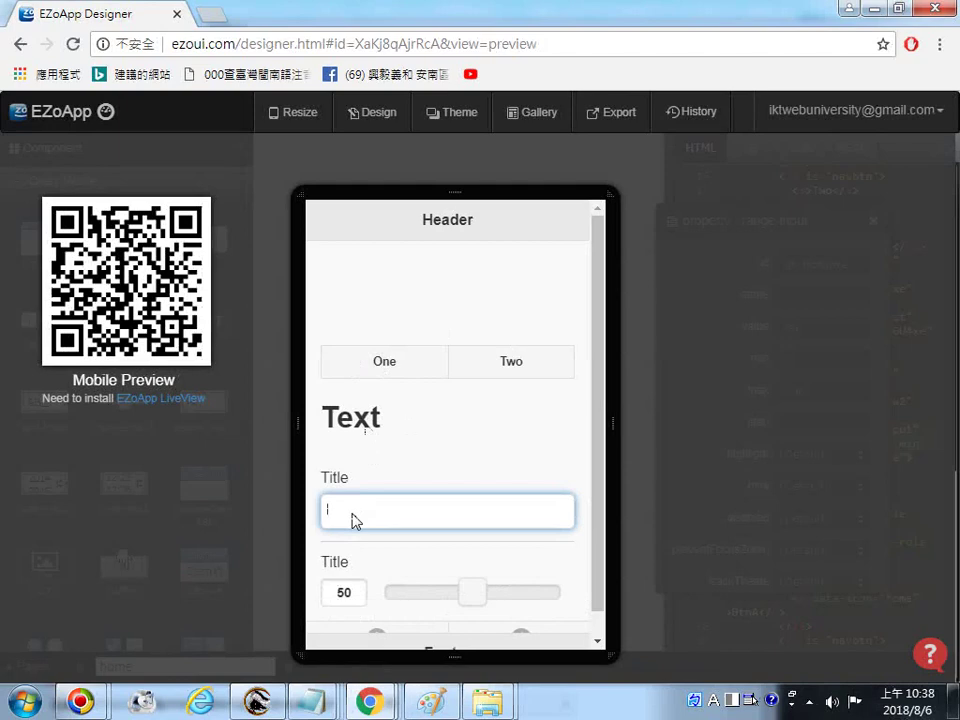
left_click(350, 593)
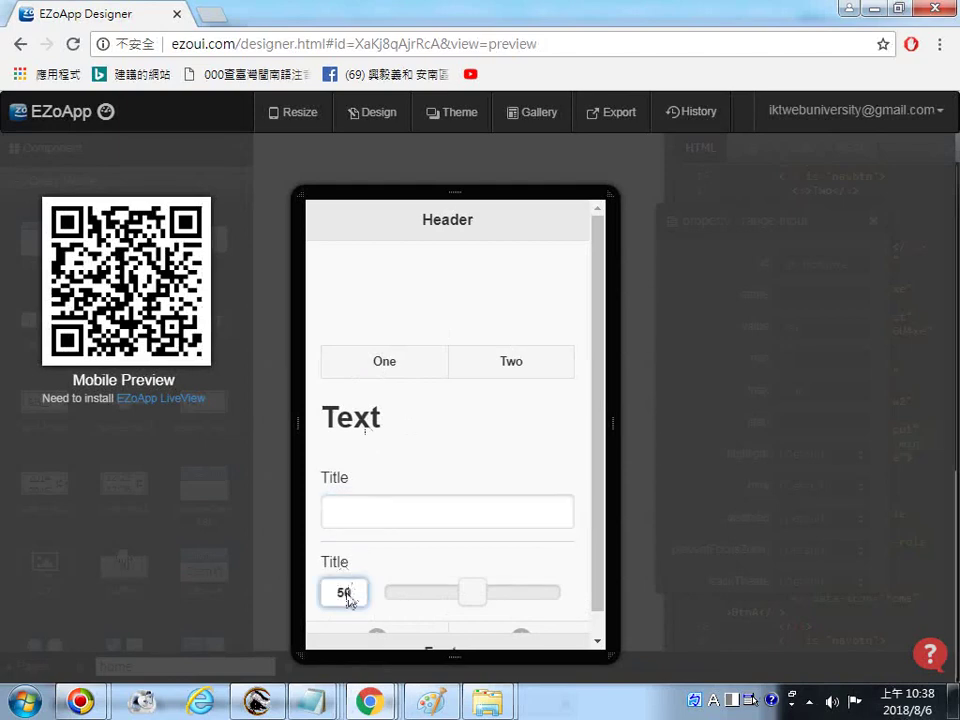
left_click_drag(347, 595, 334, 591)
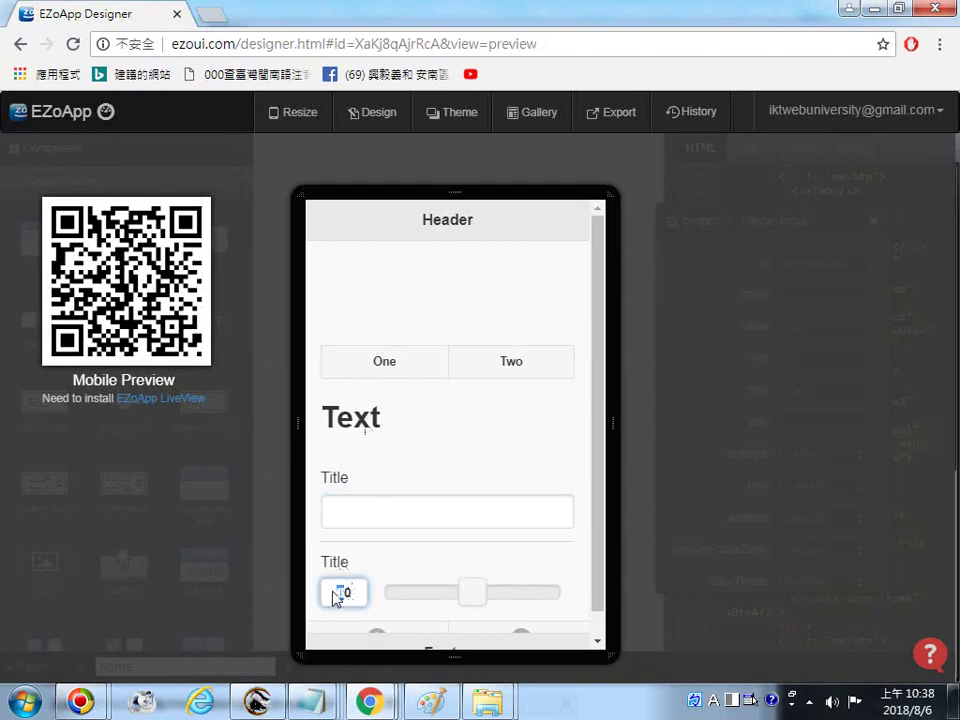
left_click(392, 592)
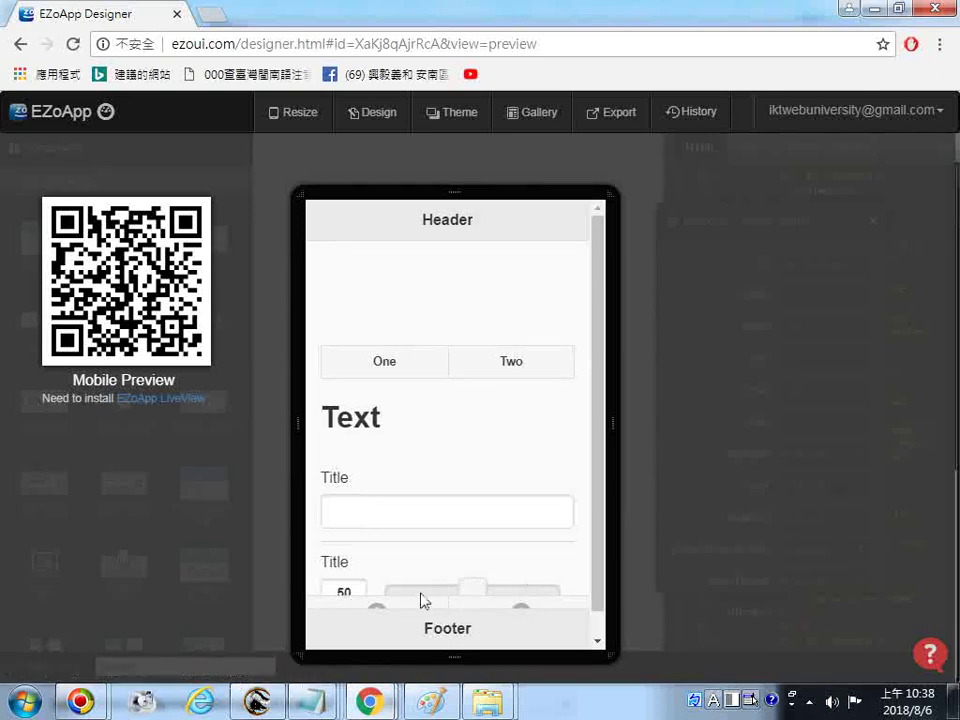
mouse_move(475, 588)
left_mouse_down()
mouse_move(396, 594)
mouse_move(481, 598)
mouse_move(473, 598)
left_mouse_up()
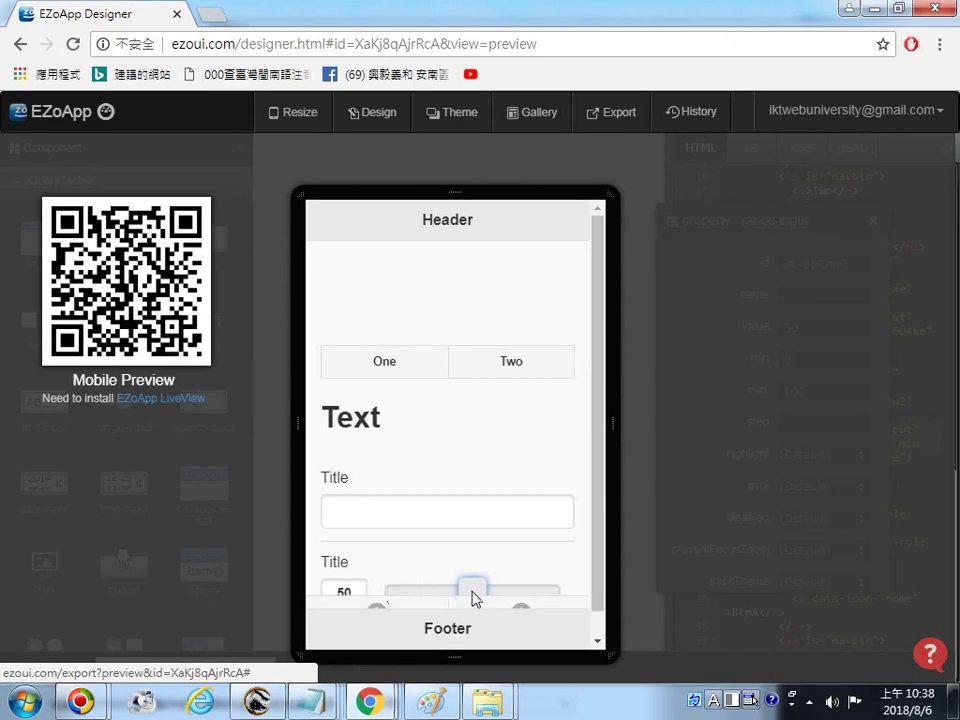
scroll(524, 584, "down", 1)
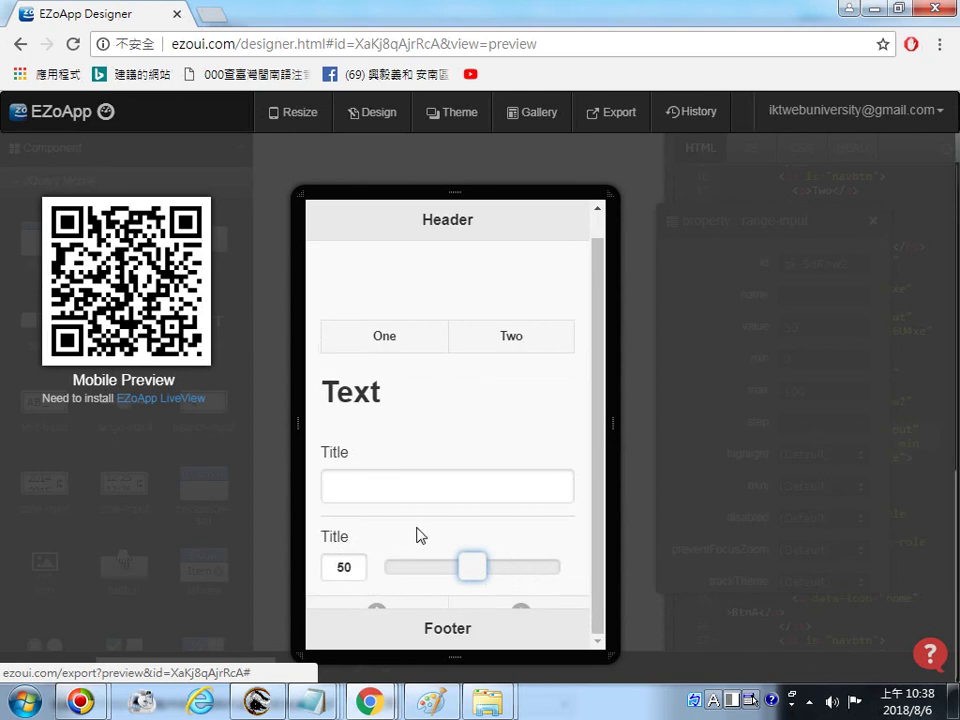
left_click(20, 45)
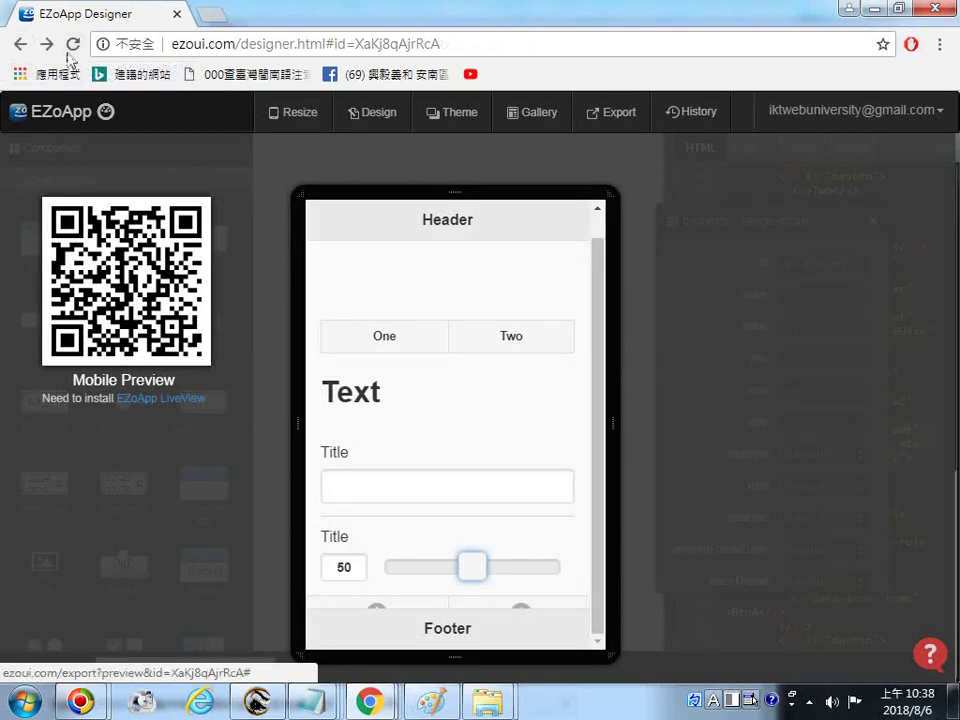
Reload the designer page and add a search-input component to the page footer, just below the BtnA and BtnB buttons.
left_click(71, 45)
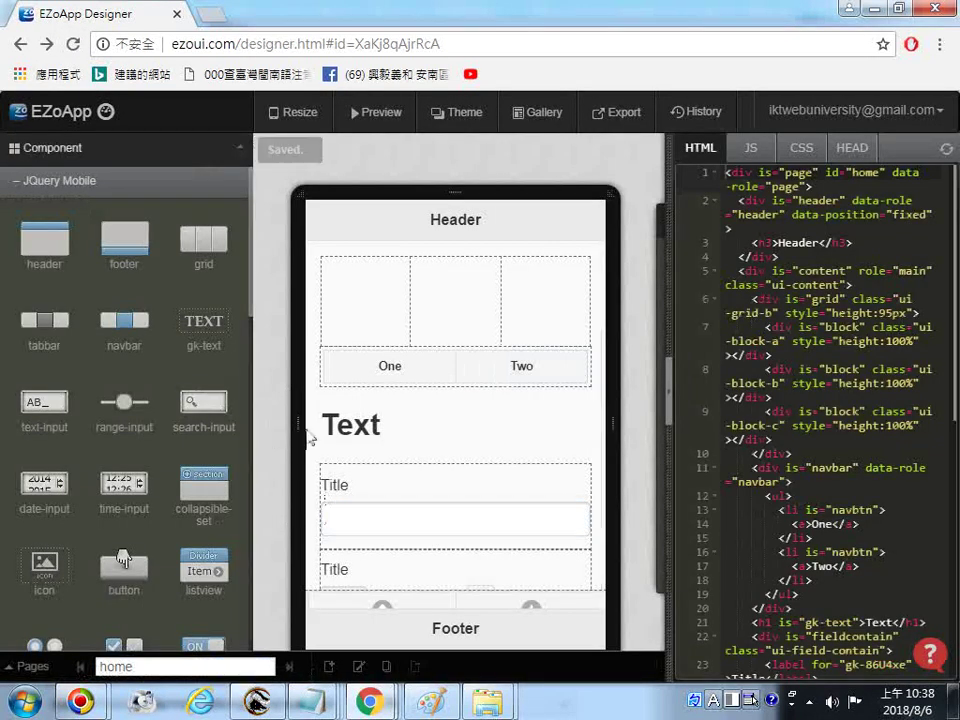
scroll(614, 494, "down", 1)
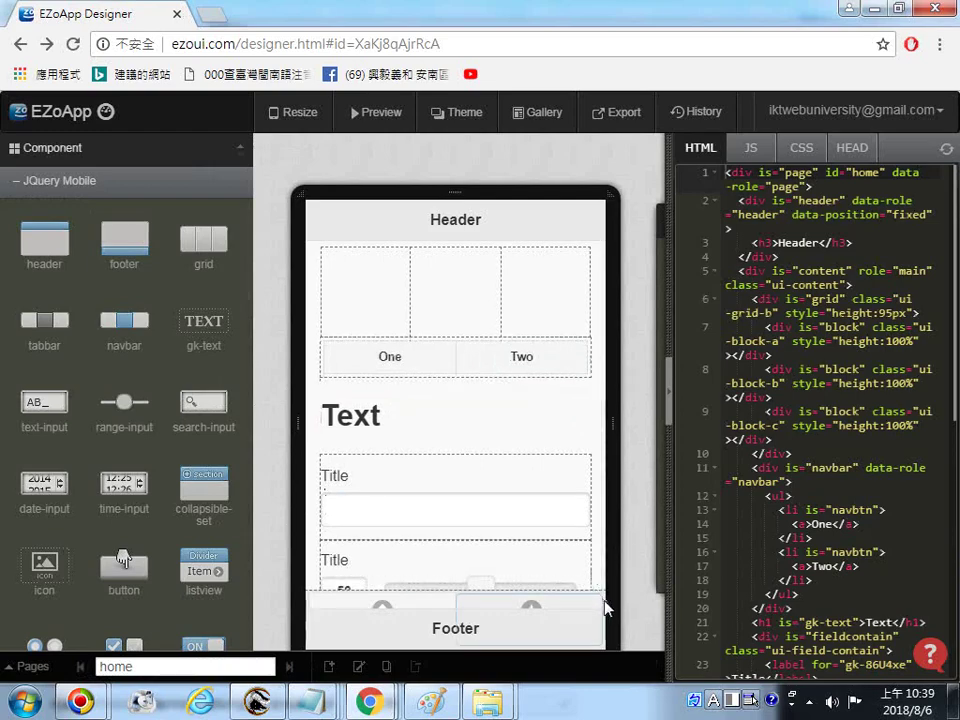
scroll(606, 536, "down", 3)
scroll(624, 481, "up", 3)
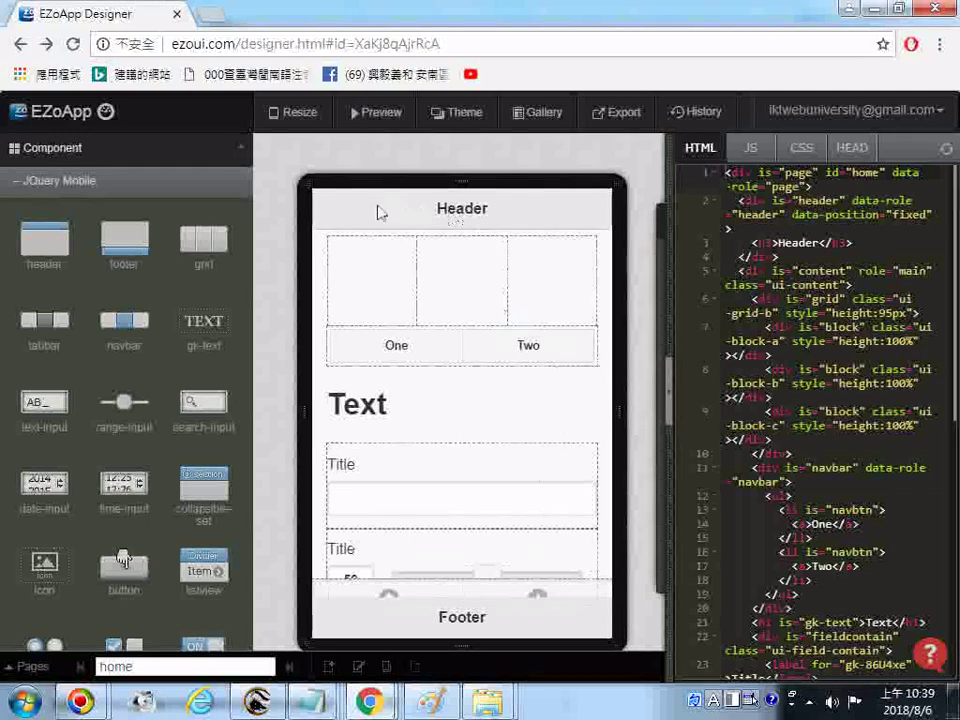
scroll(440, 300, "down", 1)
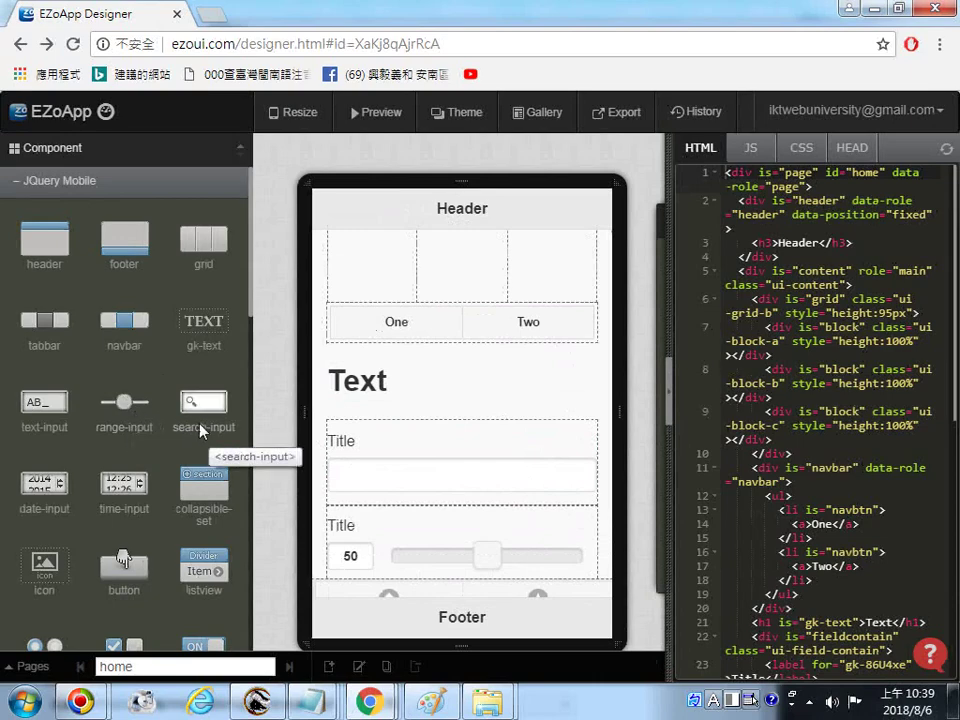
left_click_drag(200, 418, 435, 545)
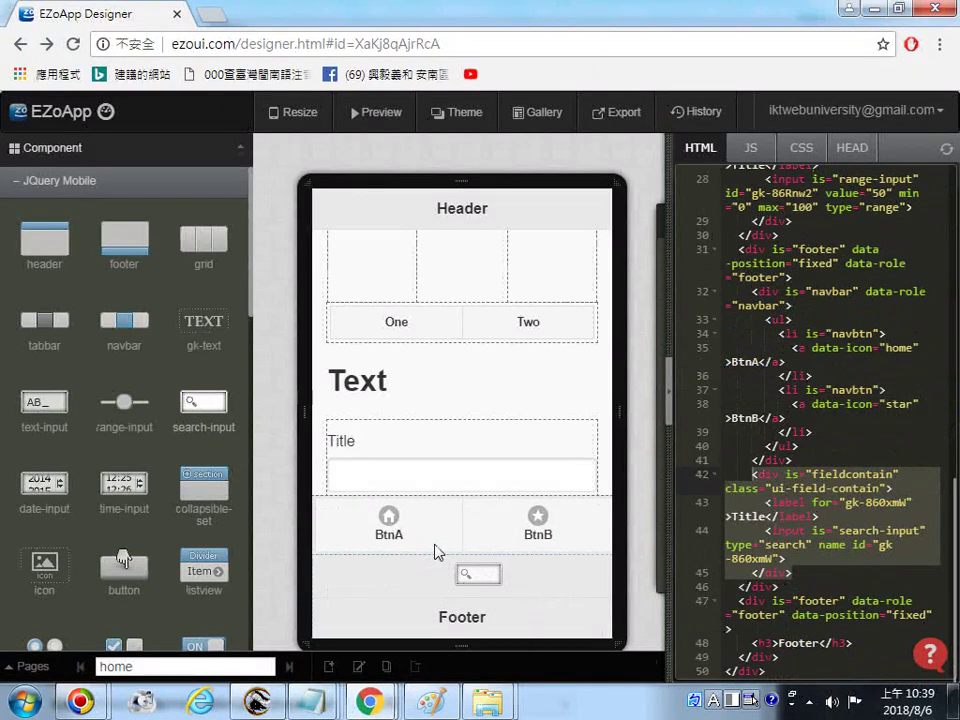
left_click_drag(435, 551, 435, 553)
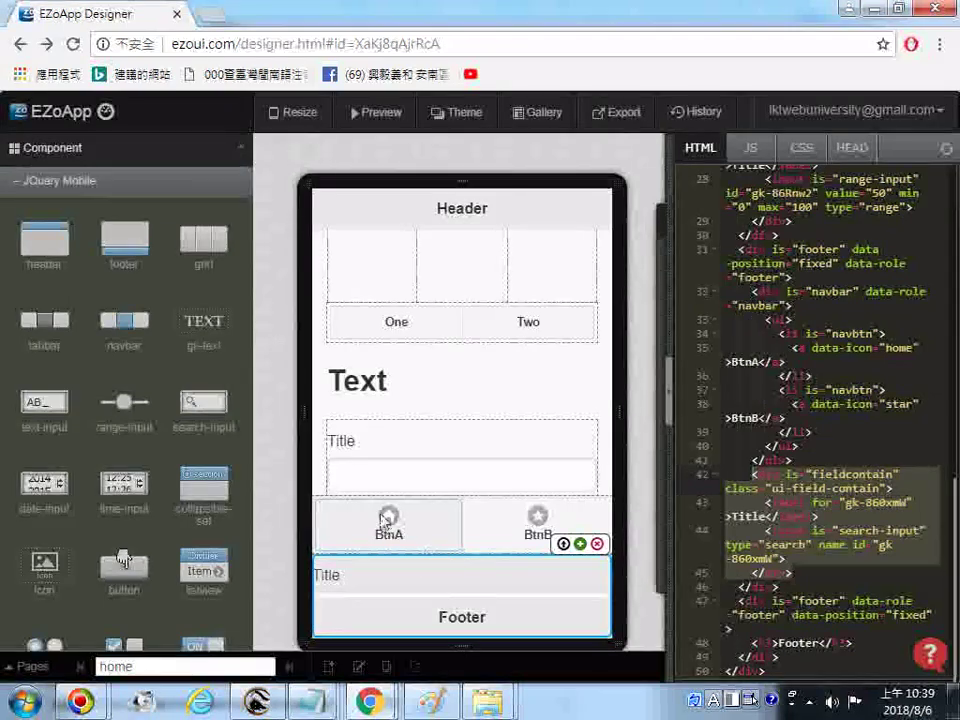
Move the search-input field out of the footer to directly beneath the Text heading, above the text-input field.
left_click_drag(438, 574, 439, 527)
scroll(450, 543, "down", 1)
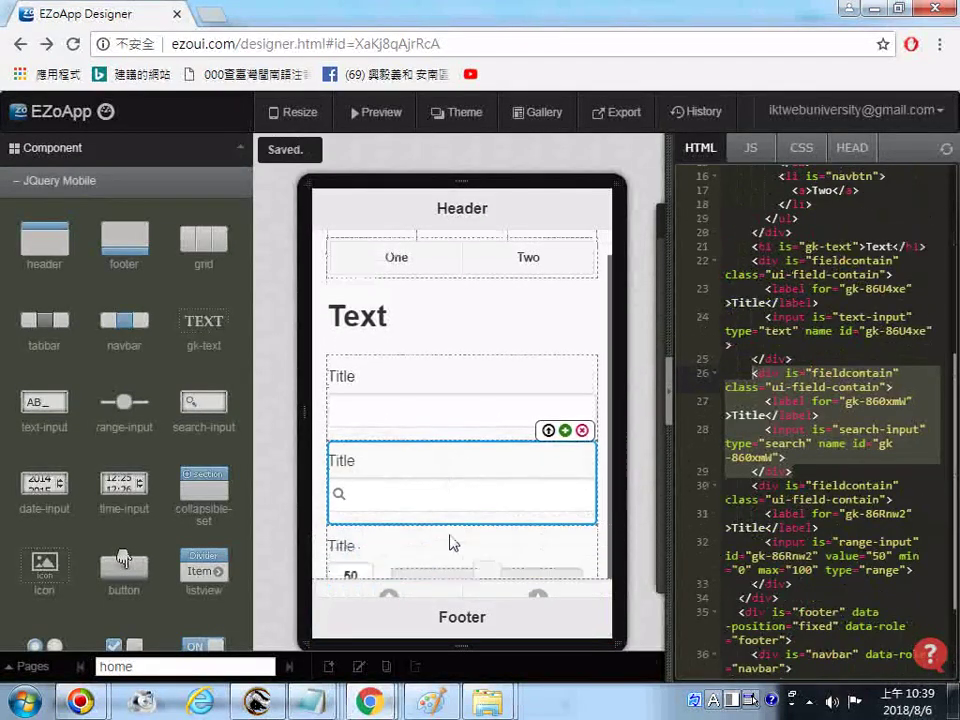
scroll(450, 543, "down", 1)
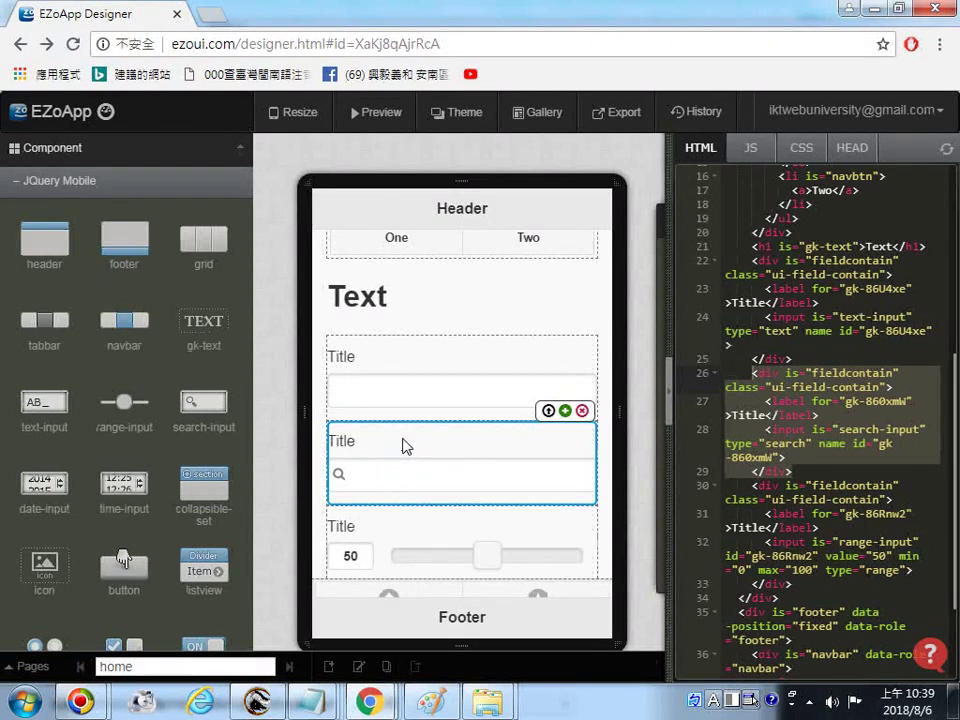
left_click_drag(402, 446, 409, 422)
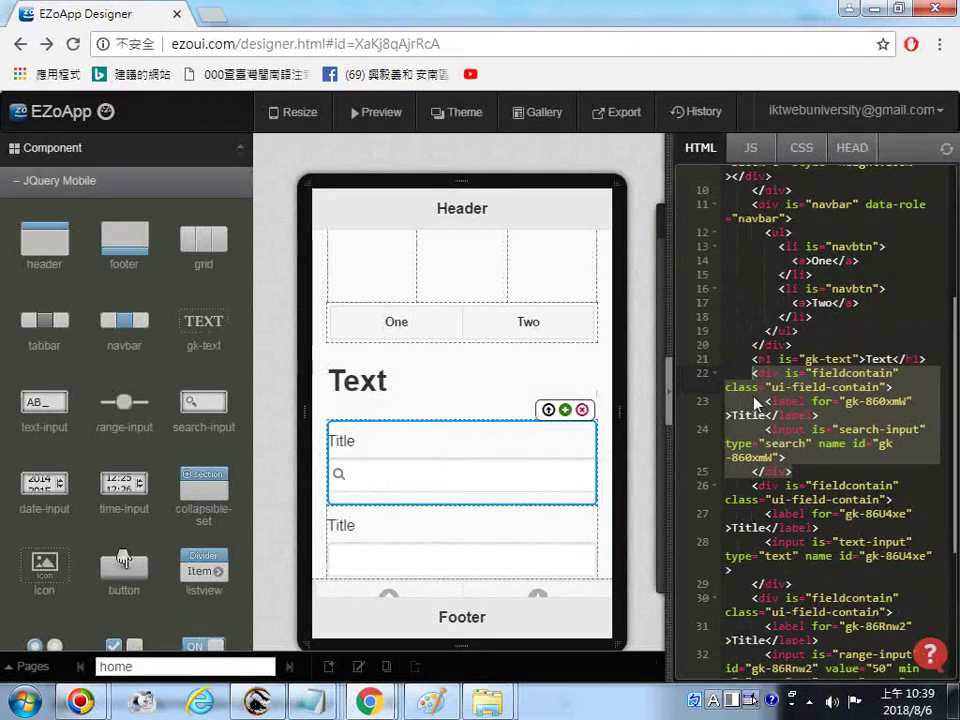
Select all of the page's HTML code, including the search-input block, and copy it.
right_click(778, 378)
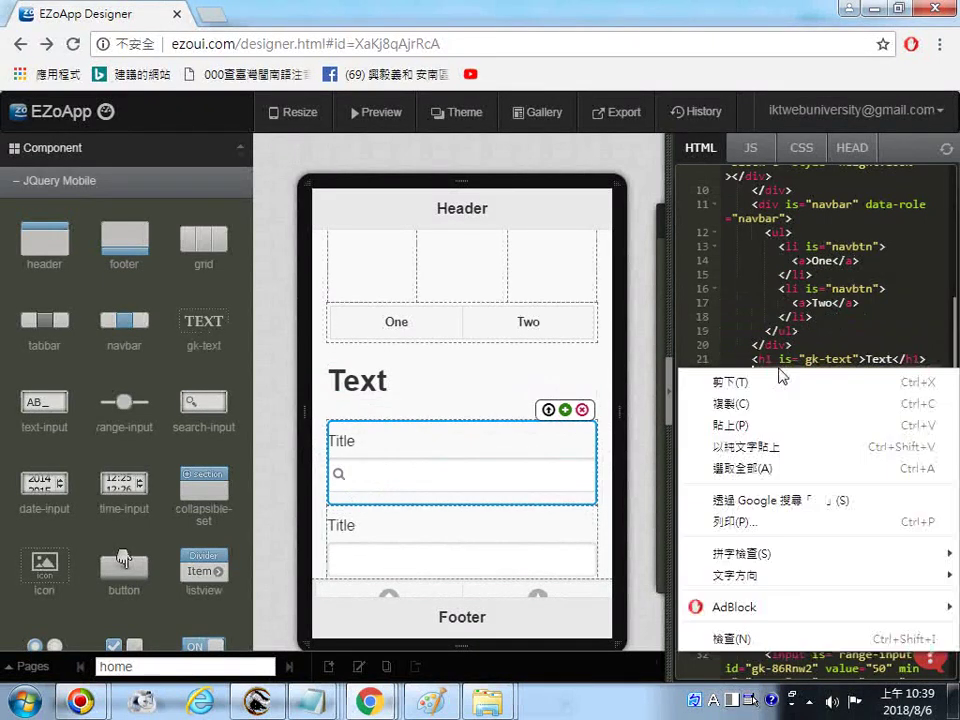
left_click(750, 466)
right_click(674, 326)
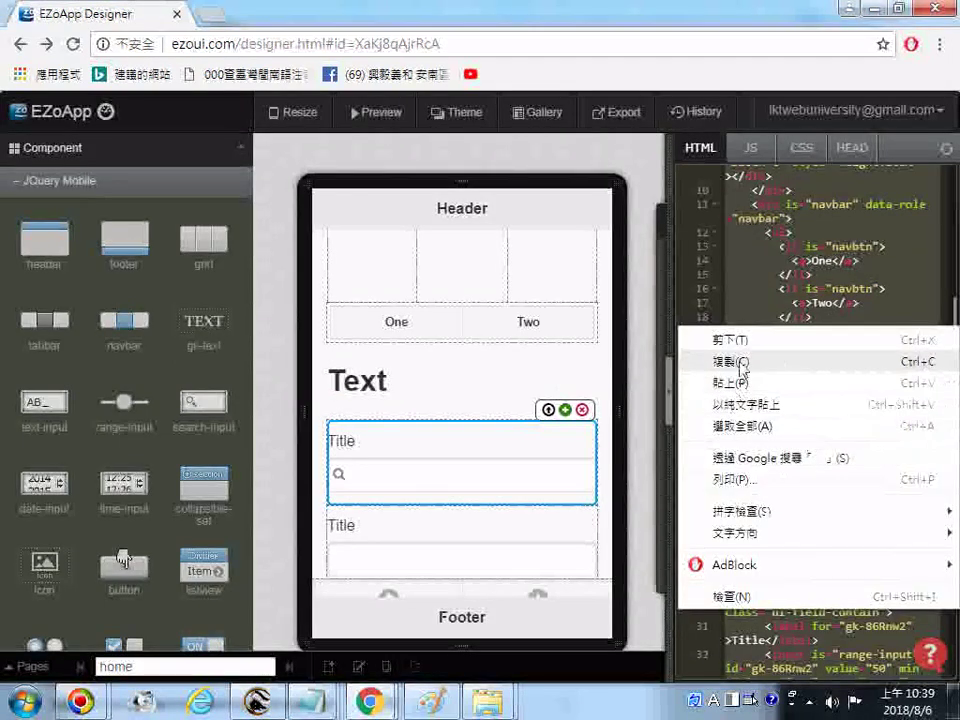
left_click(730, 360)
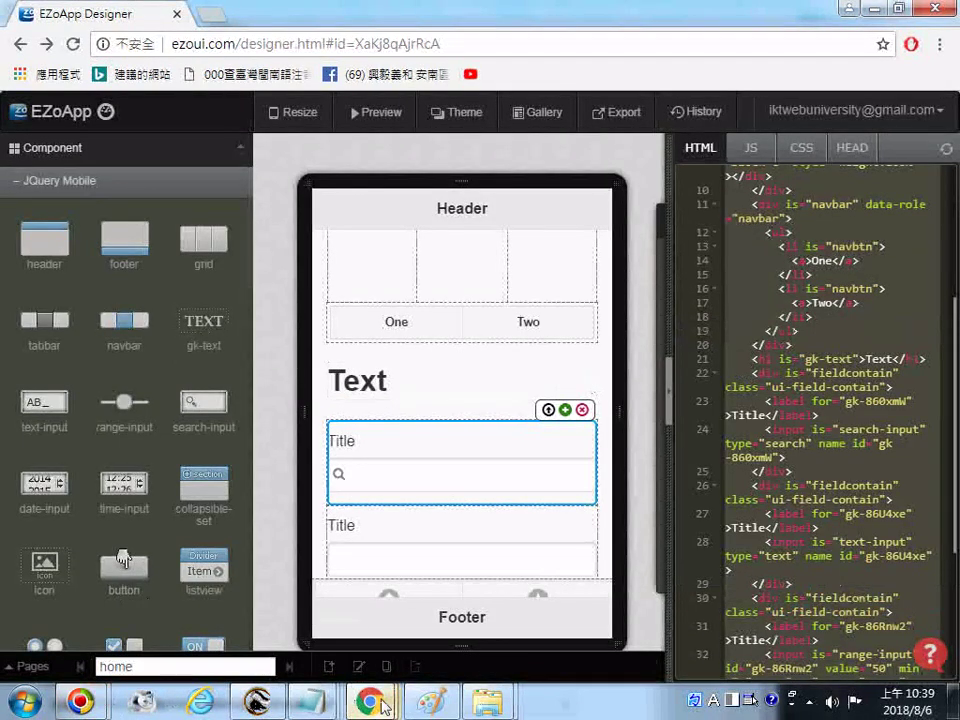
Switch to the untitled Notepad document, start a new entry "9." at its end and paste the copied HTML.
left_click(313, 702)
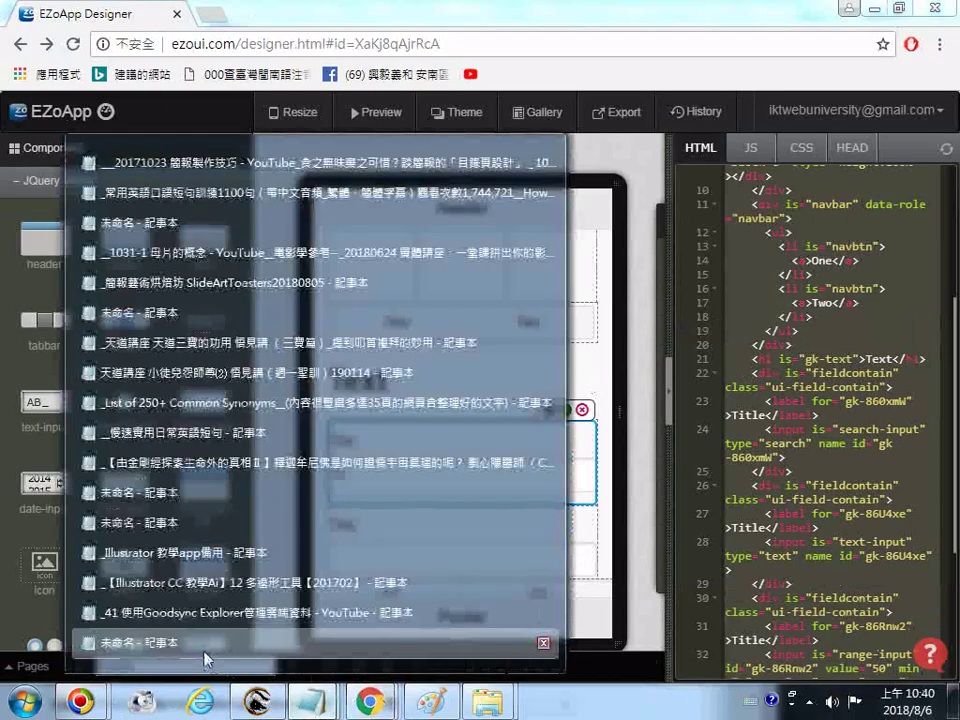
left_click(180, 643)
key("Return")
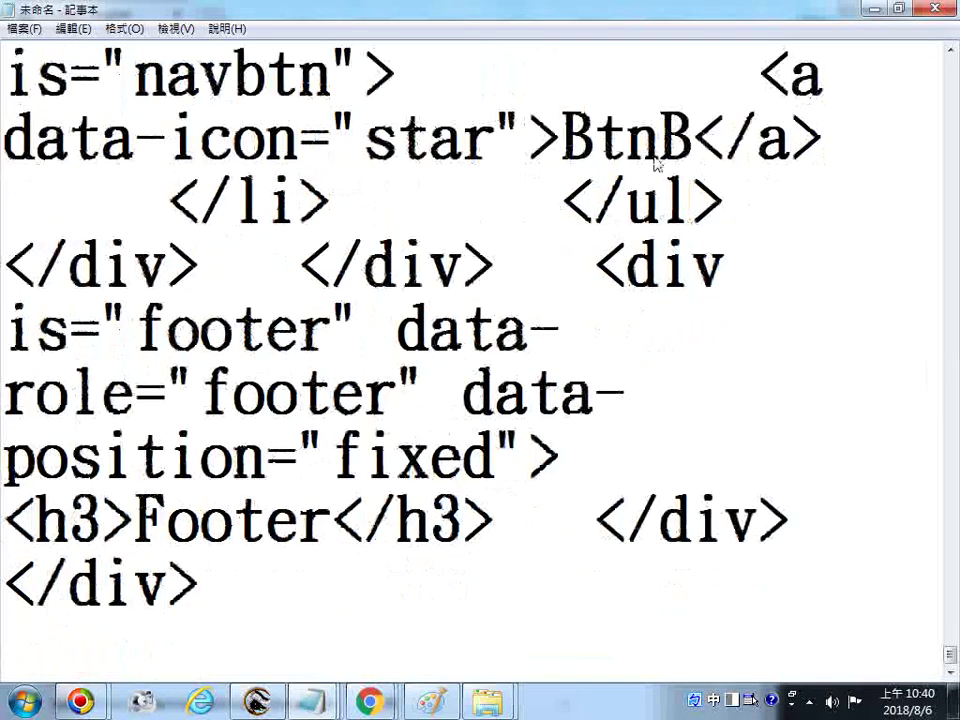
type("9.")
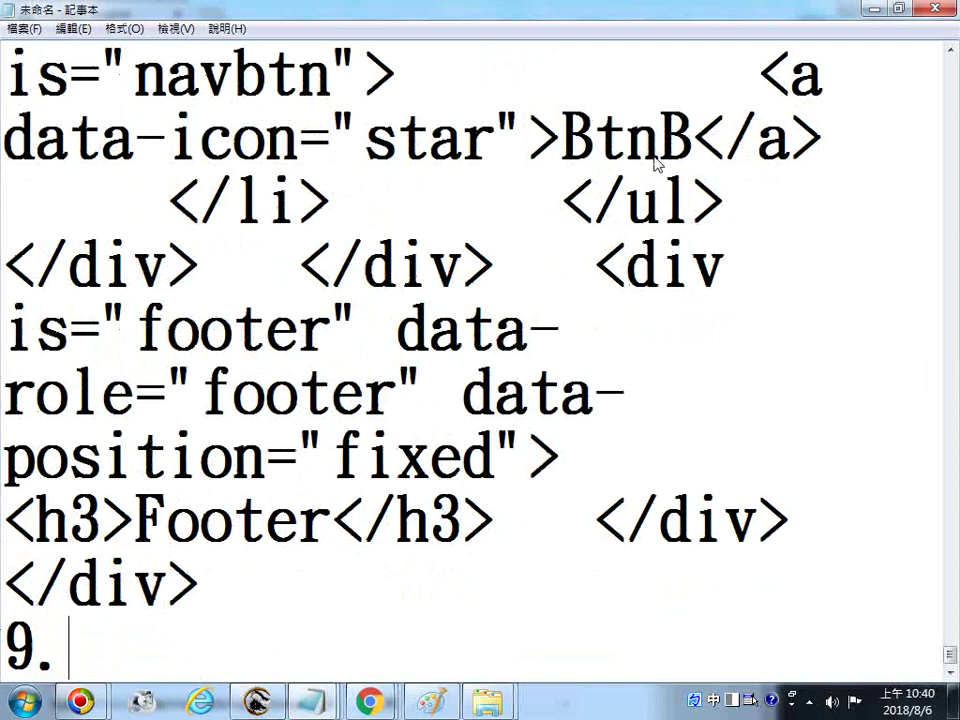
Find the search-input block in entry 9 and highlight the "Text" heading, the "Title" label and the "search-input" name in turn.
scroll(655, 163, "up", 1)
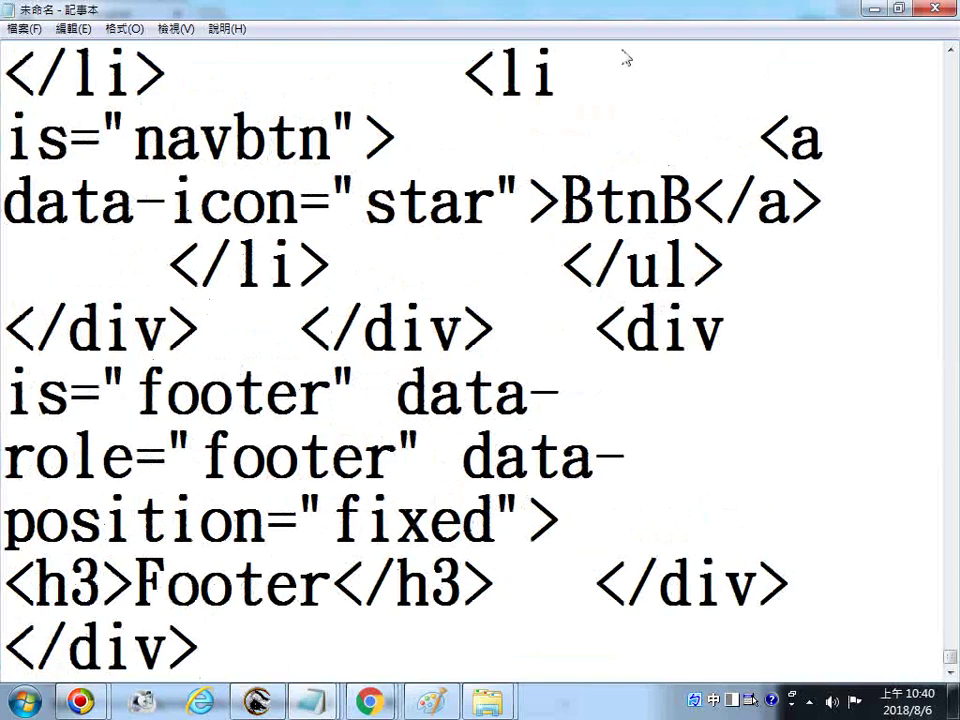
scroll(626, 55, "up", 2)
scroll(626, 55, "up", 2)
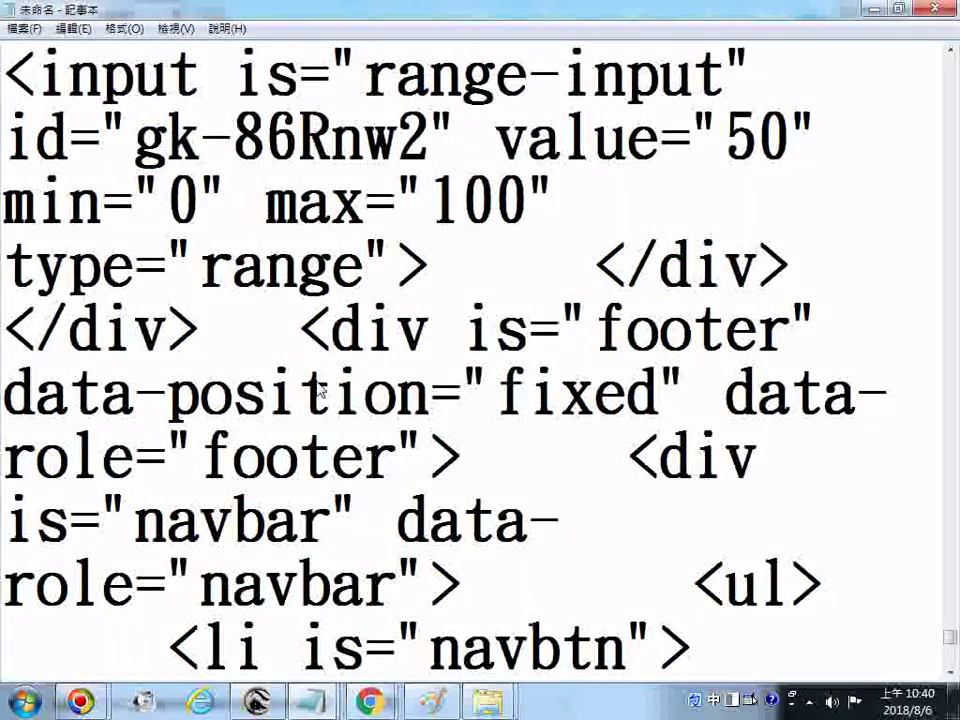
scroll(276, 280, "up", 1)
scroll(276, 280, "up", 2)
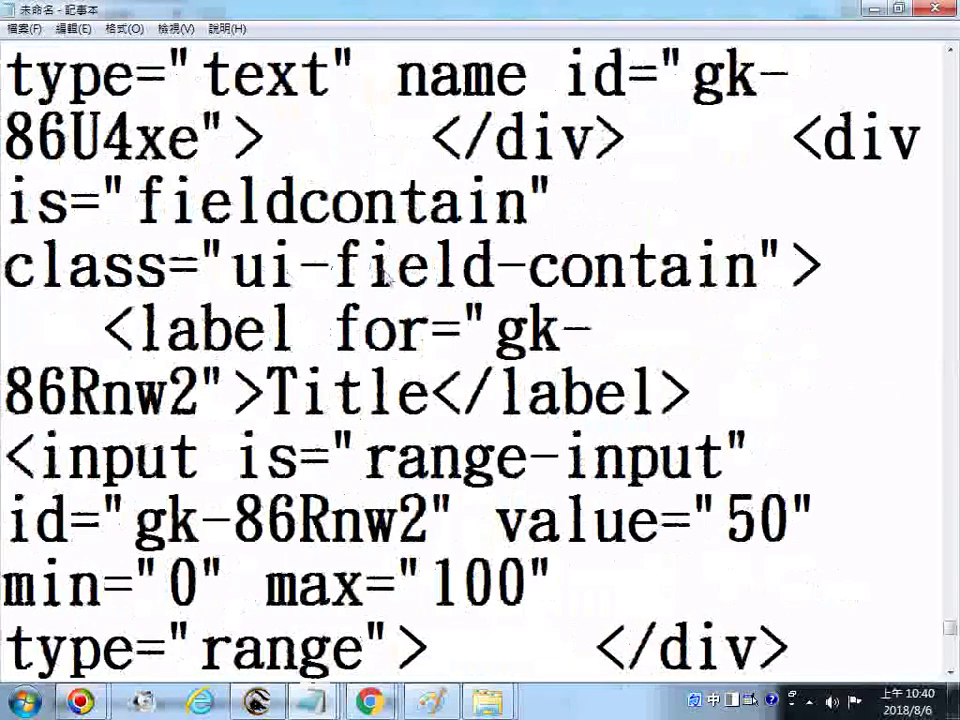
scroll(398, 163, "up", 1)
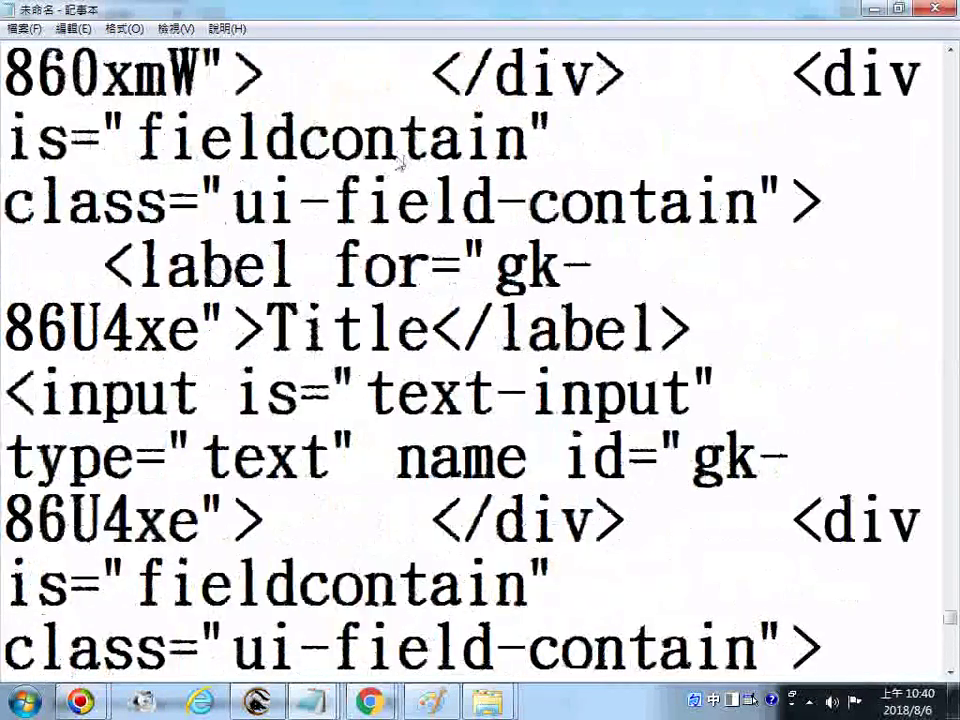
scroll(400, 160, "up", 2)
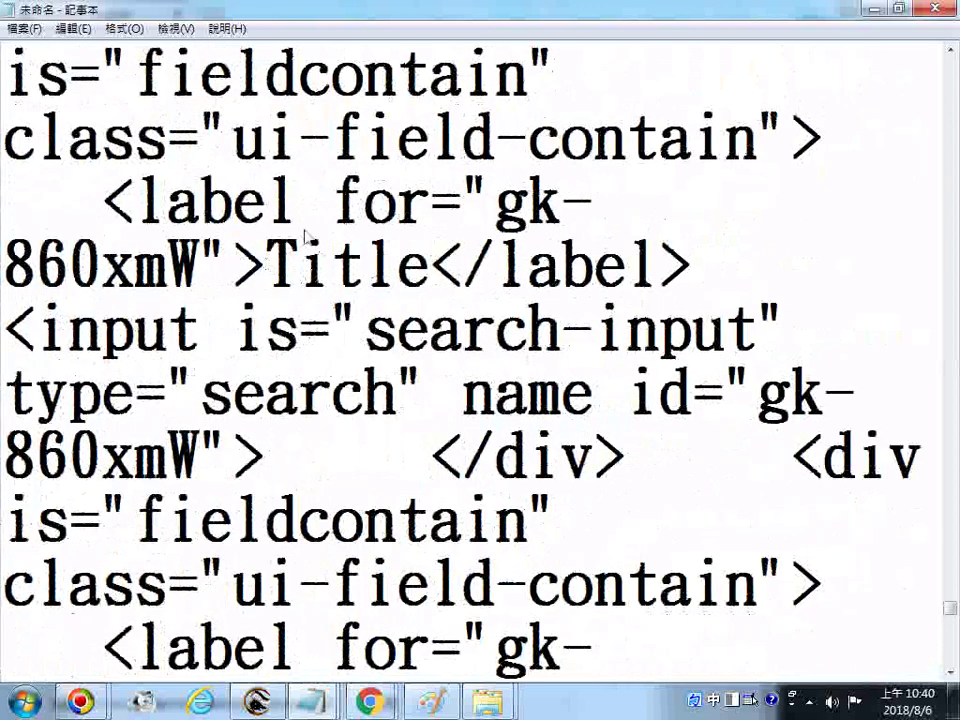
scroll(305, 235, "up", 1)
left_click_drag(203, 199, 332, 203)
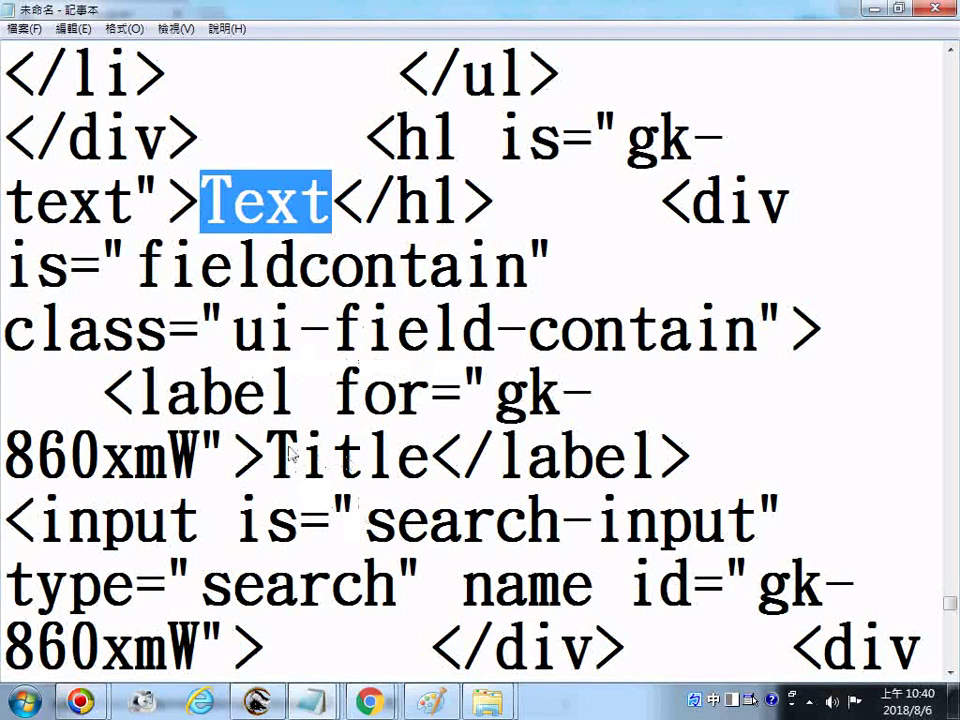
left_click_drag(366, 520, 757, 540)
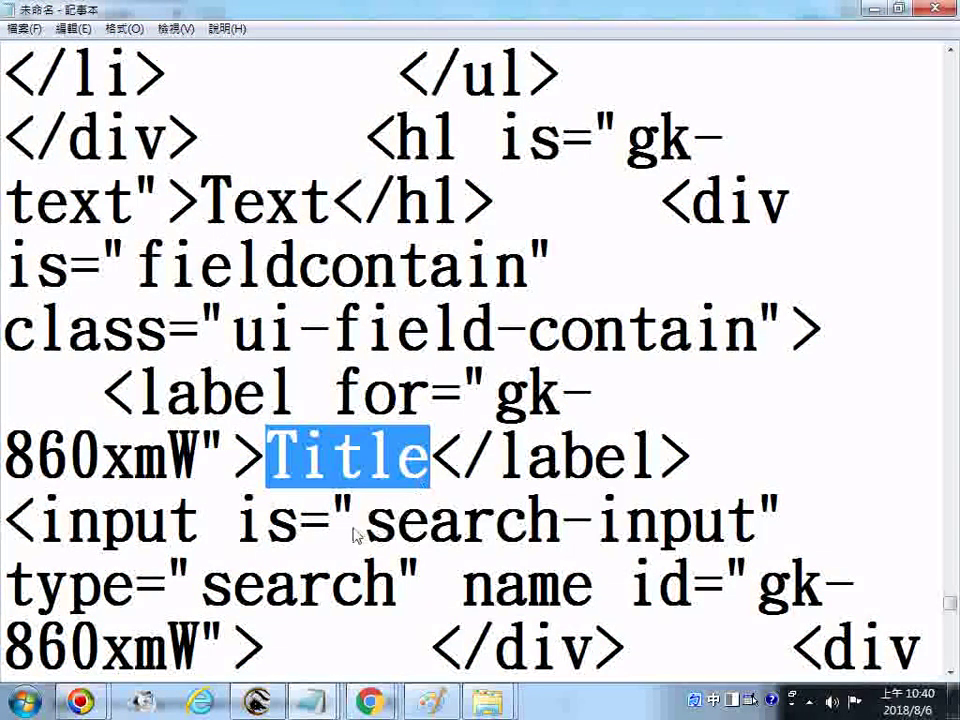
left_click_drag(362, 520, 763, 503)
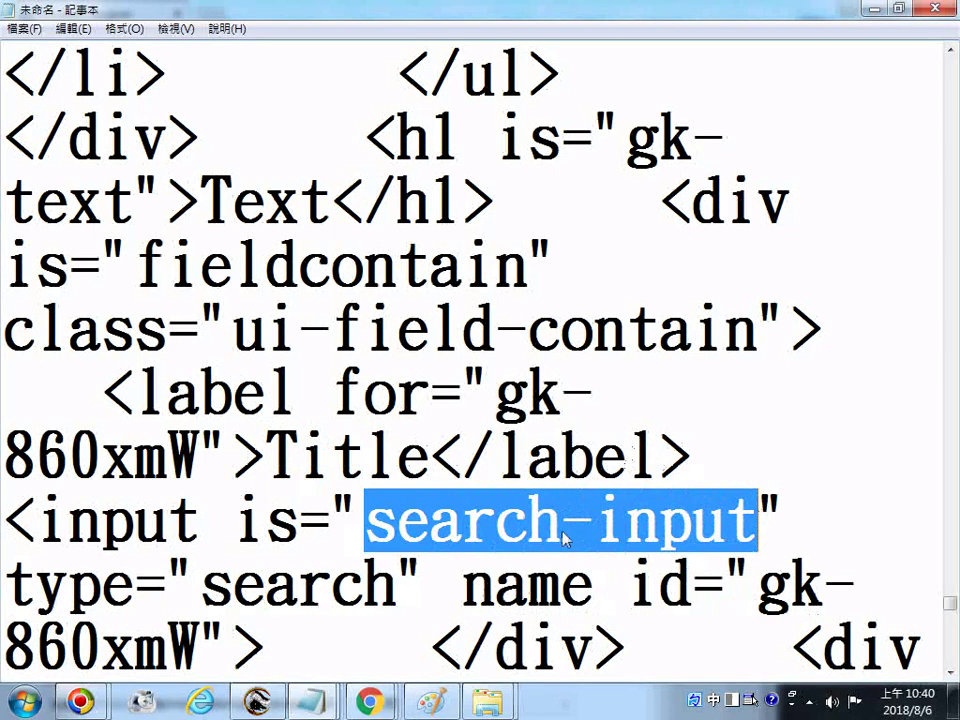
Switch back to EZoApp Designer and select the search box on the page to locate its input code.
mouse_move(369, 701)
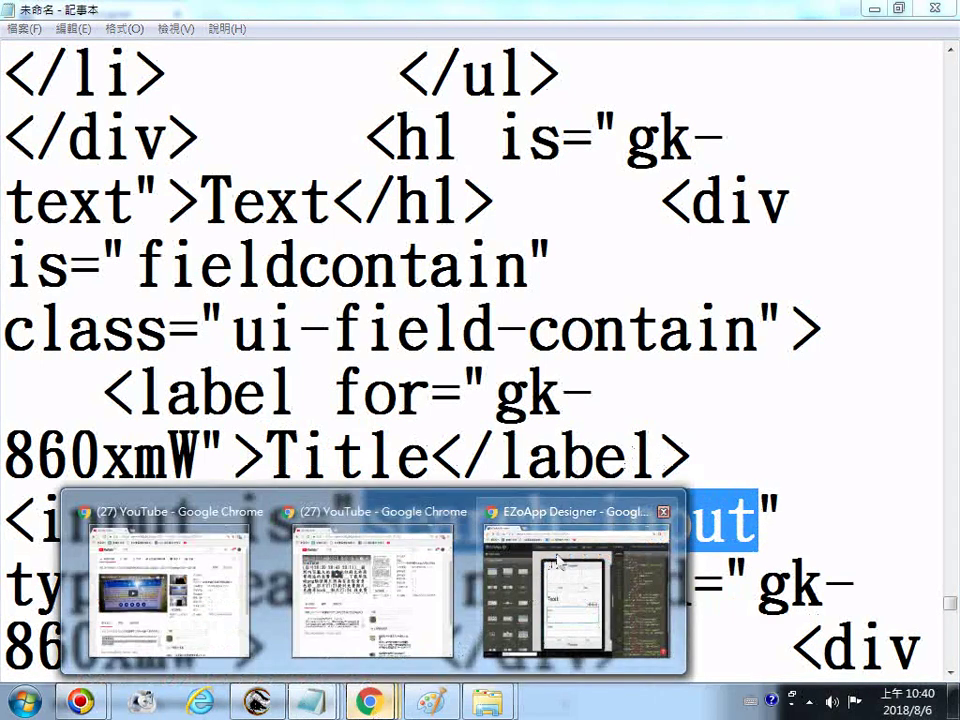
left_click(566, 526)
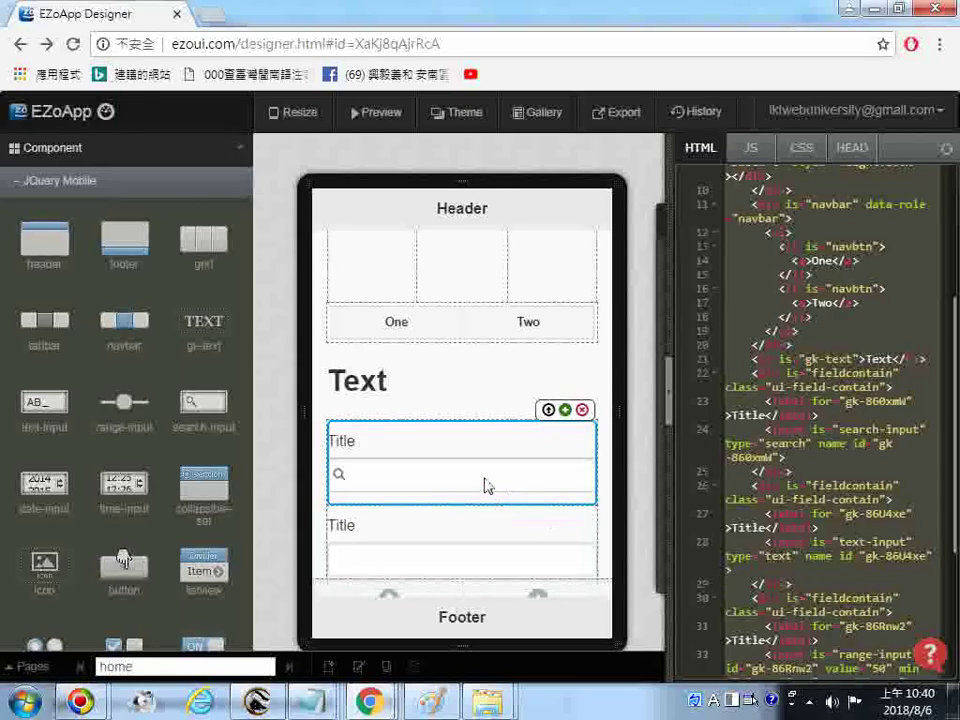
left_click(361, 483)
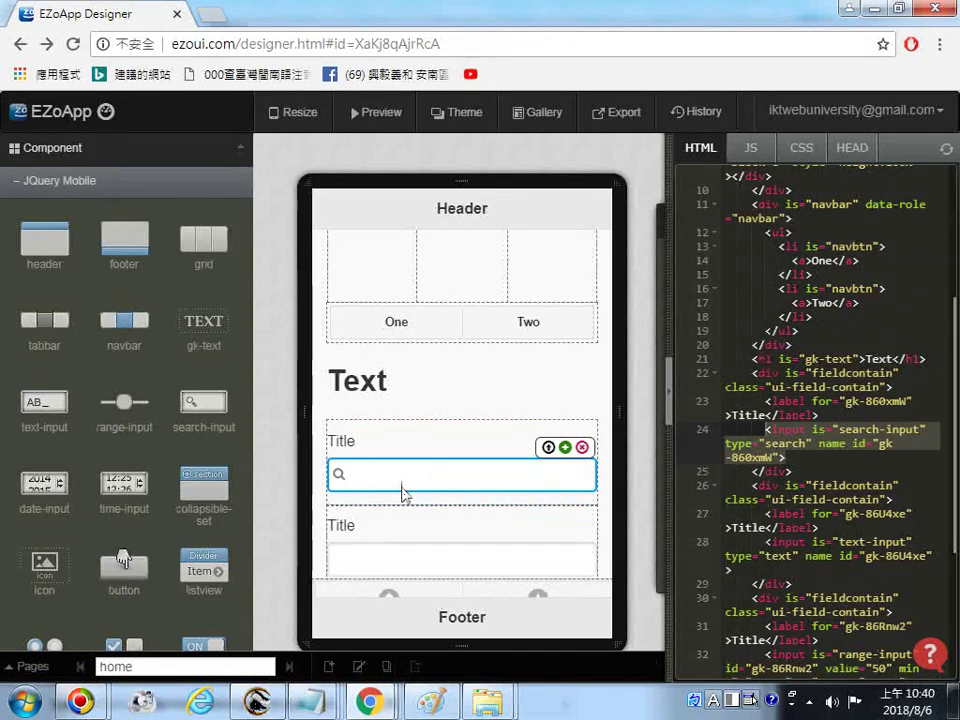
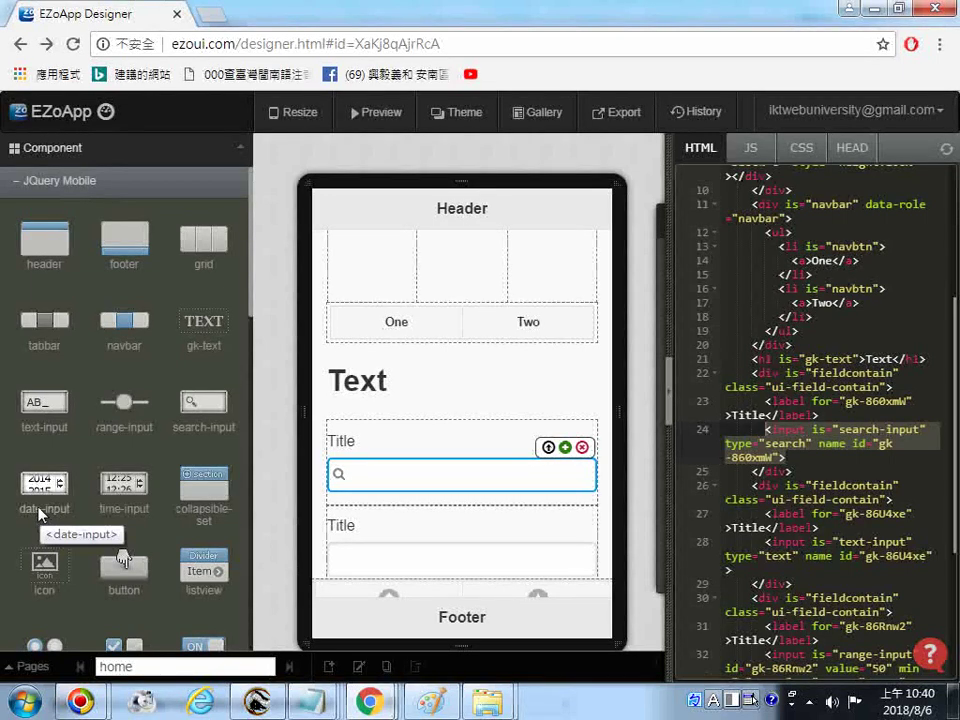
Add a date-input component to the page below the range-input slider.
left_click_drag(42, 513, 408, 433)
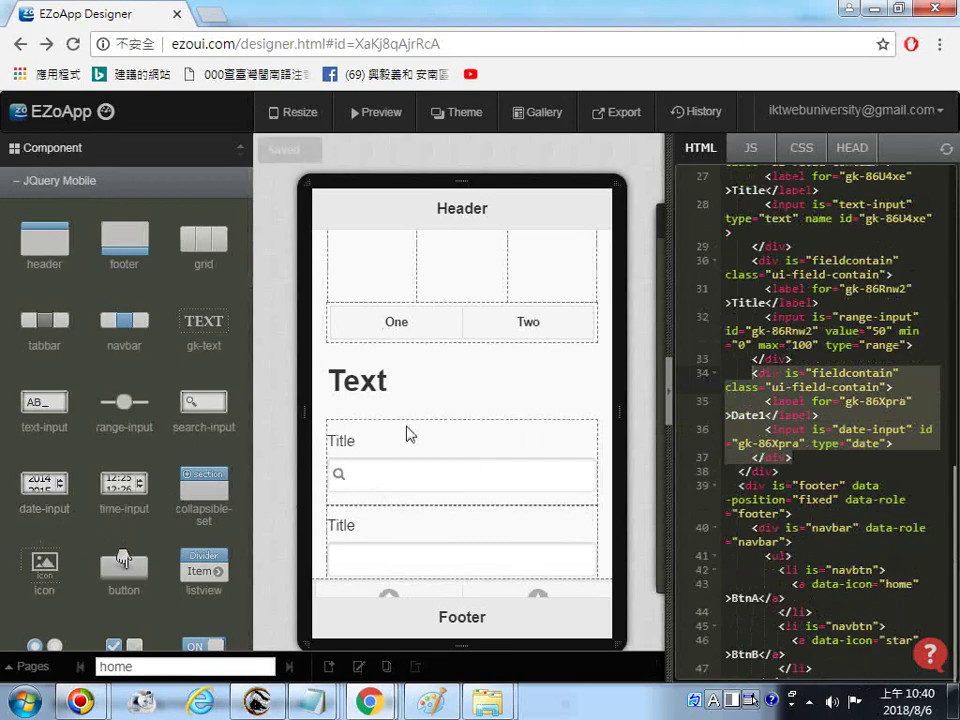
scroll(410, 436, "down", 3)
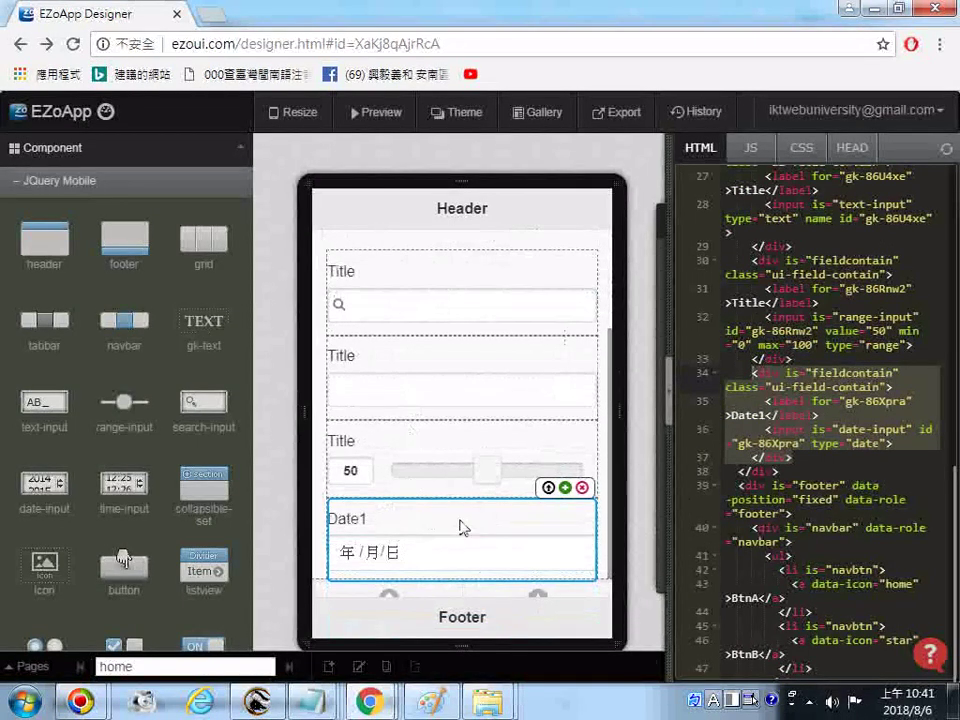
Select all of the page's HTML code, now with the date-input block, and copy it.
right_click(791, 418)
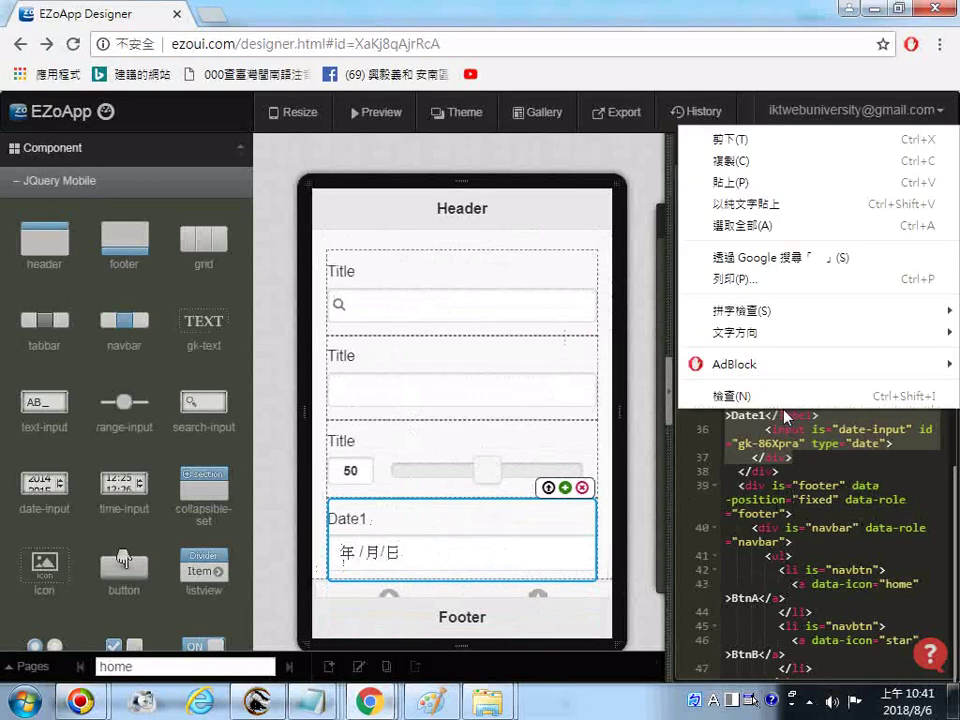
key("Escape")
right_click(690, 245)
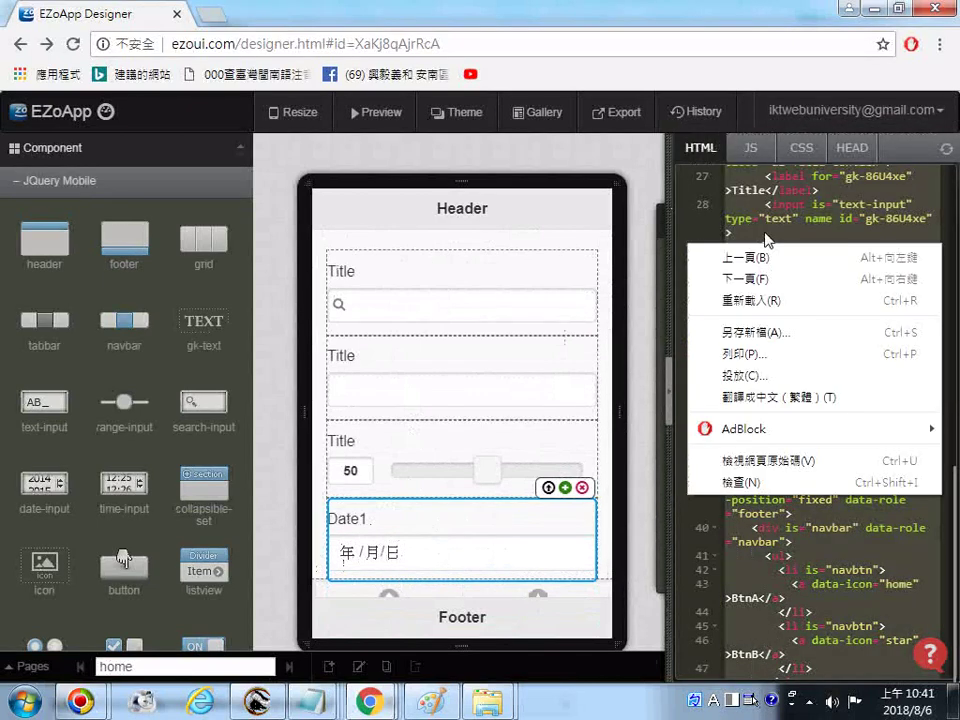
right_click(781, 209)
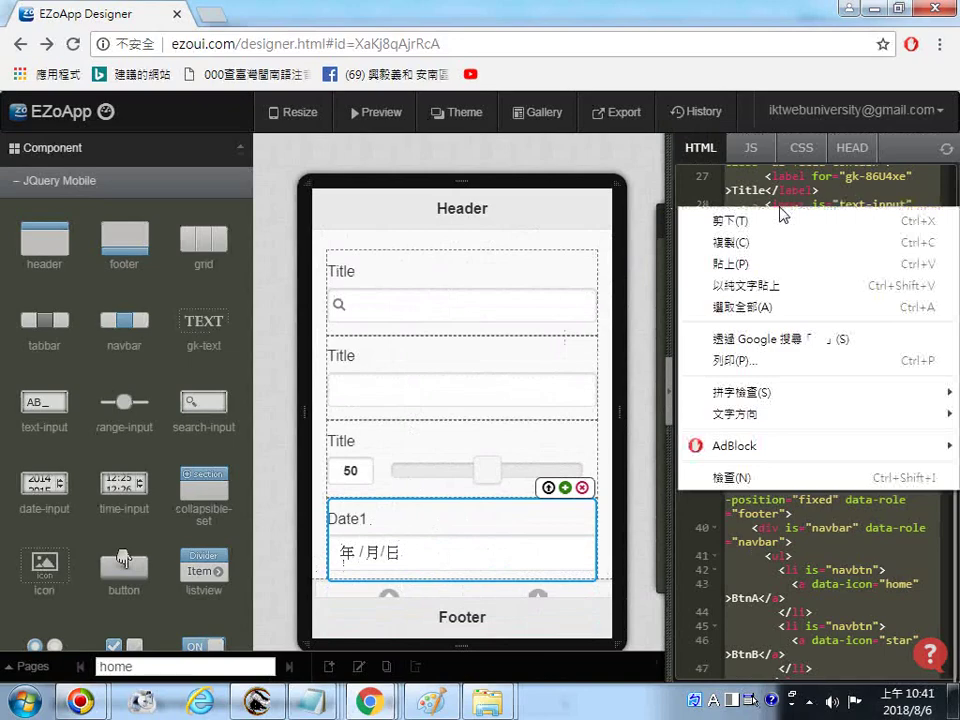
left_click(752, 306)
right_click(768, 271)
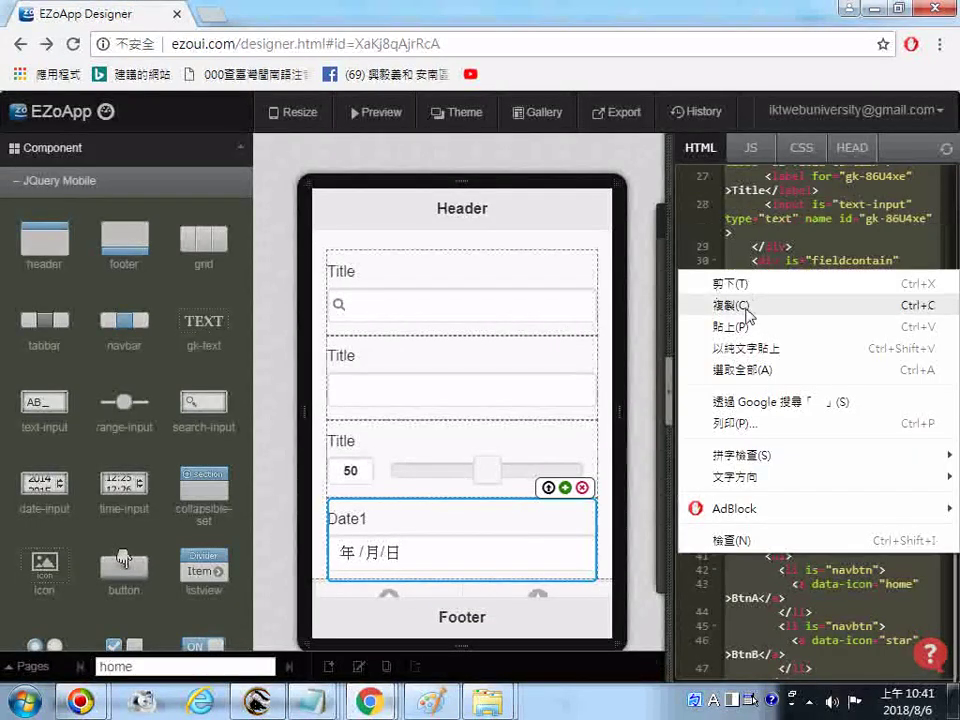
left_click(748, 307)
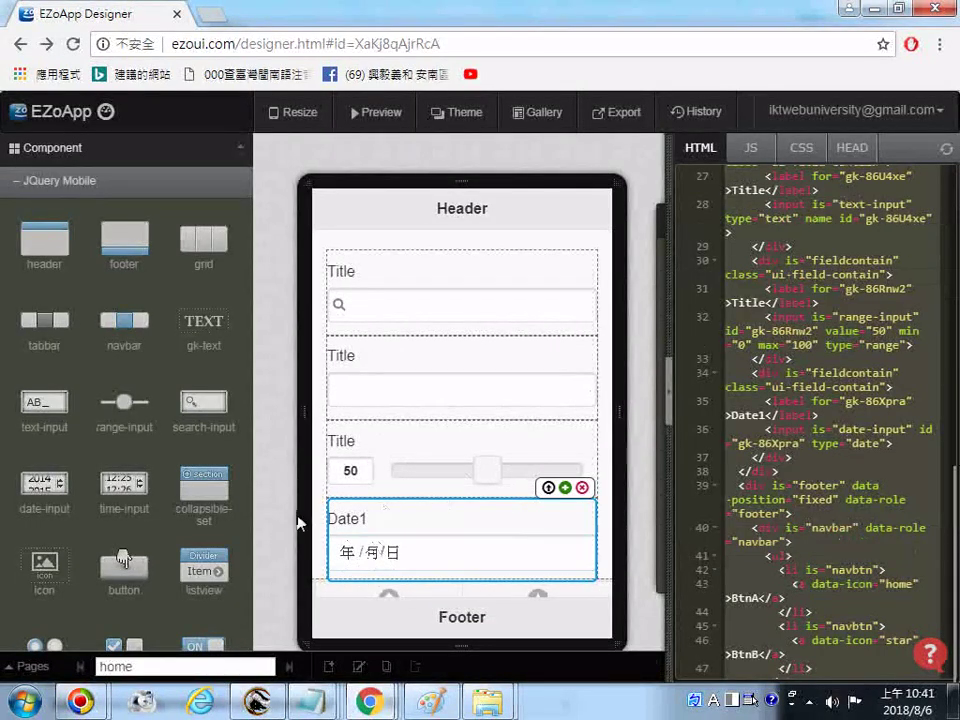
Switch to the untitled Notepad document and paste the copied page HTML as entry "10." on a new line after entry 9.
left_click(312, 703)
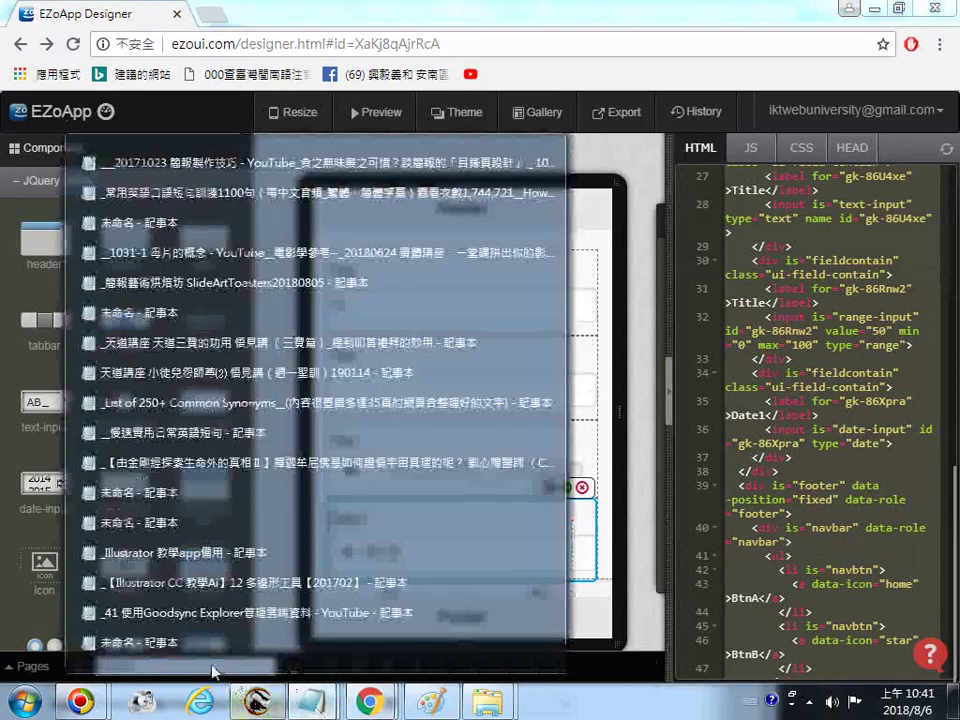
left_click(180, 655)
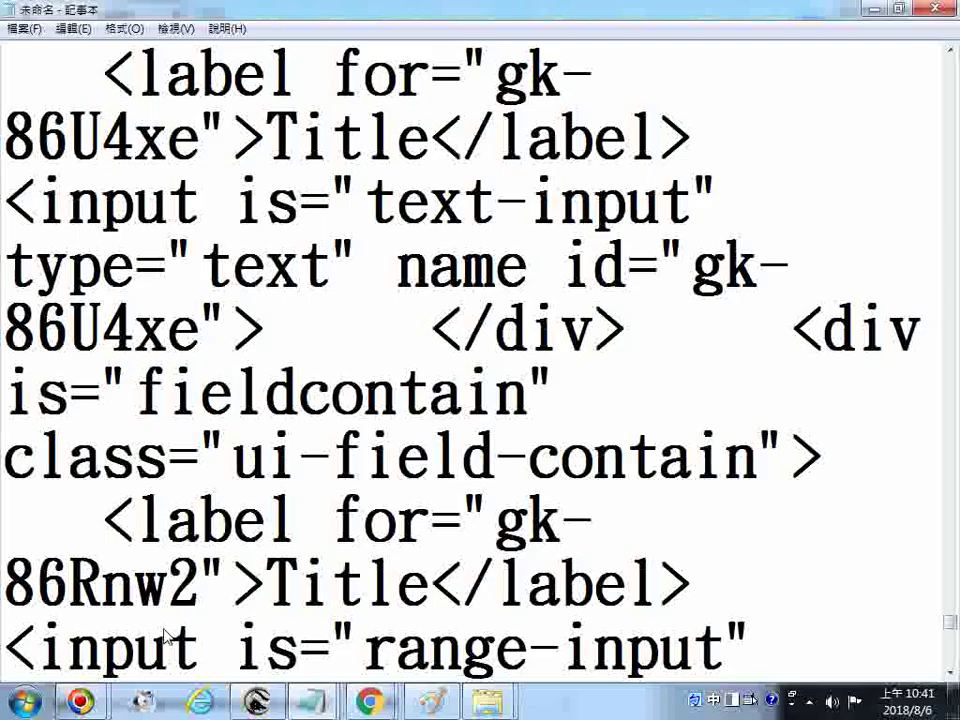
scroll(173, 603, "down", 10)
scroll(173, 603, "down", 4)
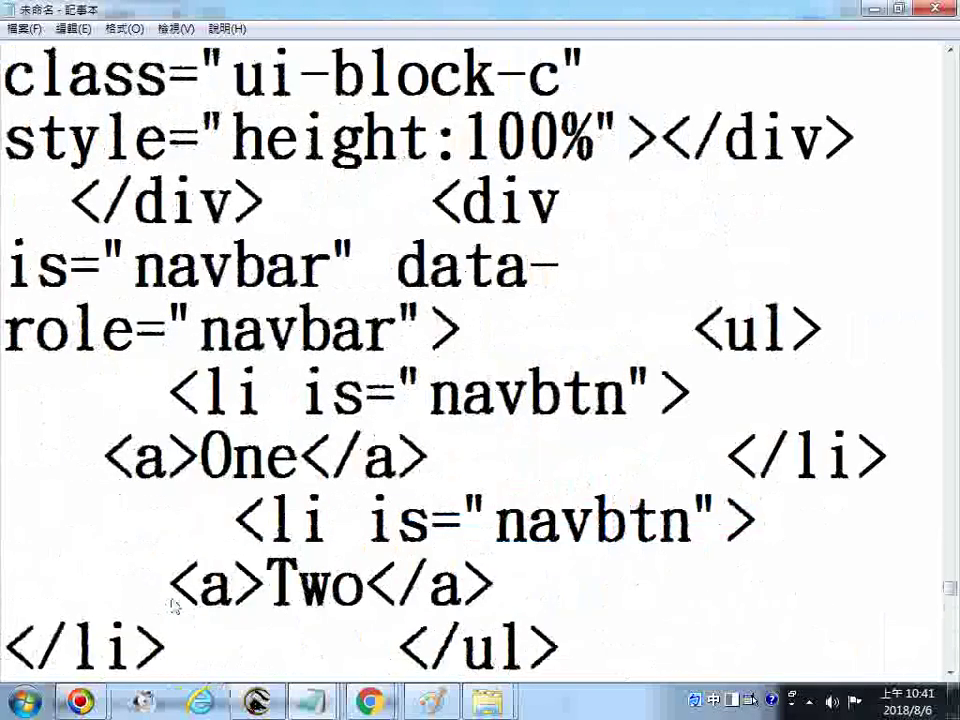
scroll(173, 603, "down", 5)
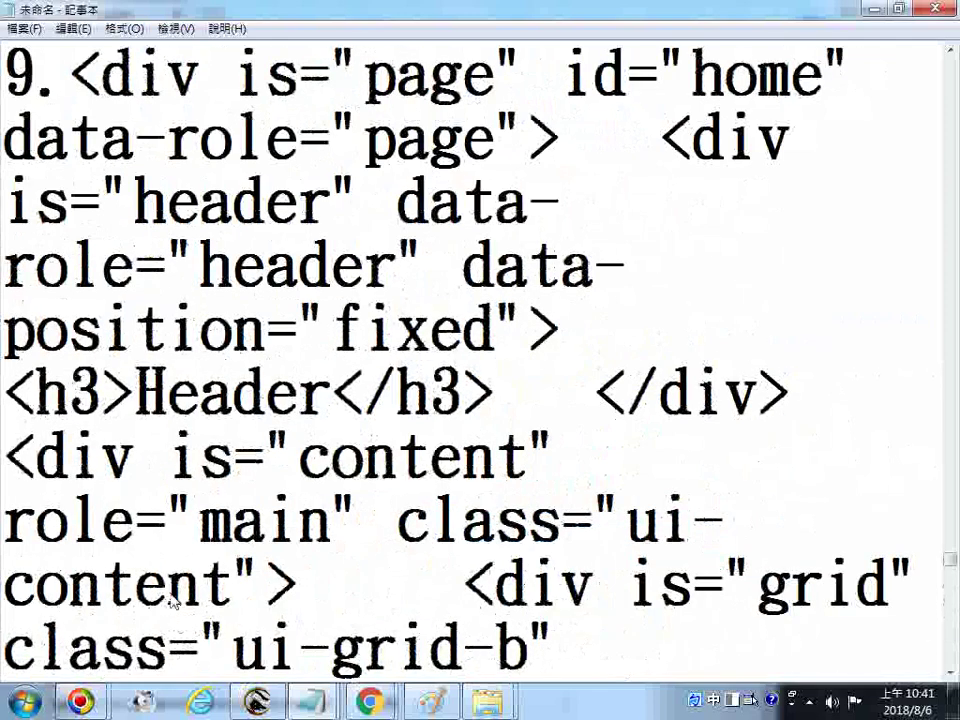
scroll(176, 606, "down", 10)
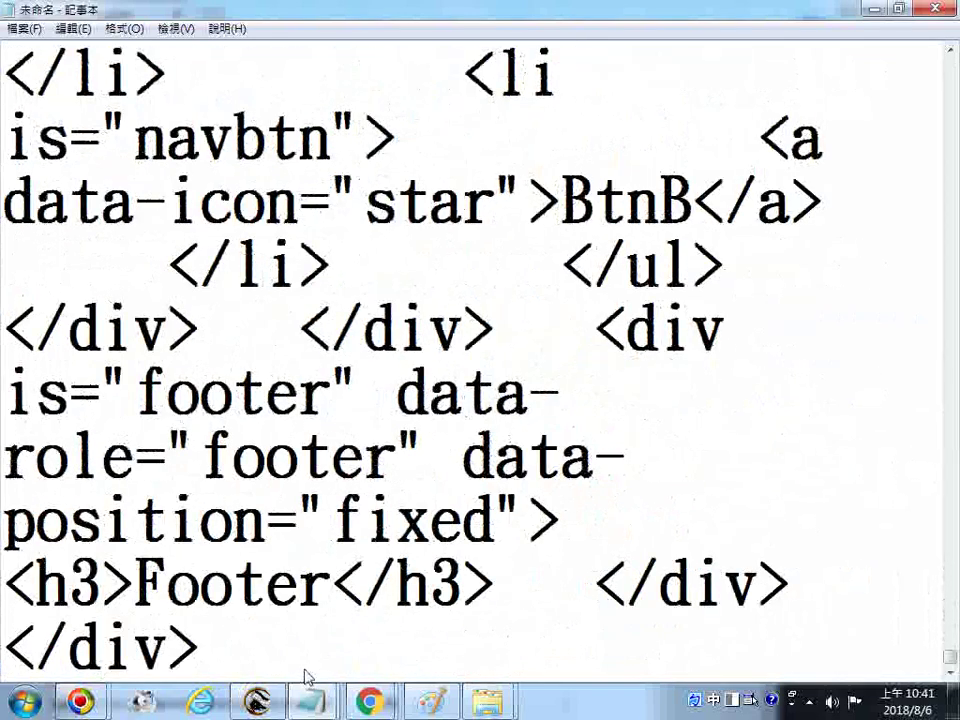
key("Return")
type("10")
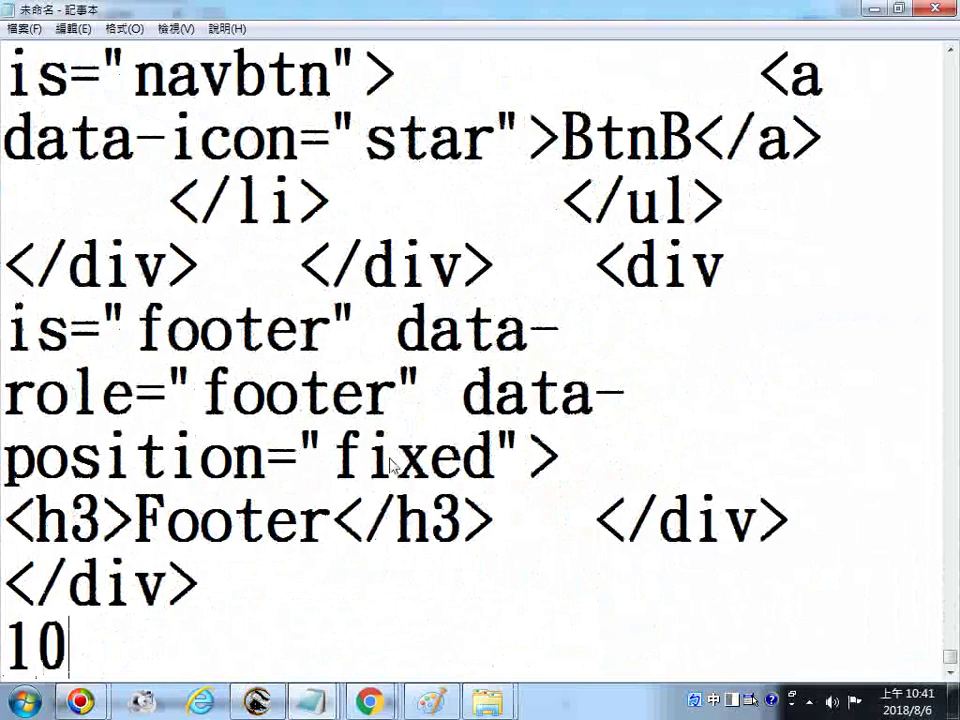
type(".")
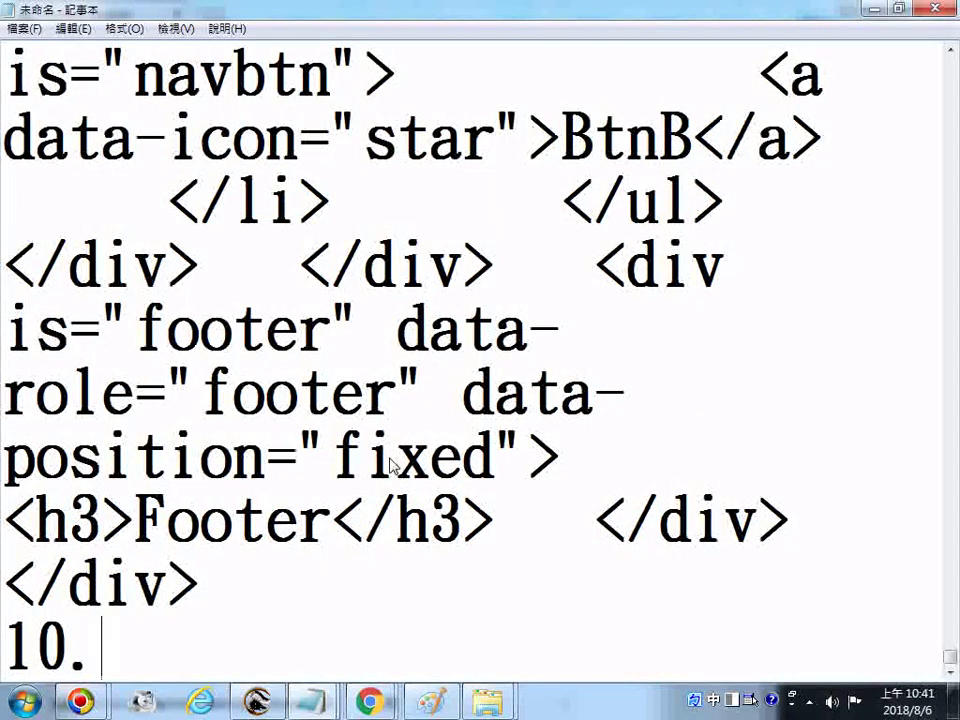
key("ctrl+z")
Look back from entry 10's date-input block through entry 9's grid and navbar code to its "Text" heading.
scroll(231, 368, "up", 10)
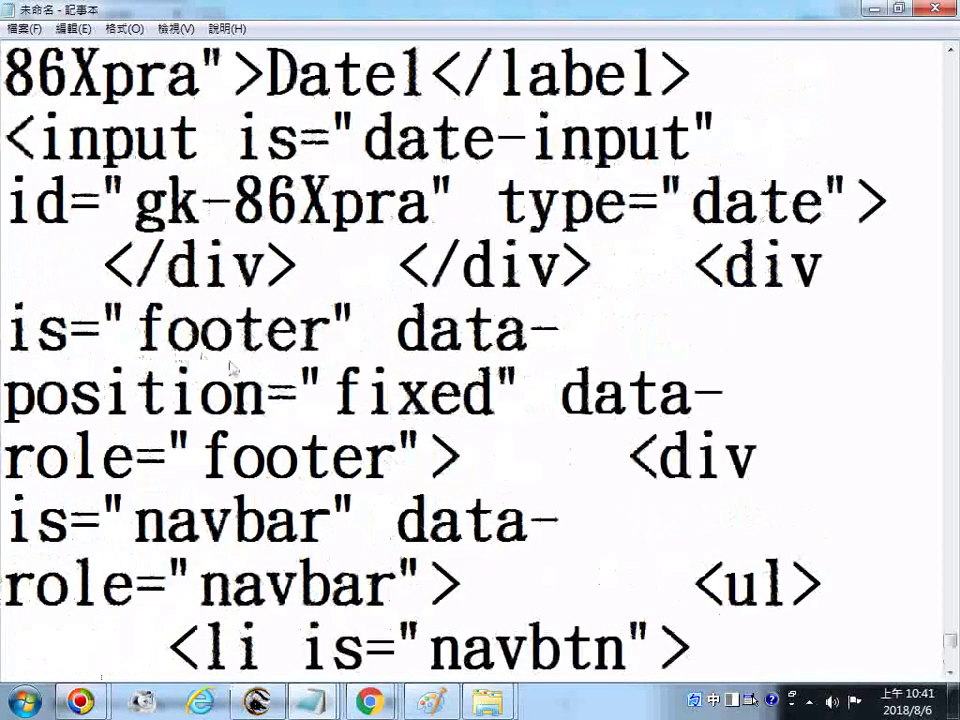
scroll(240, 407, "up", 5)
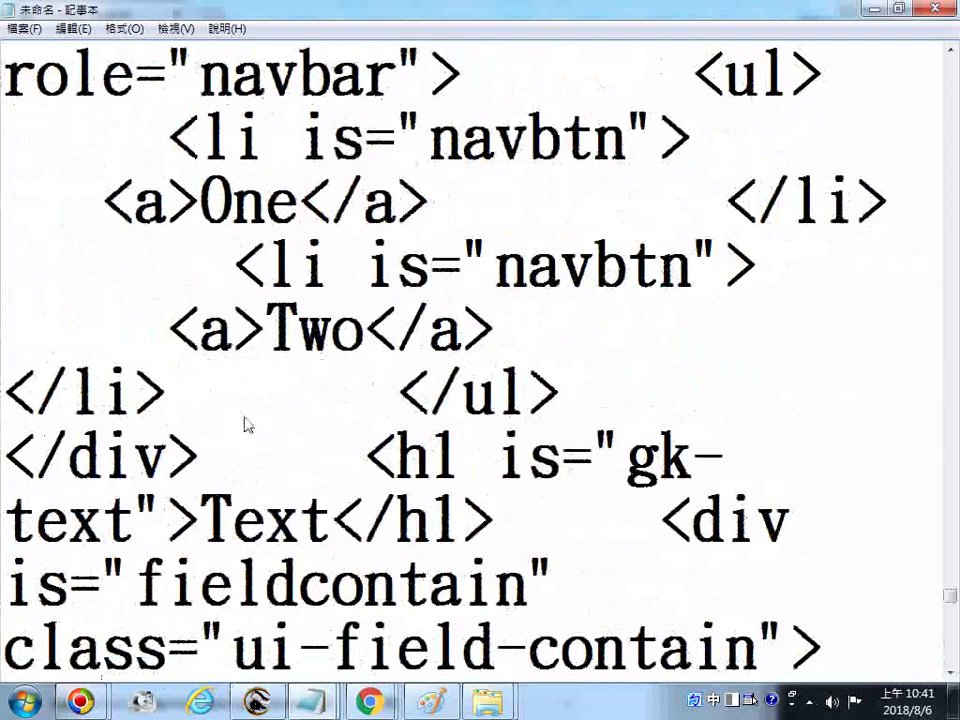
scroll(248, 425, "down", 2)
scroll(248, 425, "up", 15)
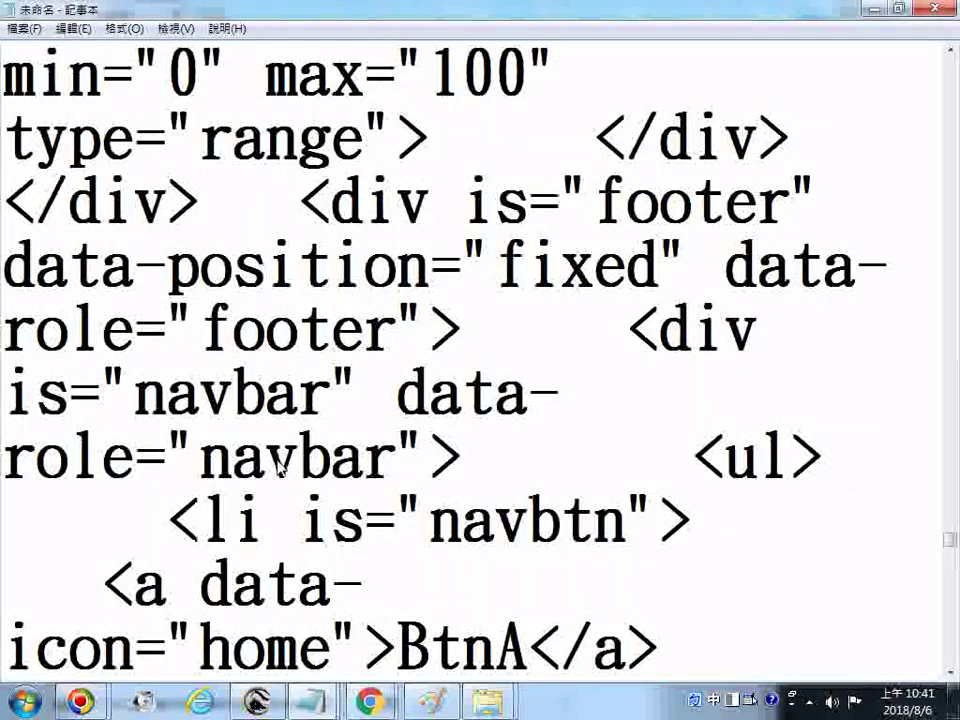
scroll(214, 454, "down", 6)
scroll(214, 428, "up", 4)
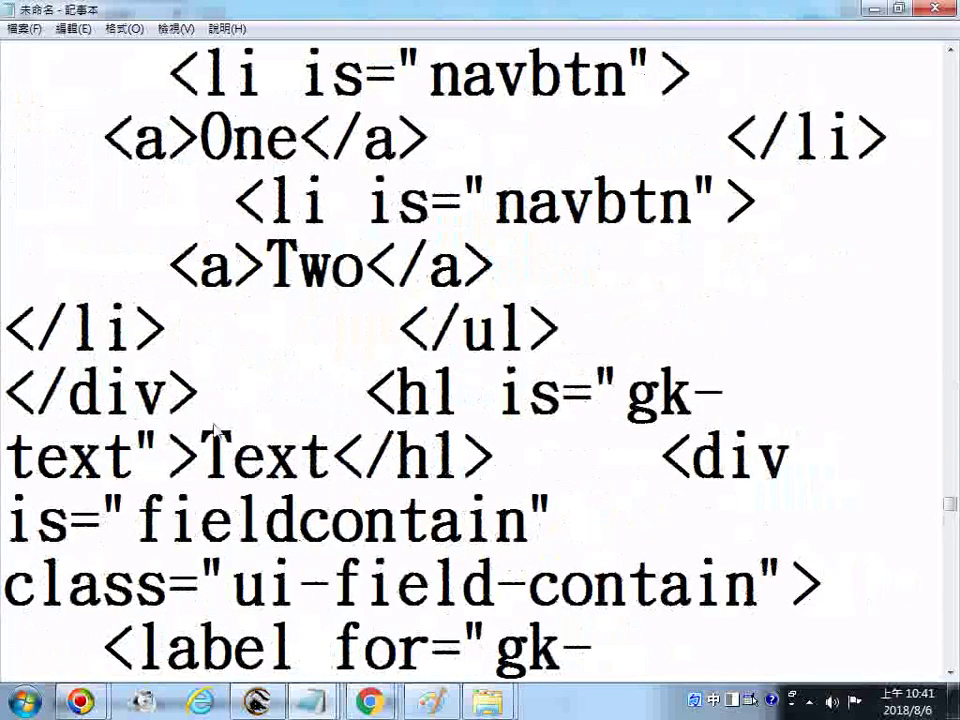
scroll(214, 428, "down", 4)
scroll(287, 415, "up", 1)
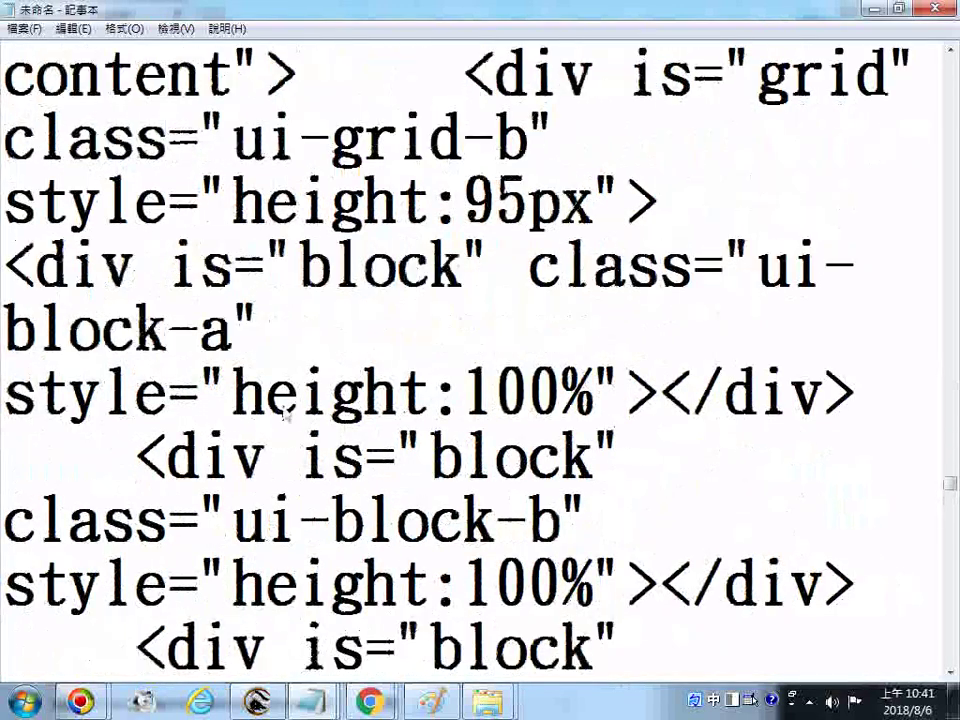
scroll(283, 420, "up", 2)
scroll(260, 367, "down", 3)
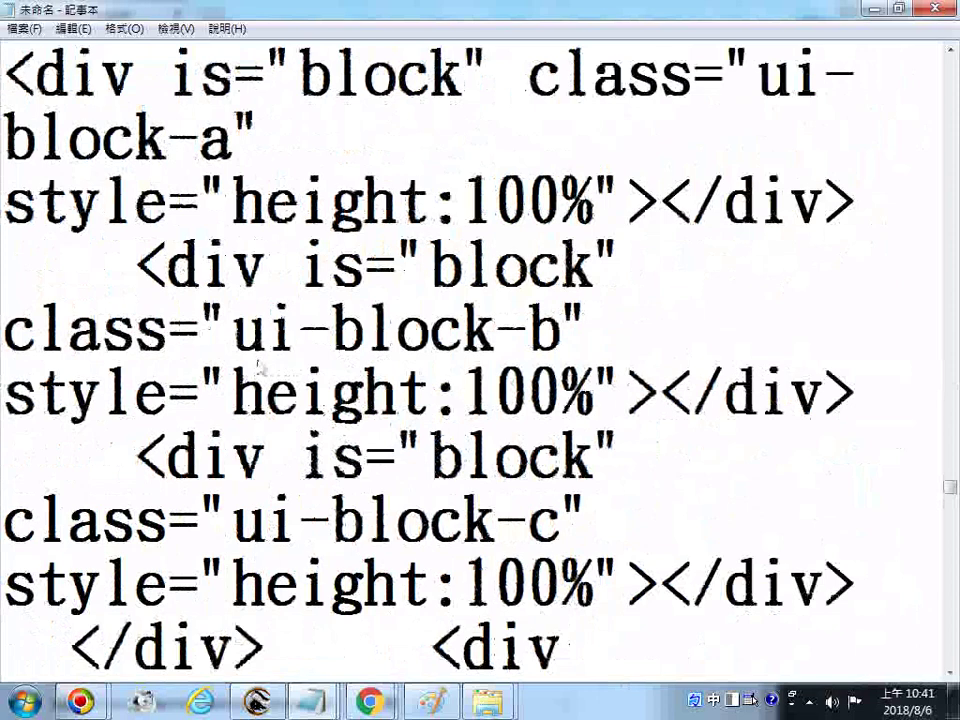
scroll(245, 400, "down", 1)
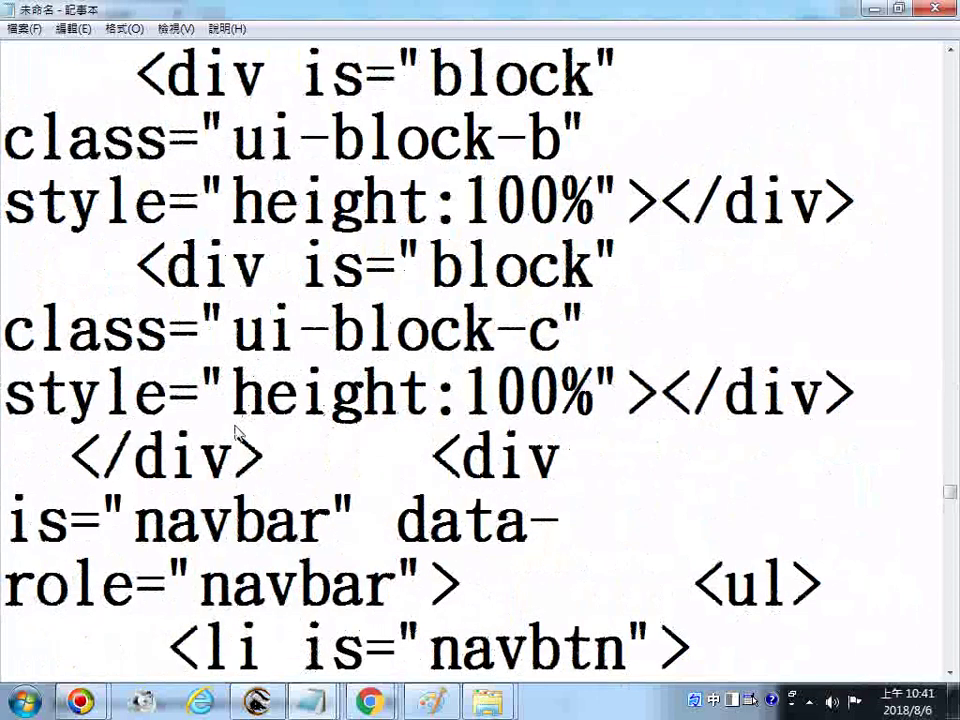
scroll(319, 435, "down", 1)
scroll(436, 432, "down", 2)
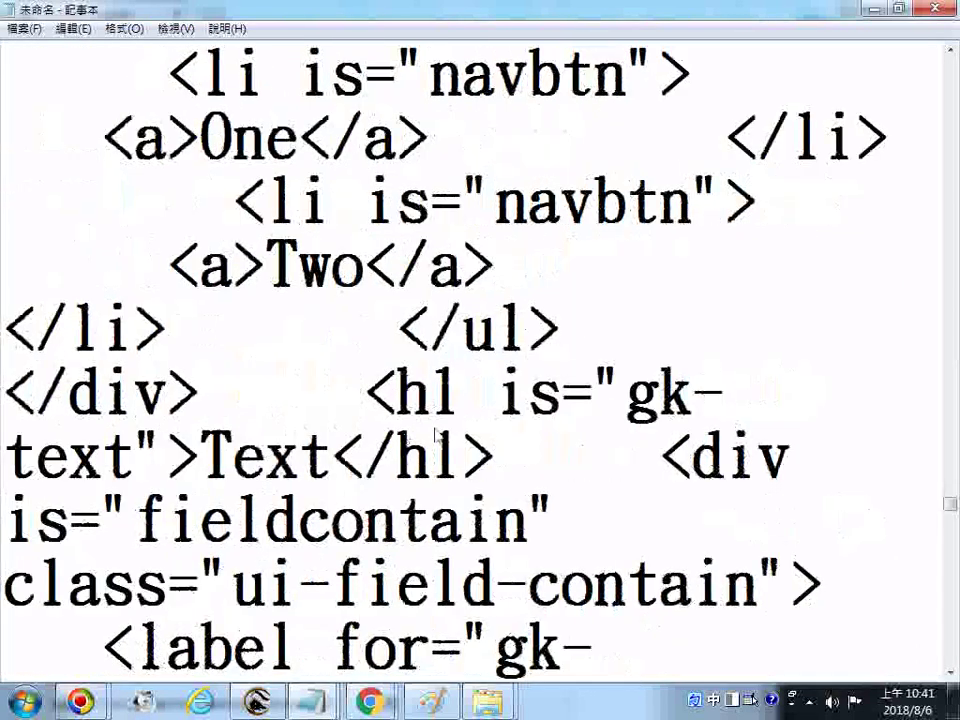
Highlight entry 9's "Text" heading and the "search-input", "text-input" and "range-input" names in turn.
left_click_drag(200, 448, 326, 445)
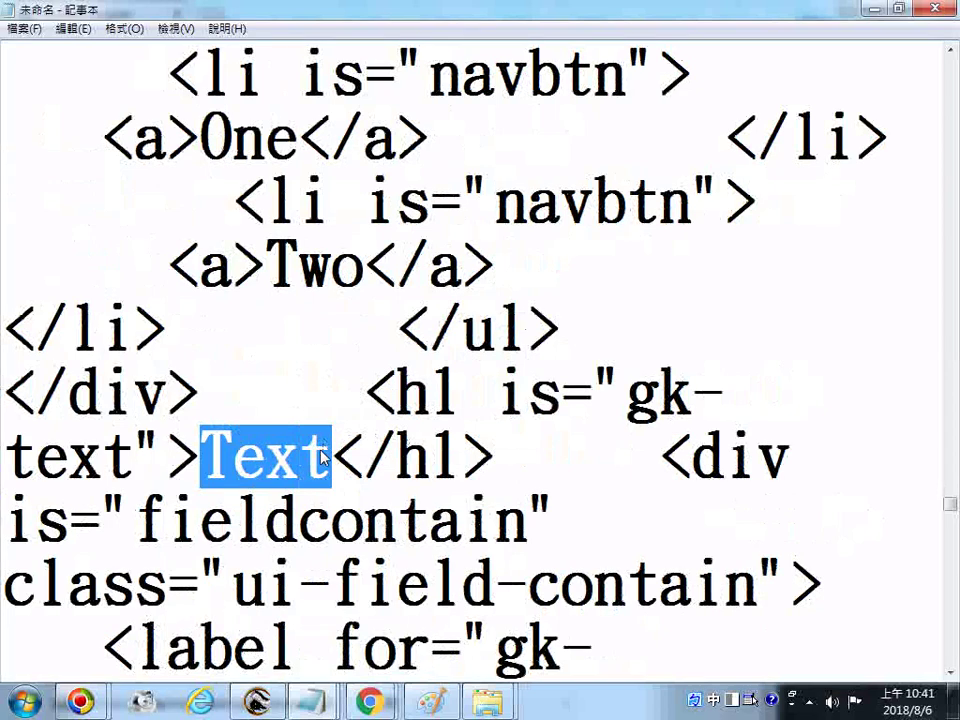
scroll(322, 457, "down", 1)
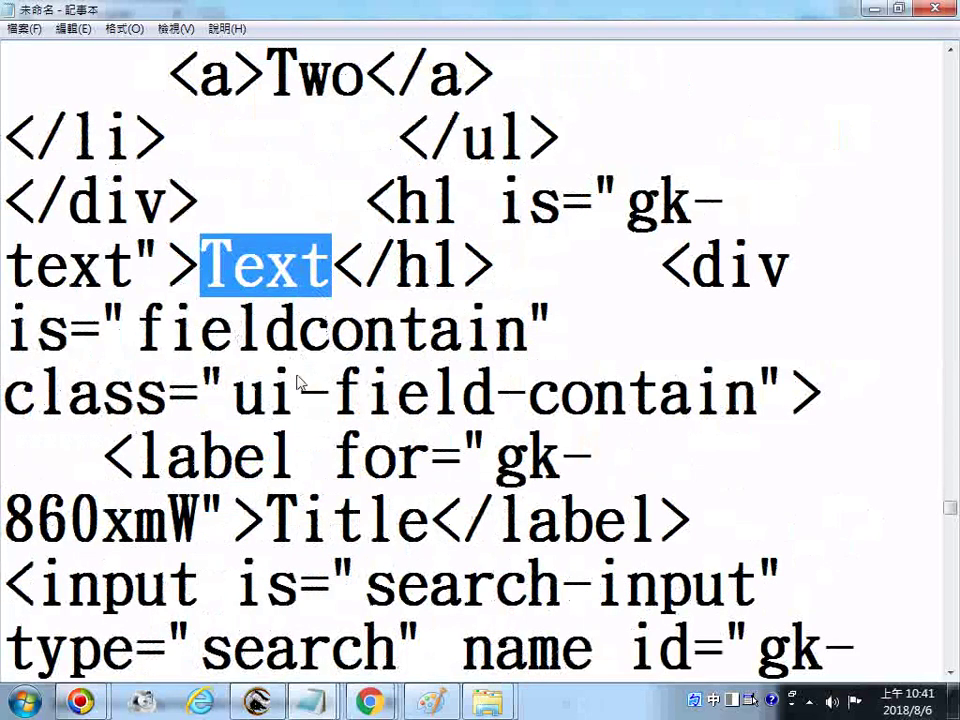
scroll(297, 382, "down", 1)
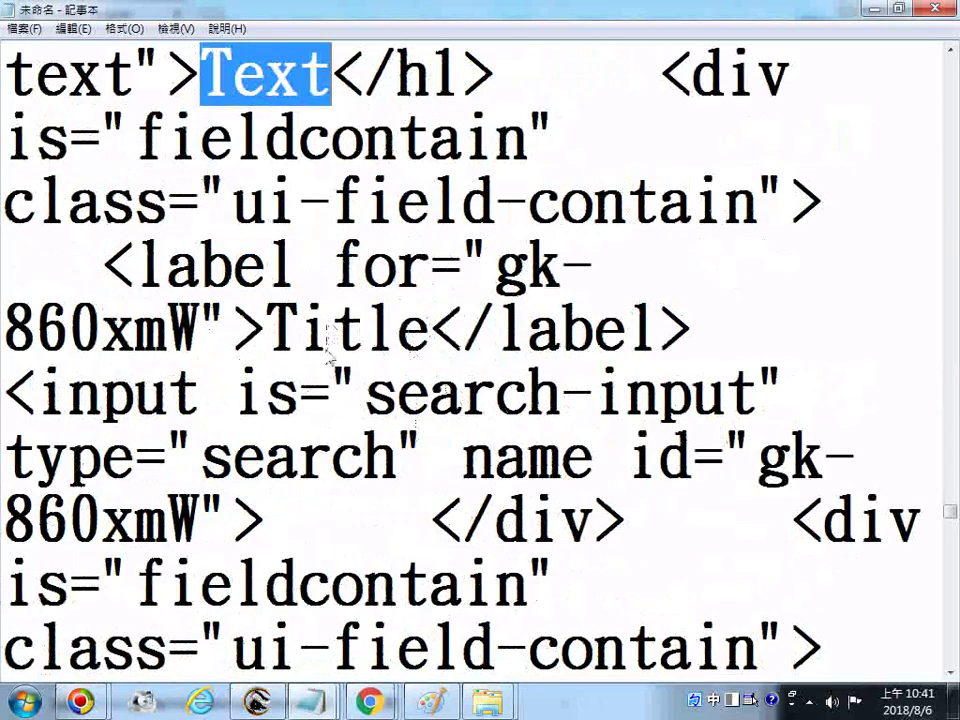
double_click(421, 397)
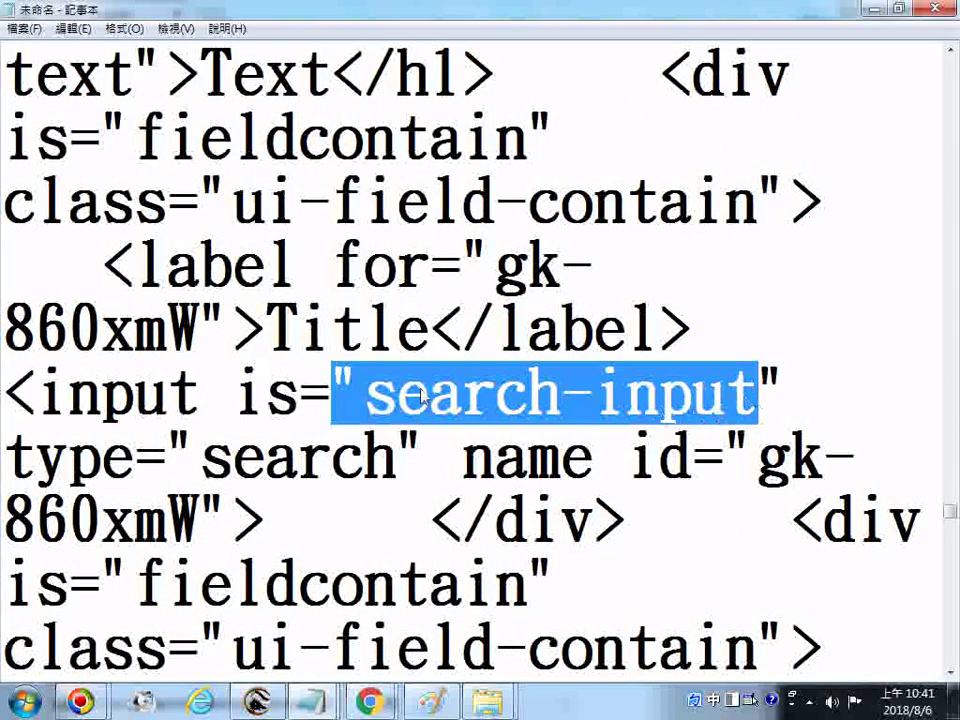
scroll(410, 395, "down", 3)
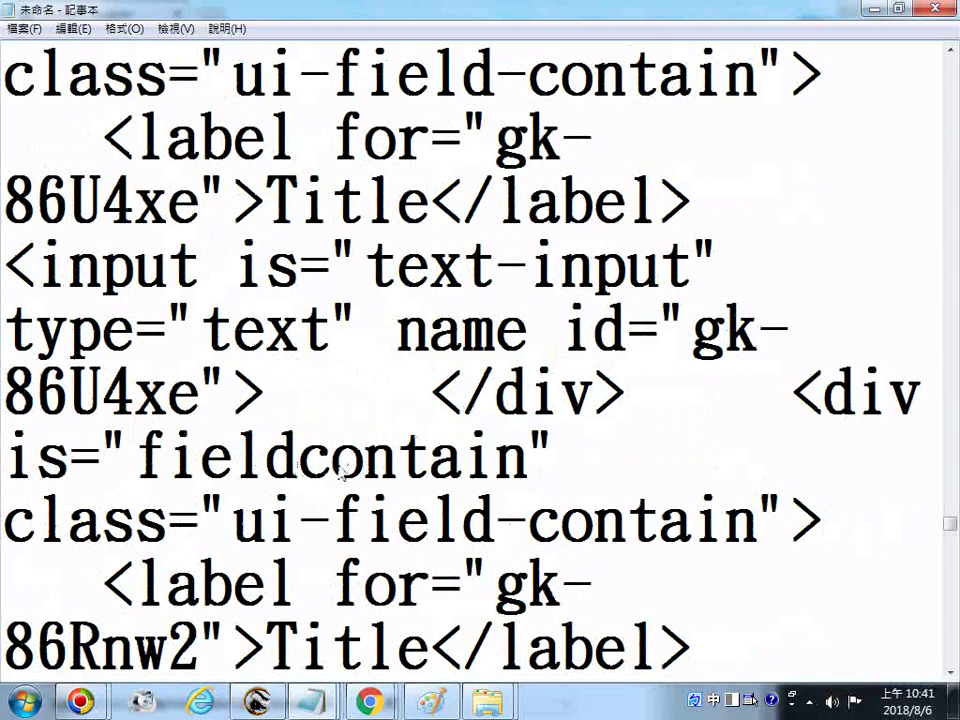
scroll(352, 447, "down", 1)
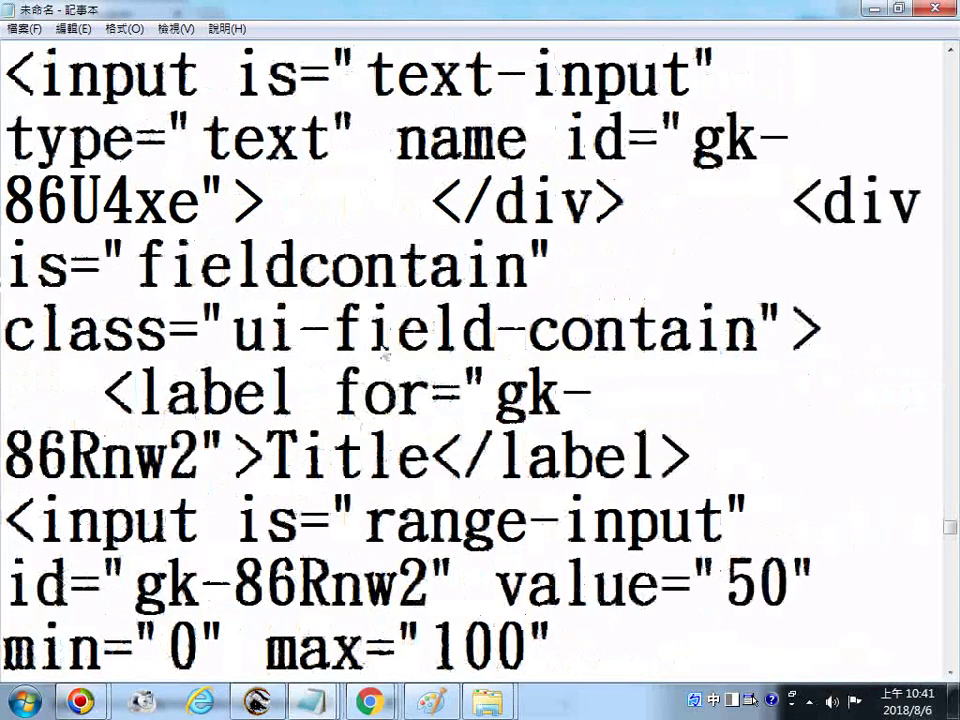
left_click(367, 80)
left_click_drag(370, 82, 684, 92)
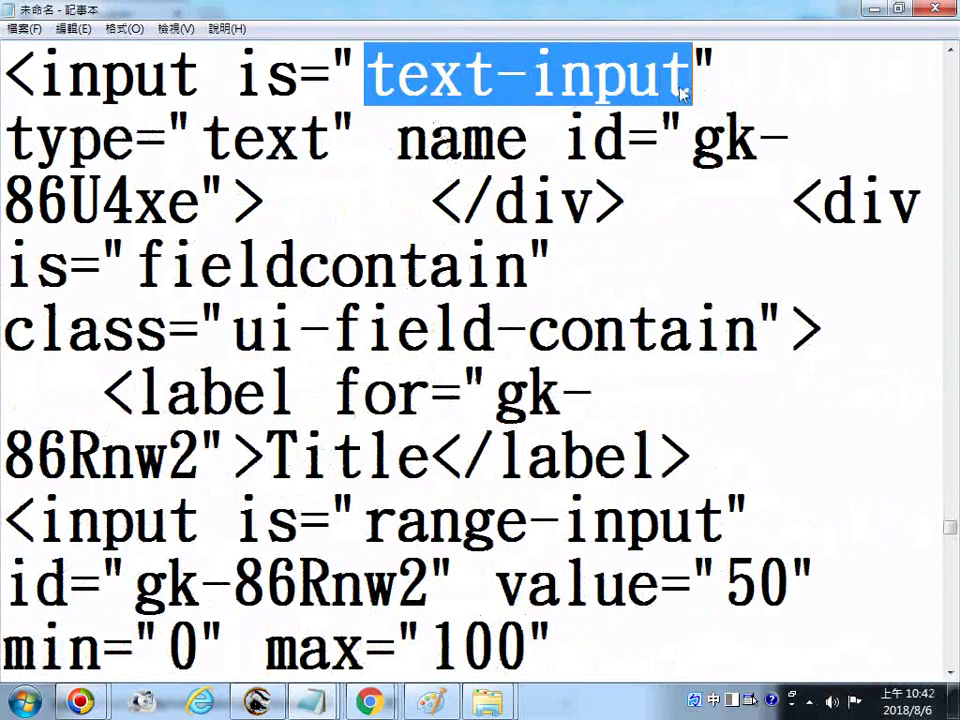
scroll(684, 92, "down", 1)
left_click_drag(366, 332, 752, 320)
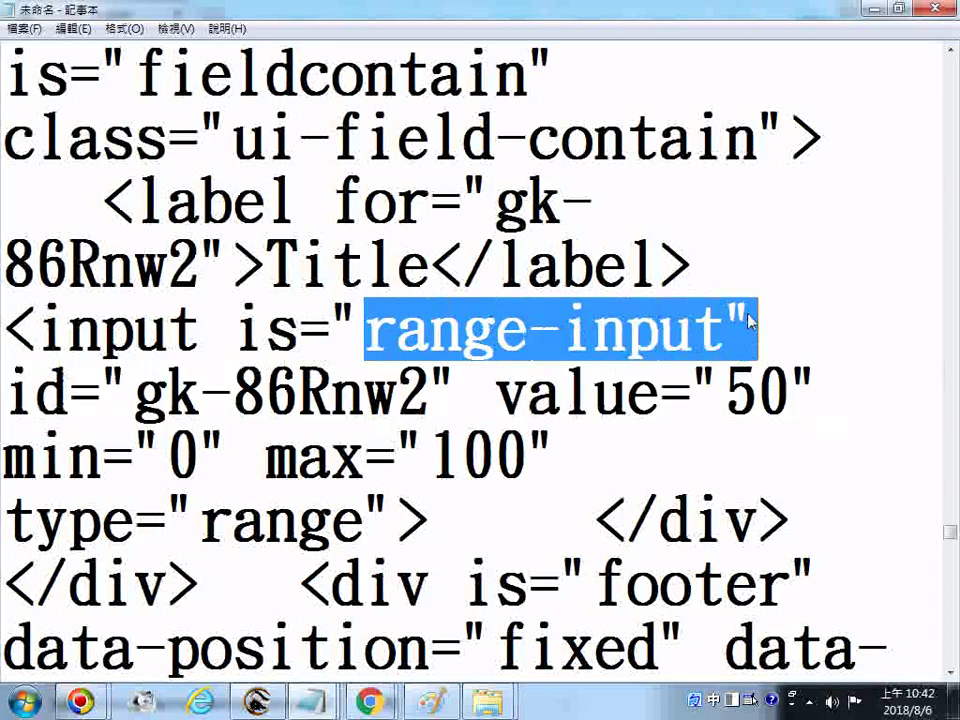
Read on from entry 9's range-input block through its footer code to entry 10's header, grid and navbar code.
scroll(436, 345, "down", 2)
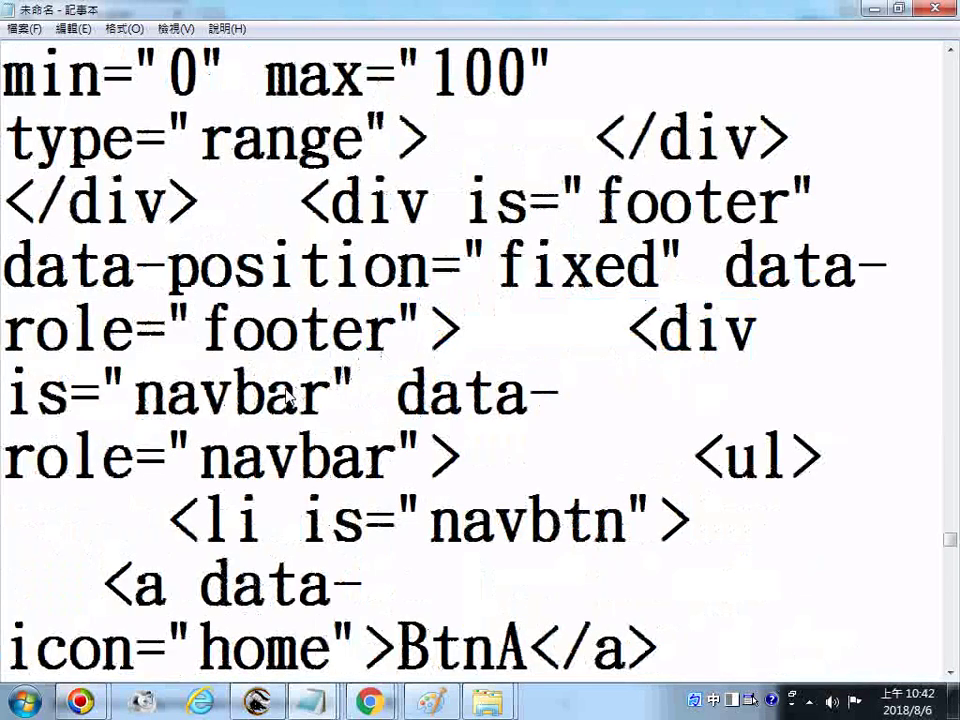
scroll(390, 379, "down", 1)
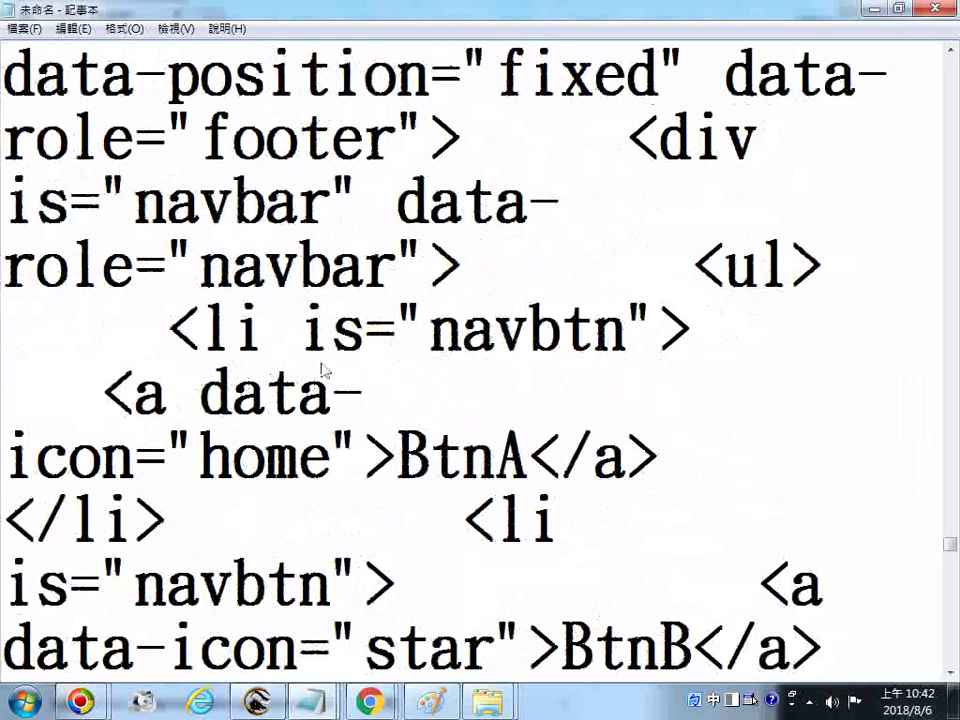
scroll(368, 433, "down", 2)
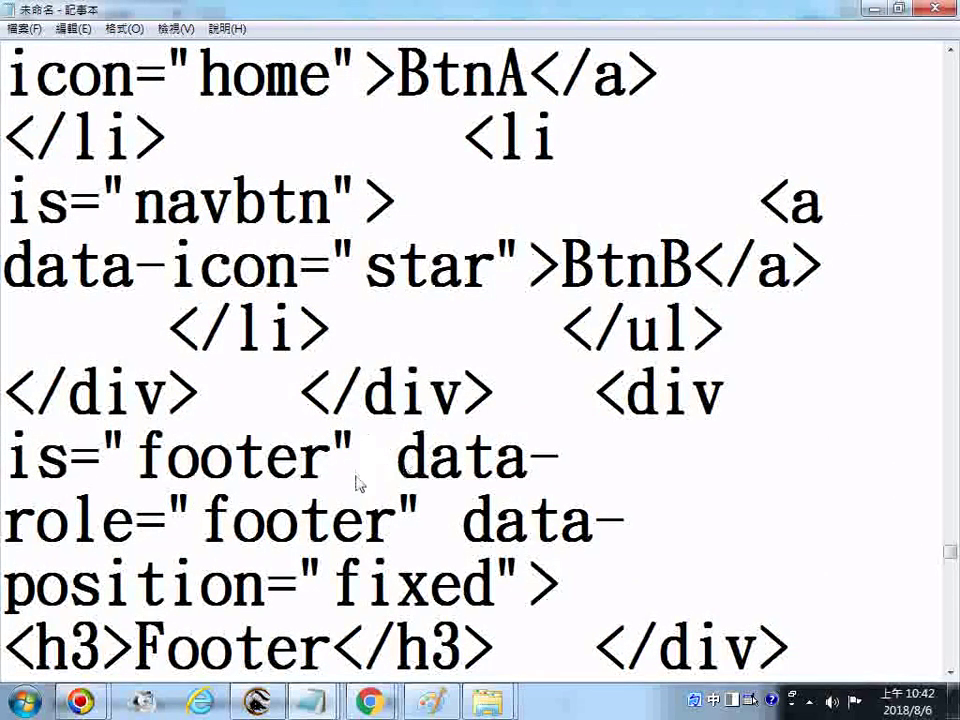
scroll(349, 500, "down", 2)
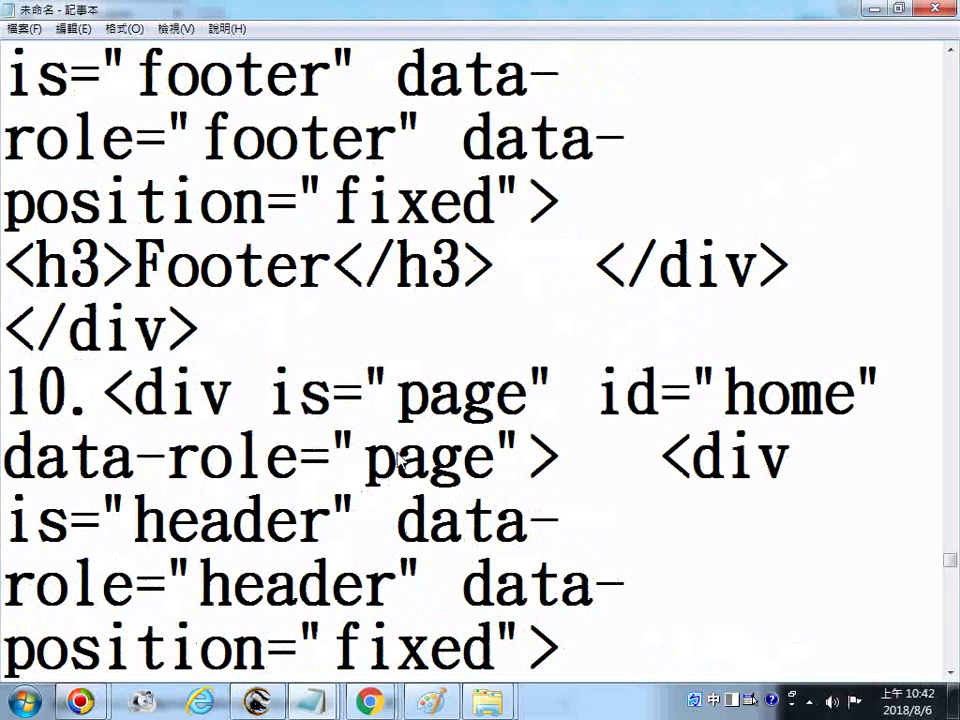
scroll(405, 462, "down", 1)
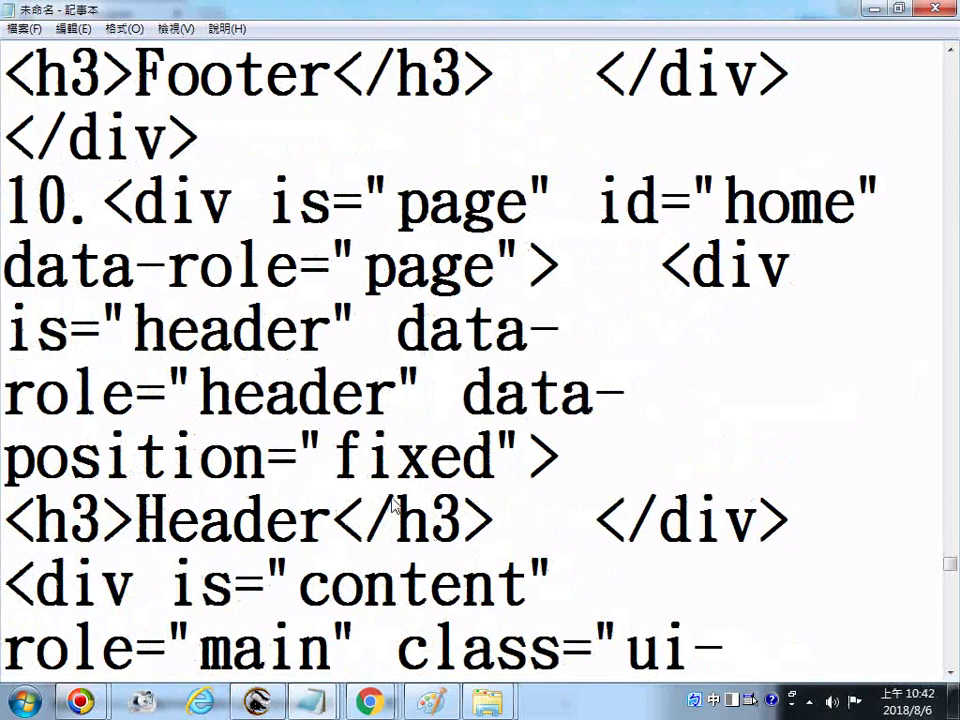
scroll(395, 505, "down", 1)
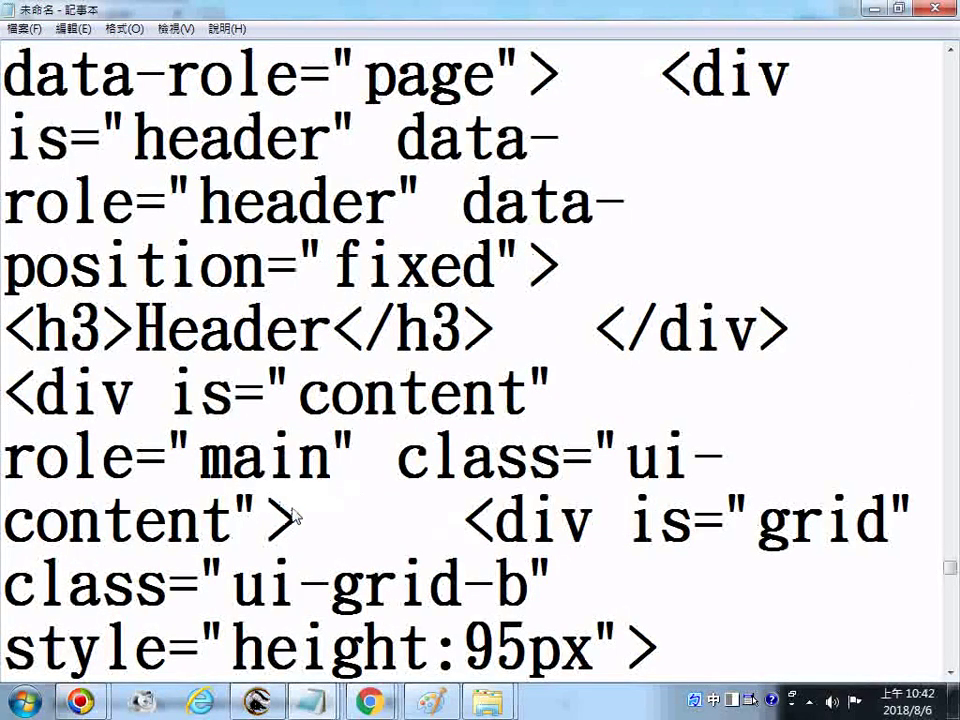
scroll(298, 520, "down", 1)
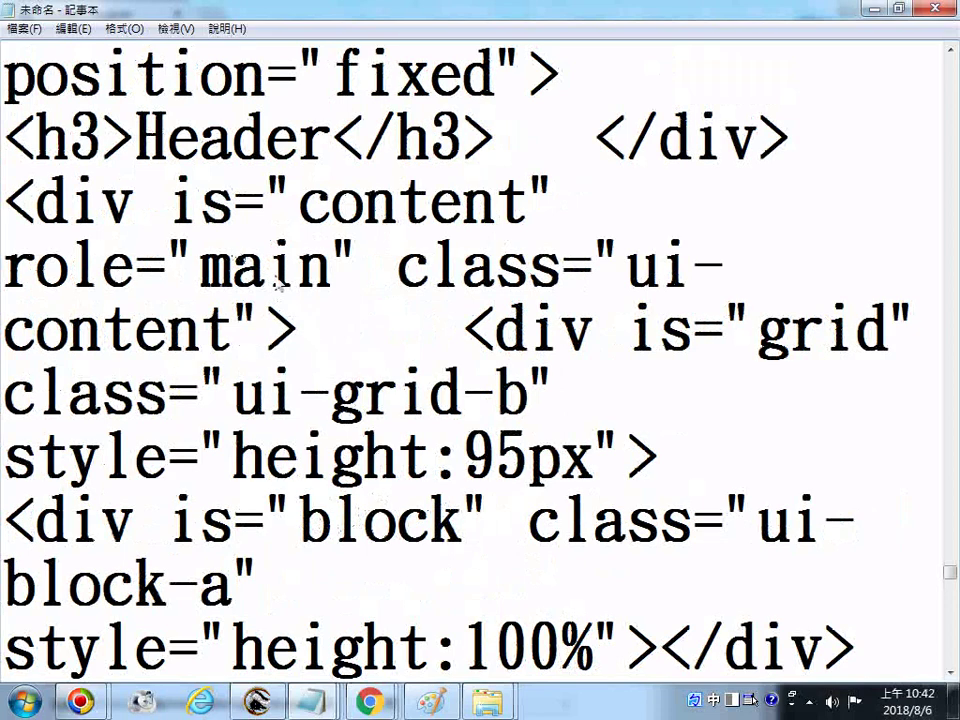
scroll(349, 352, "down", 1)
scroll(352, 365, "down", 1)
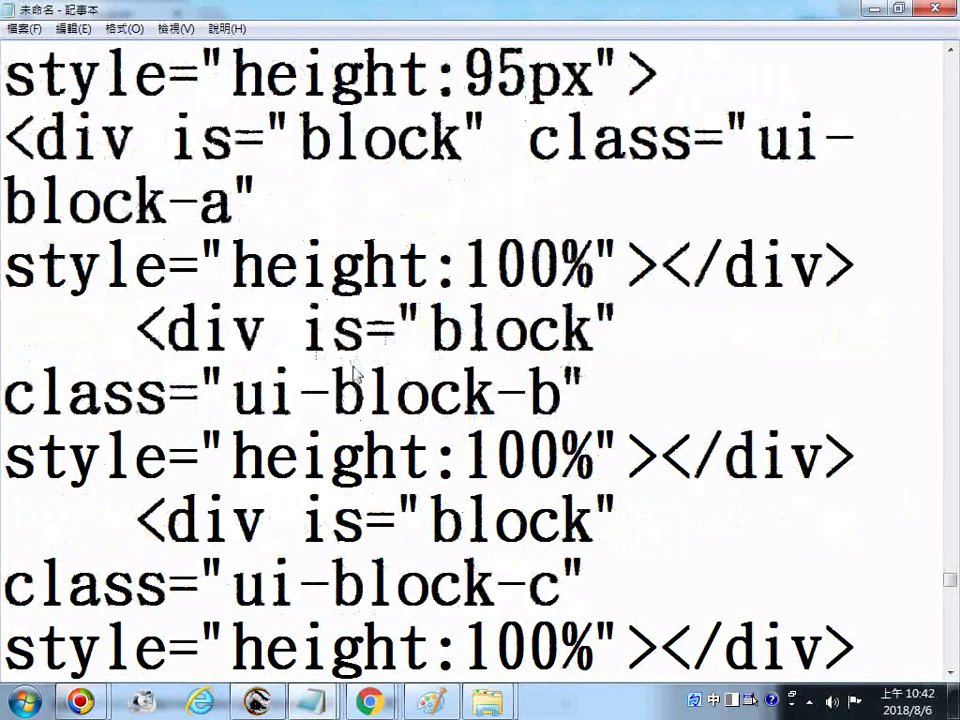
scroll(355, 375, "down", 1)
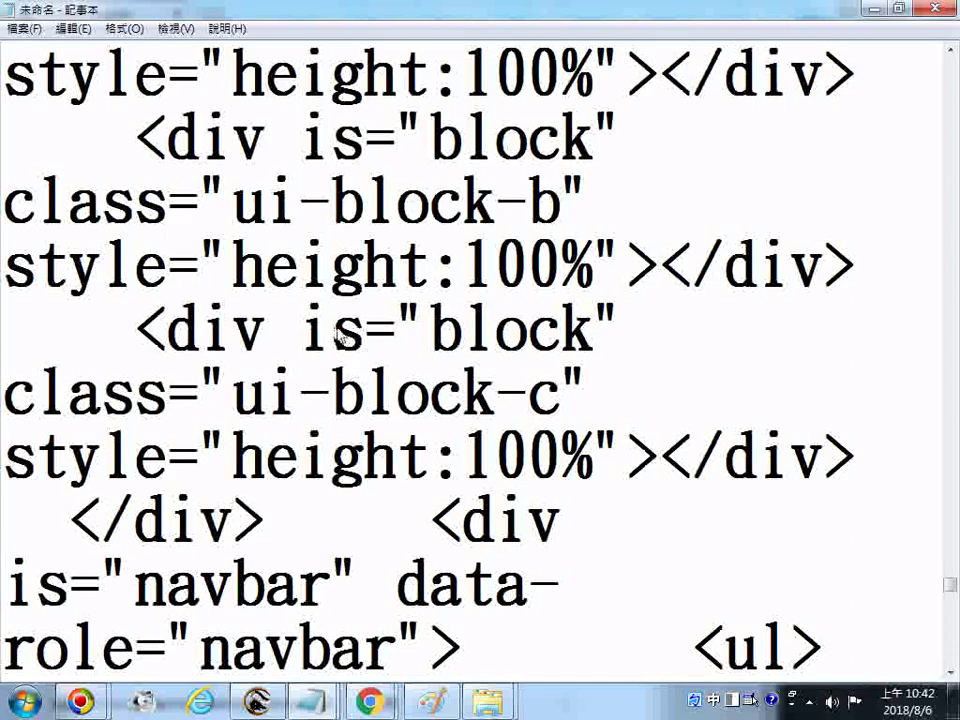
scroll(393, 378, "down", 1)
scroll(393, 387, "down", 2)
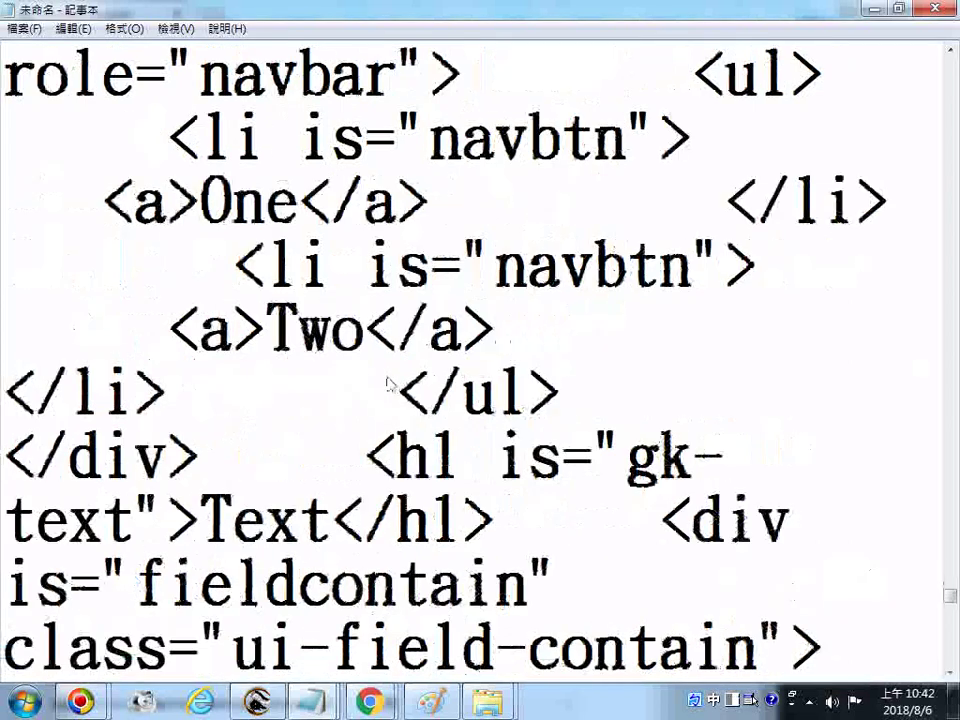
Go through entry 10's text heading and input blocks and highlight the "Date1" label and the "date-input" name.
scroll(305, 355, "down", 2)
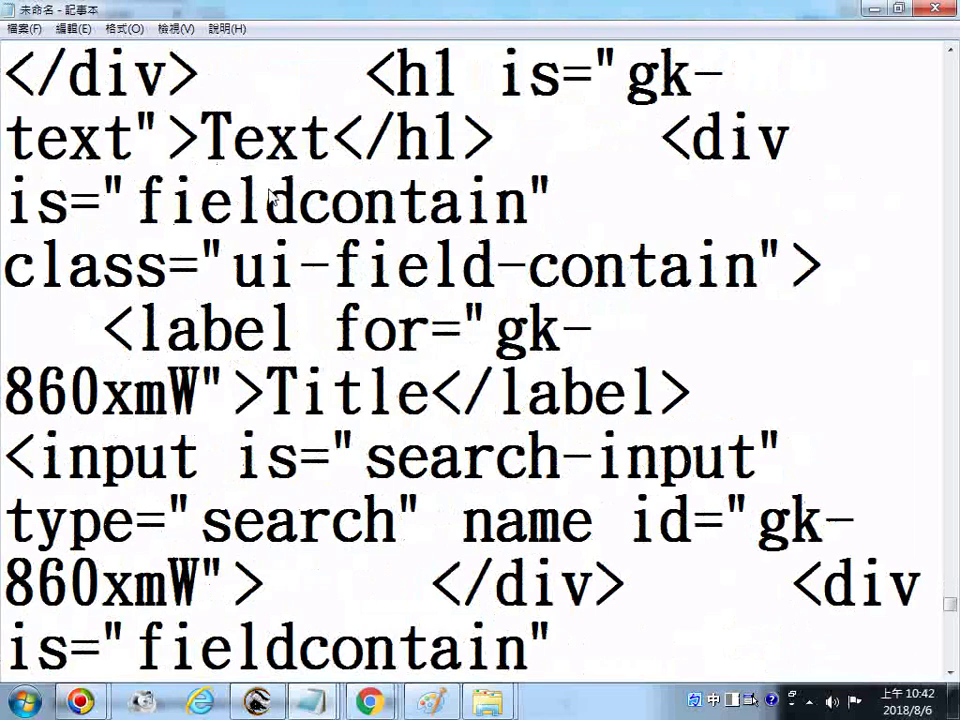
scroll(270, 197, "up", 1)
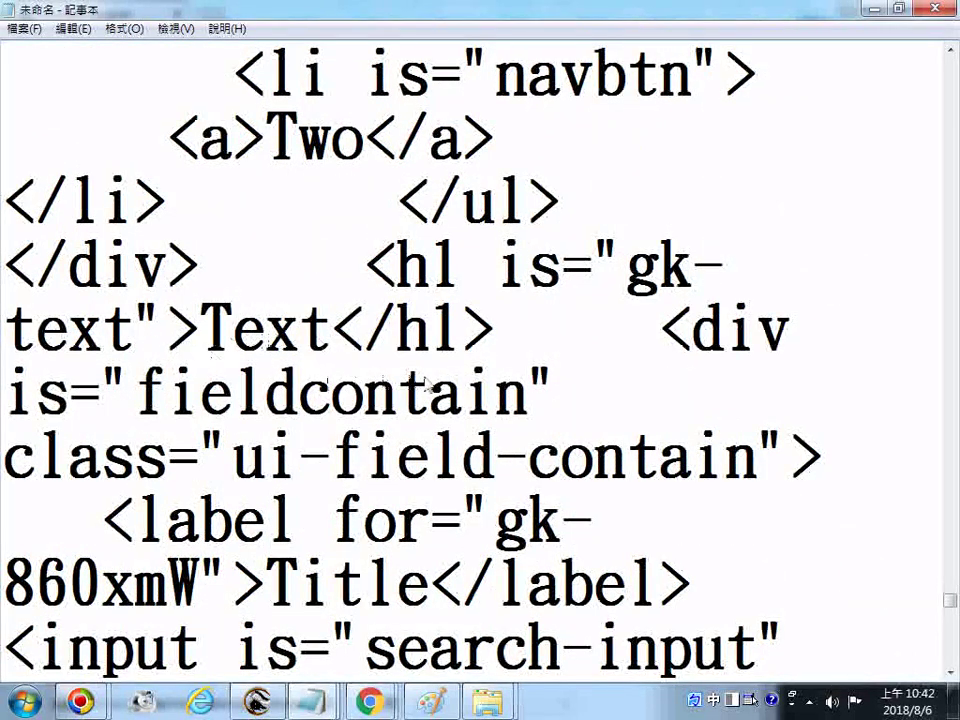
scroll(427, 500, "down", 1)
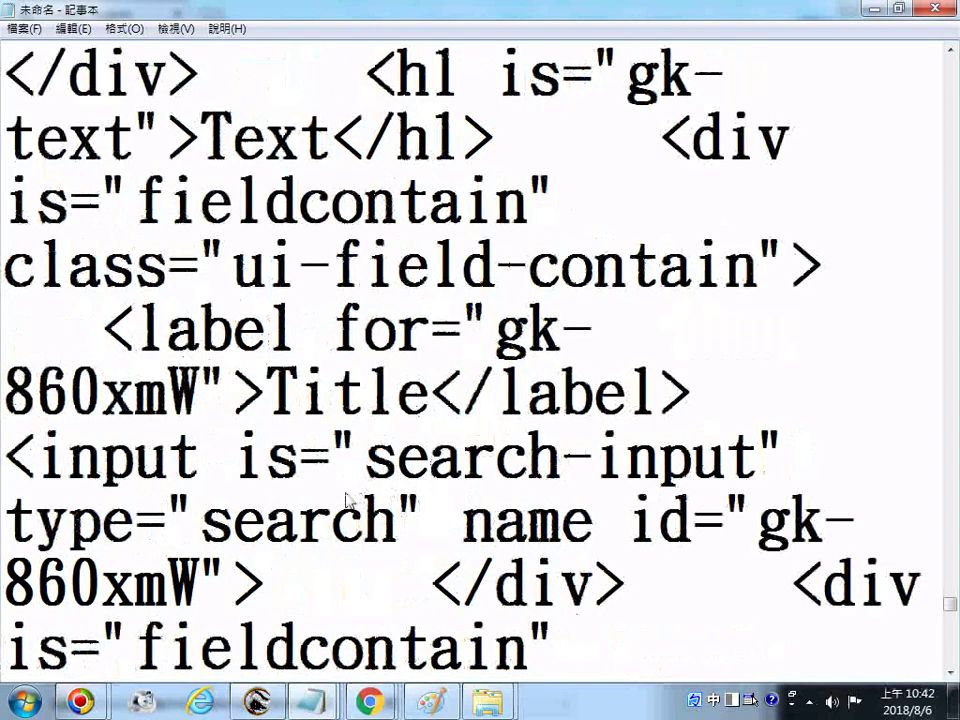
scroll(348, 500, "down", 3)
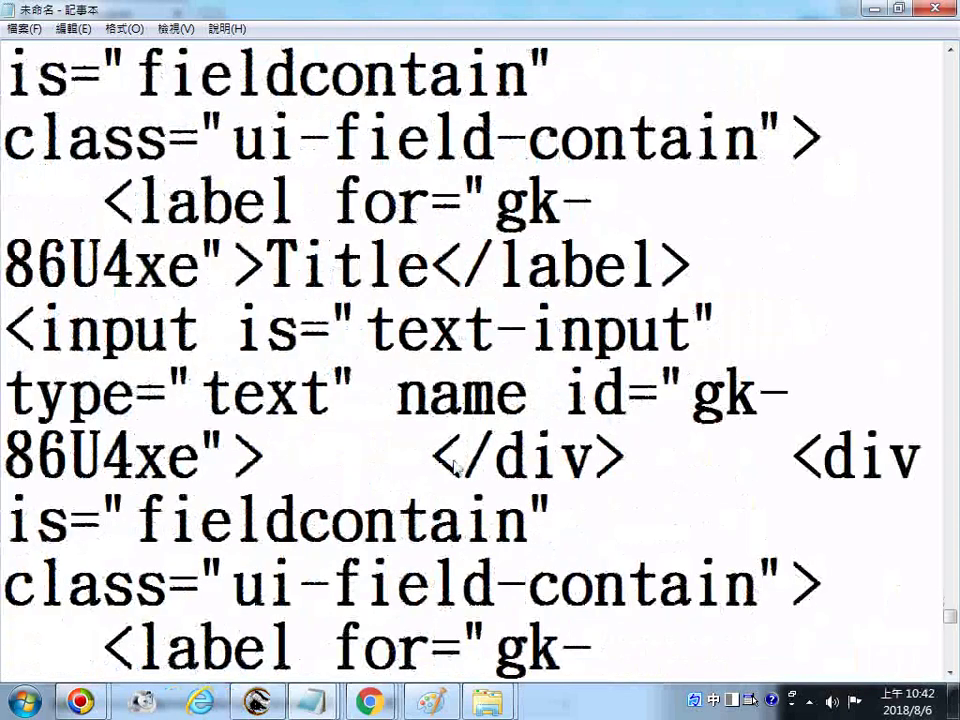
scroll(429, 407, "down", 3)
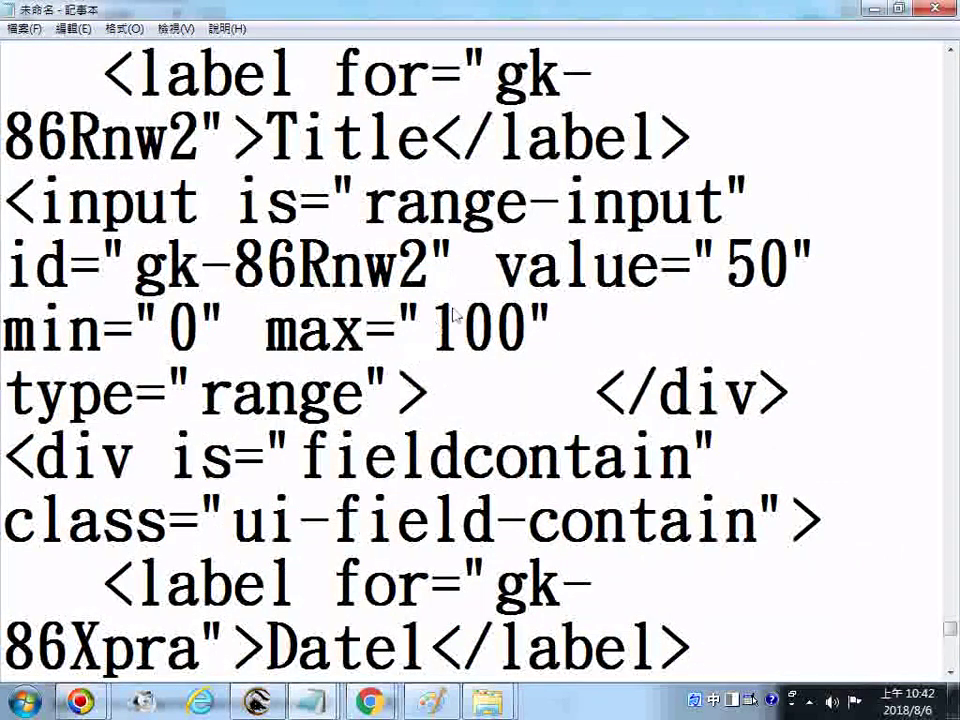
scroll(455, 315, "down", 2)
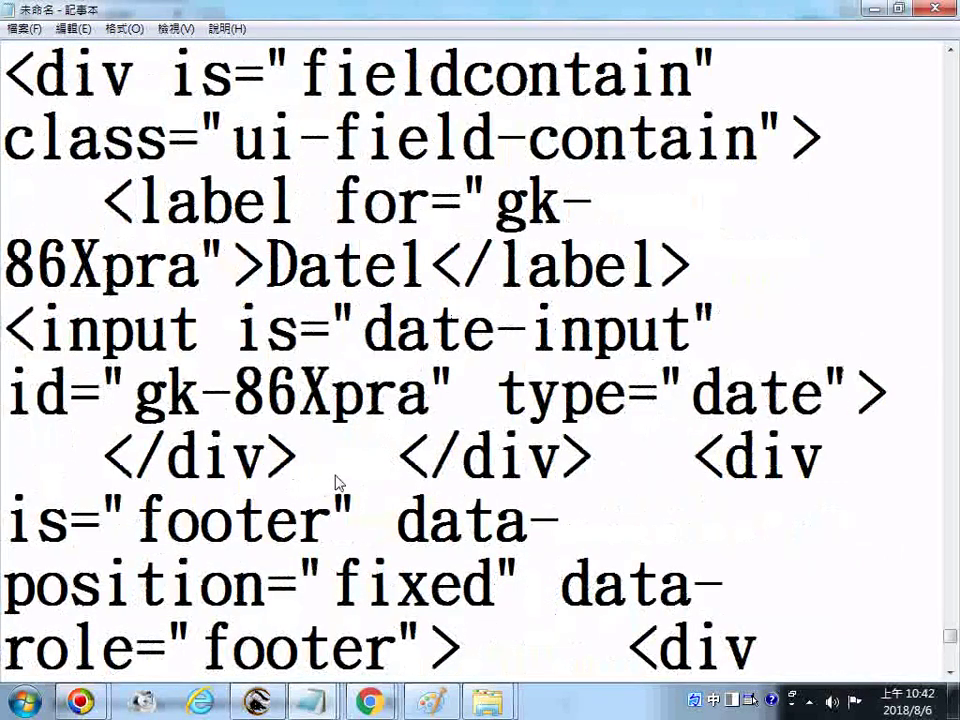
left_click_drag(267, 275, 420, 280)
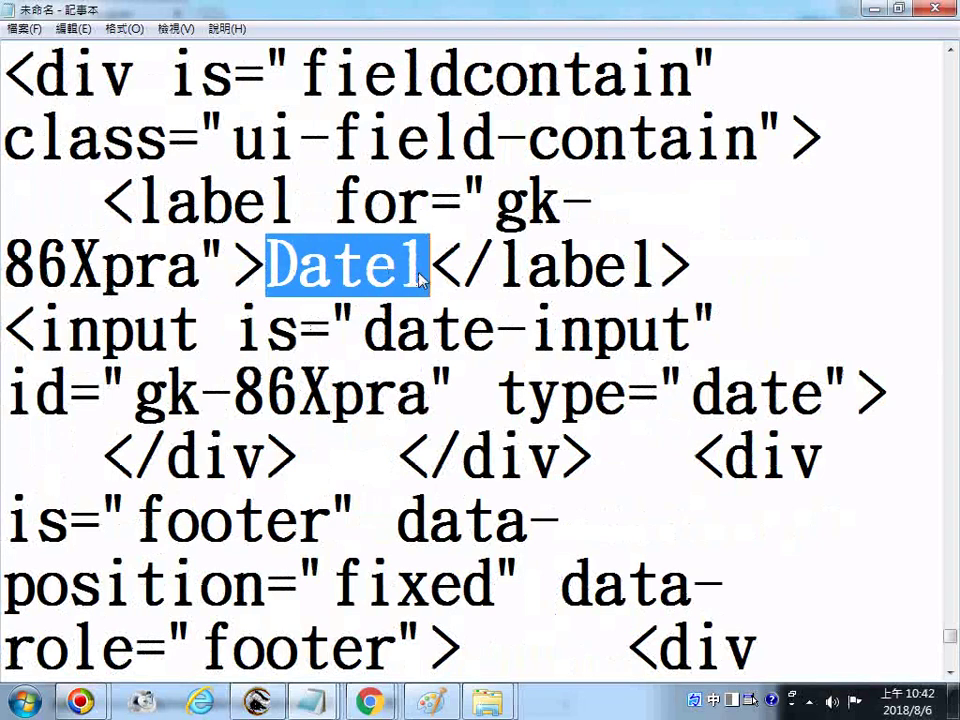
left_click_drag(366, 330, 692, 328)
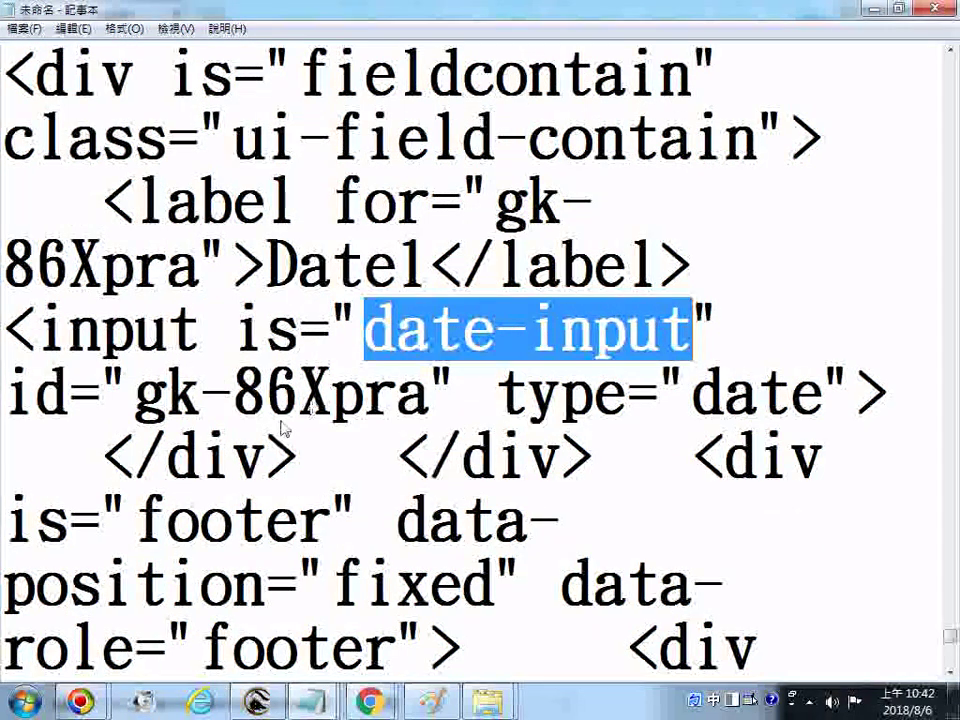
Read the rest of entry 10, from the date-input block through the footer navbar buttons to the closing Footer code.
scroll(465, 540, "down", 1)
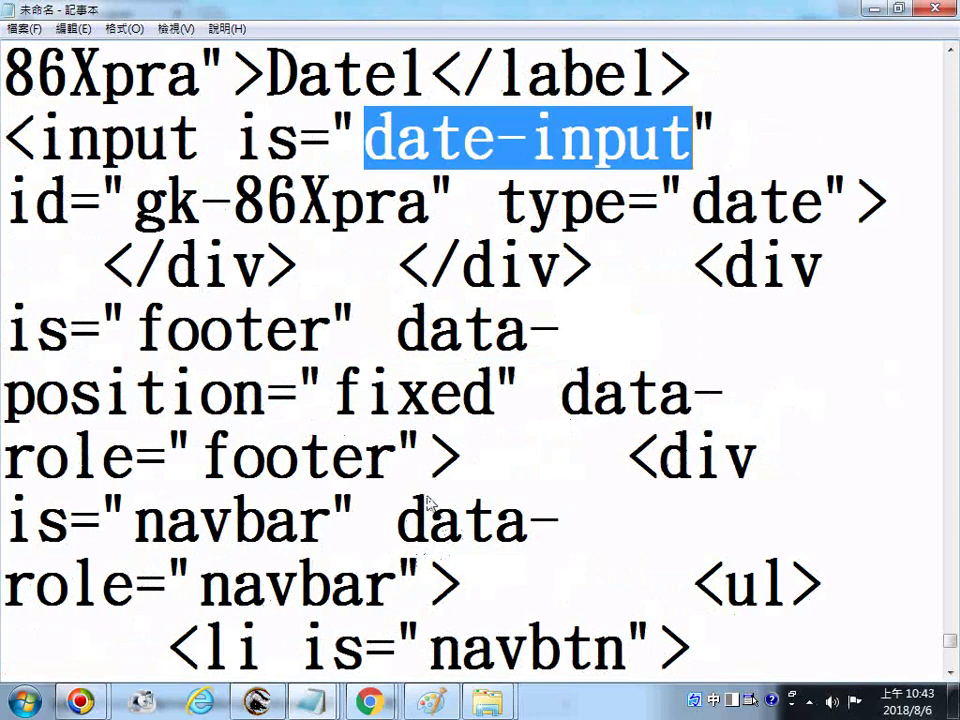
scroll(428, 488, "down", 1)
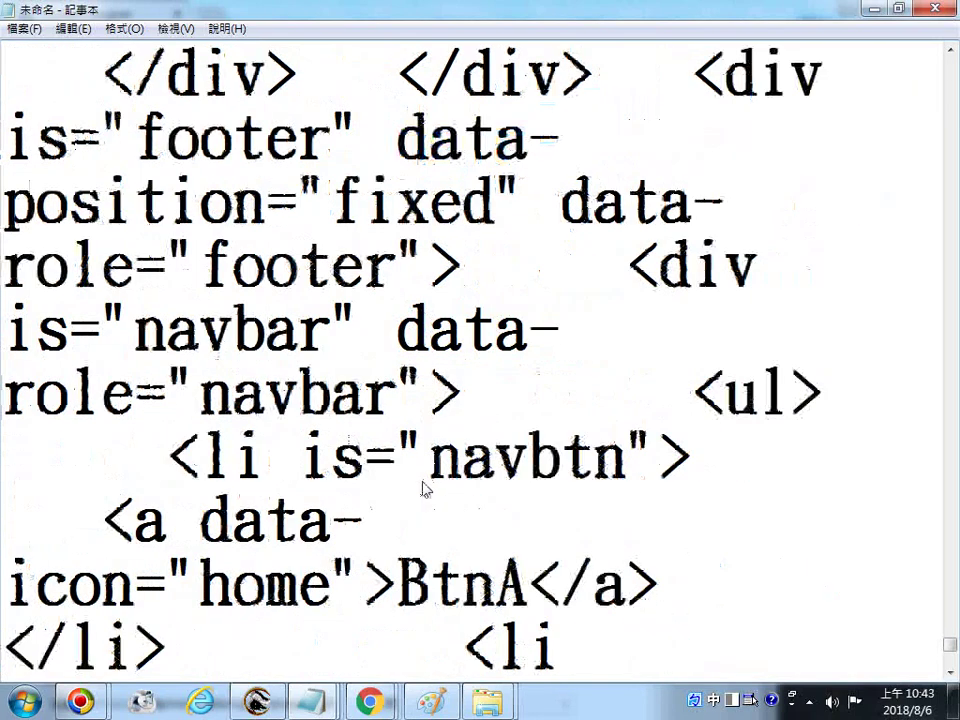
scroll(398, 535, "down", 1)
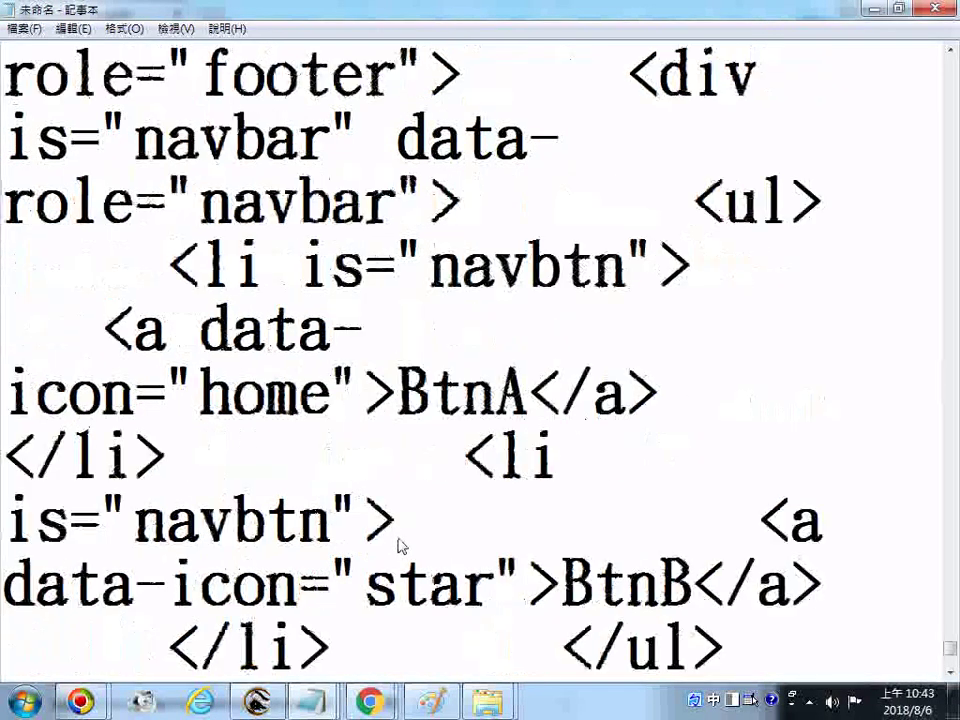
scroll(398, 545, "down", 1)
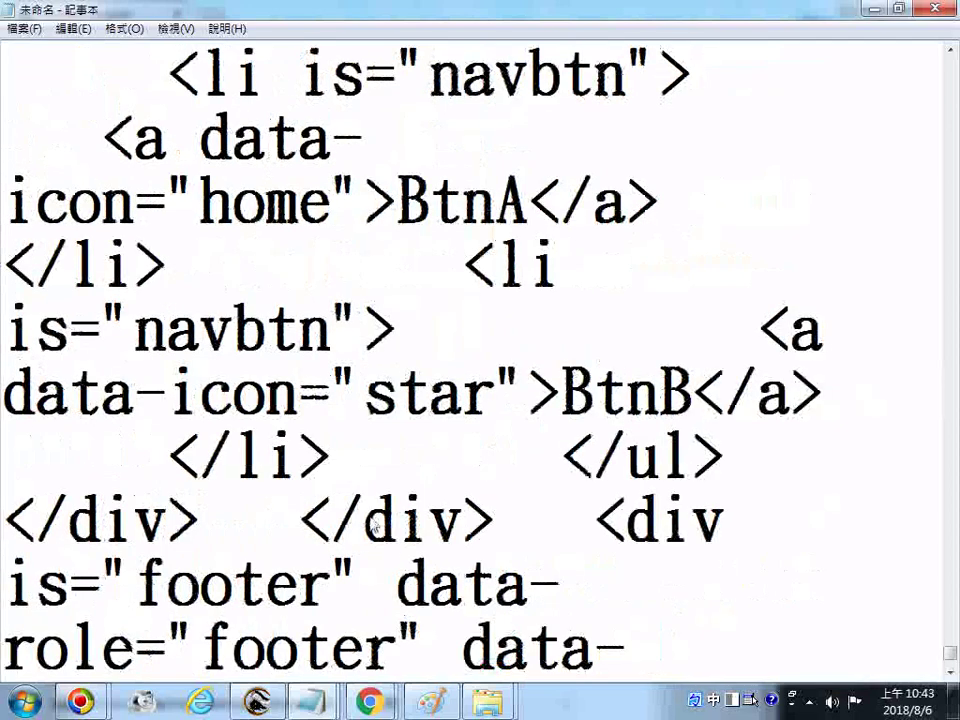
scroll(465, 507, "down", 1)
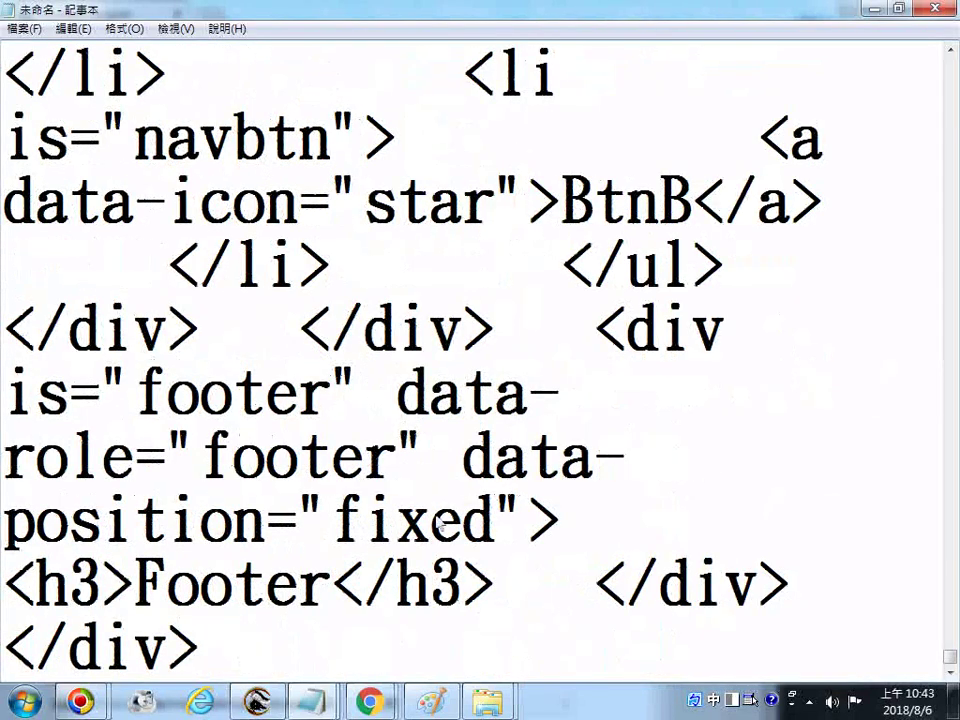
Switch to EZoApp Designer, select the Date1 date field and preview the page down to that field.
mouse_move(370, 703)
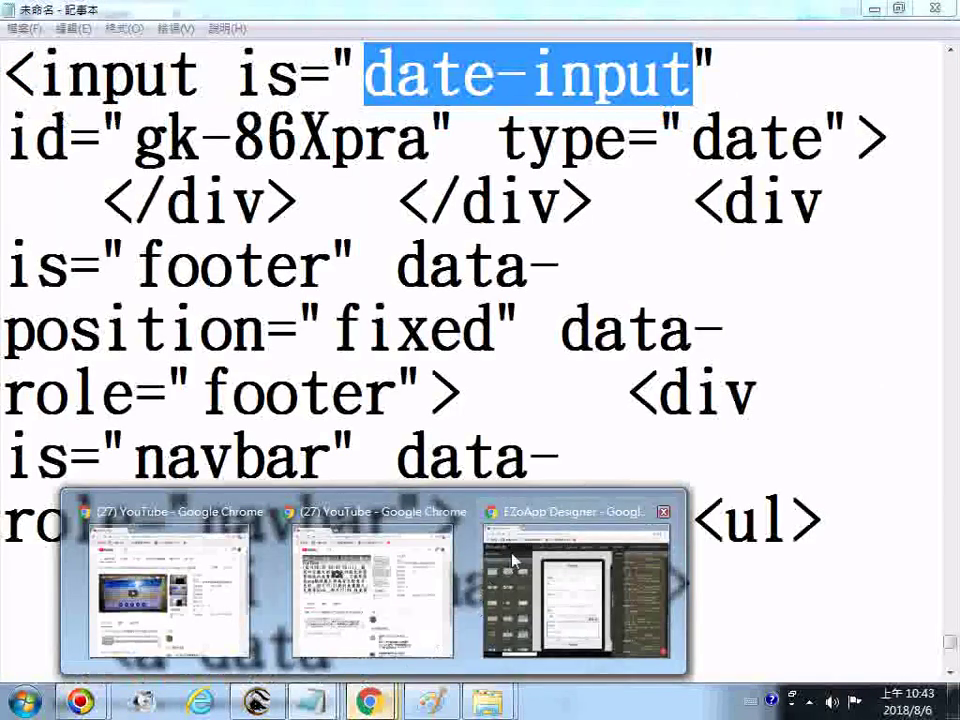
left_click(580, 565)
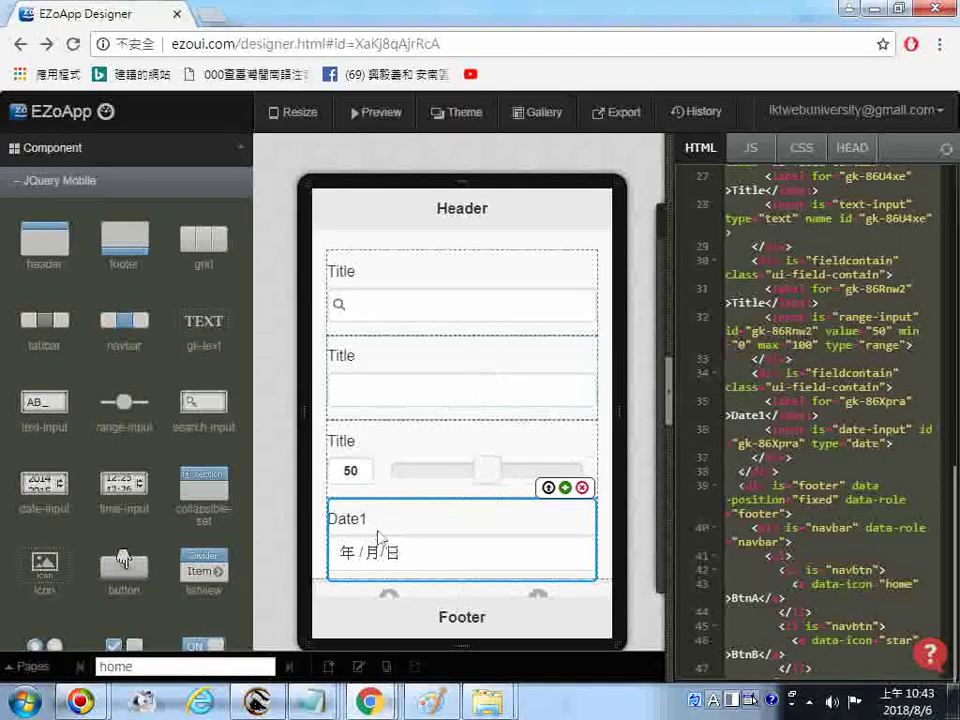
left_click(345, 558)
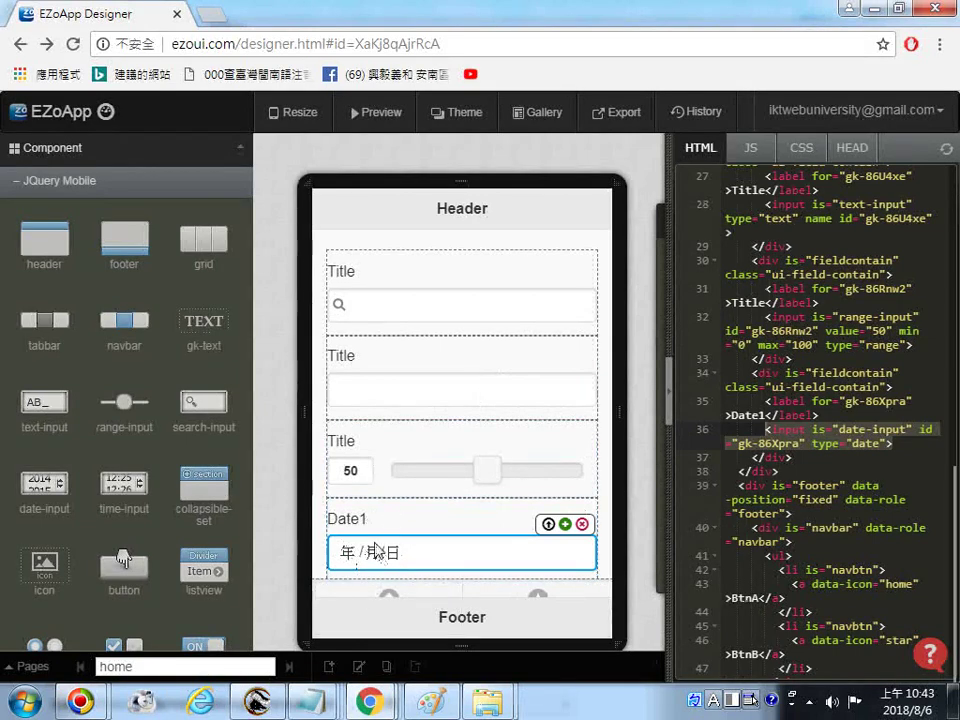
left_click(330, 116)
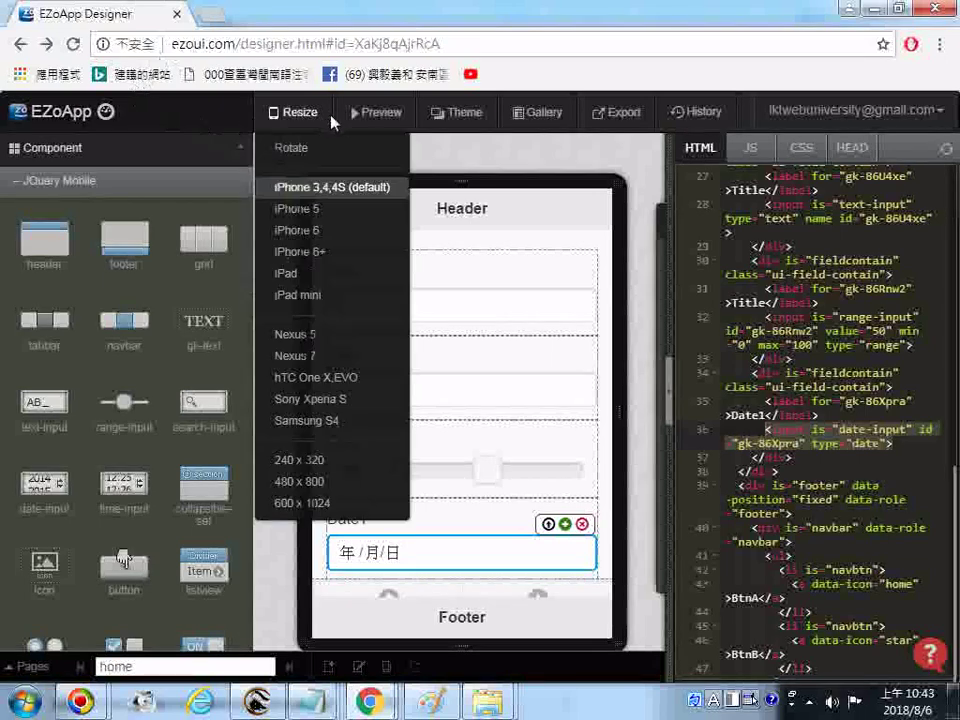
left_click(369, 114)
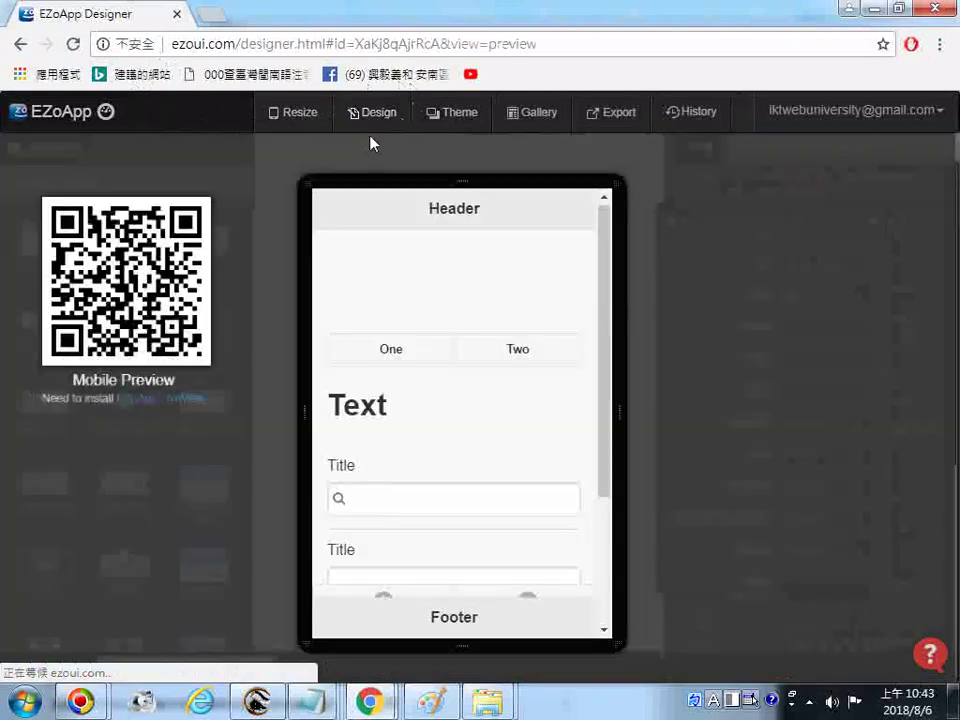
scroll(460, 380, "down", 2)
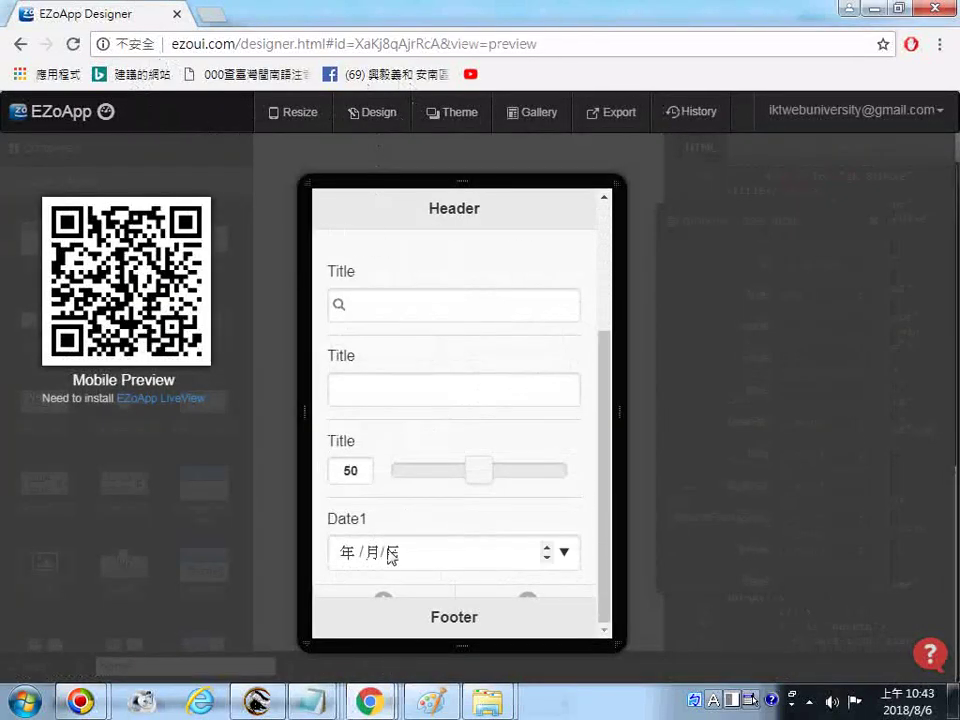
Try the Date1 field's year, month and day parts and its calendar in the preview, and step the day to 31.
left_click(349, 555)
left_click(378, 556)
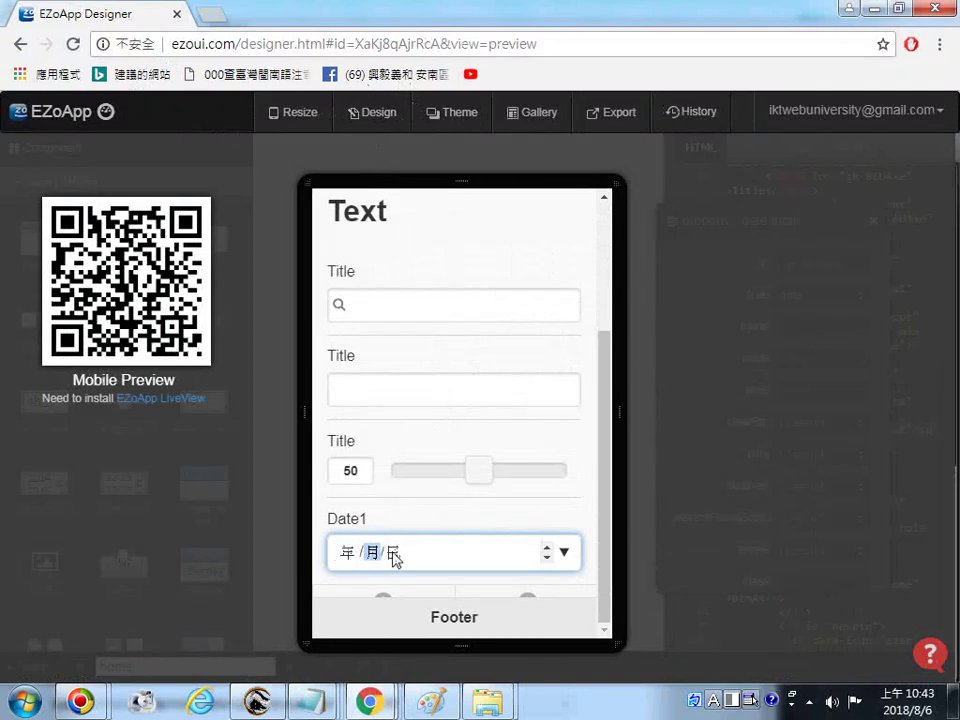
left_click(392, 554)
left_click(564, 553)
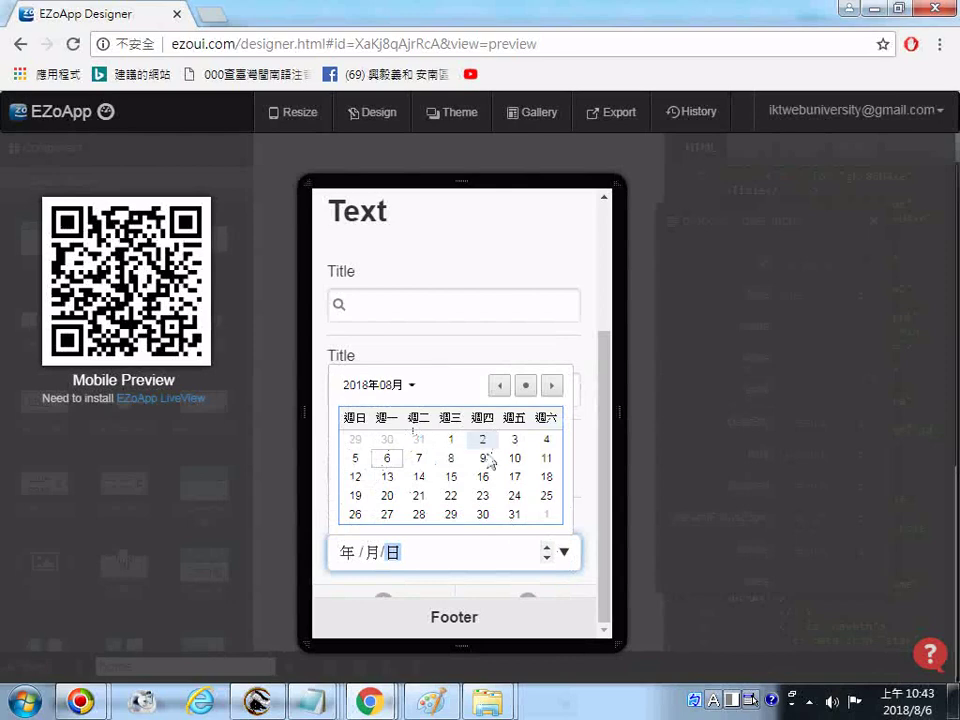
left_click(547, 549)
left_click(548, 557)
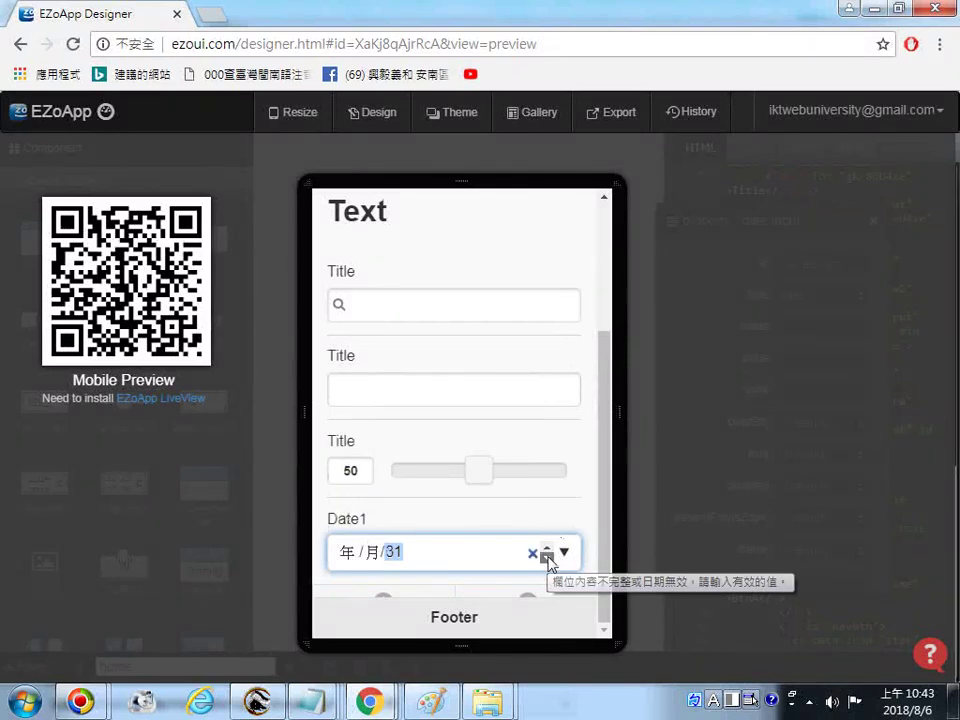
Reopen the Date1 calendar, close it and select the field's year, month and day parts in turn.
left_click(562, 554)
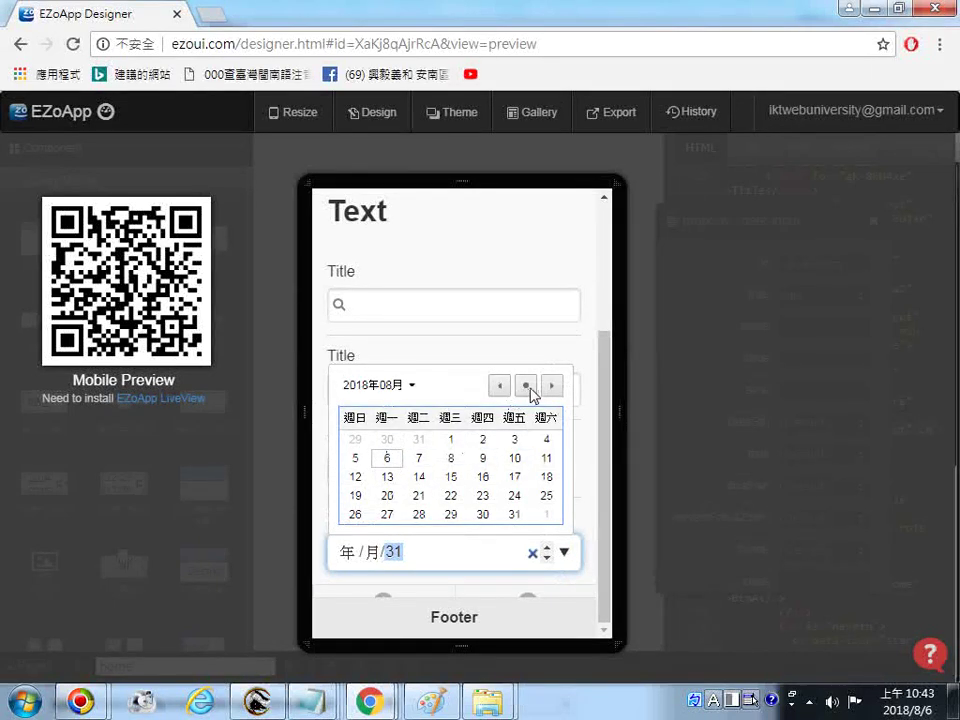
left_click(355, 556)
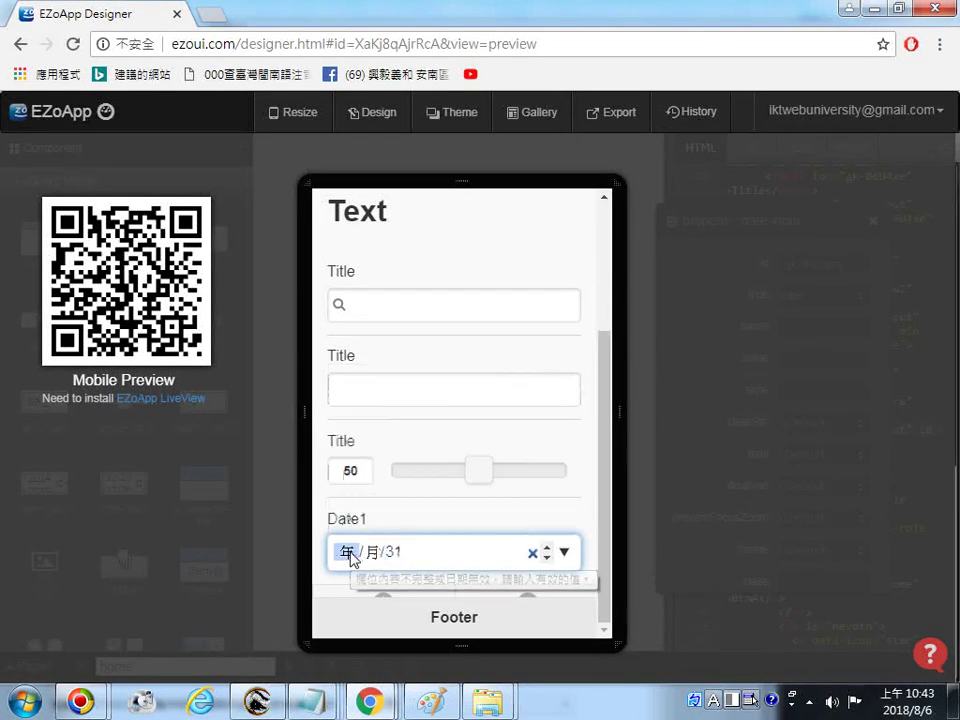
left_click(375, 555)
left_click(396, 556)
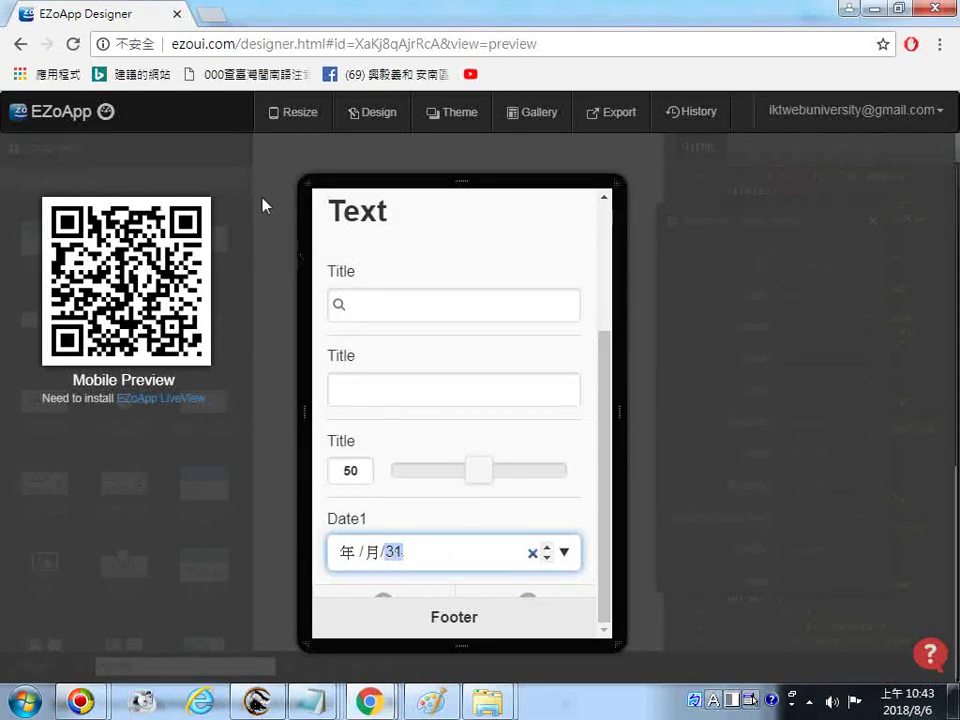
Return to the design view, add a time-input component below the Date1 date field and select its input box.
left_click(72, 44)
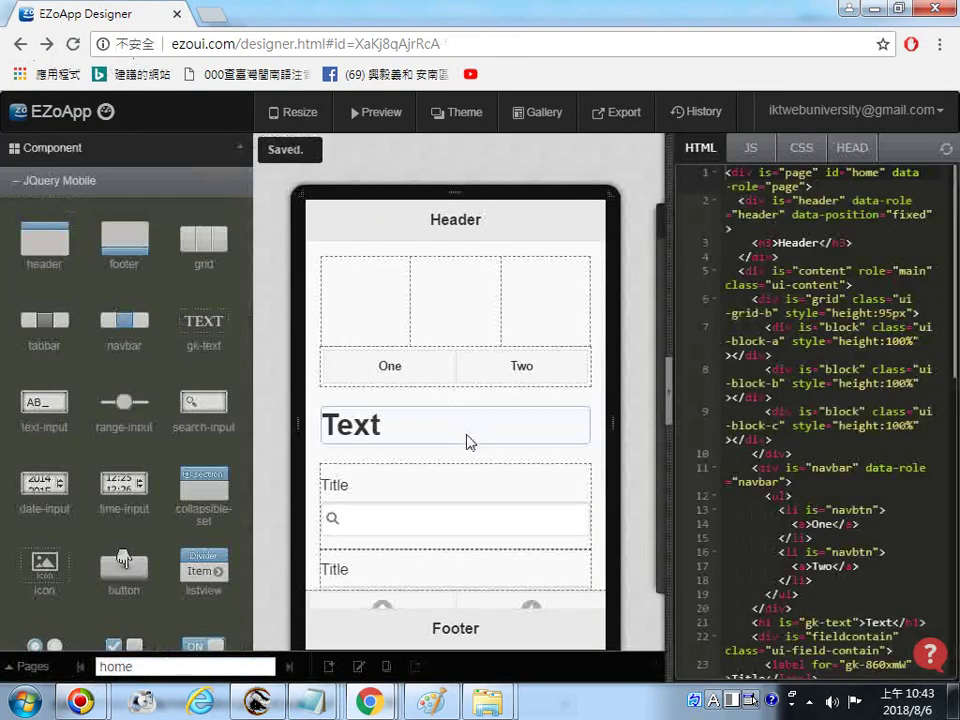
scroll(460, 425, "down", 2)
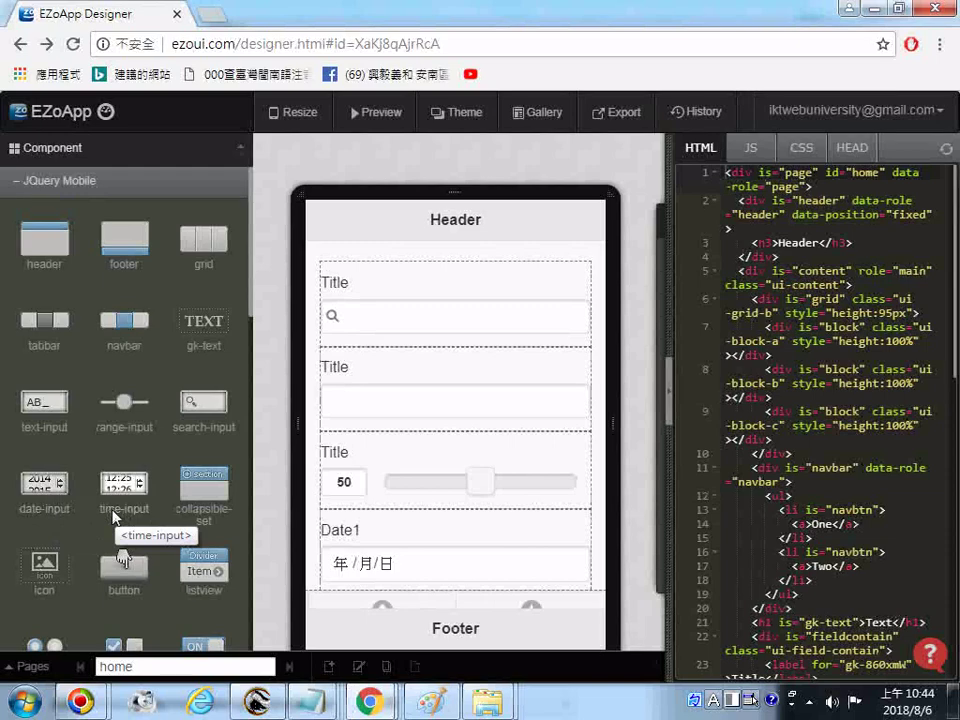
left_click_drag(118, 515, 432, 578)
scroll(432, 578, "down", 1)
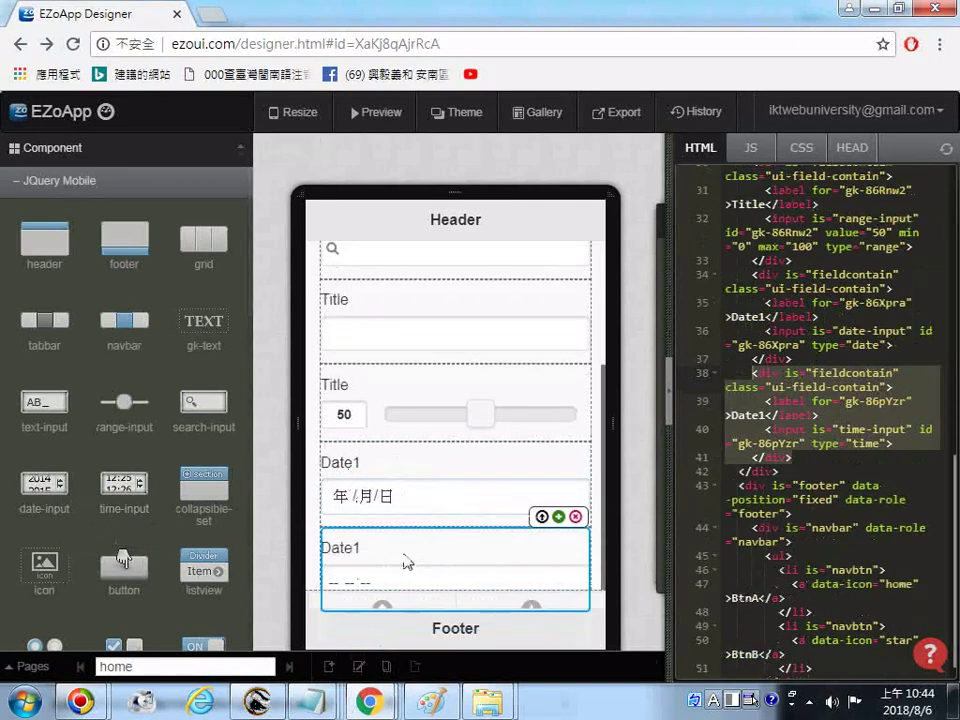
scroll(363, 563, "down", 1)
scroll(364, 563, "up", 2)
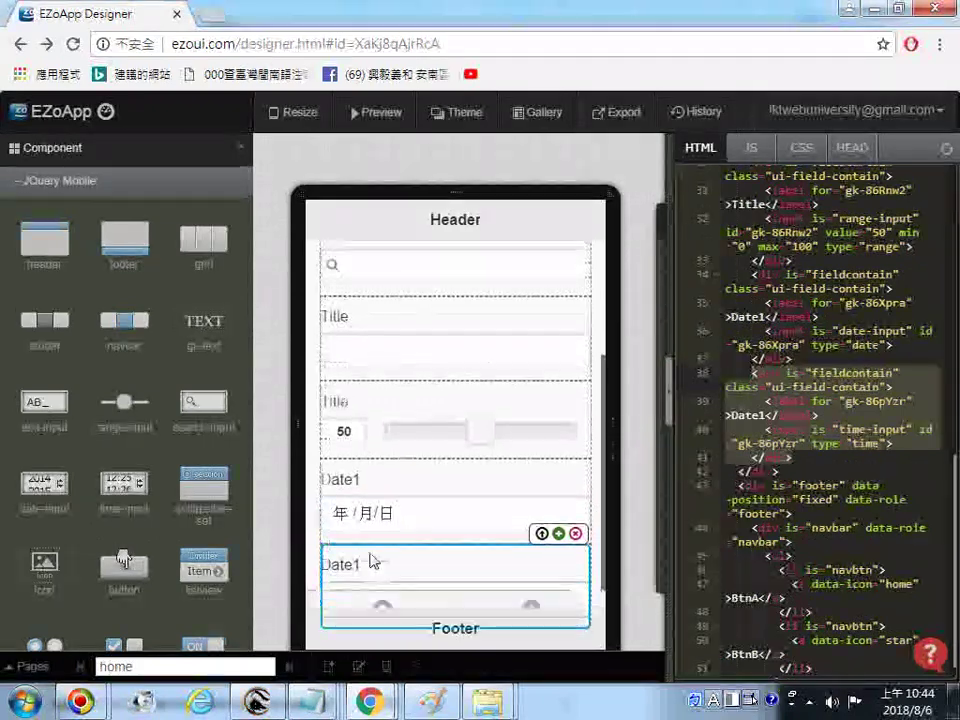
scroll(388, 579, "down", 2)
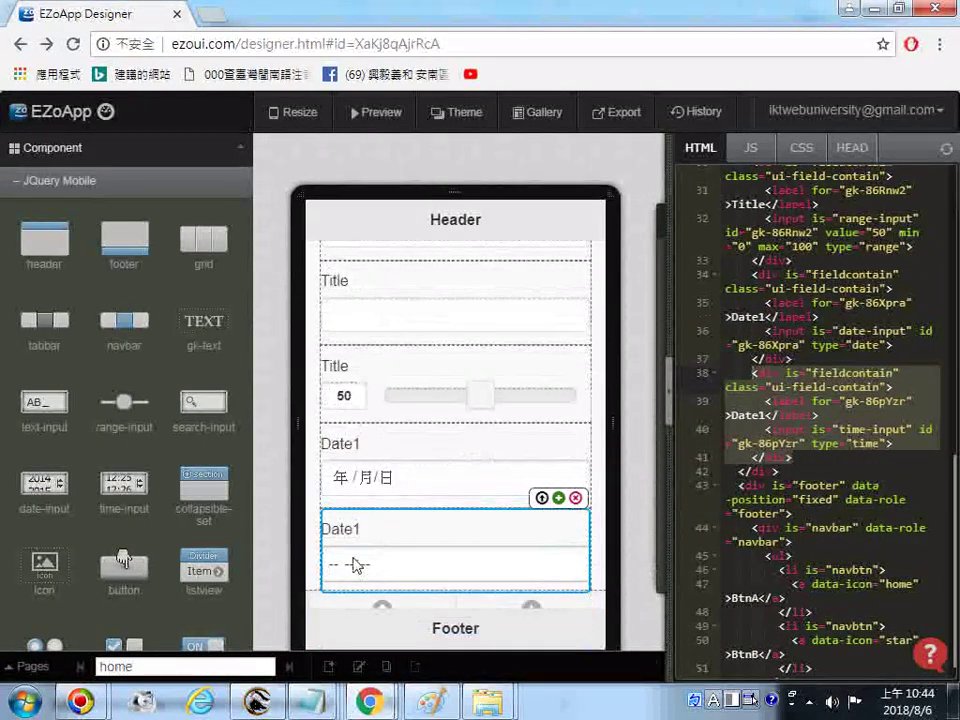
left_click(355, 565)
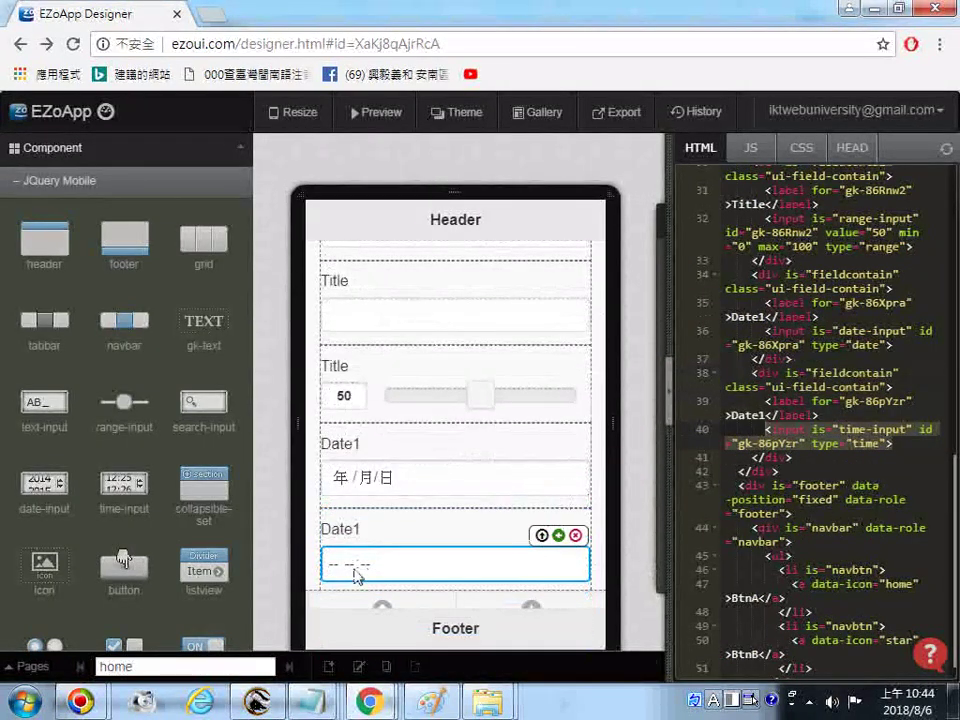
Copy the page's entire HTML code, including the new time-input block.
right_click(776, 435)
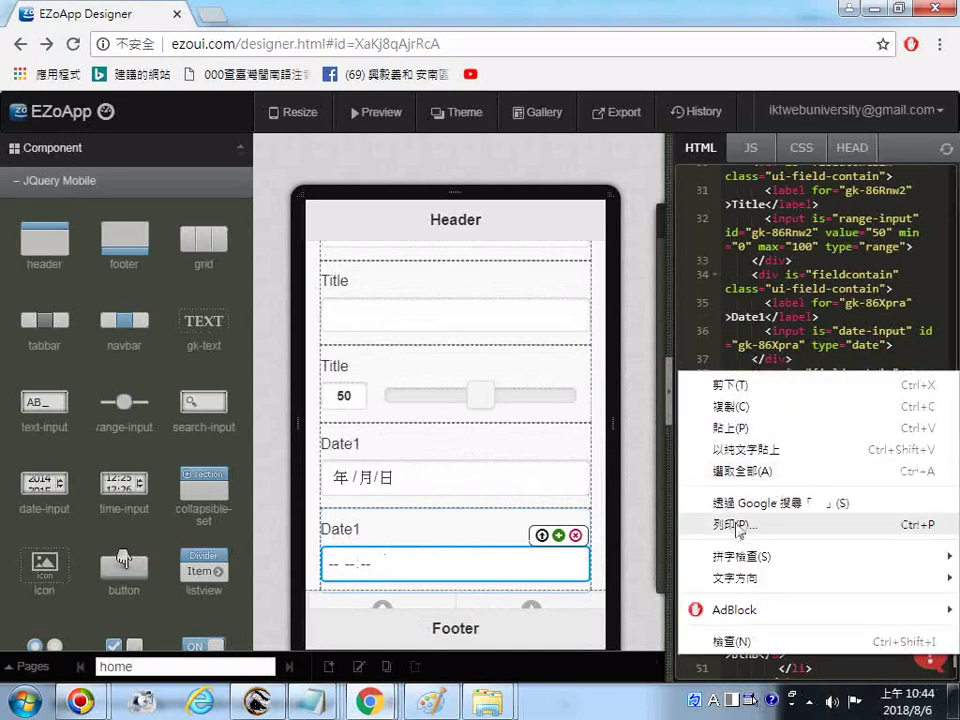
left_click(738, 330)
right_click(738, 325)
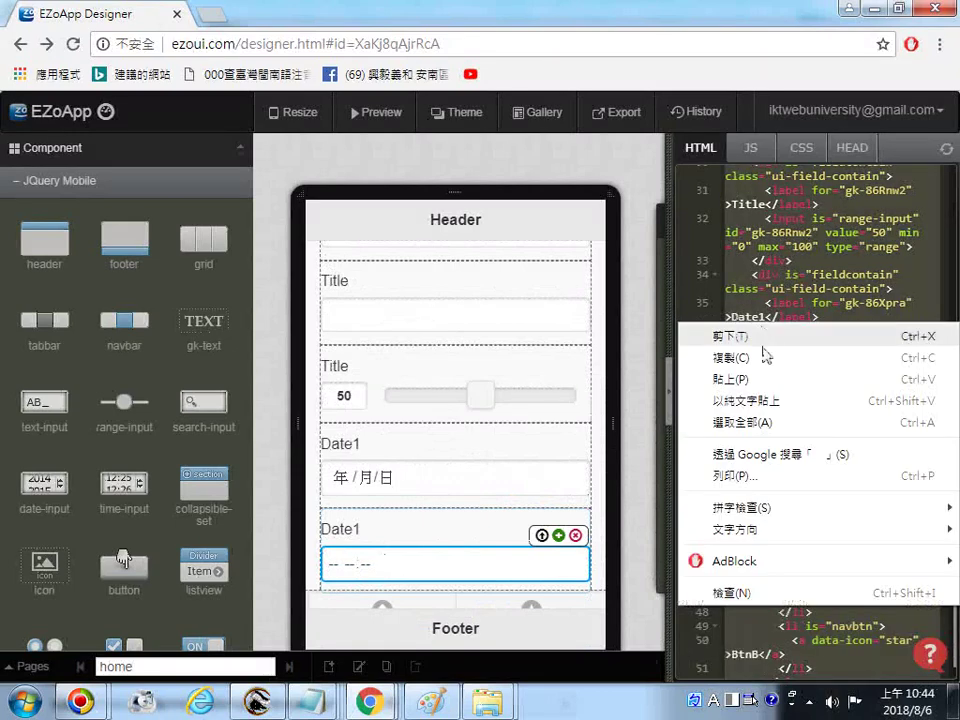
left_click(718, 370)
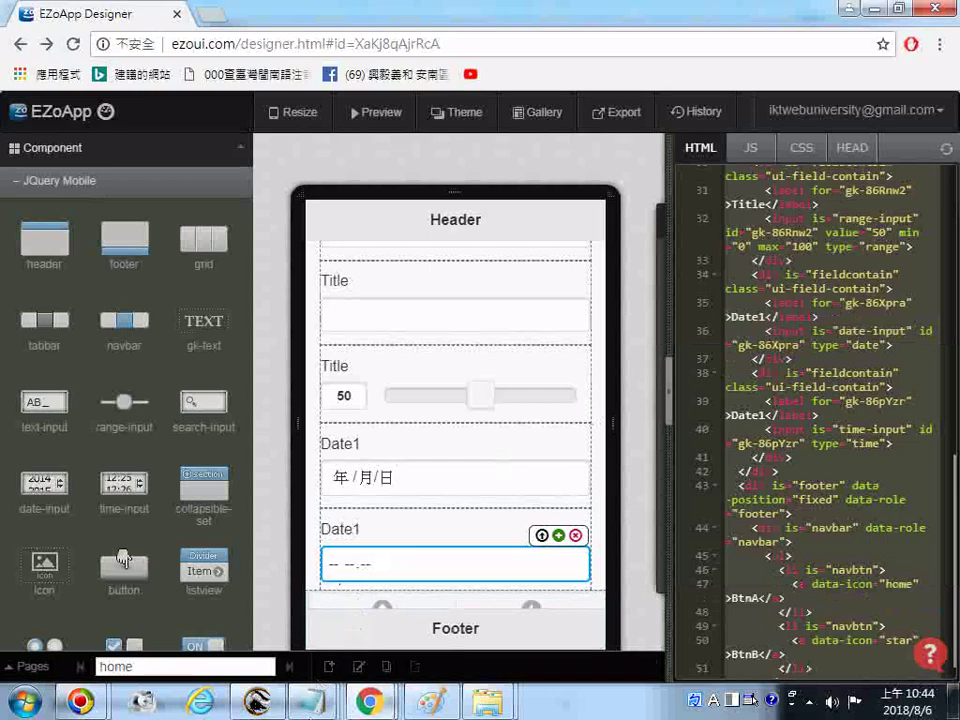
Switch to the untitled Notepad document, start entry "11." on a new line at its end and paste the copied HTML there.
right_click(314, 701)
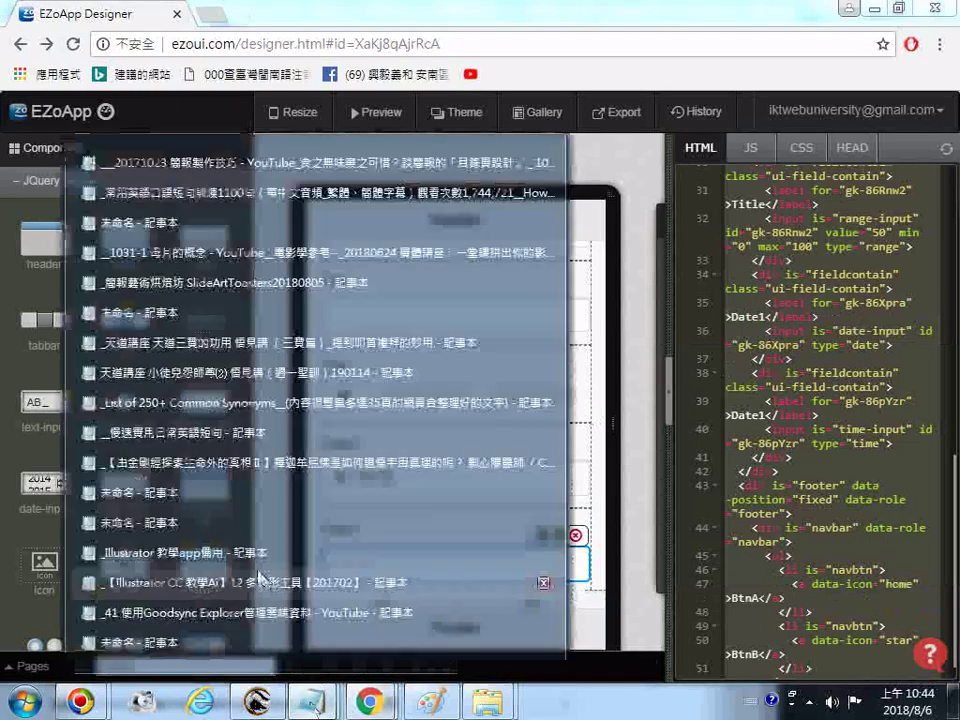
left_click(162, 643)
key("ctrl+End")
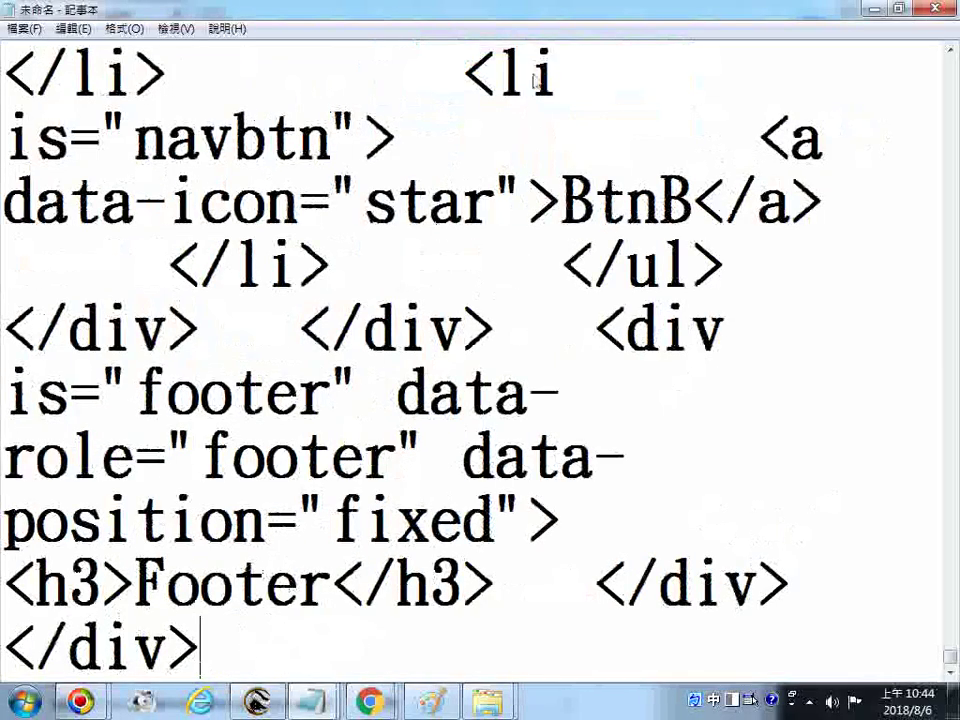
key("Return")
type("11.")
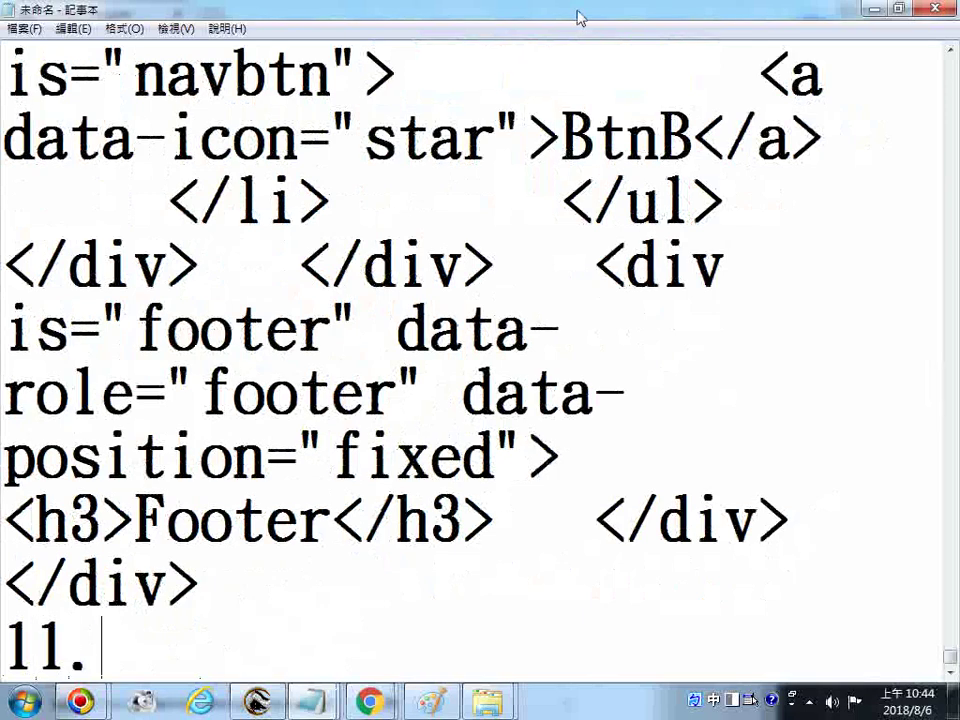
key("BackSpace")
key("BackSpace")
key("BackSpace")
key("BackSpace")
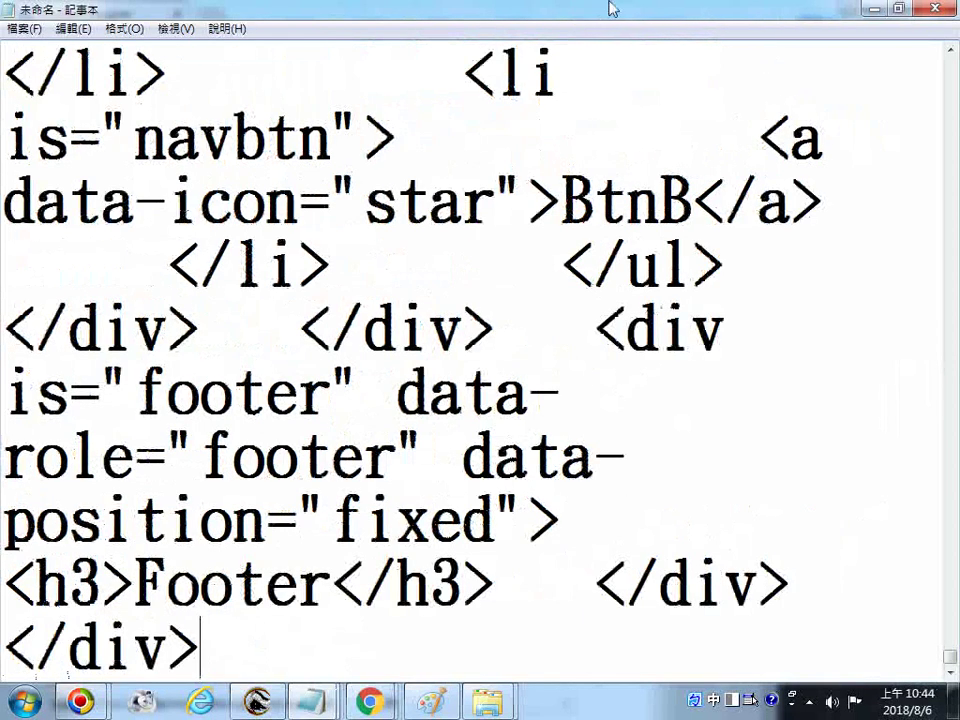
Find the time-input block in entry 11 and highlight its Date1 label text and its "time-input" value.
scroll(313, 243, "up", 2)
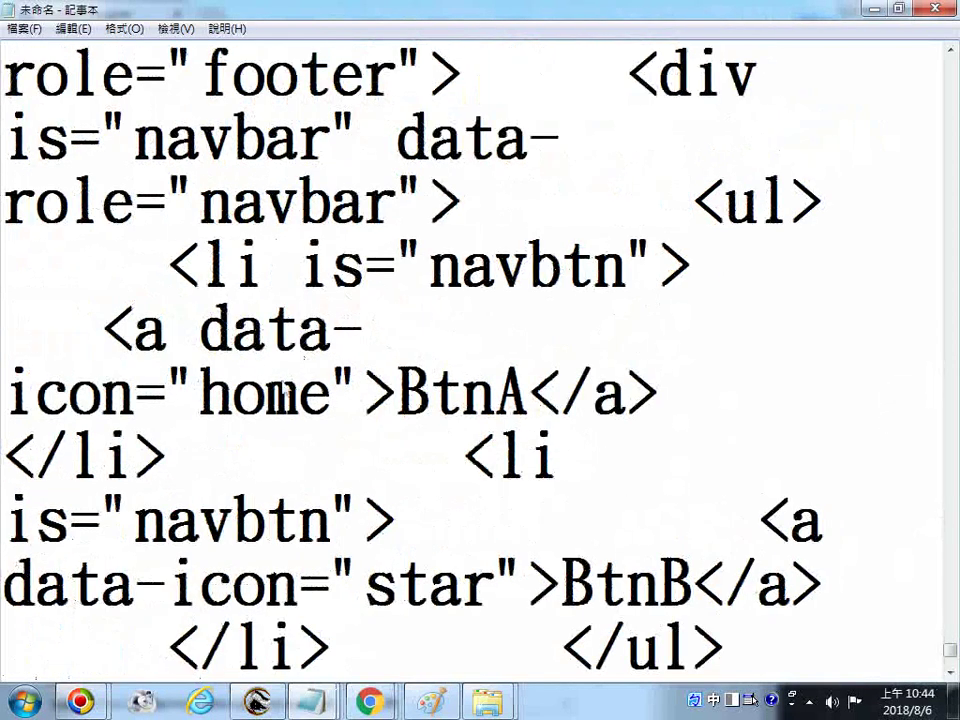
scroll(364, 289, "up", 1)
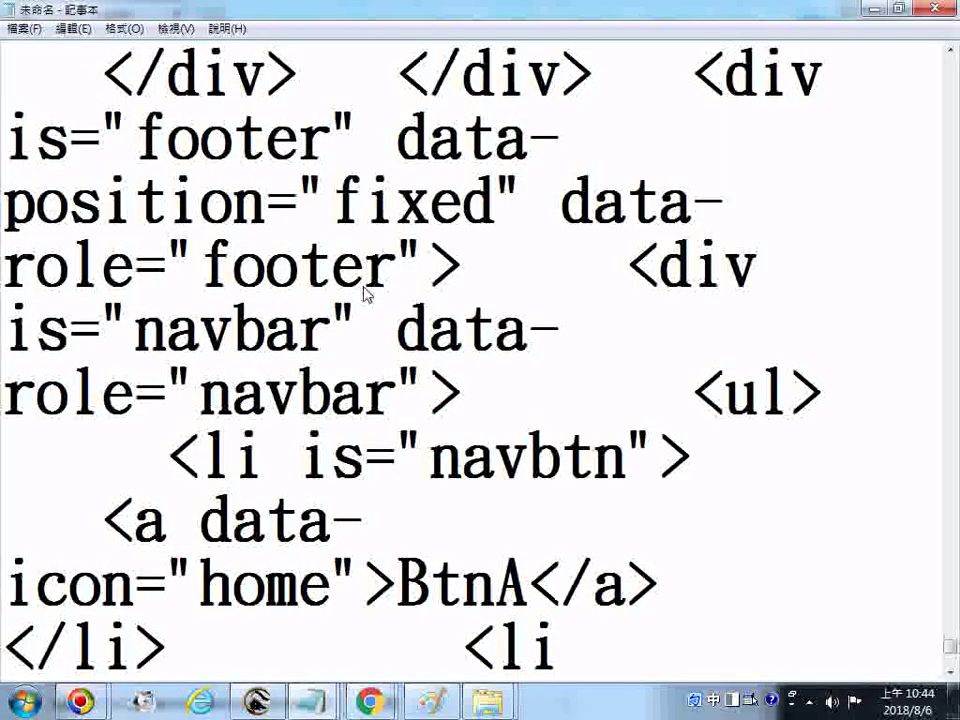
scroll(283, 340, "up", 1)
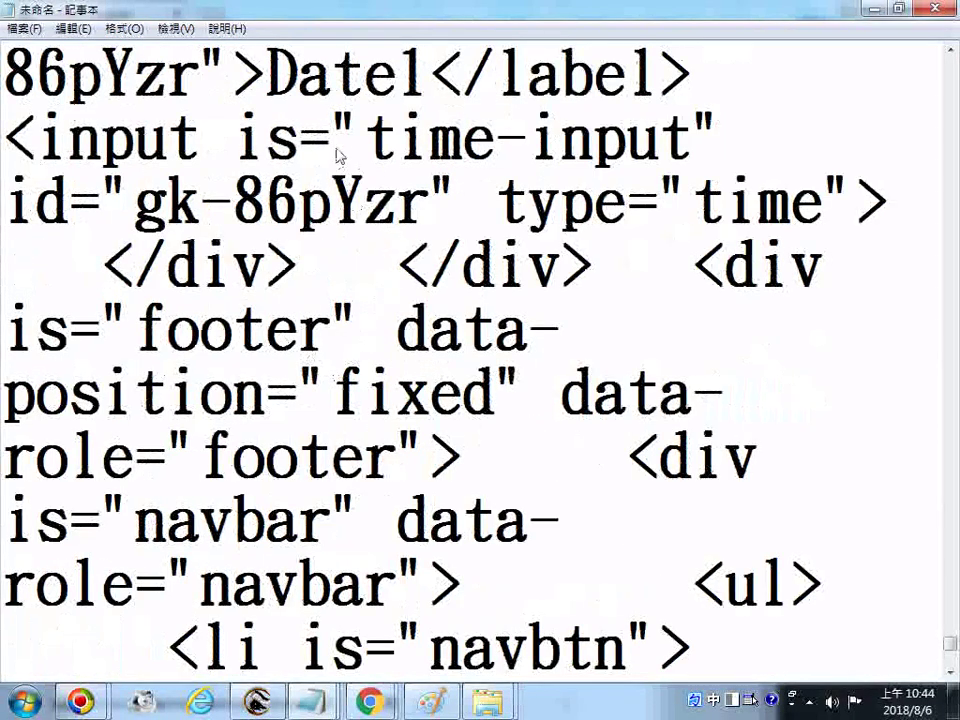
left_click_drag(281, 80, 427, 78)
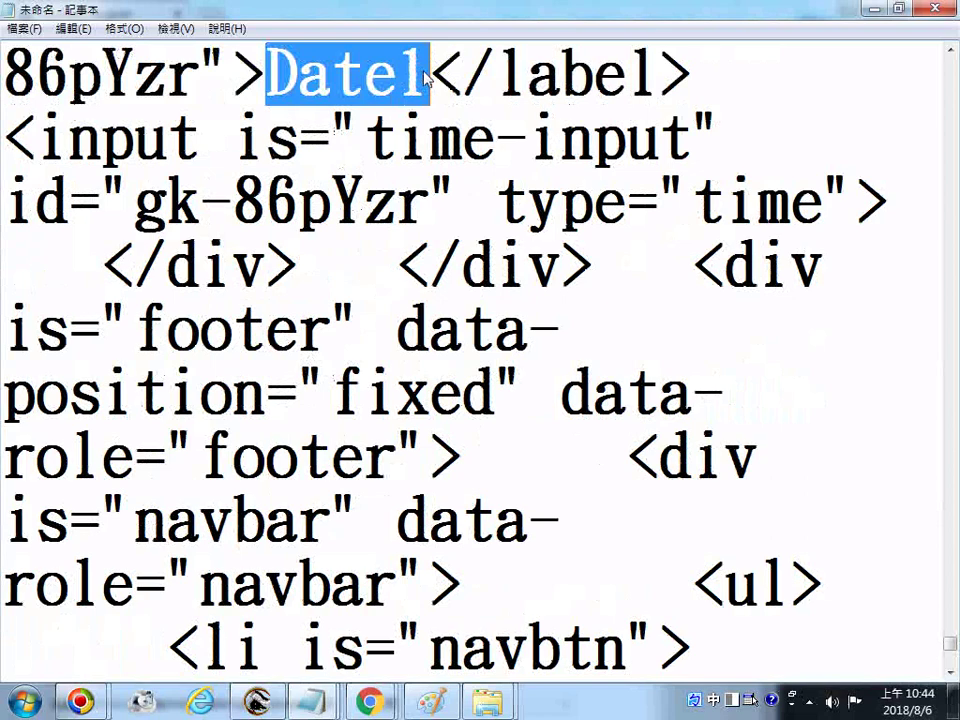
left_click_drag(383, 133, 705, 132)
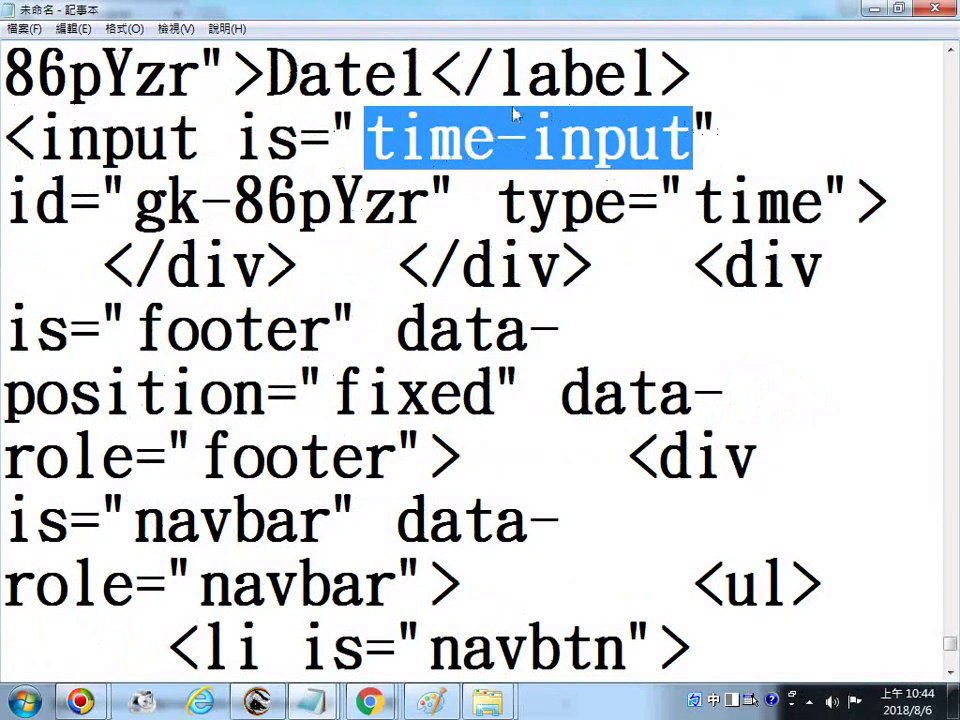
Switch to EZoApp Designer and open the page preview.
mouse_move(369, 700)
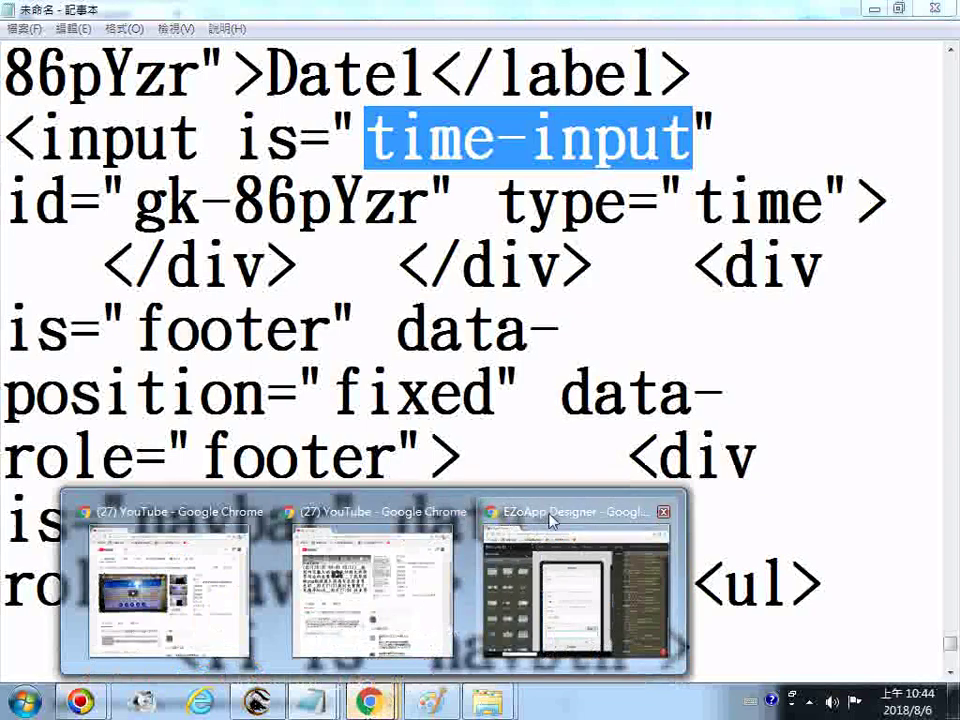
left_click(552, 519)
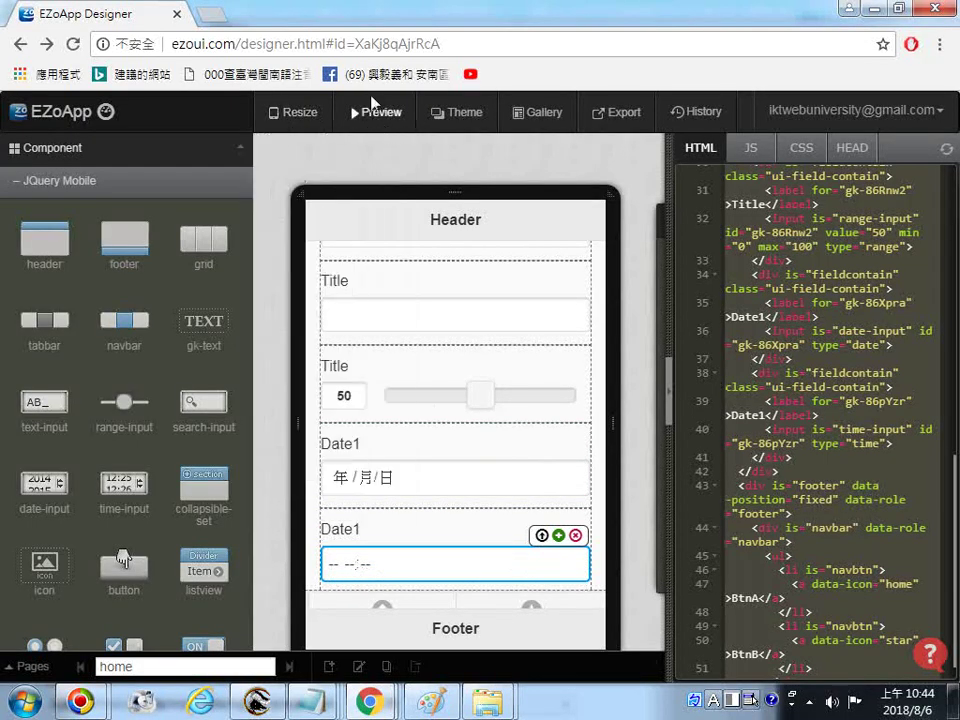
left_click(378, 116)
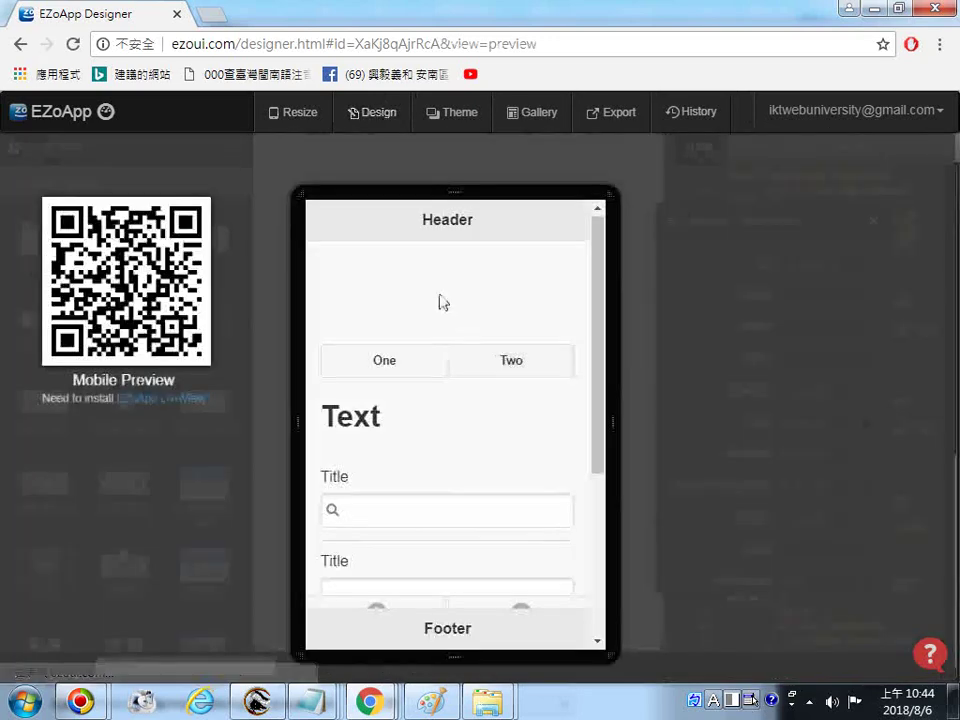
Try the time field in the preview by selecting its AM/PM, hour and minute parts and stepping the minutes up and down.
left_click(337, 573)
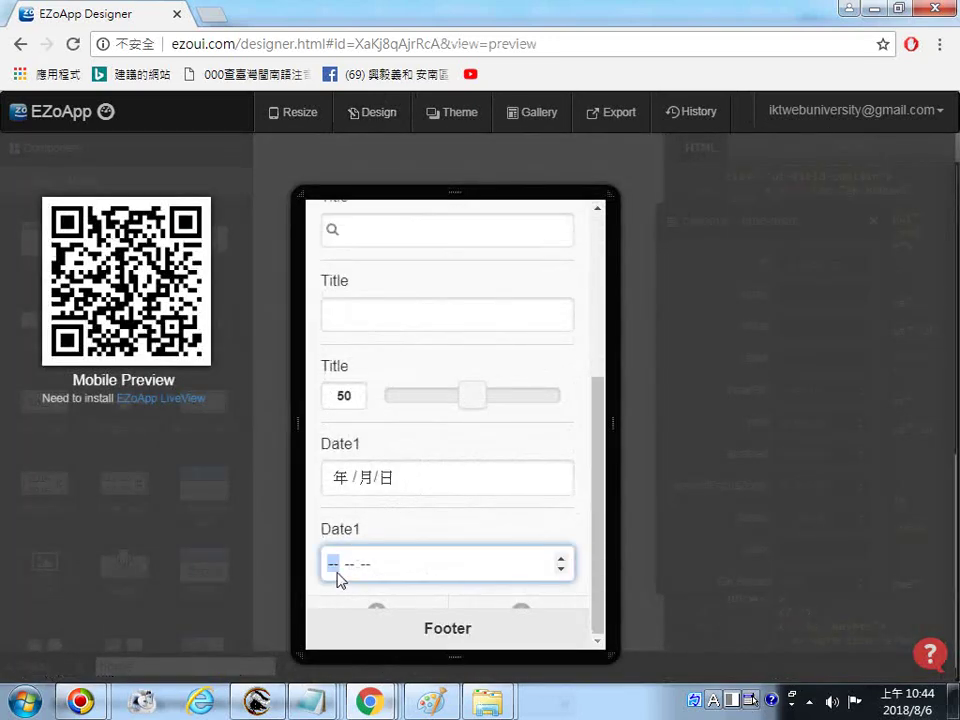
left_click(362, 571)
left_click(559, 561)
left_click(561, 570)
left_click(334, 560)
left_click(348, 565)
left_click(371, 564)
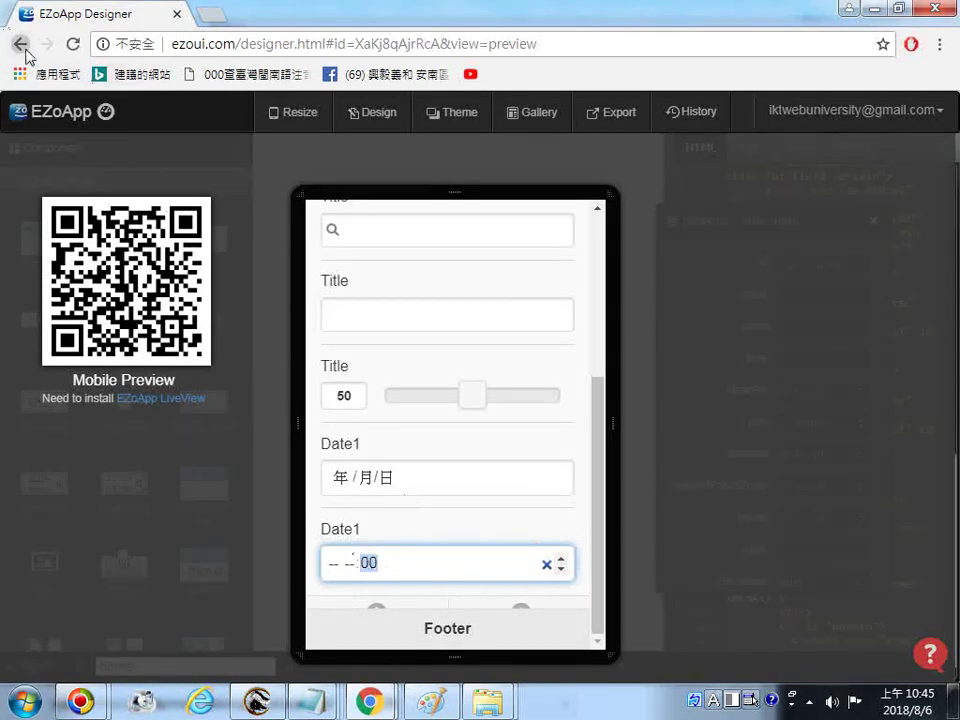
Return to the design view and add a collapsible-set component directly below the Text heading.
left_click(73, 45)
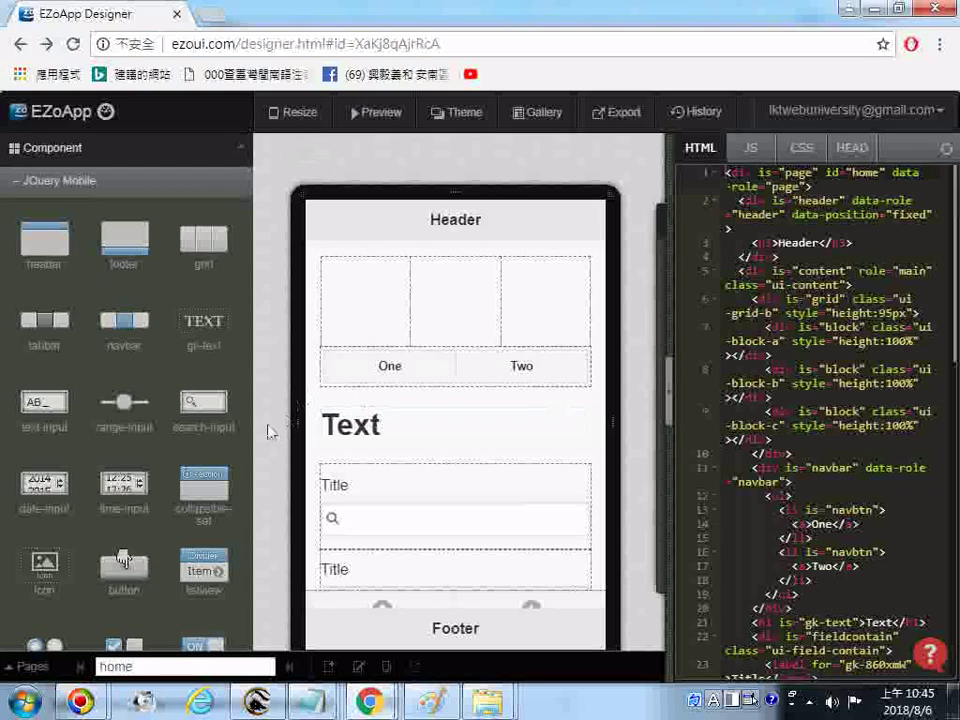
scroll(140, 430, "down", 1)
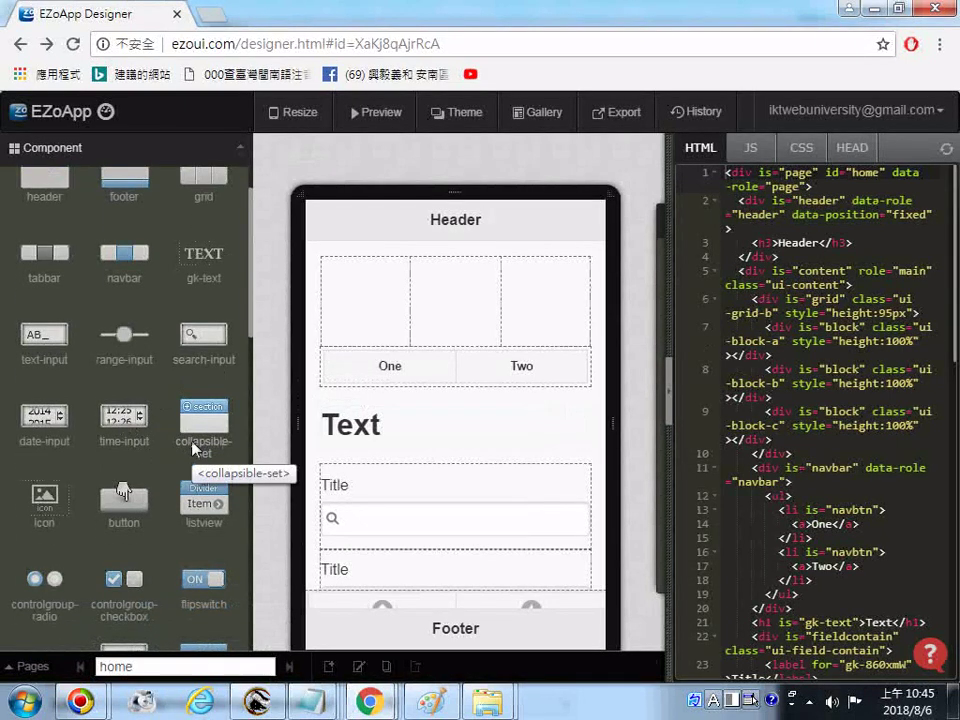
left_click_drag(194, 446, 386, 452)
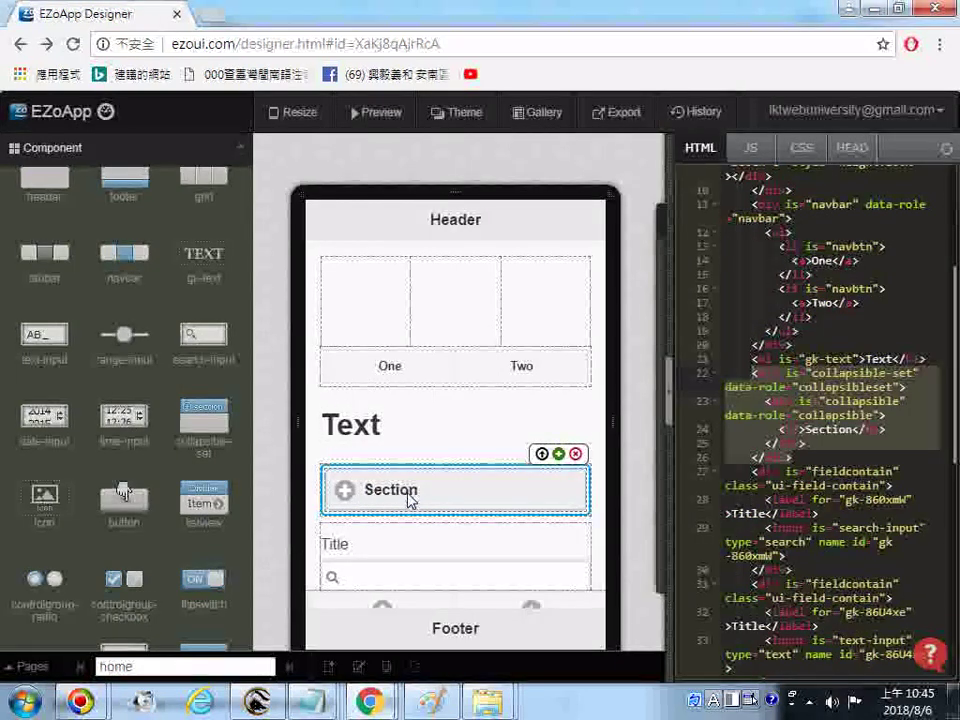
Copy the page's entire HTML code, including the new collapsible-set block.
right_click(772, 360)
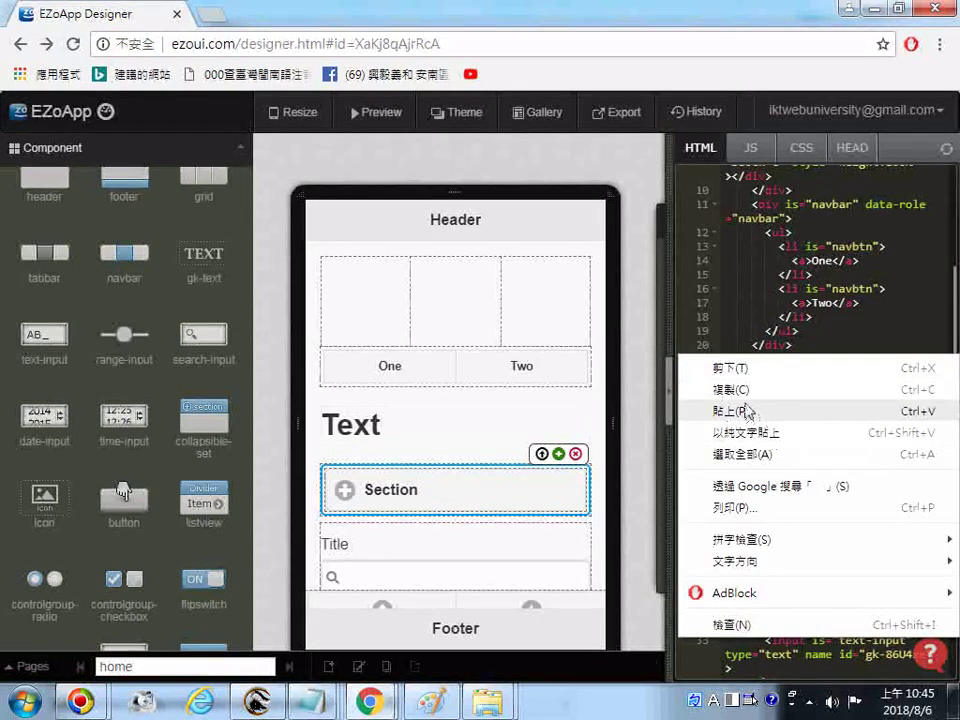
left_click(765, 454)
right_click(733, 325)
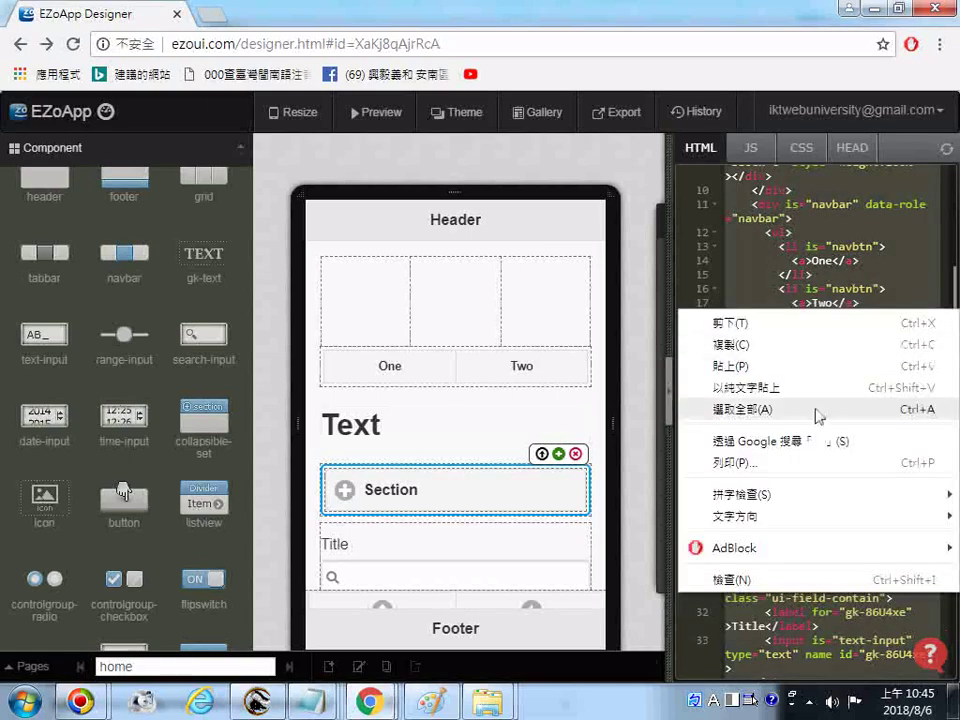
left_click(769, 360)
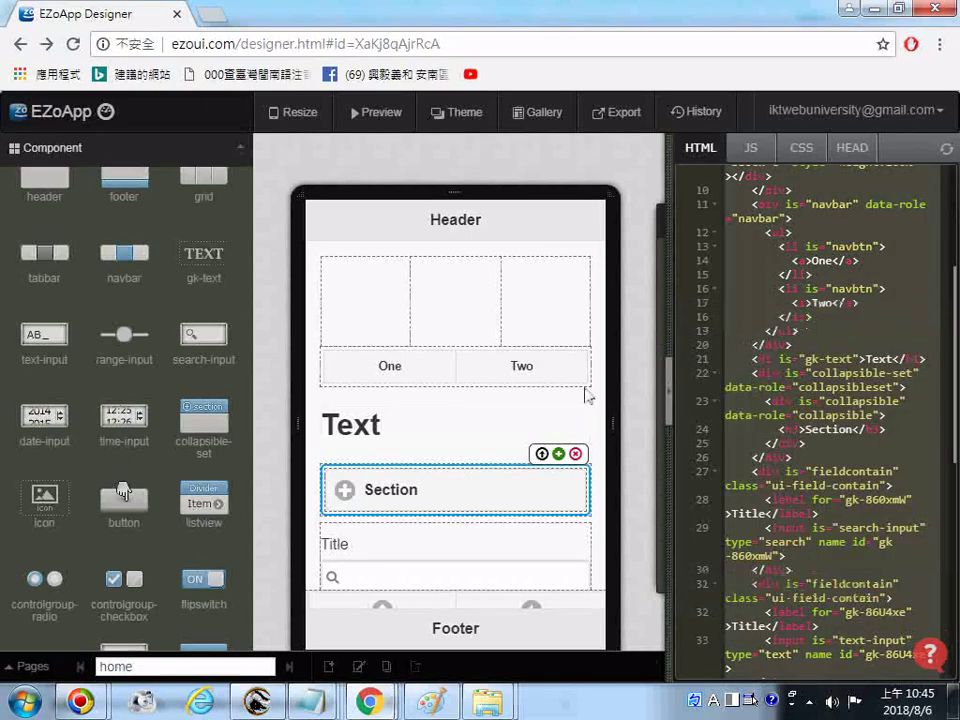
Switch to the untitled Notepad document, start entry "12." on a new line at its end and paste the collapsible-set stage's HTML.
right_click(297, 702)
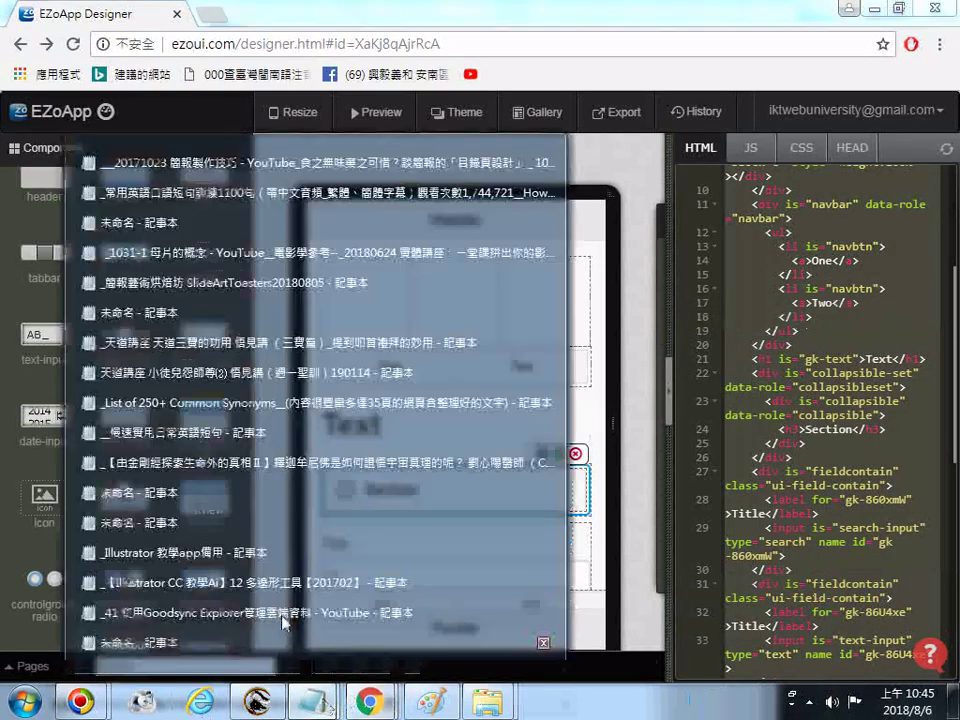
left_click(196, 641)
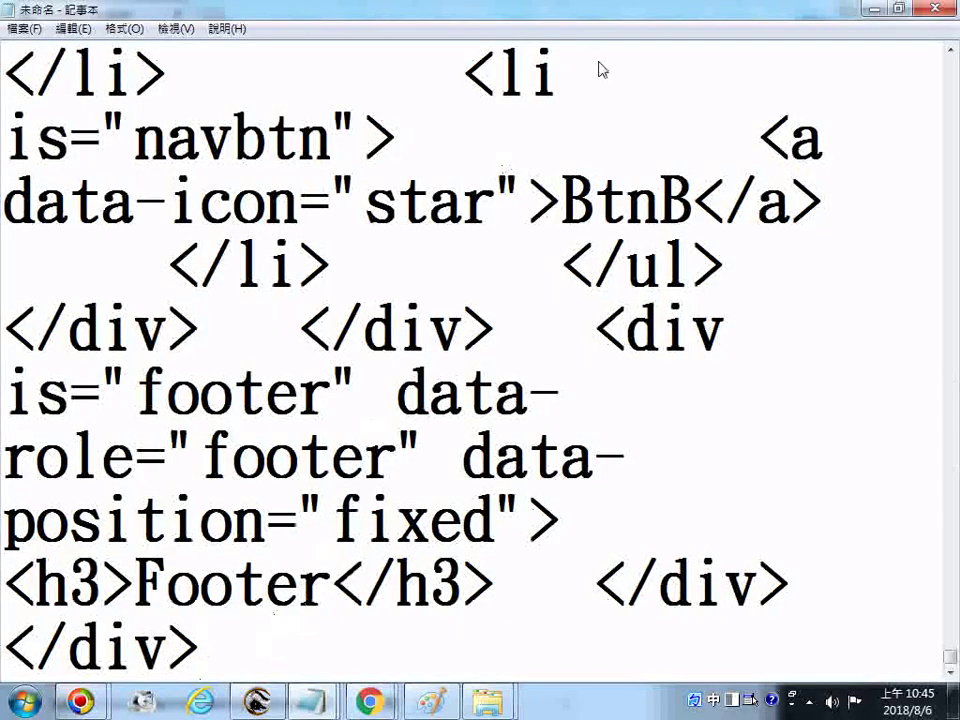
key("Return")
type("12.")
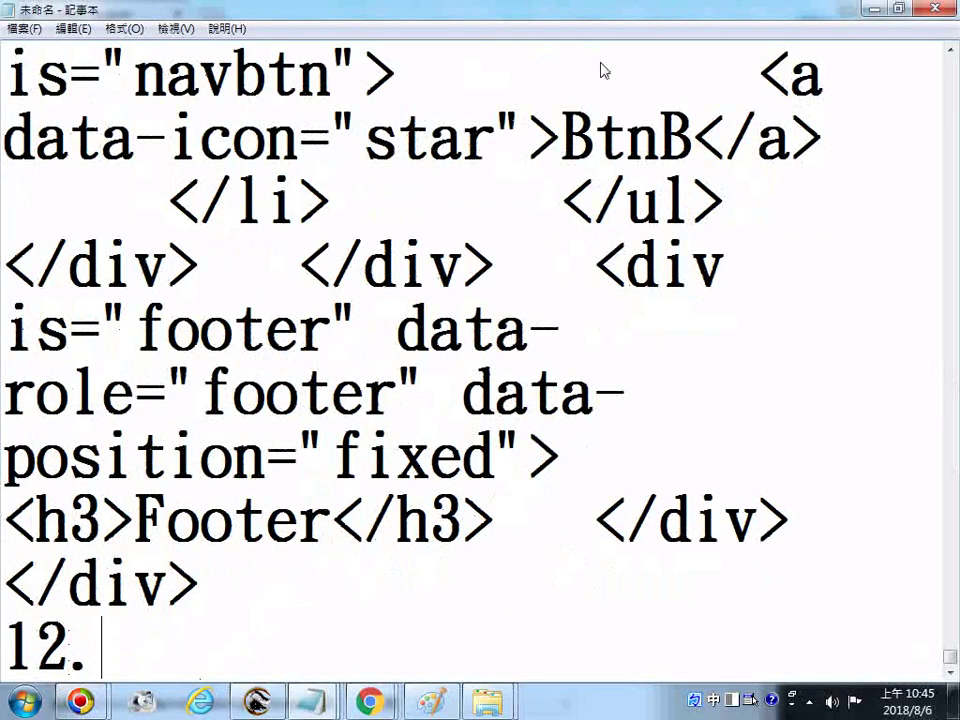
key("ctrl+z")
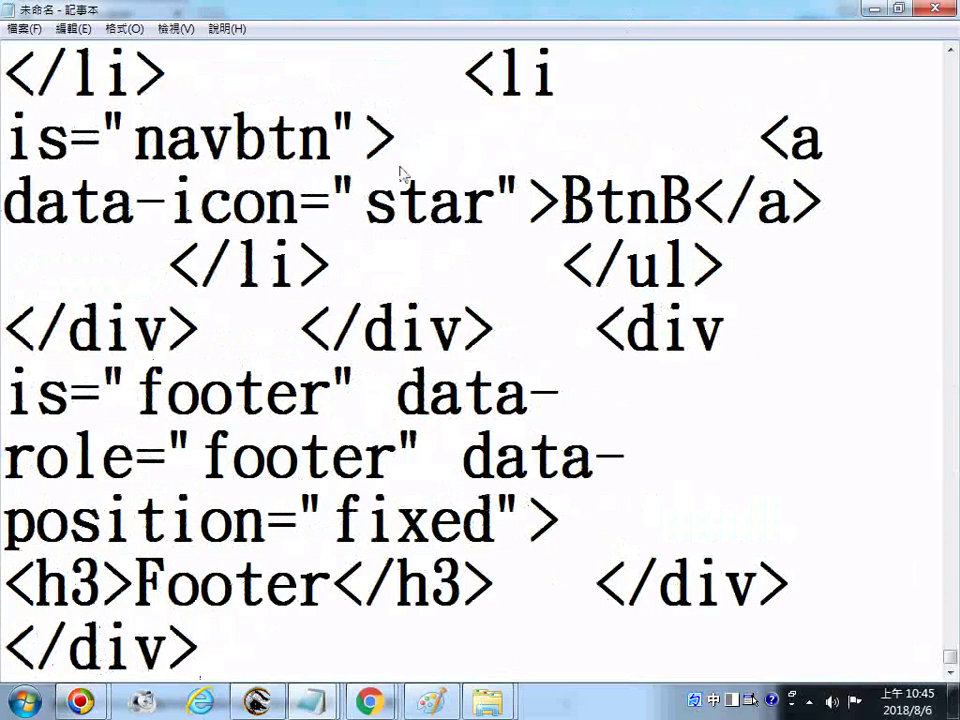
scroll(401, 176, "up", 5)
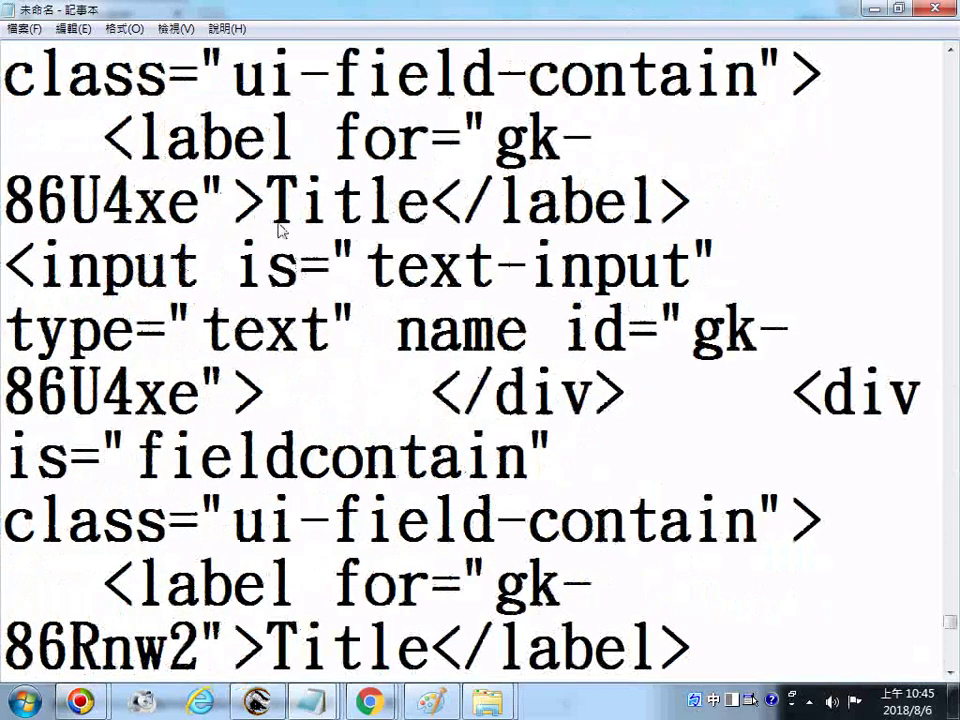
Examine the pasted page HTML upward through the form fields, collapsible section, grid, navigation bar and footer code.
scroll(325, 245, "up", 3)
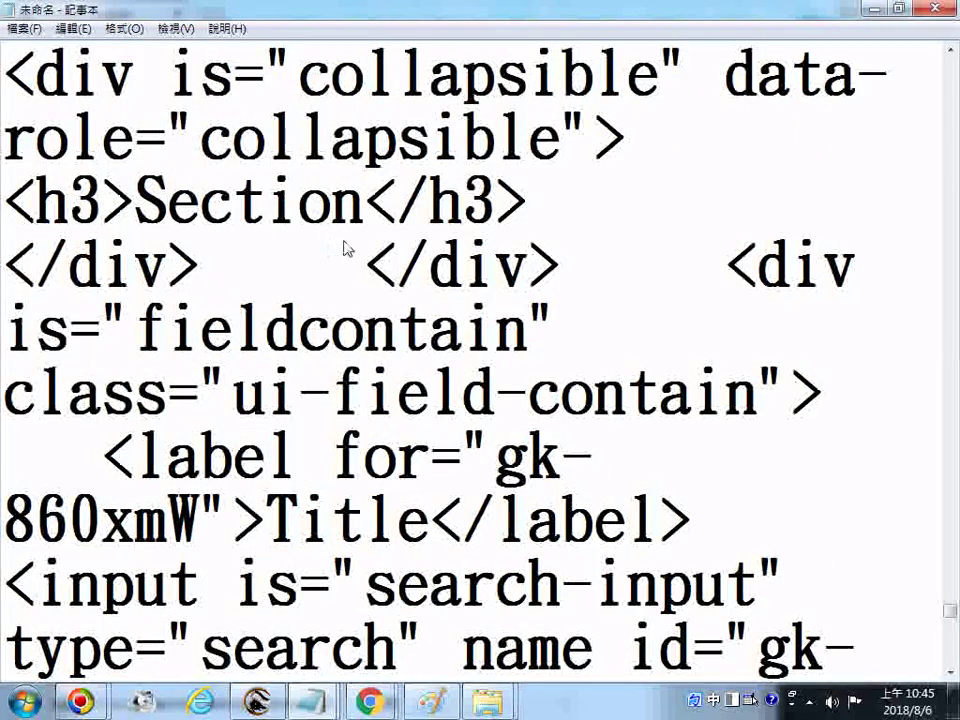
scroll(350, 249, "up", 3)
scroll(370, 246, "up", 3)
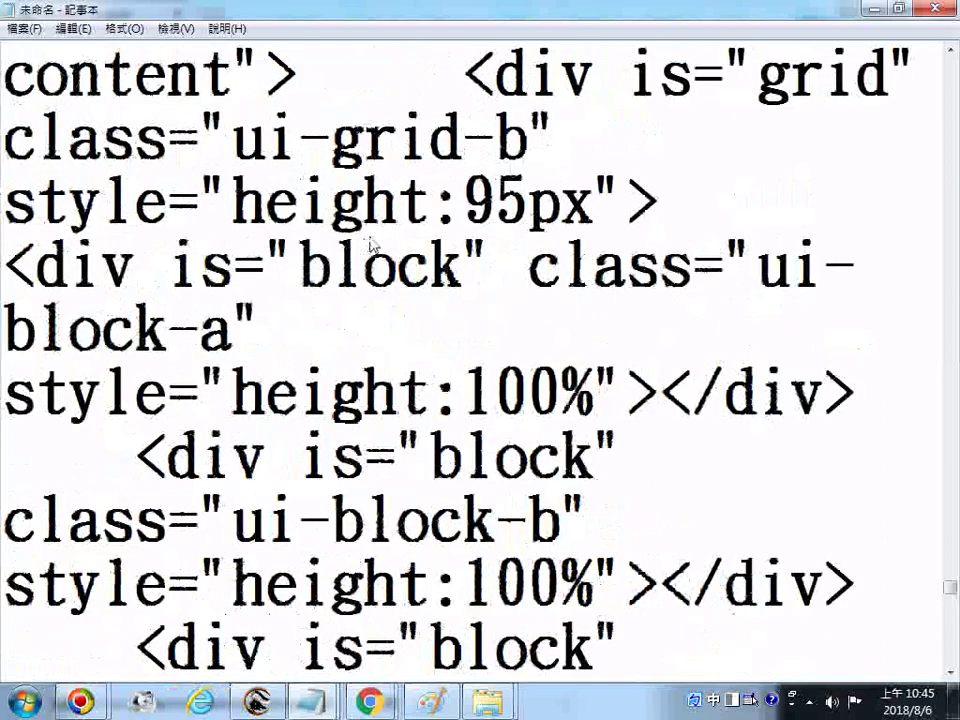
scroll(370, 243, "up", 3)
scroll(375, 245, "up", 3)
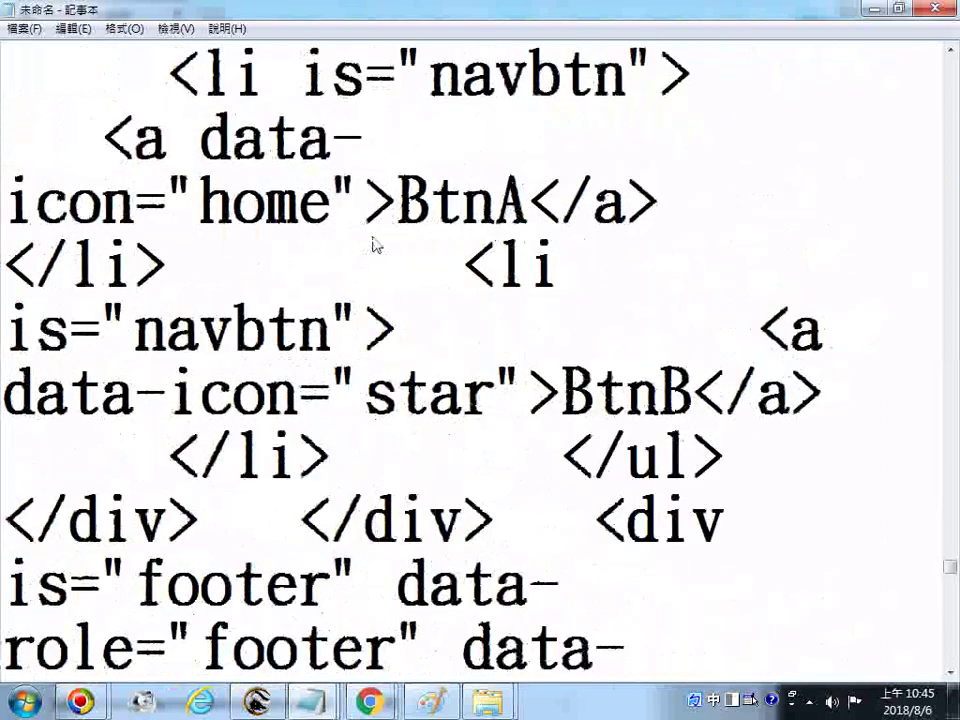
scroll(440, 268, "up", 3)
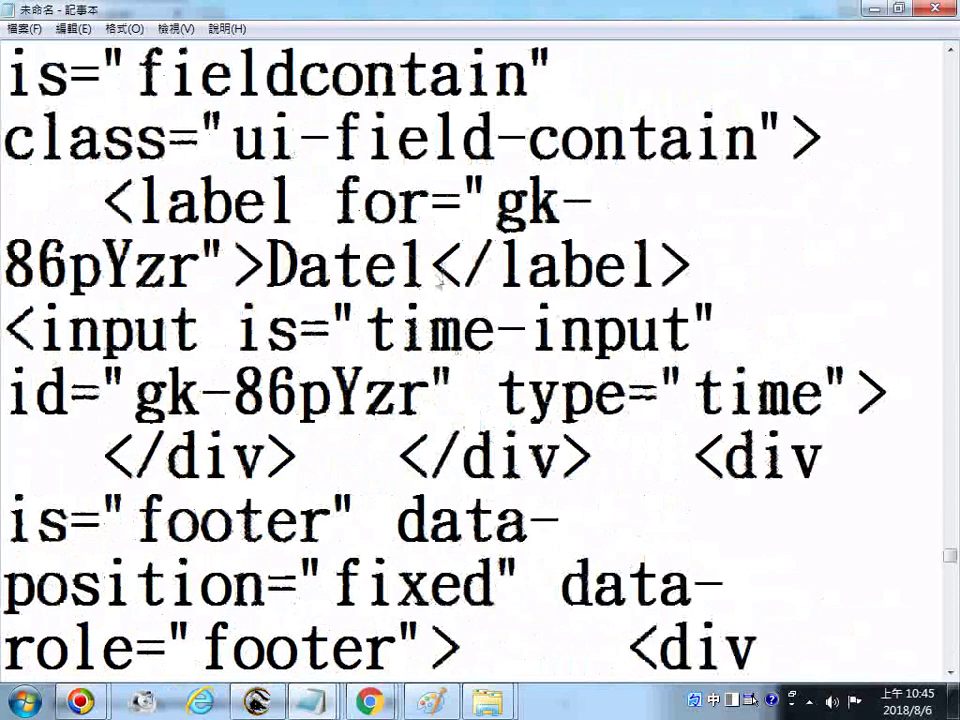
scroll(420, 288, "up", 3)
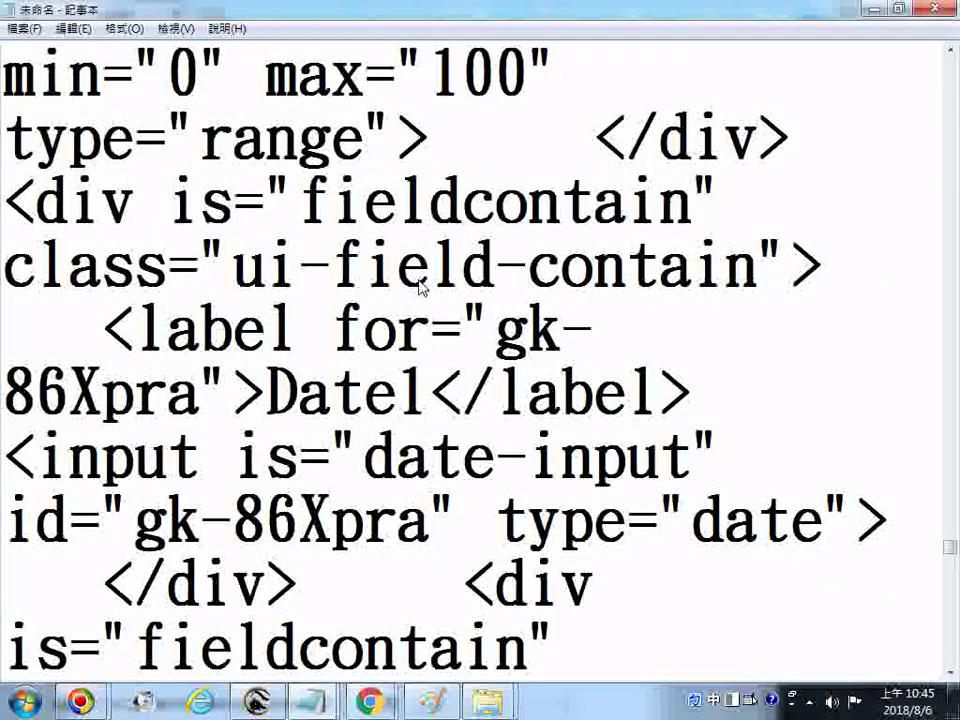
scroll(418, 284, "up", 1)
scroll(418, 284, "up", 3)
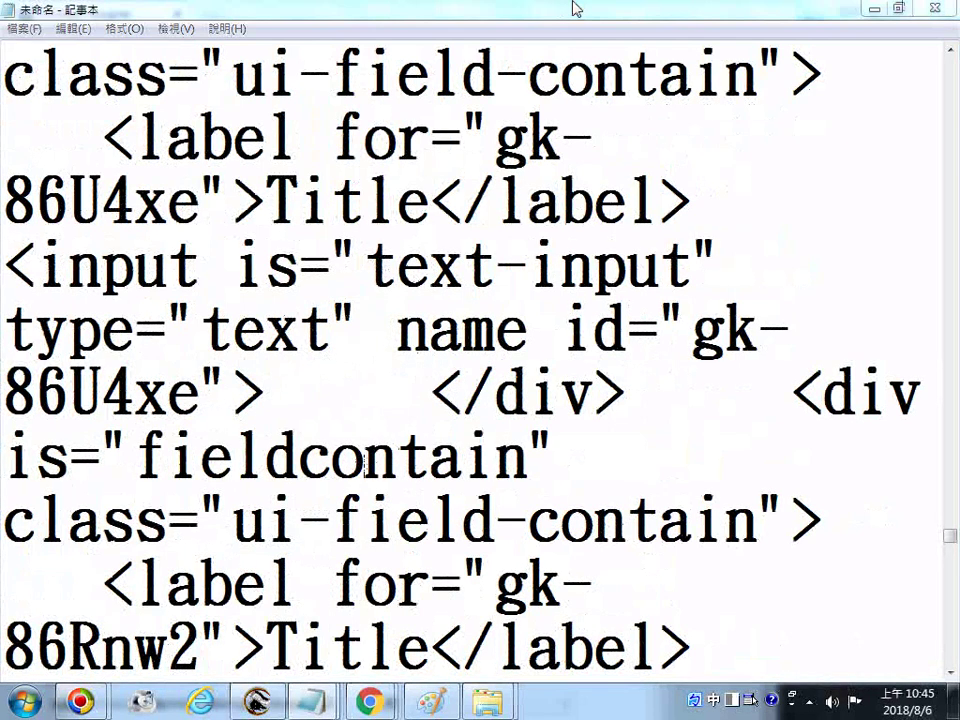
Search the document downward for "Text" and highlight the heading word inside the gk-text h1 element.
key("ctrl+f")
type("可")
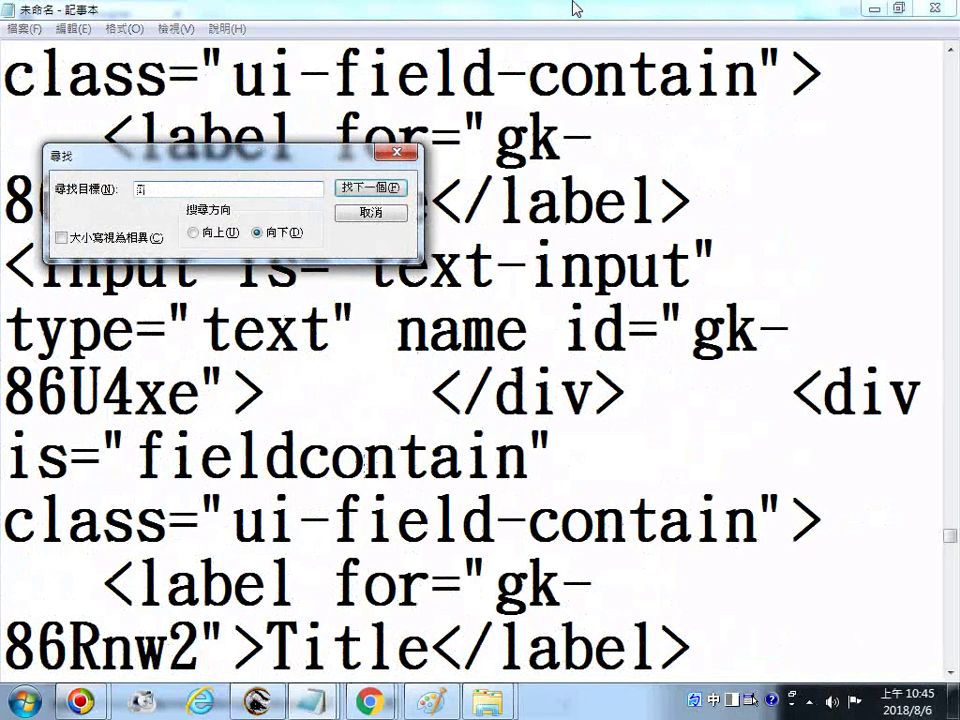
type("Text")
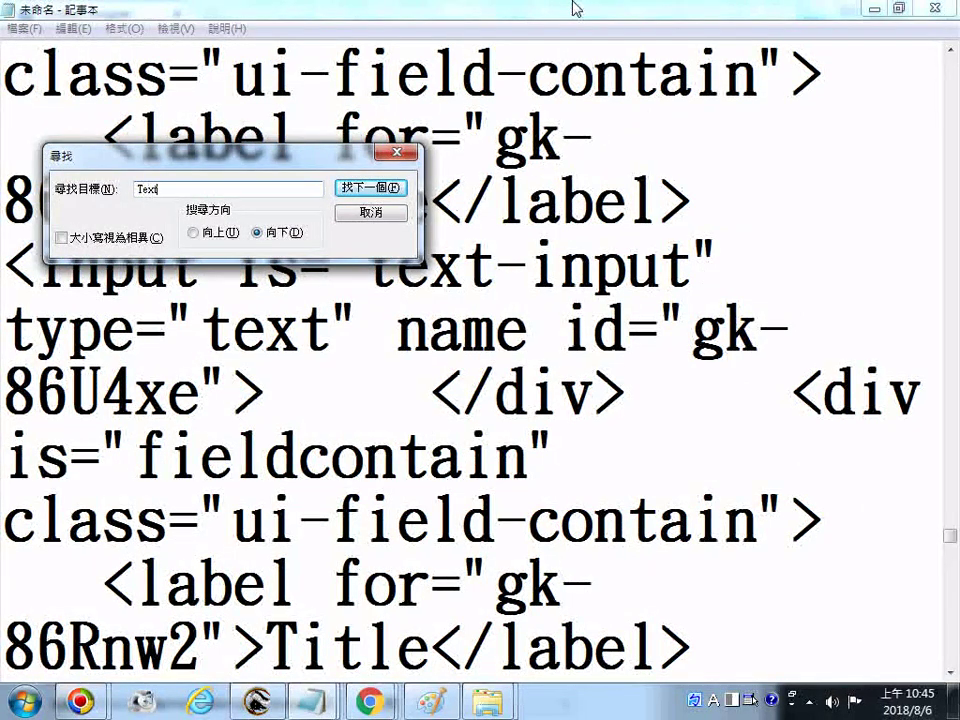
left_click(361, 192)
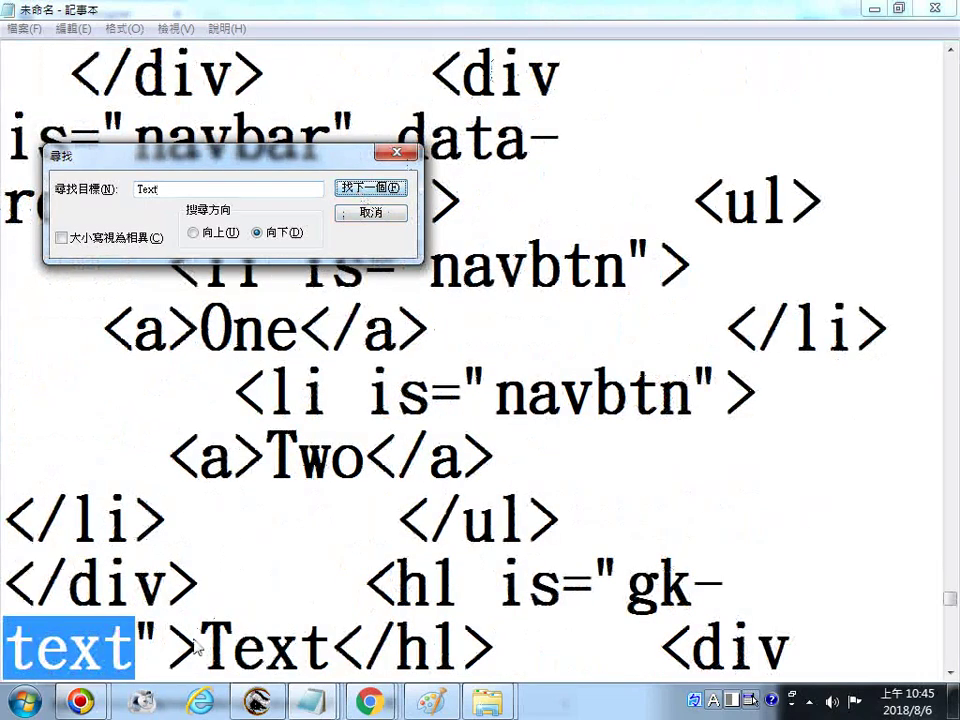
left_click_drag(195, 645, 332, 648)
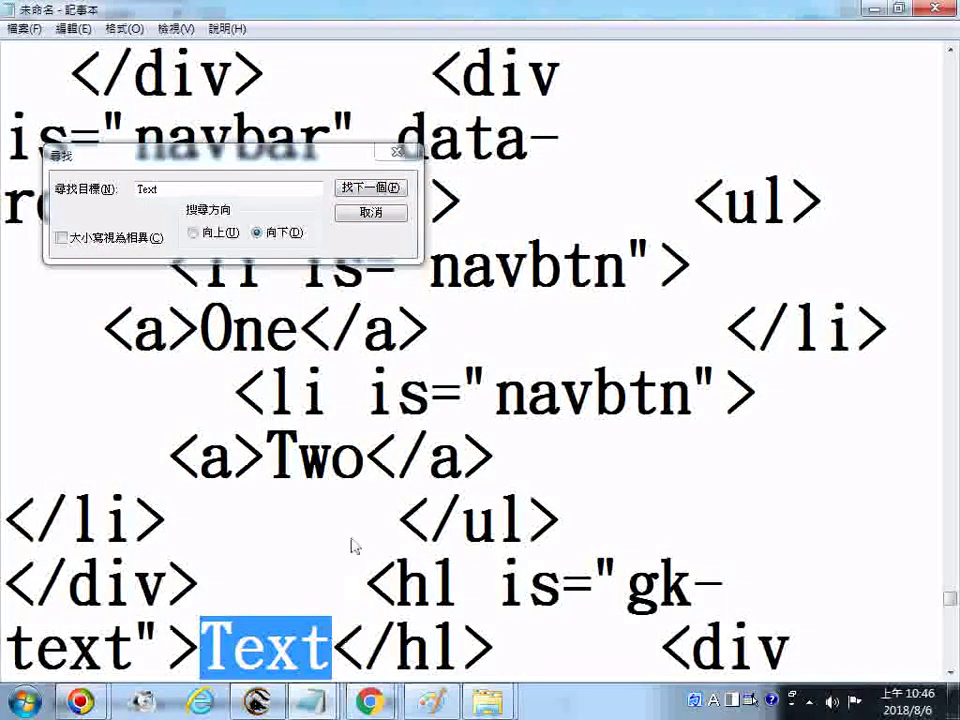
Review the collapsible-set code after the Text heading, then switch to EZoApp Designer in Chrome to compare it with the Section component.
scroll(445, 358, "down", 2)
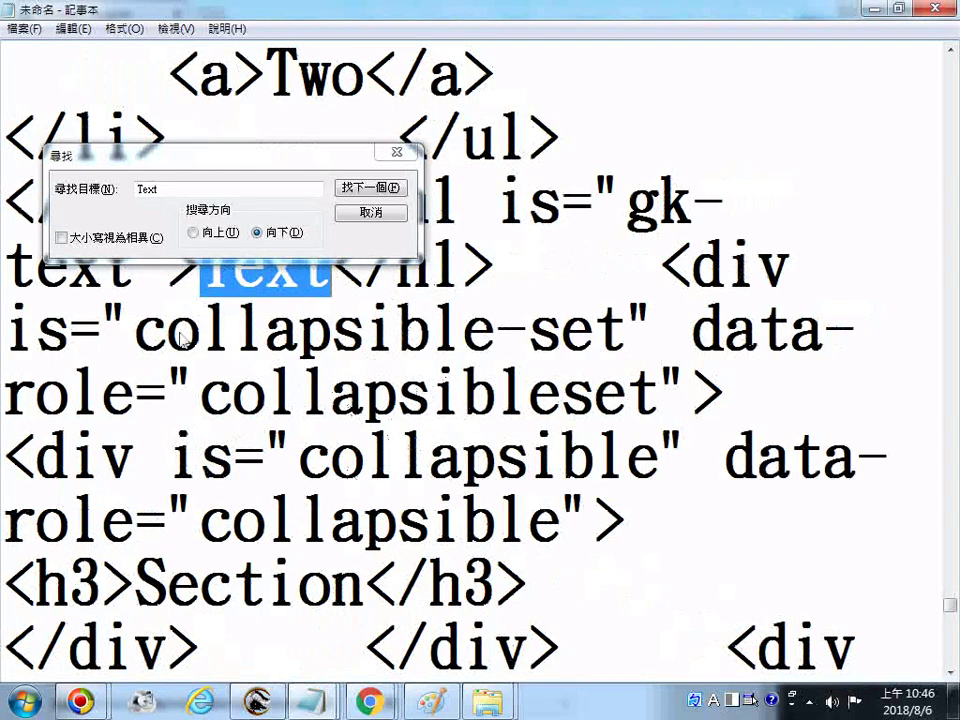
scroll(475, 358, "down", 1)
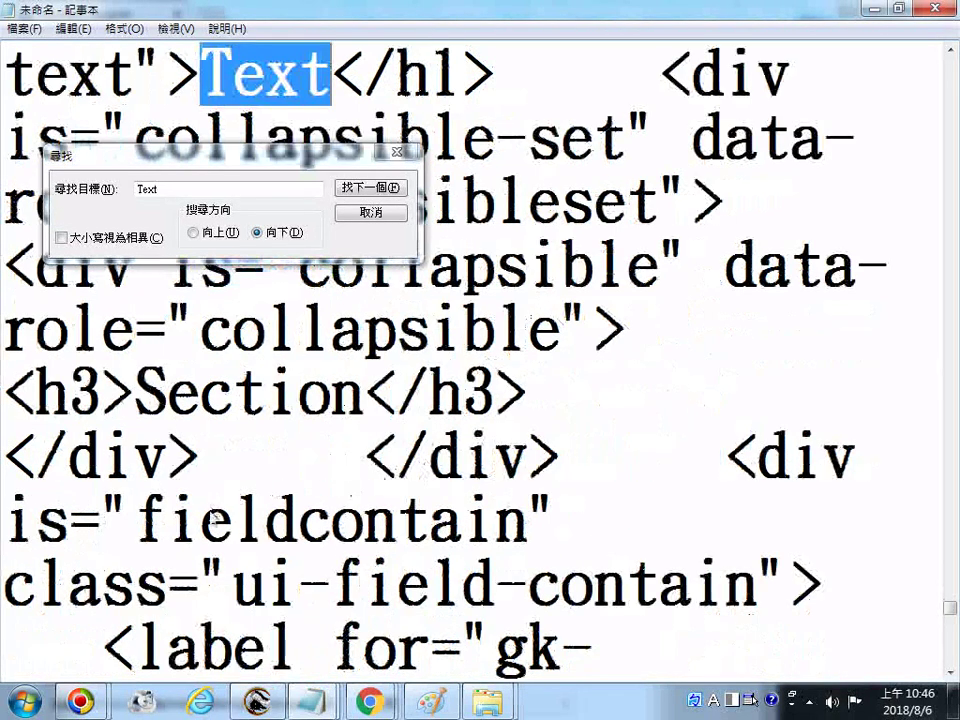
scroll(283, 543, "down", 1)
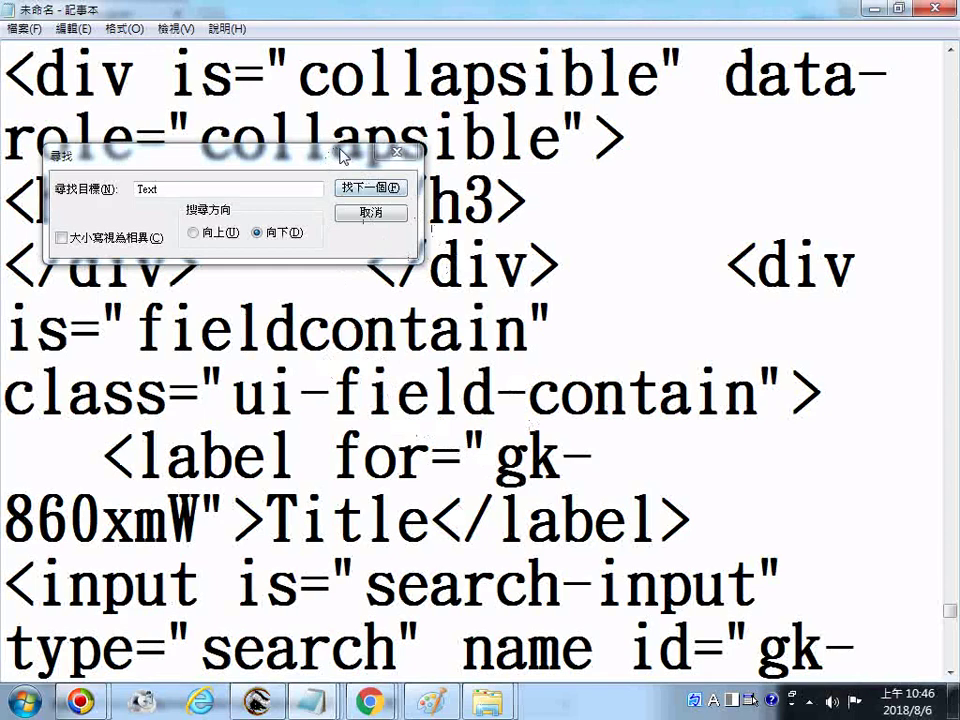
left_click_drag(343, 155, 337, 324)
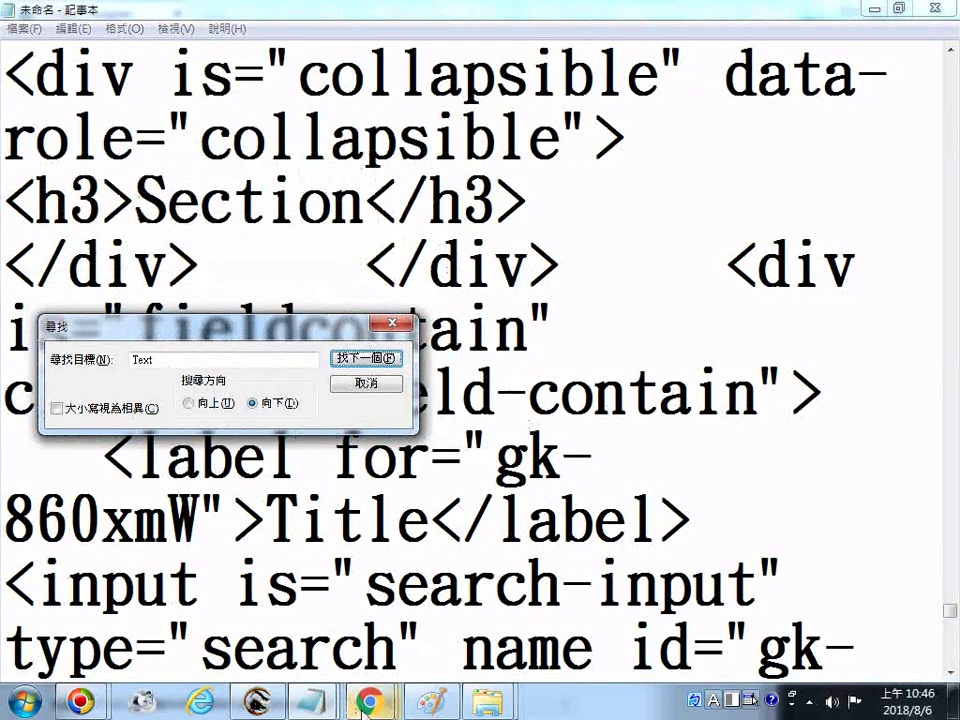
mouse_move(366, 705)
left_click(580, 565)
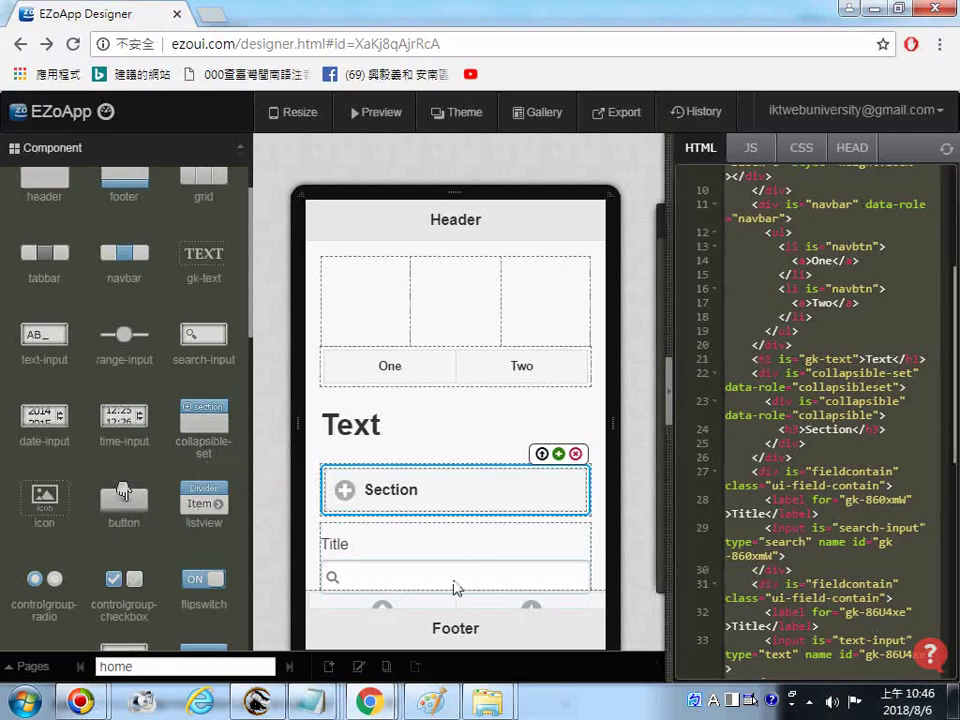
Switch back to the untitled Notepad document and highlight "collapsible-set" and the "Section" heading text, keeping the Find dialog clear of the code.
right_click(322, 701)
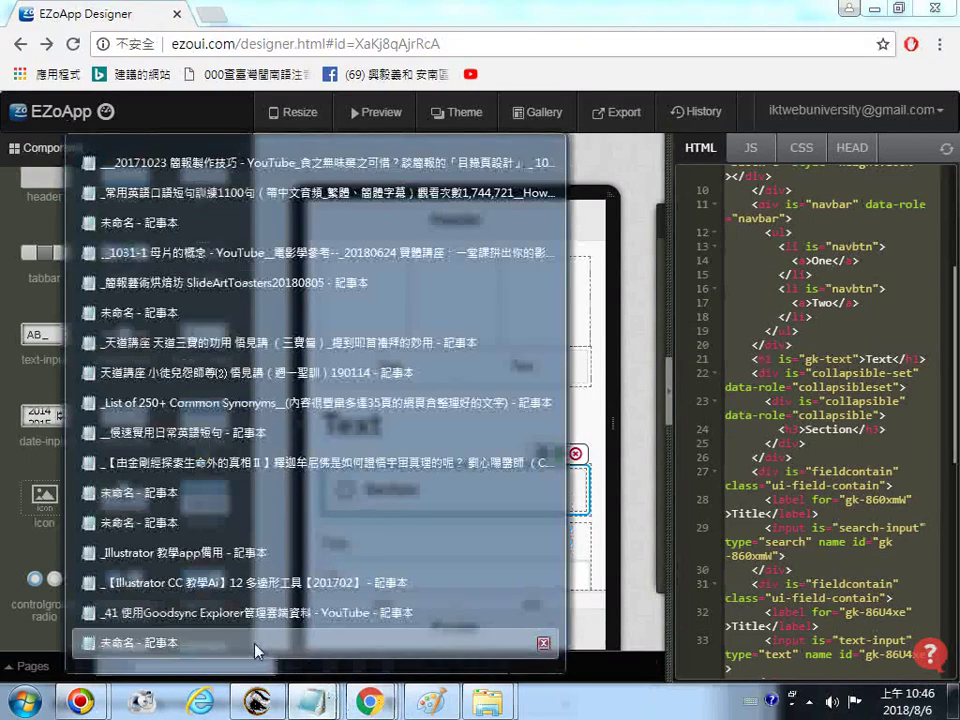
left_click(255, 650)
left_click_drag(139, 140, 300, 138)
left_click_drag(363, 128, 615, 150)
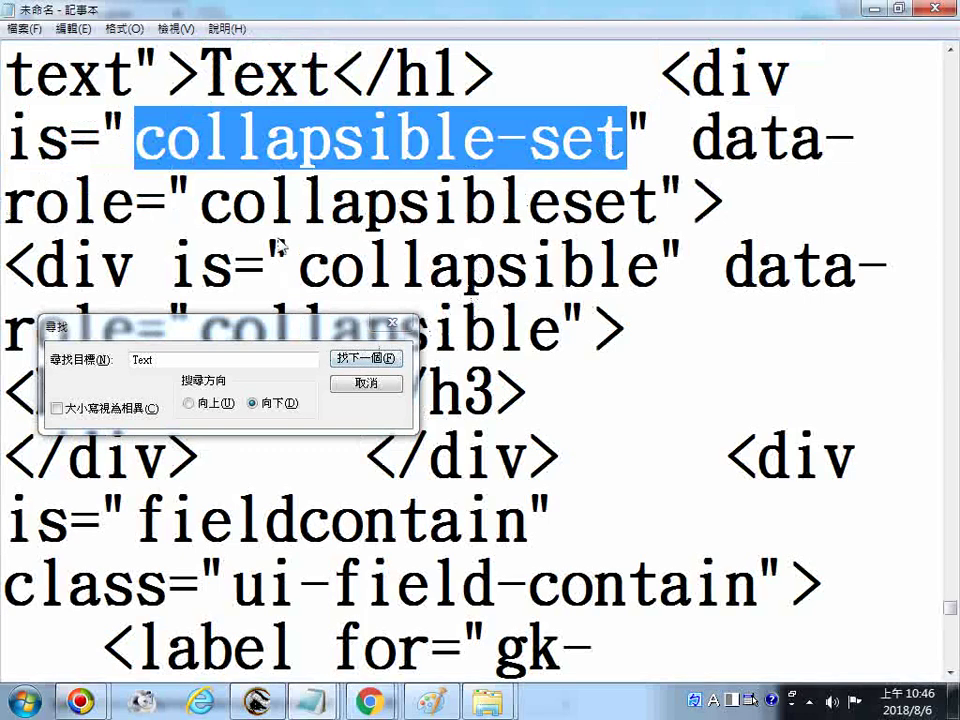
left_click_drag(280, 333, 292, 586)
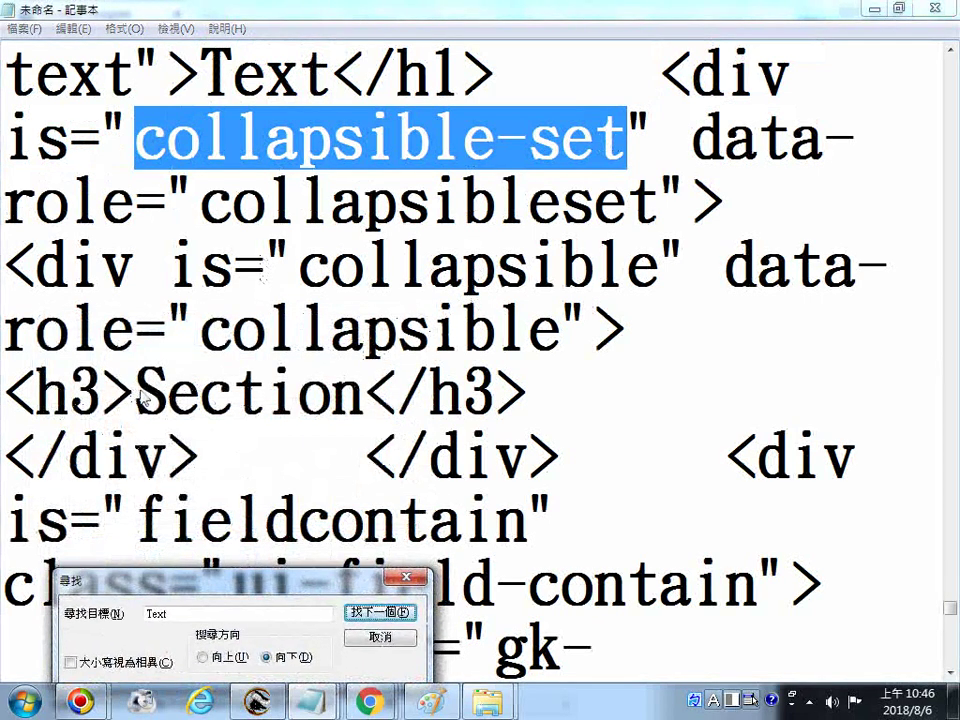
left_click_drag(140, 400, 355, 376)
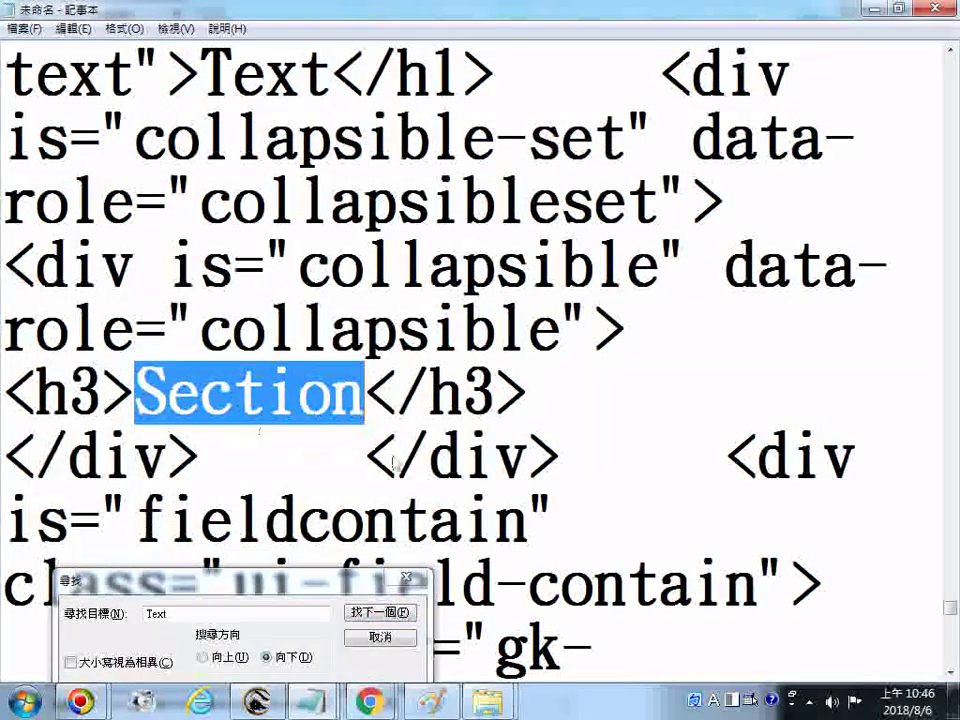
left_click_drag(331, 590, 823, 592)
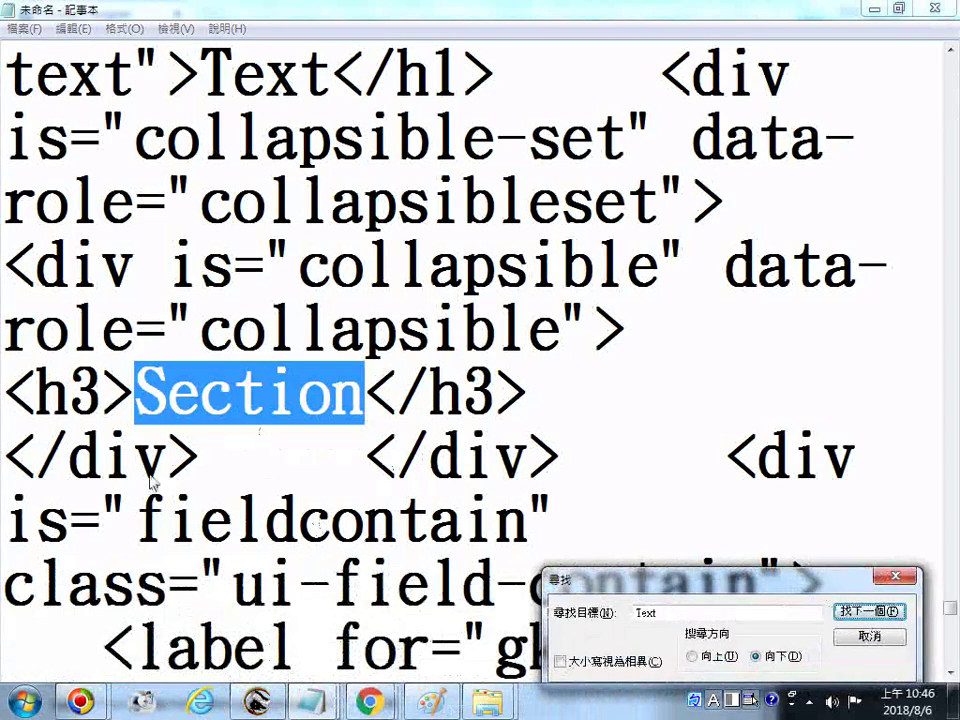
Switch to EZoApp Designer in Chrome, preview the whole mobile page, and return to the reloaded design view.
mouse_move(369, 702)
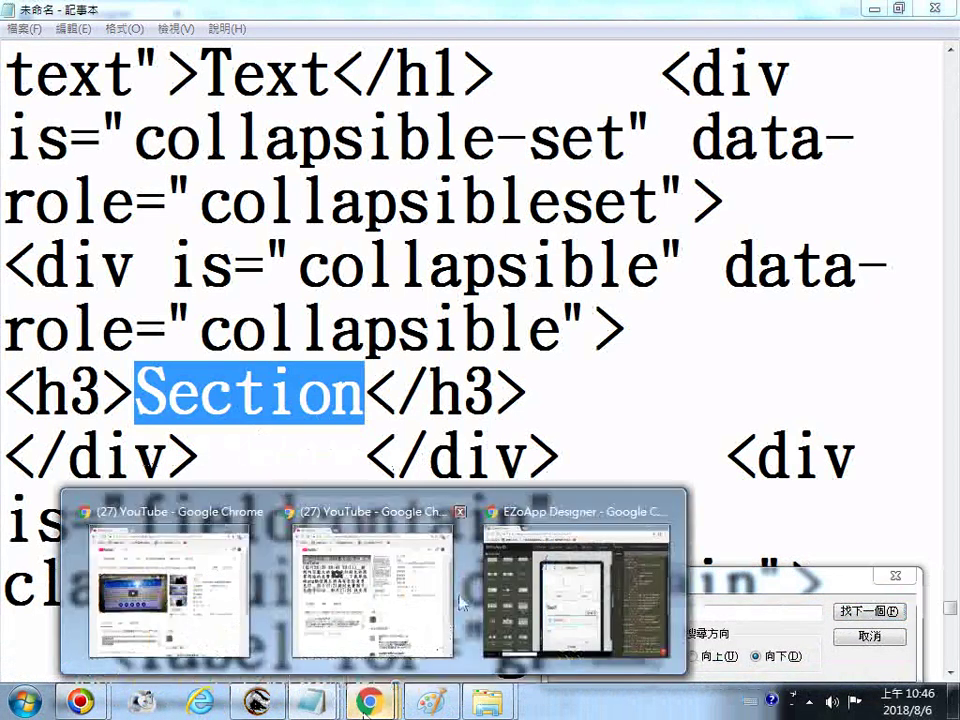
left_click(440, 510)
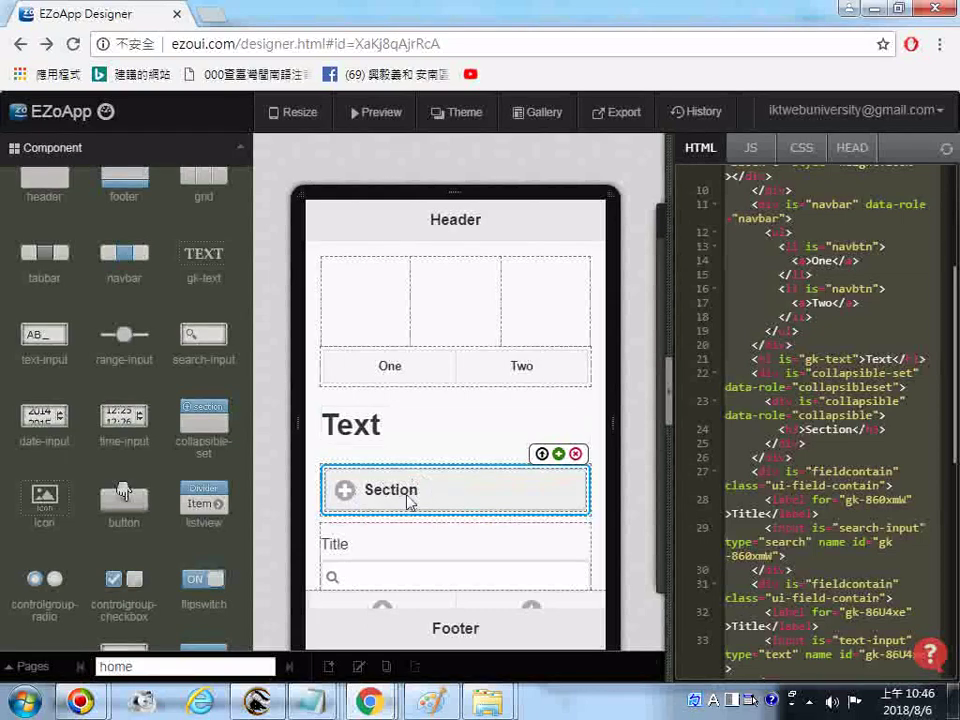
left_click(375, 114)
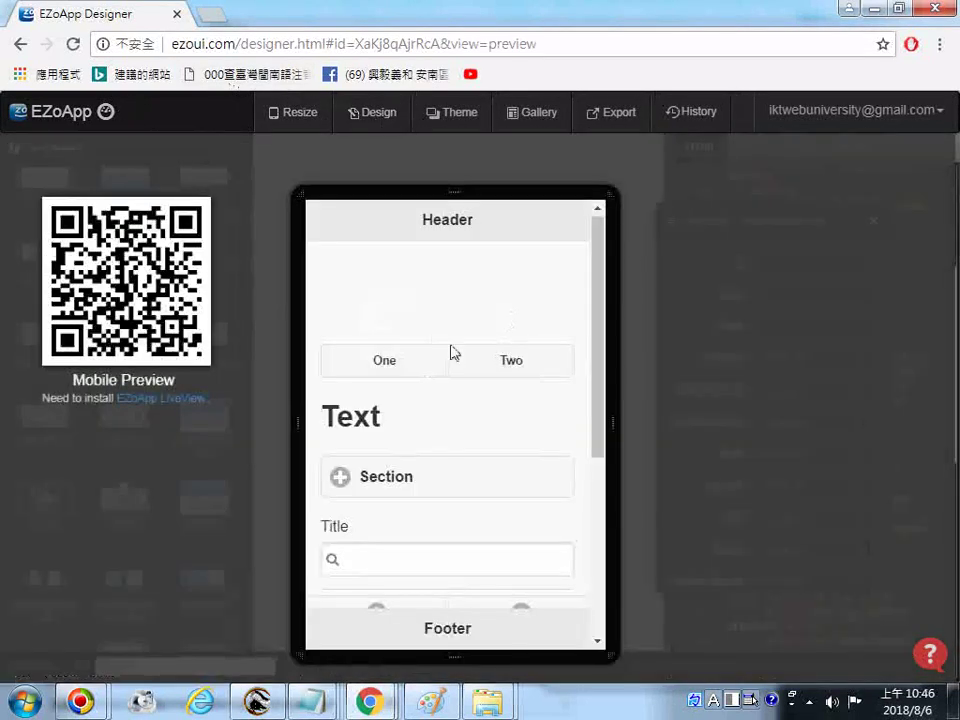
scroll(455, 400, "down", 3)
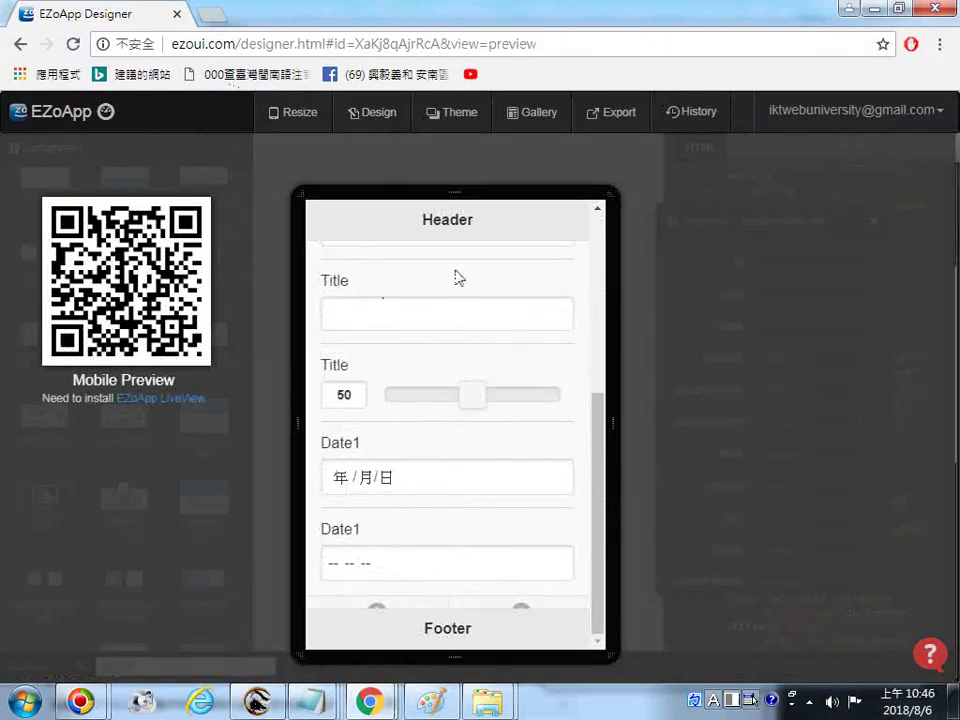
scroll(458, 292, "up", 5)
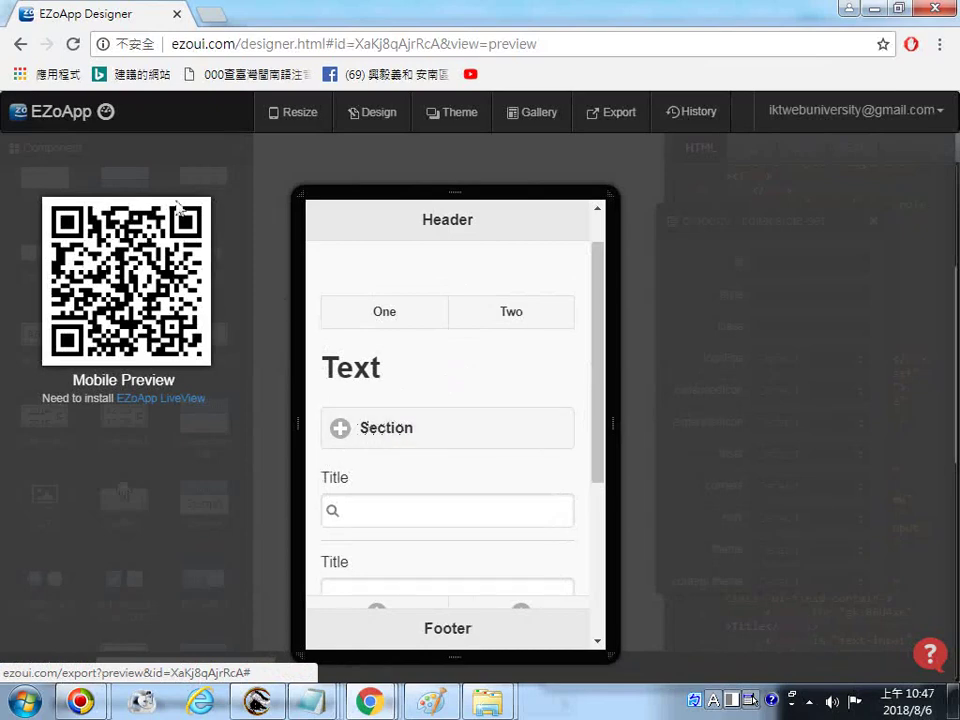
left_click(22, 46)
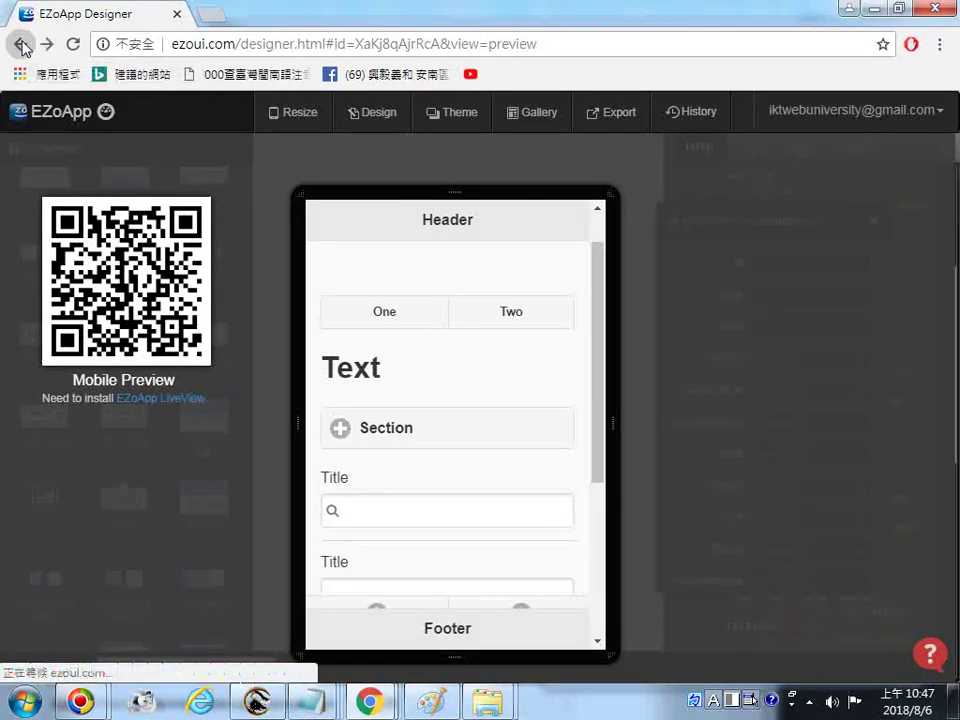
left_click(75, 44)
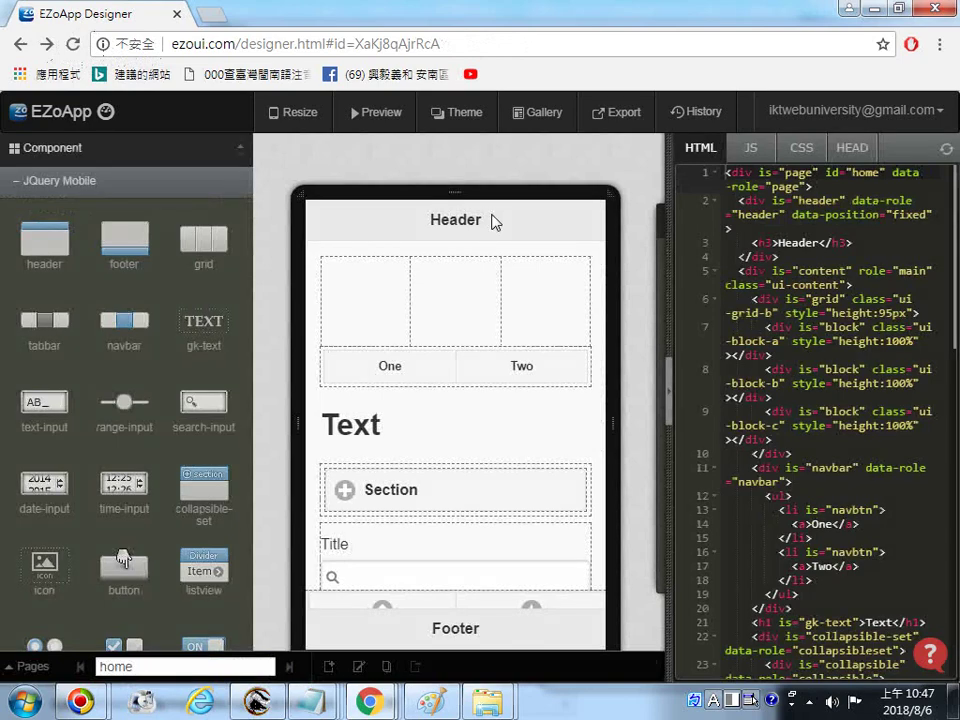
Add an icon component to the home page between the Text heading and the collapsible Section.
scroll(375, 467, "down", 5)
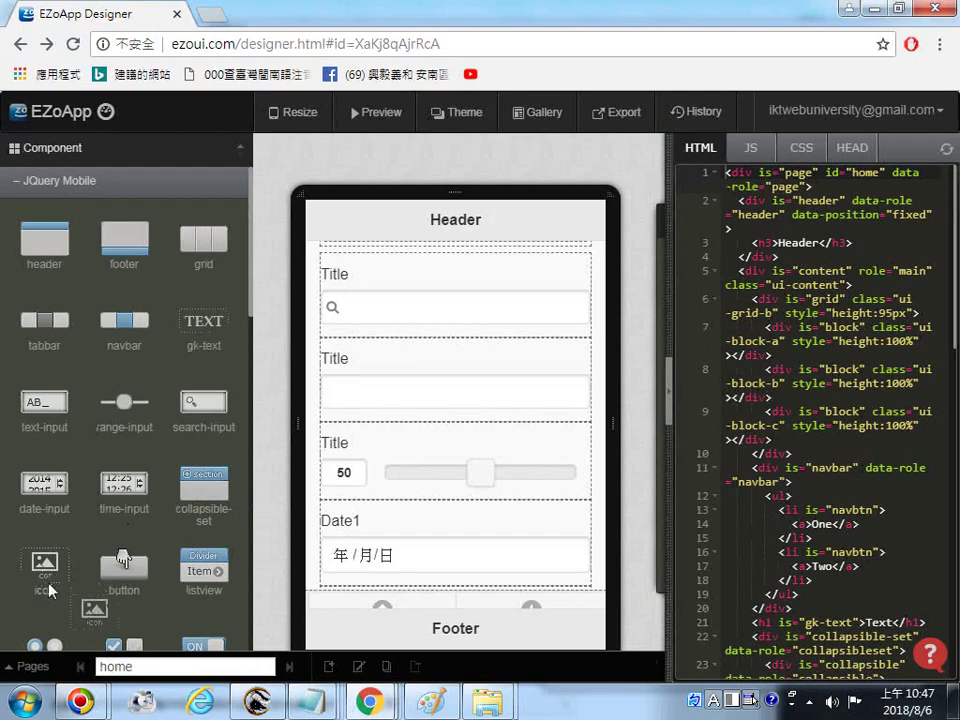
scroll(433, 326, "up", 3)
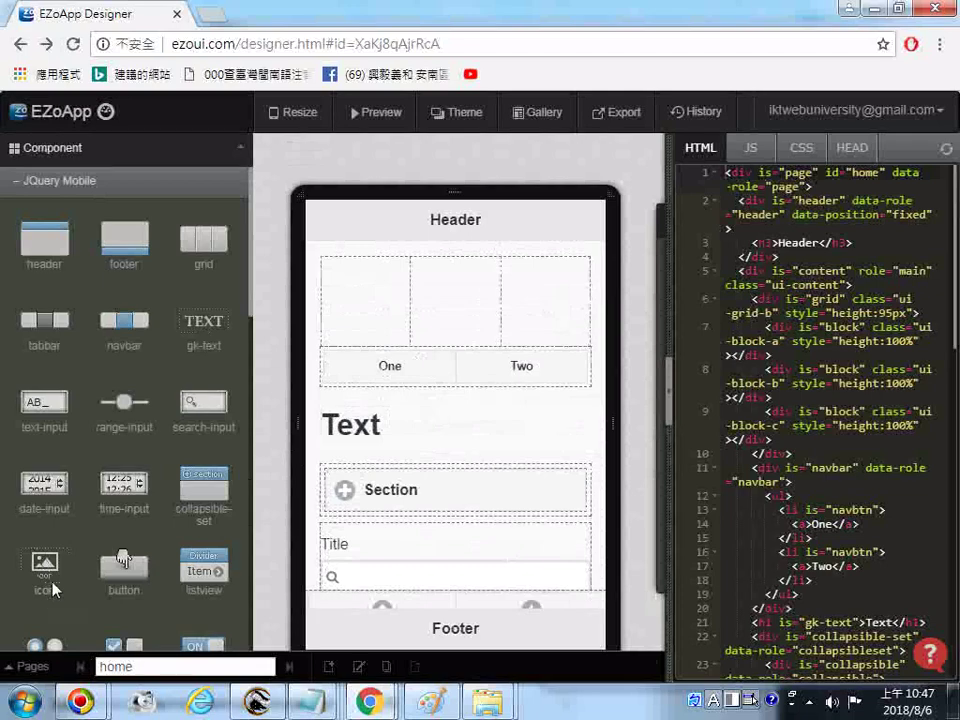
left_click_drag(55, 590, 366, 453)
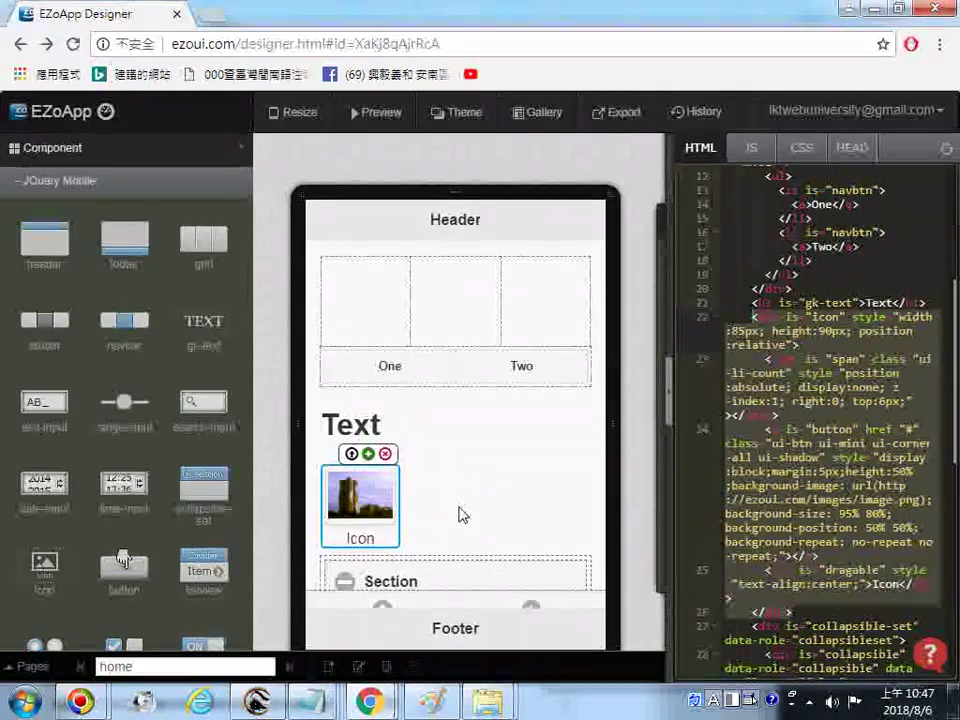
Copy the home page's entire HTML code and switch to the untitled Notepad document.
right_click(760, 368)
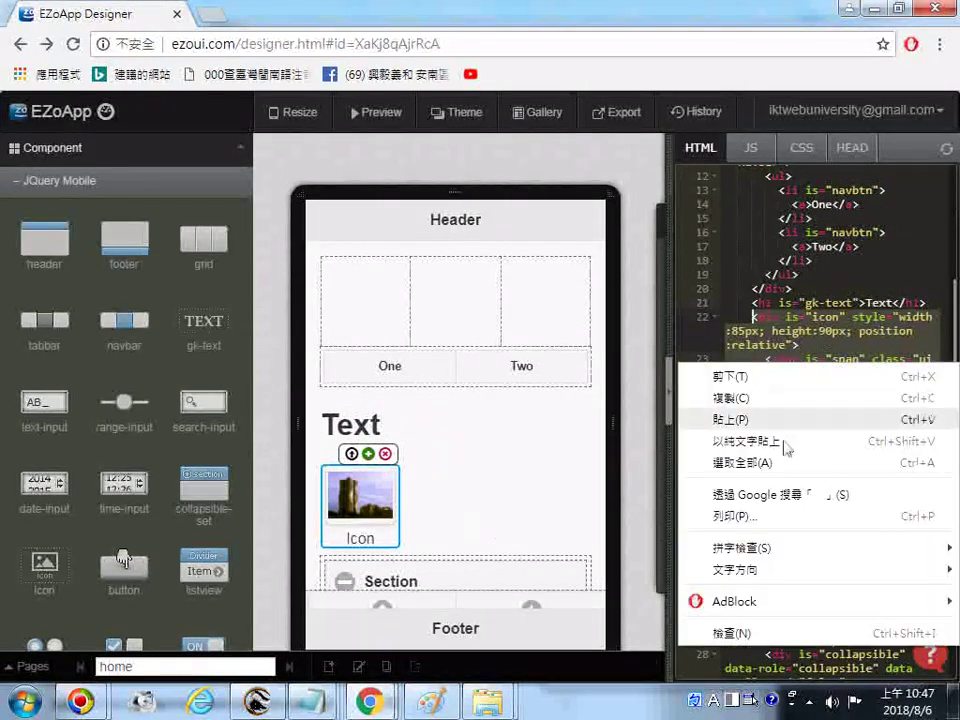
left_click(776, 467)
right_click(772, 333)
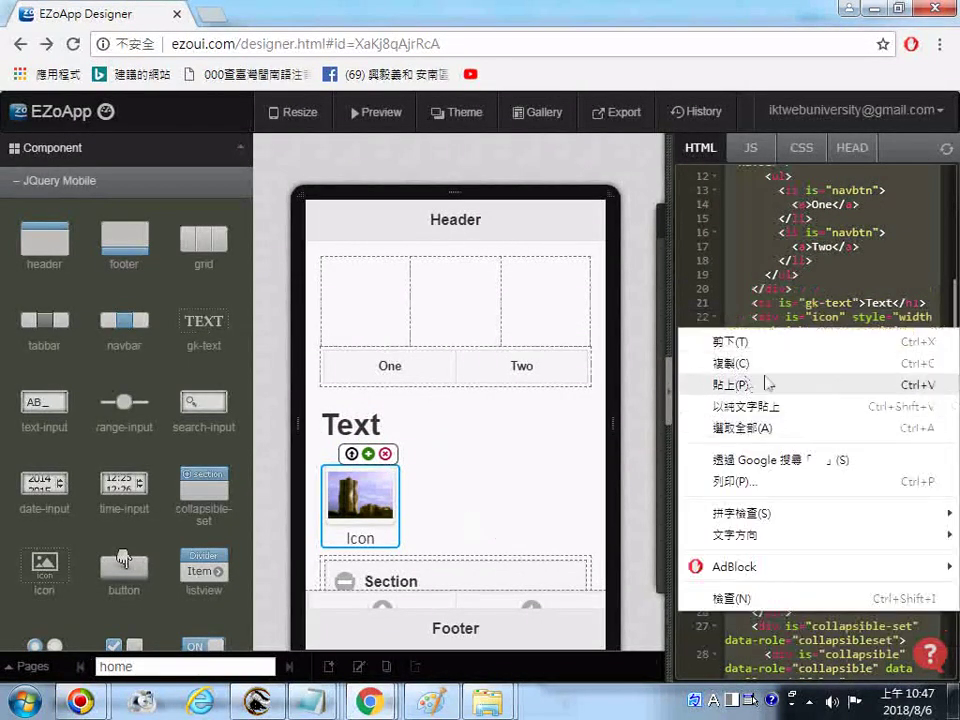
left_click(690, 364)
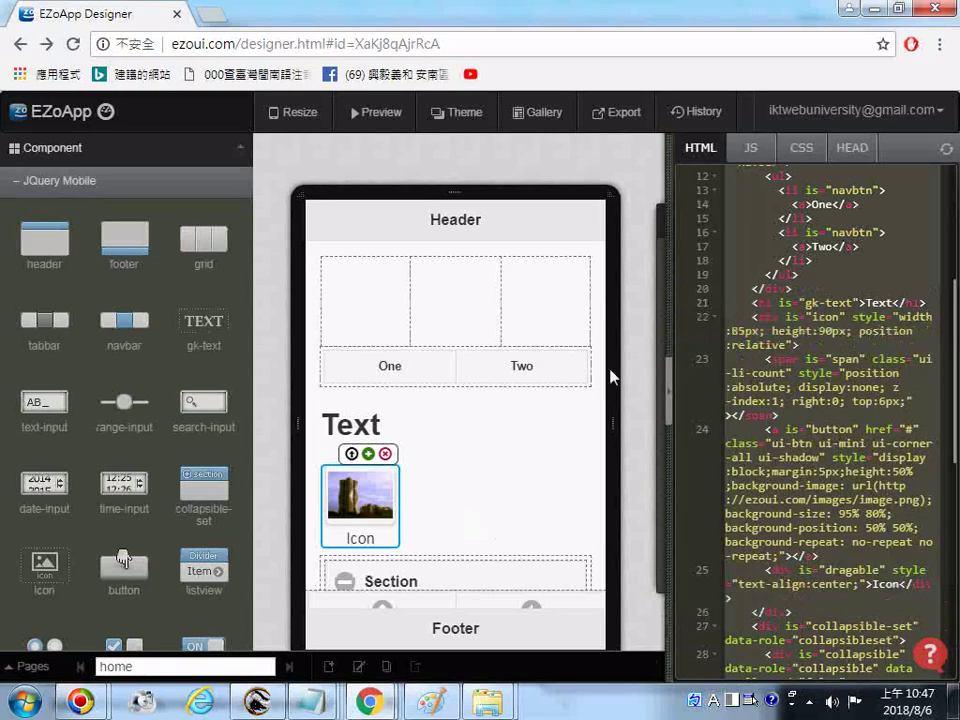
right_click(313, 702)
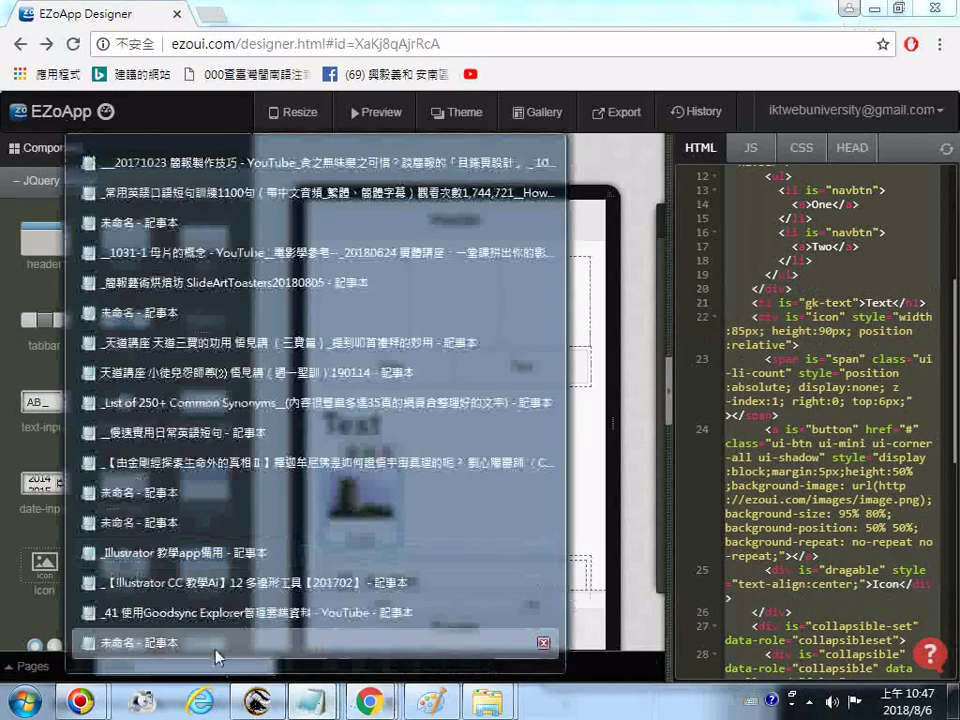
left_click(215, 655)
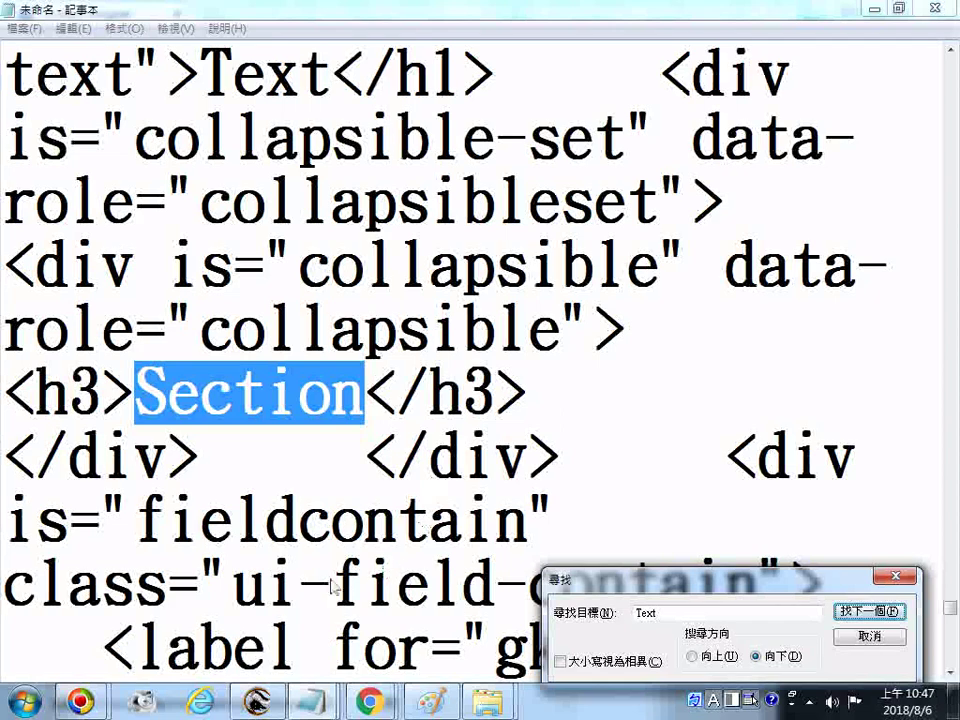
Add the number "12." at the end of the untitled Notepad document and paste the copied home page HTML code below it.
left_click(204, 590)
scroll(222, 620, "down", 4)
scroll(222, 633, "down", 5)
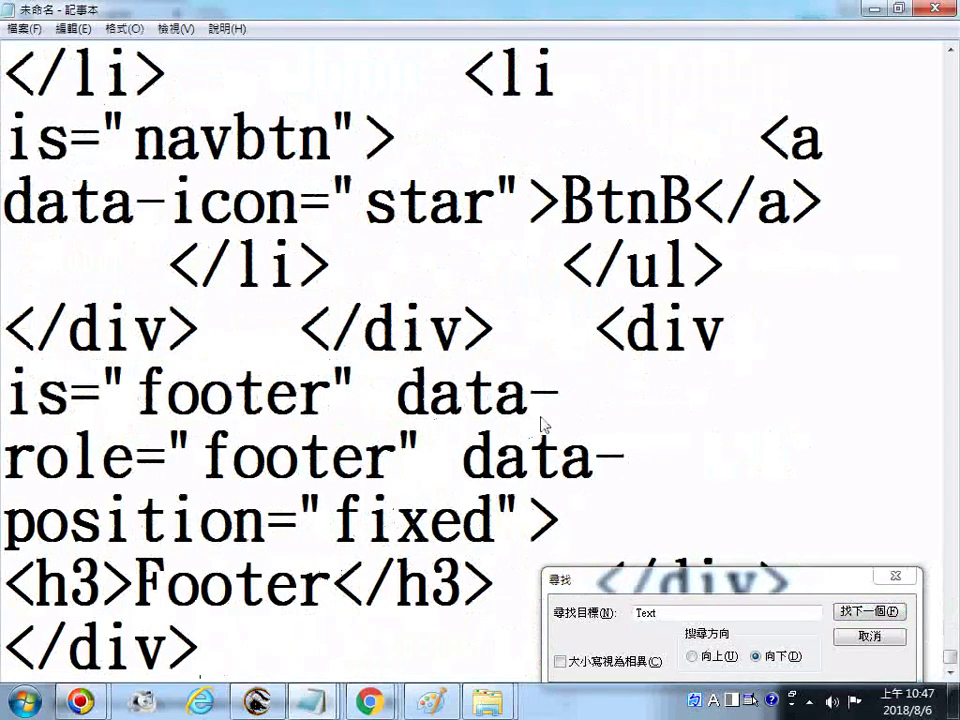
key("Return")
type("12")
key("Return")
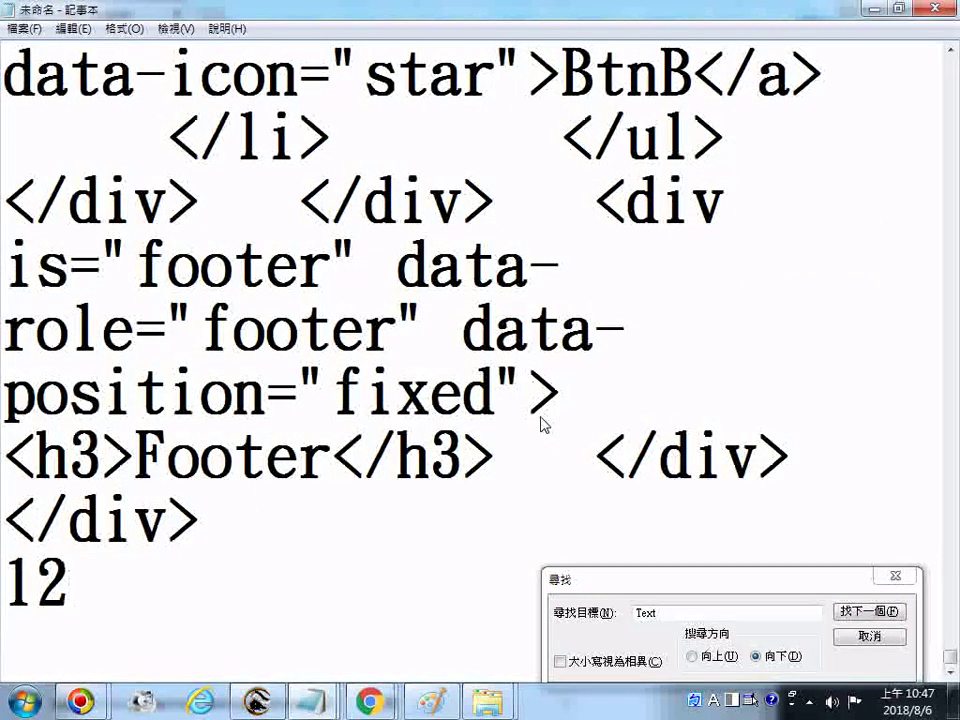
type(".")
key("BackSpace")
key("BackSpace")
key("BackSpace")
key("BackSpace")
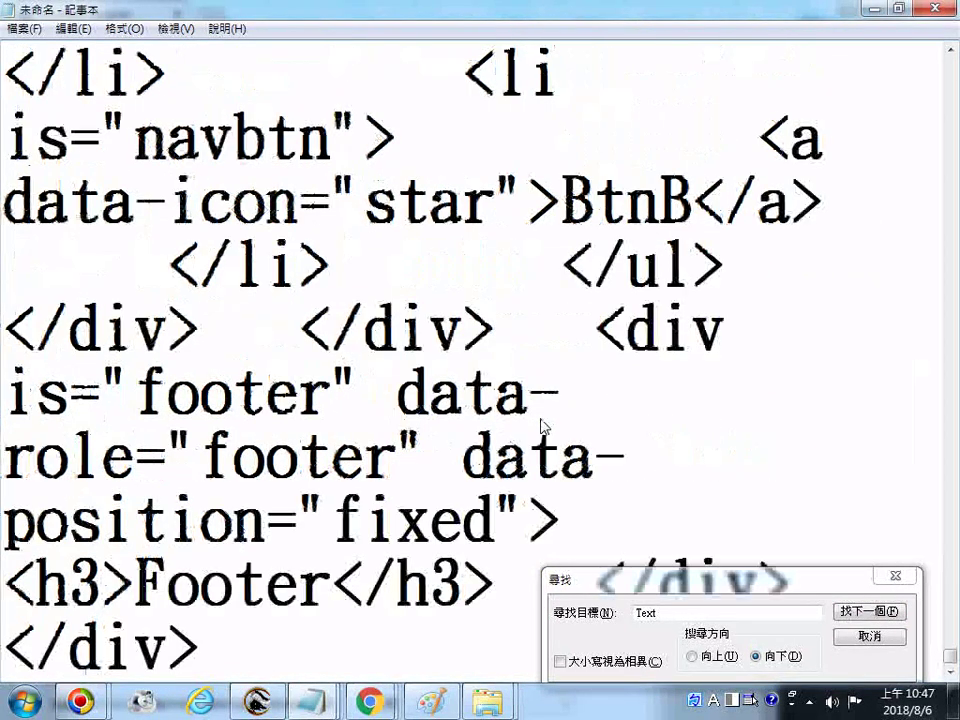
Search upward for "Text" from the end of the document to the heading just before the icon component's code.
left_click_drag(736, 589, 500, 480)
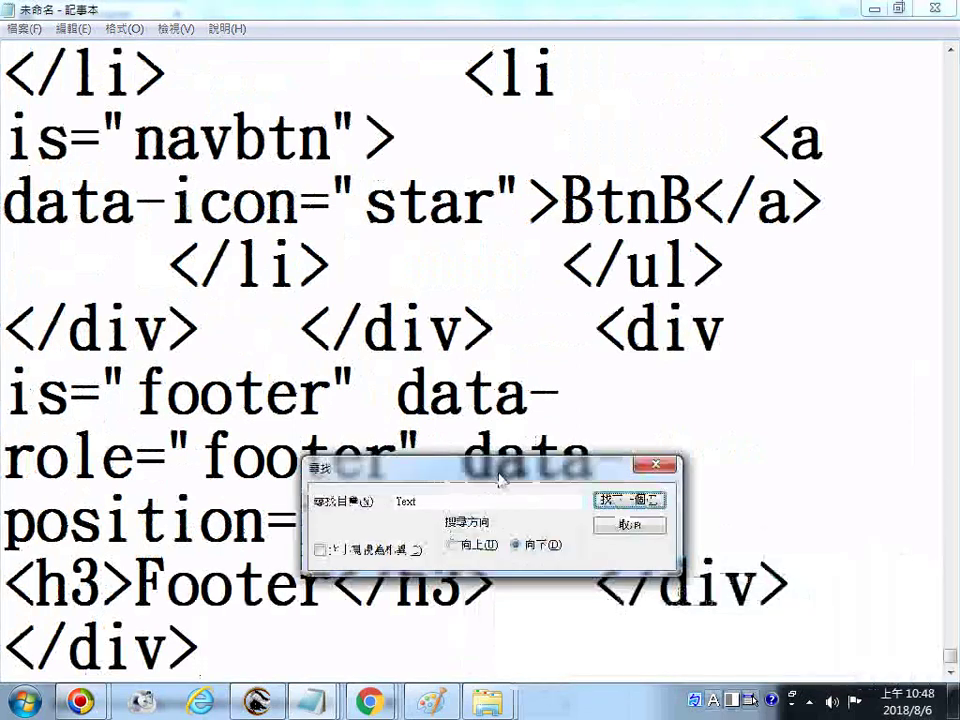
left_click(456, 545)
left_click(622, 500)
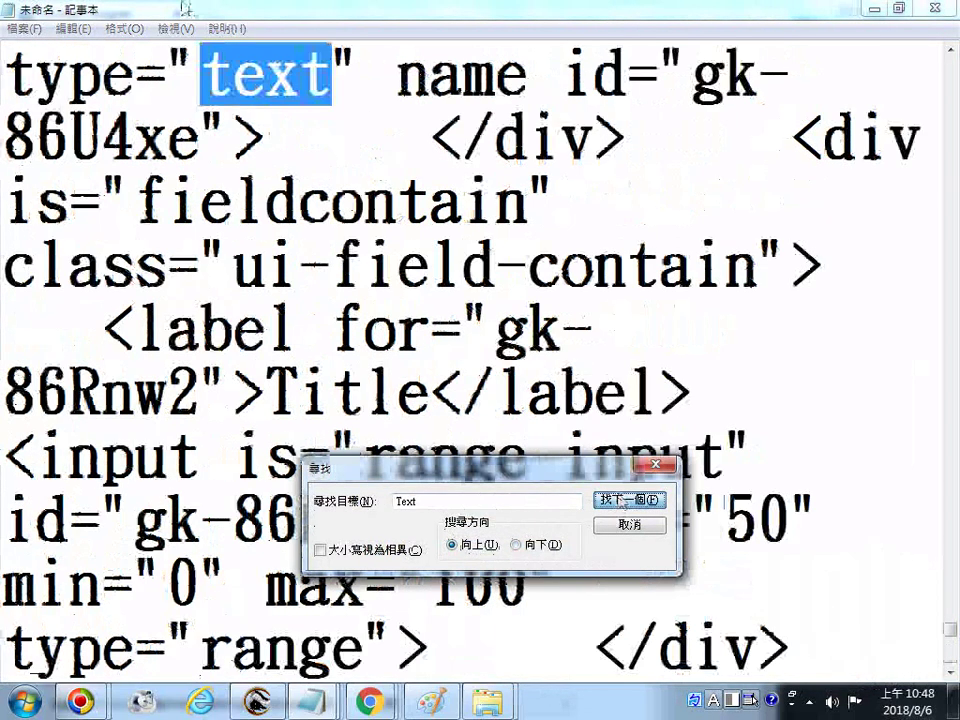
left_click_drag(450, 466, 804, 513)
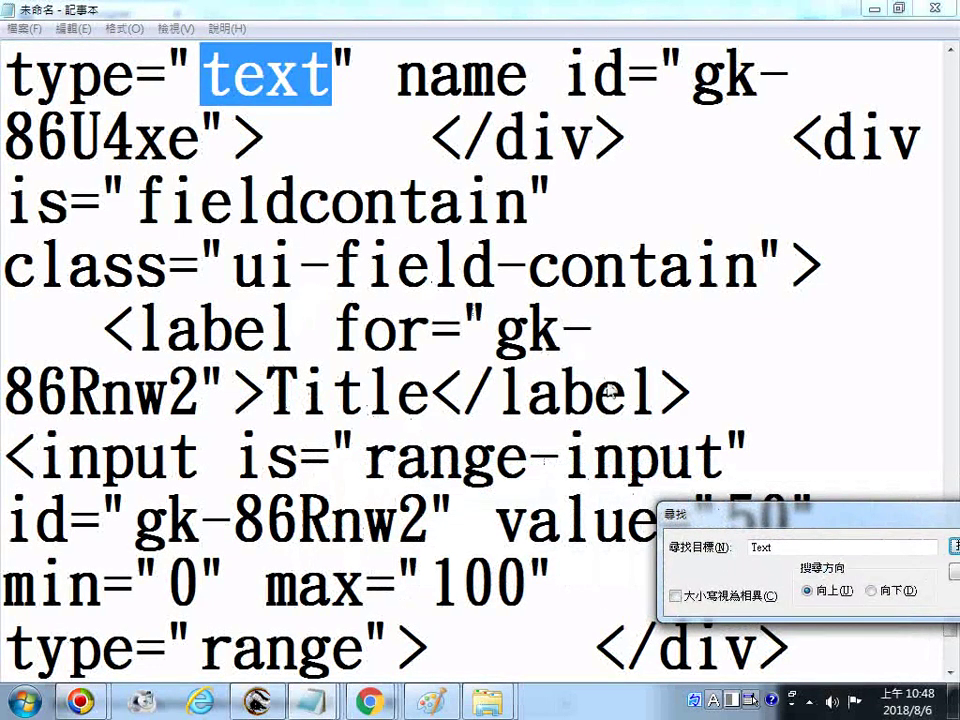
left_click_drag(745, 514, 429, 497)
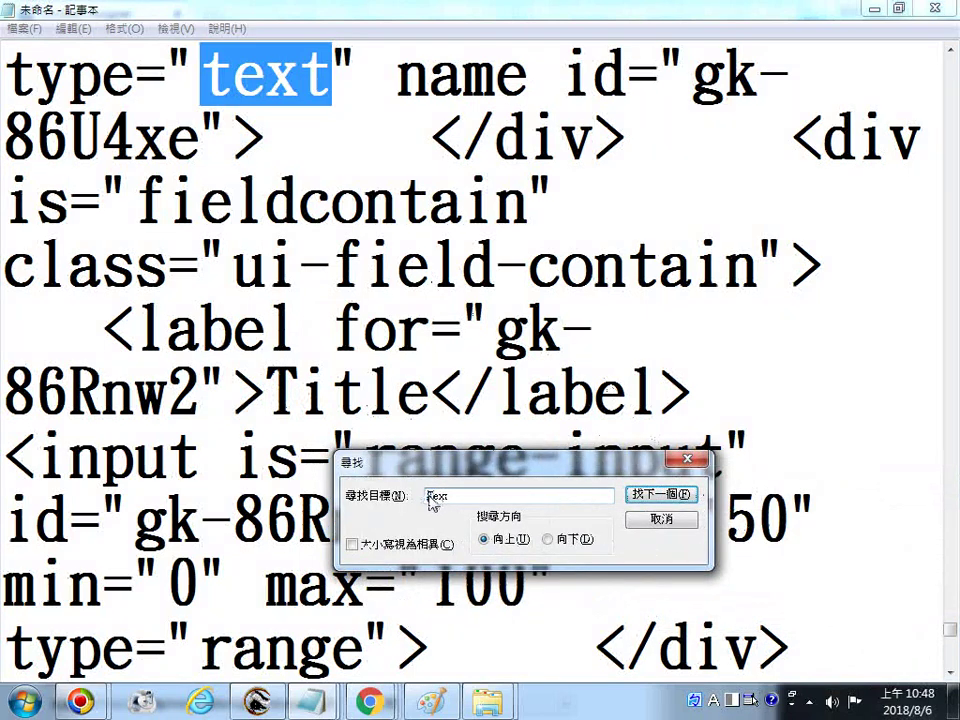
left_click(632, 495)
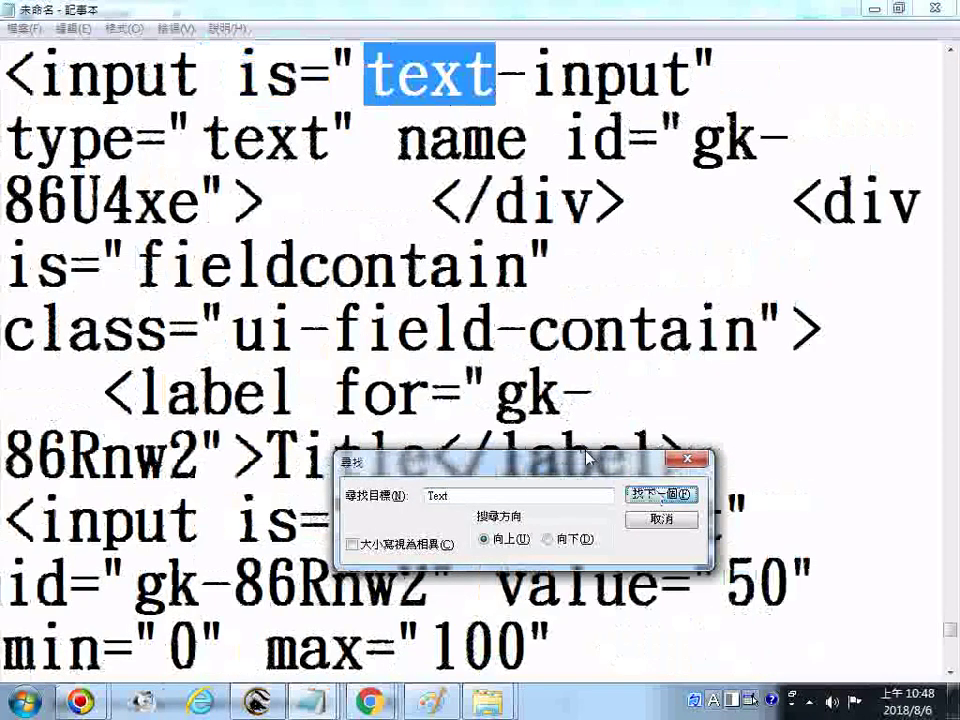
left_click(631, 495)
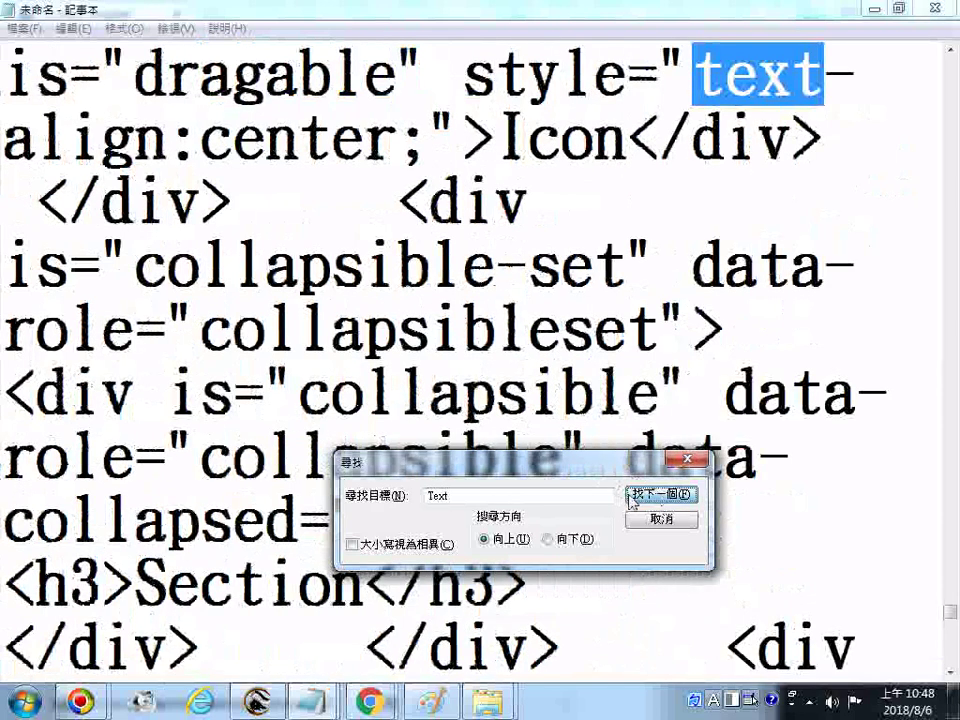
left_click(631, 495)
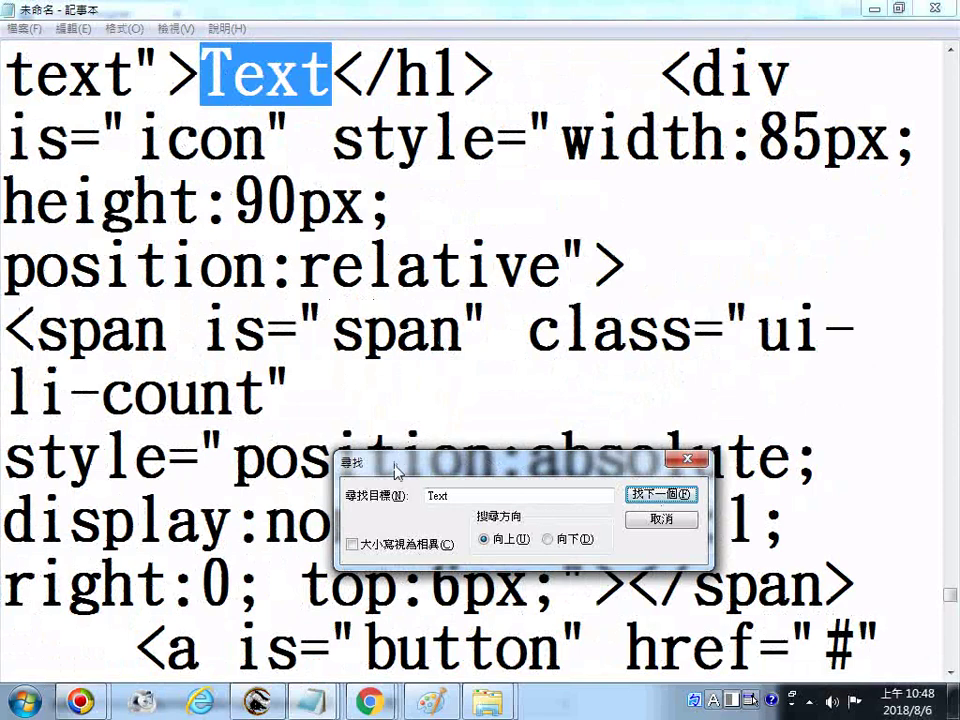
Keep the Find dialog clear of the code and highlight the icon div's name with its width:85px and height:90px styles.
left_click_drag(398, 463, 744, 568)
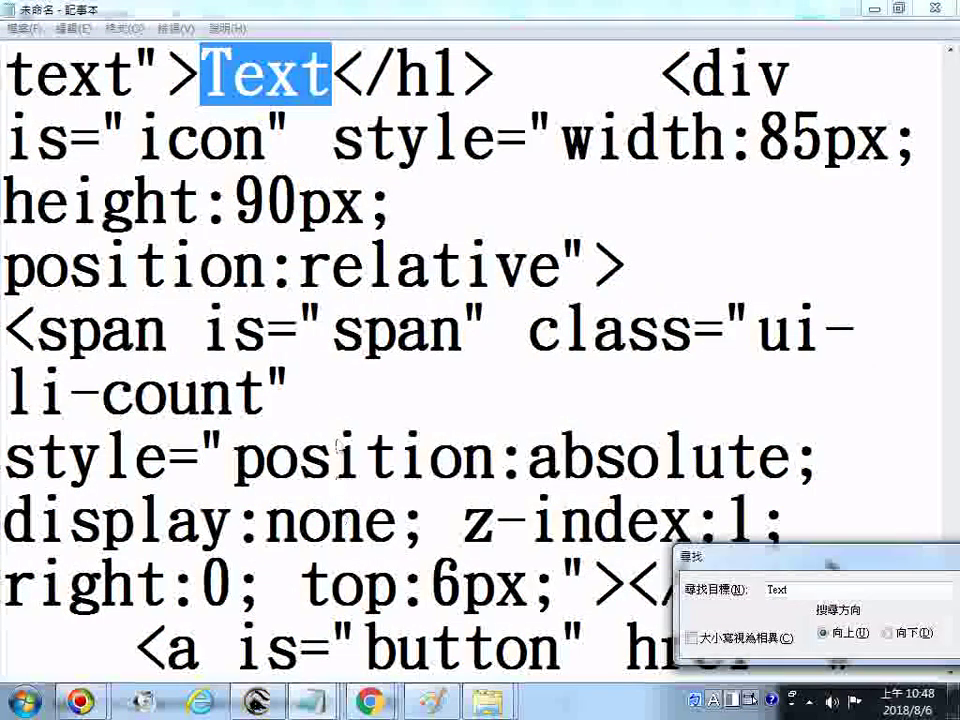
left_click(407, 407)
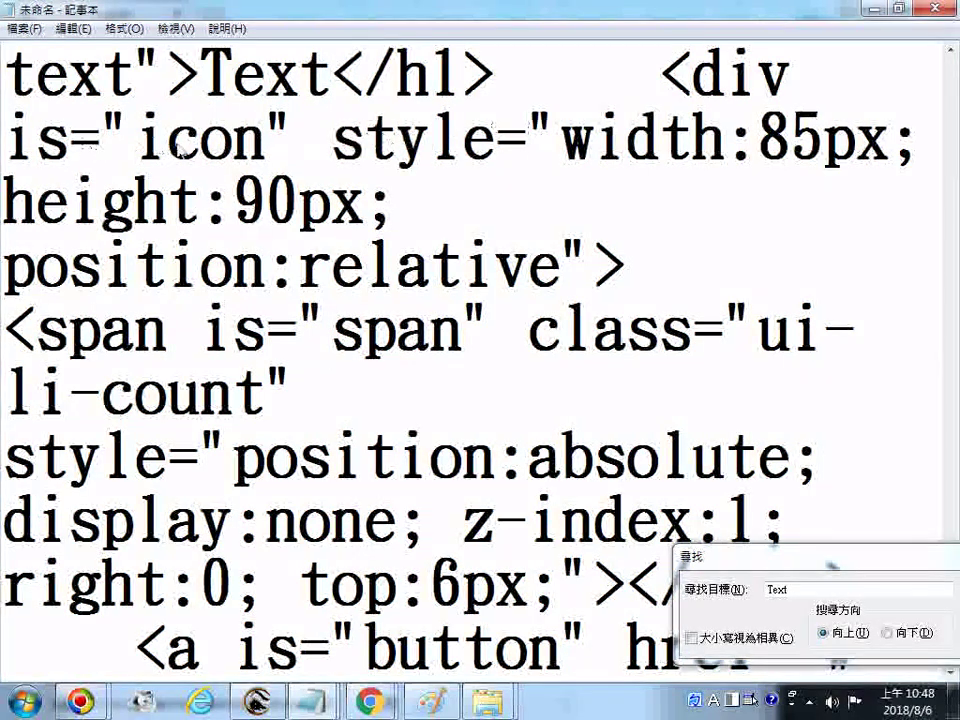
left_click_drag(137, 140, 363, 205)
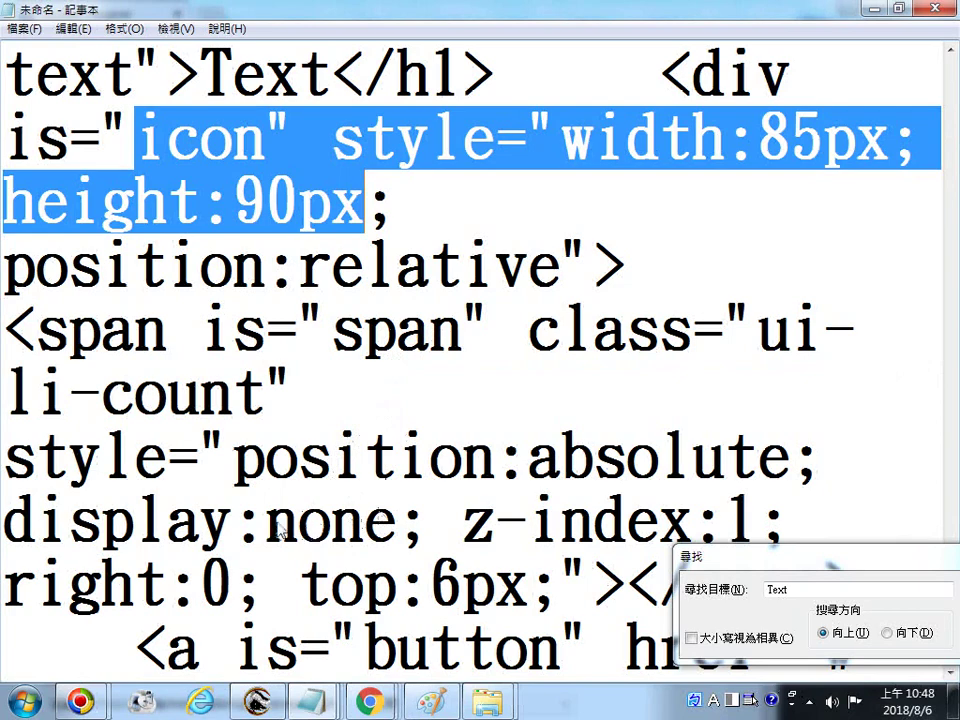
Highlight the parts of the icon's link tag in turn: "button", href, the a tag, is="button" and the "#" target.
scroll(283, 532, "down", 1)
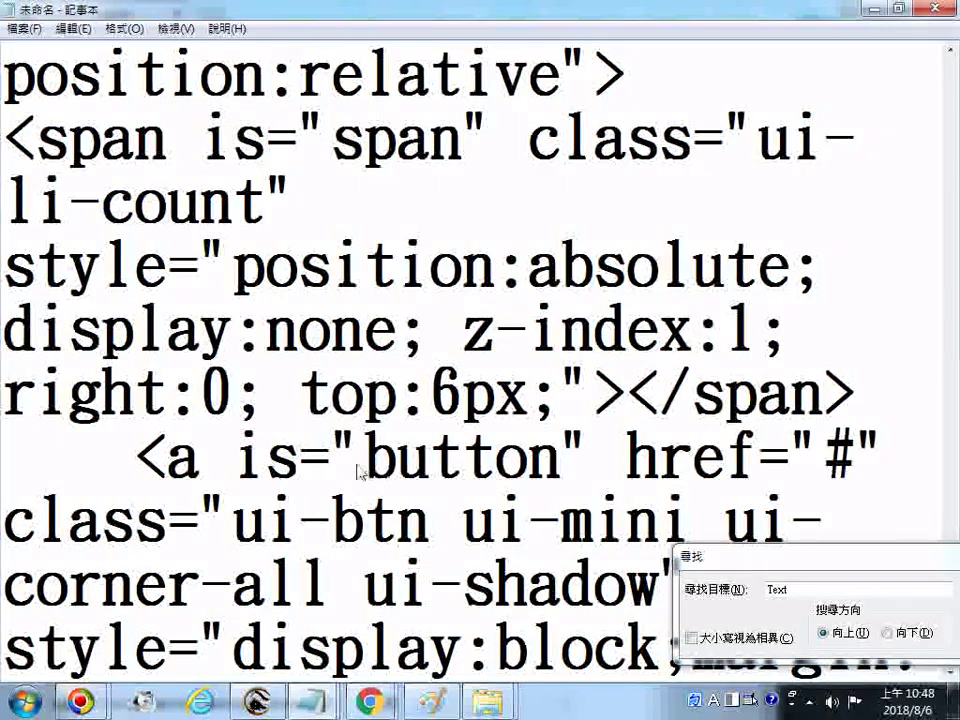
left_click_drag(356, 470, 562, 458)
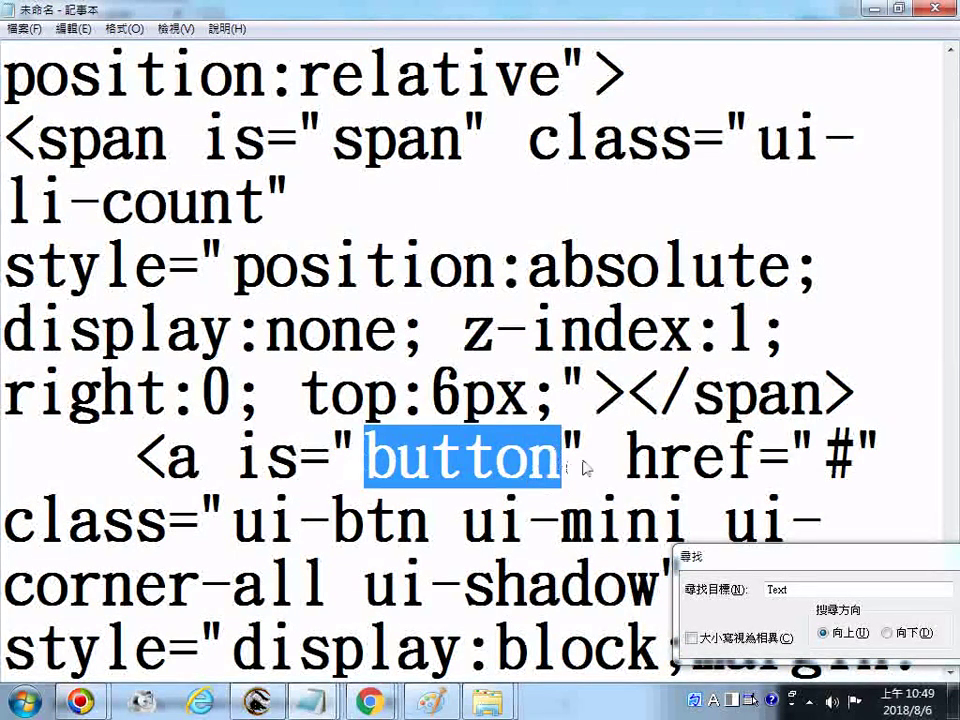
left_click_drag(626, 460, 764, 470)
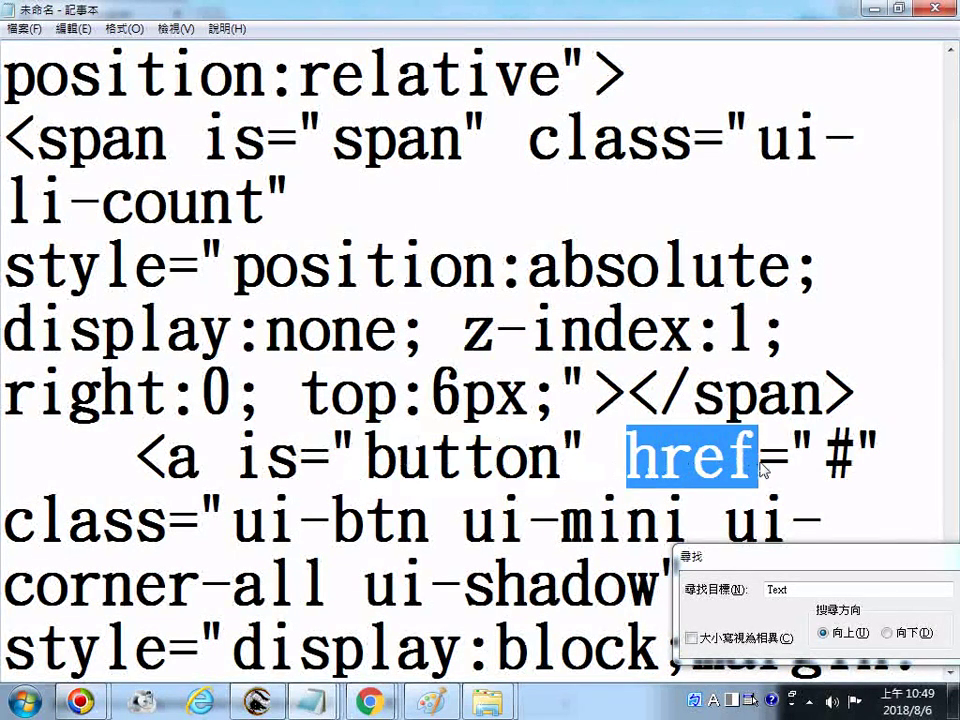
double_click(183, 458)
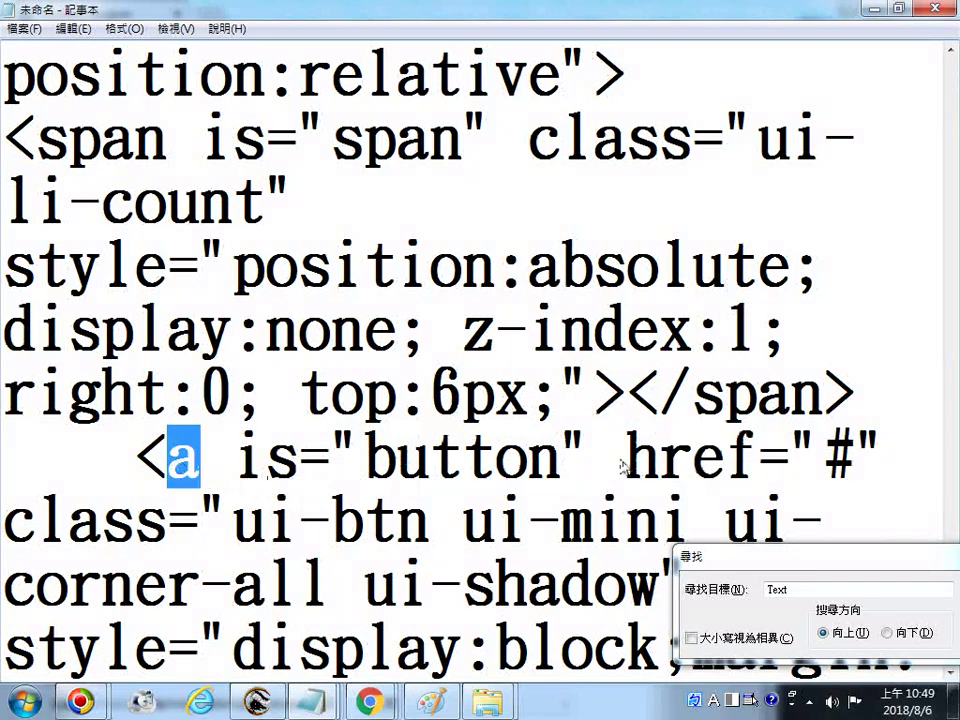
left_click_drag(626, 460, 762, 458)
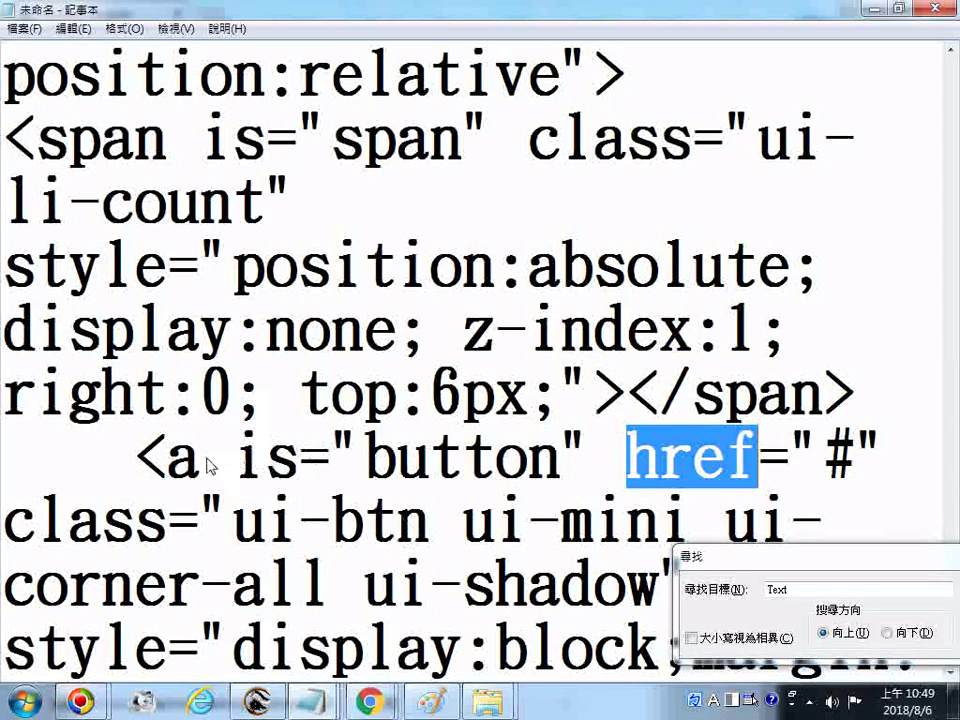
left_click_drag(208, 463, 637, 455)
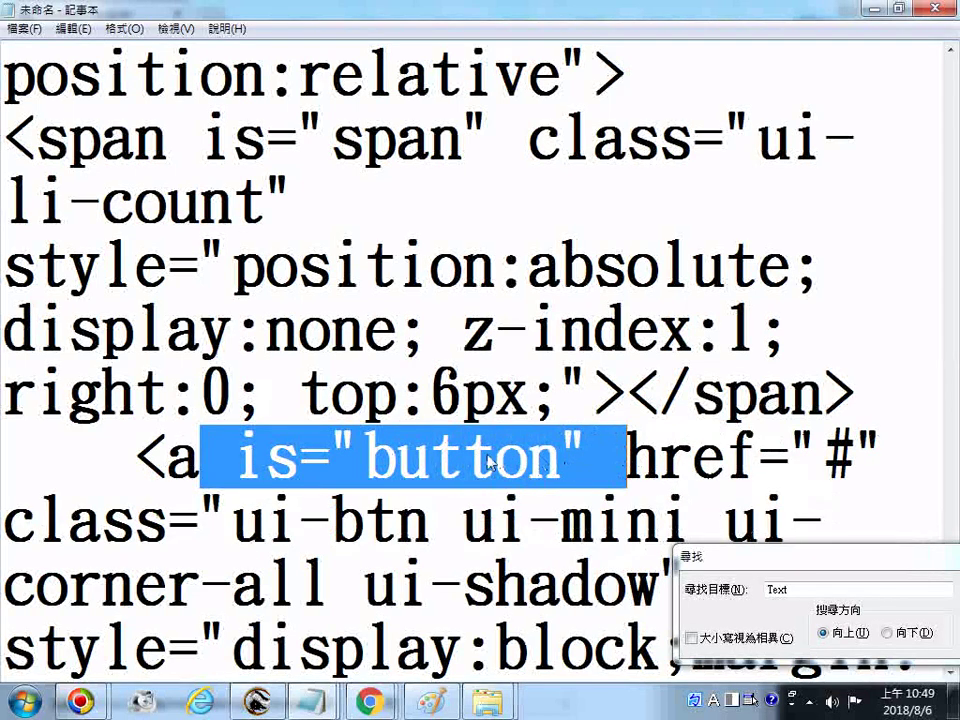
scroll(470, 478, "down", 1)
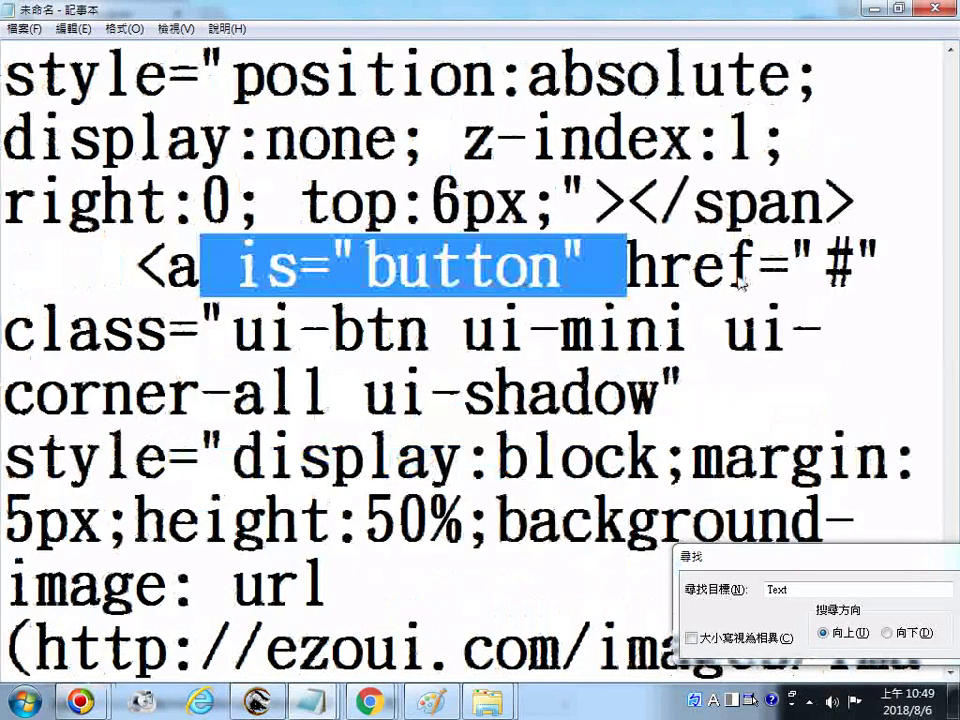
left_click_drag(792, 262, 876, 266)
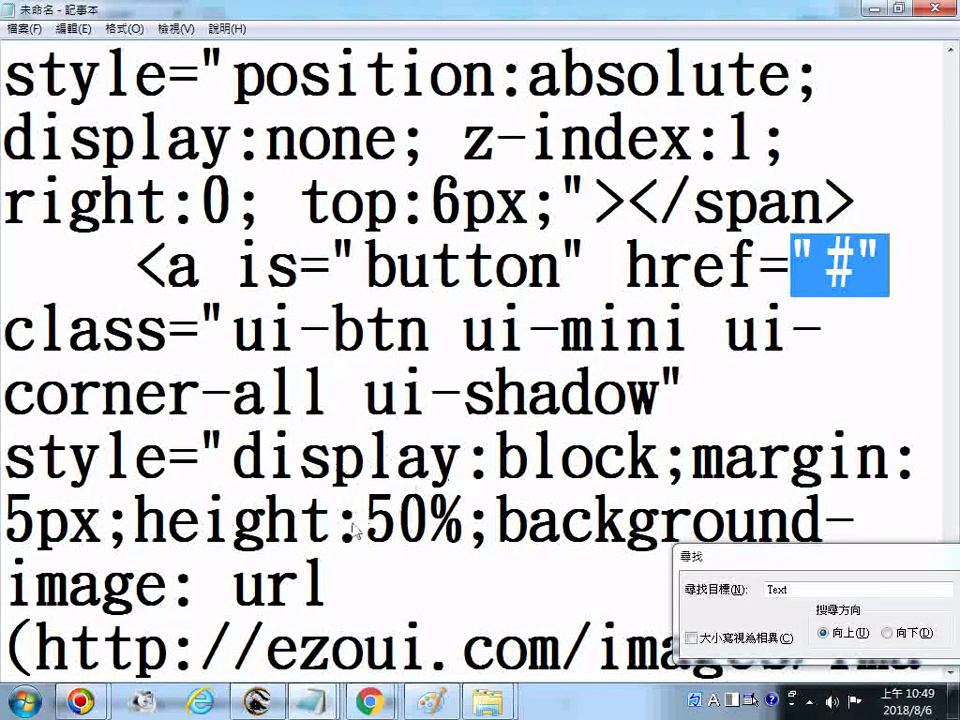
Highlight the icon's background-image, background-size and background-position styles, ending with its "Icon" label text.
scroll(318, 540, "down", 1)
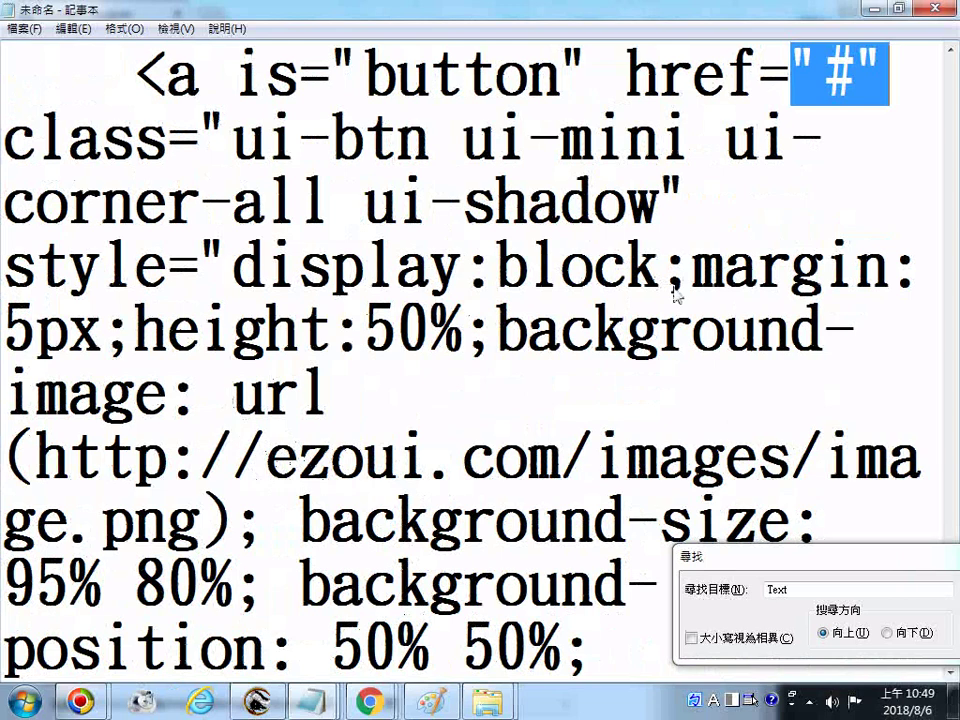
left_click_drag(497, 330, 232, 521)
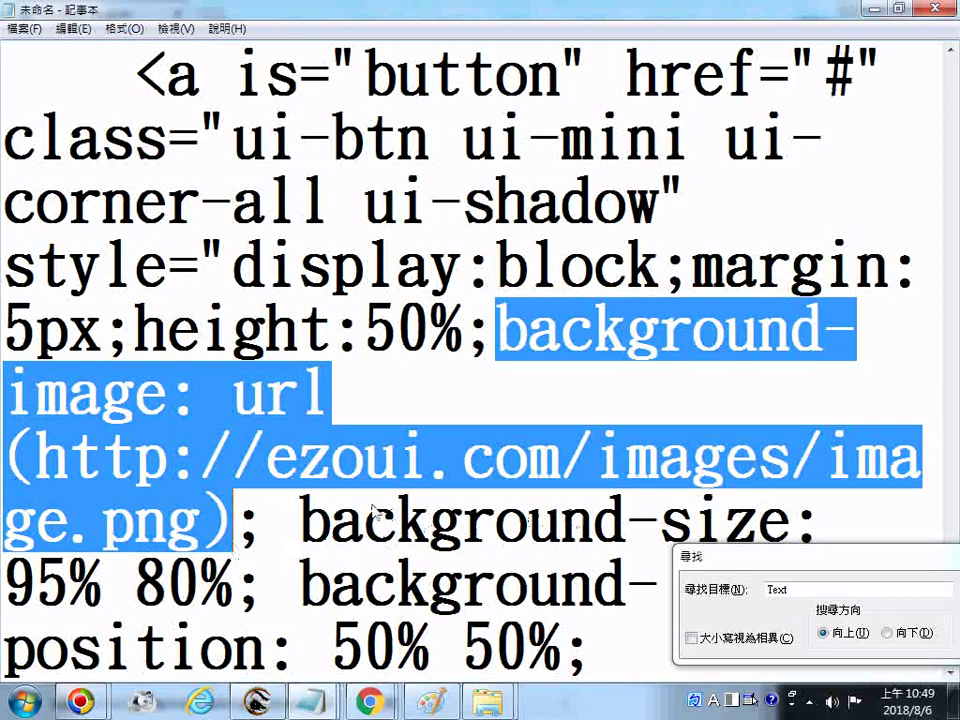
left_click_drag(302, 520, 238, 582)
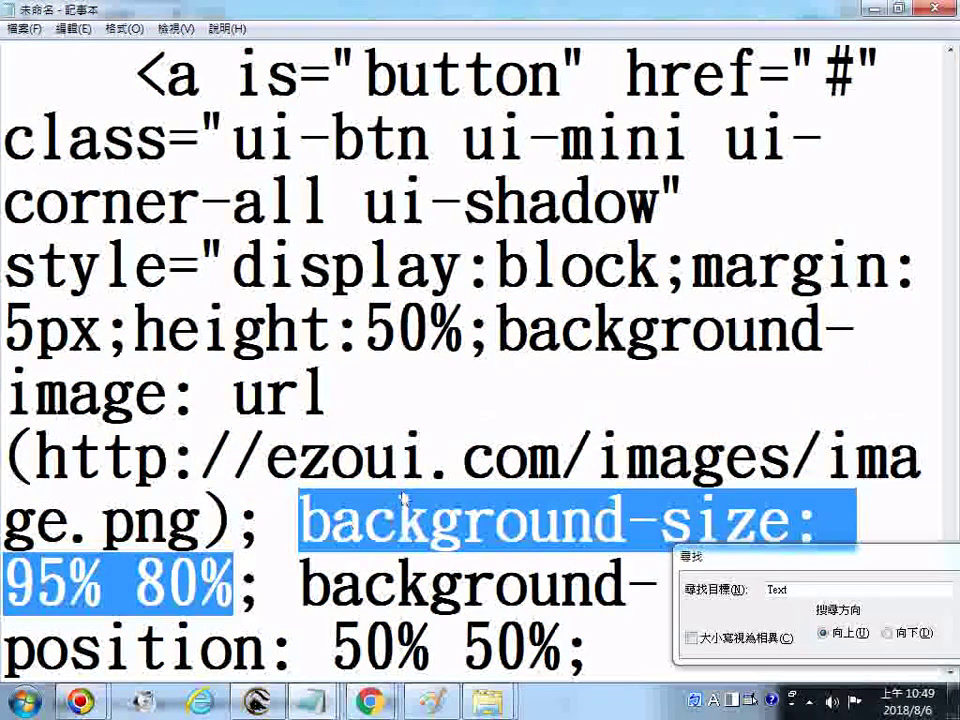
scroll(420, 375, "down", 1)
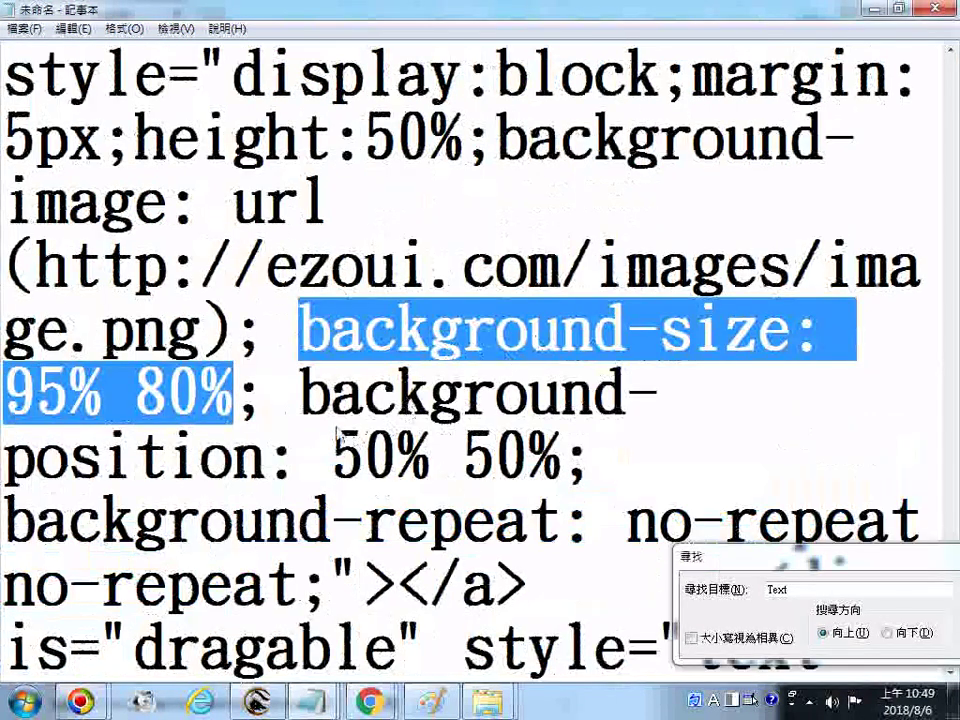
left_click_drag(301, 394, 565, 460)
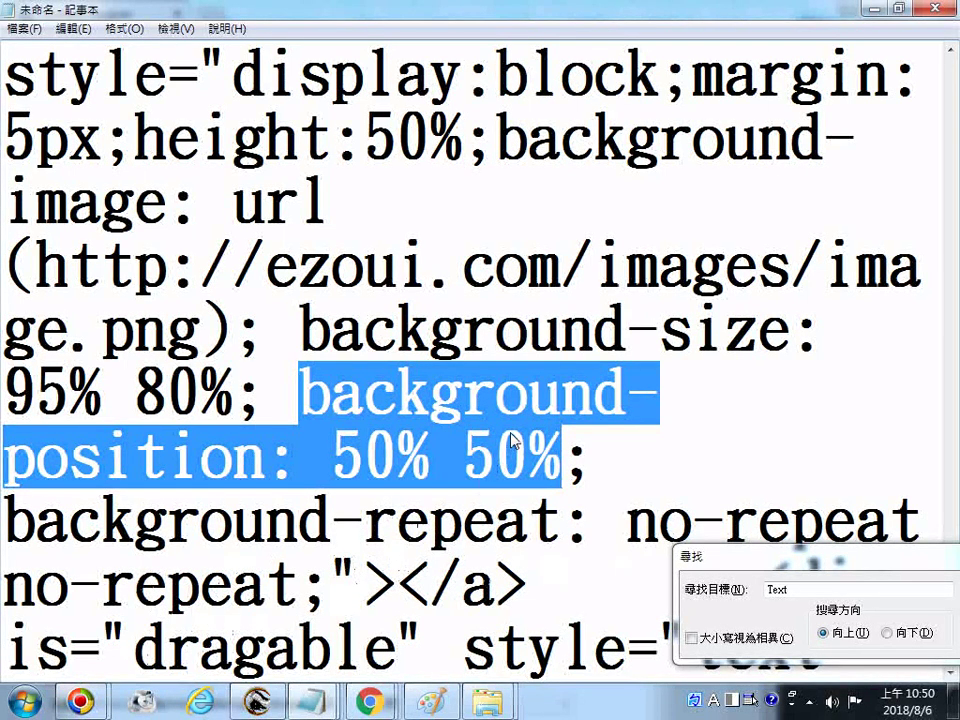
scroll(512, 440, "down", 1)
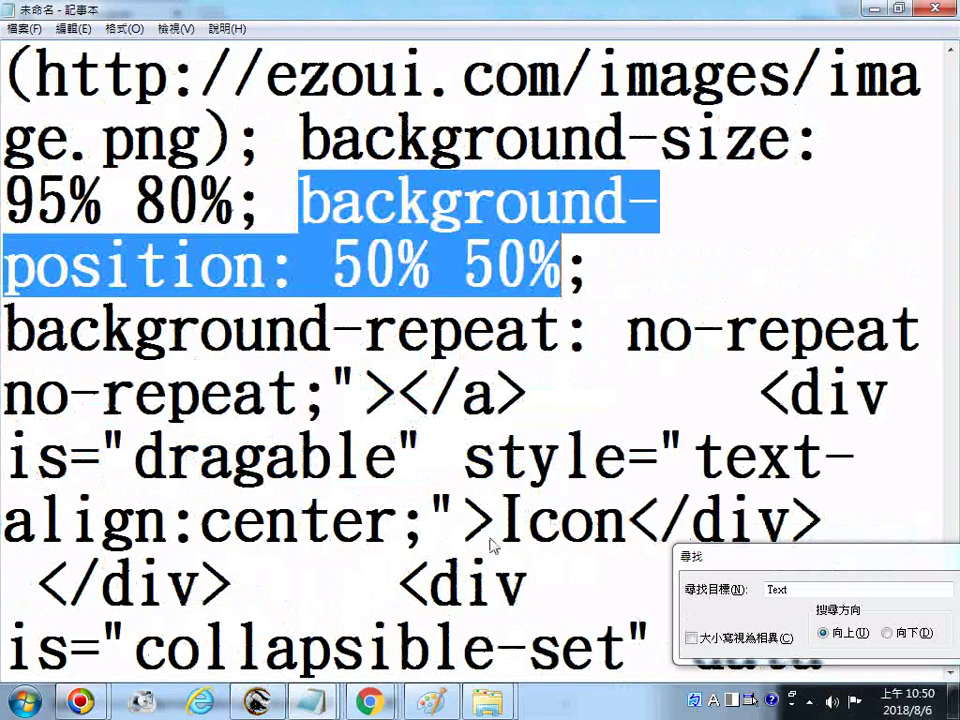
left_click_drag(491, 541, 633, 515)
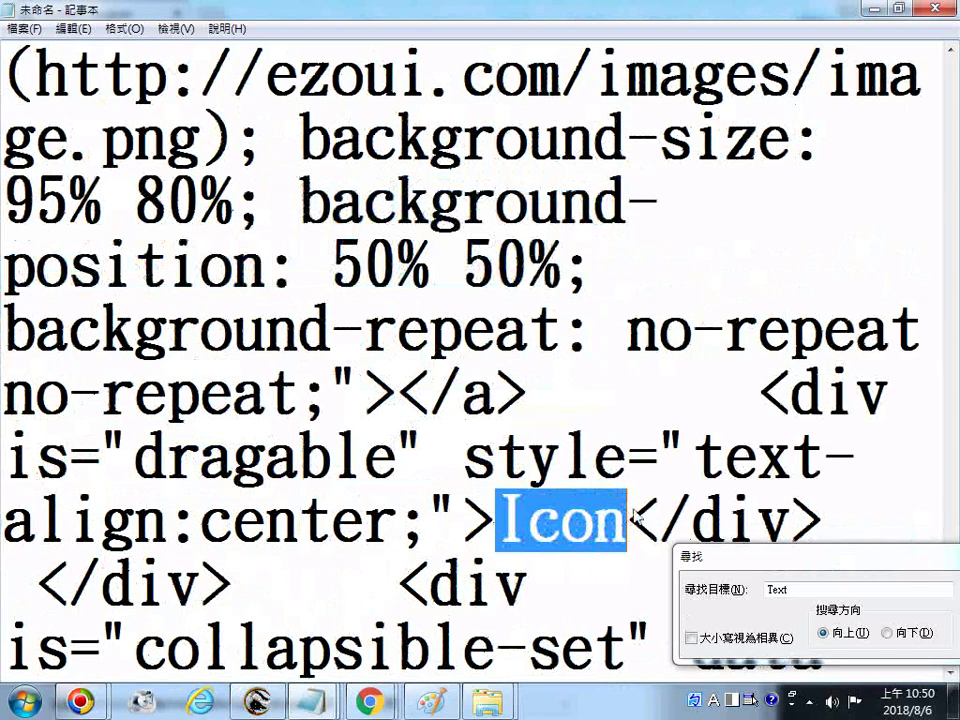
Switch to EZoApp Designer in Chrome, preview the whole mobile page, and test the icon's image button.
mouse_move(369, 701)
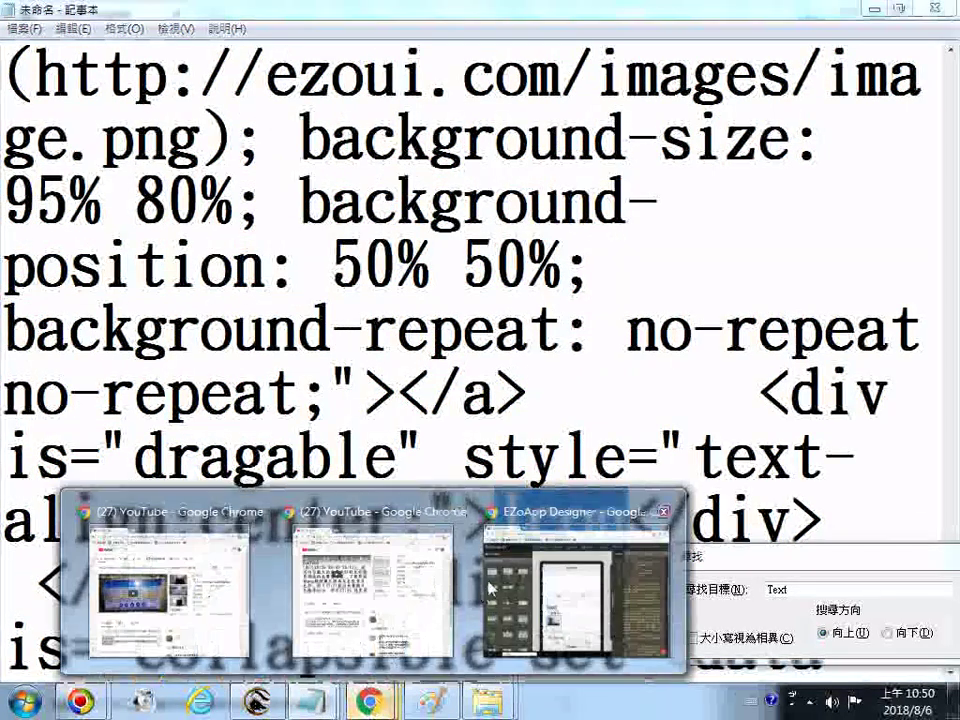
left_click(560, 521)
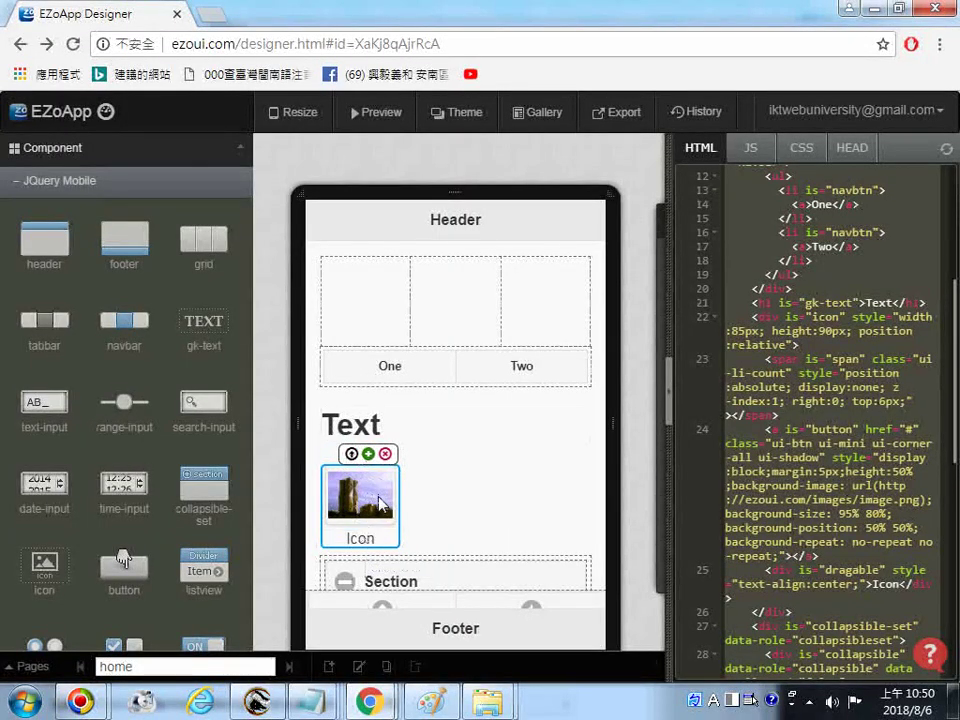
left_click(316, 116)
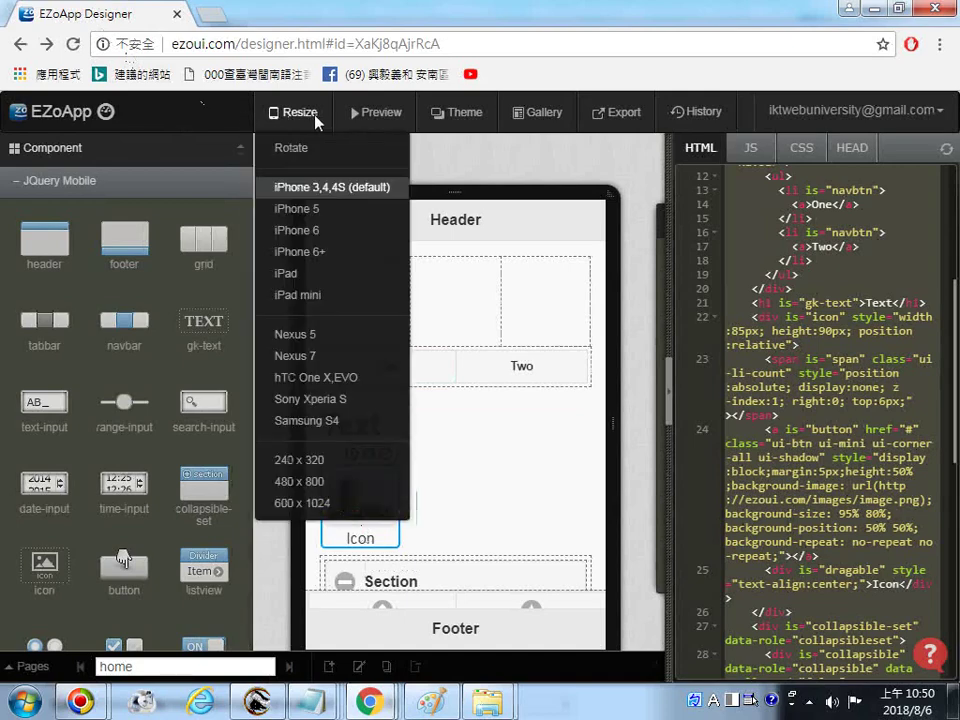
left_click(386, 117)
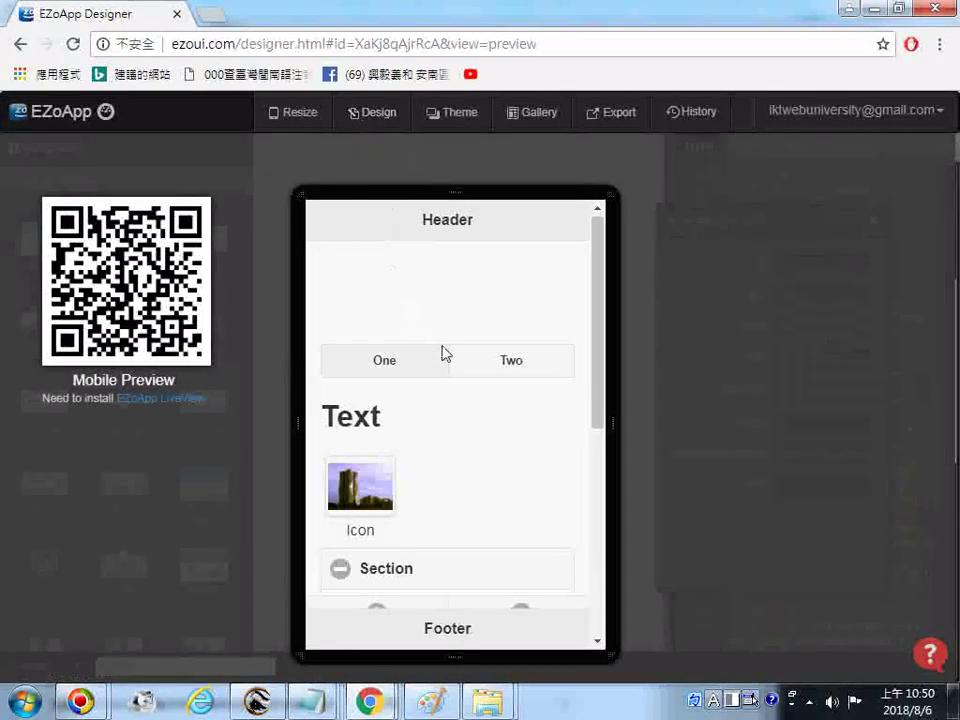
scroll(396, 403, "down", 5)
scroll(392, 424, "up", 5)
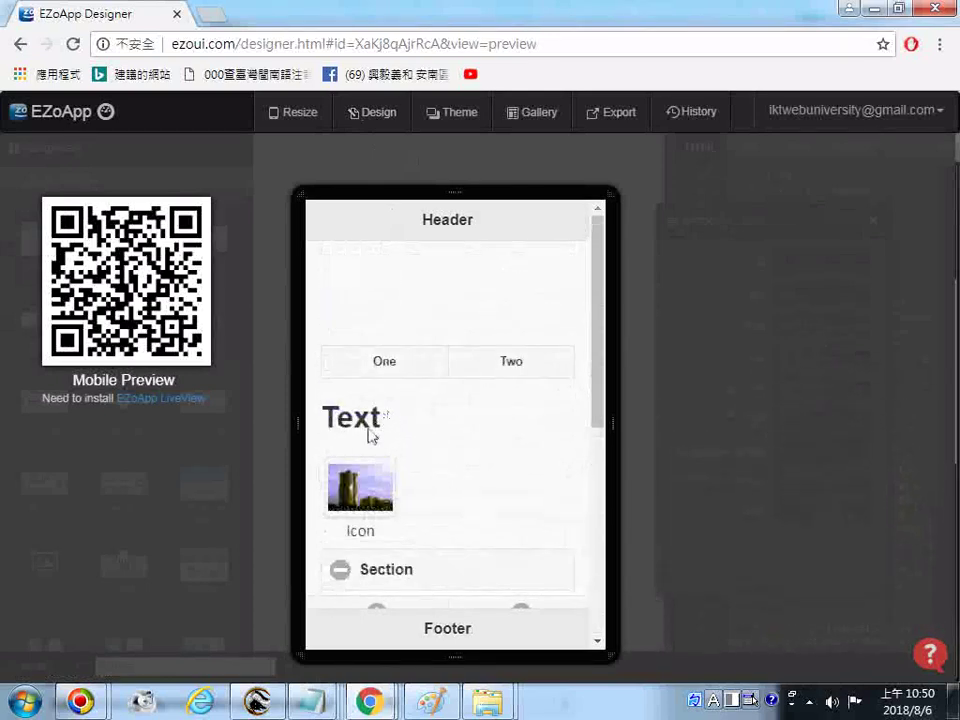
left_click(353, 490)
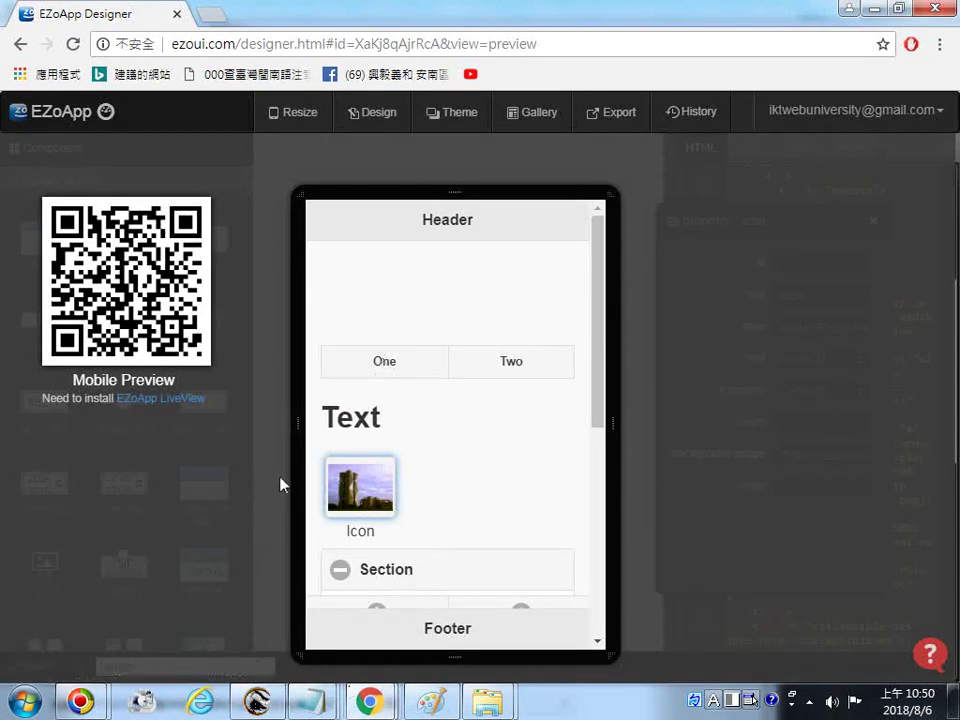
Switch to the Notepad code document and highlight the link's "button" value and the div's "icon" name.
mouse_move(316, 712)
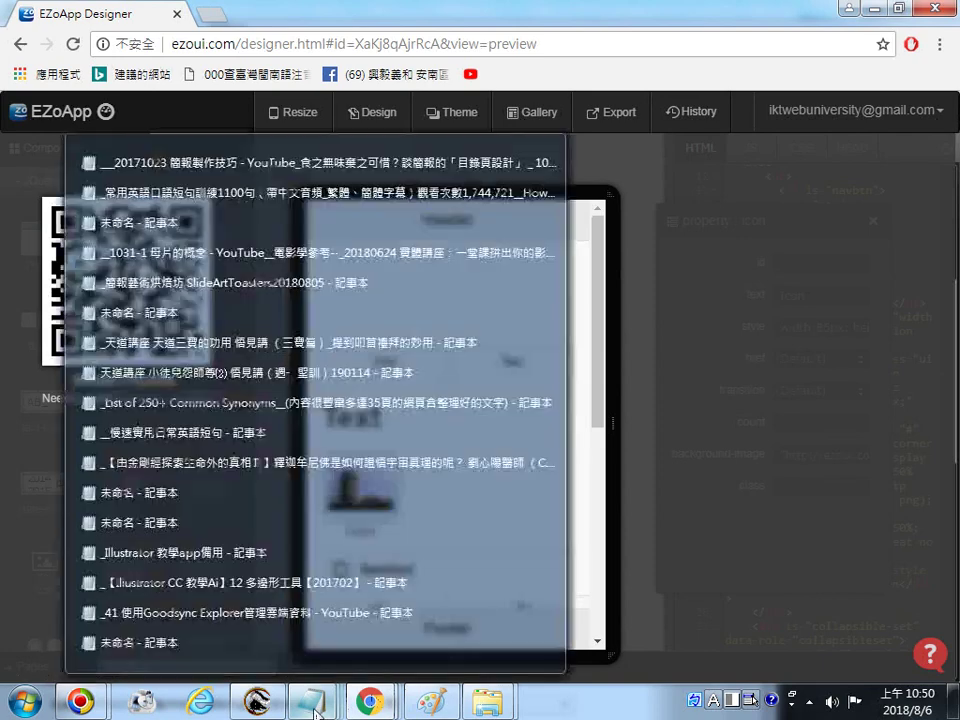
left_click(240, 650)
scroll(408, 381, "up", 3)
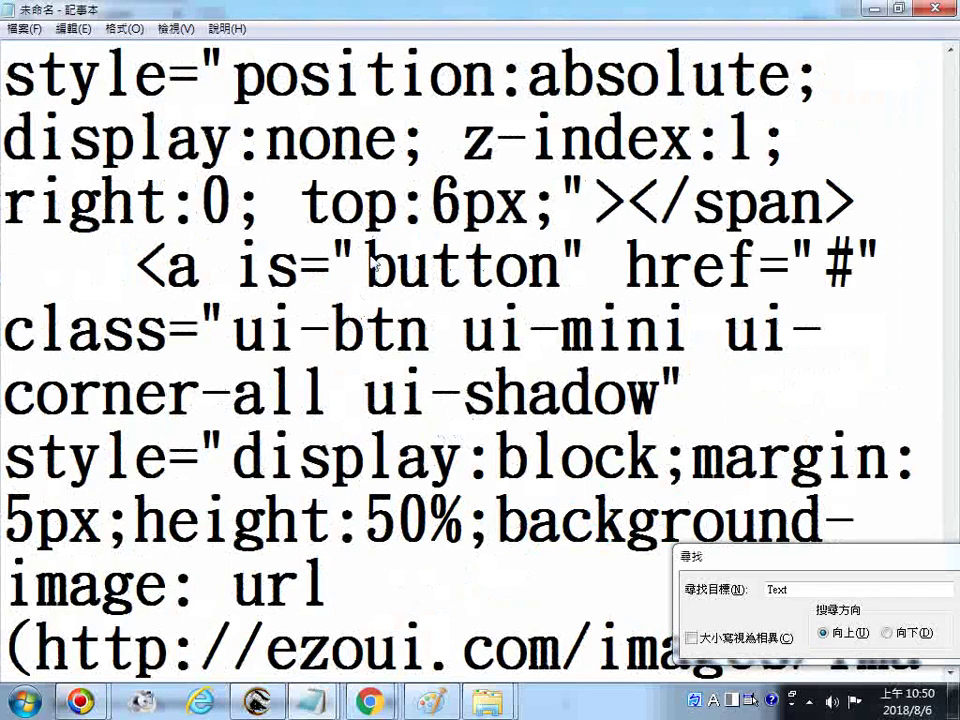
left_click_drag(367, 266, 560, 266)
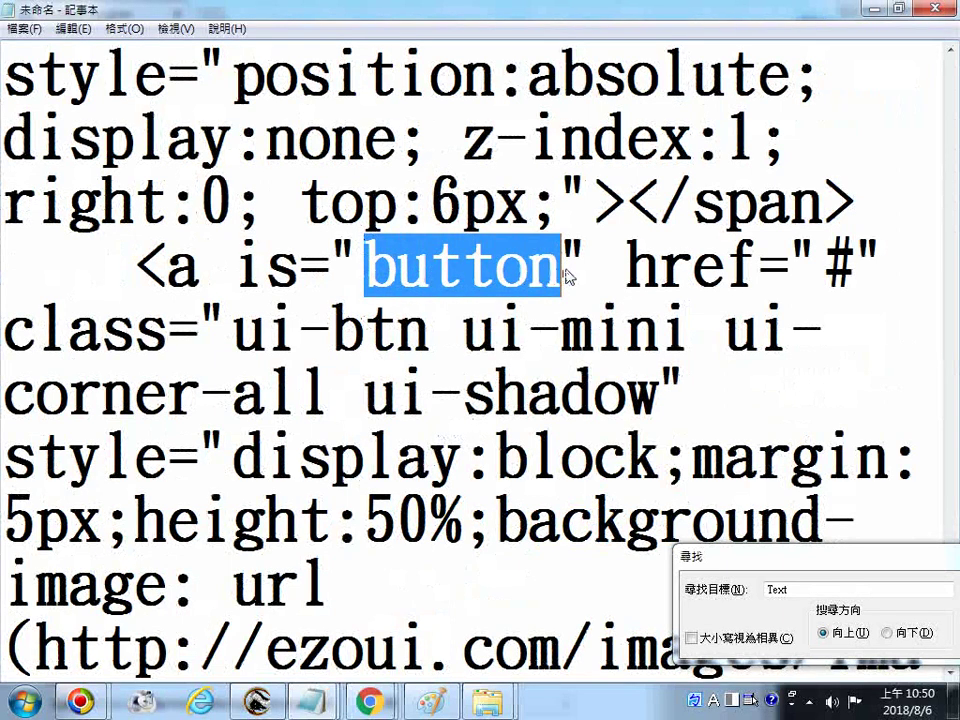
scroll(485, 400, "up", 1)
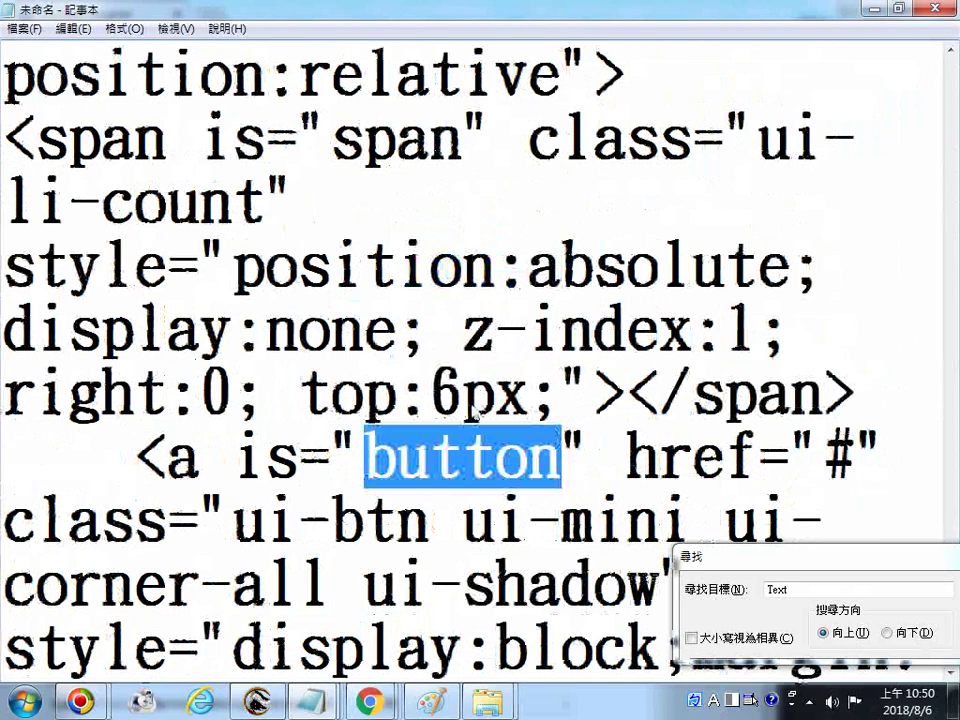
scroll(476, 413, "up", 1)
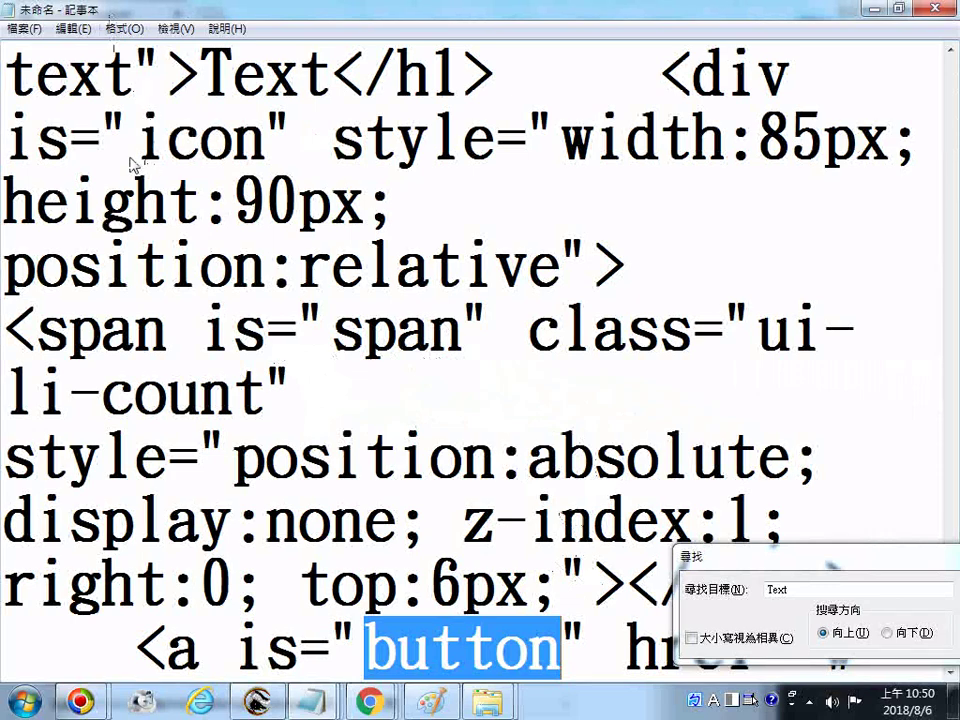
left_click_drag(135, 137, 266, 137)
Highlight the icon link's background-image, background-size and background-position styles, and move the Find dialog clear of them.
scroll(378, 495, "down", 3)
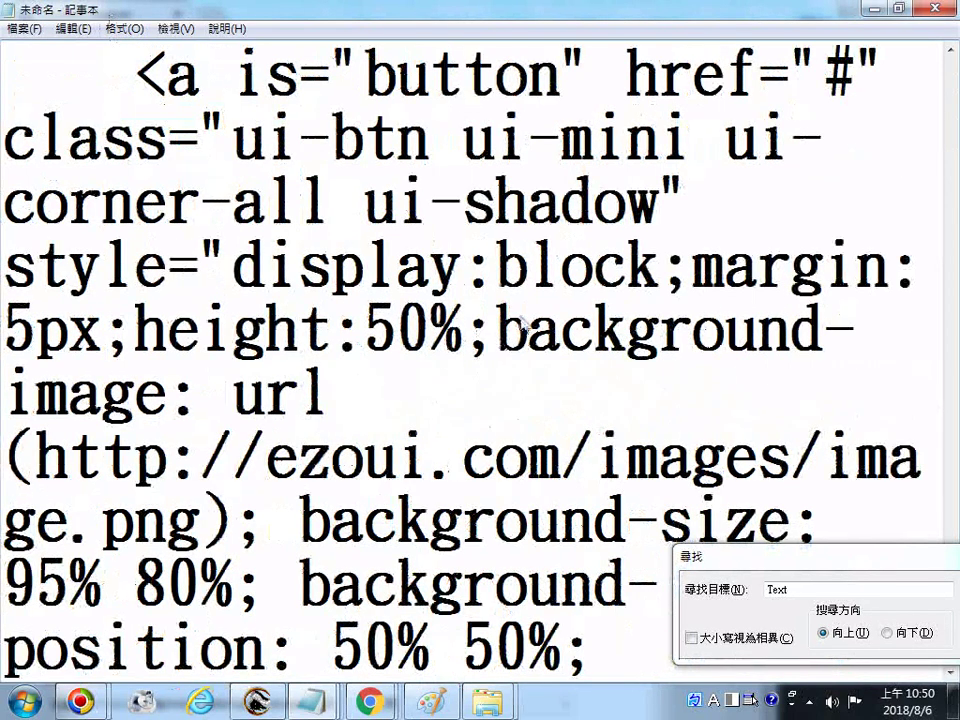
left_click_drag(499, 326, 372, 400)
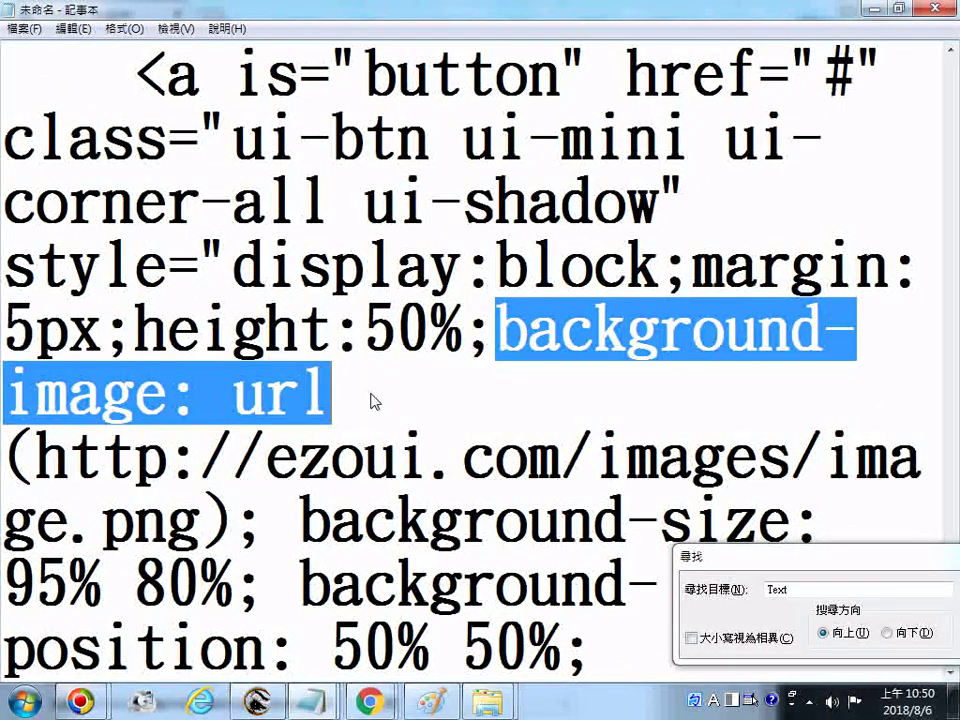
left_click_drag(370, 404, 600, 636)
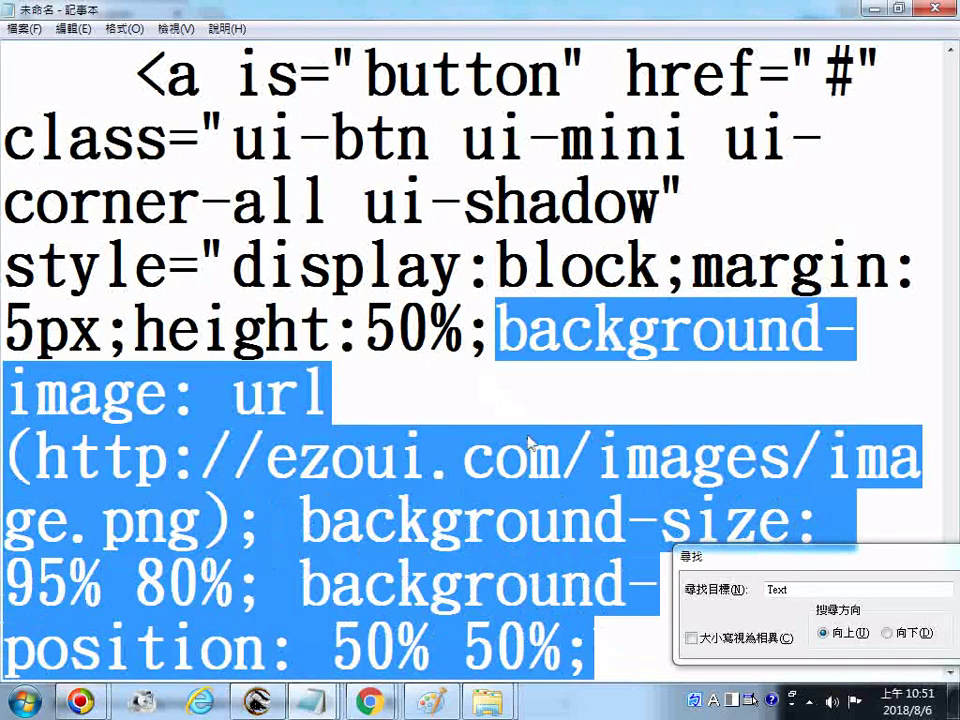
left_click_drag(806, 563, 811, 619)
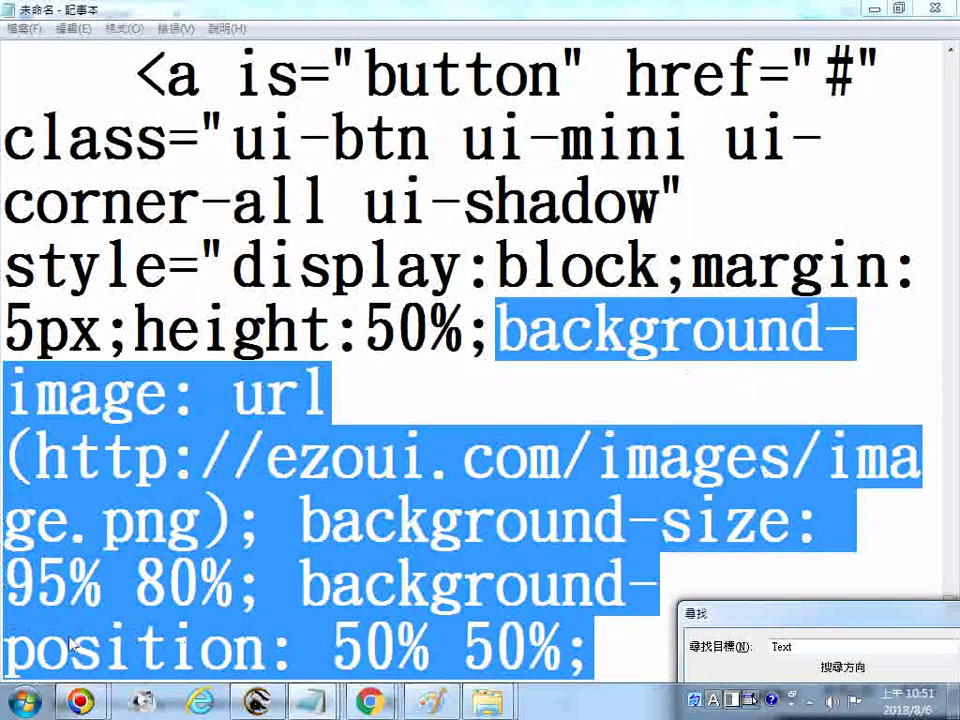
Open Paint and paste the screenshot of the highlighted background style code.
left_click(23, 704)
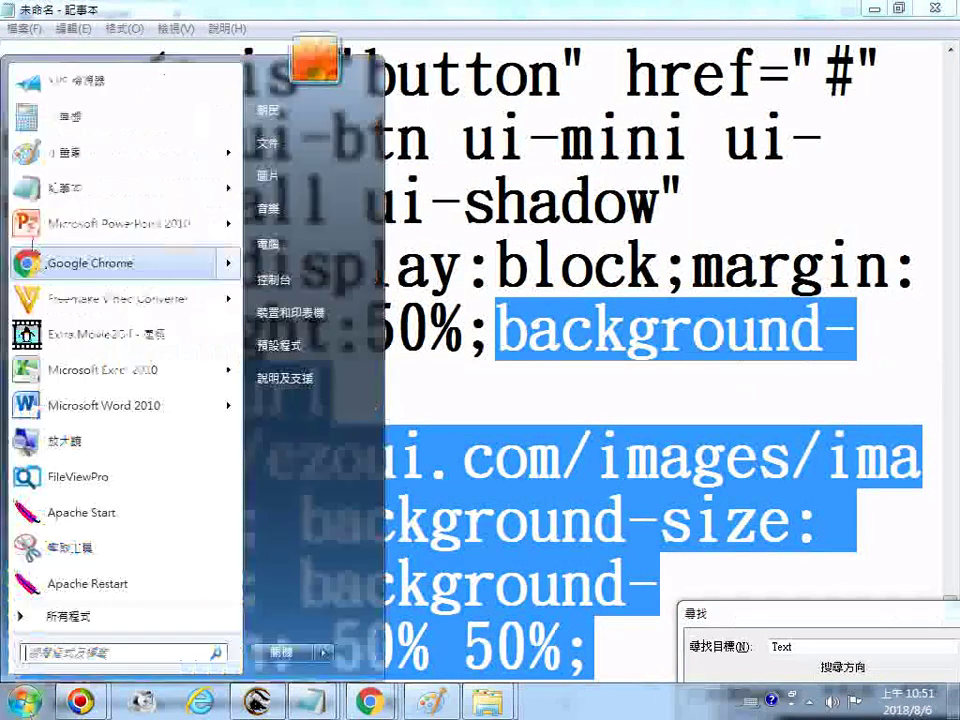
left_click(57, 157)
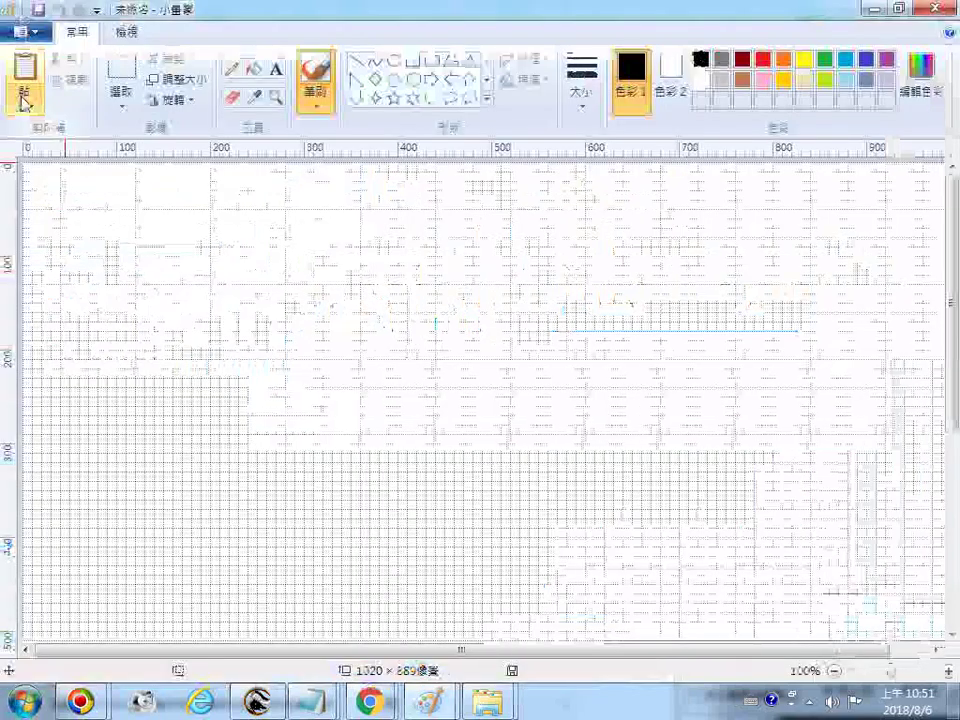
left_click(25, 98)
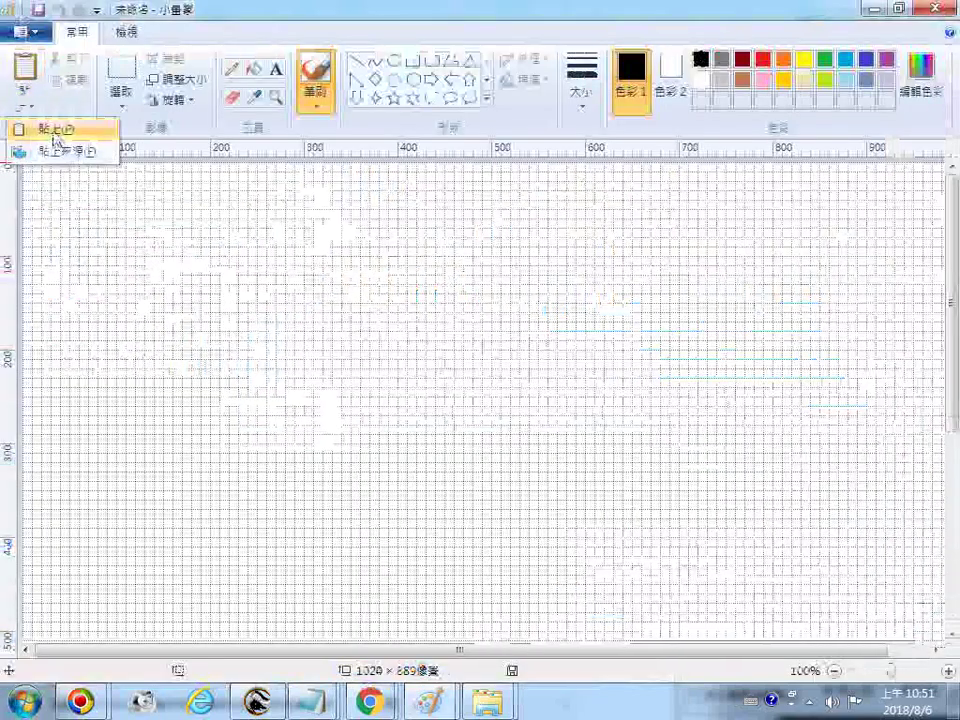
left_click(55, 141)
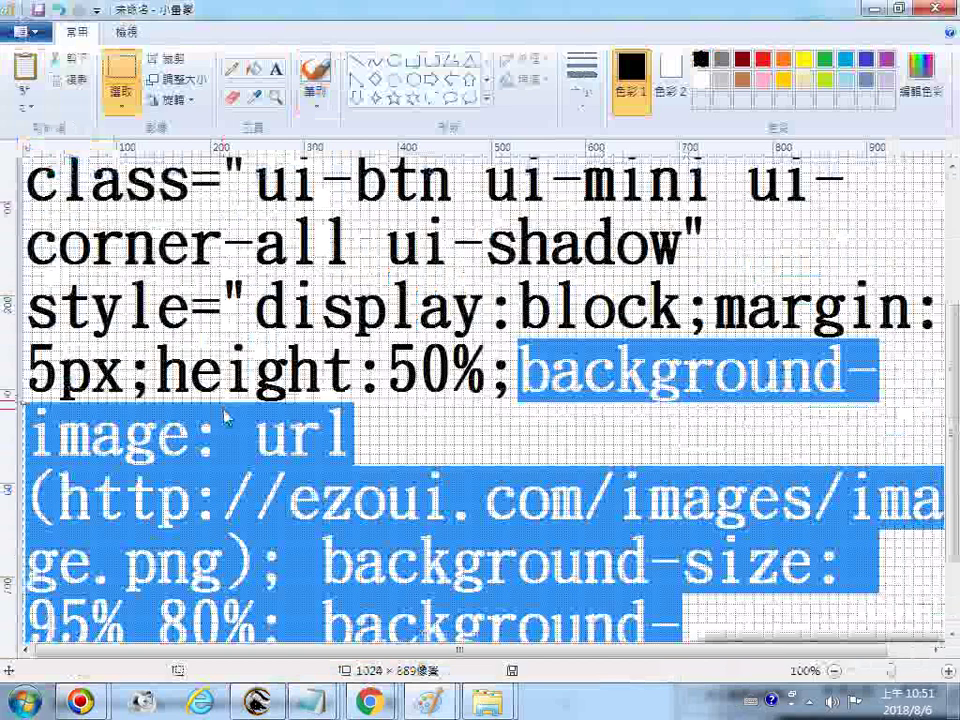
scroll(225, 418, "down", 5)
Return to the Notepad code document and copy its heading "ezoapp設計用到的左方素材程式碼" without the colon.
mouse_move(315, 705)
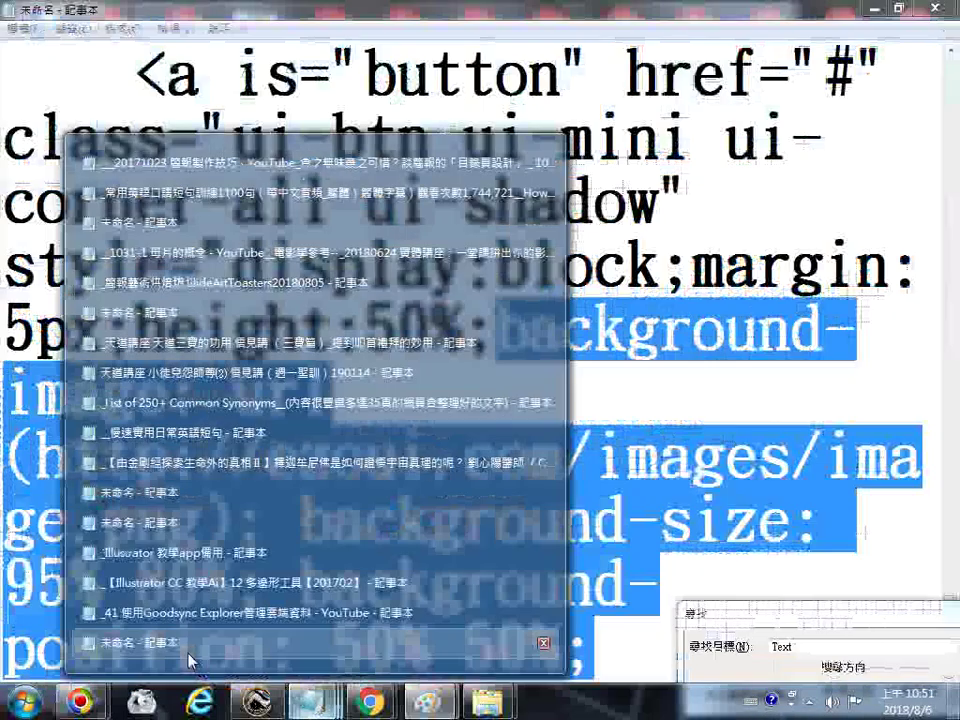
left_click(190, 660)
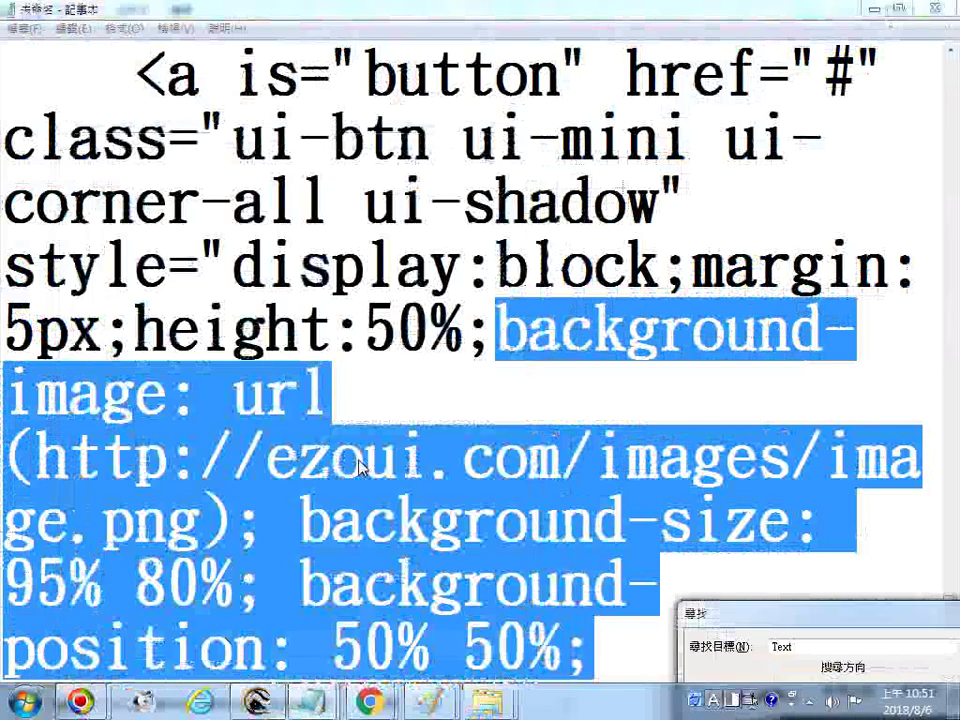
left_click(359, 462)
scroll(363, 465, "up", 10)
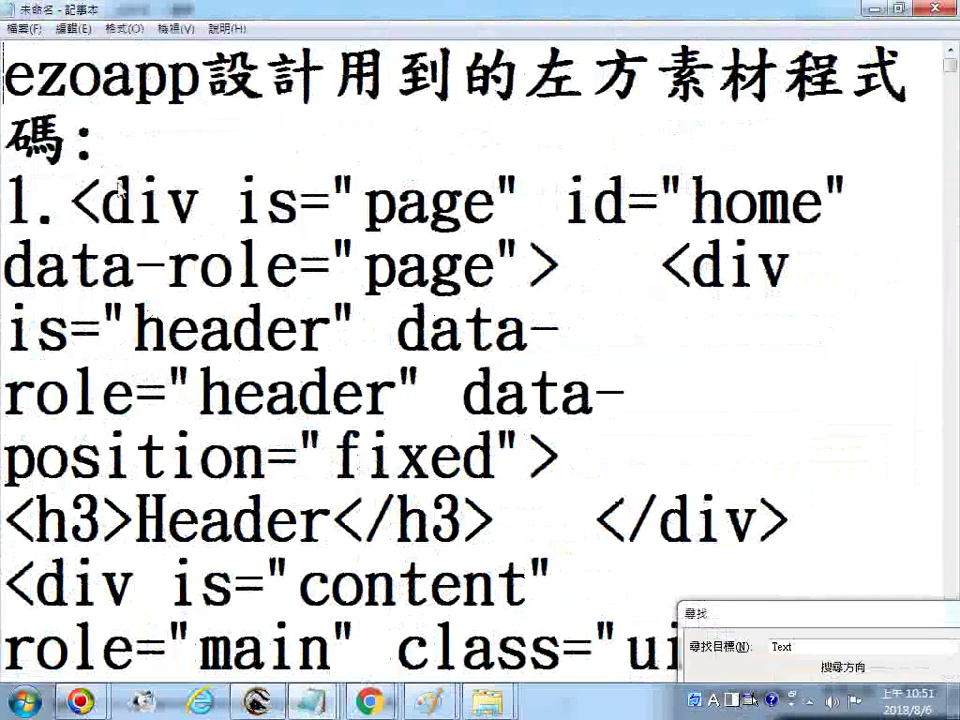
left_click_drag(67, 140, 8, 75)
right_click(45, 112)
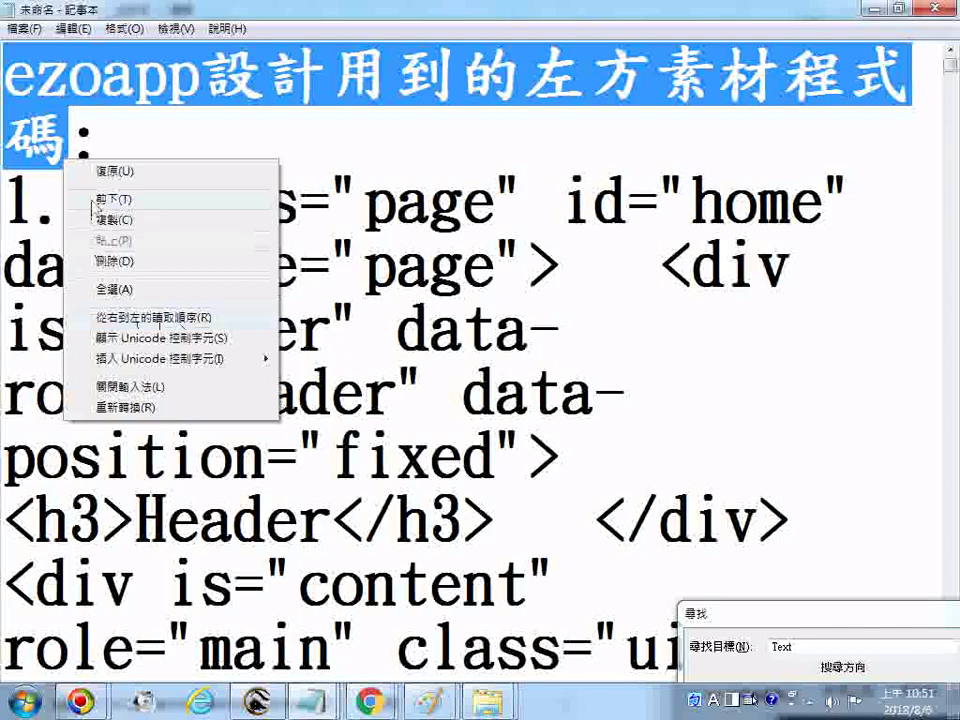
left_click(107, 216)
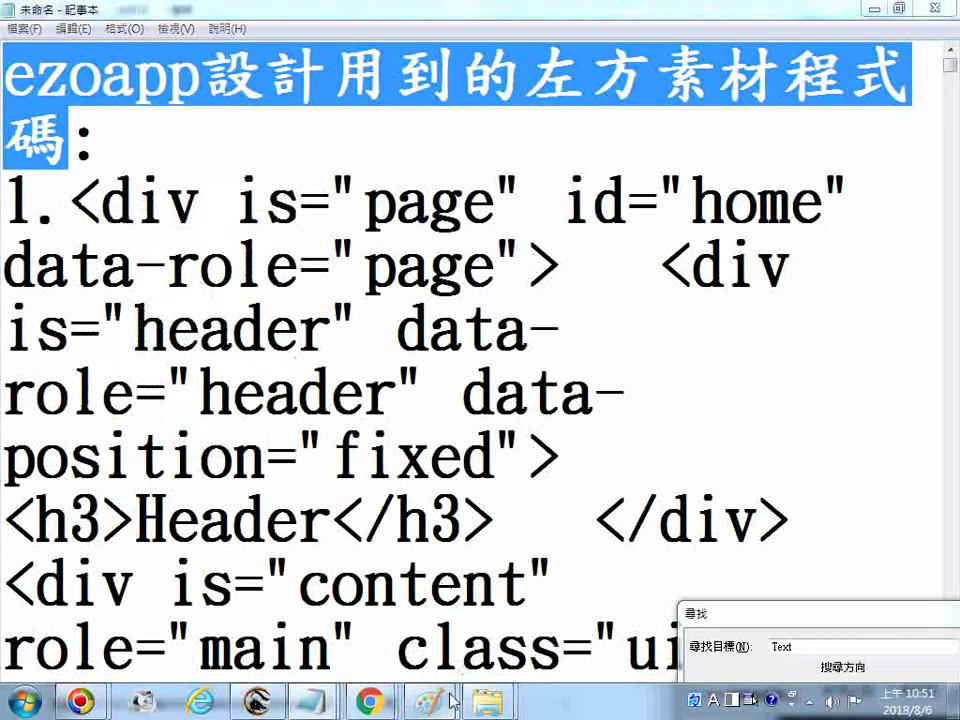
Switch to Paint and save the screenshot as a PNG named "ezoapp設計用到的左方素材程式碼__按鈕背景圖的程式碼20180805" in the Pictures library.
mouse_move(452, 699)
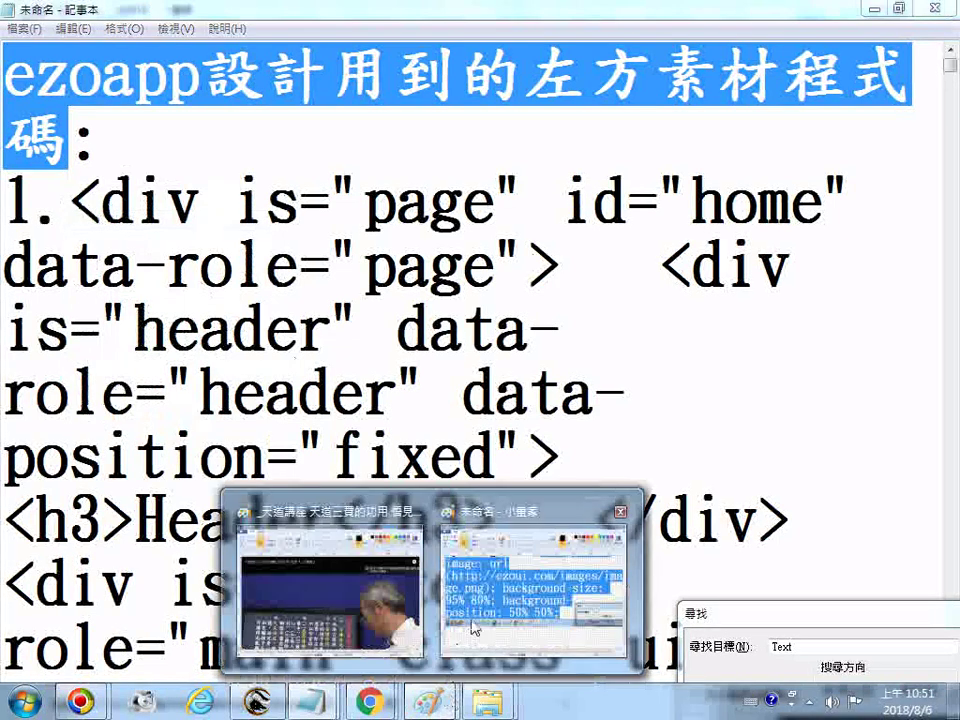
left_click(524, 530)
left_click(24, 31)
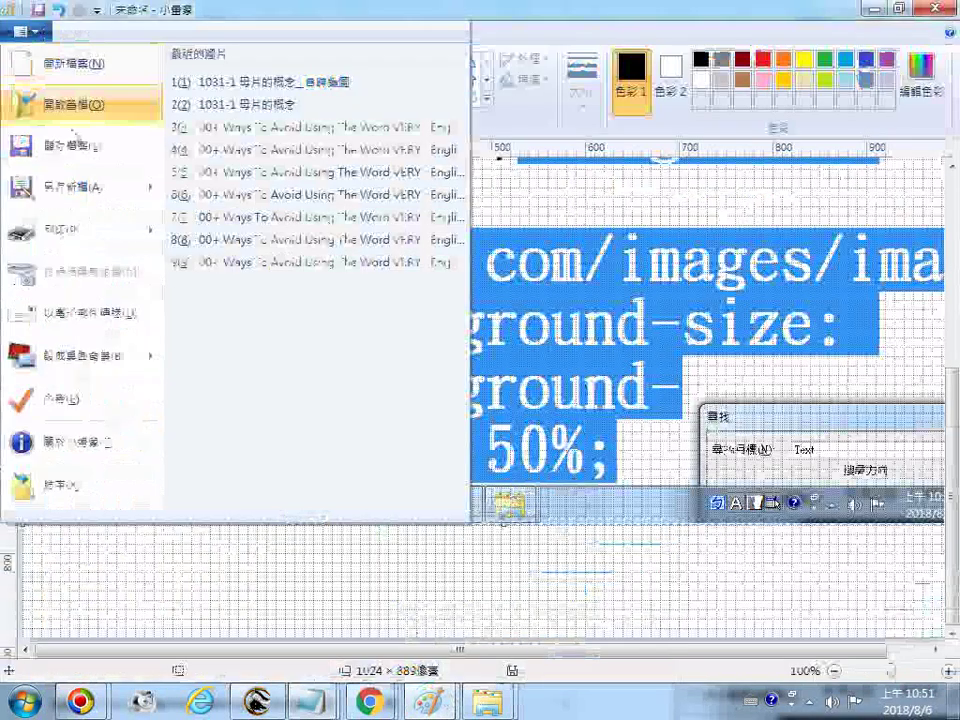
left_click(72, 190)
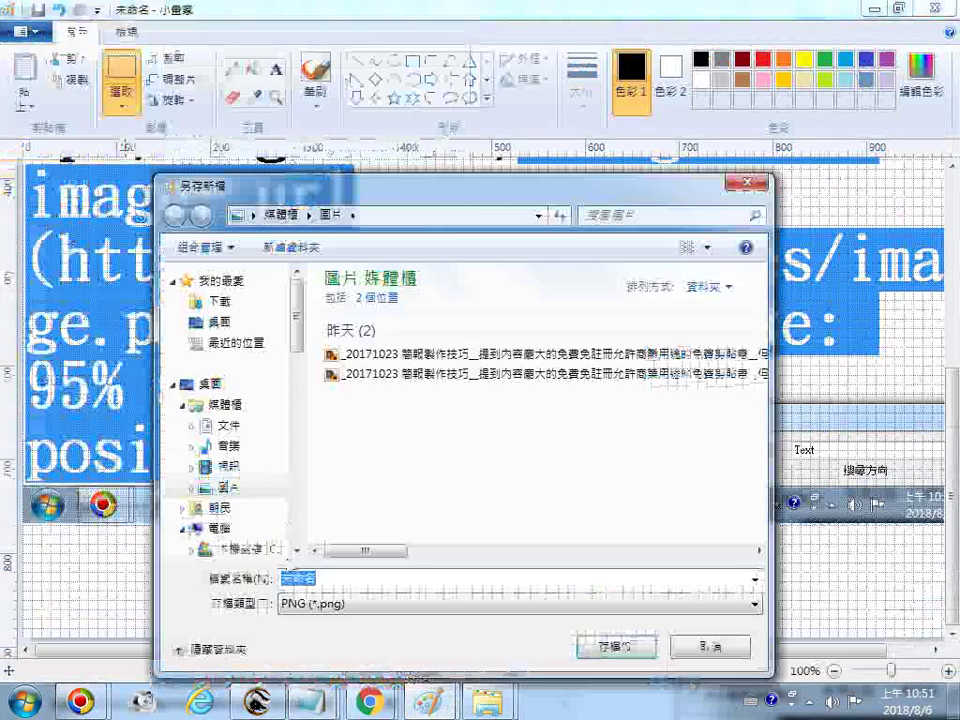
key("ctrl+v")
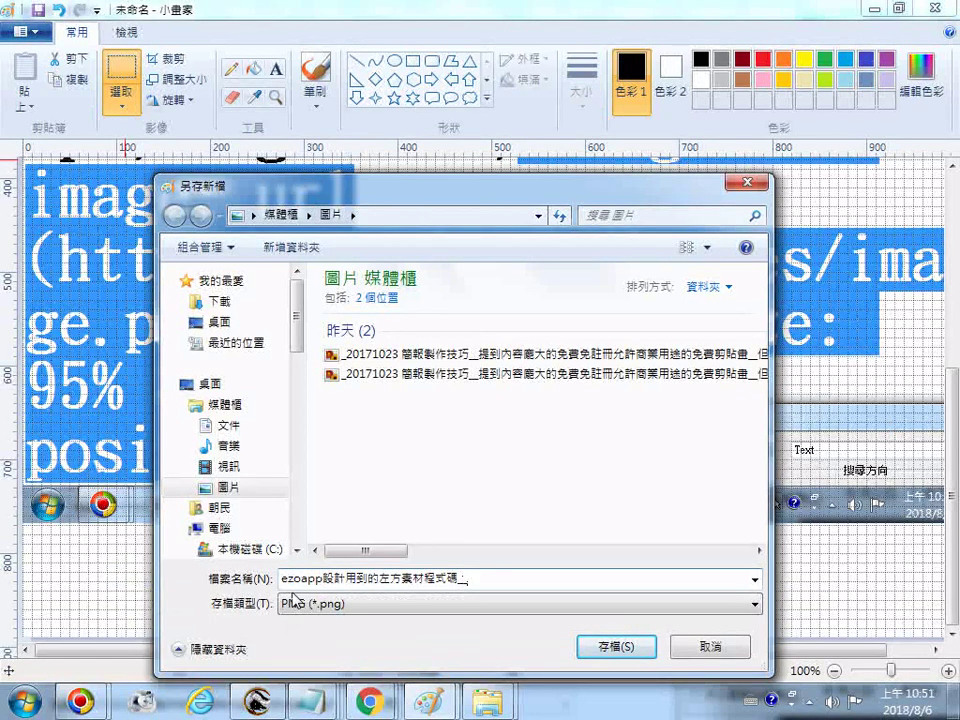
key("ctrl+space")
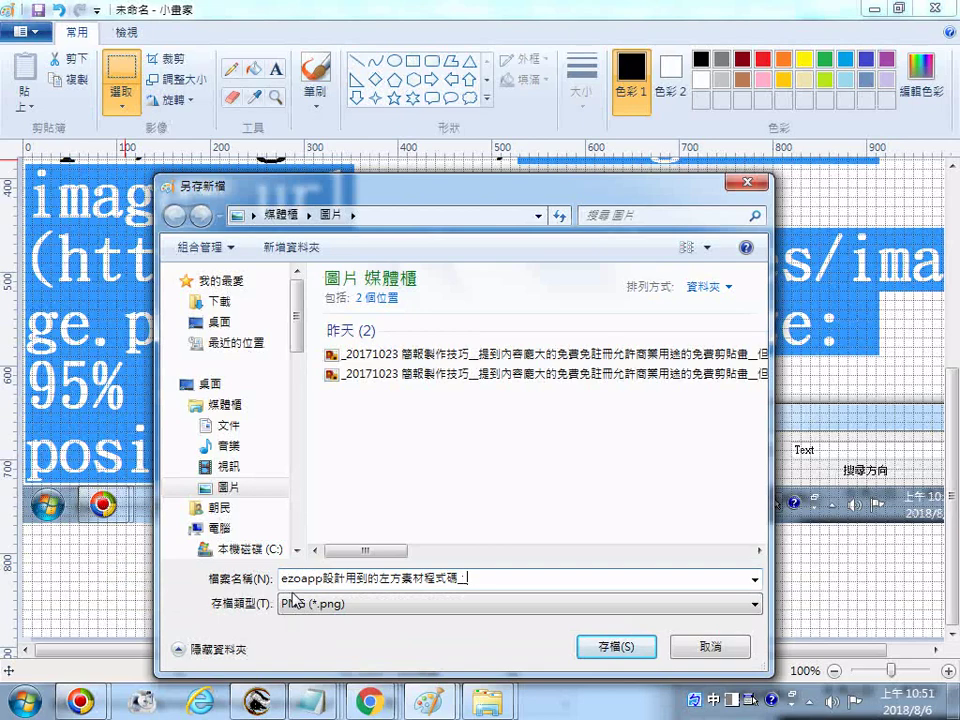
type("_被ㄈ")
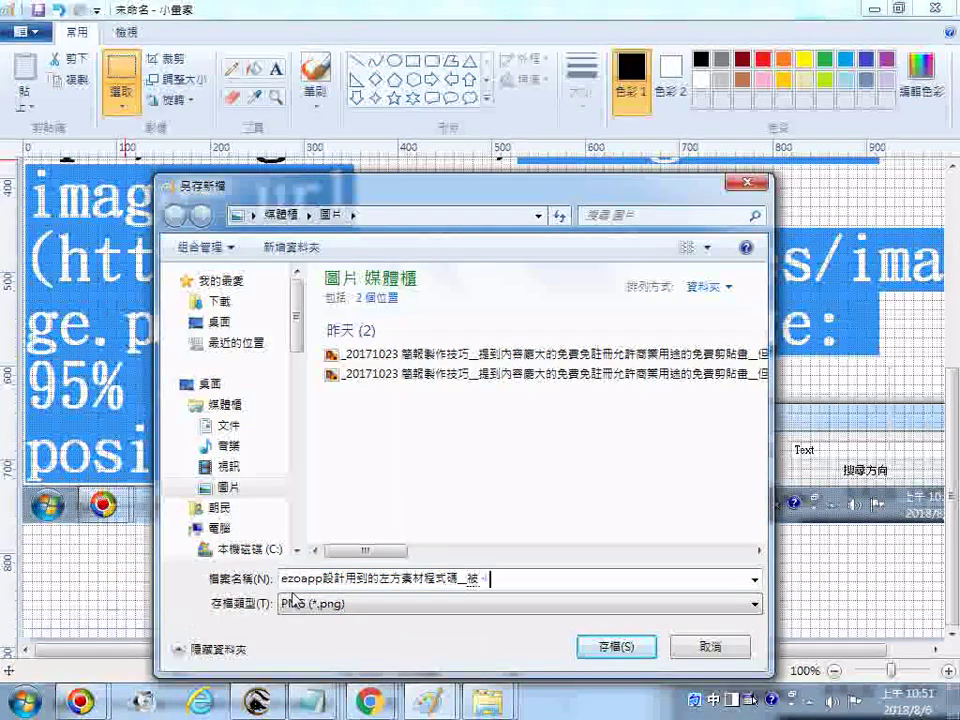
type("景ㄊㄧ")
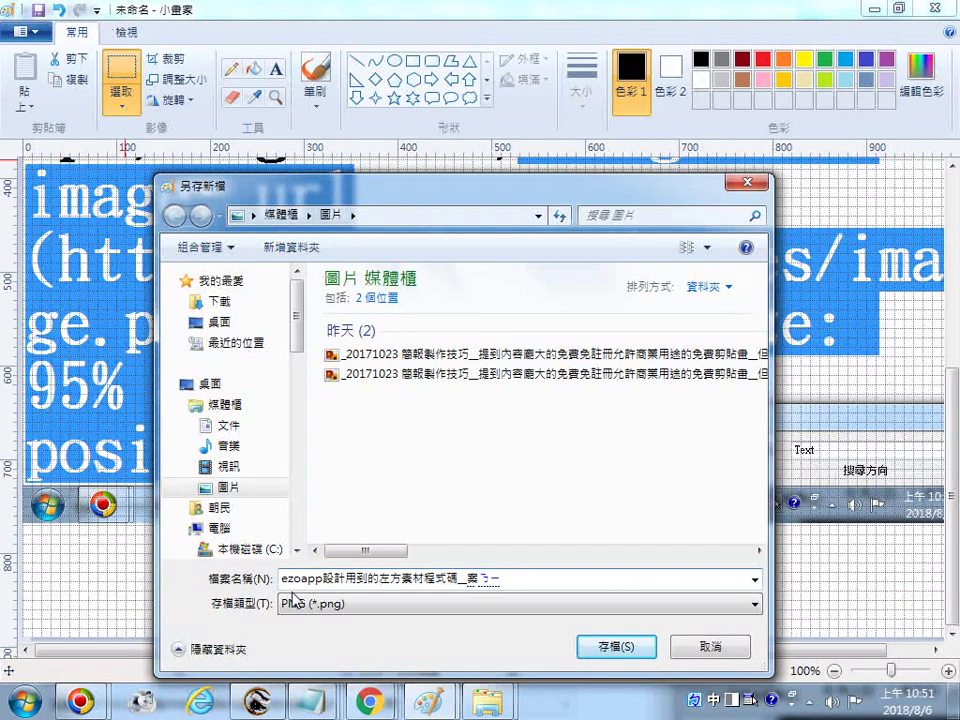
type("鈕背")
key("Return")
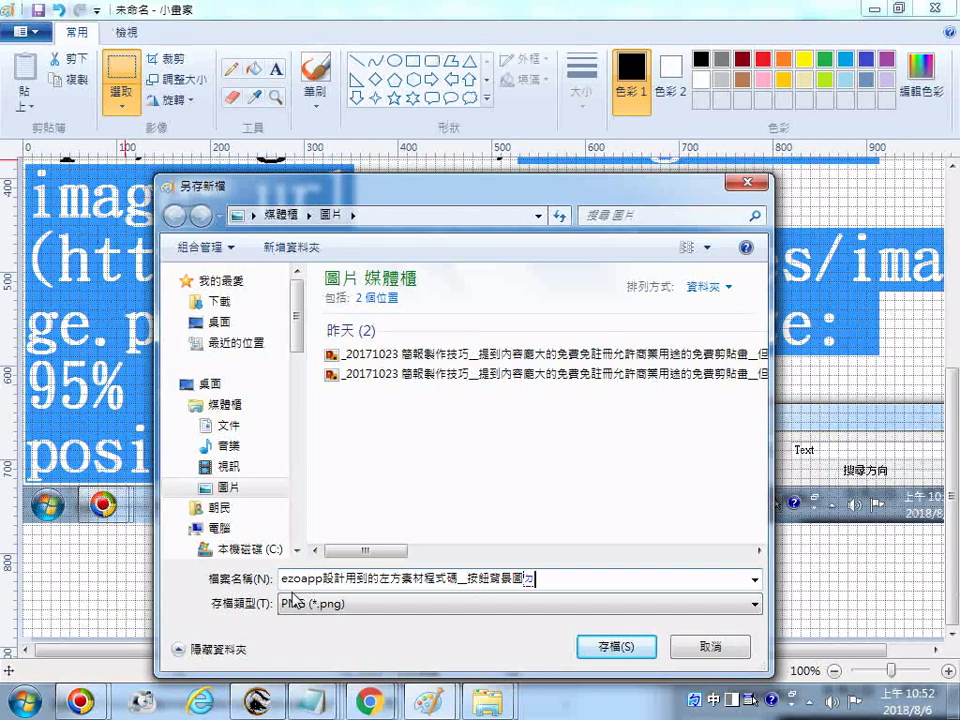
type("的程式碼20180805")
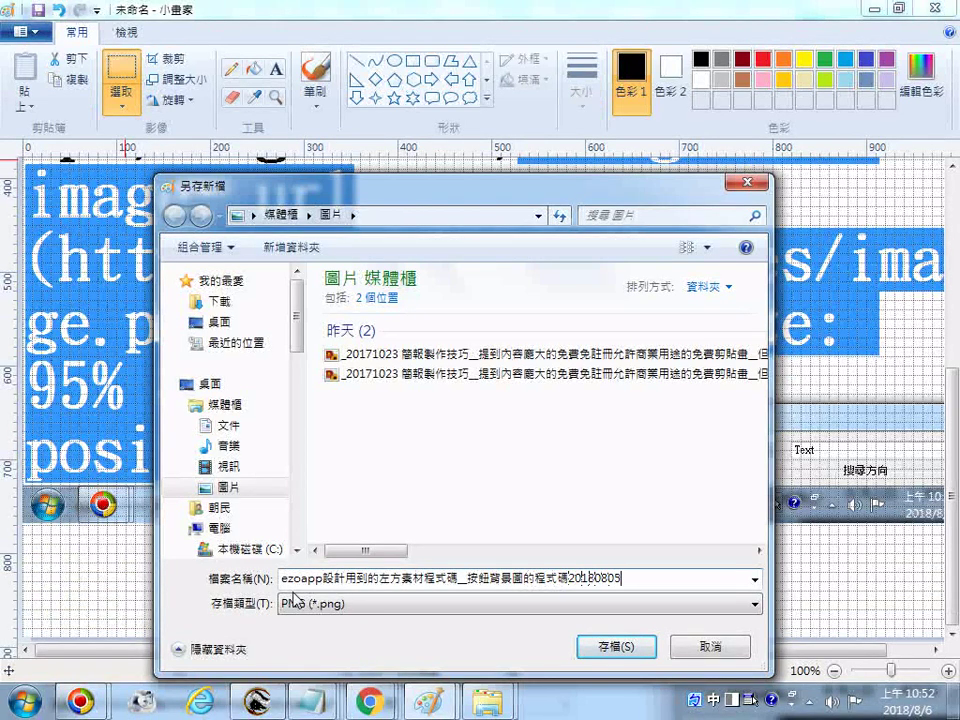
key("Return")
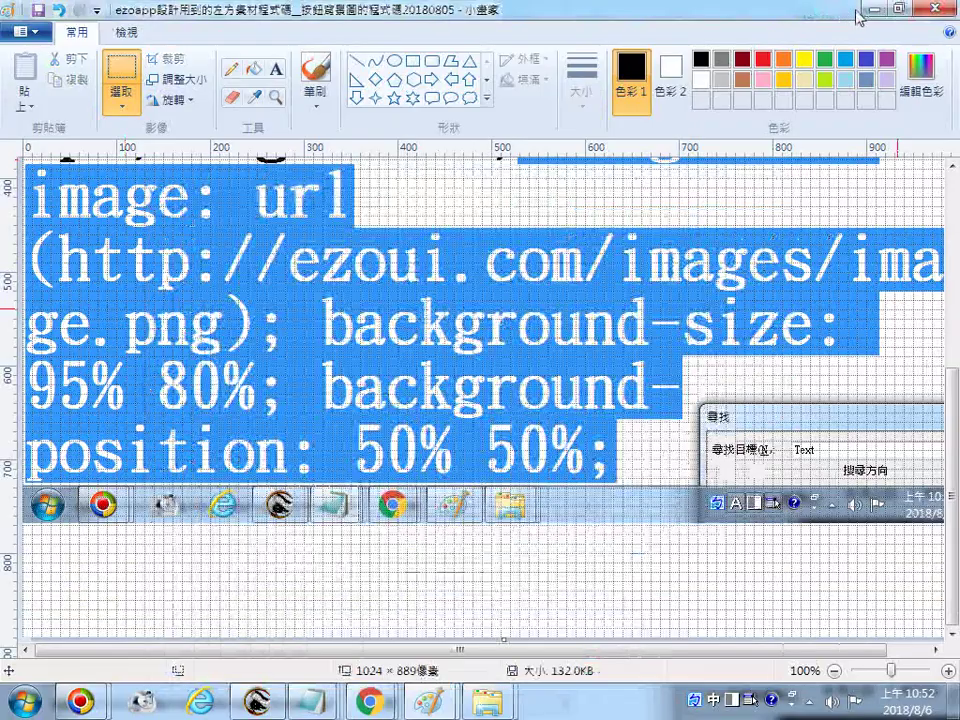
Put Paint away, switch to EZoApp Designer in Chrome, leave the preview for the design view and reload it.
left_click_drag(862, 17, 668, 80)
left_click(666, 78)
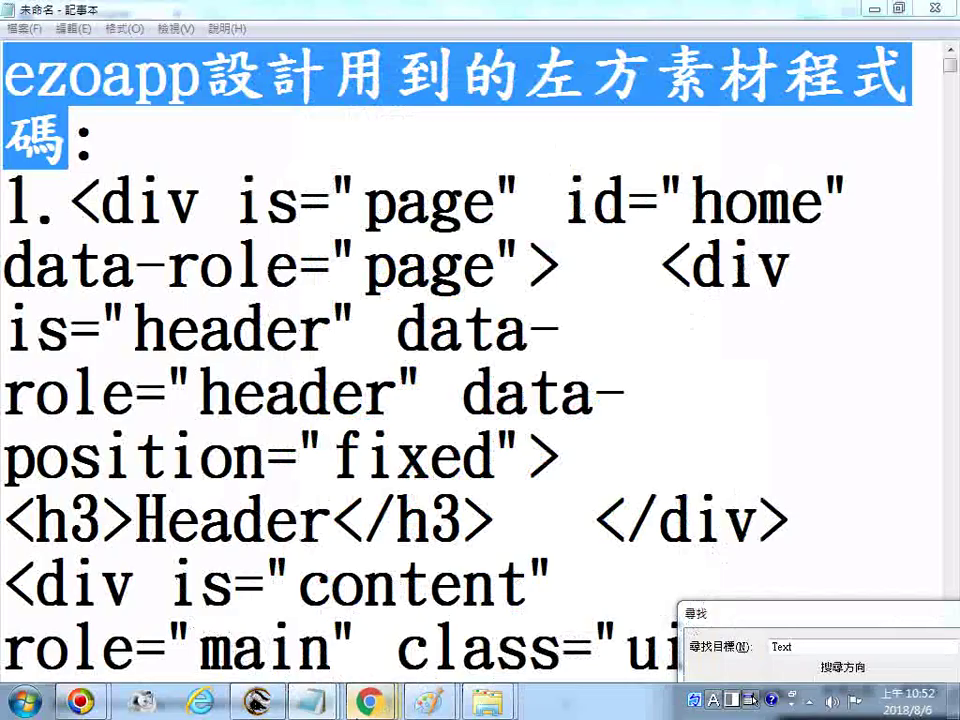
mouse_move(369, 701)
left_click(574, 589)
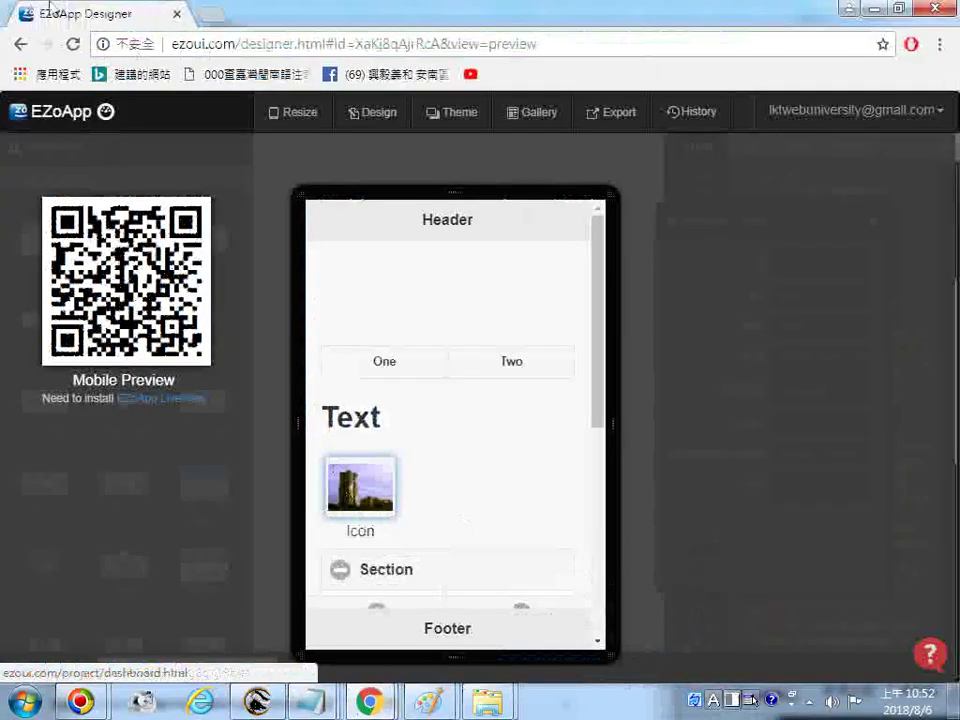
left_click(20, 44)
left_click(74, 46)
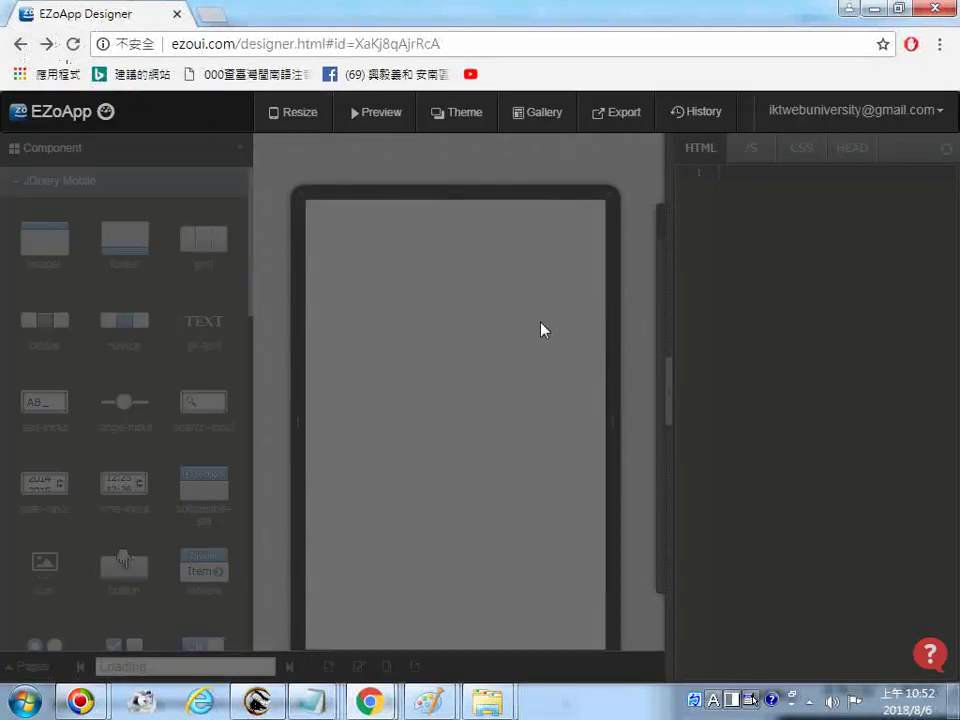
Add a button component to the page between the Text heading and the icon.
scroll(437, 450, "down", 3)
scroll(442, 439, "up", 5)
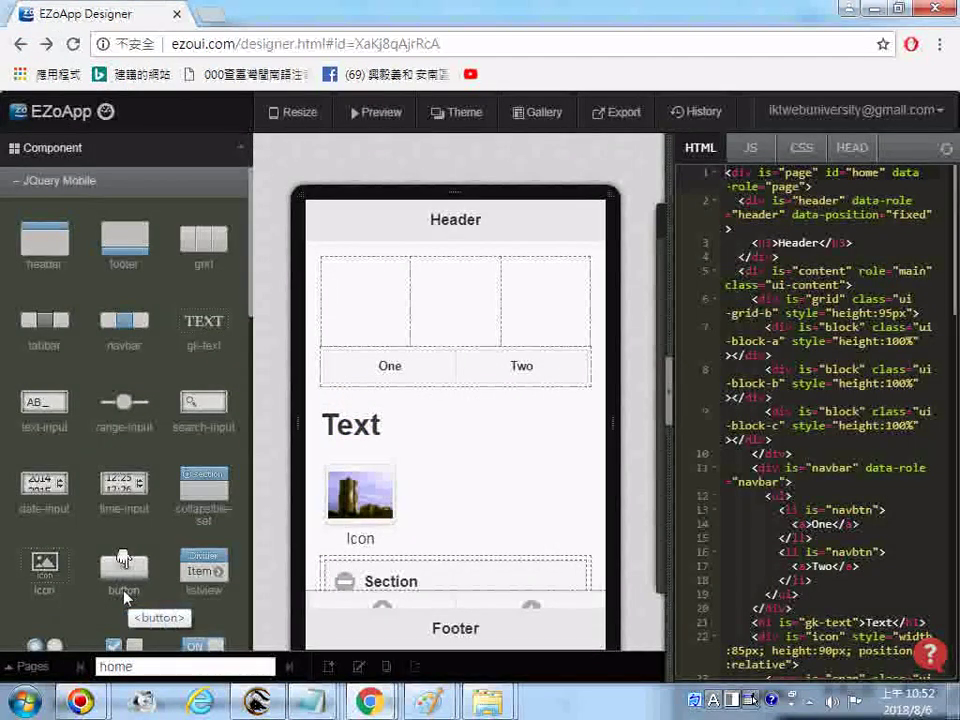
left_click_drag(126, 597, 392, 461)
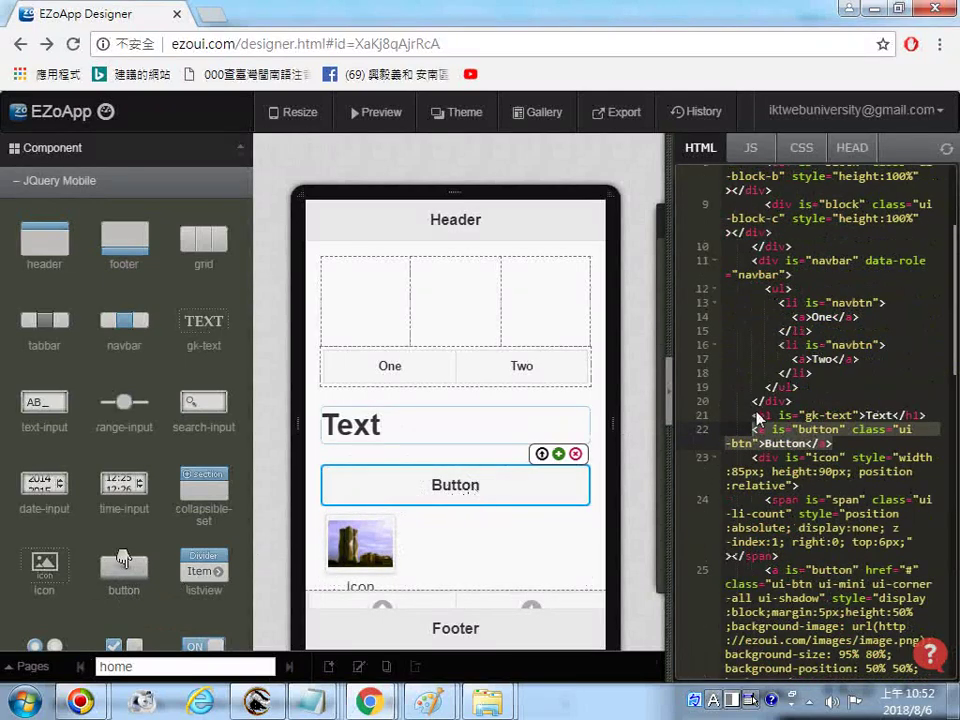
Select the page's entire HTML code in the code editor and copy it.
right_click(782, 410)
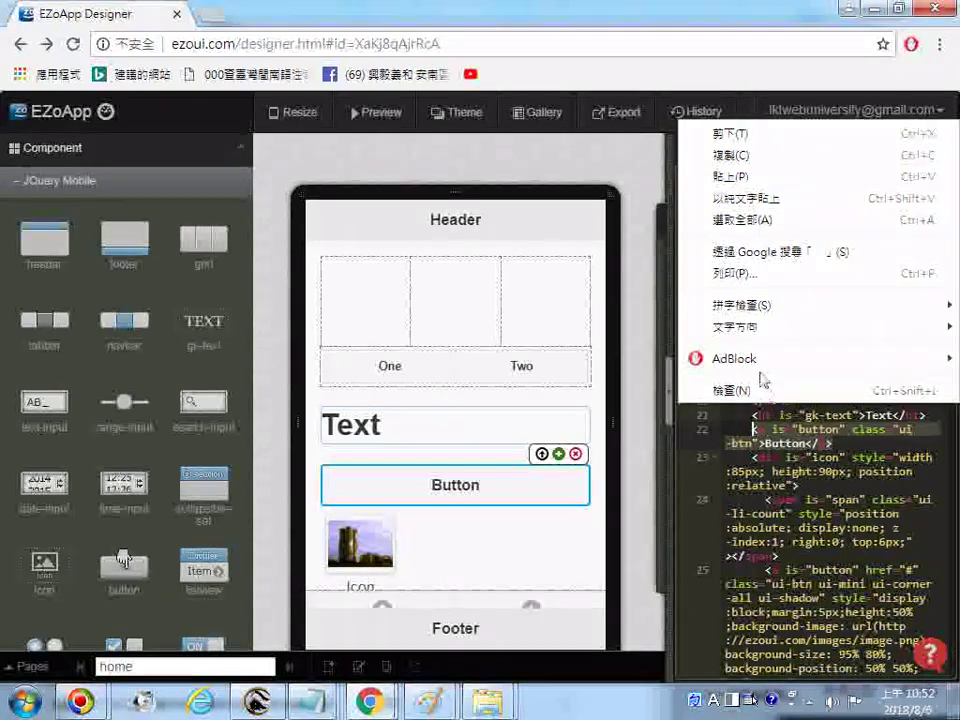
left_click(770, 222)
right_click(797, 369)
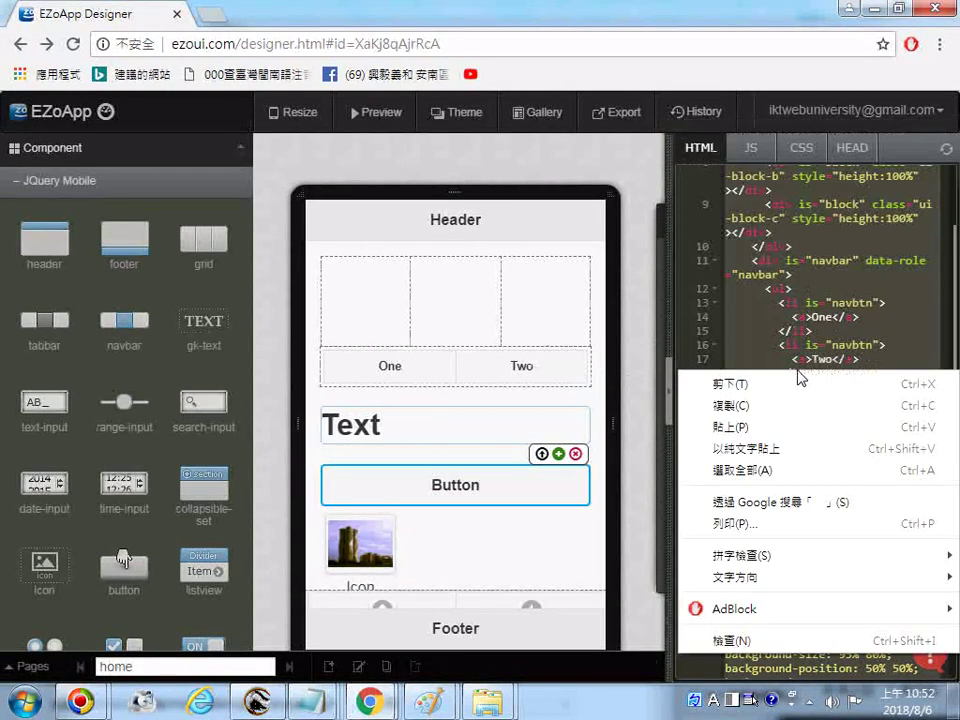
left_click(743, 406)
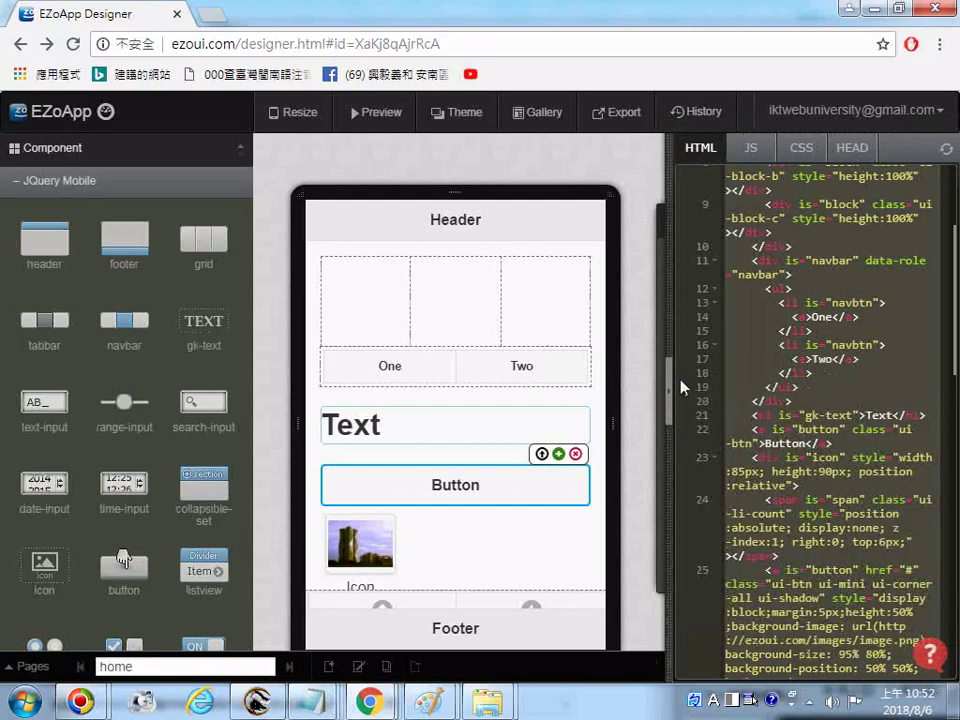
Switch to Paint and, while saving as a new file, rename the existing PNG to "ezoapp設計用到的左方素材程式碼__超連結小圖的程式碼20180805".
left_click(428, 703)
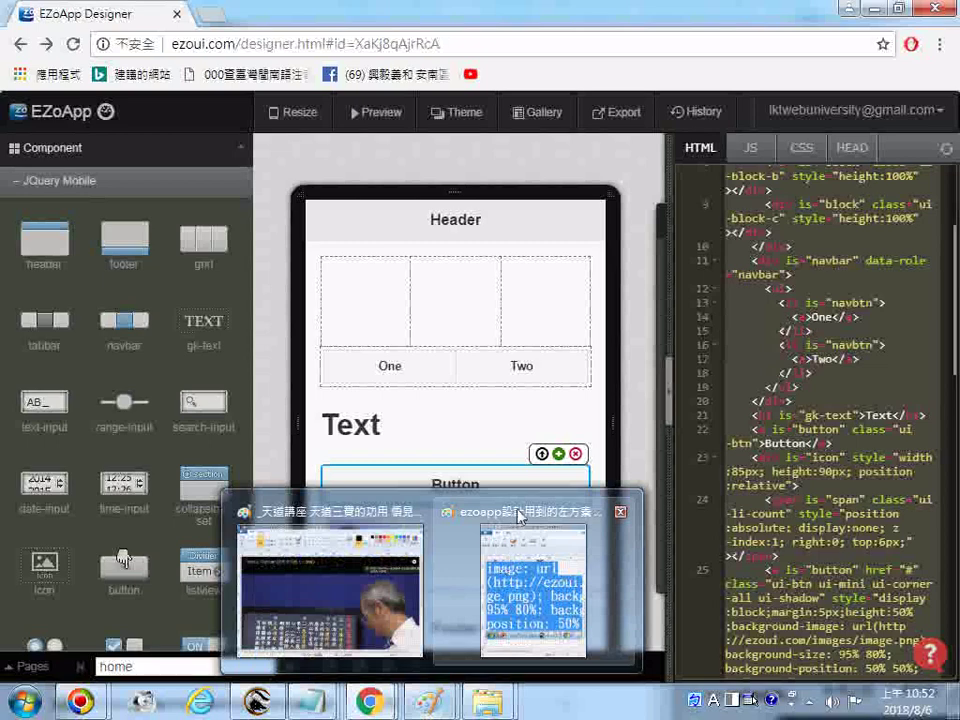
left_click(519, 516)
left_click(285, 104)
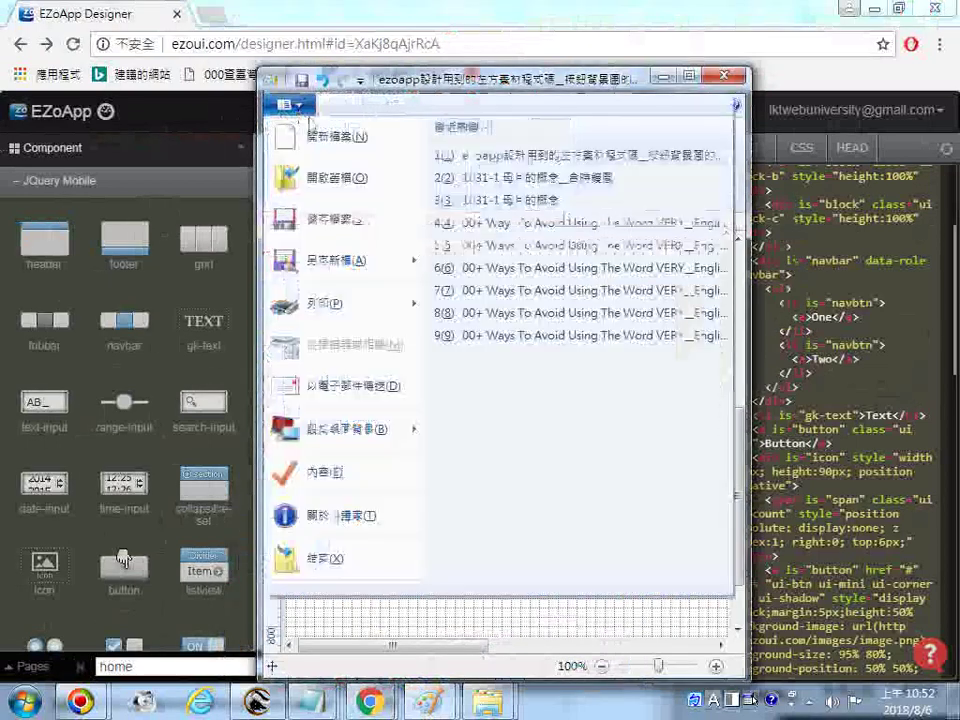
left_click(347, 279)
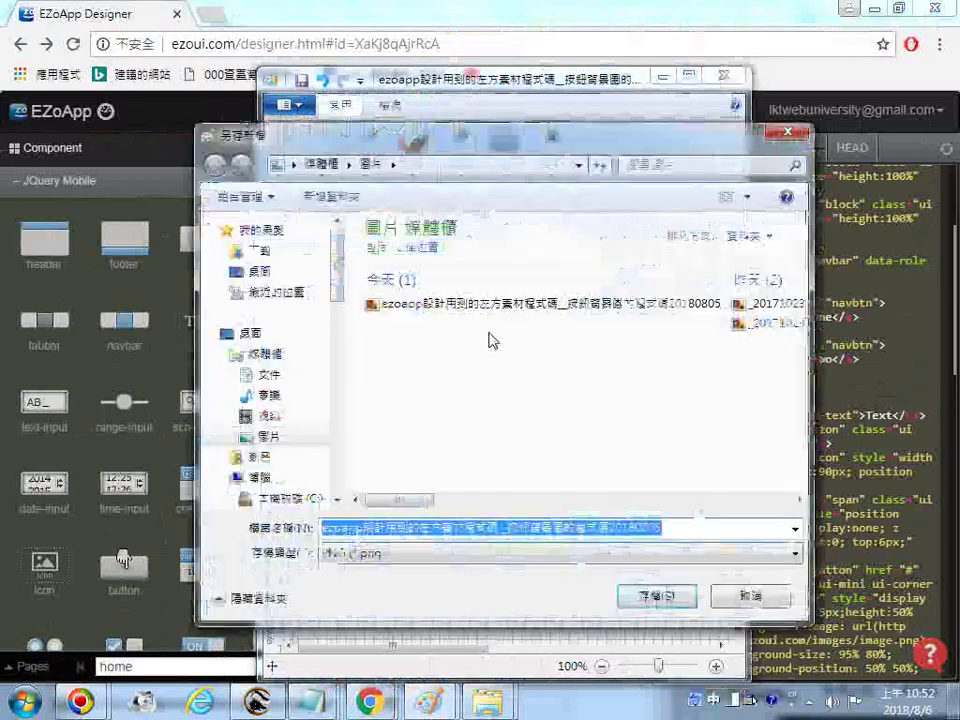
left_click(601, 313)
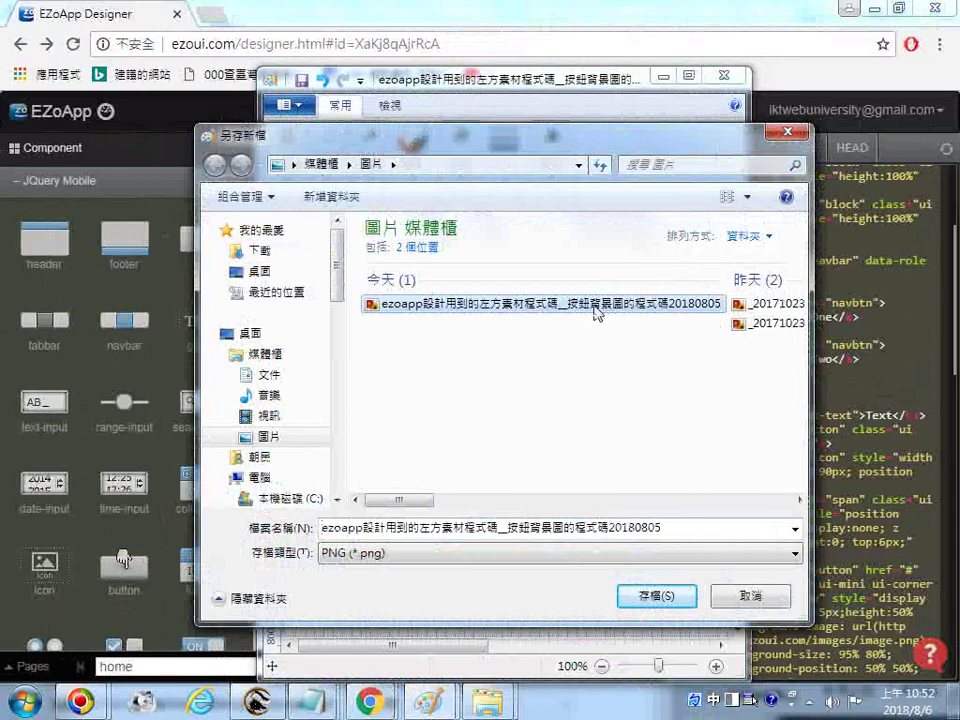
left_click(592, 313)
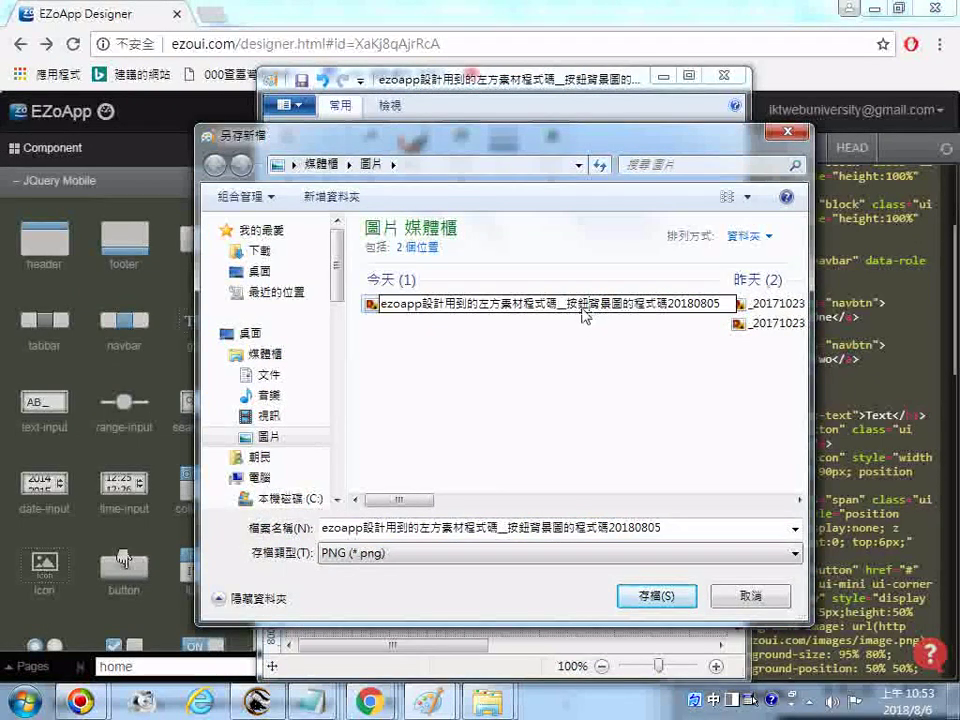
left_click_drag(569, 309, 589, 309)
key("Delete")
key("Delete")
key("Delete")
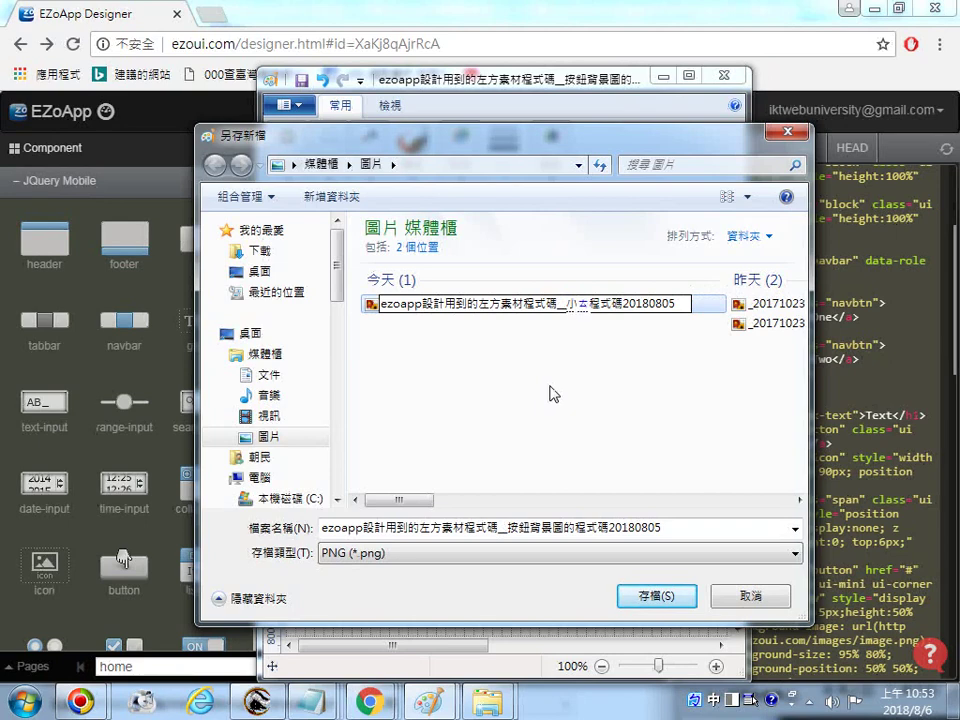
type("圖圖的")
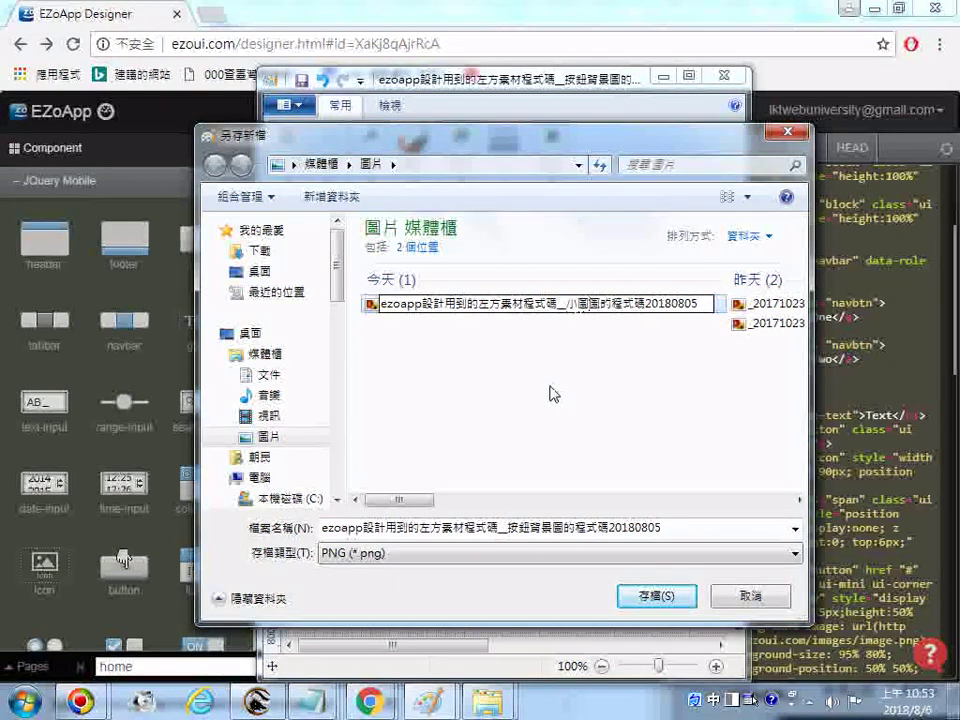
key("Delete")
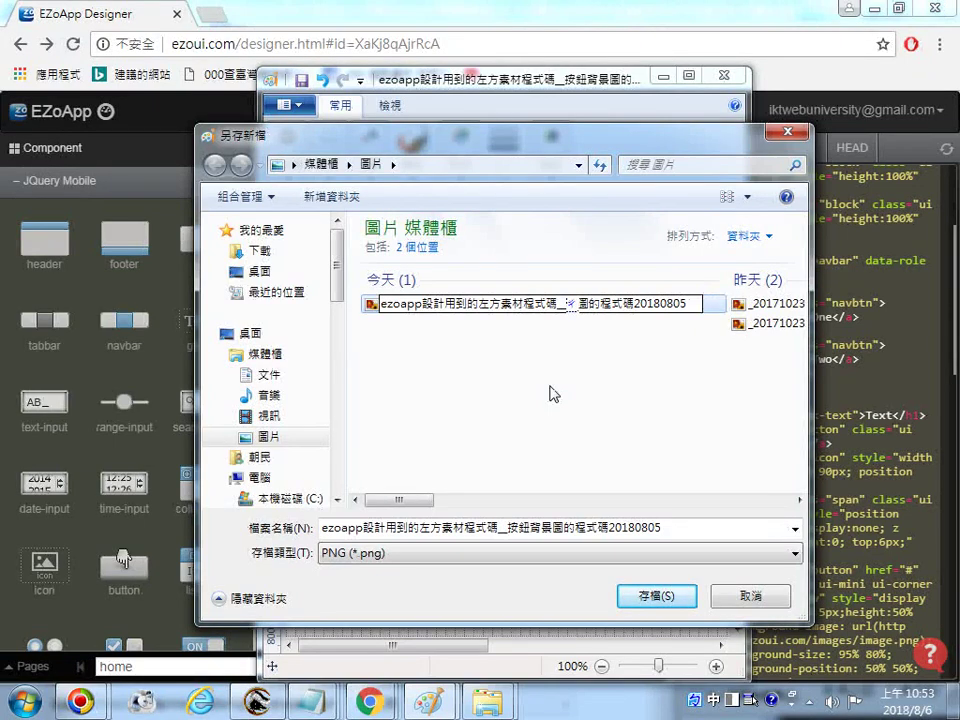
type("超連")
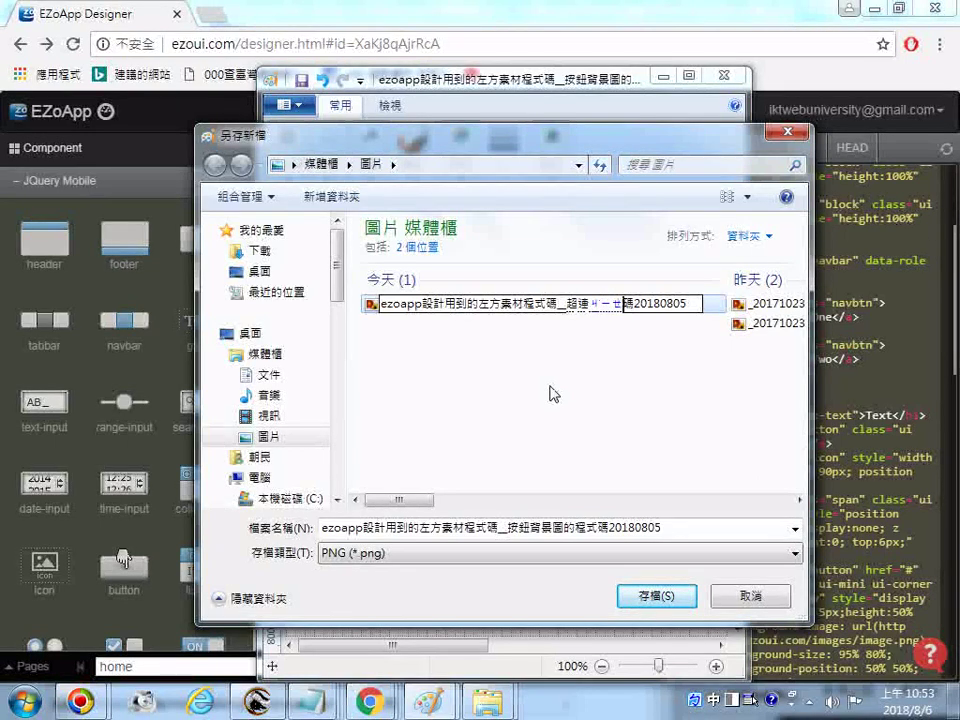
type("結小圖的程式")
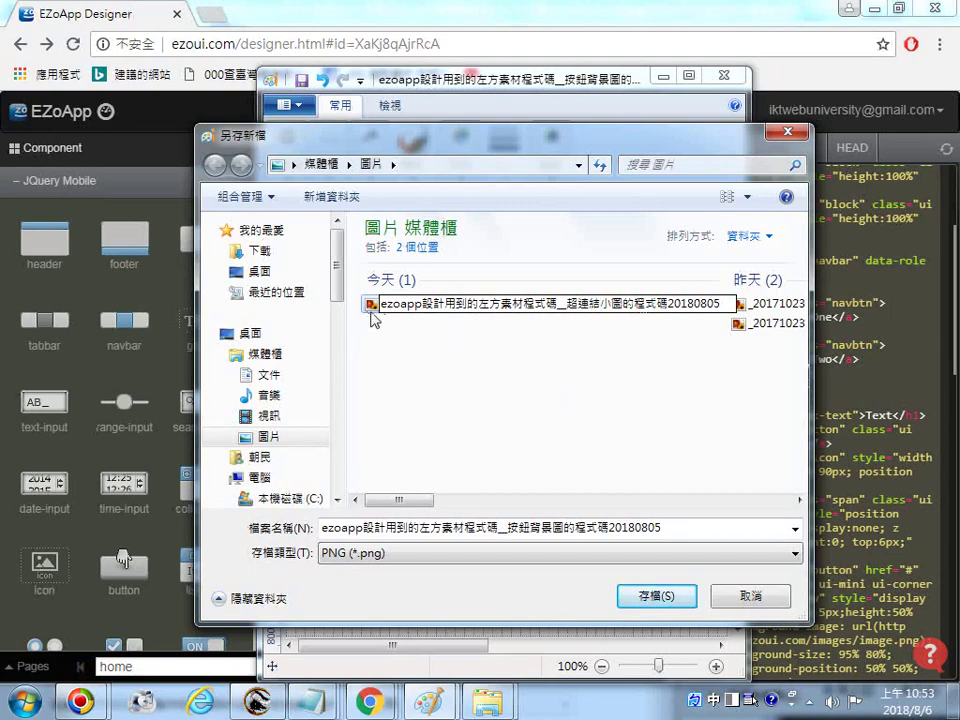
key("Return")
Save the screenshot over the renamed PNG in the Pictures library and close its Paint window.
left_click(651, 596)
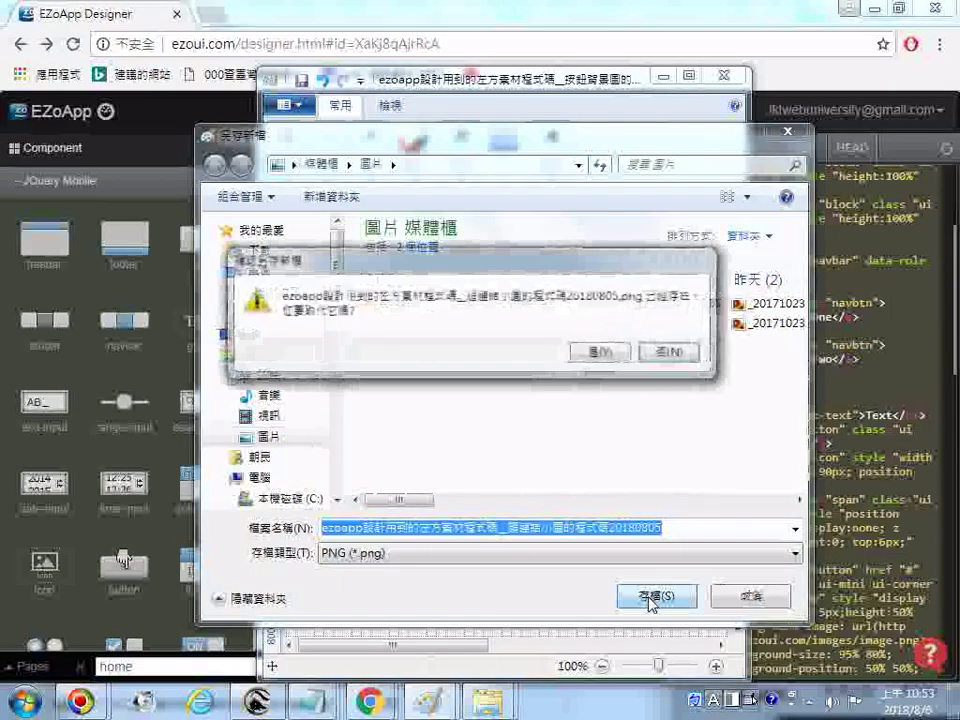
left_click(601, 360)
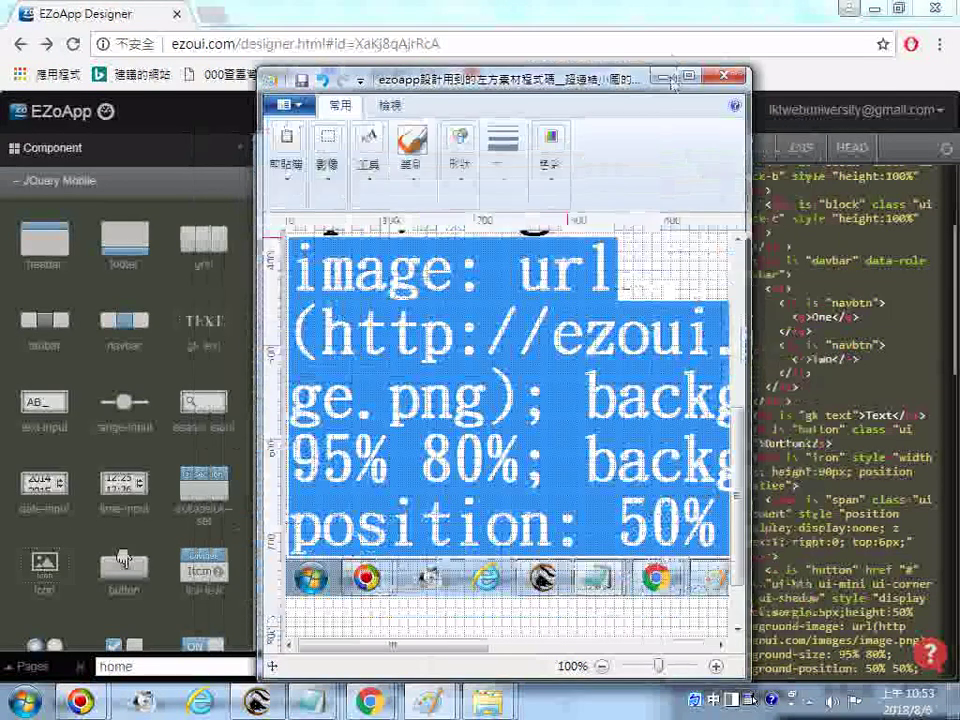
left_click(737, 76)
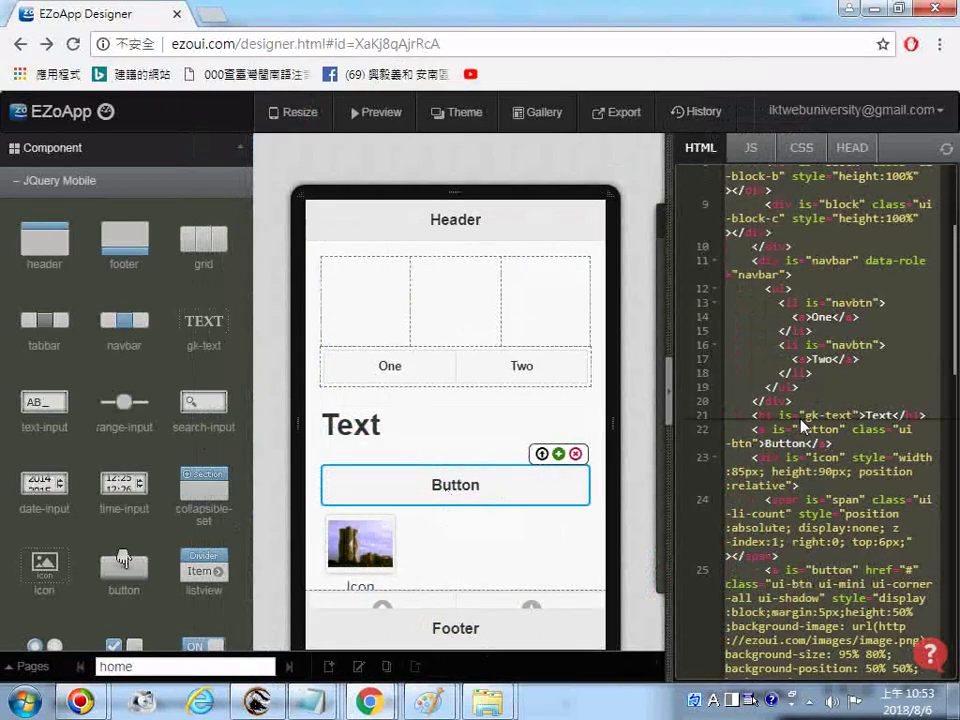
Copy the page's full HTML, including the button component, from the EZoApp Designer code editor.
right_click(755, 425)
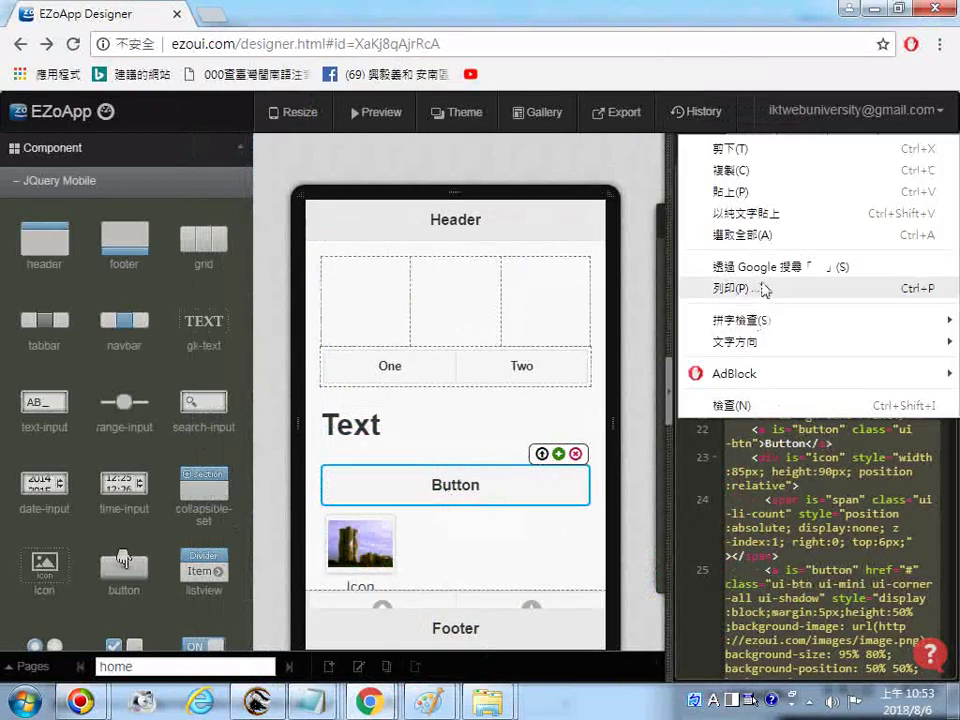
left_click(767, 236)
right_click(810, 318)
left_click(782, 339)
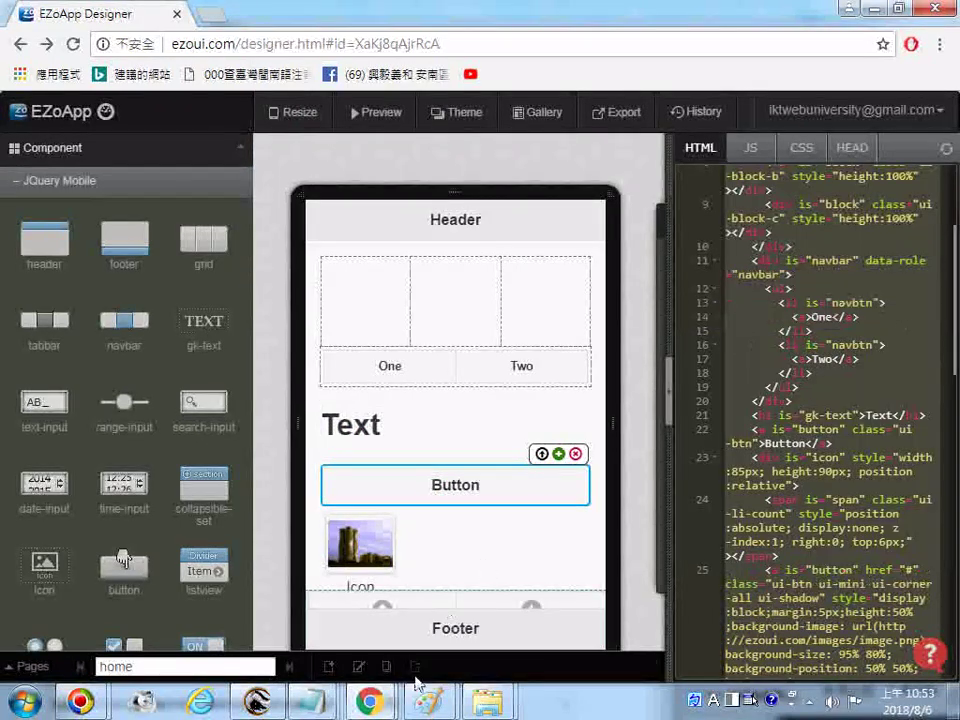
Switch to the untitled Notepad code document and look back from its end for the number of the last code entry.
mouse_move(314, 700)
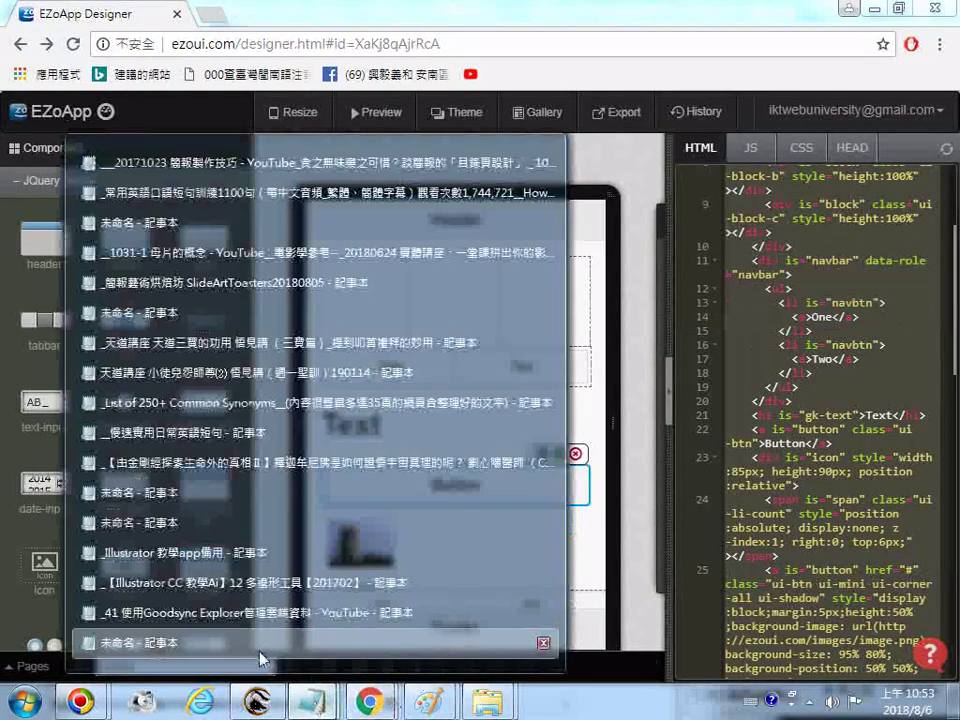
left_click(259, 652)
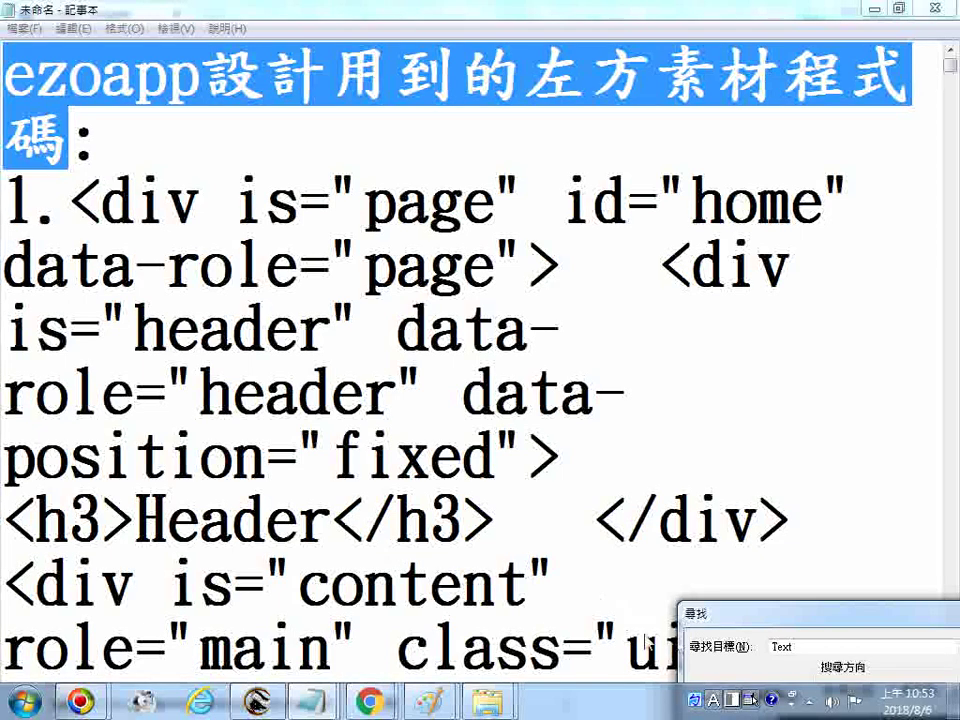
left_click(522, 522)
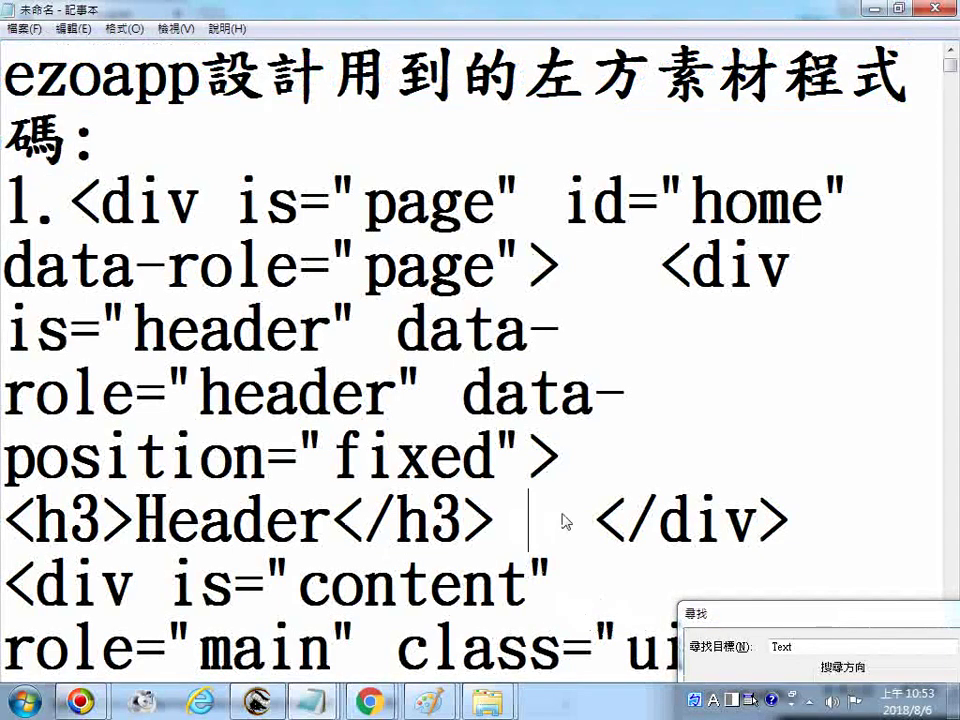
key("ctrl+End")
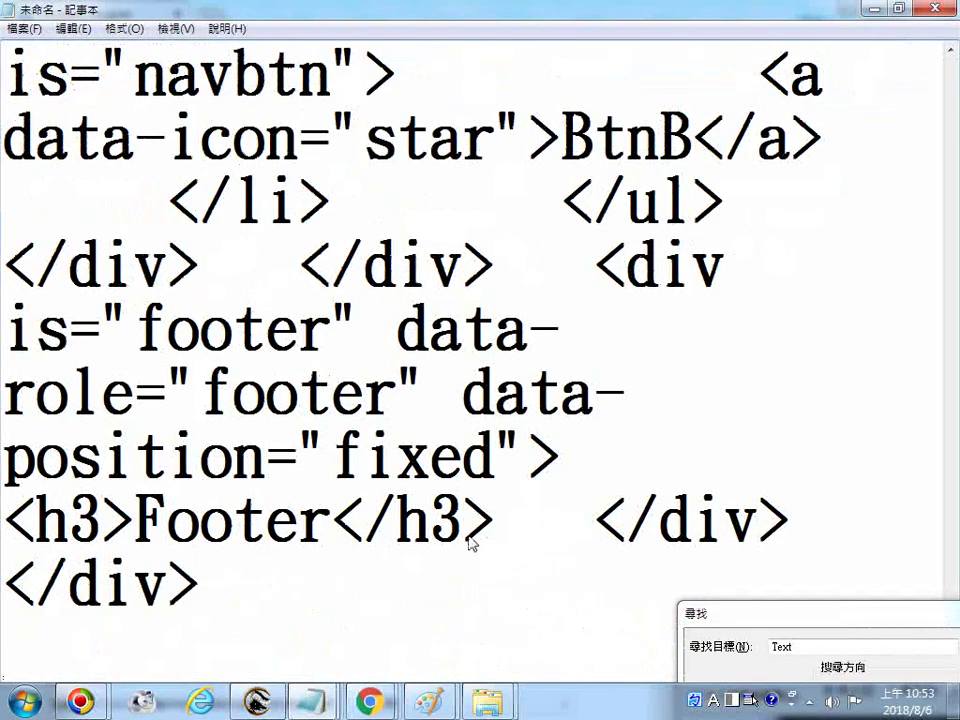
scroll(455, 541, "up", 15)
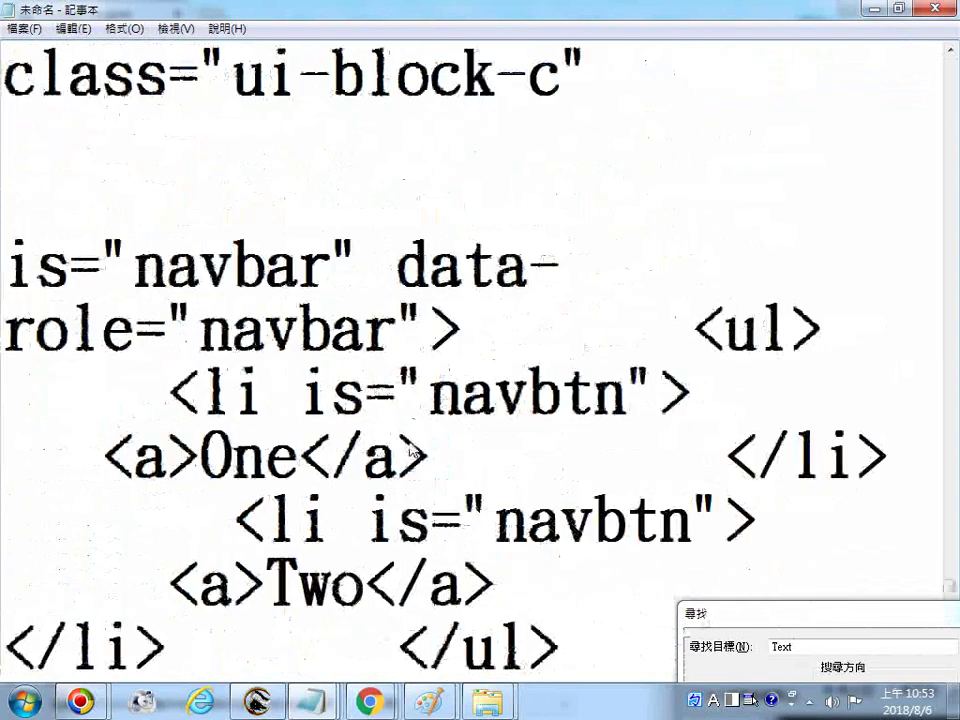
scroll(413, 458, "down", 3)
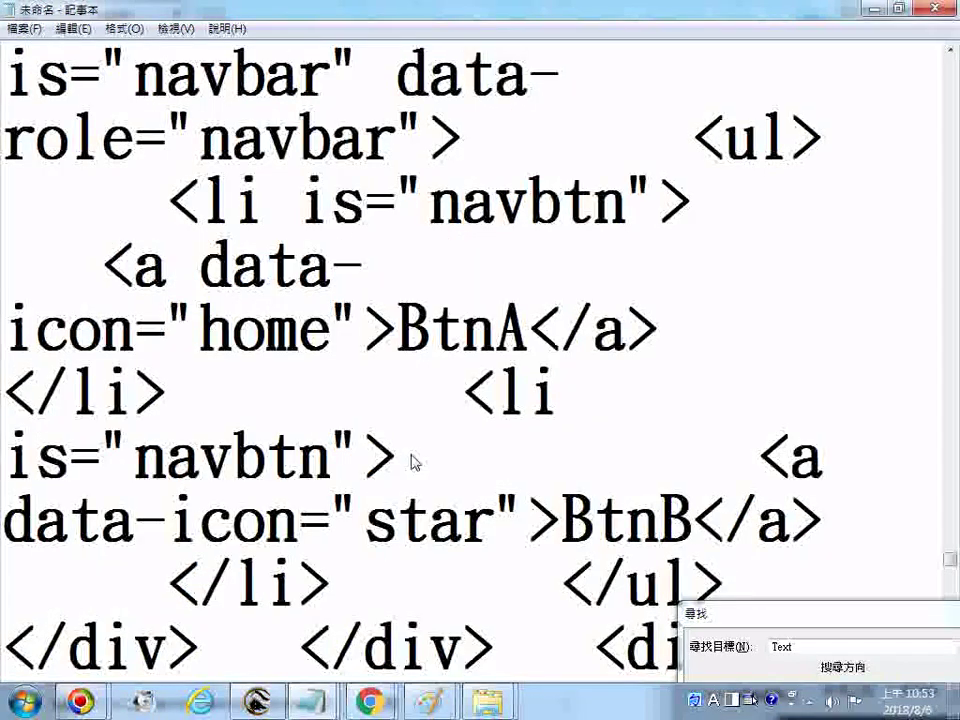
scroll(413, 458, "up", 2)
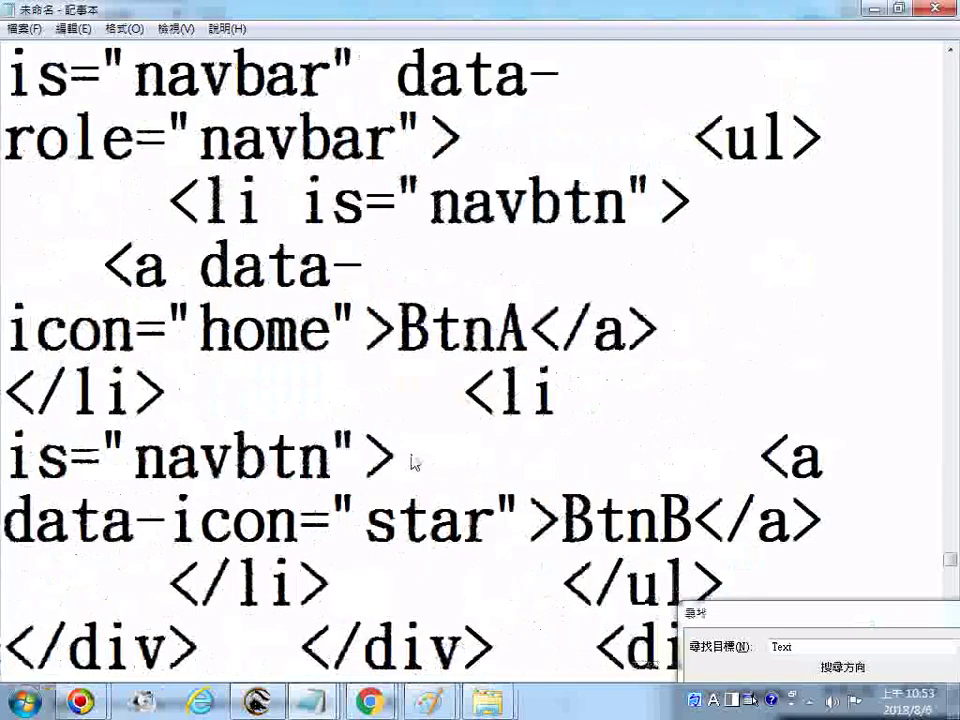
scroll(413, 461, "up", 6)
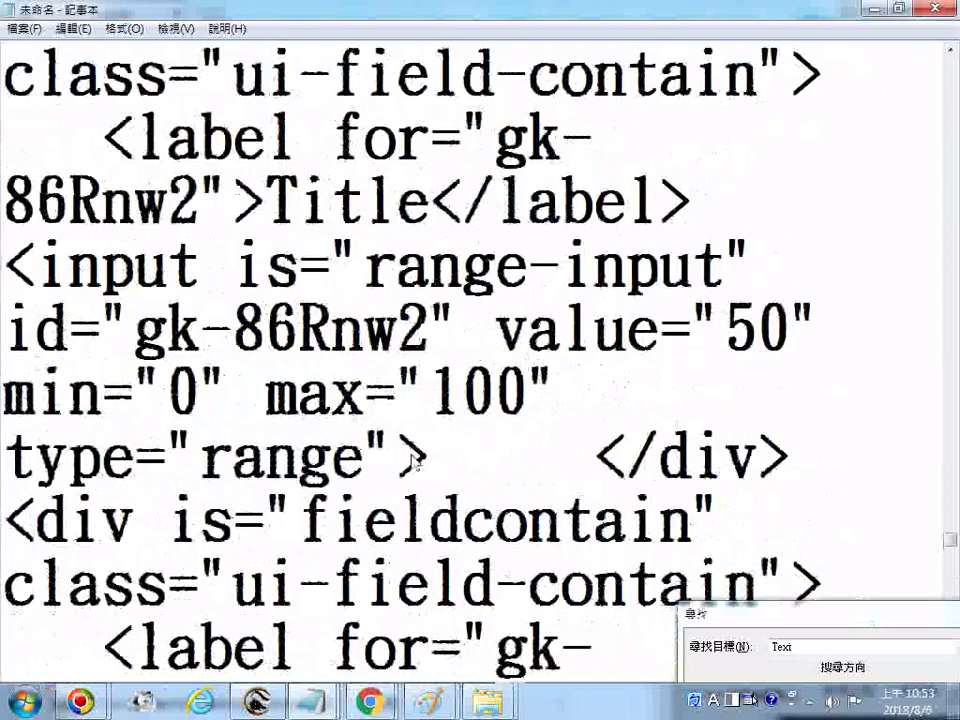
scroll(413, 461, "up", 3)
scroll(413, 461, "up", 8)
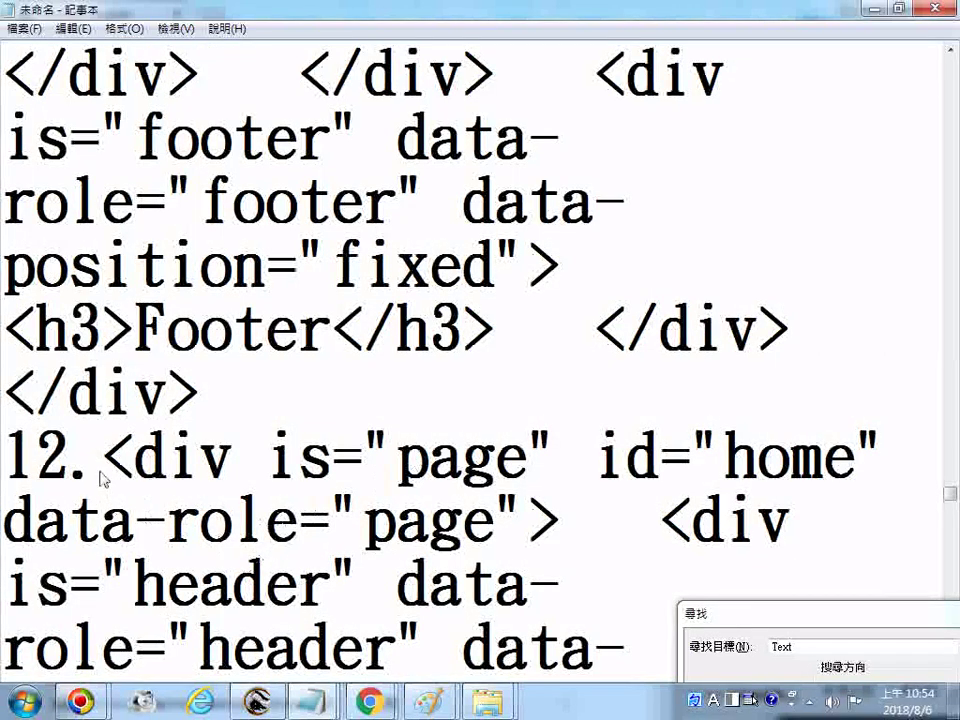
left_click_drag(101, 476, 3, 462)
left_click(200, 458)
Add entry "13." at the end of the document and paste the copied page HTML after it.
key("ctrl+z")
type("13.")
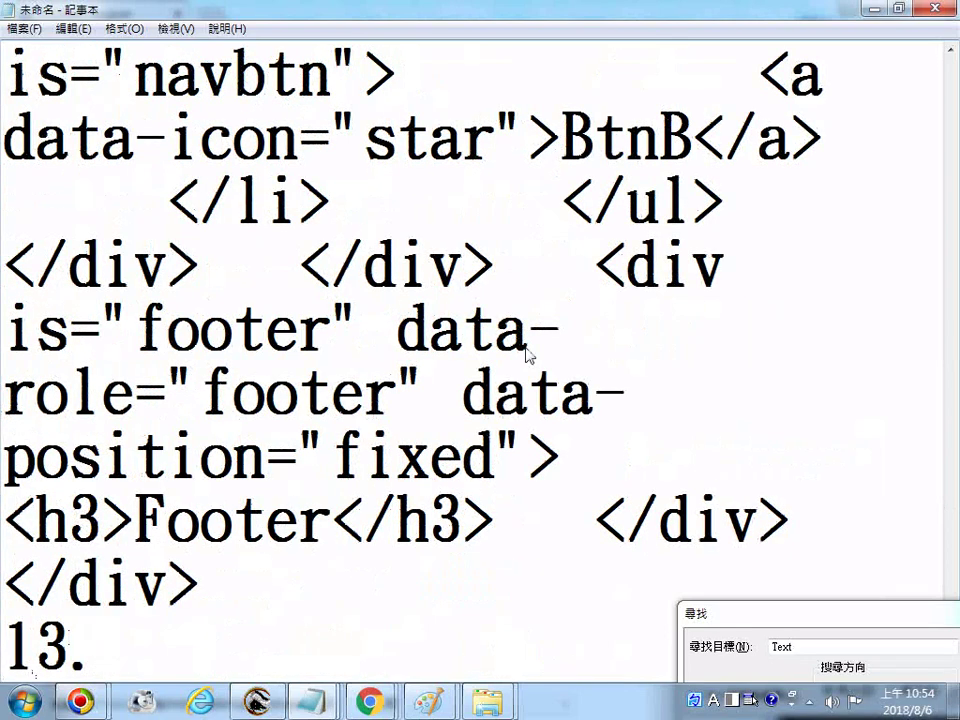
key("ctrl+z")
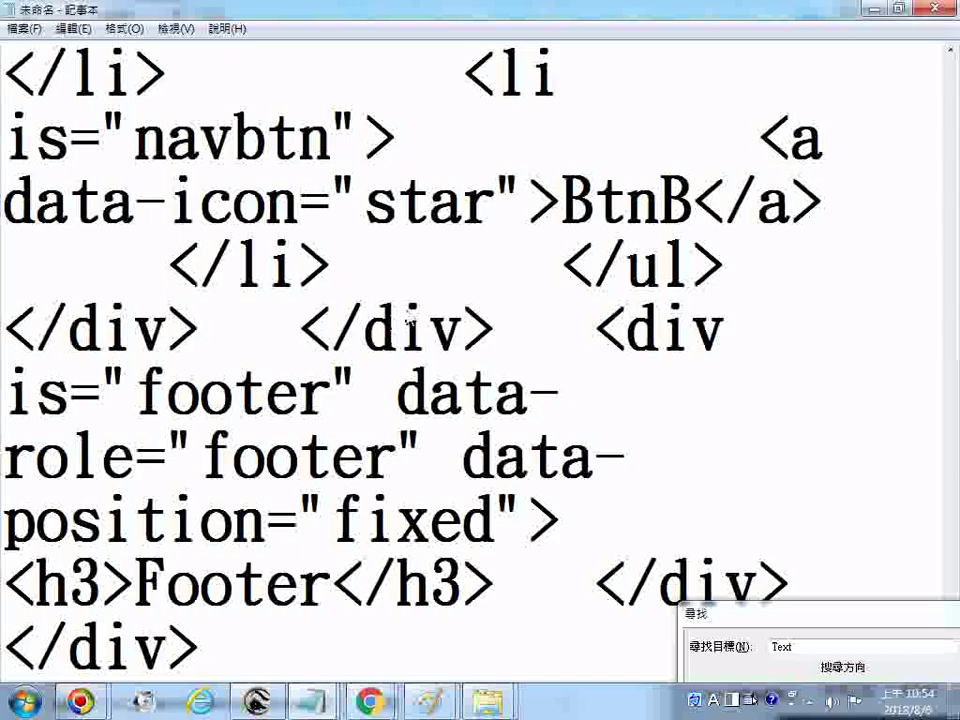
Search upward for "Text" in the pasted code to locate the Text heading, moving the Find window off the document's edge.
scroll(382, 304, "up", 5)
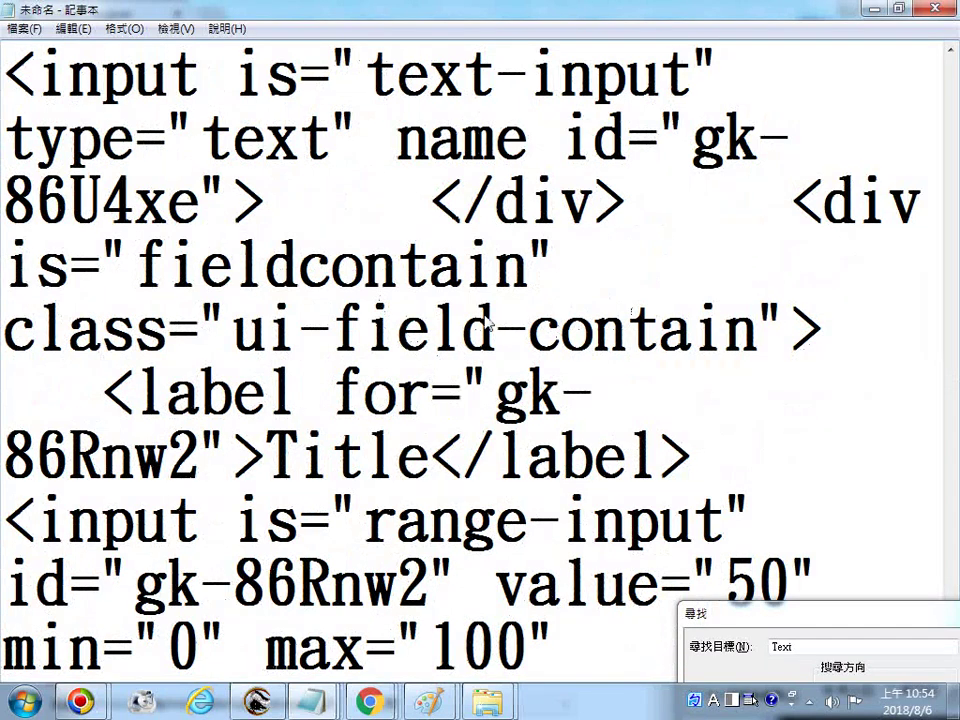
left_click_drag(730, 613, 318, 523)
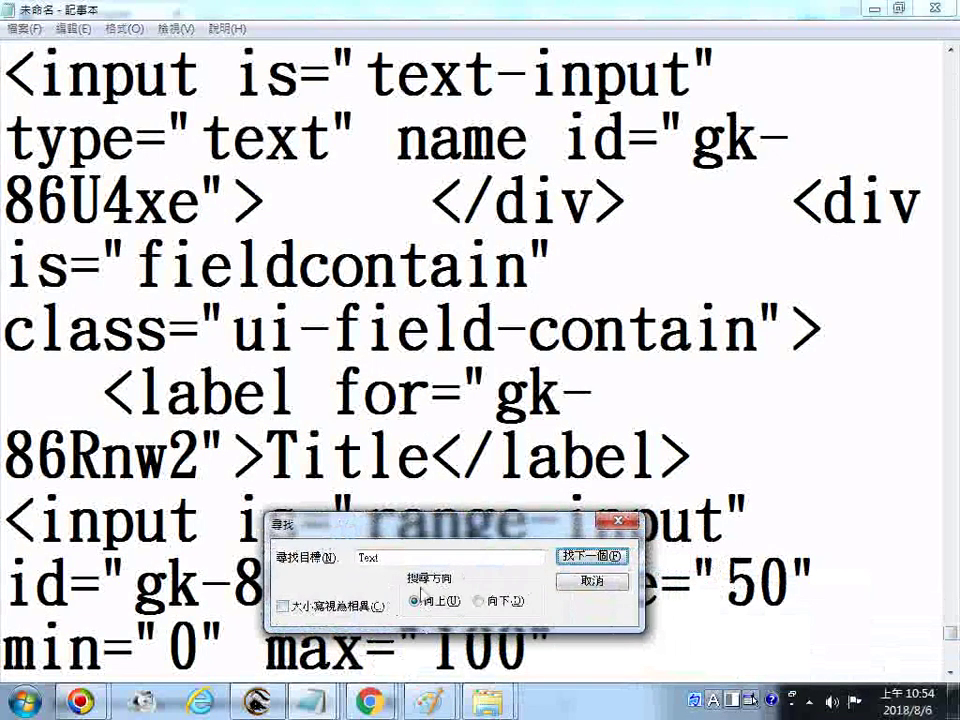
left_click(590, 556)
left_click(590, 556)
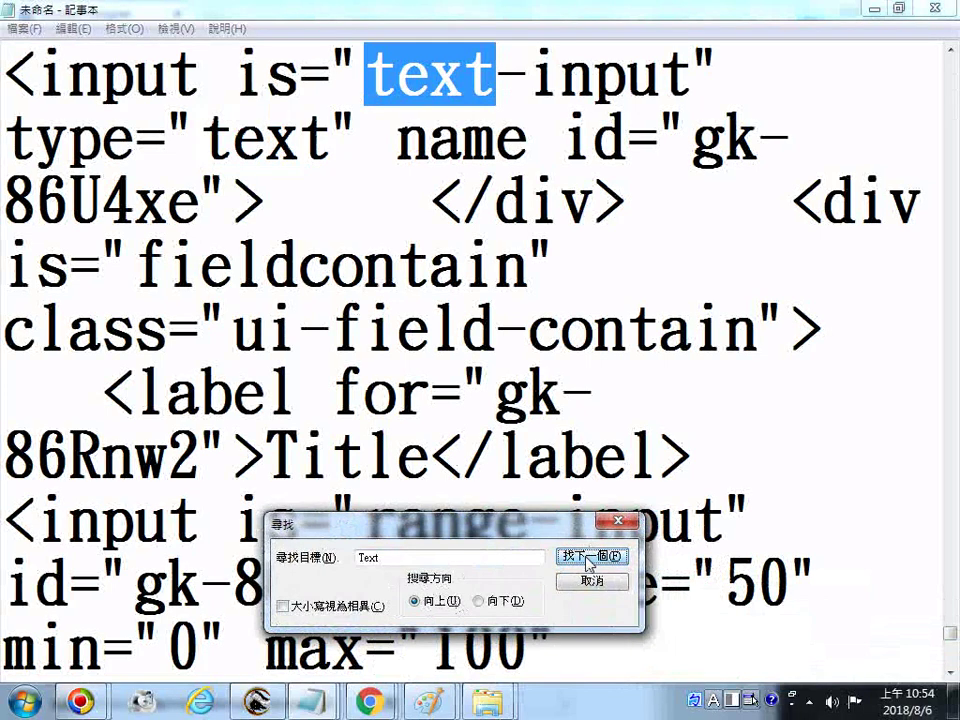
left_click(590, 556)
left_click(590, 556)
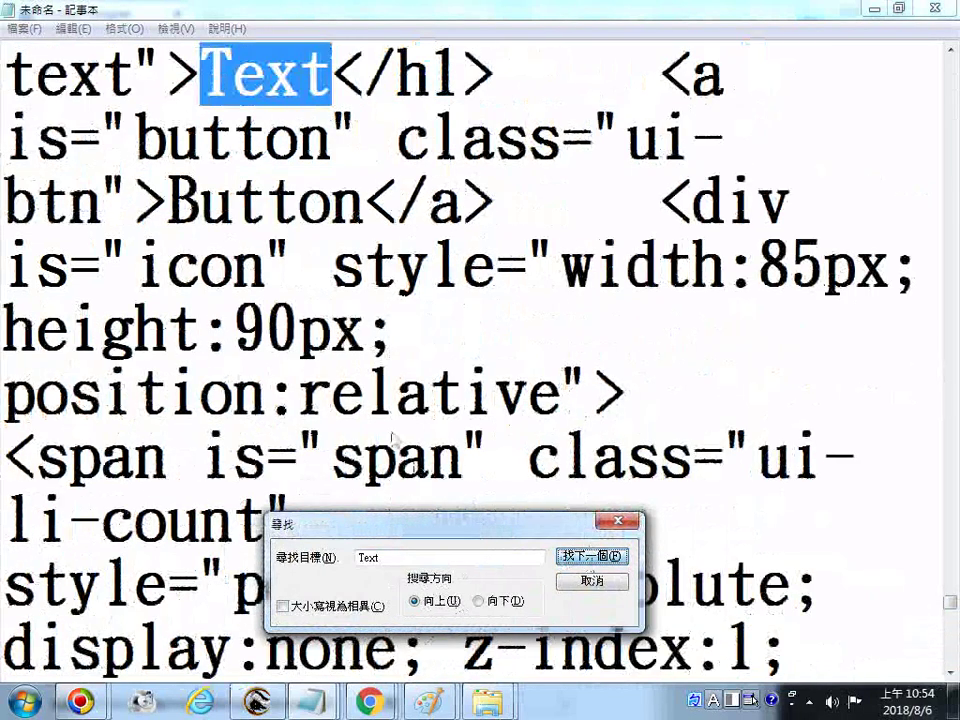
Highlight the button's type and Button label in the pasted code, then the icon's width and height, and move the Find window aside.
left_click_drag(197, 96, 319, 104)
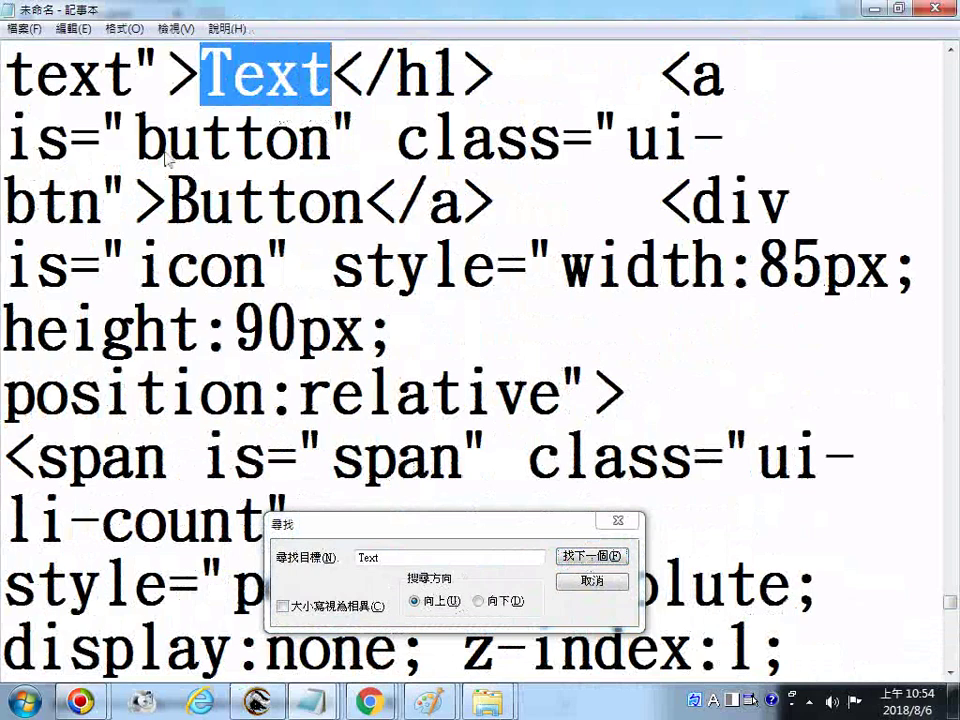
double_click(135, 145)
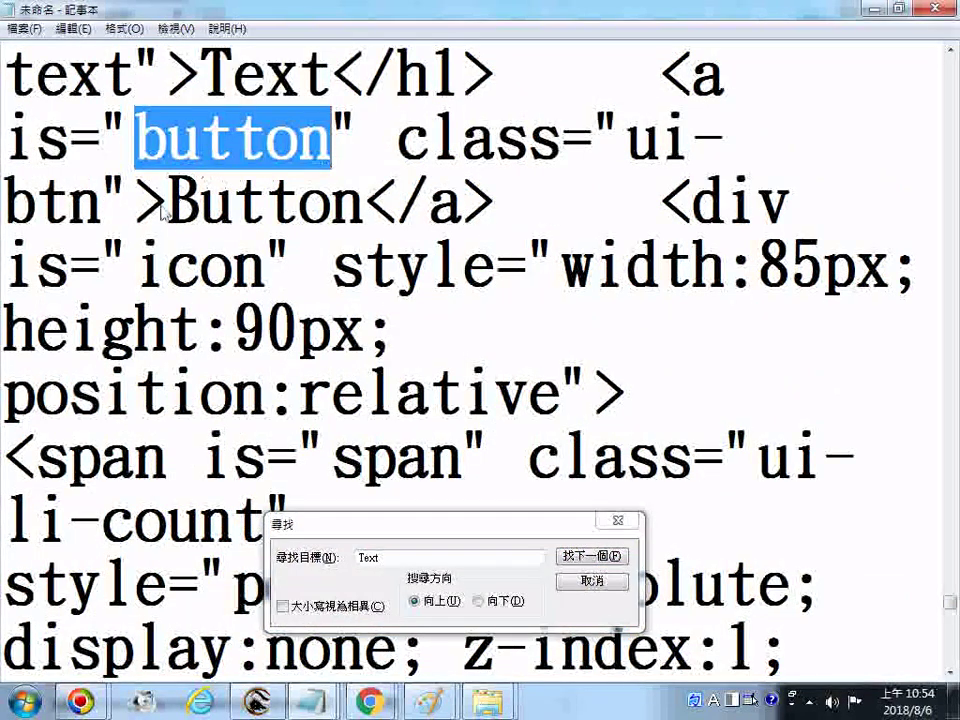
left_click_drag(168, 205, 364, 232)
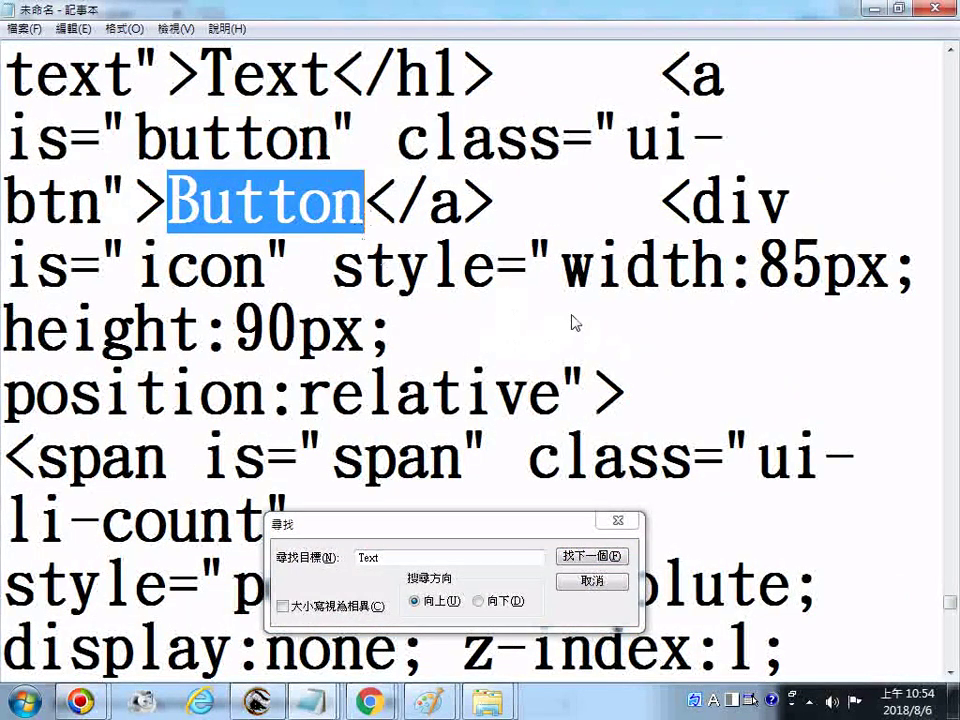
left_click_drag(560, 268, 435, 335)
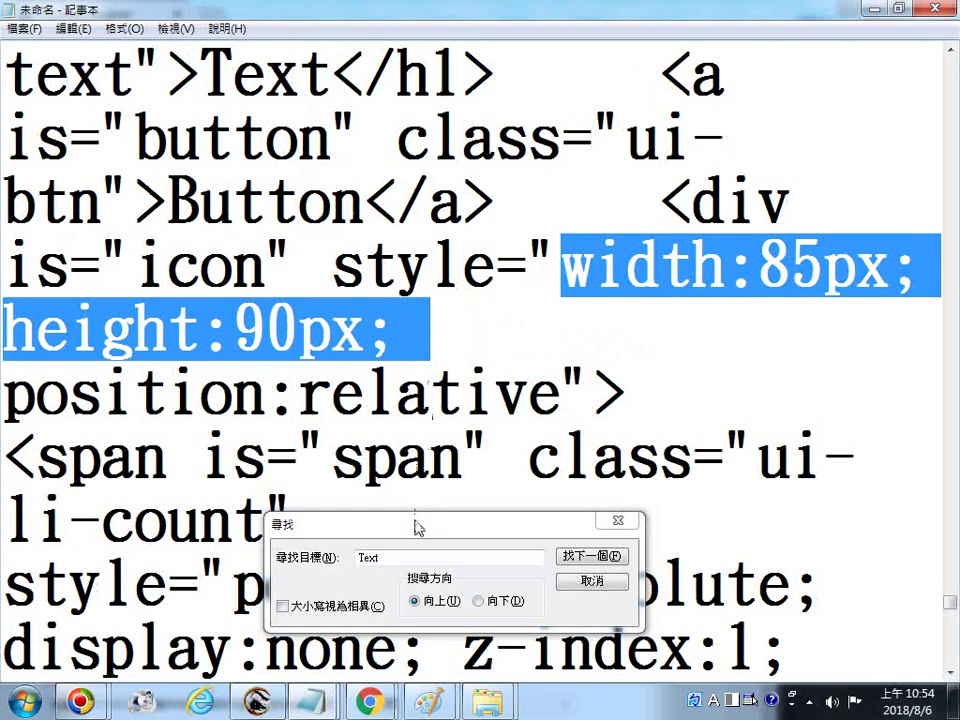
left_click_drag(417, 527, 821, 674)
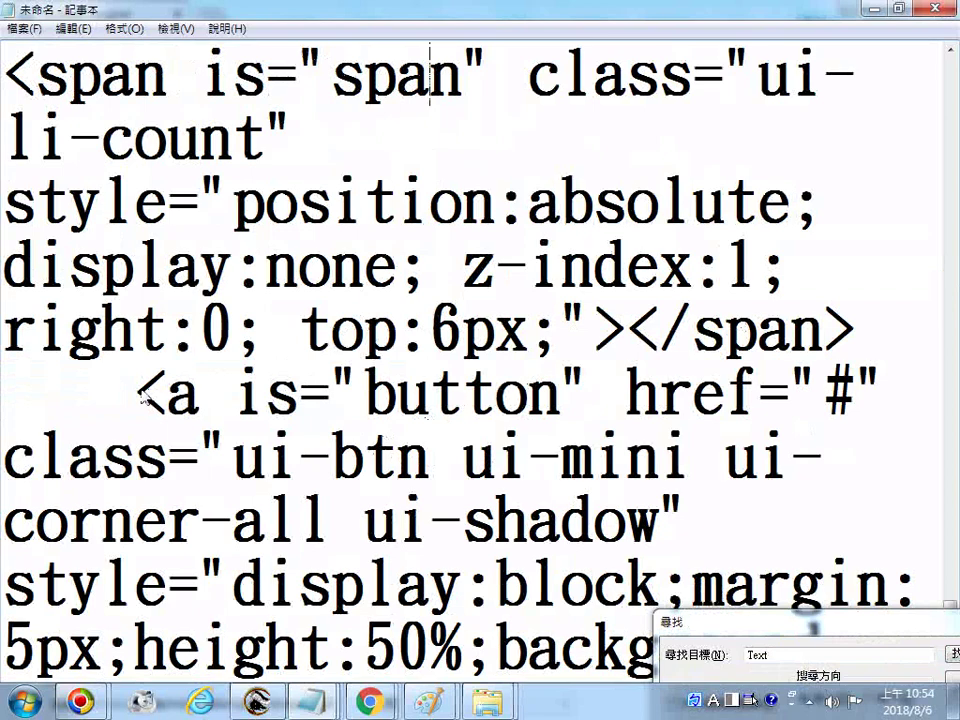
Examine the icon's code, highlighting its button link tag, background-image URL, and background size and position settings.
left_click_drag(143, 397, 884, 395)
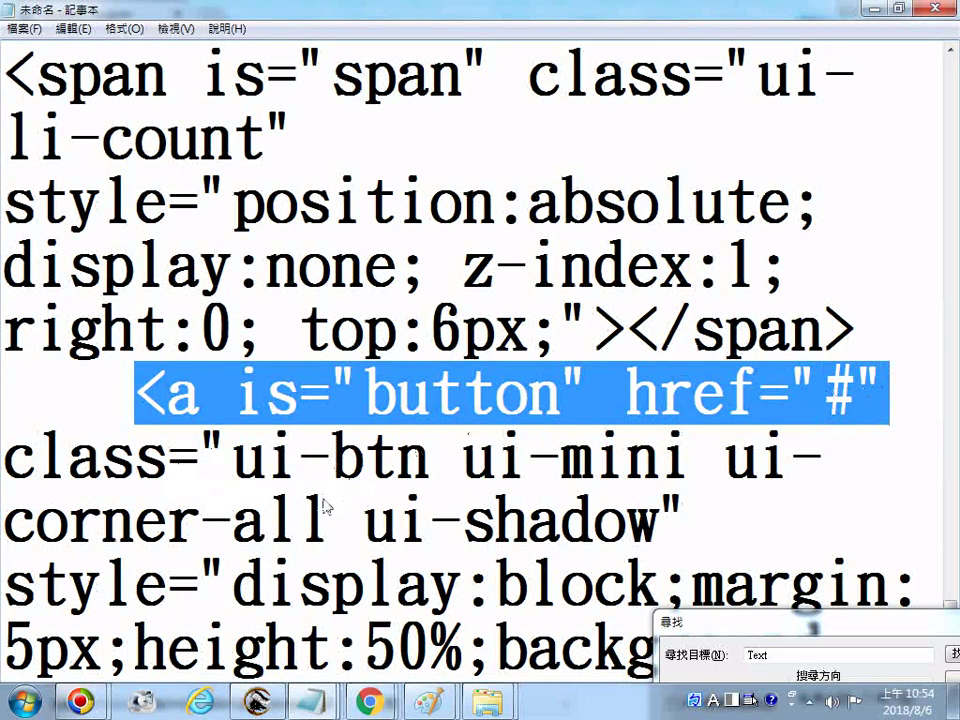
left_click(45, 505)
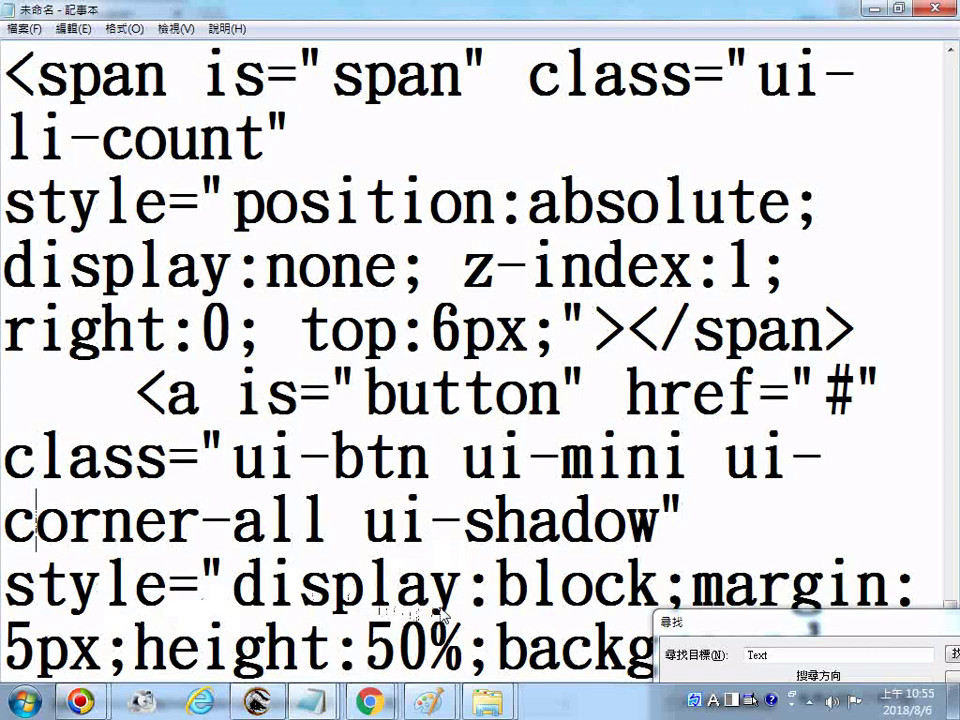
scroll(440, 612, "down", 1)
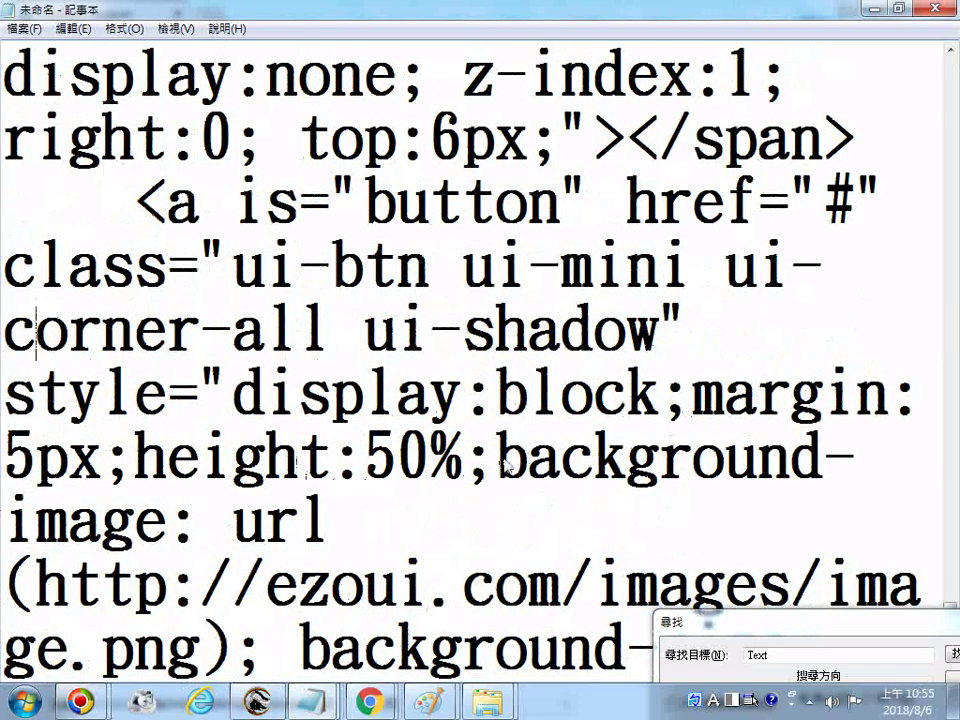
left_click_drag(500, 462, 236, 648)
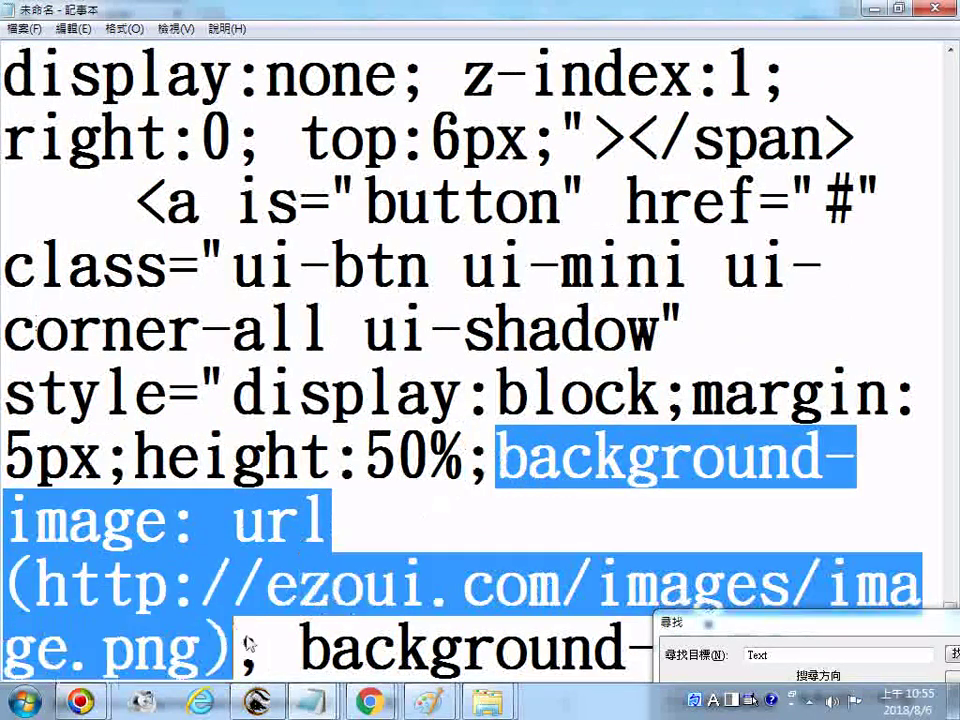
scroll(294, 553, "down", 2)
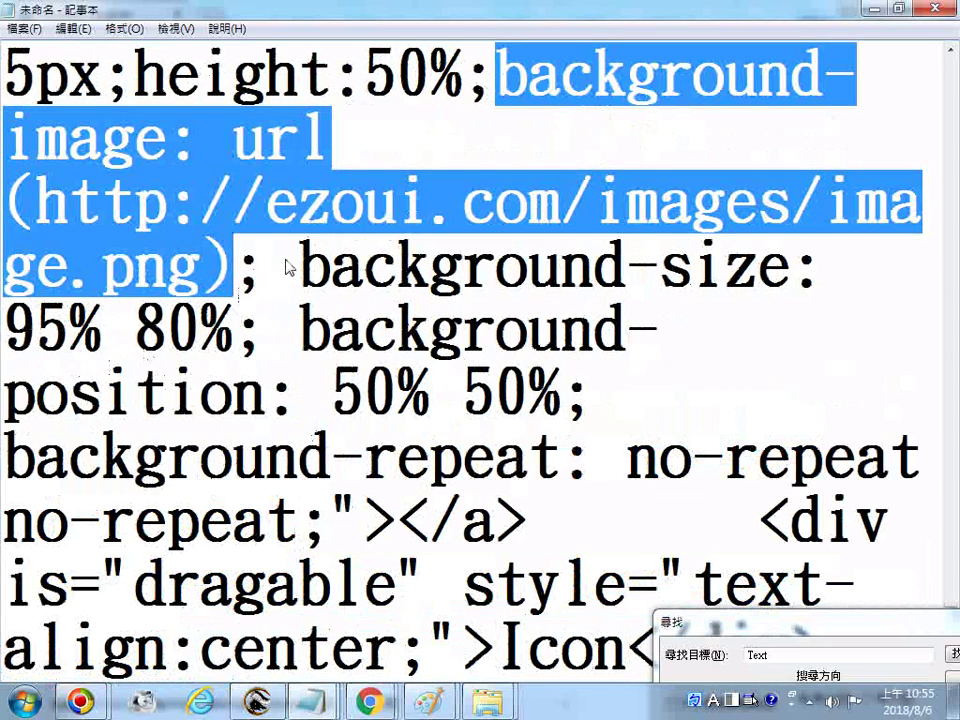
left_click_drag(290, 267, 562, 397)
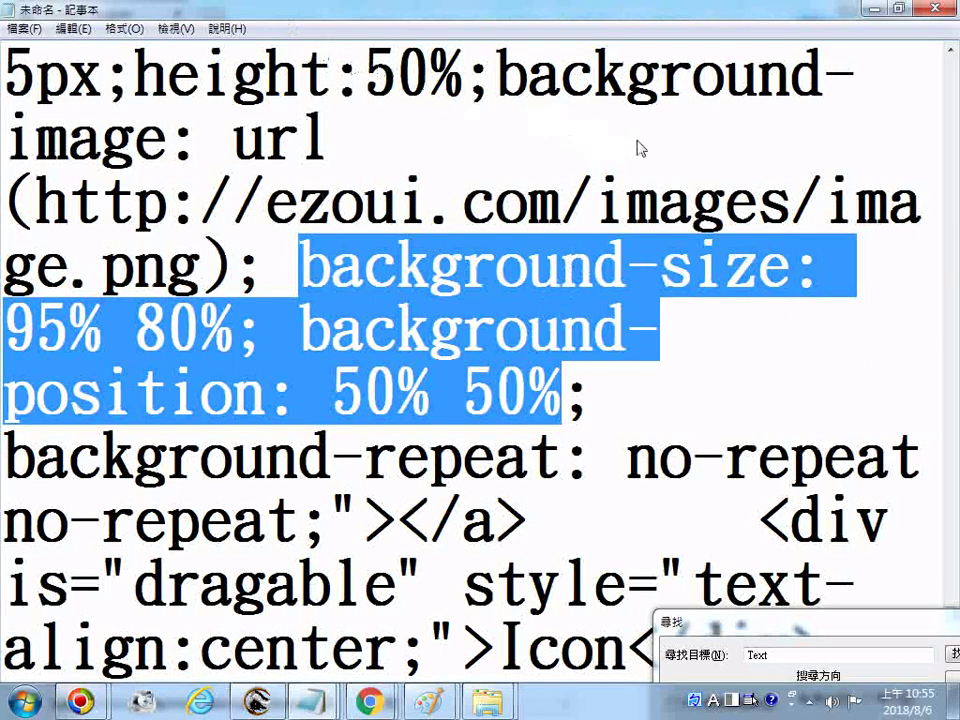
scroll(640, 148, "up", 1)
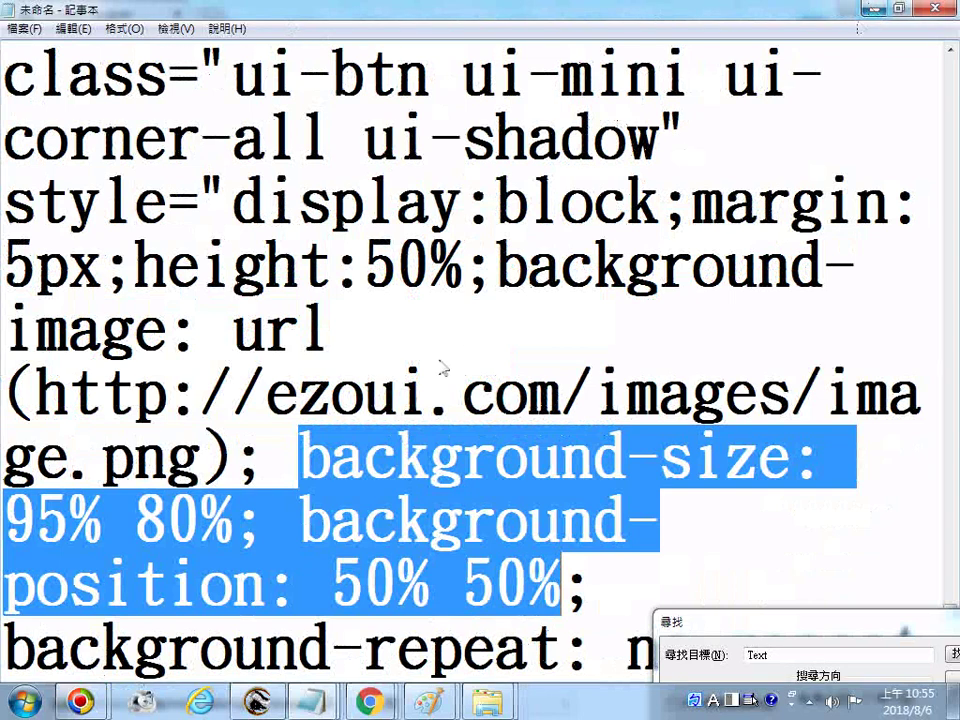
scroll(335, 318, "up", 5)
scroll(214, 418, "down", 7)
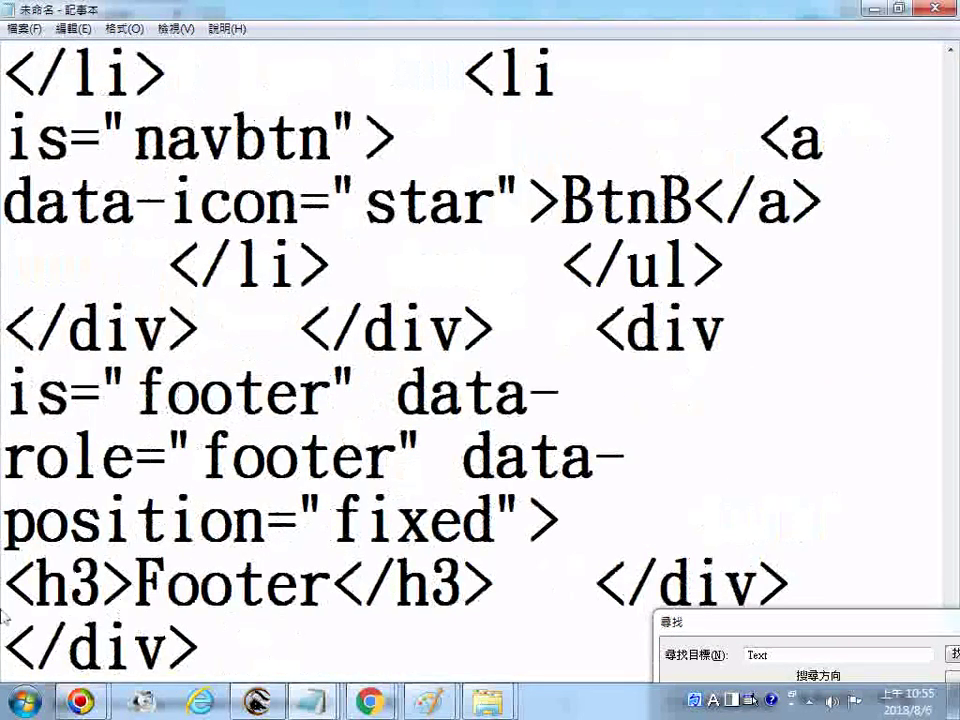
Start a new line after the closing div tag at the end of the document.
left_click(204, 638)
type("\\")
key("BackSpace")
scroll(325, 433, "down", 1)
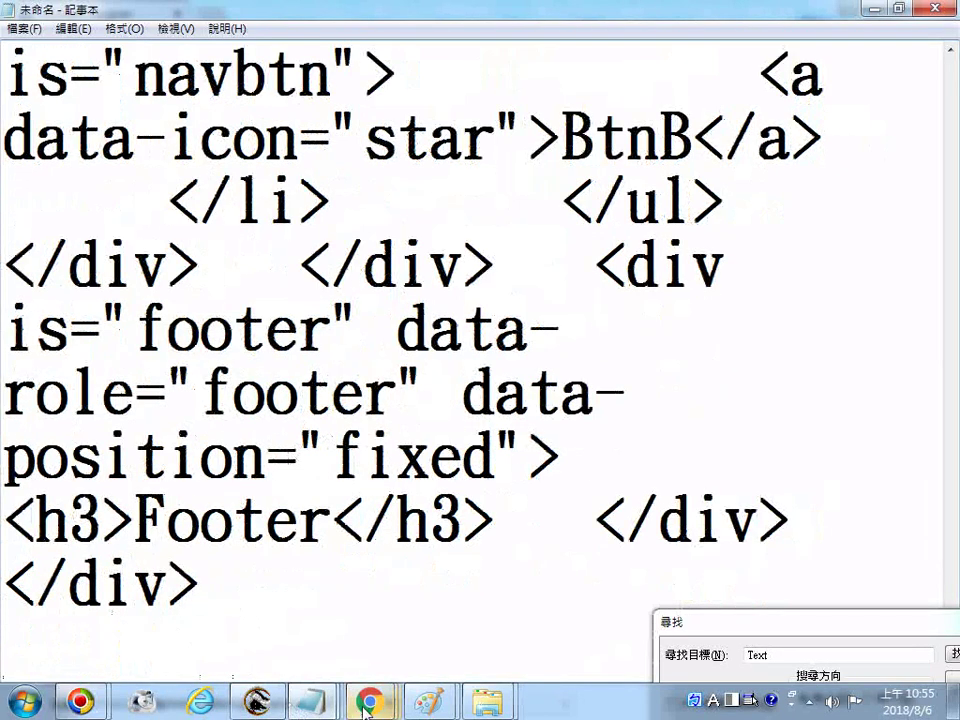
Switch to EZoApp Designer in Chrome and preview the page to check how the button component looks.
mouse_move(369, 702)
left_click(481, 606)
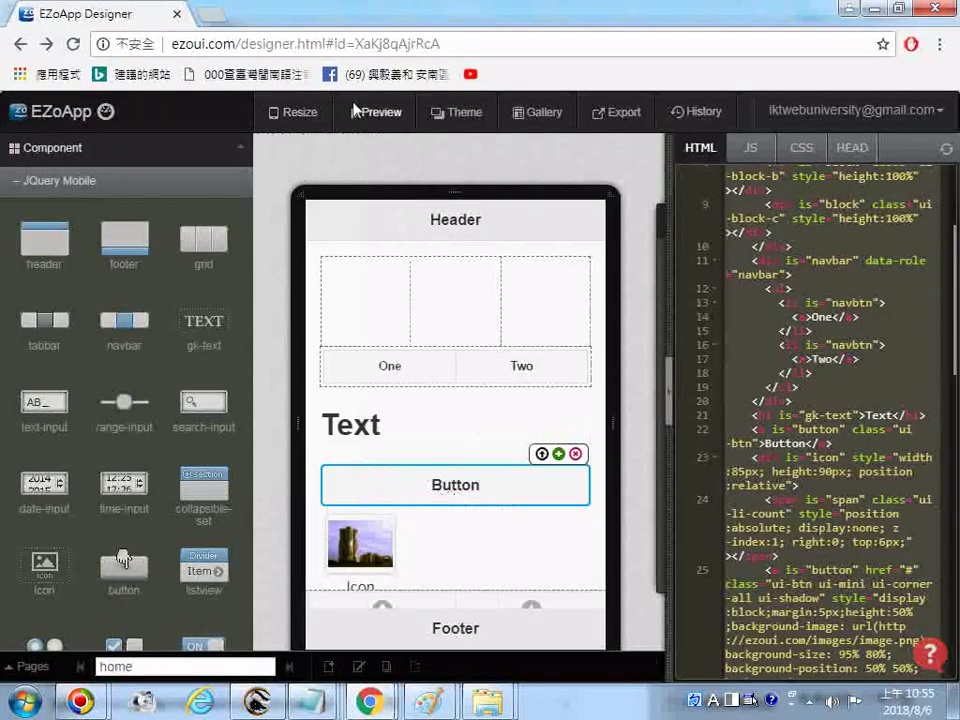
left_click(383, 114)
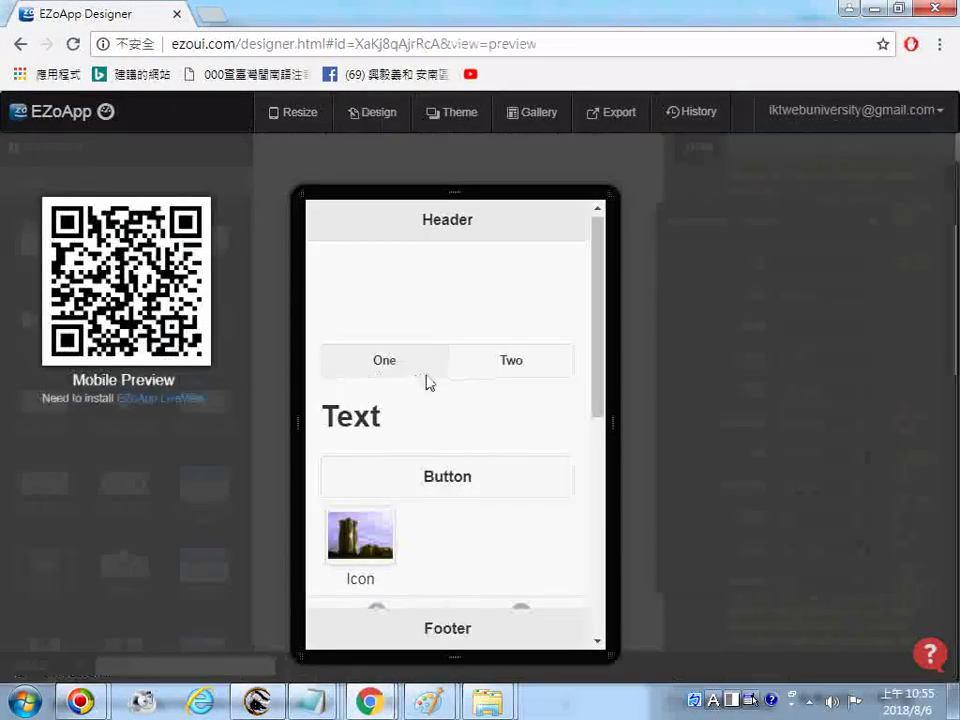
scroll(430, 400, "down", 5)
scroll(443, 442, "up", 5)
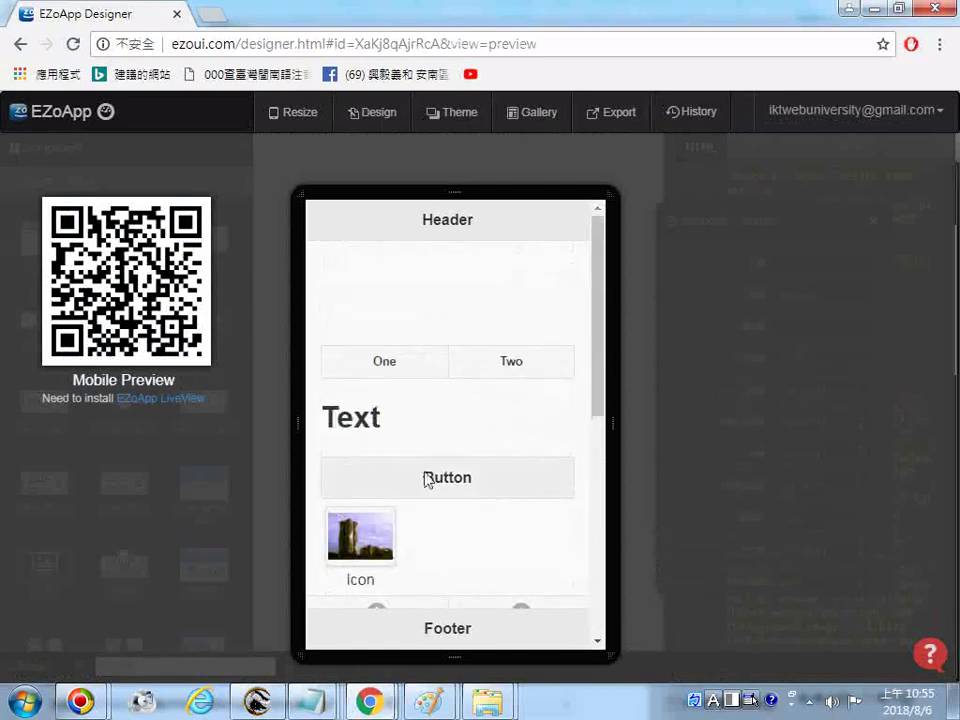
left_click(454, 434)
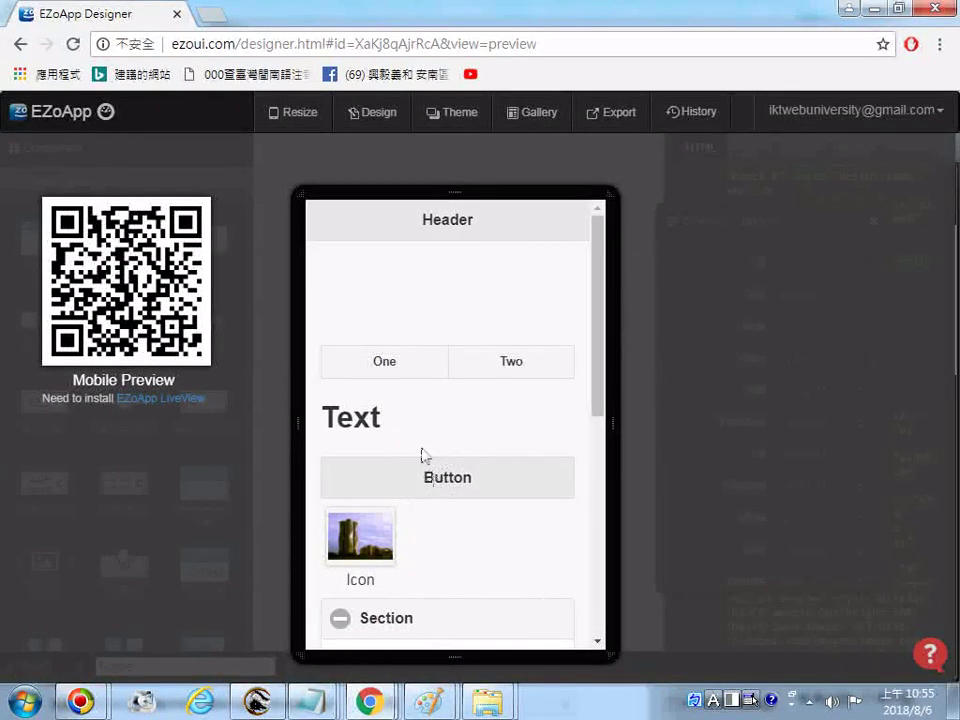
left_click(418, 453)
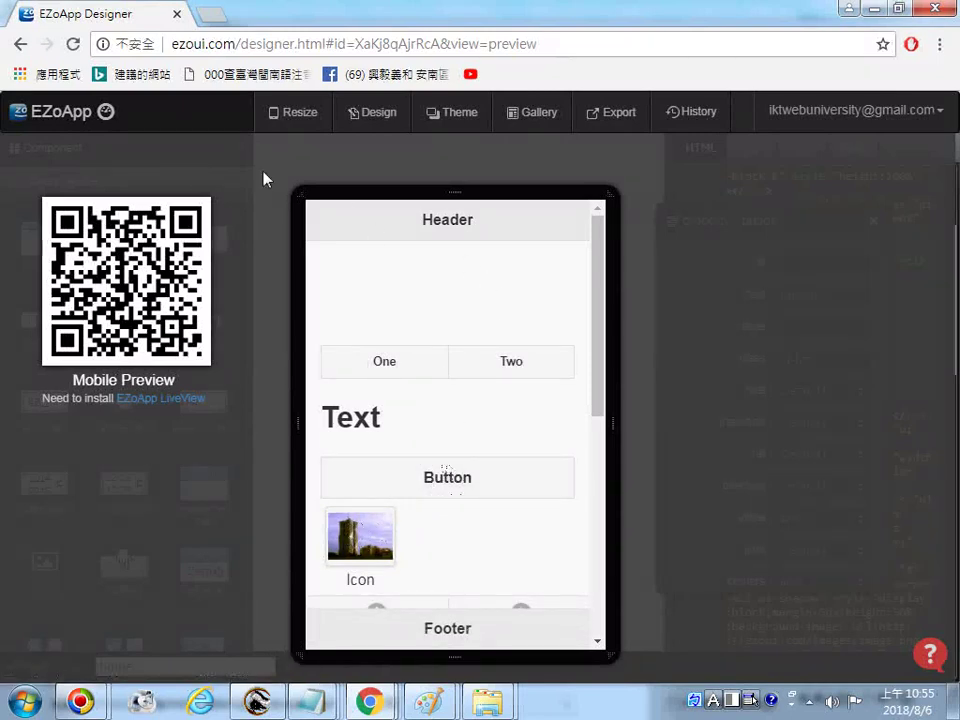
Return from the preview to the design view and add a listview component between the Text heading and the button.
left_click(19, 46)
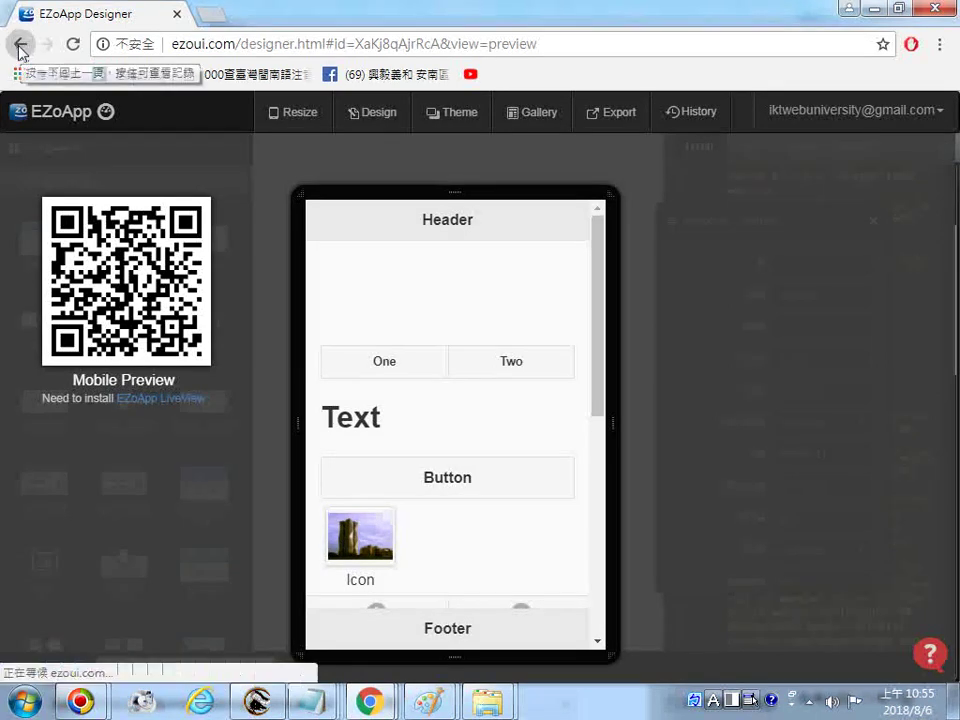
left_click(75, 45)
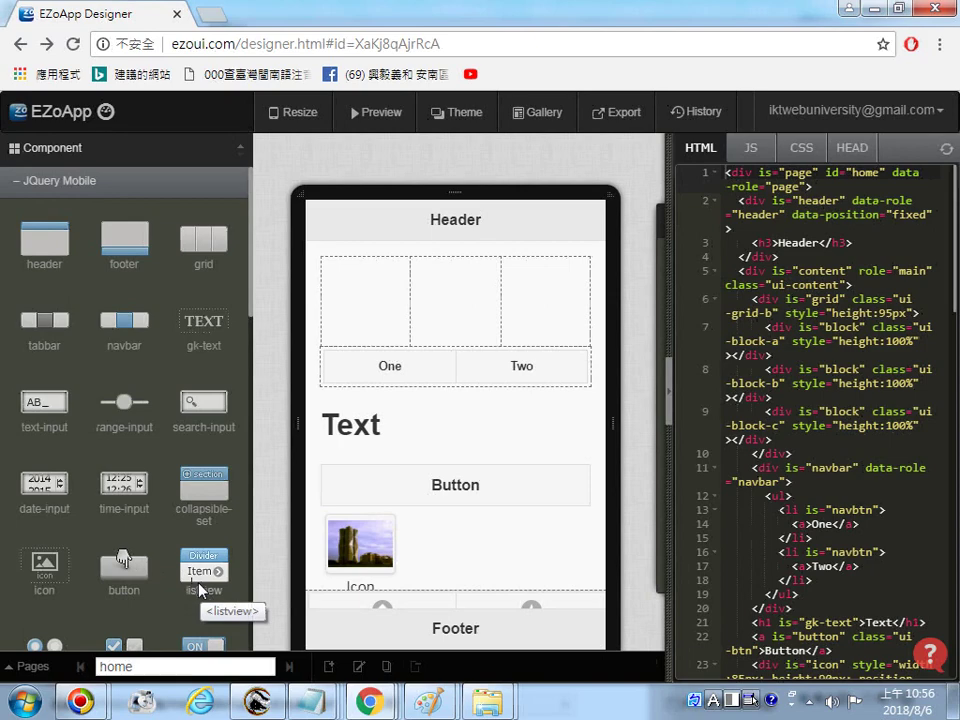
left_click_drag(192, 597, 402, 456)
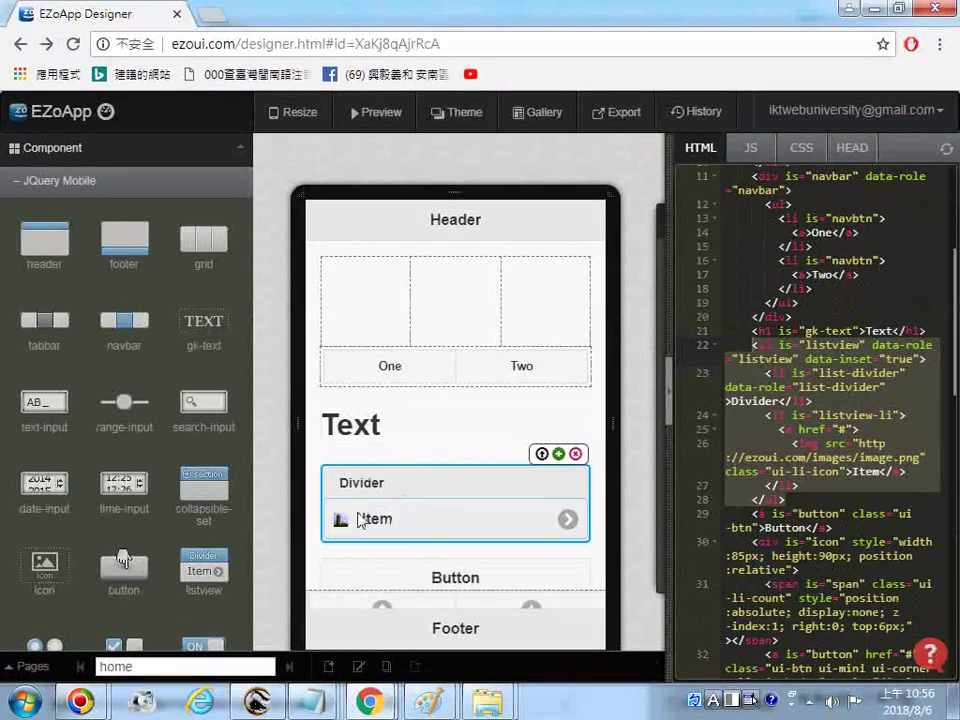
Copy the page's full HTML, including the listview component, from the code editor.
right_click(680, 356)
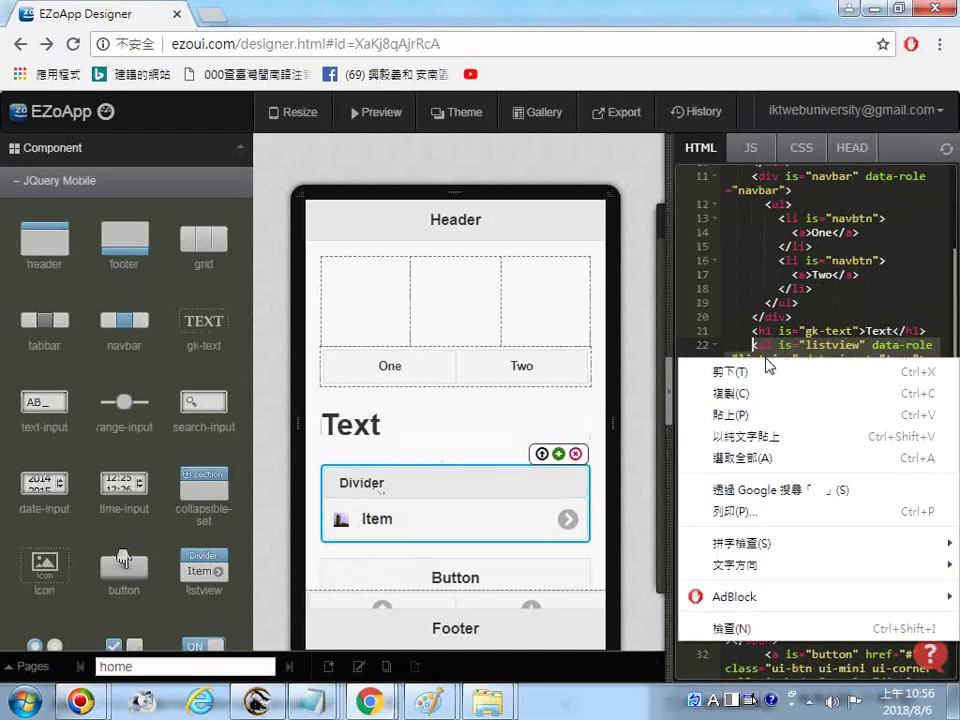
left_click(726, 470)
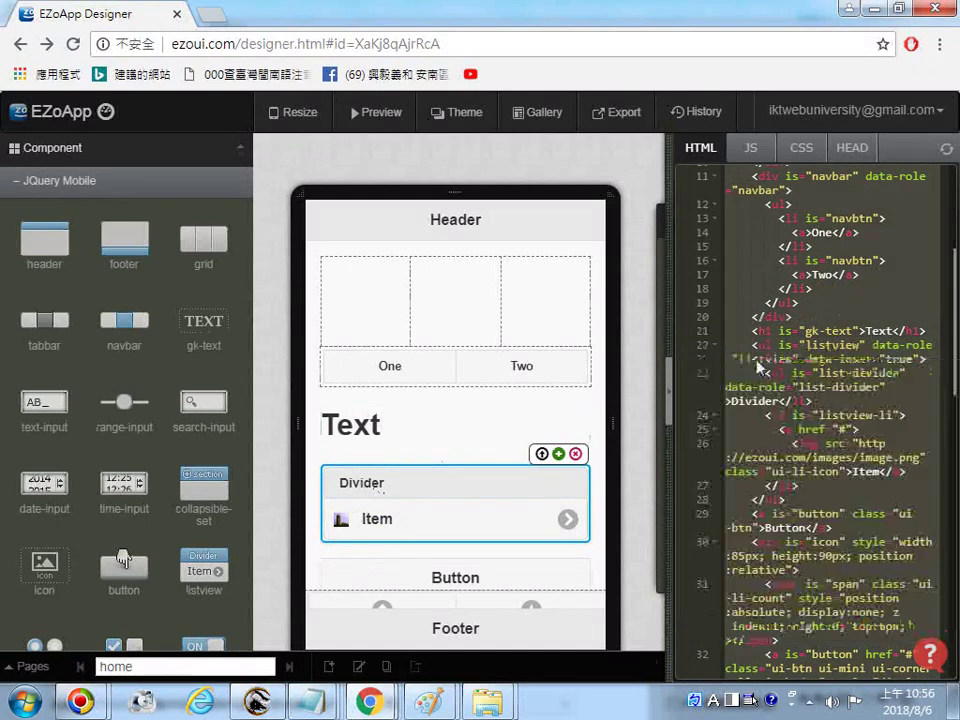
right_click(705, 360)
left_click(748, 396)
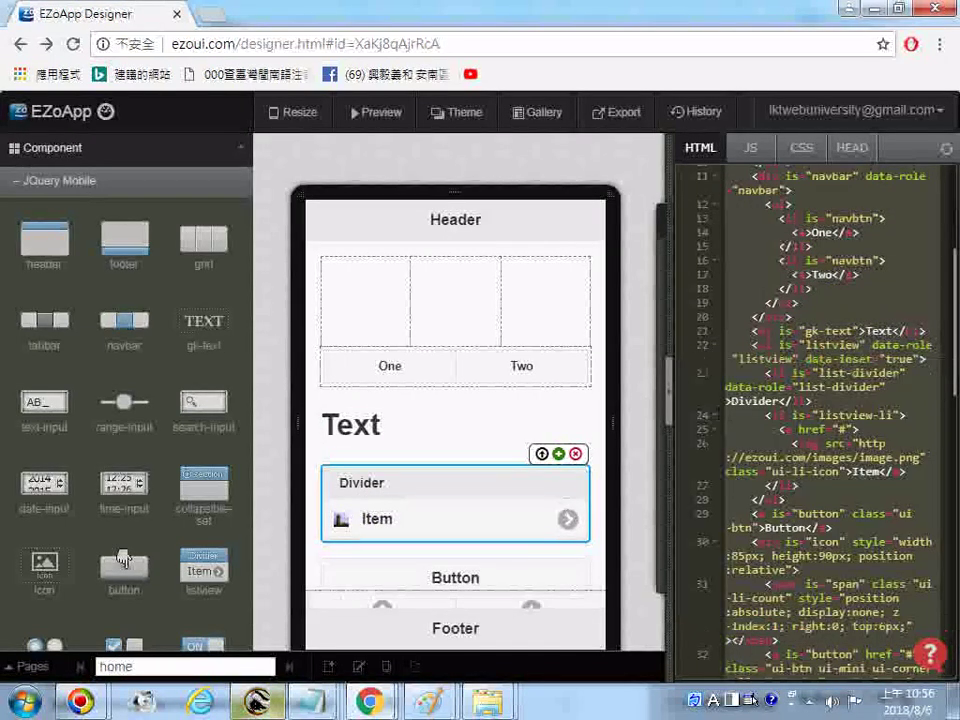
Switch to the untitled Notepad code document, add entry "14." at its end and paste the copied page HTML after it.
left_click(318, 703)
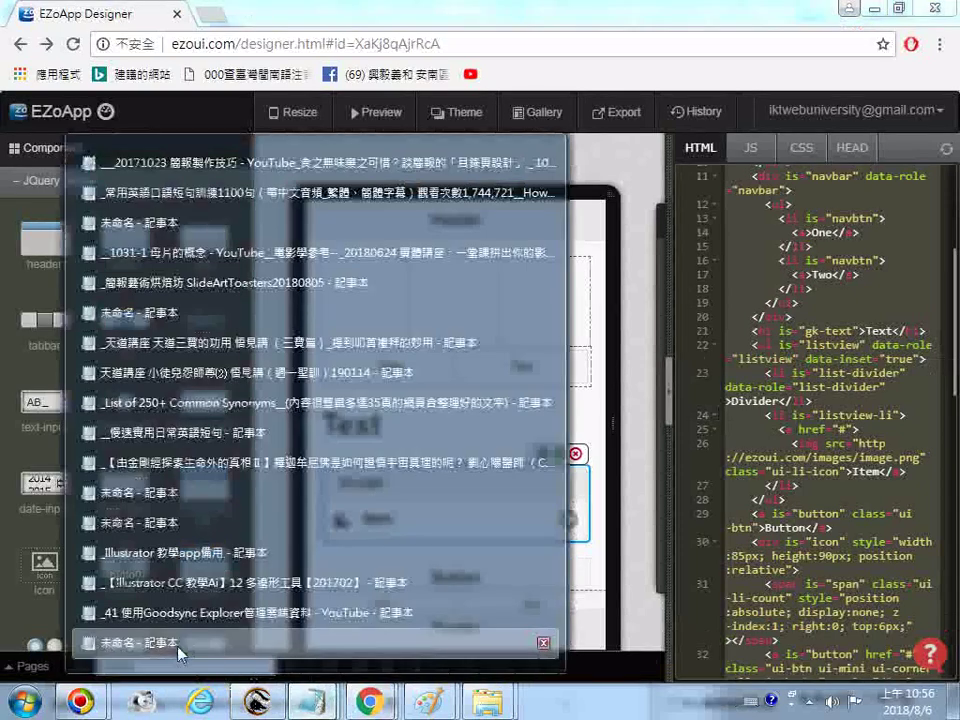
left_click(178, 654)
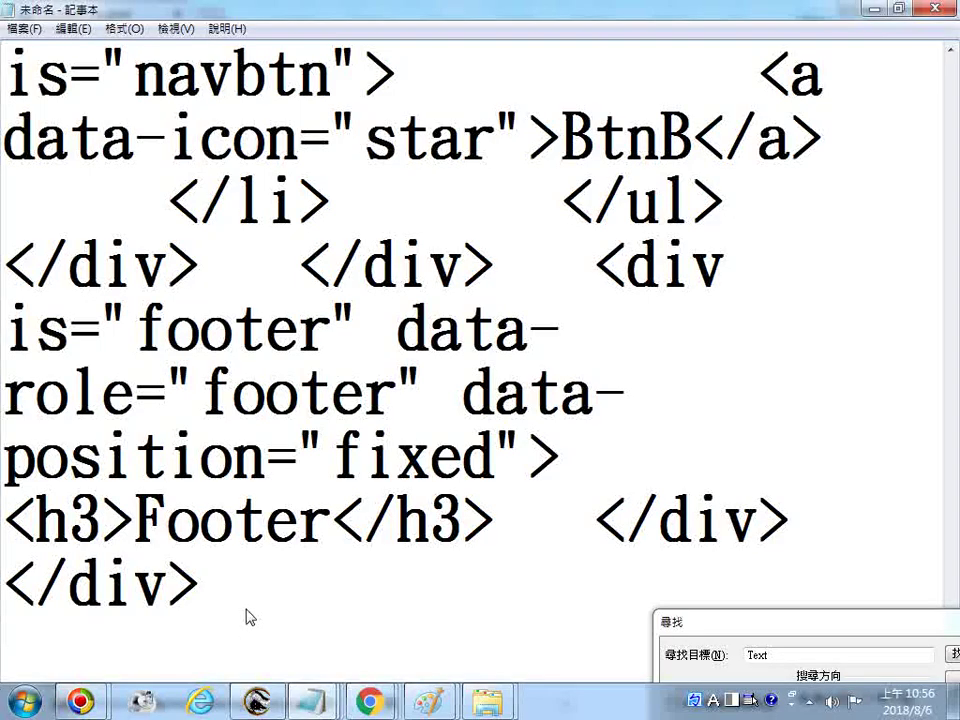
type("14.")
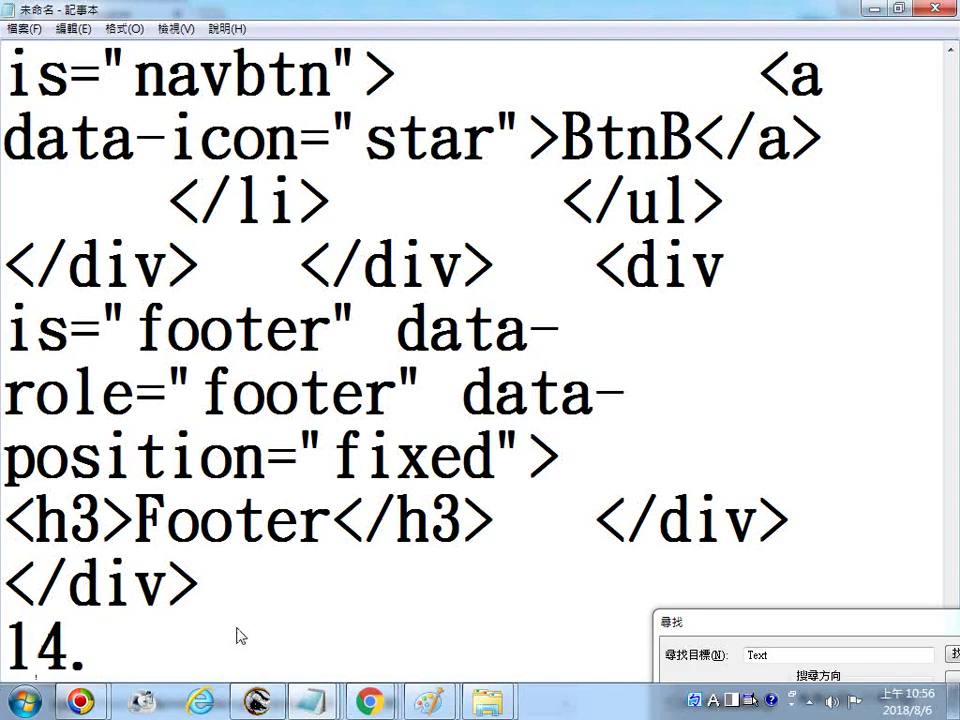
key("BackSpace")
key("BackSpace")
key("BackSpace")
key("BackSpace")
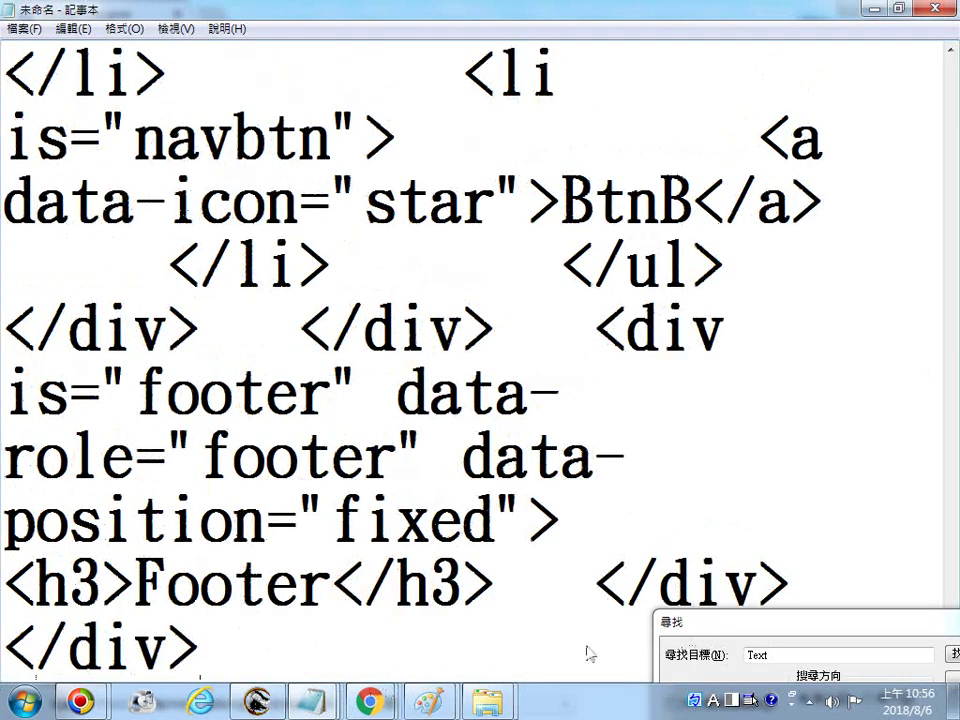
Bring the Find window back into full view and search upward for "Text" to locate the Text heading in entry 14.
left_click_drag(692, 630, 386, 587)
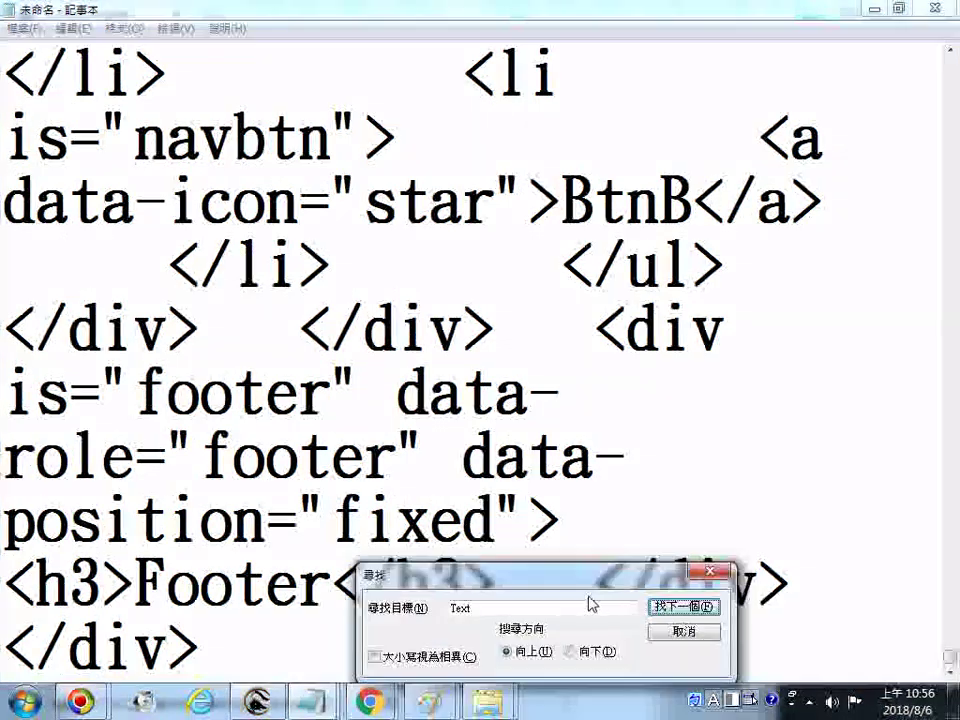
left_click(664, 607)
left_click(664, 607)
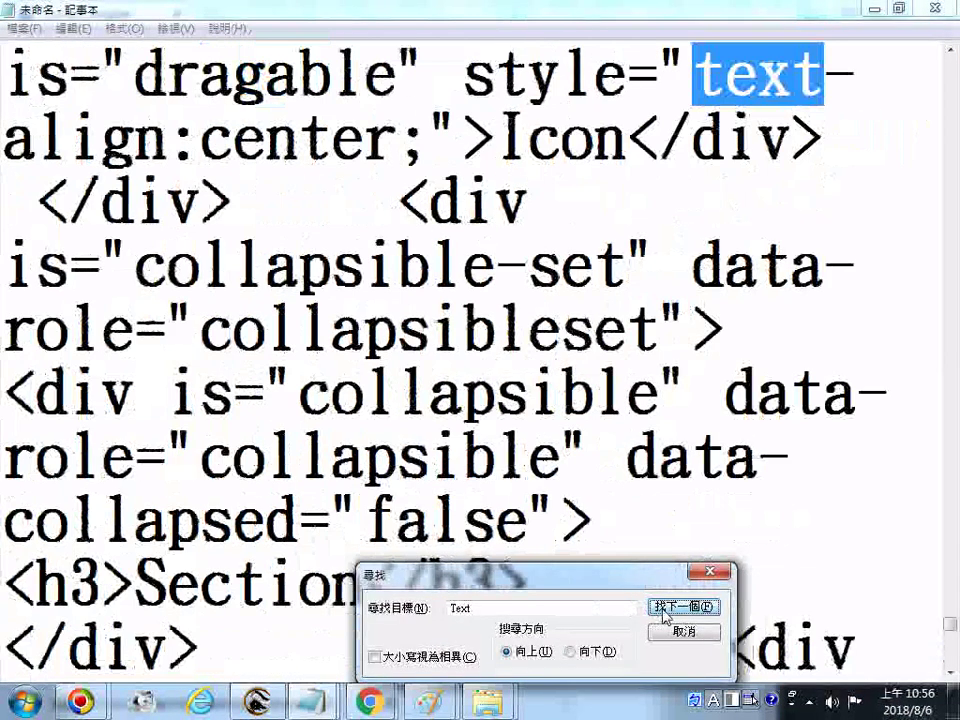
left_click(664, 607)
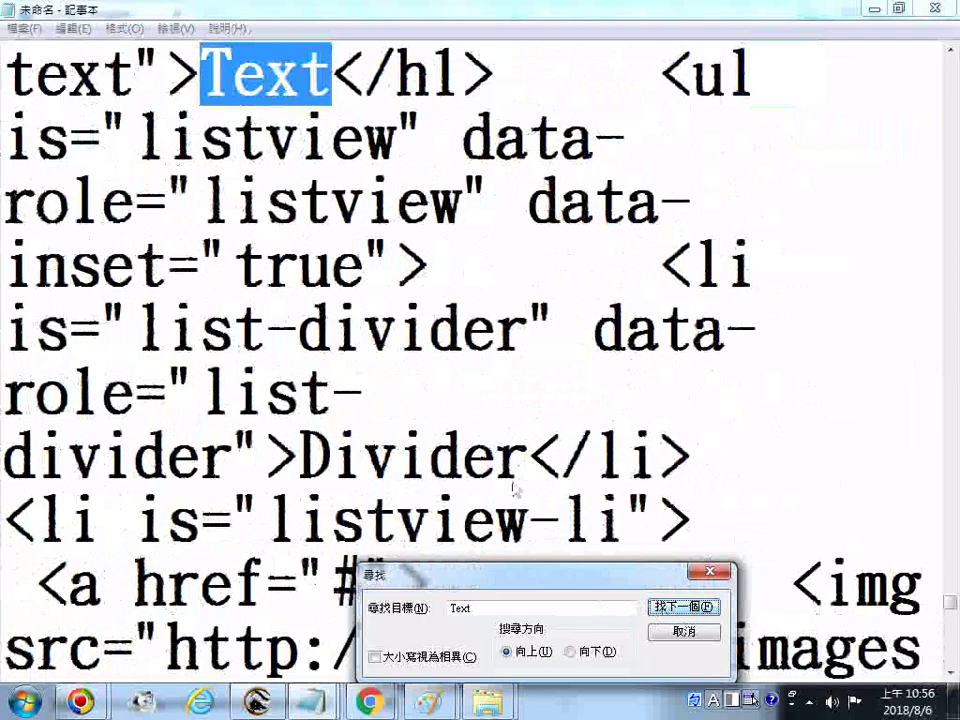
Examine the listview code in entry 14, highlighting the listview value, the Item label and the image.png img tag.
left_click(234, 207)
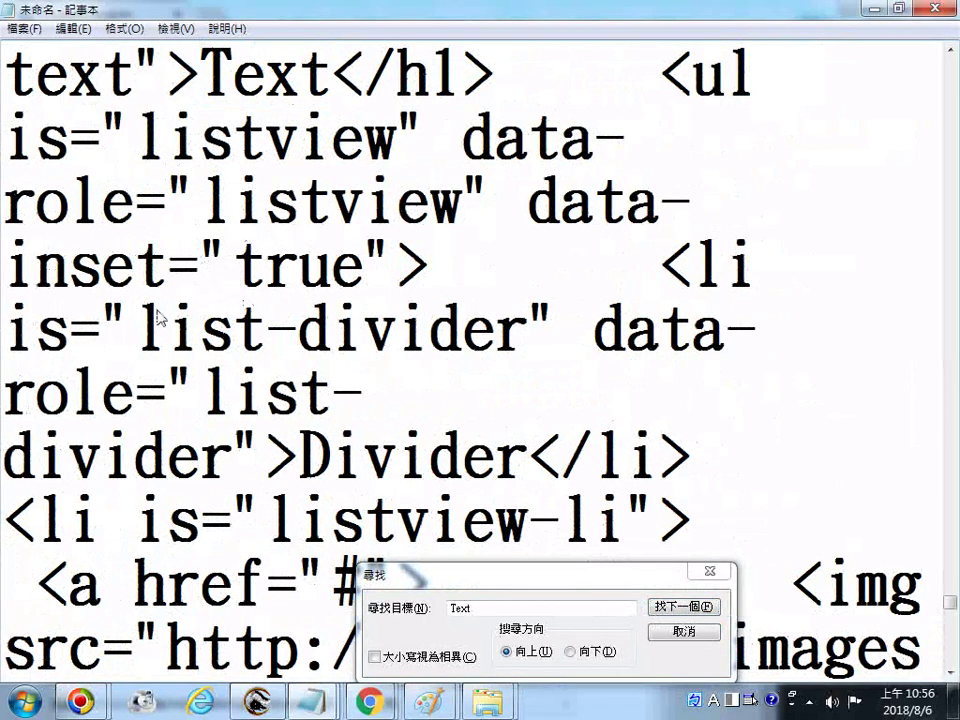
left_click_drag(137, 322, 172, 326)
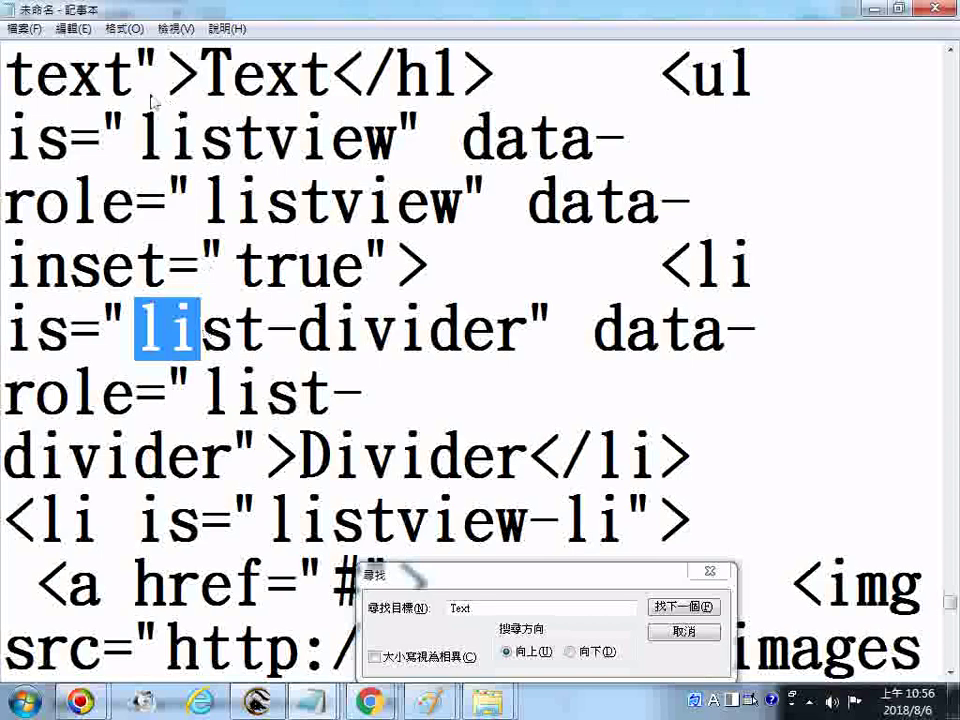
left_click_drag(137, 136, 400, 128)
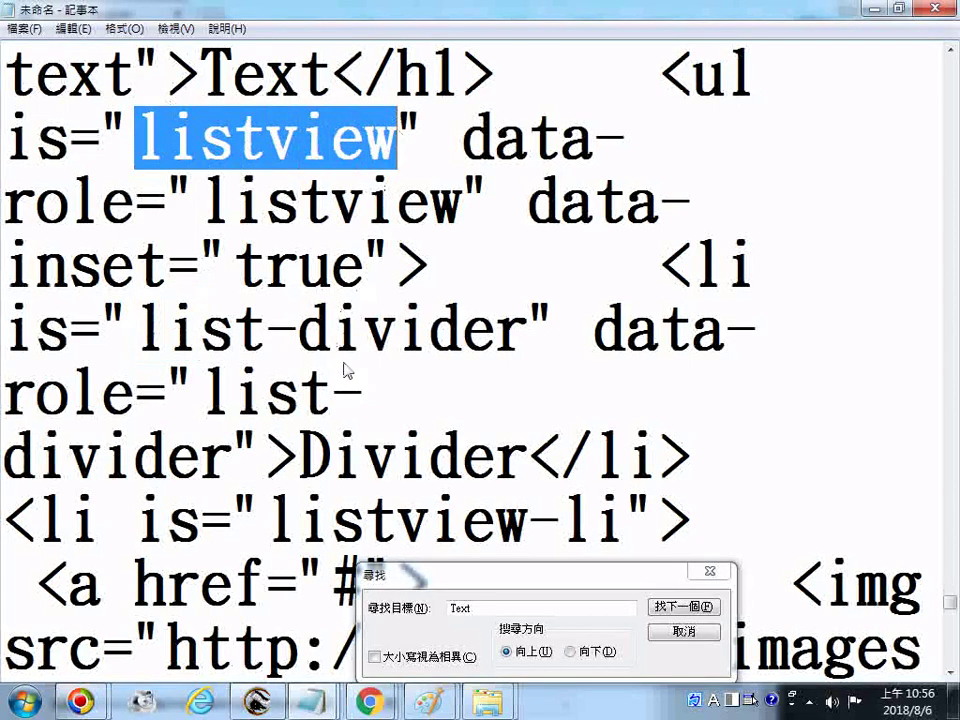
scroll(336, 355, "down", 2)
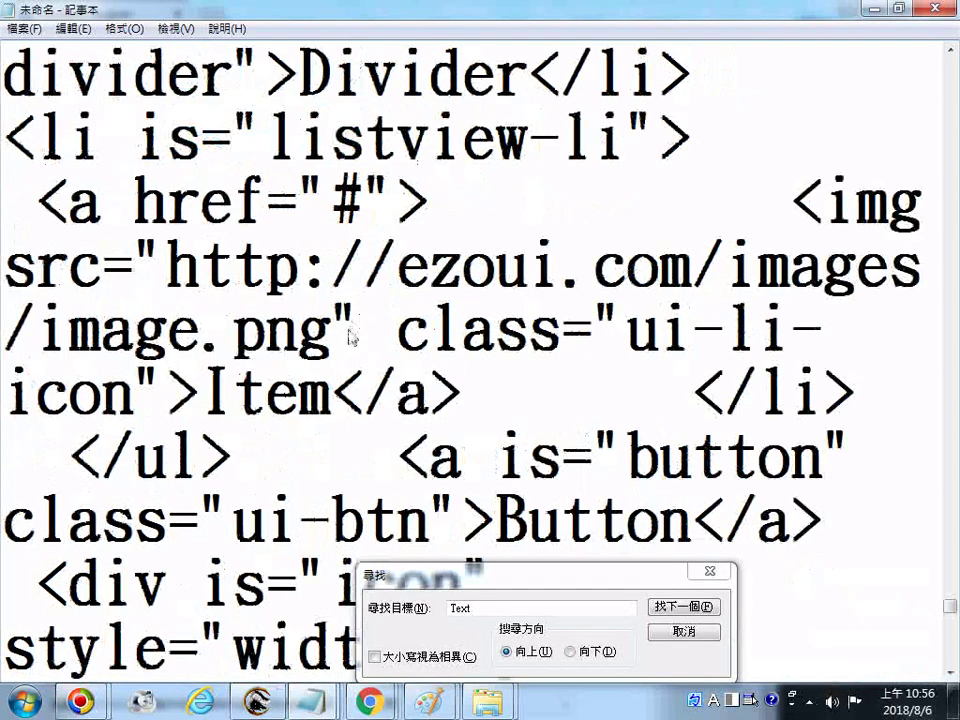
left_click_drag(205, 395, 321, 383)
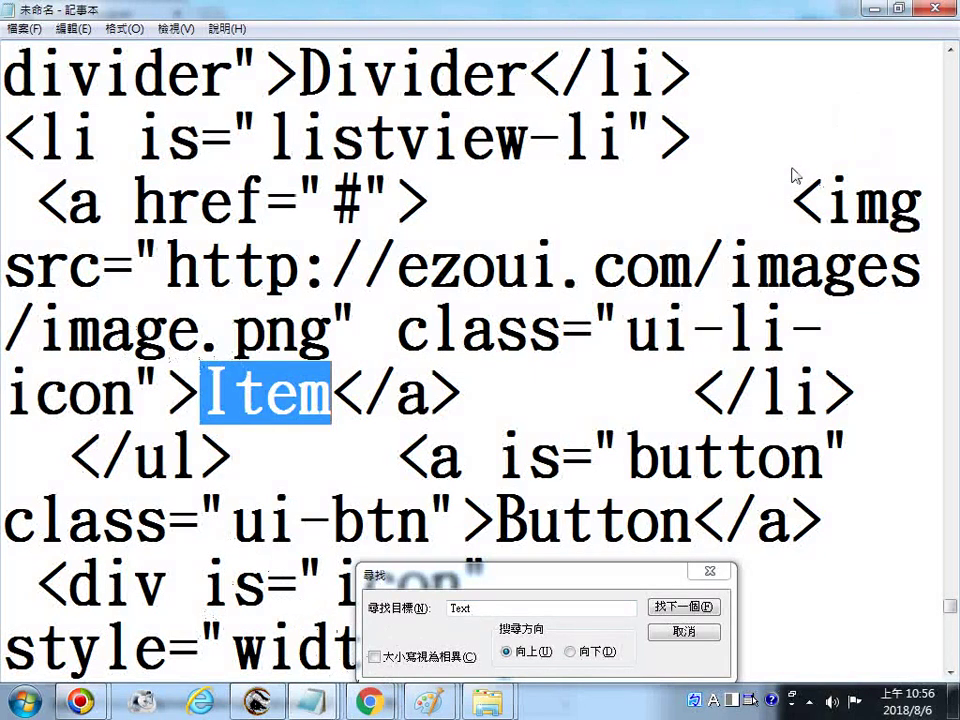
left_click_drag(795, 203, 360, 365)
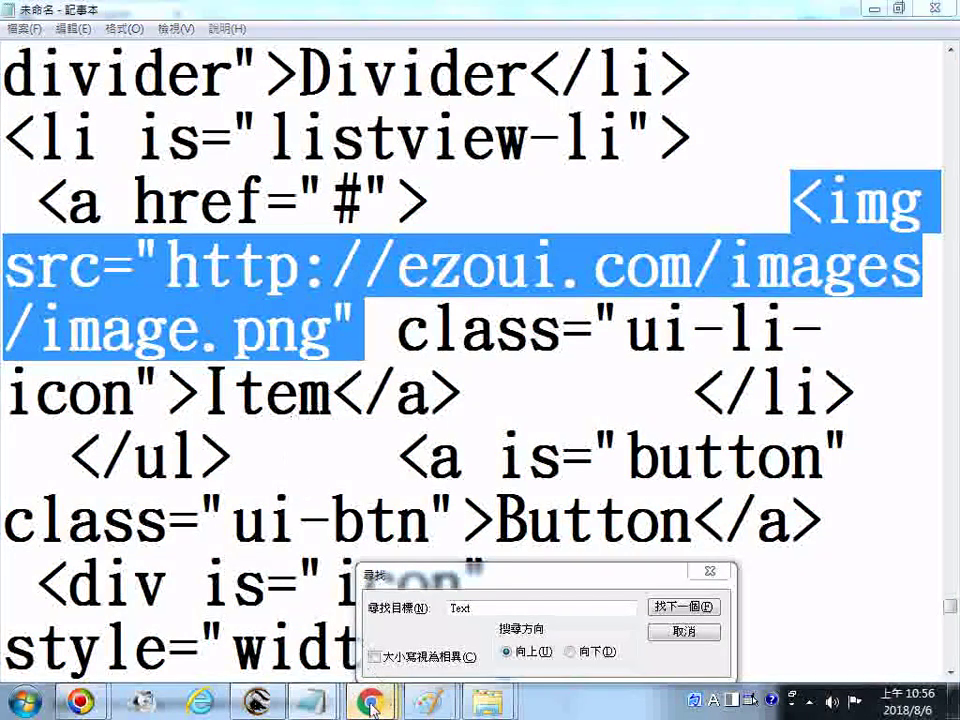
Switch to EZoApp Designer and preview the page to examine the listview's divider, item and thumbnail.
mouse_move(369, 702)
left_click(575, 590)
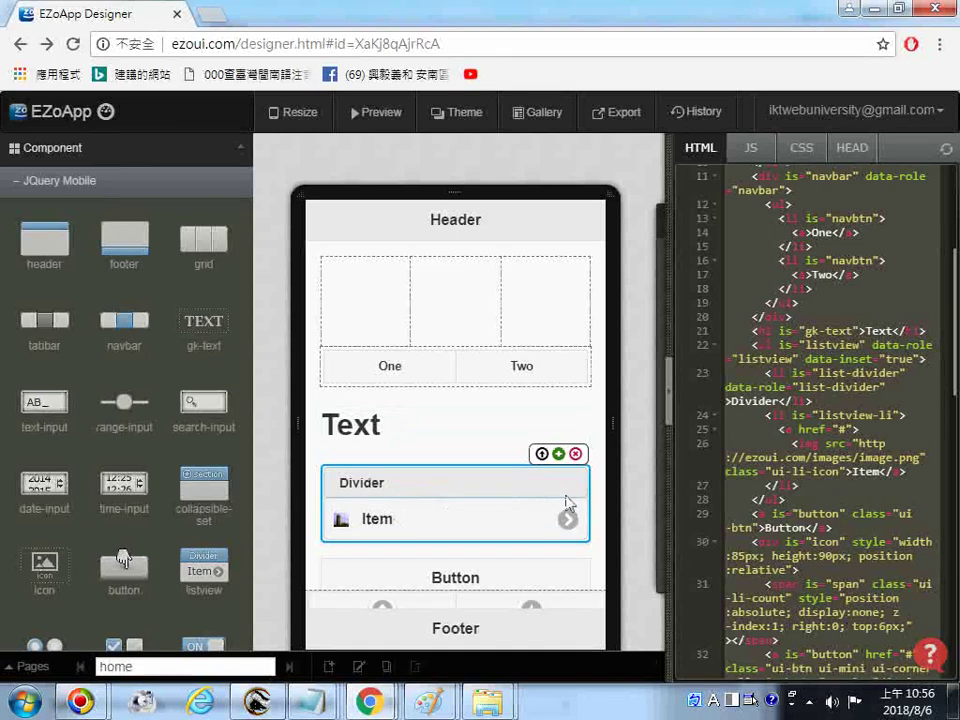
scroll(575, 527, "down", 3)
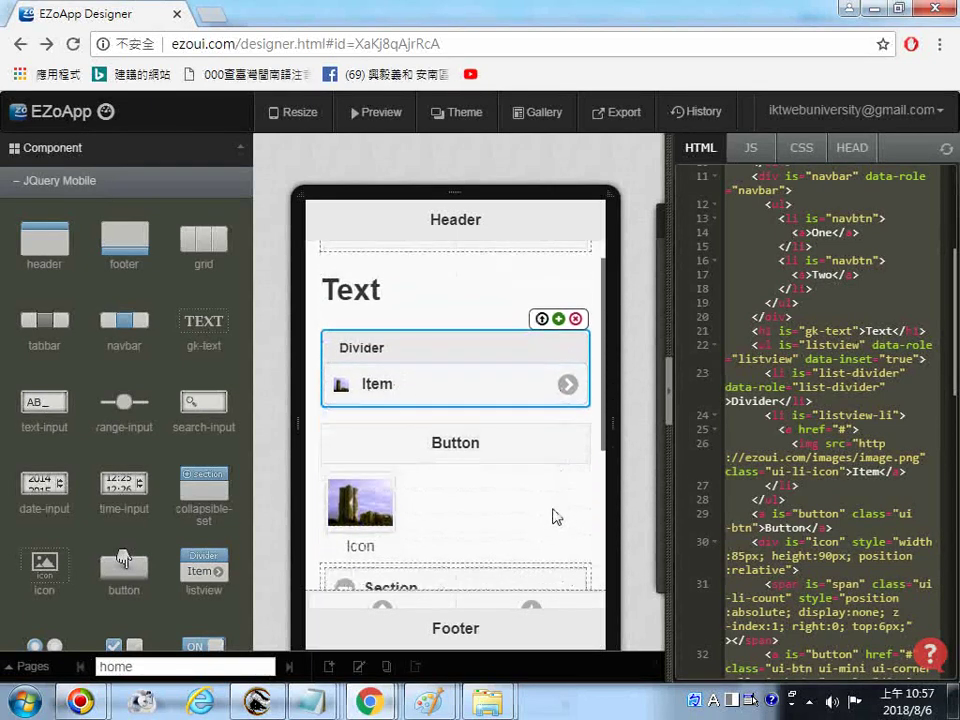
scroll(485, 387, "up", 2)
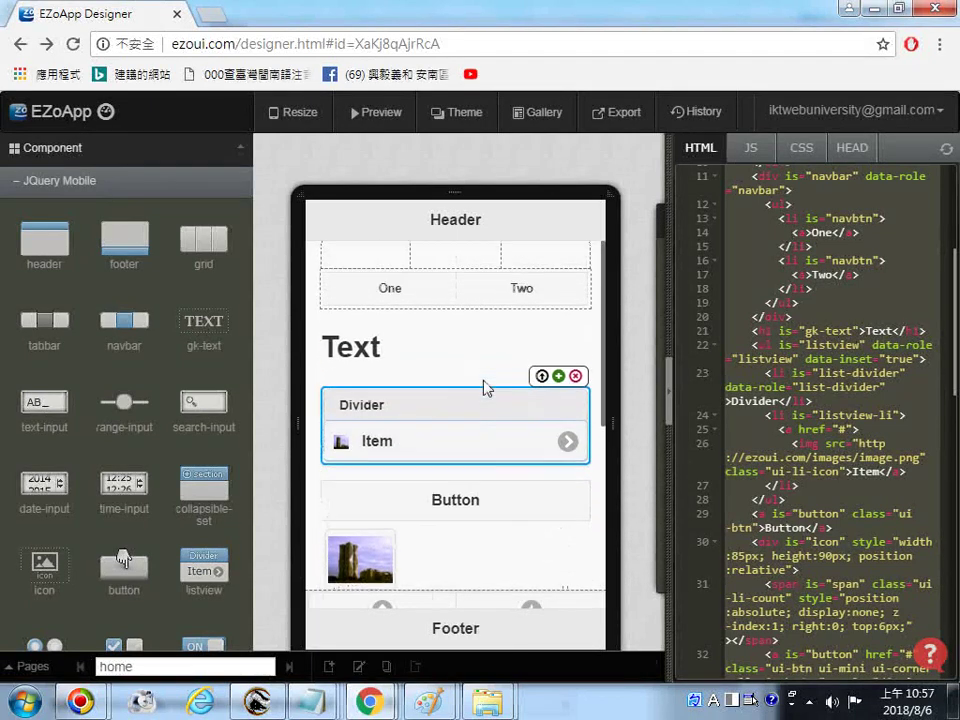
left_click(379, 115)
scroll(531, 317, "down", 5)
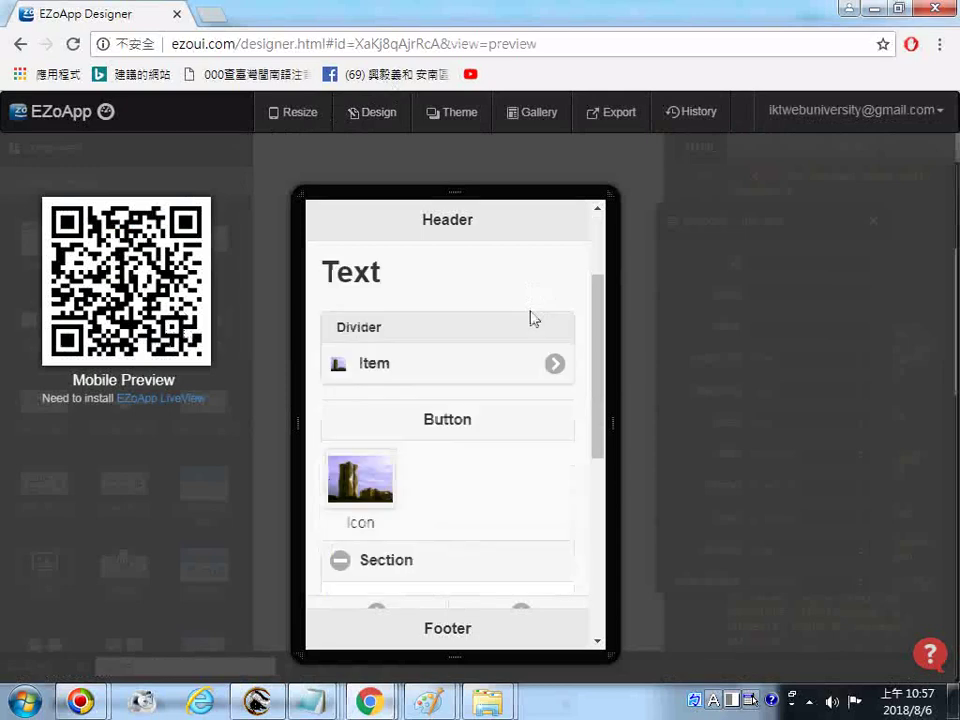
scroll(525, 364, "up", 5)
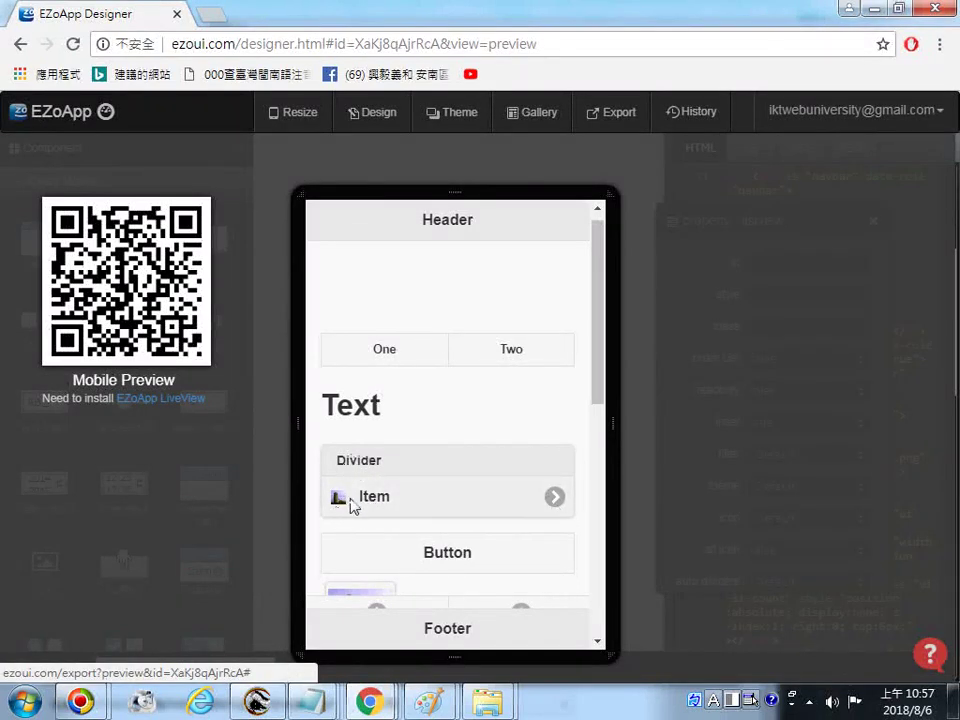
Return to the untitled Notepad code document and highlight the listview's Divider and Item label texts.
mouse_move(311, 706)
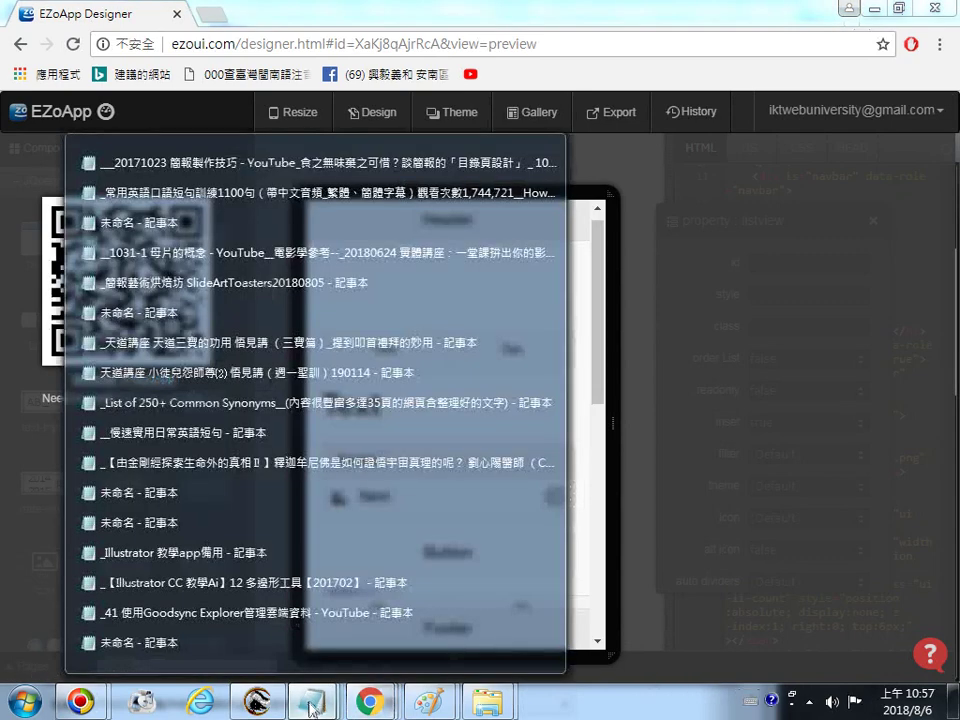
left_click(208, 655)
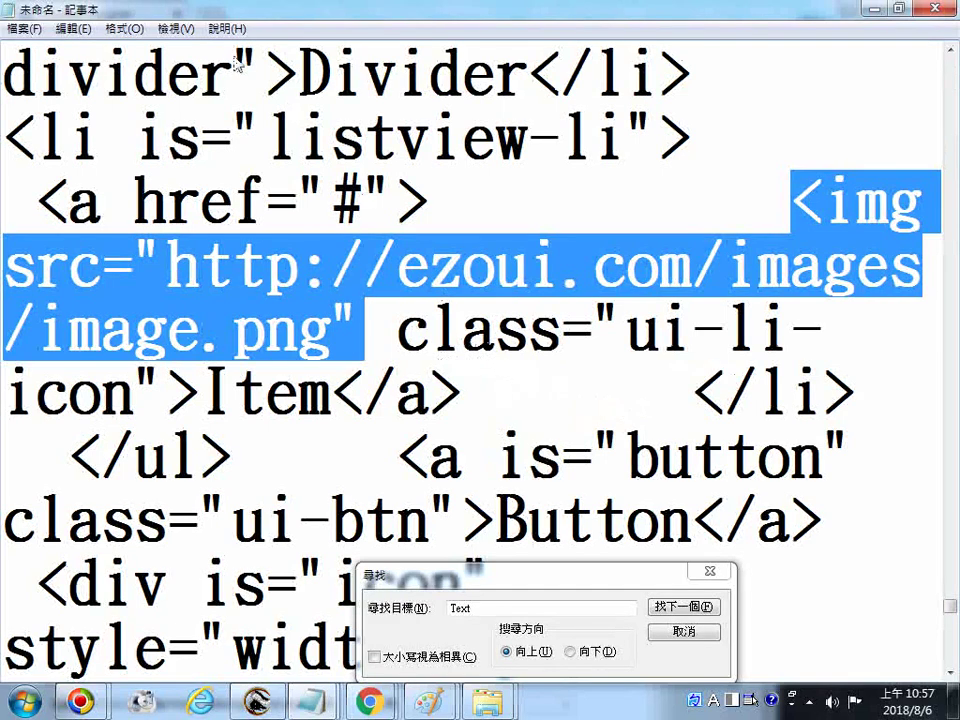
left_click_drag(297, 78, 516, 79)
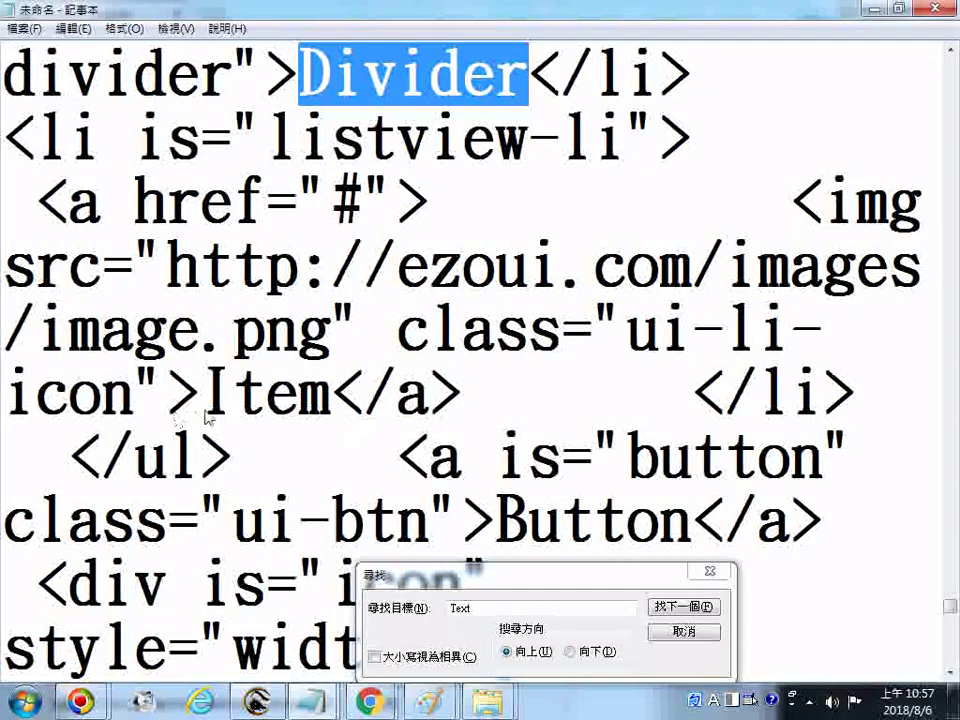
left_click_drag(207, 393, 330, 395)
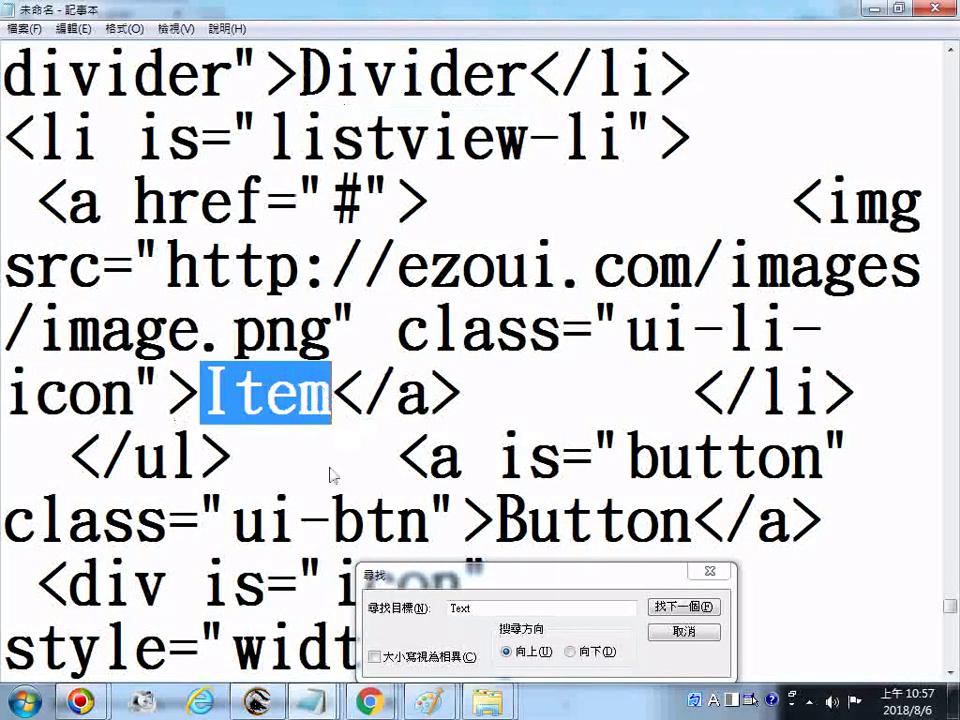
Switch to EZoApp Designer, return to the reloaded design view and add a controlgroup-radio component between the Text heading and the listview.
mouse_move(369, 703)
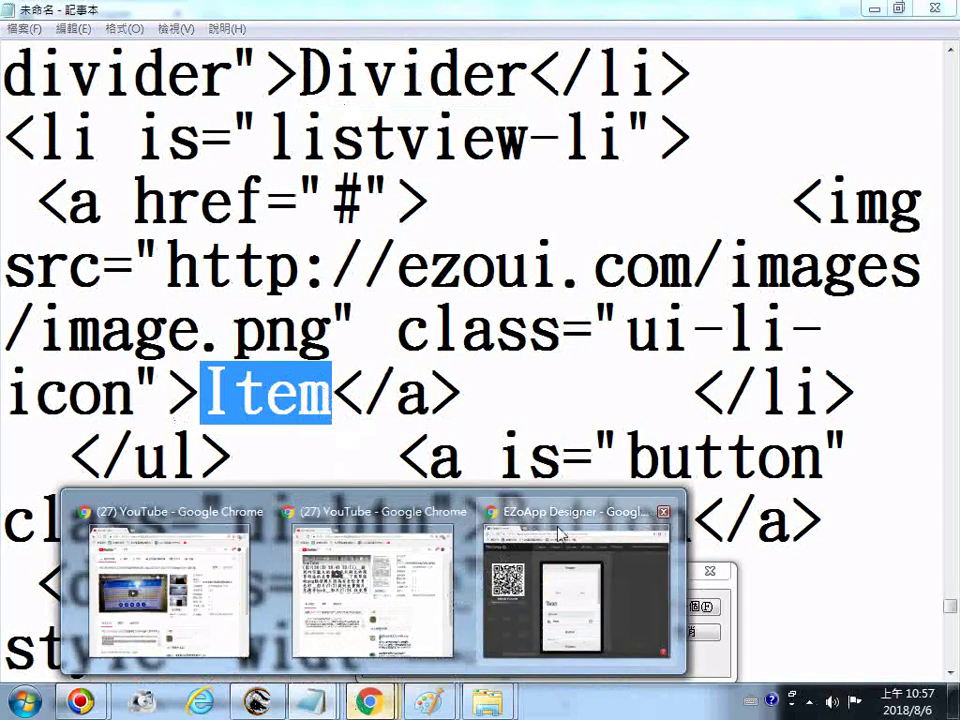
left_click(575, 595)
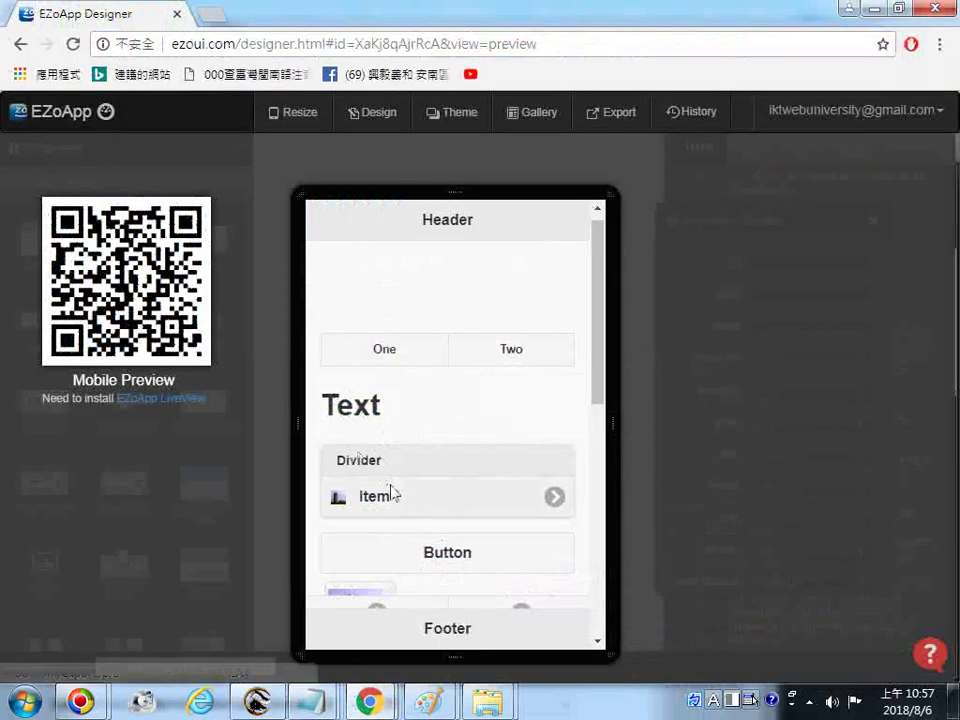
left_click(20, 44)
left_click(72, 46)
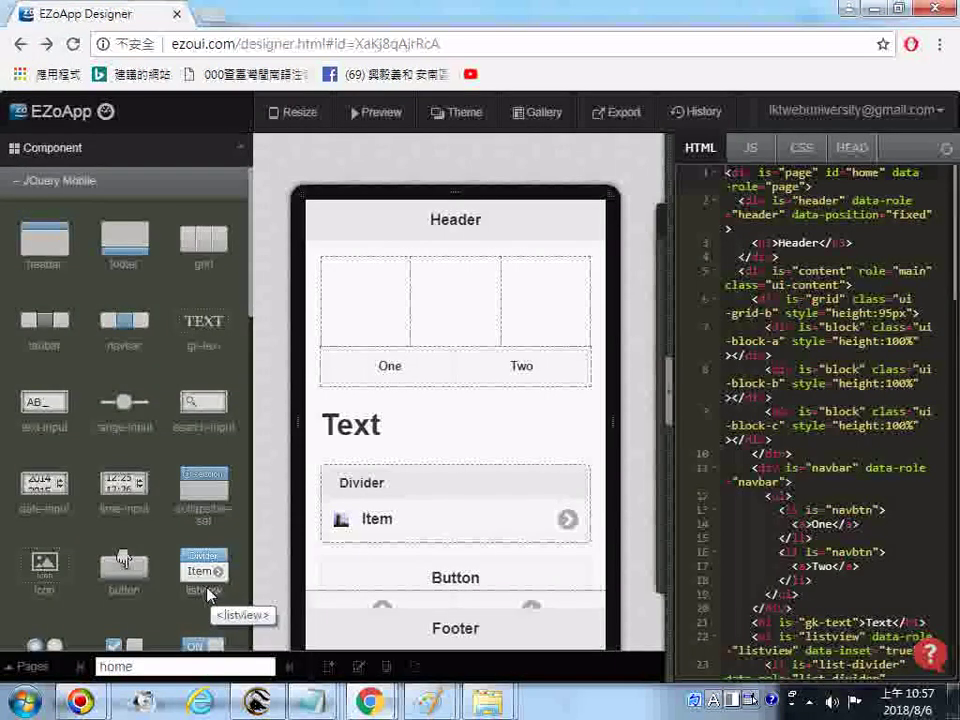
scroll(205, 590, "down", 1)
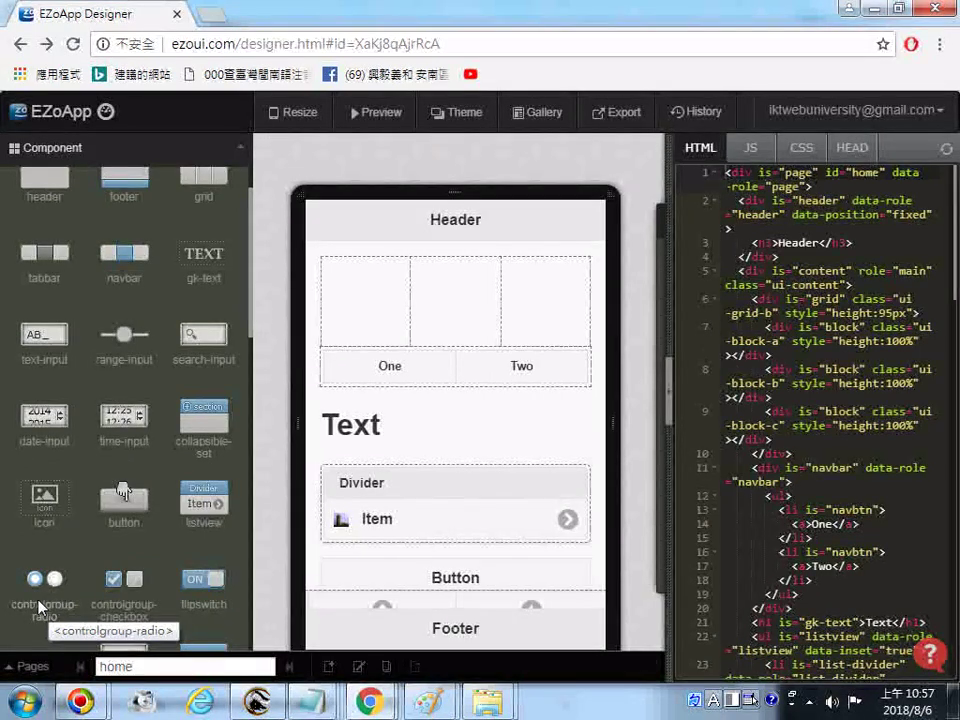
left_click_drag(38, 601, 382, 435)
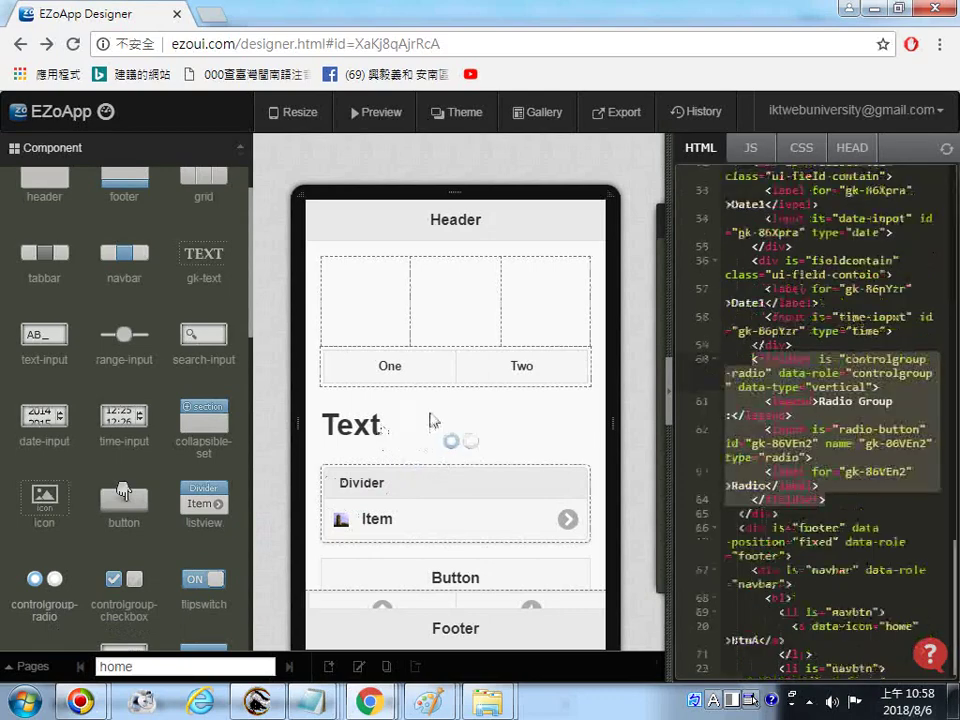
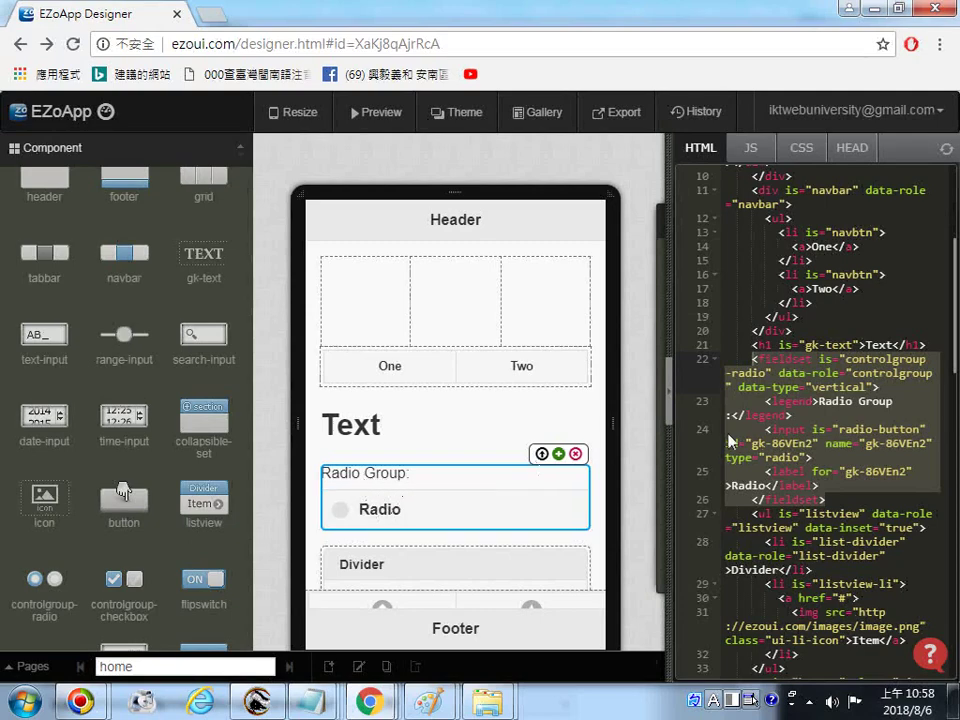
Copy the page's full HTML, including the radio group, from the code editor.
right_click(679, 436)
left_click(758, 232)
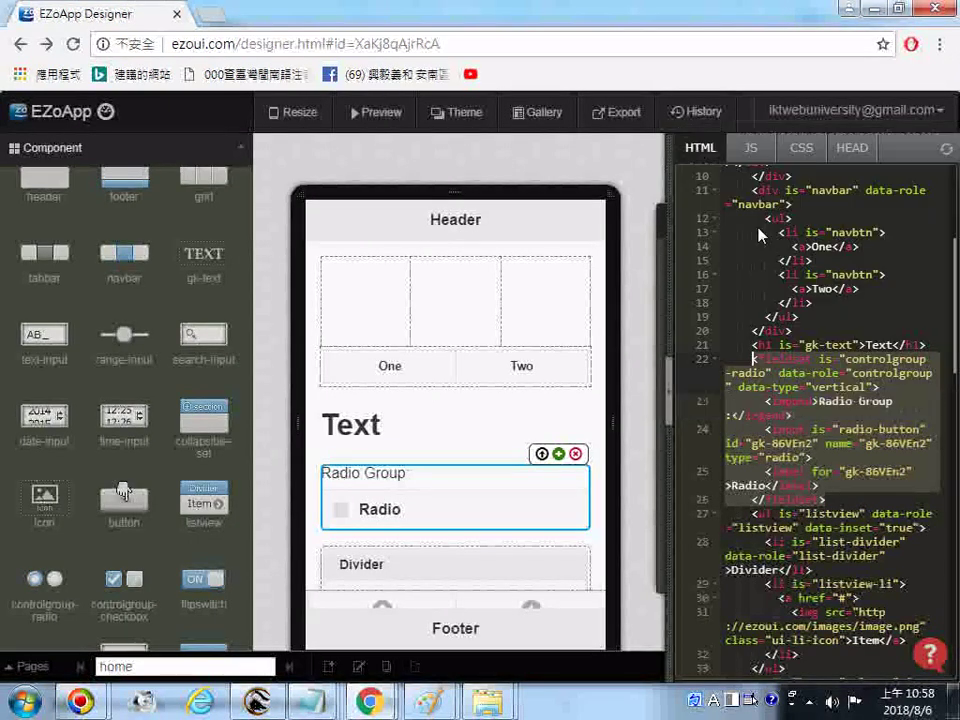
right_click(680, 323)
left_click(697, 362)
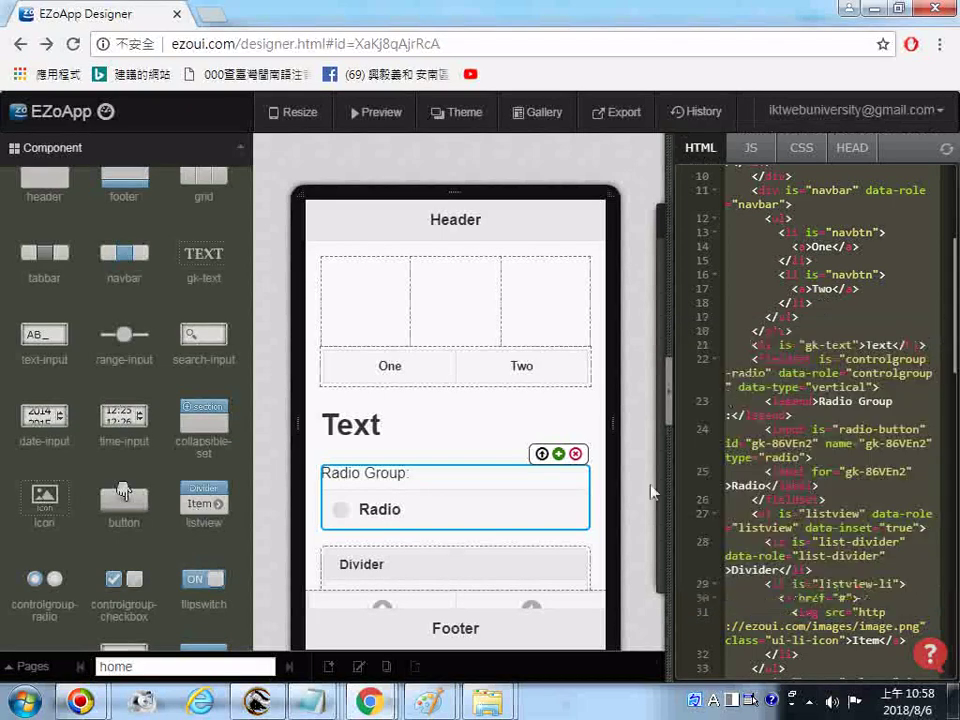
Switch to the untitled Notepad code document, add entry "15" at its end and paste the copied page HTML after it.
left_click(305, 702)
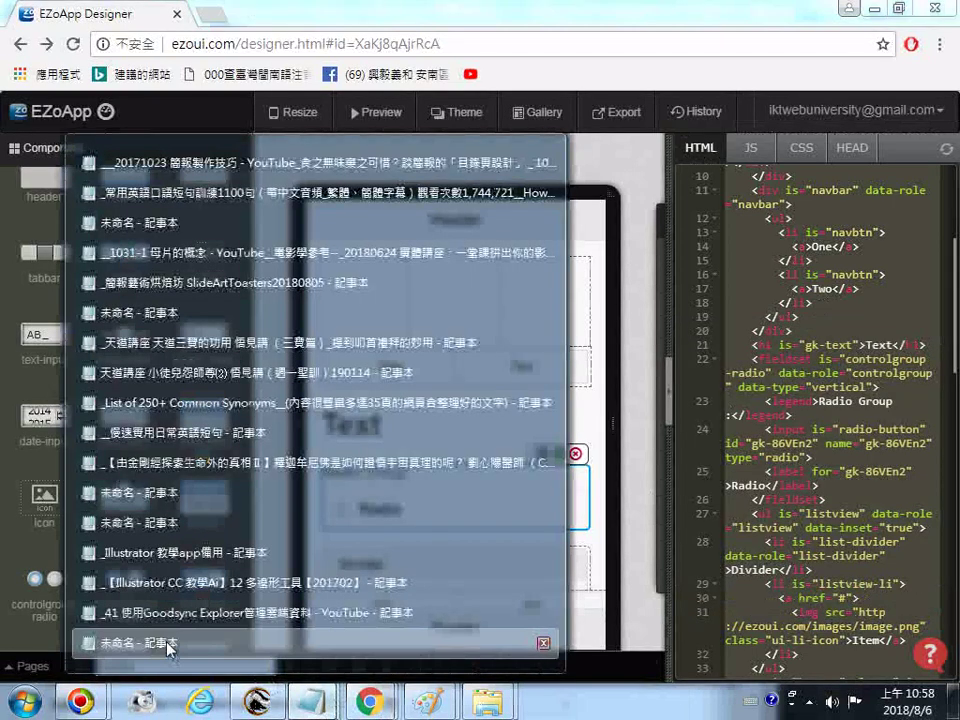
left_click(168, 649)
key("ctrl+End")
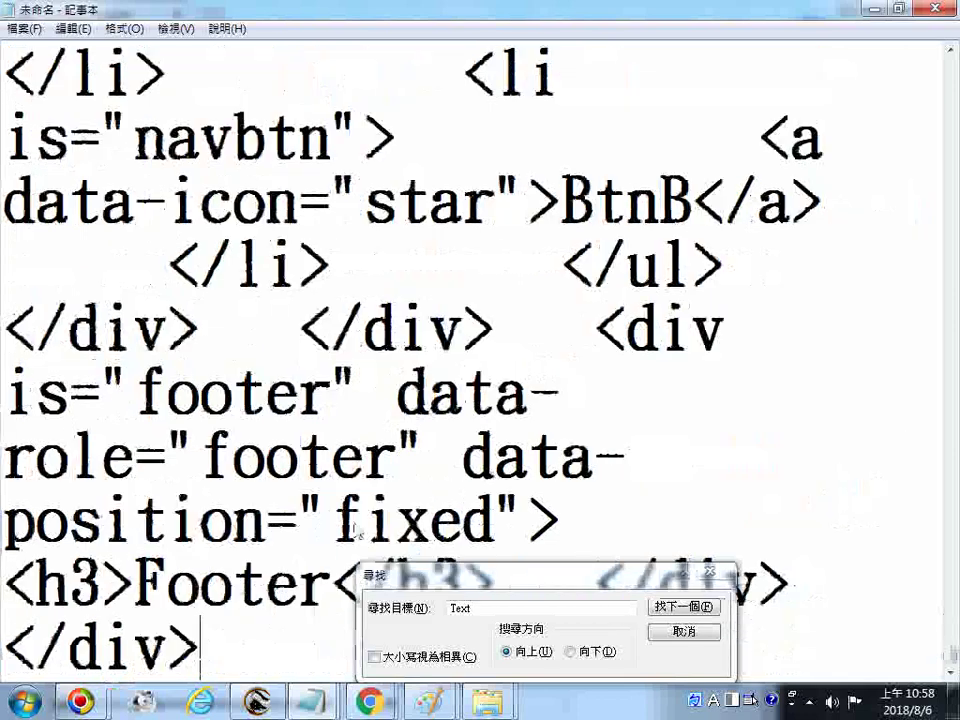
key("Return")
type("15")
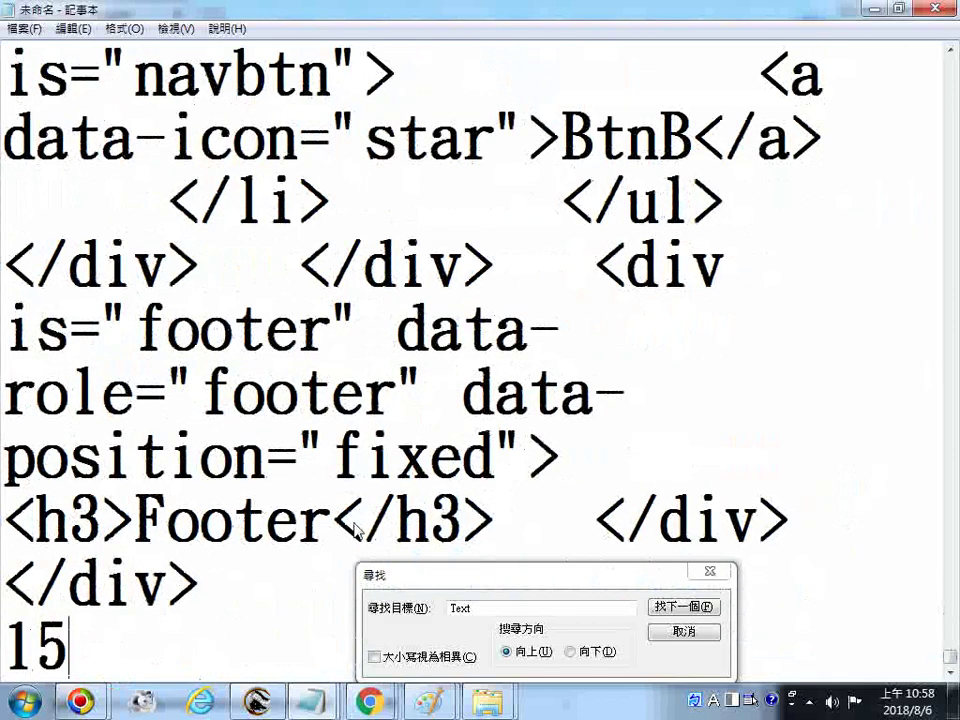
key("BackSpace")
key("BackSpace")
key("BackSpace")
key("BackSpace")
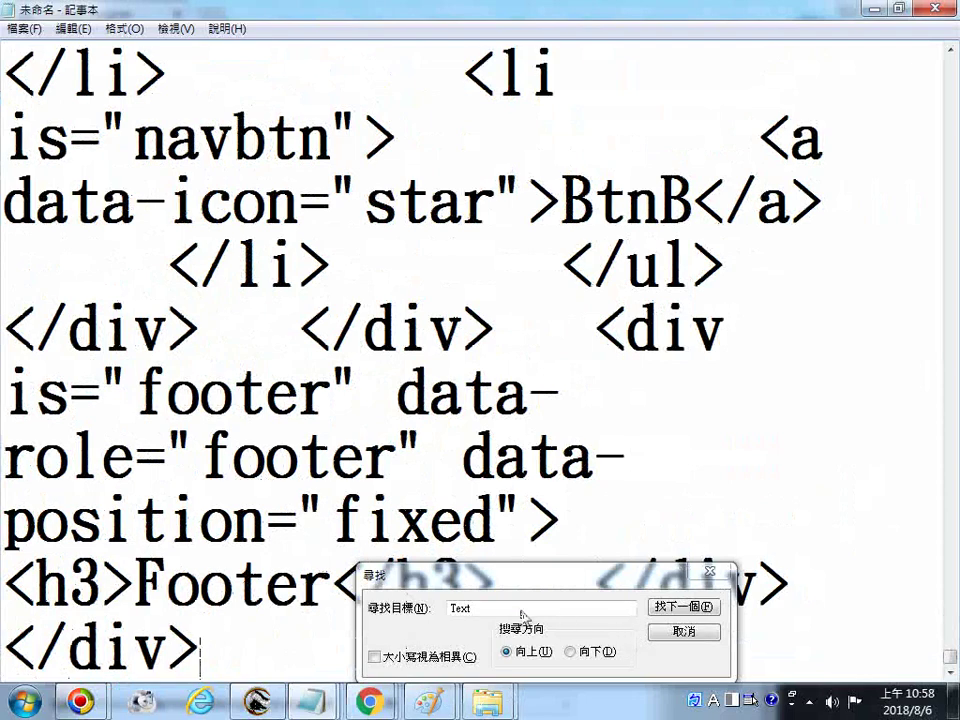
Search upward for "Text" to reach the heading in the new entry, and highlight the "Radio Group:" legend and the radio-button value below it.
left_click(710, 607)
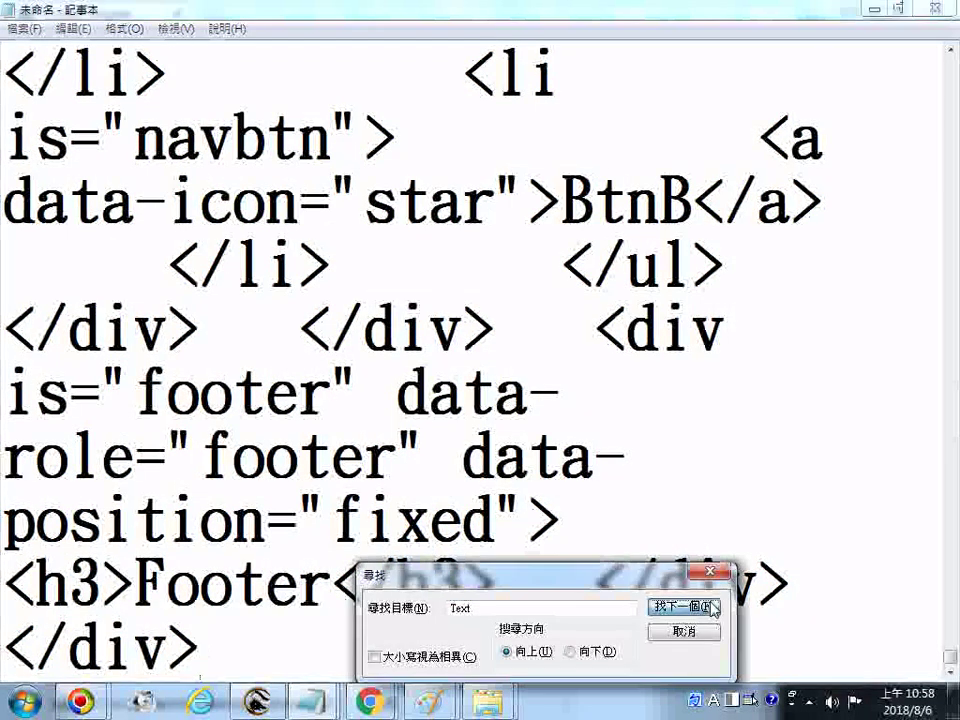
left_click(712, 607)
left_click(712, 607)
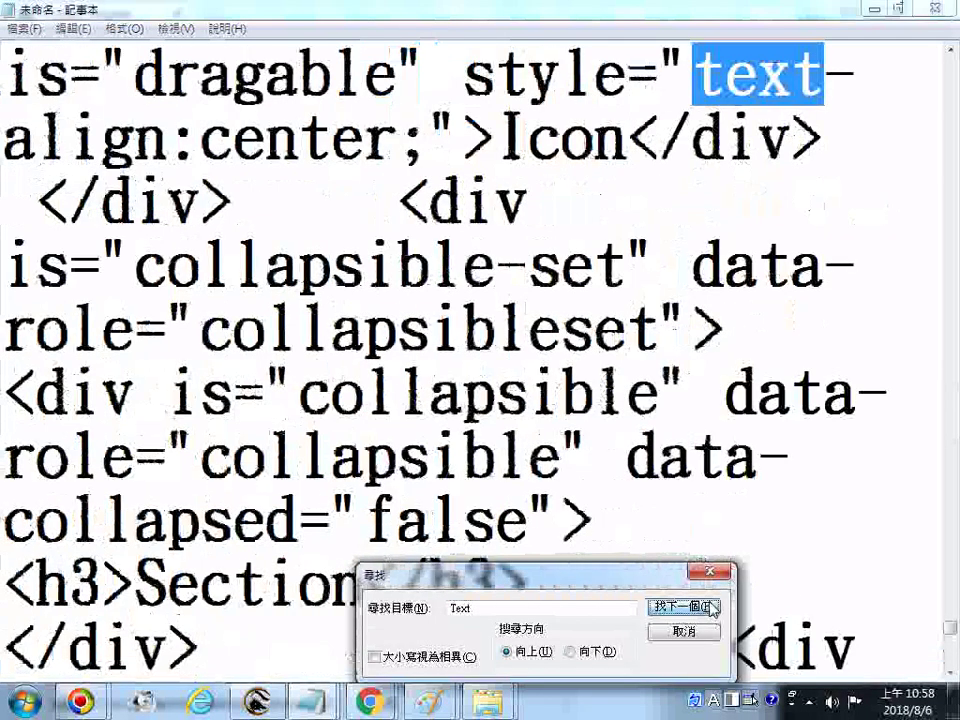
left_click(712, 607)
left_click(369, 319)
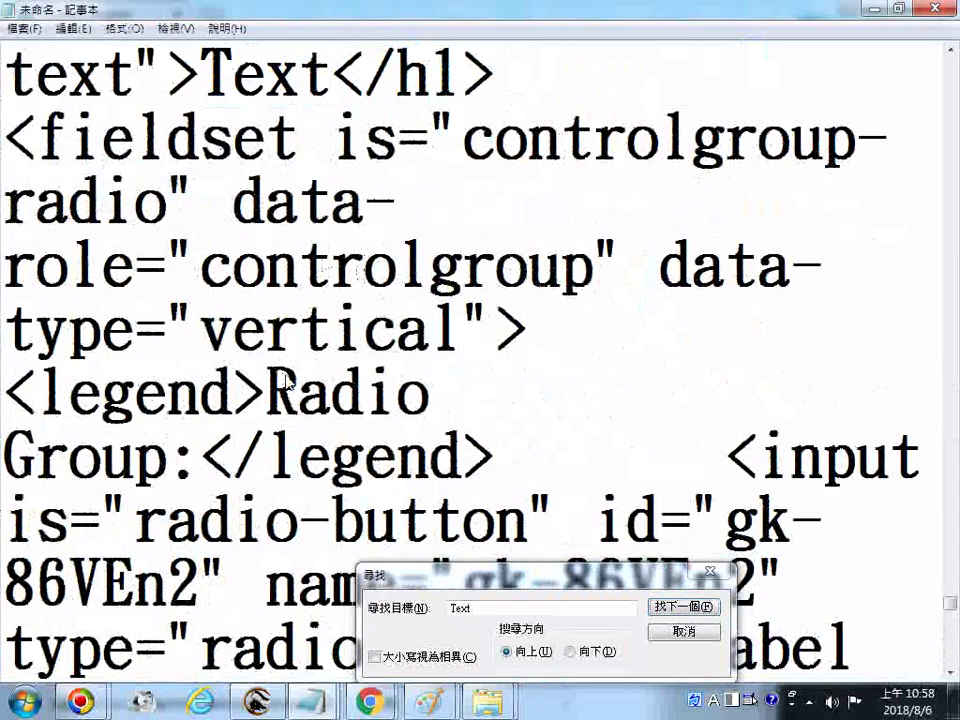
left_click_drag(265, 392, 187, 470)
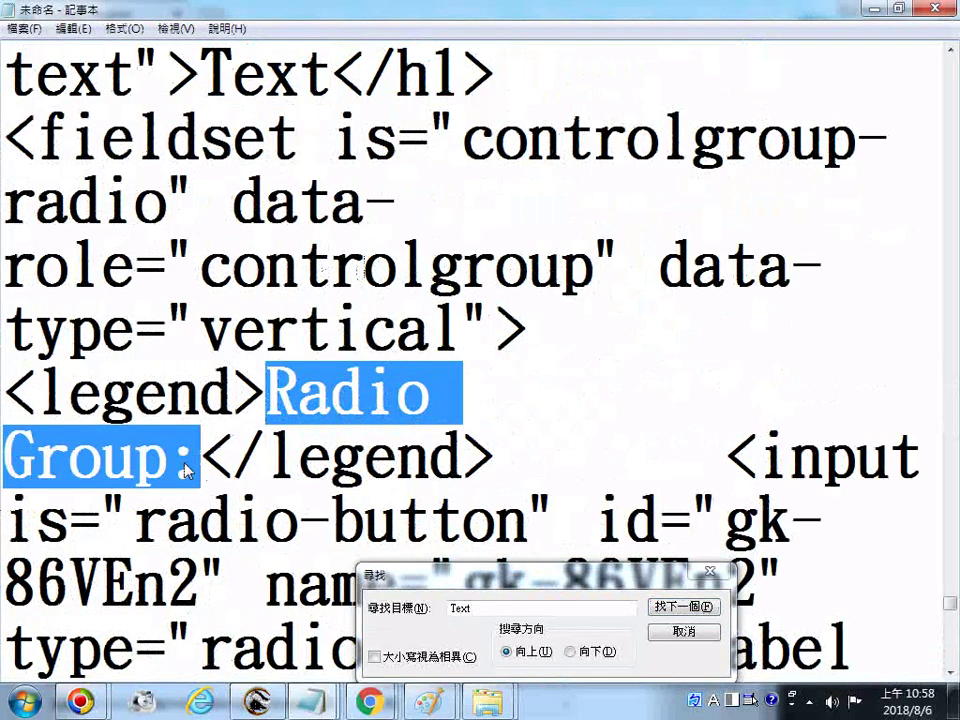
left_click_drag(137, 527, 527, 530)
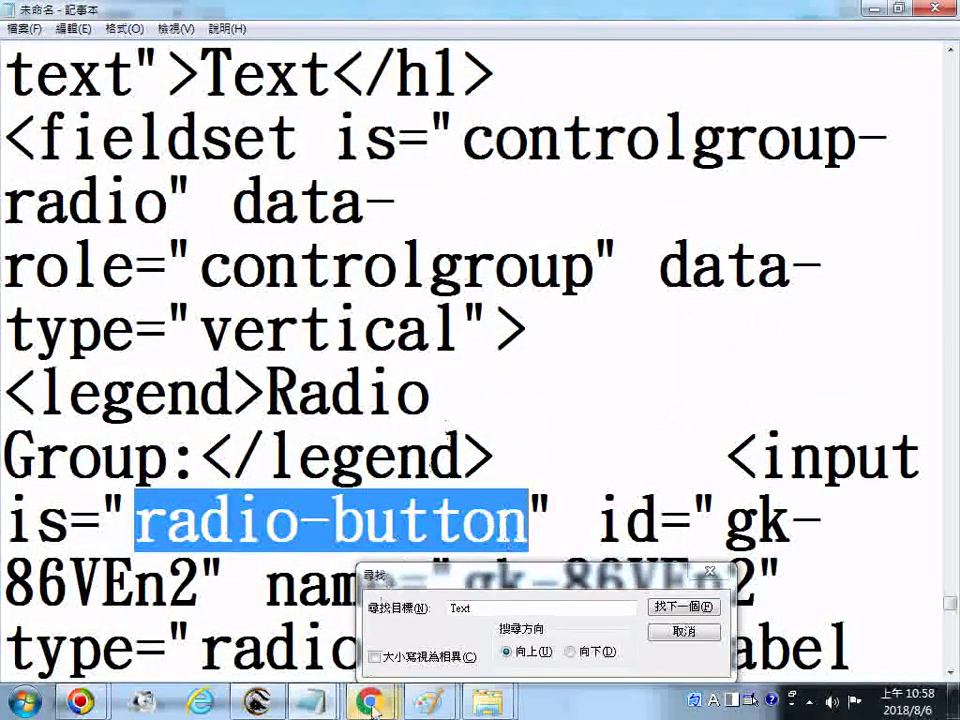
Switch to EZoApp Designer and preview the page with the radio group.
mouse_move(372, 703)
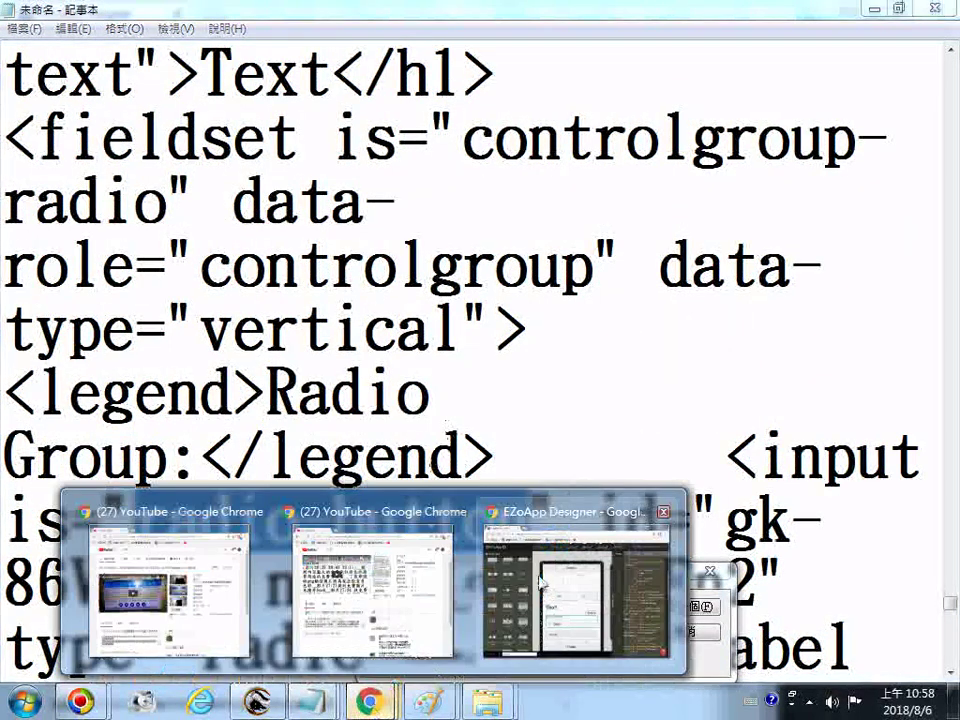
left_click(570, 518)
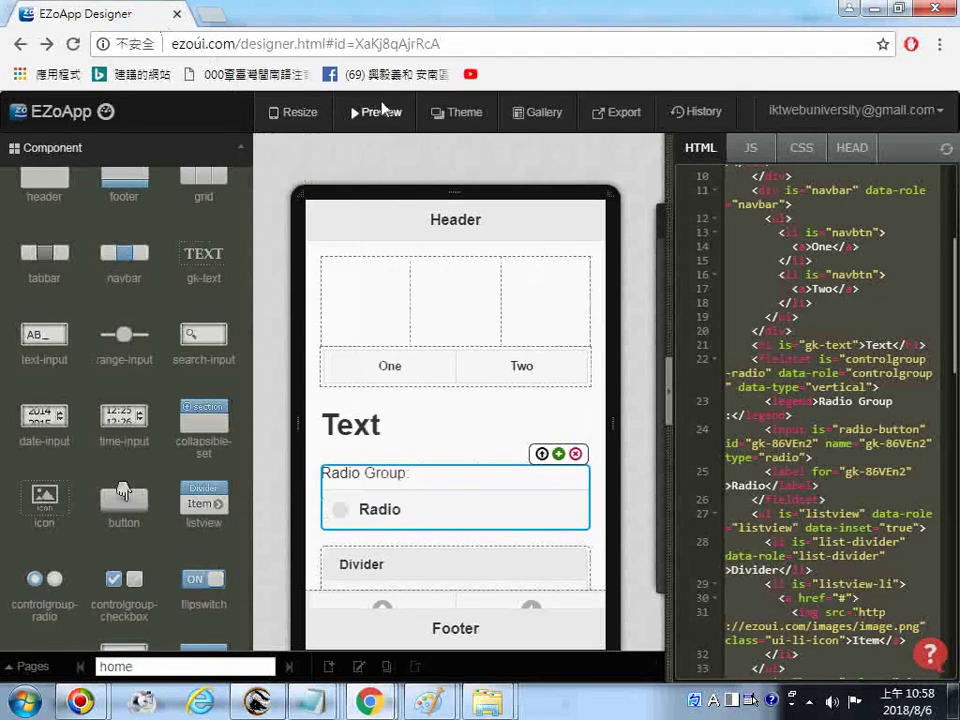
left_click(390, 117)
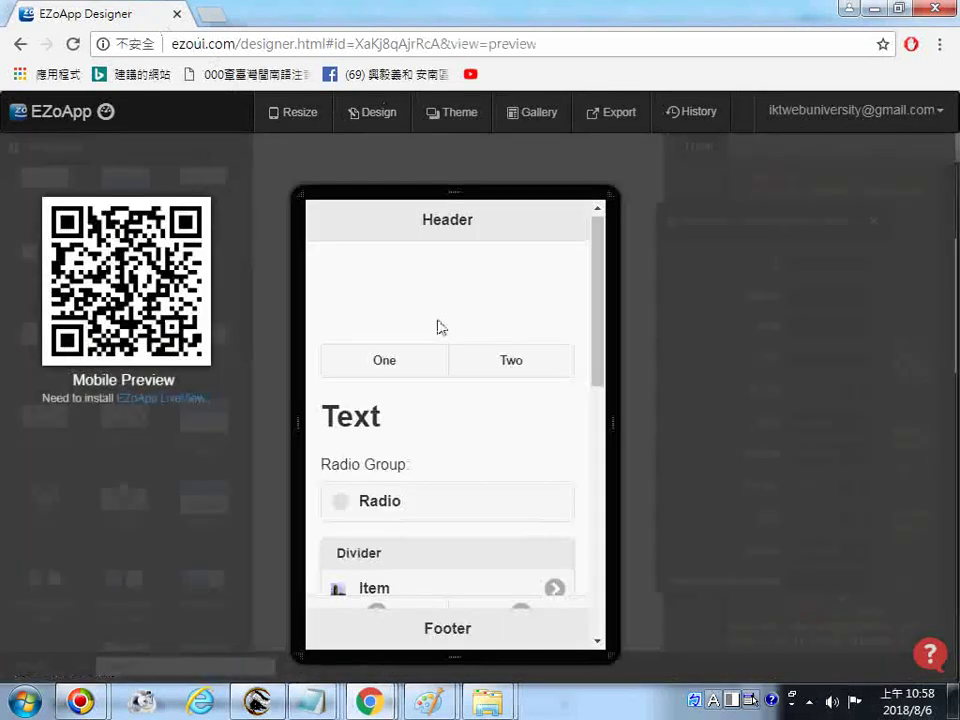
Switch to the untitled Notepad code document and copy the heading "ezoapp設計用到的左方素材程式碼" at its beginning.
scroll(450, 375, "down", 5)
scroll(441, 355, "up", 5)
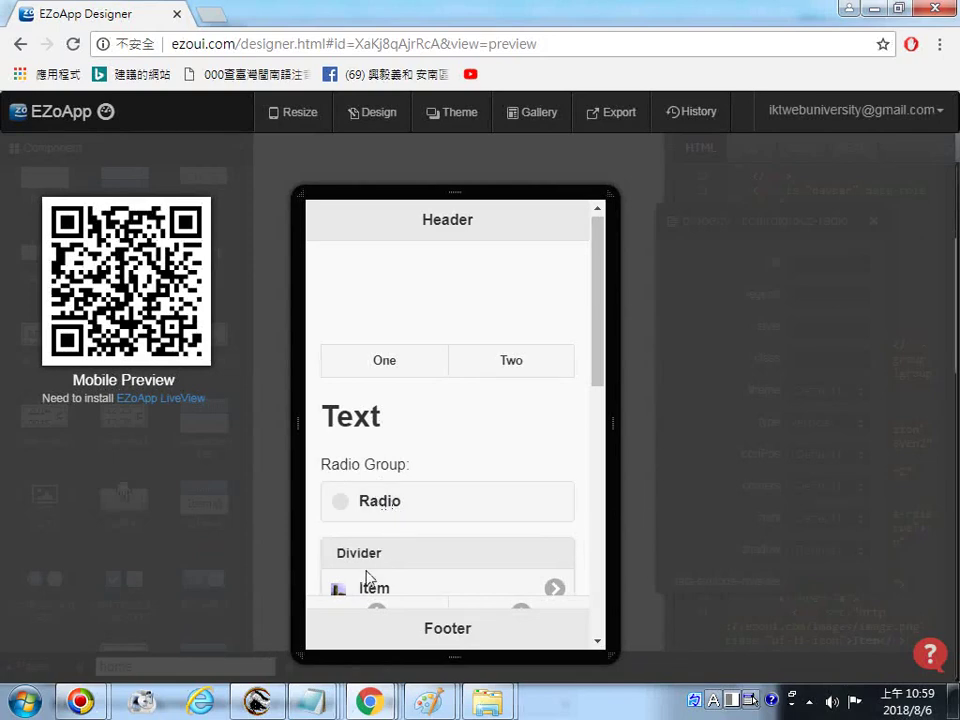
left_click(322, 703)
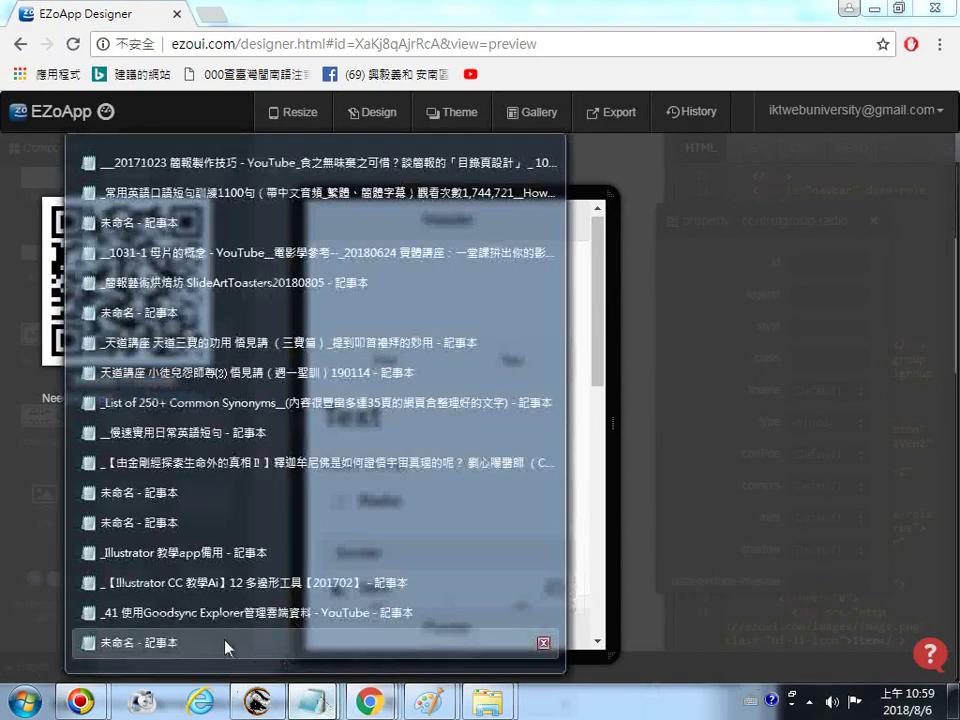
left_click(226, 645)
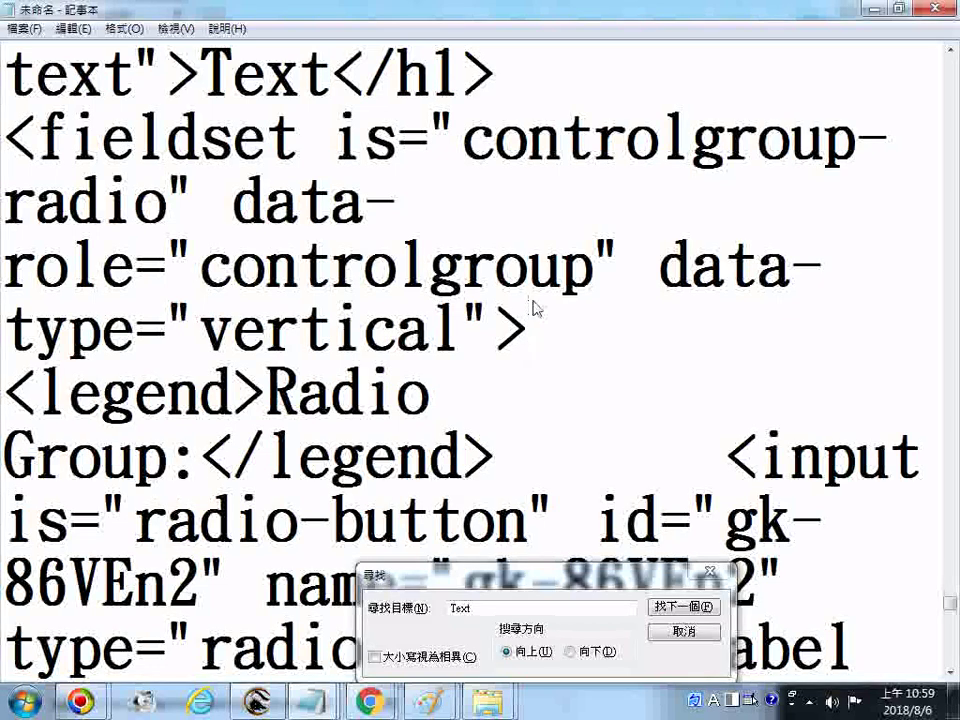
key("ctrl+Home")
left_click_drag(50, 125, 3, 88)
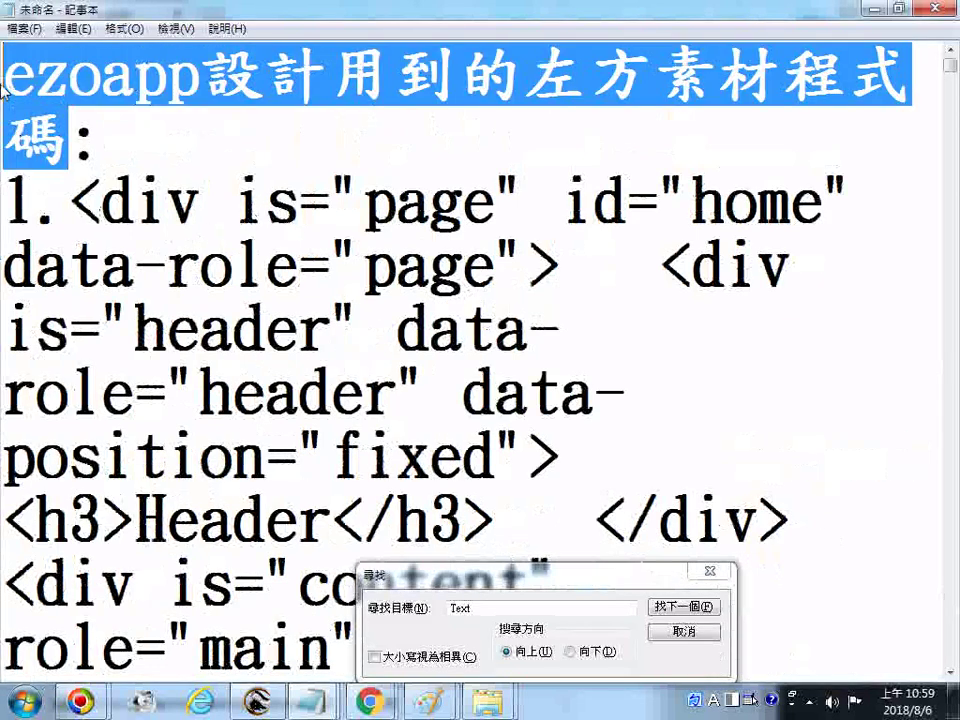
right_click(46, 70)
left_click(100, 156)
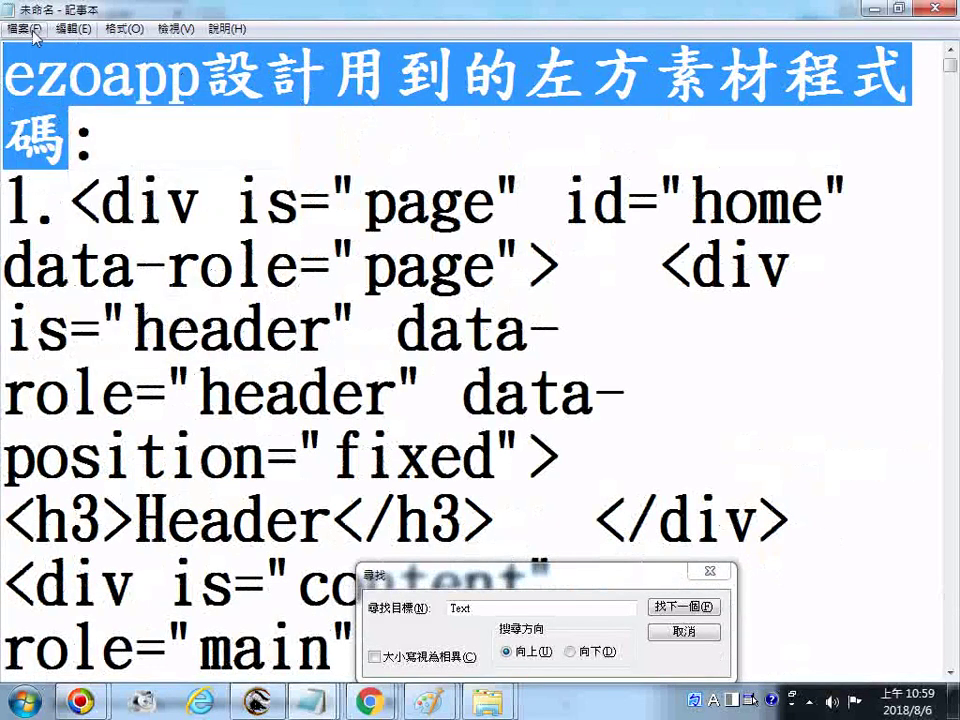
Save the document to the desktop as "ezoapp設計用到的左方素材程式碼" with Unicode encoding.
left_click(35, 29)
left_click(62, 111)
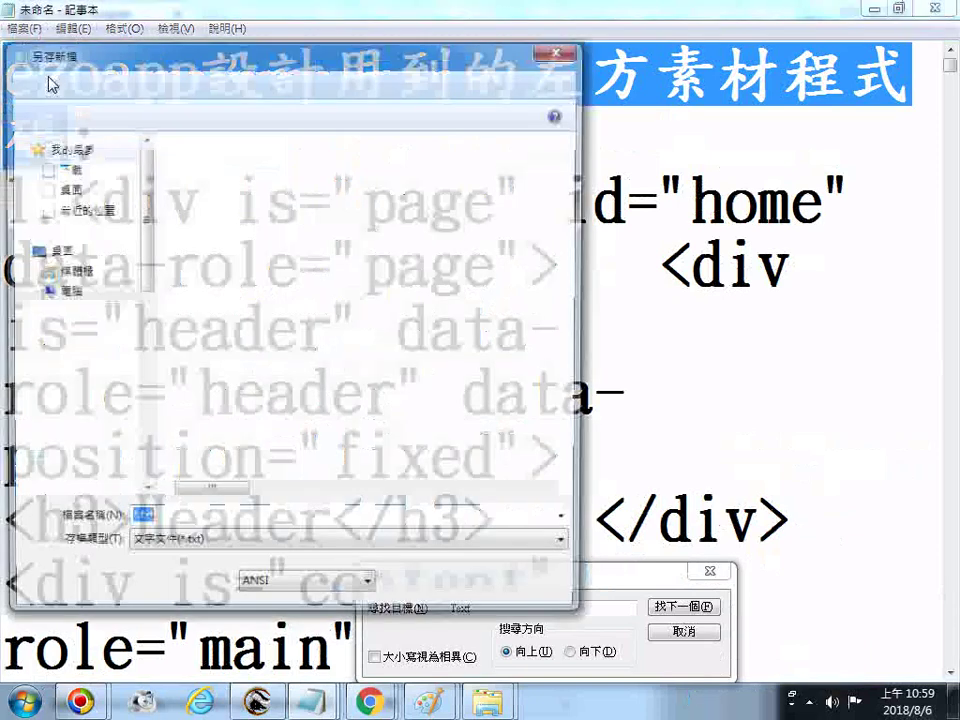
key("ctrl+v")
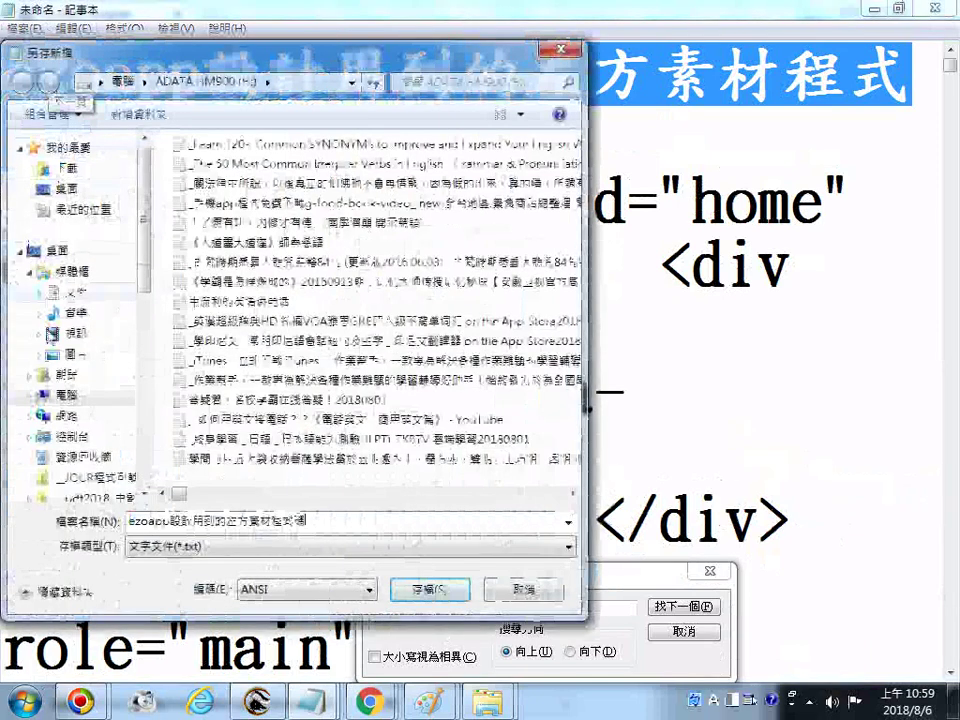
left_click(305, 590)
left_click(258, 625)
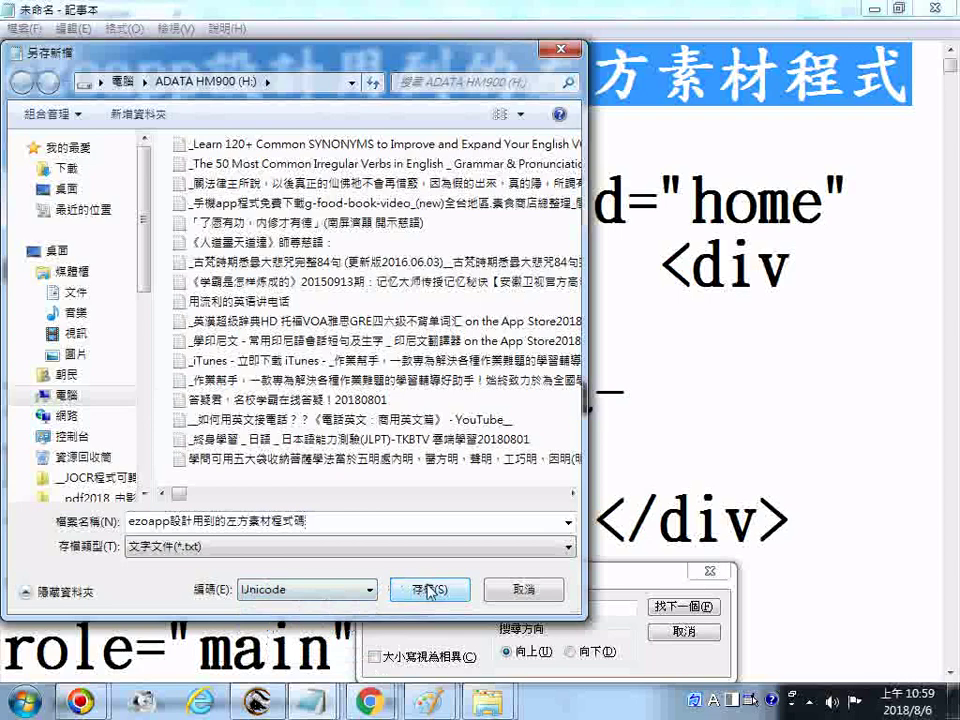
left_click(65, 188)
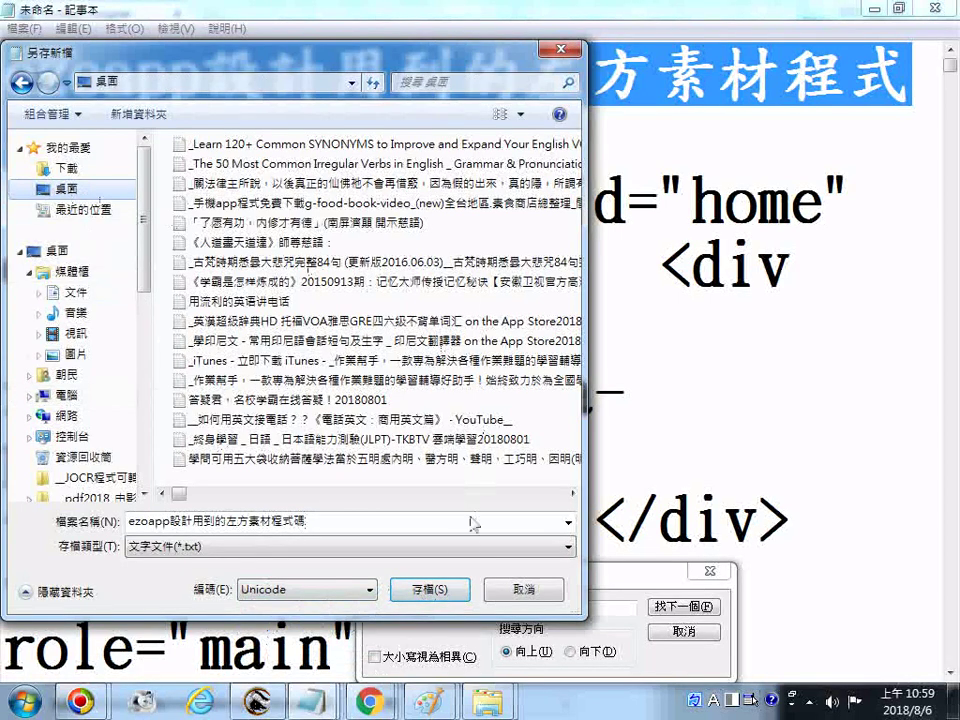
left_click(440, 590)
left_click(345, 340)
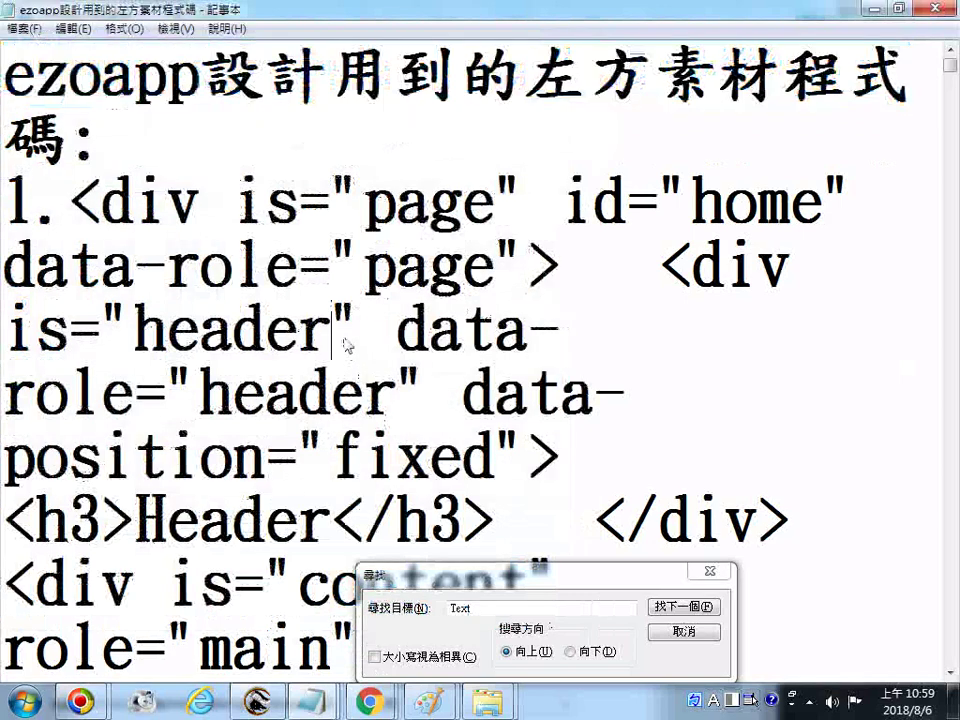
Add the entry number "16." on a new line at the end of the document.
key("ctrl+End")
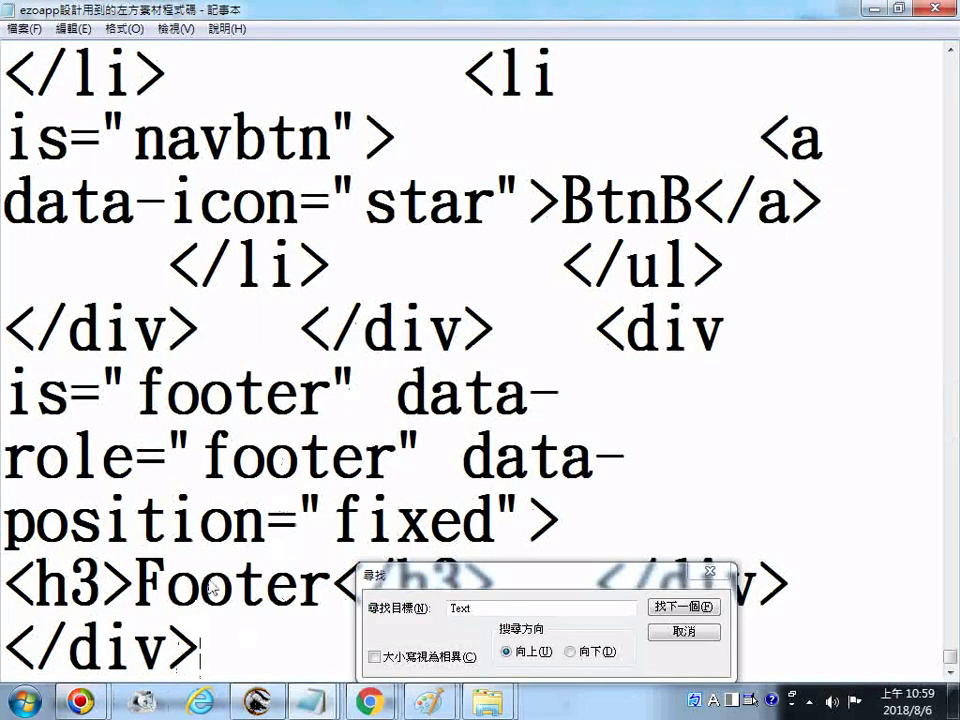
key("Return")
type("16.")
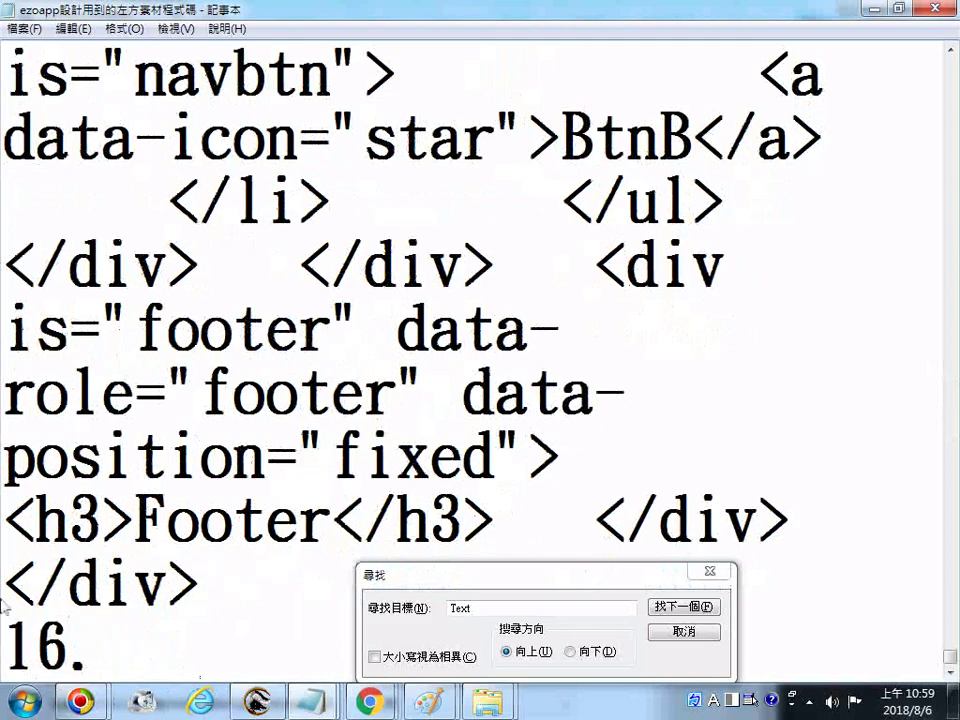
Switch to EZoApp Designer, leave the page preview and reload the design view.
mouse_move(371, 686)
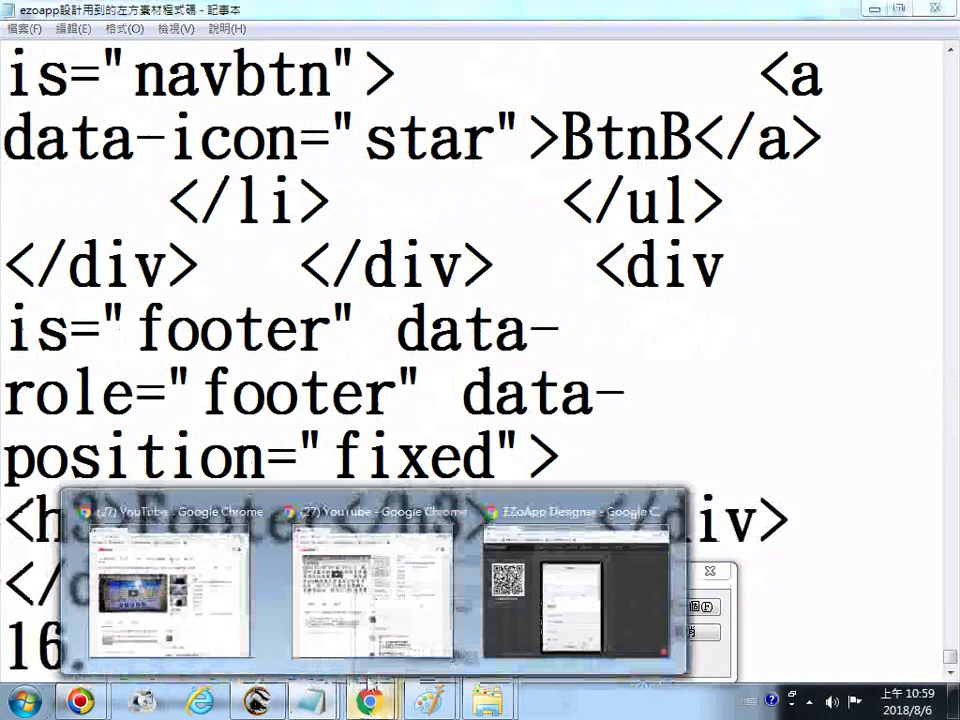
left_click(565, 595)
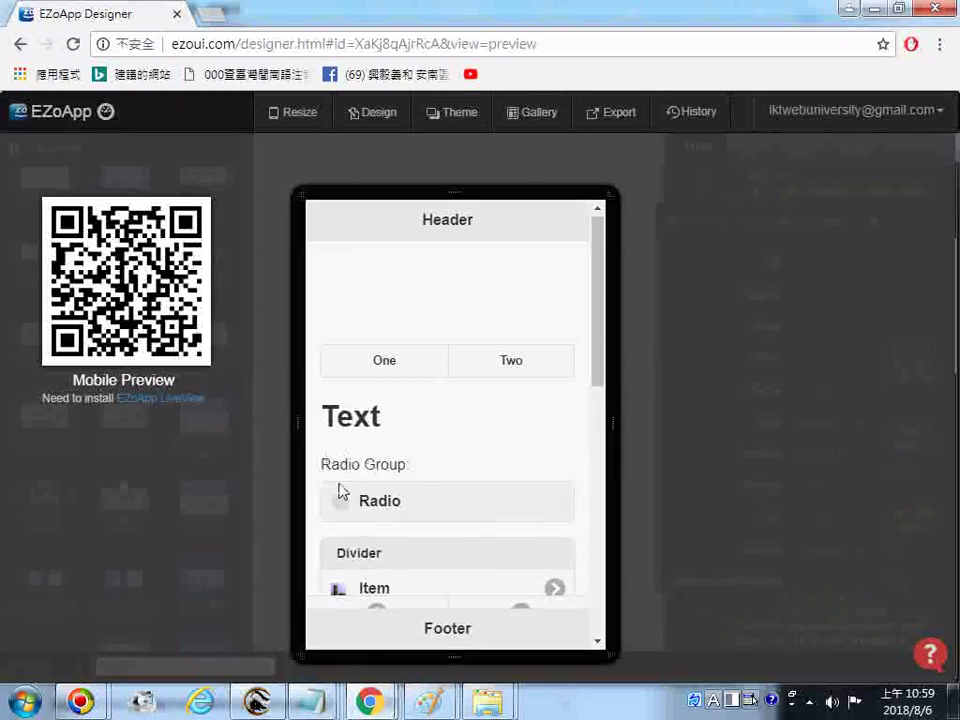
left_click(20, 45)
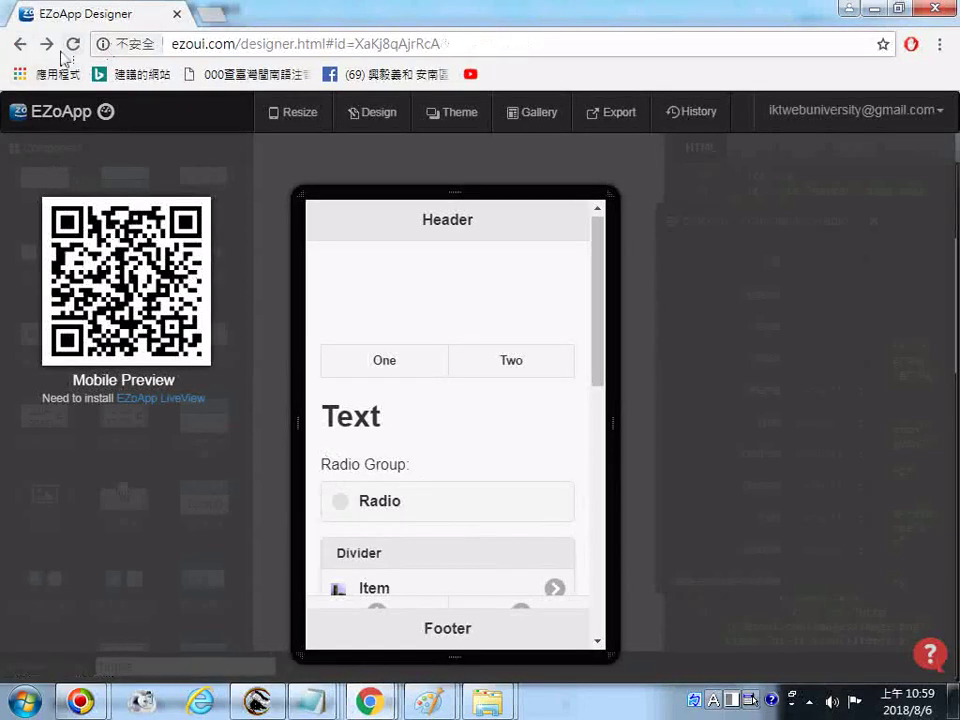
left_click(73, 43)
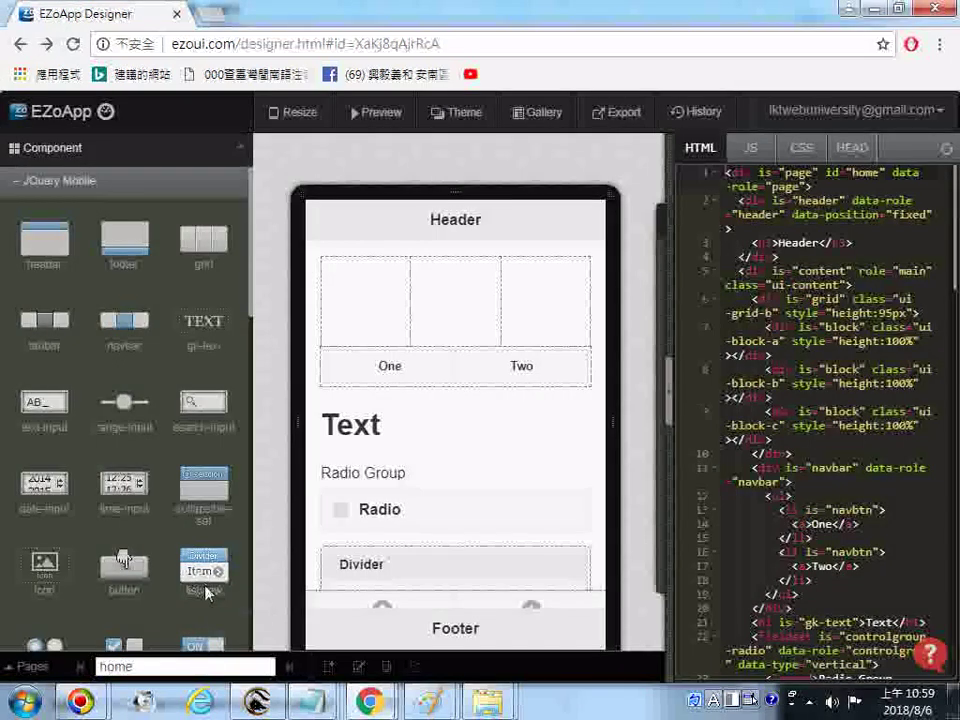
Add a controlgroup-checkbox component to the page between the "Text" heading and the radio group.
scroll(140, 615, "down", 1)
scroll(110, 636, "down", 1)
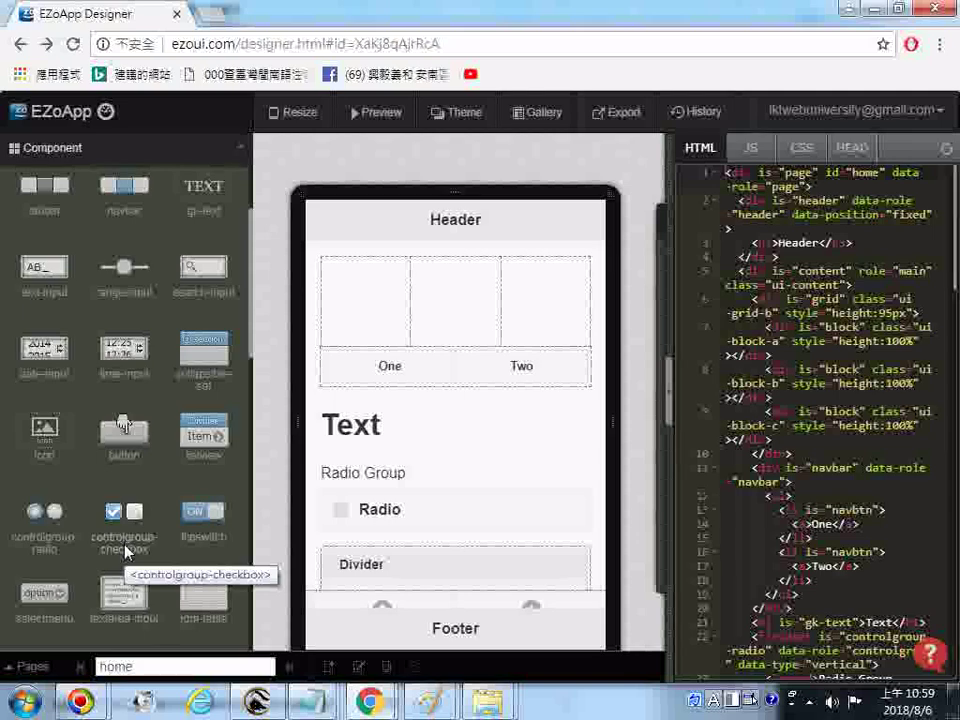
left_click_drag(125, 550, 402, 467)
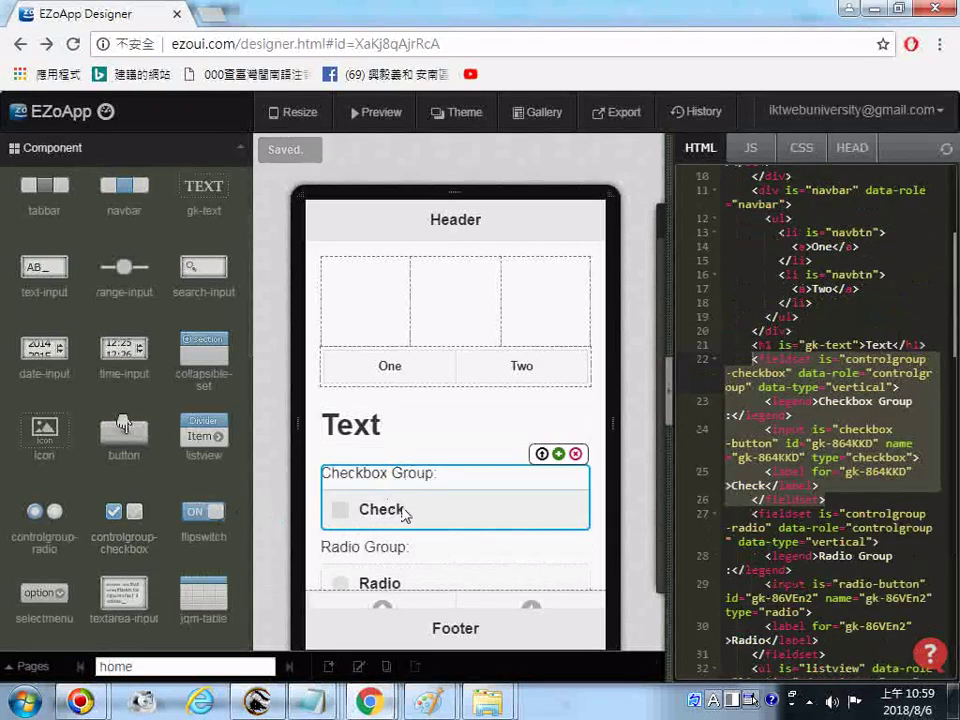
Copy the page's full HTML, including the checkbox group, from the code editor.
right_click(786, 408)
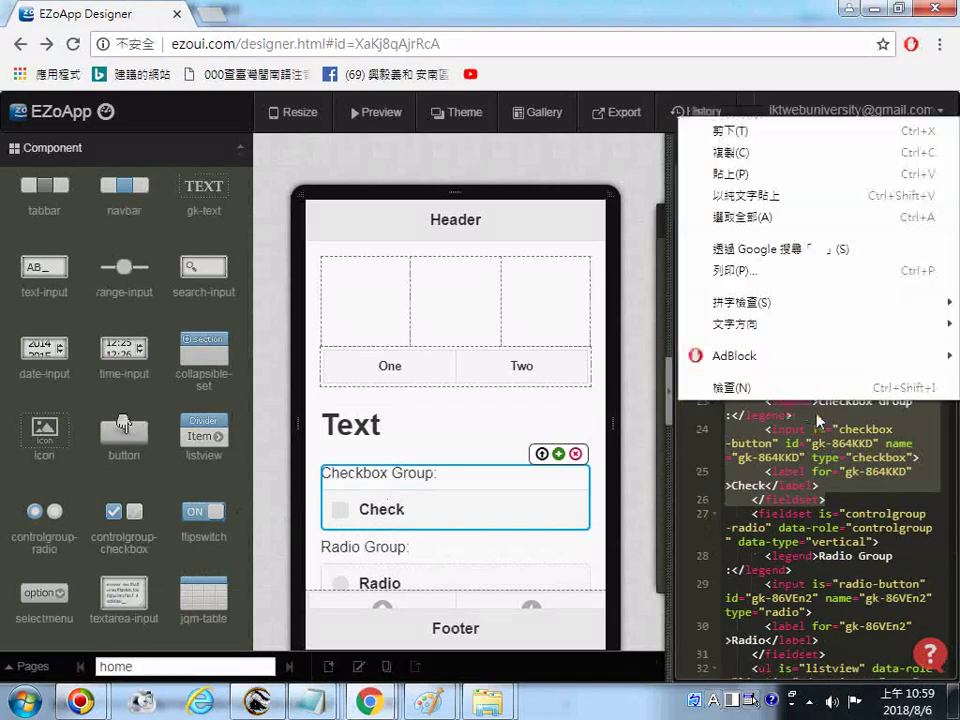
left_click(780, 218)
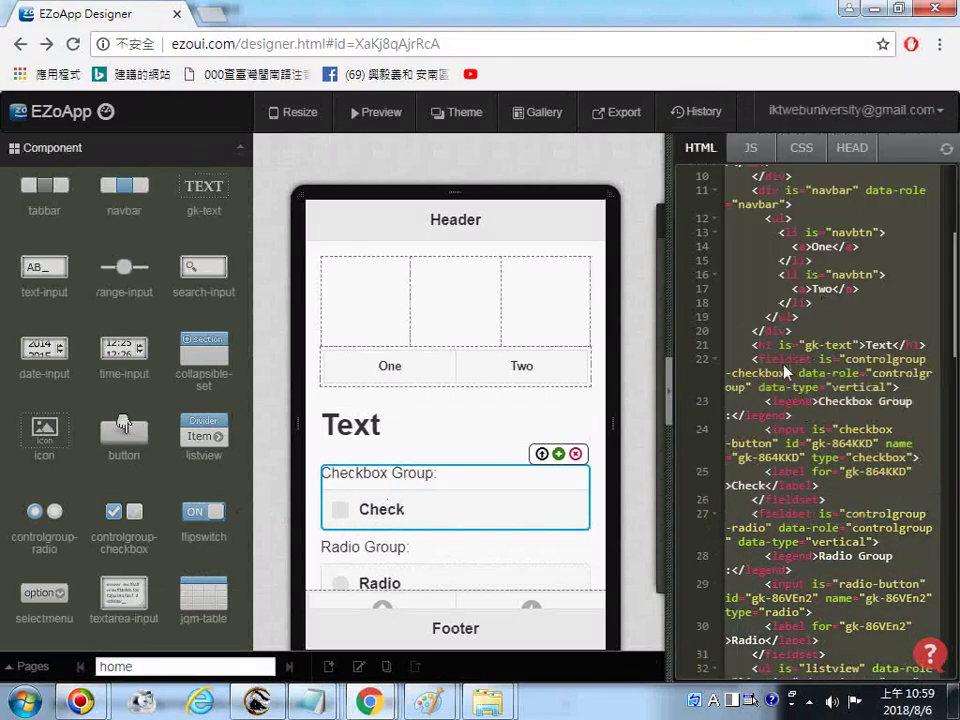
right_click(786, 370)
left_click(735, 399)
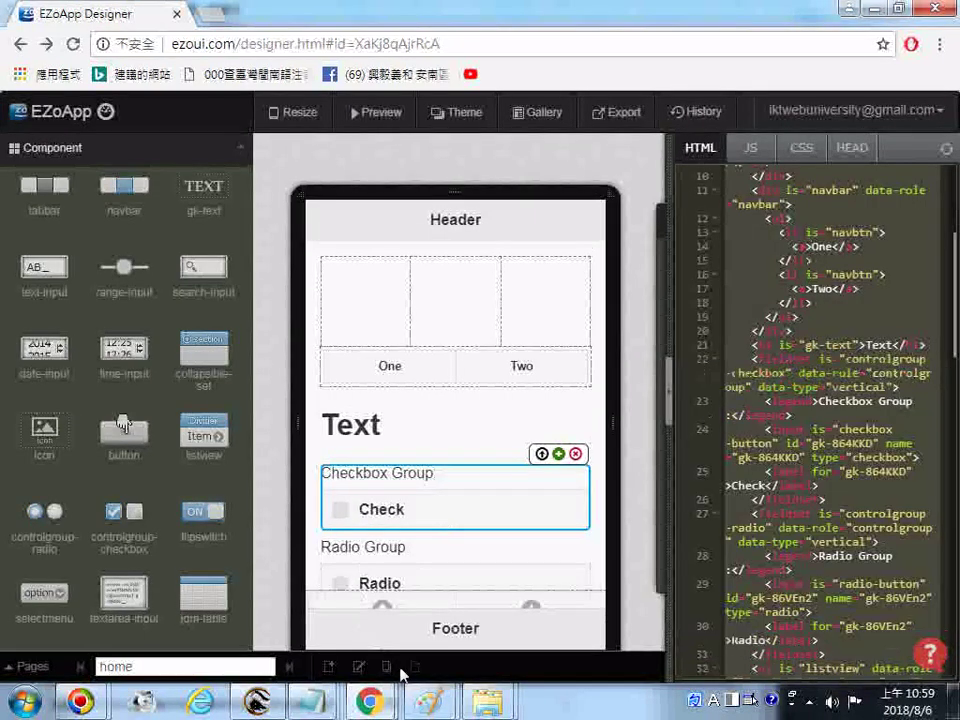
Switch to the Notepad document "ezoapp設計用到的左方素材程式碼" and paste the copied page HTML after "16.".
left_click(314, 704)
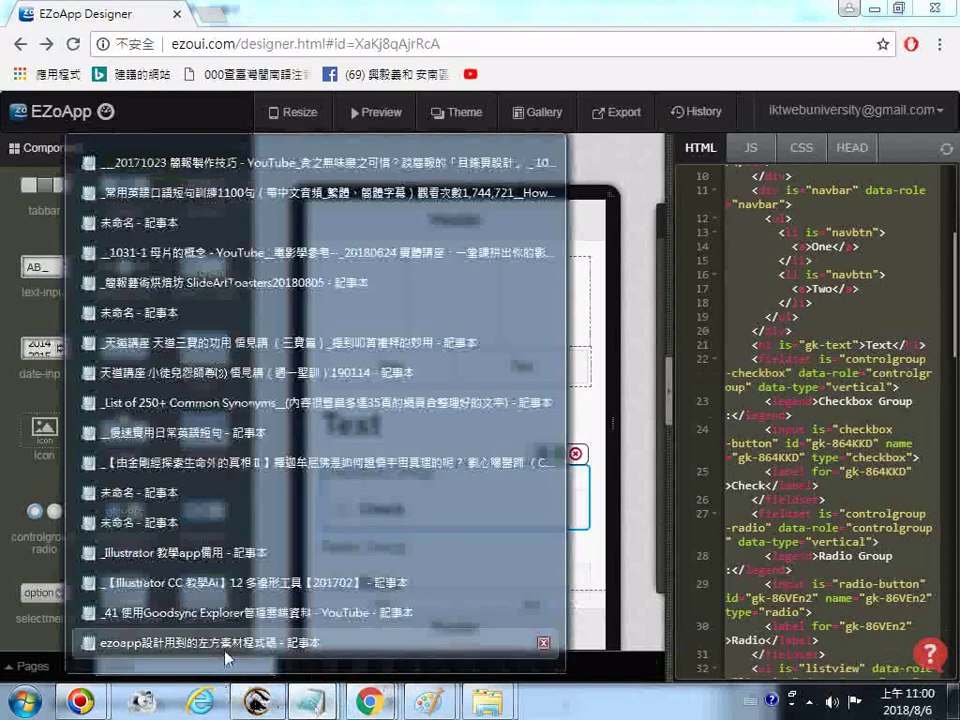
left_click(225, 650)
right_click(201, 389)
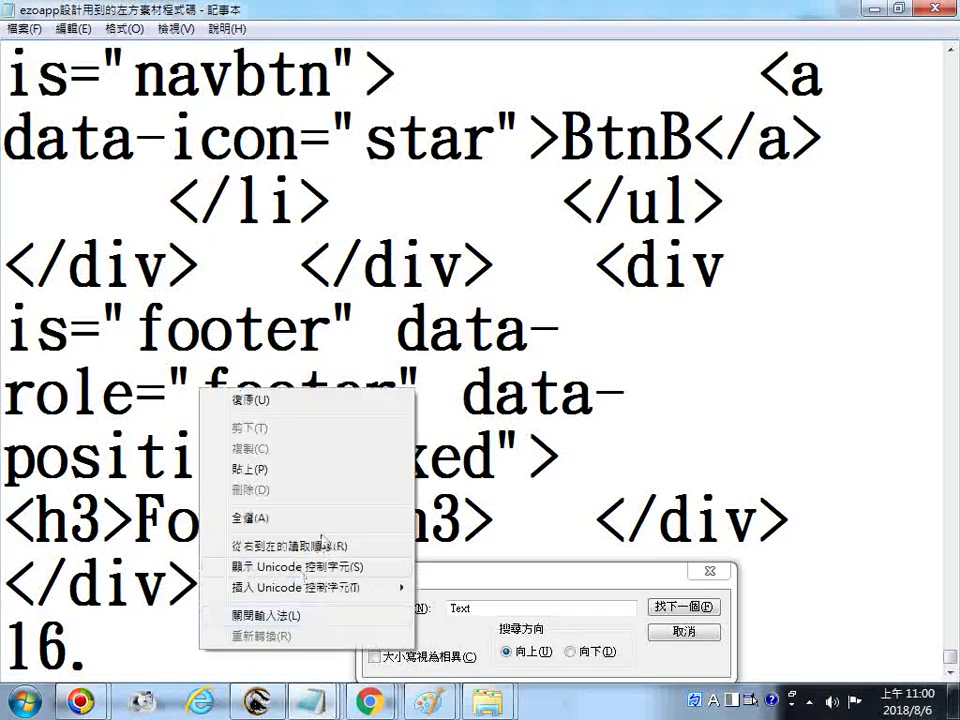
left_click(275, 474)
Search upward for "Text" from the document's end to reach the heading above the checkbox group in entry 16.
left_click(240, 586)
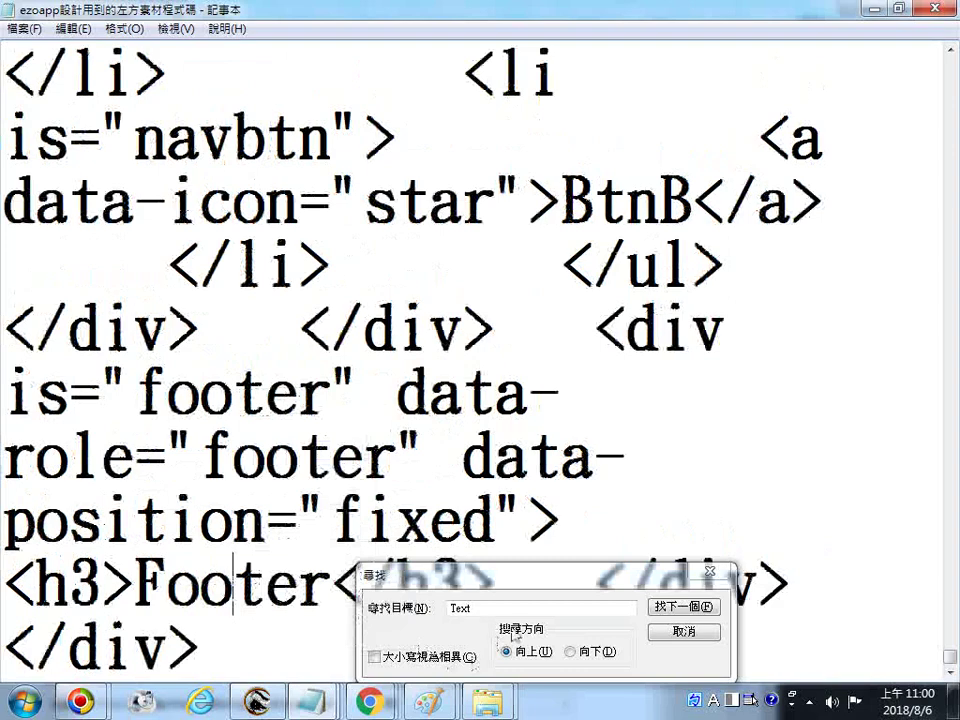
left_click(666, 607)
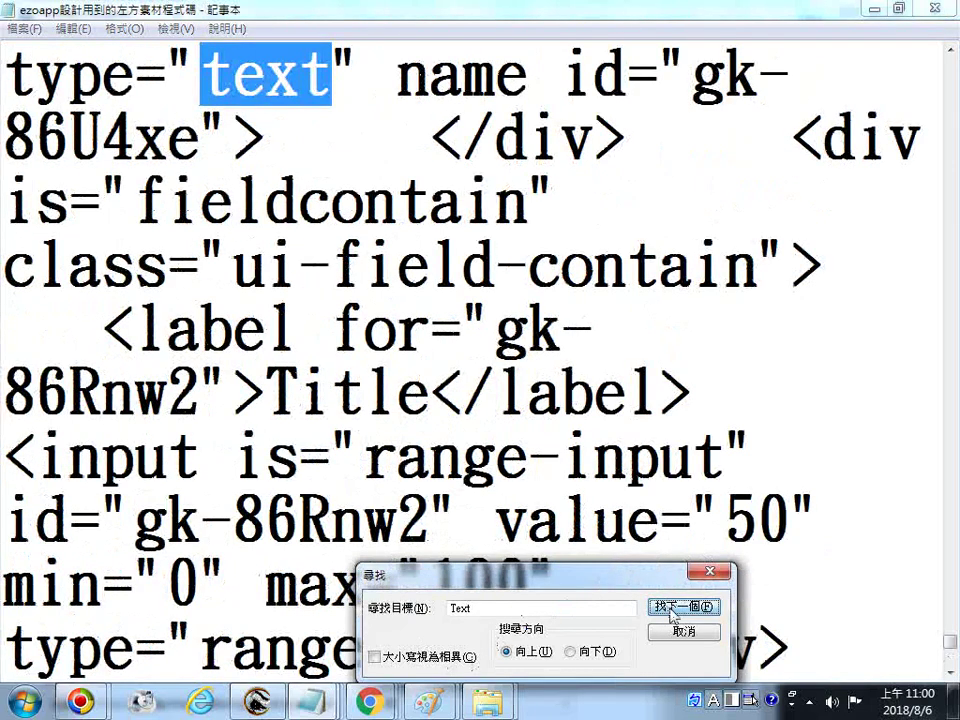
left_click(671, 607)
left_click(671, 607)
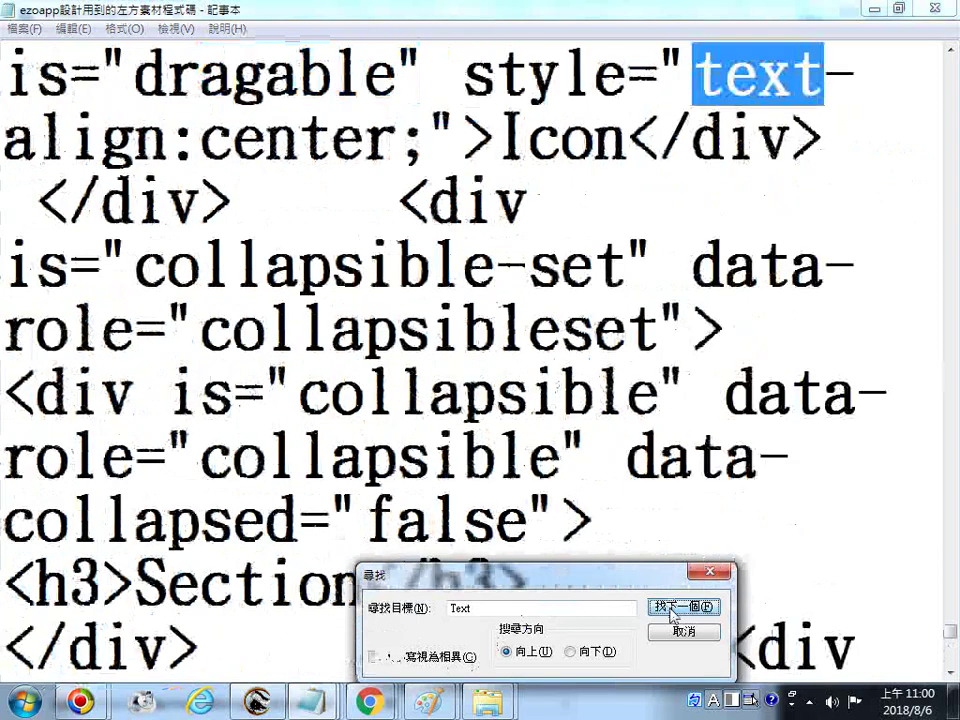
left_click(672, 607)
left_click(321, 330)
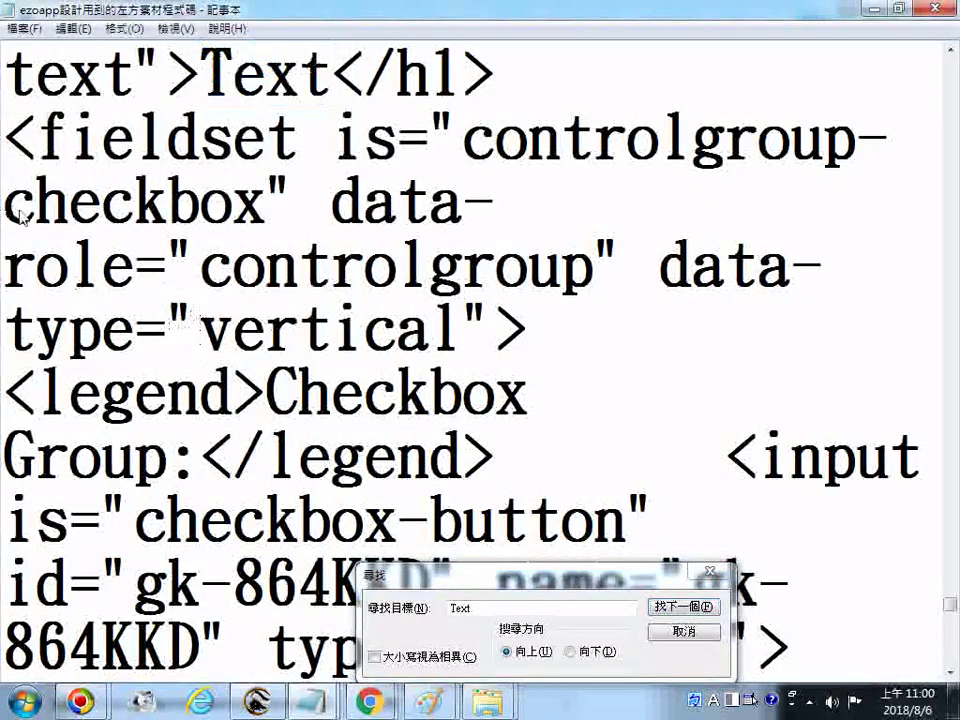
Highlight in turn the "controlgroup-checkbox" value, the "Checkbox Group:" legend and the "Check" label in the checkbox group's code.
left_click_drag(5, 205, 230, 226)
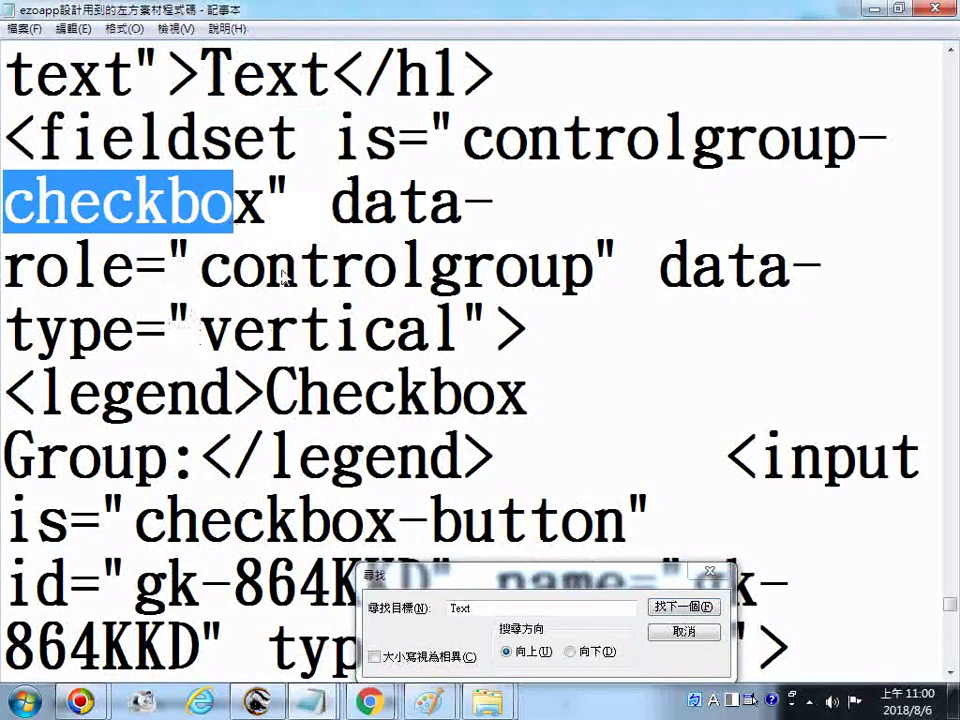
left_click_drag(458, 150, 256, 210)
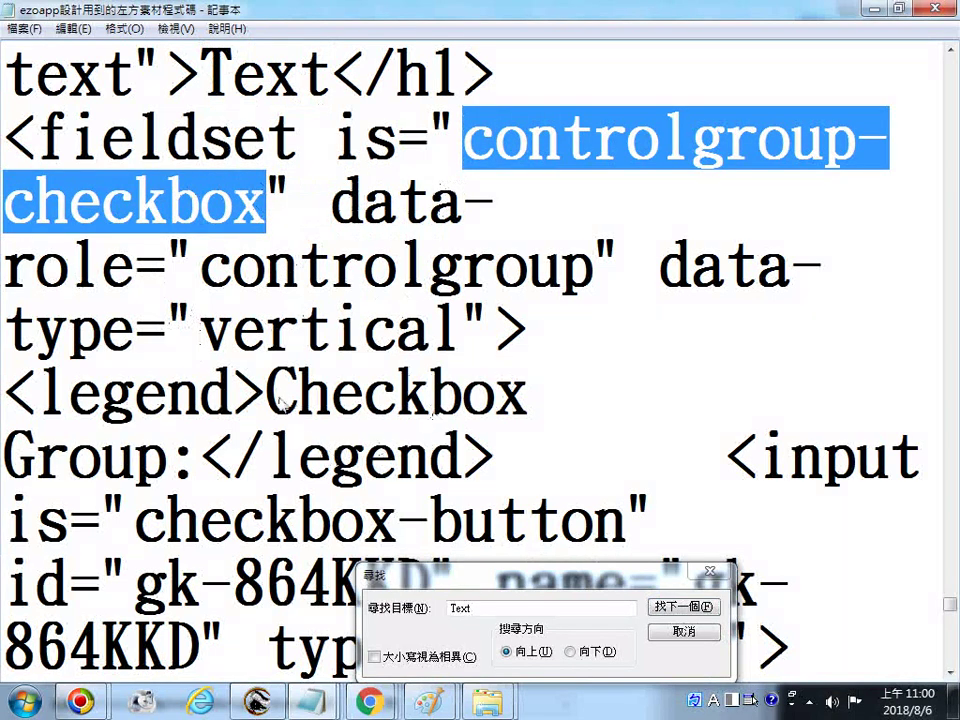
left_click_drag(266, 393, 208, 478)
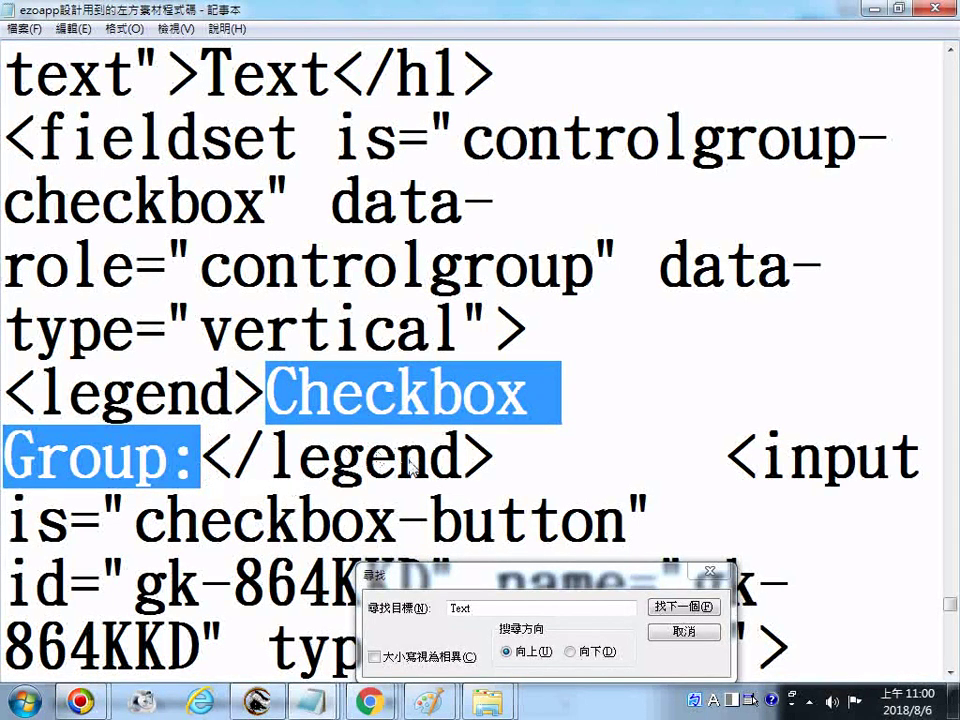
scroll(410, 475, "down", 1)
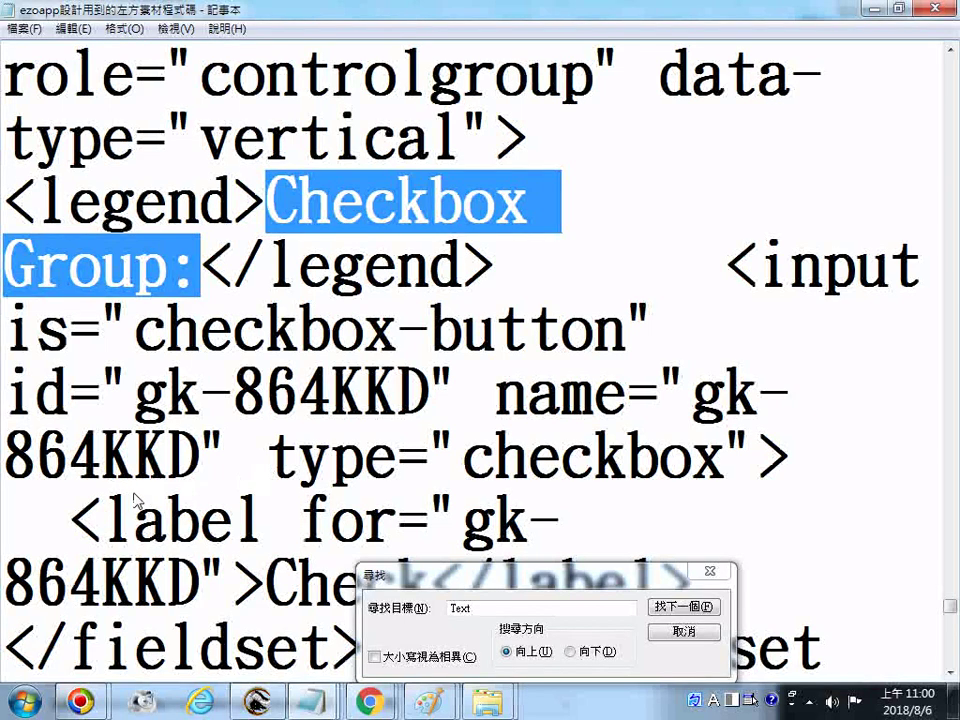
scroll(180, 487, "down", 1)
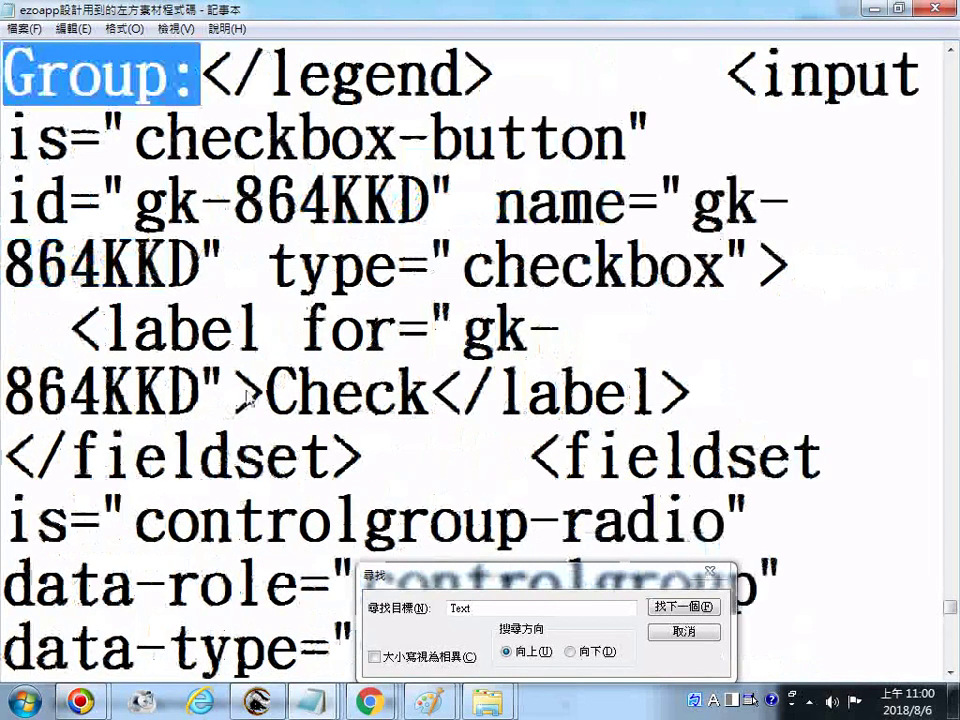
left_click_drag(266, 395, 443, 398)
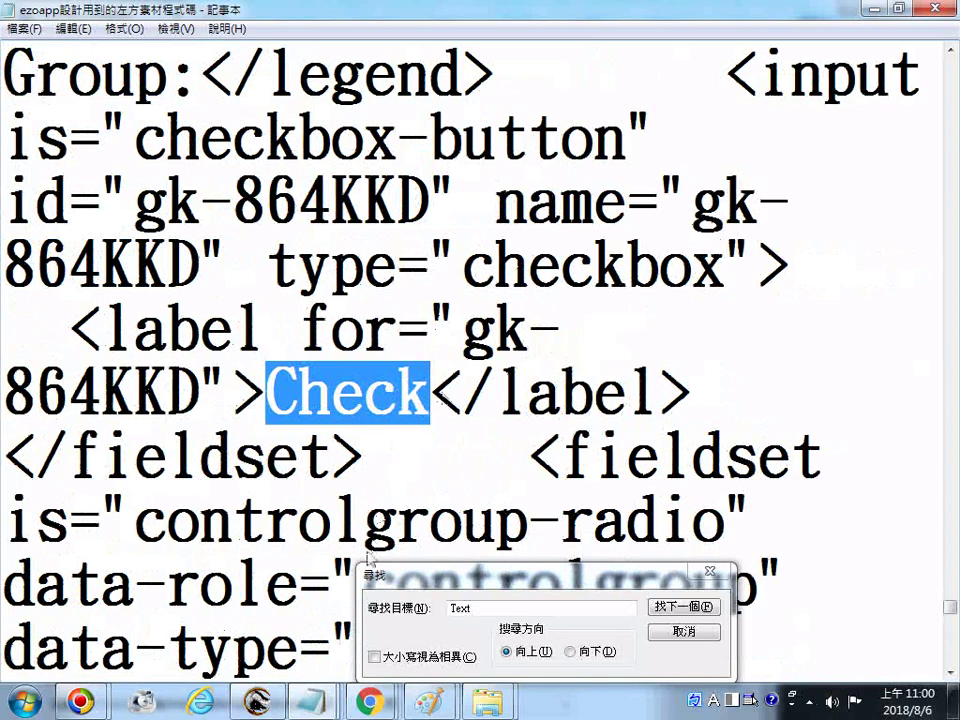
Switch to EZoApp Designer, preview the page down to the checkbox and radio groups, and return to a reloaded design view.
mouse_move(370, 702)
left_click(592, 514)
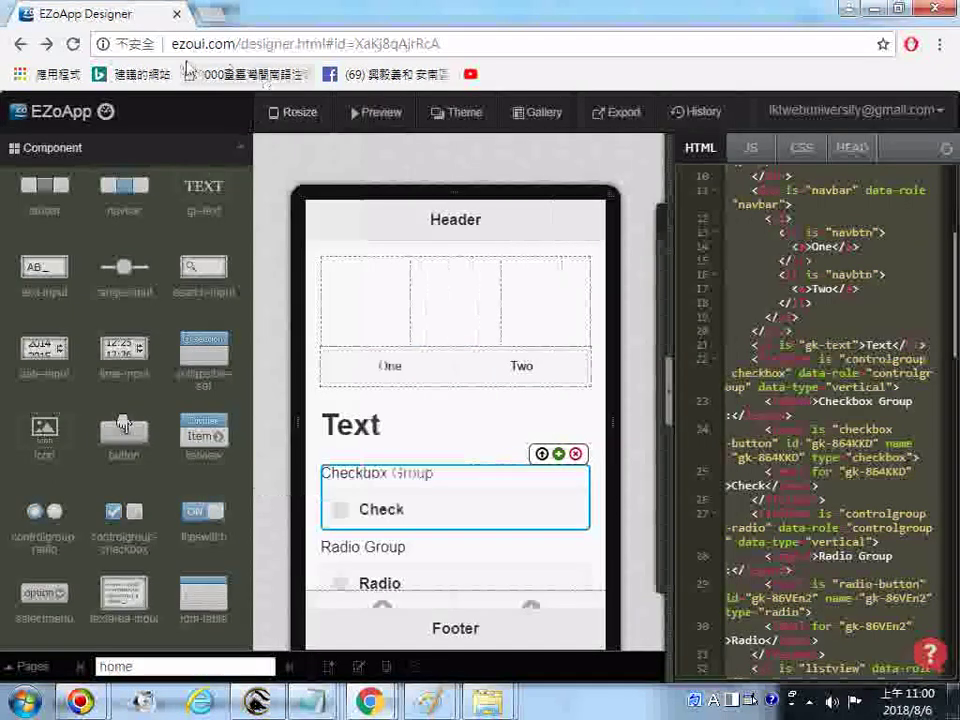
left_click(323, 112)
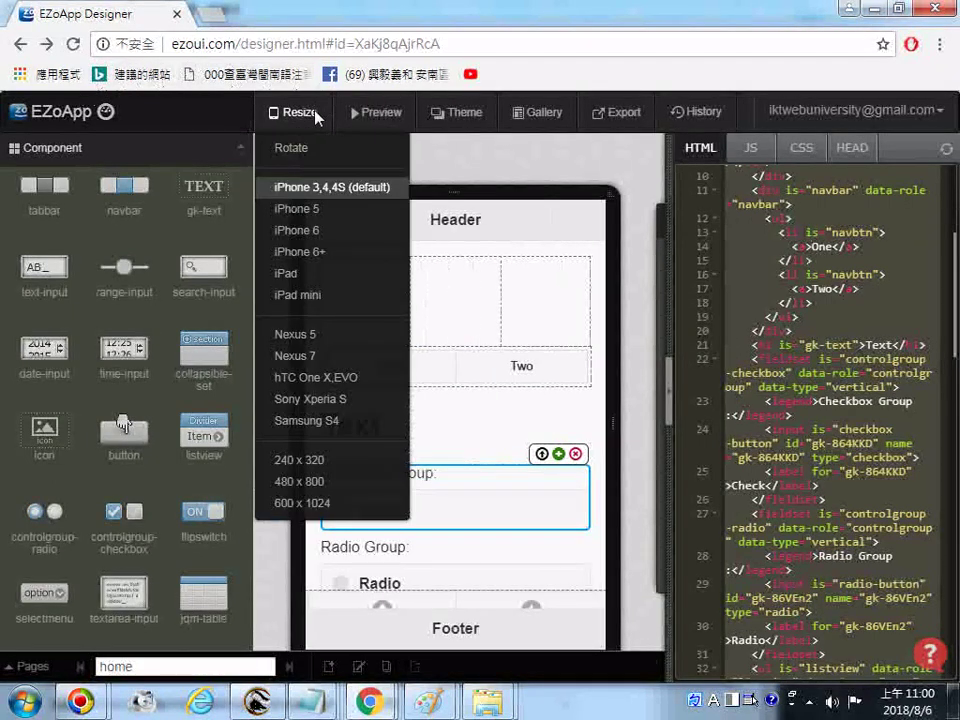
left_click(381, 114)
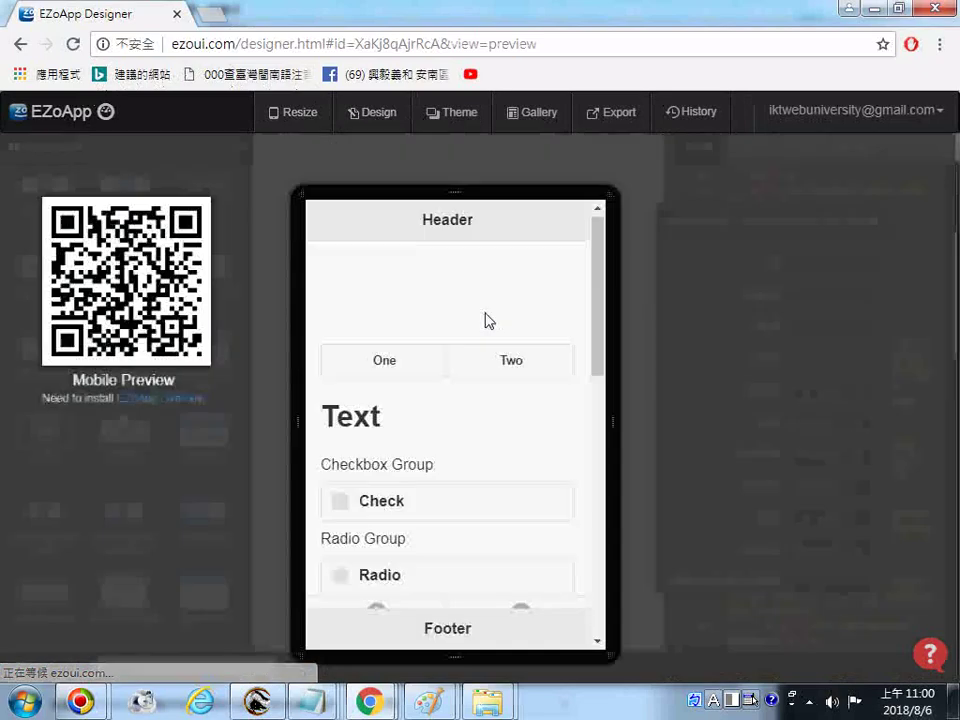
scroll(410, 460, "down", 1)
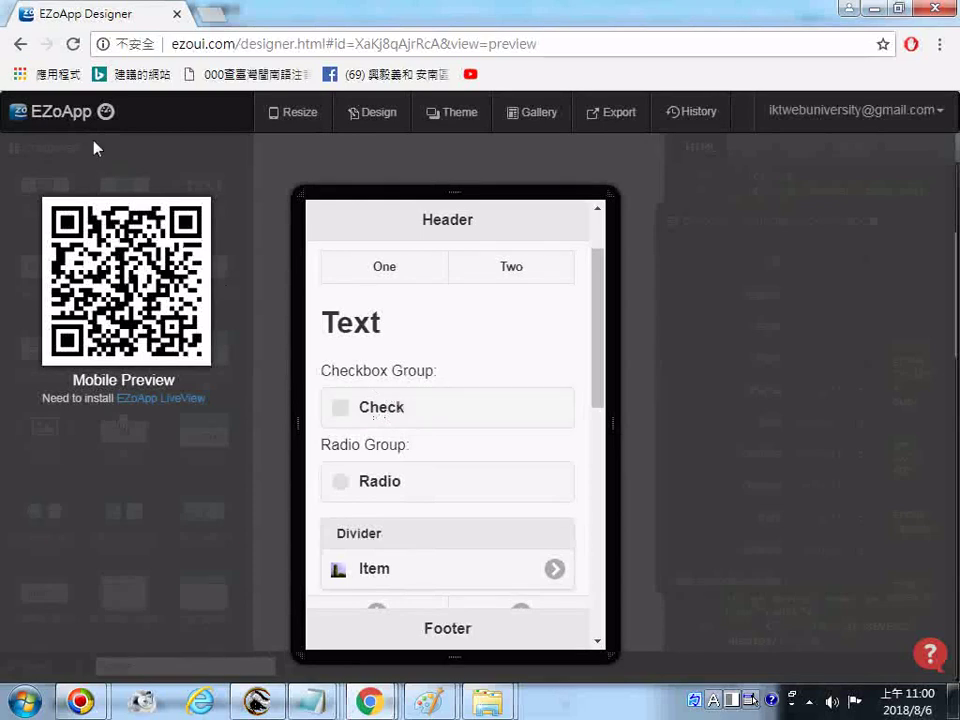
left_click(17, 45)
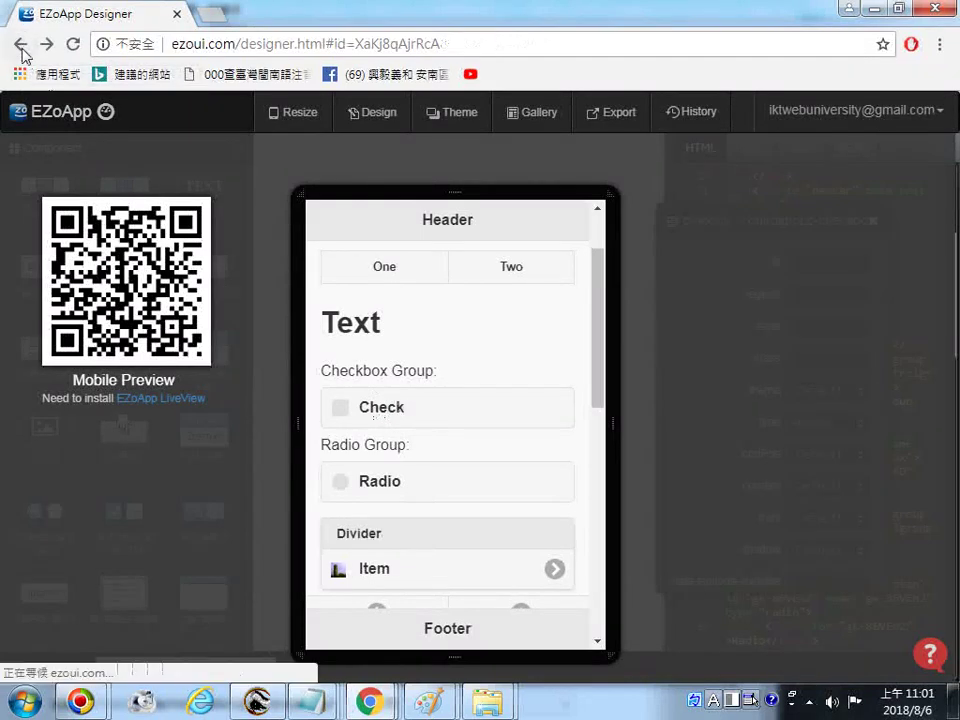
left_click(73, 44)
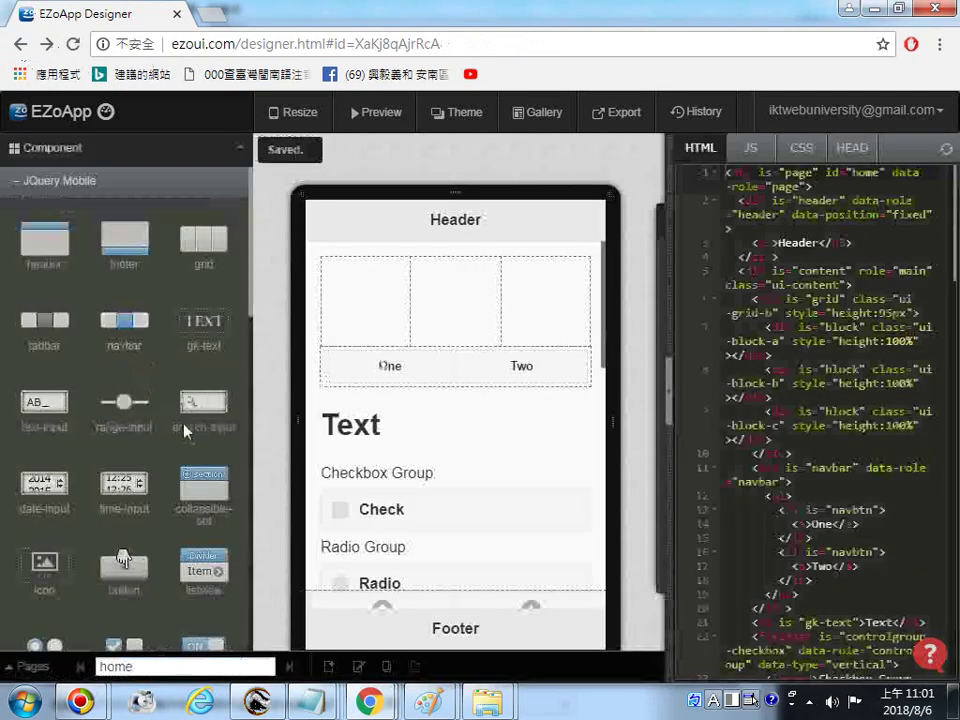
Add a flipswitch component directly below the "Text" heading, above the checkbox group, and select it.
scroll(220, 530, "down", 3)
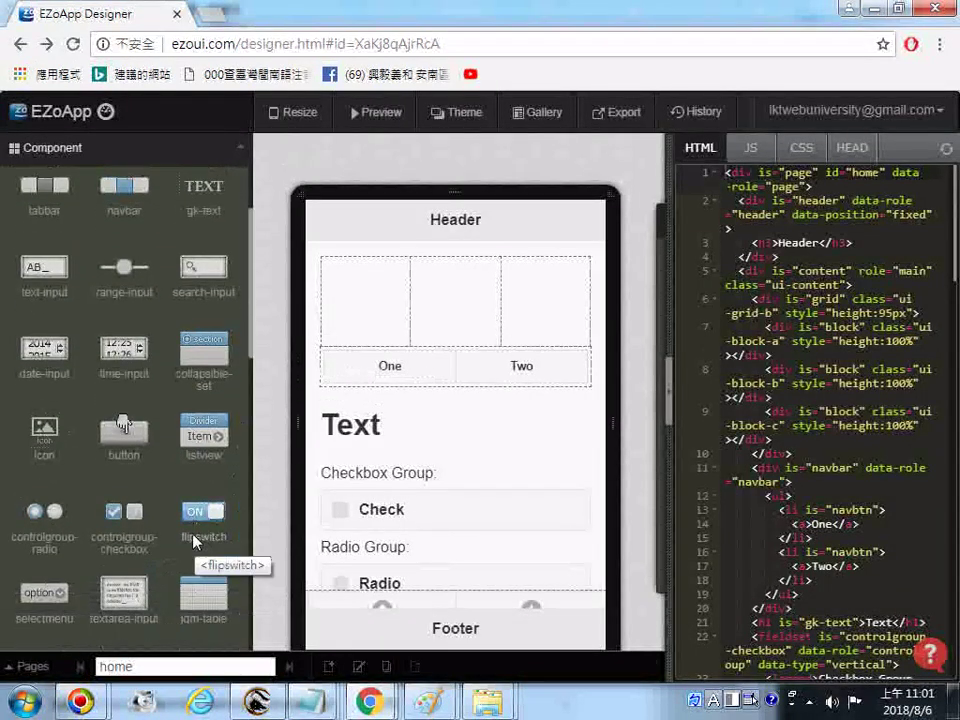
left_click_drag(197, 539, 353, 456)
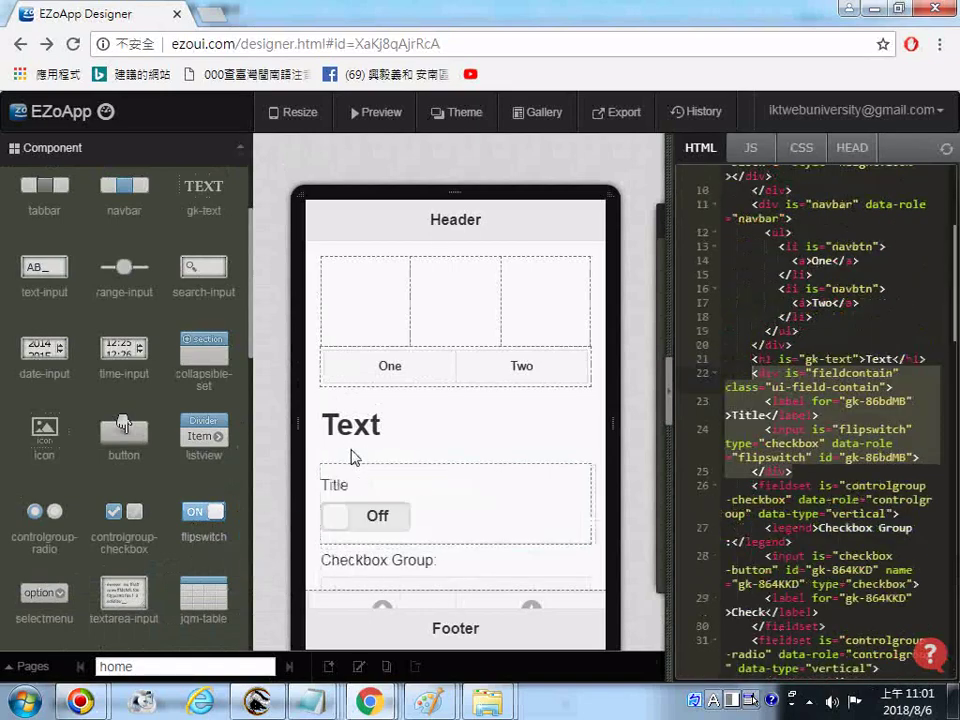
left_click(368, 490)
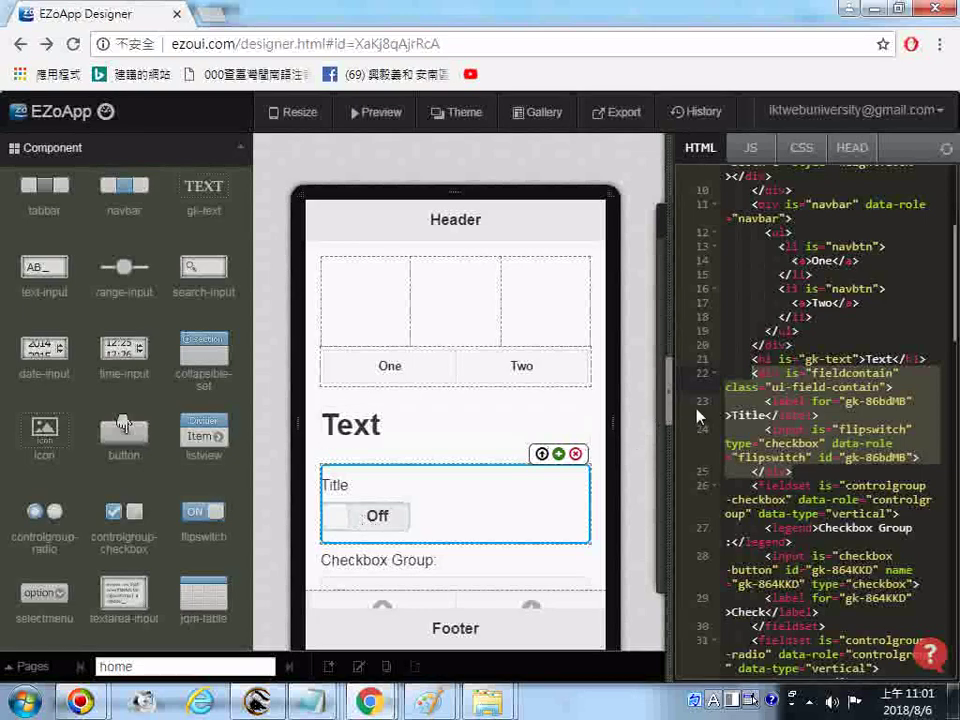
Copy the page's full HTML, including the flipswitch, from the code editor.
right_click(795, 428)
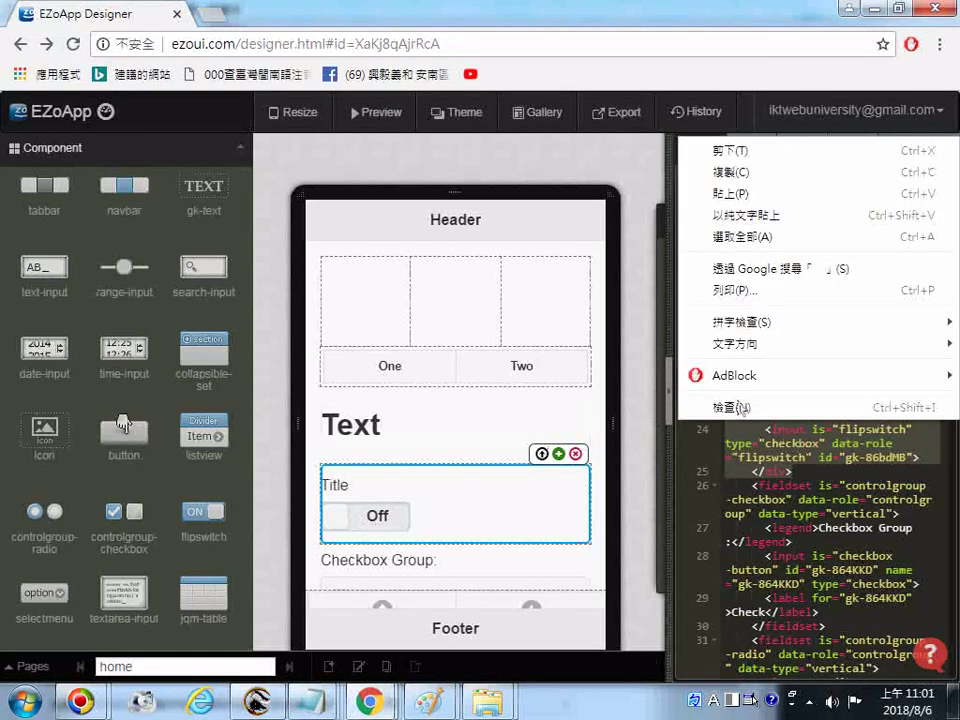
left_click(690, 242)
right_click(768, 308)
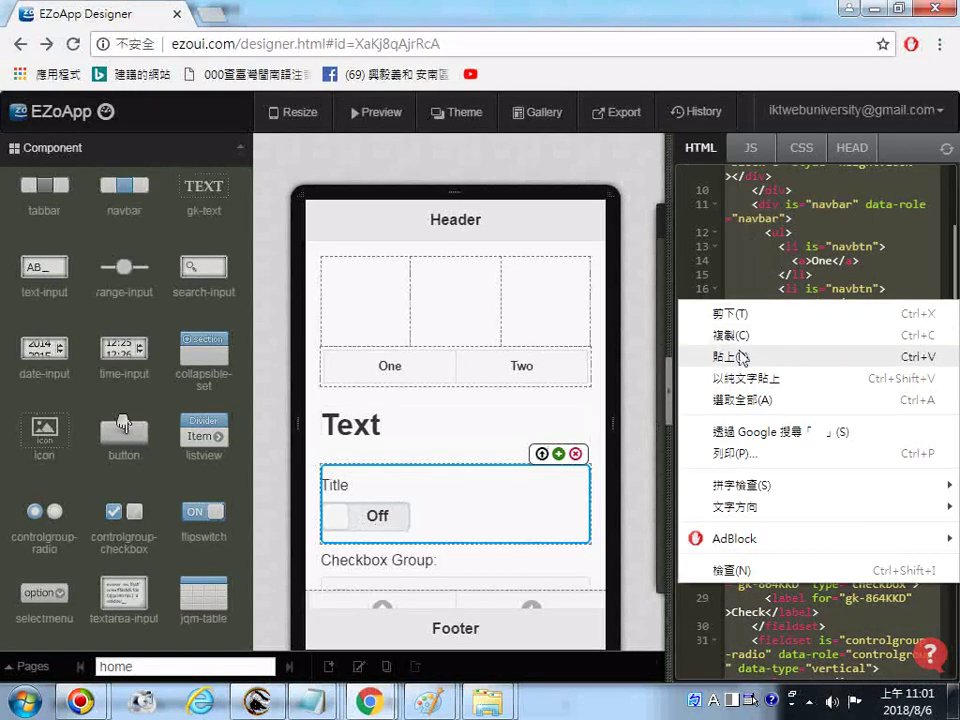
left_click(739, 336)
Switch to the Notepad document "ezoapp設計用到的左方素材程式碼", append entry "17." with the copied page HTML, and save the file.
left_click(316, 703)
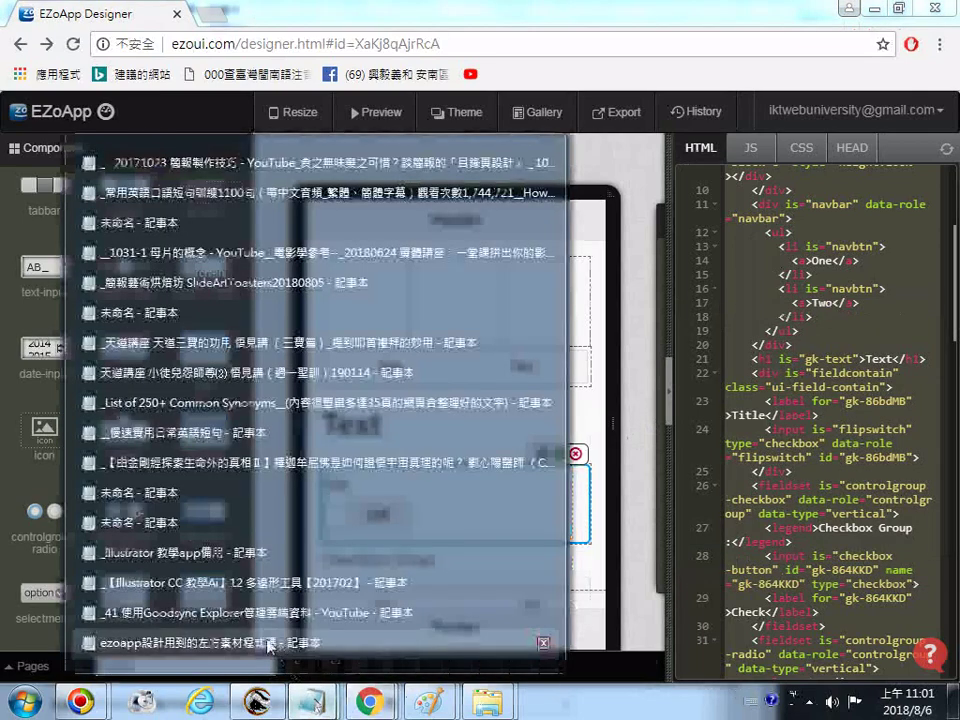
left_click(268, 645)
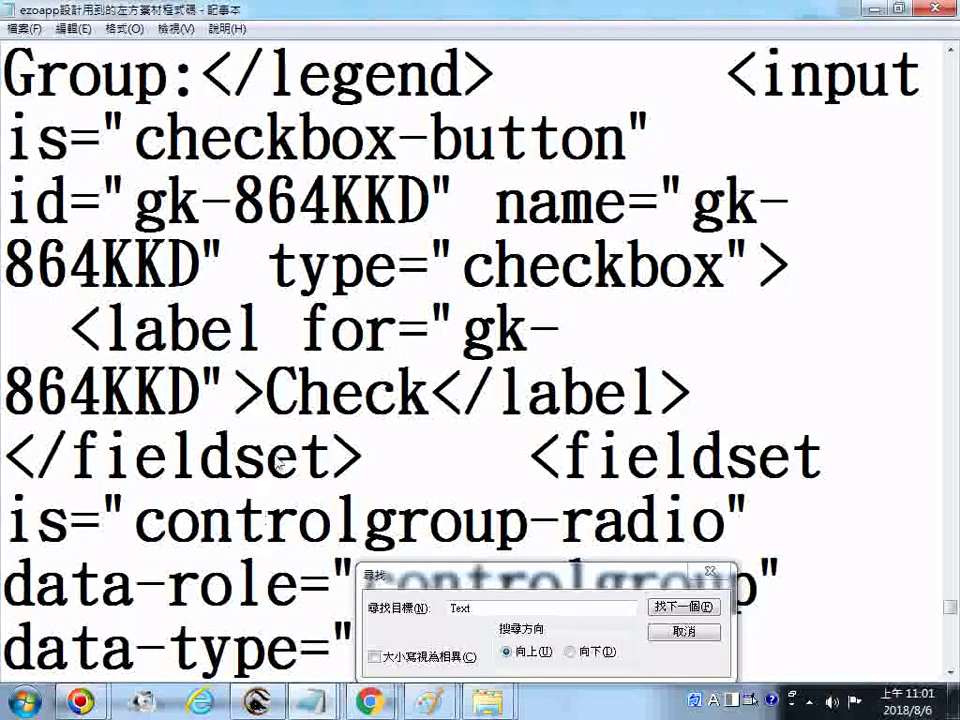
key("ctrl+End")
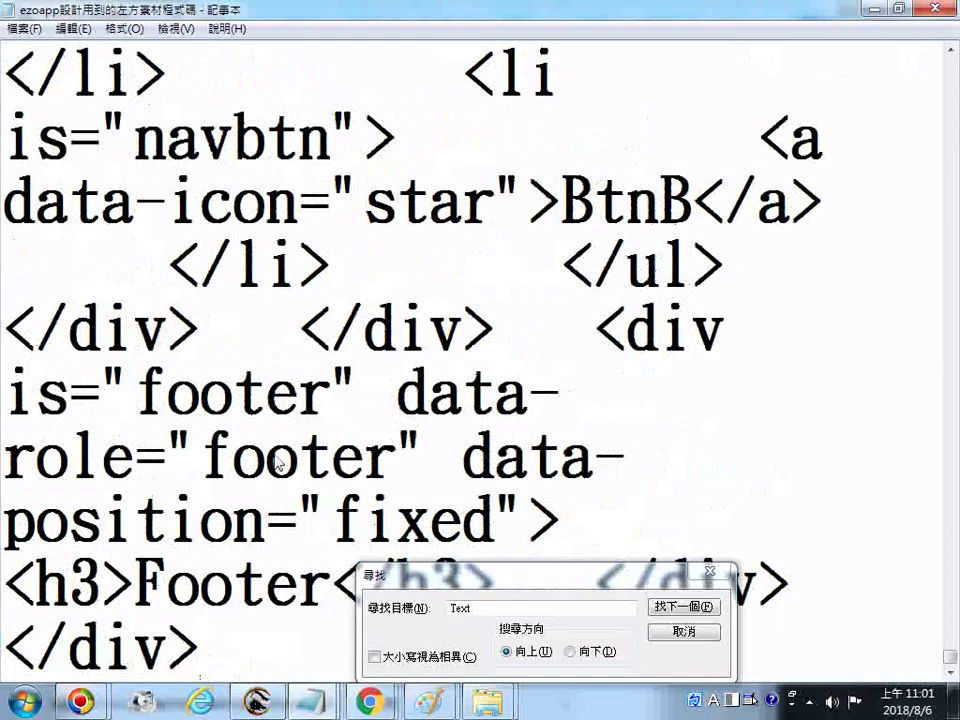
key("Return")
type("17")
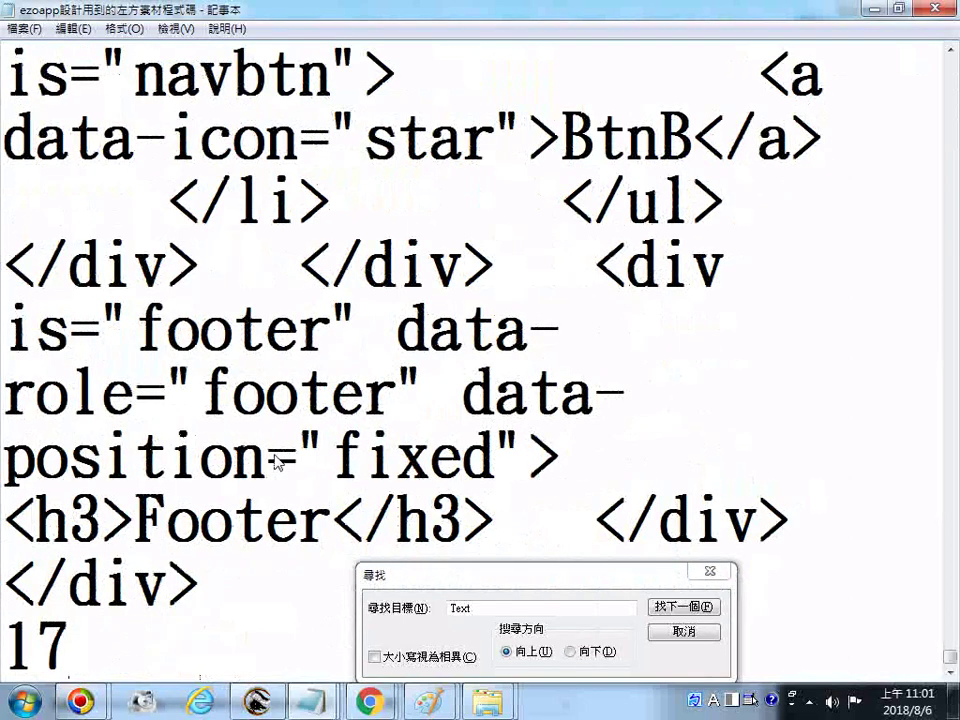
type(".")
key("BackSpace")
key("BackSpace")
key("BackSpace")
key("BackSpace")
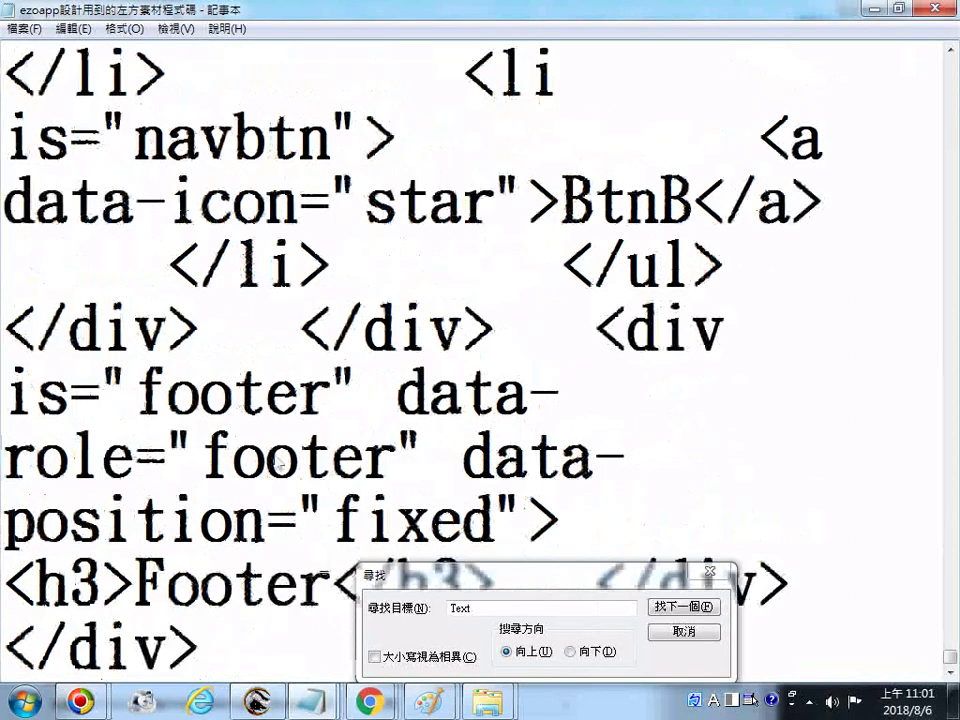
left_click(13, 34)
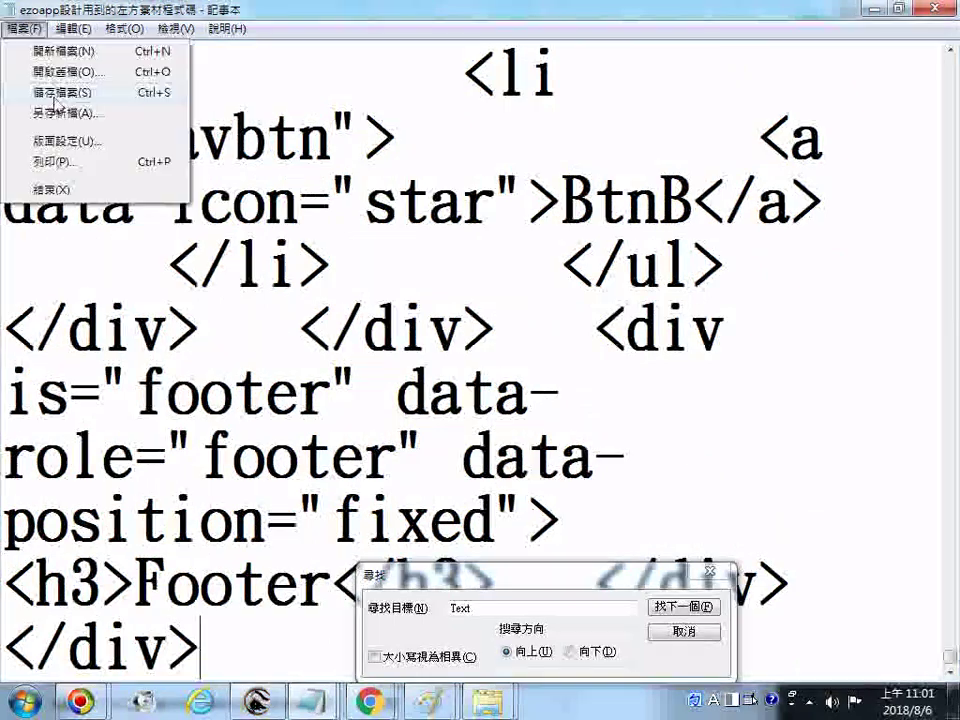
left_click(20, 28)
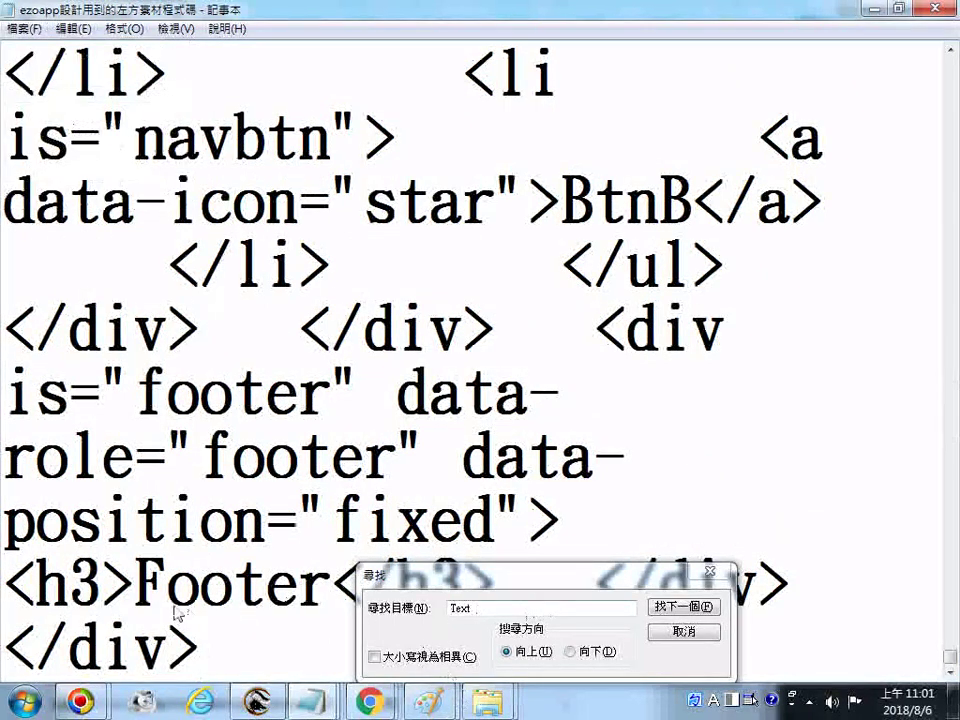
Search upward for "Text" to reach the flipswitch code in entry 17 and highlight its "Title" label and "flipswitch" value.
left_click(680, 607)
left_click(680, 607)
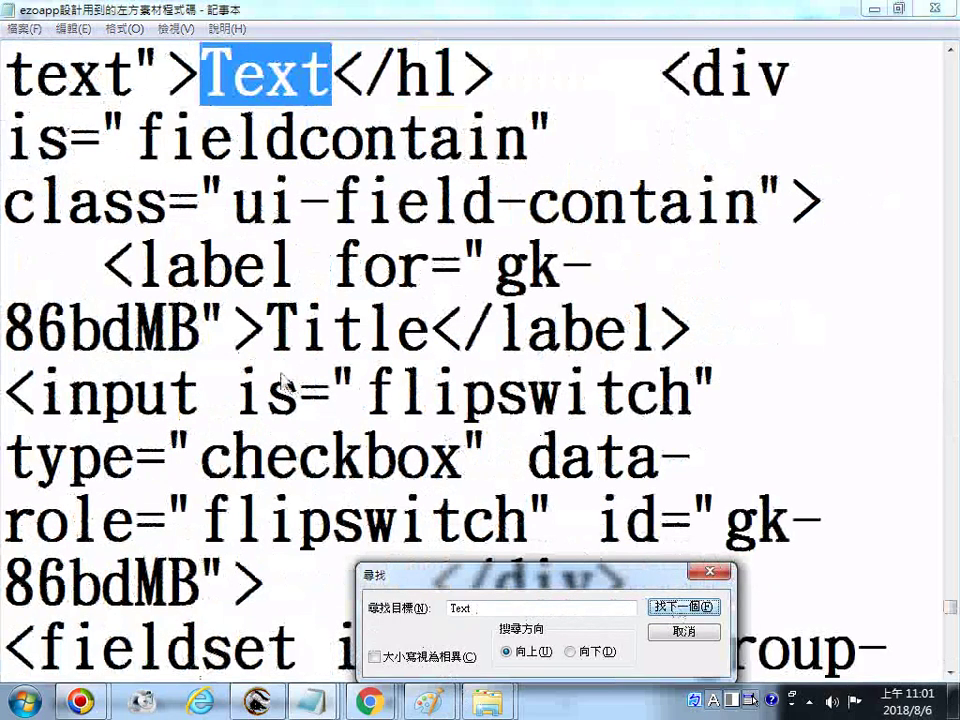
left_click(171, 312)
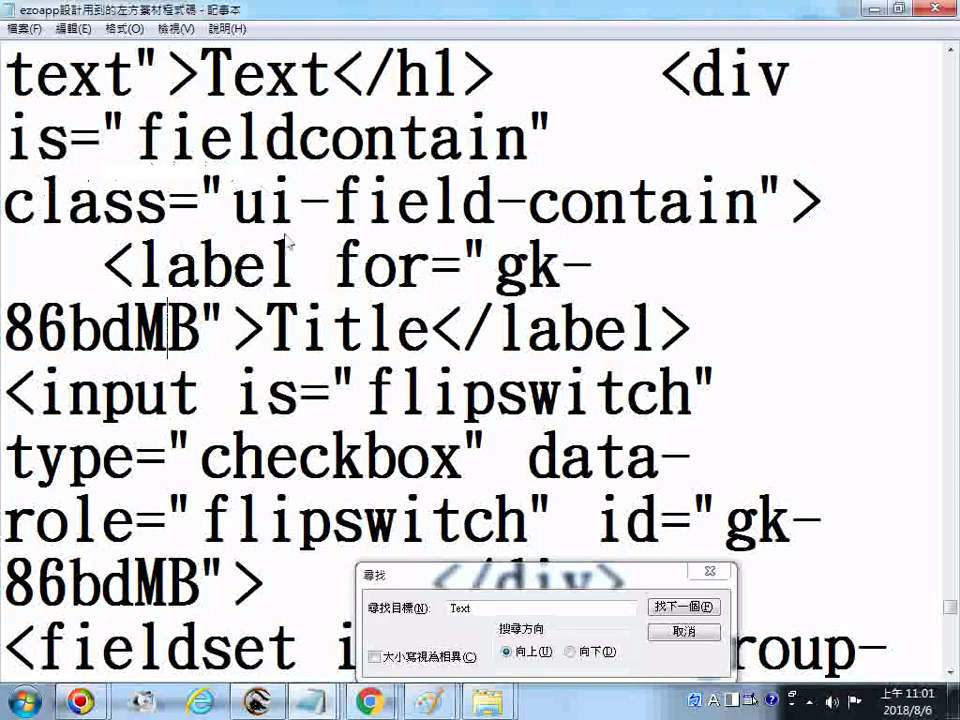
left_click_drag(274, 321, 433, 319)
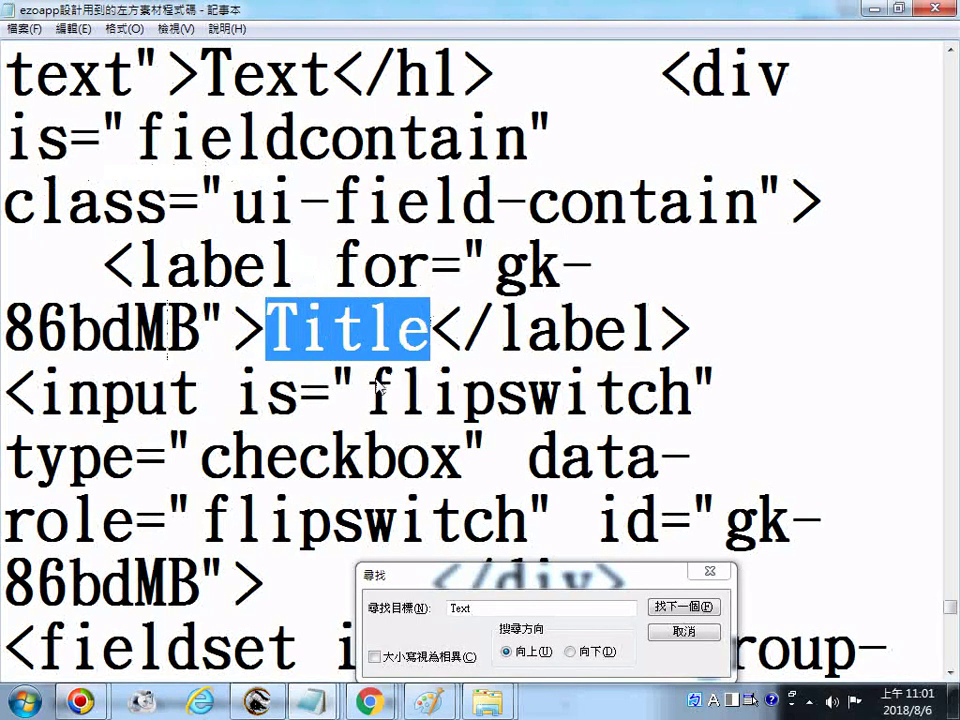
left_click_drag(378, 388, 685, 398)
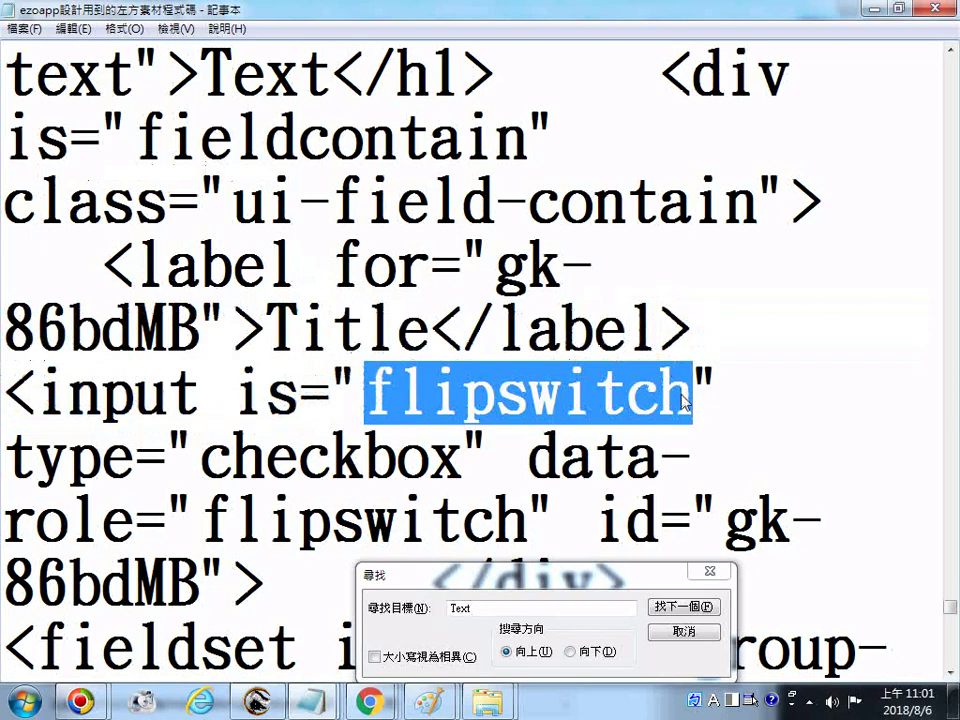
Highlight the "Checkbox Group:" legend that follows the flipswitch code, and again the "Title" label and "flipswitch" value.
scroll(338, 462, "down", 1)
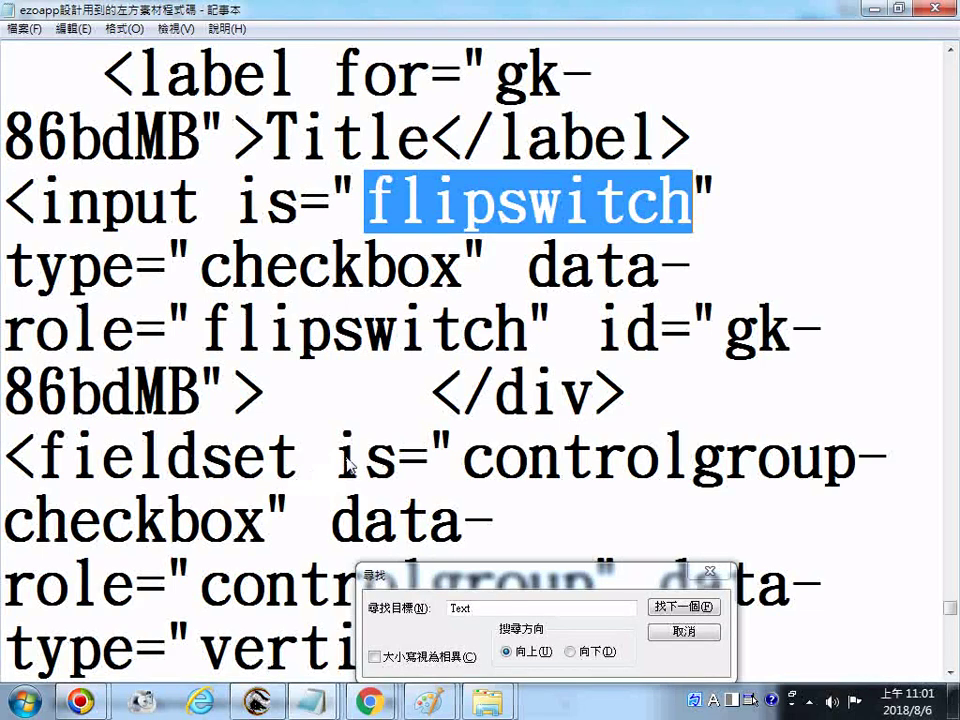
scroll(350, 462, "down", 1)
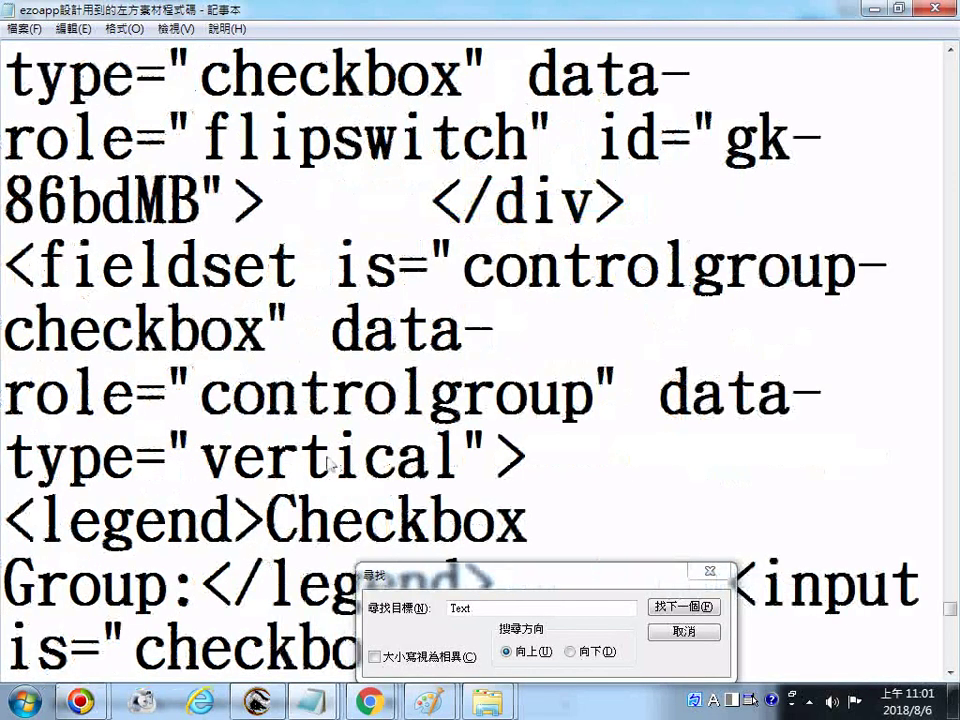
left_click_drag(268, 510, 207, 578)
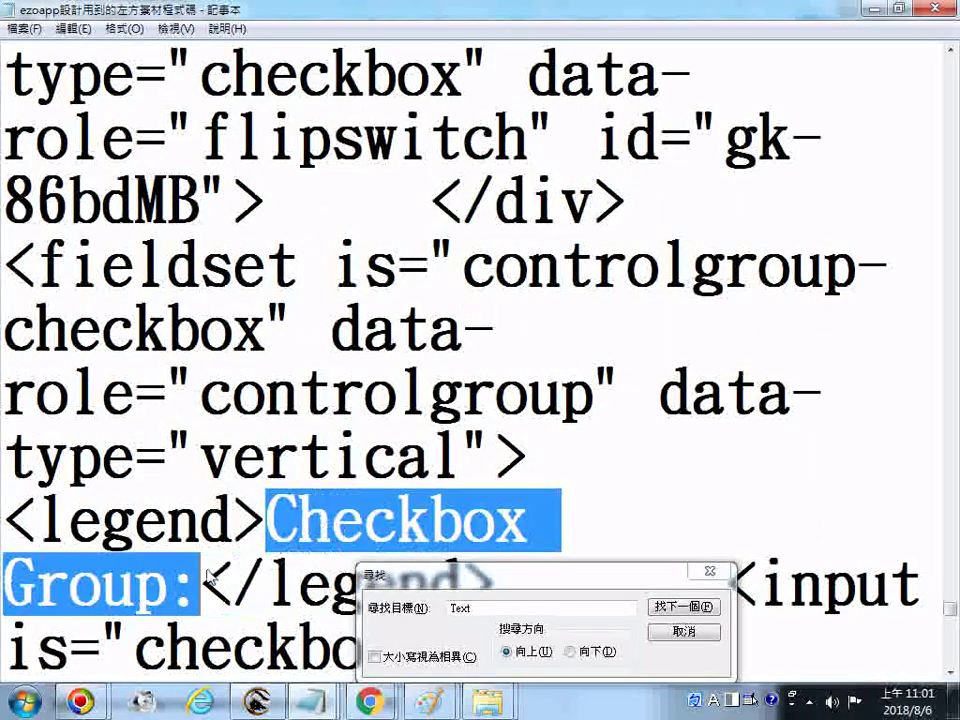
scroll(315, 468, "up", 1)
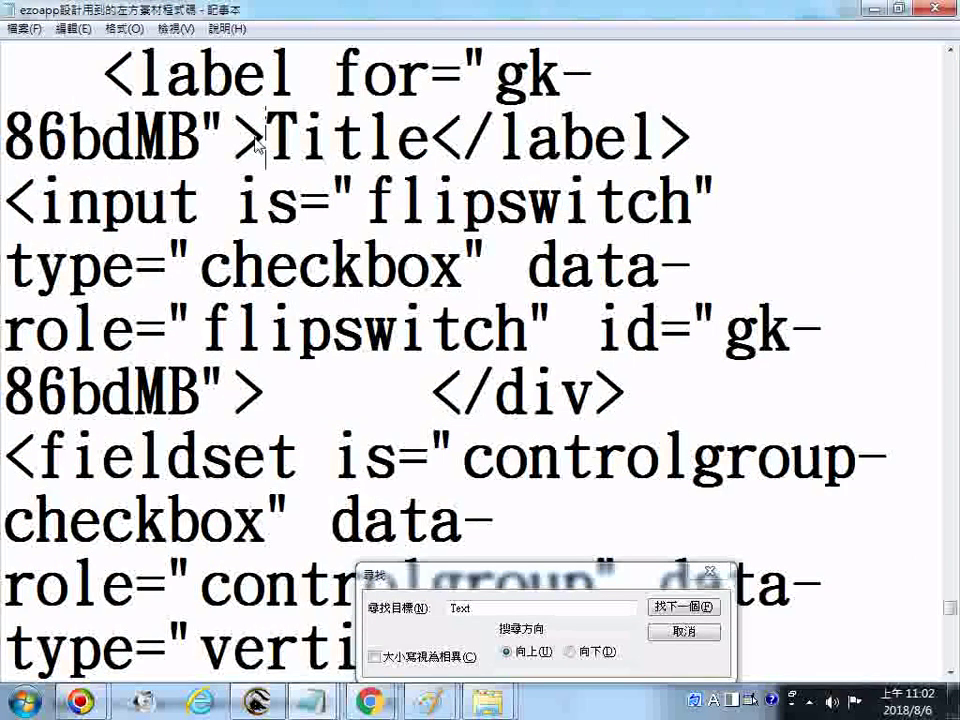
left_click_drag(262, 141, 422, 143)
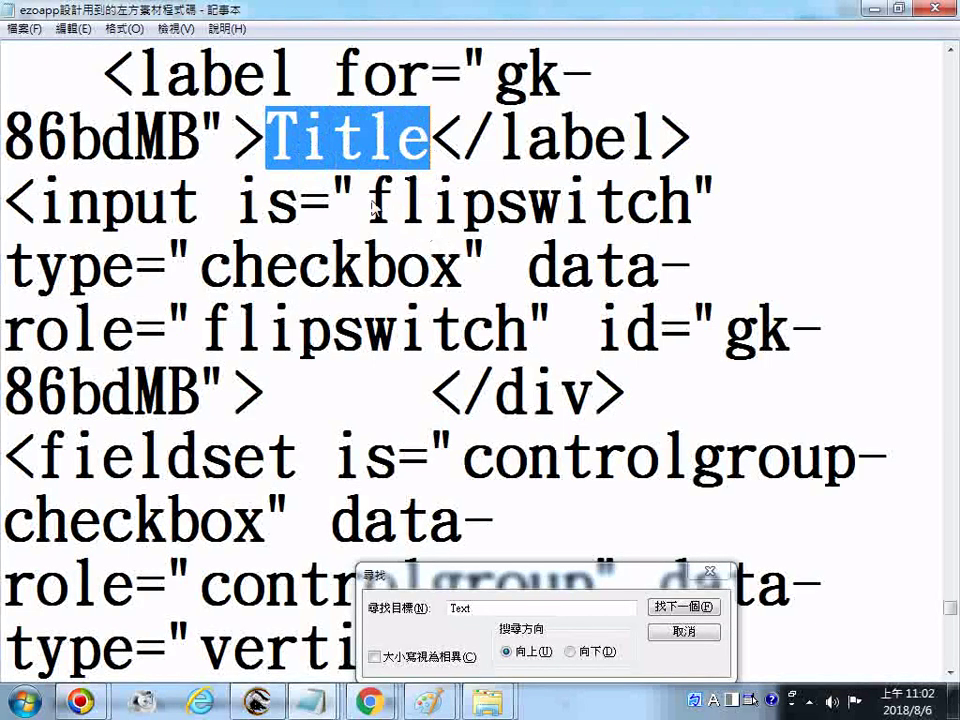
left_click_drag(364, 202, 698, 200)
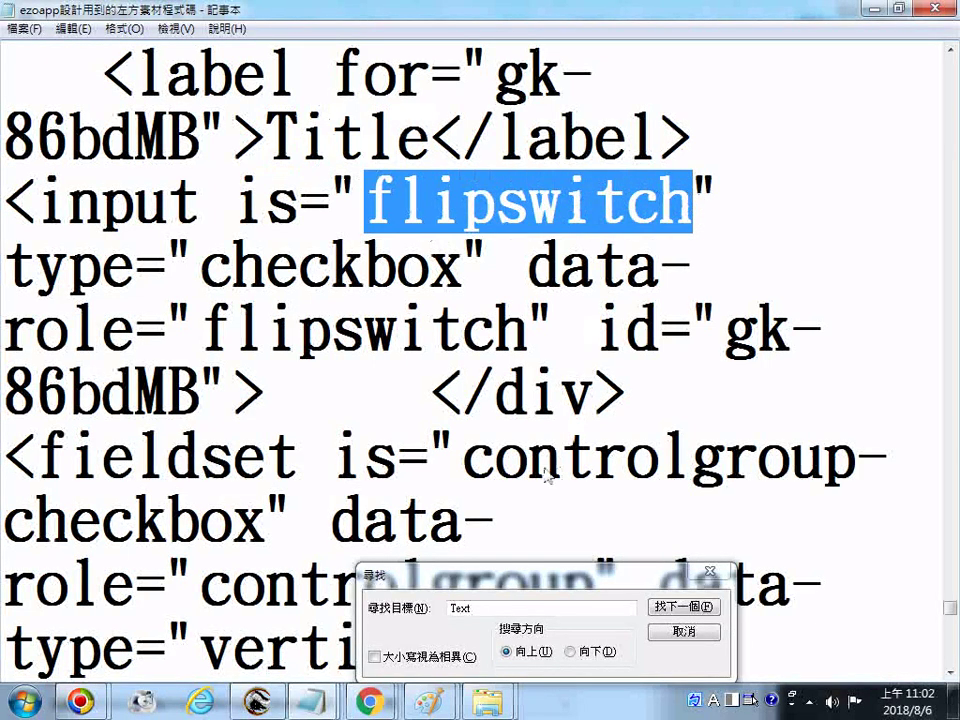
Compare the flipswitch on the EZoApp Designer page with its Notepad code, highlighting the "Title" label and reading on to the checkbox group.
mouse_move(369, 702)
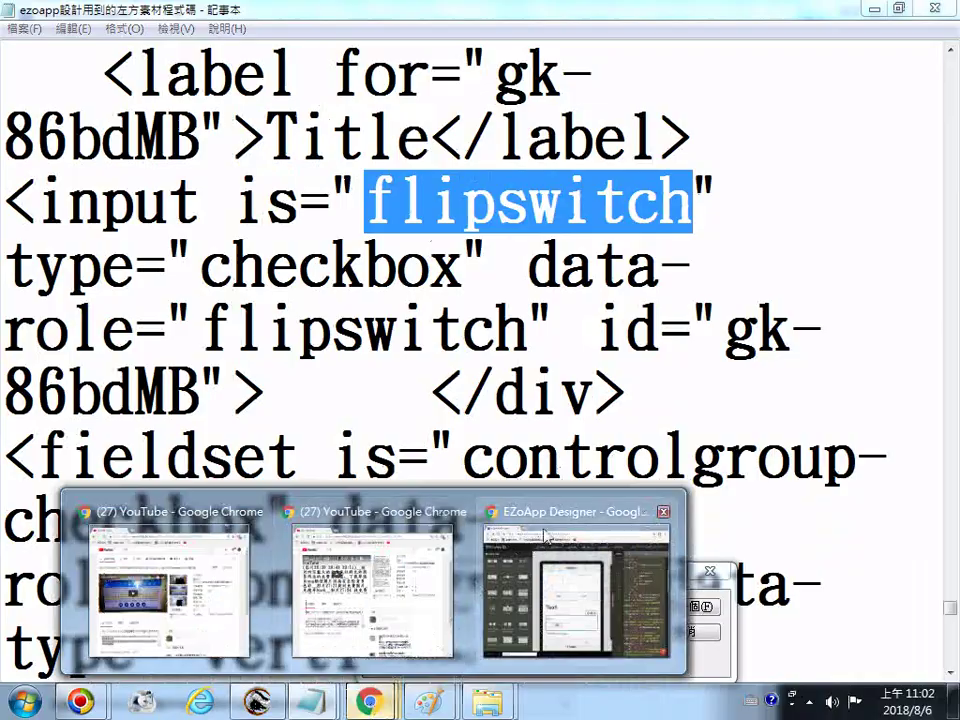
left_click(553, 530)
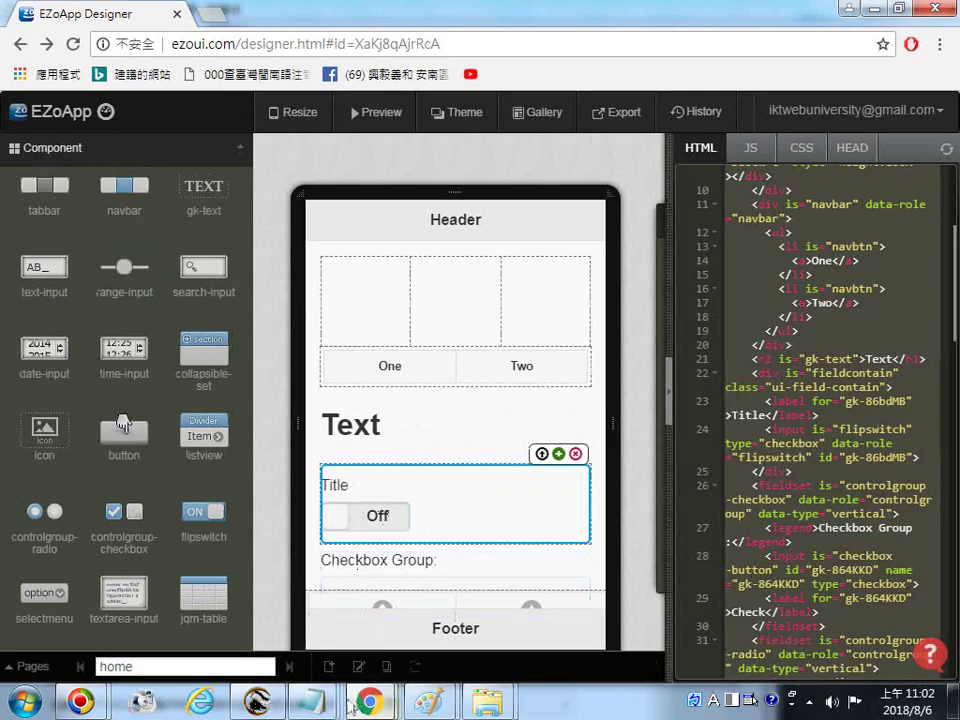
mouse_move(306, 705)
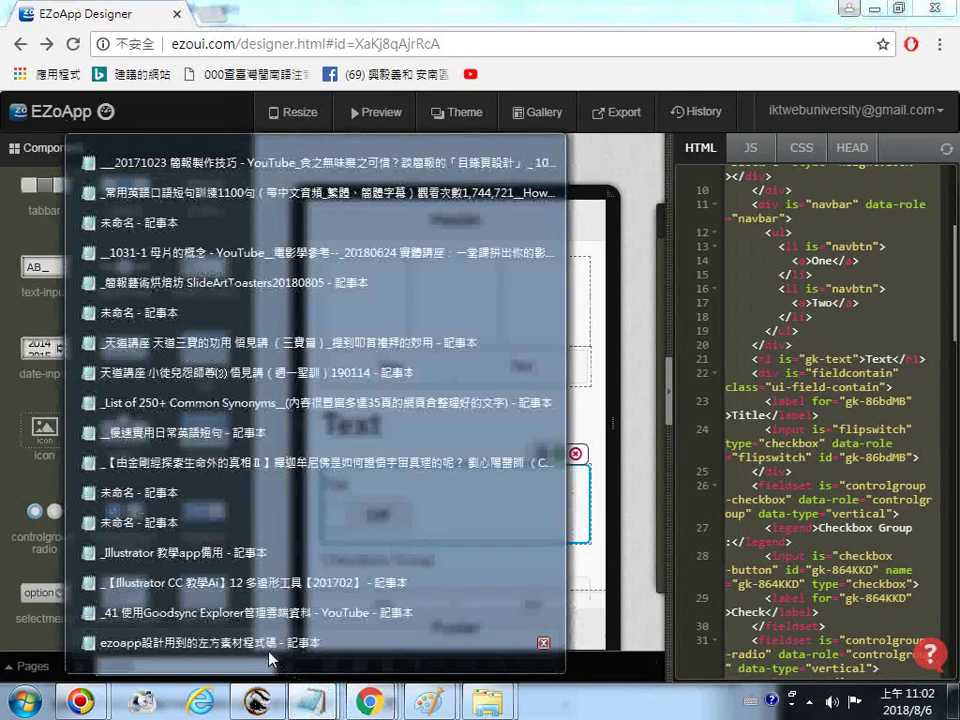
left_click(268, 643)
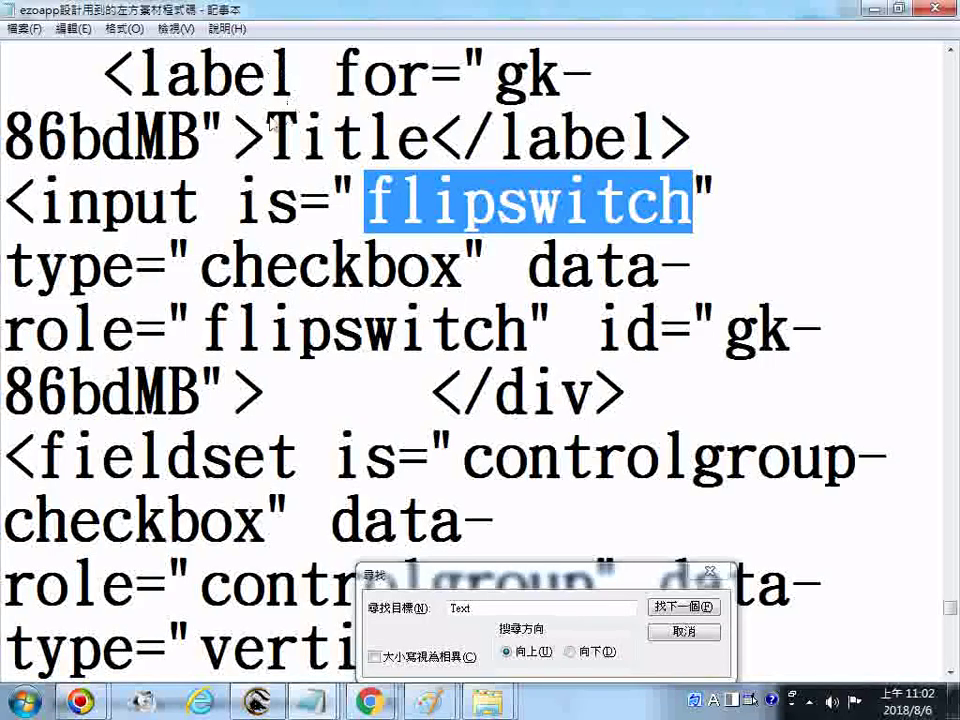
left_click_drag(266, 138, 432, 136)
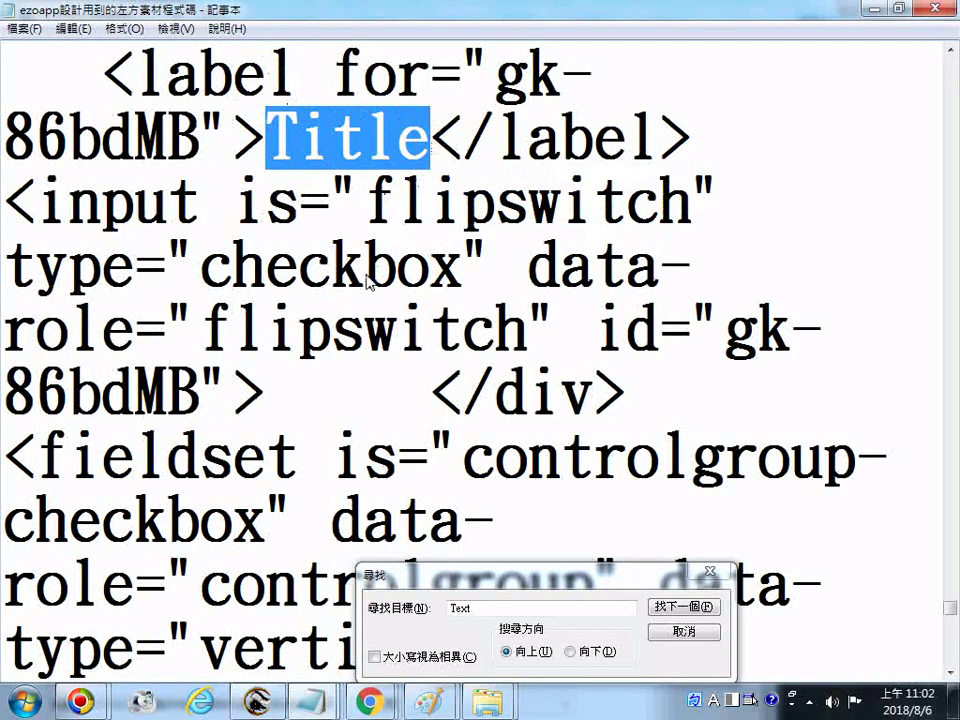
scroll(367, 285, "down", 1)
scroll(367, 285, "down", 1)
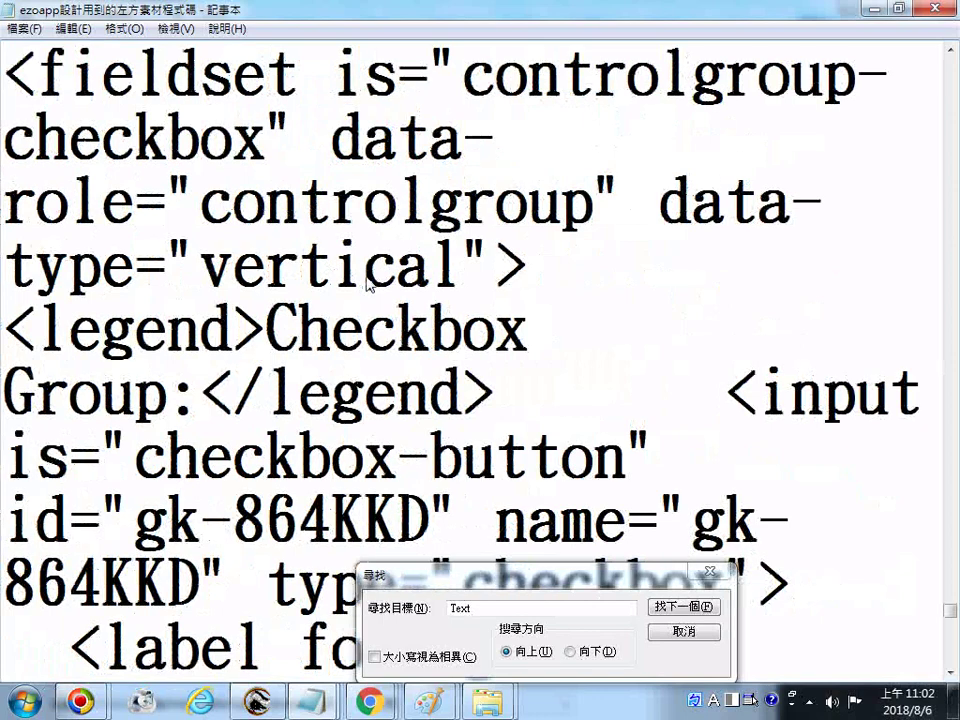
scroll(367, 285, "up", 1)
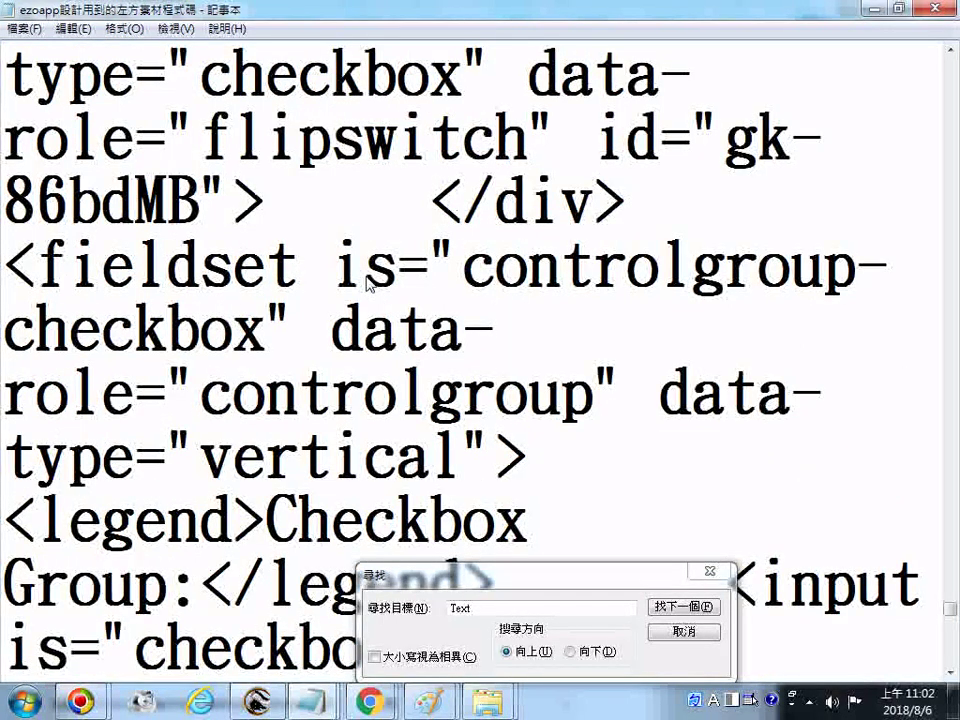
Return to the flipswitch's "Title" label, preview the page in EZoApp Designer from top to bottom, and reload the design view.
scroll(367, 285, "up", 1)
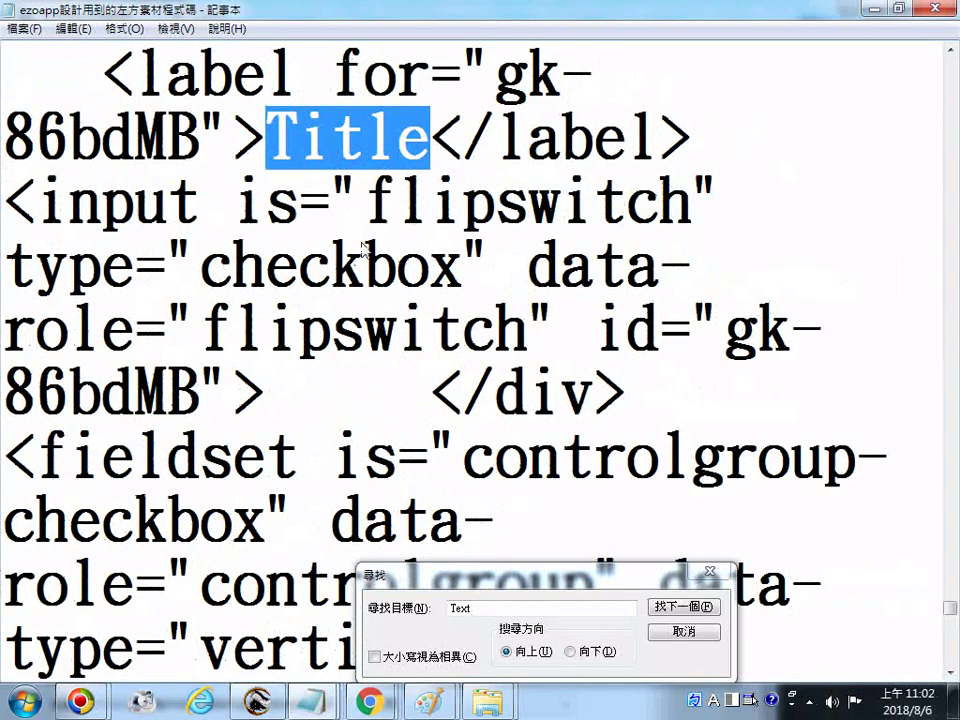
scroll(363, 248, "up", 1)
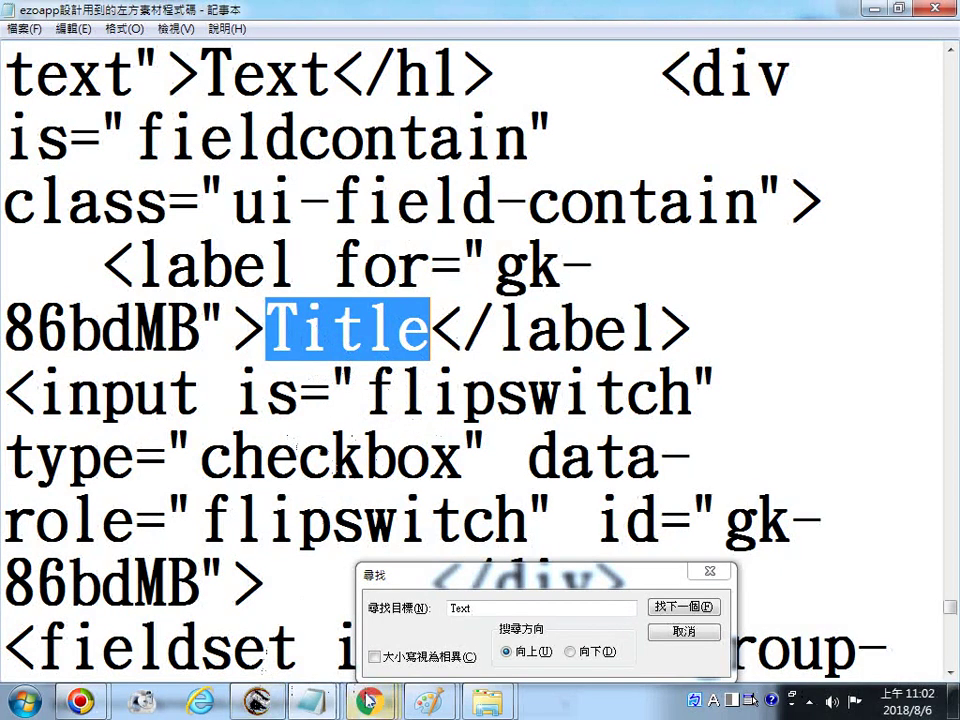
mouse_move(370, 700)
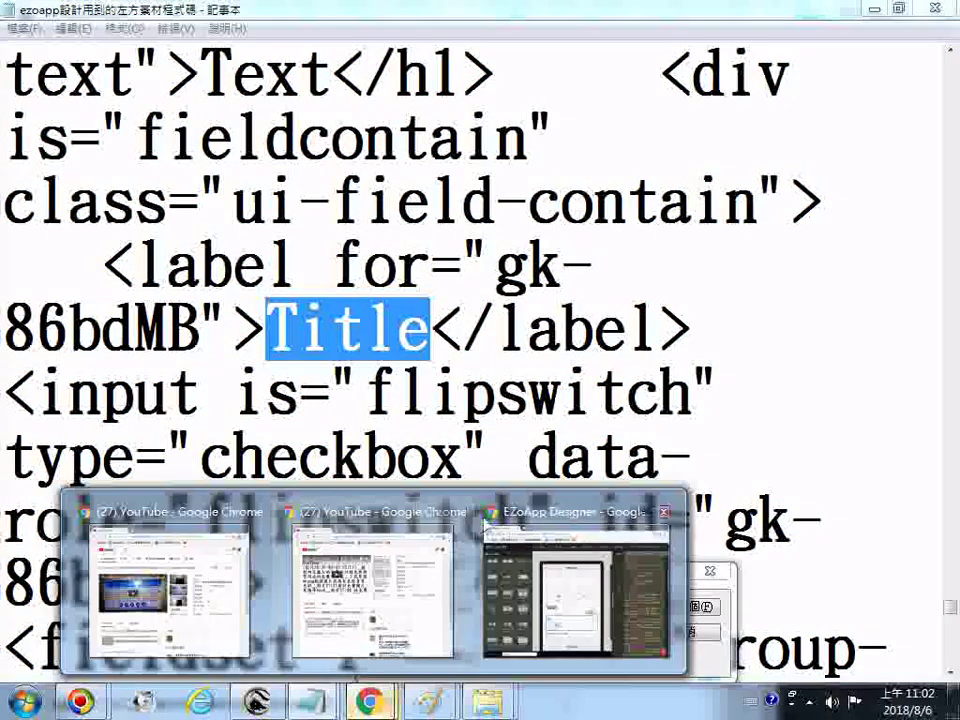
left_click(543, 518)
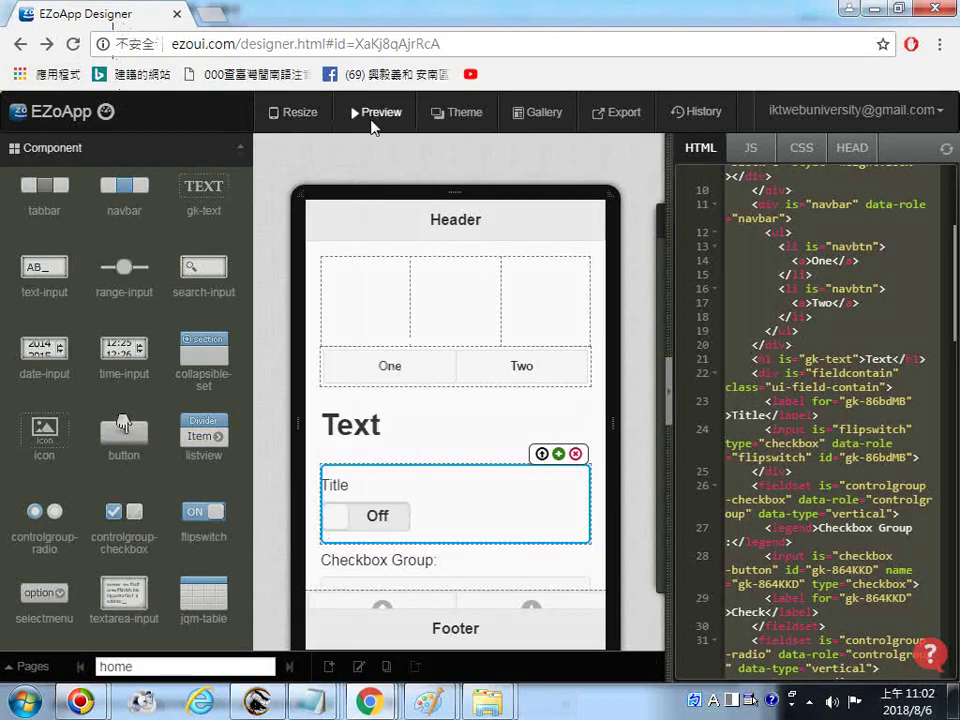
left_click(390, 114)
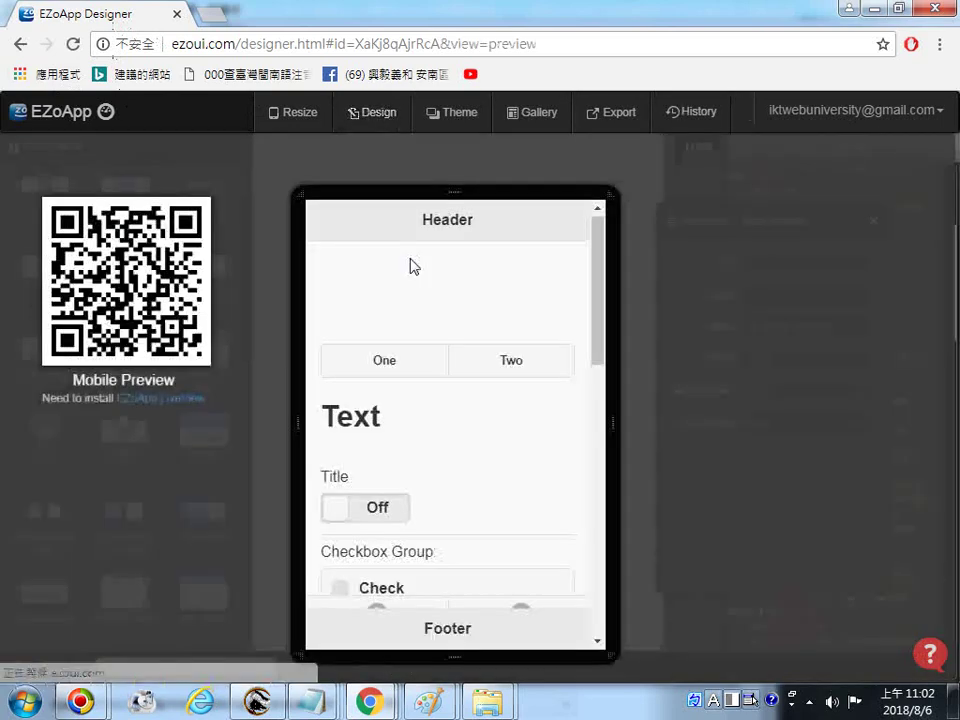
scroll(439, 388, "down", 10)
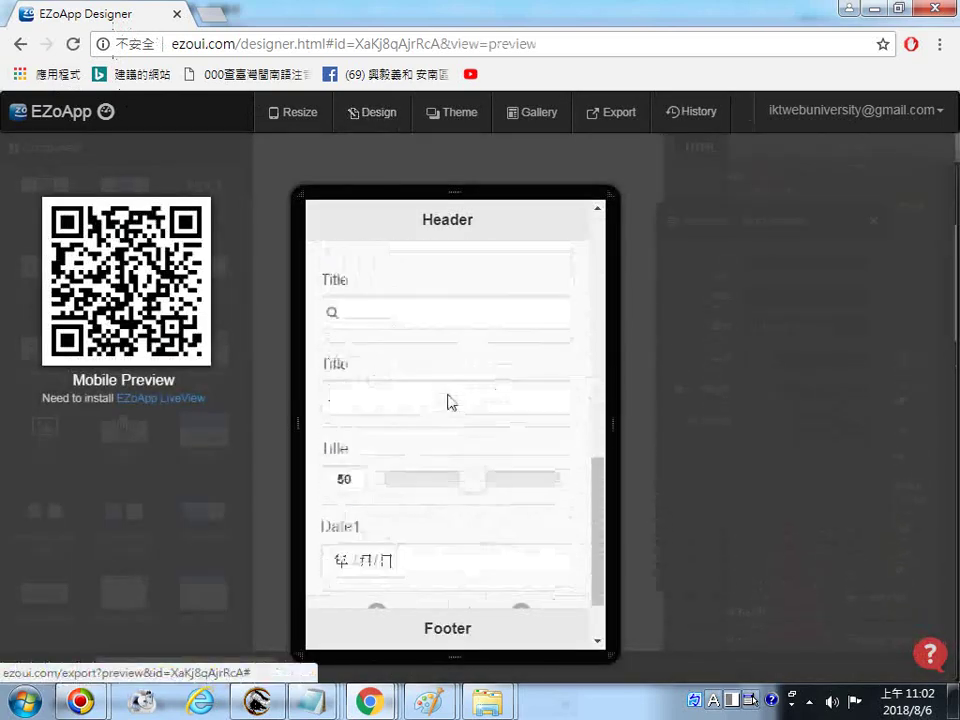
scroll(440, 380, "up", 10)
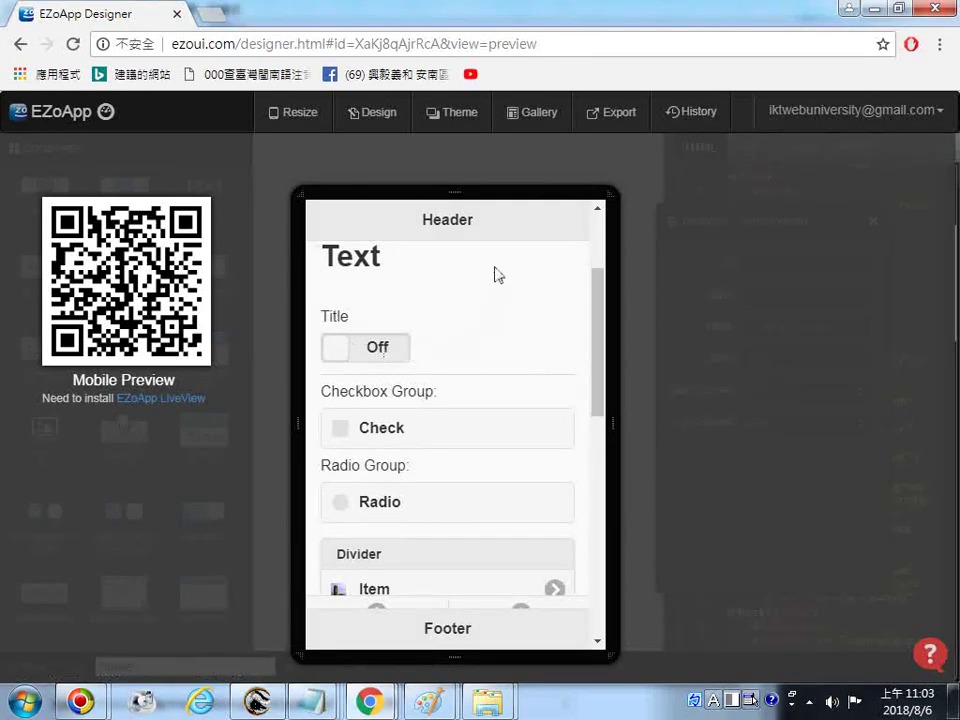
left_click(21, 44)
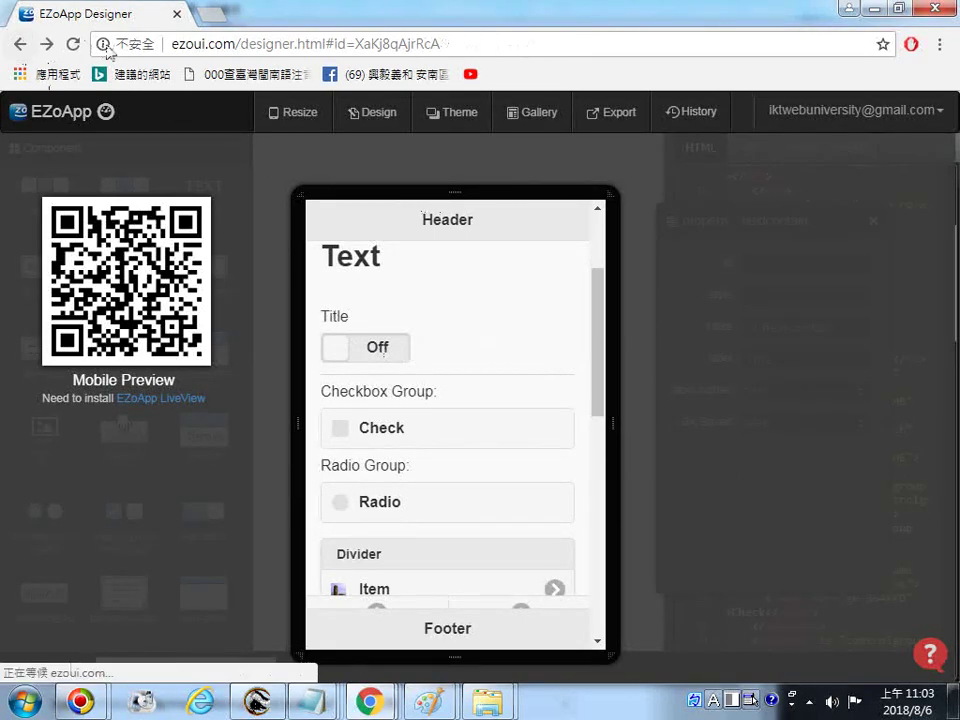
left_click(72, 46)
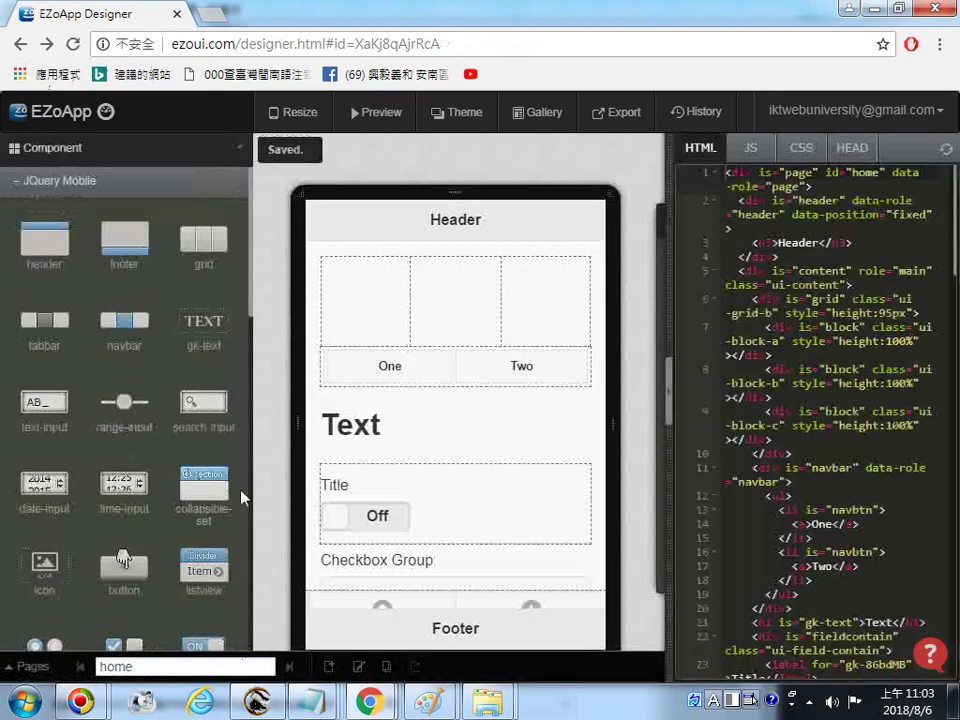
Add a selectmenu component between the "Text" heading and the flipswitch, and copy all of the page's HTML.
scroll(143, 530, "down", 2)
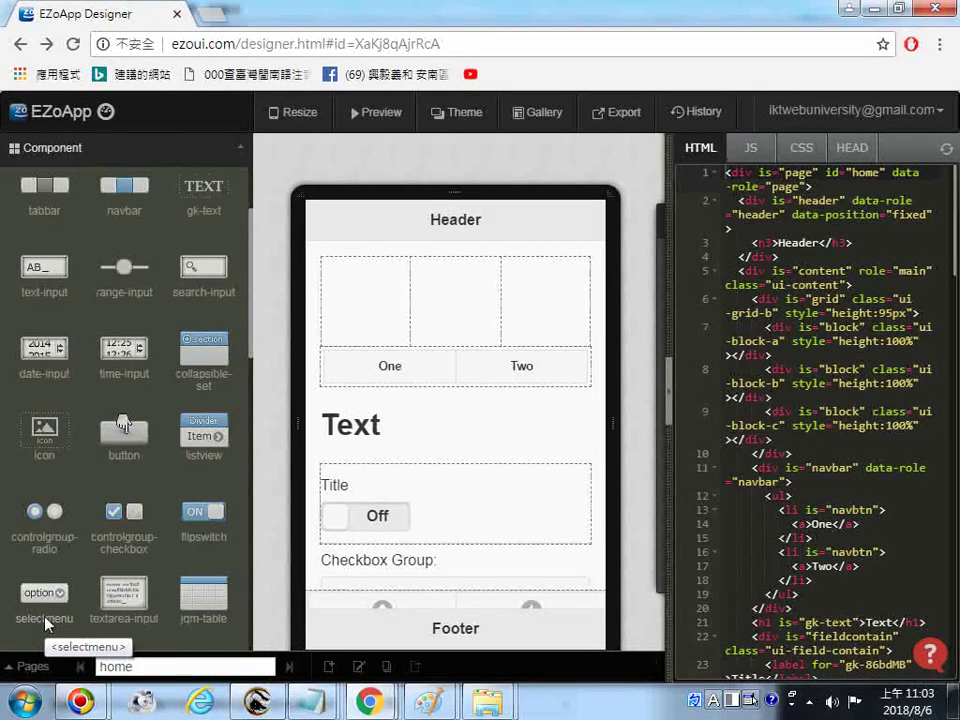
left_click_drag(45, 622, 366, 462)
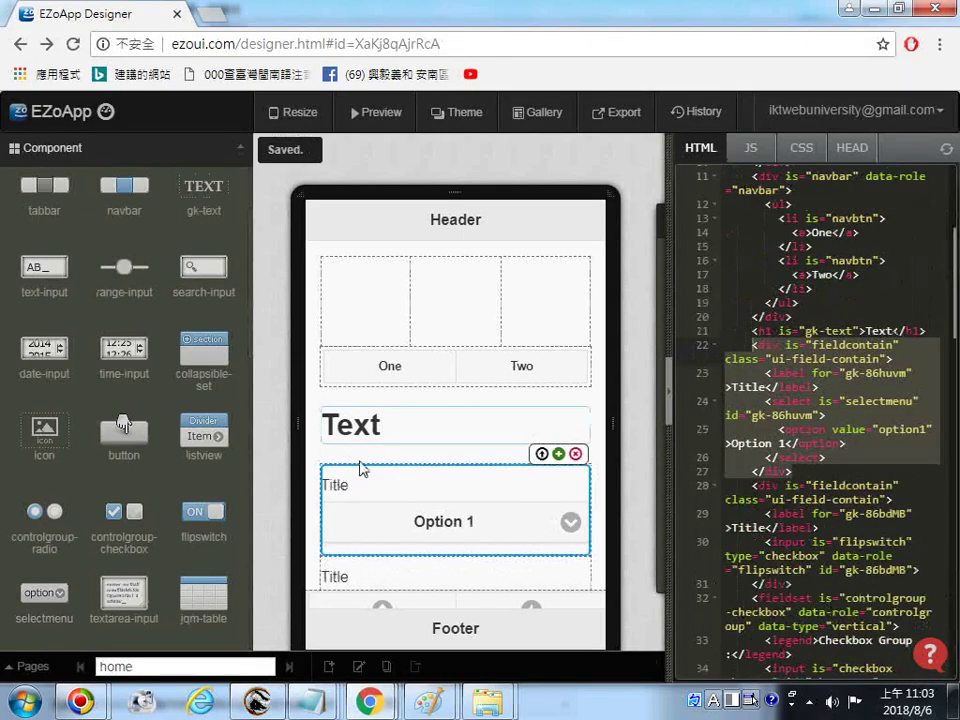
scroll(366, 467, "down", 1)
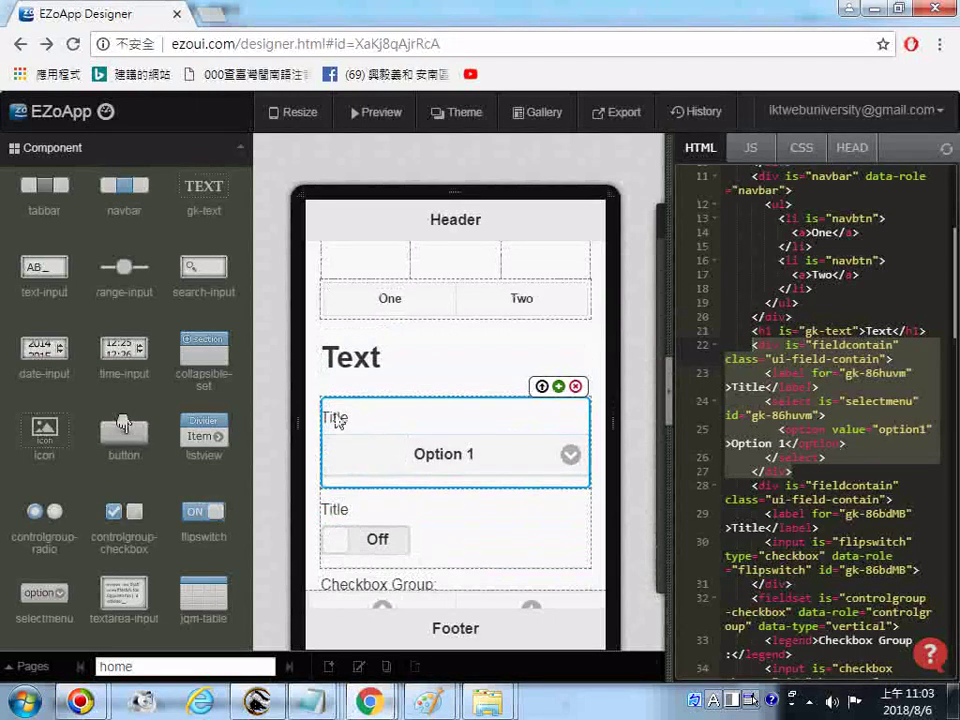
right_click(770, 375)
right_click(780, 352)
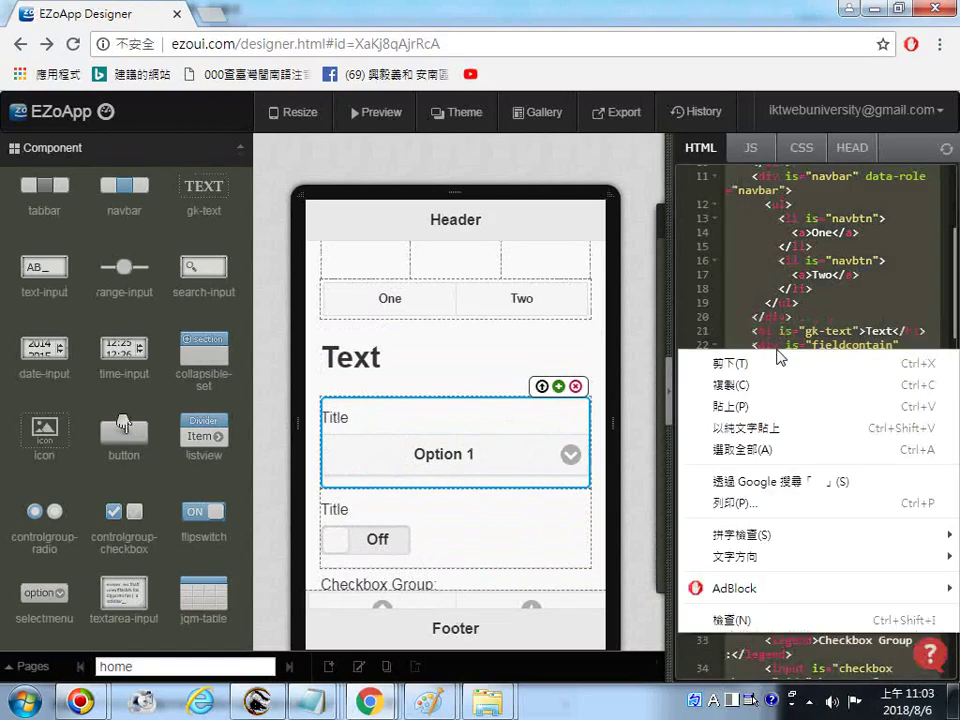
left_click(729, 386)
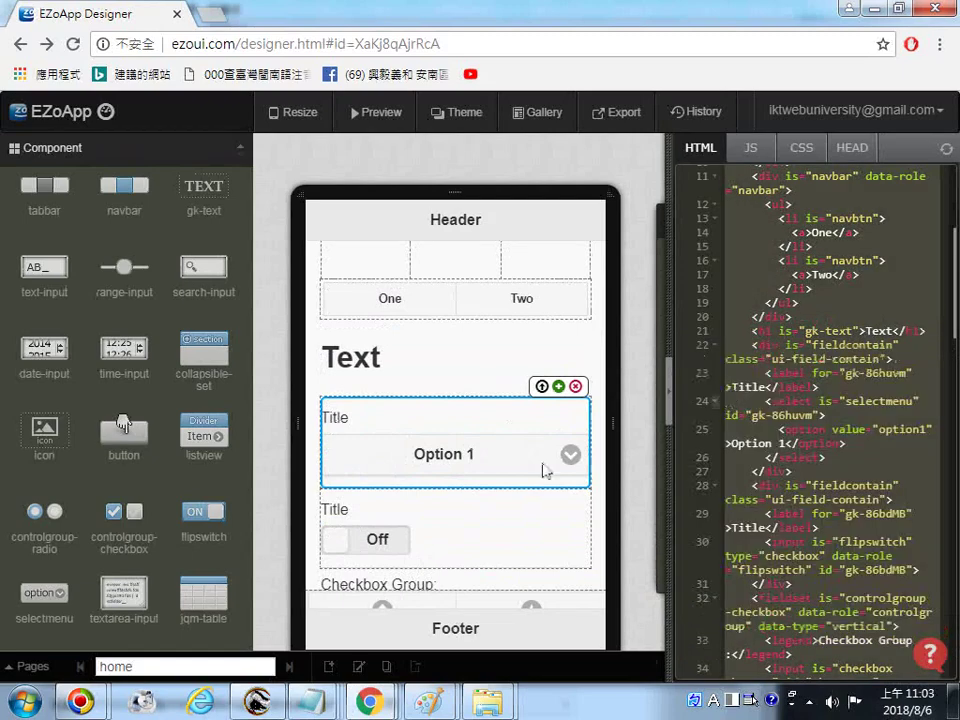
Switch to the Notepad document "ezoapp設計用到的左方素材程式碼", append entry "18." with the copied page HTML, and save the file.
right_click(318, 703)
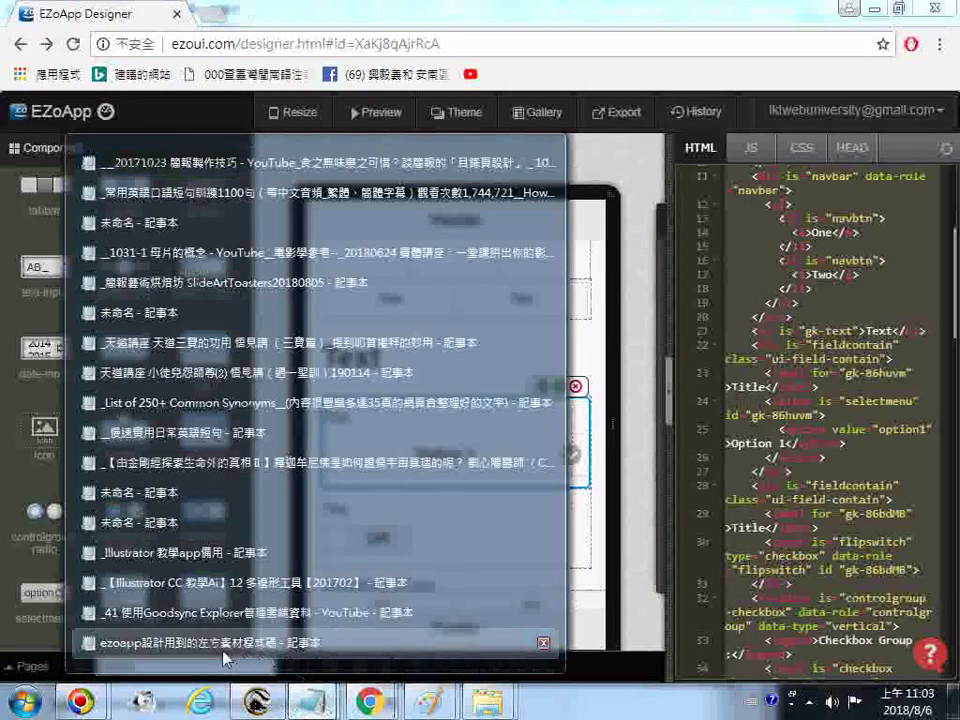
left_click(224, 643)
key("ctrl+End")
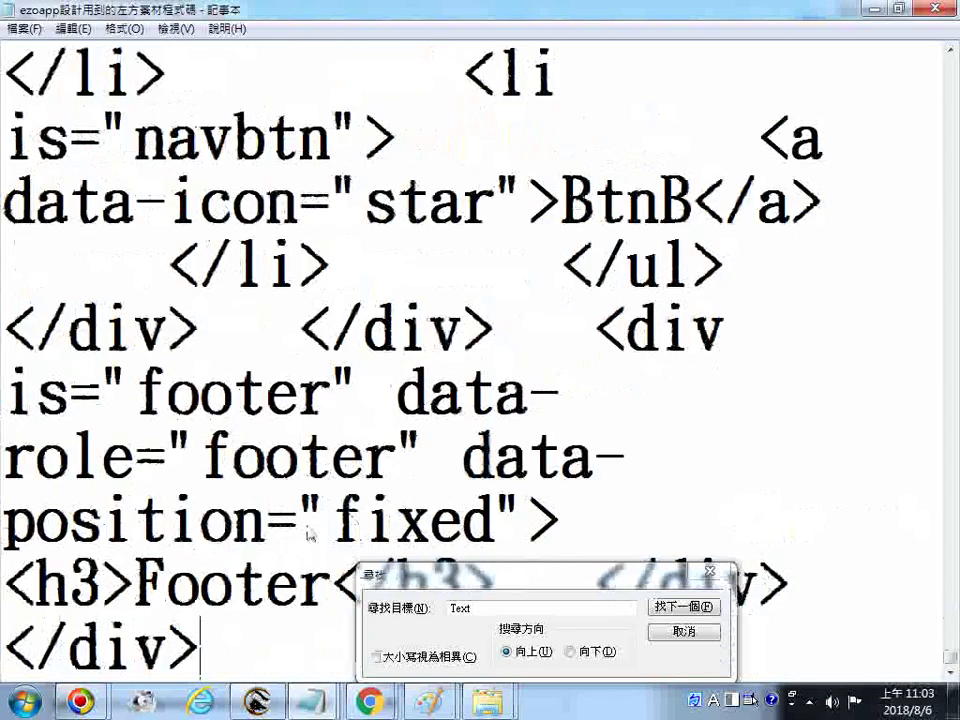
key("Return")
type("1")
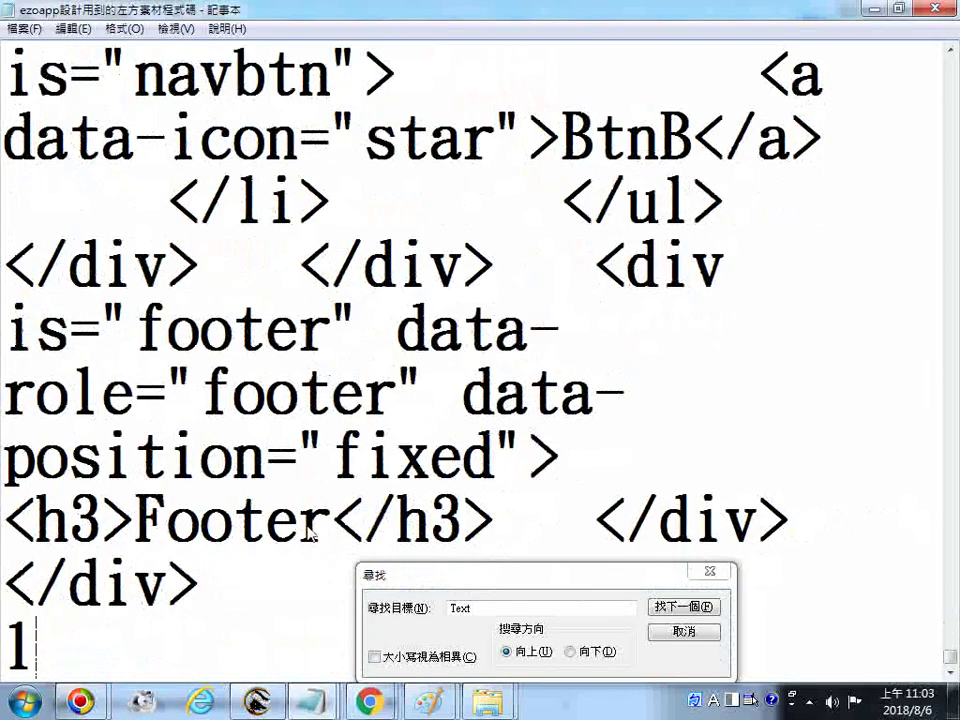
type("8.")
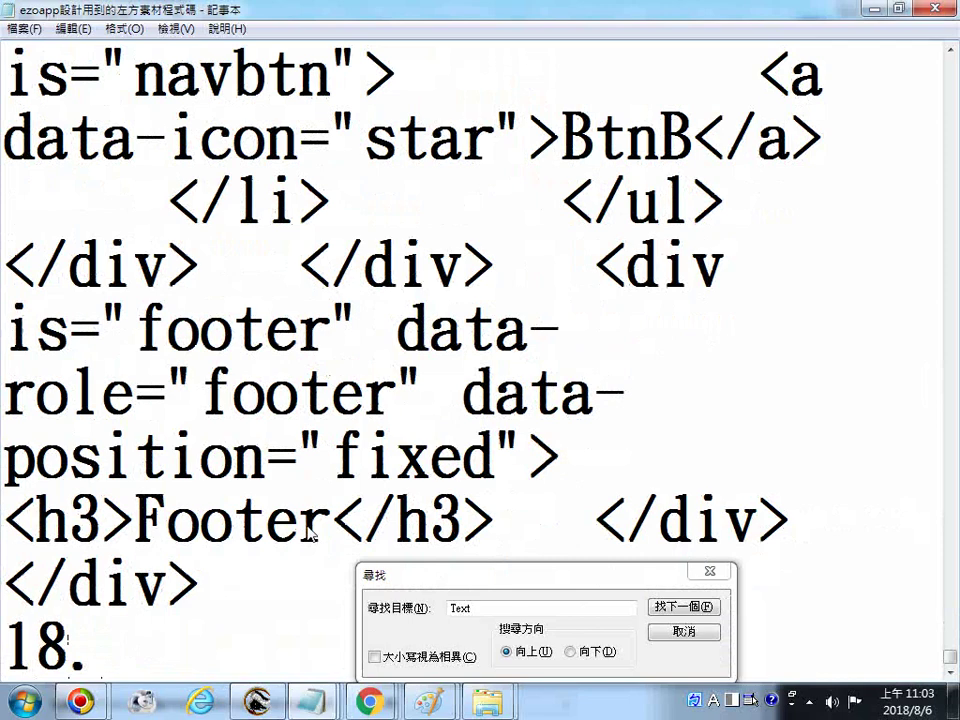
key("BackSpace")
key("BackSpace")
key("BackSpace")
key("BackSpace")
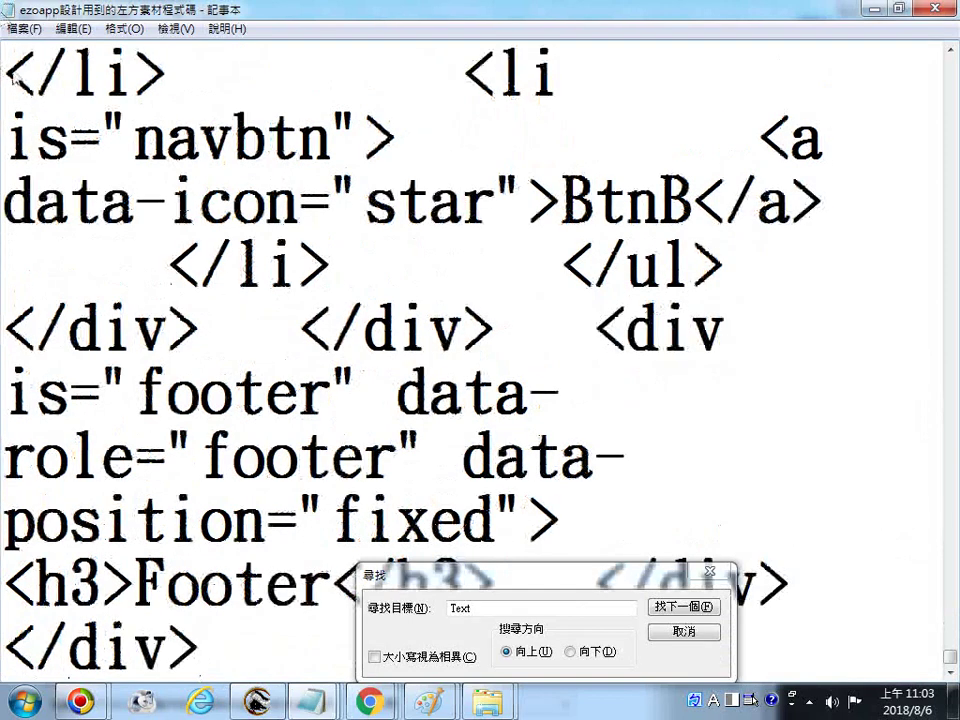
left_click(24, 28)
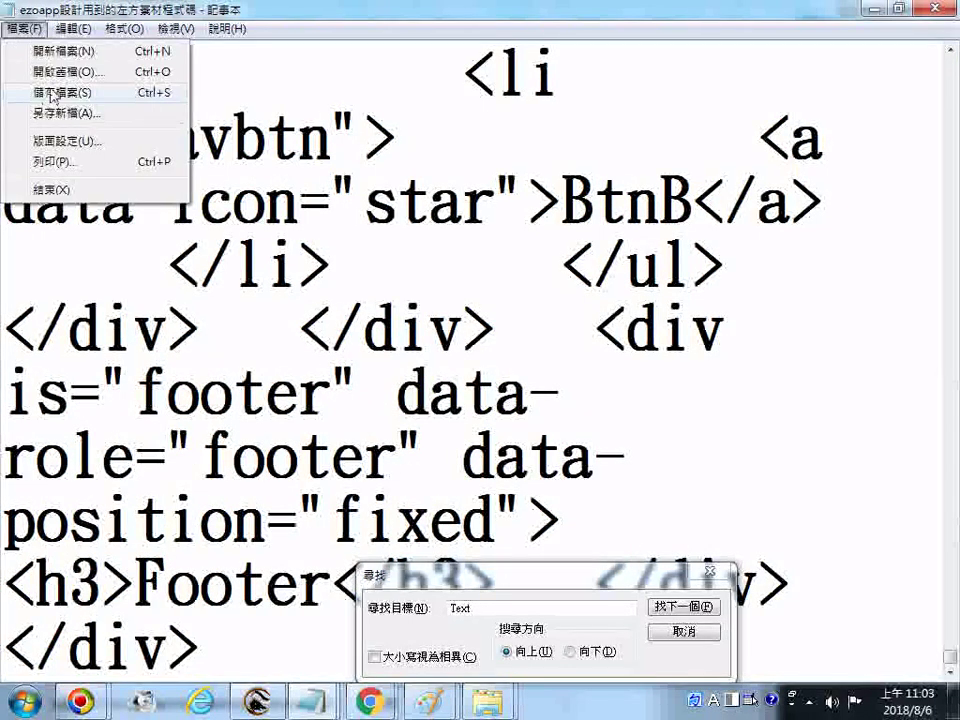
left_click(45, 92)
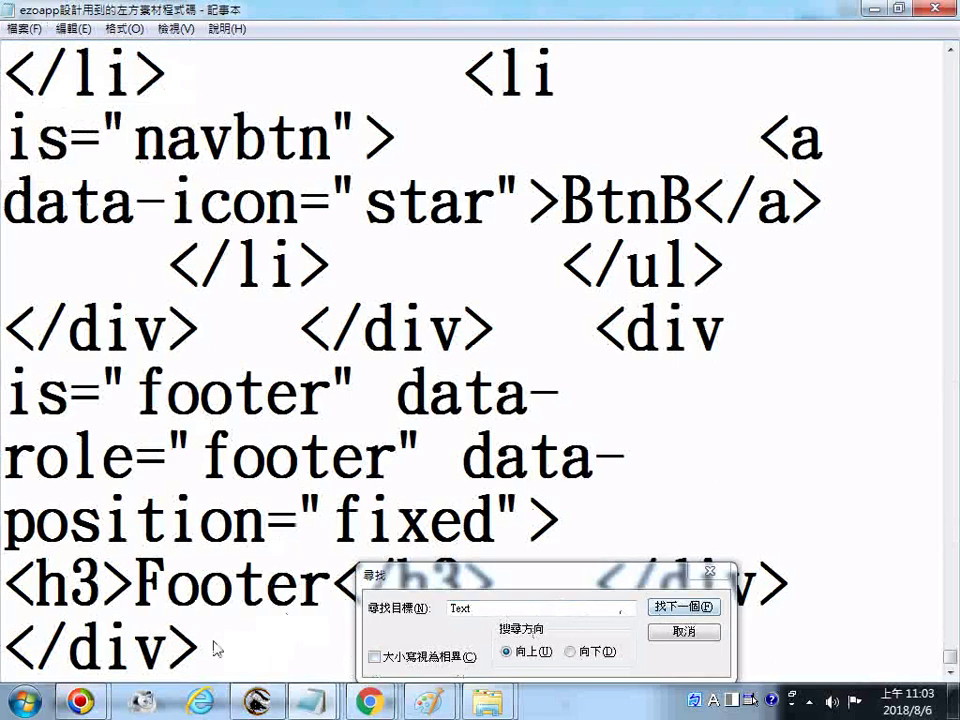
Search upward for "Text" to reach the selectmenu code in entry 18 and highlight its "Title" label and "selectmenu" value.
left_click(710, 609)
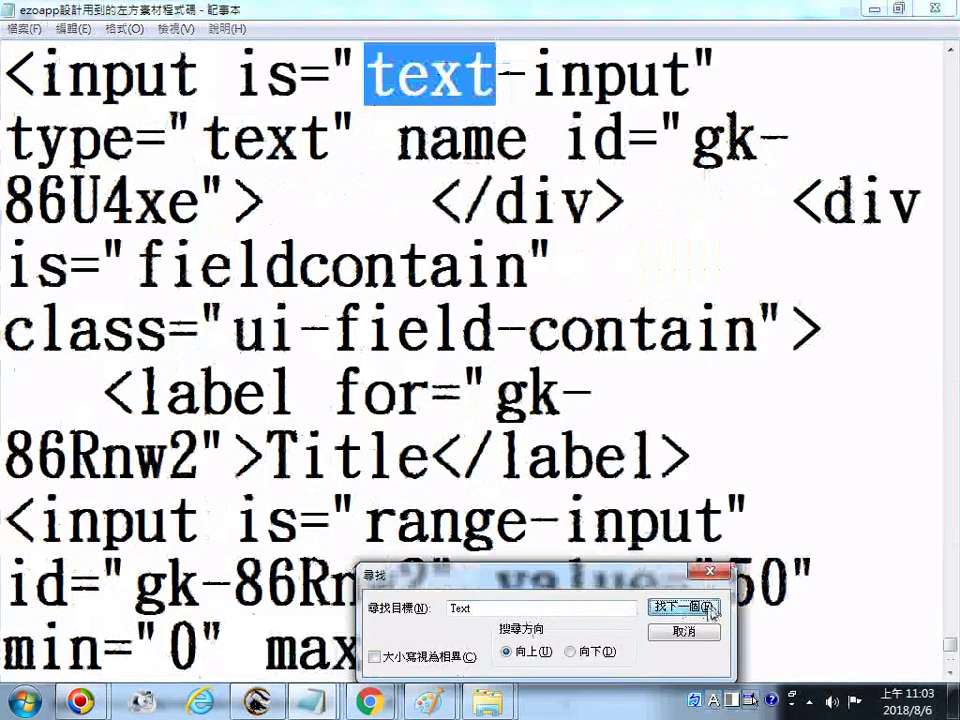
left_click(710, 609)
left_click(712, 610)
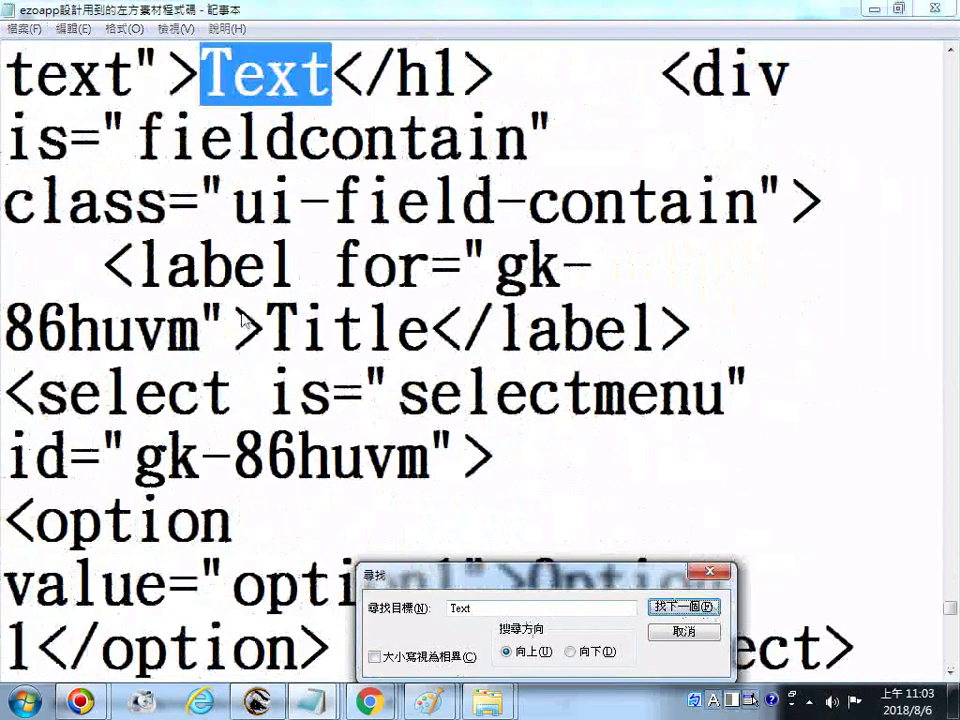
left_click(204, 325)
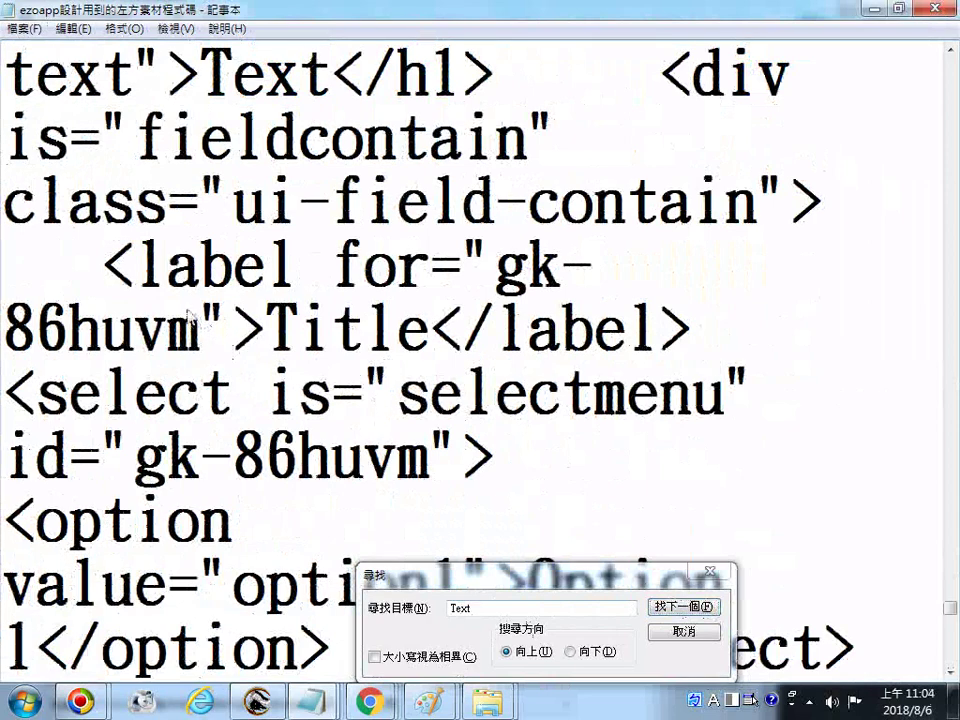
left_click_drag(267, 328, 426, 326)
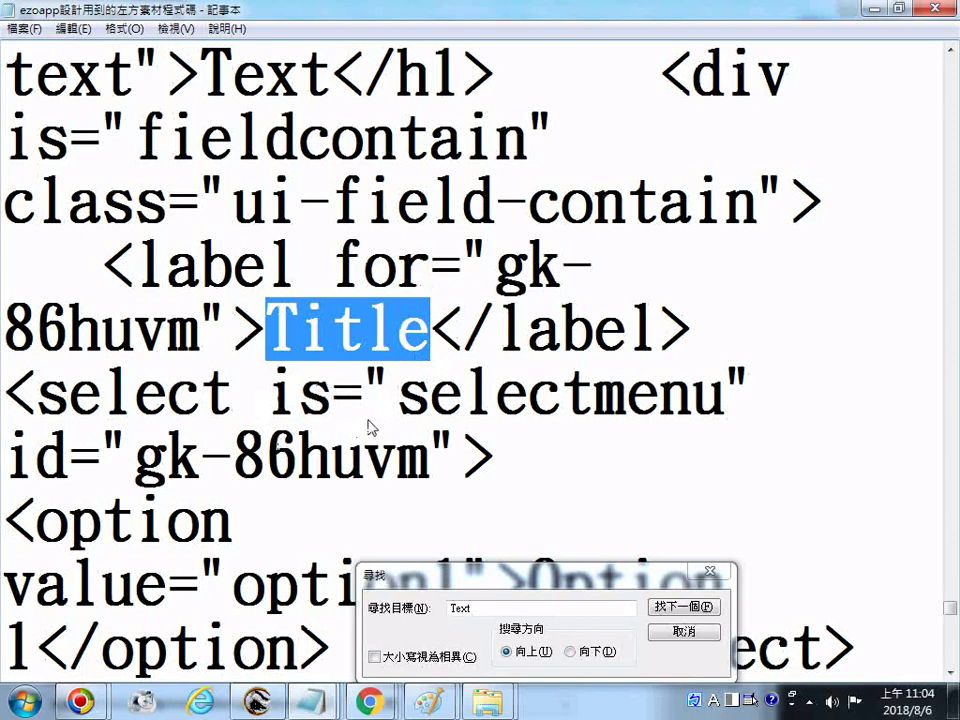
left_click_drag(397, 396, 728, 392)
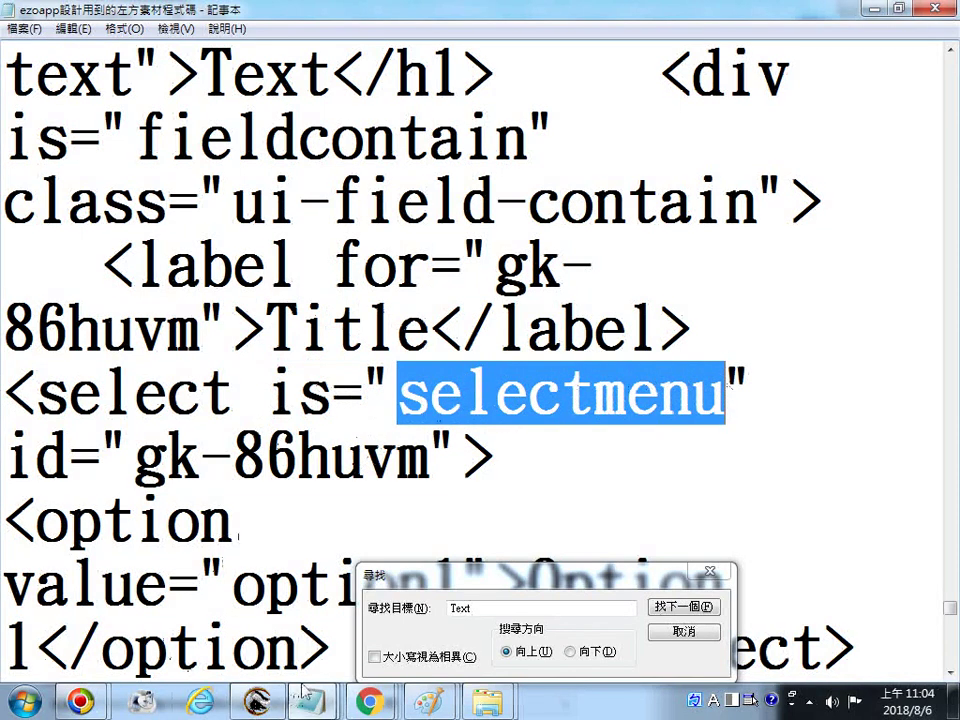
Switch to EZoApp Designer, preview the page with the selectmenu, and return to the reloaded design view.
left_click(369, 701)
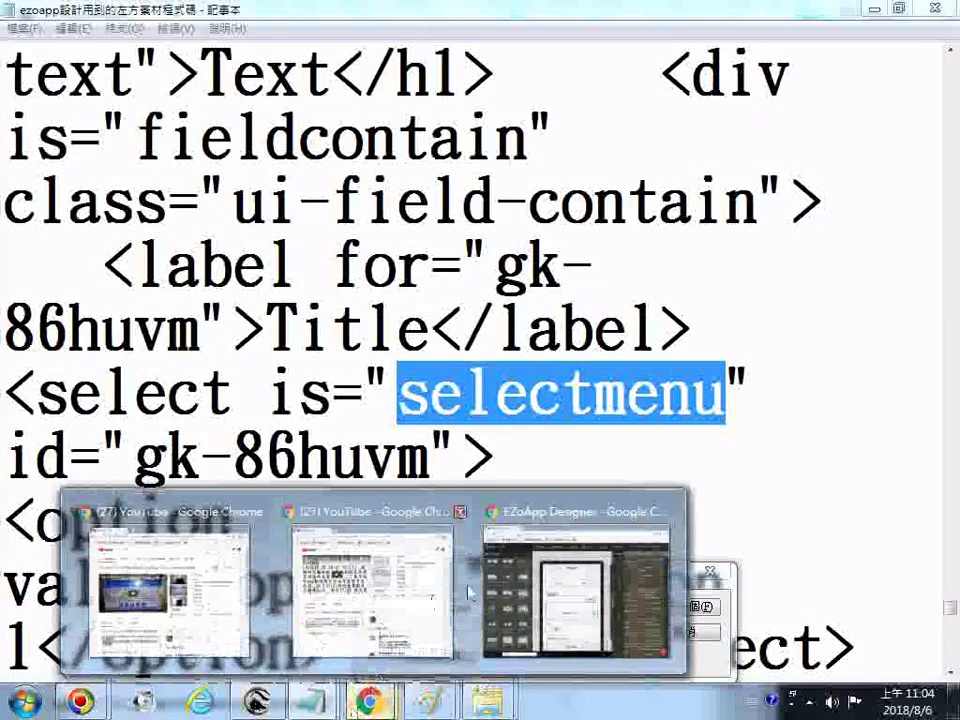
left_click(561, 527)
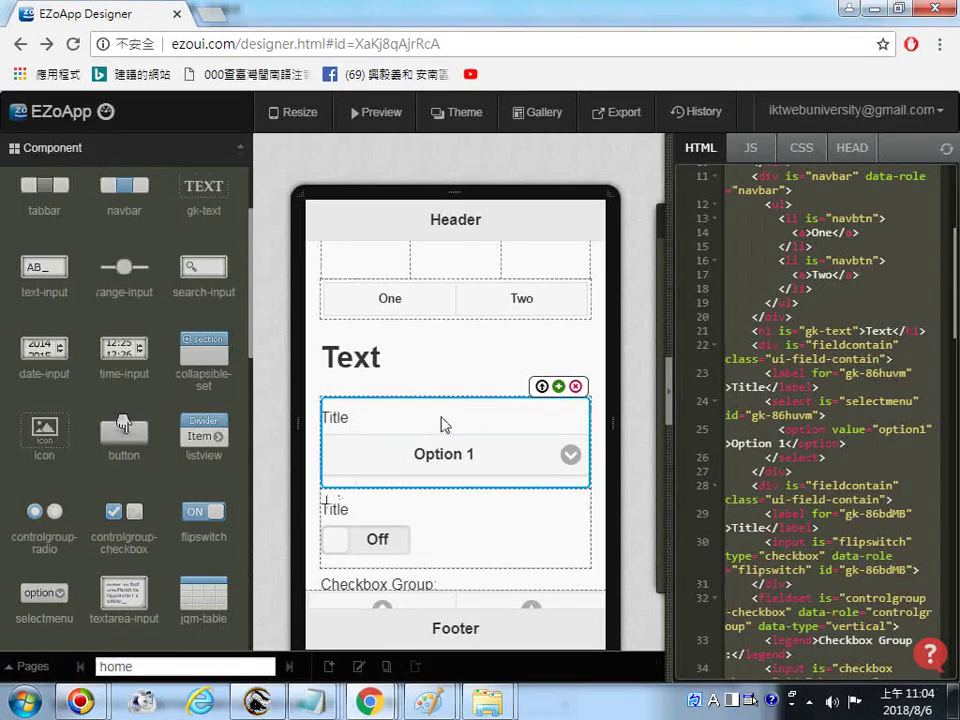
left_click(386, 122)
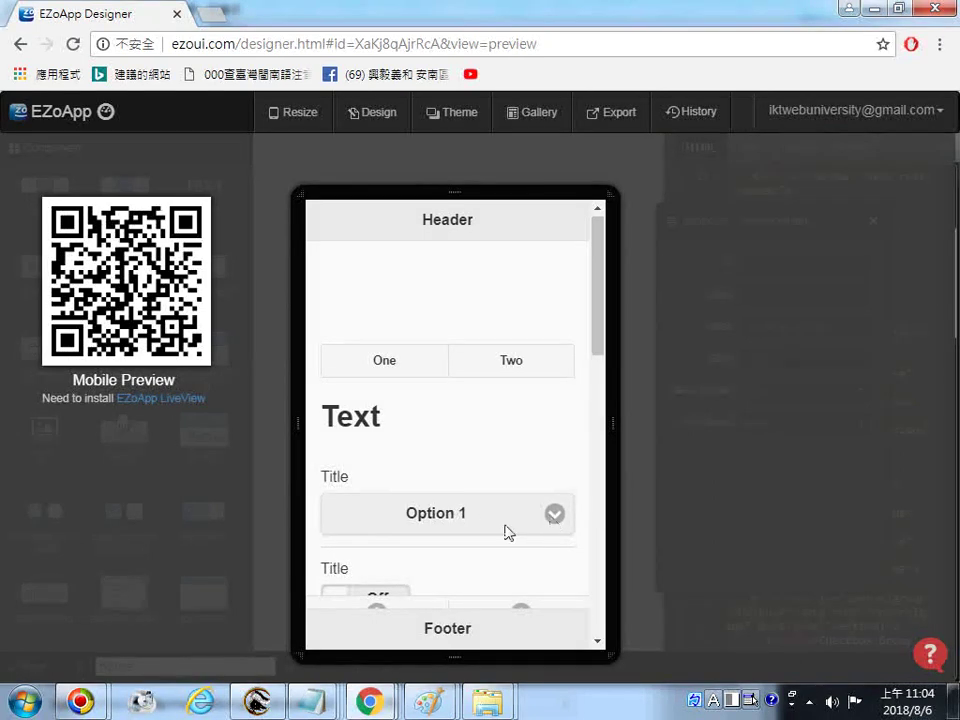
left_click(20, 44)
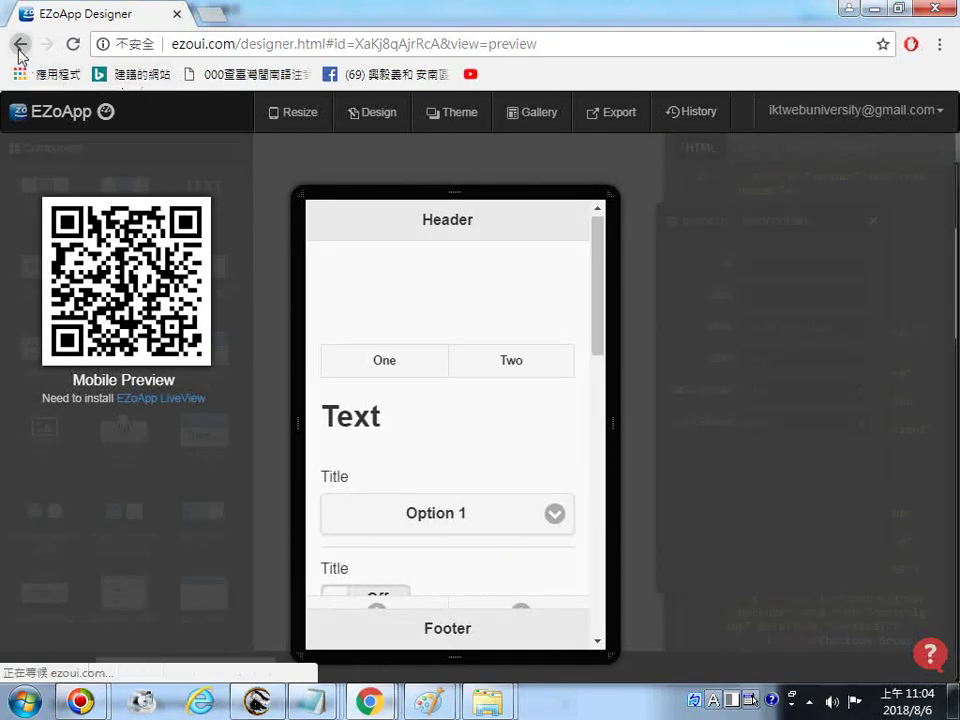
left_click(73, 44)
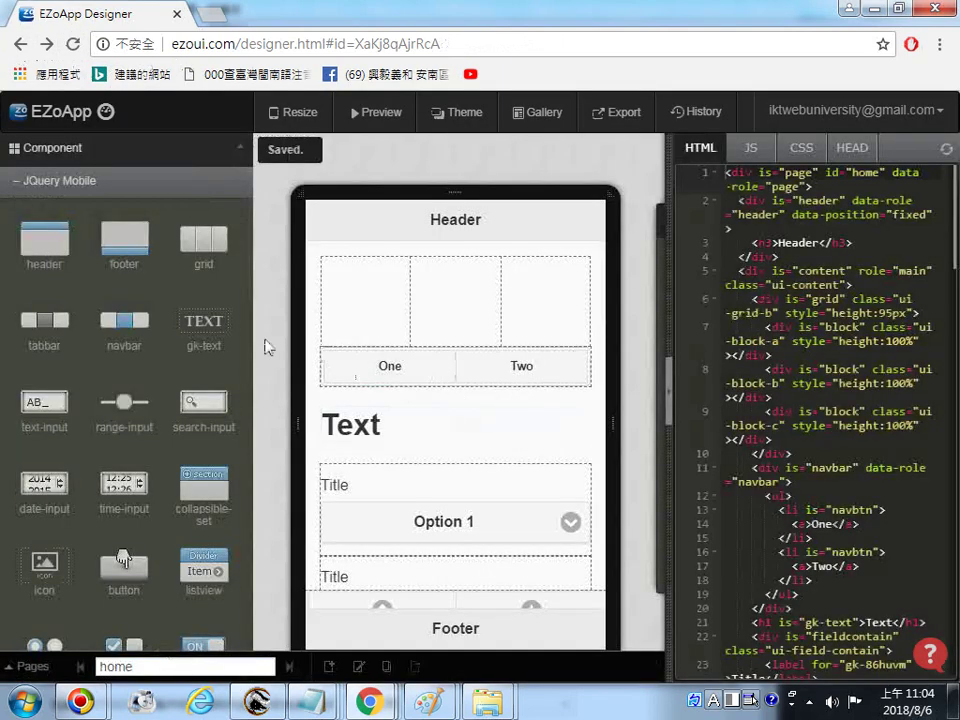
Add a textarea-input component between the "Text" heading and the selectmenu, and copy all of the page's HTML.
scroll(64, 560, "down", 2)
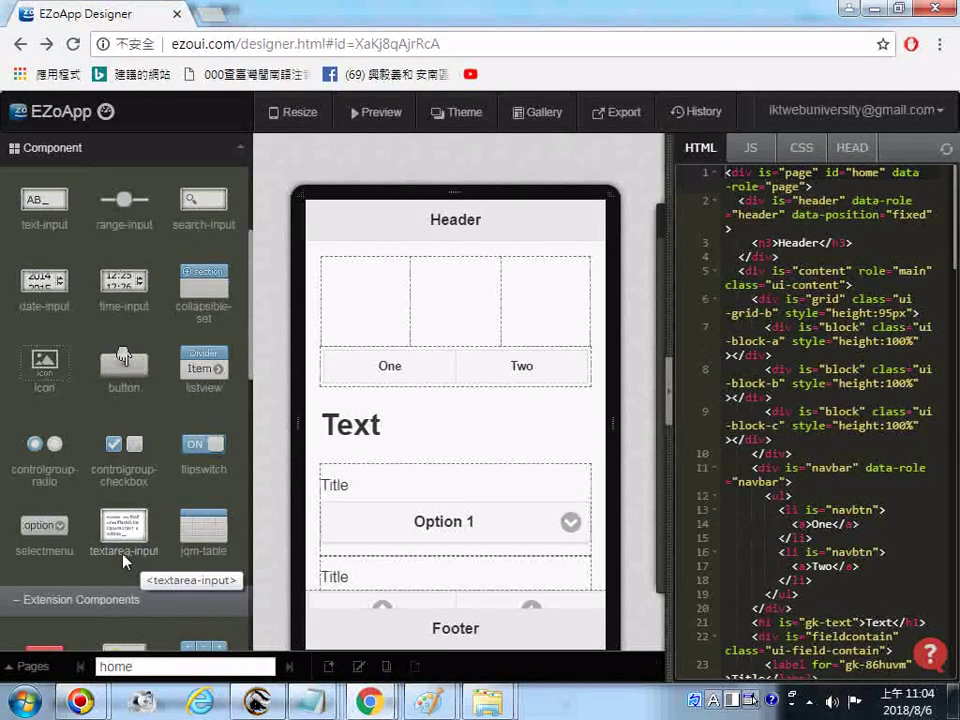
left_click_drag(124, 560, 377, 448)
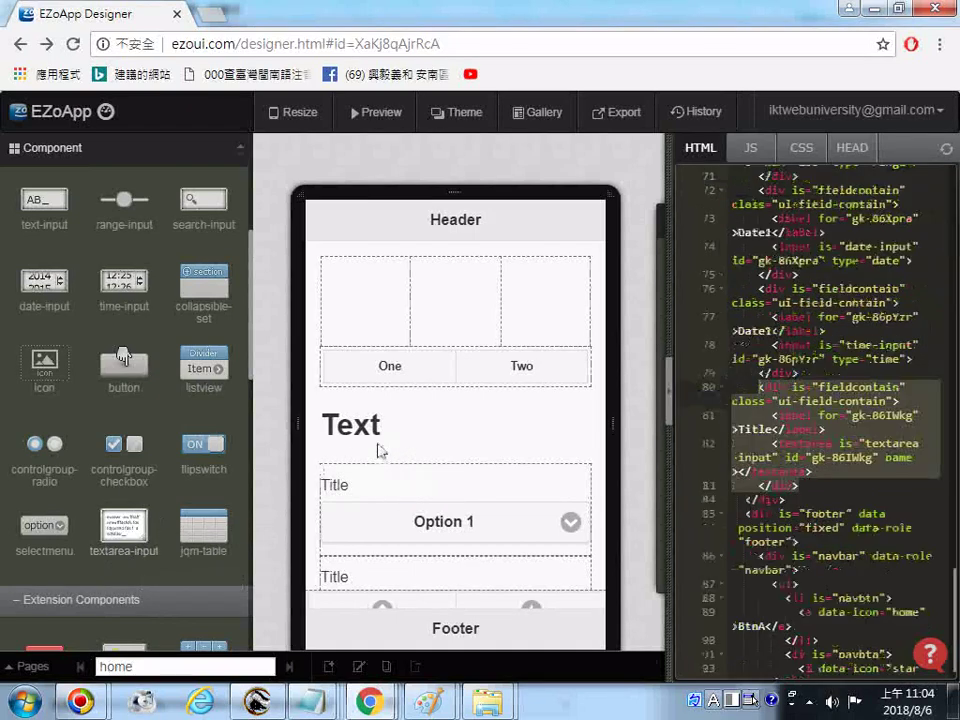
scroll(381, 461, "down", 1)
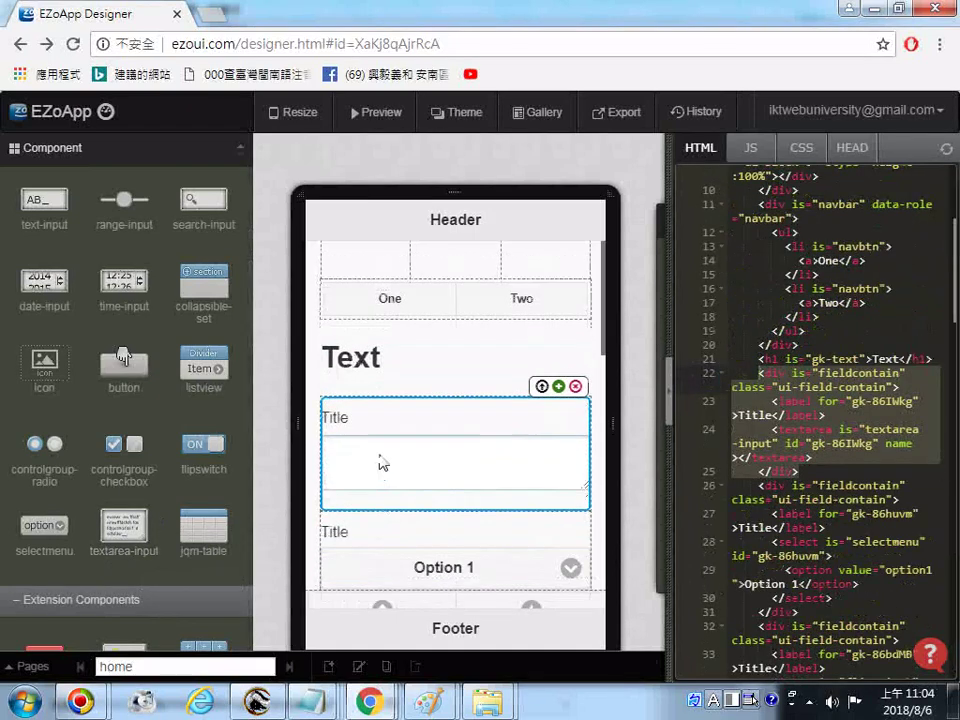
right_click(760, 428)
left_click(746, 238)
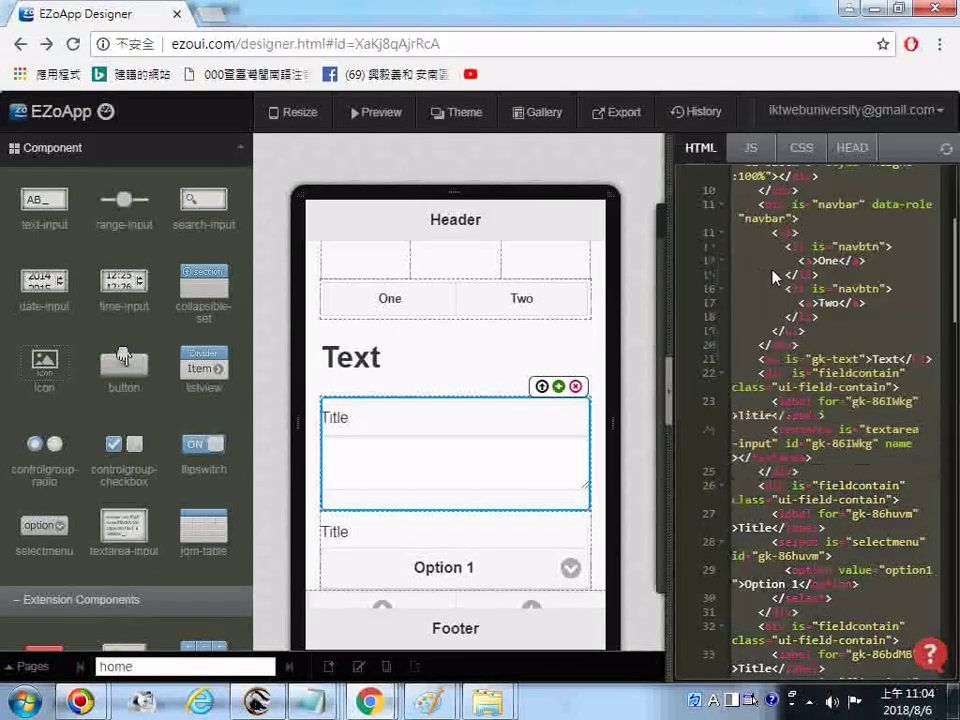
right_click(797, 330)
left_click(757, 369)
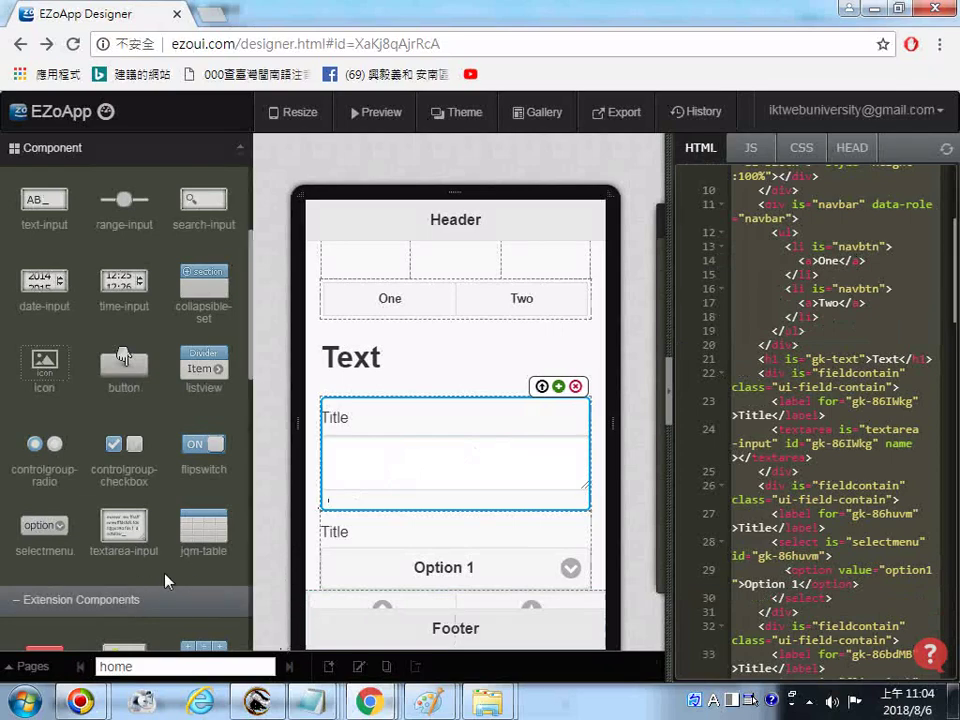
Switch to the Notepad document "ezoapp設計用到的左方素材程式碼", append entry "19." with the copied page HTML, and save the file.
left_click(320, 706)
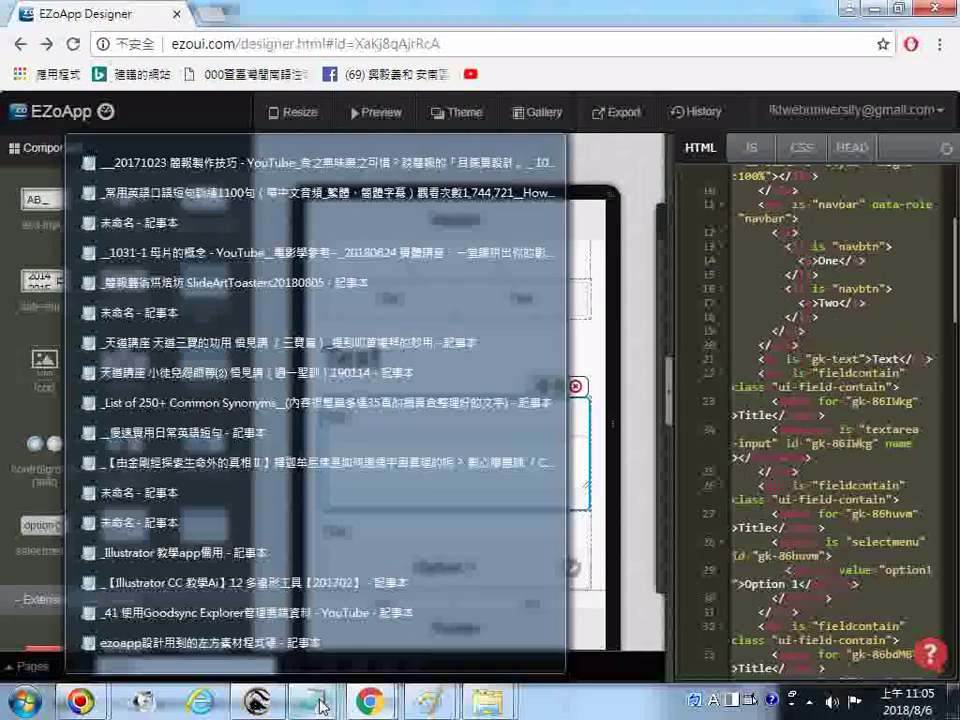
left_click(250, 643)
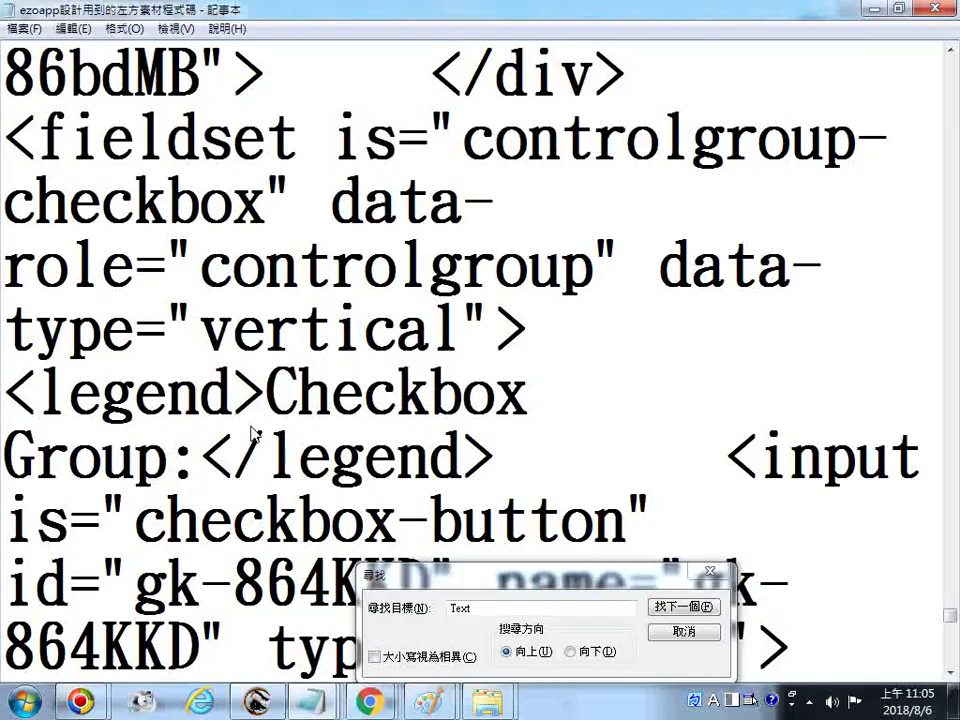
key("ctrl+End")
key("Return")
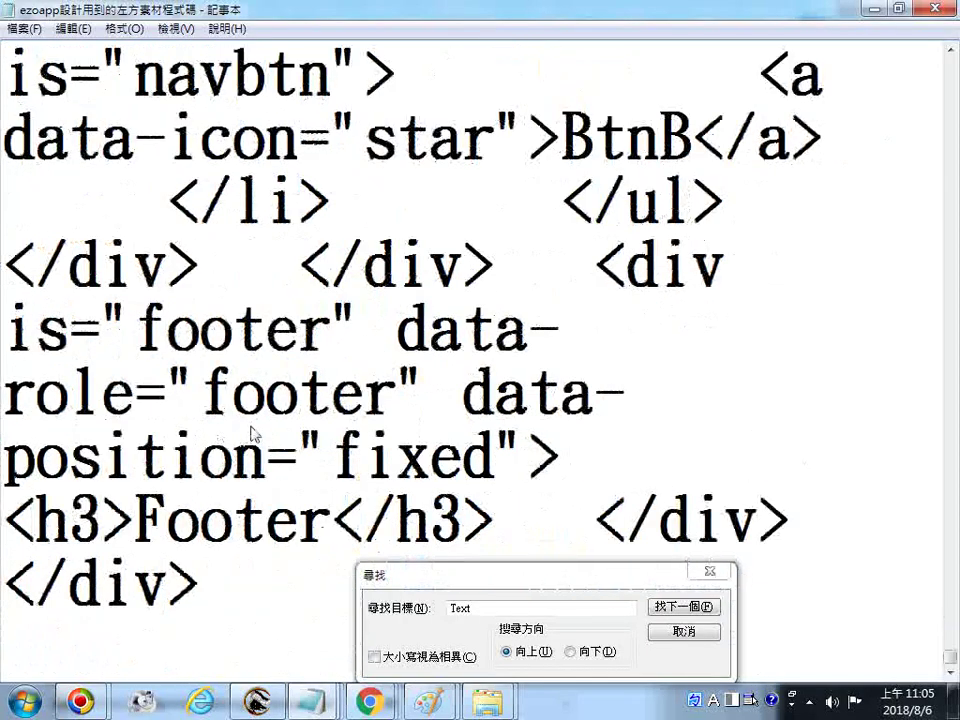
type("19.")
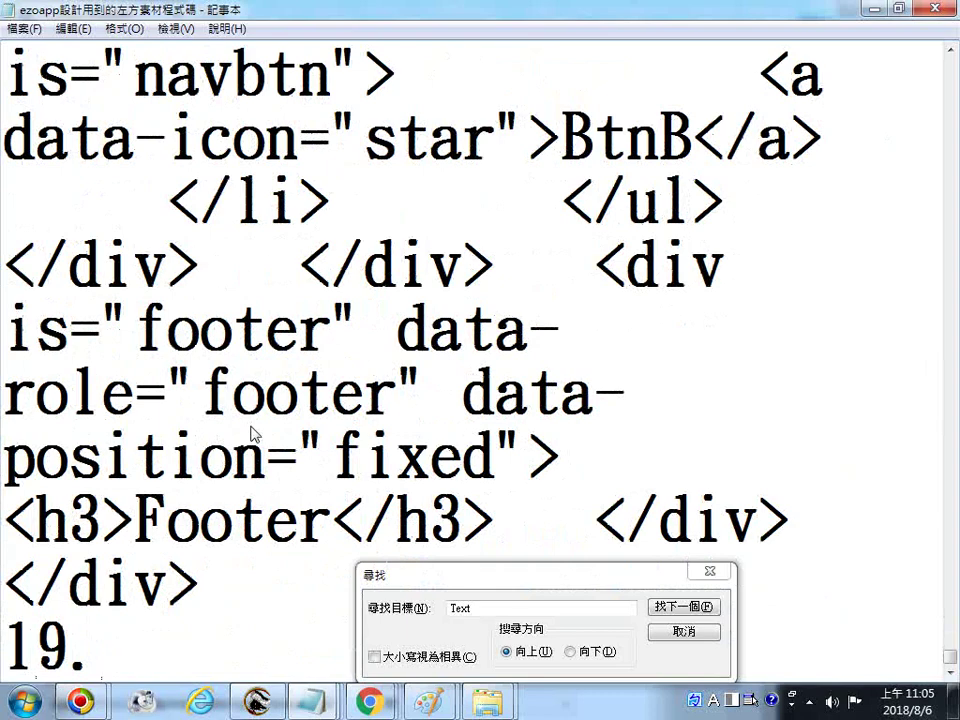
key("BackSpace")
key("BackSpace")
key("BackSpace")
key("BackSpace")
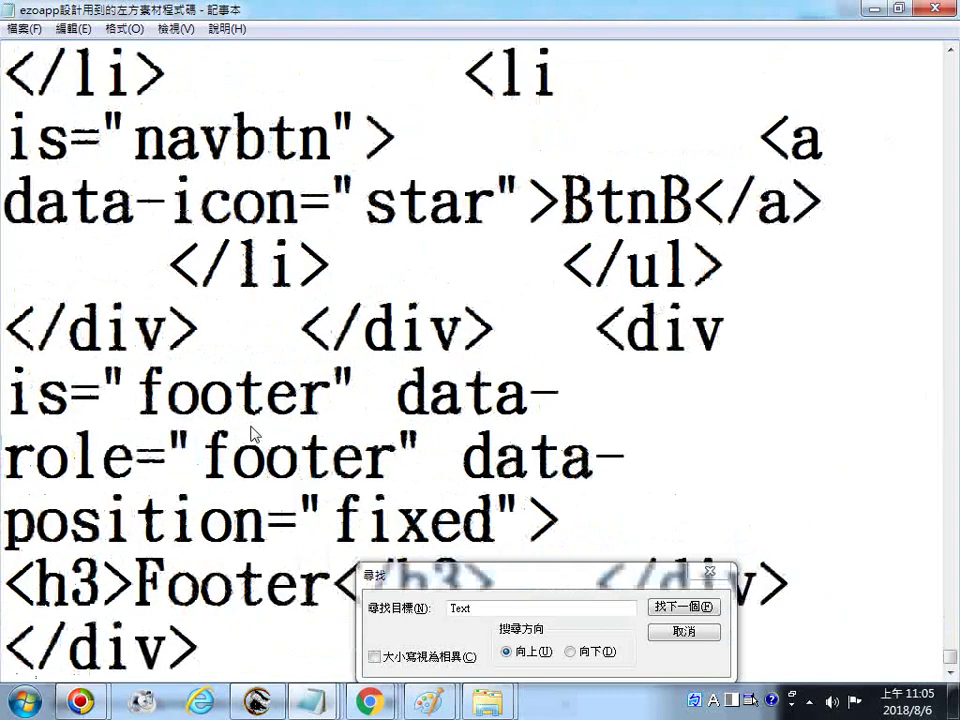
left_click(24, 29)
left_click(51, 97)
Search upward for "Text" to reach the textarea code in entry 19 and highlight the word "textarea" in its closing tag.
left_click(683, 608)
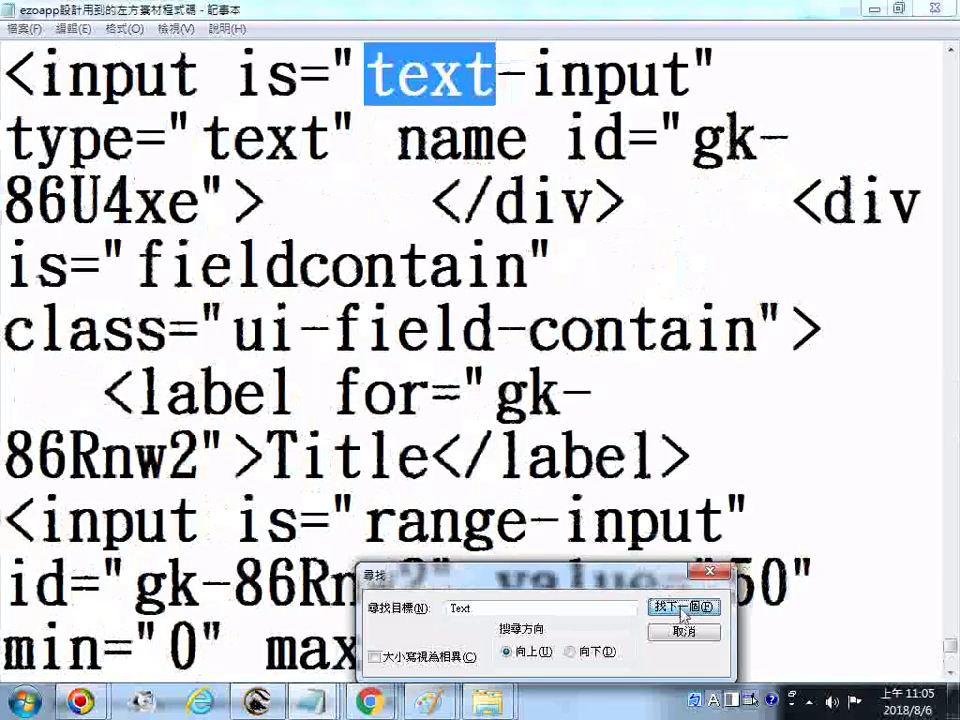
left_click(683, 610)
left_click(273, 312)
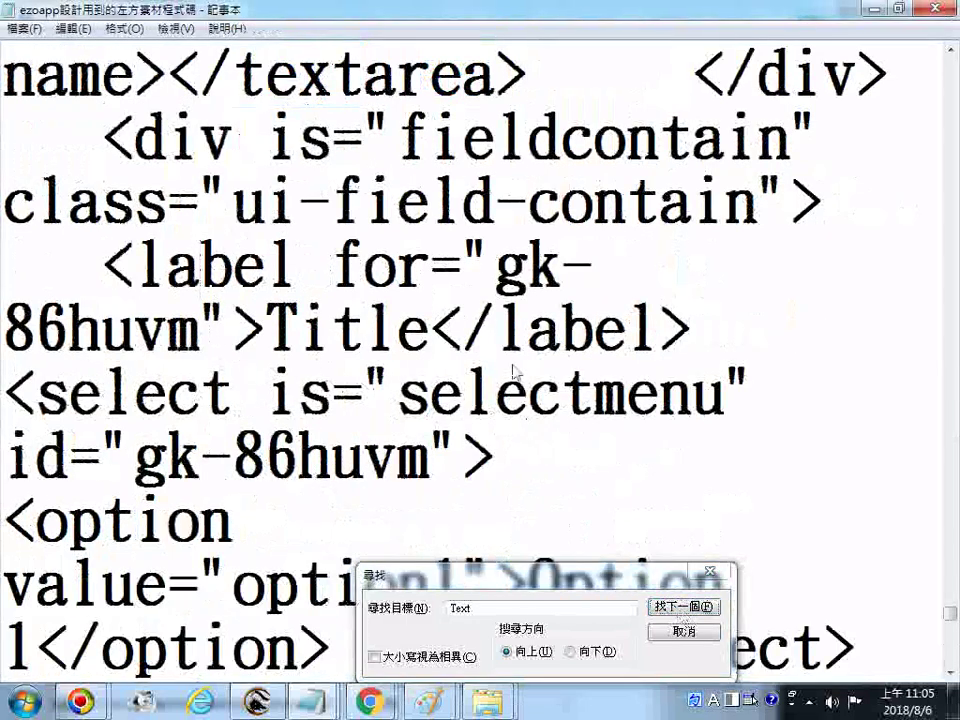
left_click_drag(266, 330, 428, 330)
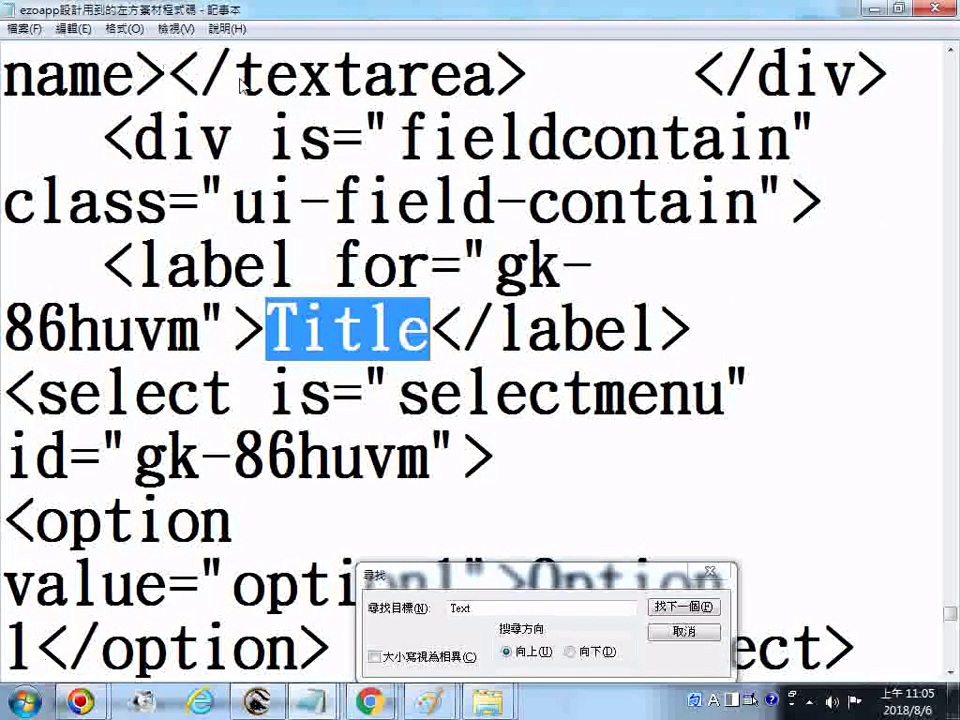
left_click_drag(242, 80, 490, 77)
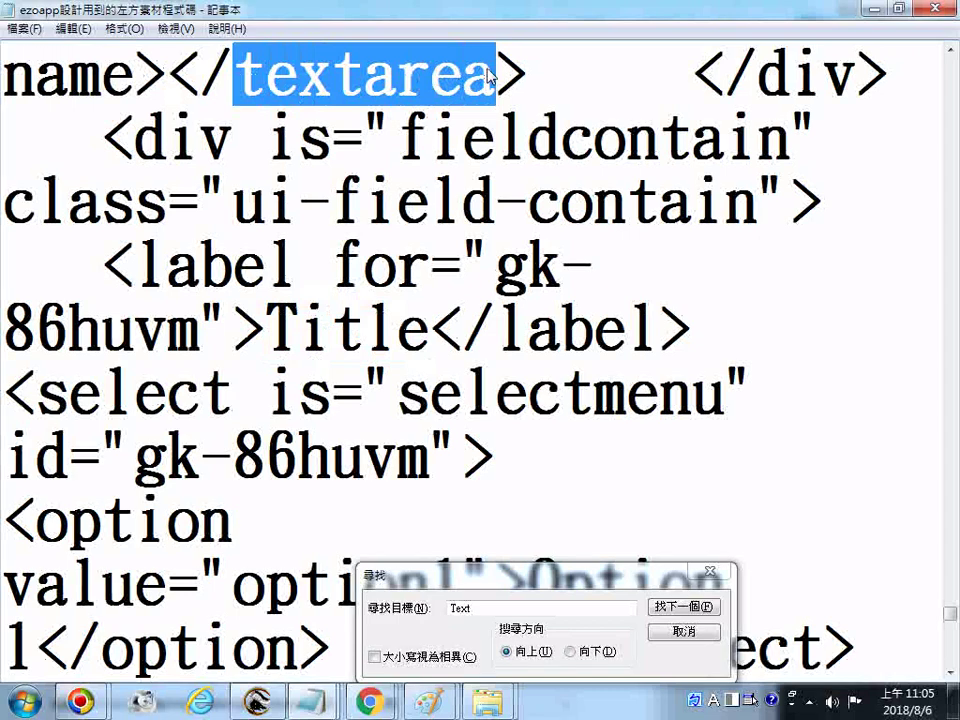
scroll(436, 172, "up", 1)
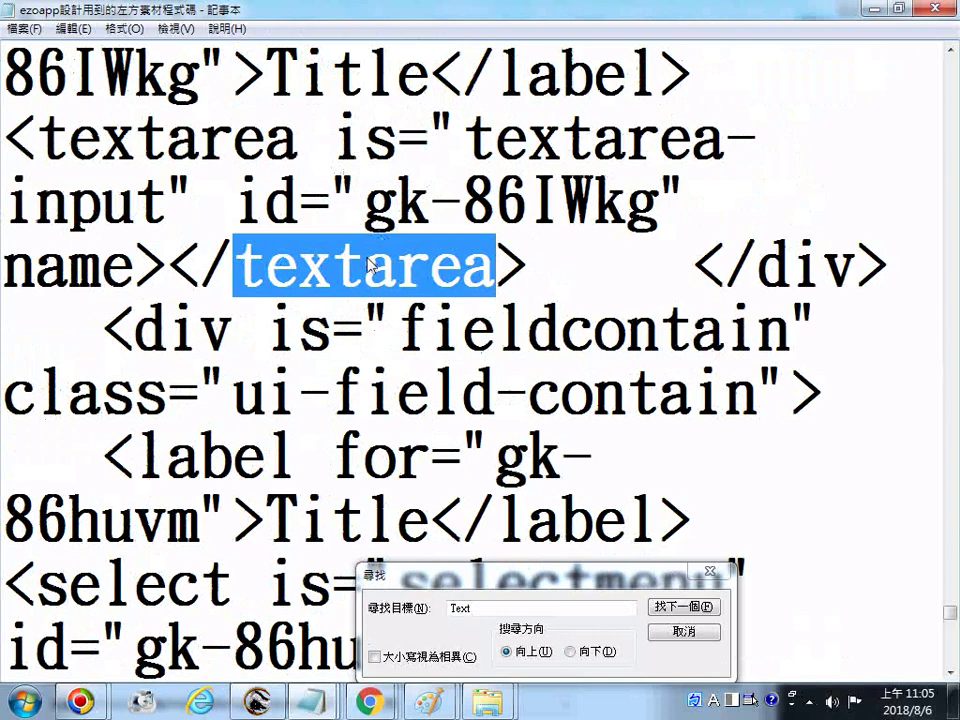
scroll(372, 265, "up", 1)
scroll(372, 265, "down", 1)
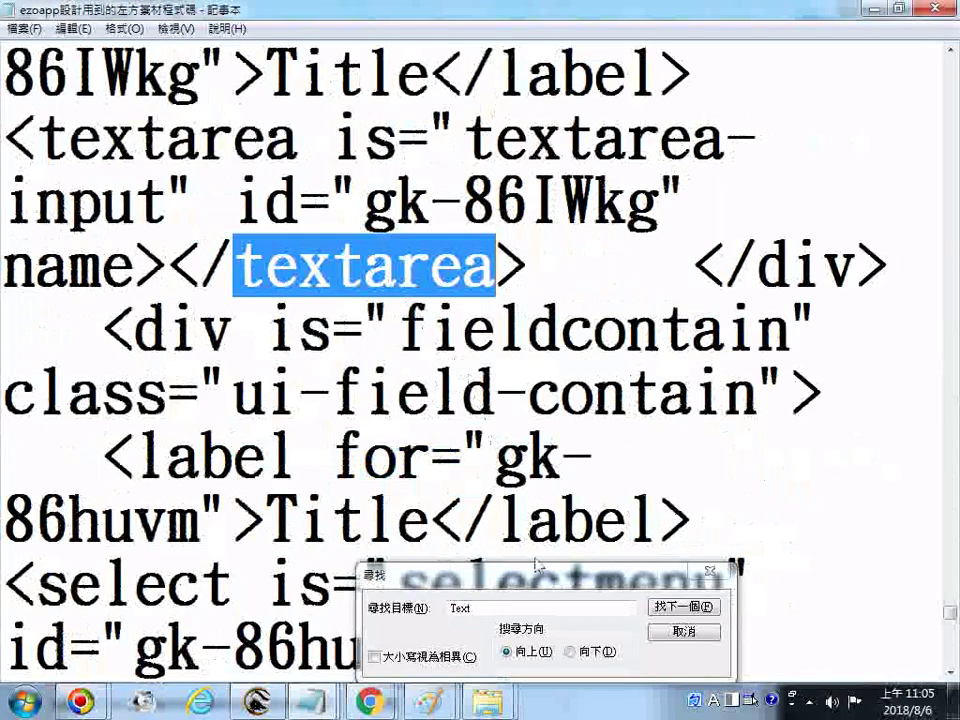
Continue searching upward for "Text" to the heading above the textarea code and highlight the "textarea-input" value.
left_click(449, 398)
left_click(676, 608)
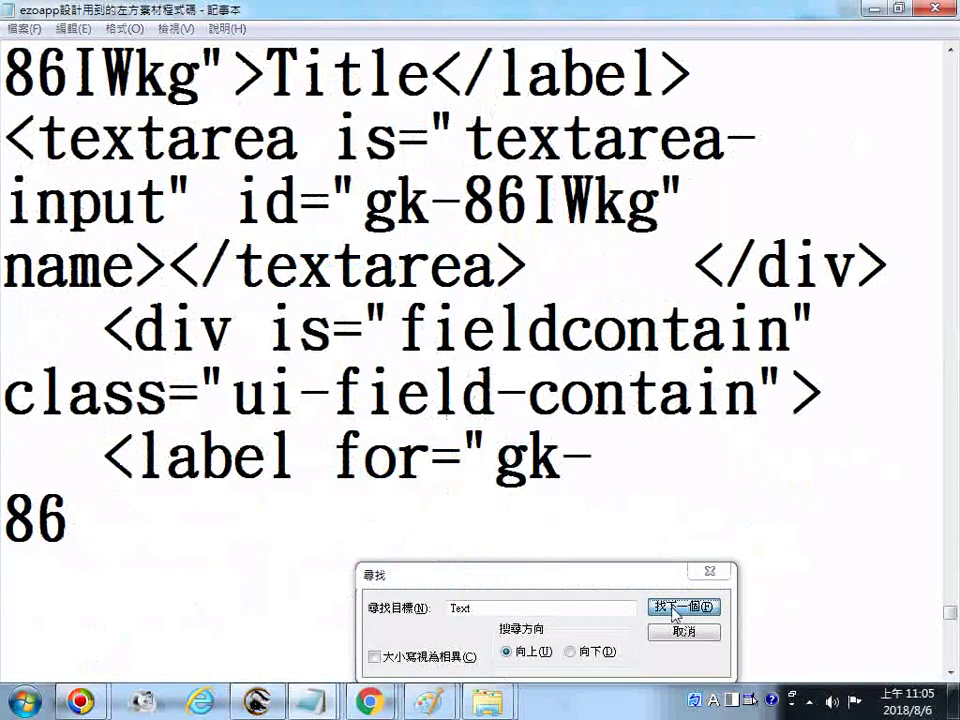
left_click(668, 608)
left_click(664, 608)
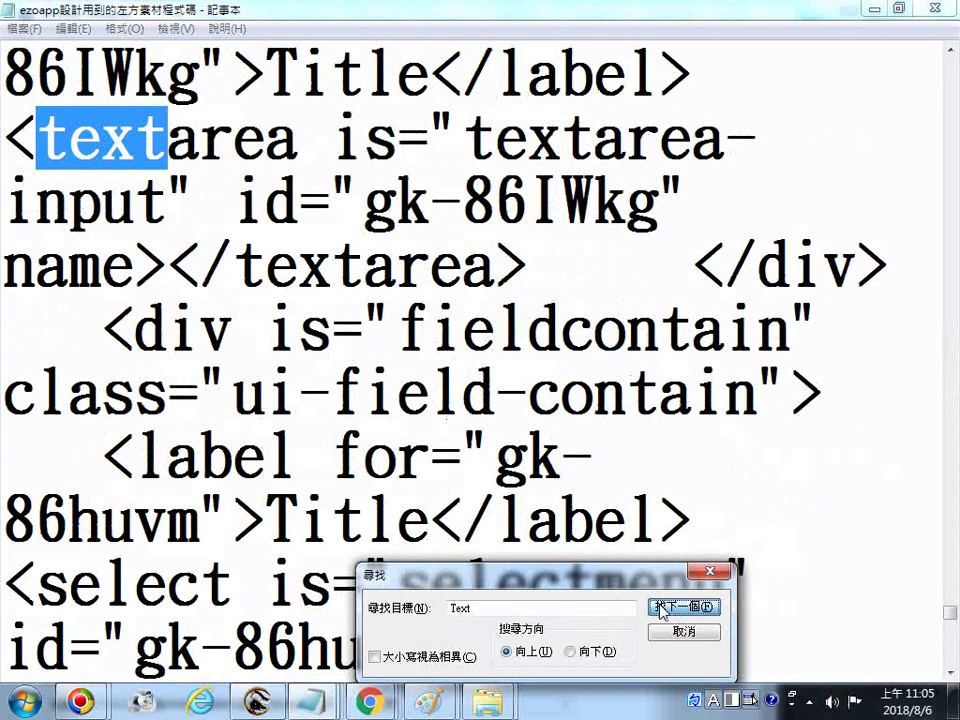
left_click(664, 608)
left_click(296, 268)
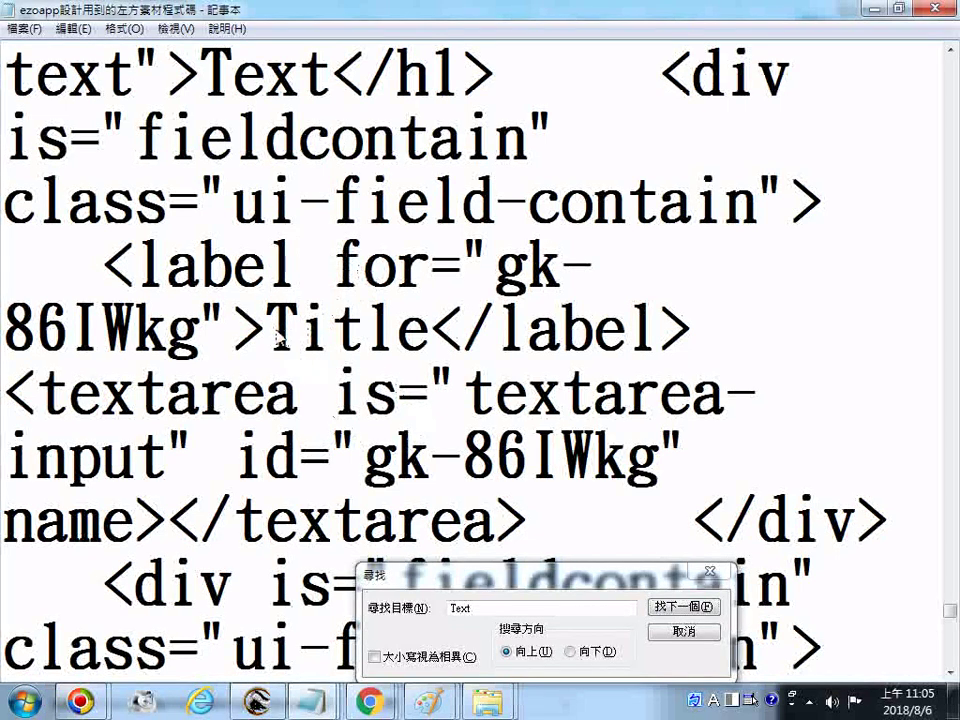
left_click(469, 404)
left_click_drag(469, 404, 175, 462)
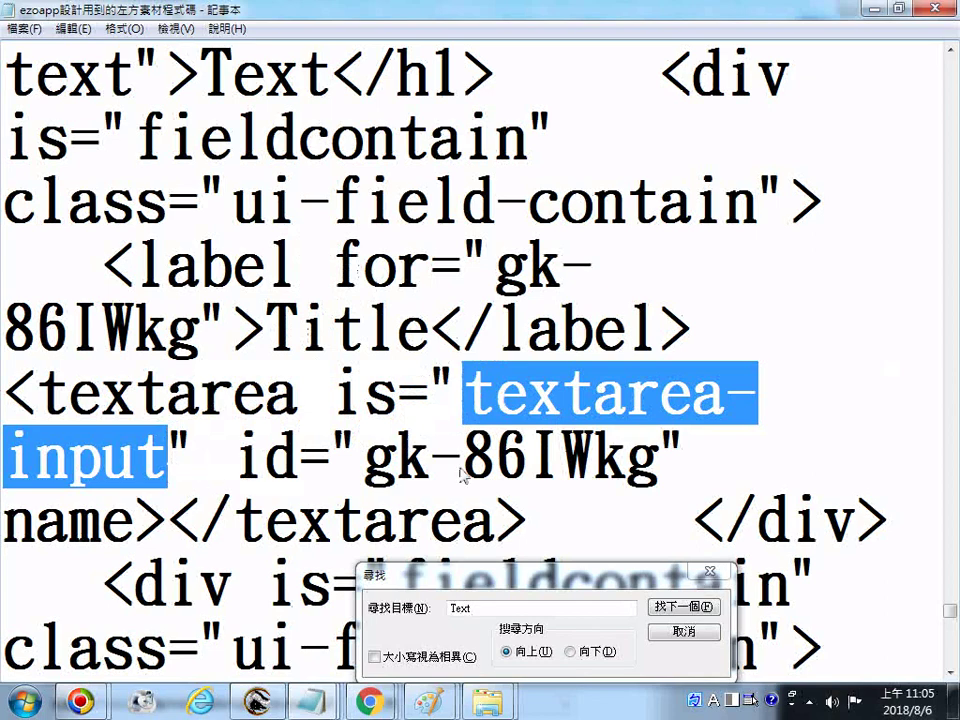
Check the textarea in EZoApp Designer, then return to the Notepad document and highlight its "Title" label.
mouse_move(369, 702)
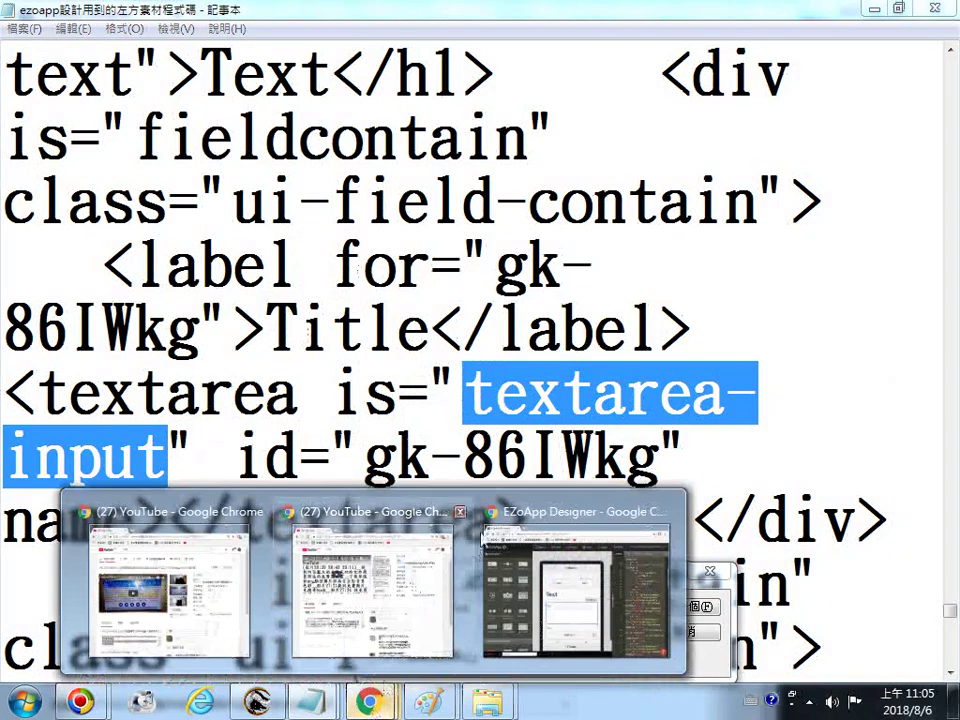
left_click(482, 536)
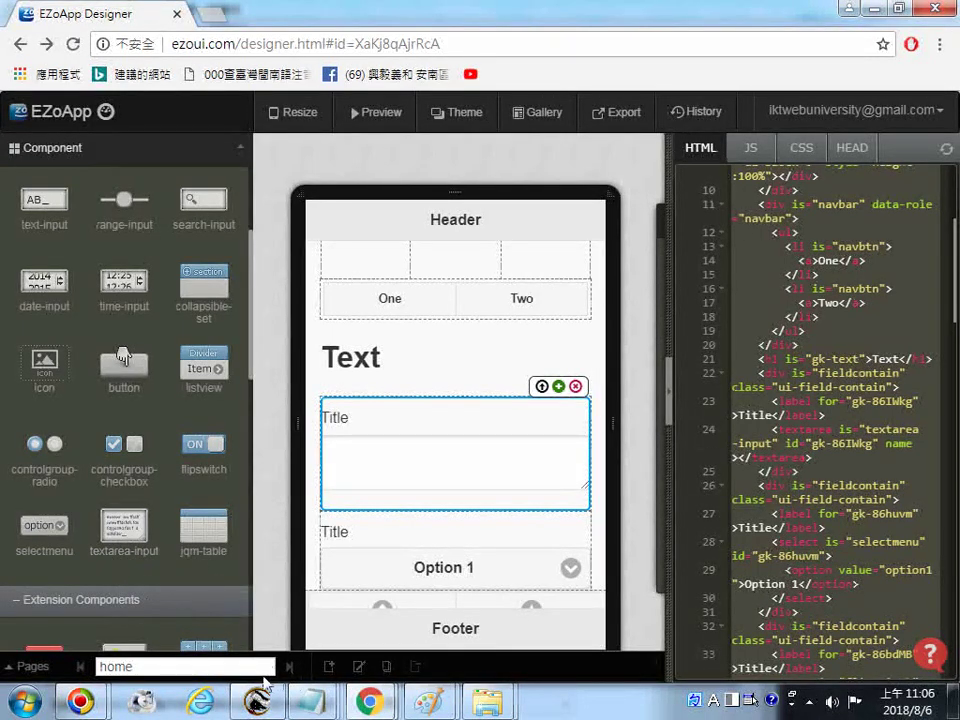
mouse_move(316, 700)
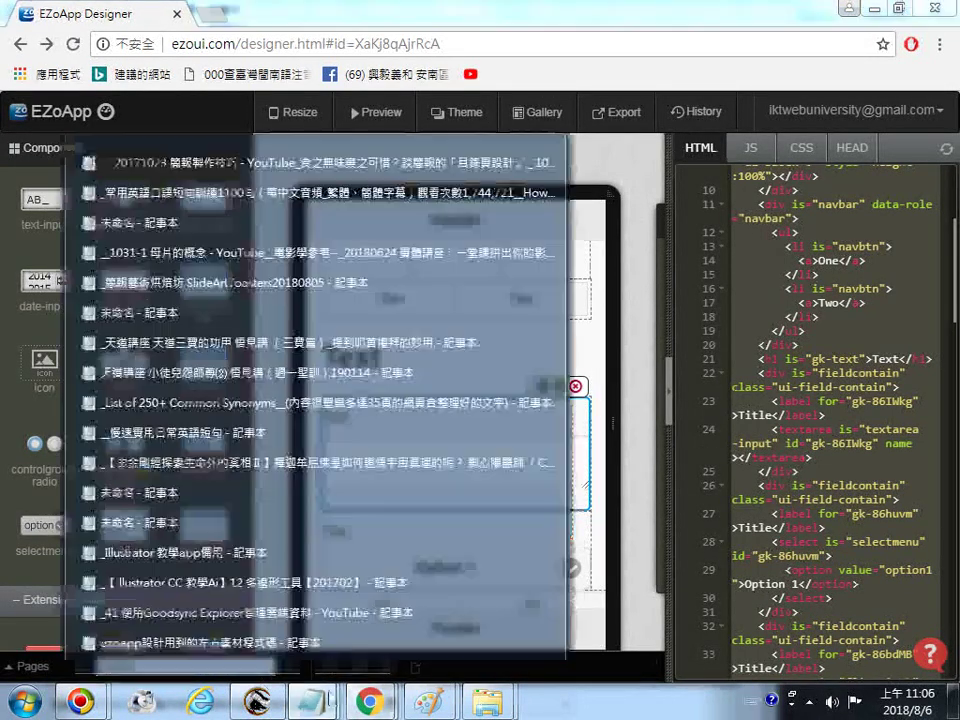
left_click(283, 650)
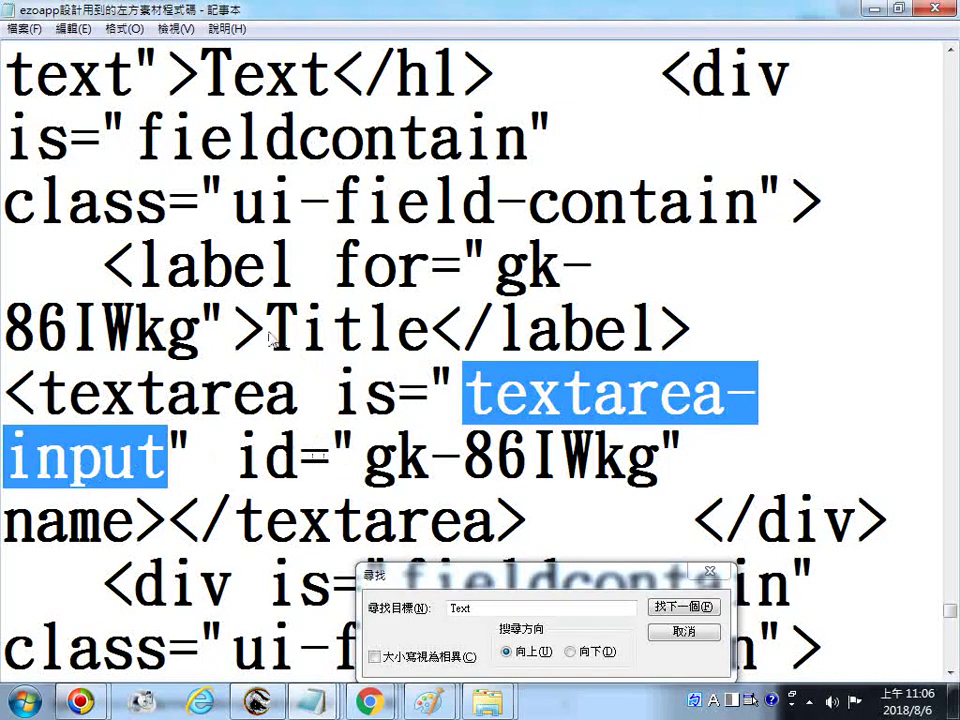
left_click_drag(270, 340, 428, 345)
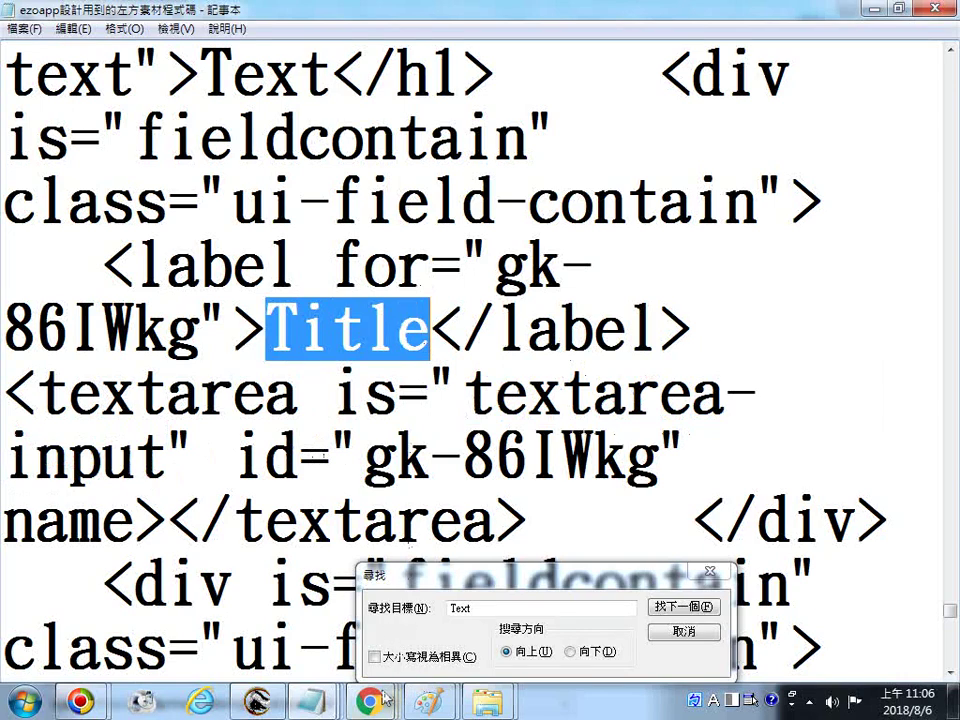
Compare the text box in EZoApp Designer with its Notepad code by highlighting the "textarea-input" value there again.
mouse_move(369, 702)
left_click(576, 527)
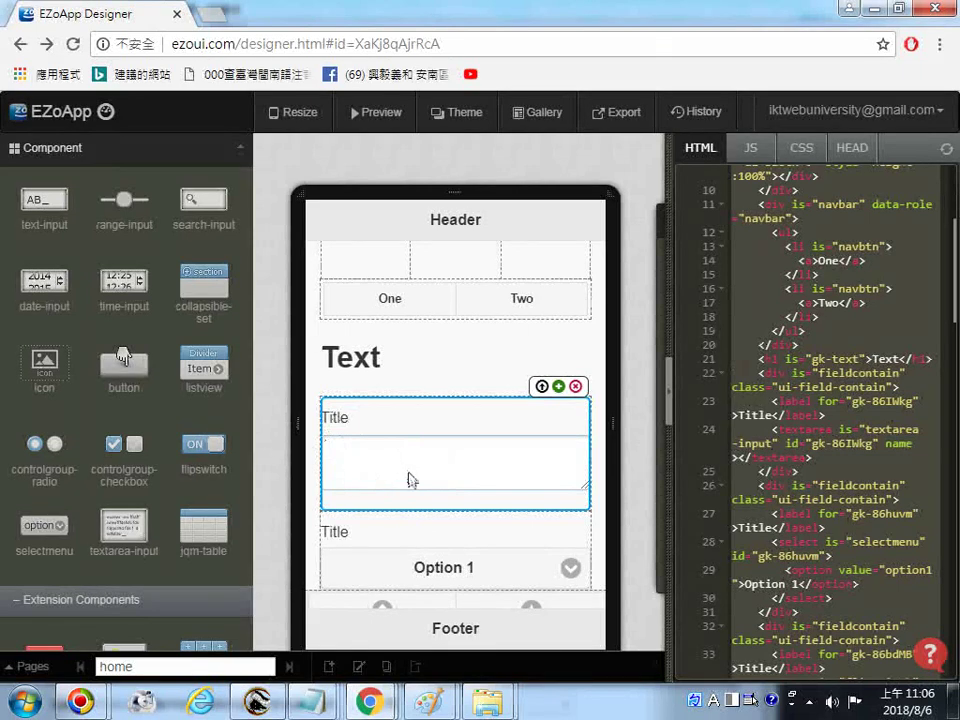
mouse_move(315, 702)
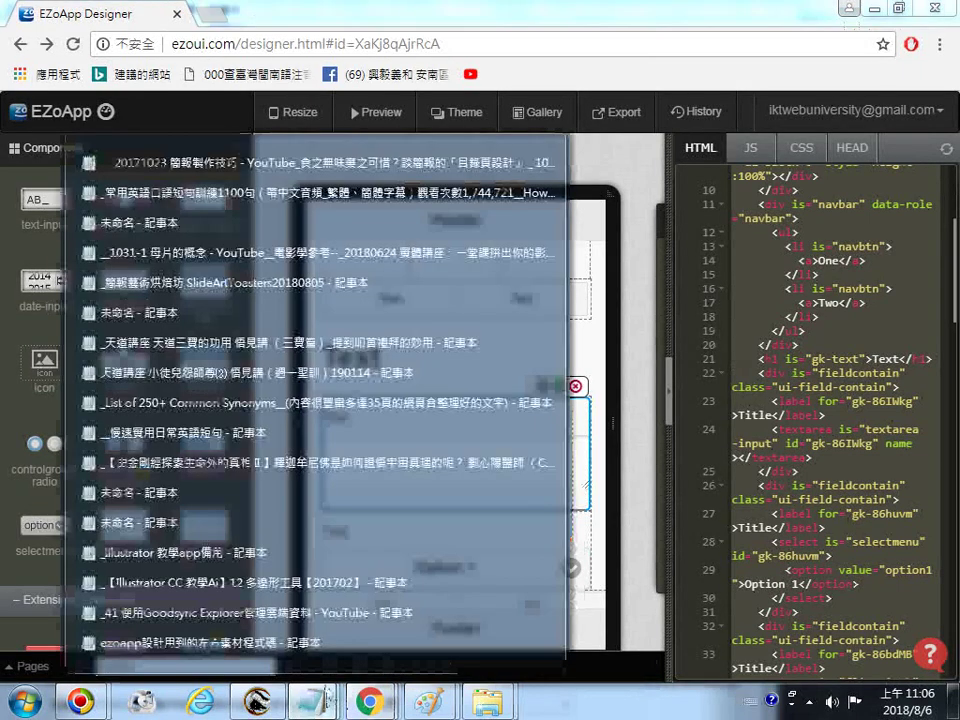
left_click(266, 652)
left_click_drag(465, 396, 182, 452)
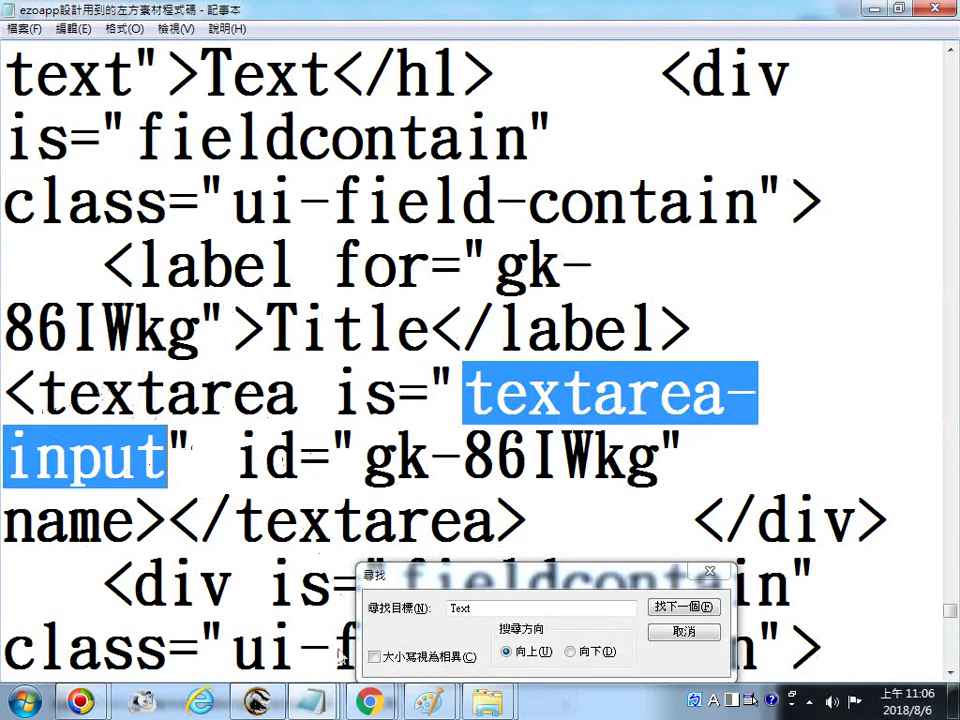
Switch to the EZoApp Designer window, go back to the project dashboard and return to the design page.
mouse_move(369, 702)
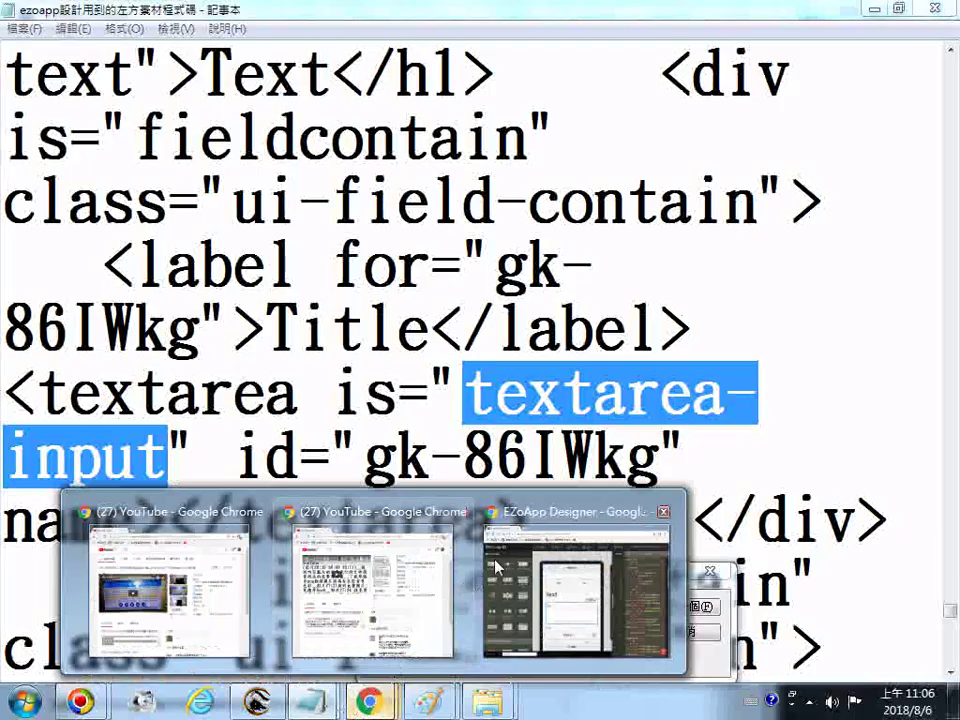
left_click(496, 566)
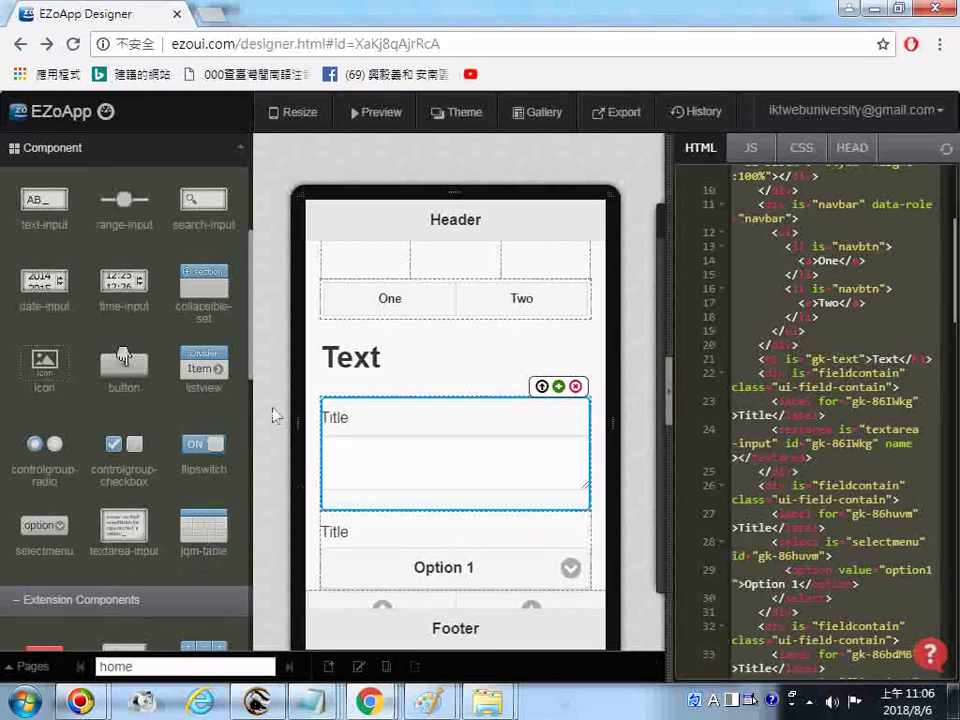
left_click(452, 112)
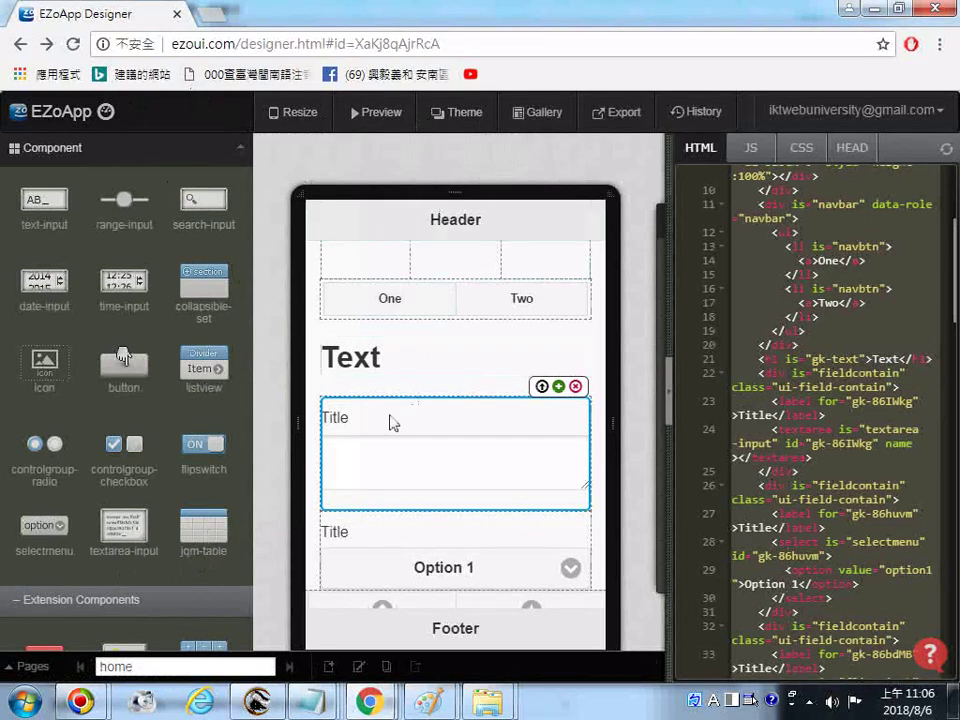
left_click(20, 44)
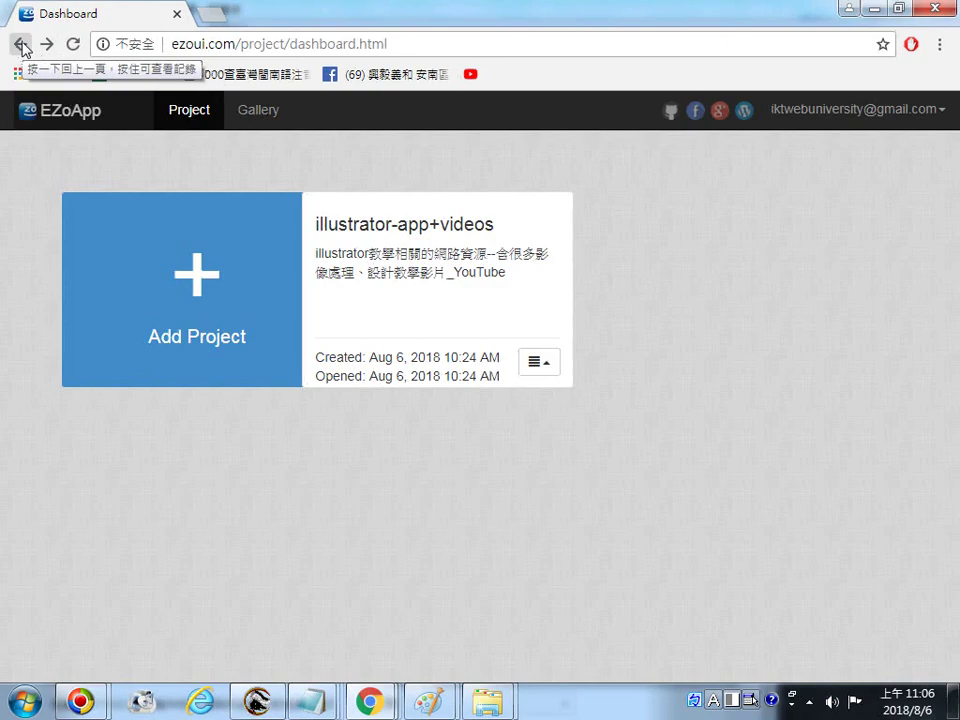
left_click(46, 44)
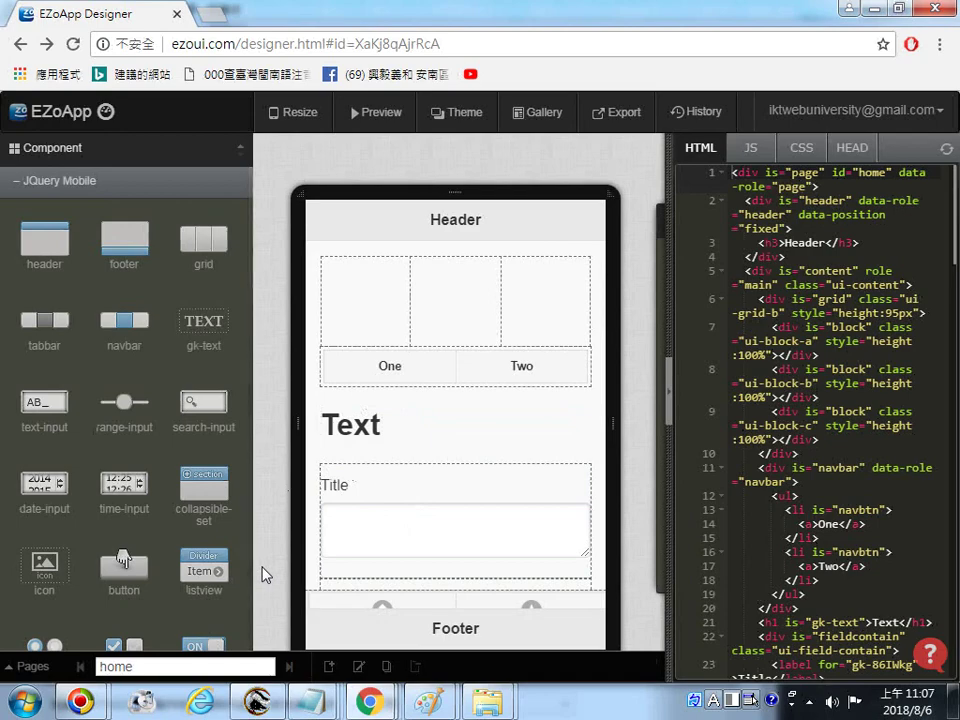
Add a jqm-table component directly below the Text heading on the home page.
scroll(236, 566, "down", 3)
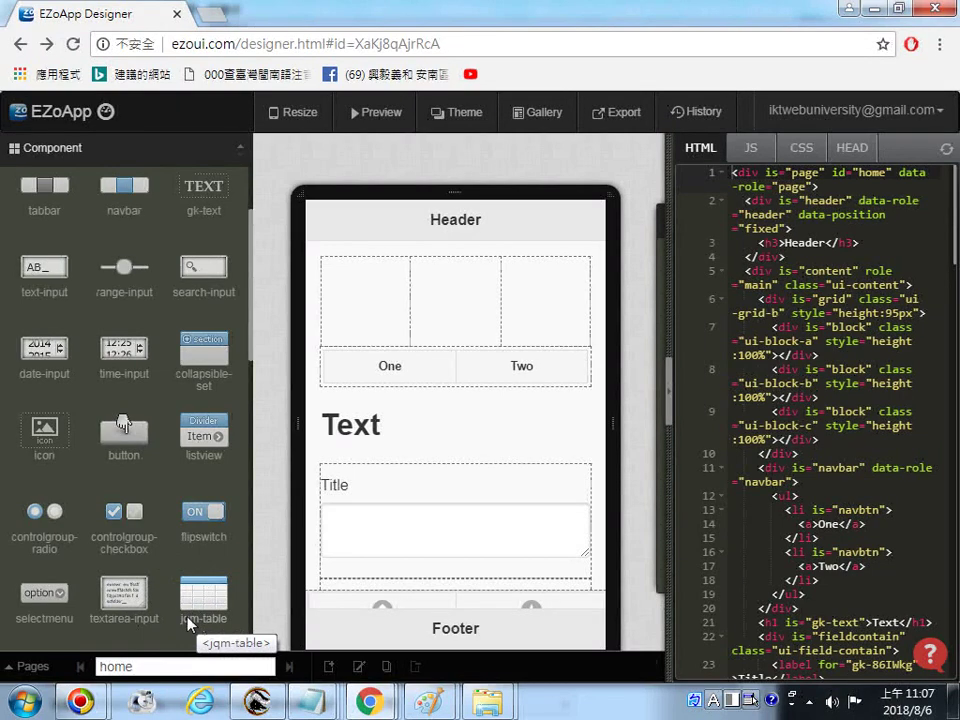
left_click_drag(189, 625, 388, 459)
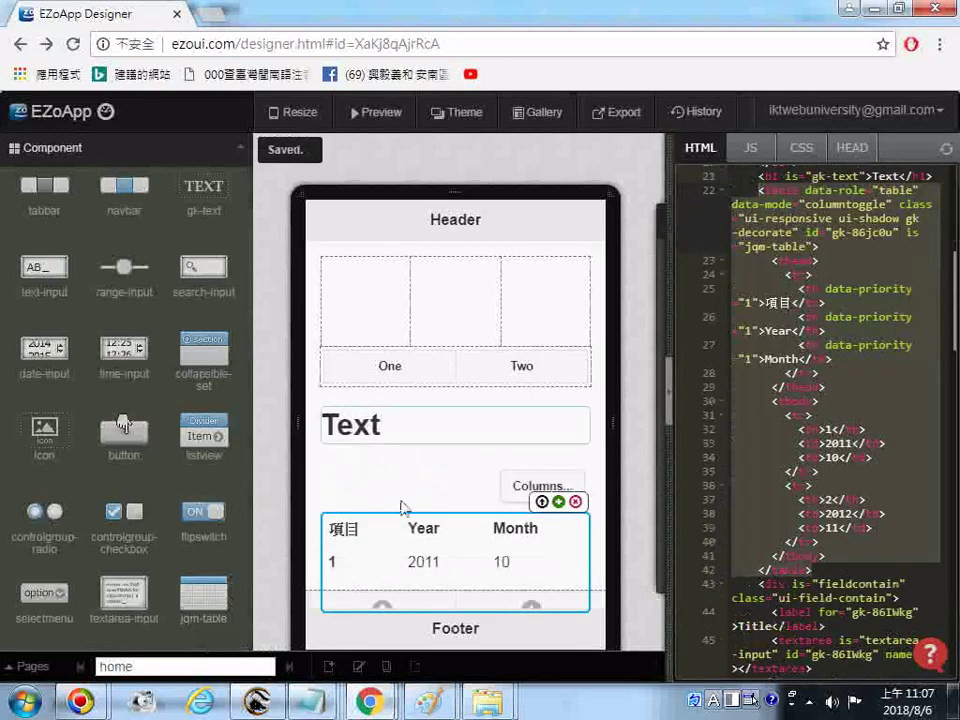
scroll(390, 377, "down", 2)
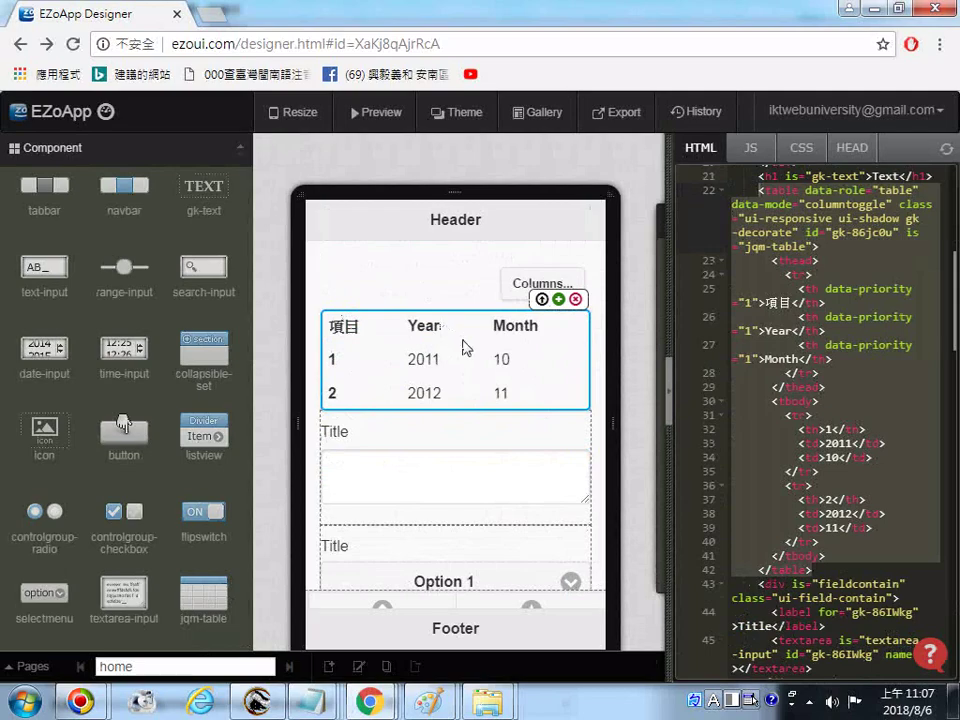
Copy the home page's entire HTML code from the designer.
right_click(707, 341)
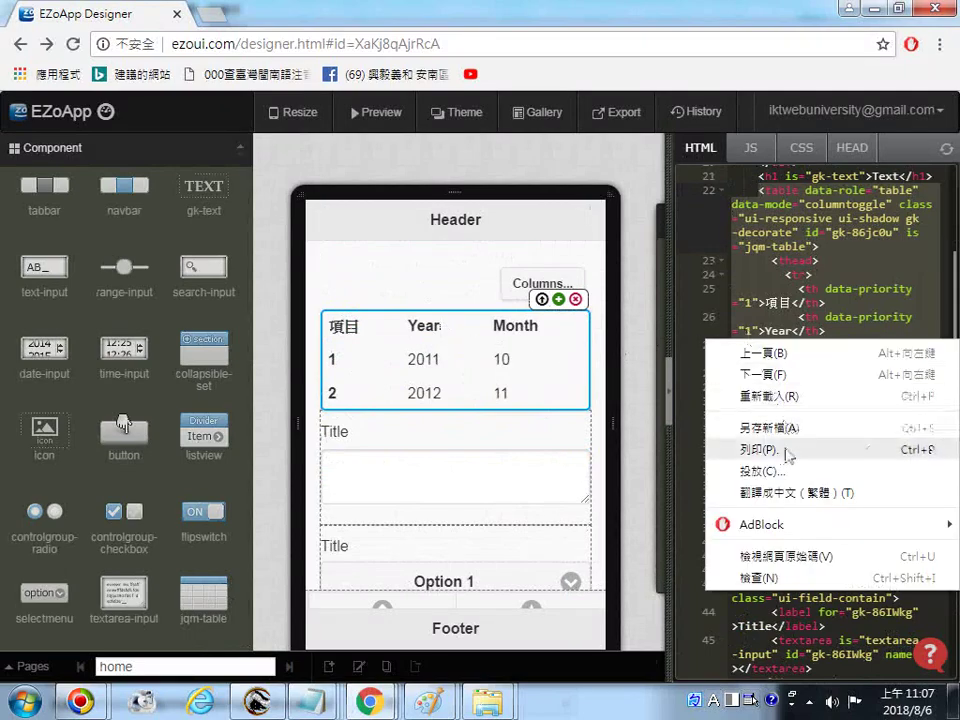
right_click(678, 289)
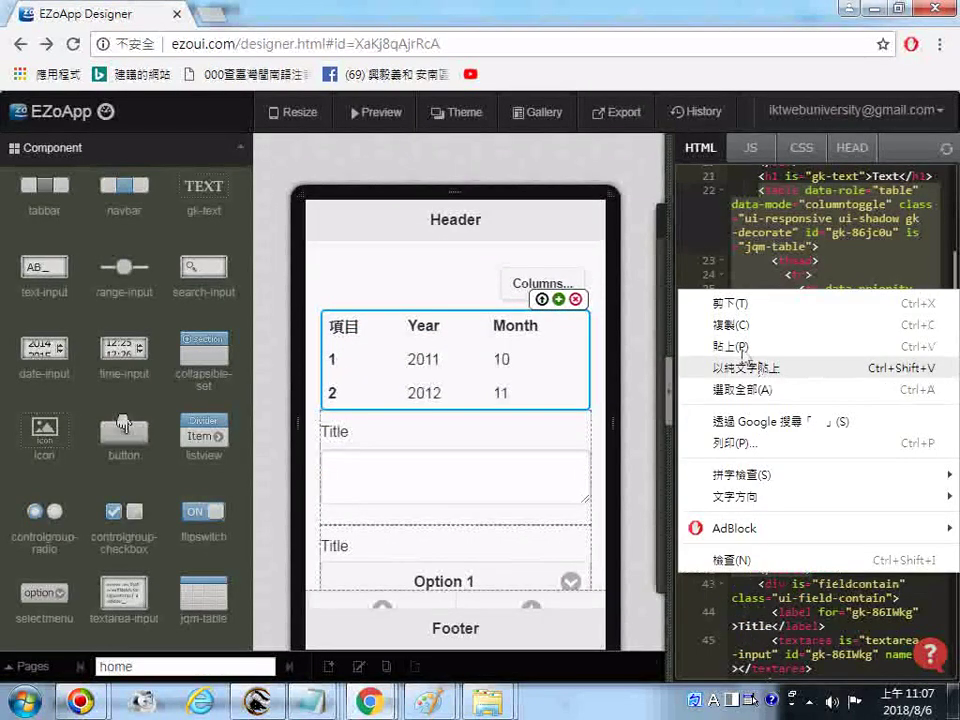
left_click(753, 390)
right_click(679, 312)
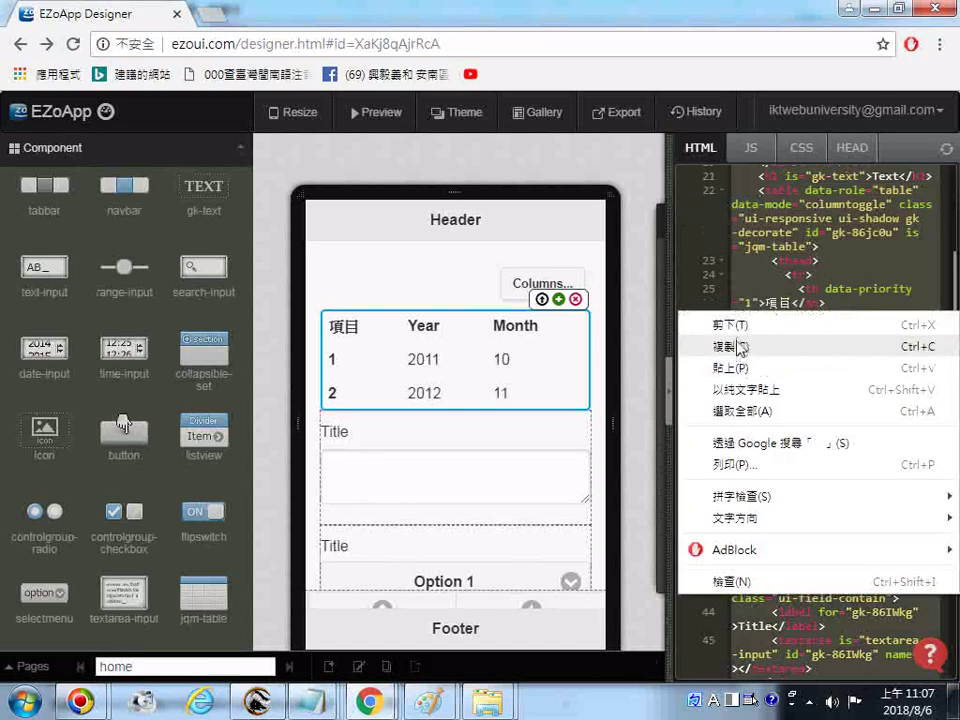
left_click(740, 347)
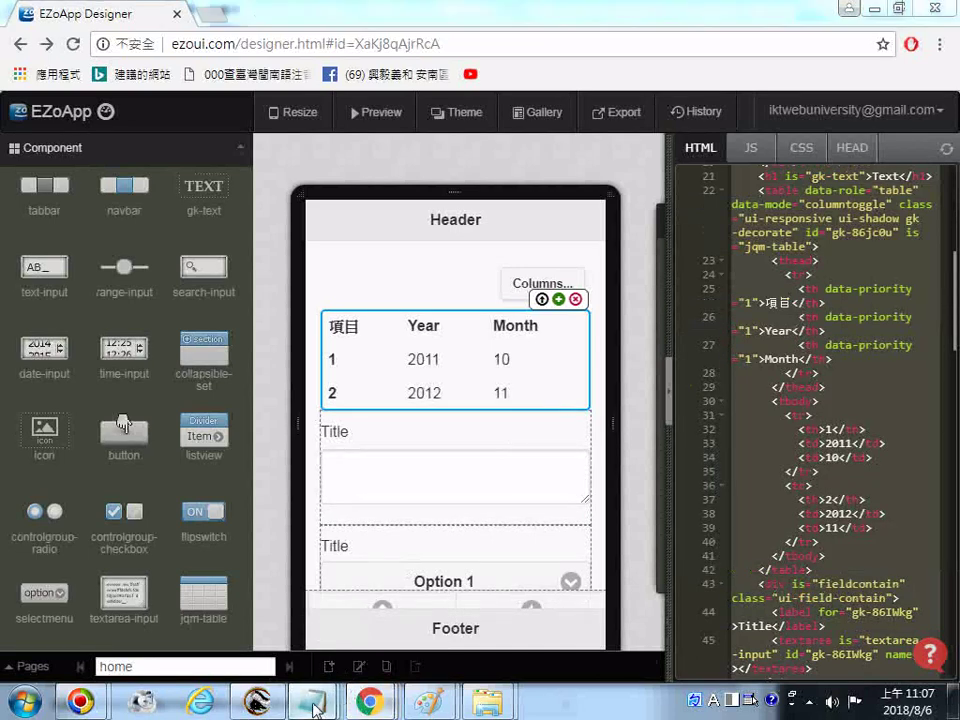
Append "20." and the copied HTML at the end of the ezoapp設計用到的左方素材程式碼 file in Notepad and save it.
left_click(316, 700)
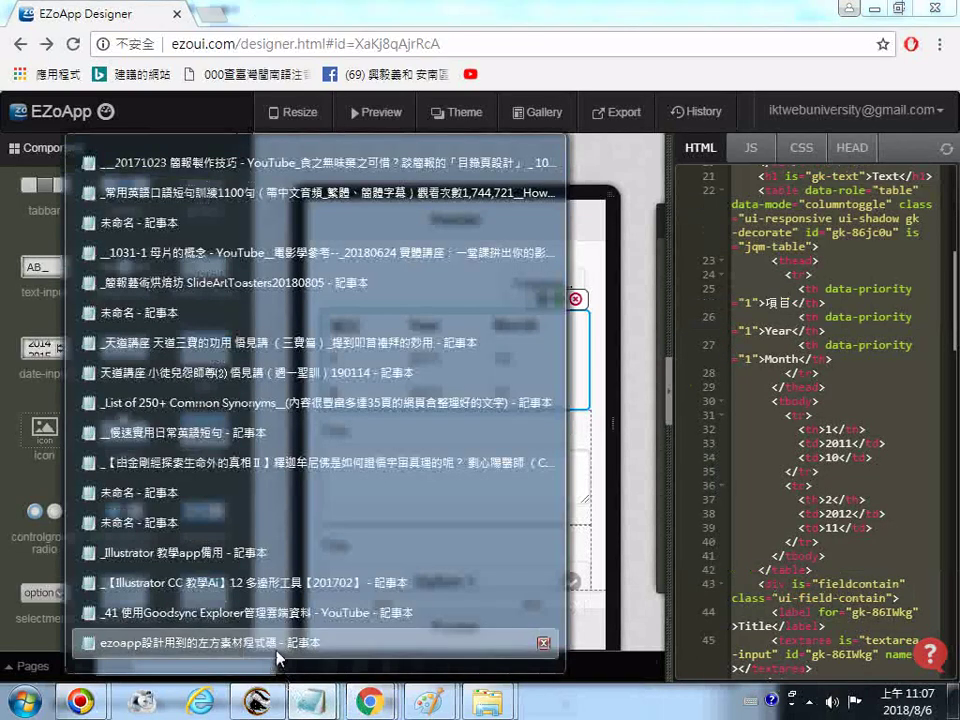
left_click(279, 660)
key("ctrl+End")
key("Return")
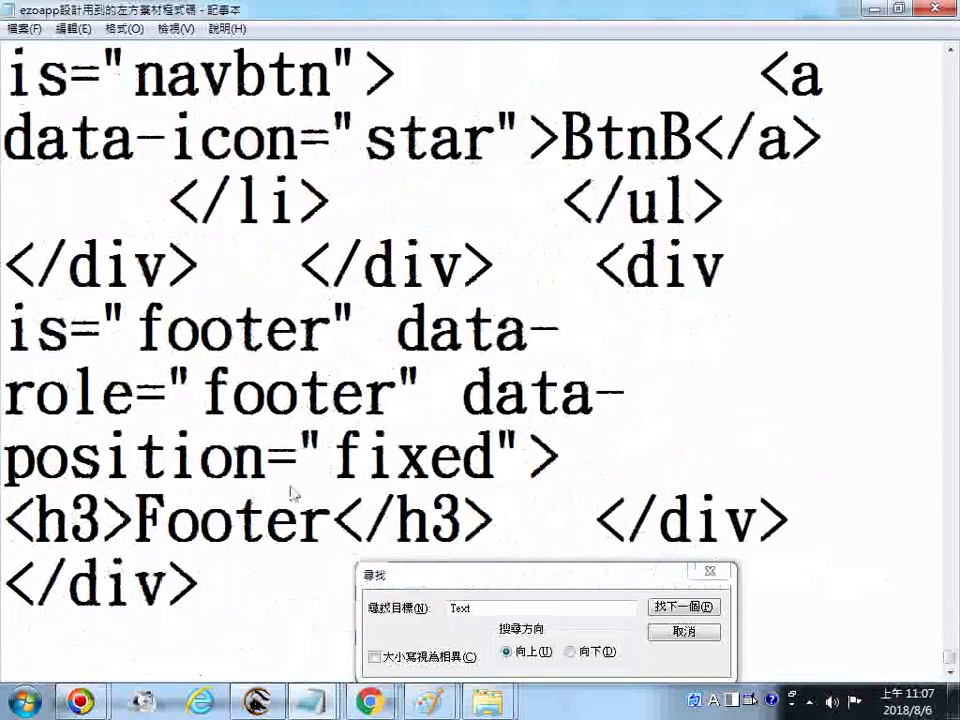
type("20.")
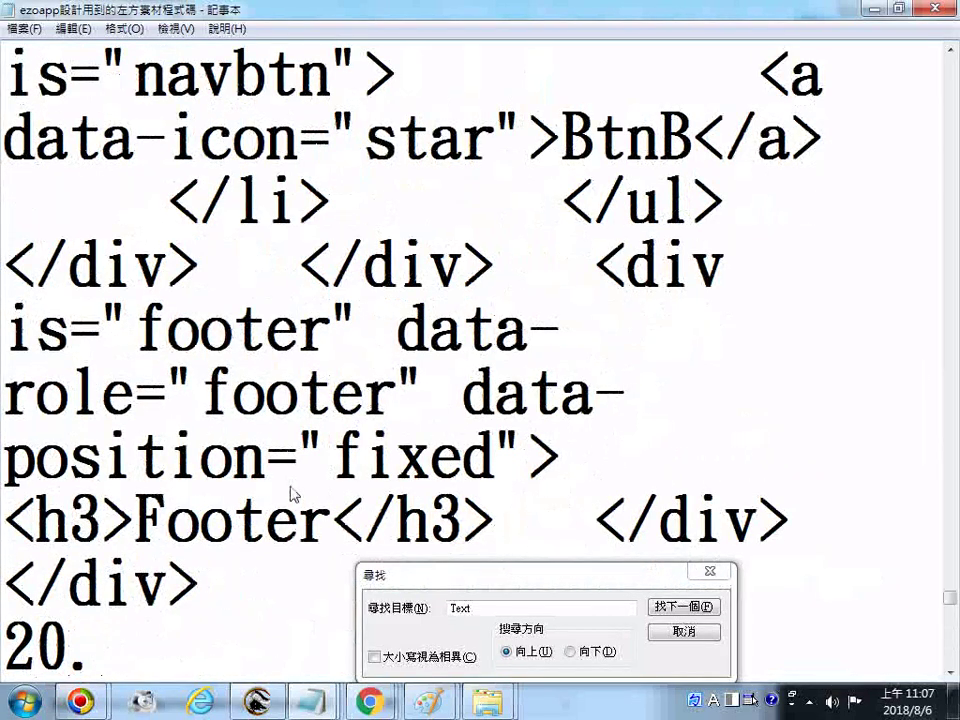
key("BackSpace")
key("BackSpace")
key("BackSpace")
key("BackSpace")
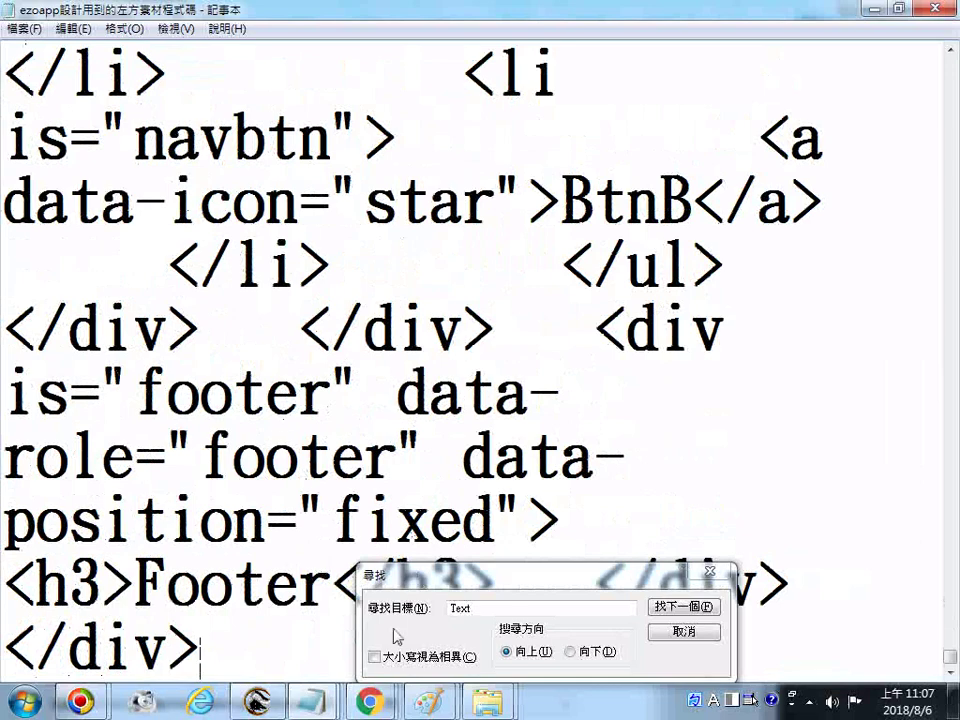
left_click(22, 30)
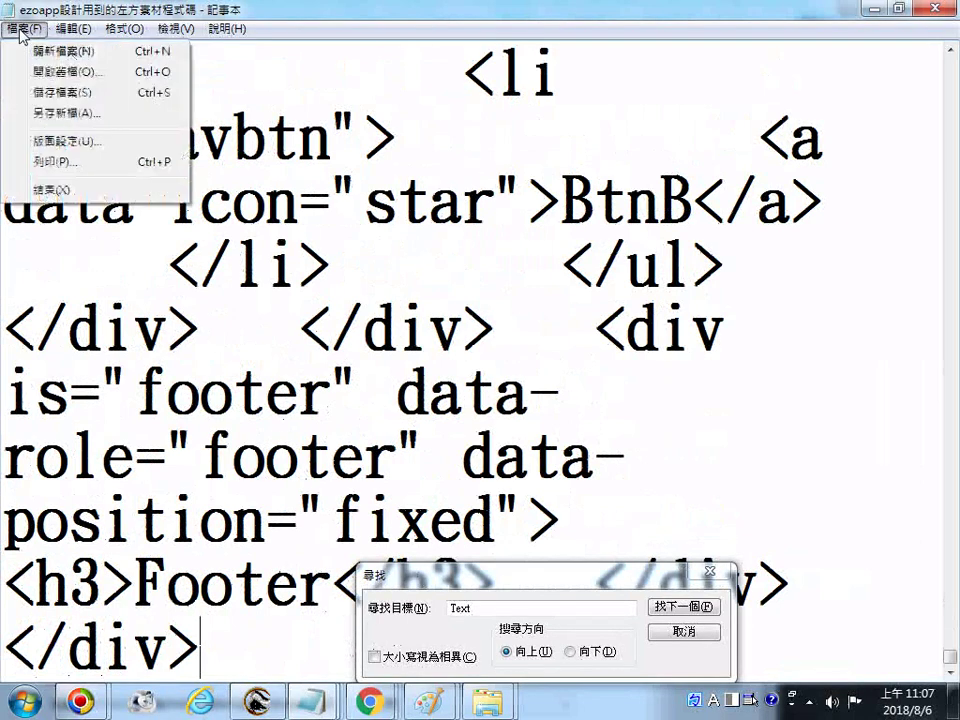
left_click(26, 94)
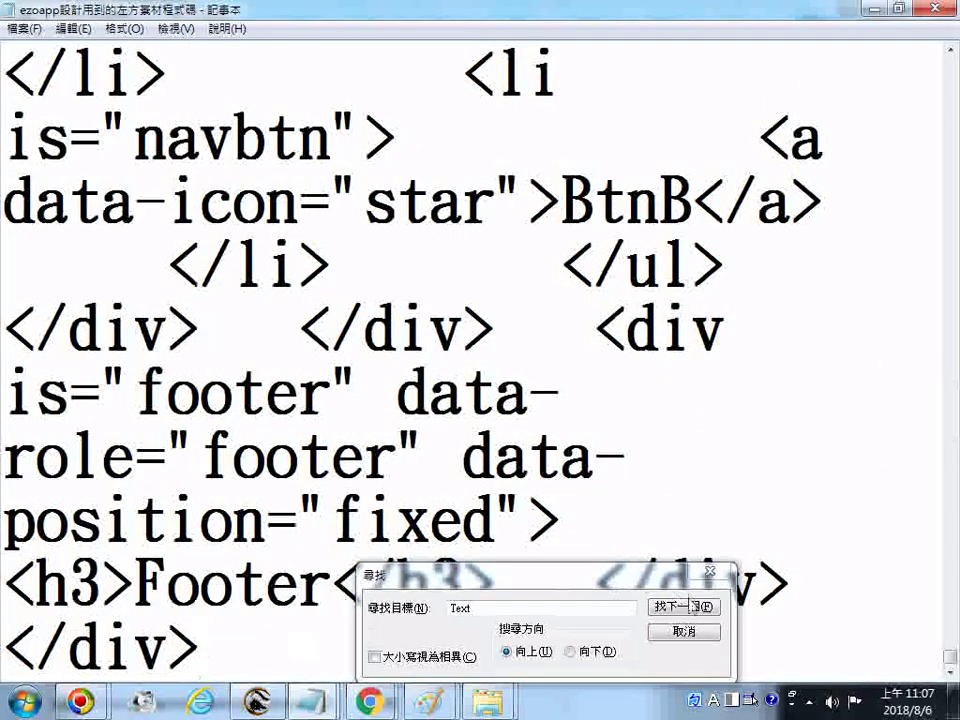
Search upward for "Text" to find the newly added table code and highlight its component name jqm-table.
left_click(686, 606)
left_click(688, 606)
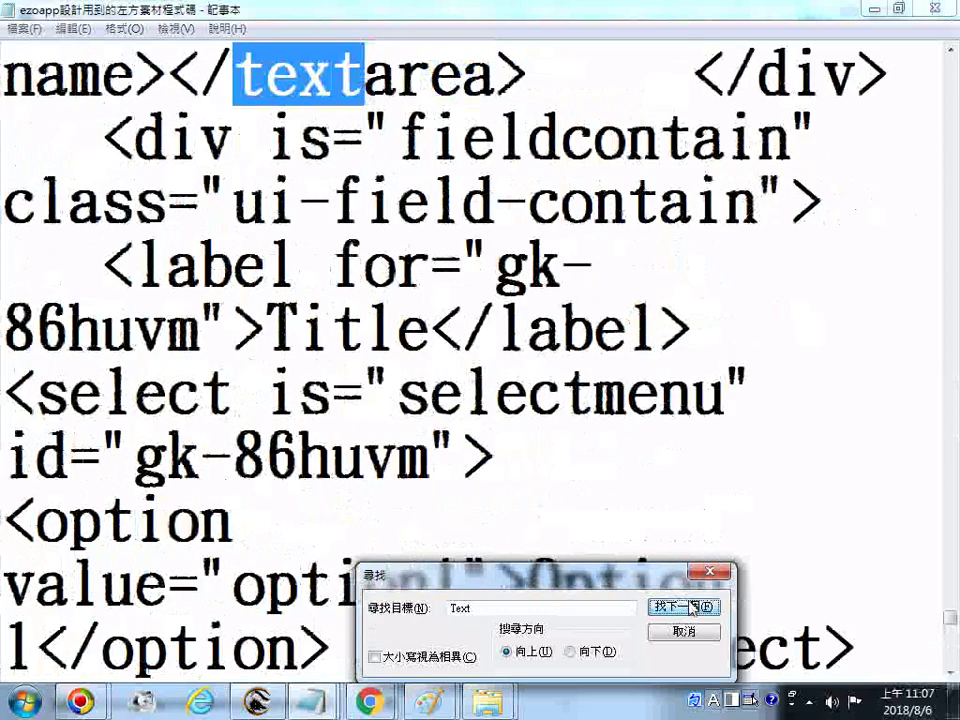
left_click(686, 606)
left_click(686, 606)
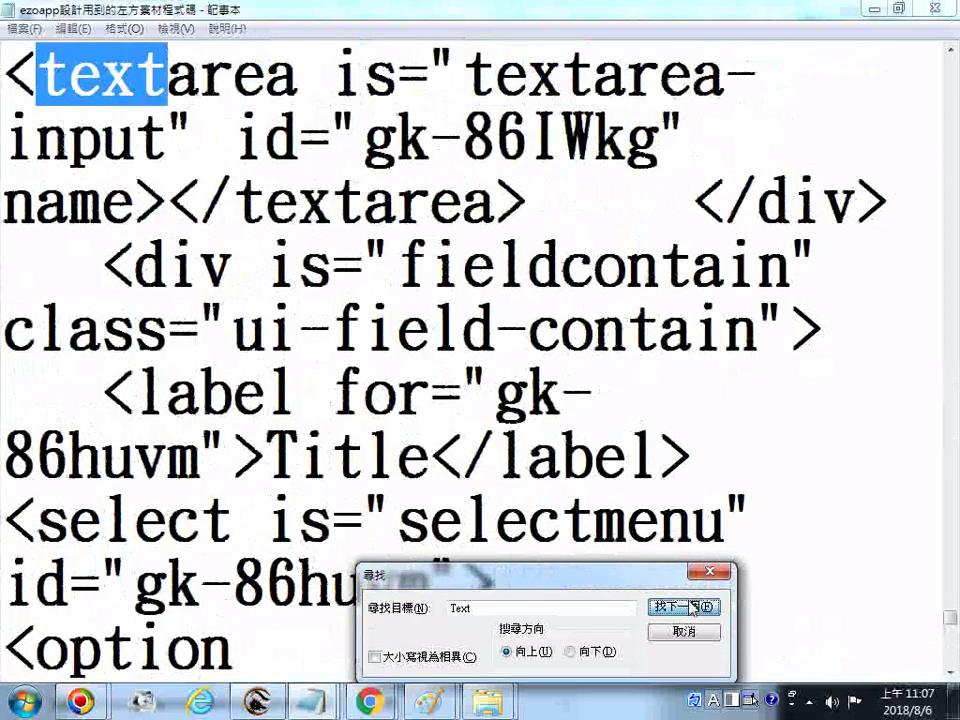
left_click(688, 606)
left_click(234, 268)
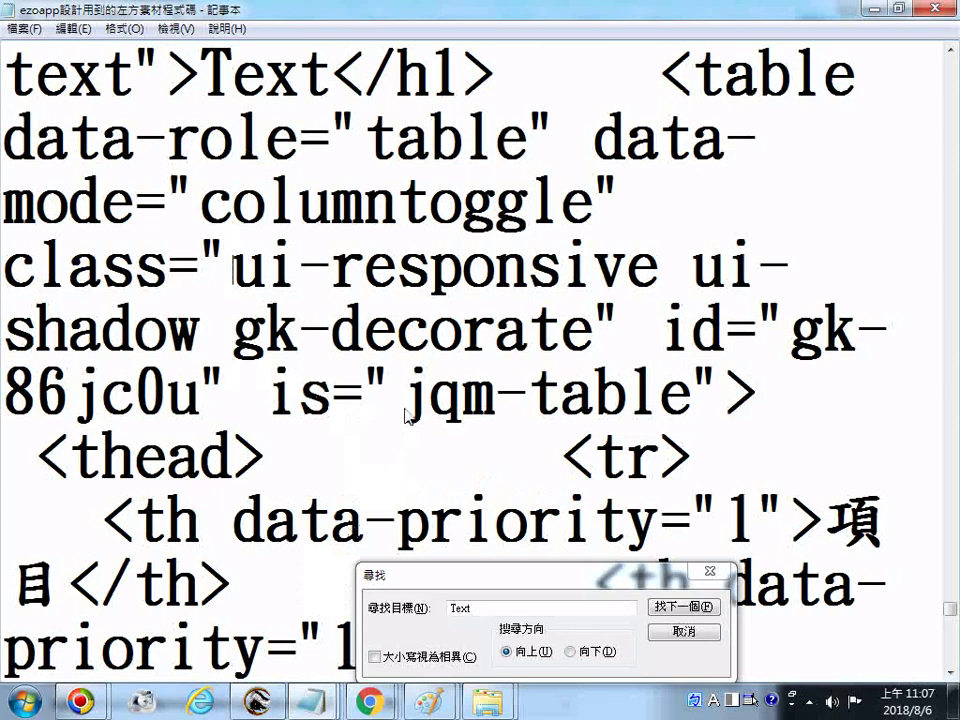
left_click_drag(405, 407, 707, 399)
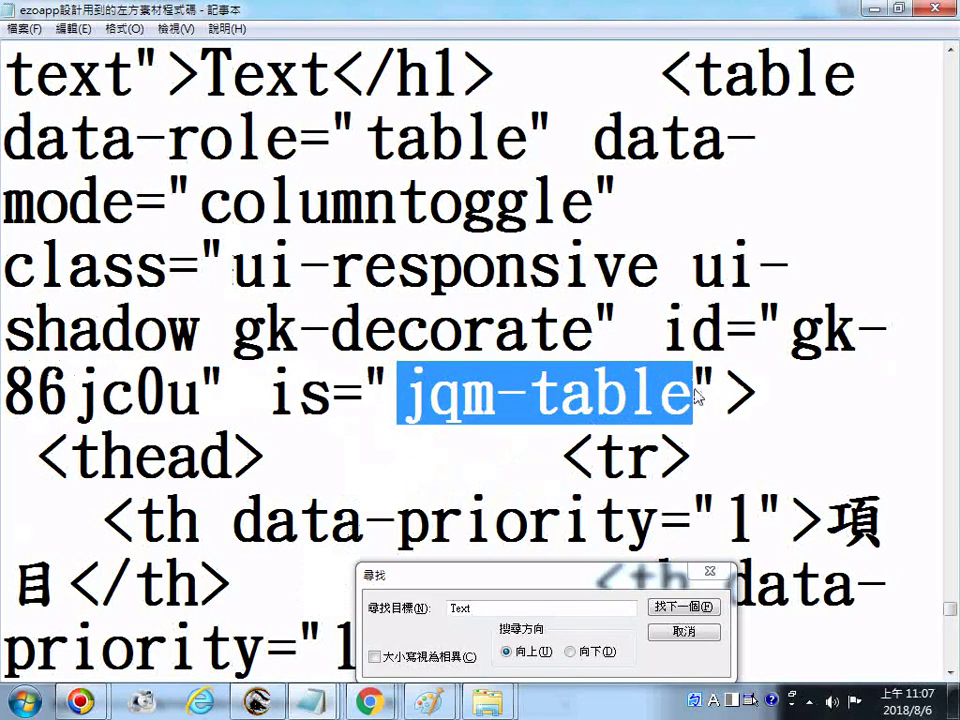
Switch to EZoApp Designer, preview the page and look through the table and the components below it.
left_click(367, 704)
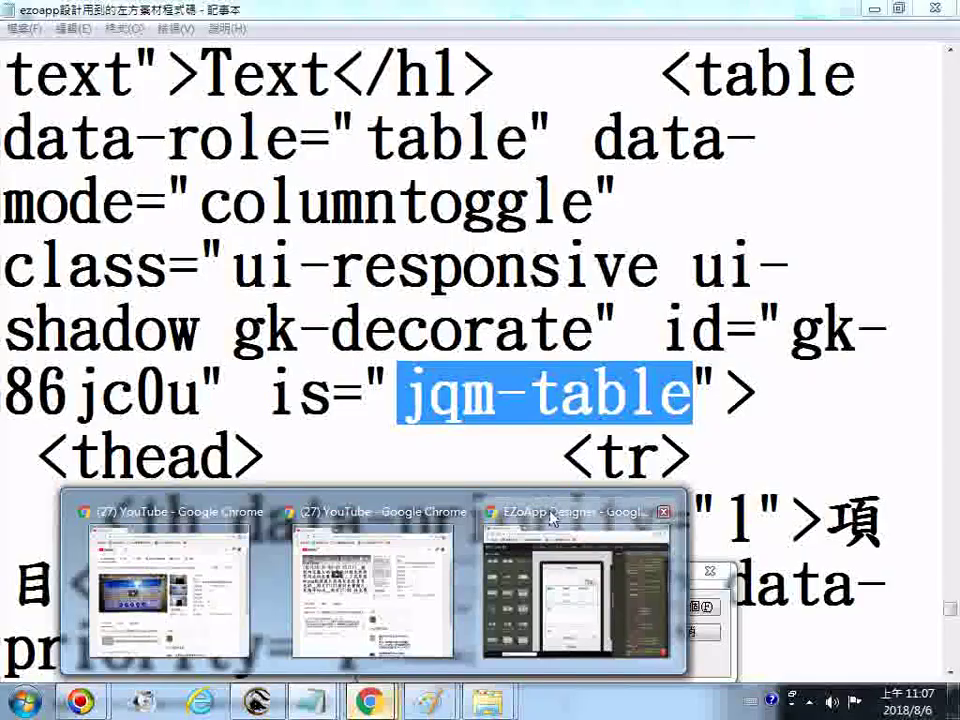
left_click(551, 517)
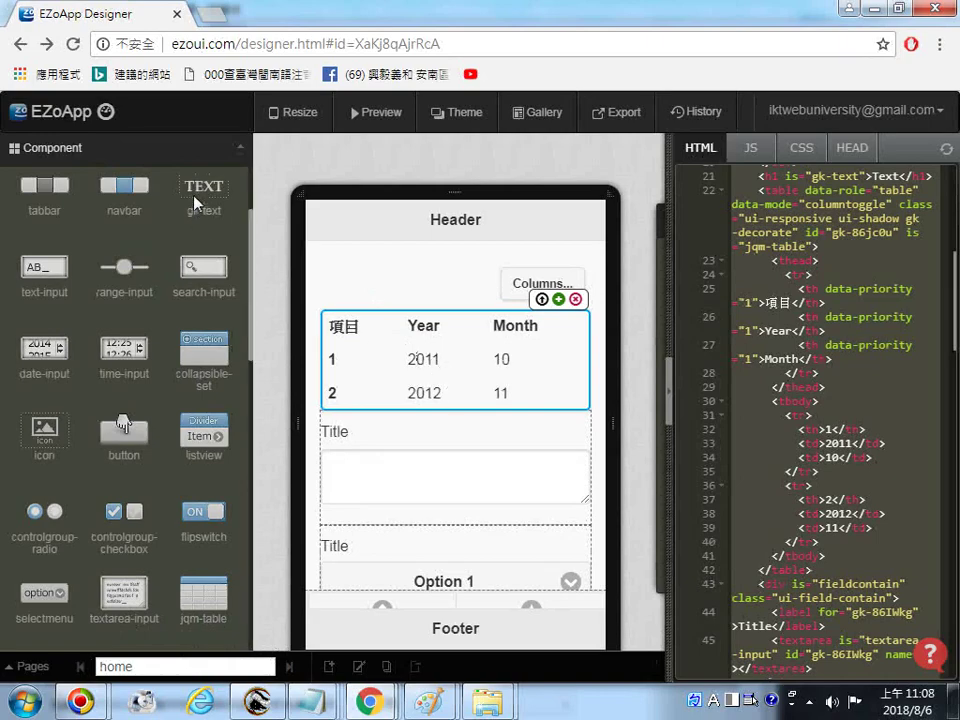
left_click(388, 120)
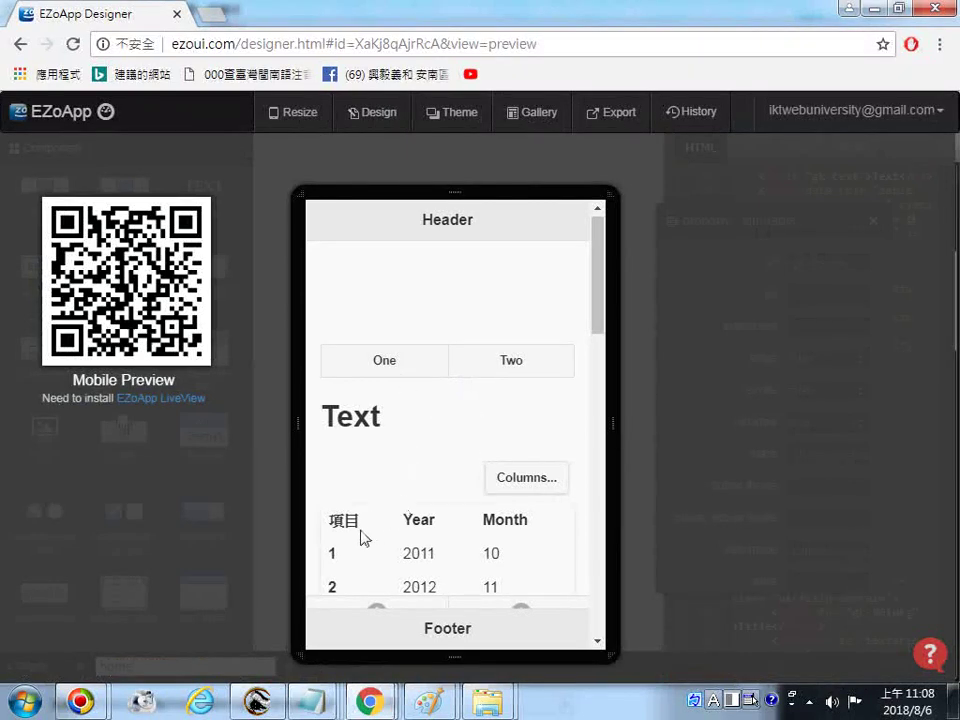
scroll(364, 538, "down", 1)
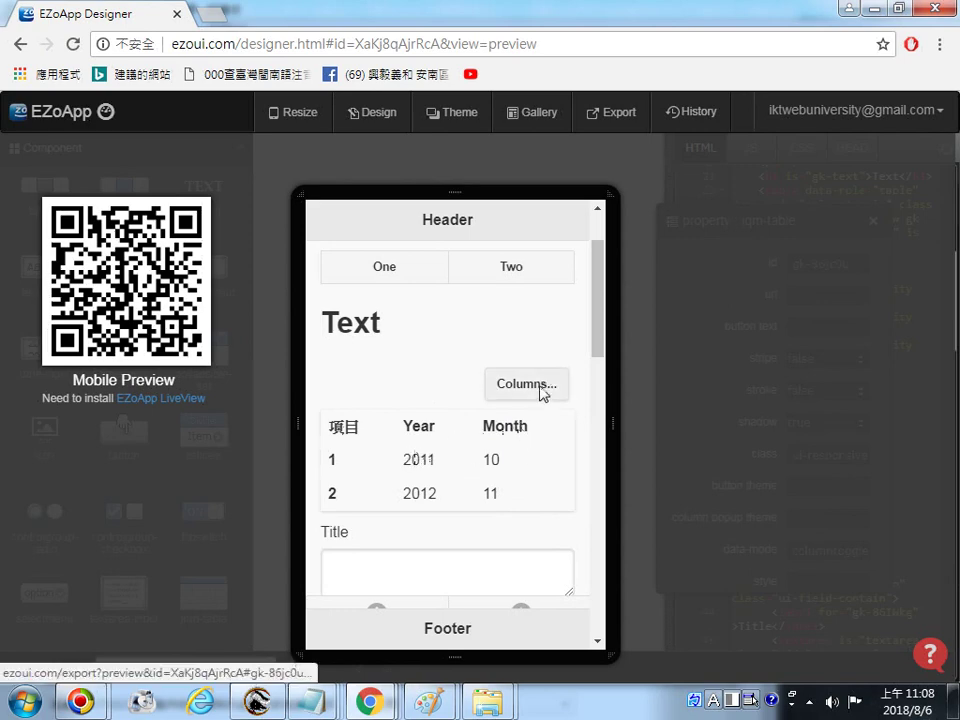
scroll(336, 486, "down", 1)
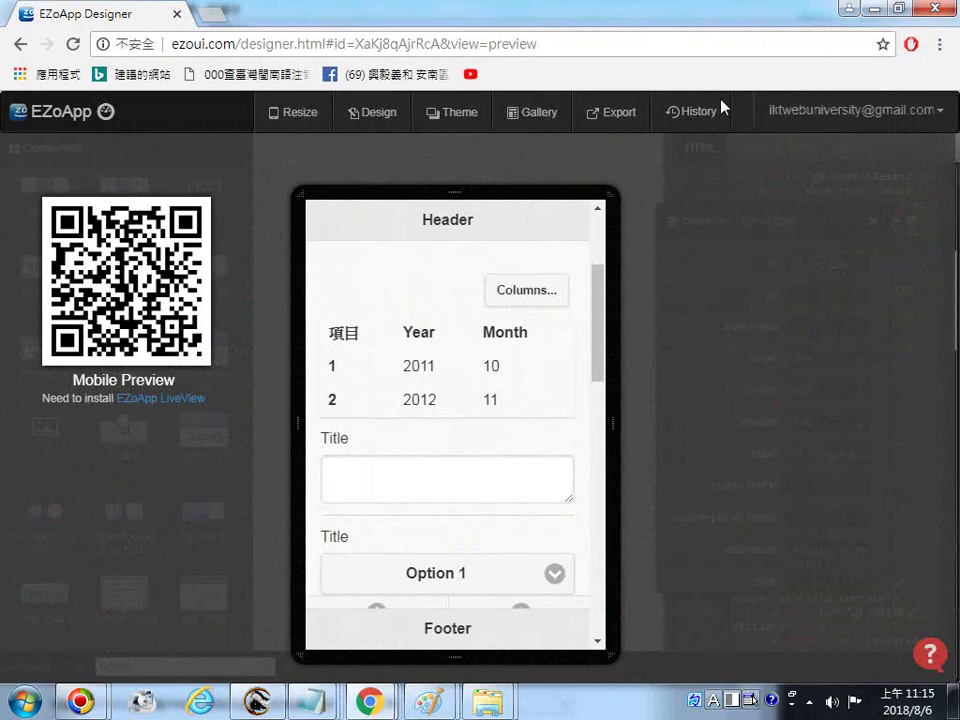
scroll(521, 394, "down", 10)
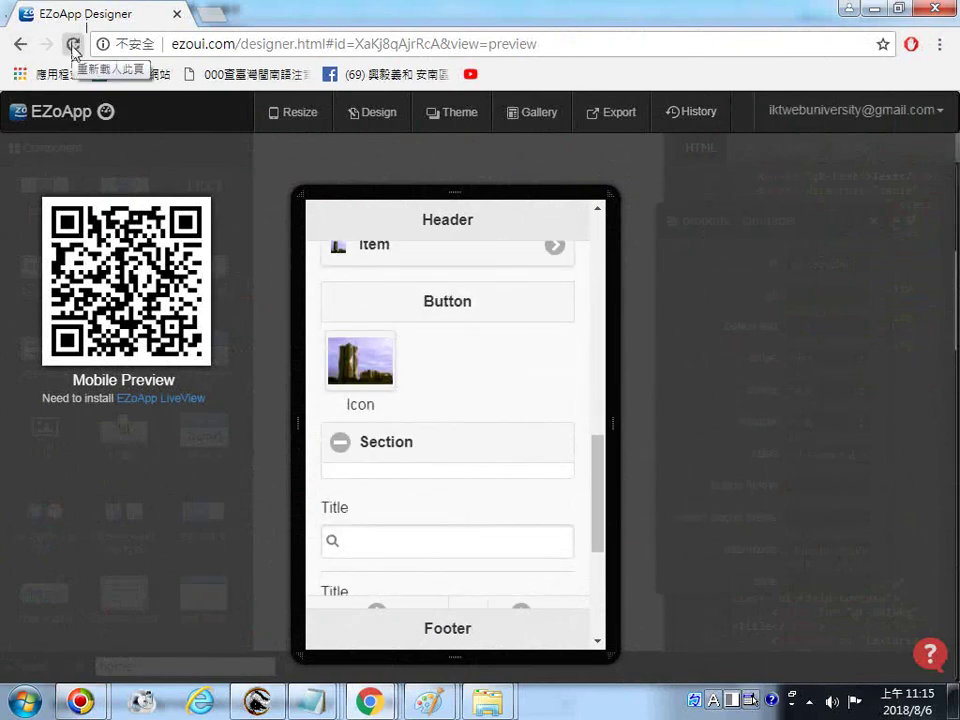
Return from the preview to the design page, reload it and examine the table under the Text heading.
left_click(21, 46)
left_click(73, 46)
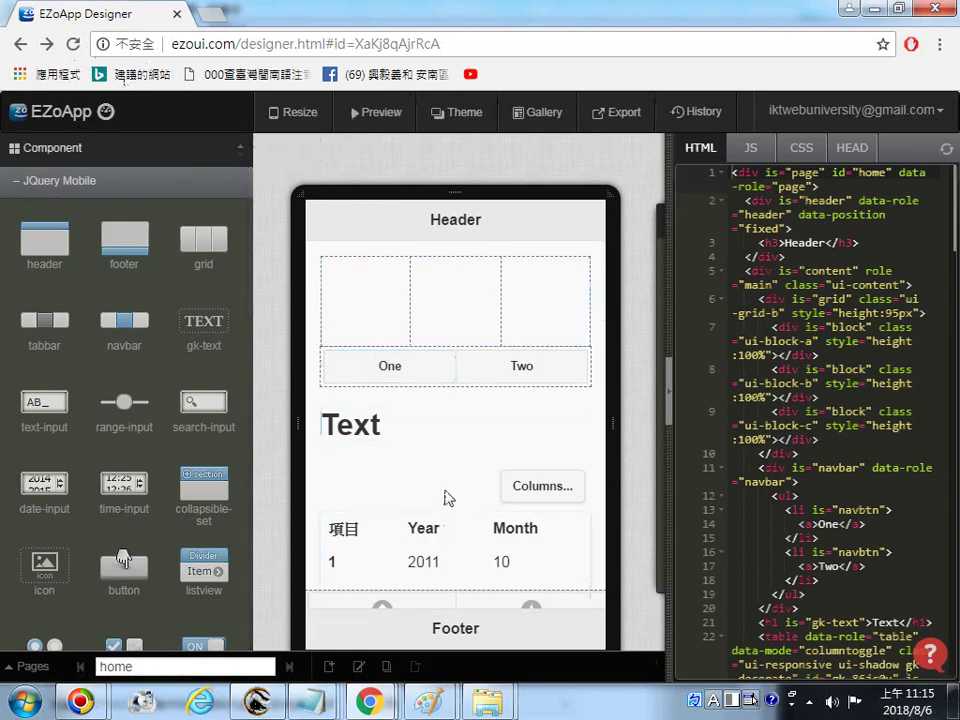
scroll(460, 490, "down", 3)
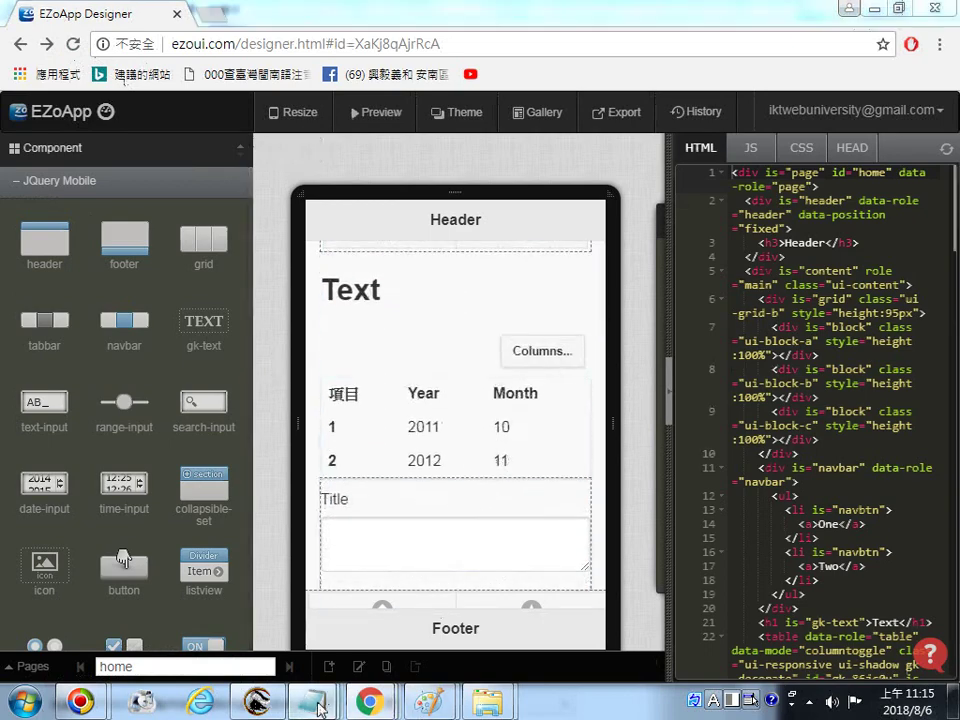
Switch to the ezoapp設計用到的左方素材程式碼 file in Notepad and highlight Year, Month and 2011 in the table code.
mouse_move(318, 707)
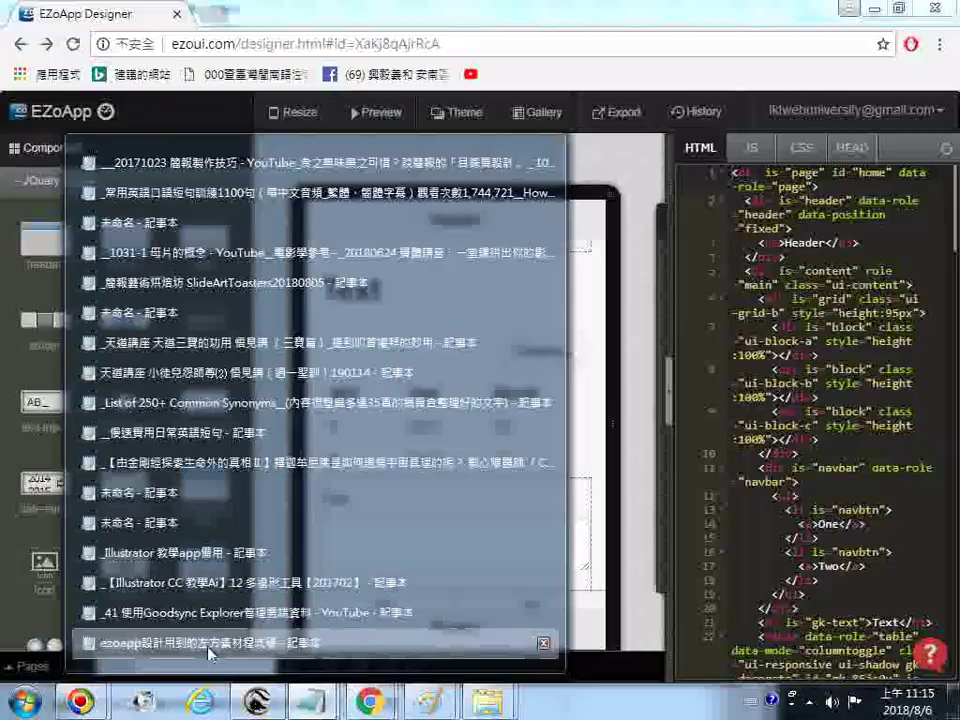
left_click(200, 692)
scroll(461, 345, "down", 1)
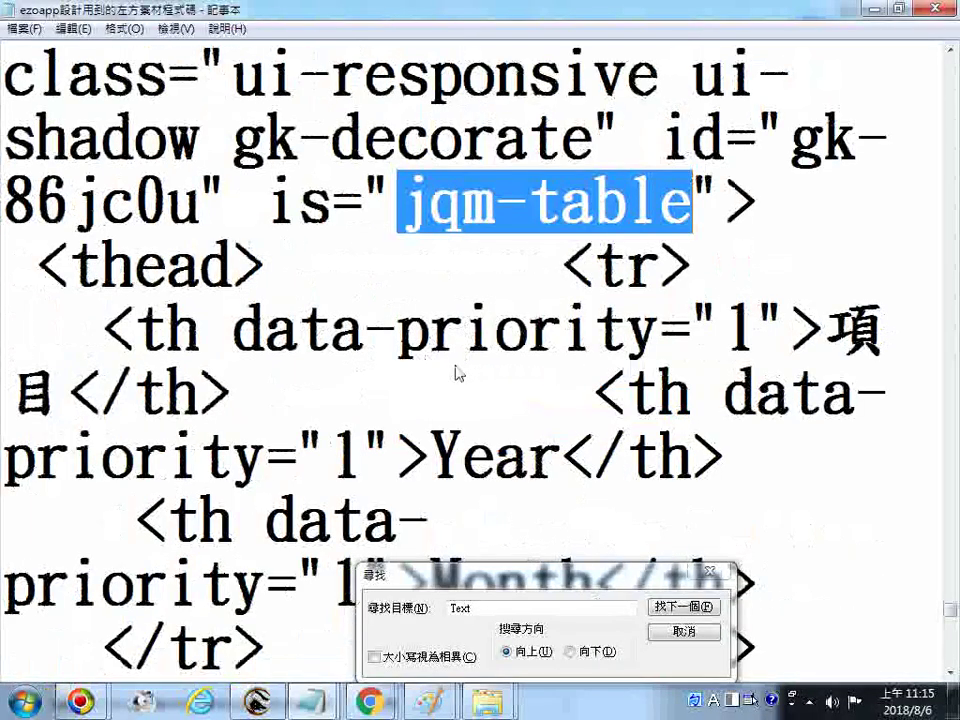
left_click_drag(431, 457, 549, 457)
scroll(520, 456, "down", 2)
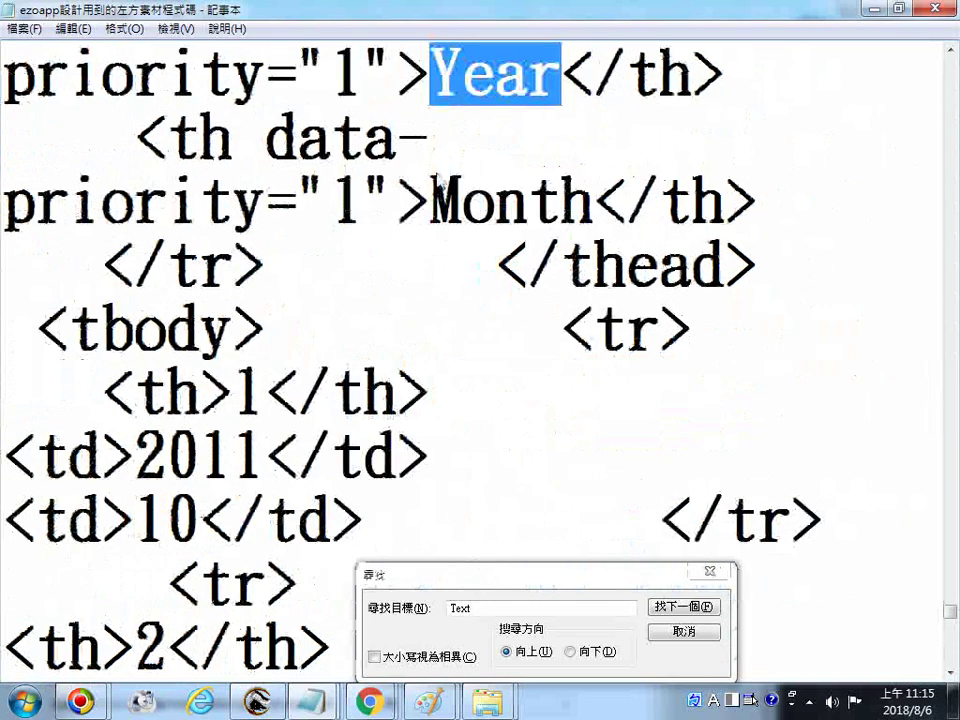
left_click_drag(431, 203, 594, 207)
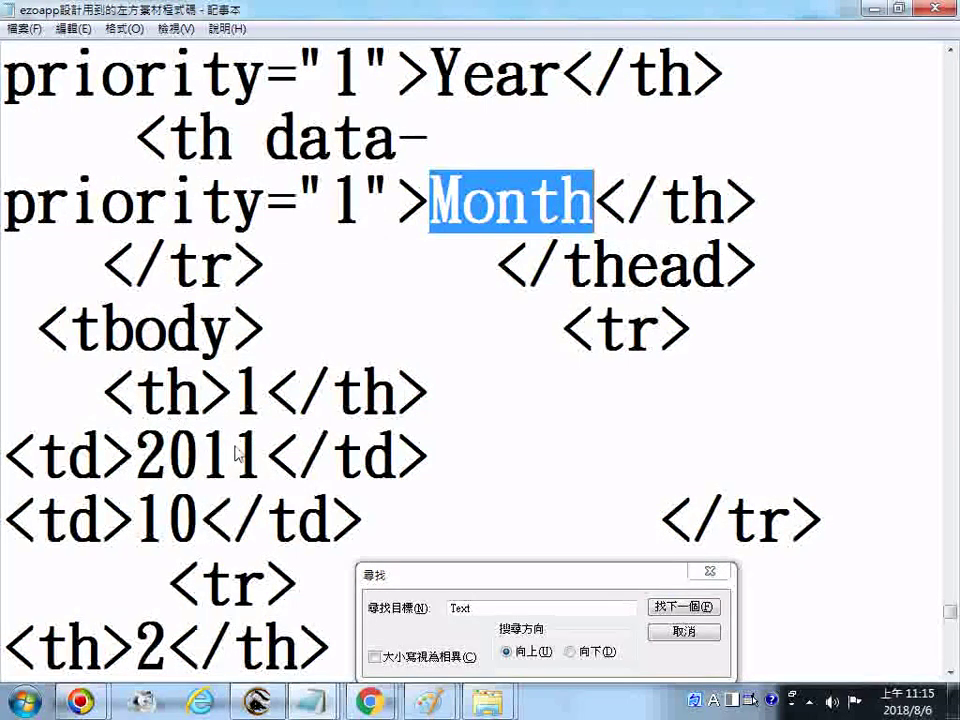
left_click_drag(137, 455, 272, 452)
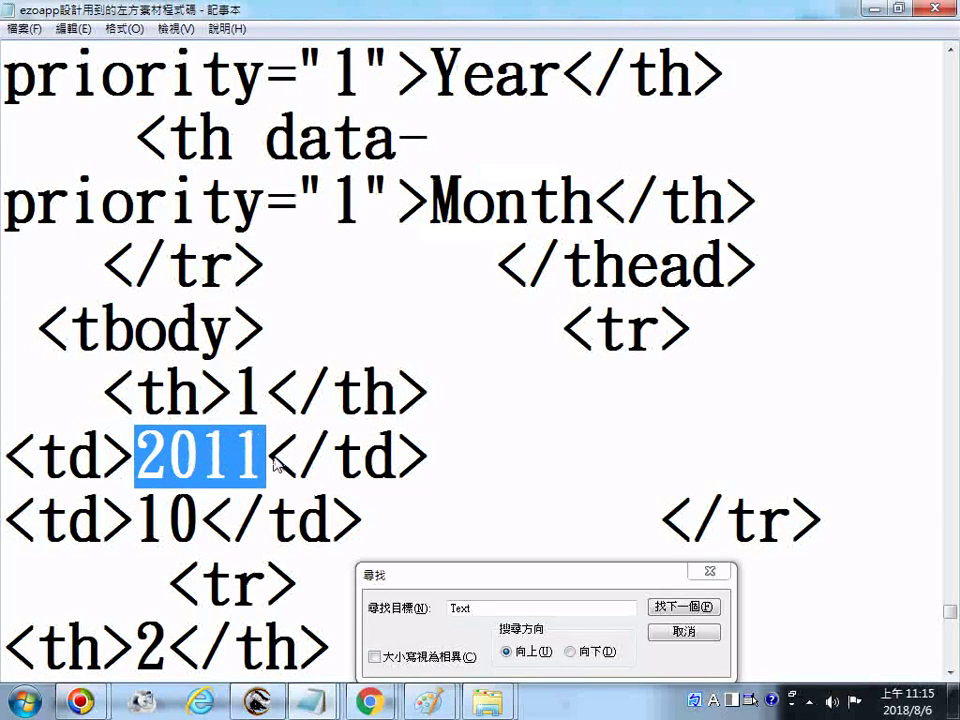
Highlight 2012 in the table code and switch to EZoApp Designer to compare it with the table's second row.
scroll(230, 488, "down", 1)
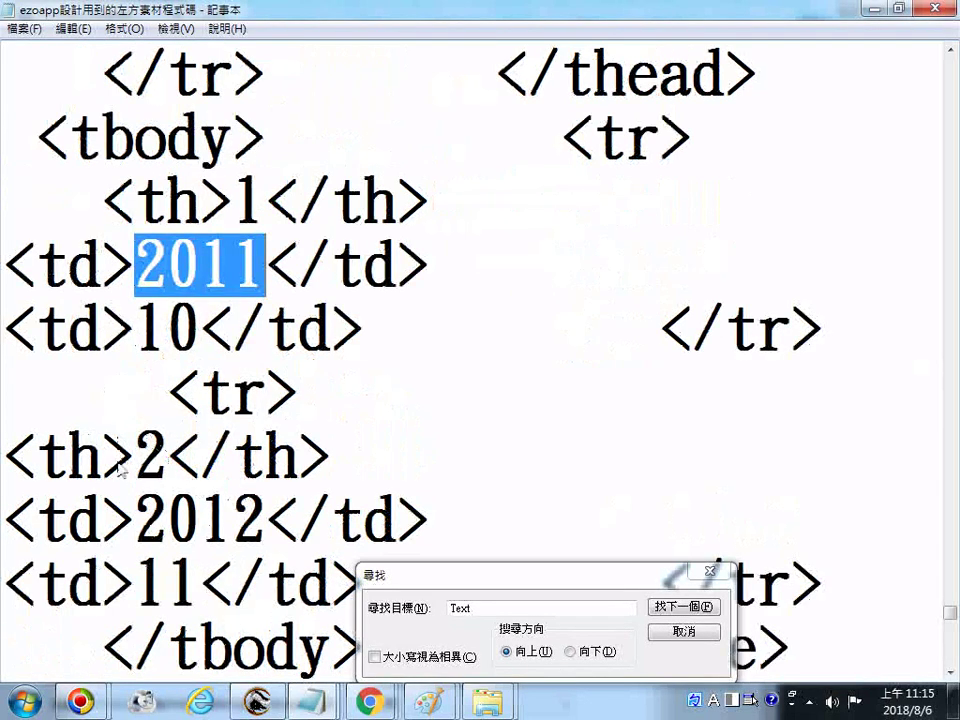
left_click_drag(134, 519, 270, 525)
key("ctrl+c")
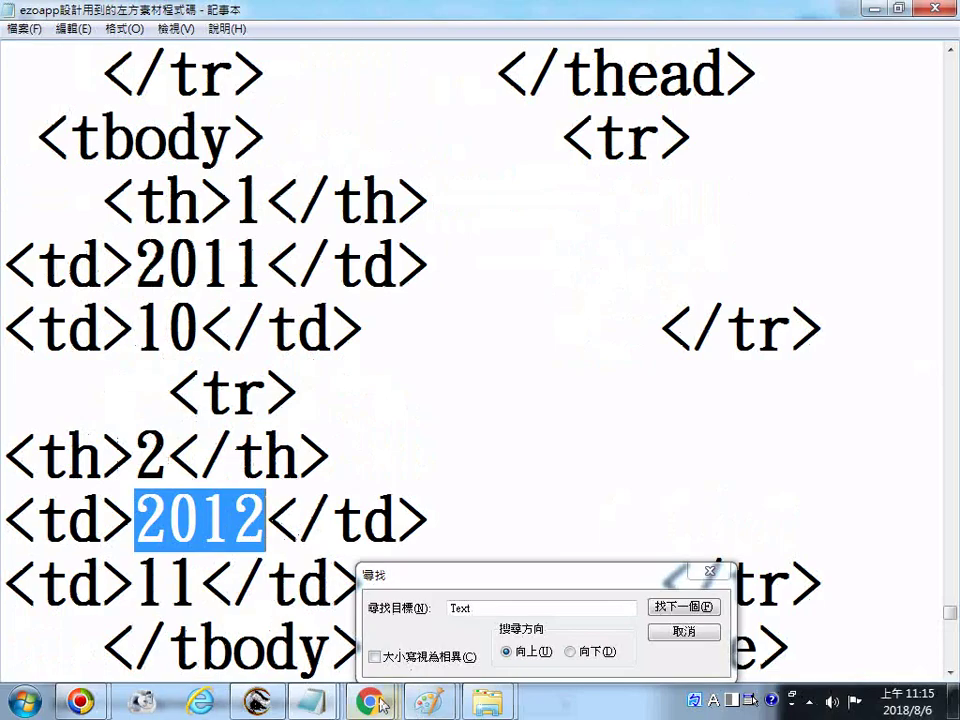
mouse_move(369, 702)
left_click(551, 528)
key("ctrl+v")
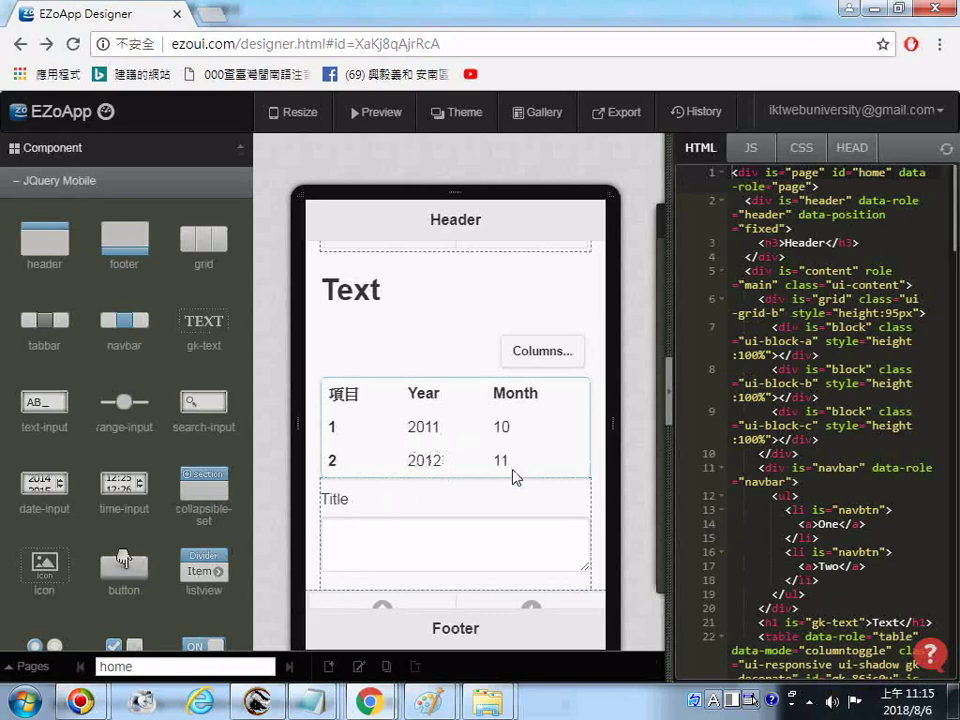
Switch between the Notepad code file and EZoApp Designer to compare the table's header and row code with the table on the page.
right_click(312, 701)
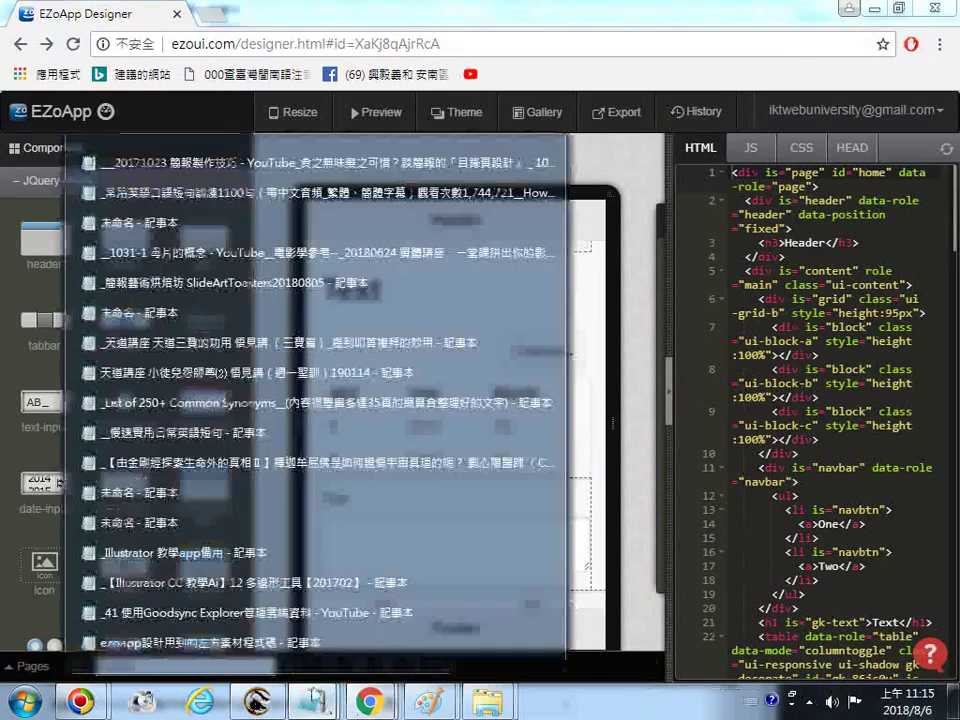
left_click(277, 655)
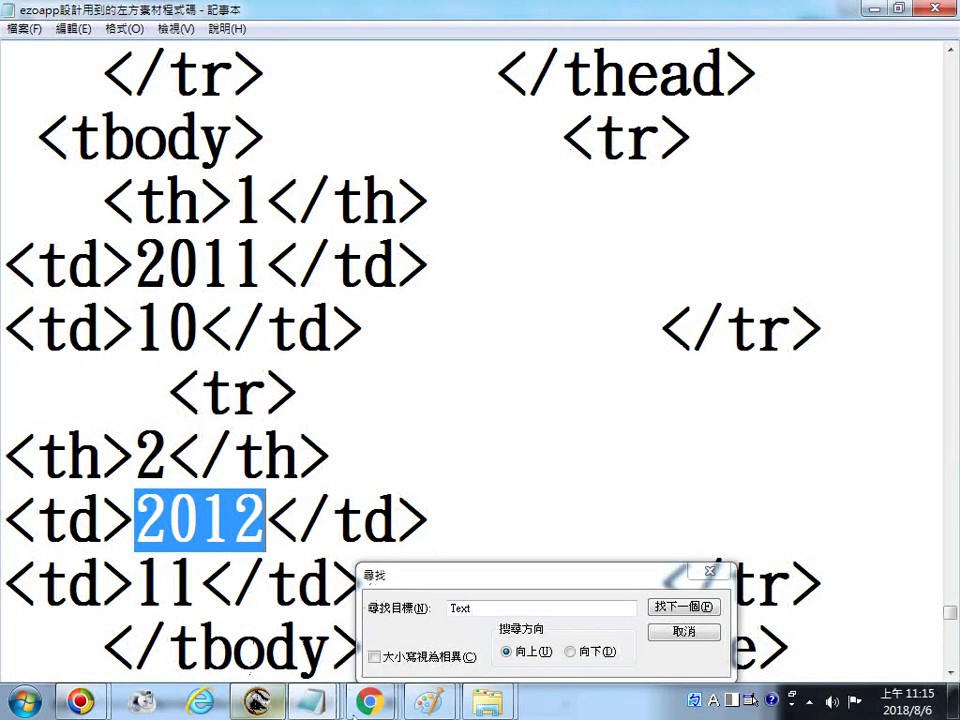
mouse_move(368, 702)
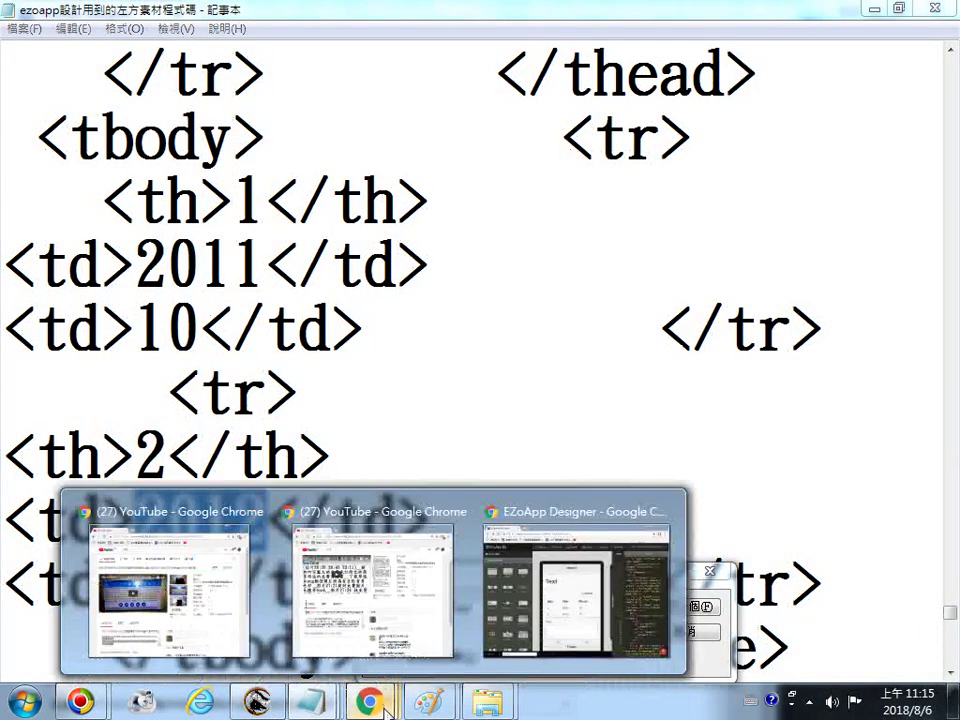
left_click(569, 522)
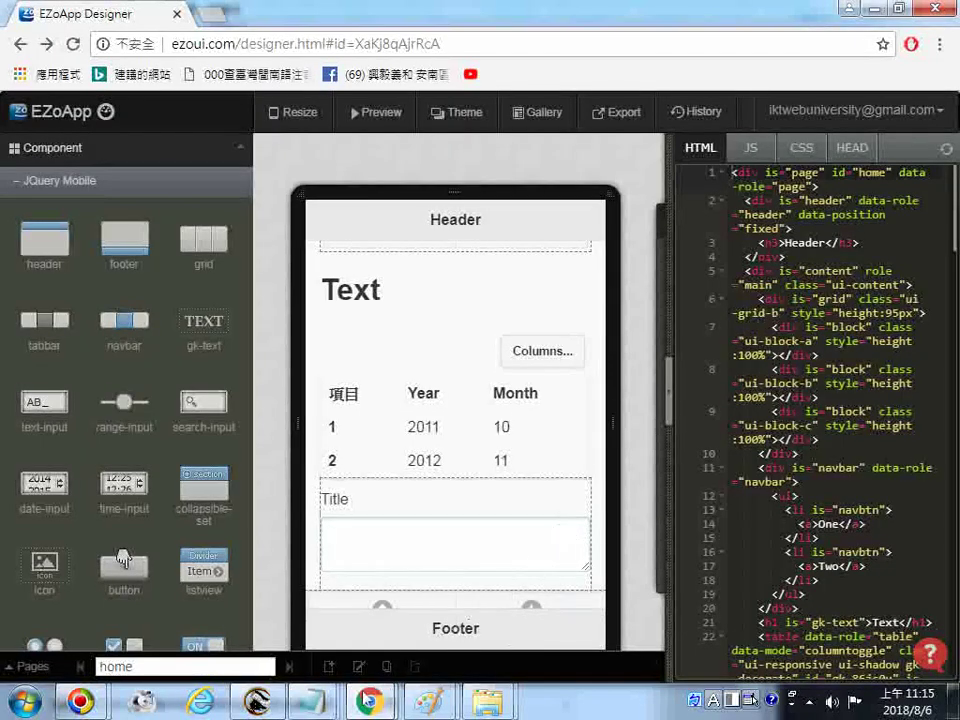
left_click(312, 702)
left_click(277, 658)
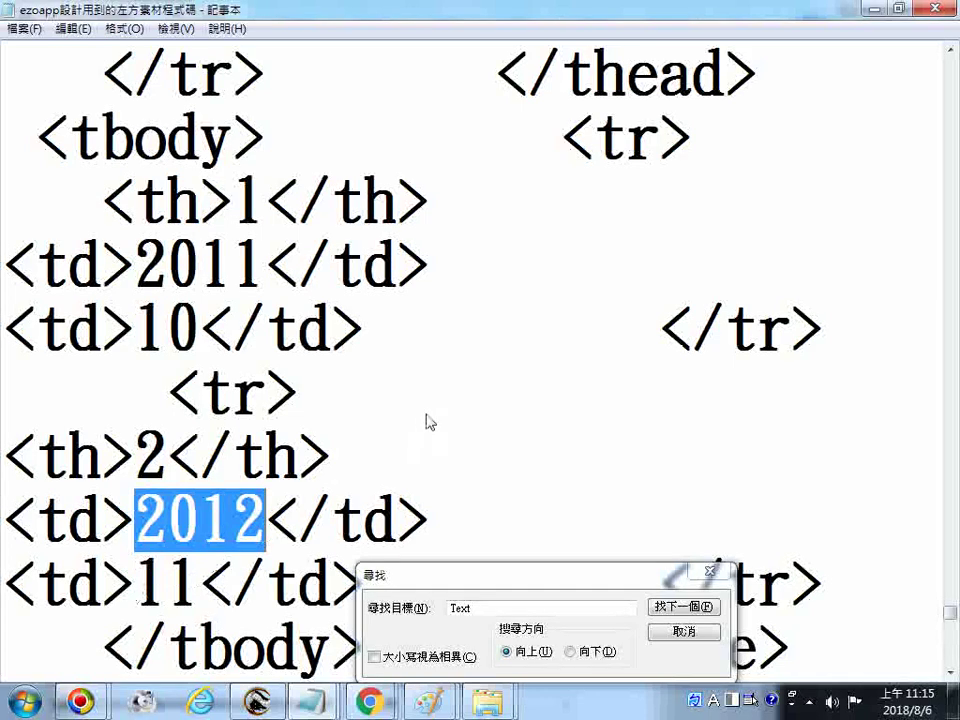
scroll(430, 420, "up", 1)
scroll(471, 227, "up", 1)
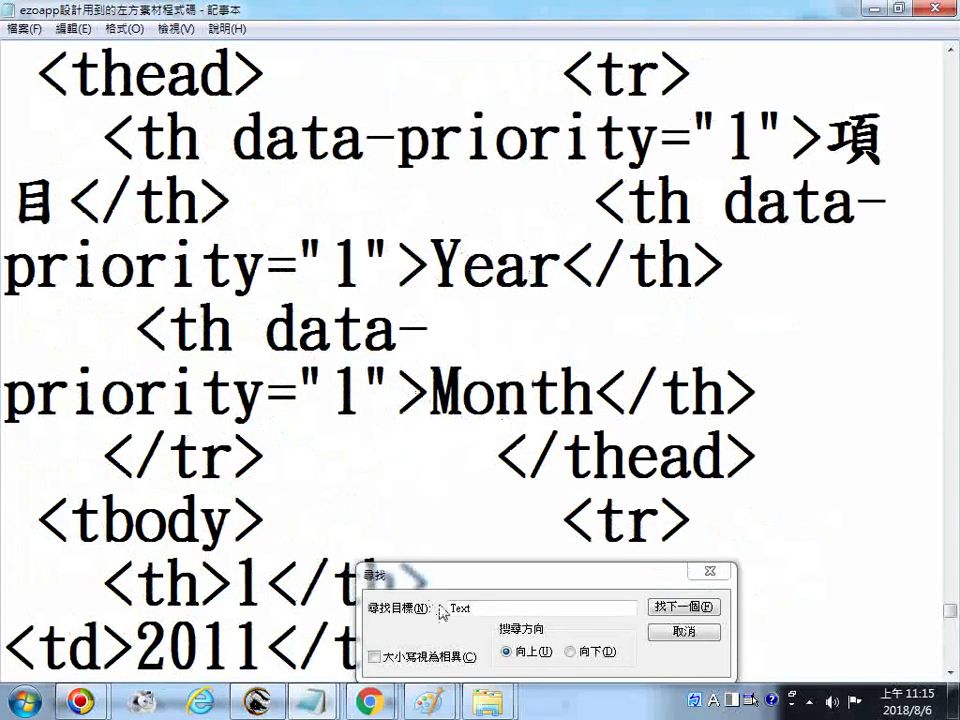
scroll(430, 300, "down", 1)
mouse_move(370, 702)
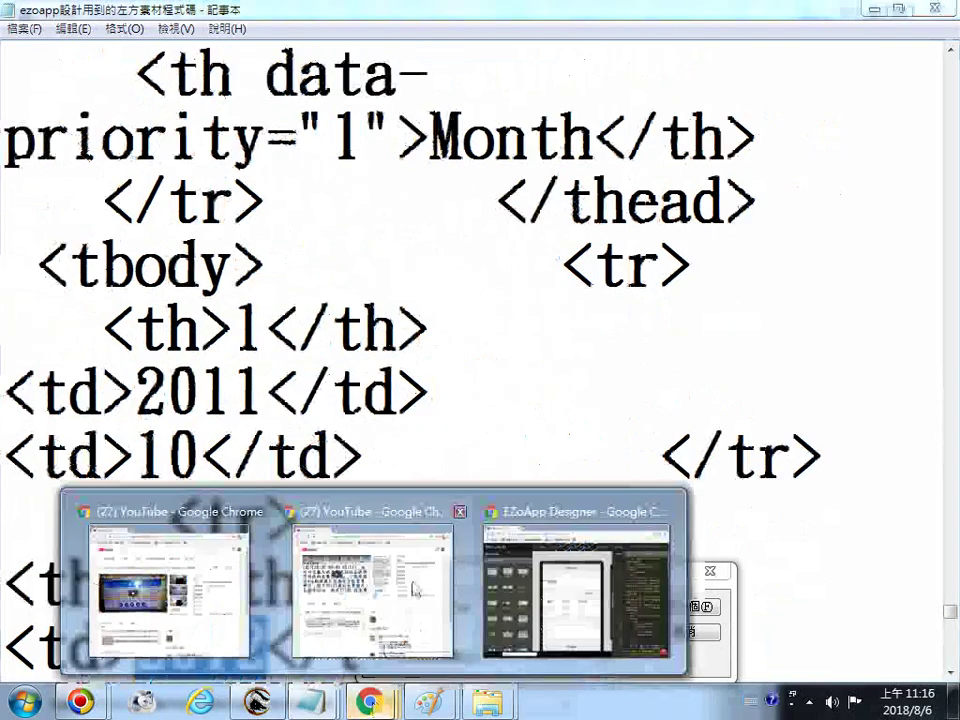
left_click(572, 503)
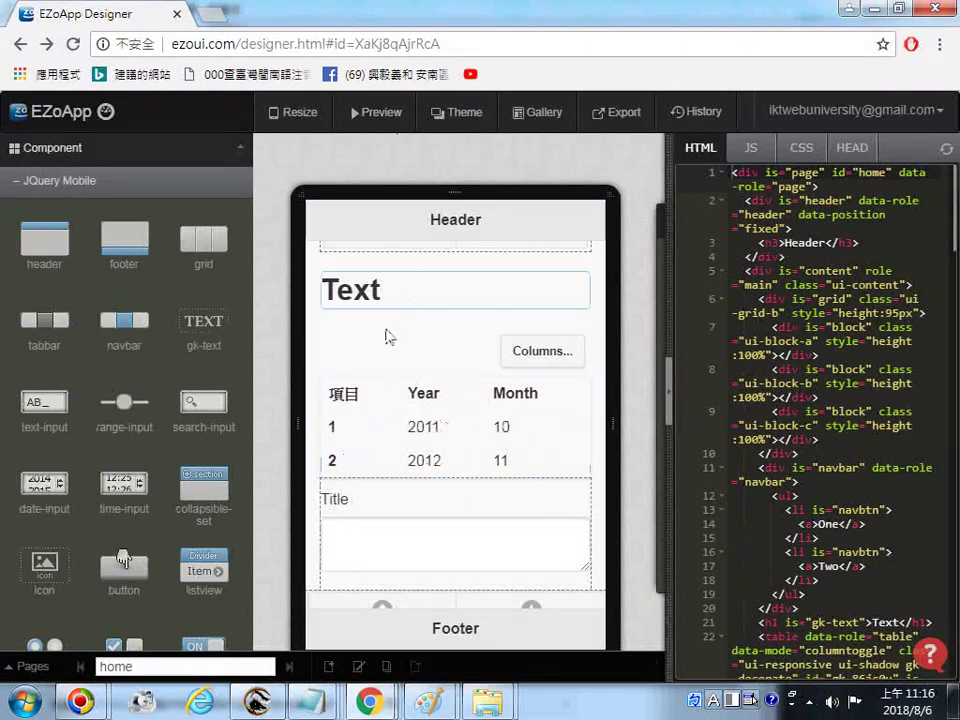
Look through the Extension Components and add a youtube component to the home page directly below the Text heading.
scroll(218, 610, "down", 3)
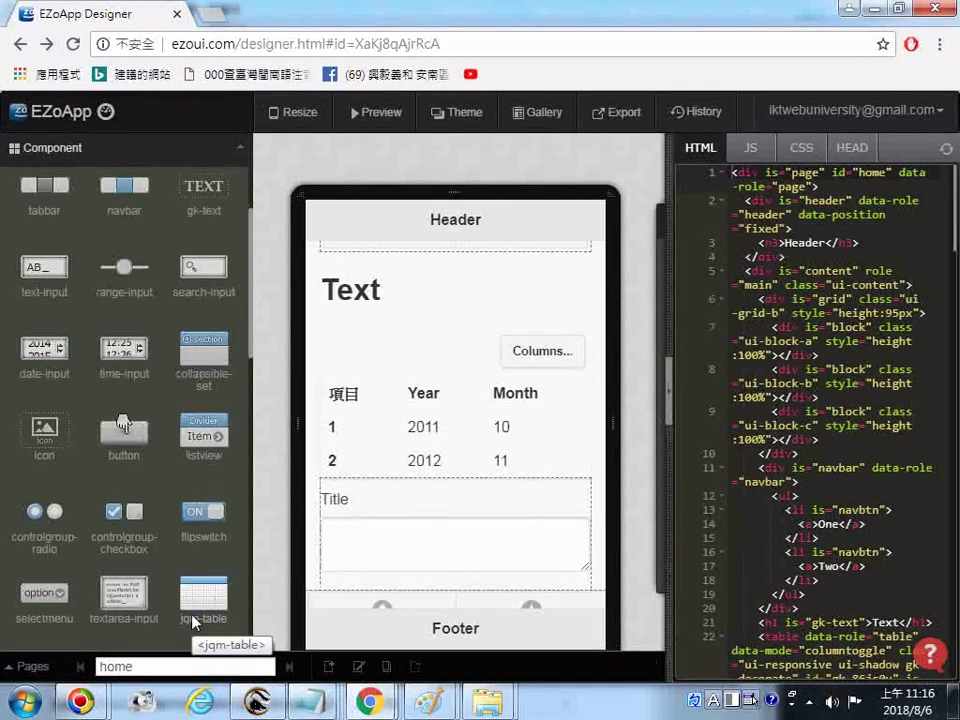
scroll(195, 621, "down", 1)
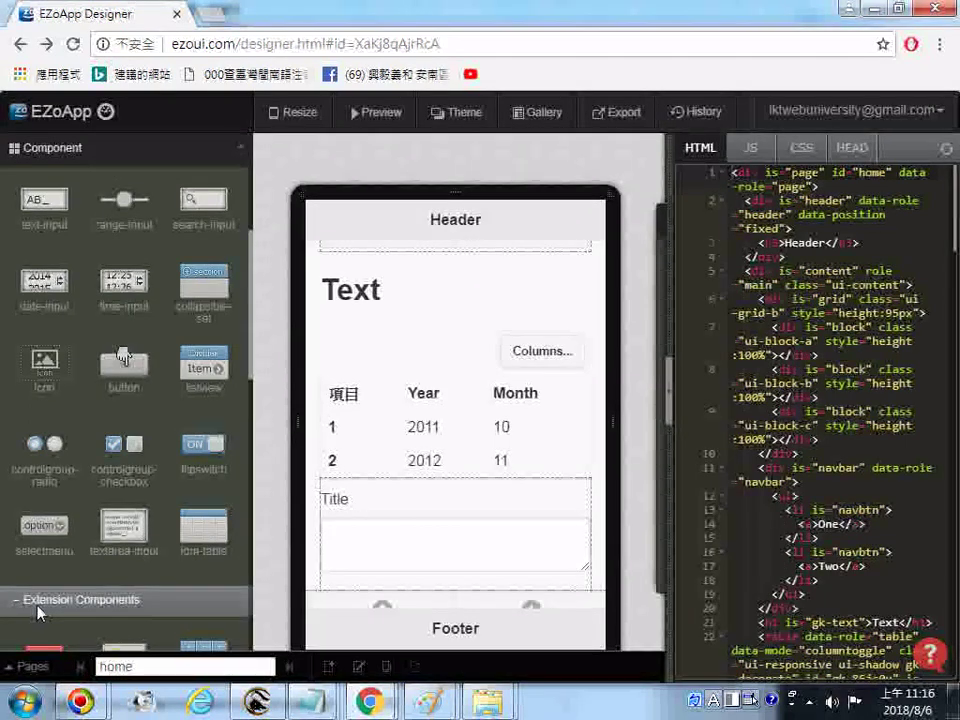
scroll(38, 612, "down", 1)
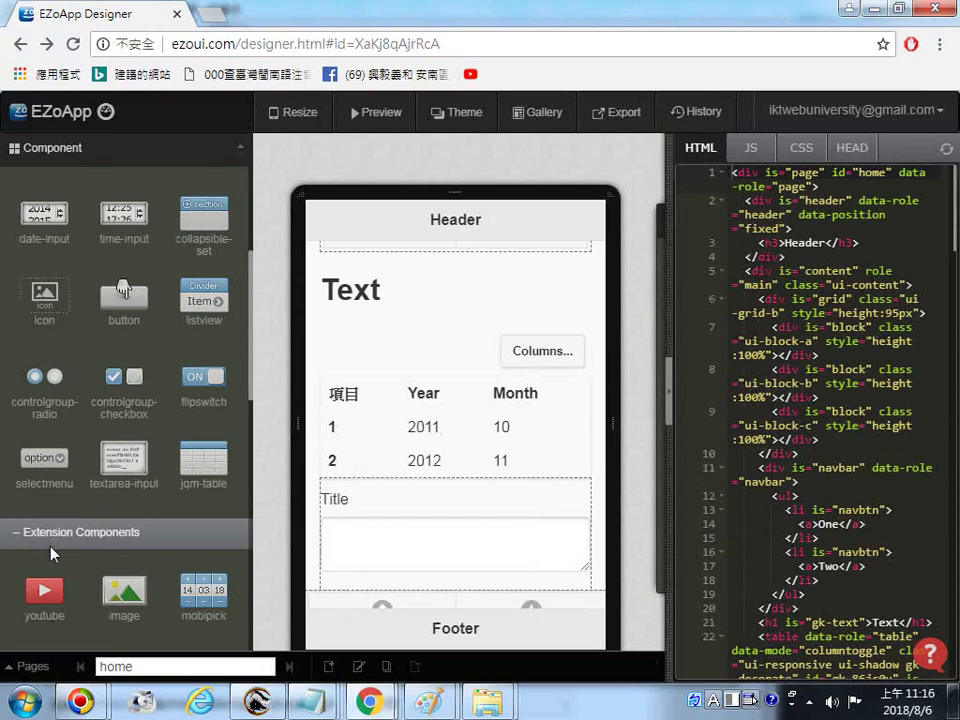
scroll(62, 545, "down", 5)
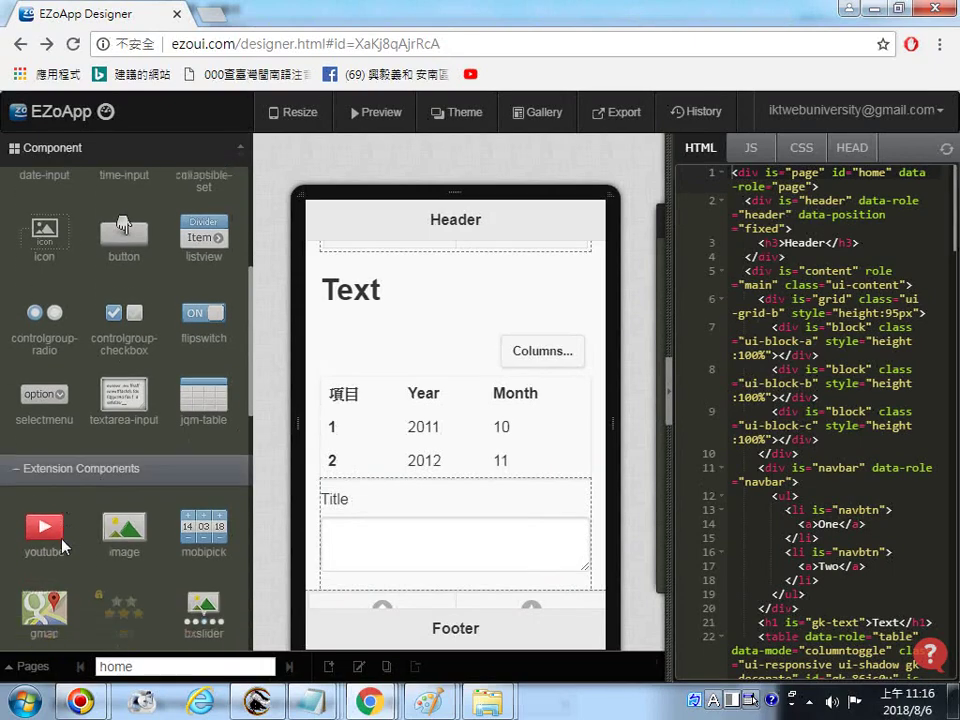
scroll(52, 436, "down", 15)
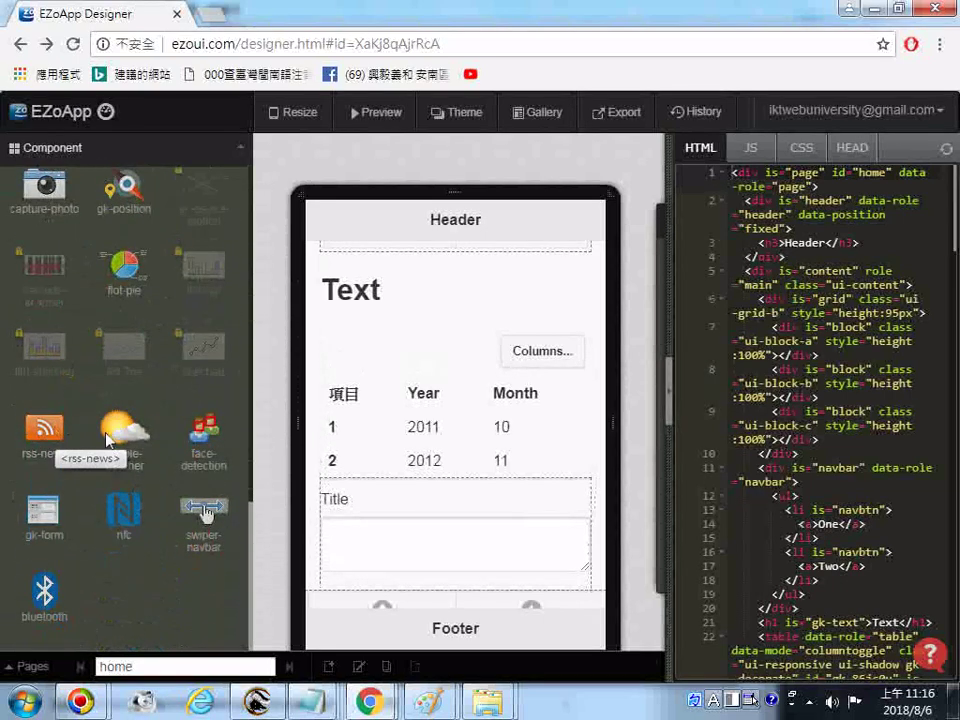
scroll(107, 440, "up", 13)
scroll(107, 440, "up", 3)
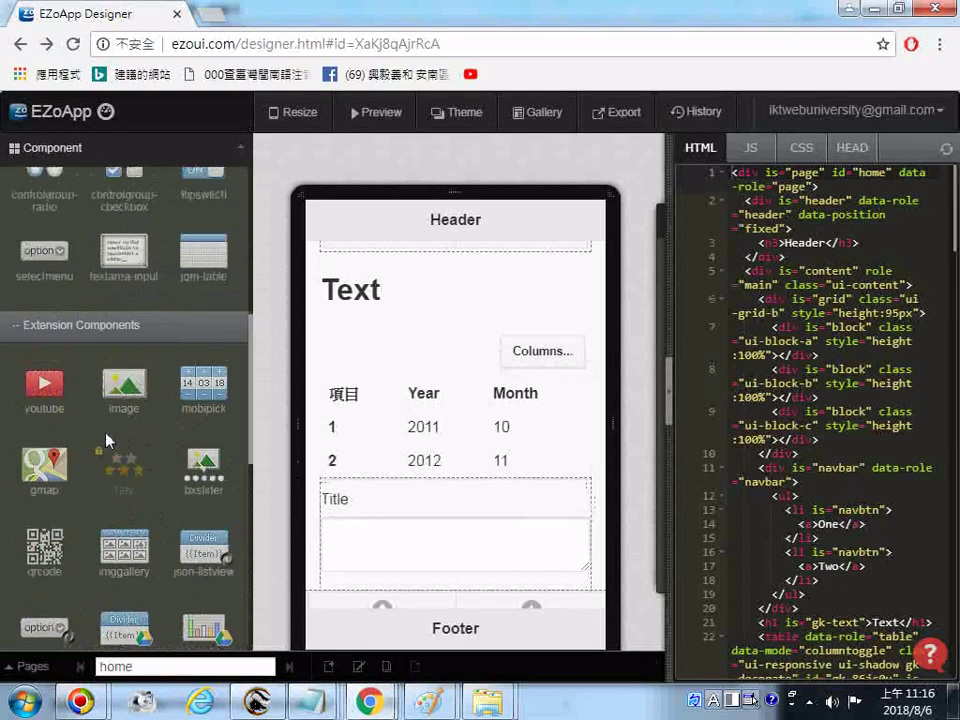
scroll(71, 454, "up", 2)
left_click_drag(45, 455, 396, 334)
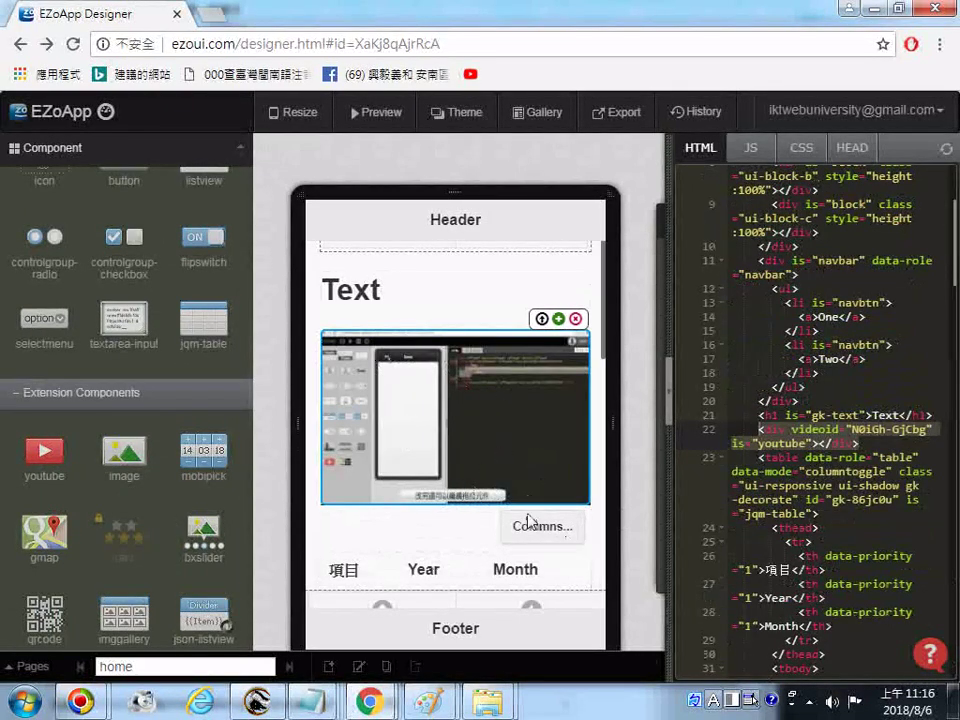
Select all of the home page's HTML code and copy it.
right_click(706, 396)
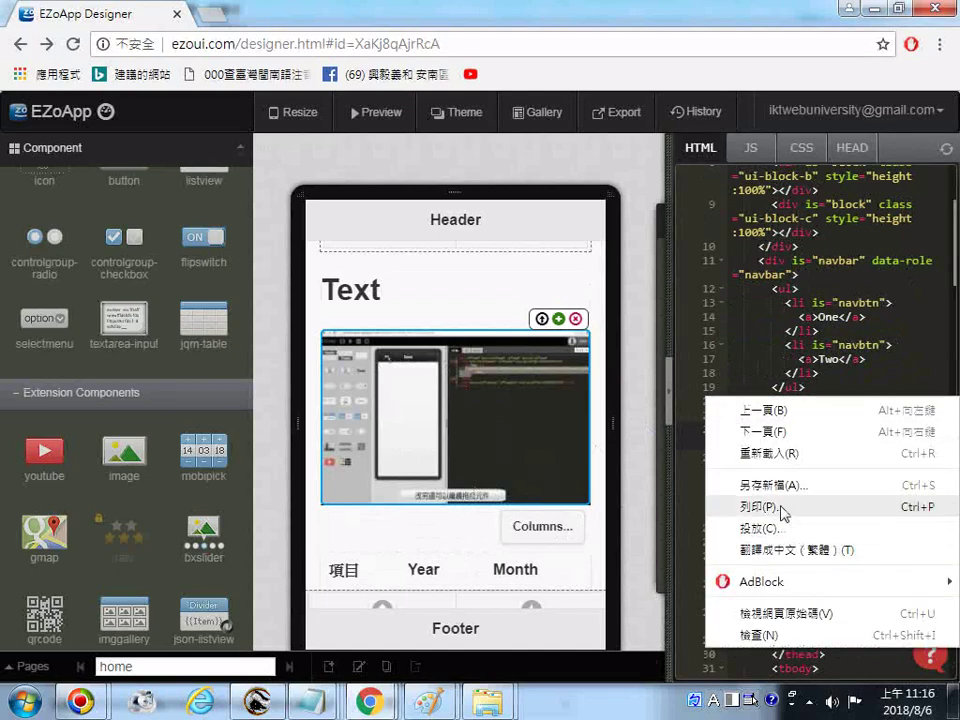
right_click(761, 294)
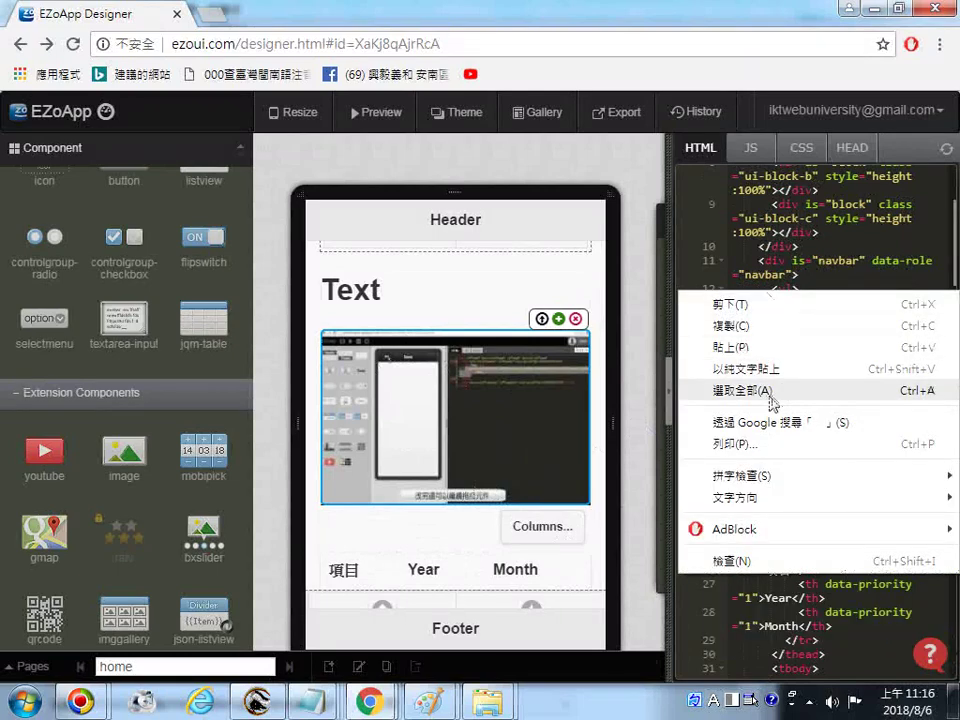
left_click(774, 392)
right_click(776, 336)
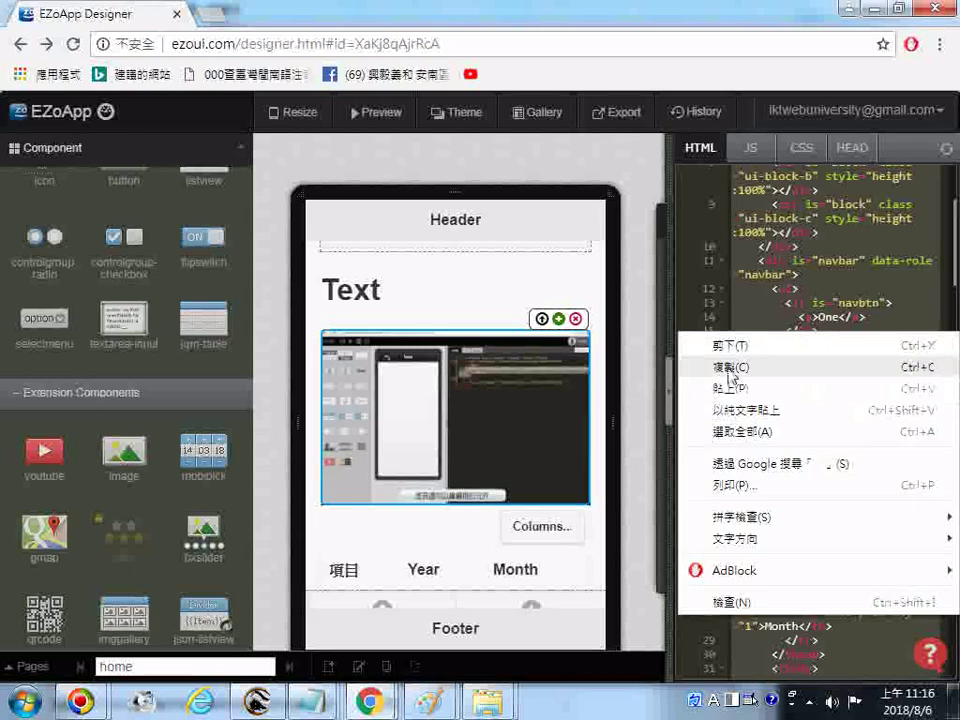
left_click(731, 367)
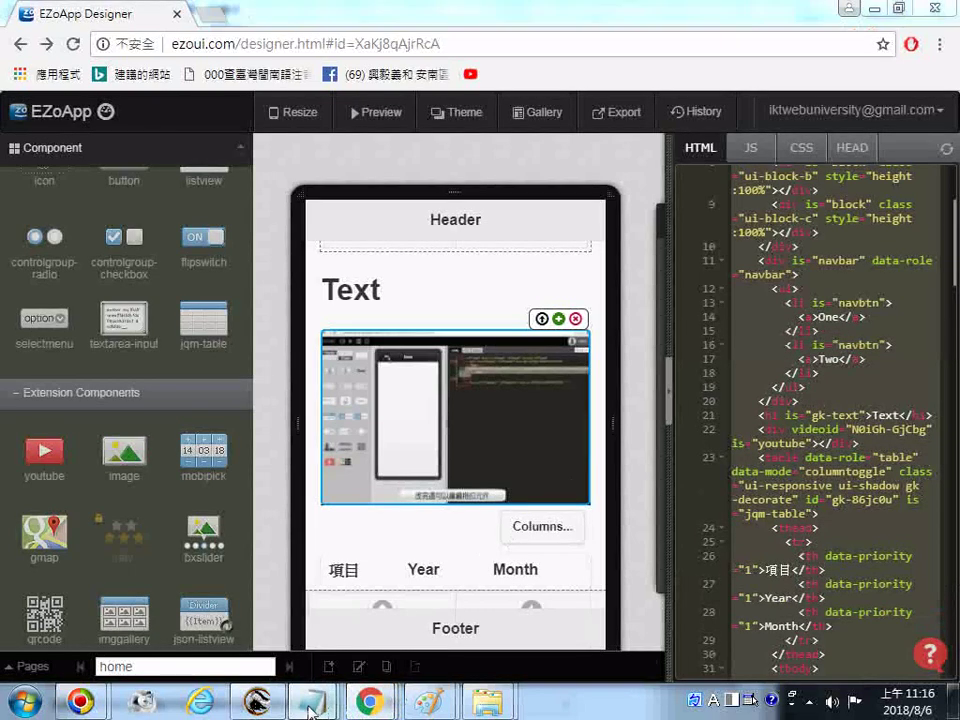
Switch to the ezoapp設計用到的左方素材程式碼 file in Notepad and start a new entry numbered 21. at its end.
left_click(310, 705)
left_click(258, 656)
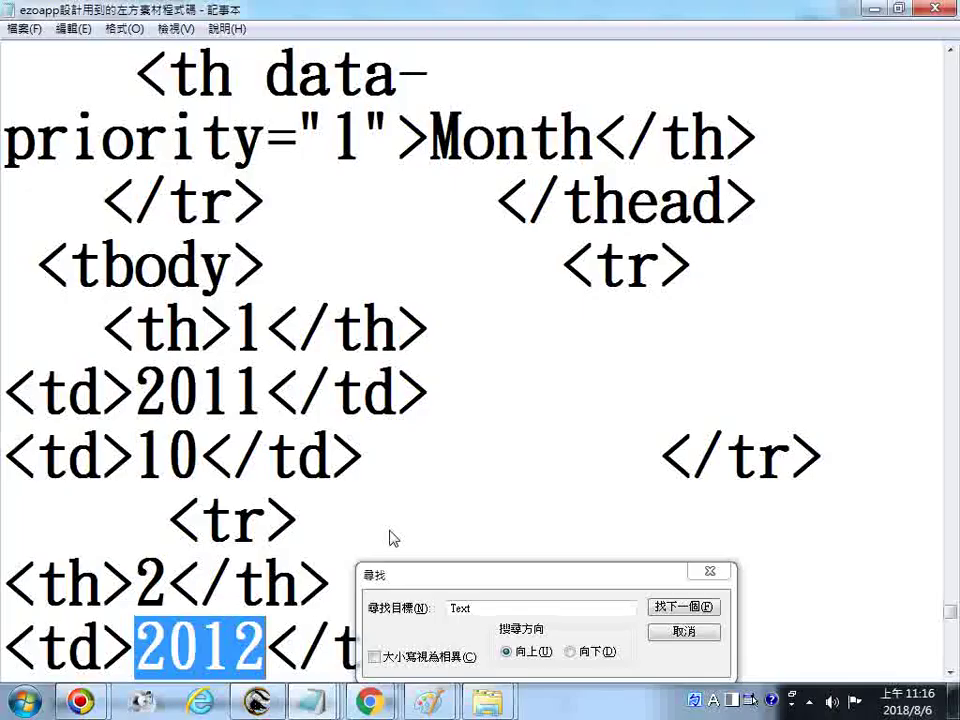
left_click(396, 514)
key("ctrl+End")
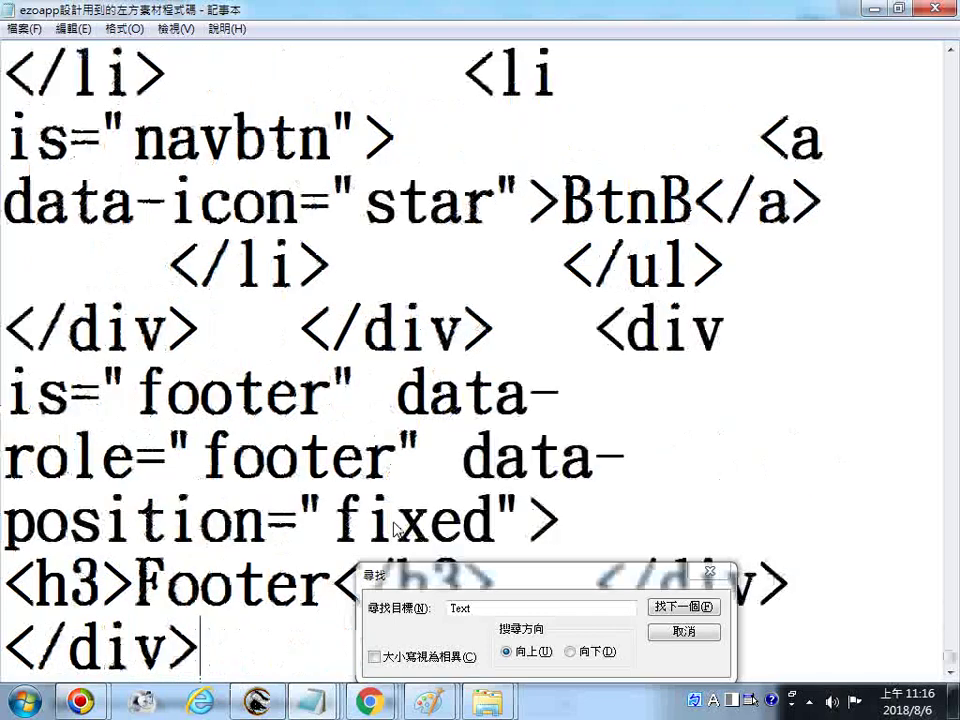
key("Return")
type("21.")
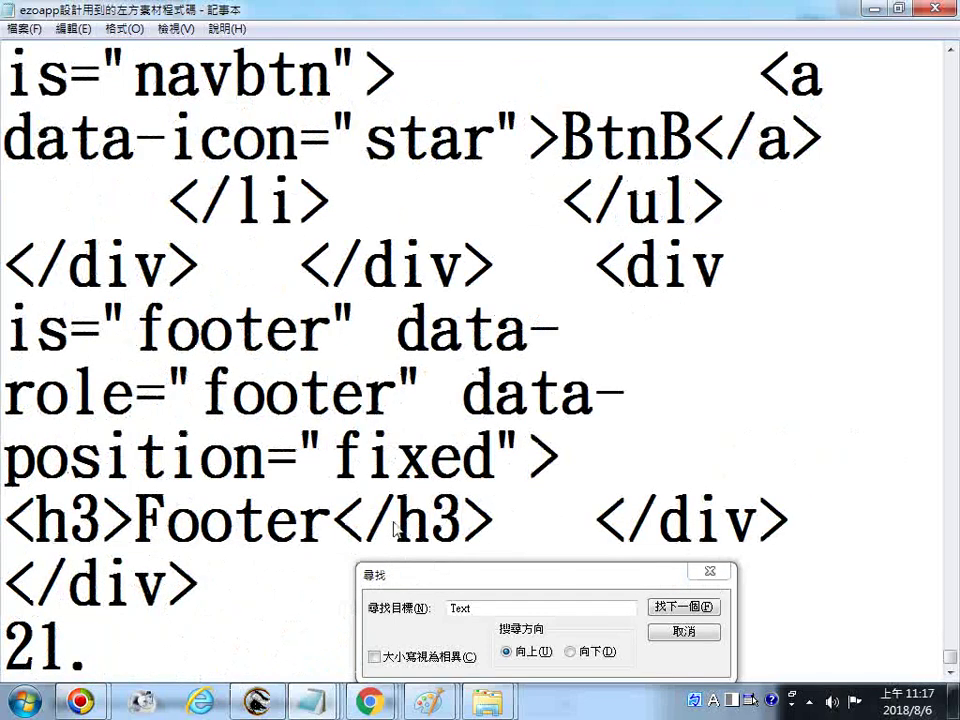
Paste the copied page code into entry 21 and save the file.
key("BackSpace")
key("BackSpace")
key("BackSpace")
key("BackSpace")
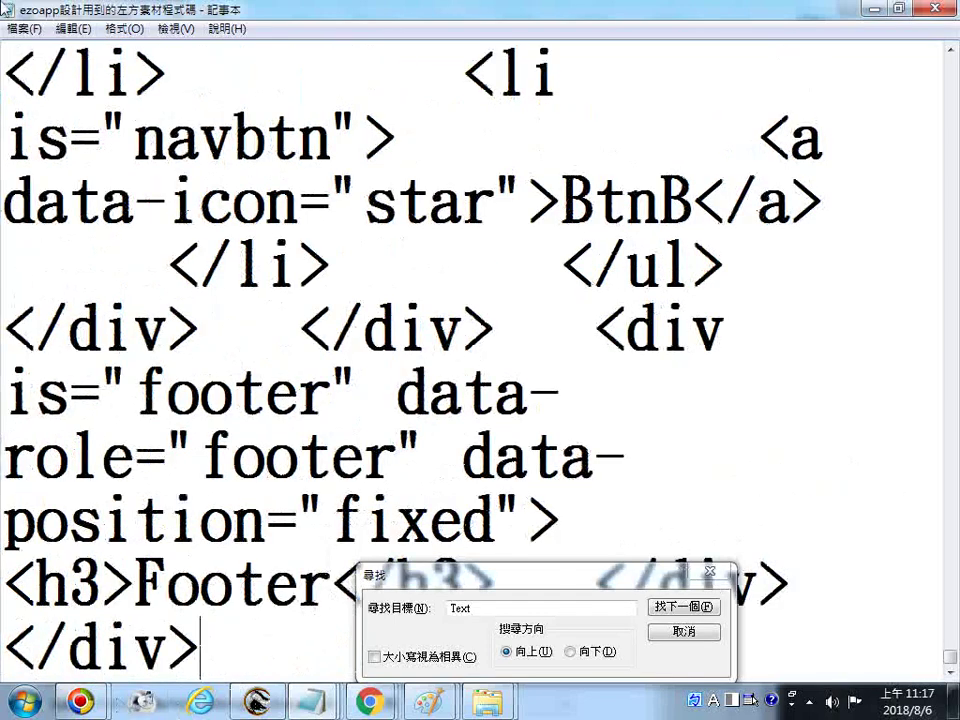
left_click(18, 28)
left_click(55, 94)
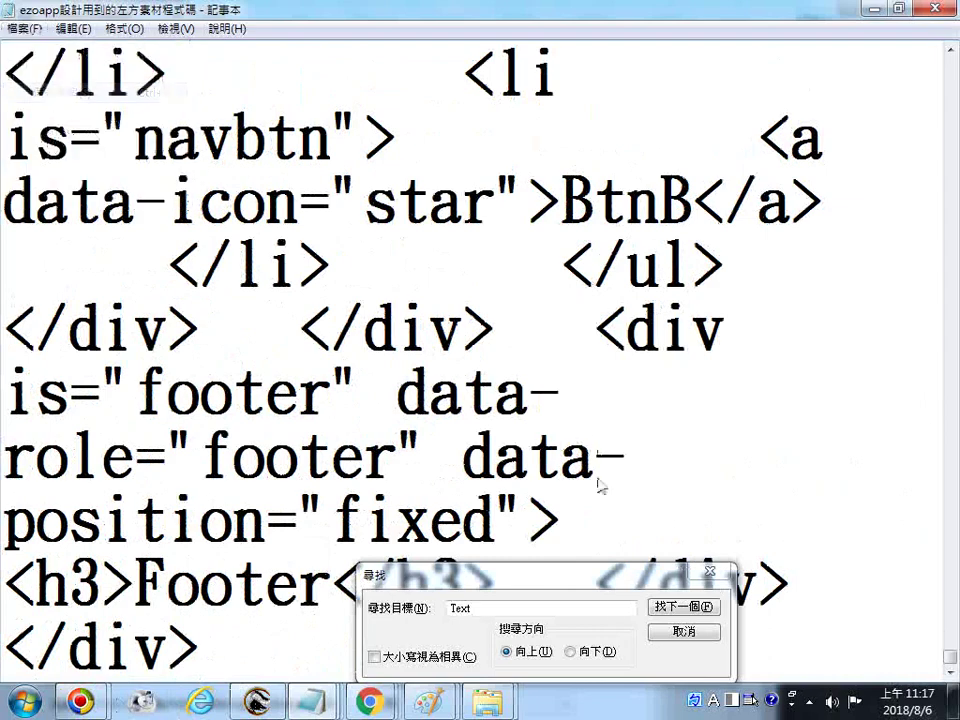
Search upward for "Text" to find the newly added video code and highlight its component name youtube.
left_click(683, 610)
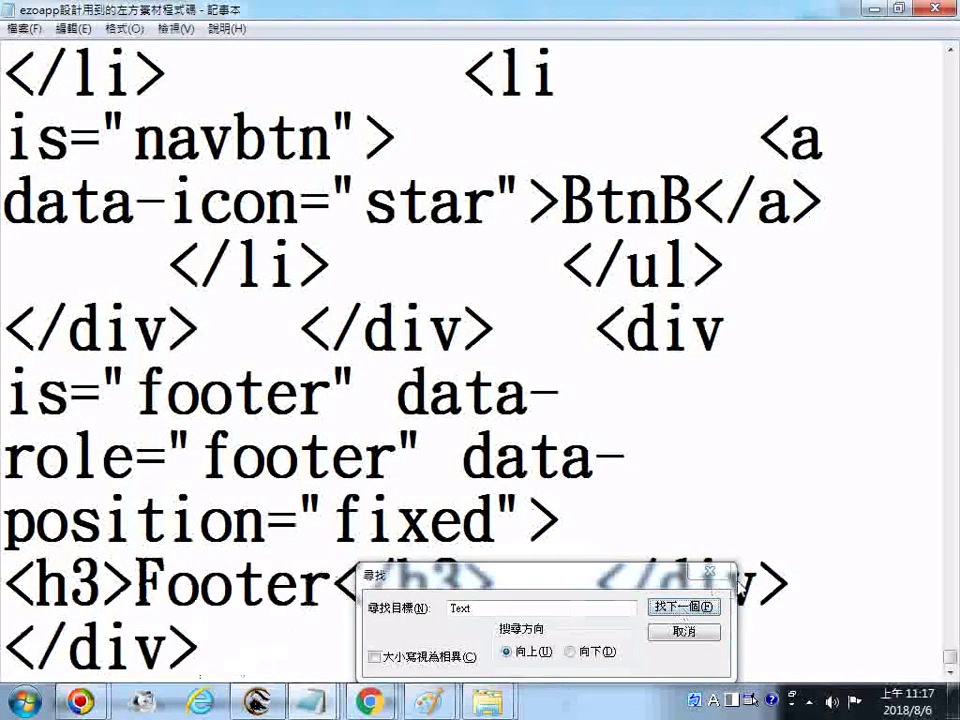
left_click(684, 607)
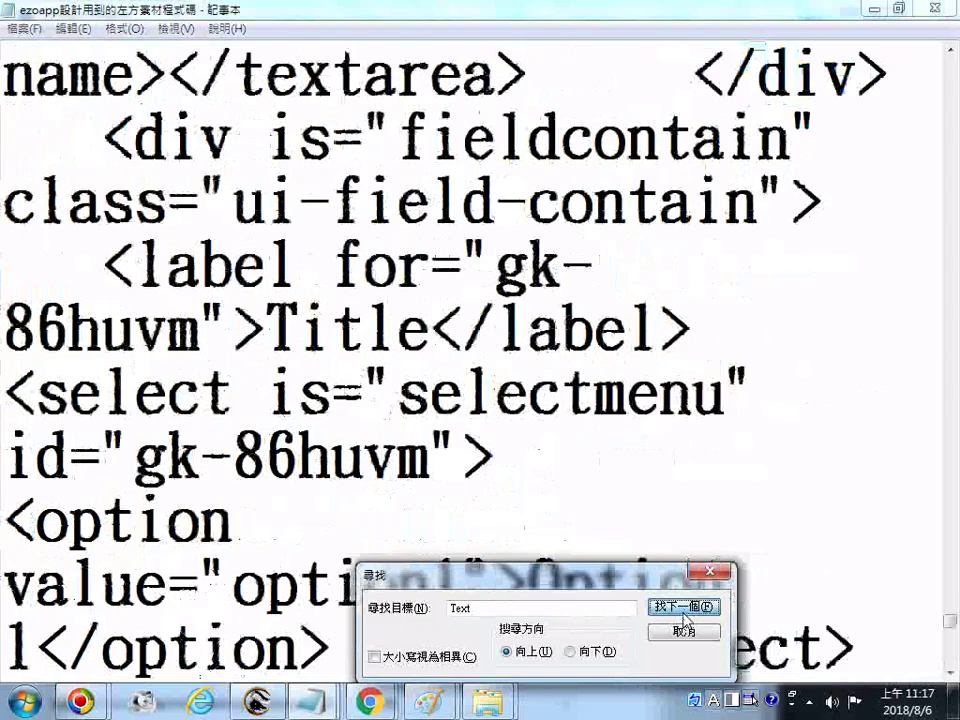
left_click(684, 607)
left_click(684, 607)
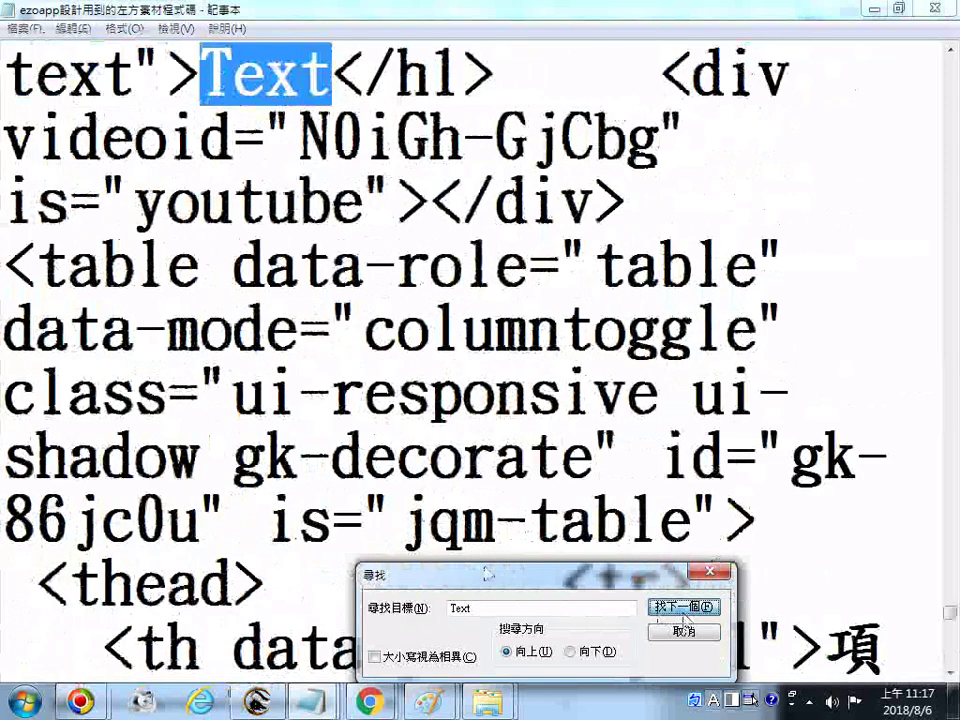
left_click(264, 458)
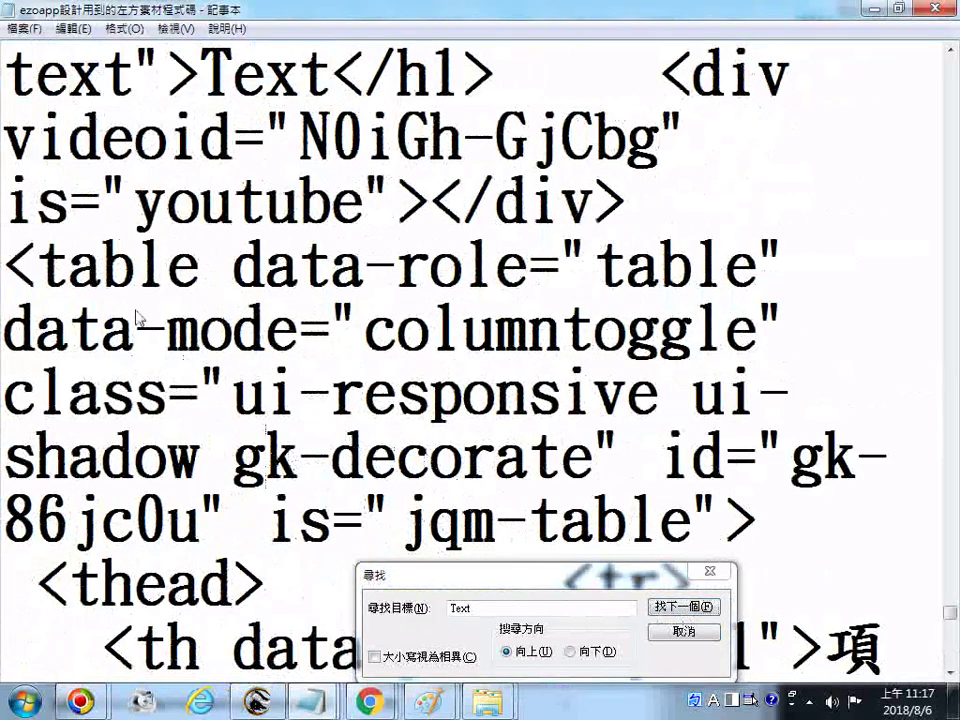
double_click(144, 218)
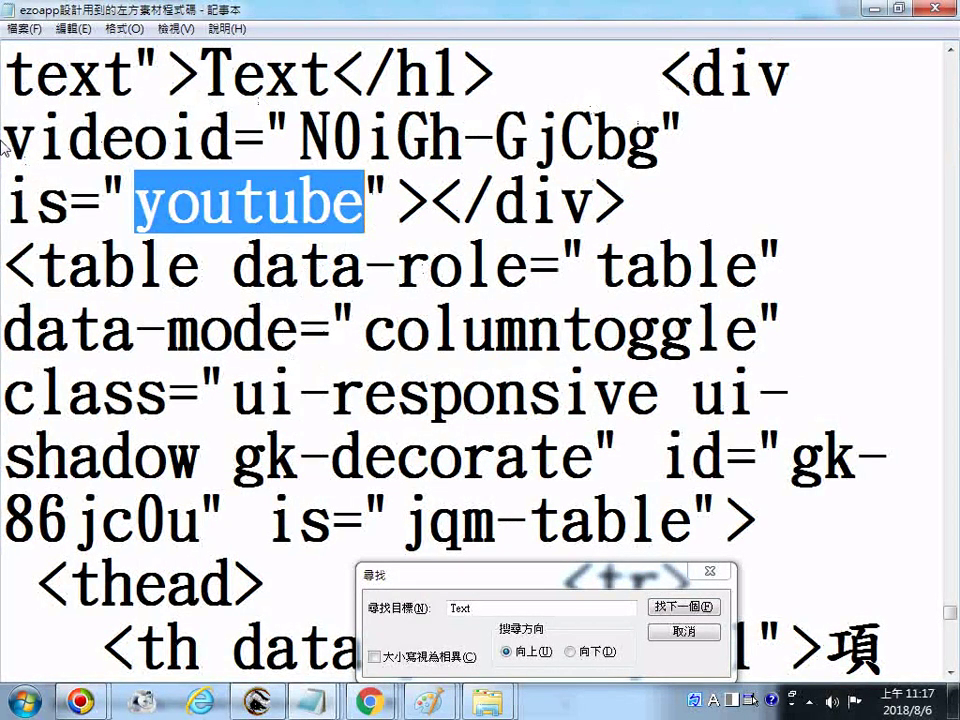
Highlight videoid and the component name youtube in the video code, and bring up the list of open Notepad windows.
left_click_drag(4, 140, 248, 150)
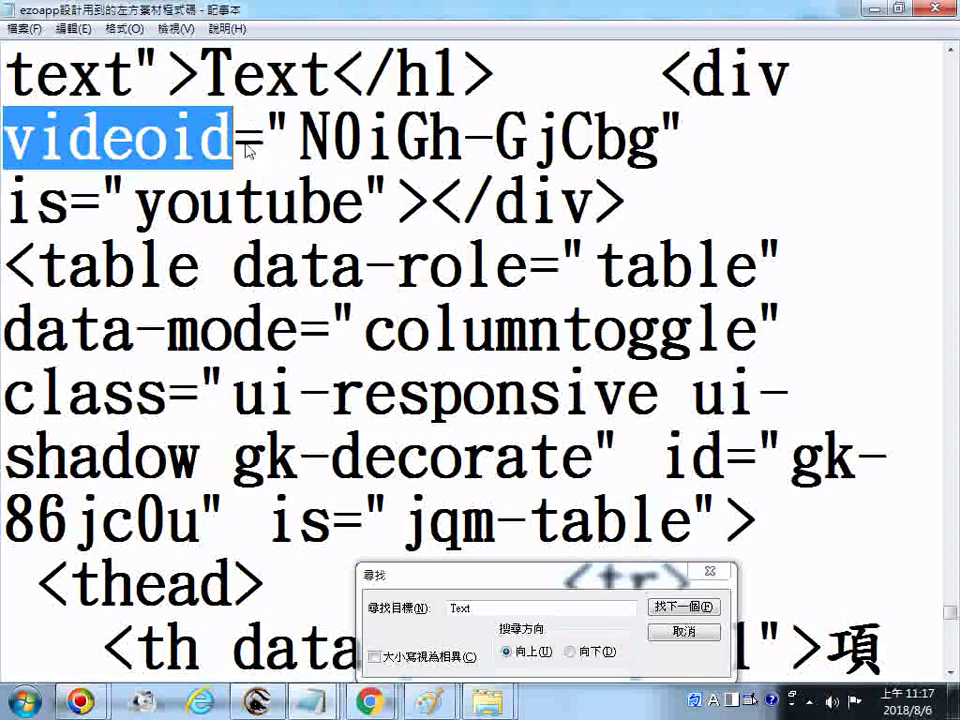
left_click(131, 207)
left_click_drag(127, 211, 367, 205)
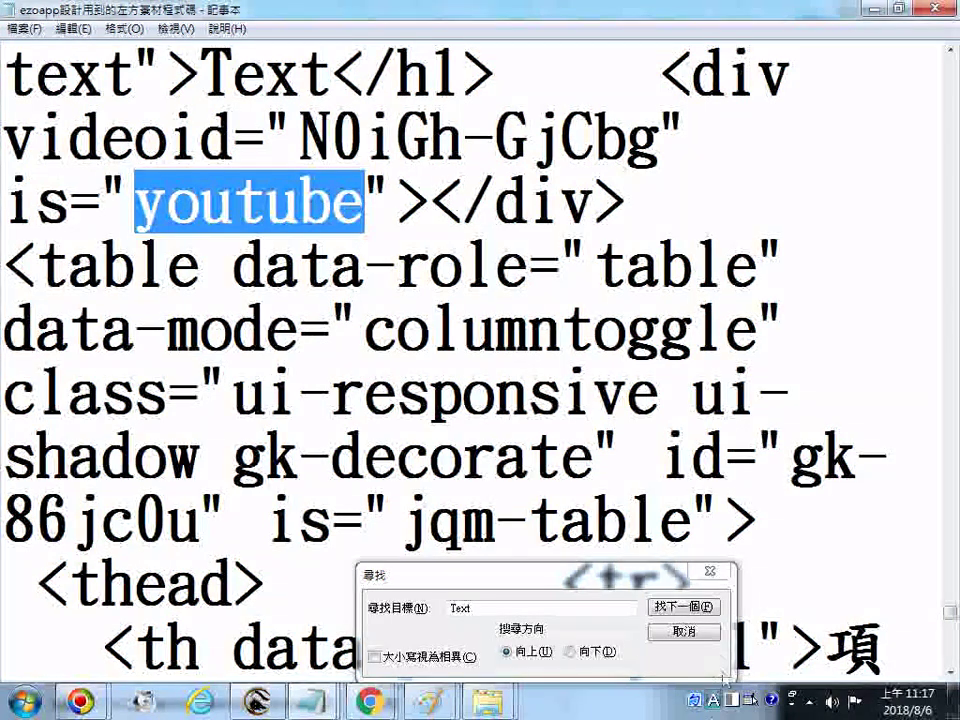
left_click(313, 702)
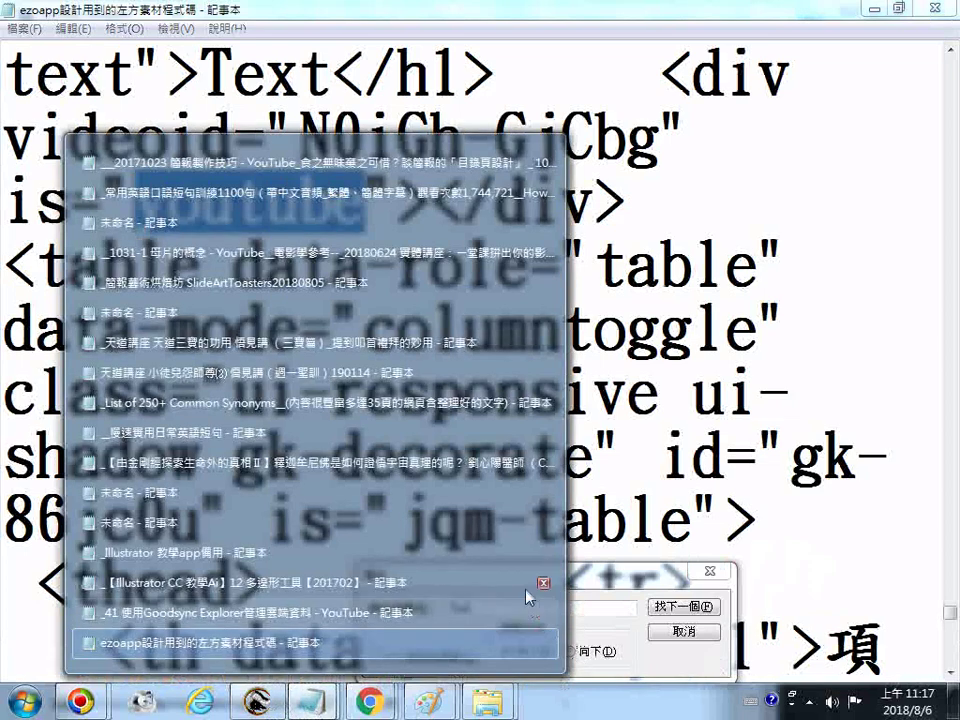
Switch to the 20171023 簡報製作技巧 file in Notepad and copy its YouTube video address.
mouse_move(541, 659)
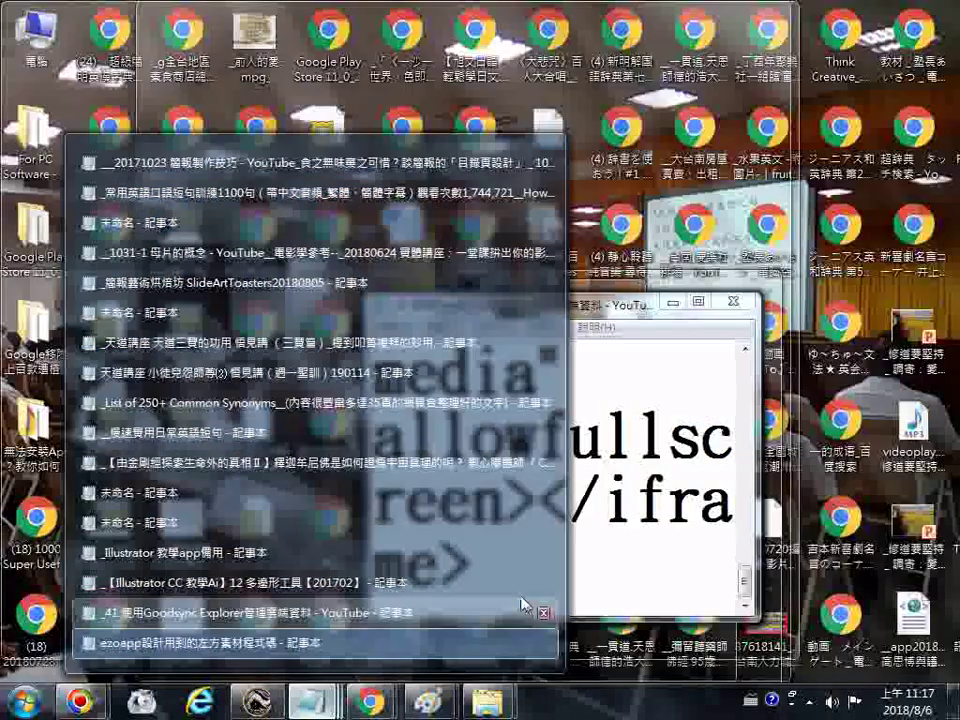
mouse_move(482, 573)
mouse_move(392, 550)
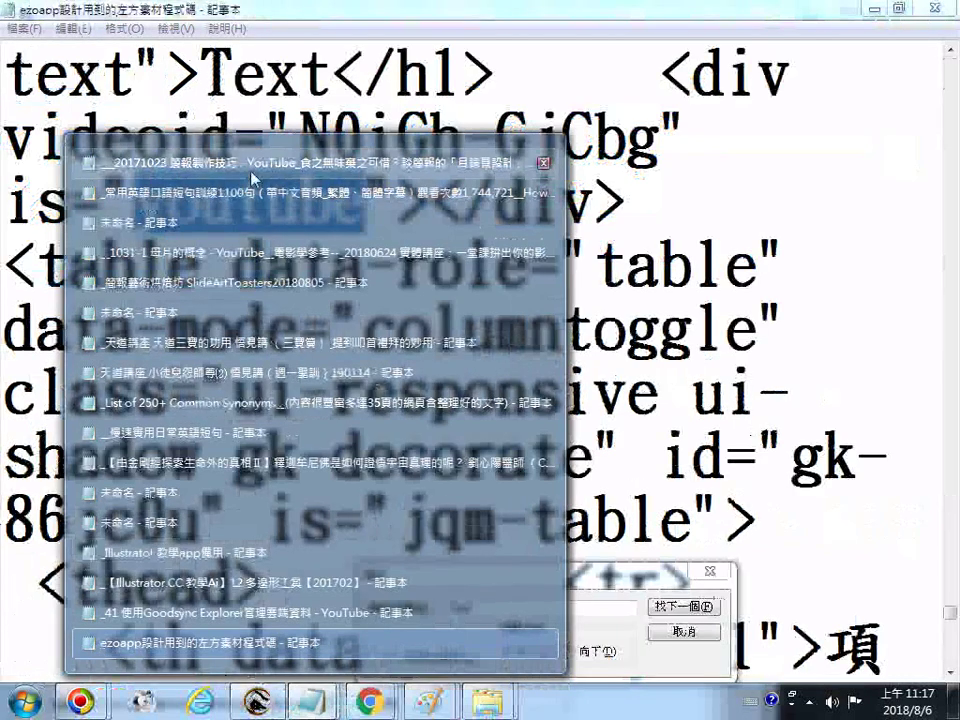
mouse_move(252, 178)
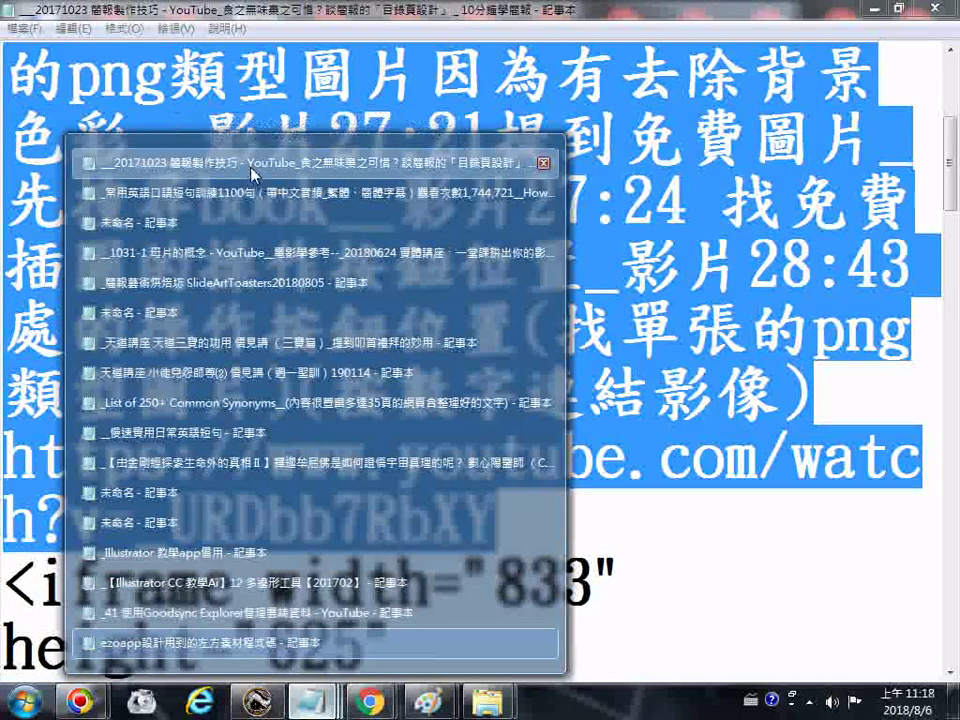
left_click(252, 168)
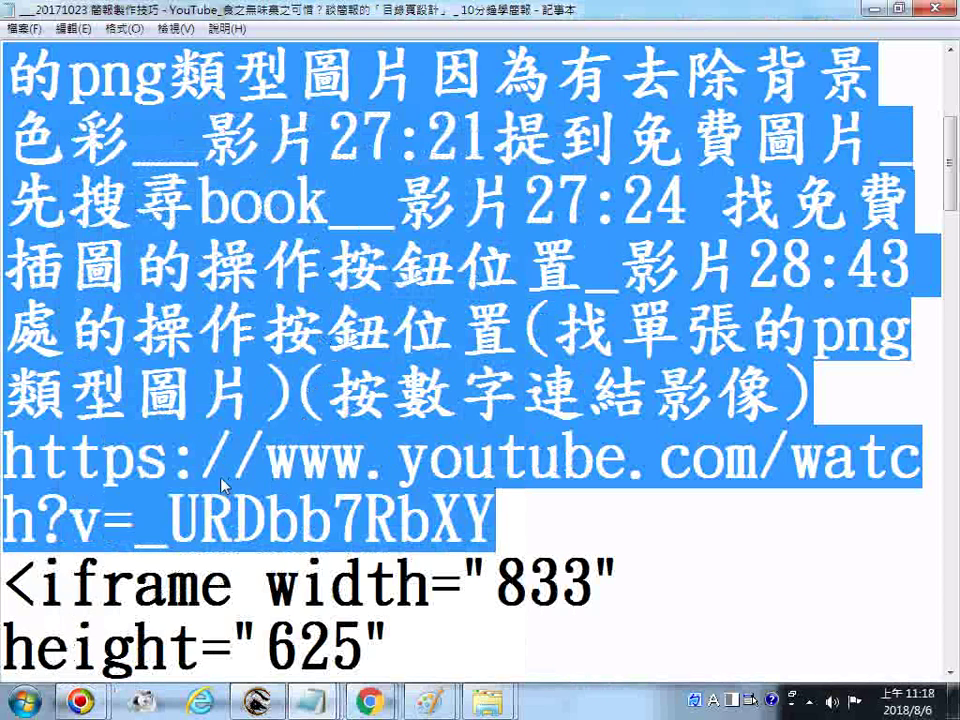
double_click(46, 482)
right_click(79, 229)
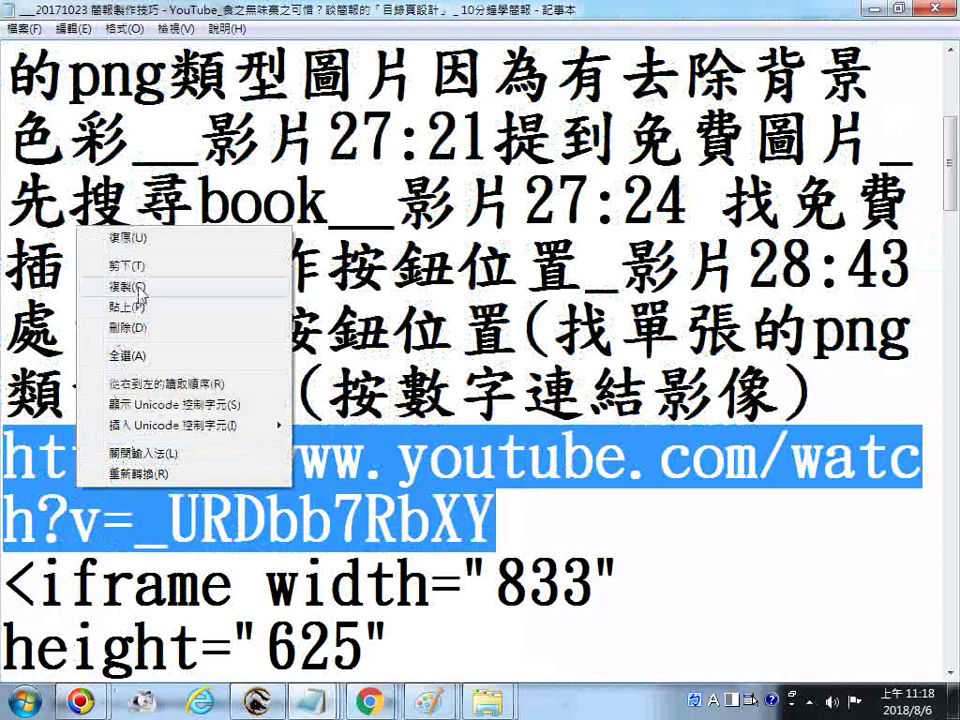
left_click(141, 287)
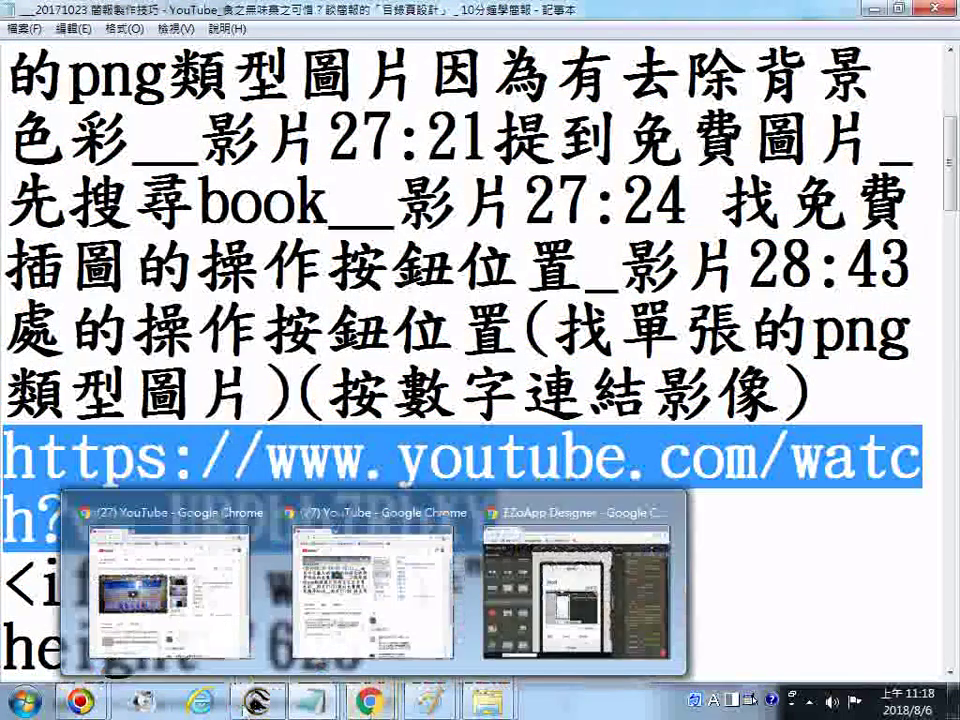
Switch back to EZoApp Designer and search the page's HTML code for YOUTUBE.
mouse_move(315, 700)
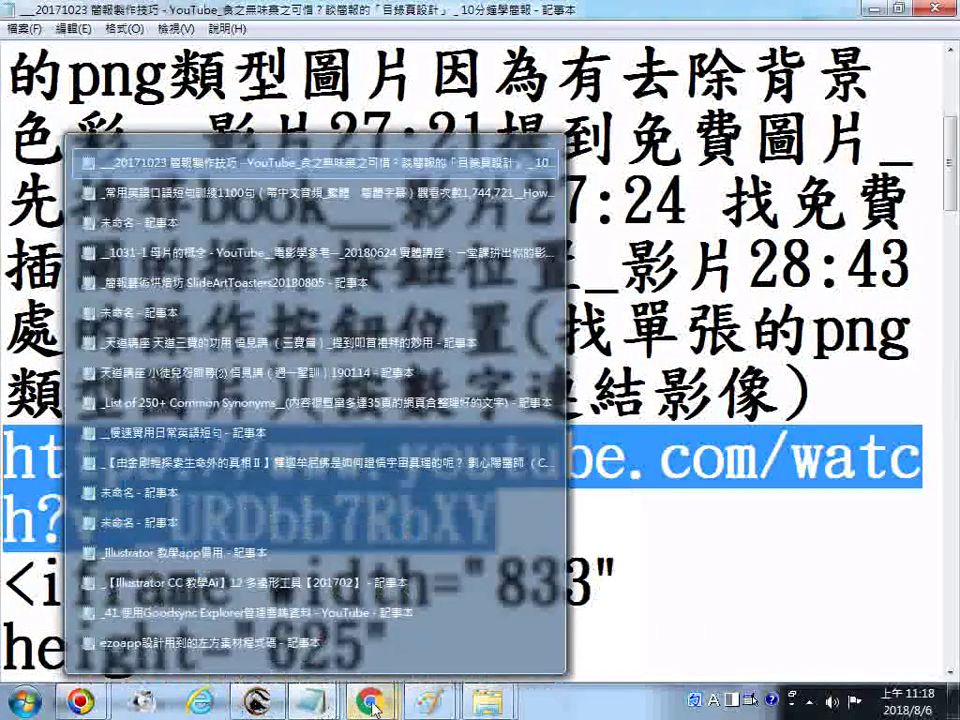
mouse_move(370, 705)
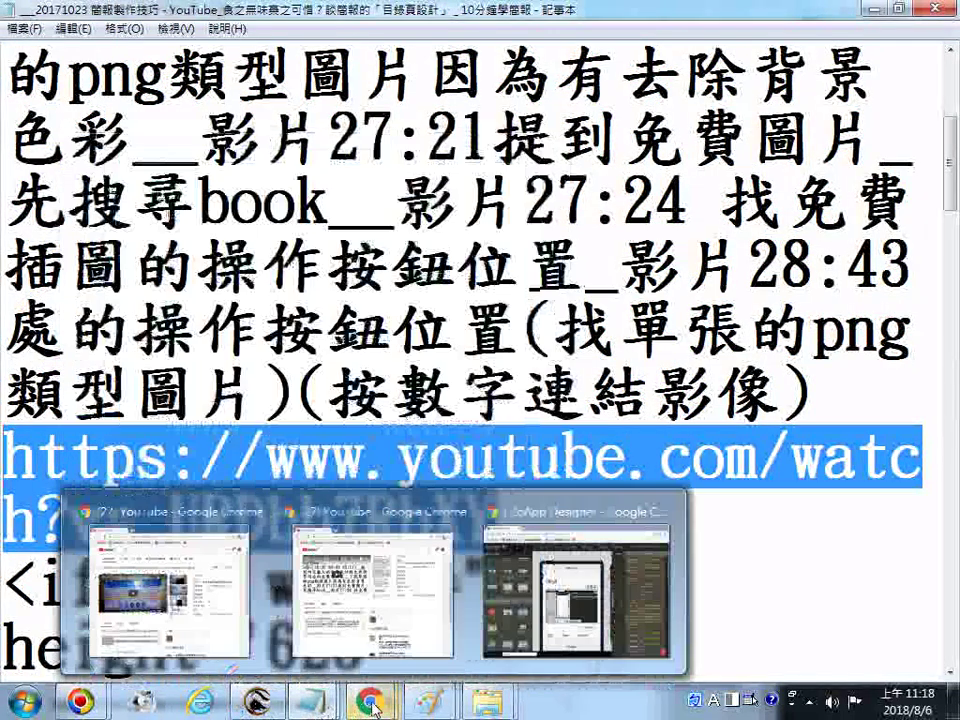
left_click(576, 530)
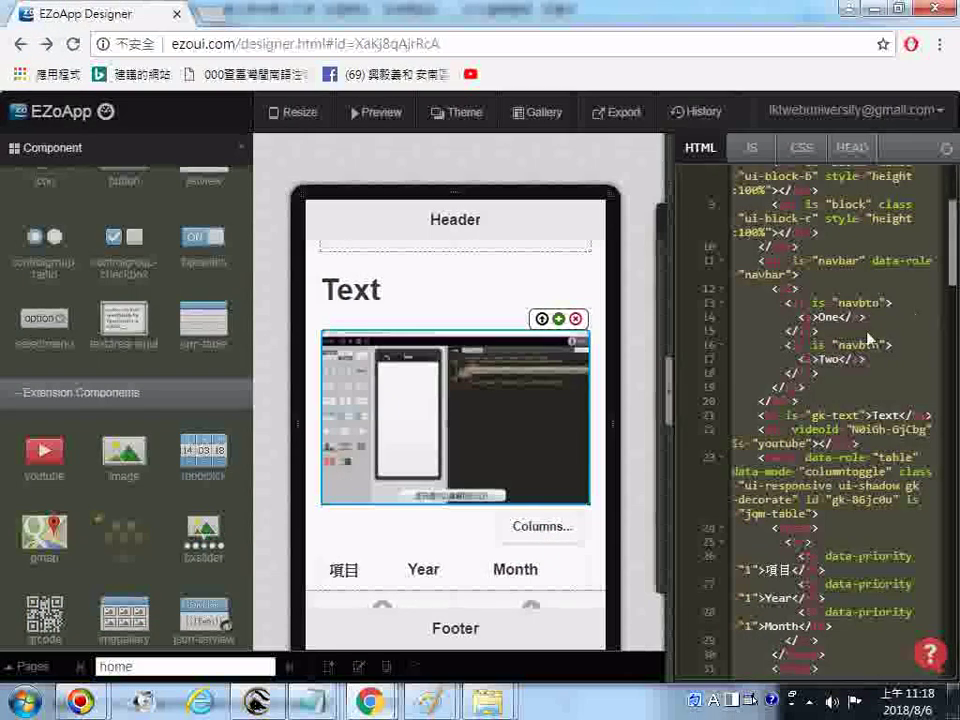
left_click(851, 391)
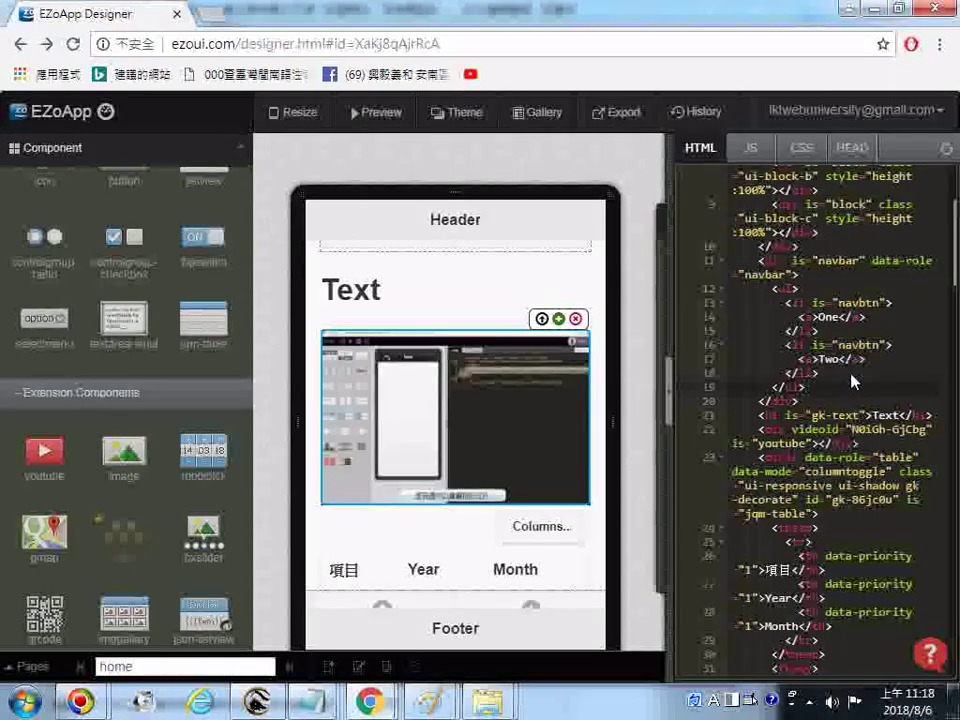
key("ctrl+f")
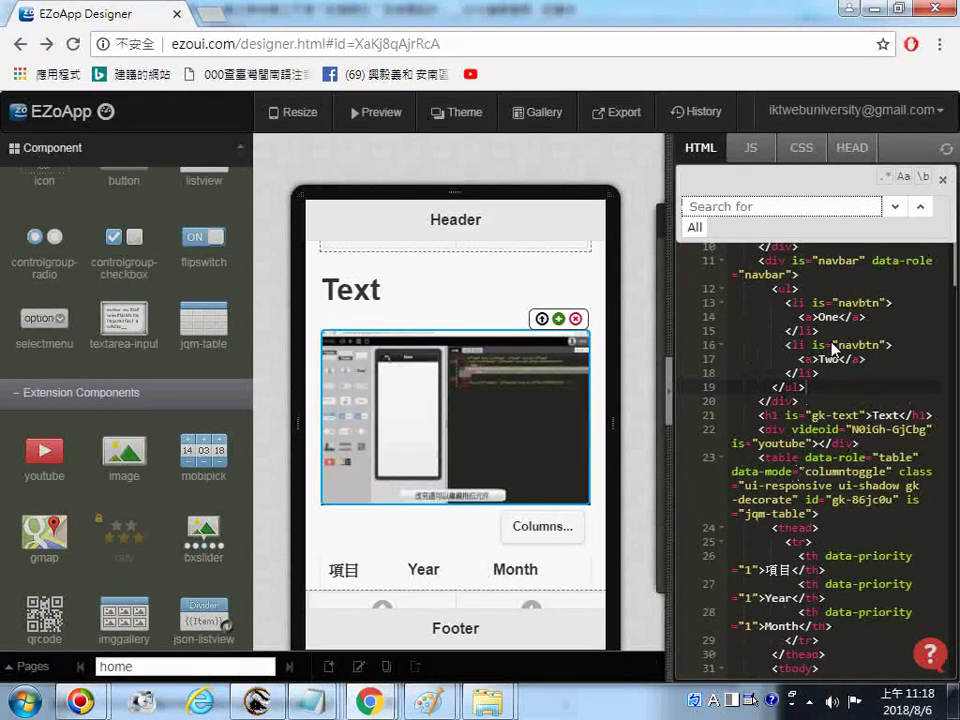
type("YOU")
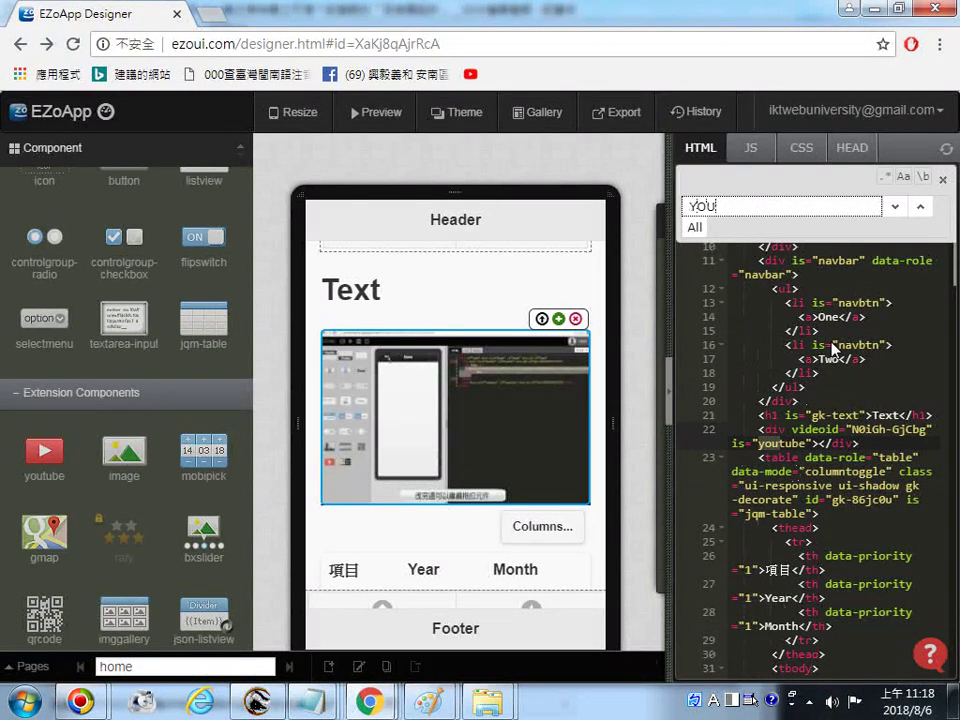
type("TUBE")
left_click(818, 443)
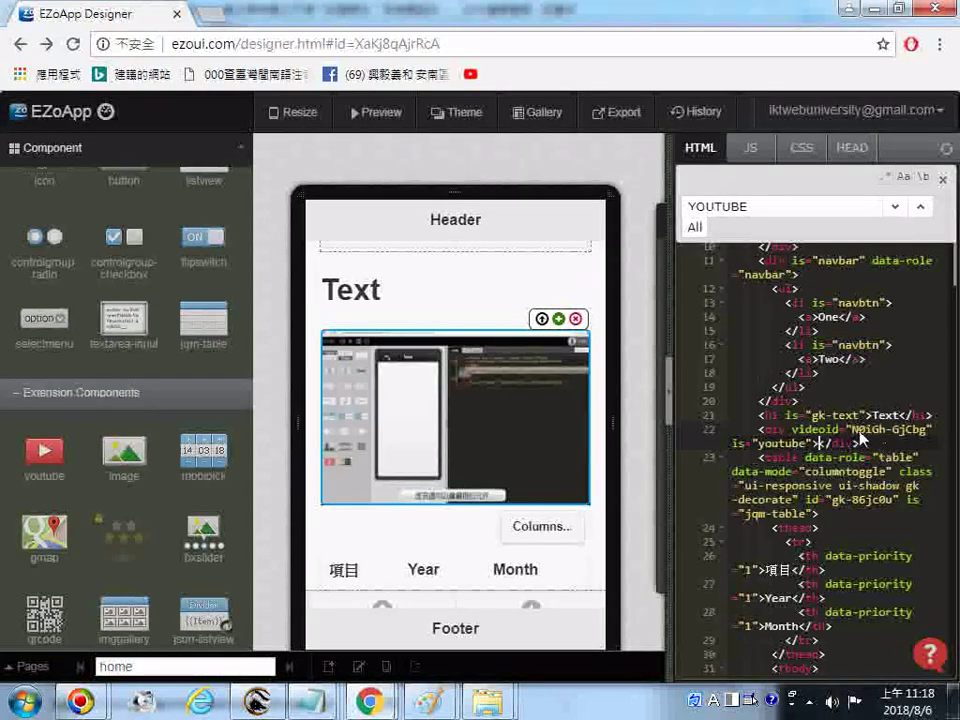
left_click(853, 430)
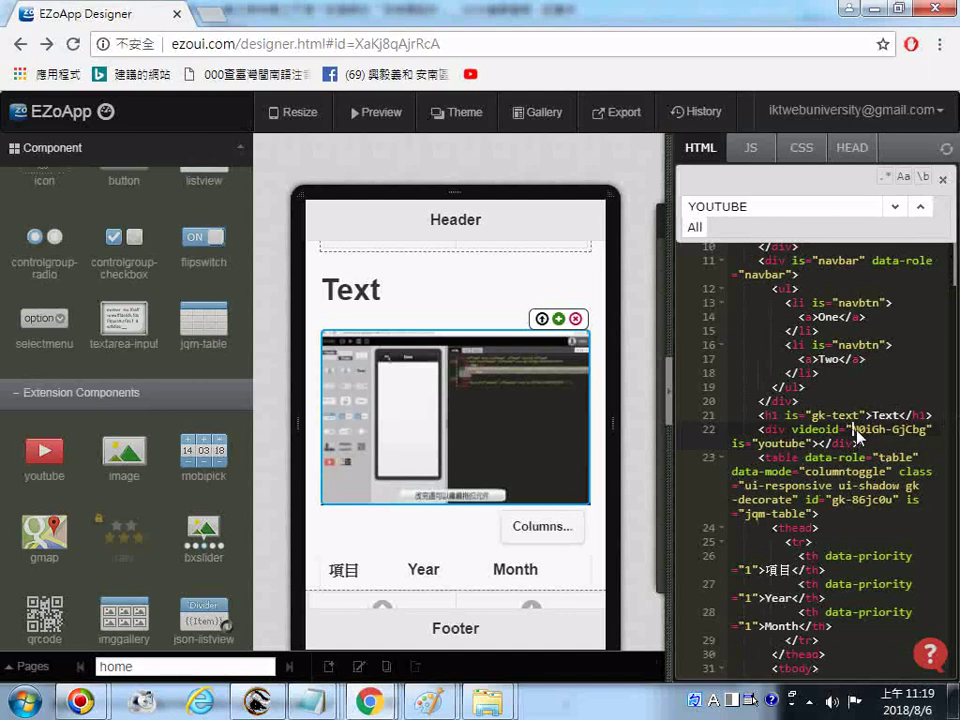
left_click_drag(936, 438, 921, 436)
right_click(928, 437)
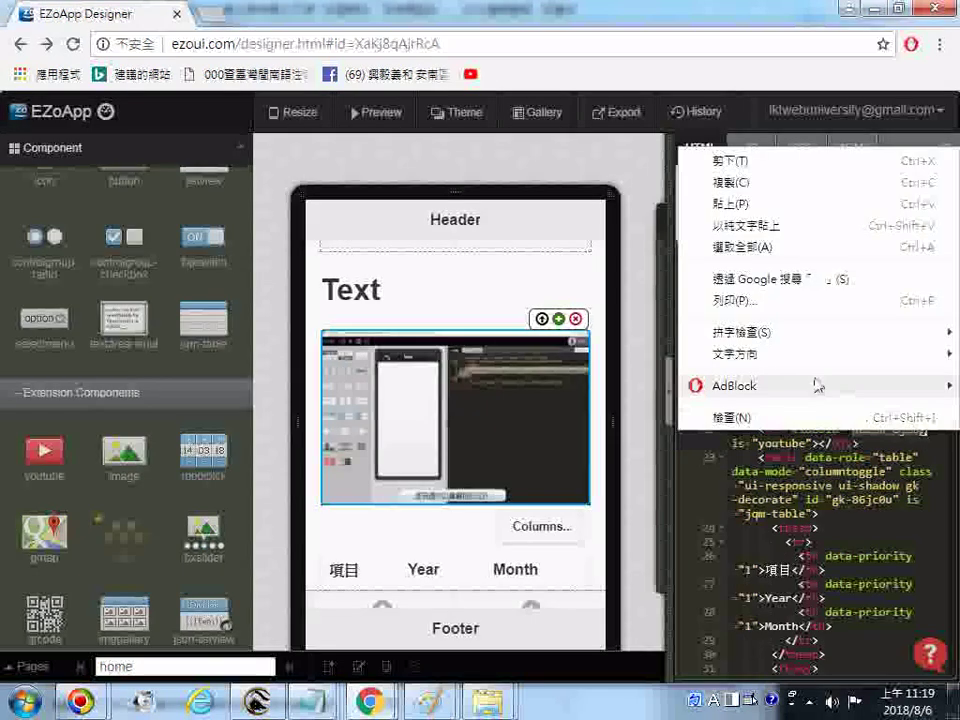
left_click(739, 204)
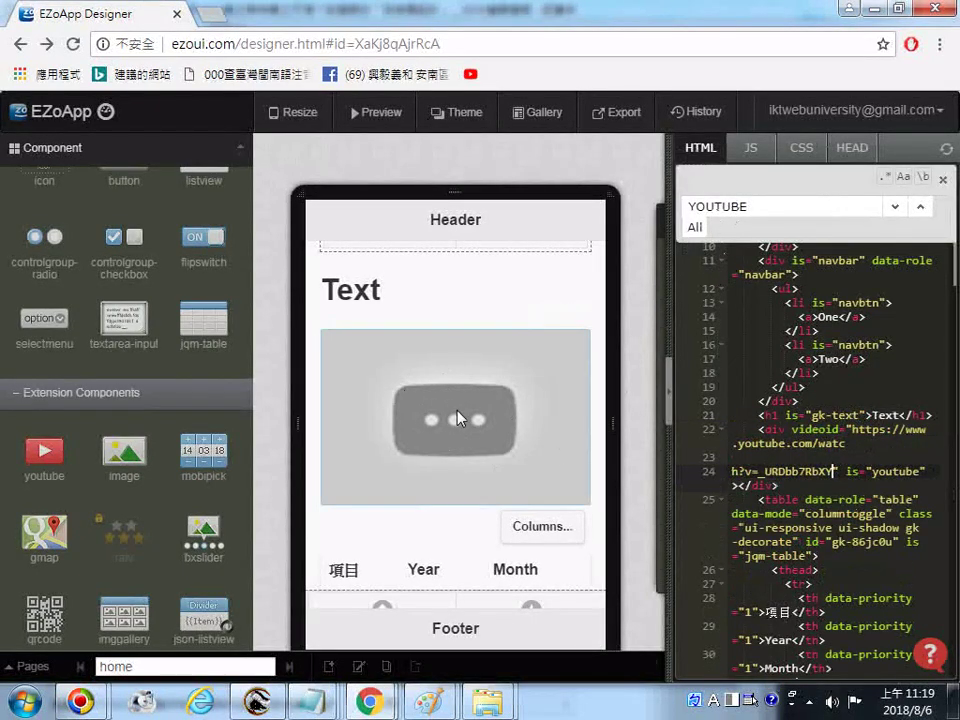
Preview the page and try to play the embedded video.
left_click(293, 112)
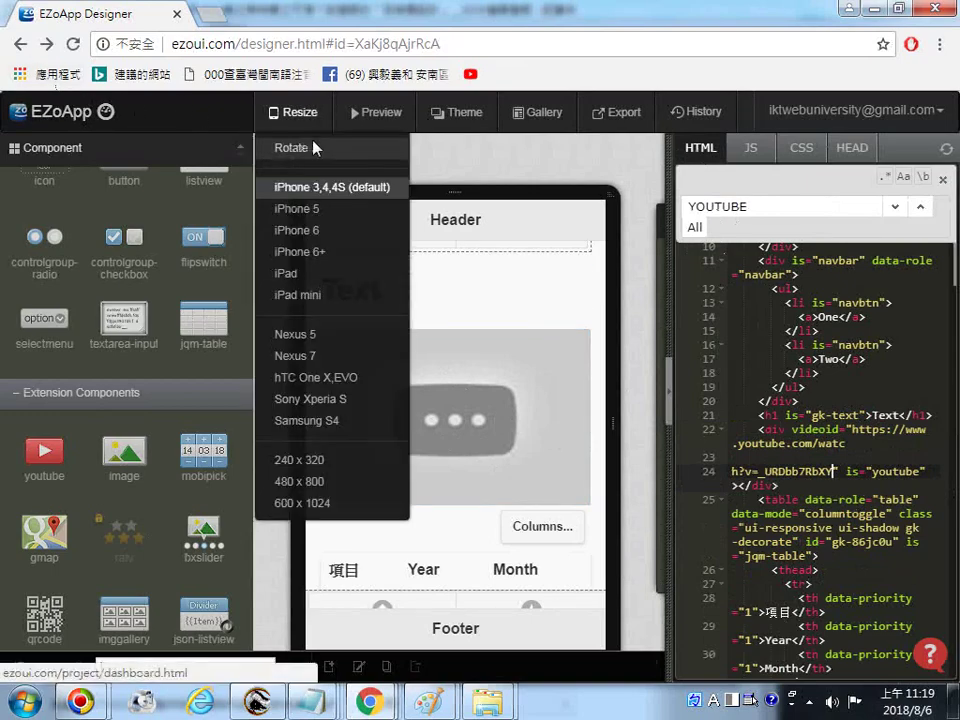
left_click(374, 114)
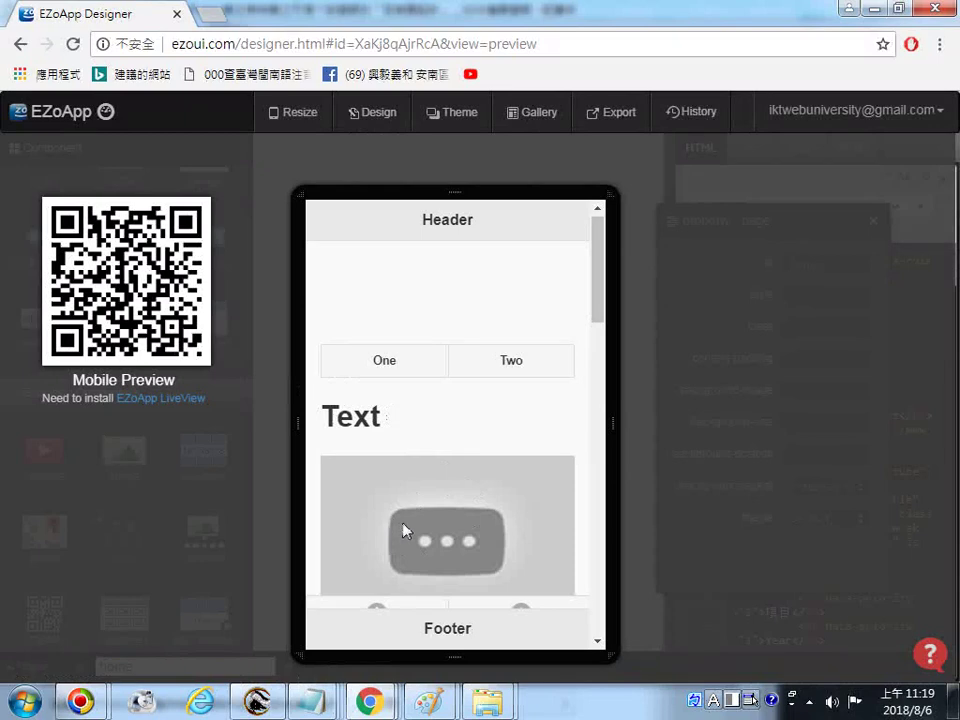
scroll(395, 495, "down", 3)
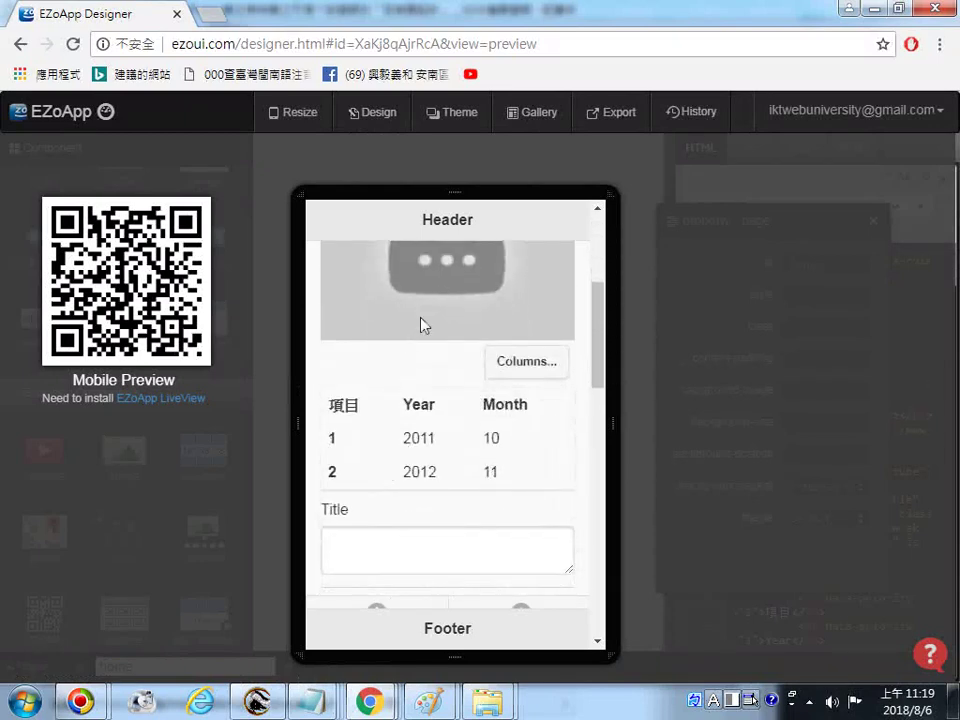
scroll(428, 350, "up", 1)
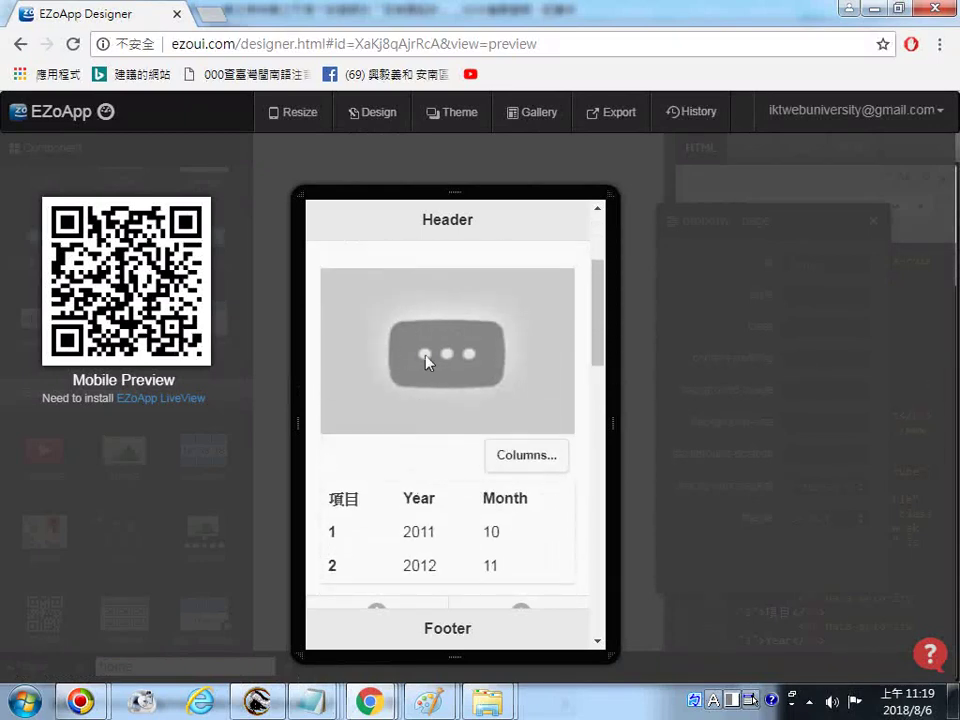
scroll(414, 564, "down", 3)
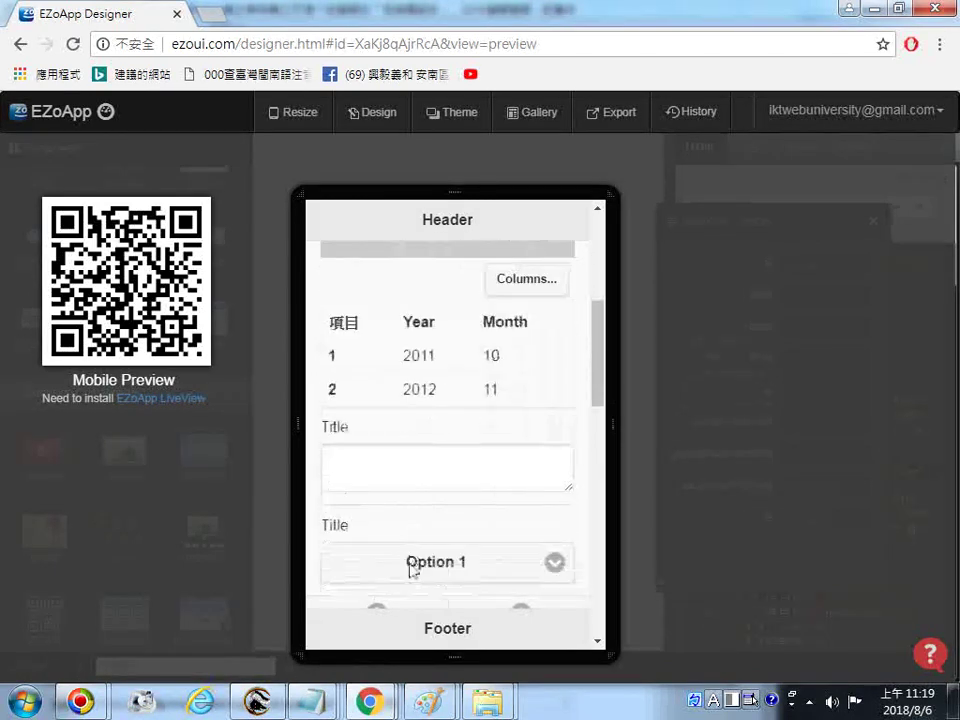
scroll(430, 364, "up", 3)
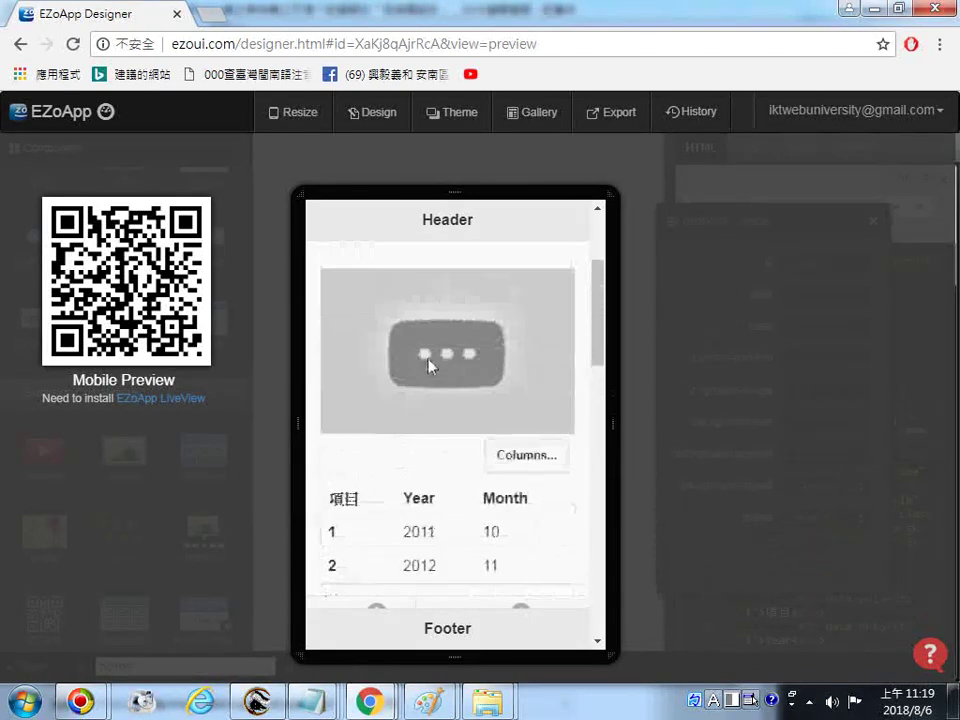
left_click(462, 360)
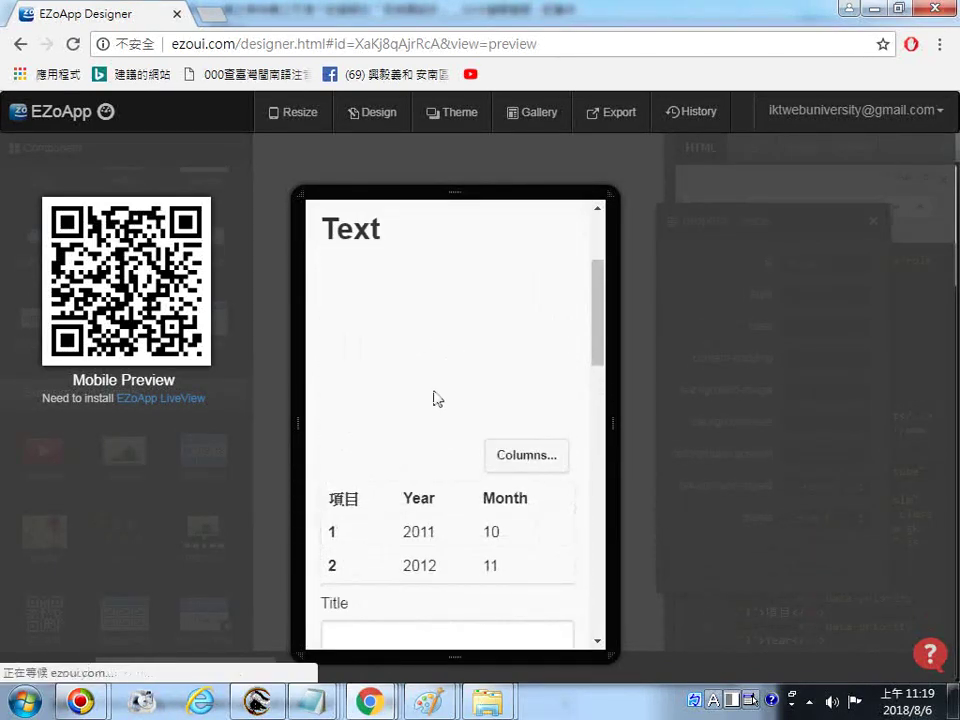
left_click(438, 364)
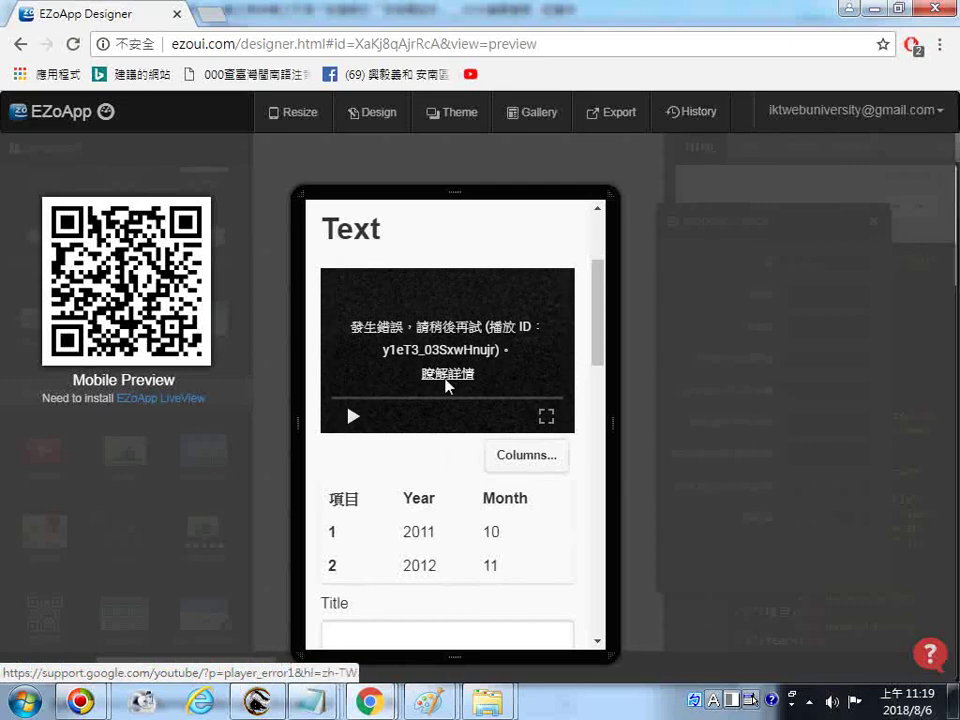
Check the video address in the 20171023 簡報製作技巧 Notepad file and return to the EZoApp preview.
right_click(313, 702)
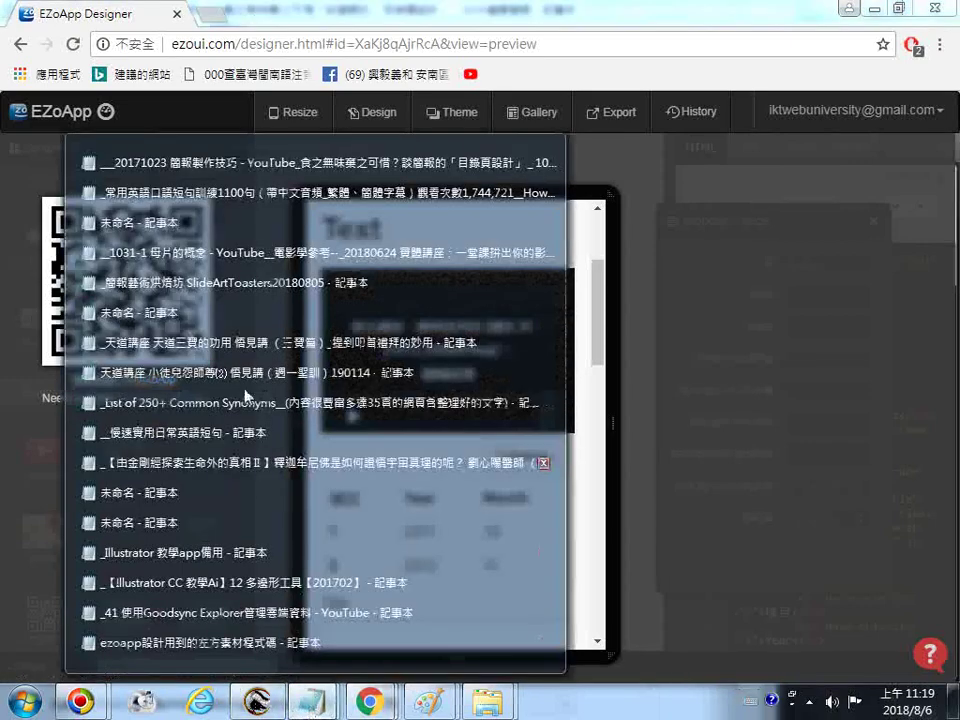
left_click(204, 170)
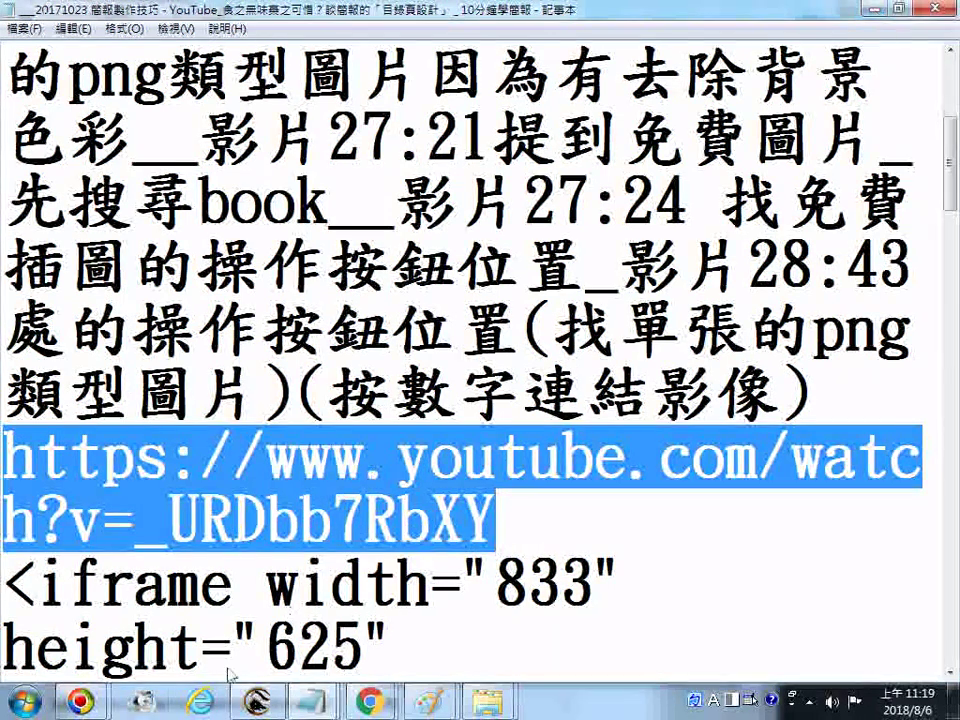
mouse_move(370, 702)
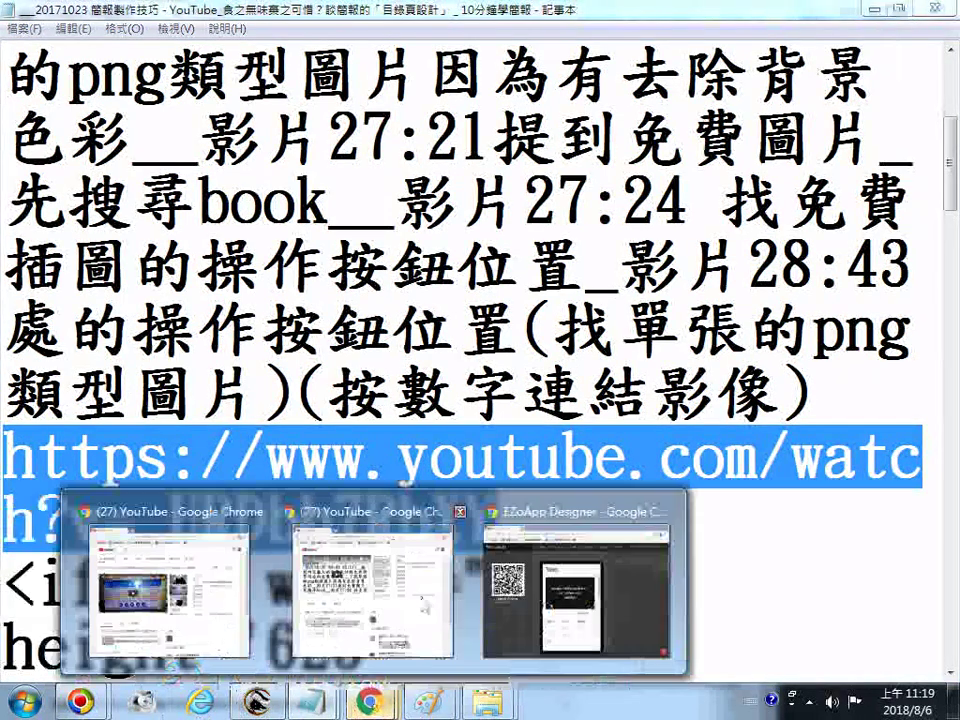
left_click(596, 515)
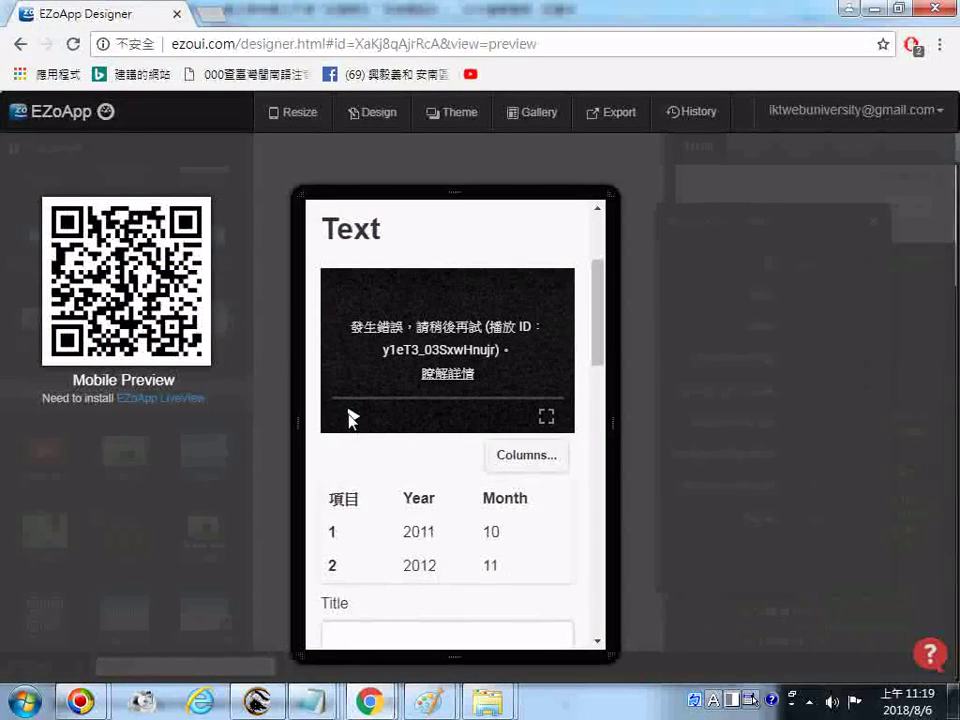
Leave the preview, reload the designer page and bring the video component into view.
left_click(20, 44)
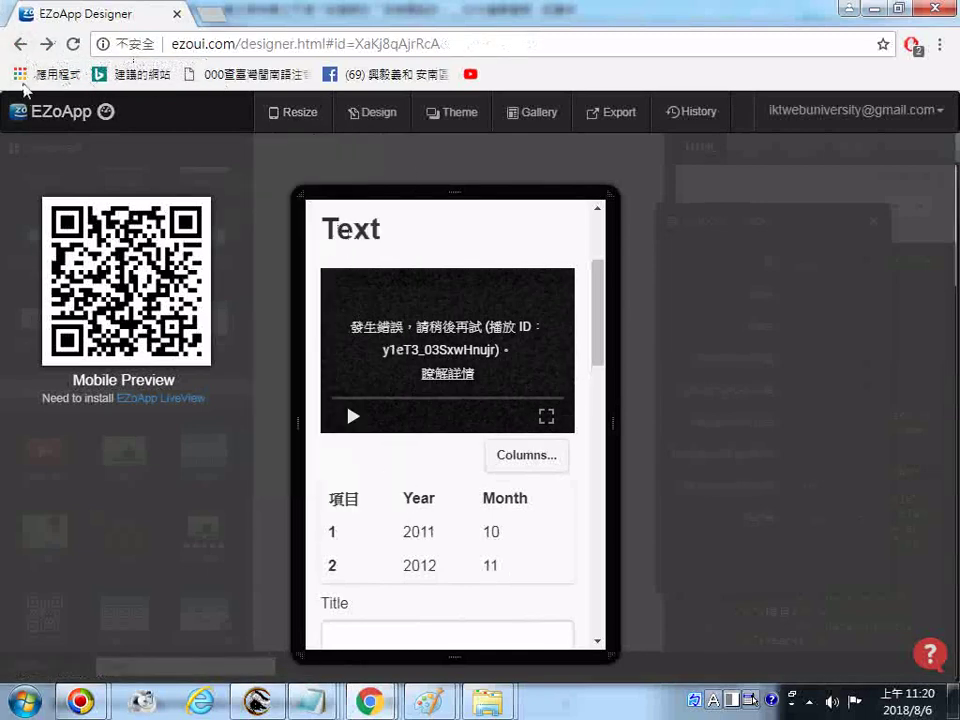
left_click(72, 45)
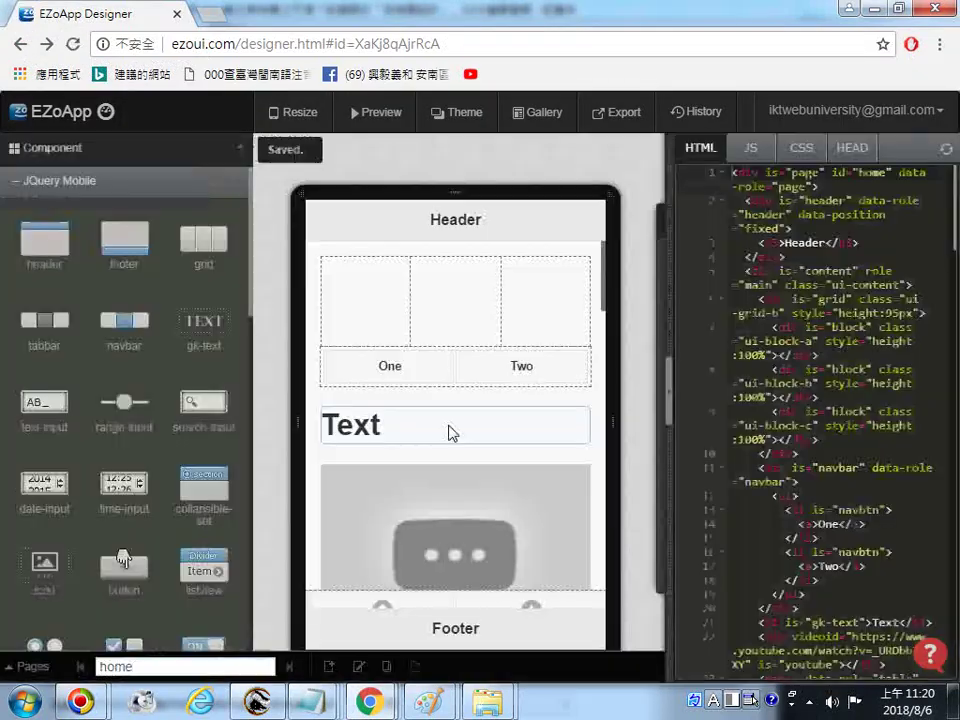
scroll(454, 491, "down", 3)
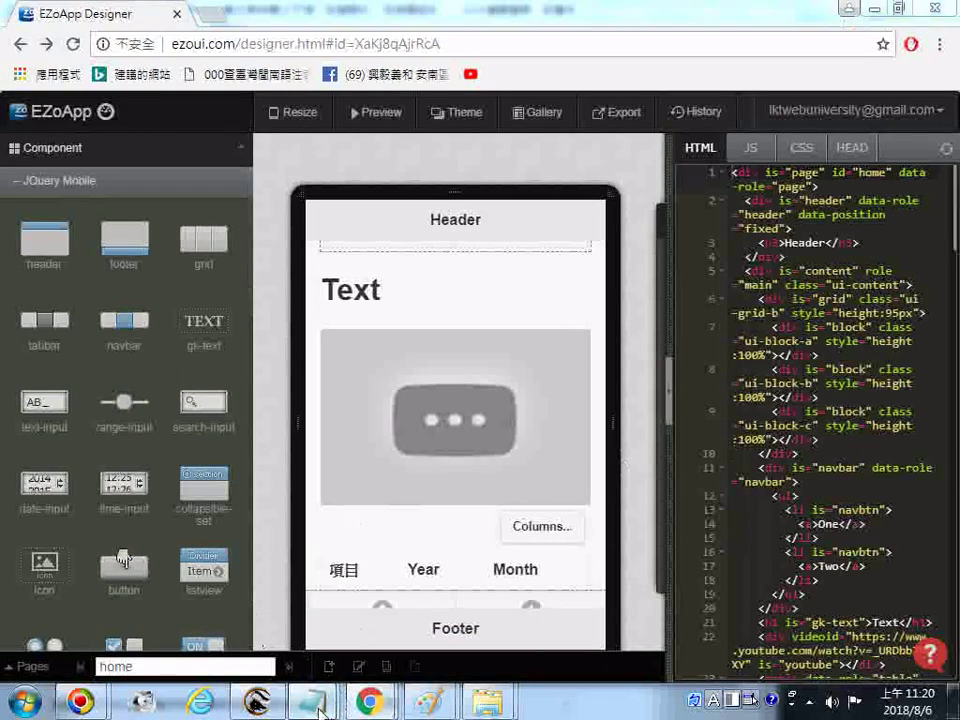
Switch to the 天道講座 天道三寶的功用 file in Notepad, maximize its window and turn off word wrap.
mouse_move(318, 706)
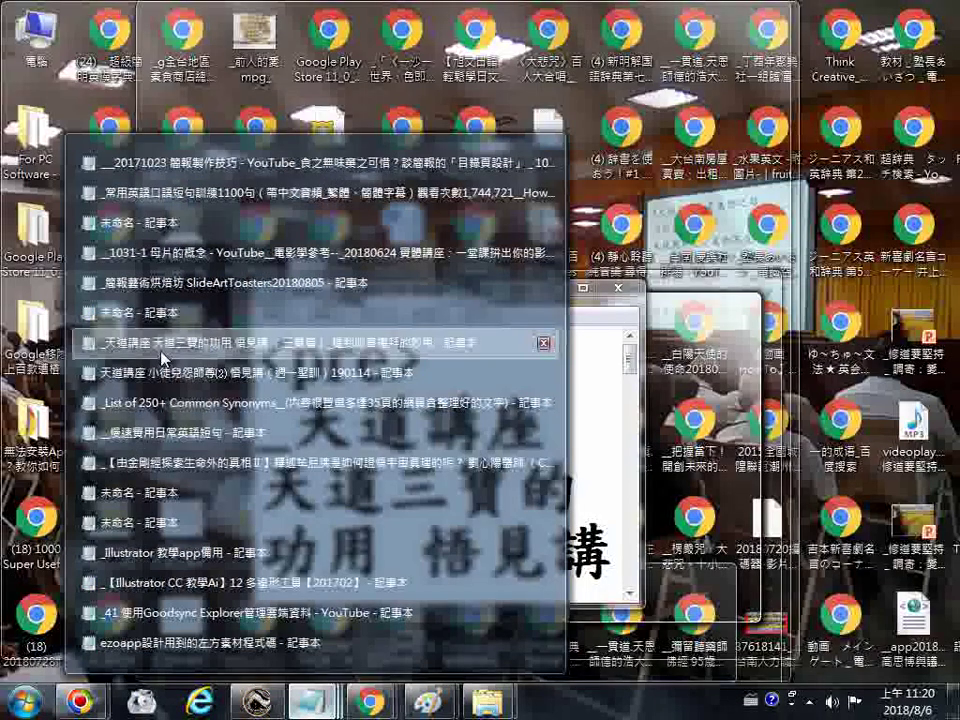
left_click(163, 354)
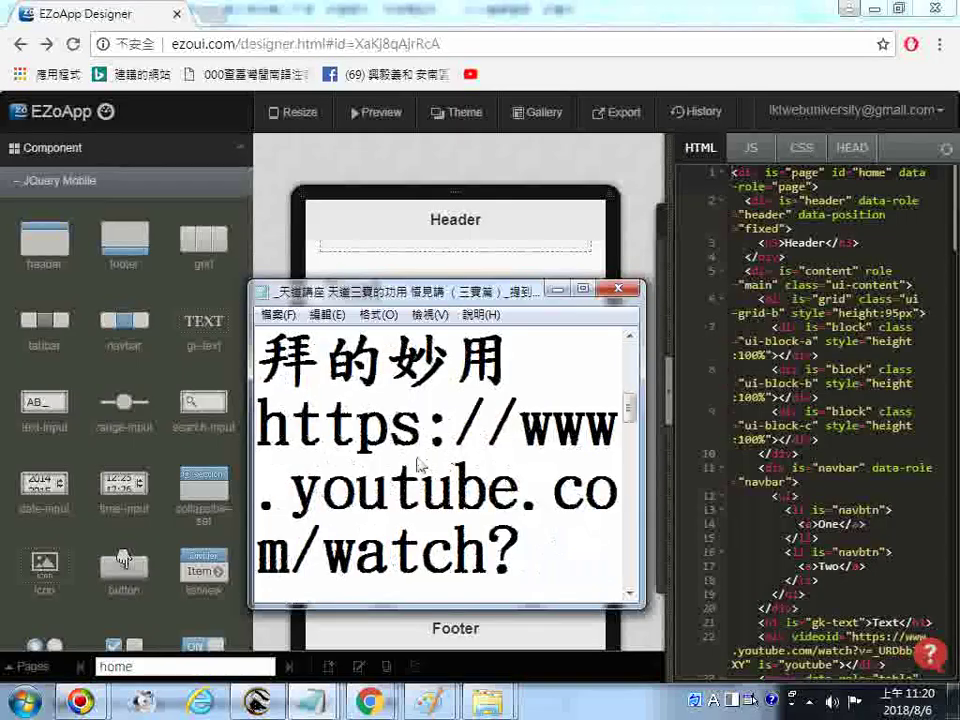
left_click(583, 291)
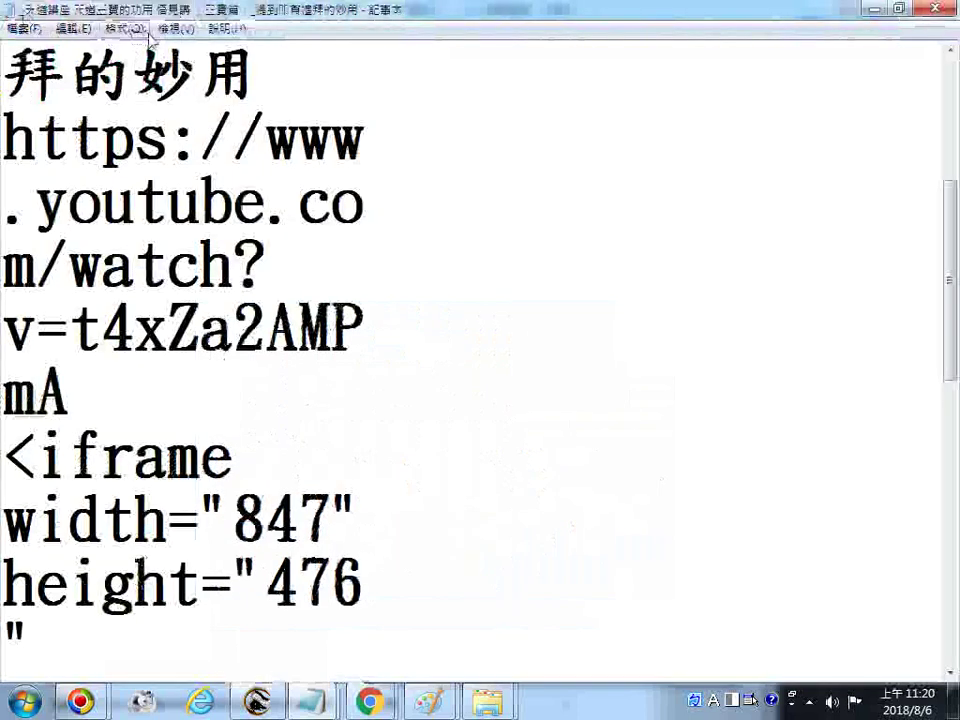
left_click(123, 28)
left_click(150, 52)
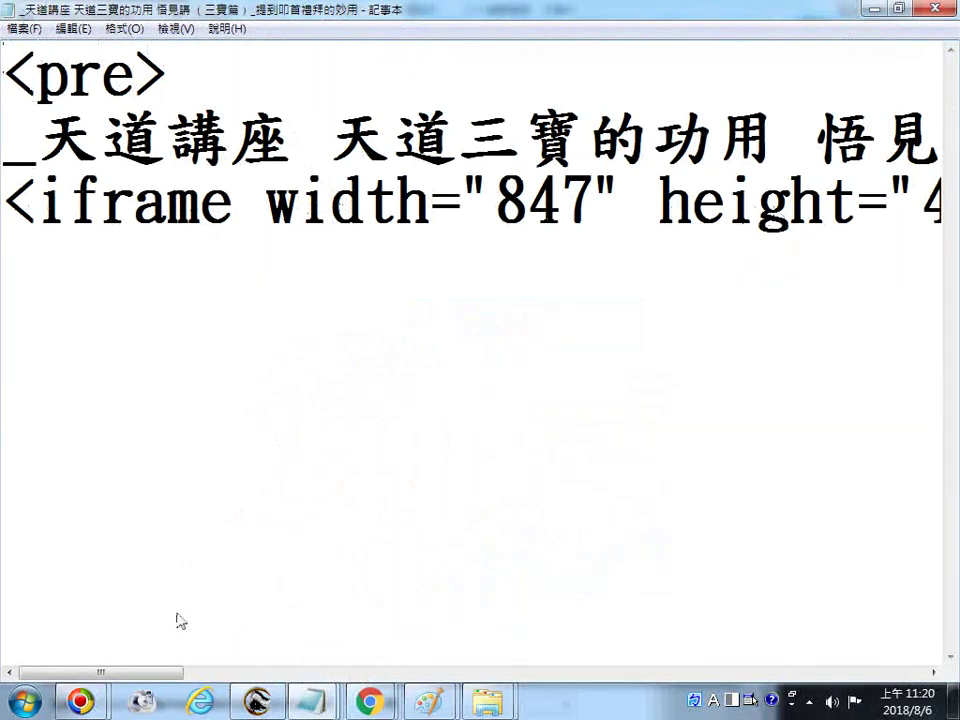
left_click_drag(127, 677, 455, 683)
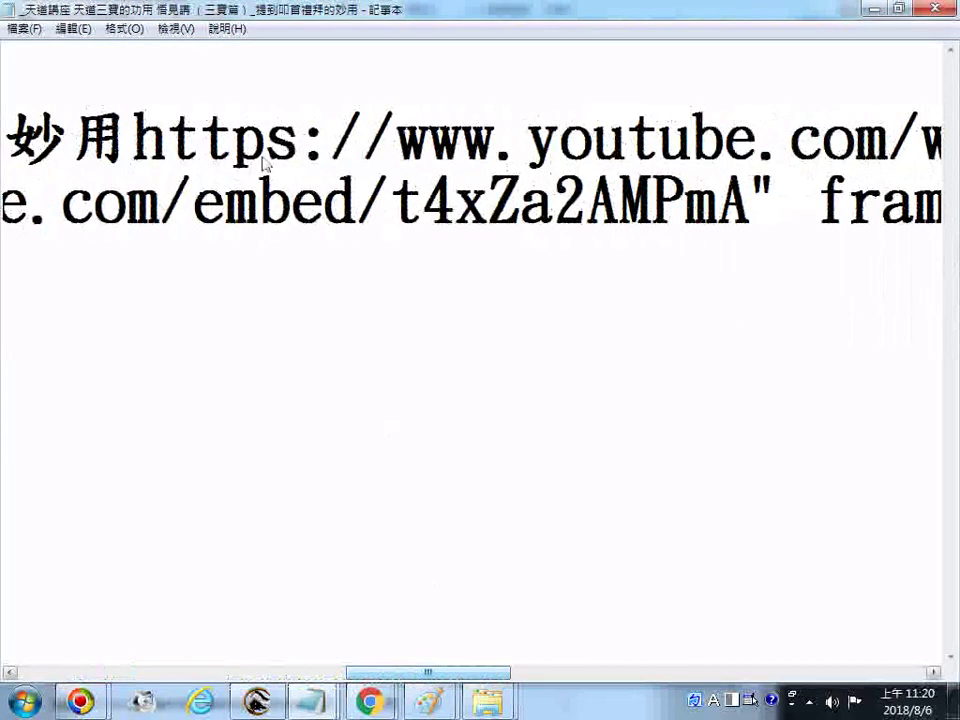
left_click_drag(133, 140, 957, 140)
right_click(745, 111)
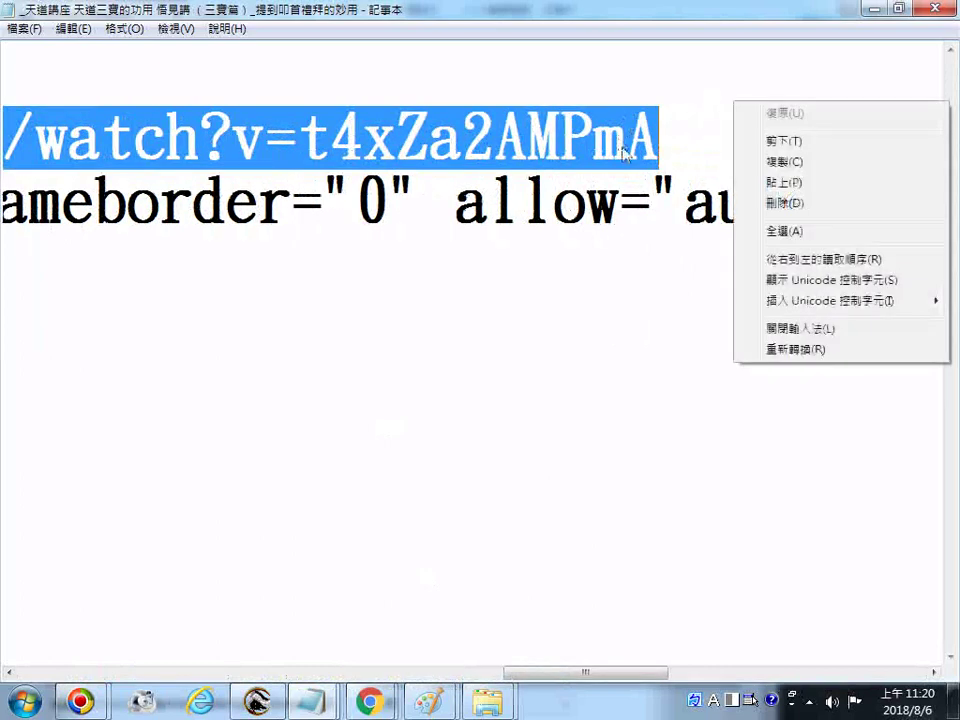
left_click(790, 159)
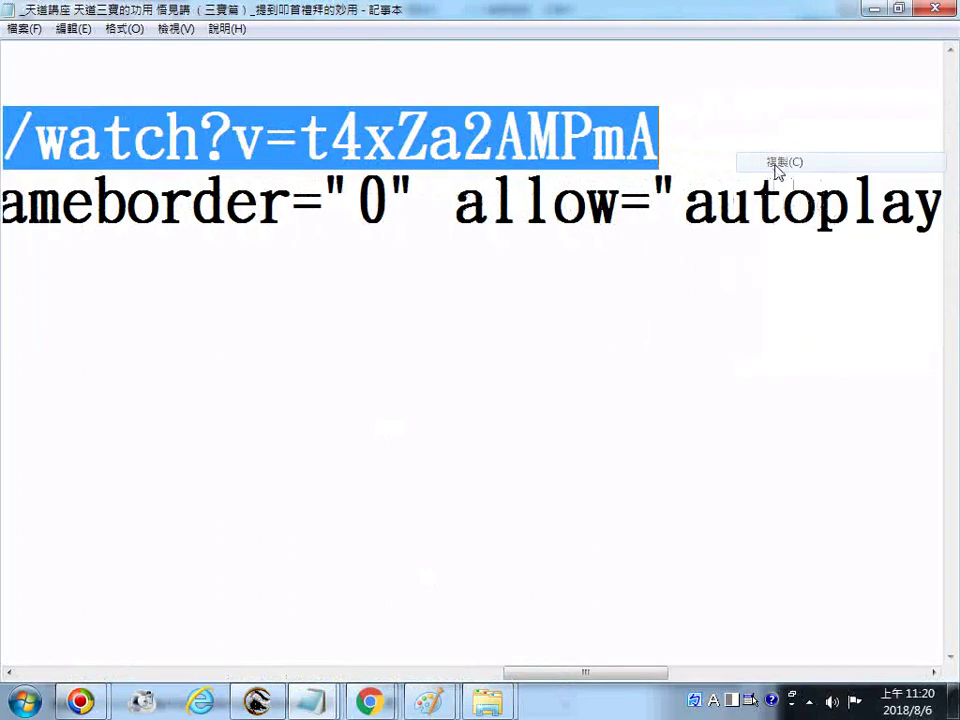
left_click(870, 8)
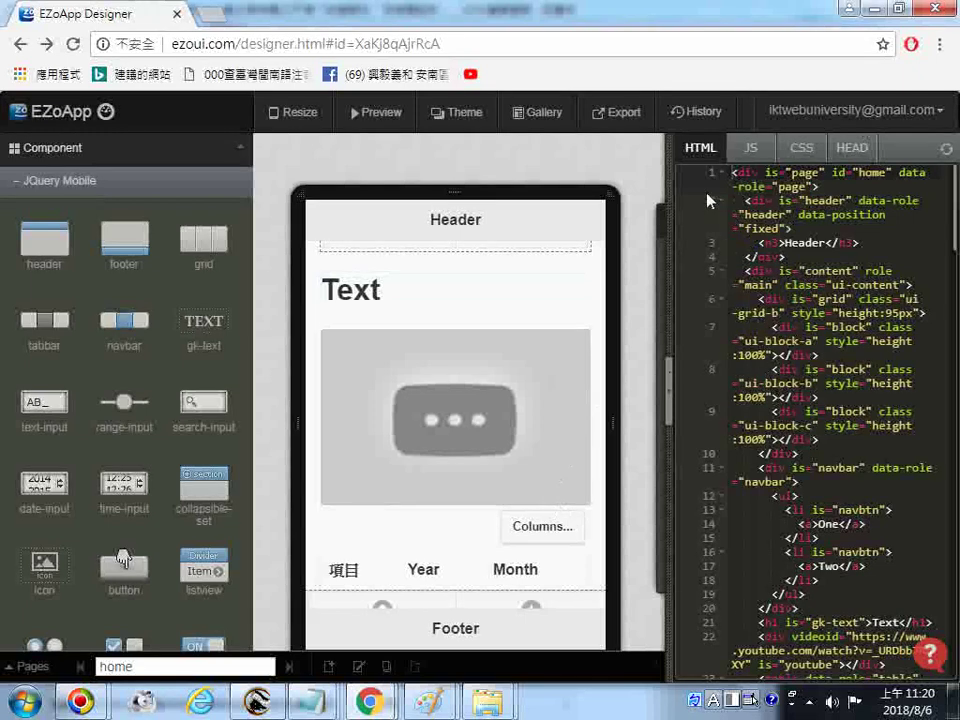
Search the page's HTML code for YOUTUBE and close the search.
left_click(782, 194)
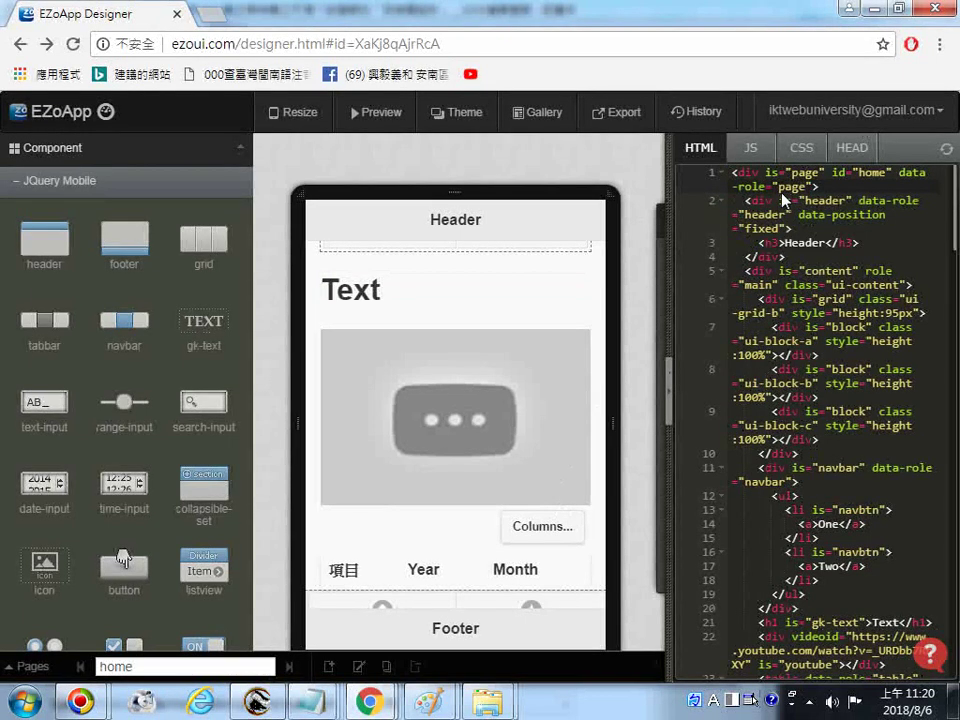
key("ctrl+f")
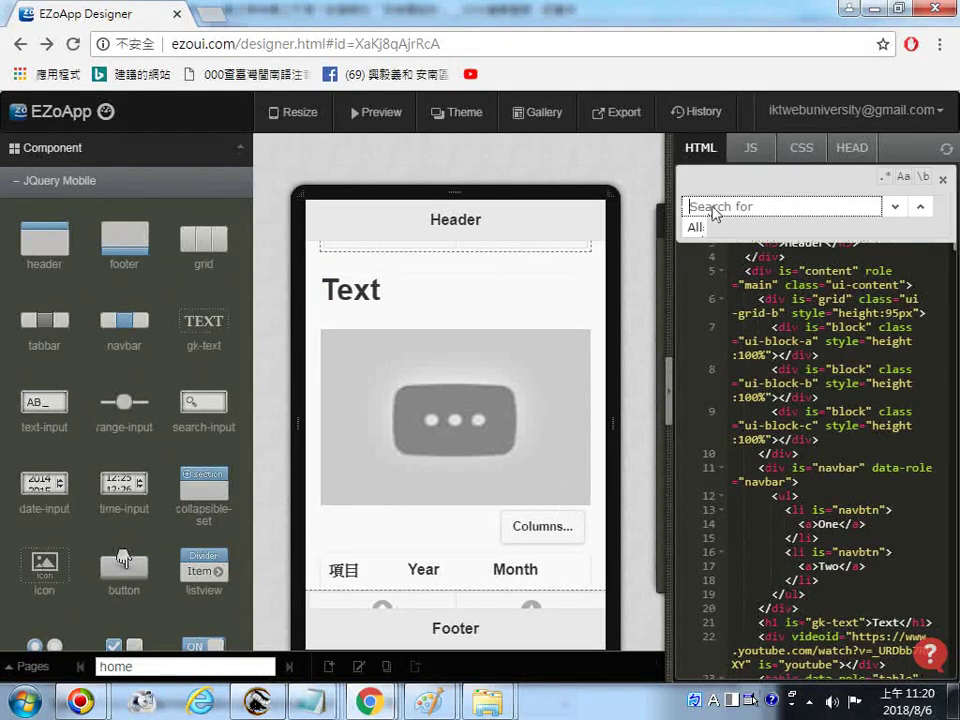
type("YOUTUB")
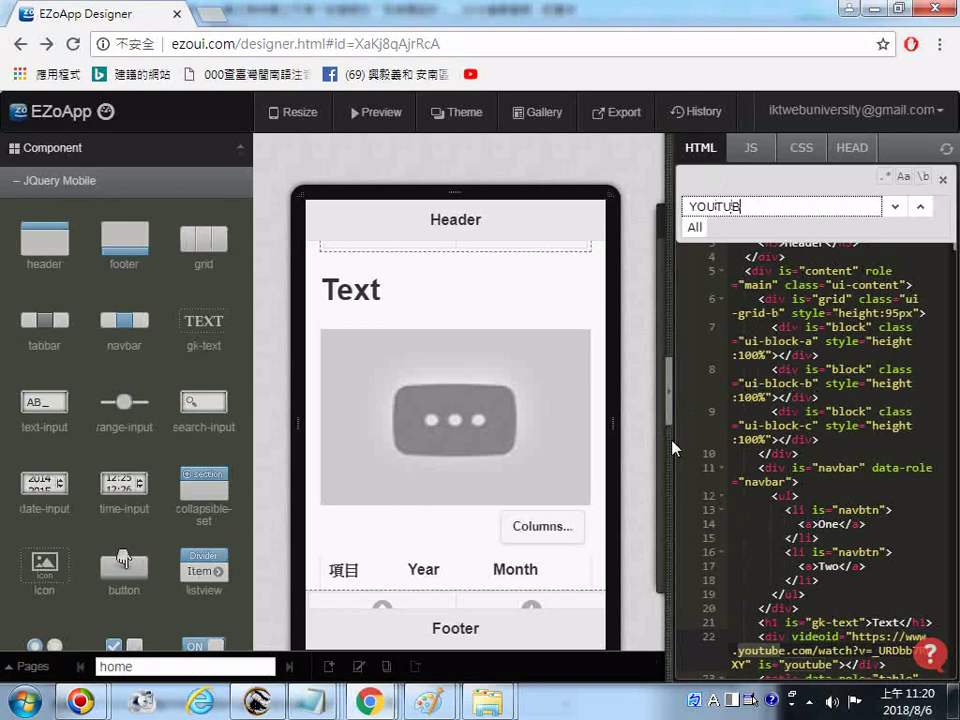
type("E")
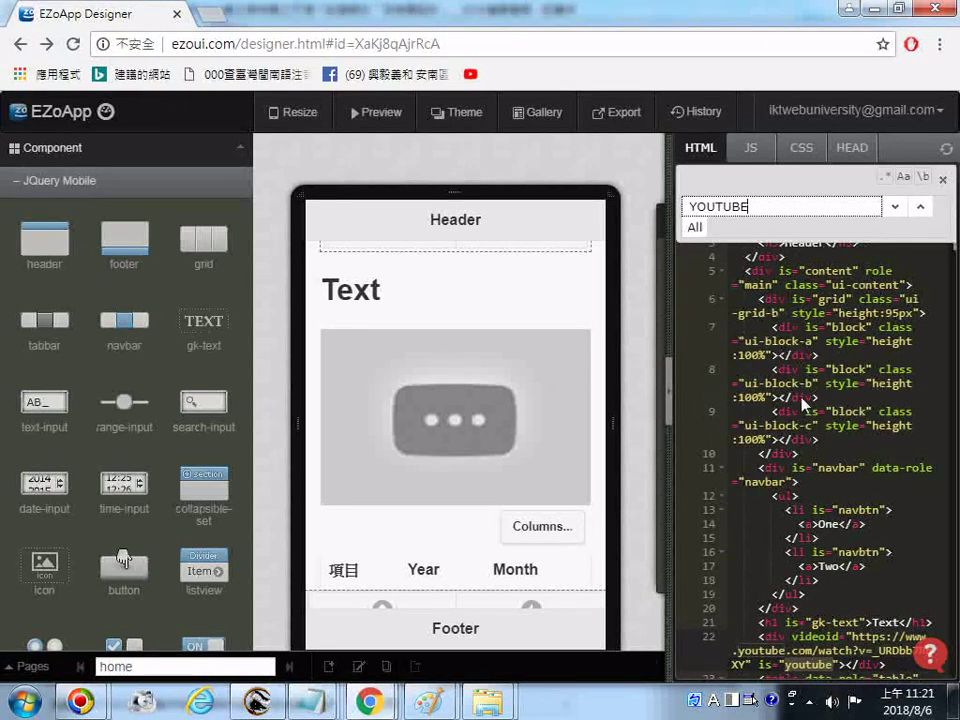
left_click(896, 213)
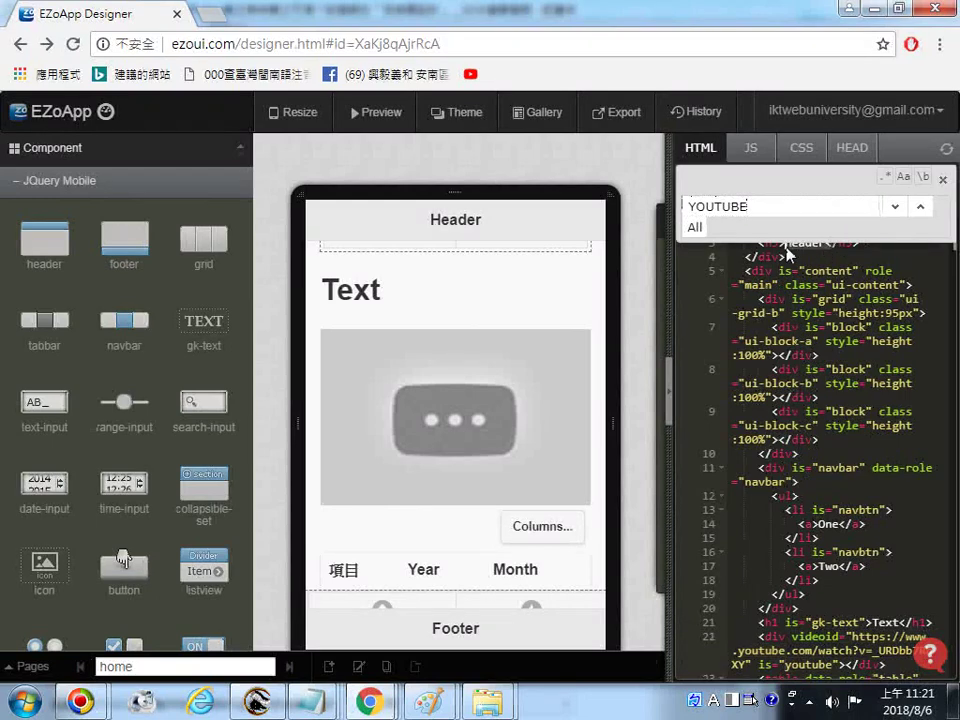
left_click(804, 276)
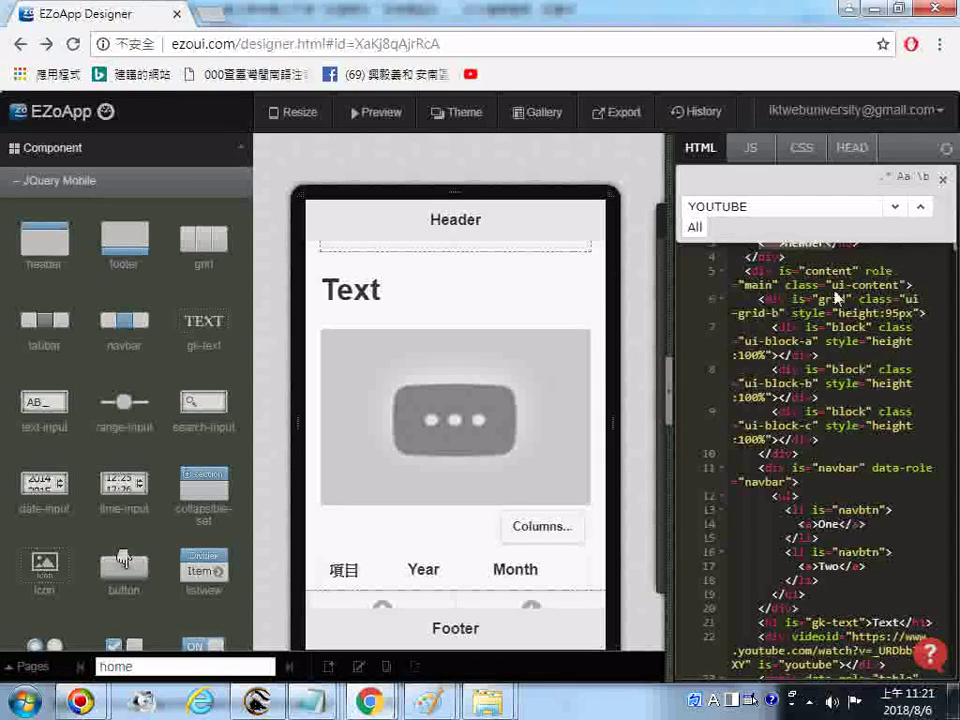
left_click(713, 190)
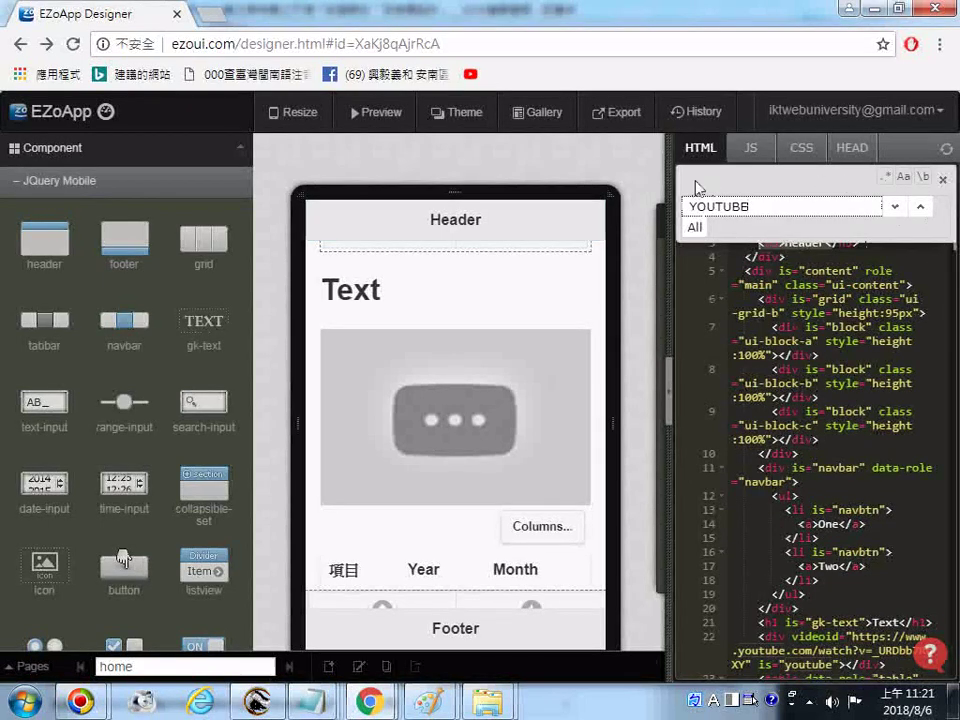
key("Escape")
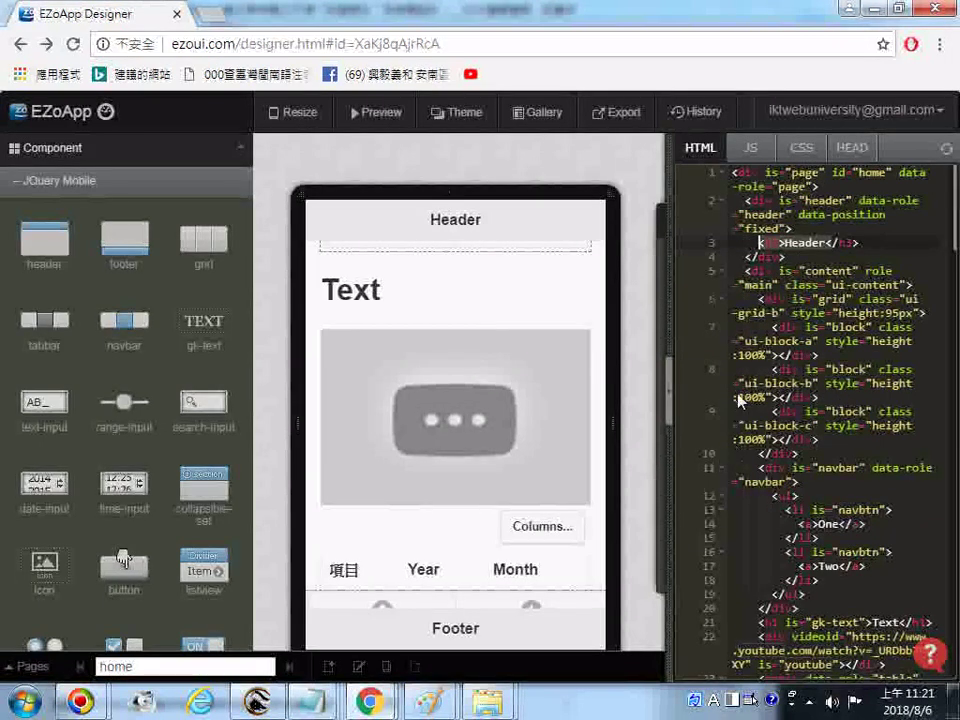
scroll(740, 420, "down", 5)
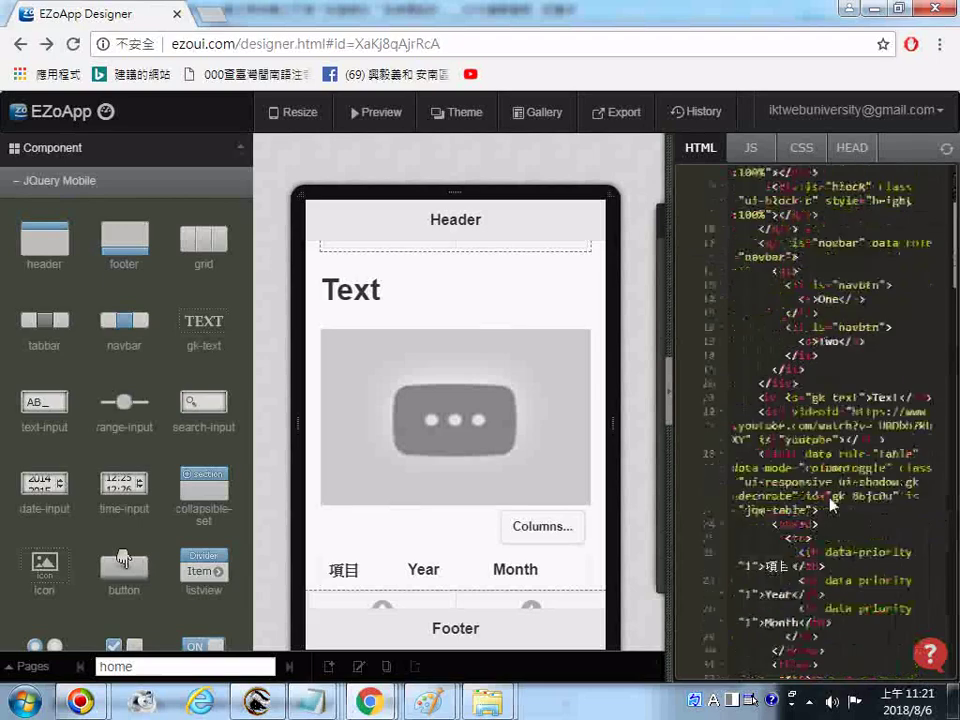
scroll(742, 550, "down", 3)
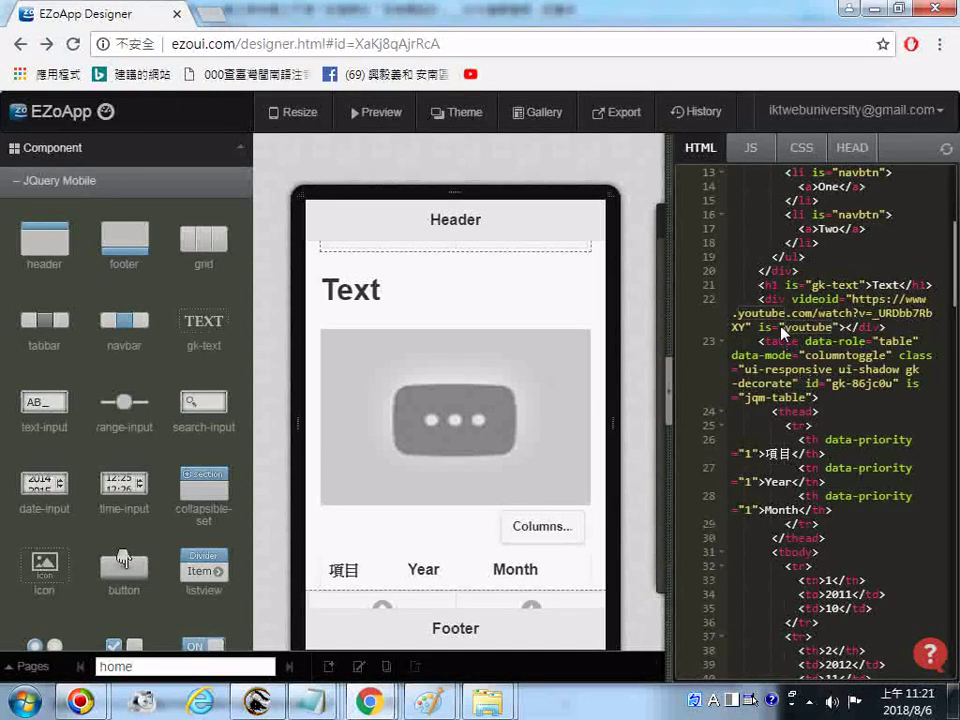
left_click_drag(746, 327, 793, 298)
left_click_drag(861, 311, 855, 306)
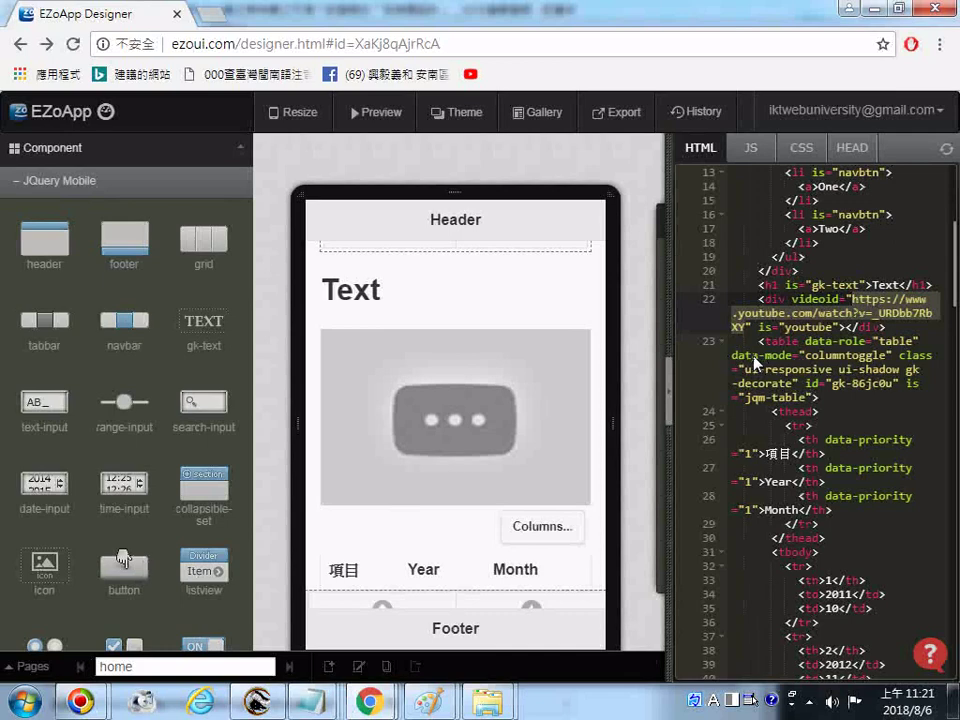
key("BackSpace")
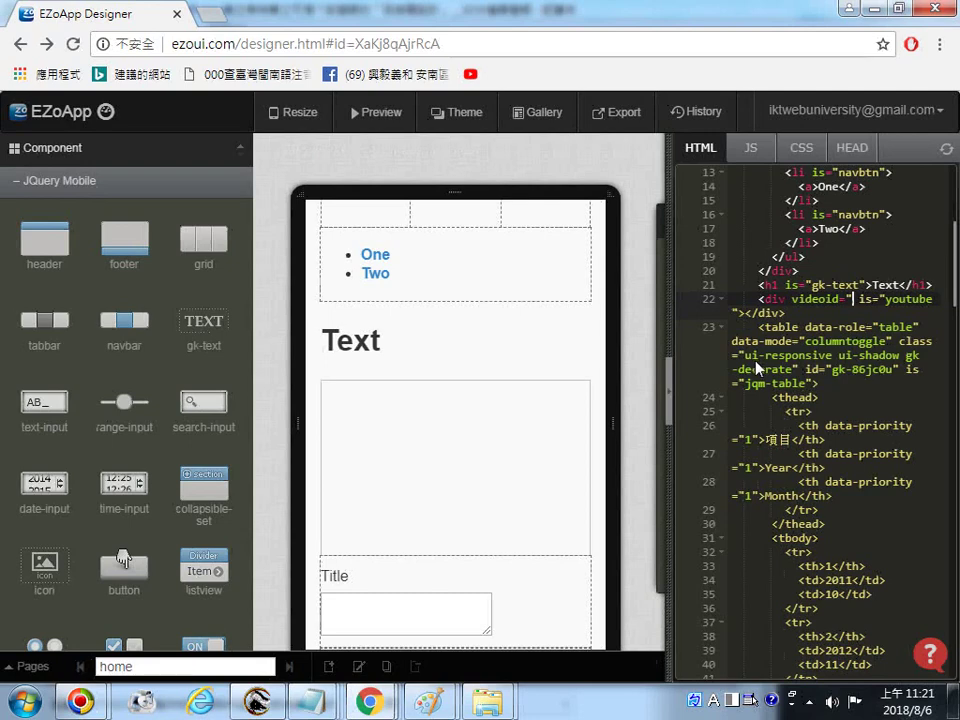
key("ctrl+v")
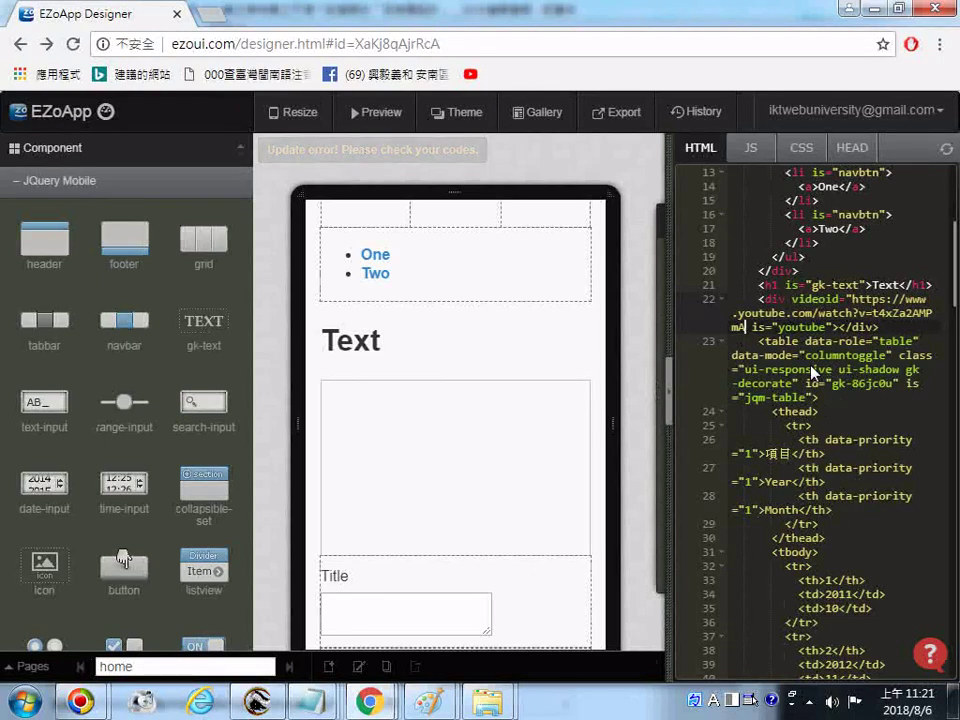
Check the youtube code in the ezoapp設計用到的左方素材程式碼 Notepad file and add the closing quotation mark after the videoid address in the designer.
right_click(312, 703)
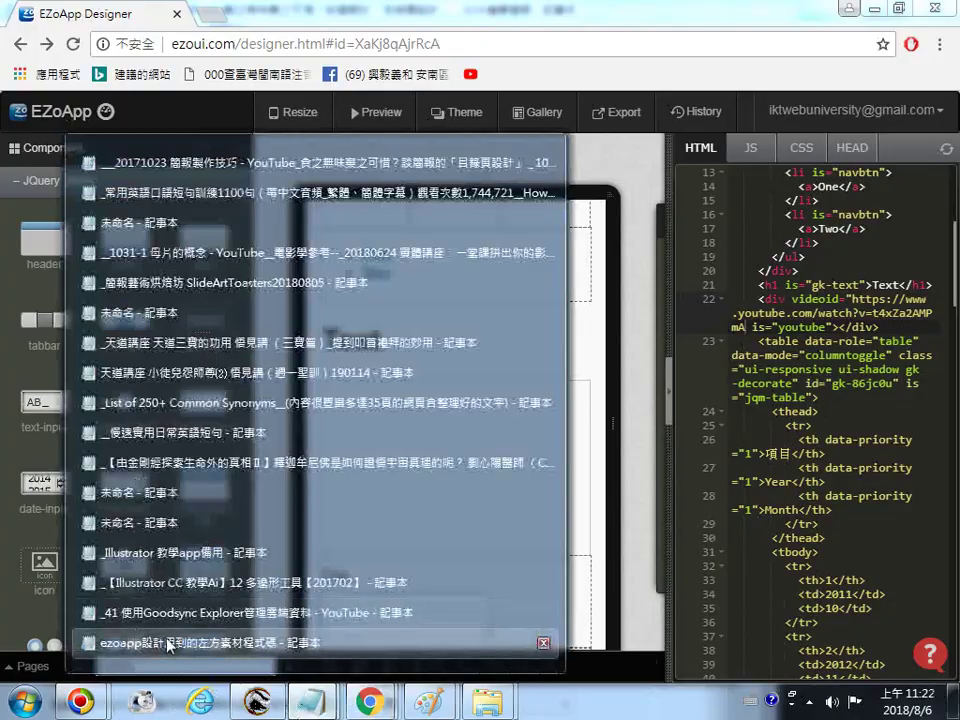
left_click(168, 645)
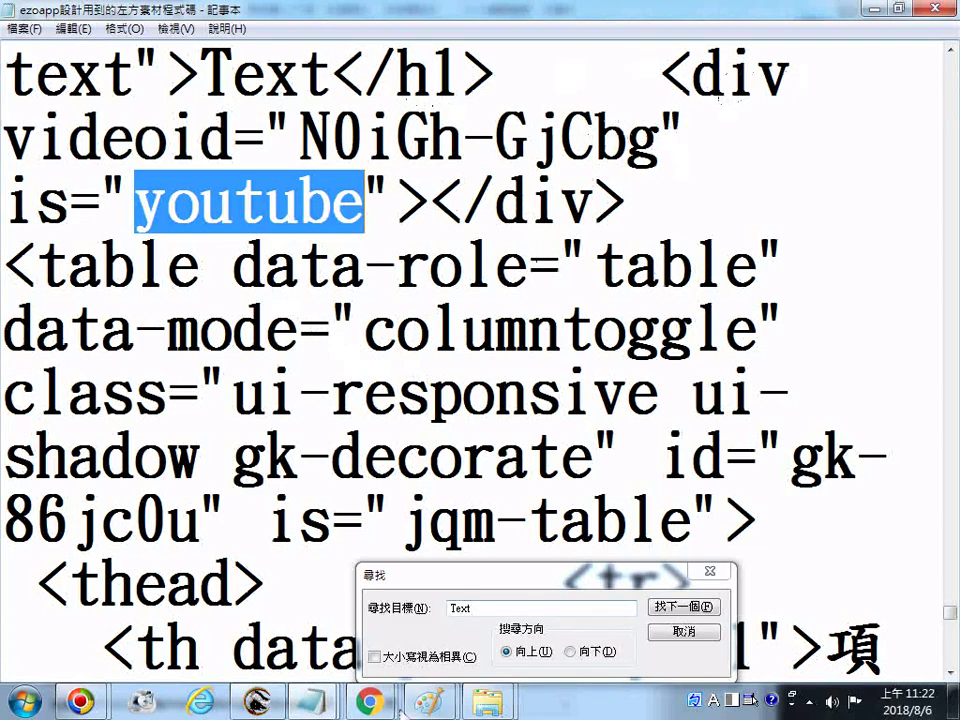
mouse_move(369, 703)
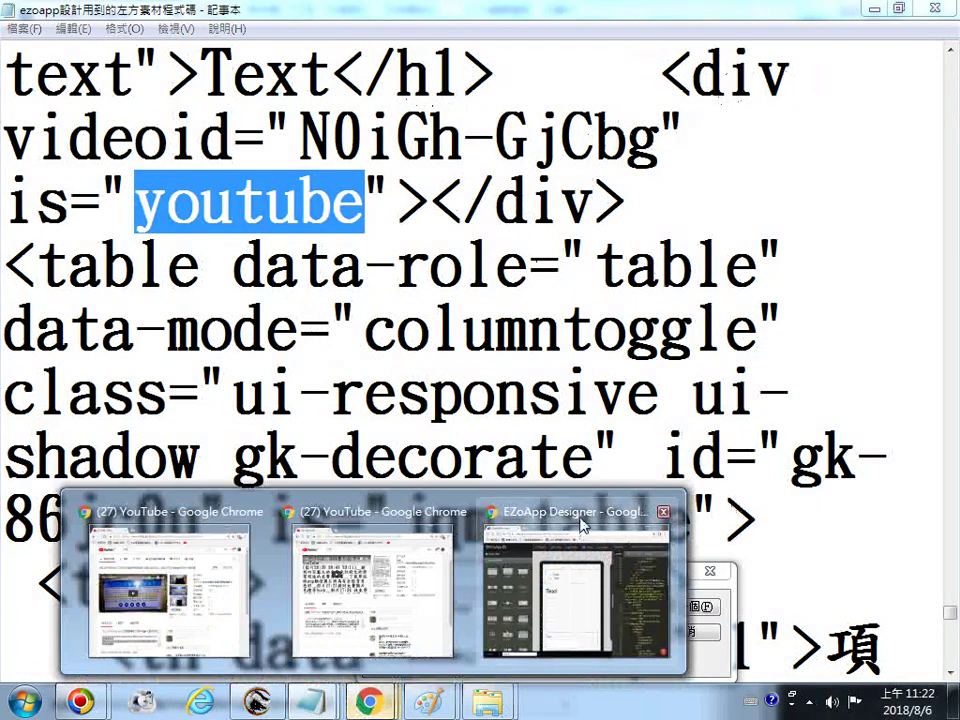
left_click(600, 580)
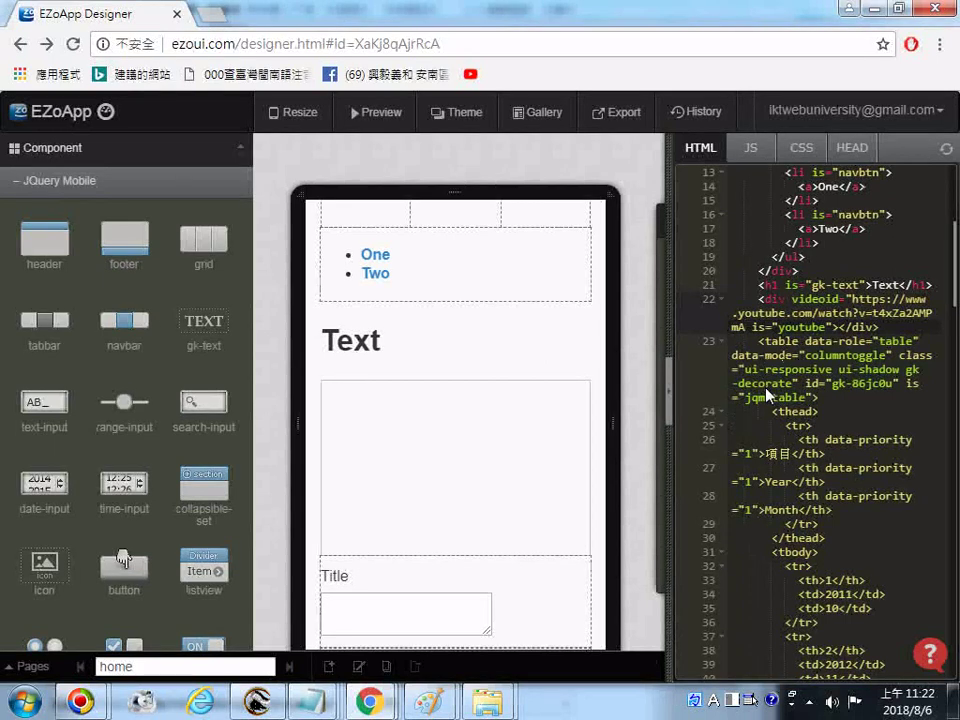
type("\"")
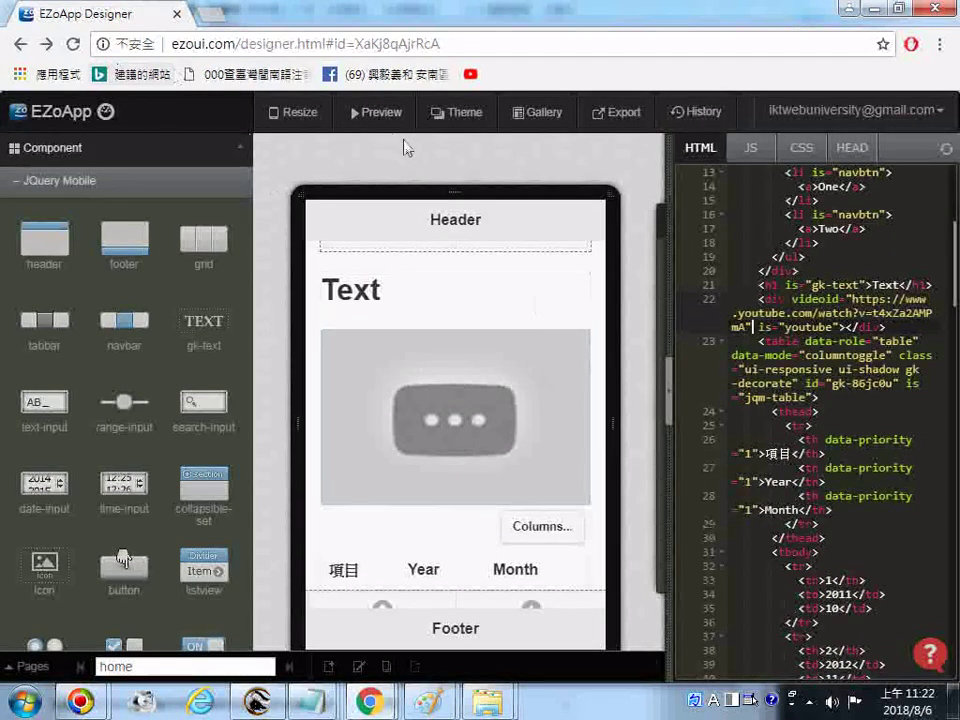
Select the video component, preview the page and try to play the embedded video.
left_click(456, 412)
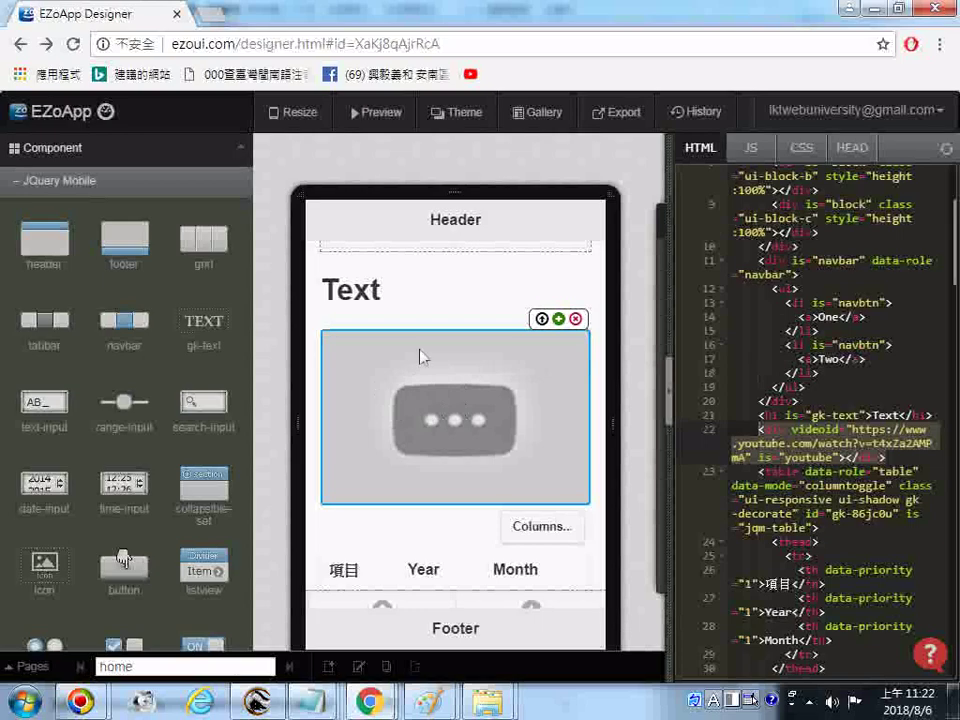
left_click(380, 112)
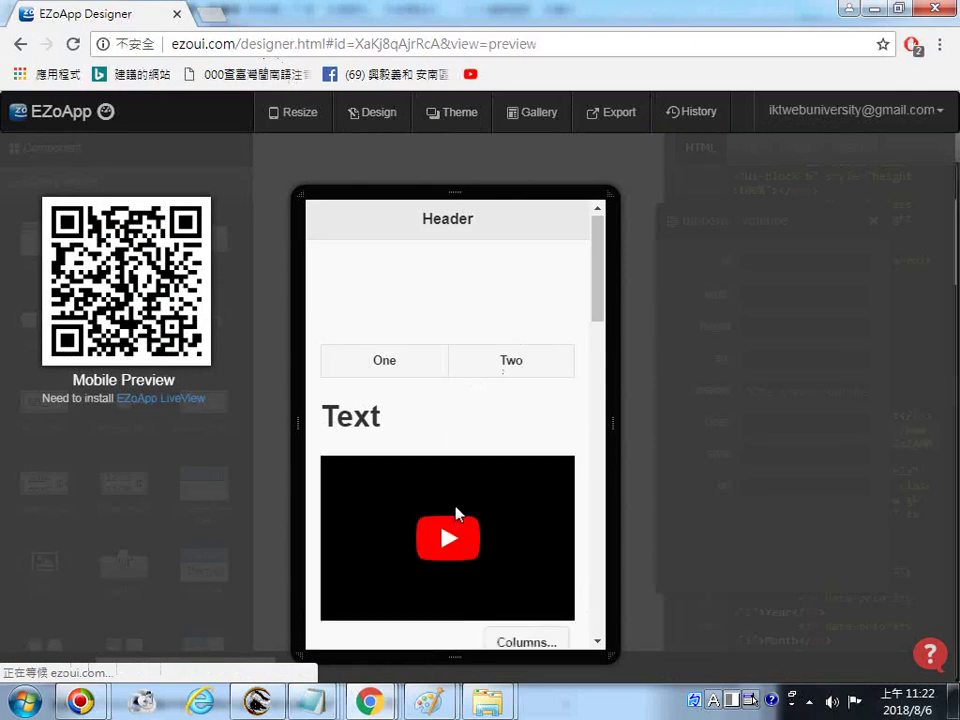
left_click(428, 543)
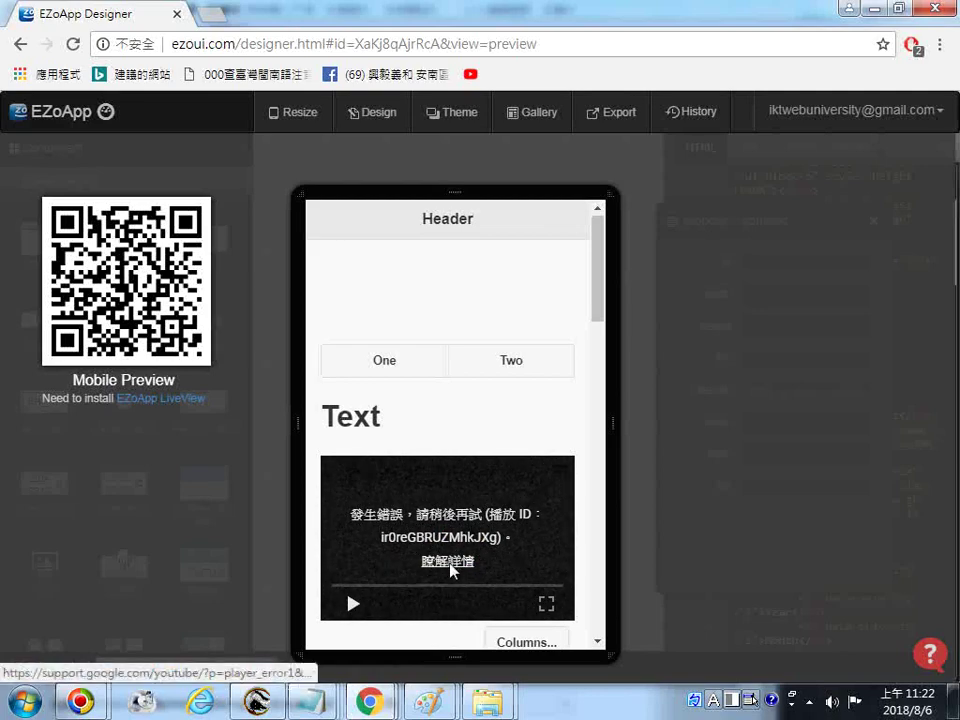
Open the player error's help details, read through the YouTube troubleshooting article and return to the EZoApp preview.
left_click(450, 566)
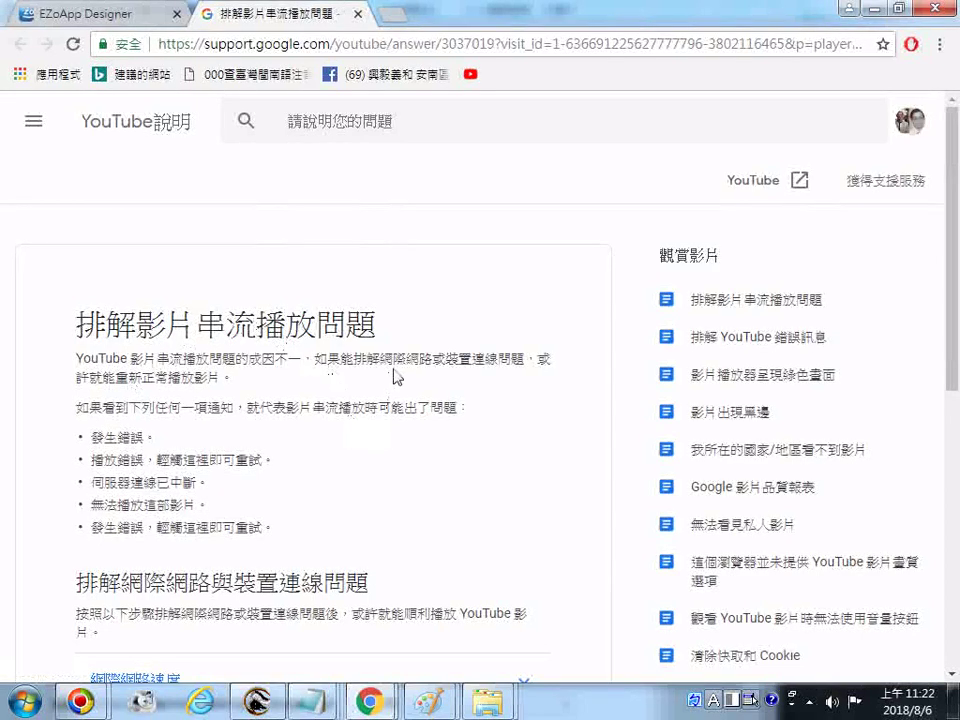
scroll(397, 376, "down", 3)
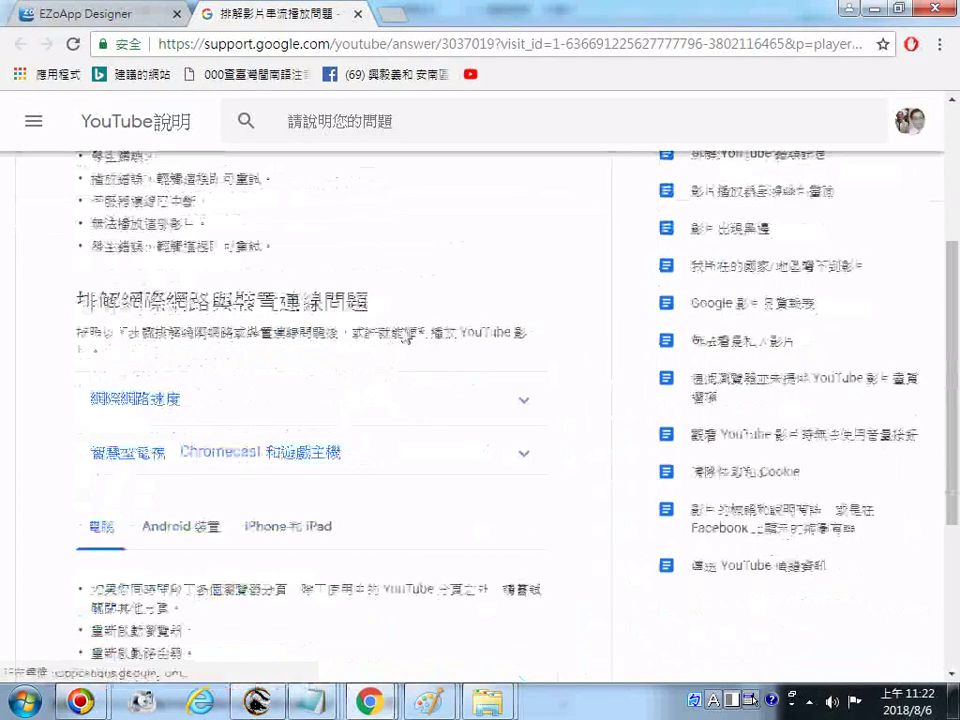
scroll(407, 340, "down", 3)
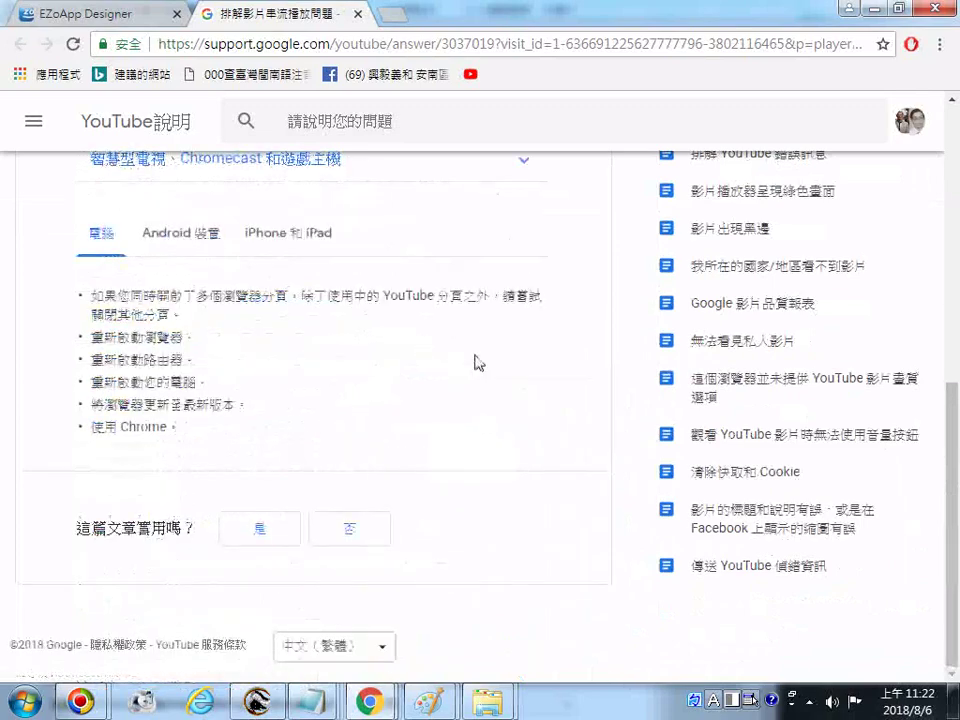
scroll(491, 340, "up", 6)
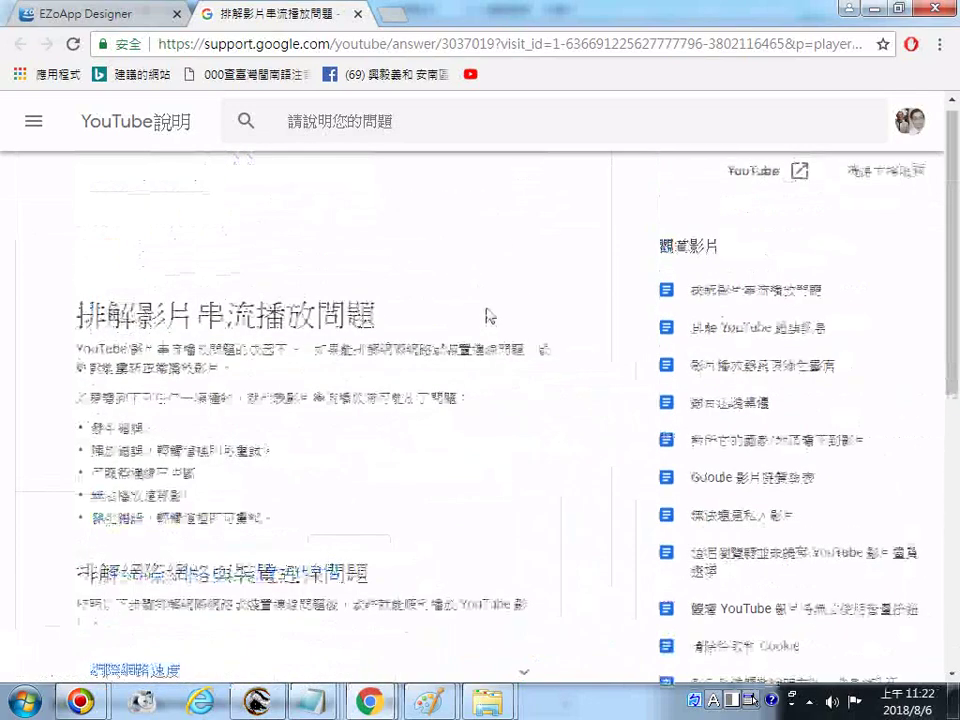
left_click(82, 14)
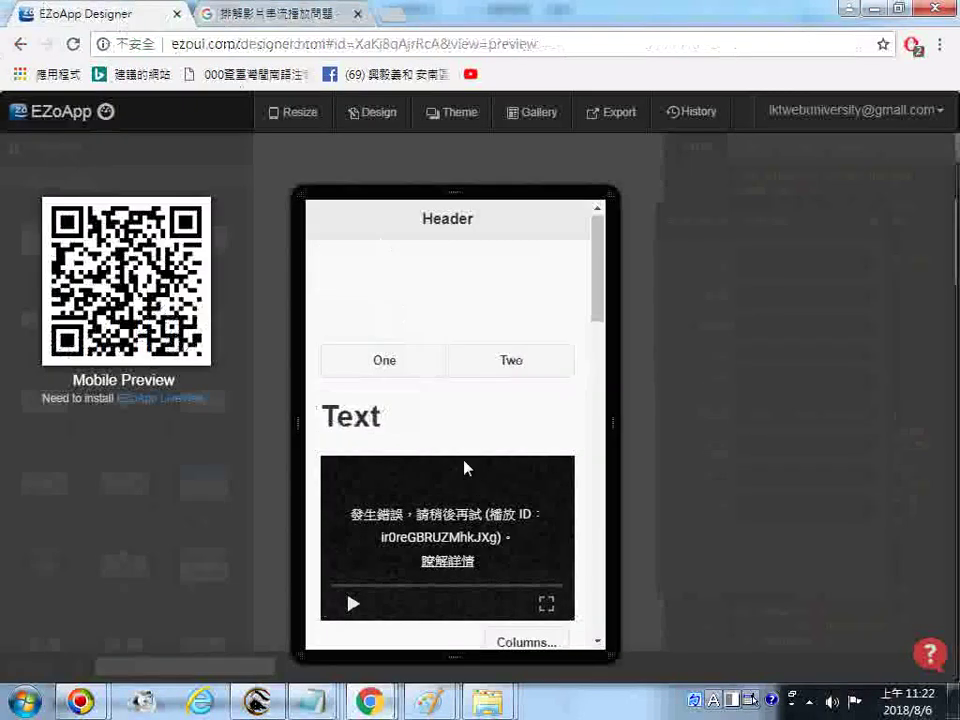
Go back from the preview, reload the designer page and bring the video placeholder into view.
left_click(19, 44)
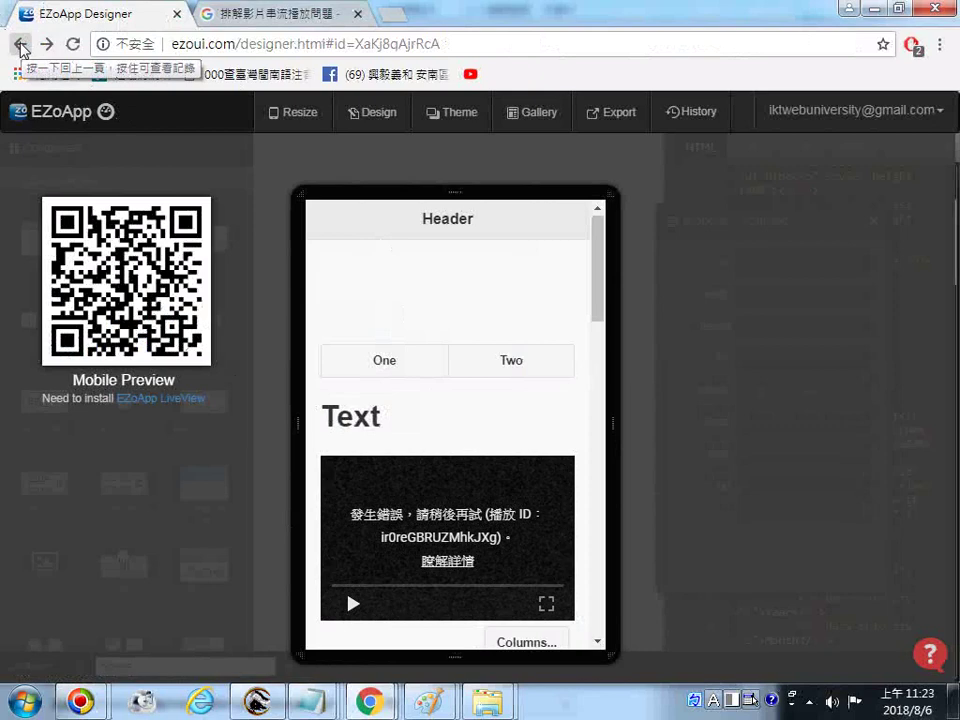
left_click(75, 44)
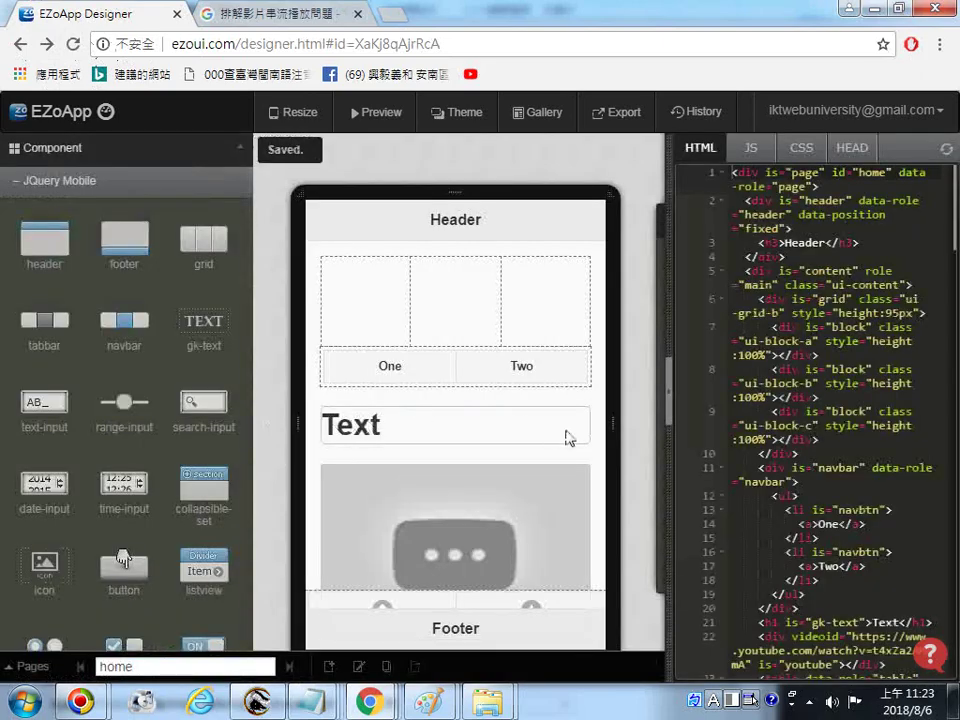
scroll(465, 454, "down", 1)
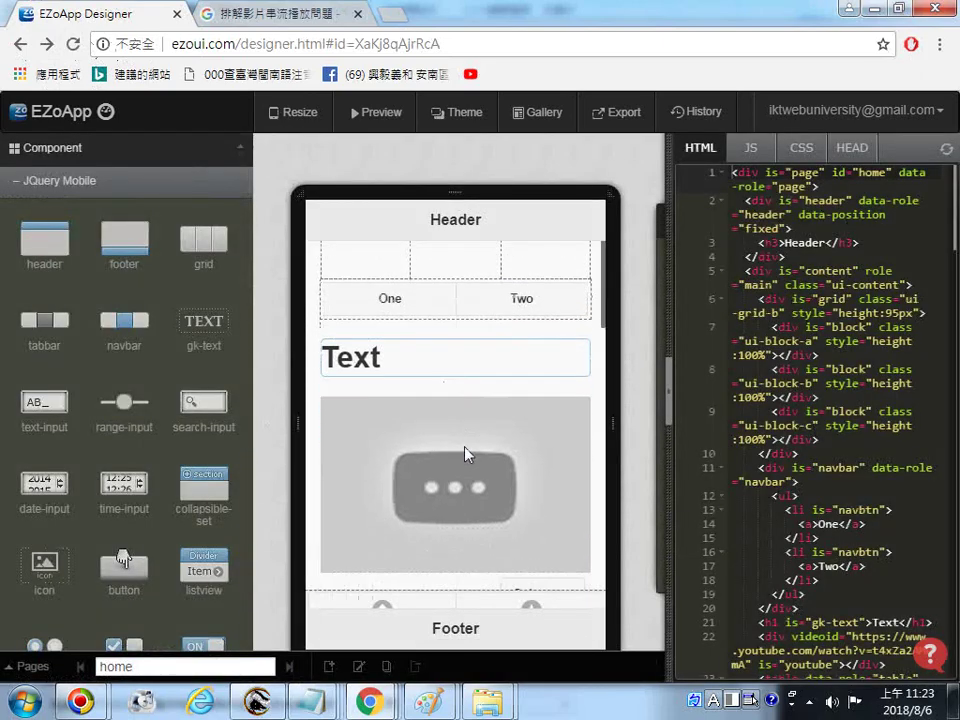
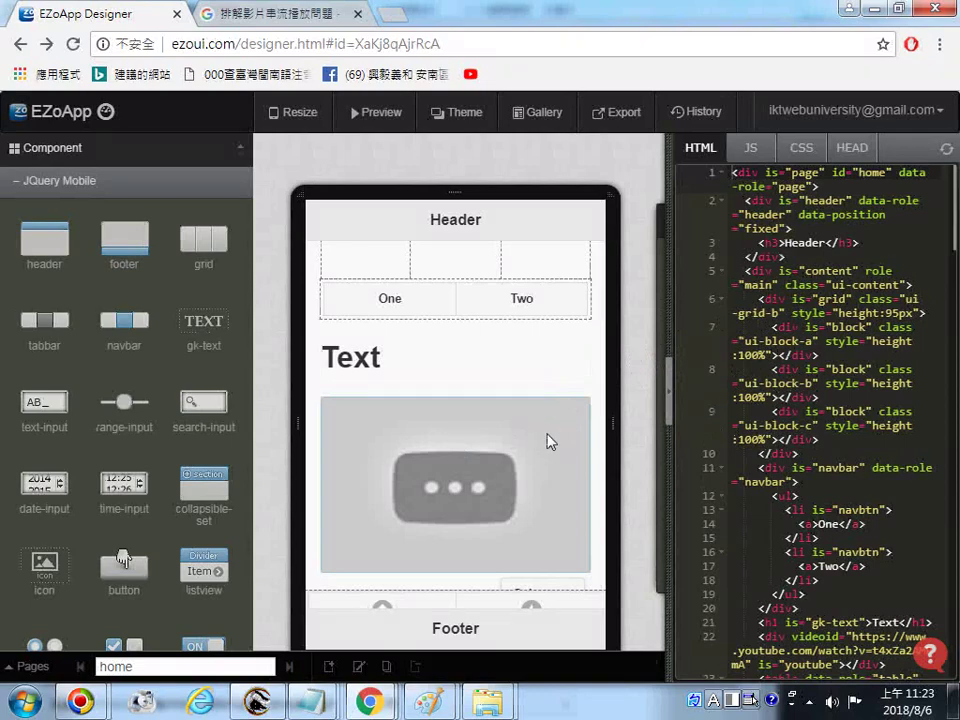
scroll(538, 455, "down", 1)
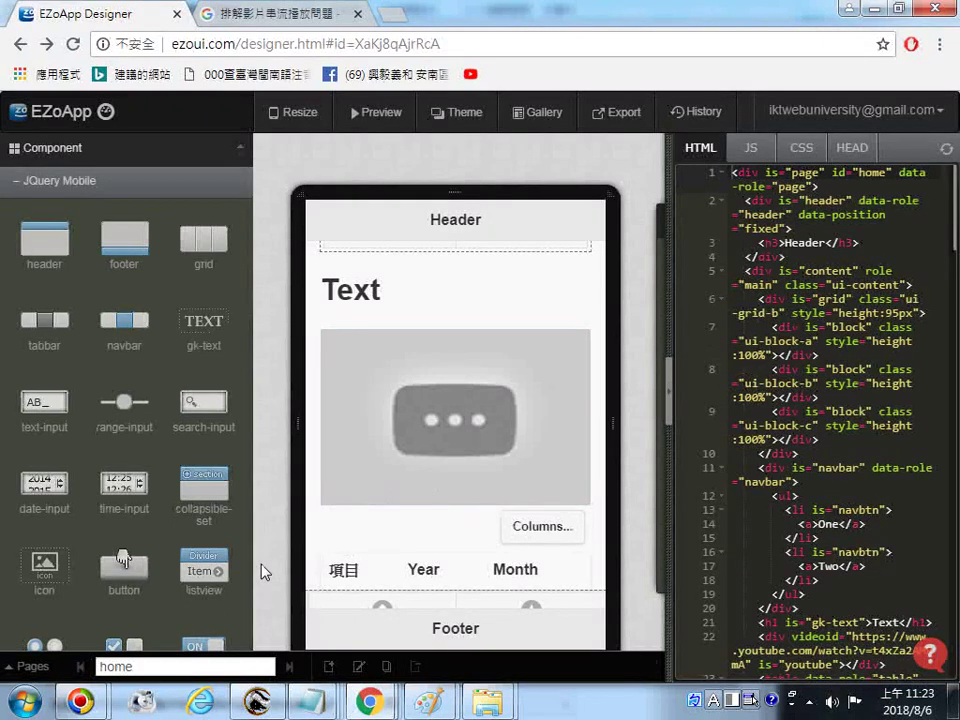
Add an image component to the home page and bring it into view below the time input.
scroll(244, 572, "down", 3)
scroll(220, 580, "down", 3)
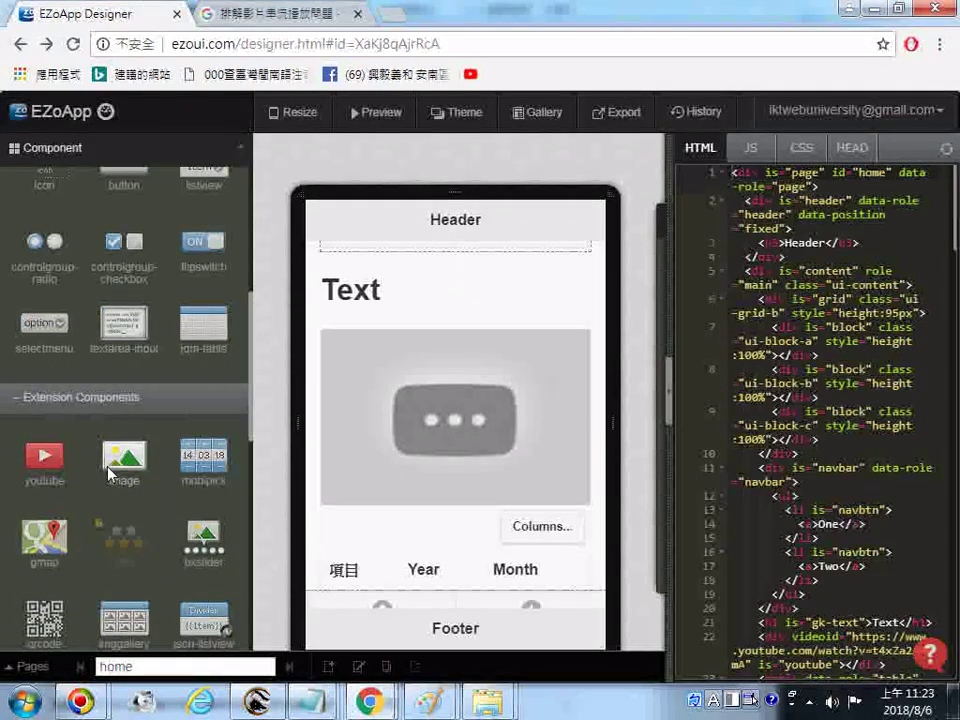
left_click_drag(110, 472, 368, 332)
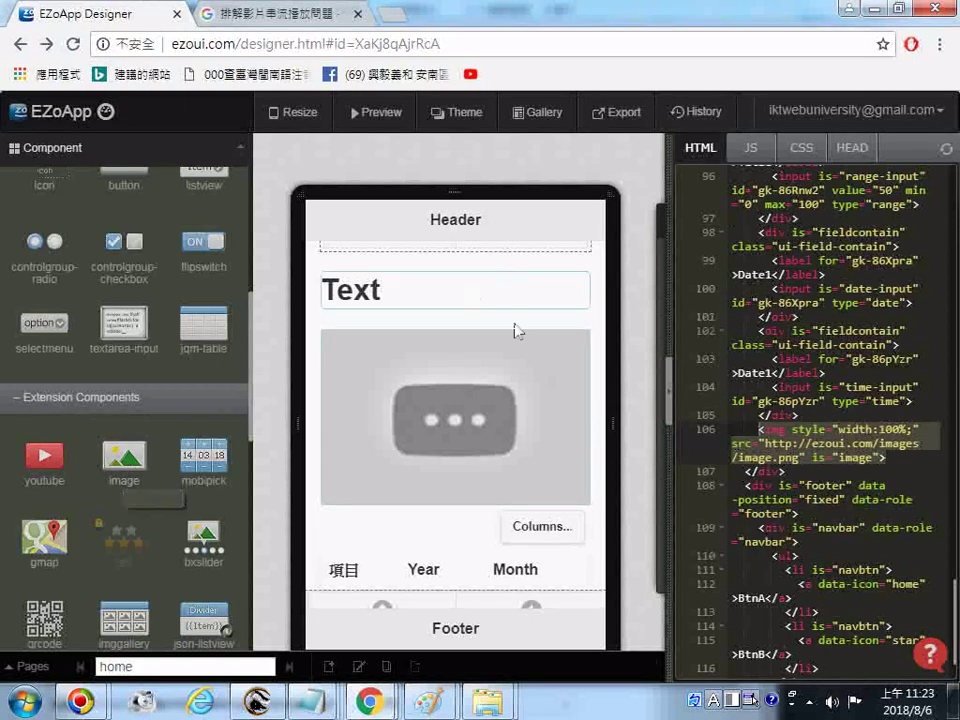
scroll(512, 467, "down", 10)
scroll(503, 475, "down", 8)
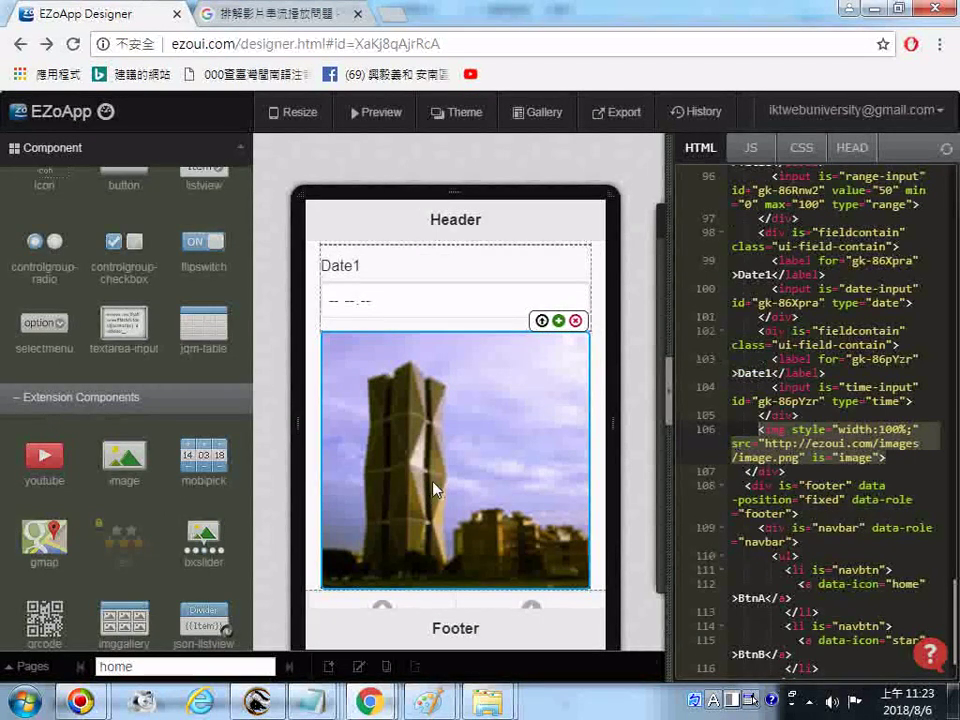
Copy the home page's entire HTML code from the designer.
right_click(815, 387)
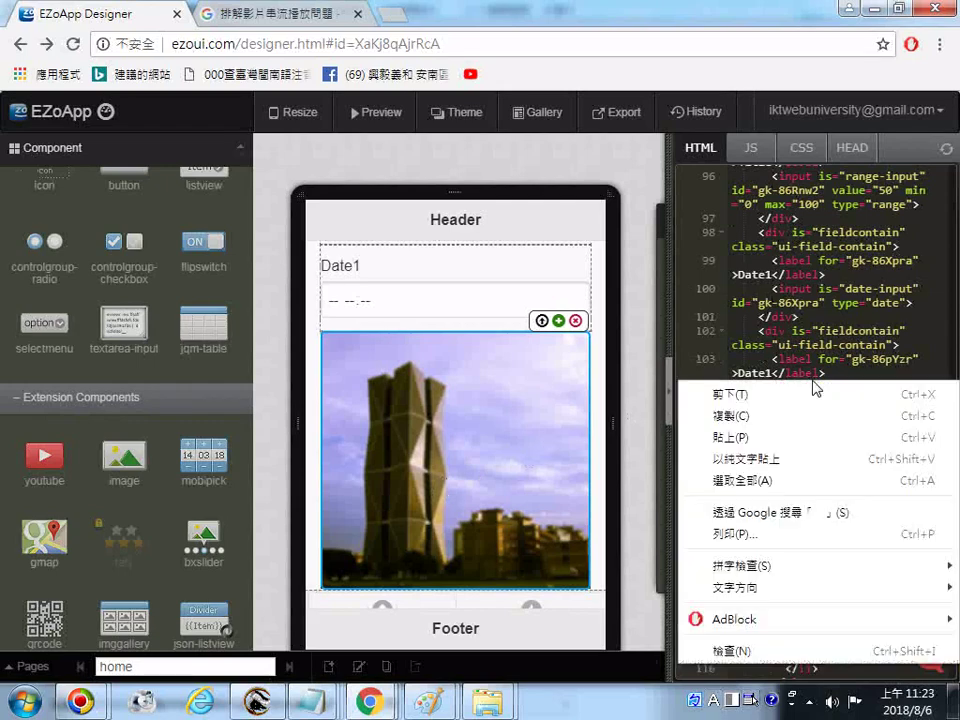
left_click(775, 482)
right_click(790, 345)
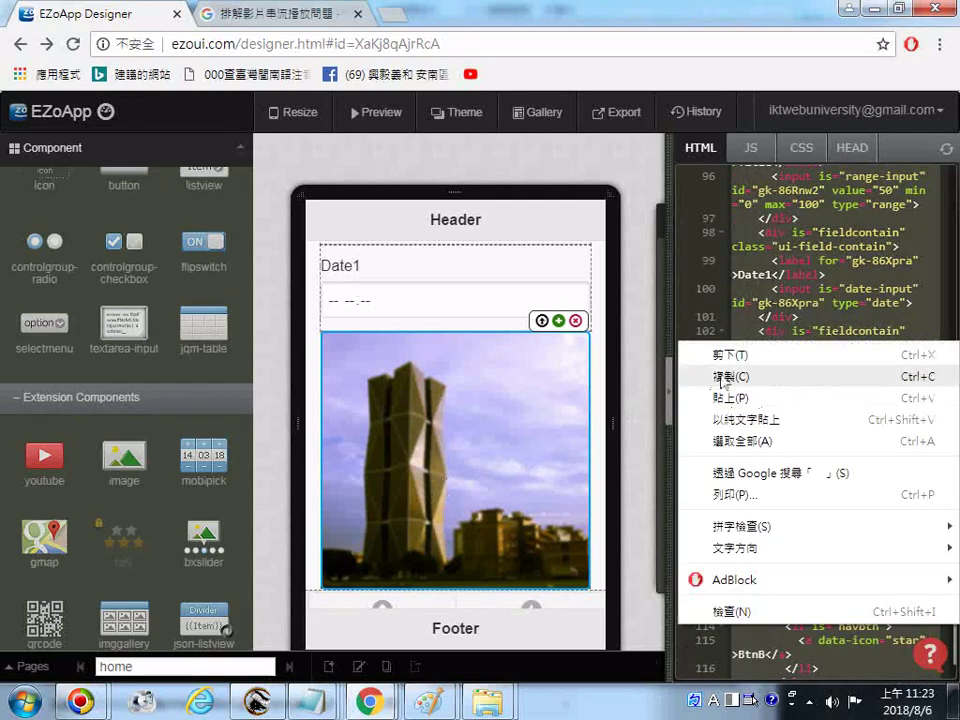
left_click(790, 376)
Append the copied HTML to the end of the ezoapp設計用到的左方素材程式碼 Notepad file, leaving no numbering after it.
left_click(325, 709)
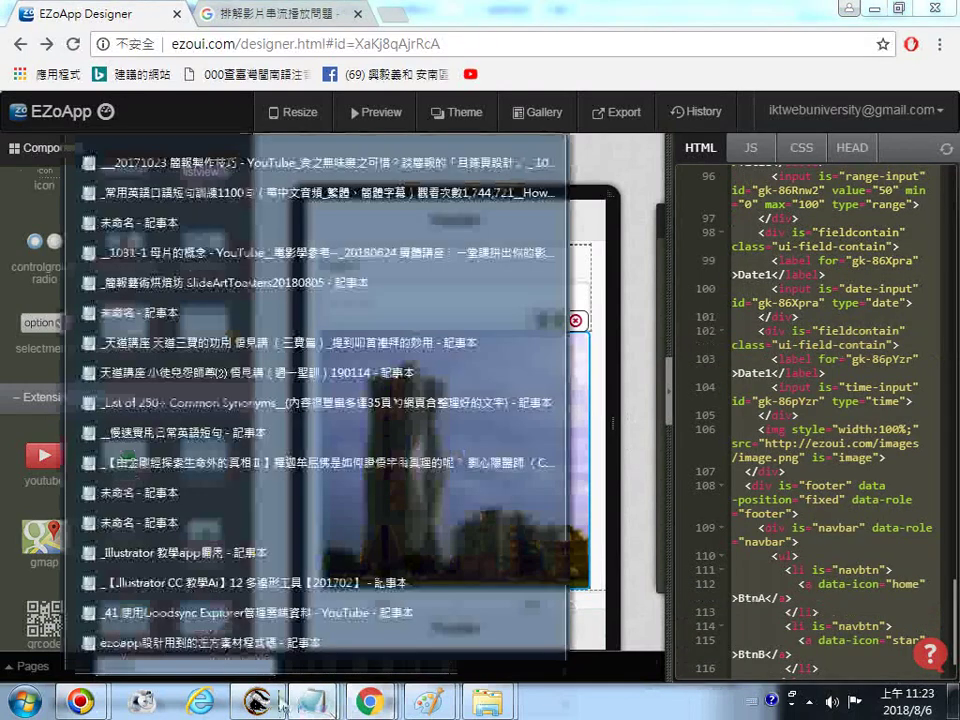
left_click(200, 642)
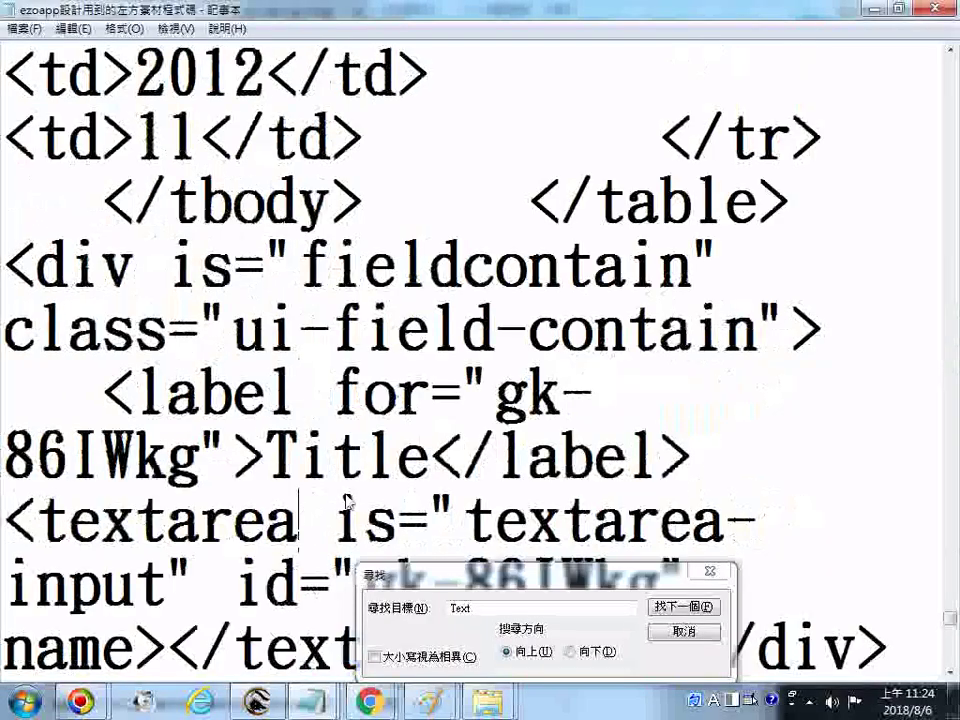
key("ctrl+End")
type("21.")
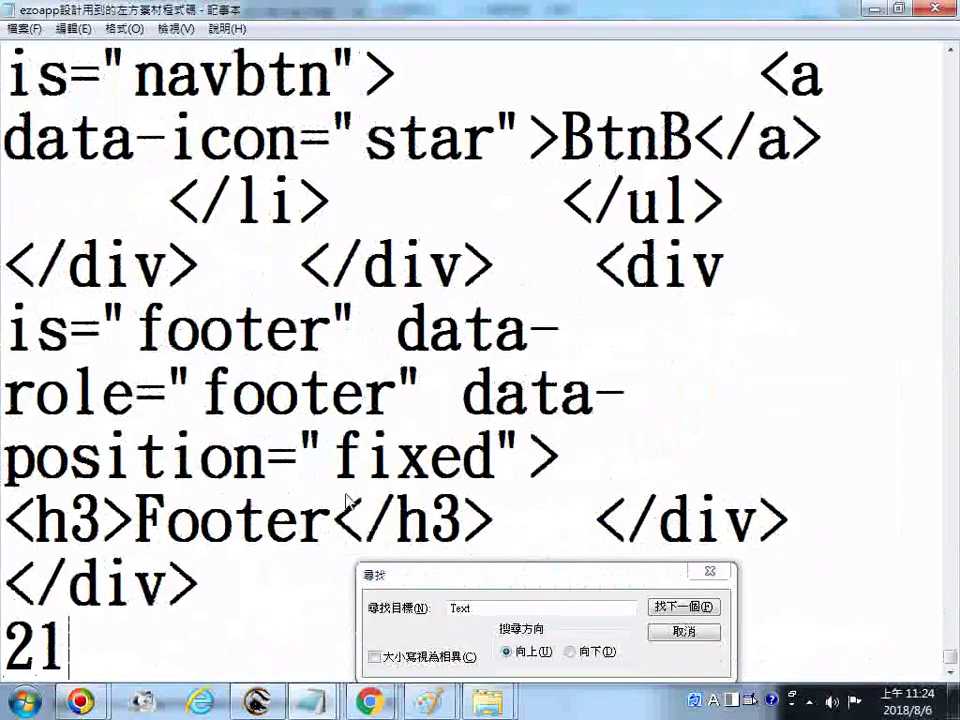
key("BackSpace")
key("BackSpace")
key("BackSpace")
key("BackSpace")
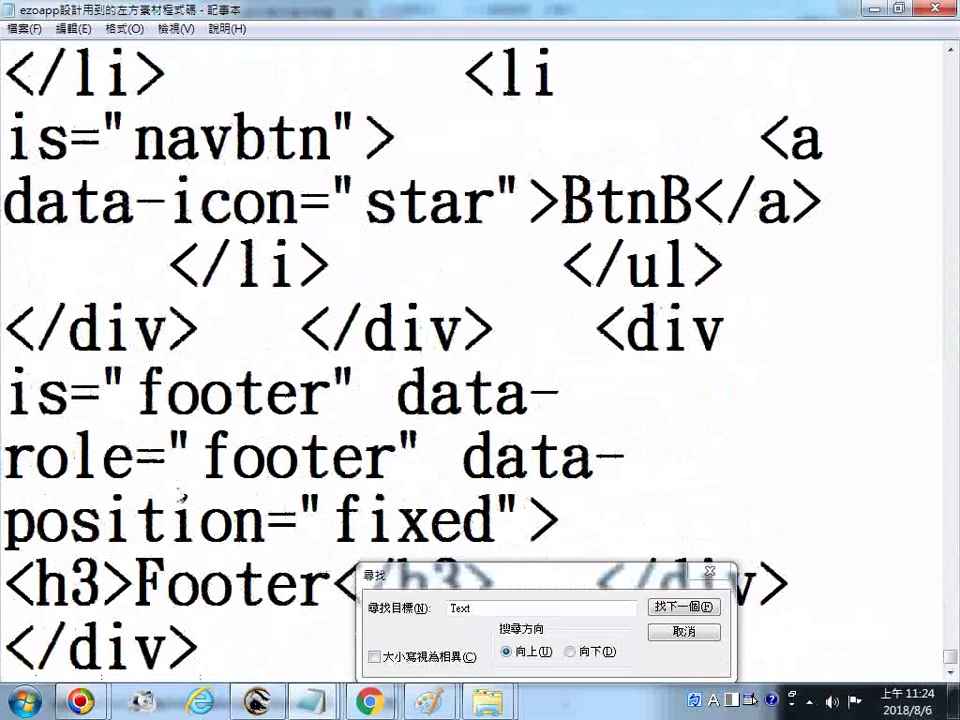
Find the image component's code in the pasted HTML and highlight the img tag from its opening bracket through image.png.
scroll(335, 372, "up", 2)
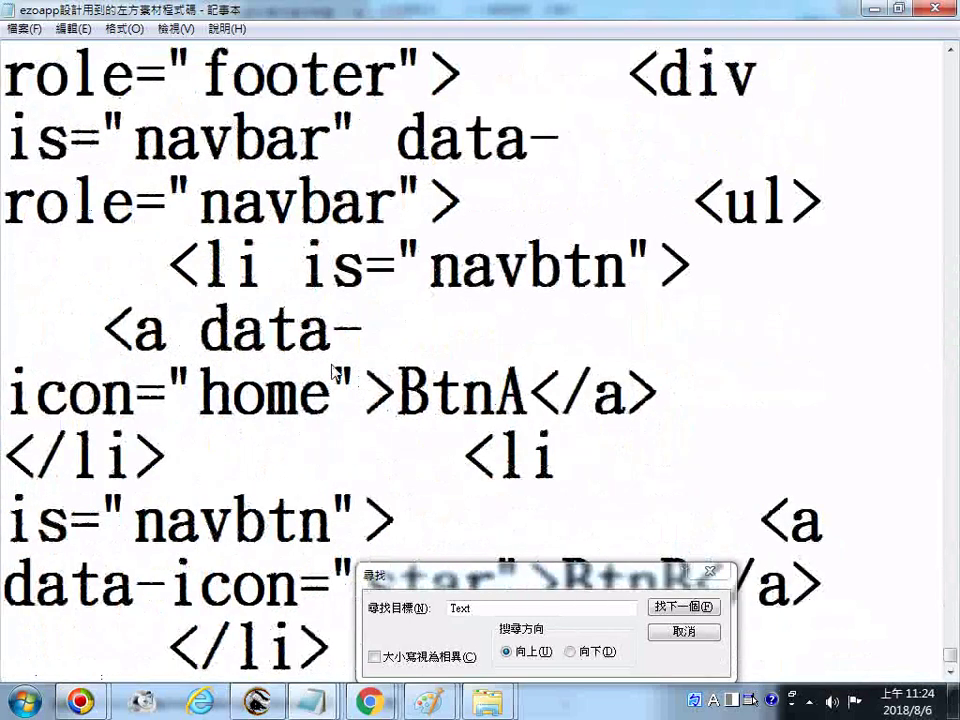
scroll(335, 372, "up", 1)
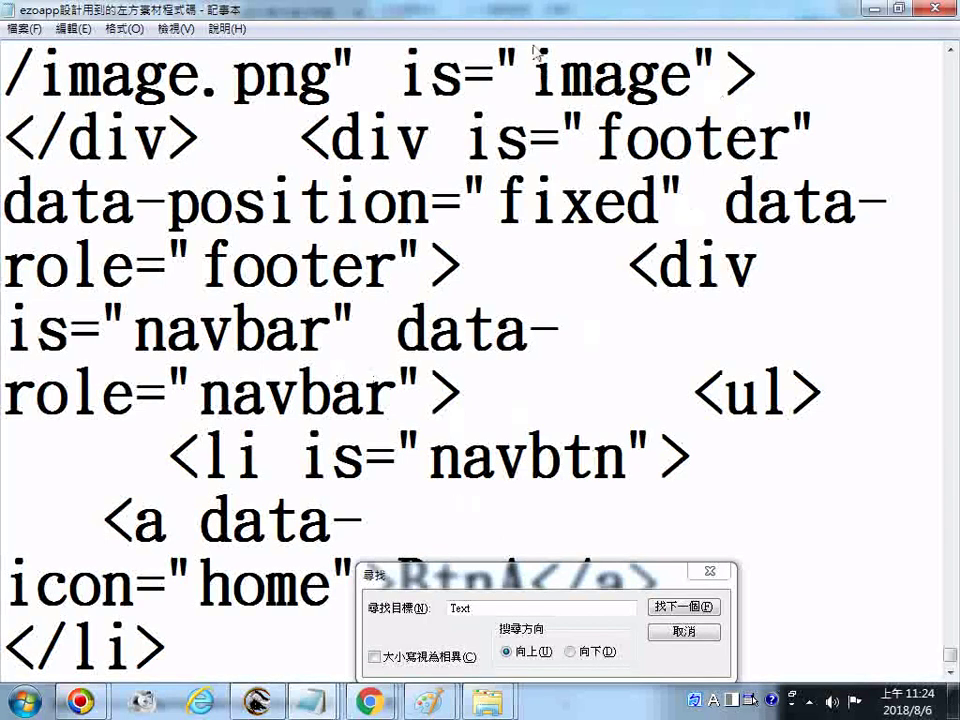
left_click_drag(531, 77, 688, 82)
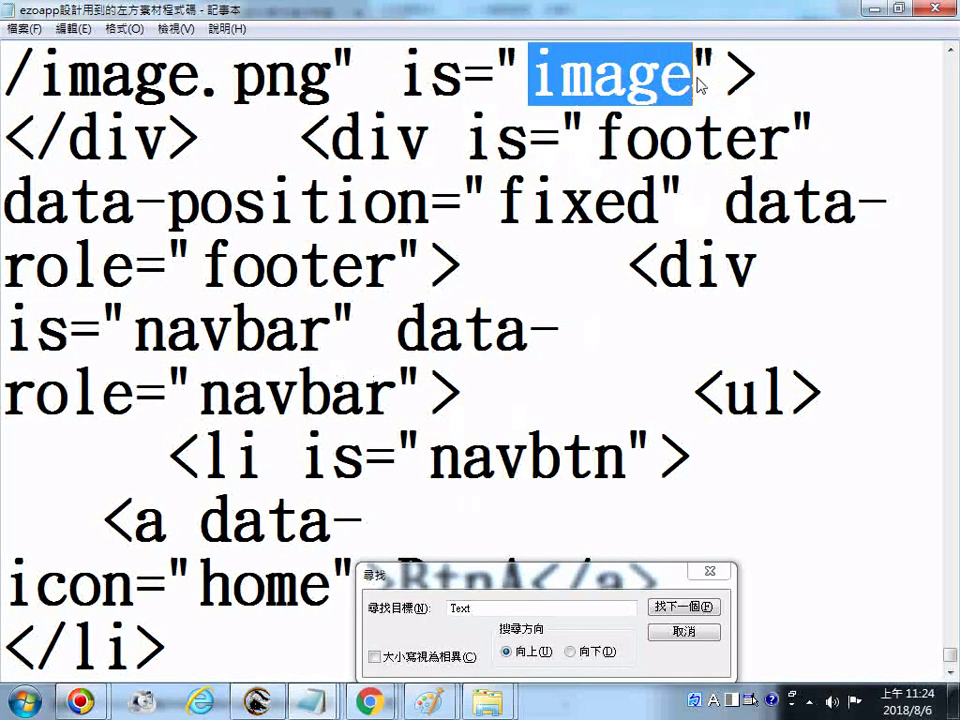
scroll(548, 268, "up", 2)
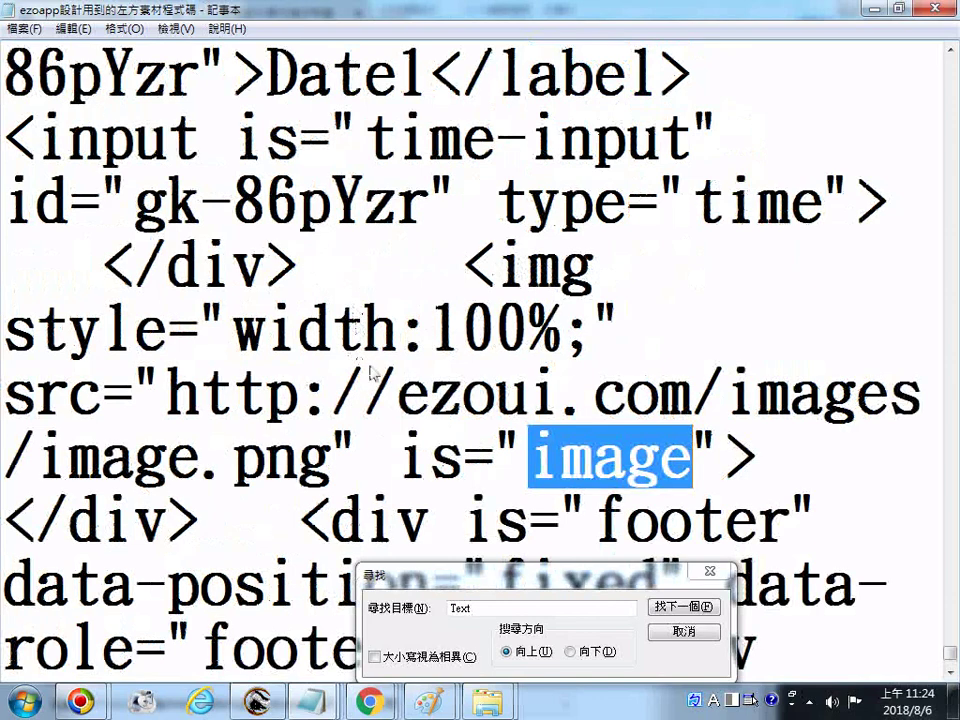
left_click_drag(463, 270, 330, 483)
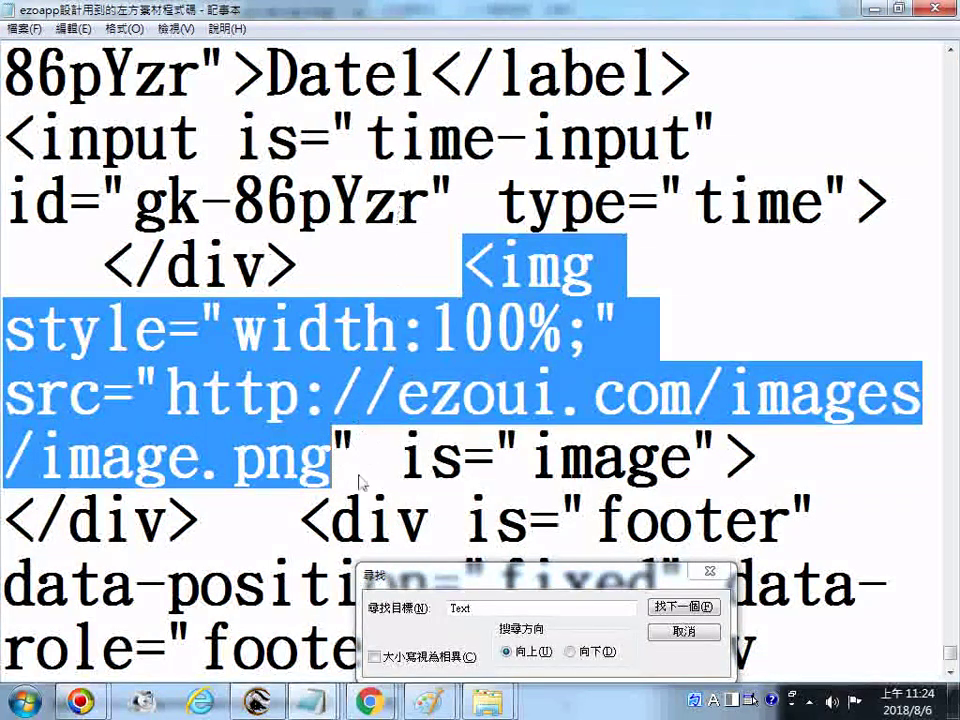
Preview the EZoApp page, check the image above the footer and return to the design view.
mouse_move(369, 702)
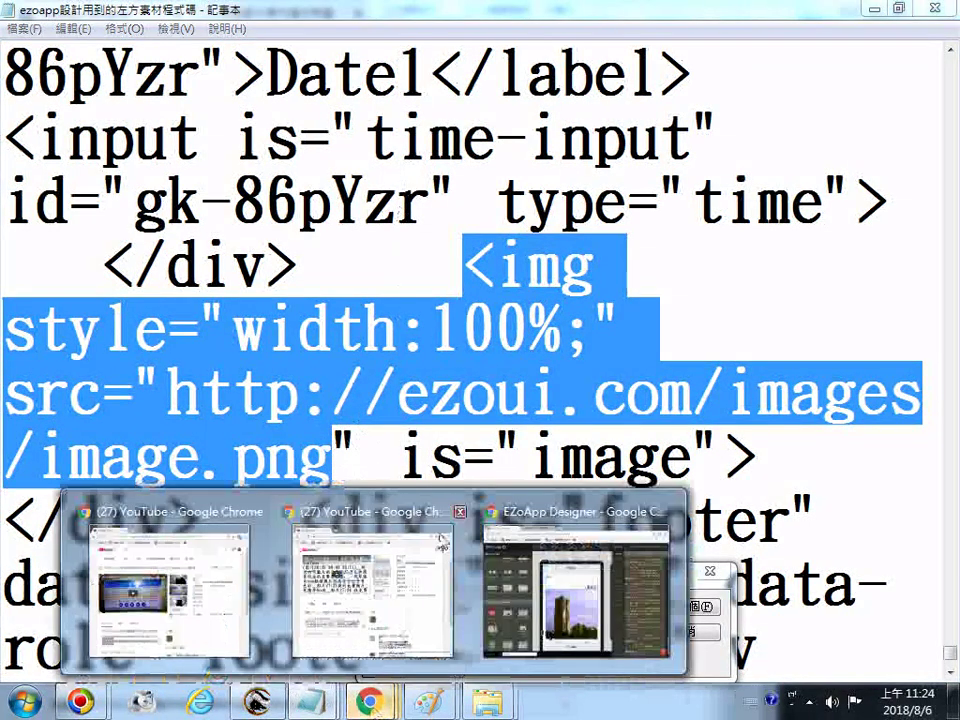
left_click(566, 519)
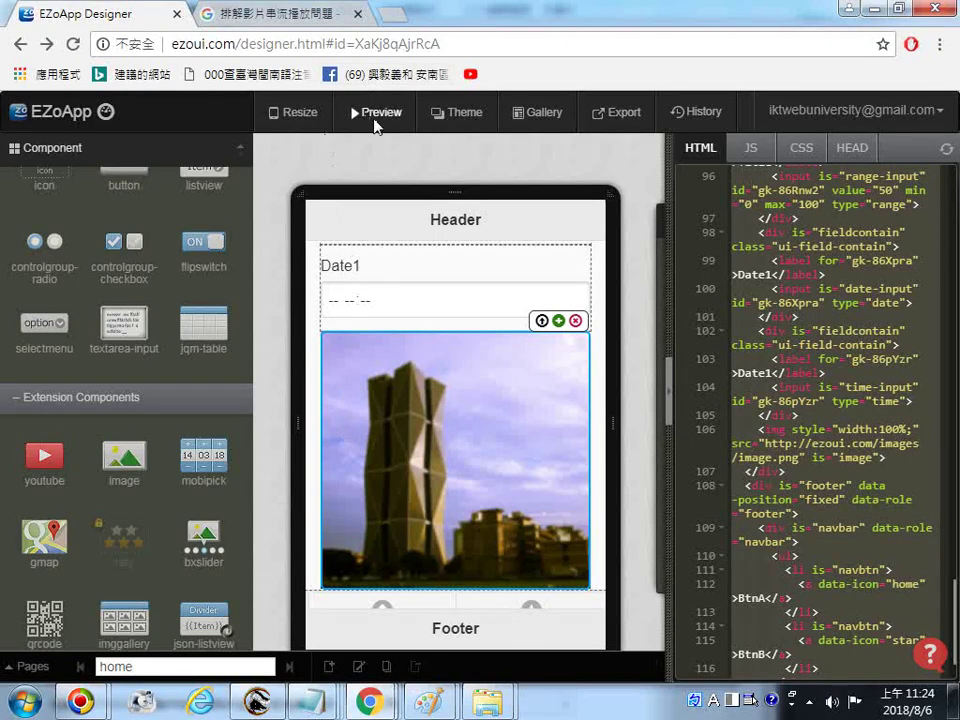
left_click(374, 115)
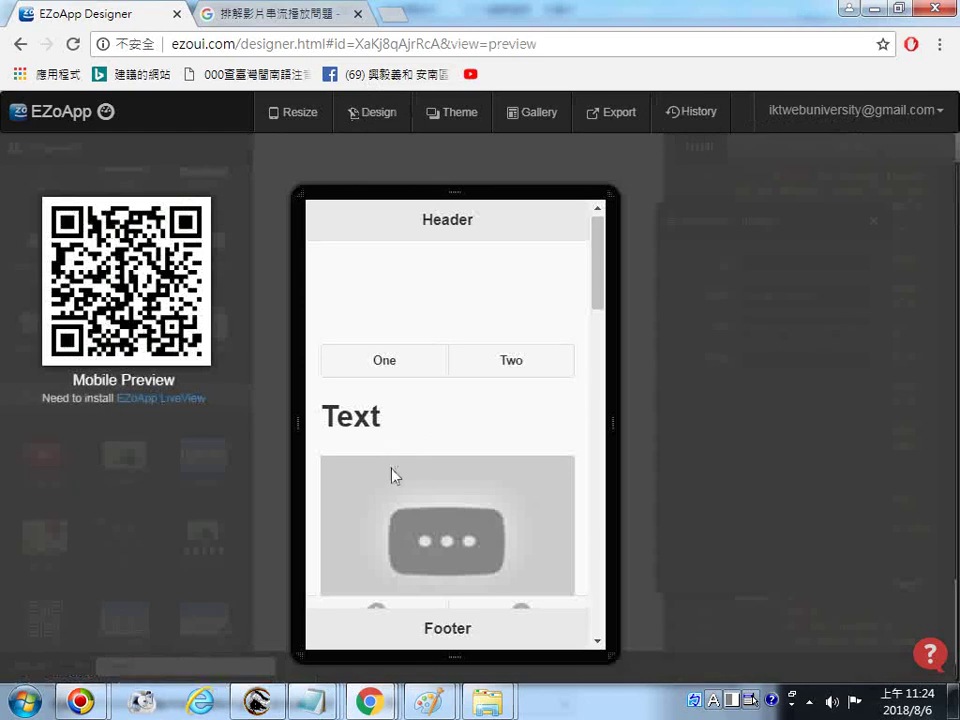
scroll(463, 489, "down", 10)
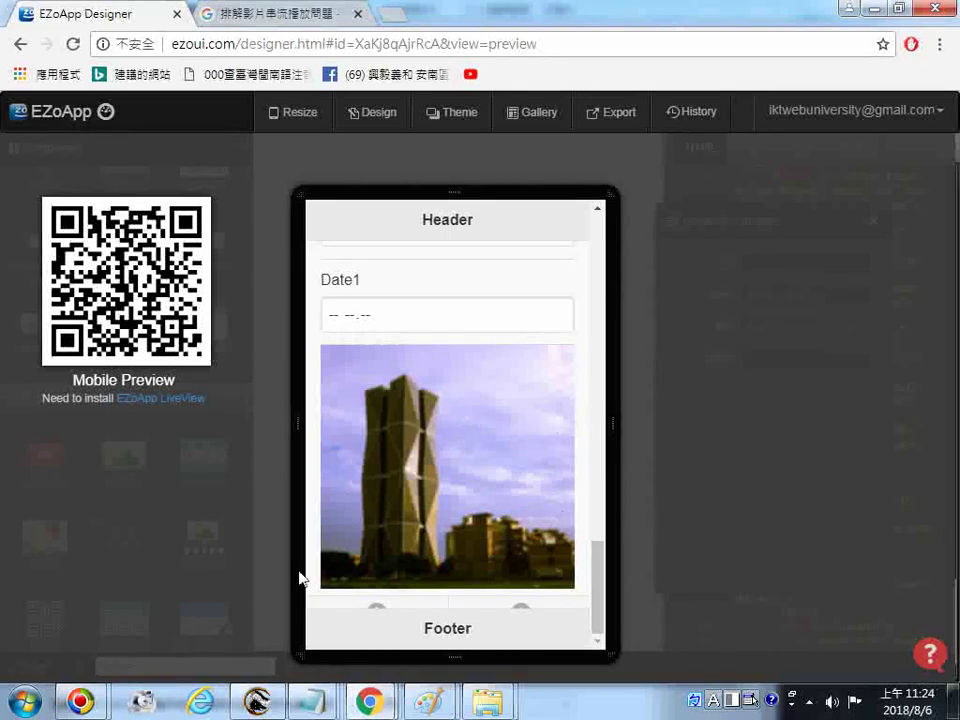
left_click(20, 44)
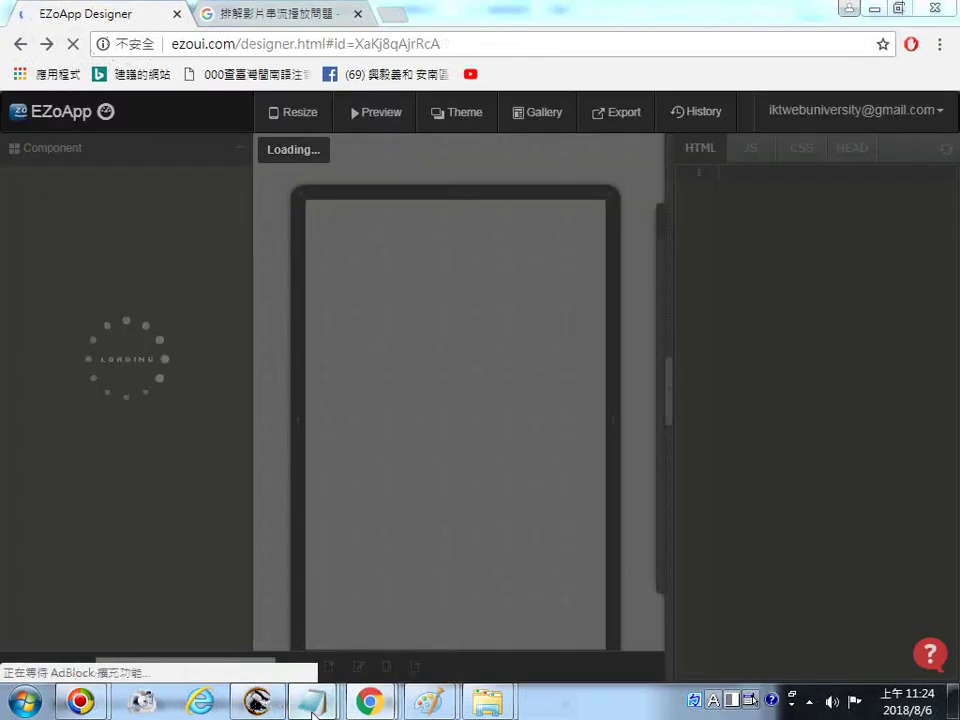
Return to the Notepad file and review the highlighted img code and the lines that follow it.
mouse_move(301, 688)
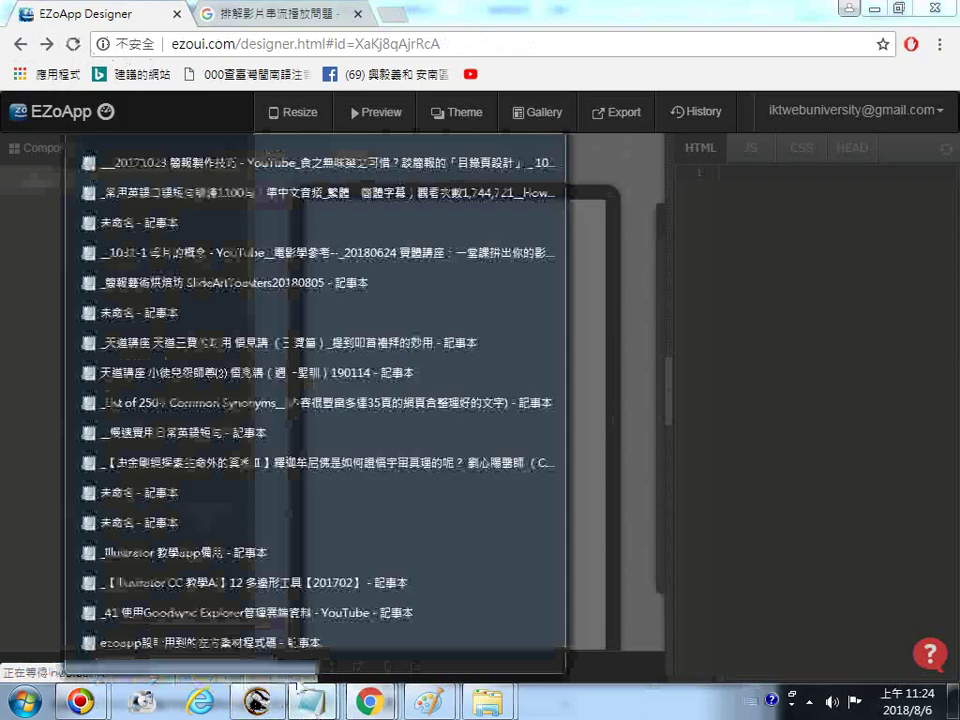
left_click(264, 647)
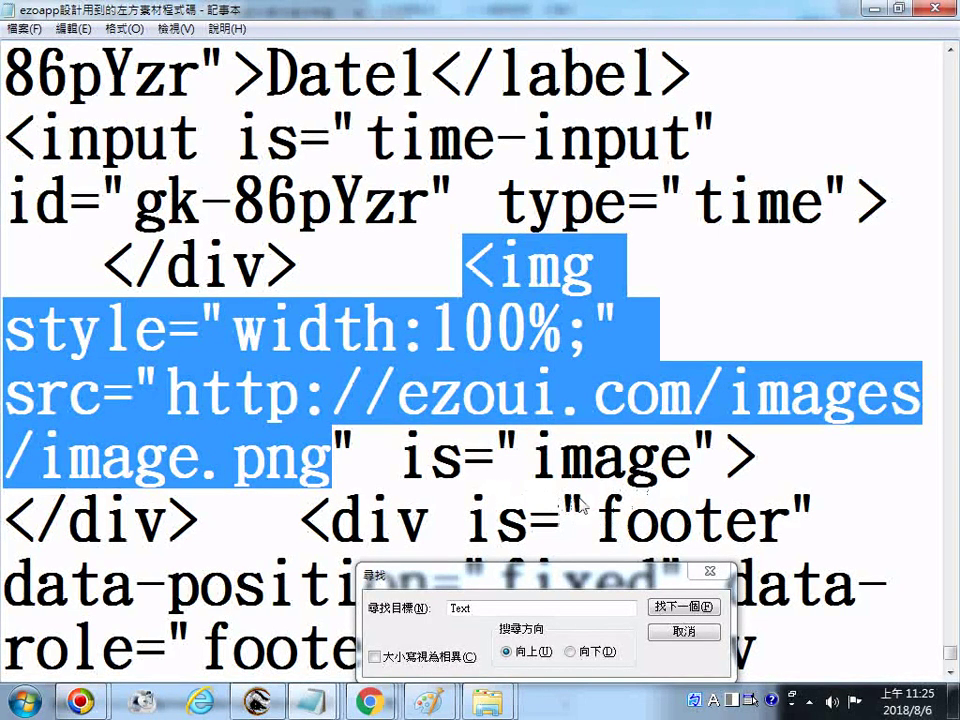
scroll(578, 505, "down", 1)
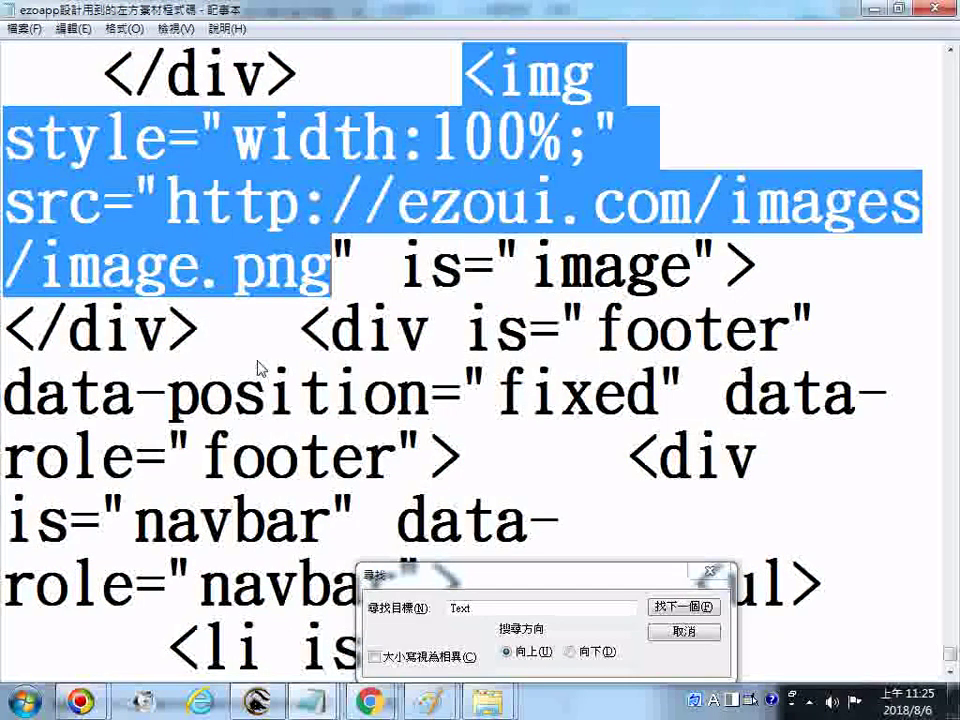
scroll(347, 313, "up", 1)
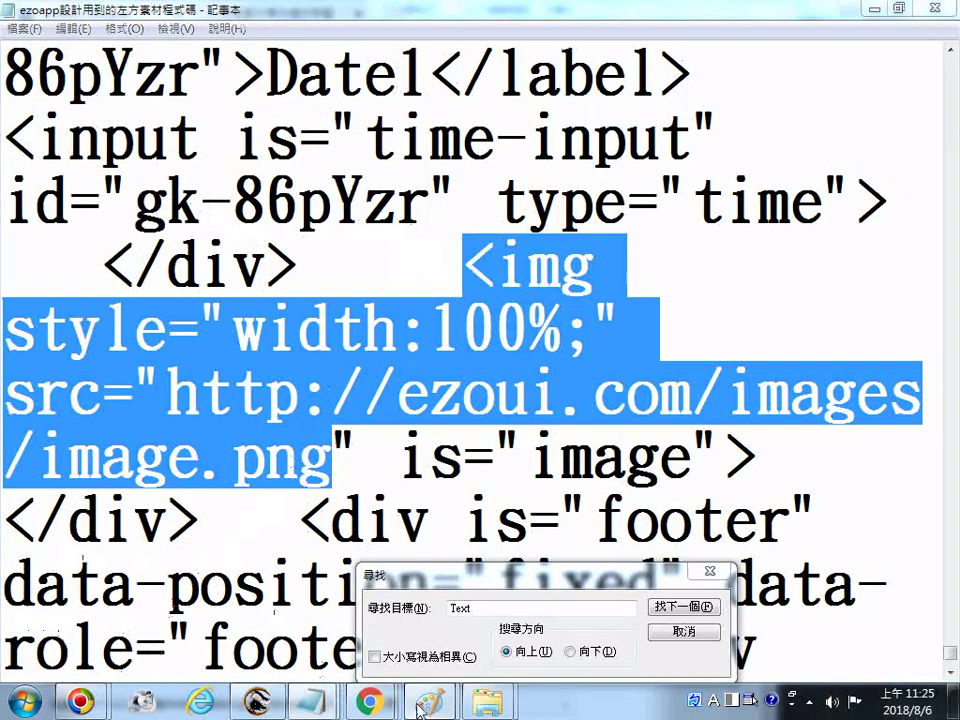
Switch to the Paint picture of the hyperlink icon code, select the whole image and move it upward to make room beneath.
mouse_move(372, 702)
left_click(532, 522)
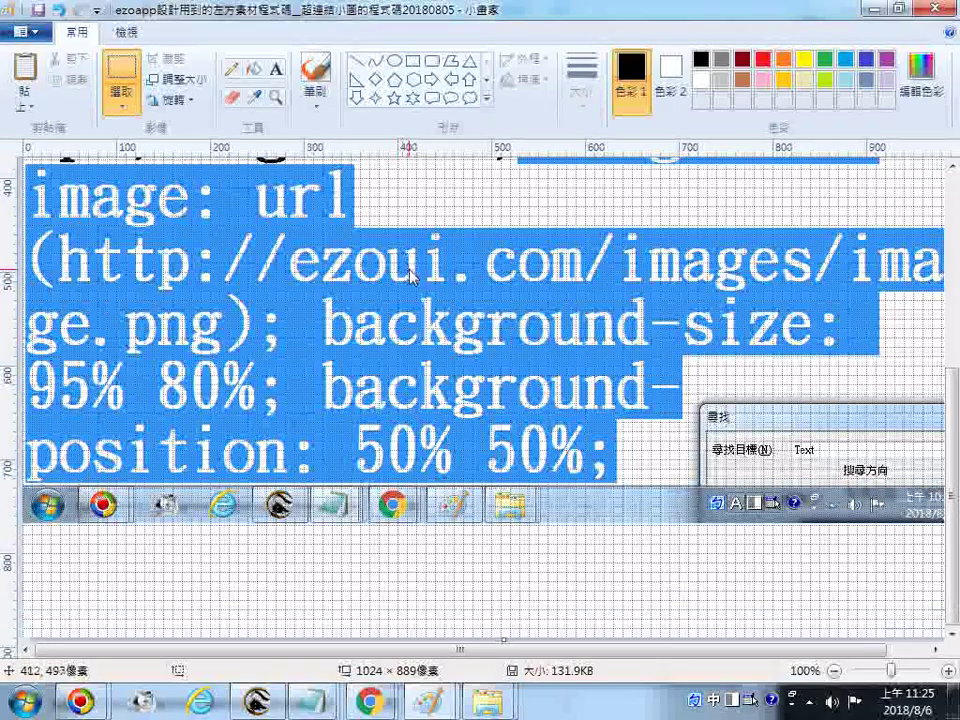
scroll(410, 275, "up", 5)
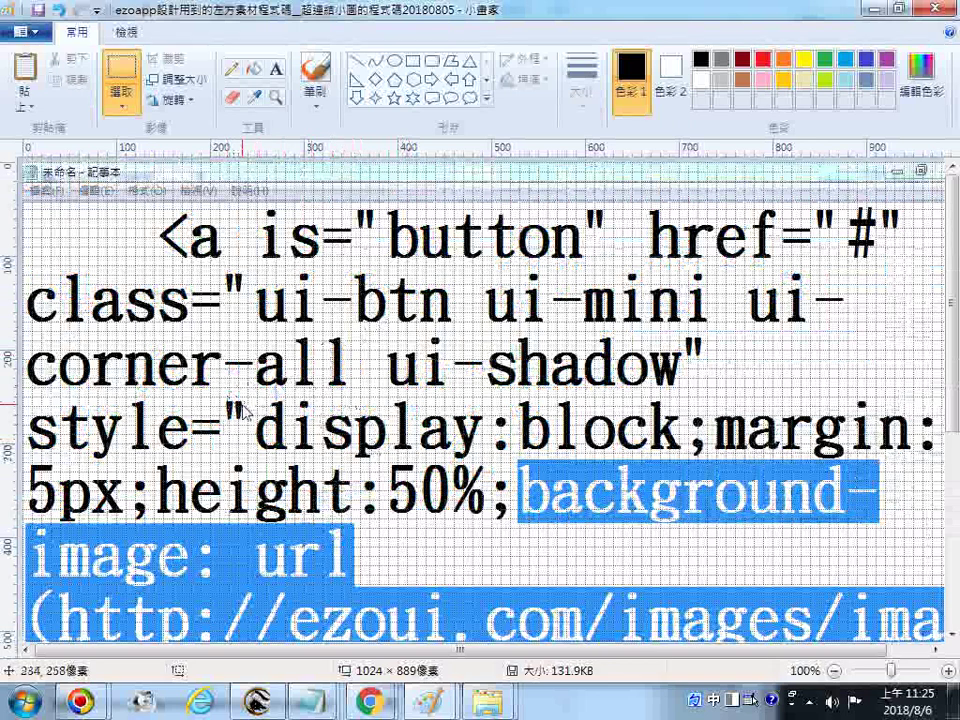
right_click(246, 373)
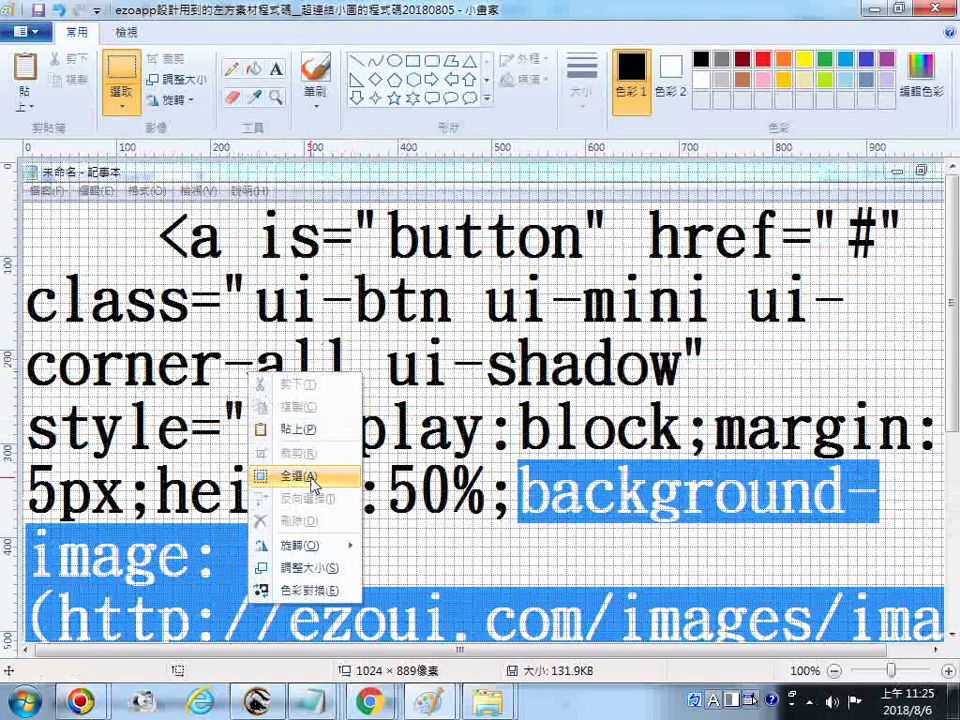
left_click(312, 478)
left_click_drag(312, 485, 323, 252)
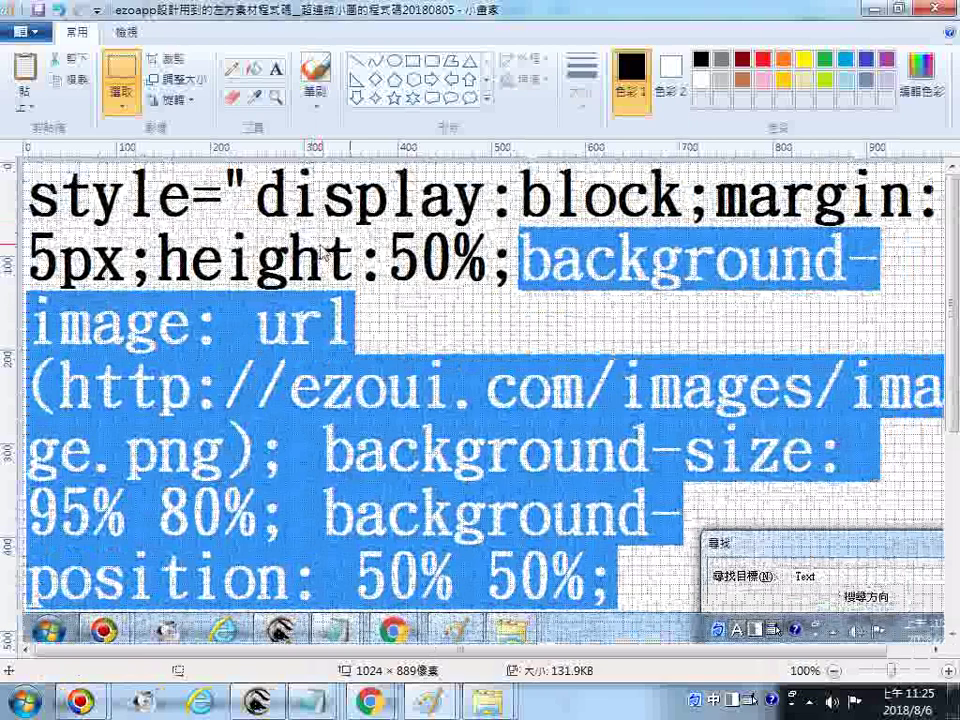
Paste the Notepad screenshot with the highlighted img code into the Paint picture and position it over the lower part of the existing screenshot.
scroll(326, 255, "down", 3)
right_click(300, 252)
left_click(330, 307)
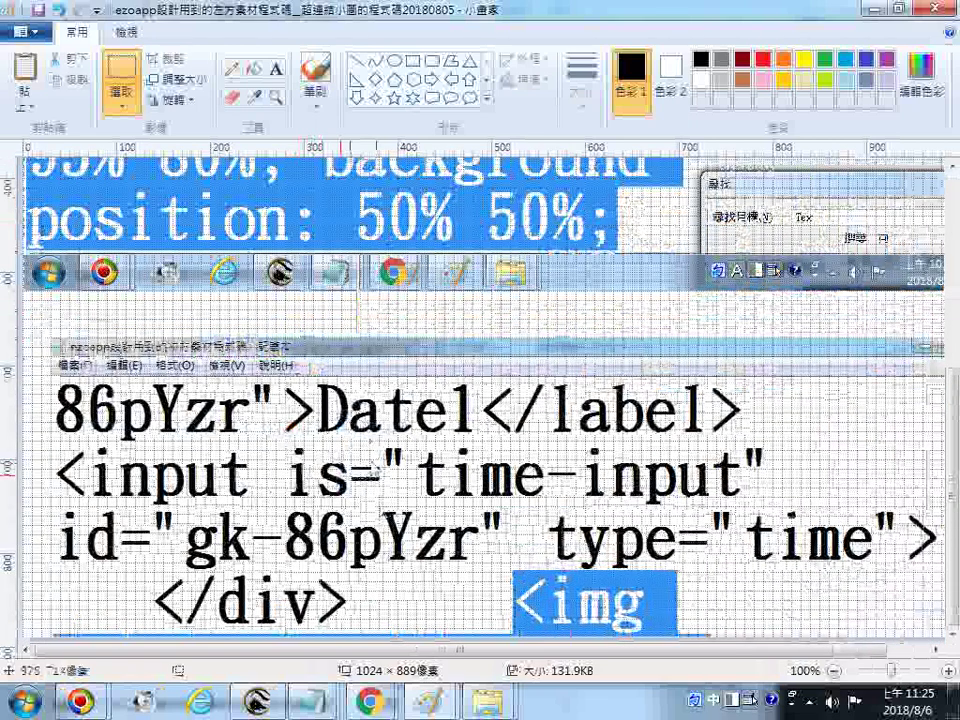
mouse_move(377, 482)
left_mouse_down()
mouse_move(348, 340)
mouse_move(357, 302)
left_mouse_up()
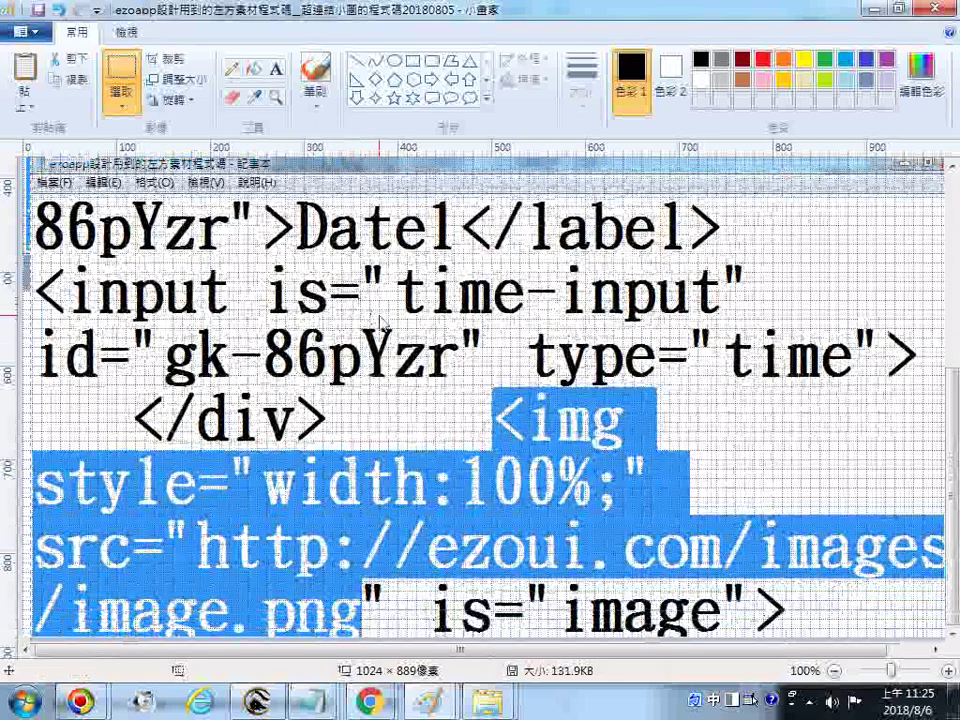
left_click_drag(381, 322, 391, 485)
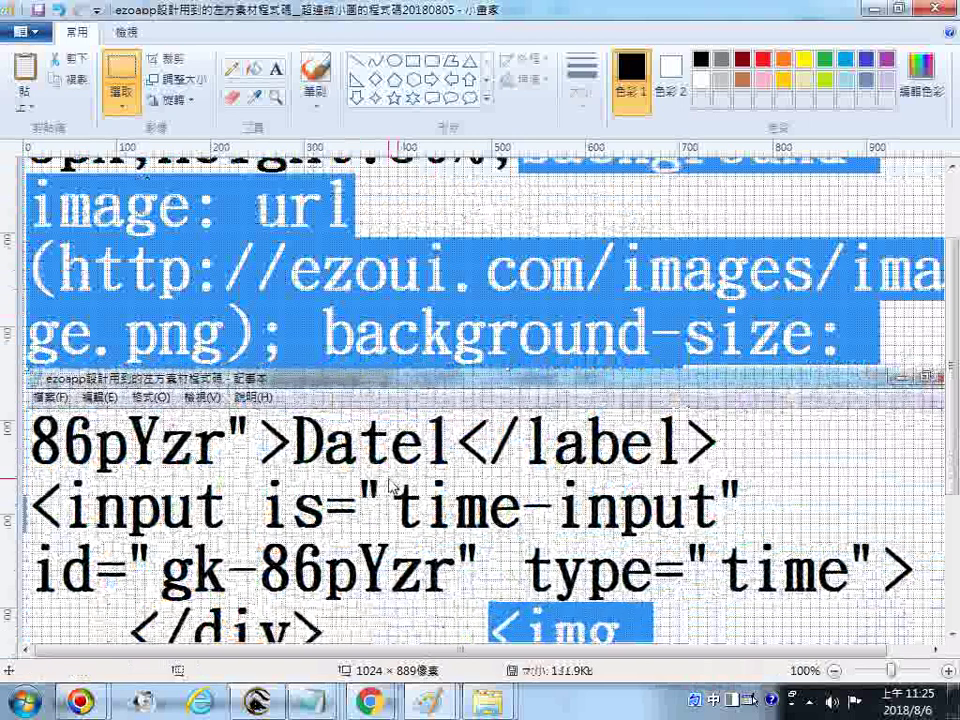
scroll(390, 485, "down", 3)
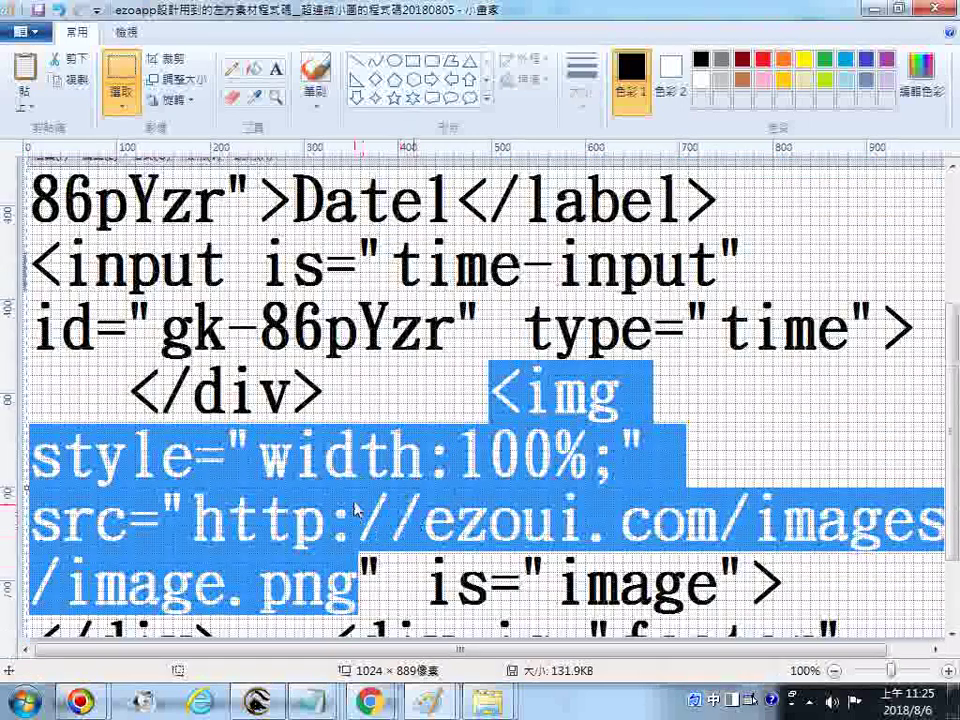
scroll(355, 510, "up", 4)
Save the Paint picture under the new PNG name ezoapp設計用到的左方素材程式碼__超連結小圖的程式碼__加入圖片的程式碼_20180805.
left_click(20, 30)
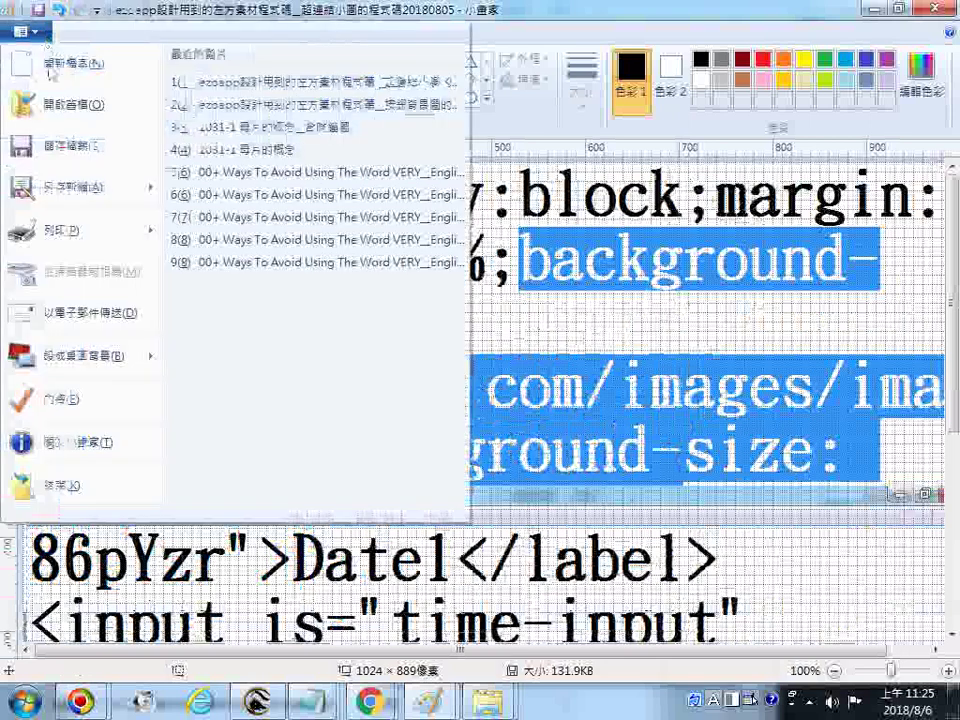
left_click(72, 187)
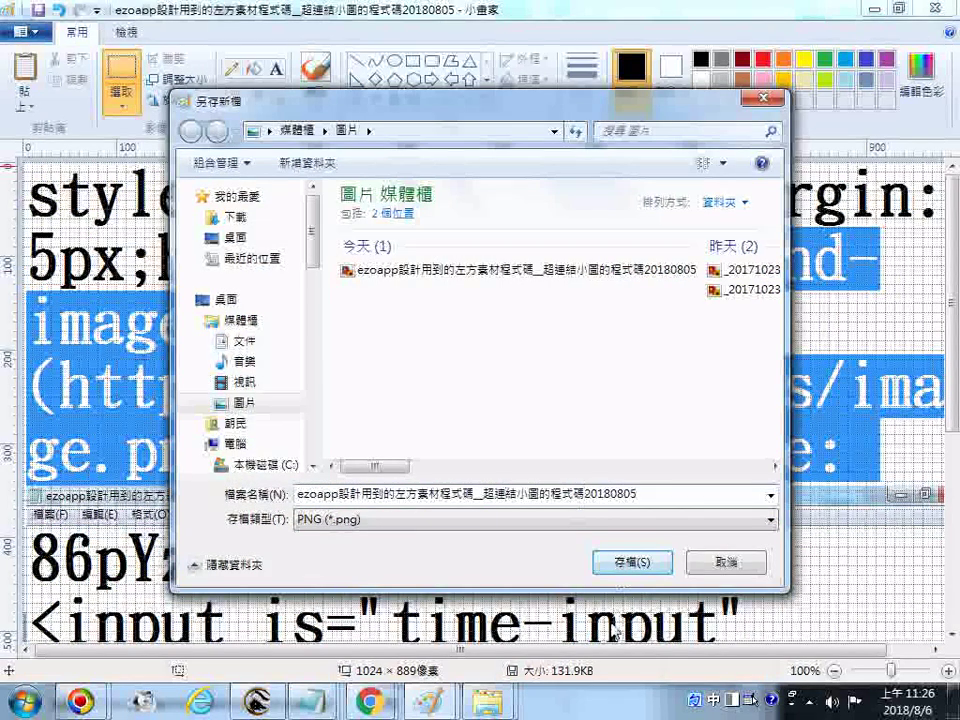
type("__")
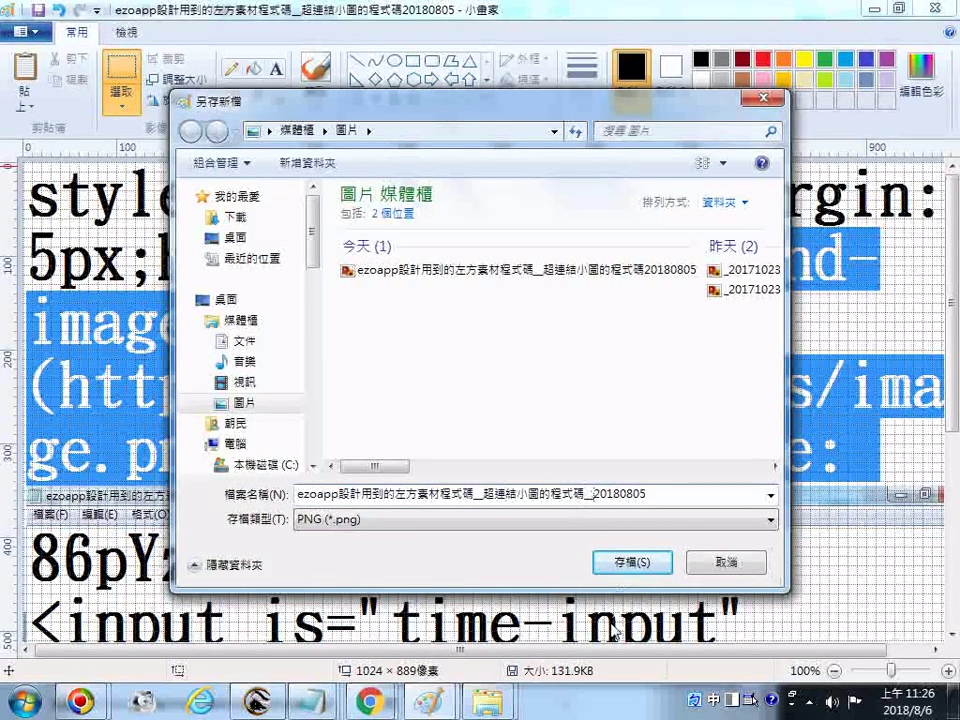
type("加入圖片")
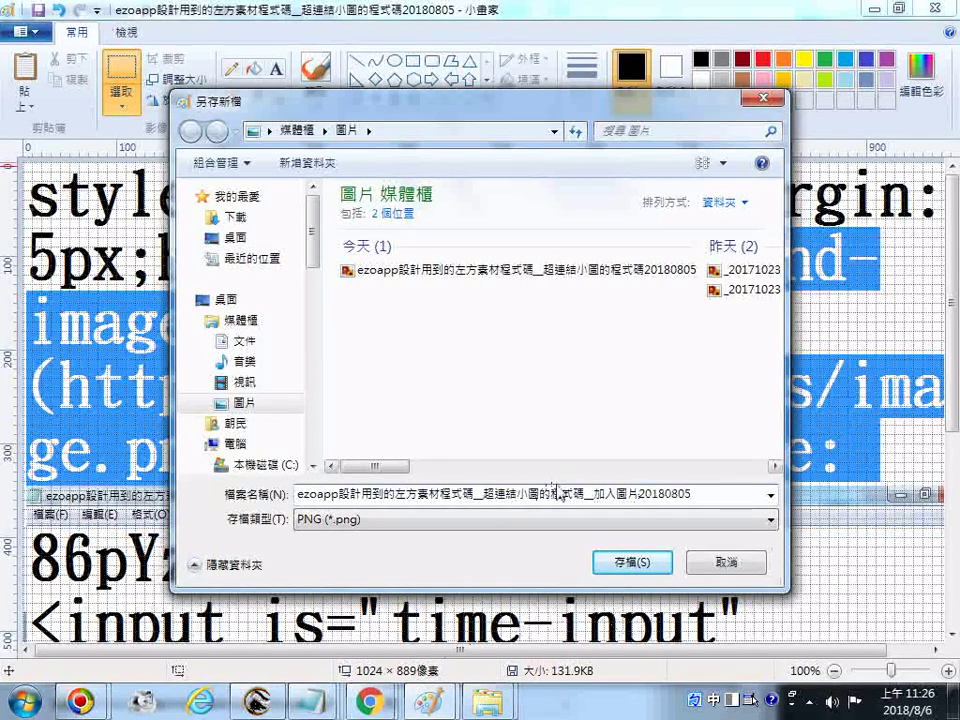
left_click_drag(541, 494, 583, 508)
right_click(583, 508)
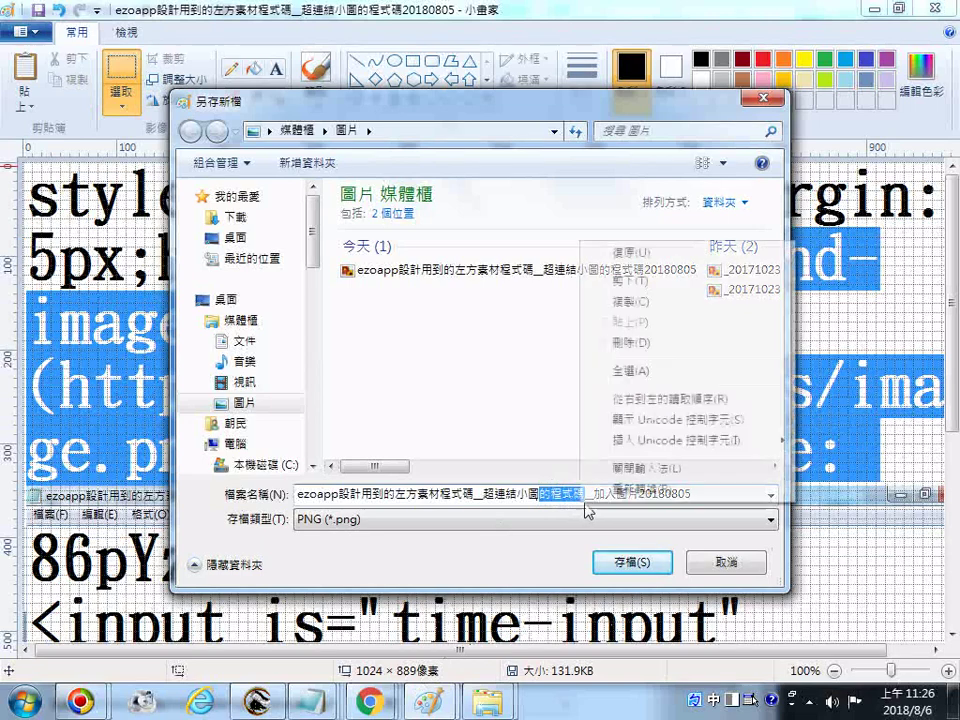
left_click(617, 306)
left_click(634, 496)
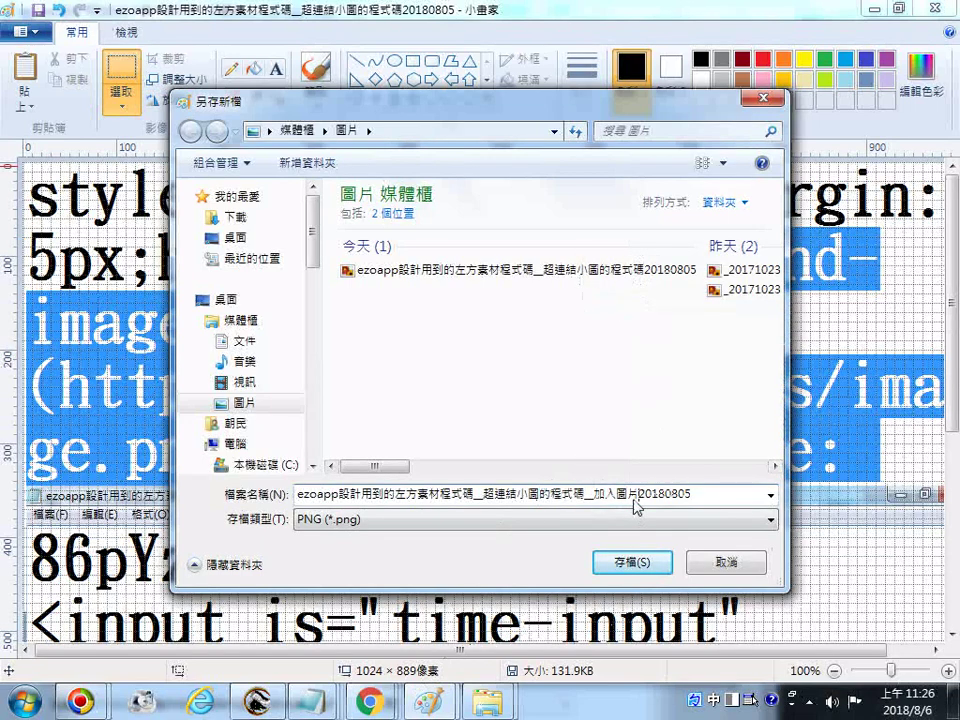
right_click(634, 500)
left_click(630, 317)
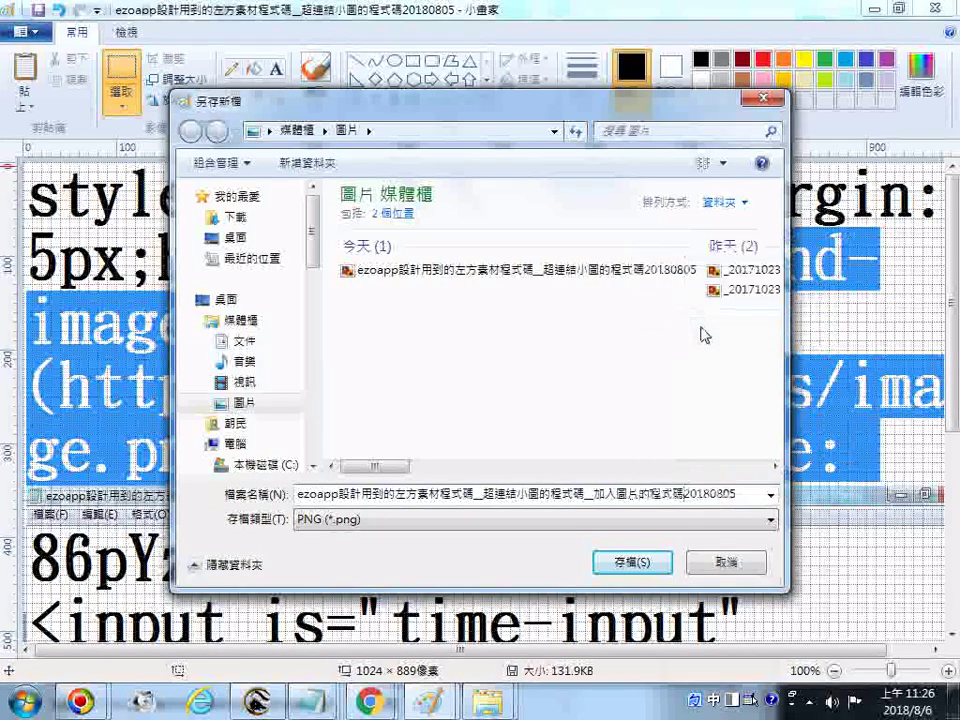
type("_")
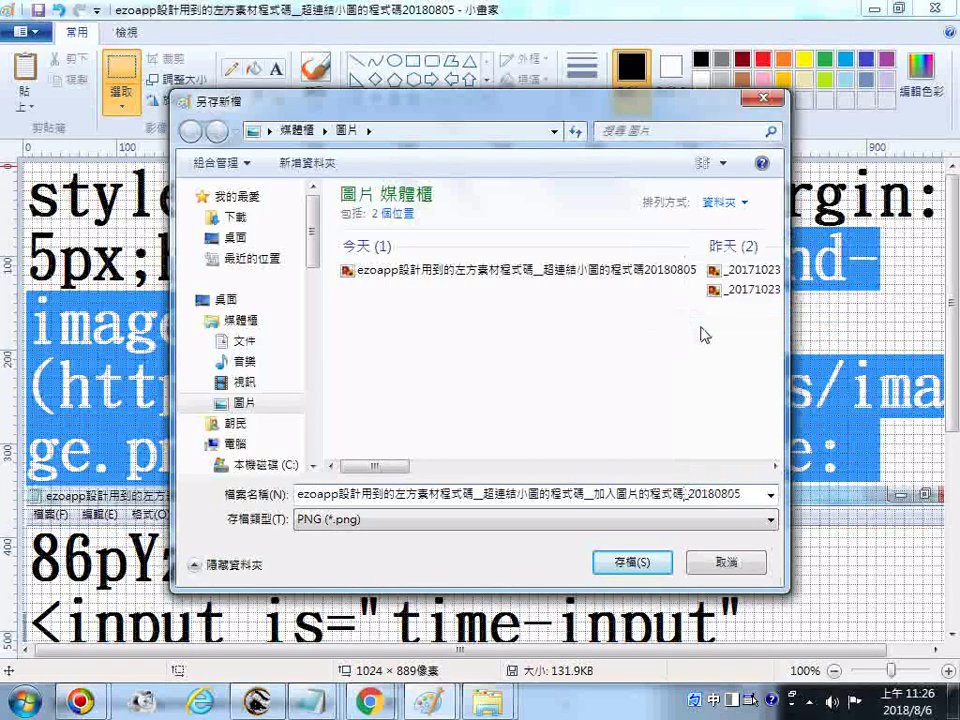
key("Return")
Save a JPEG copy of the picture under the same name and look over its lower half with the img code.
left_click(20, 31)
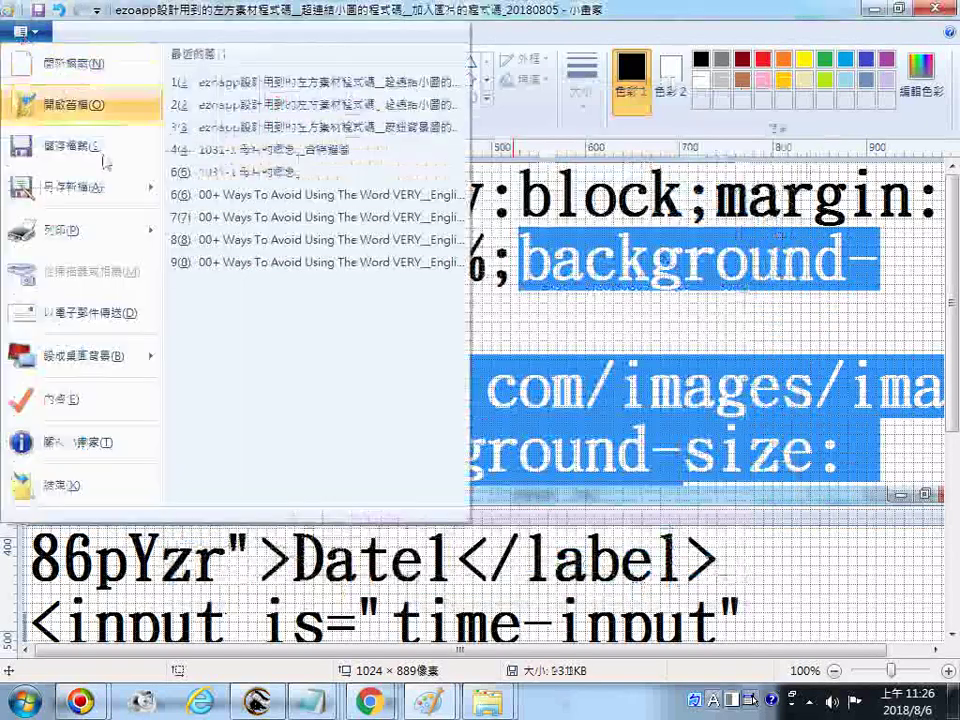
left_click(80, 200)
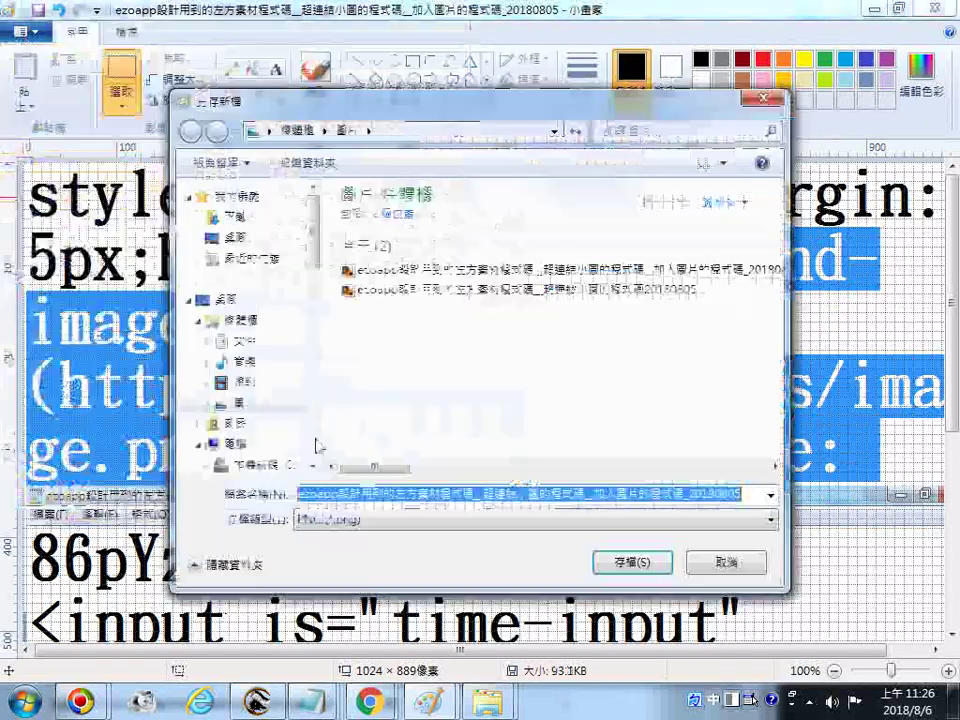
left_click(357, 520)
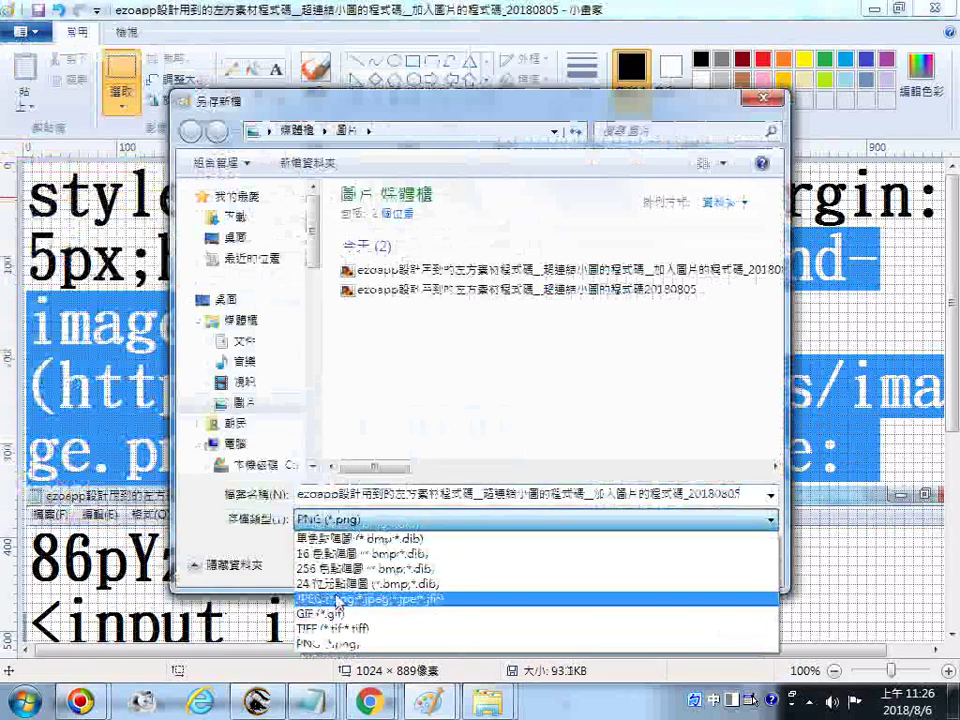
left_click(337, 600)
left_click(630, 561)
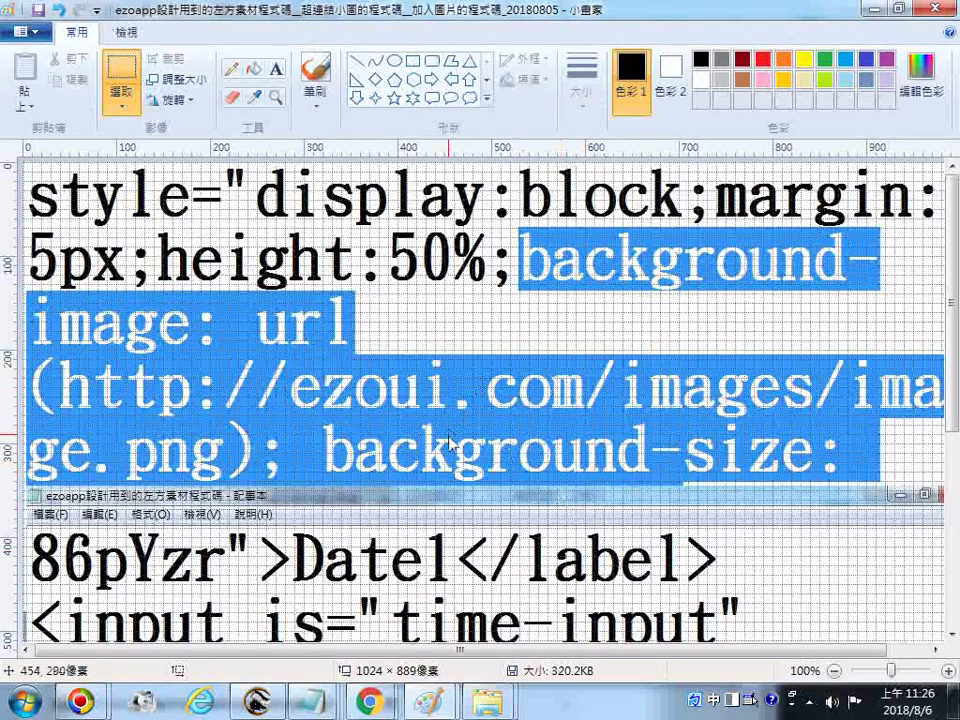
scroll(450, 453, "down", 3)
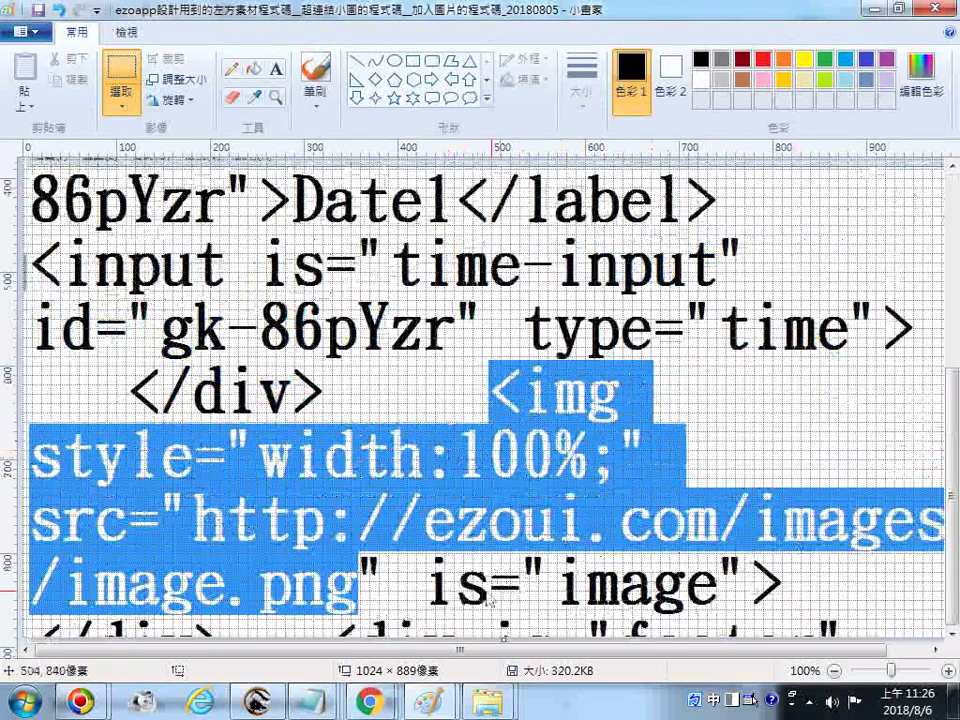
Switch to EZoApp Designer in Chrome, view the page down to its image, and reopen the design from the project dashboard.
left_click(362, 692)
scroll(560, 505, "down", 10)
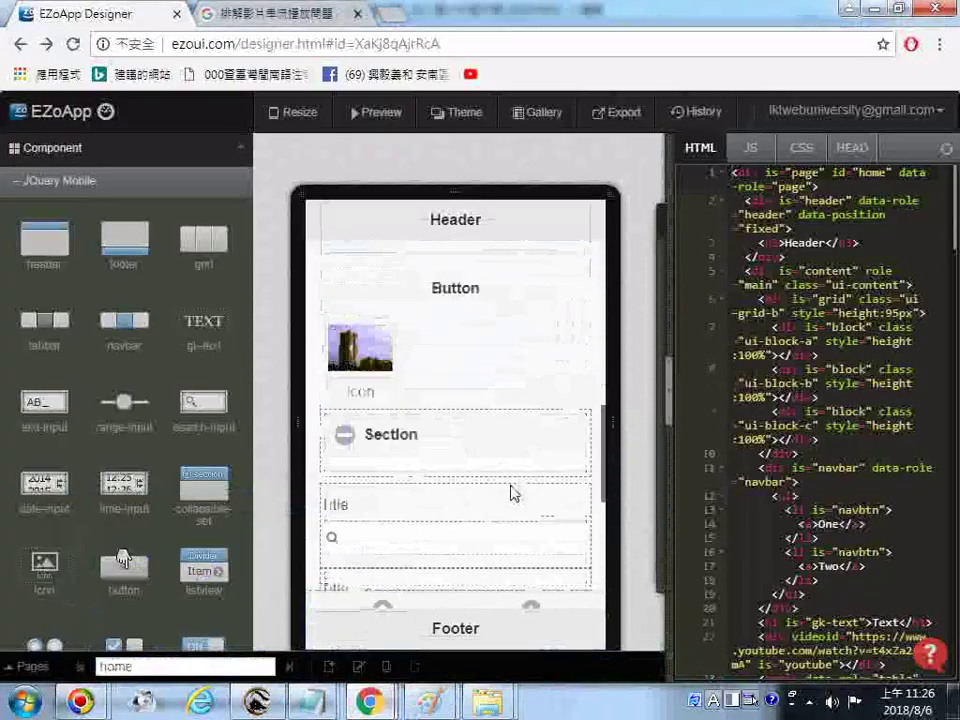
scroll(512, 492, "down", 8)
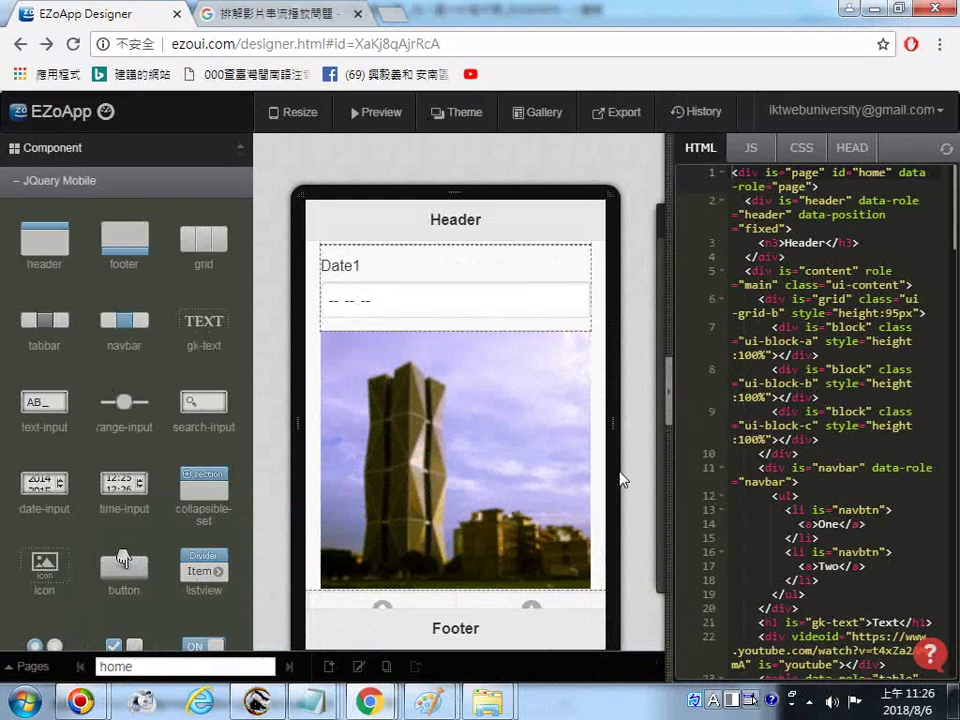
left_click(20, 44)
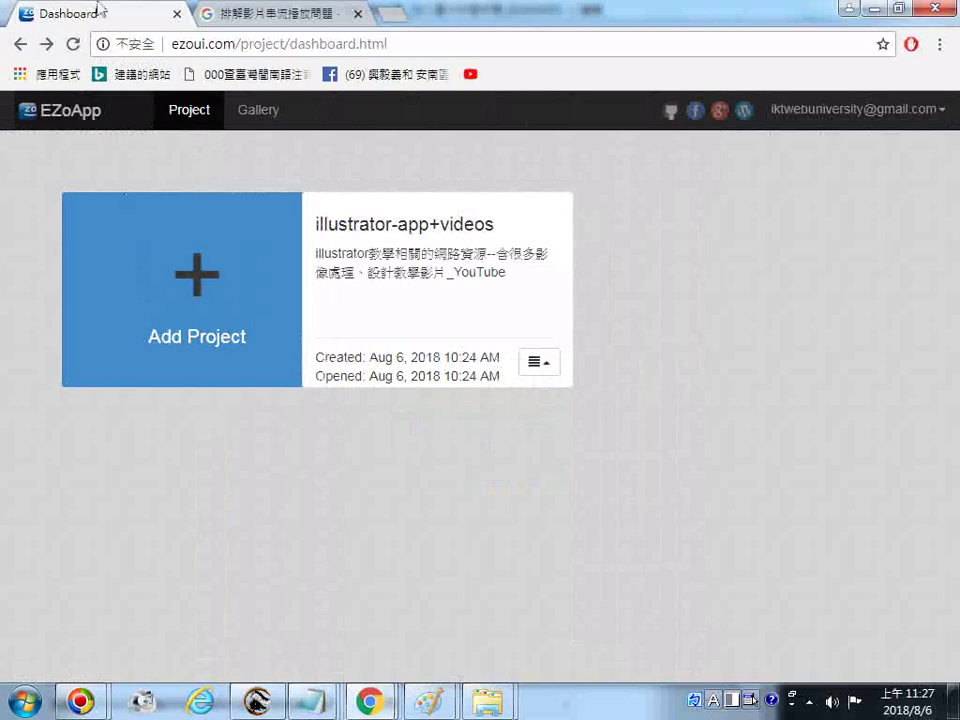
left_click(47, 43)
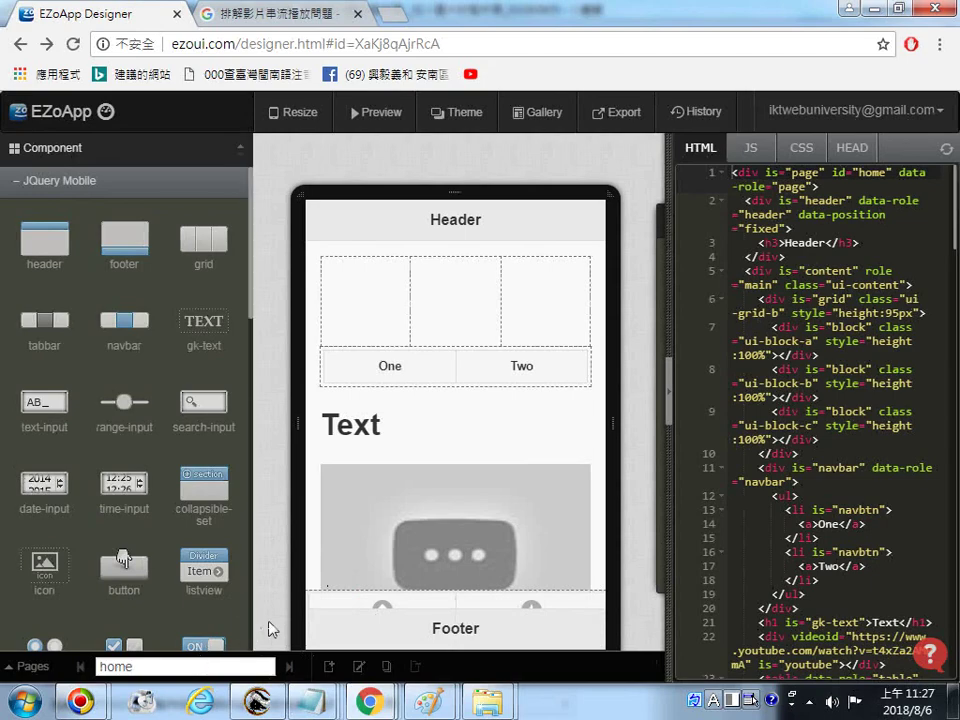
Add a mobipick extension component between the Text heading and the youtube video on the home page.
scroll(184, 626, "down", 1)
scroll(184, 626, "down", 3)
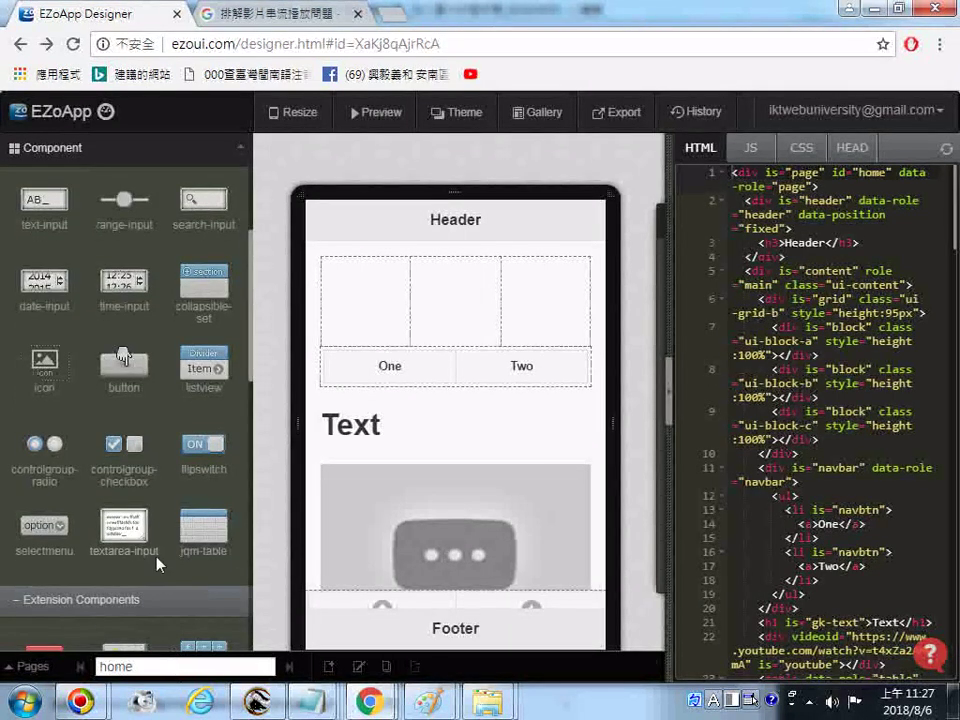
scroll(156, 610, "down", 1)
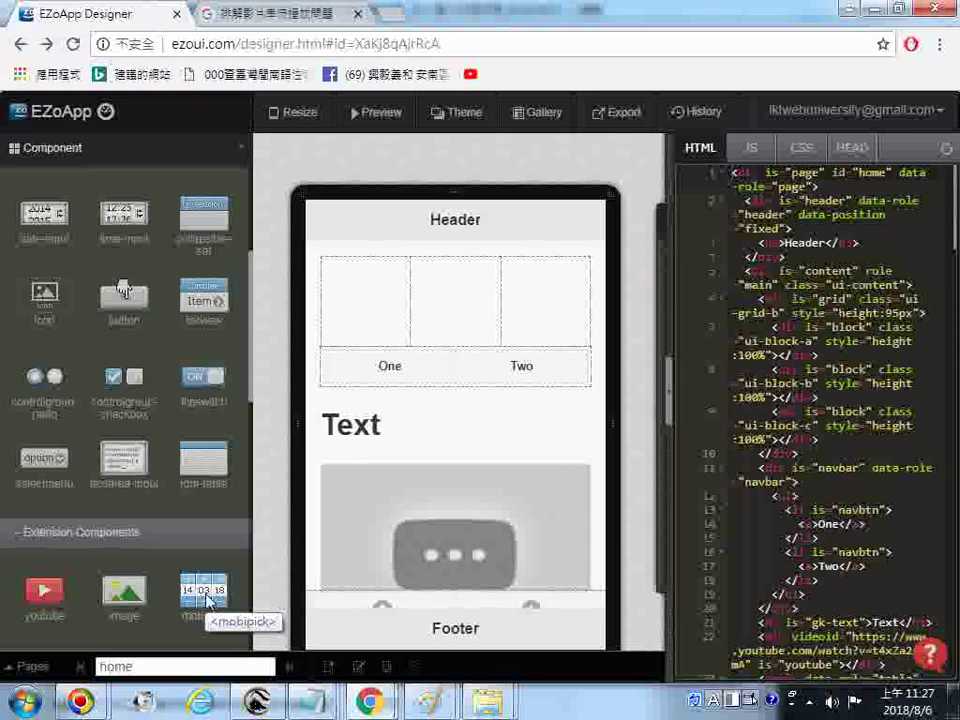
left_click_drag(207, 600, 407, 456)
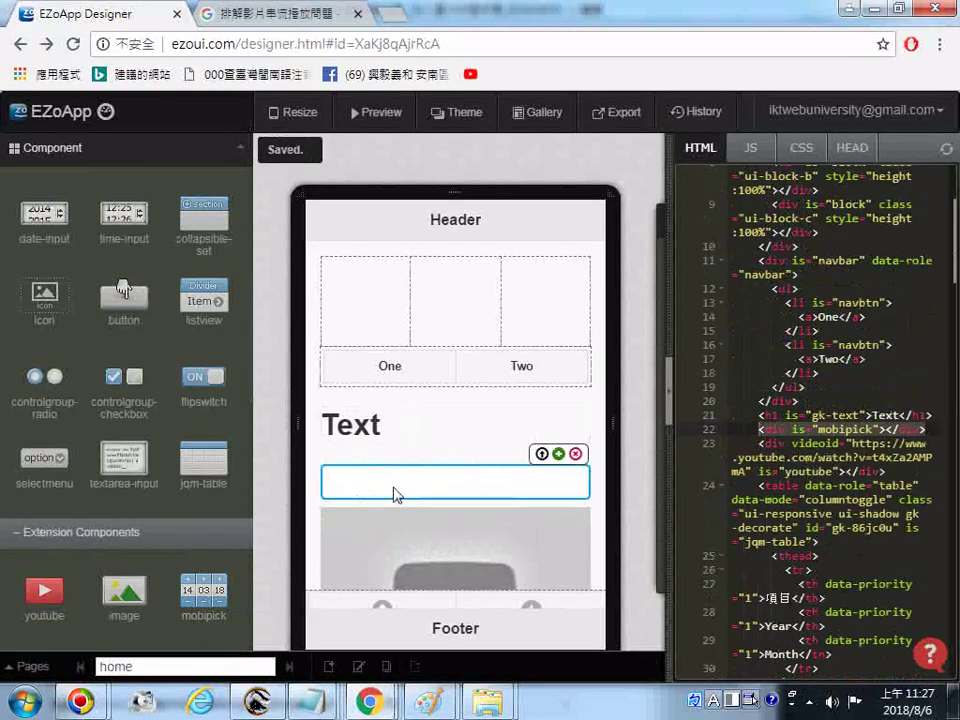
scroll(375, 431, "down", 1)
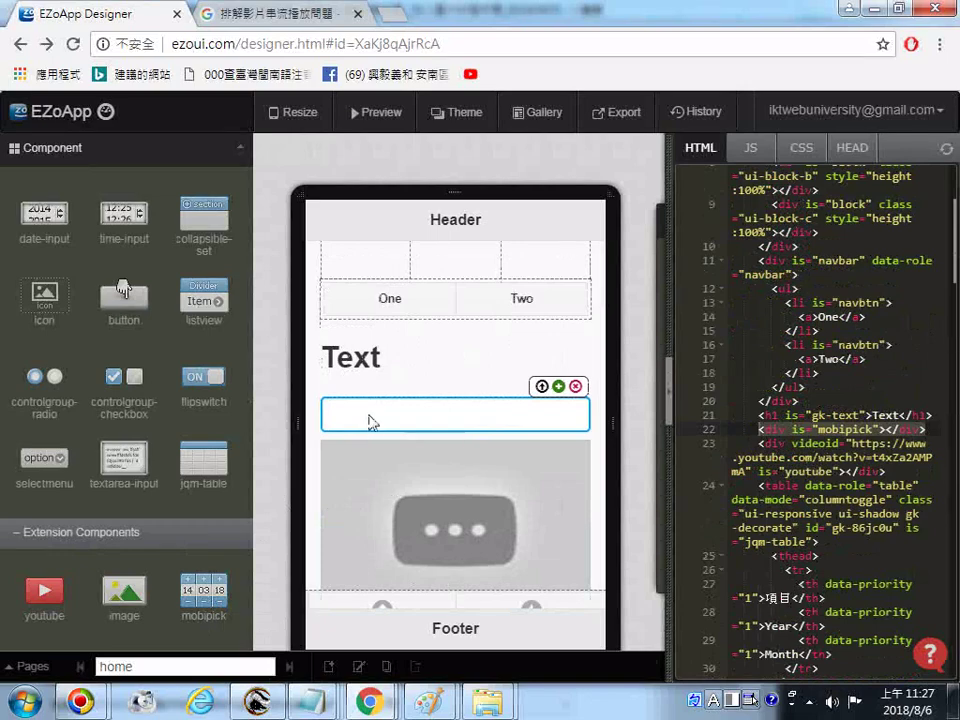
Try to move the existing youtube component off the home page canvas.
right_click(770, 348)
mouse_move(767, 550)
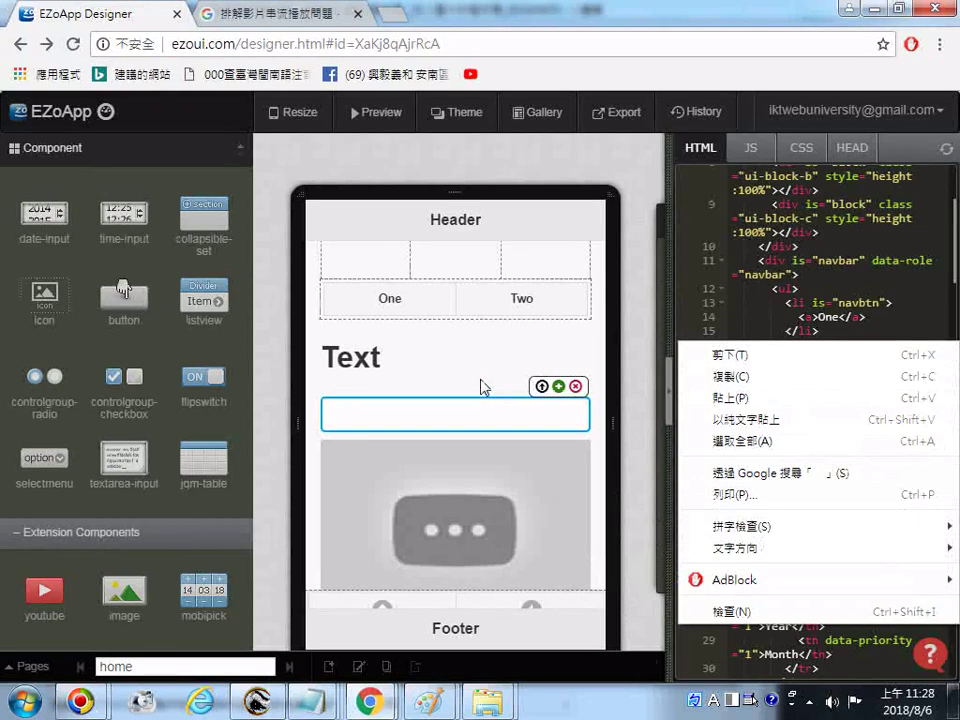
right_click(359, 512)
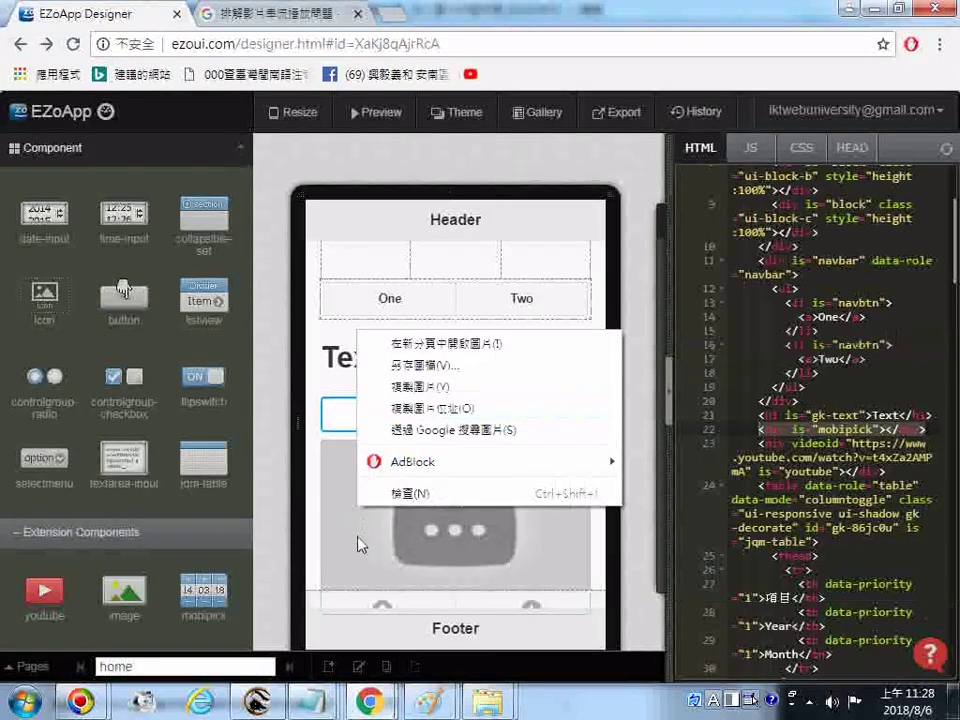
left_click(359, 542)
left_click(360, 544)
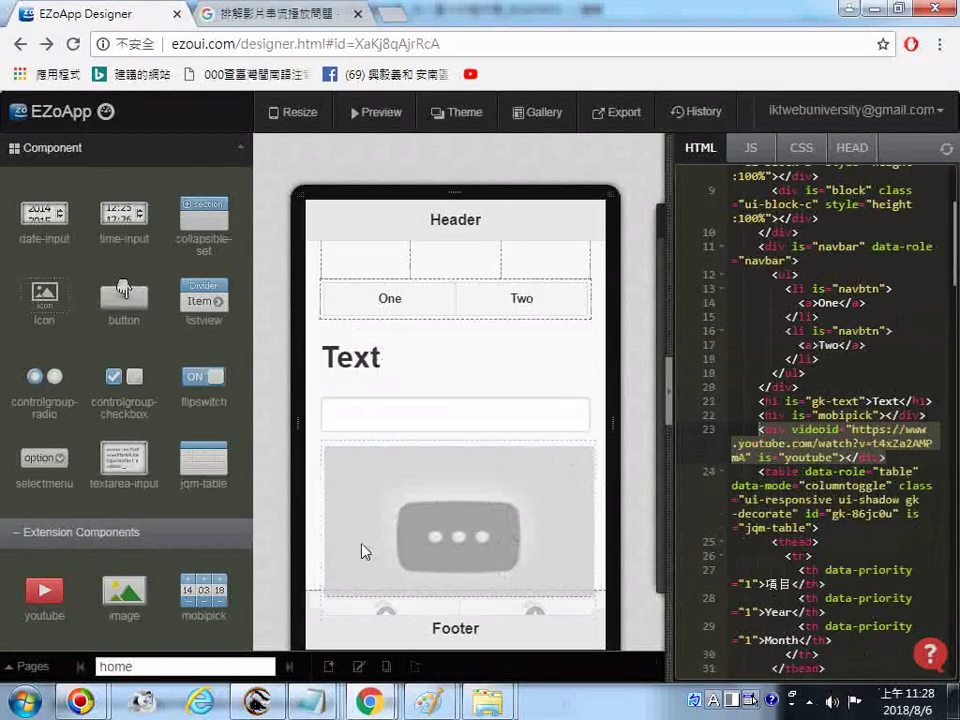
left_click_drag(363, 551, 200, 580)
left_click_drag(381, 518, 281, 540)
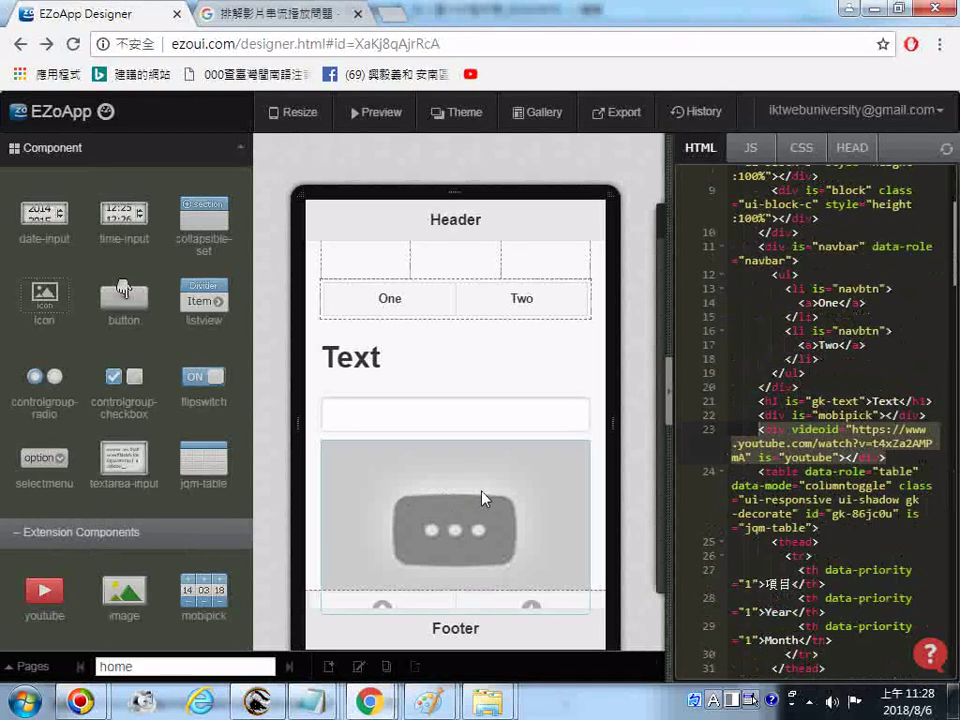
Delete the mobipick and youtube div lines beneath the Text heading from the HTML code.
left_click(482, 498)
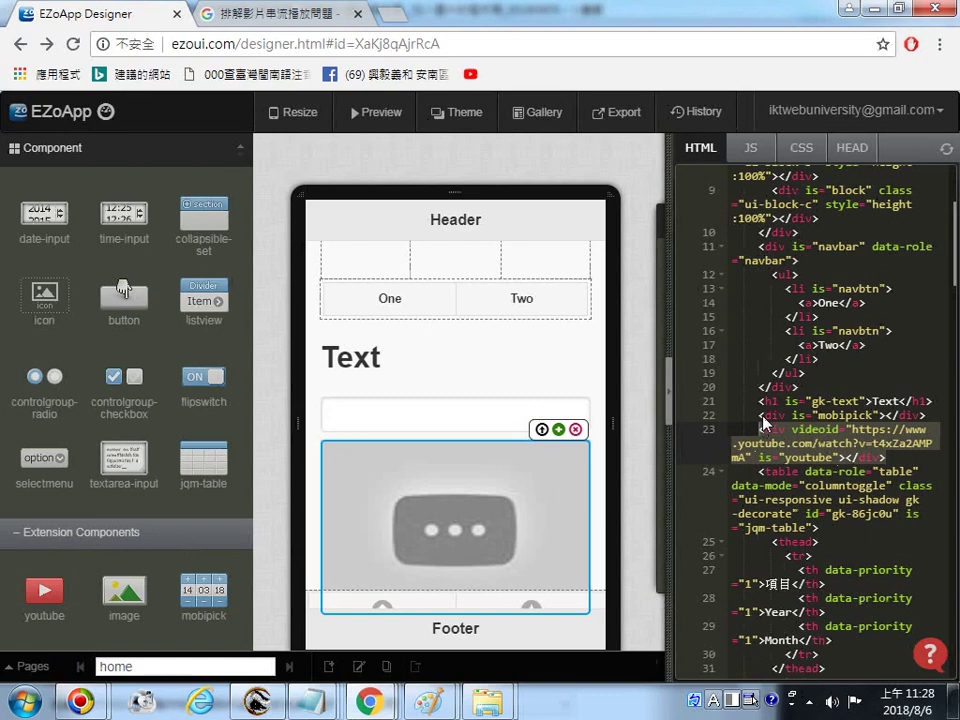
left_click_drag(760, 418, 877, 460)
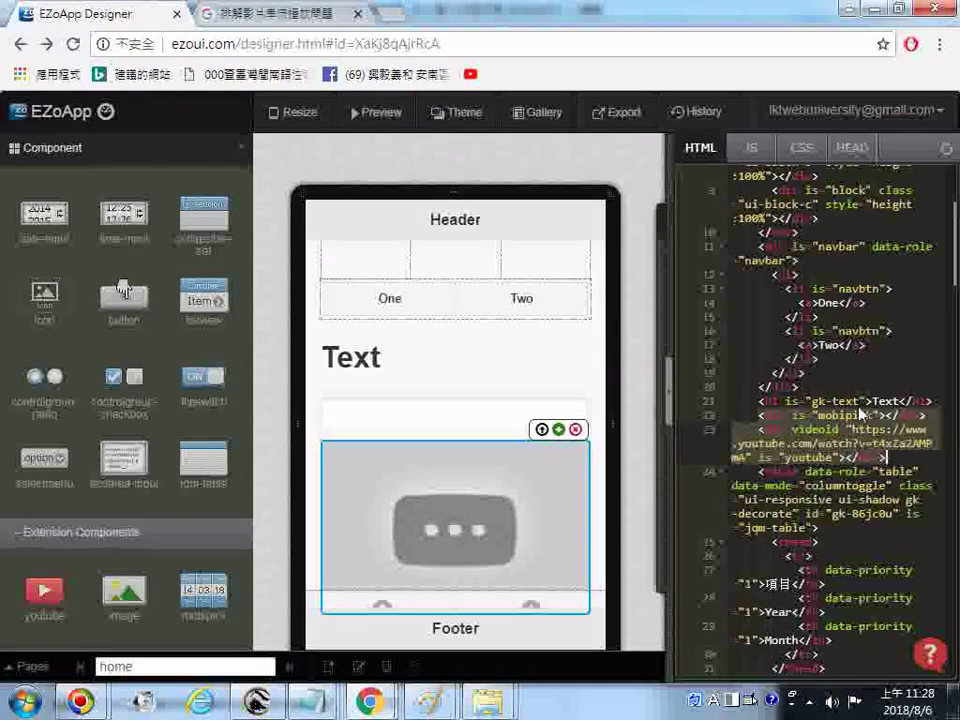
key("Delete")
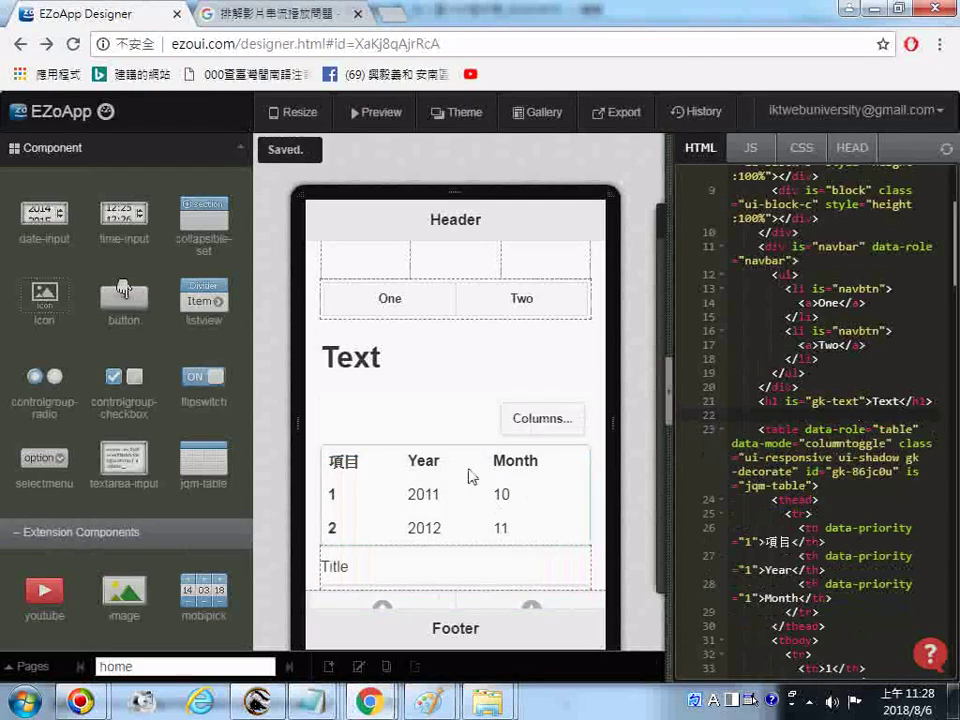
Add a new youtube component beneath the Text heading and a mobipick component directly above the video.
left_click_drag(32, 604, 432, 376)
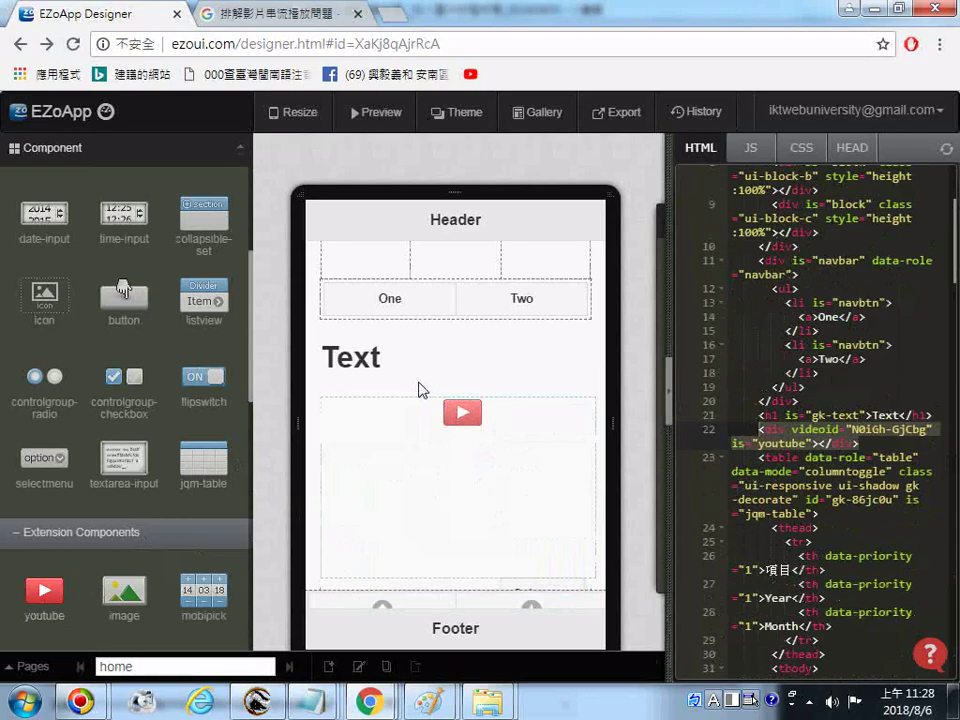
left_click_drag(420, 390, 446, 403)
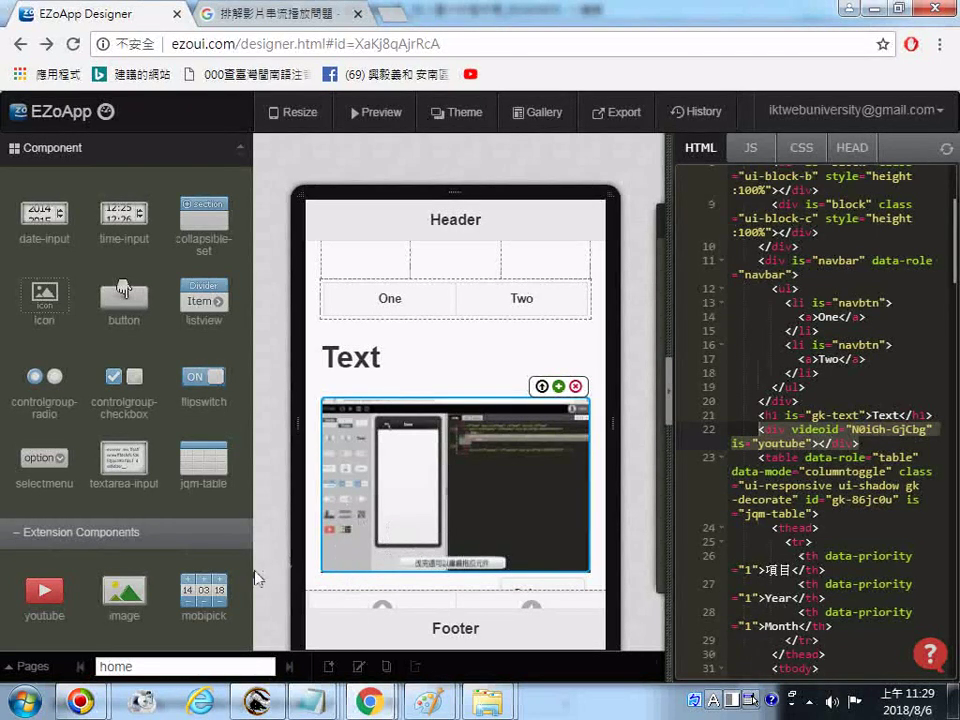
left_click_drag(203, 590, 390, 390)
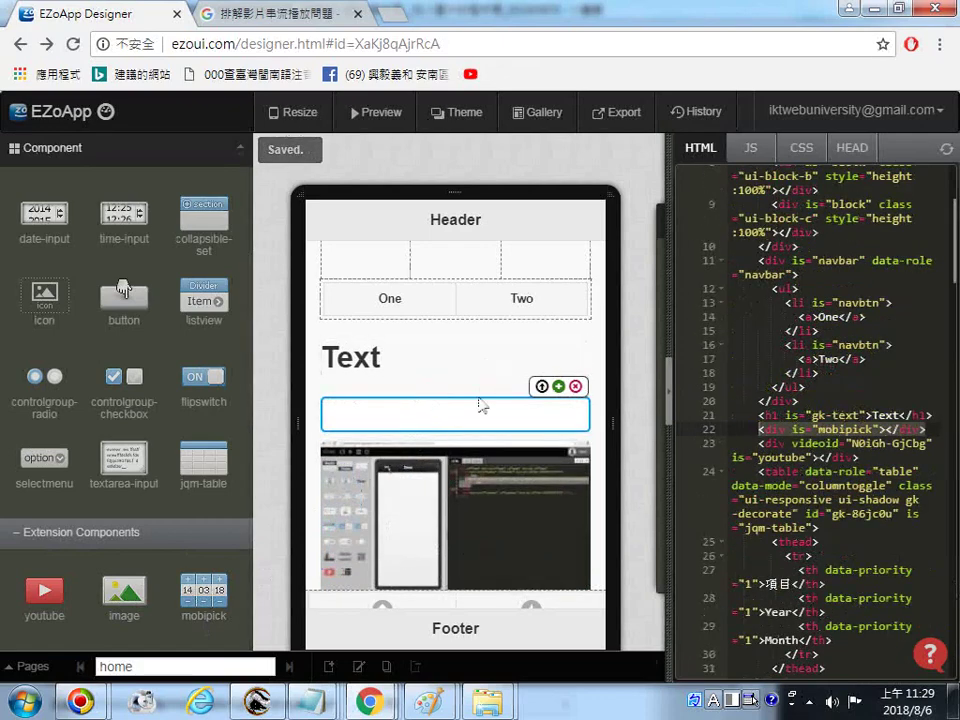
Copy the home page's entire HTML code to the clipboard and look over the mobipick, video and table on the canvas.
right_click(784, 368)
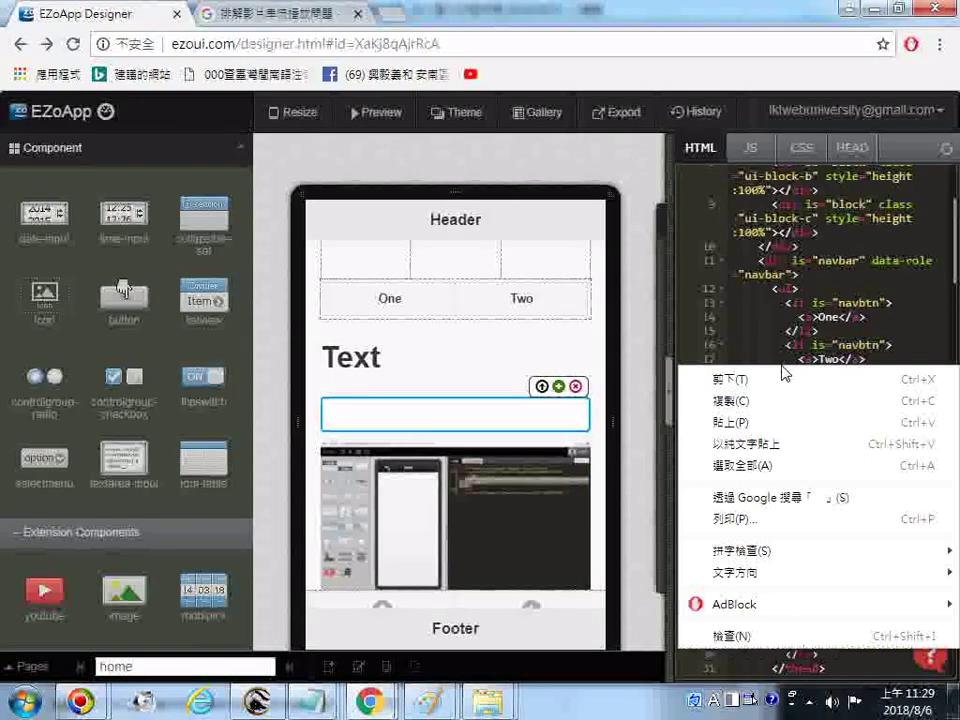
left_click(752, 466)
right_click(690, 368)
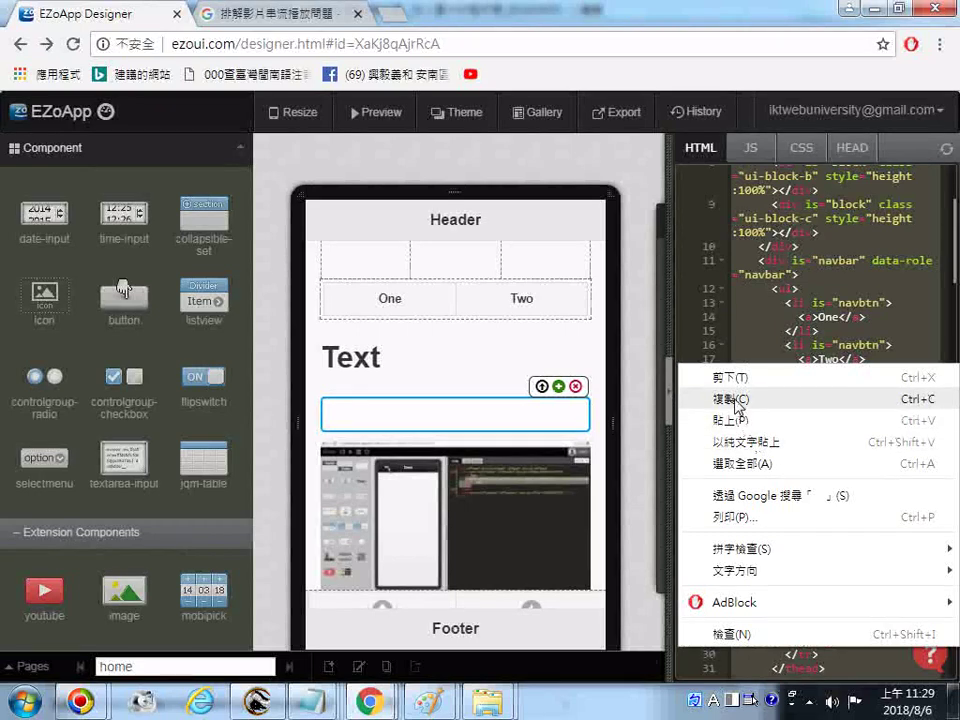
left_click(737, 402)
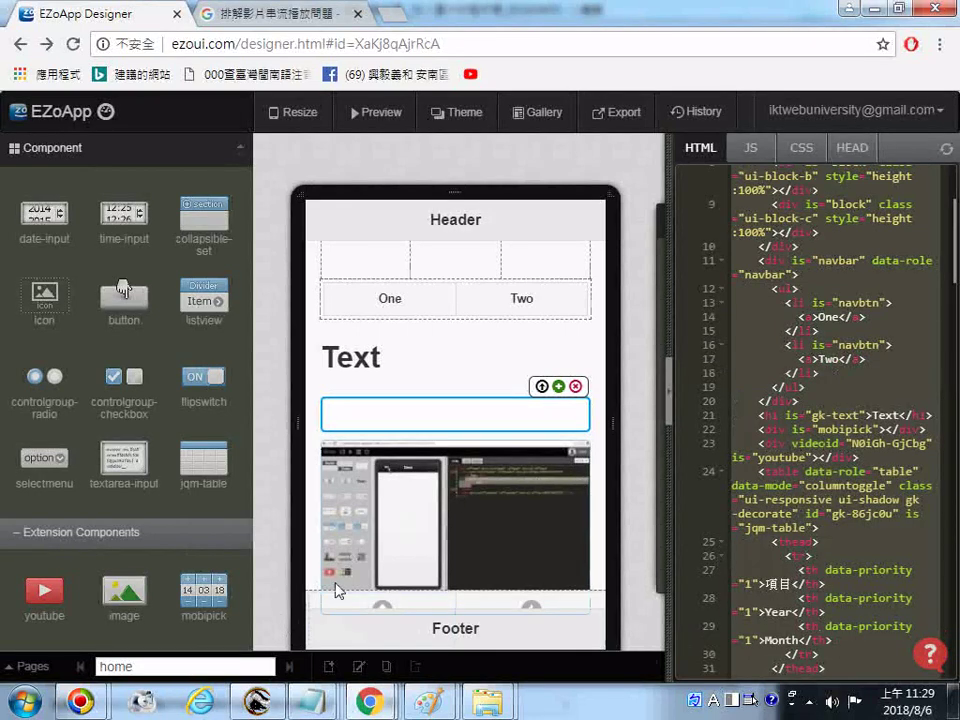
scroll(338, 590, "down", 3)
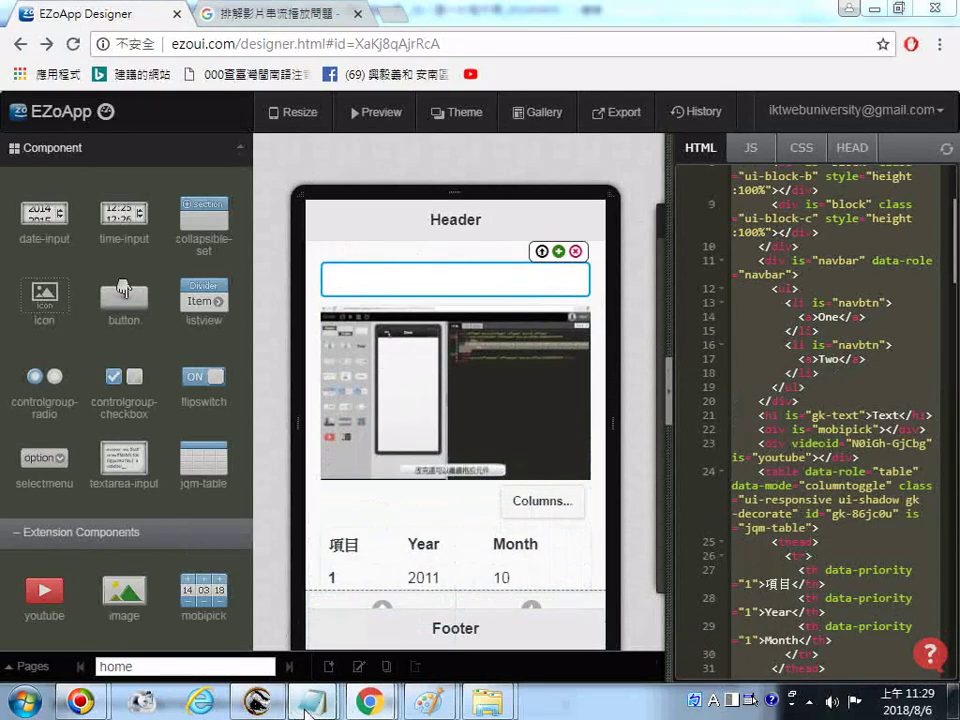
Switch to the EZoApp code notes in Notepad, append the copied mobipick page HTML as a new numbered entry at the end, and save the file.
mouse_move(313, 700)
left_click(275, 652)
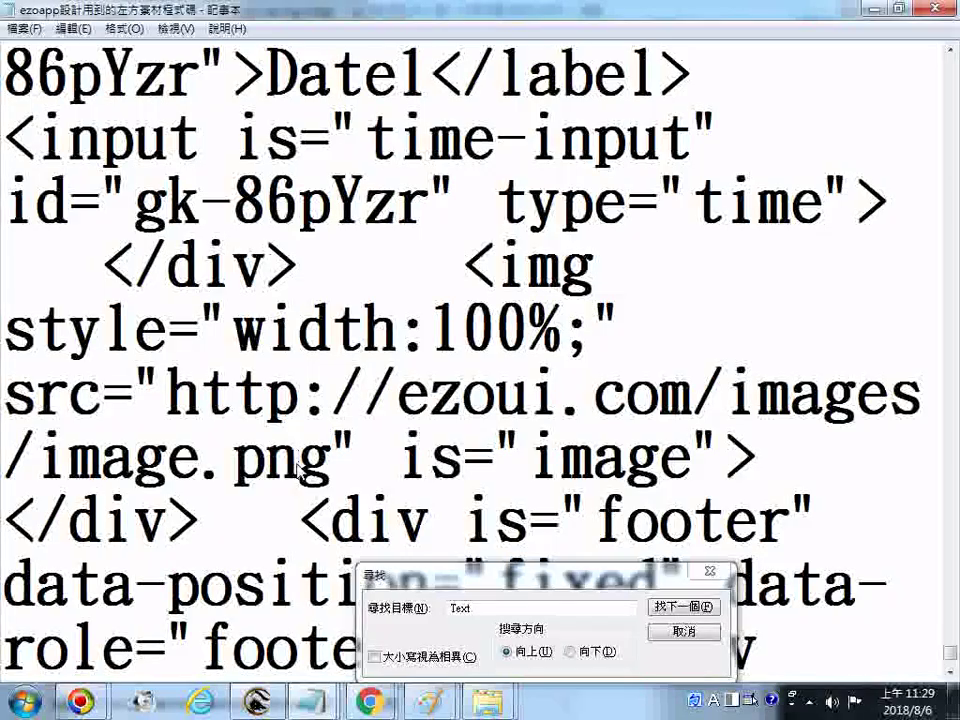
key("ctrl+End")
key("Return")
type("22.")
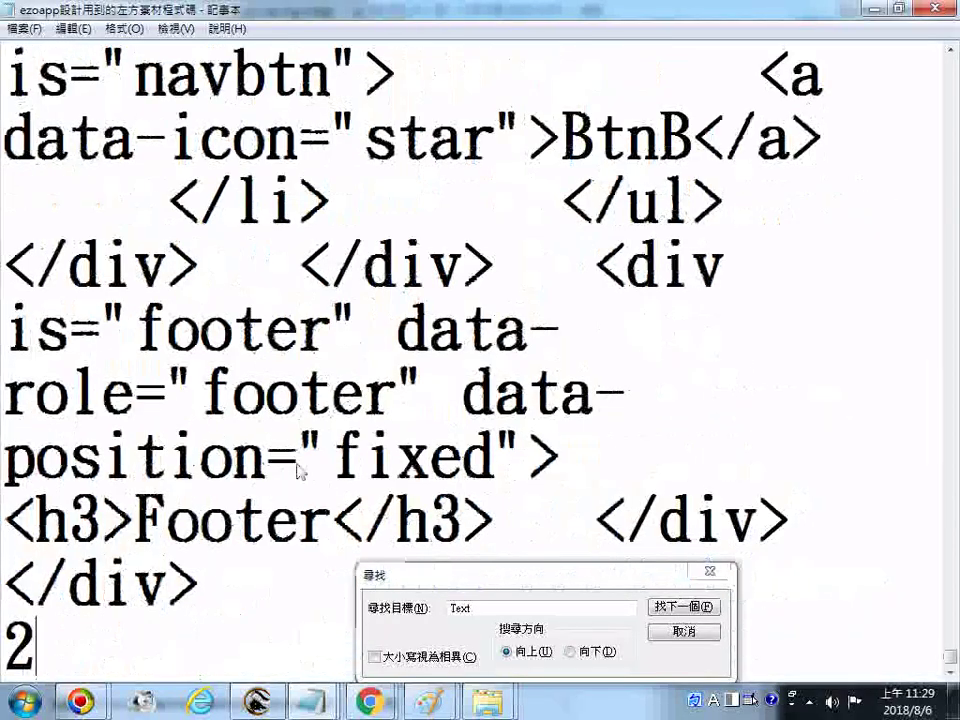
key("BackSpace")
key("BackSpace")
key("BackSpace")
key("BackSpace")
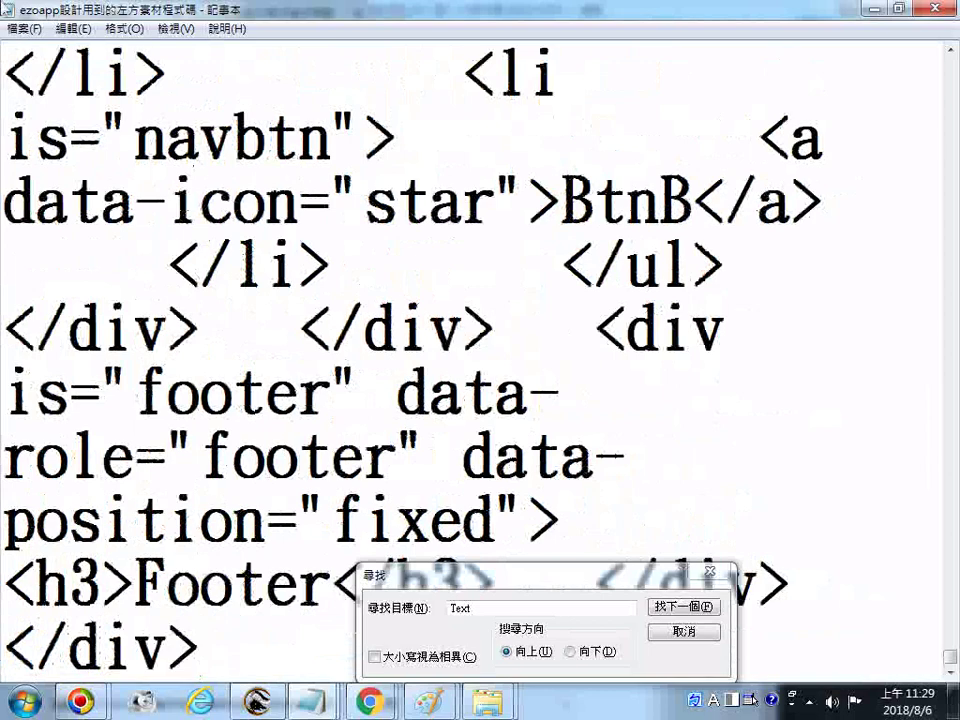
left_click(22, 28)
left_click(64, 80)
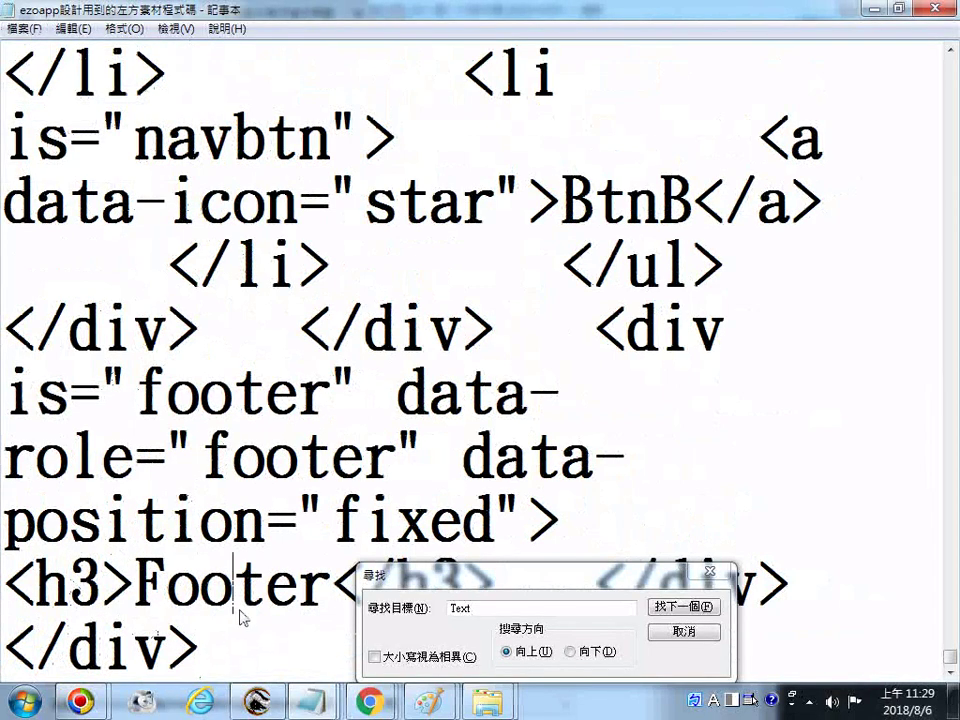
Search upward for "Text" to reach the heading in the newest entry and highlight the word mobipick in the div after it.
left_click(684, 607)
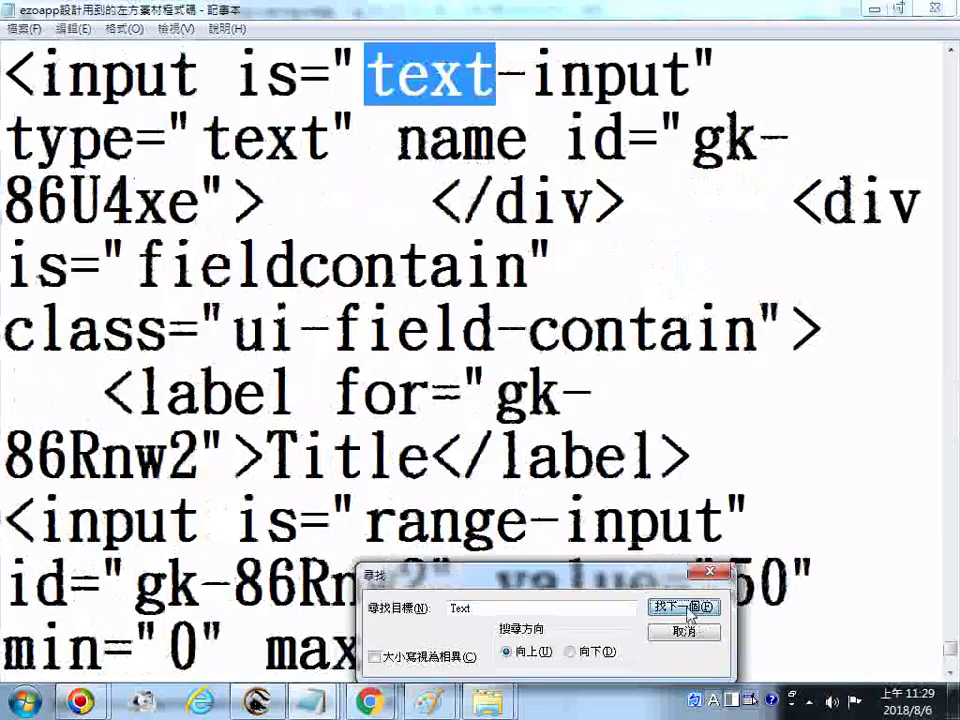
left_click(684, 607)
left_click(684, 607)
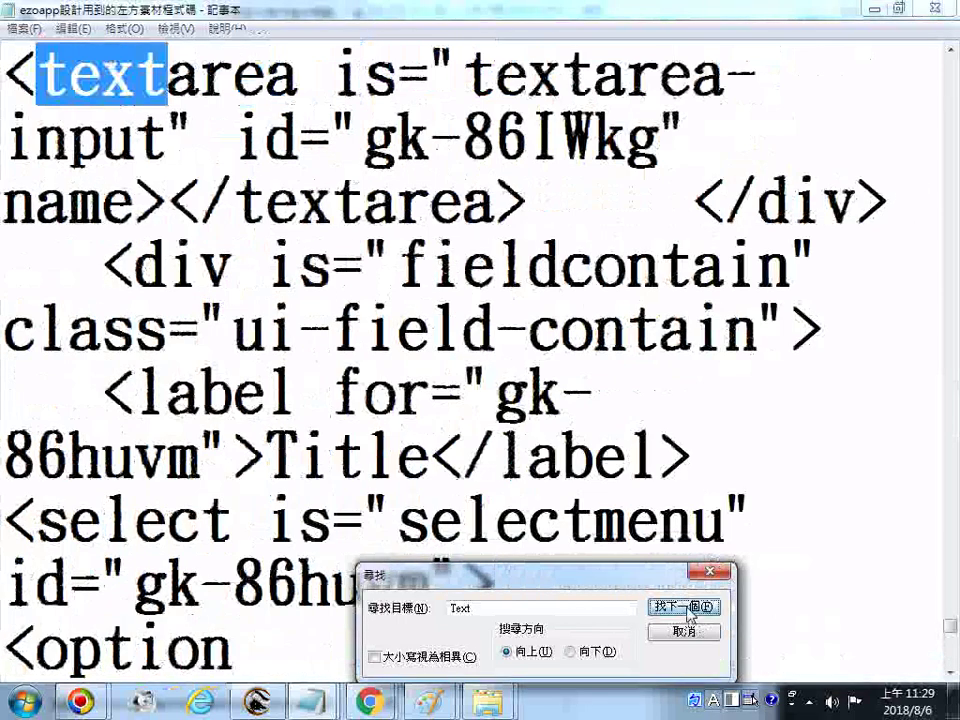
left_click(684, 607)
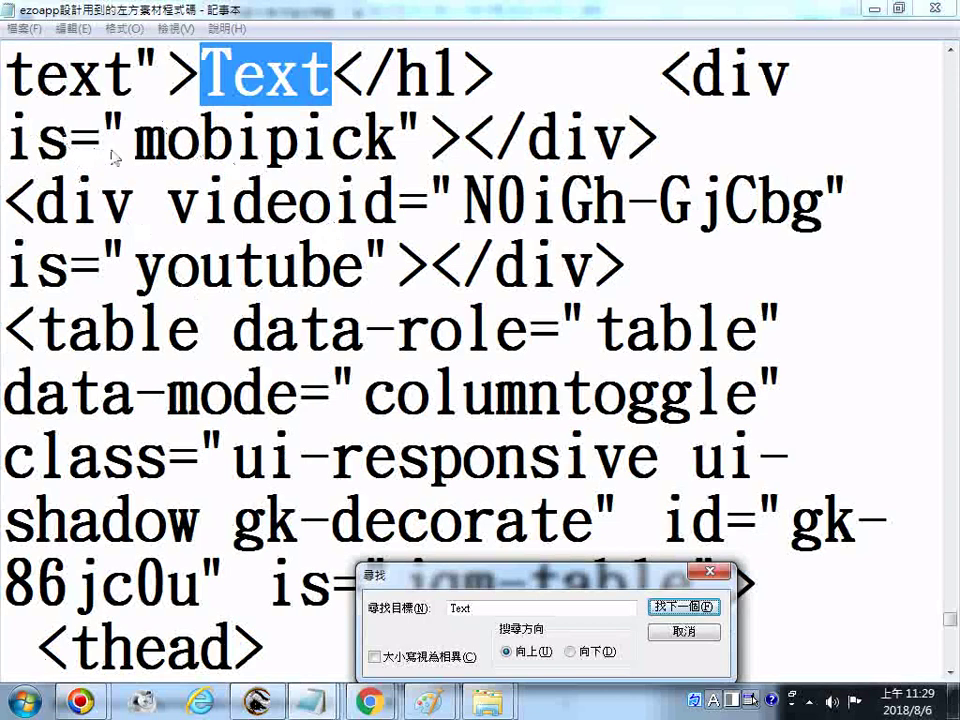
left_click_drag(132, 142, 400, 140)
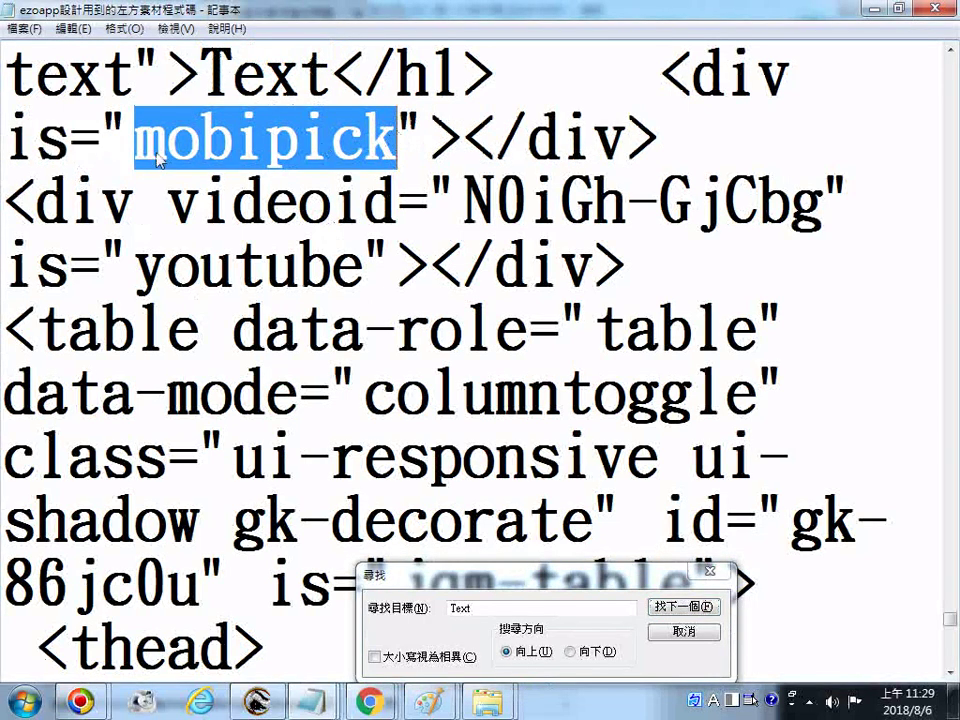
Switch to EZoApp Designer in Chrome, preview the home page, and open the mobipick date picker to examine its day, month and year controls.
mouse_move(372, 705)
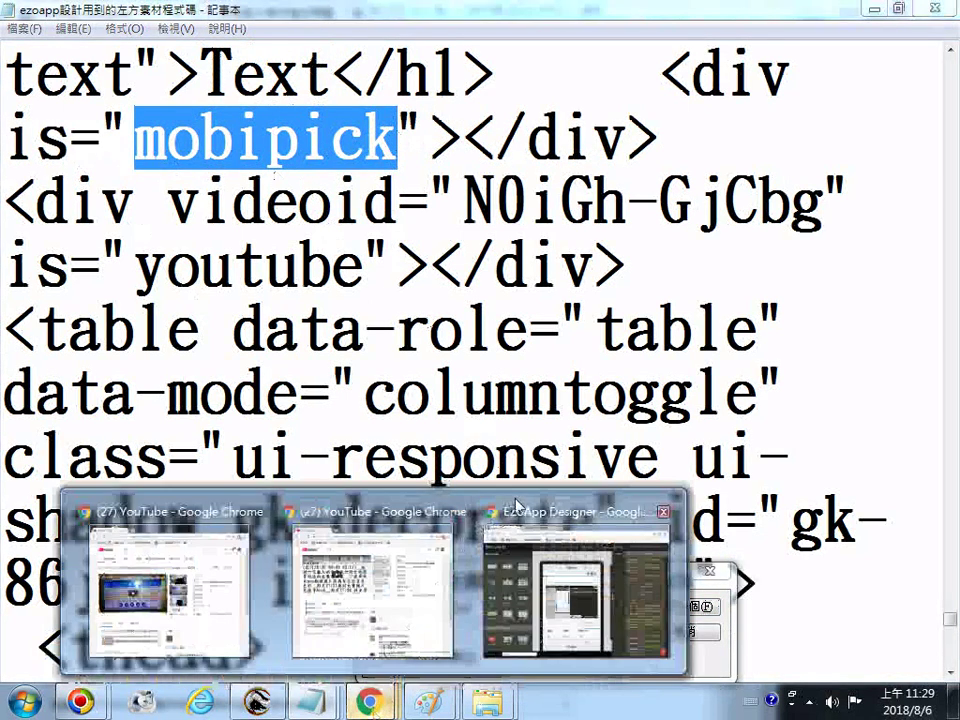
left_click(577, 590)
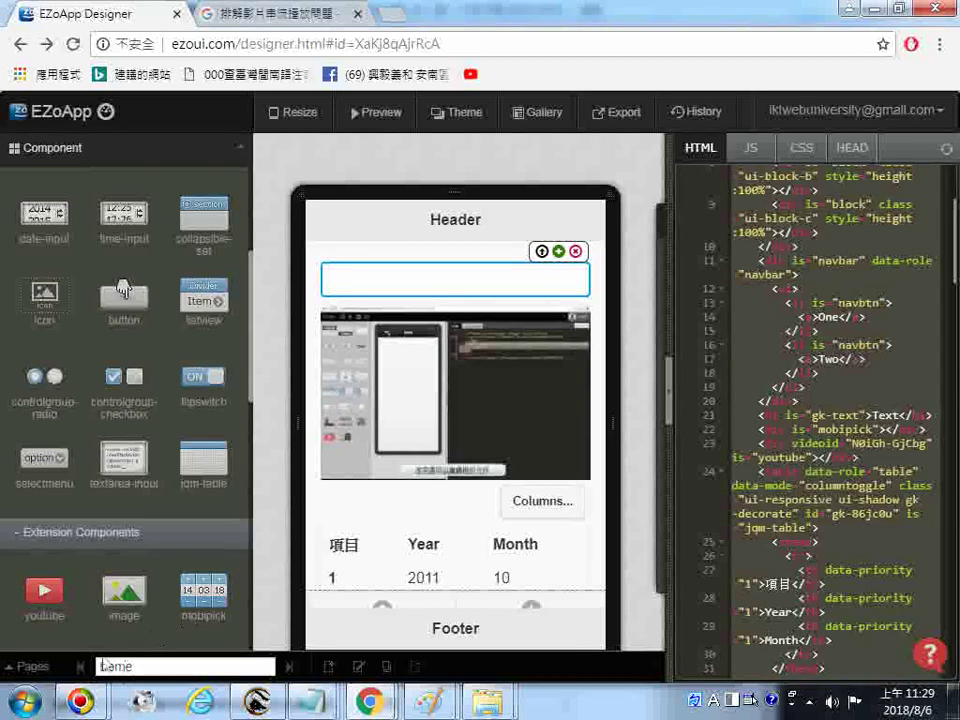
scroll(110, 620, "down", 1)
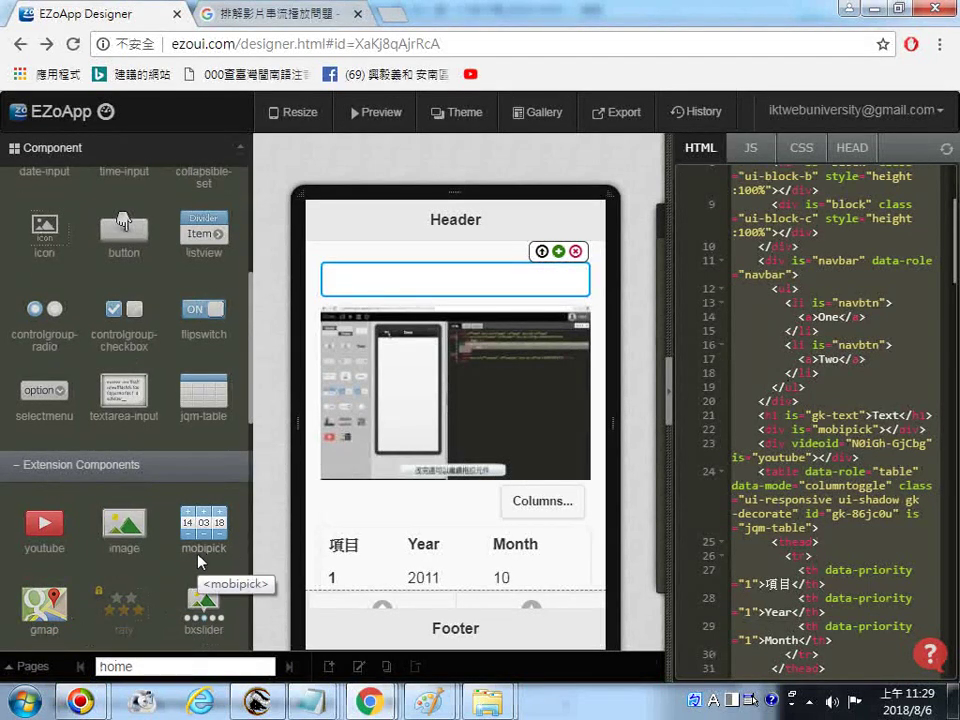
mouse_move(440, 118)
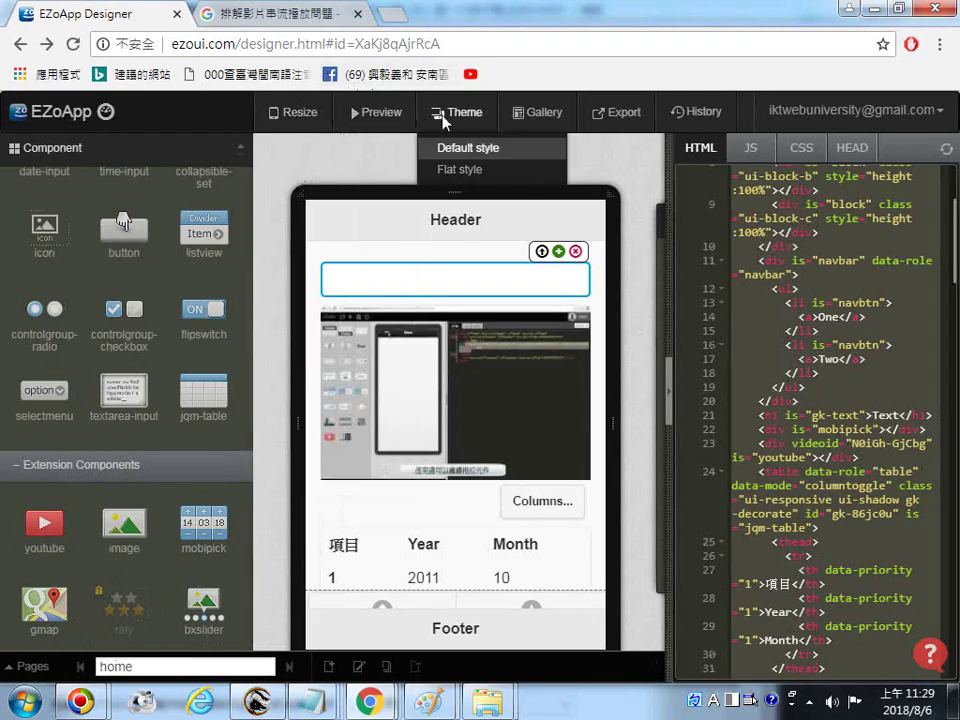
left_click(372, 112)
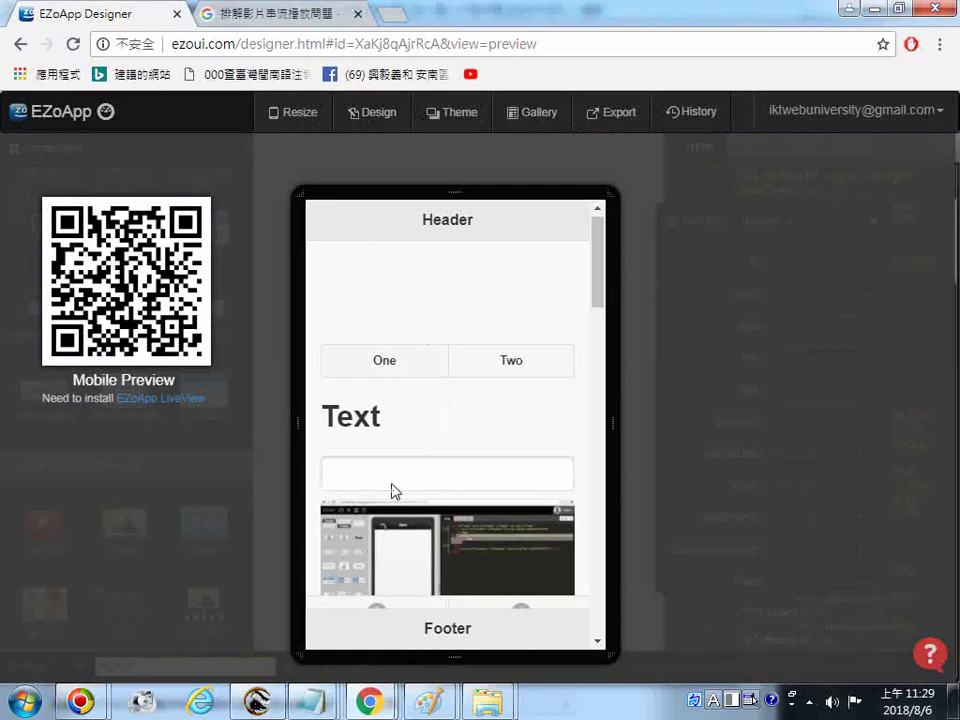
left_click(391, 484)
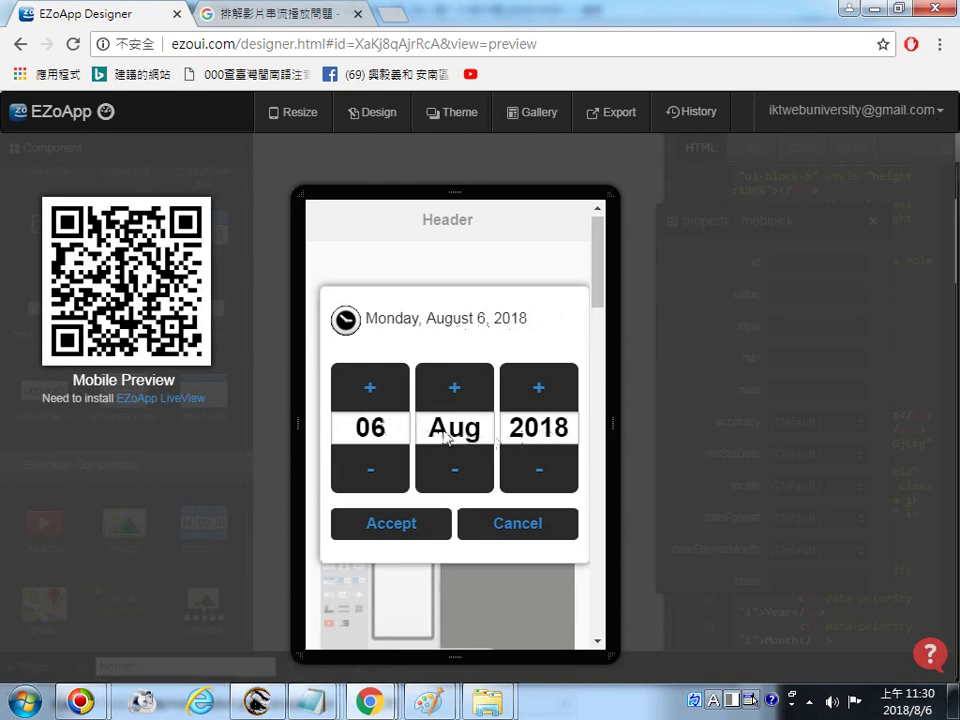
scroll(355, 445, "down", 1)
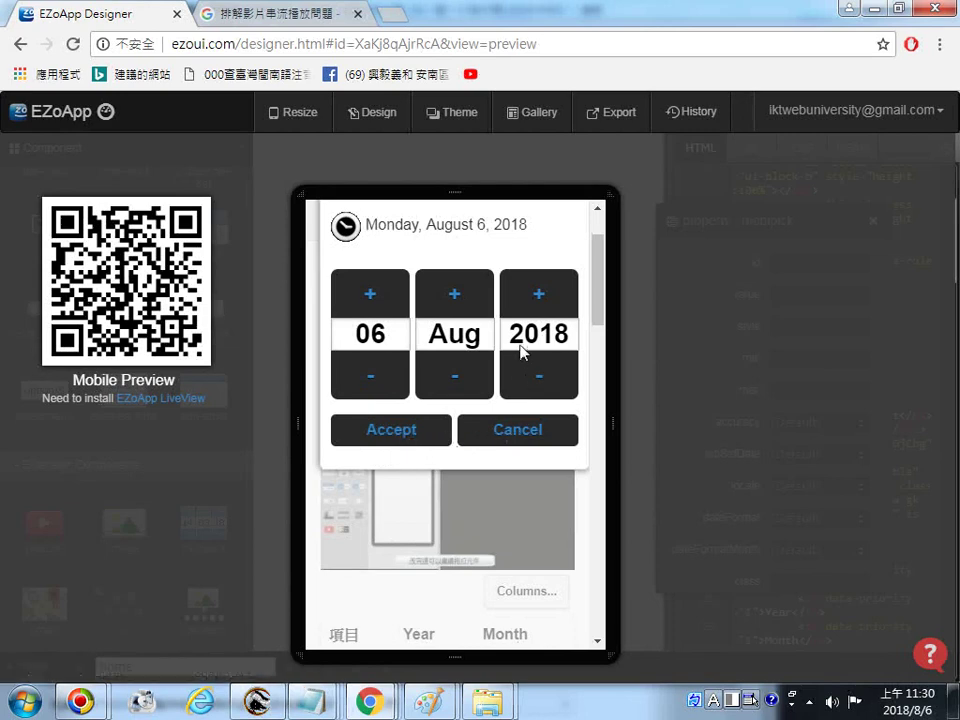
scroll(521, 350, "up", 1)
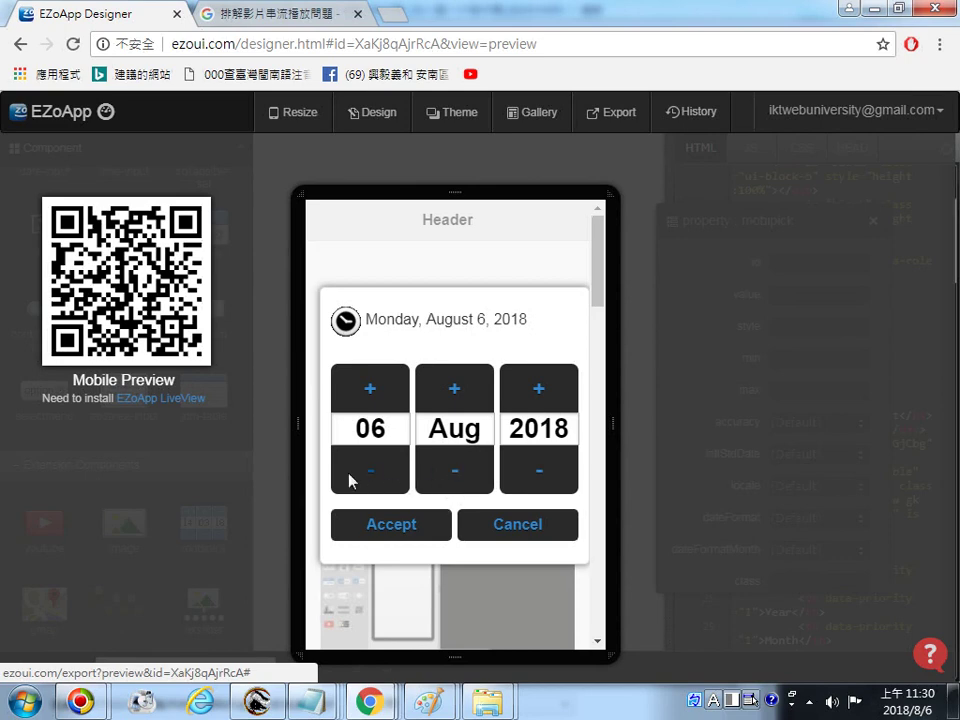
Return from the preview to the design view and add a gmap component directly beneath the Text heading.
left_click(19, 45)
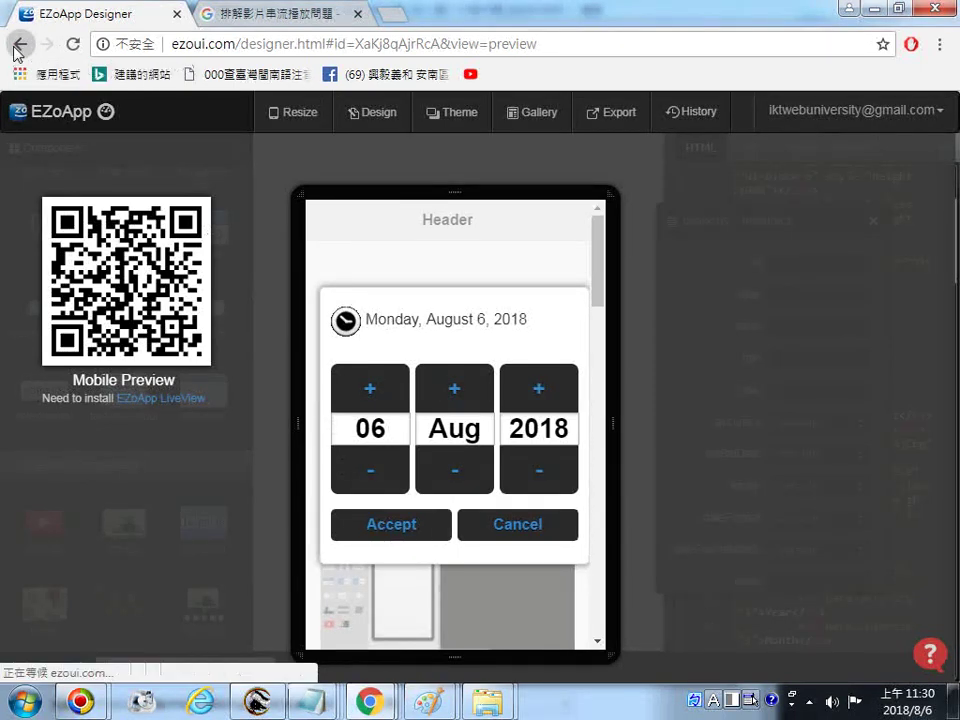
left_click(72, 44)
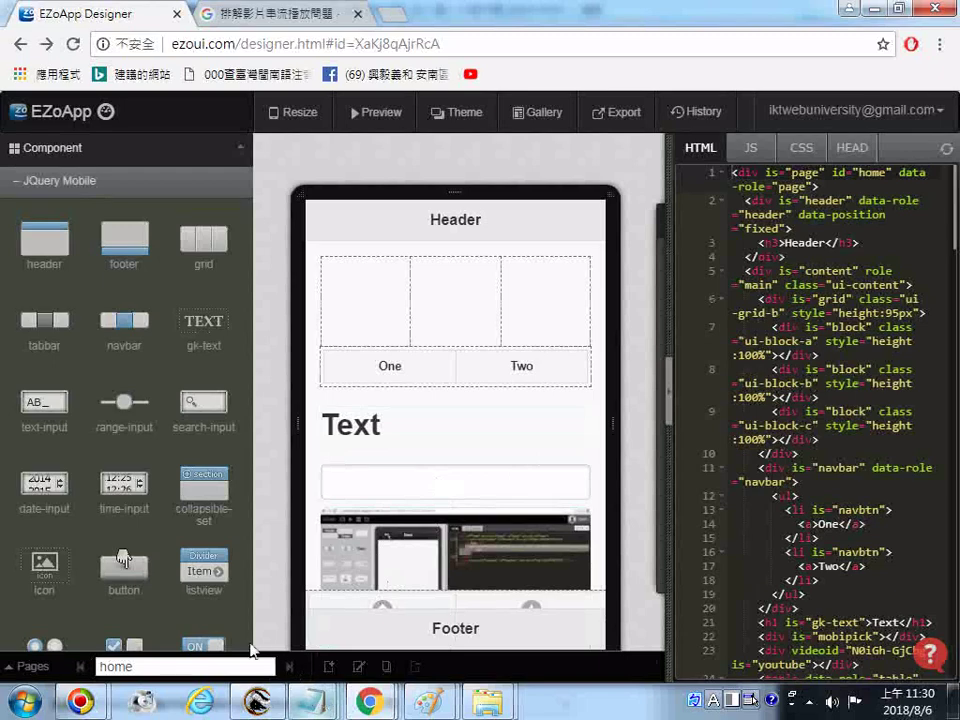
scroll(76, 642, "down", 1)
scroll(76, 642, "down", 4)
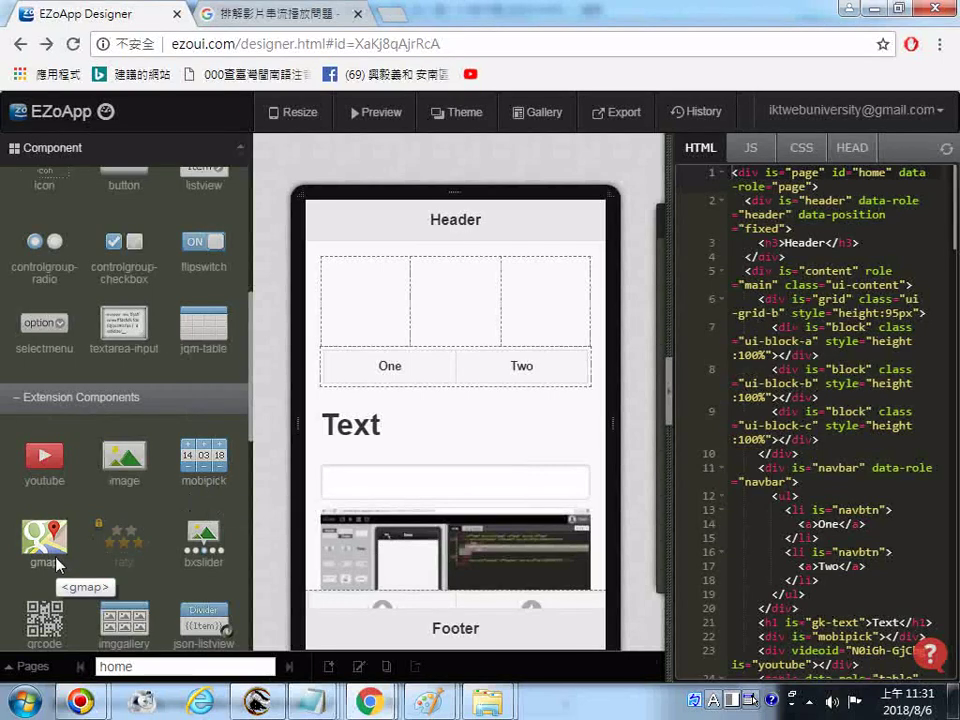
left_click_drag(50, 567, 381, 454)
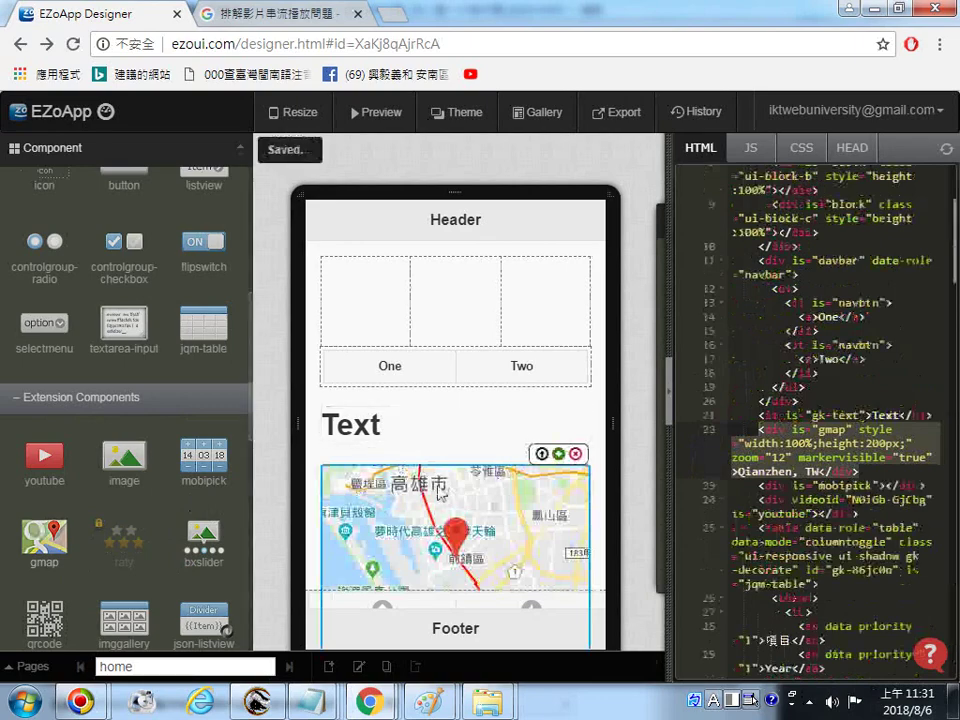
Copy the home page's entire HTML code, including the gmap div, to the clipboard.
right_click(805, 368)
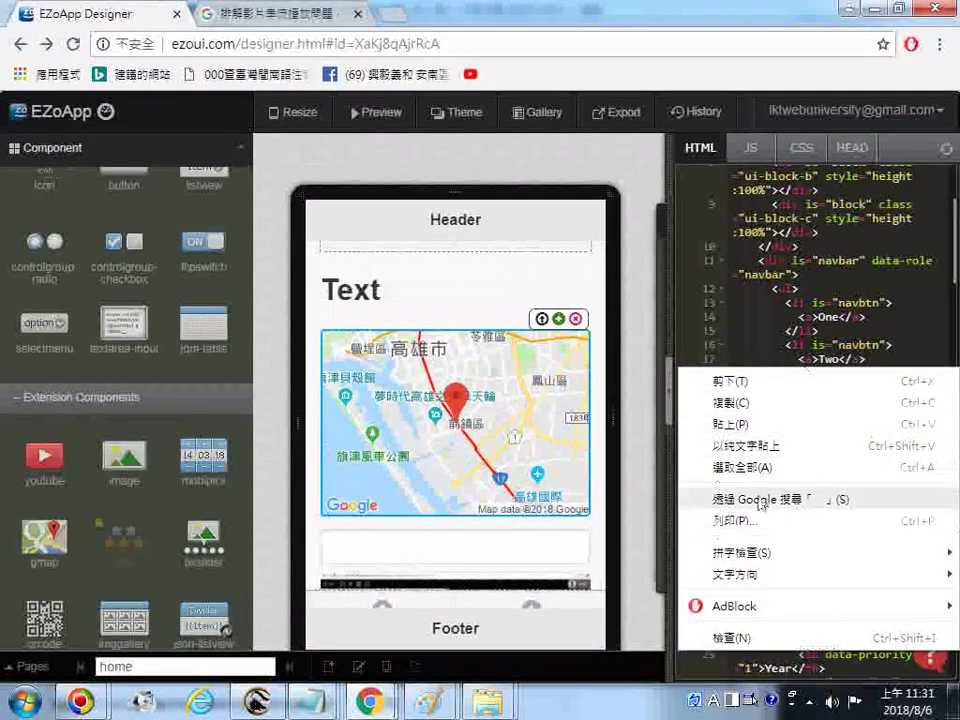
left_click(760, 469)
right_click(790, 345)
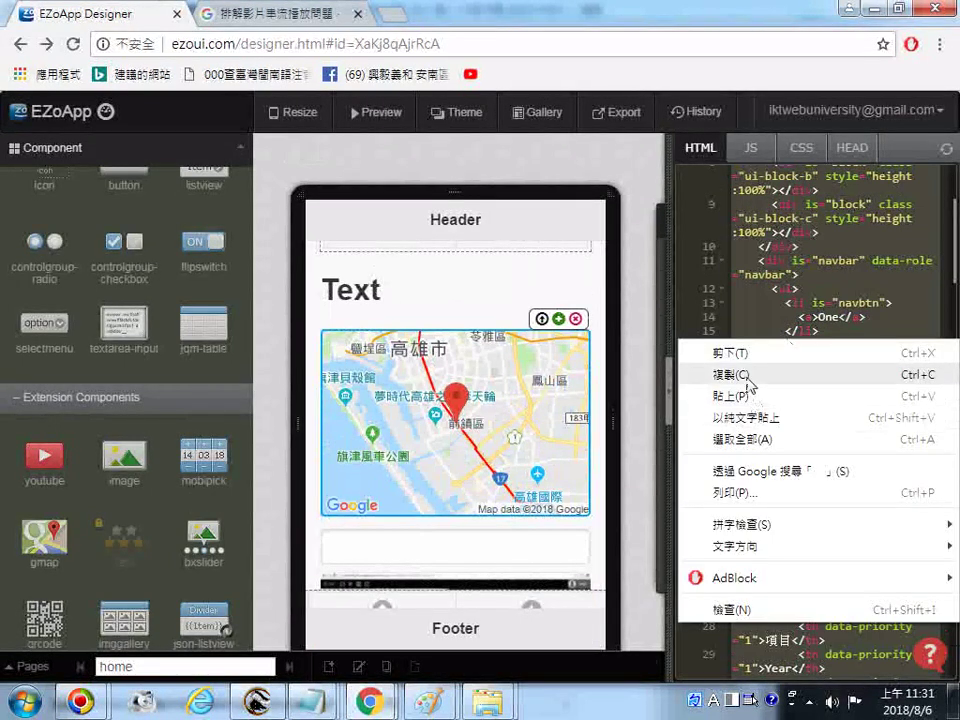
left_click(740, 369)
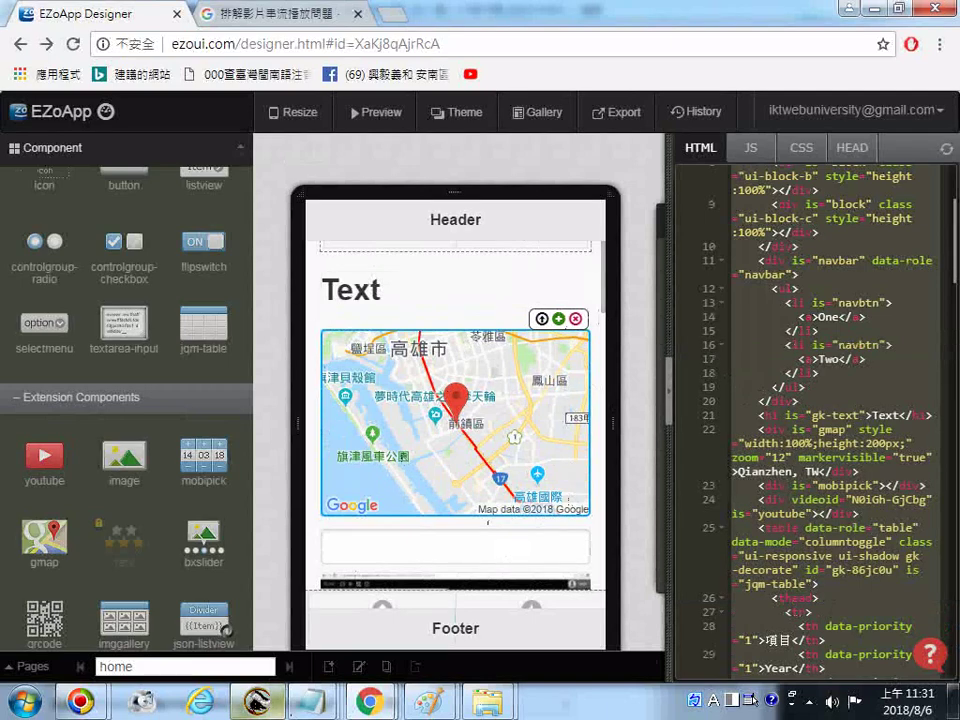
Switch to the EZoApp code notes in Notepad, append the gmap page HTML as another numbered entry at the end, and save the file.
left_click(313, 708)
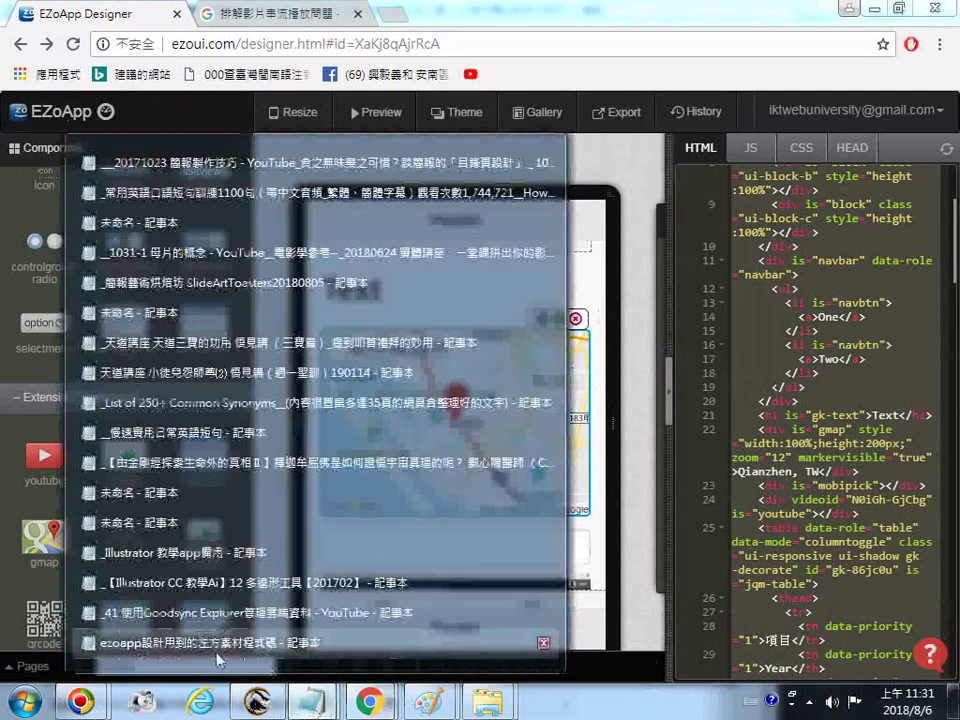
left_click(217, 652)
scroll(355, 362, "down", 4)
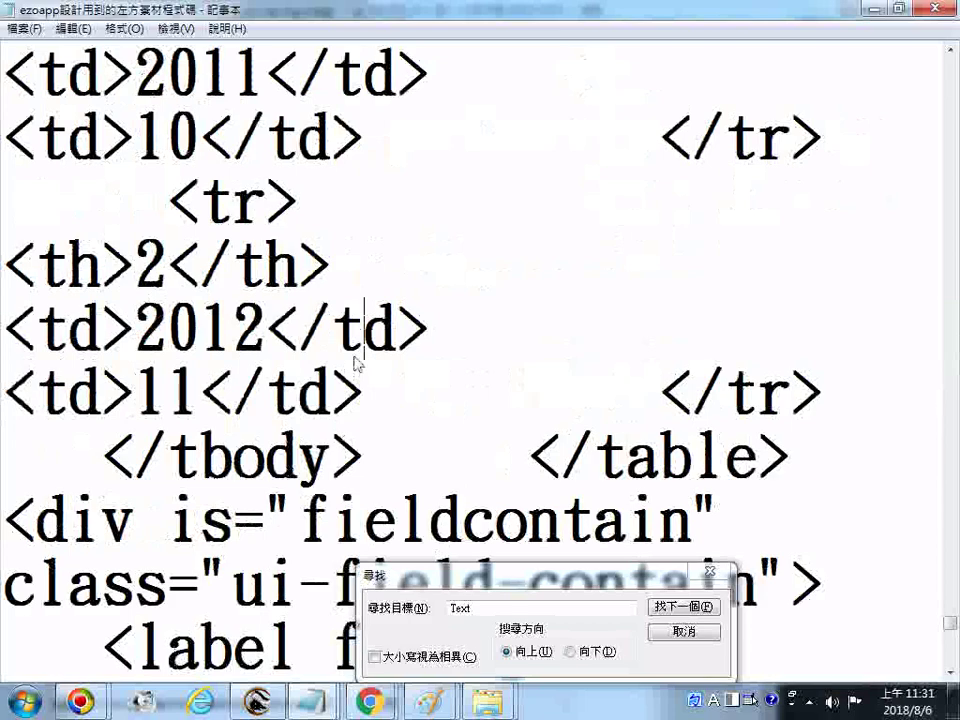
key("ctrl+End")
type("24.")
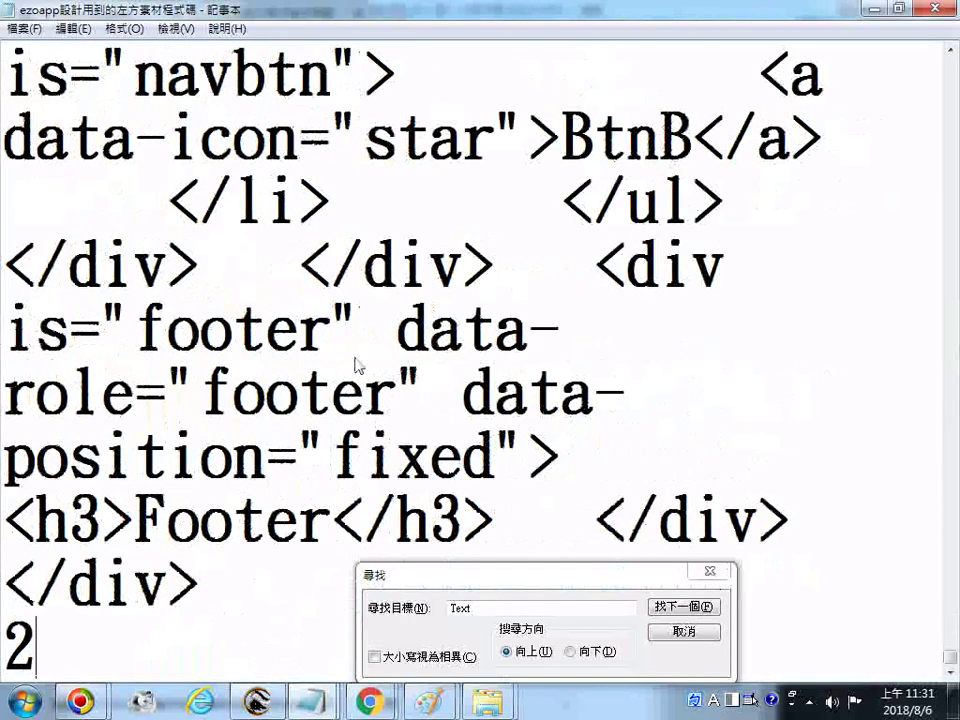
key("BackSpace")
key("BackSpace")
key("BackSpace")
key("BackSpace")
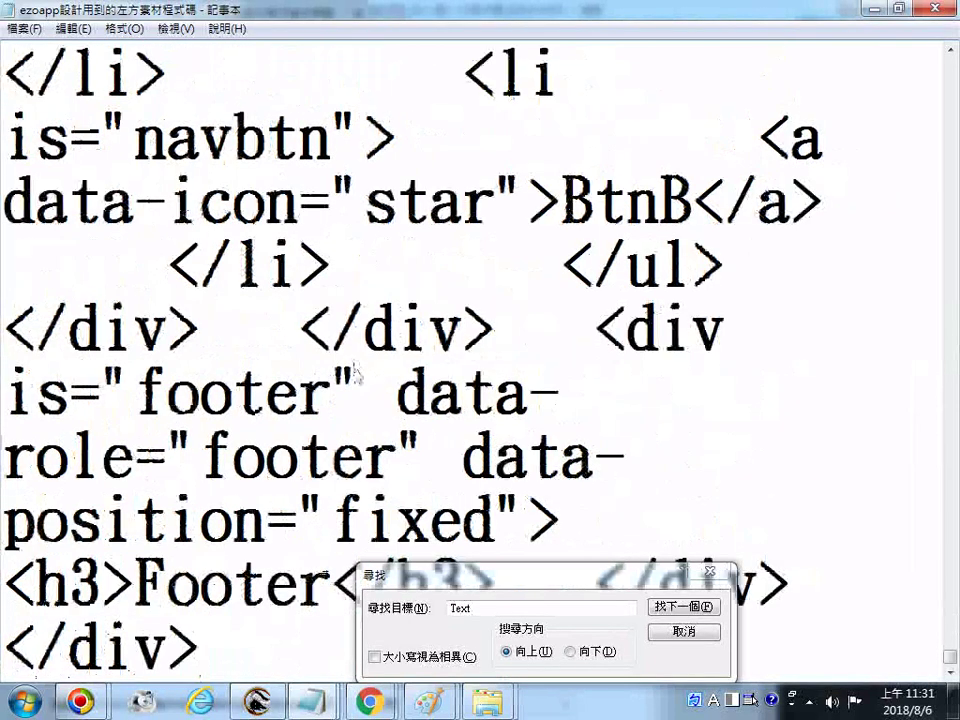
left_click(36, 29)
left_click(35, 93)
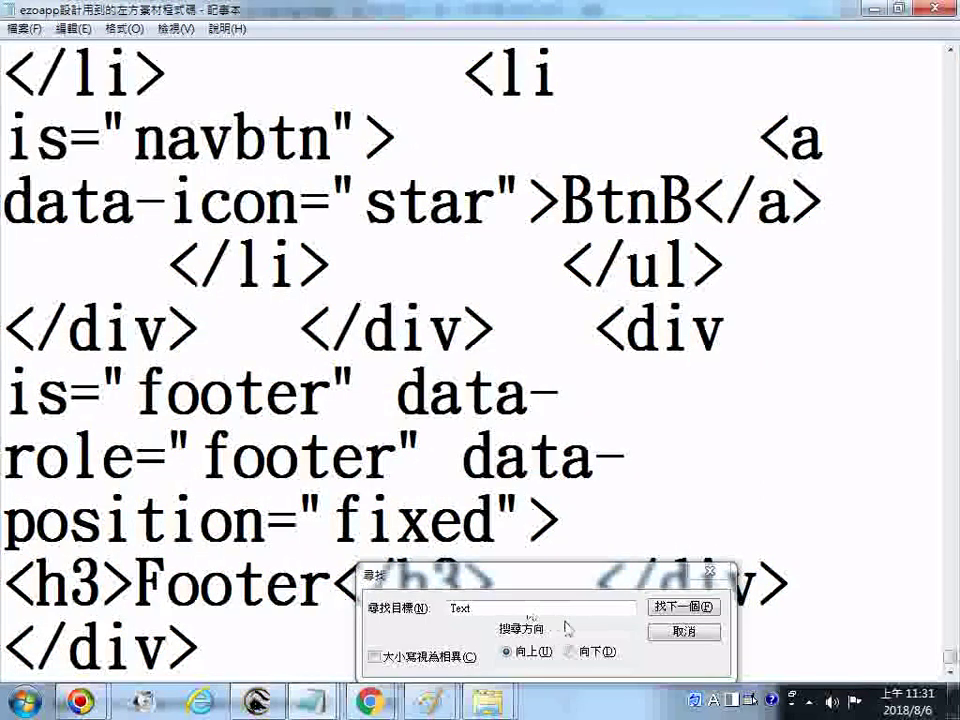
Search upward for "Text" until the heading directly before the gmap div in the newest entry is reached.
left_click(680, 607)
left_click(679, 607)
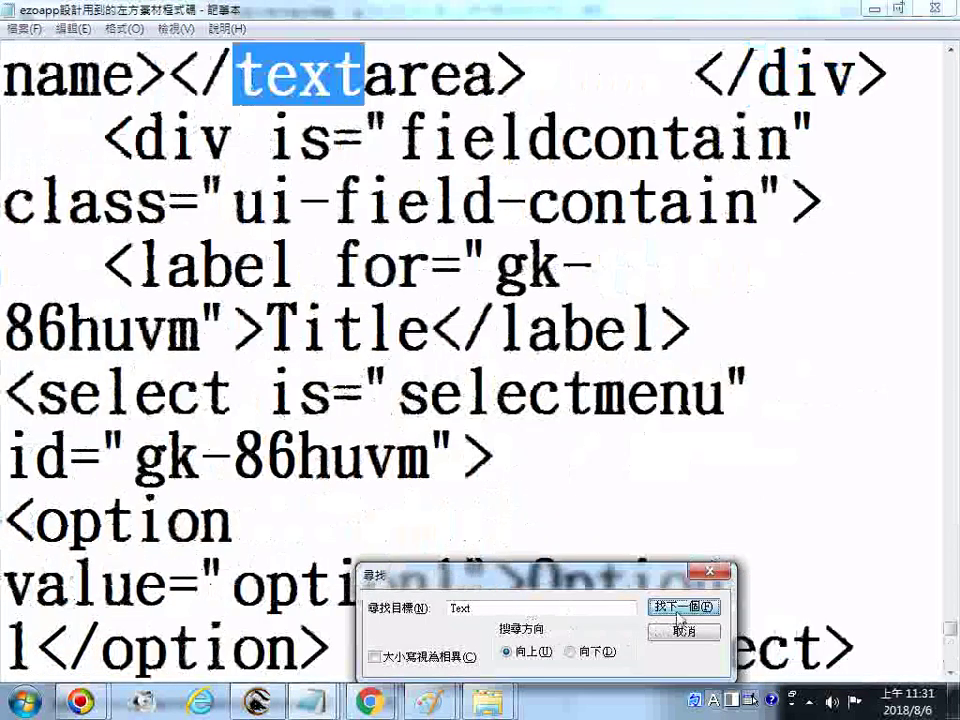
left_click(679, 608)
left_click(679, 608)
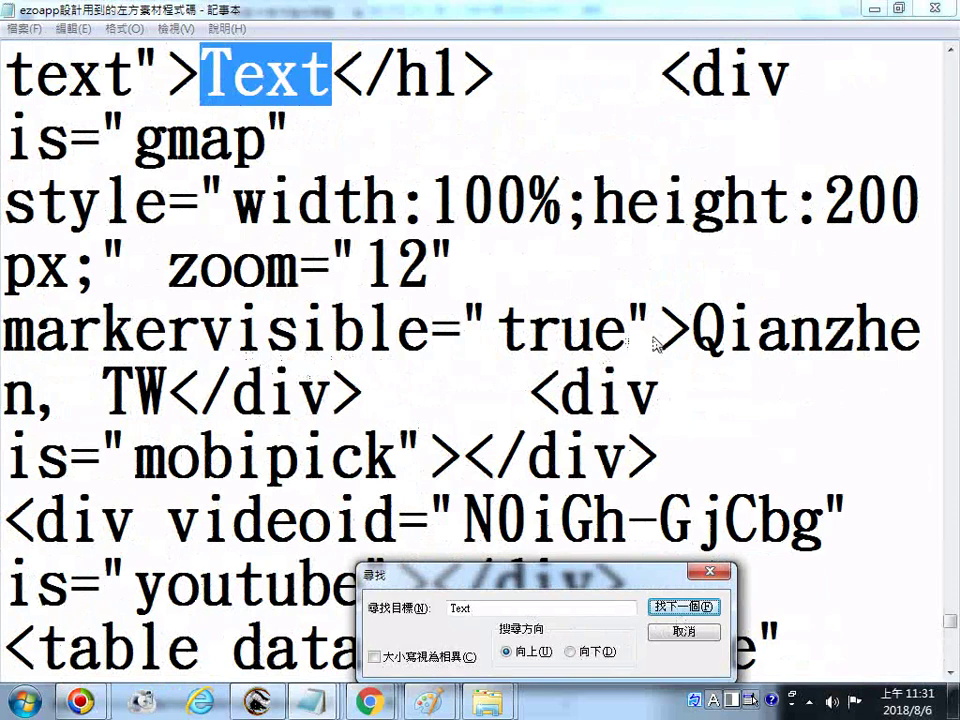
Highlight the gmap component name, its location text "Qianzhen, TW" and the zoom="12" attribute in the newest entry.
left_click_drag(101, 140, 311, 137)
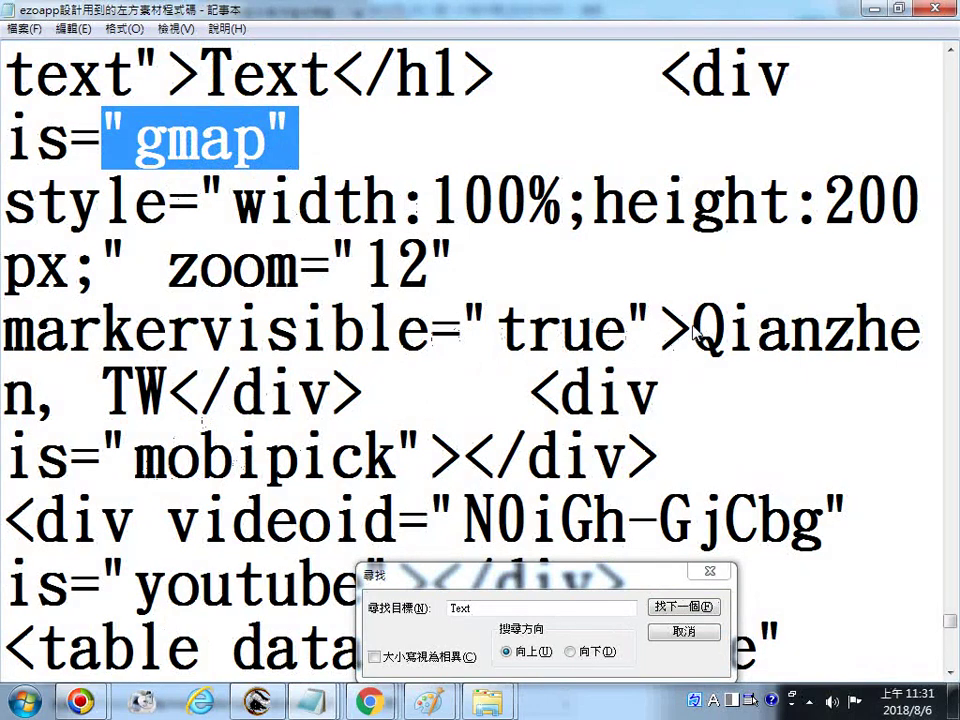
left_click_drag(695, 330, 236, 418)
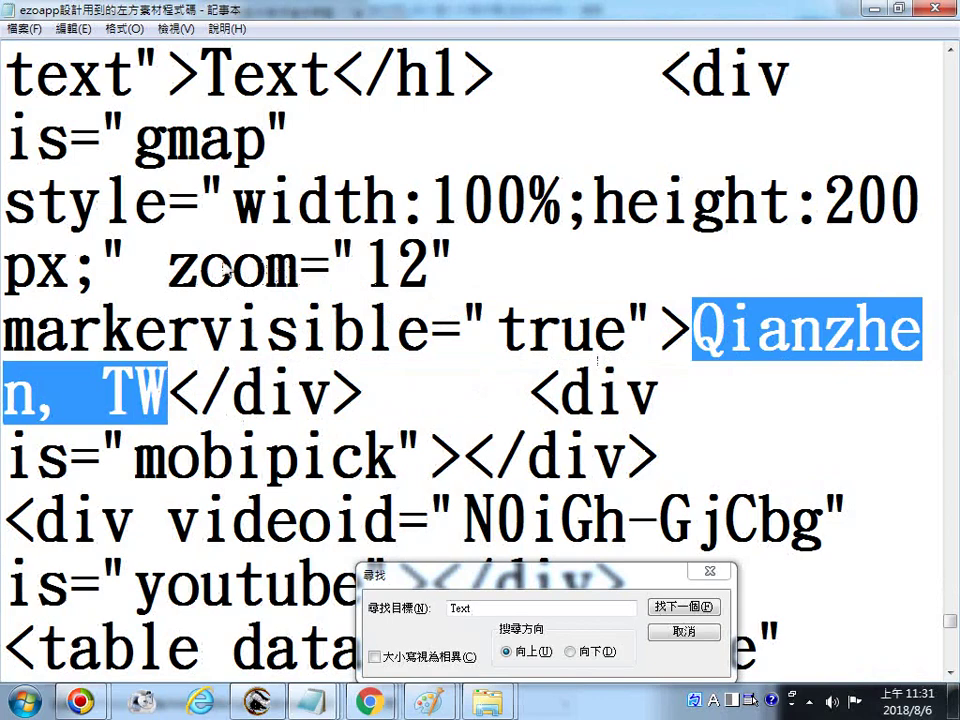
left_click_drag(168, 268, 465, 265)
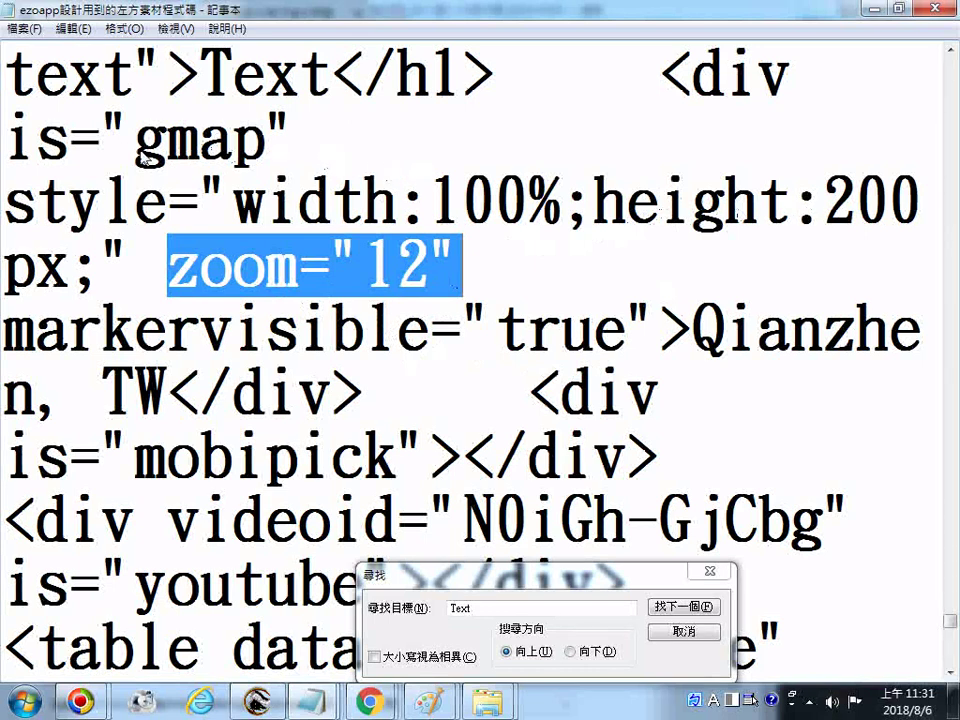
left_click_drag(136, 142, 267, 150)
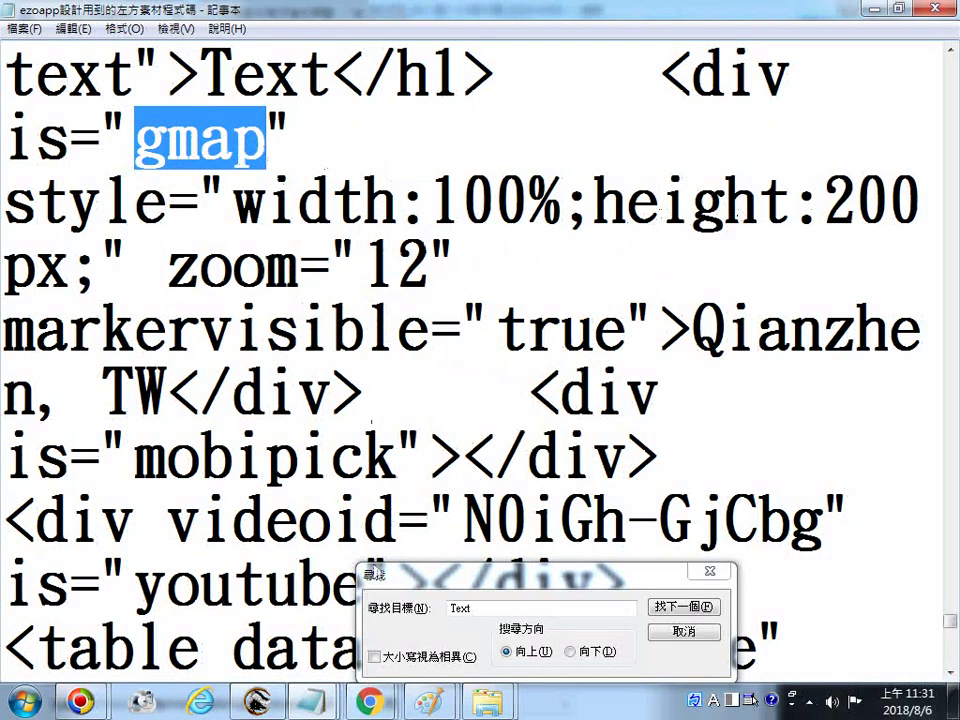
mouse_move(369, 700)
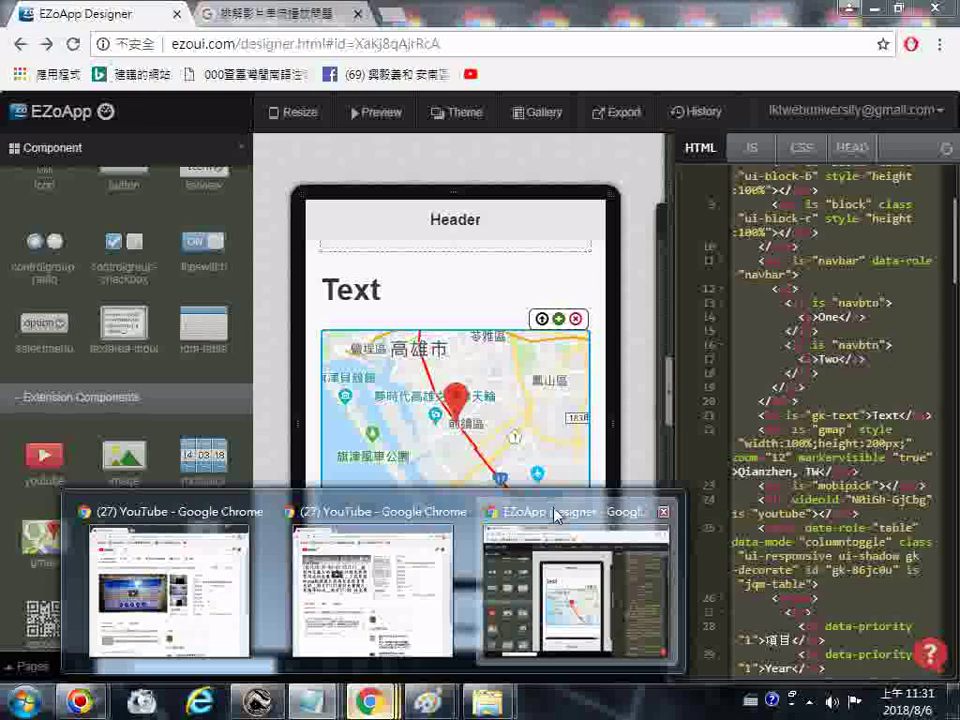
Switch back to the EZoApp Designer and open the preview of the home page.
left_click(550, 512)
scroll(105, 628, "down", 2)
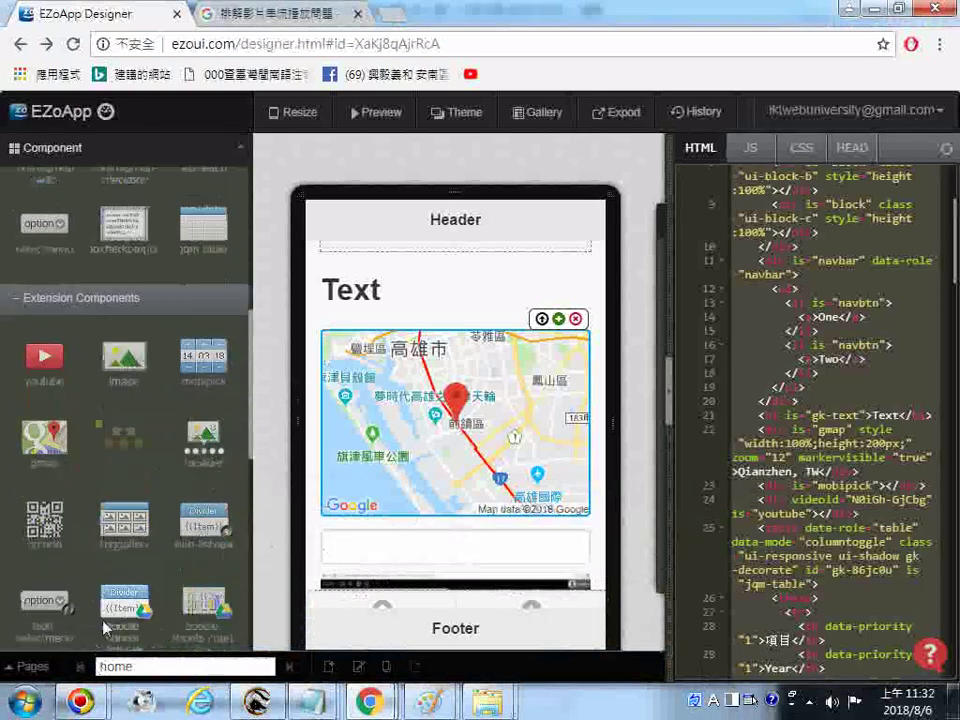
scroll(105, 628, "down", 1)
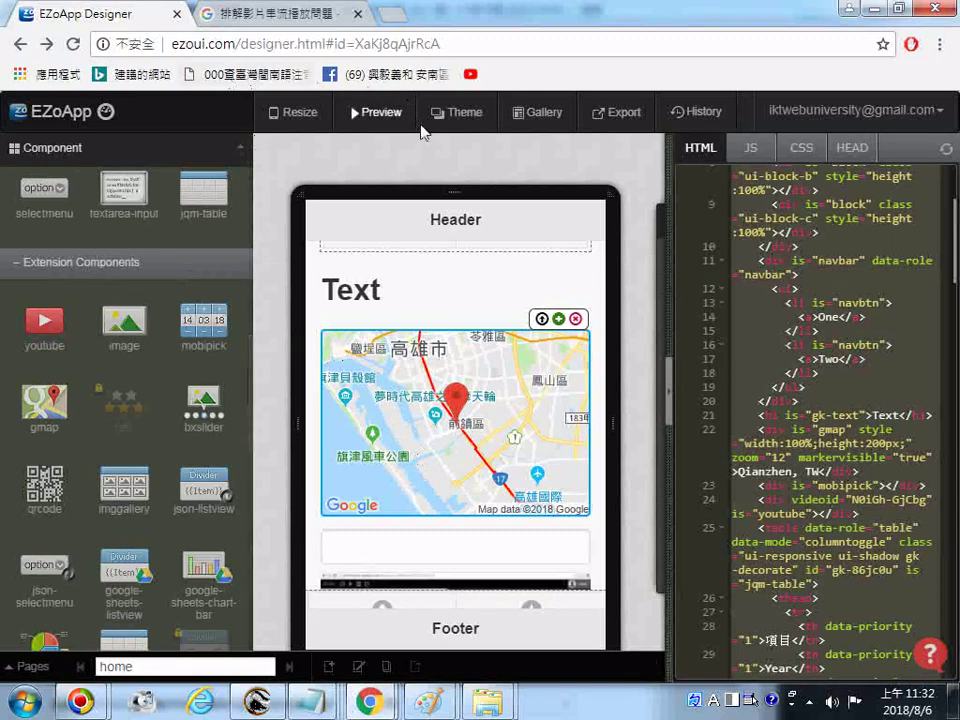
left_click(389, 118)
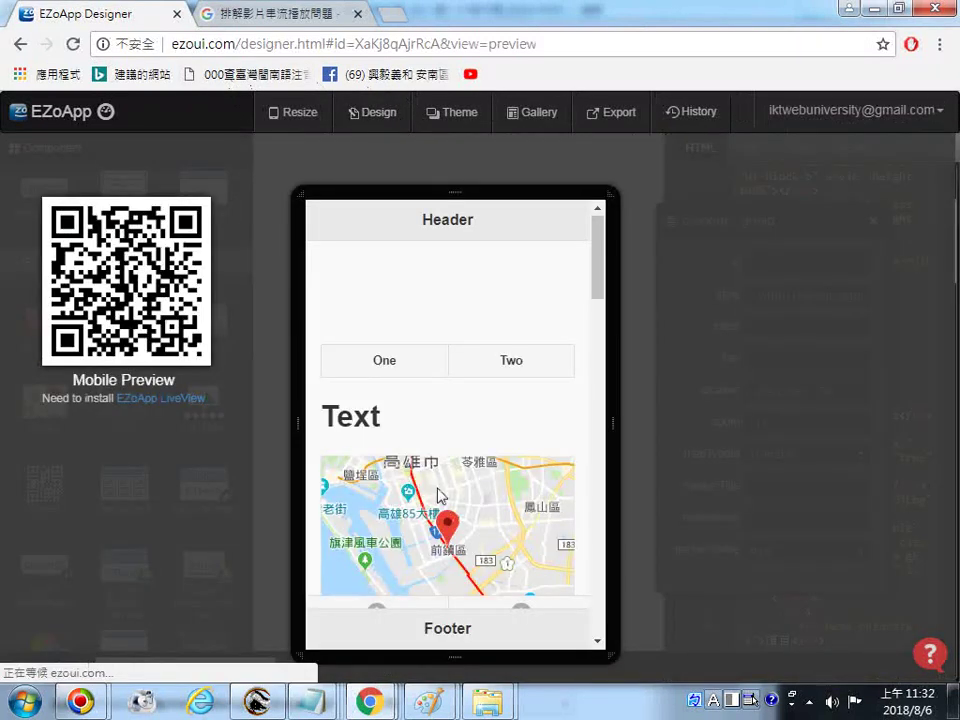
Look through the previewed home page around the map, the mobipick field and the embedded video.
scroll(456, 548, "down", 1)
scroll(456, 548, "down", 1)
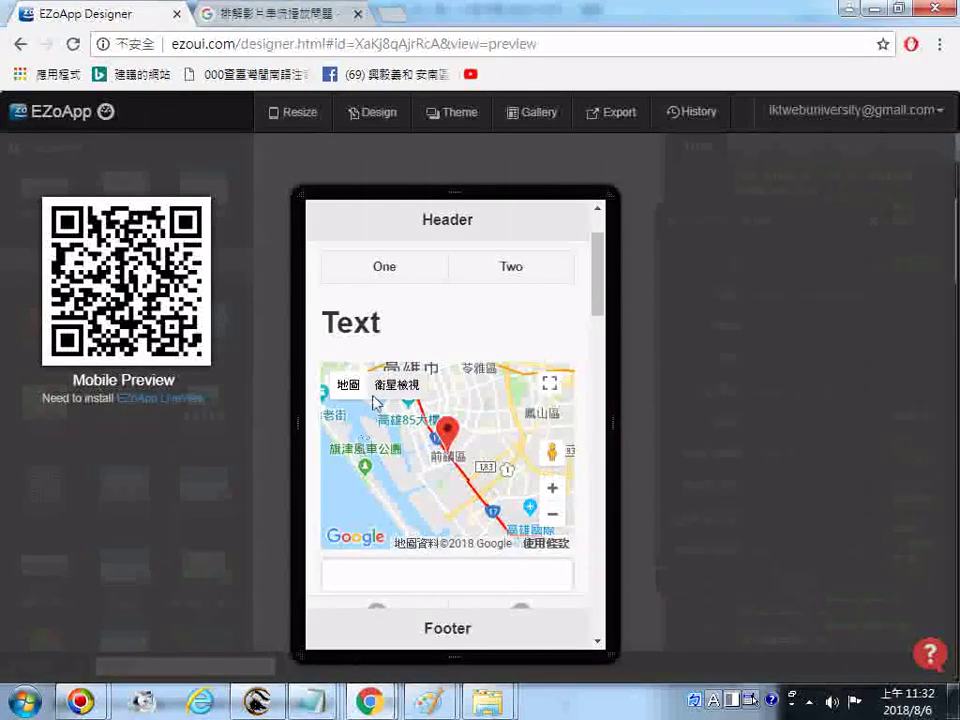
scroll(399, 448, "down", 1)
scroll(399, 448, "down", 2)
scroll(467, 493, "up", 3)
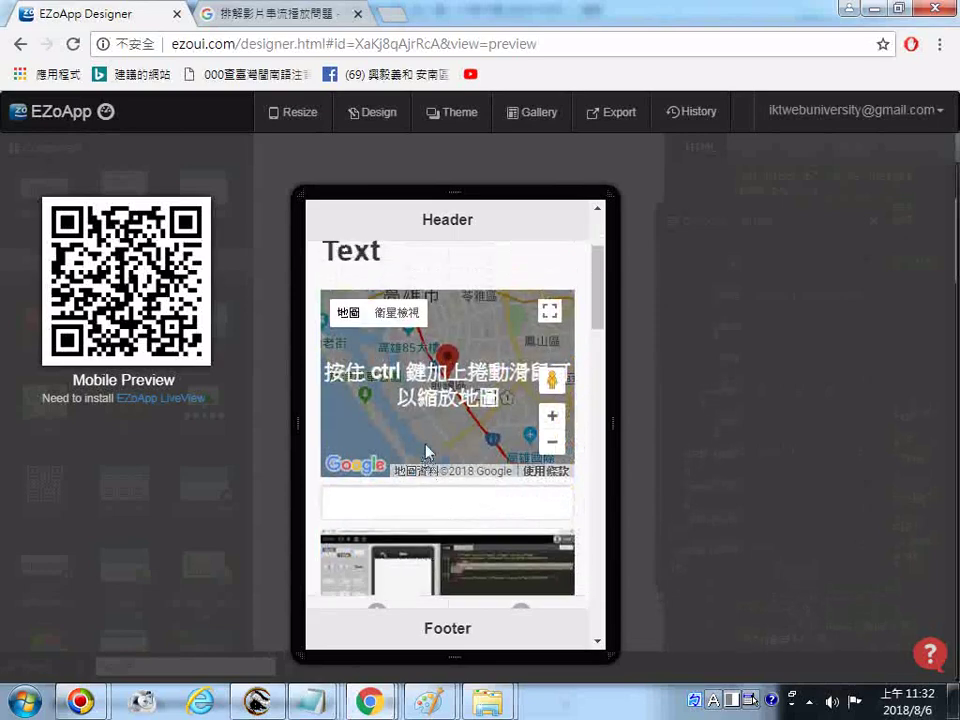
scroll(429, 446, "down", 1)
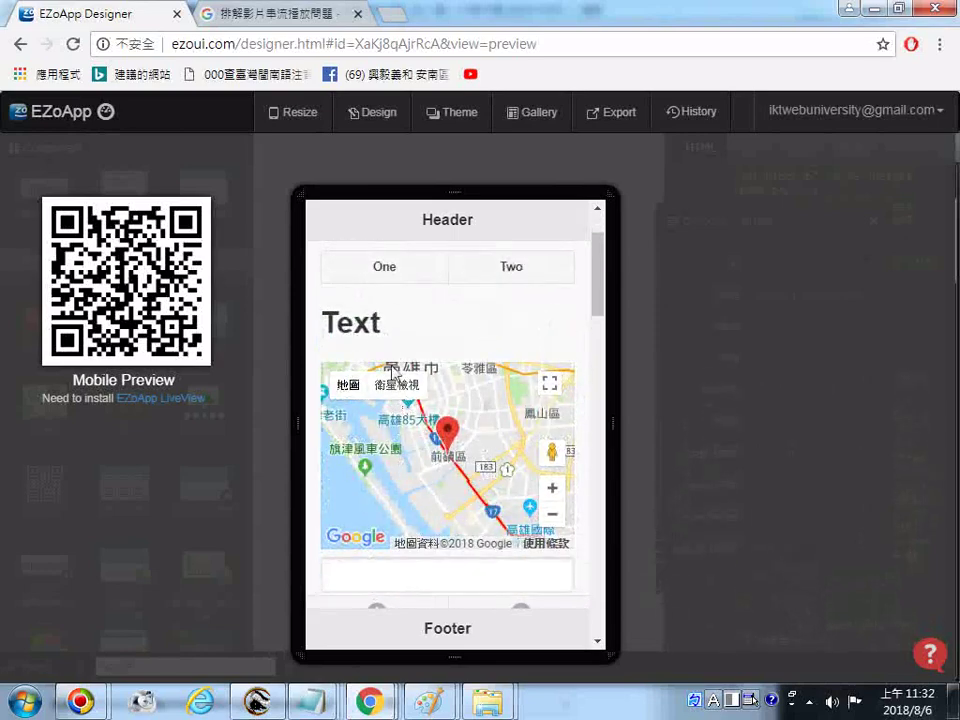
scroll(427, 458, "down", 5)
scroll(393, 372, "up", 4)
scroll(393, 372, "up", 1)
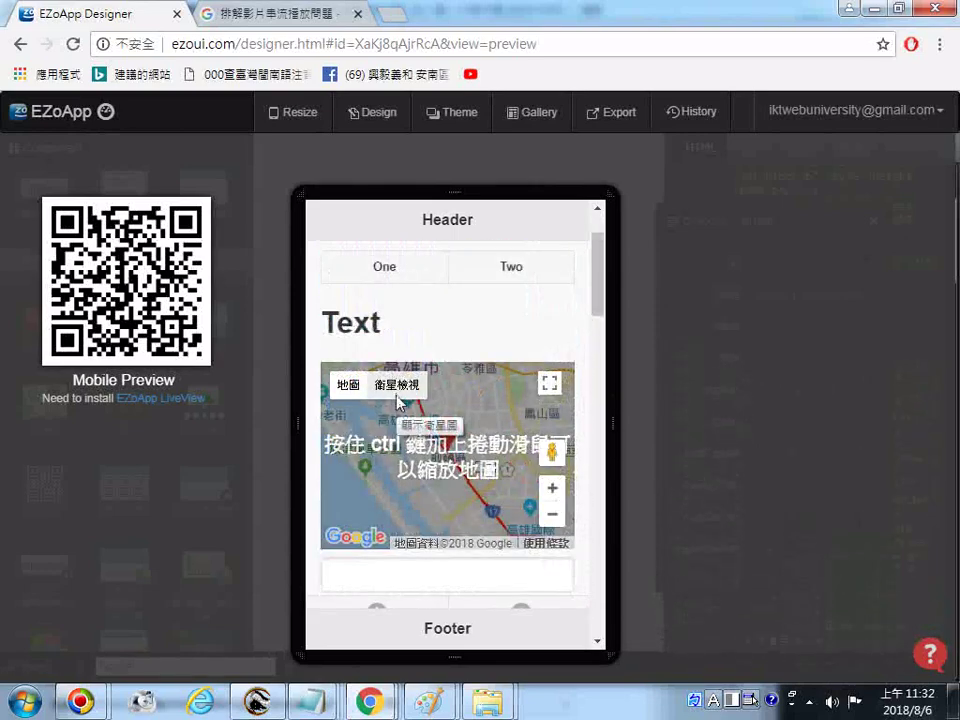
scroll(414, 476, "down", 4)
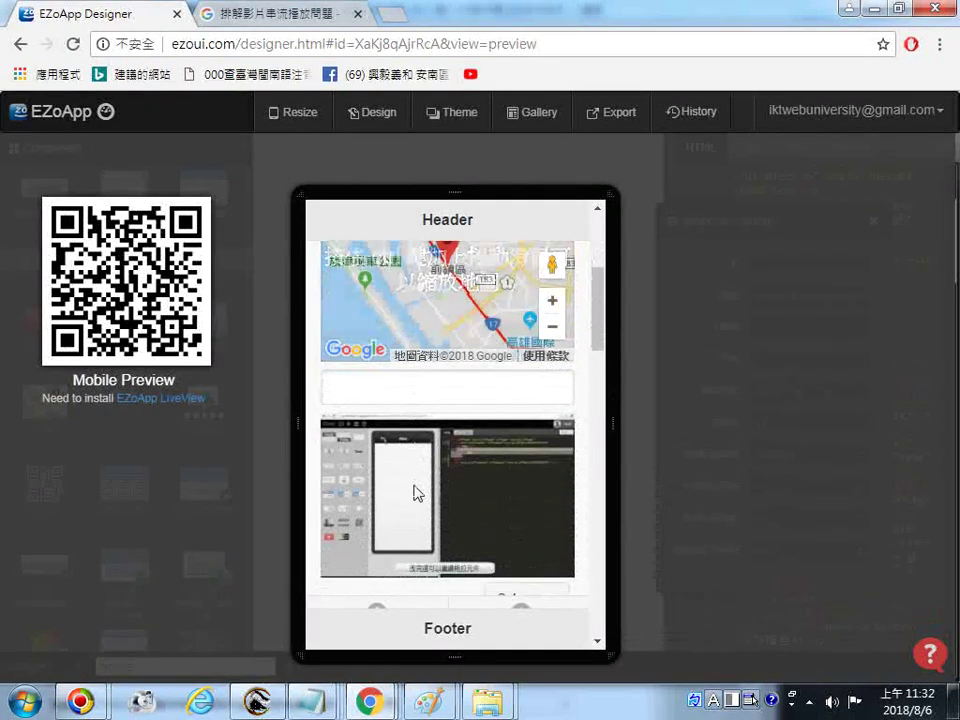
scroll(446, 396, "up", 2)
scroll(446, 397, "up", 4)
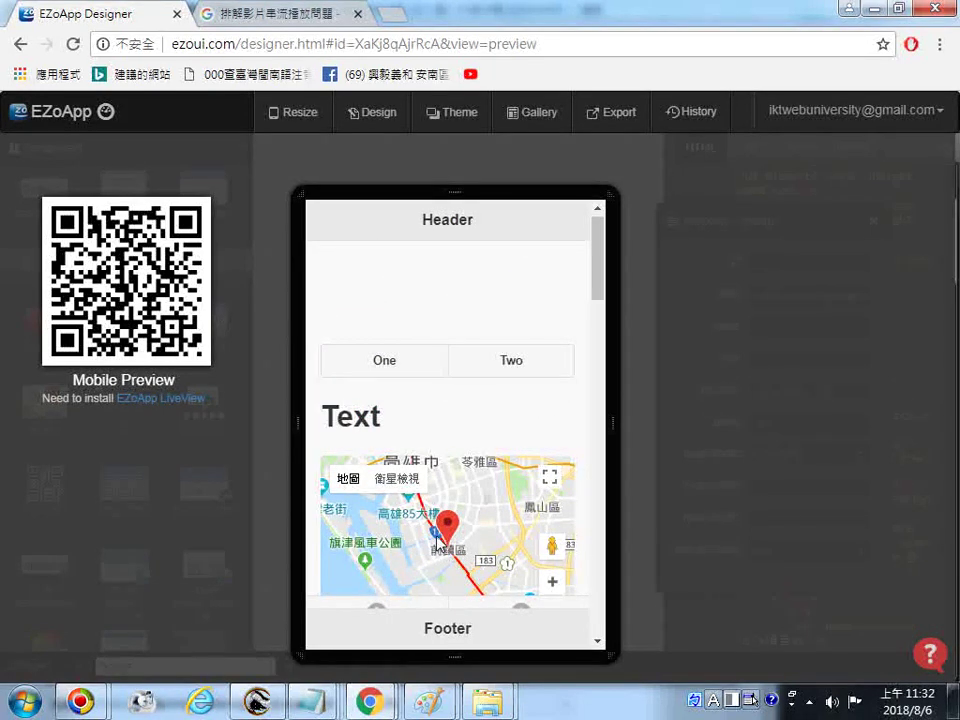
Test the map in the preview by moving it and zooming in to street level near its marker.
scroll(425, 558, "down", 2)
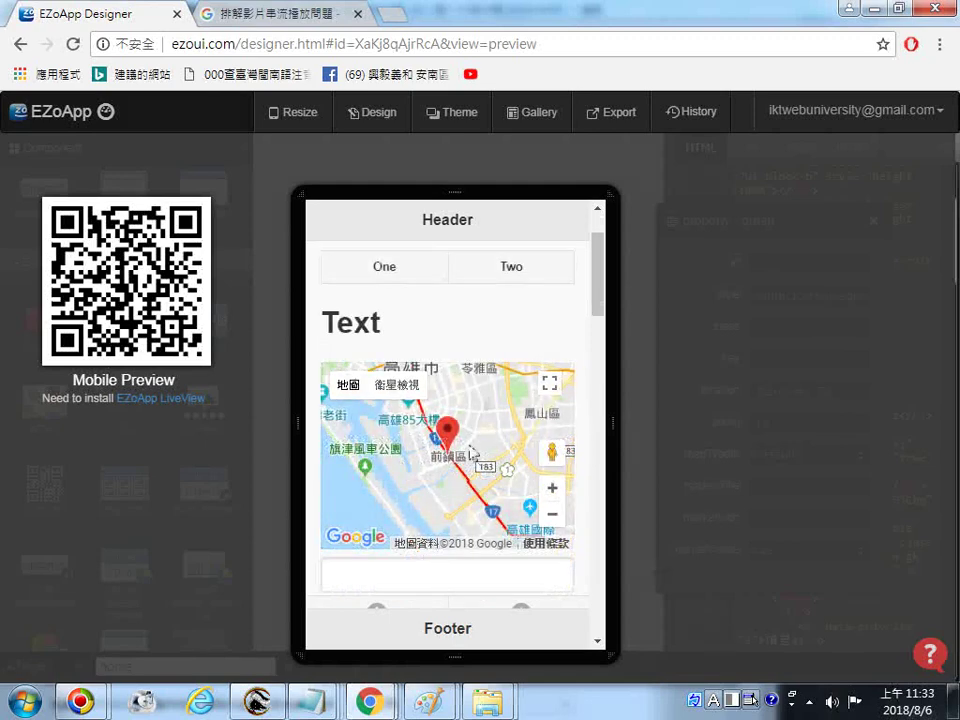
scroll(405, 460, "down", 2)
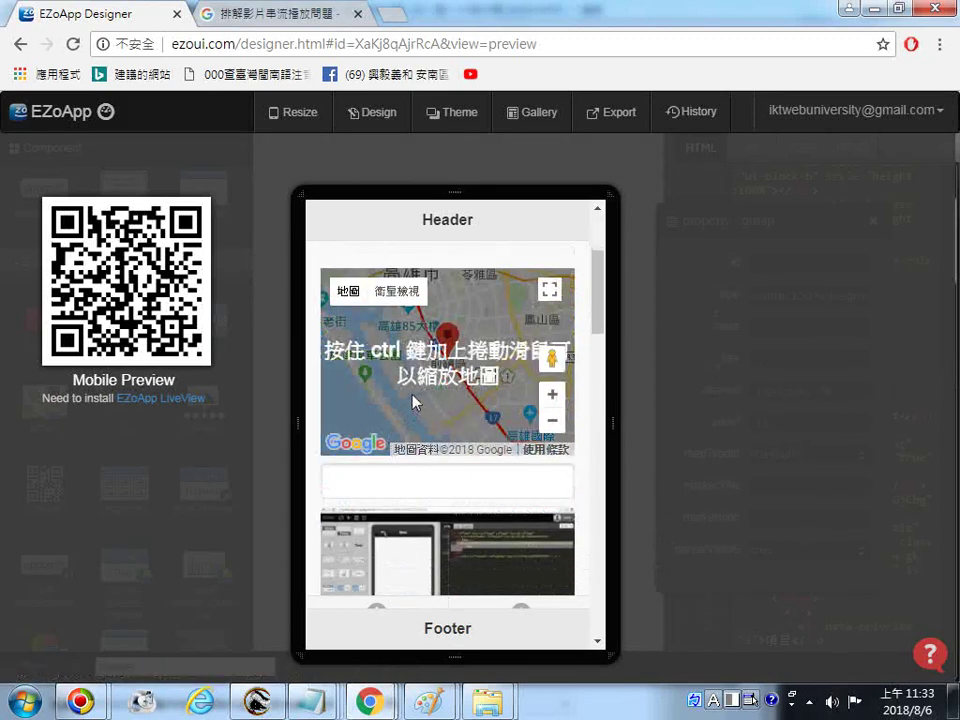
scroll(470, 402, "down", 2)
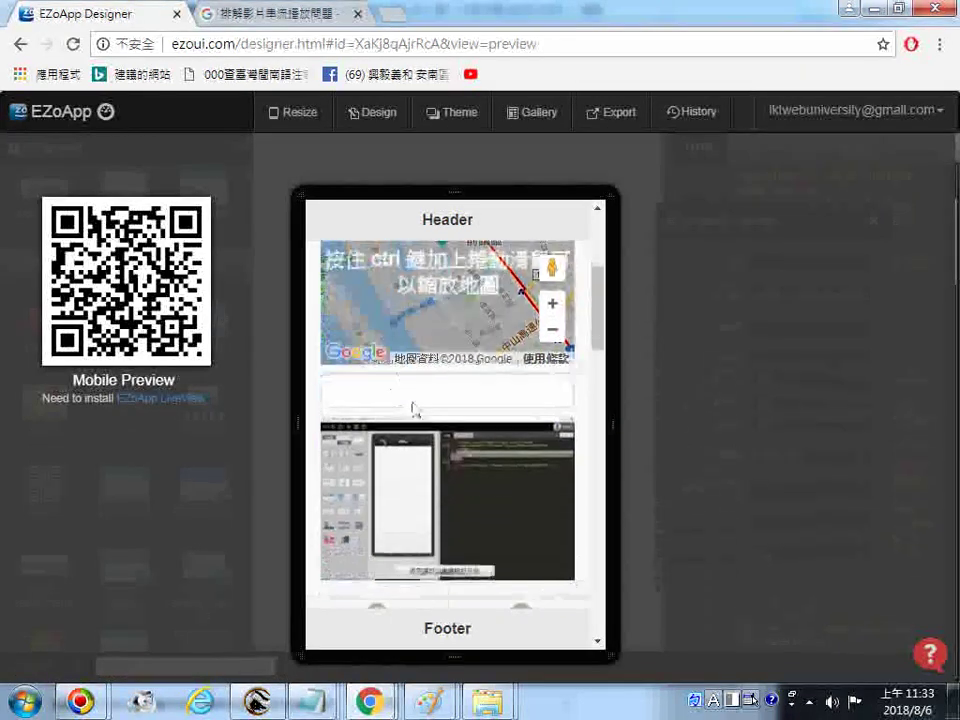
scroll(474, 370, "up", 4)
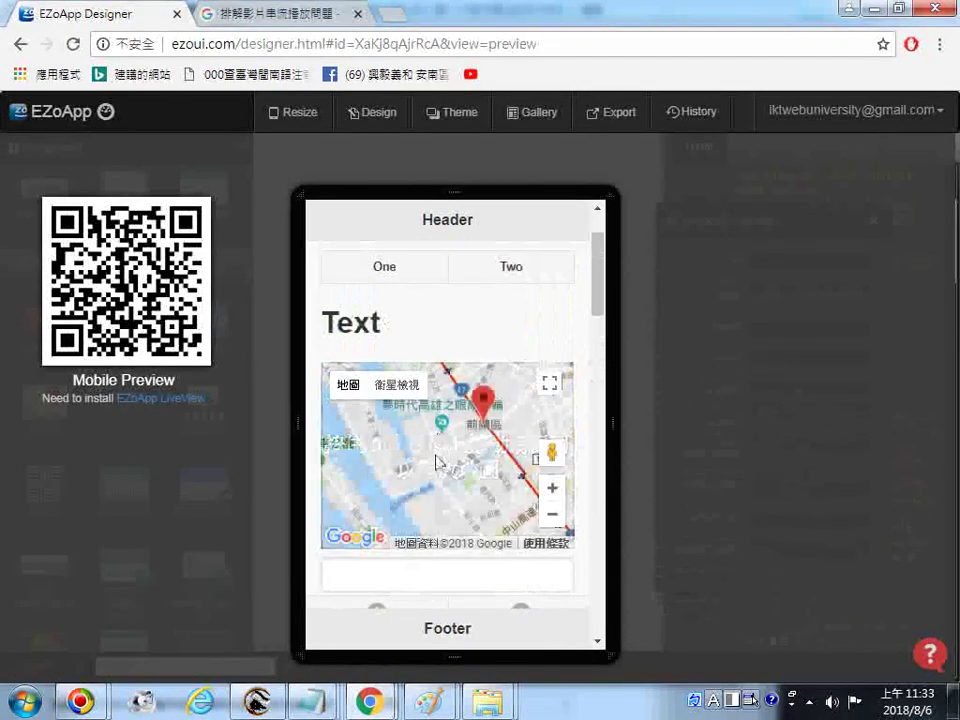
scroll(435, 475, "up", 5, "ctrl")
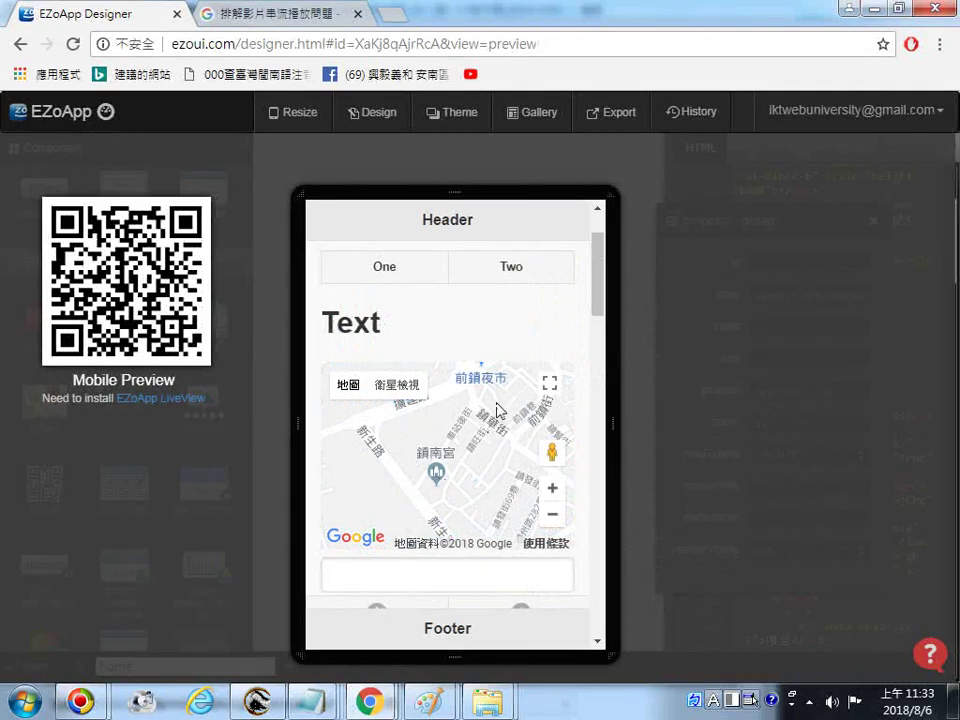
scroll(489, 429, "down", 3)
scroll(500, 428, "up", 3)
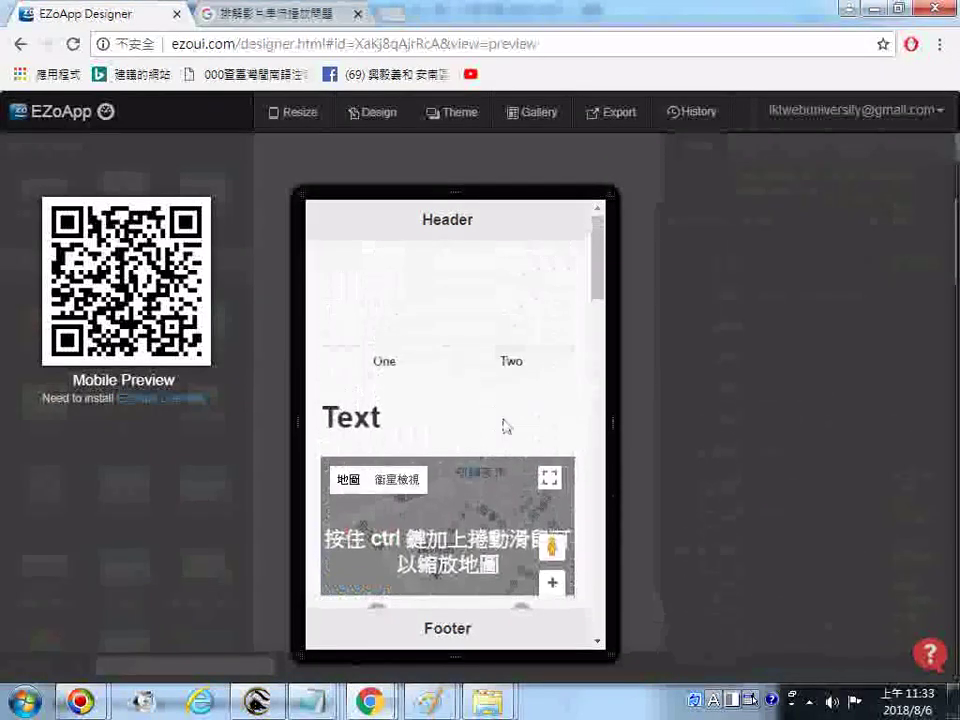
Leave the preview for the design view and reload the designer page.
left_click(21, 45)
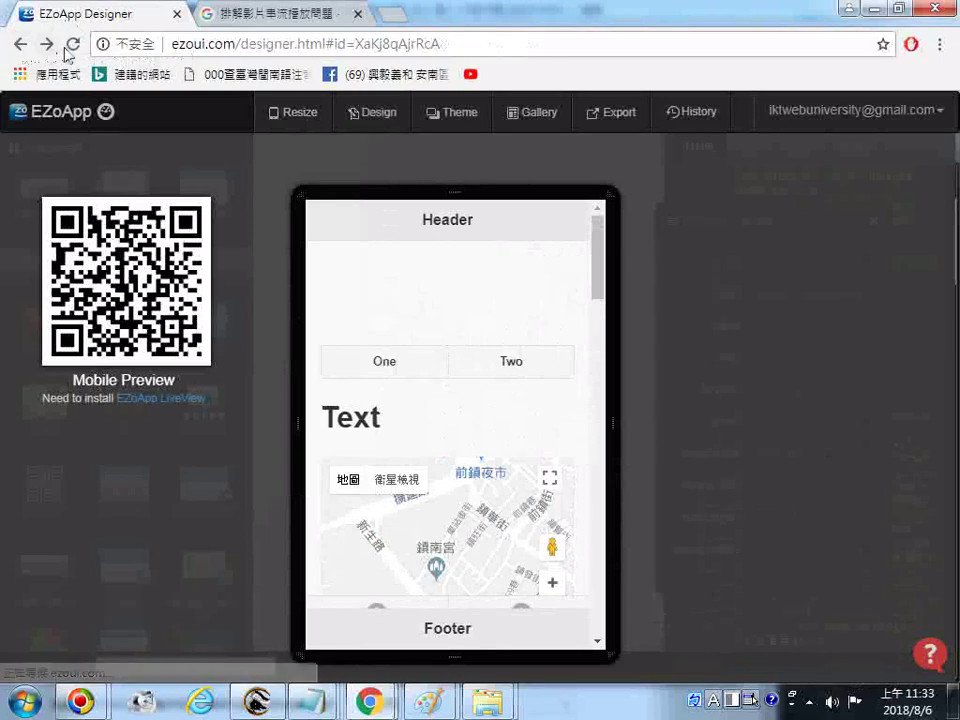
left_click(73, 44)
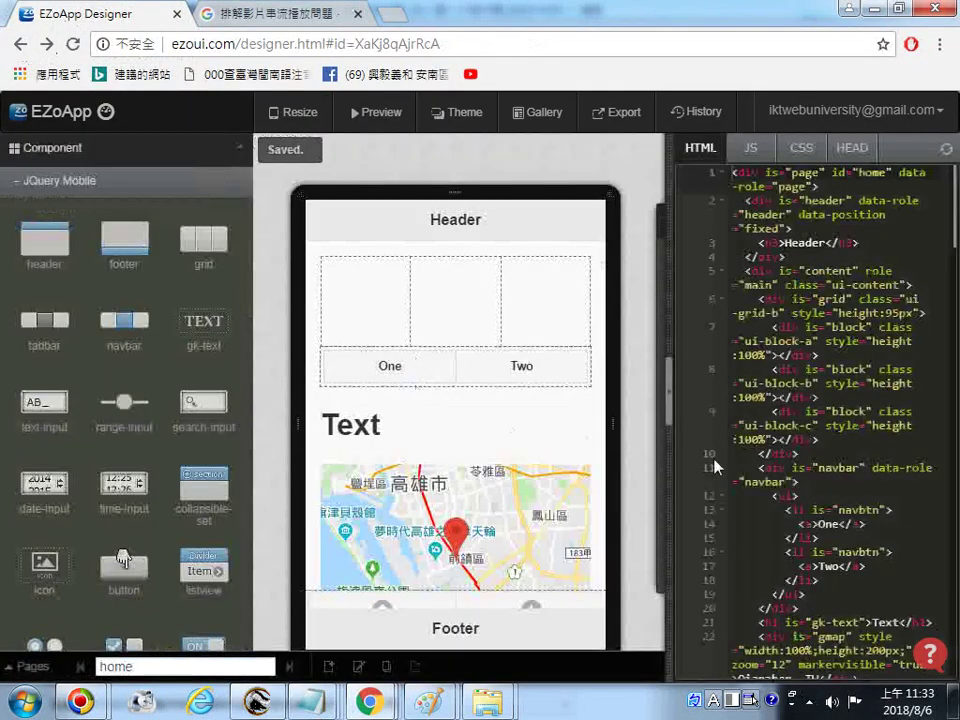
Try to add the raty extension component to the home page, dismissing the upgrade notice after each attempt.
scroll(170, 553, "down", 3)
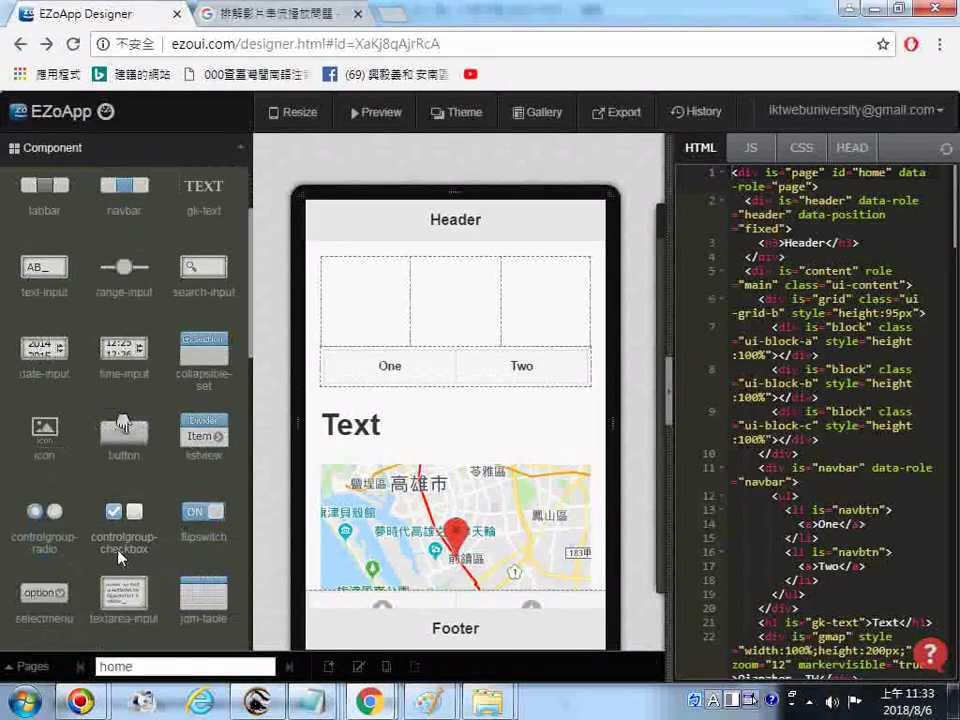
scroll(118, 557, "down", 5)
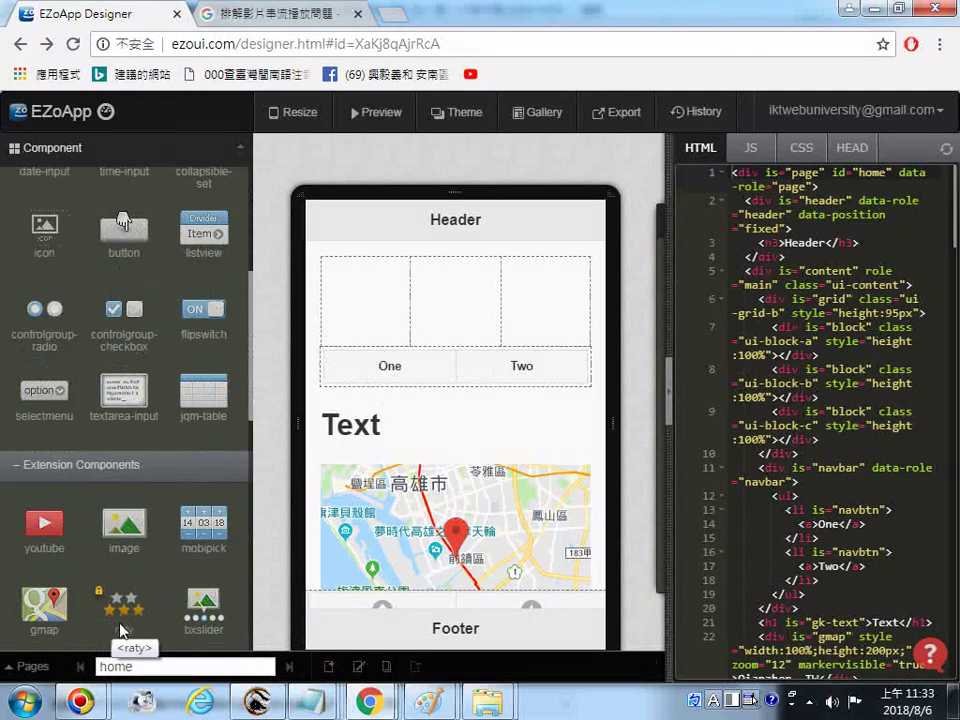
left_click_drag(120, 628, 392, 465)
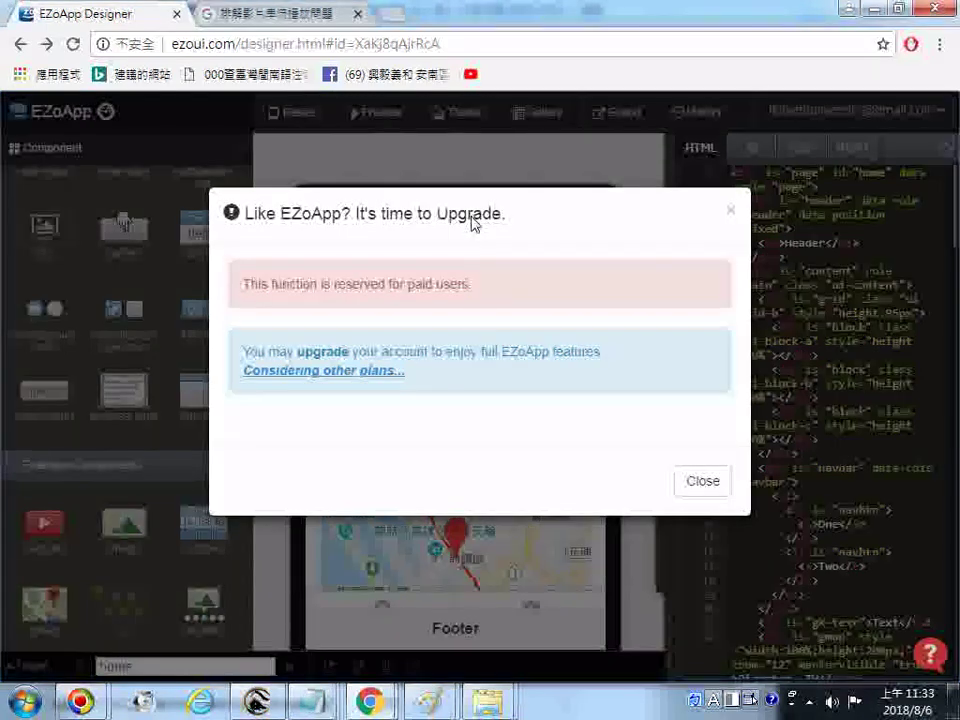
left_click(731, 212)
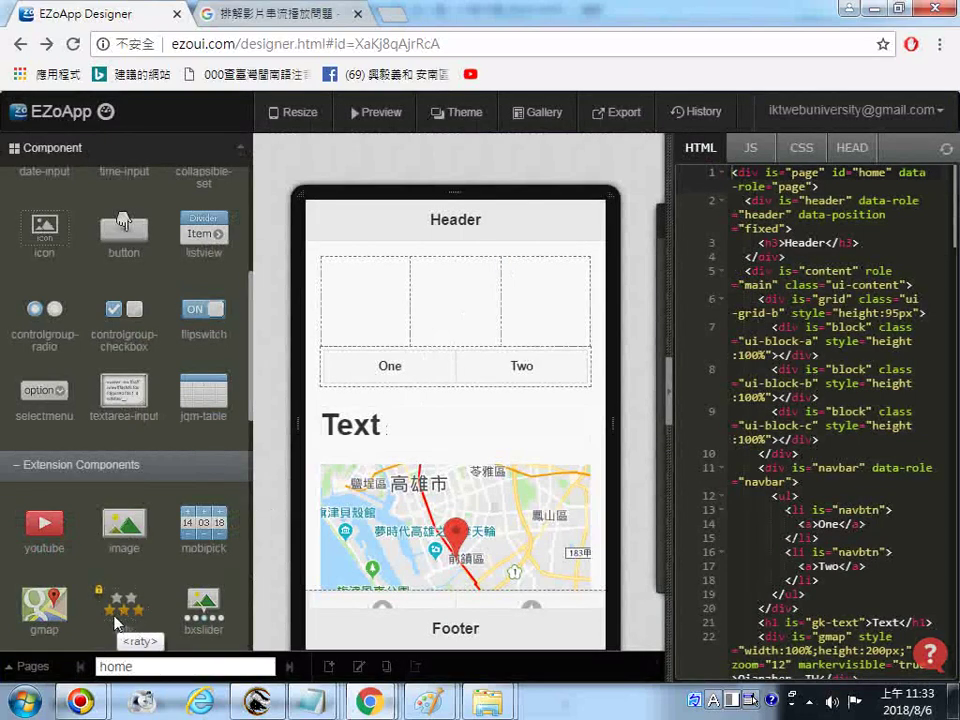
scroll(127, 628, "down", 1)
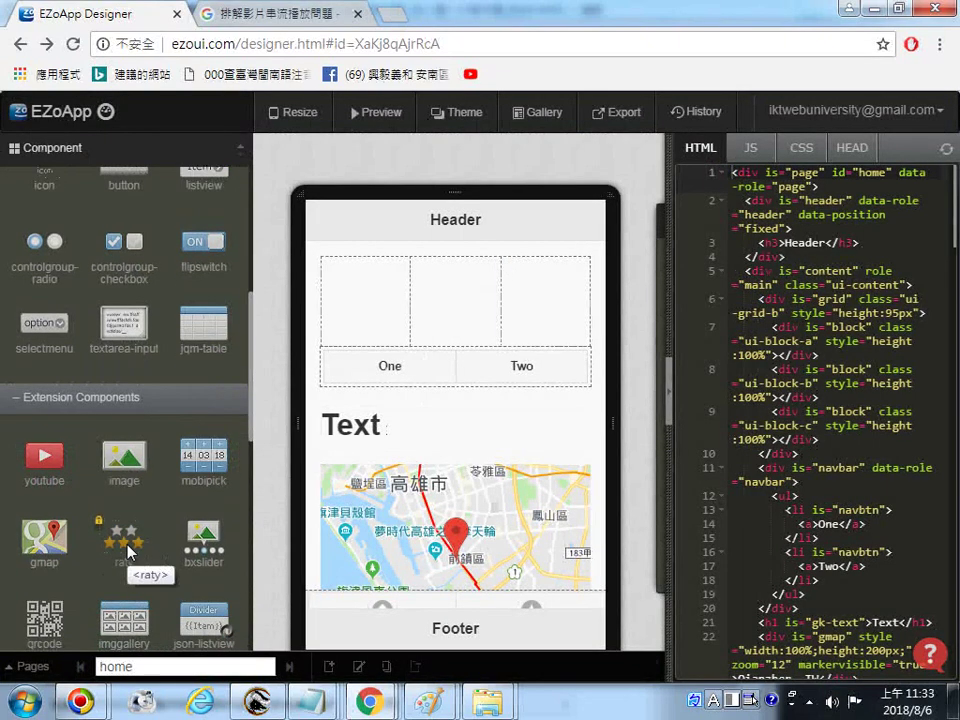
left_click_drag(119, 545, 336, 450)
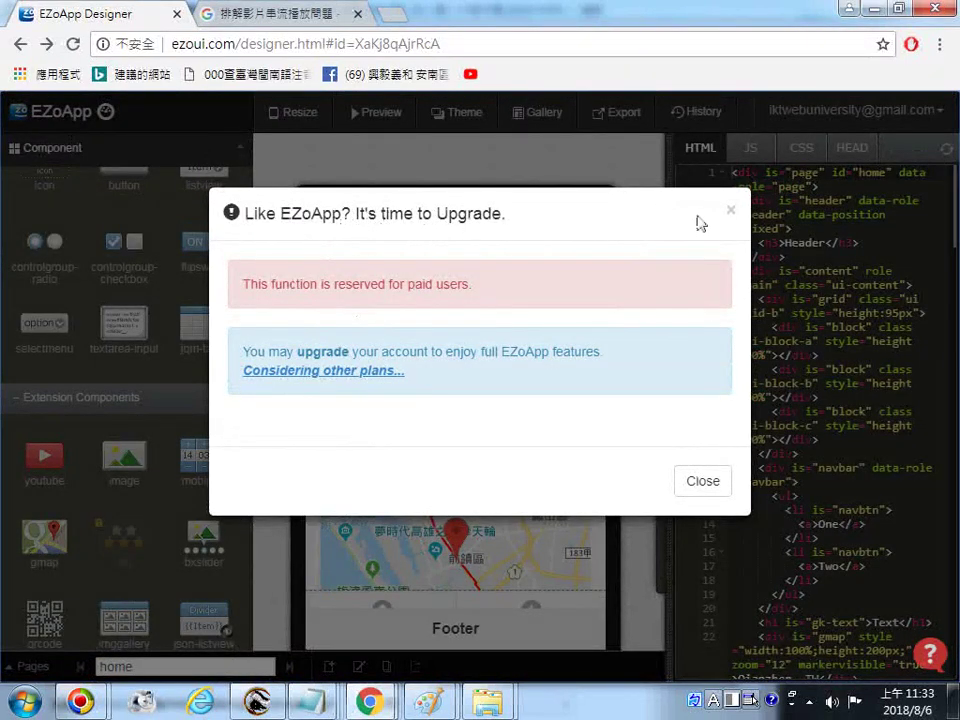
left_click(731, 213)
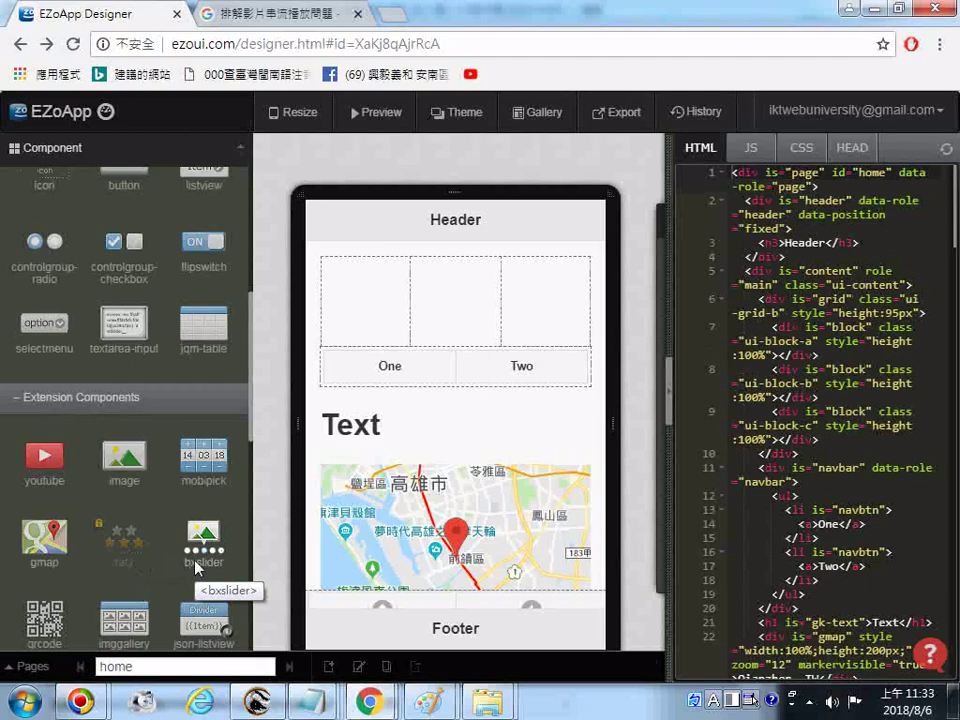
Add a bxslider component to the home page and copy the page's entire HTML code.
left_click_drag(196, 567, 388, 452)
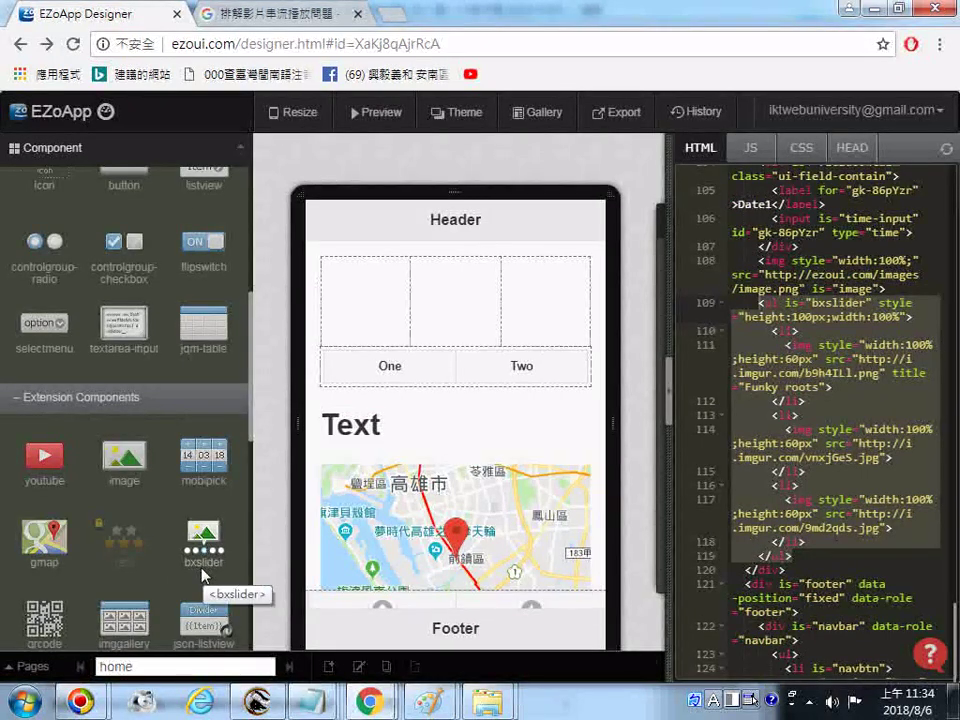
right_click(819, 396)
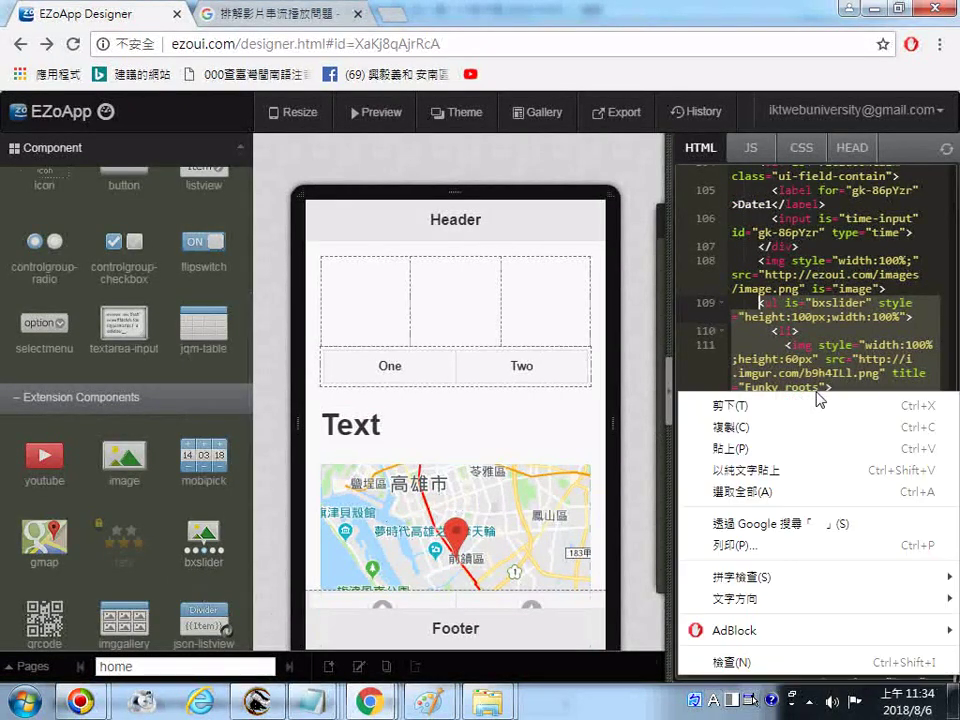
left_click(750, 493)
right_click(793, 359)
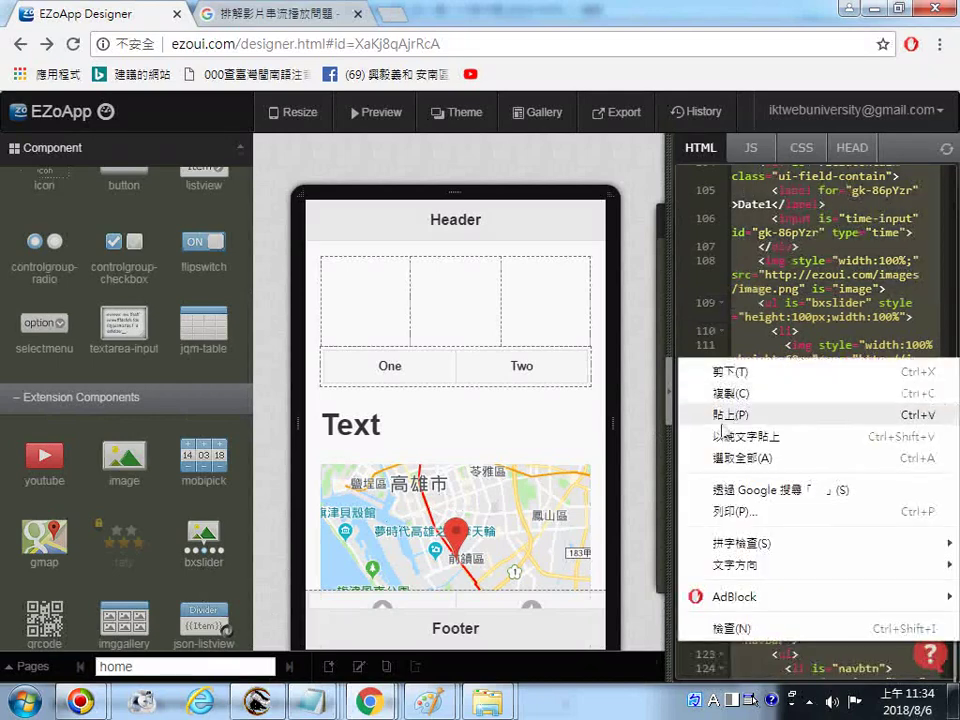
left_click(730, 393)
Switch to the EZoApp code notes in Notepad, append the bxslider page HTML at the end as entry "24.", and save the file.
left_click(303, 706)
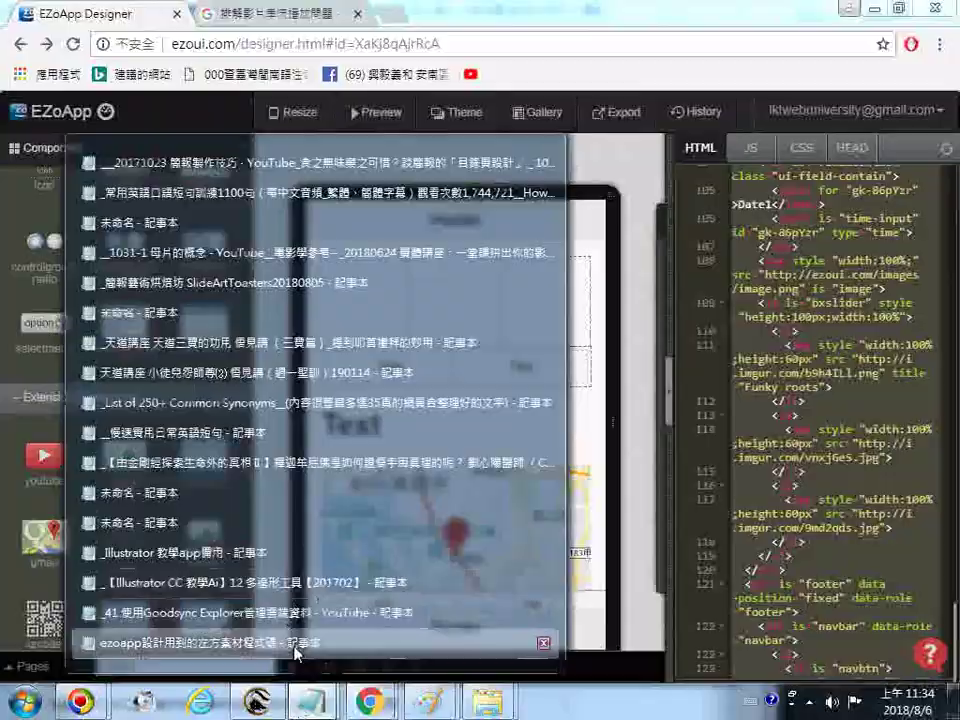
left_click(295, 645)
key("ctrl+End")
key("Return")
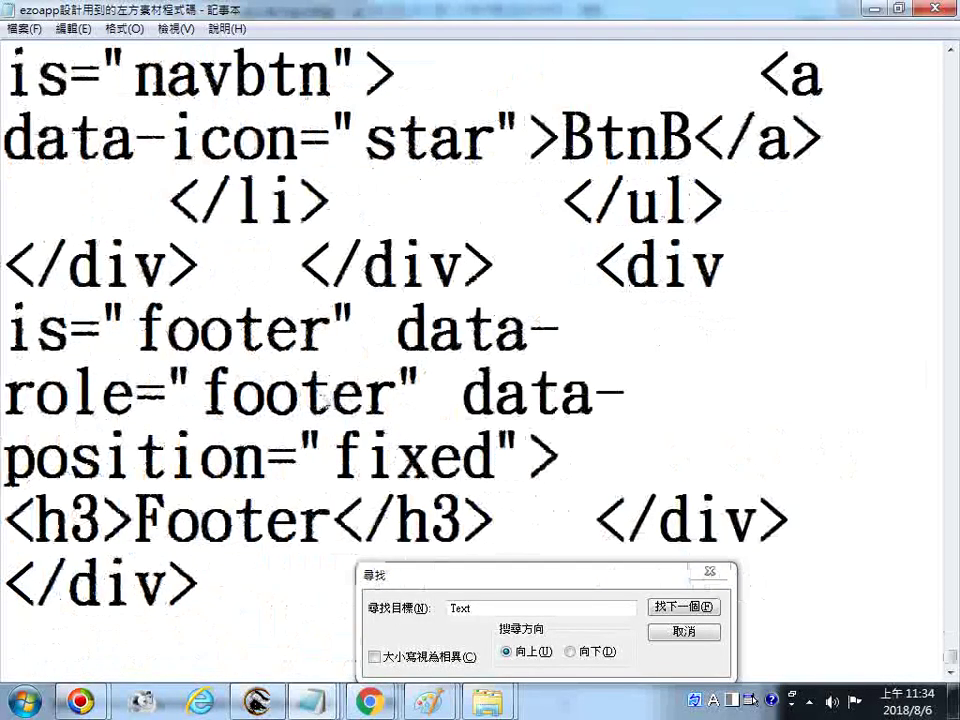
type("24.")
key("Return")
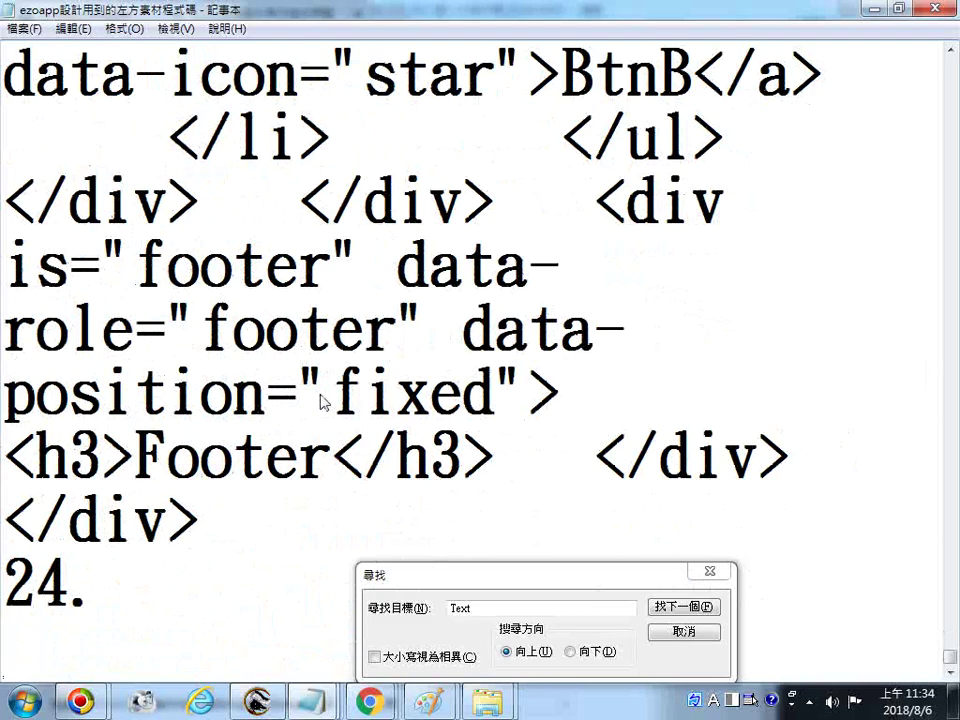
key("ctrl+z")
left_click(24, 28)
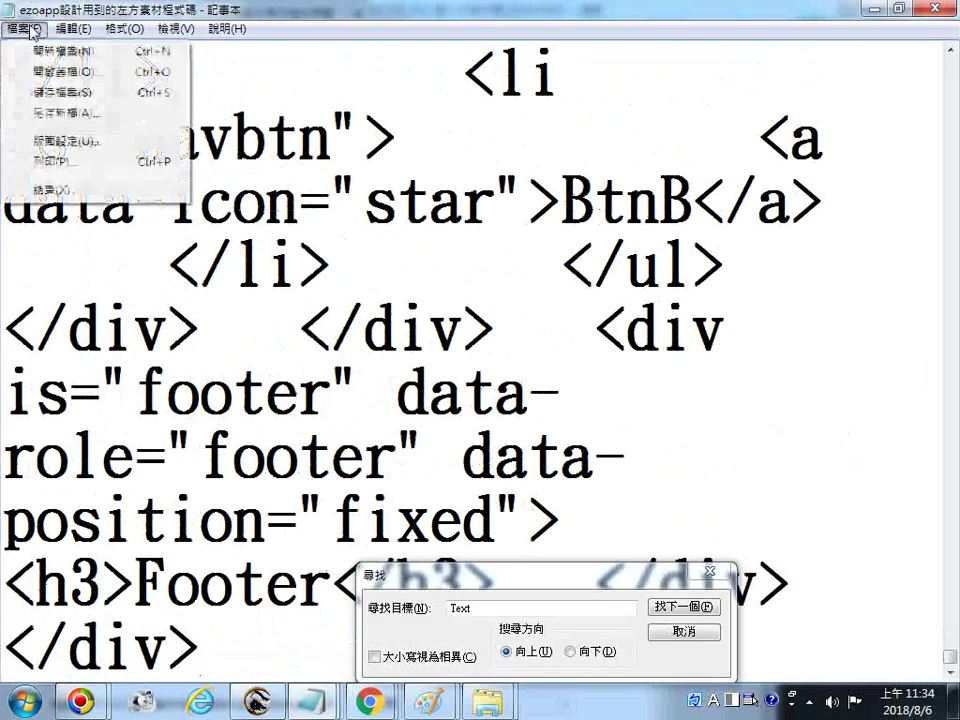
left_click(40, 93)
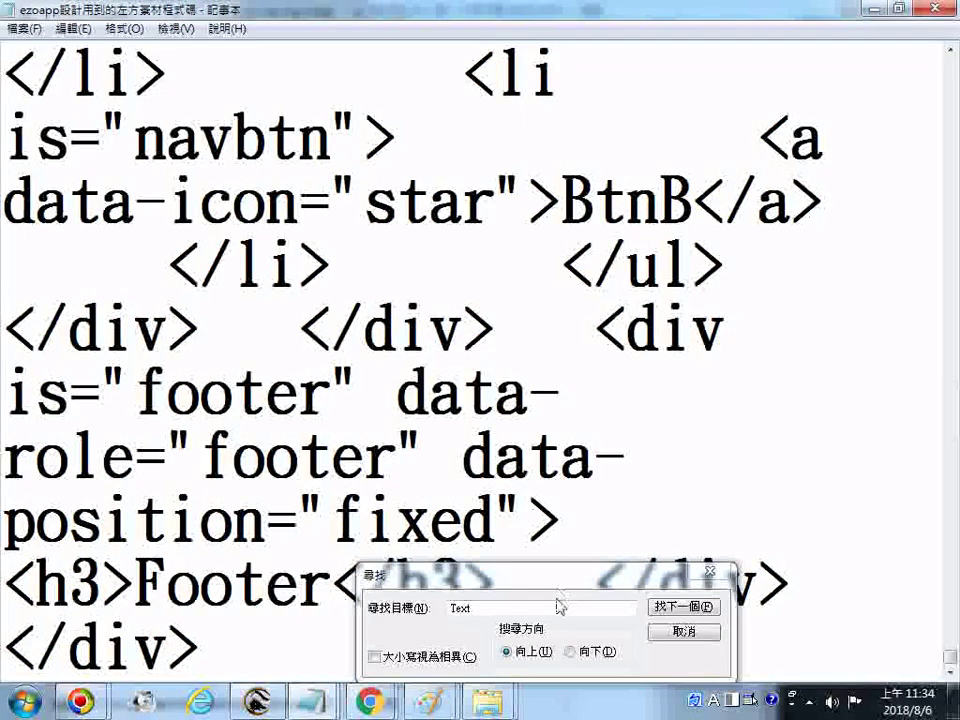
Search upward from the end of the notes for "Text" to reach entry 24's heading before the gmap div.
left_click(665, 608)
left_click(197, 632)
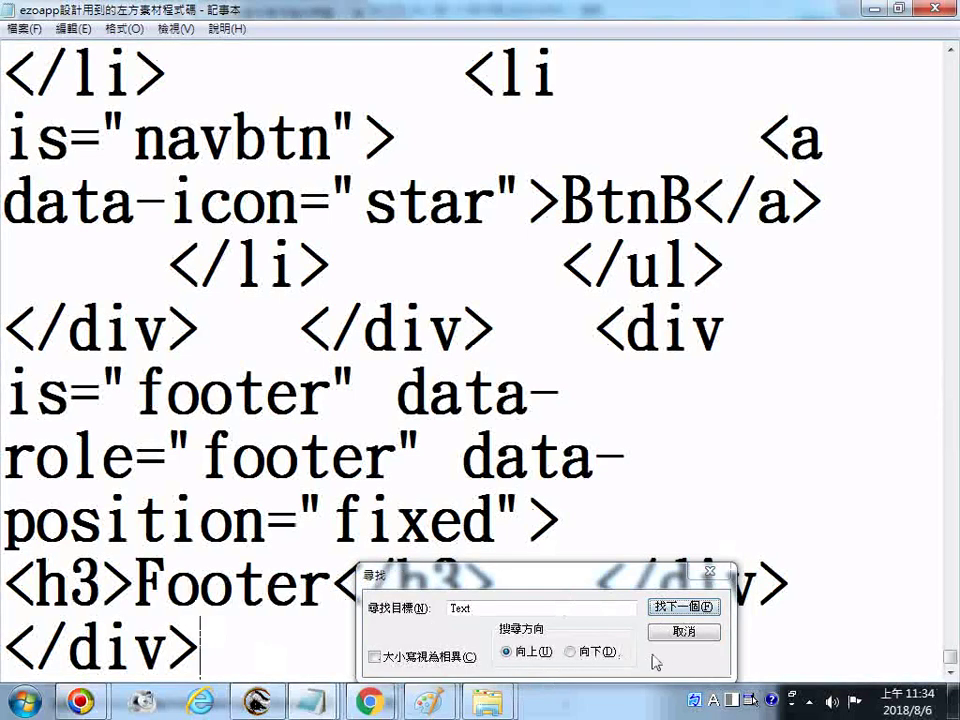
left_click(675, 609)
left_click(675, 609)
left_click(676, 610)
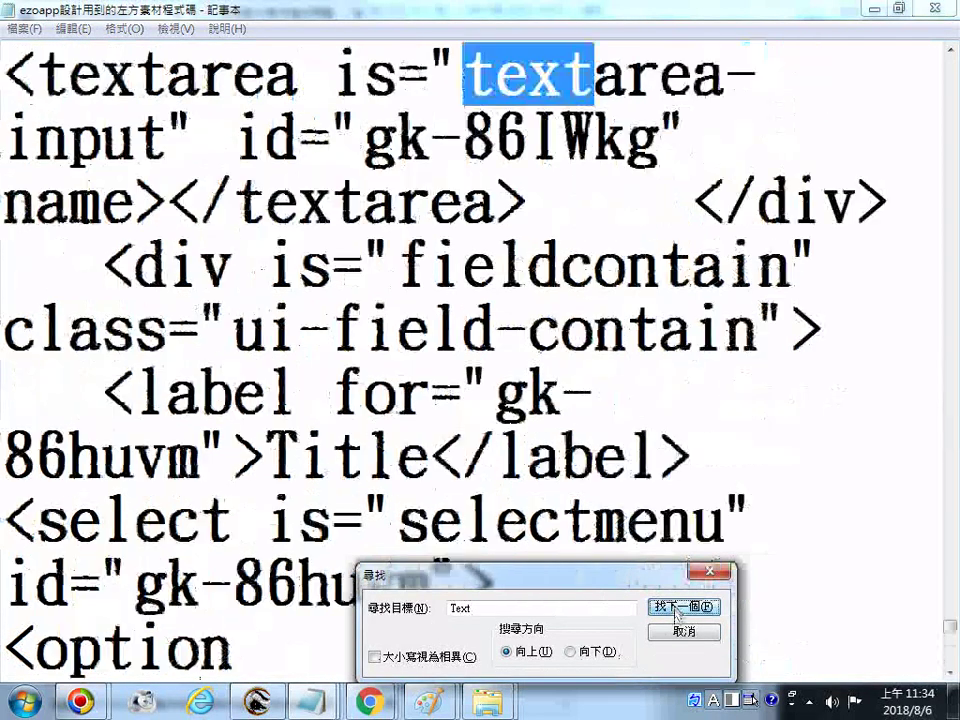
left_click(677, 611)
left_click(677, 611)
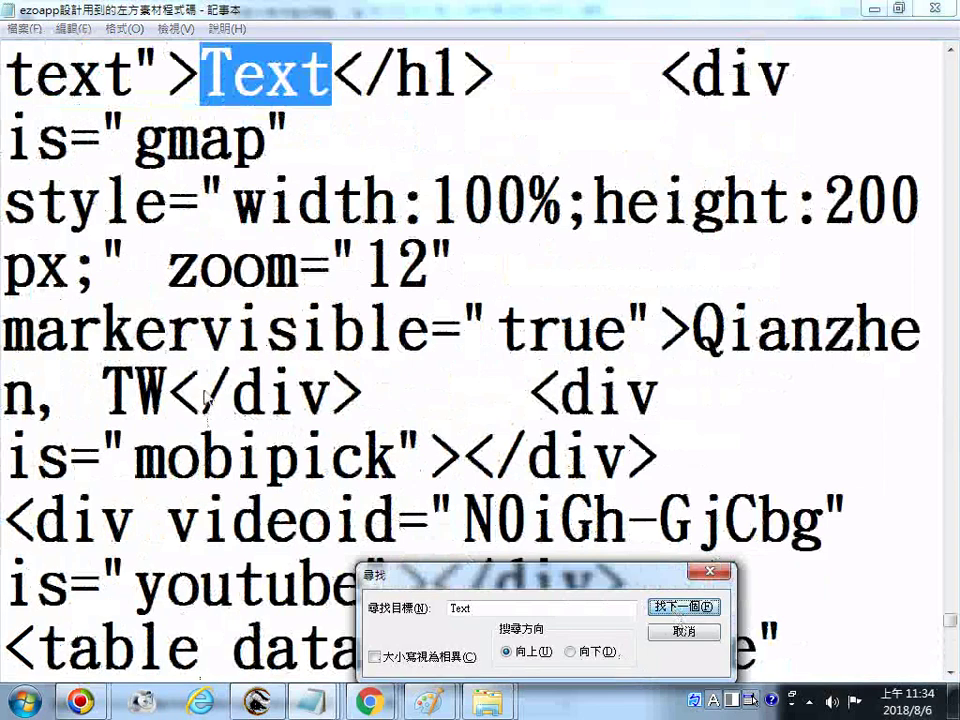
Examine the gmap div's code in the notes, highlighting its markervisible attribute, the zoom setting and the gmap component name.
left_click(140, 325)
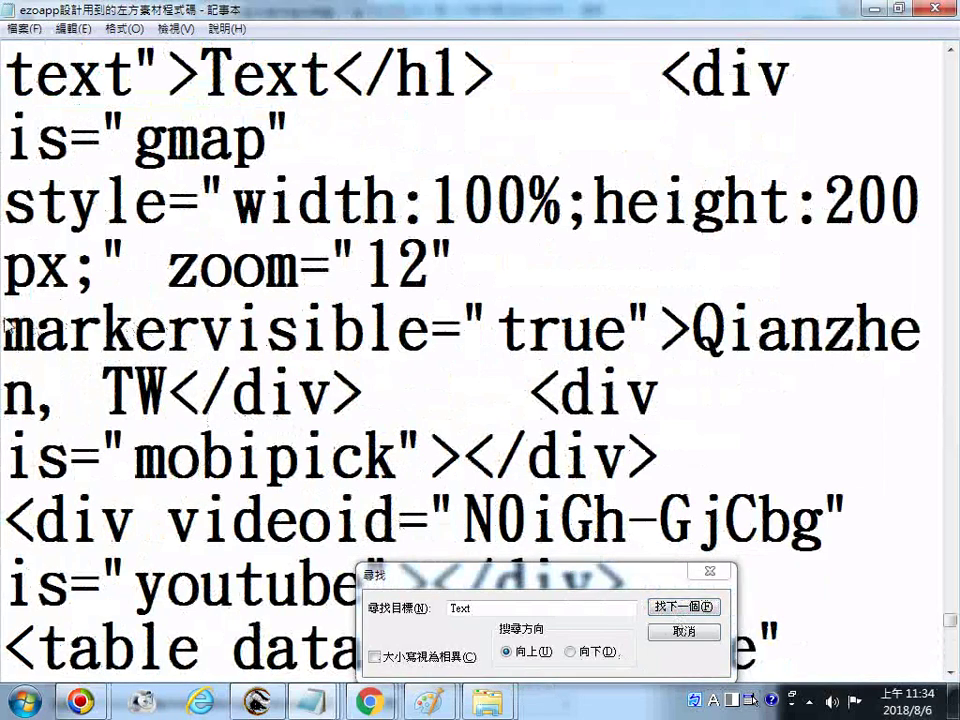
left_click_drag(5, 328, 388, 338)
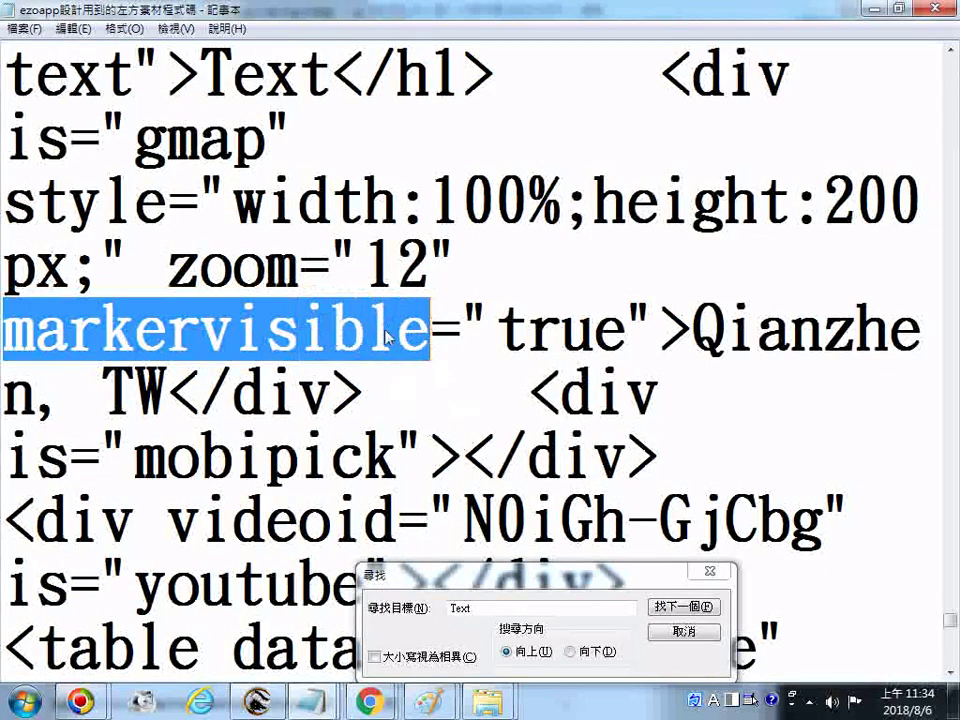
left_click_drag(163, 268, 440, 258)
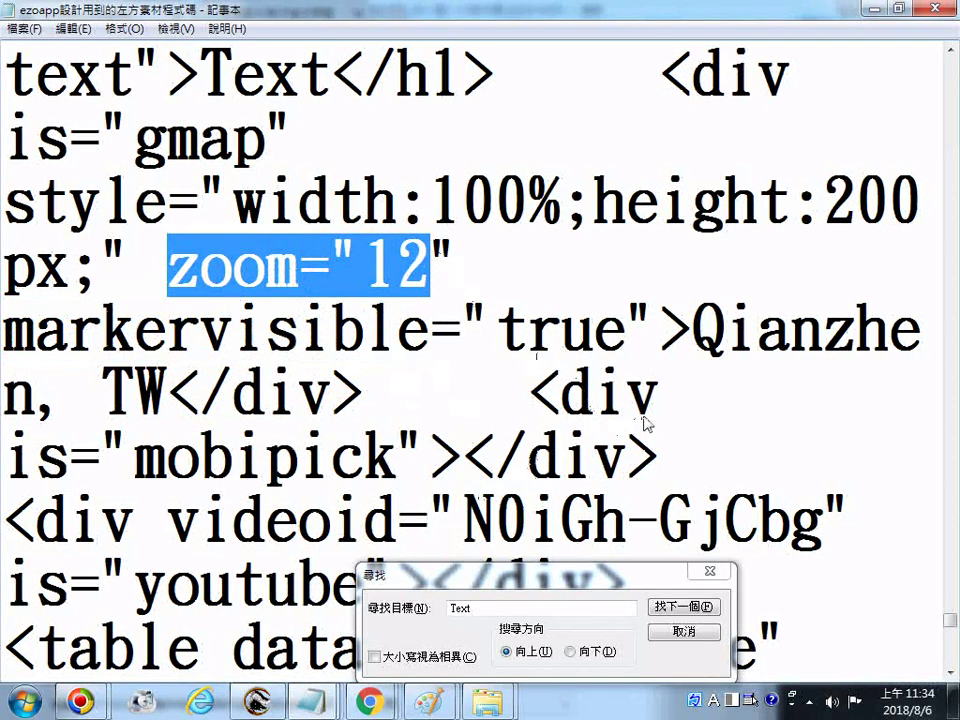
left_click(442, 341)
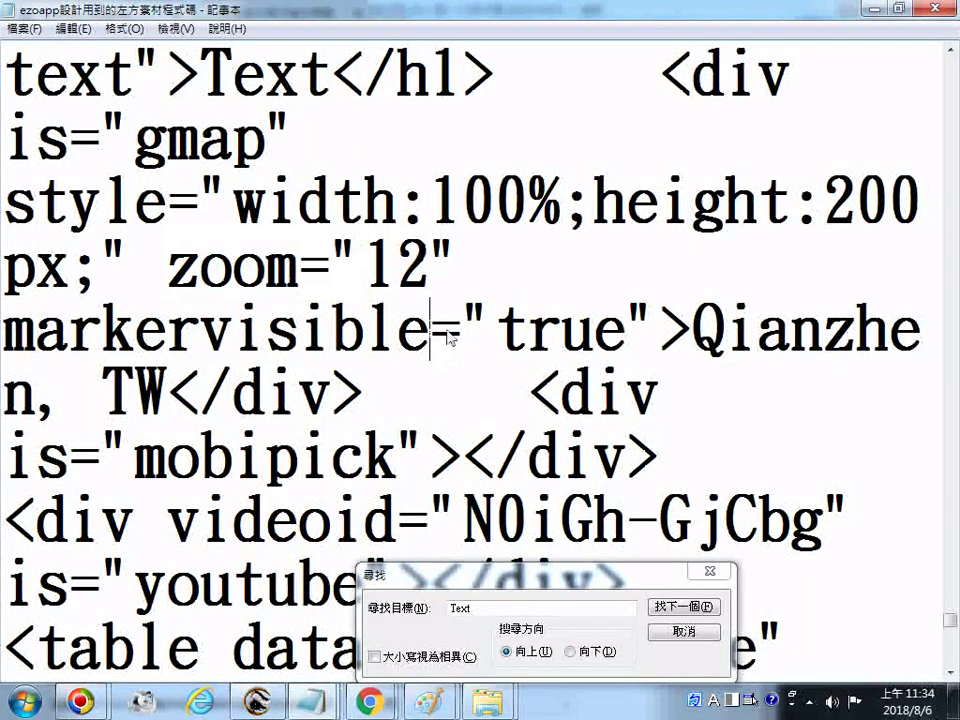
scroll(122, 330, "up", 1)
left_click_drag(130, 335, 255, 340)
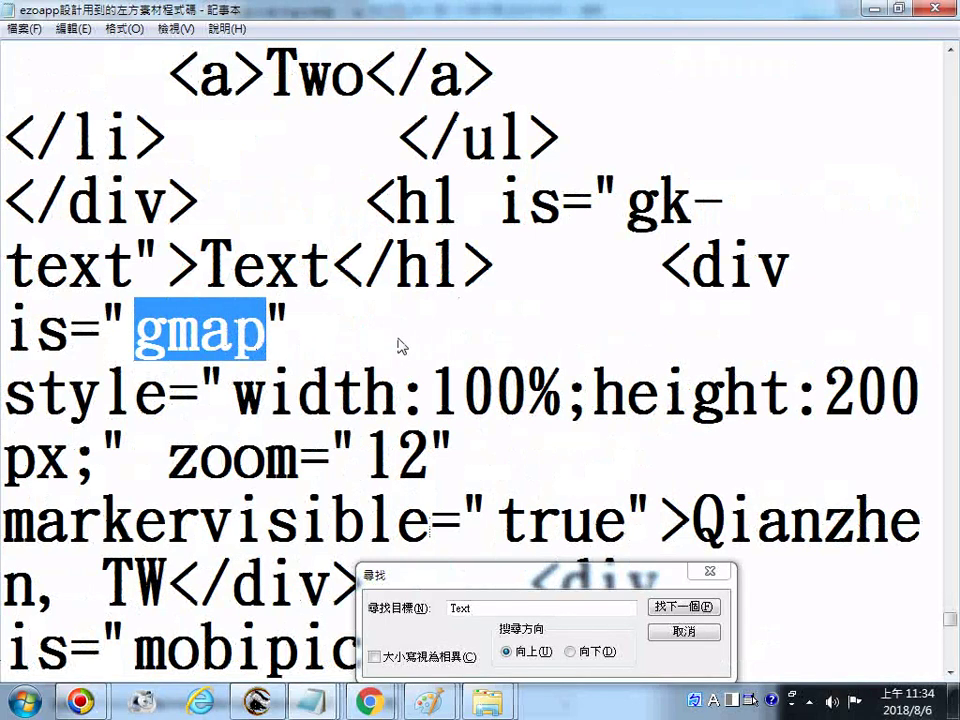
left_click(399, 346)
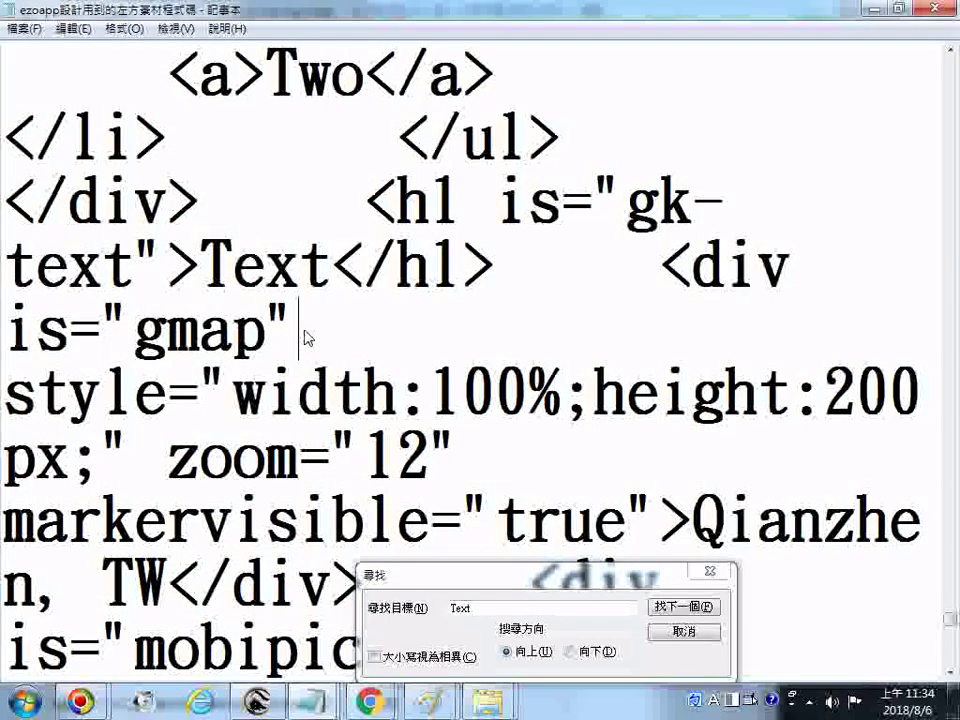
left_click_drag(266, 336, 137, 340)
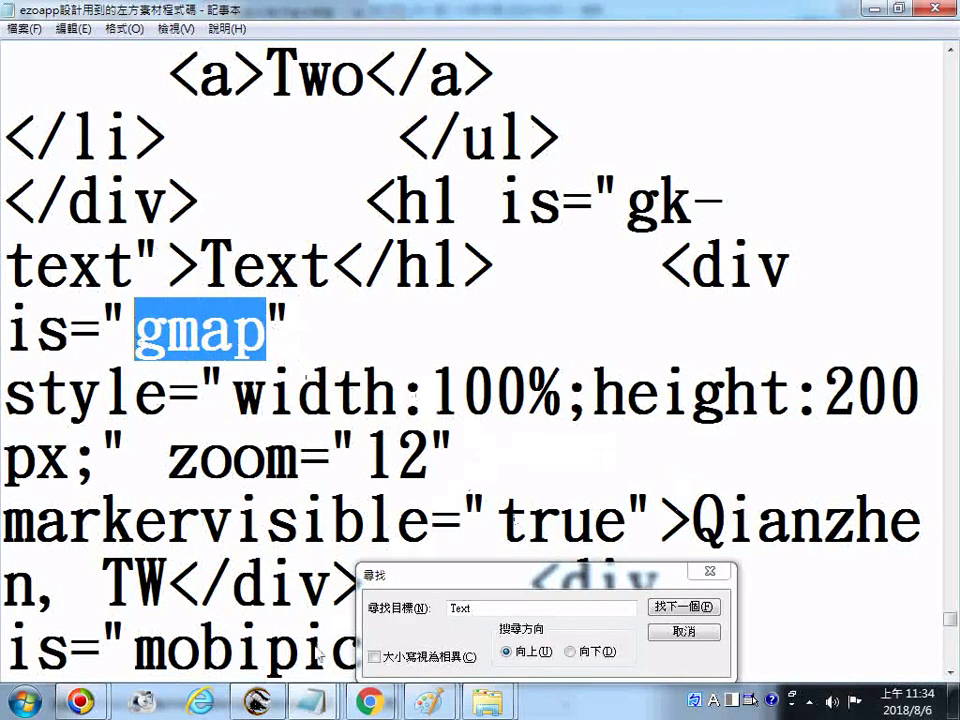
Switch to EZoApp Designer in Chrome and view the bxslider beneath the image near the end of the home page.
mouse_move(369, 702)
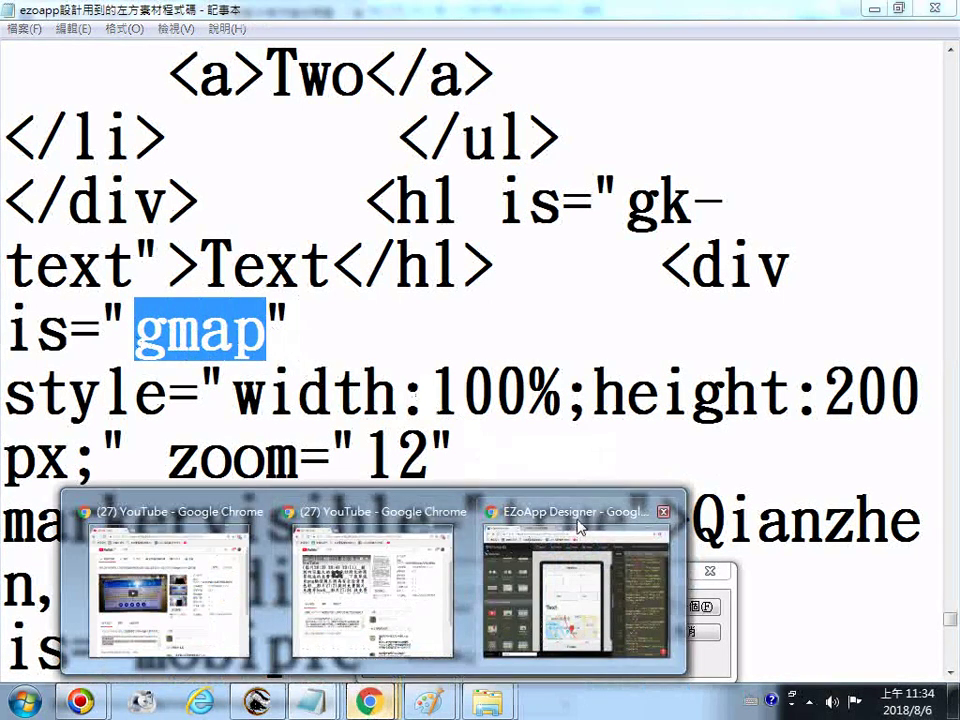
left_click(578, 527)
scroll(455, 463, "down", 3)
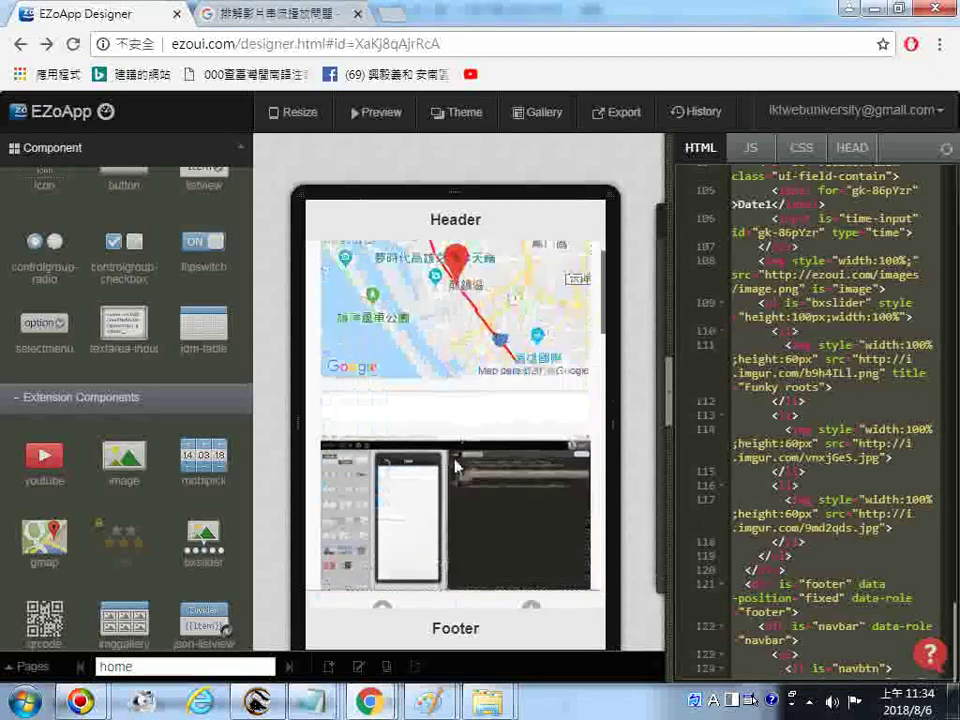
scroll(455, 463, "down", 15)
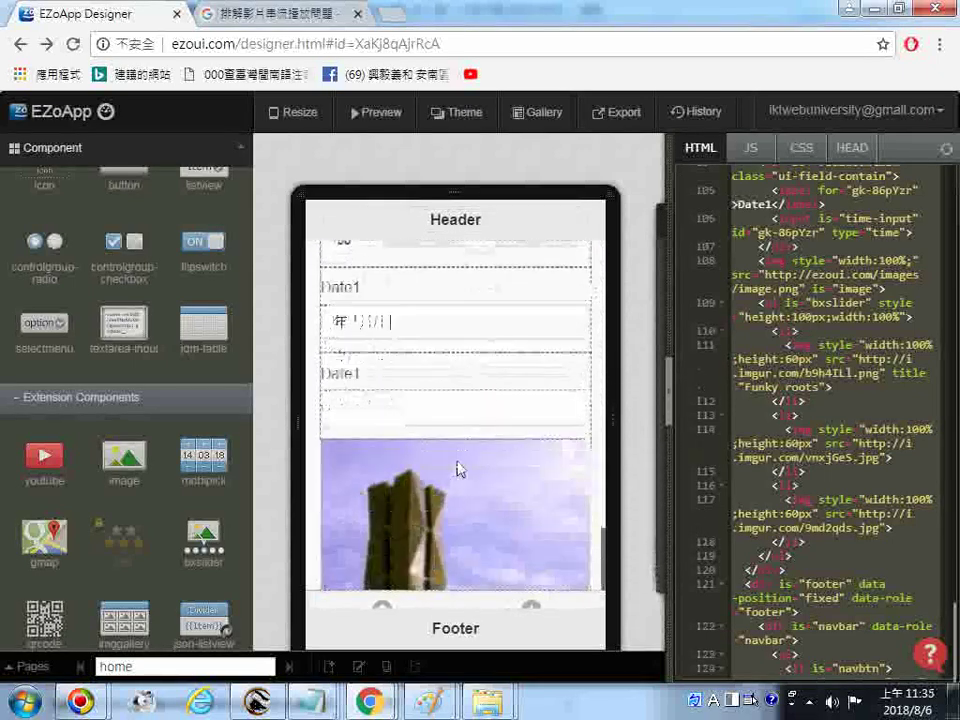
scroll(457, 469, "down", 5)
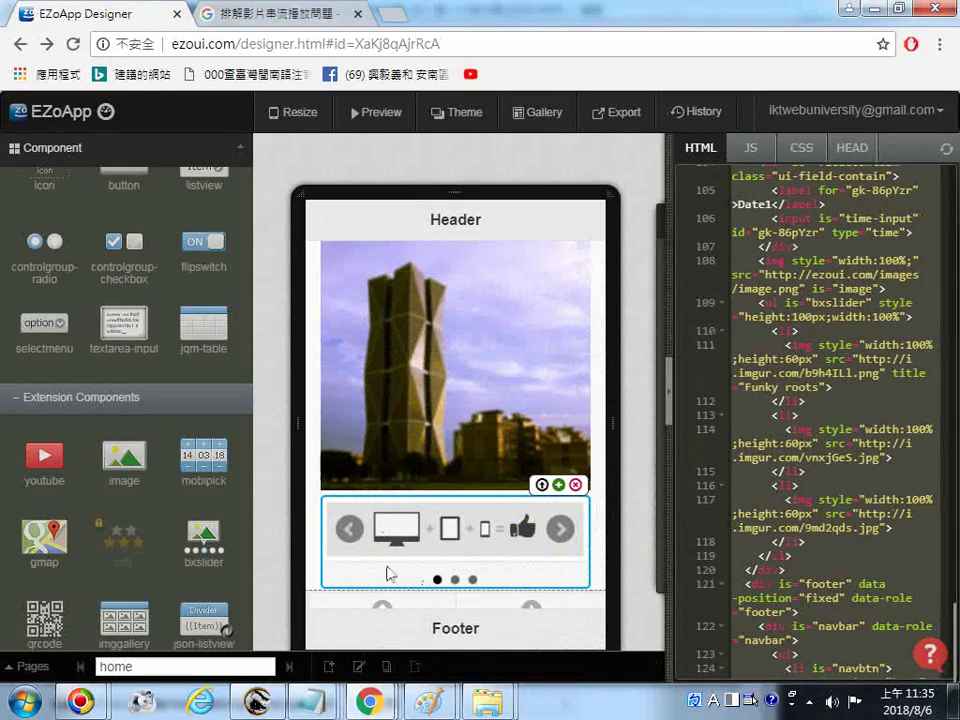
Switch to the EZoApp code notes in Notepad and trace from the end back up to the bxslider list, highlighting its component name.
mouse_move(307, 706)
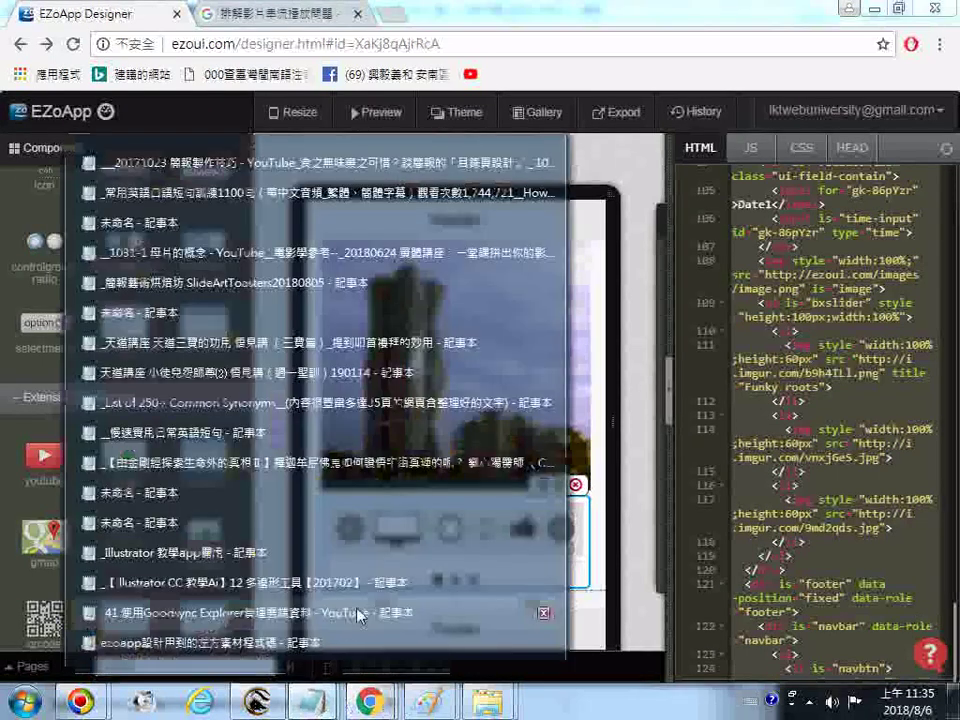
left_click(333, 651)
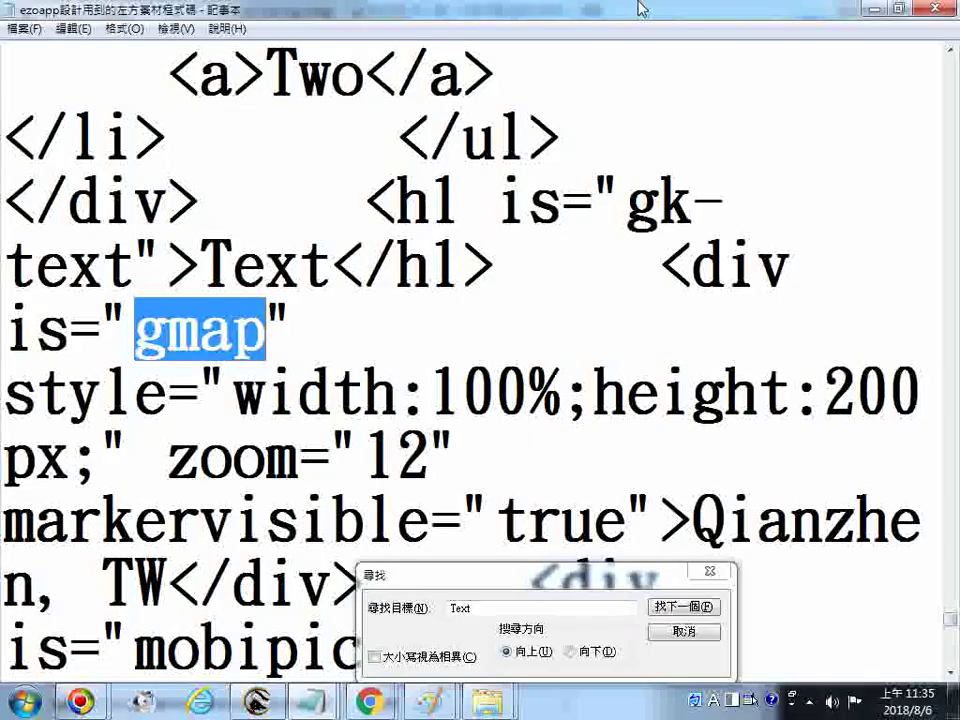
key("ctrl+End")
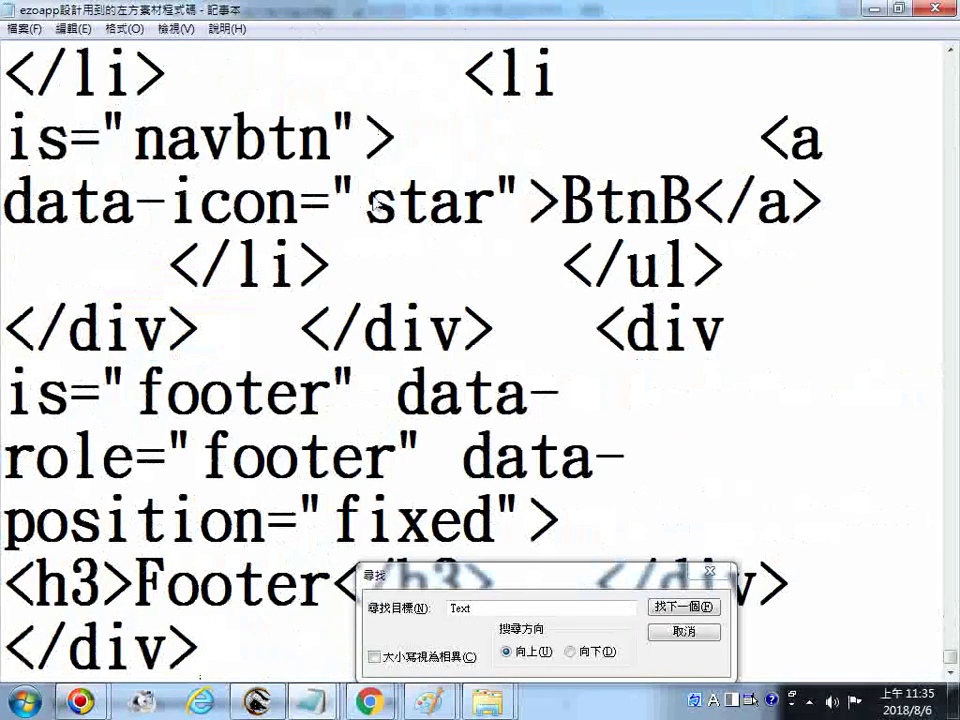
scroll(379, 204, "up", 1)
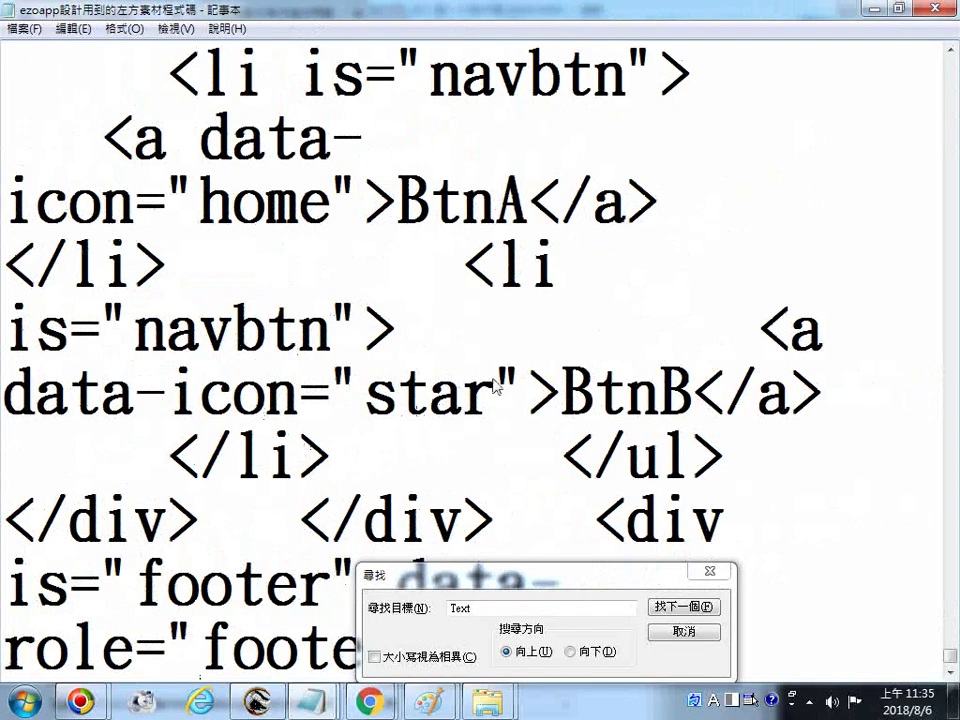
scroll(495, 385, "up", 1)
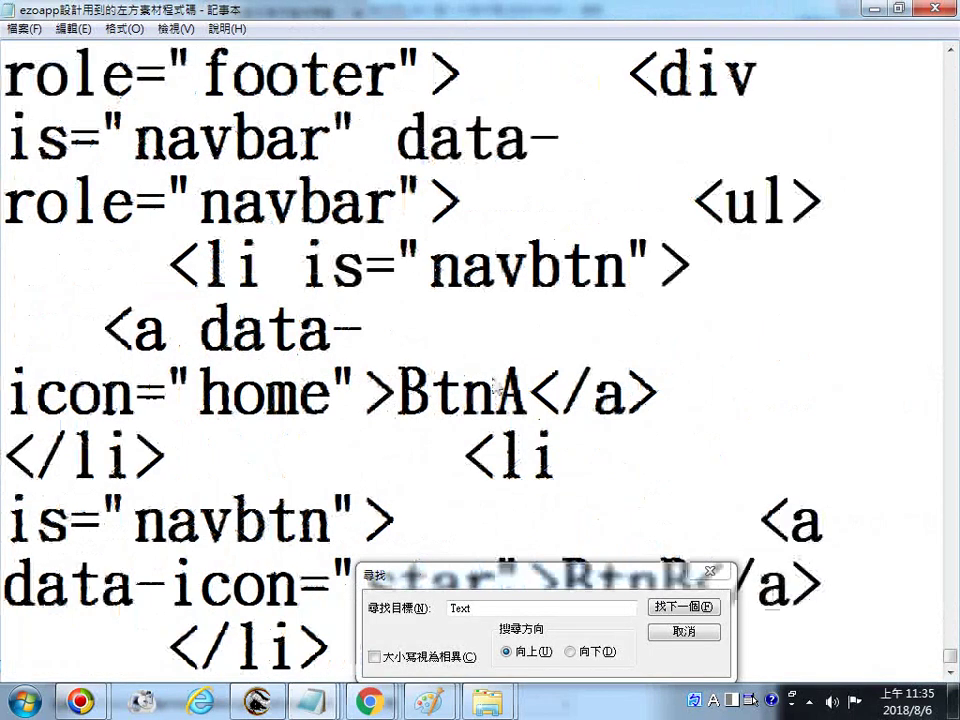
scroll(495, 388, "up", 2)
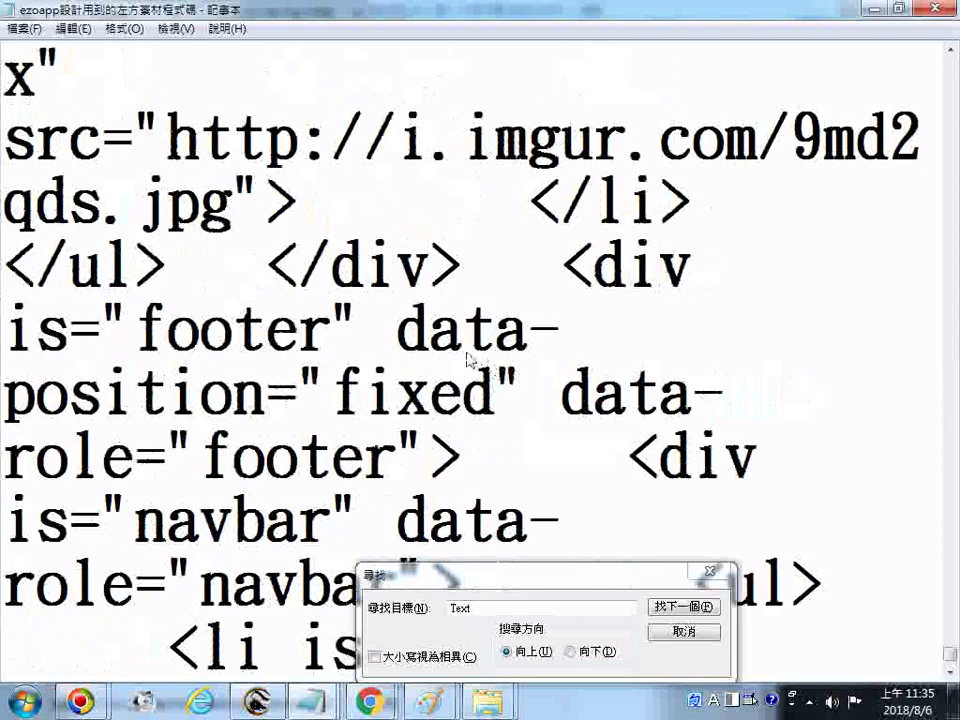
scroll(471, 360, "up", 1)
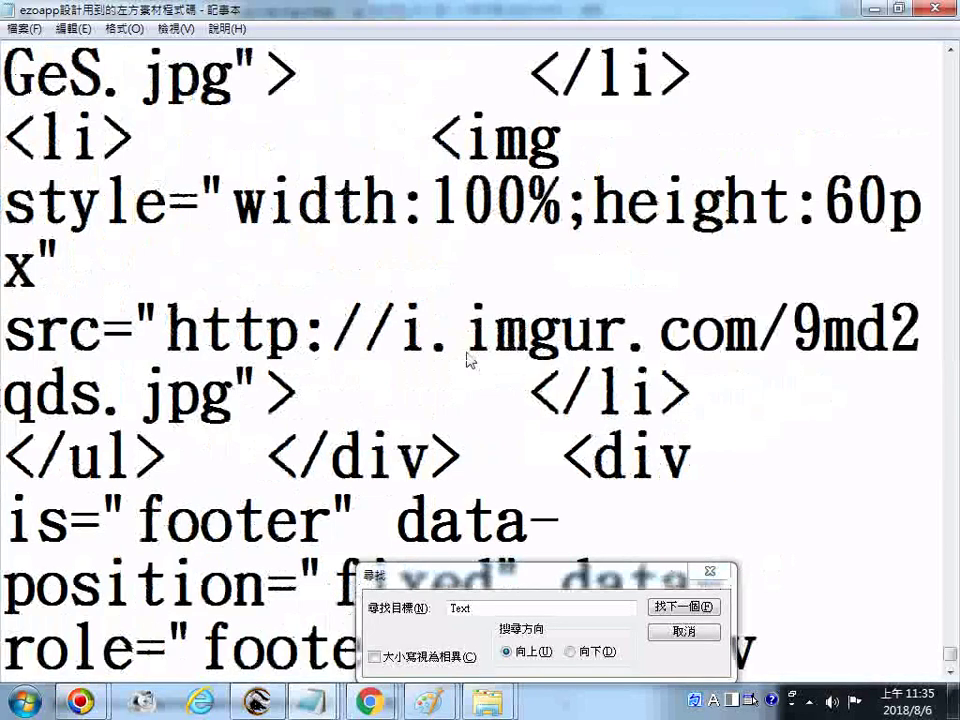
scroll(470, 358, "up", 1)
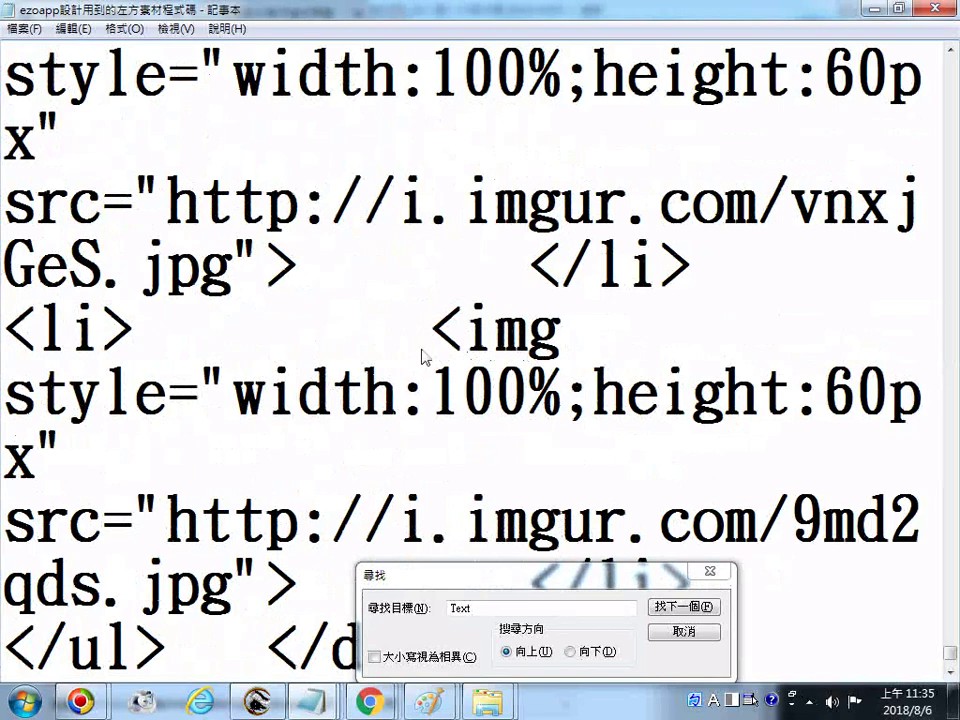
scroll(425, 357, "up", 1)
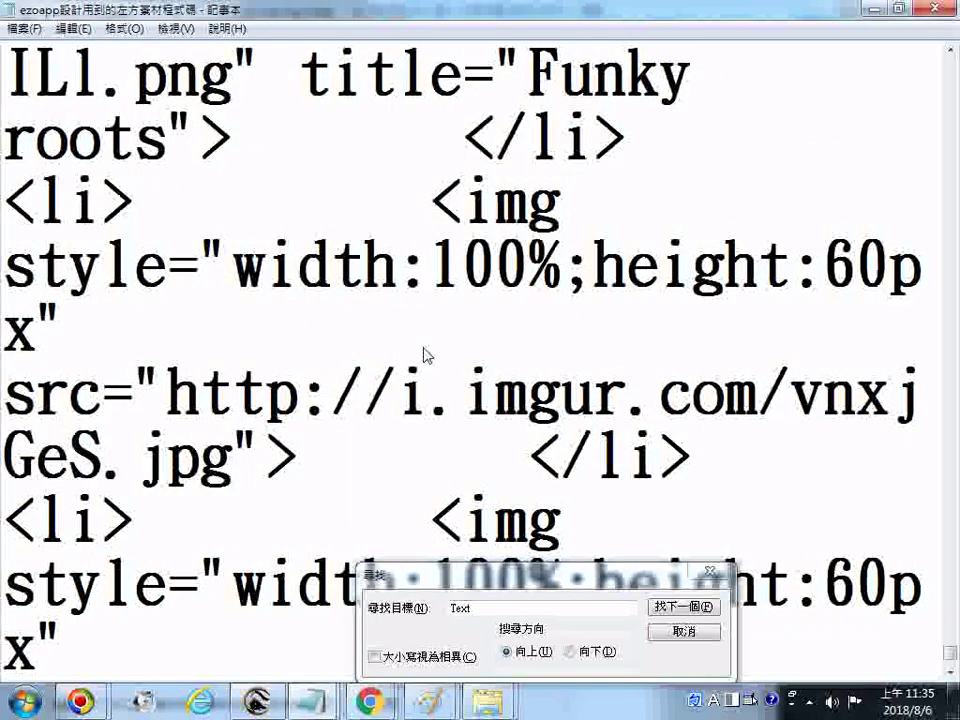
scroll(426, 356, "up", 1)
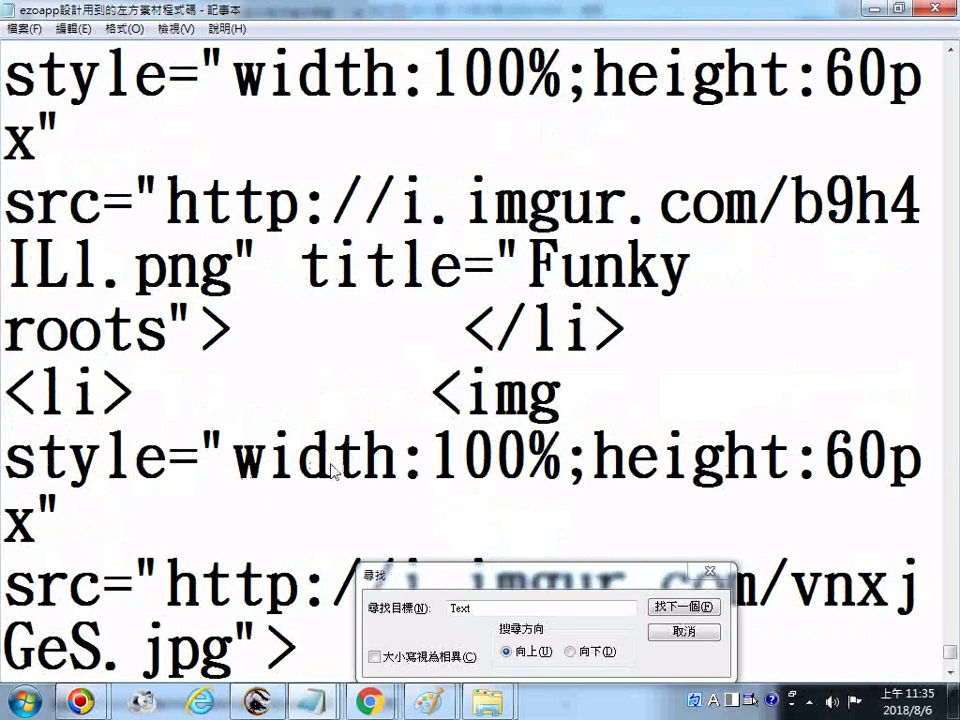
scroll(333, 470, "up", 1)
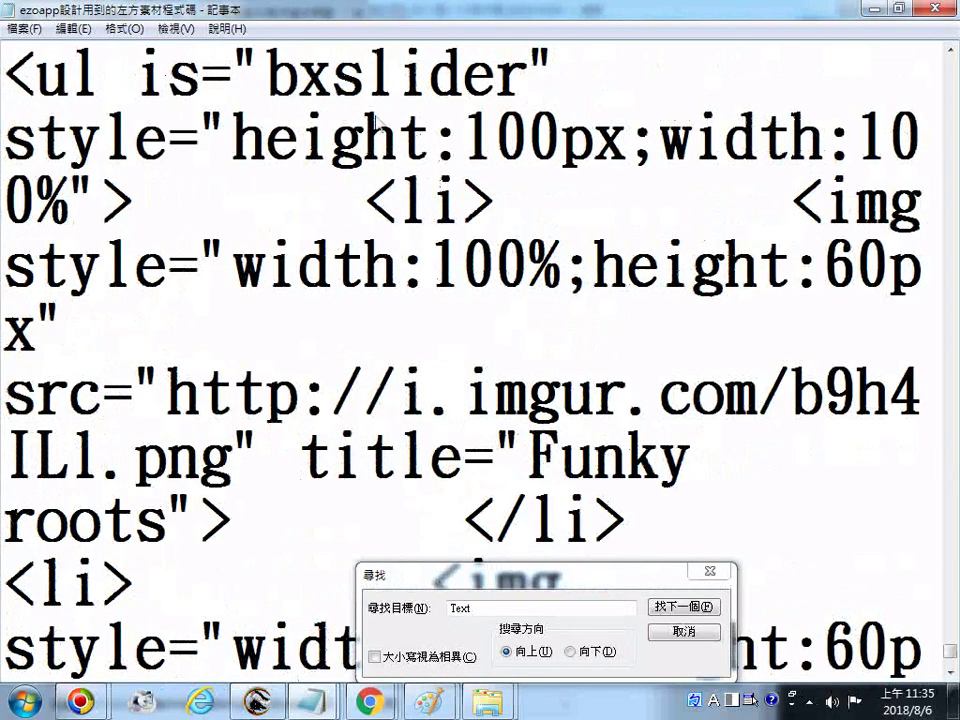
left_click_drag(266, 72, 523, 98)
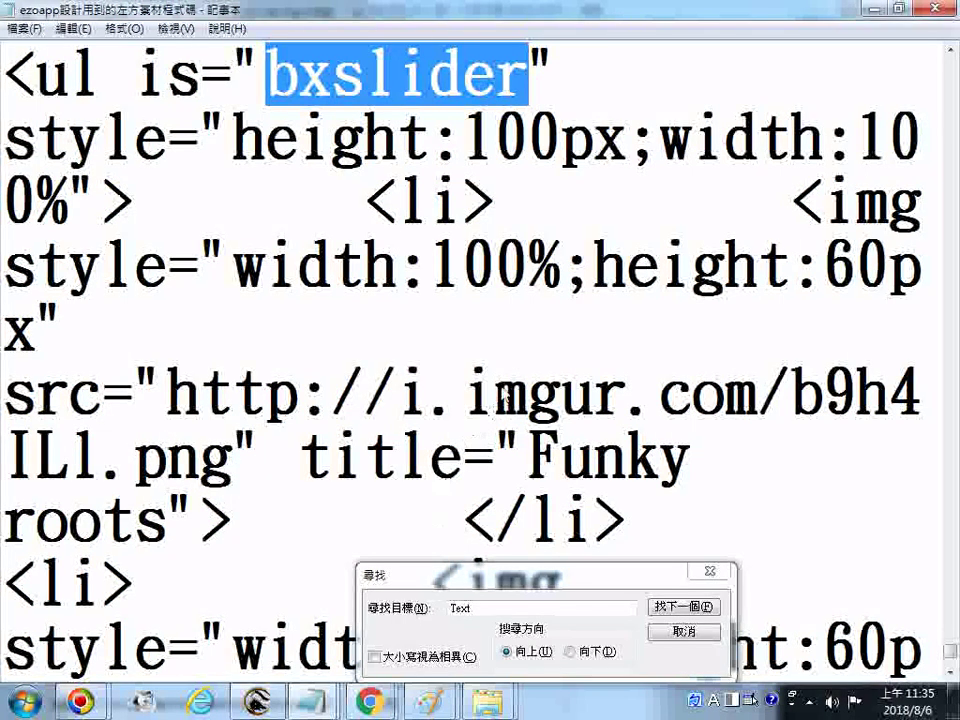
Compare the image component code preceding the bxslider list with the slide image entries that follow it in the notes.
scroll(430, 410, "up", 1)
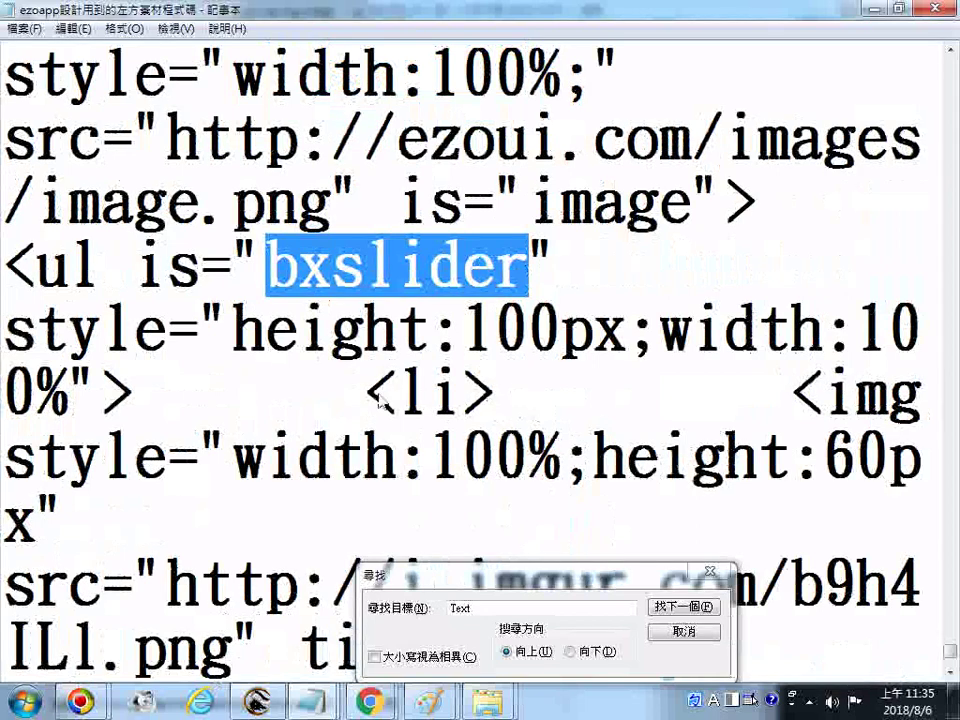
scroll(380, 400, "up", 1)
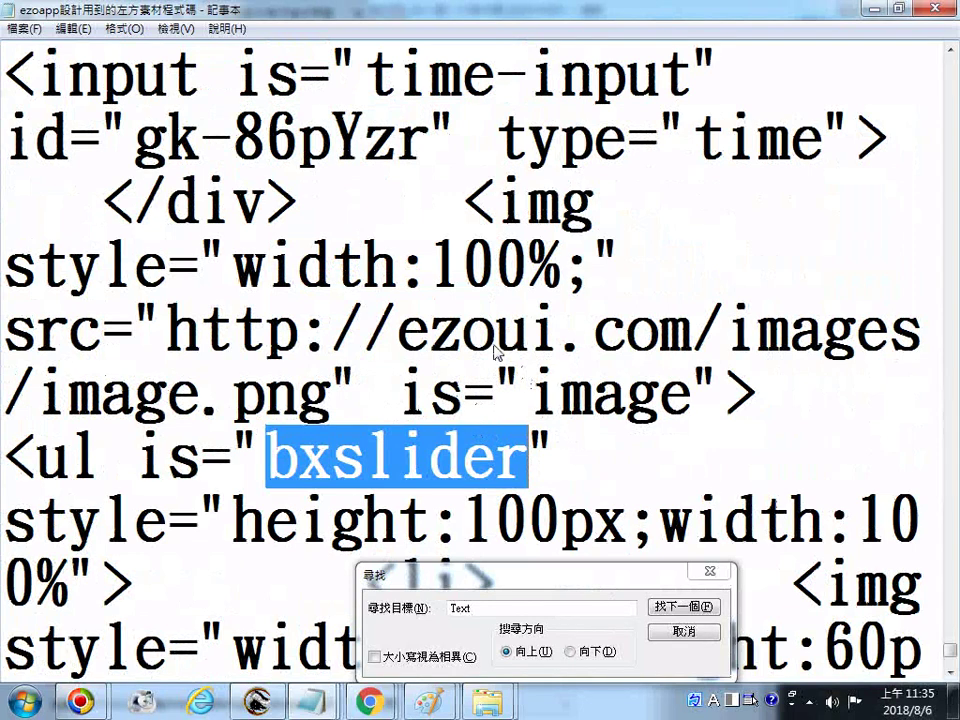
scroll(495, 352, "down", 1)
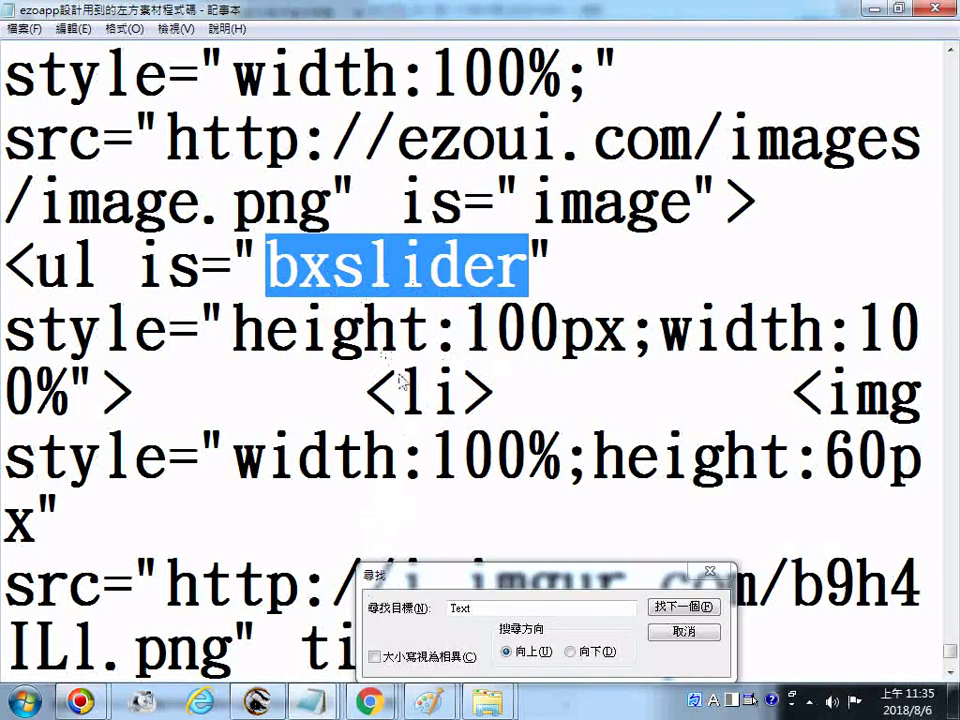
scroll(375, 362, "down", 1)
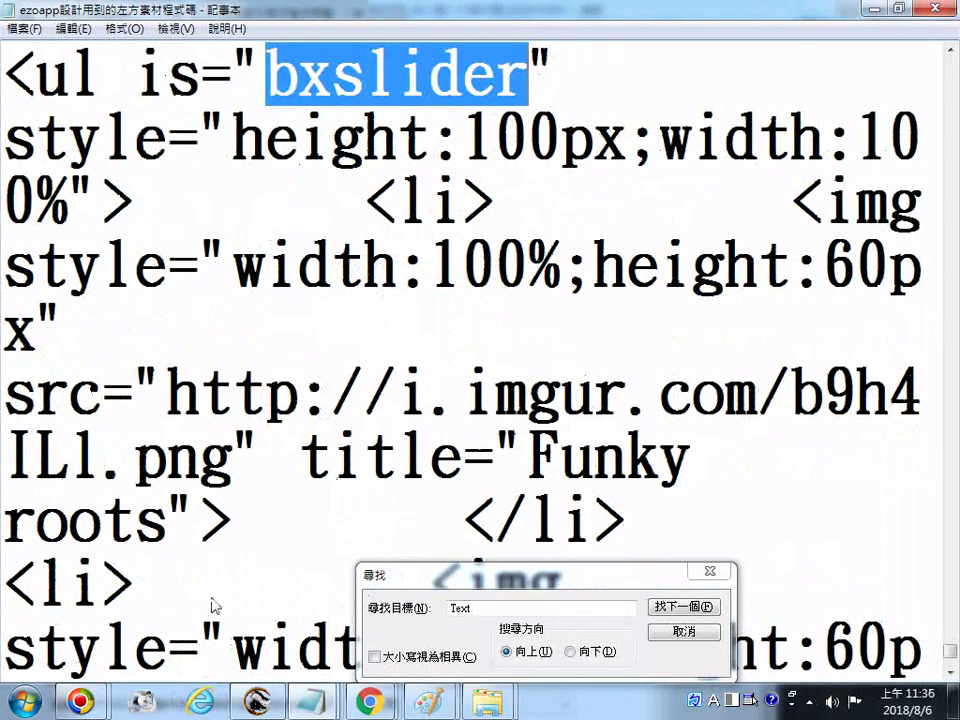
scroll(213, 605, "down", 1)
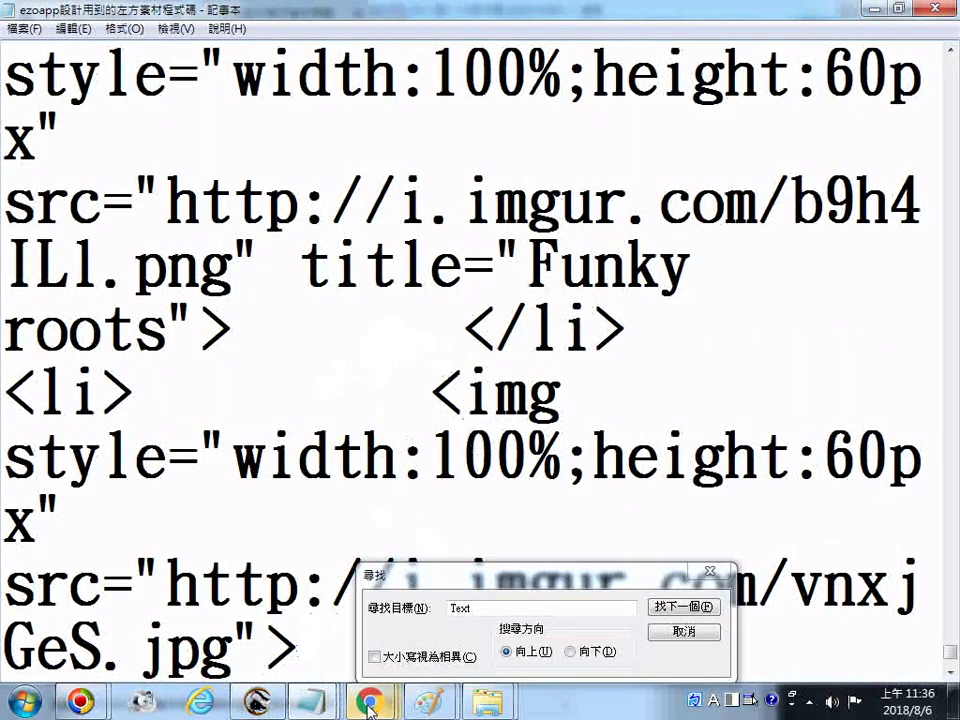
Switch to EZoApp Designer in Chrome, preview the home page and view it down to the bxslider.
mouse_move(370, 705)
left_click(565, 590)
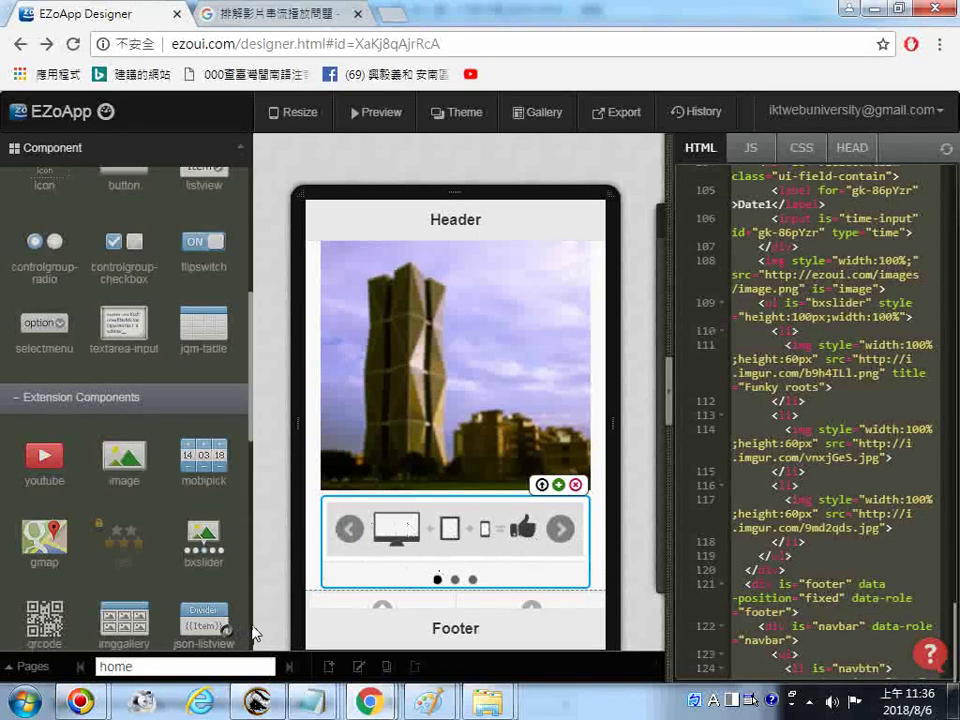
scroll(208, 602, "down", 2)
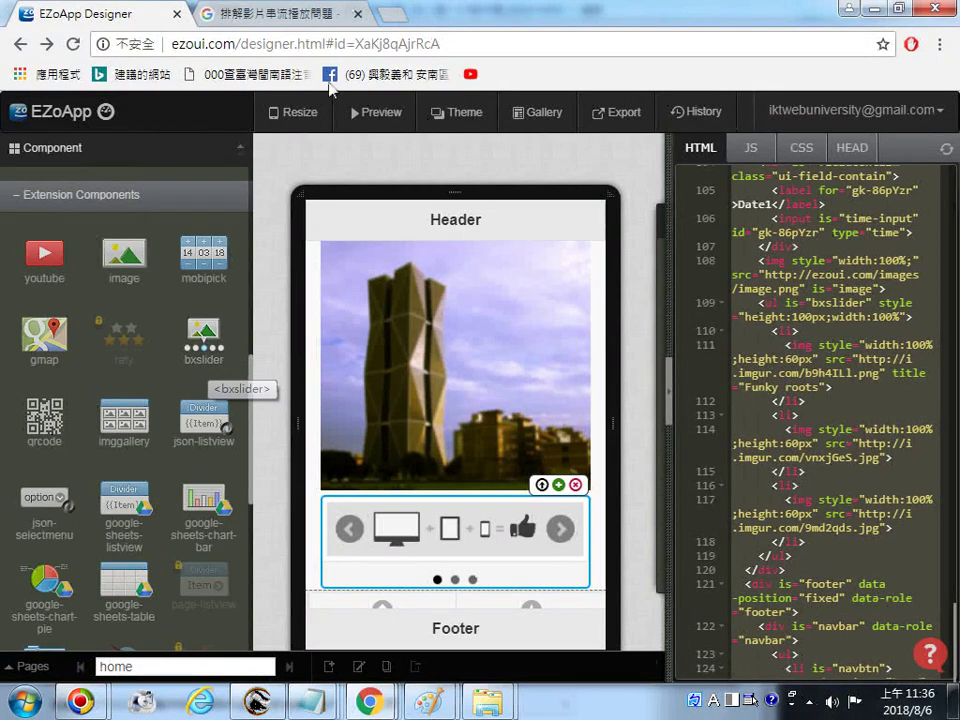
left_click(457, 112)
left_click(436, 148)
left_click(379, 116)
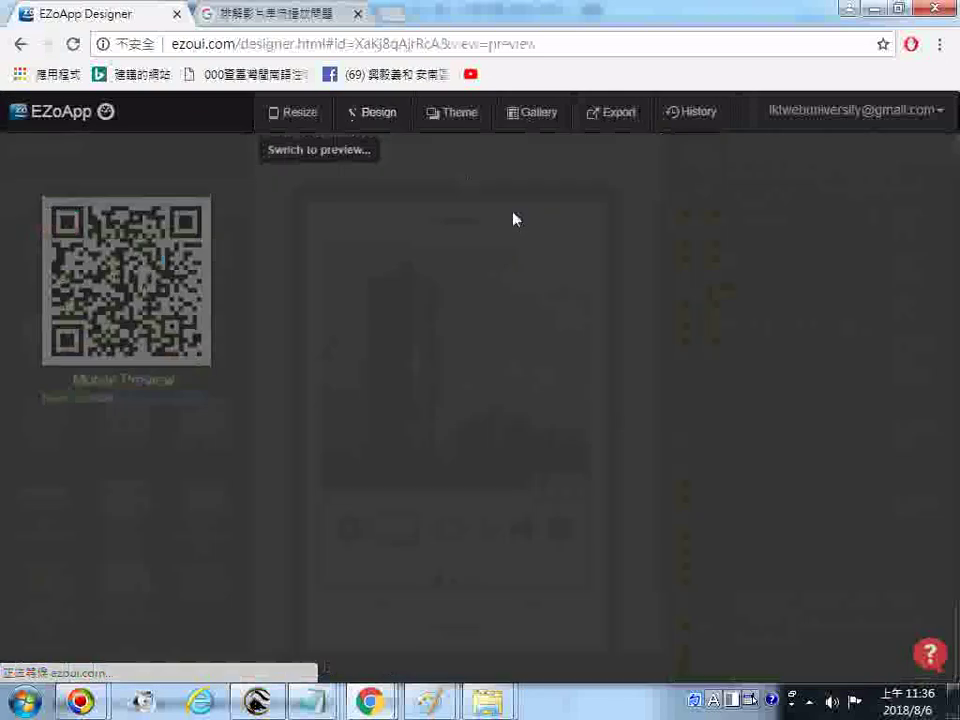
scroll(560, 400, "down", 15)
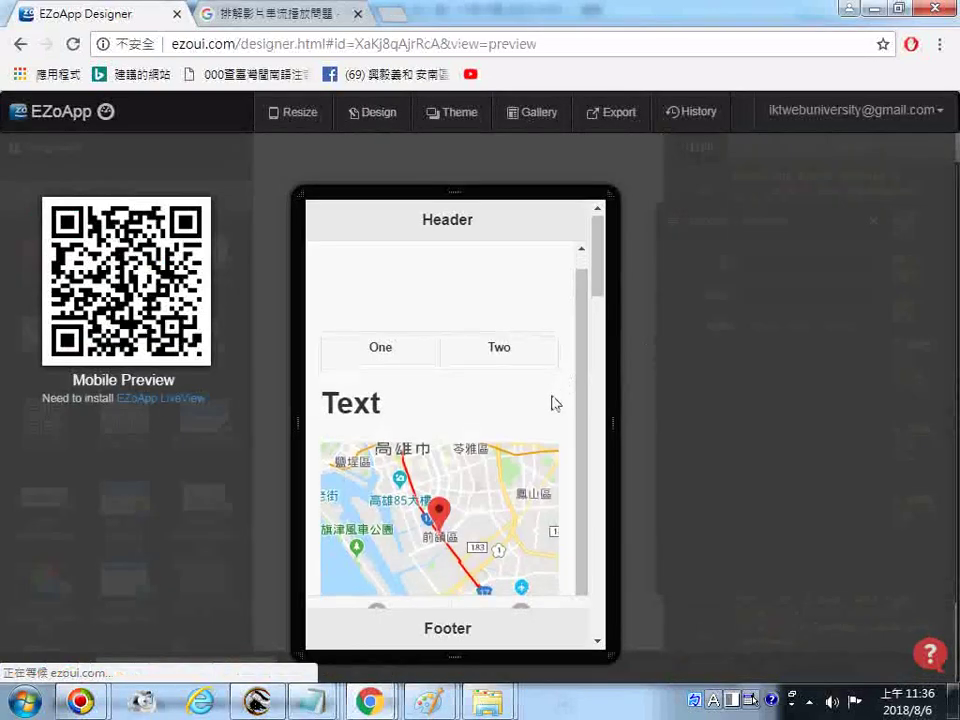
scroll(565, 498, "down", 2)
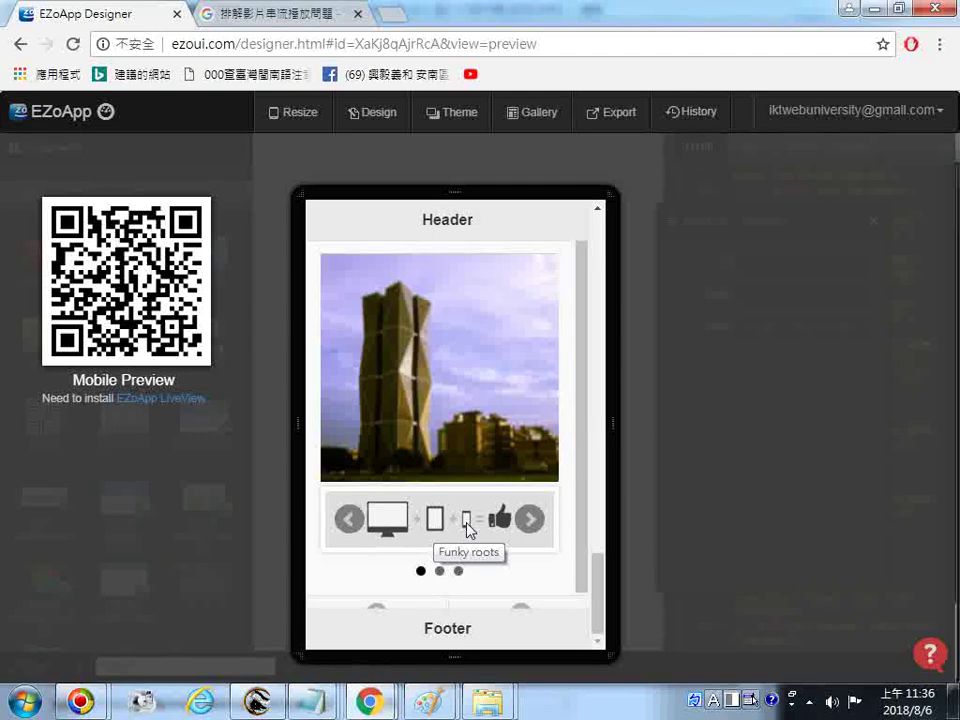
Advance the bxslider through its three slides in the preview and back to the first one.
left_click(535, 518)
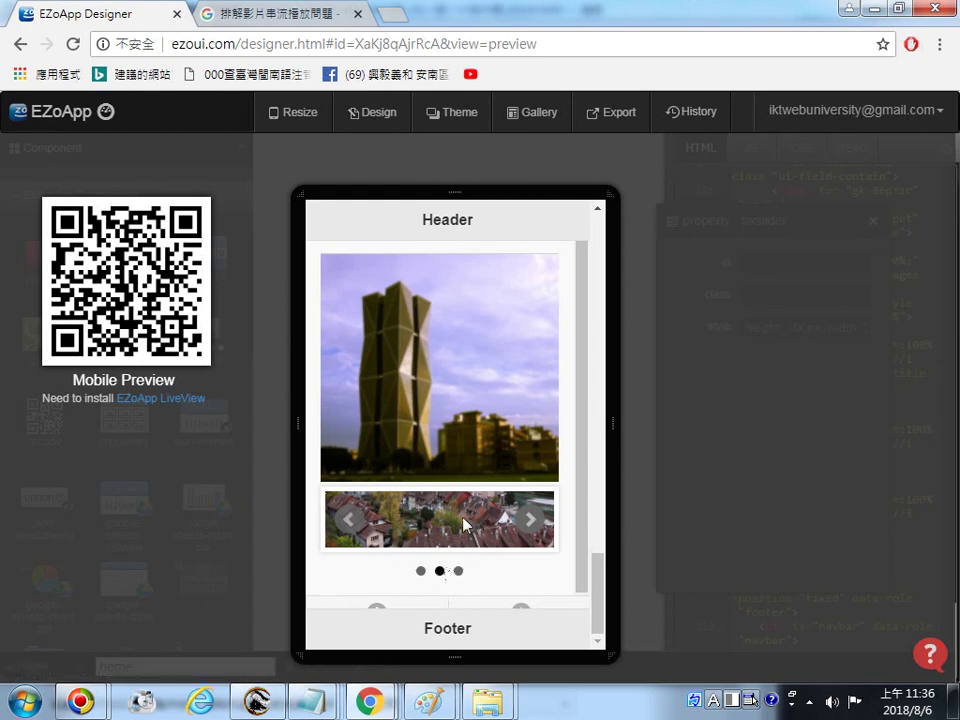
left_click(536, 520)
left_click(533, 520)
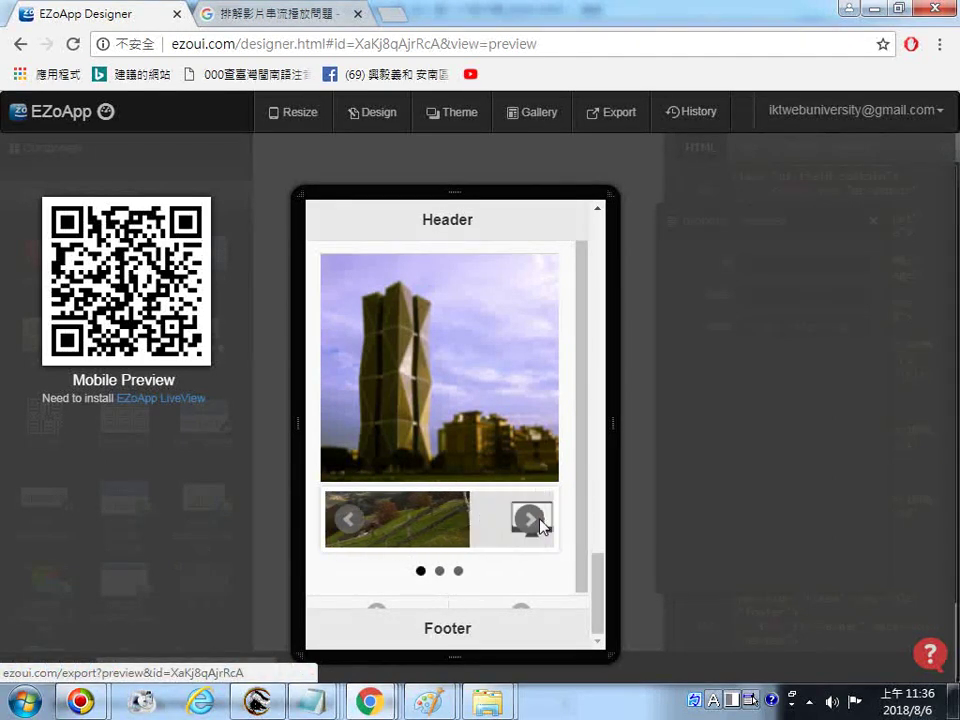
Step the bxslider backwards through its slides in the preview, ending on the first slide.
left_click(346, 526)
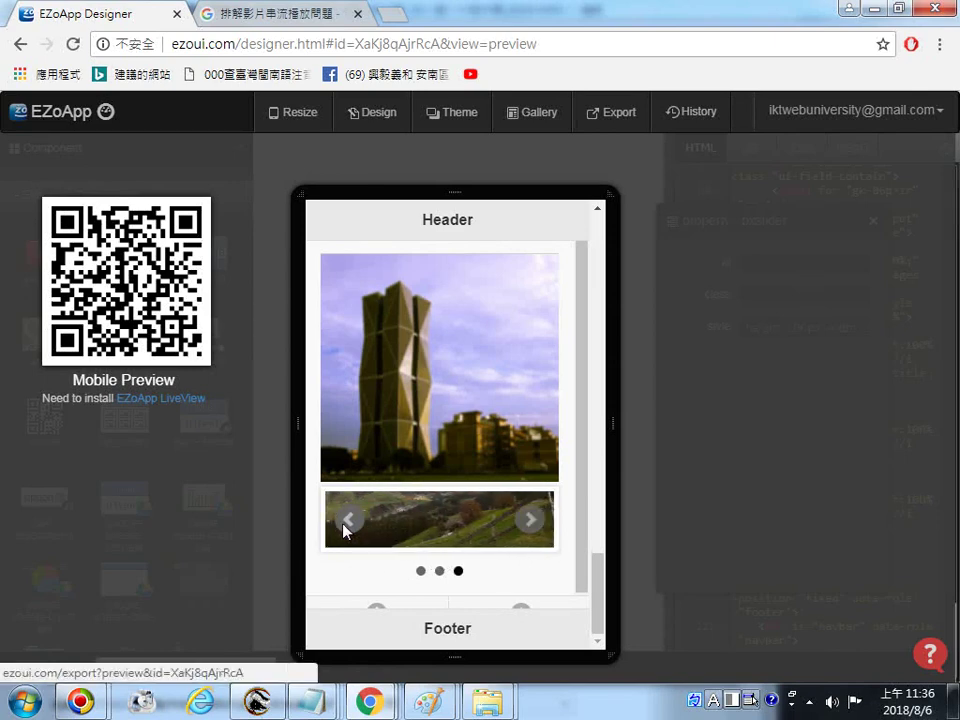
left_click(346, 526)
left_click(346, 524)
left_click(346, 522)
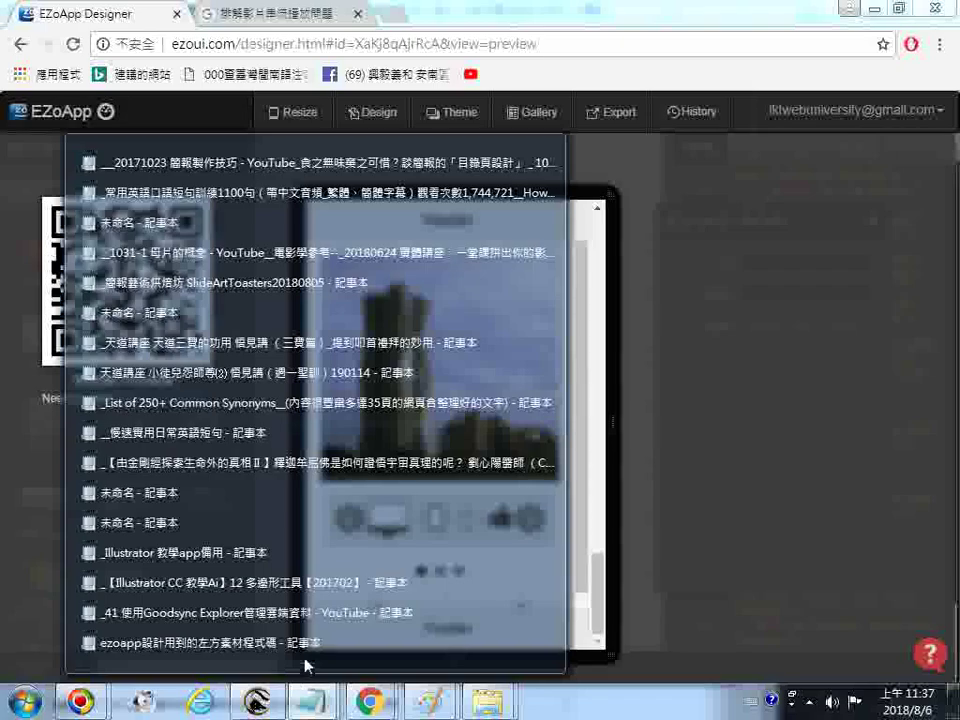
Switch to the ezoapp code notes in Notepad, highlight the first slide's title "Funky roots" and compare it with the other slide entries.
left_click(305, 660)
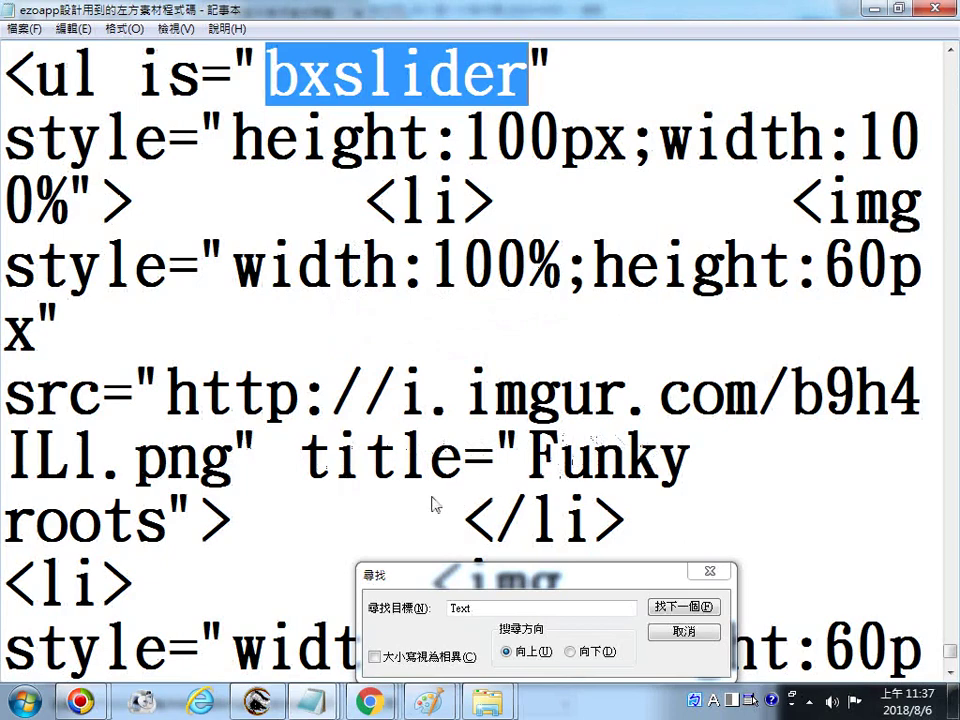
scroll(505, 514, "down", 2)
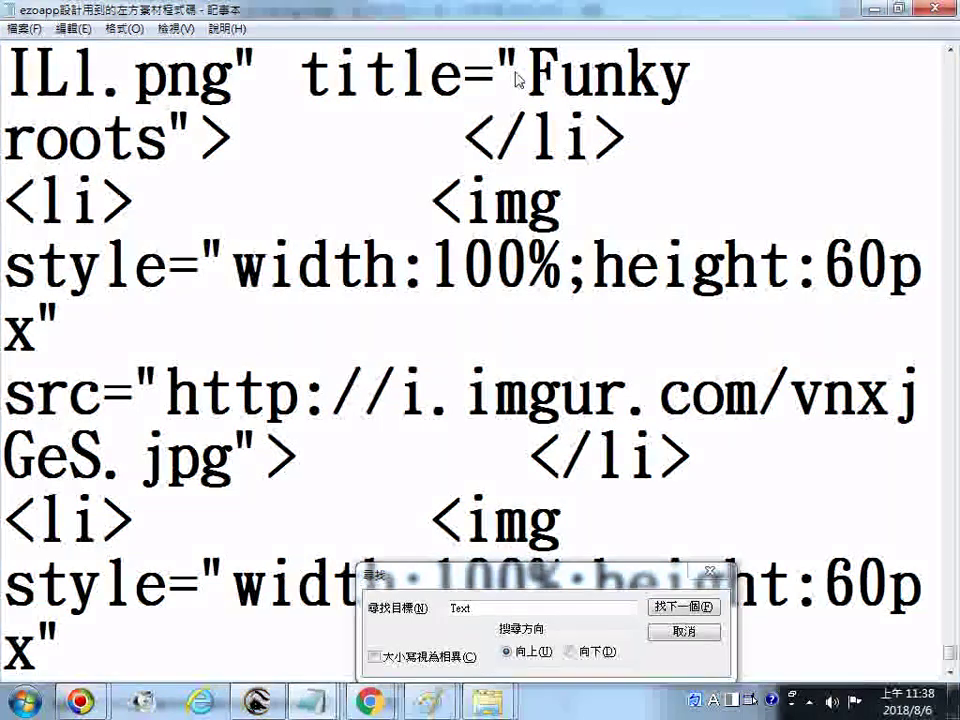
left_click_drag(525, 76, 180, 133)
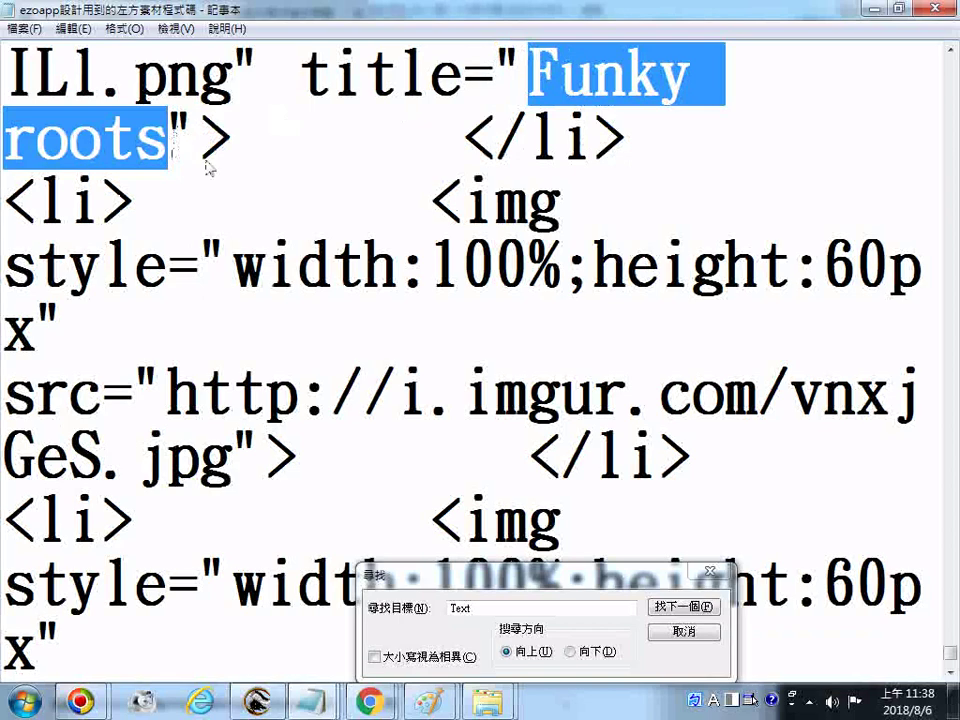
scroll(354, 230, "down", 2)
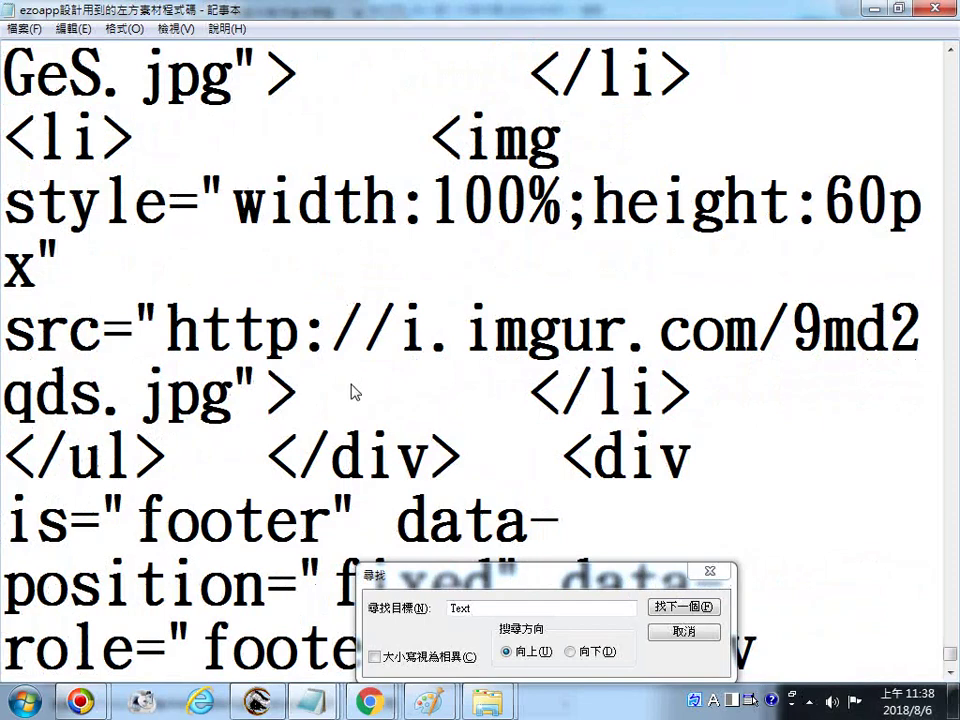
scroll(388, 371, "up", 1)
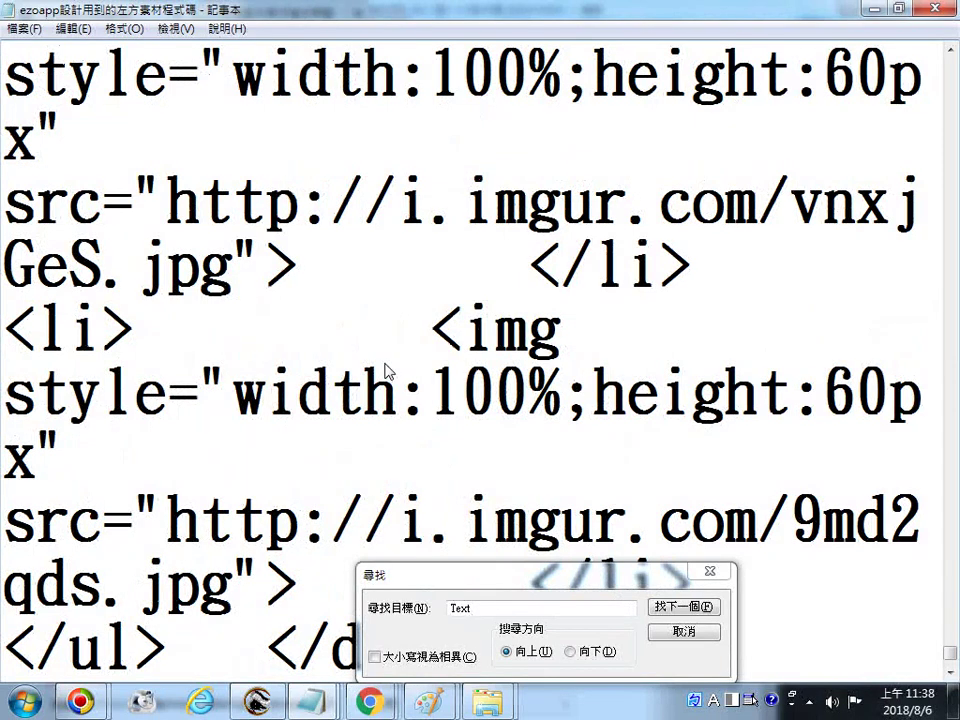
scroll(388, 371, "up", 1)
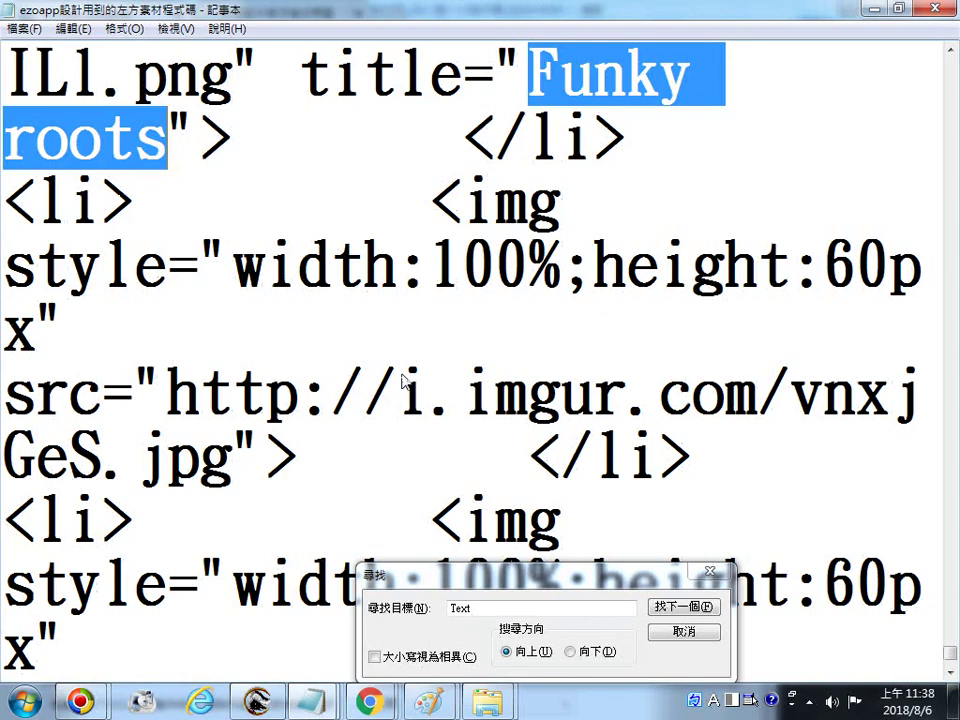
Review the bxslider code in the notes from the preceding image component down through the three slide entries to the list's end.
scroll(404, 381, "up", 5)
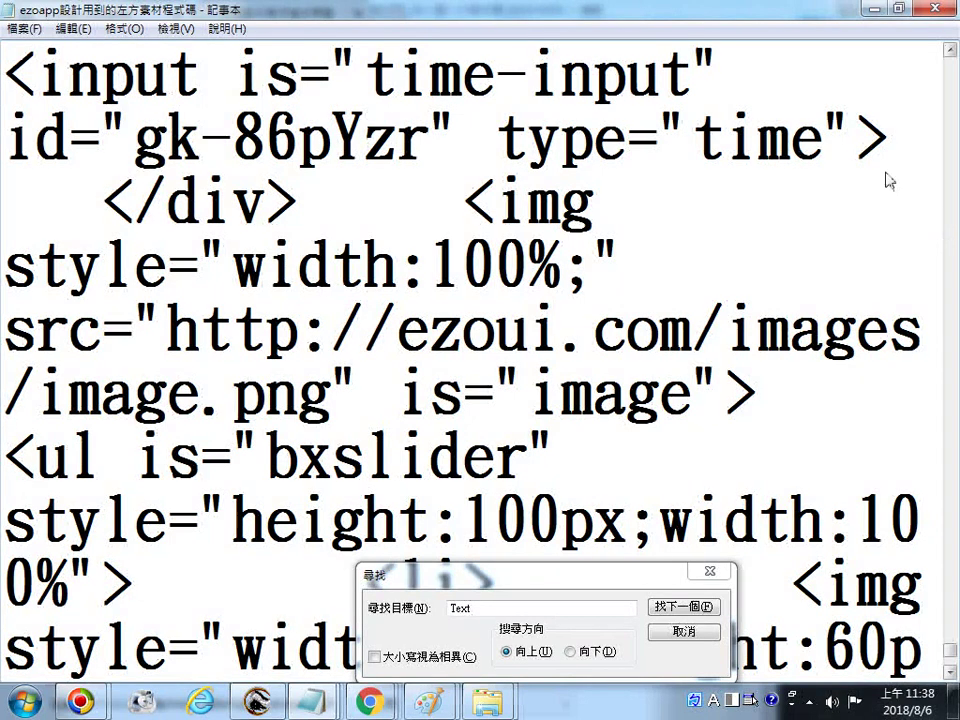
scroll(717, 290, "down", 1)
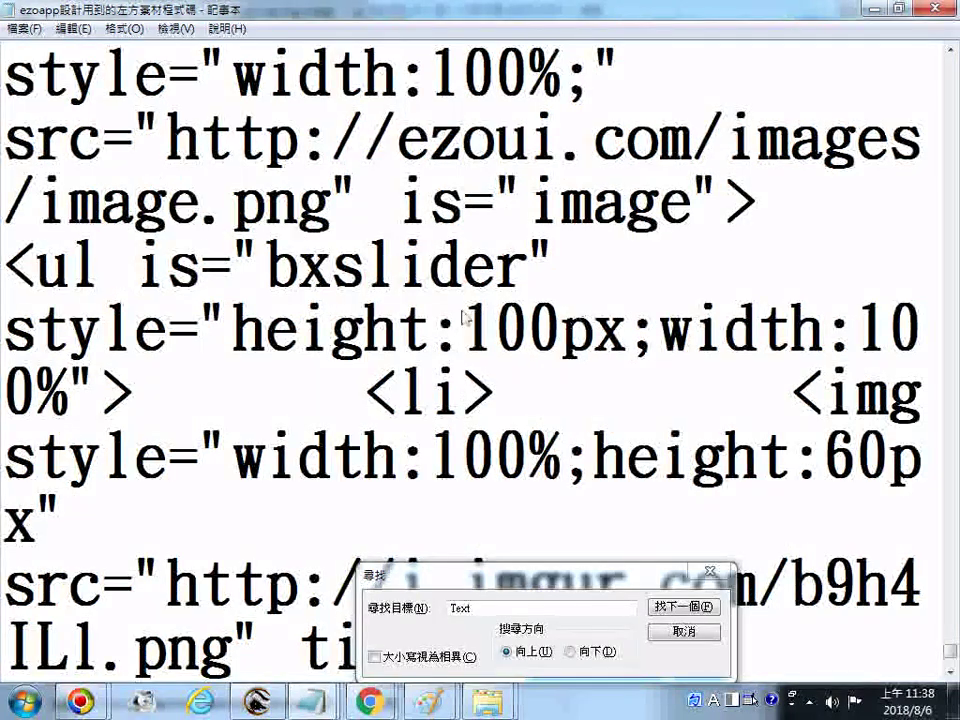
scroll(487, 325, "down", 1)
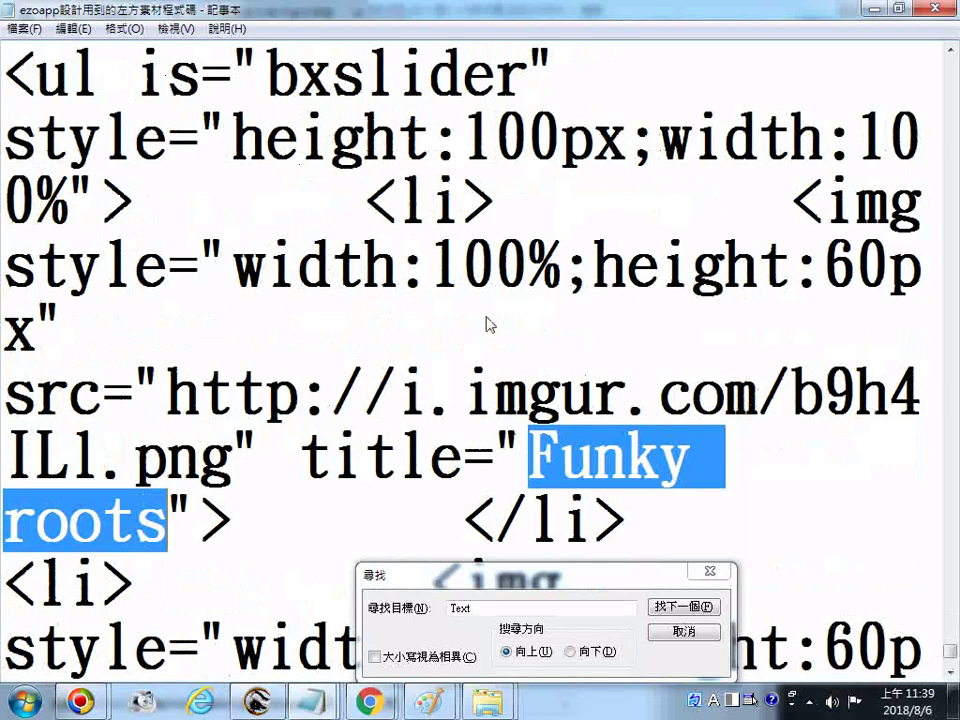
scroll(489, 323, "down", 2)
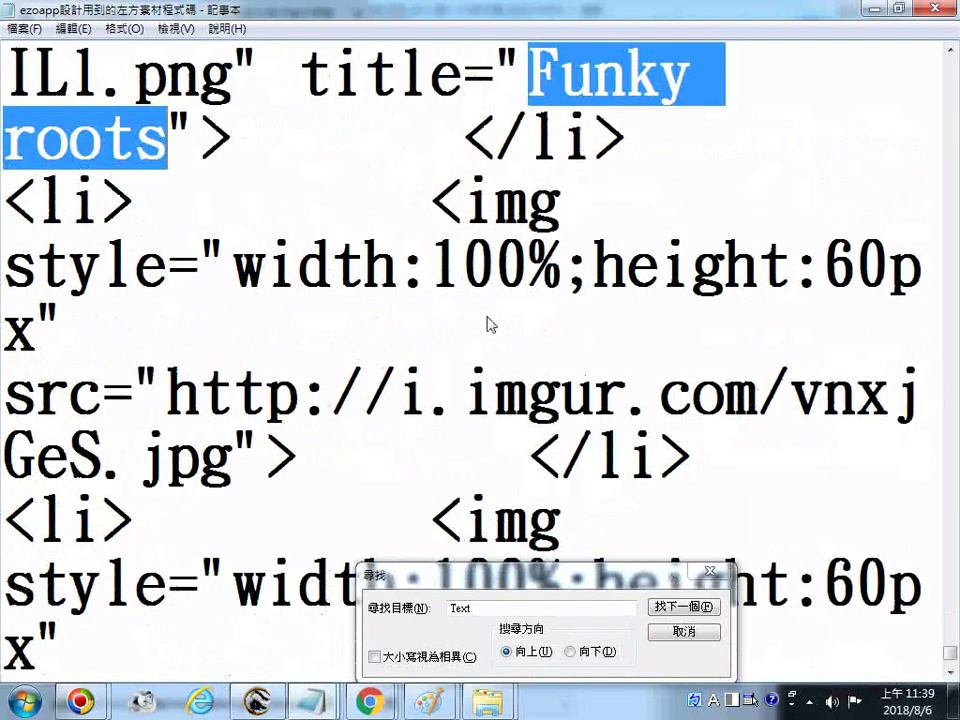
scroll(490, 323, "down", 1)
scroll(490, 323, "down", 1)
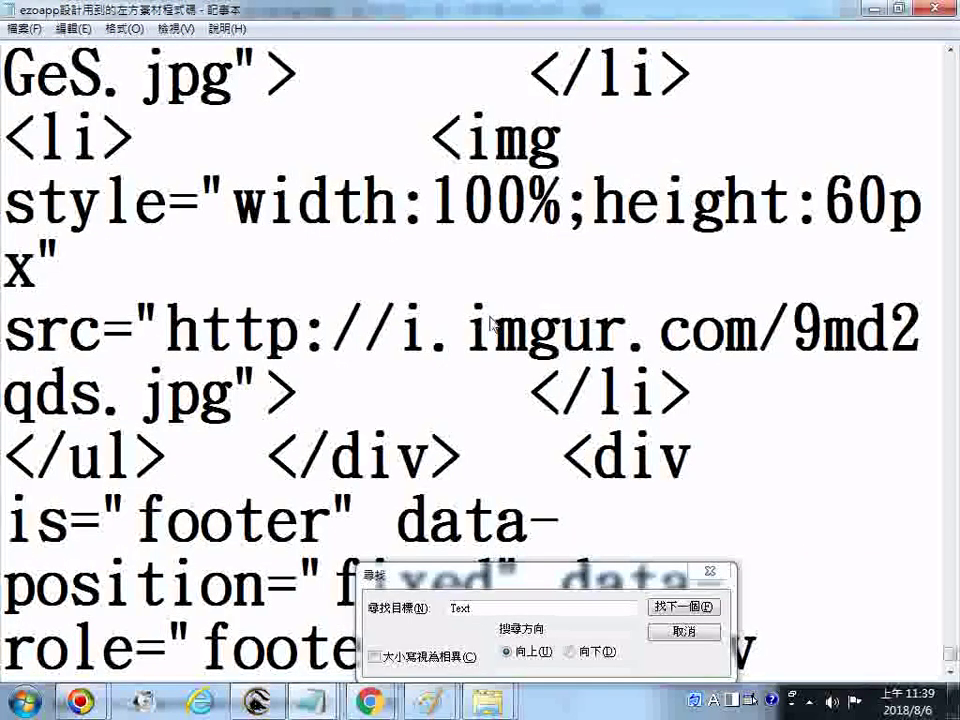
Switch to EZoApp Designer in Chrome, check the first slide's title tooltip, and leave the preview for a reloaded design view.
left_click(369, 702)
left_click(524, 519)
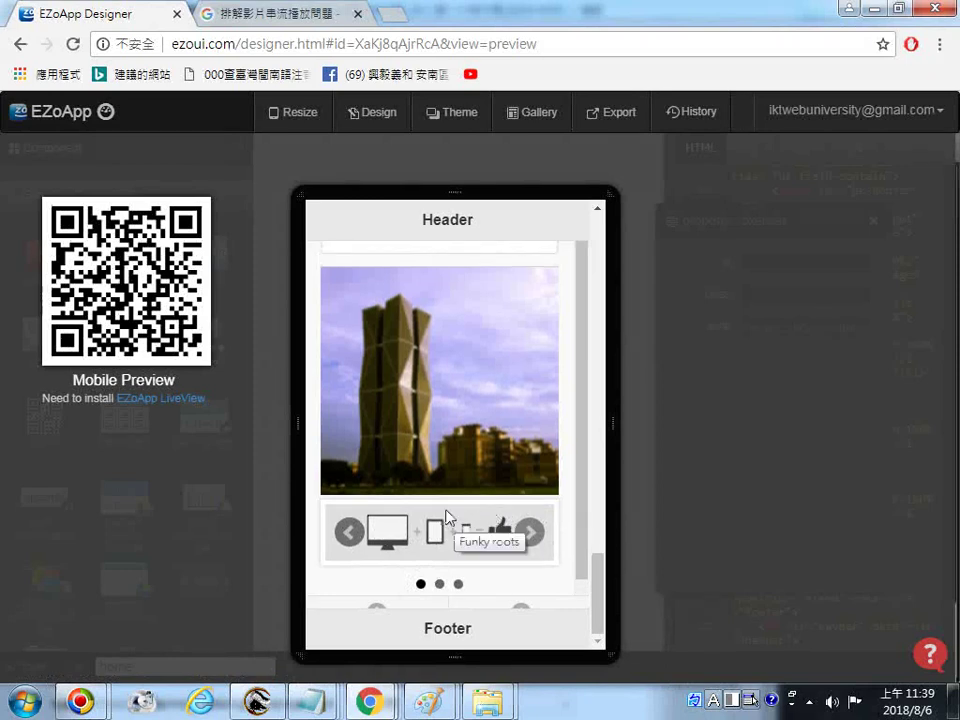
left_click(20, 44)
left_click(72, 45)
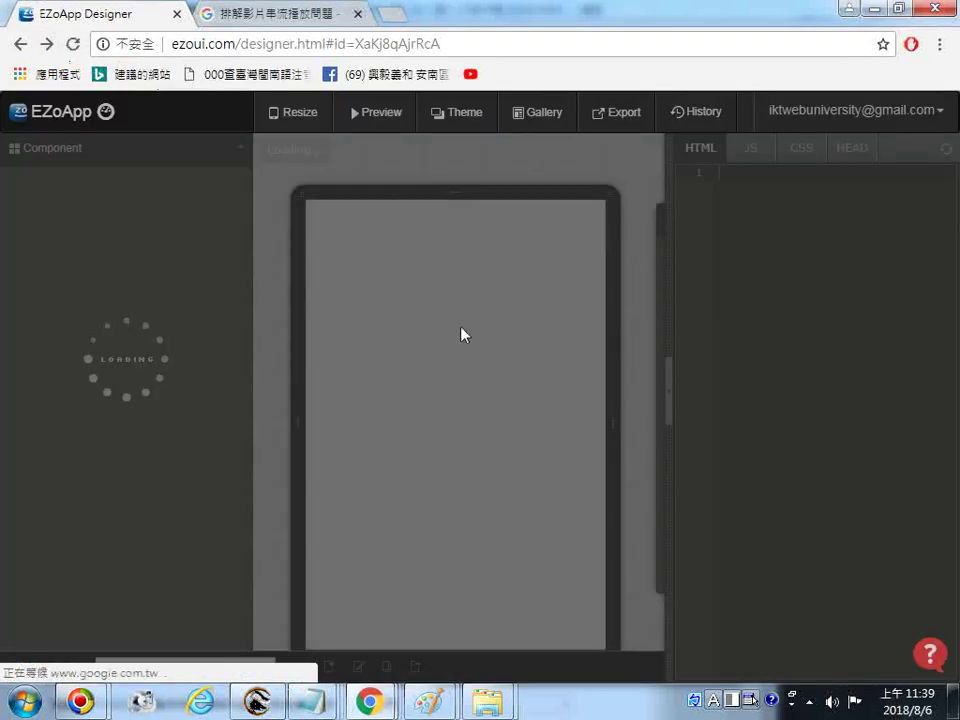
Look over the home page in the design view, down to the bxslider and back up to the table component.
scroll(415, 458, "down", 15)
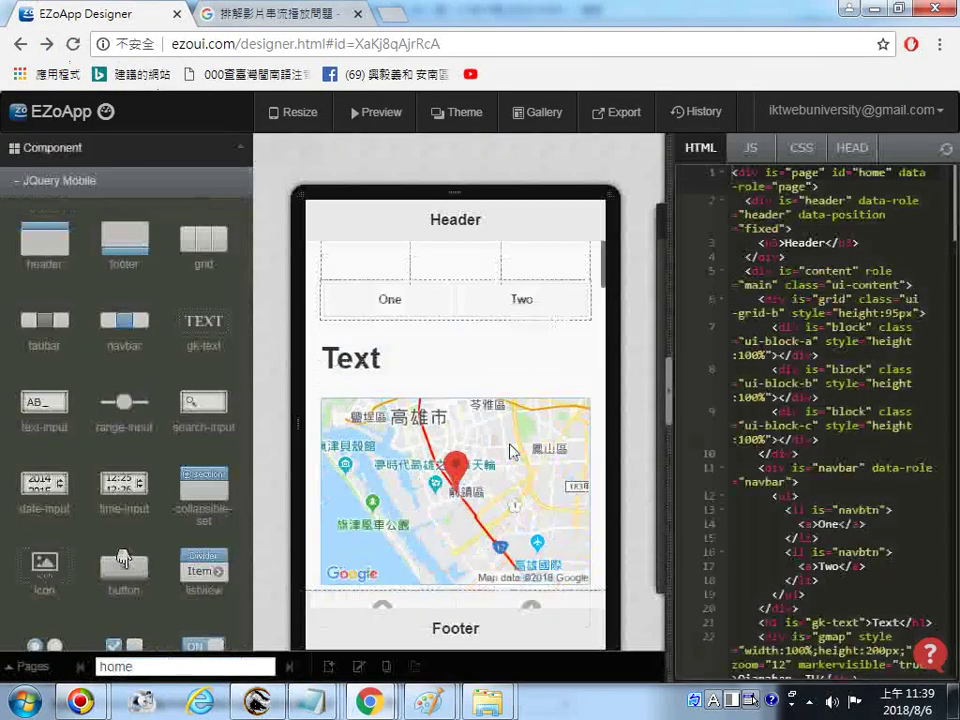
scroll(418, 552, "down", 1)
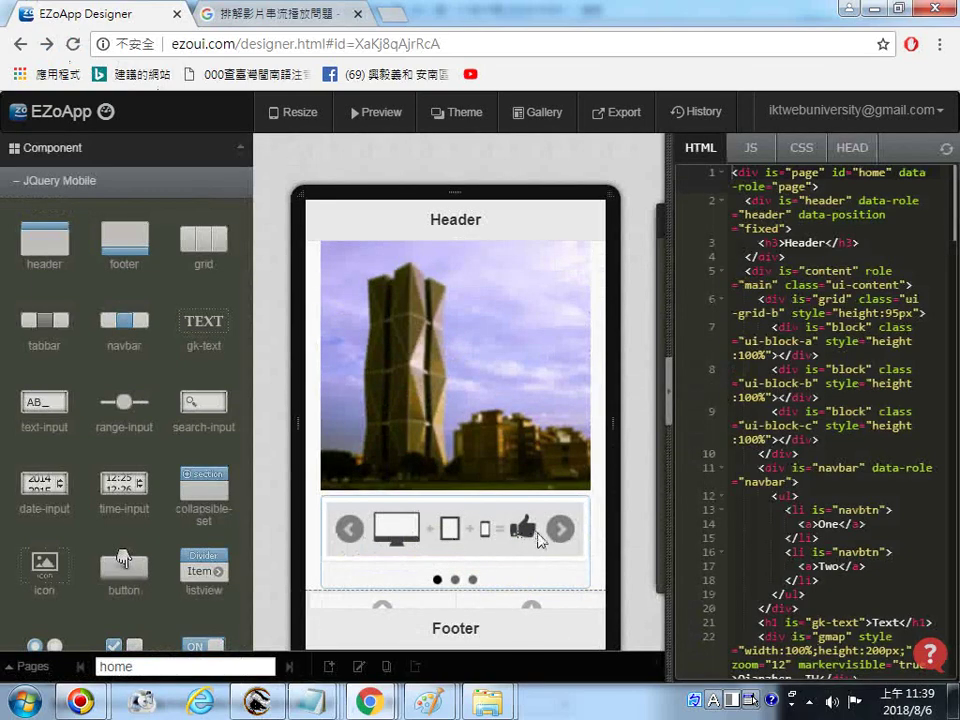
scroll(547, 310, "up", 10)
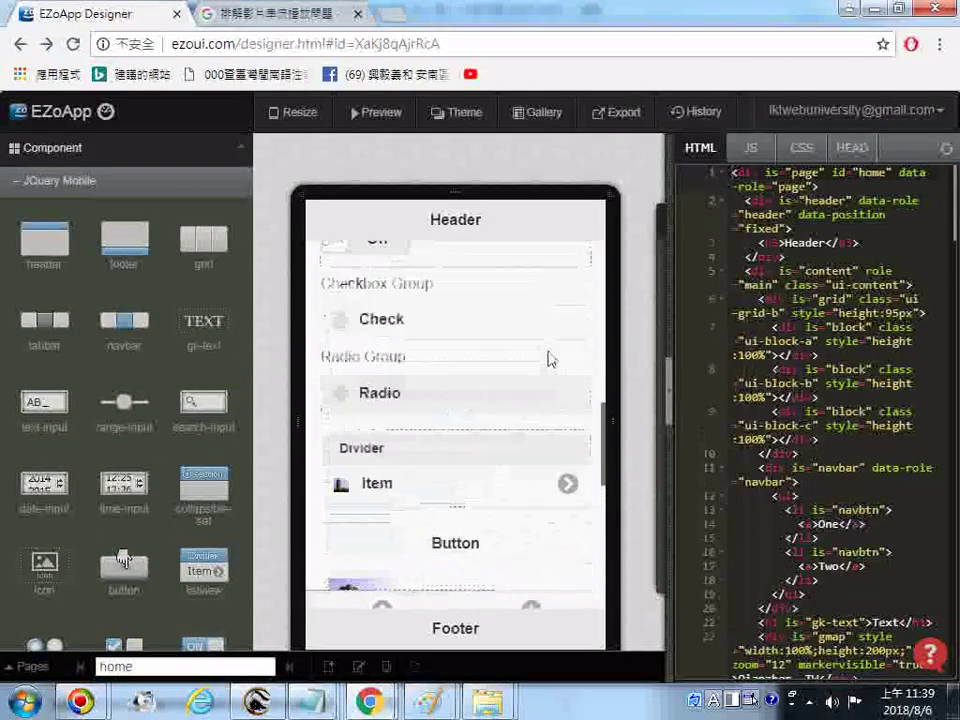
scroll(548, 360, "up", 8)
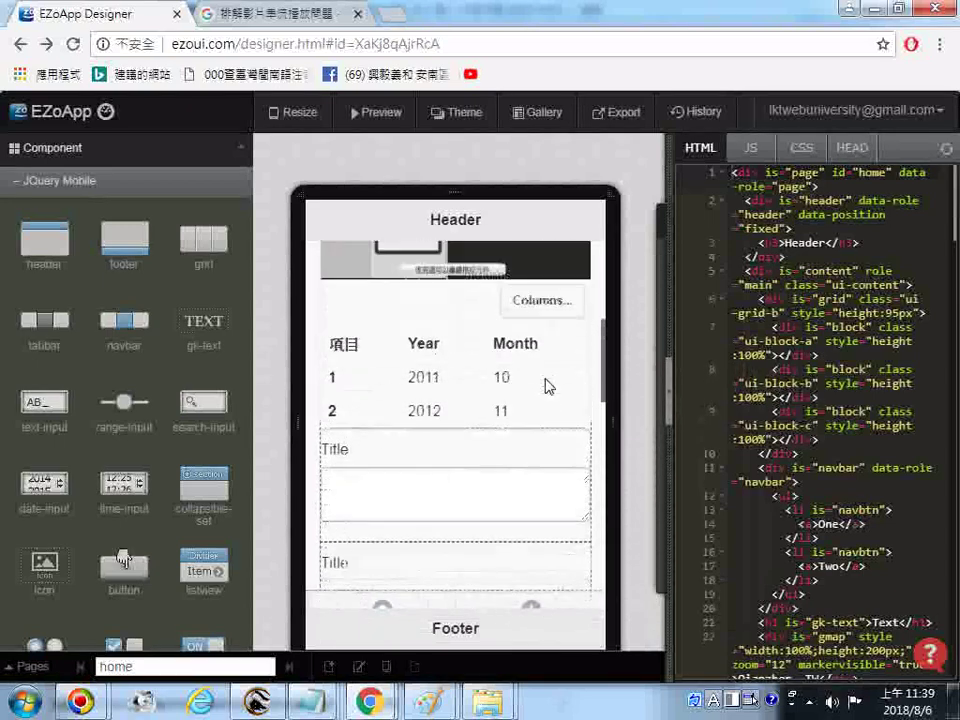
Add a qrcode component to the home page between the Text heading and the map.
scroll(547, 385, "up", 5)
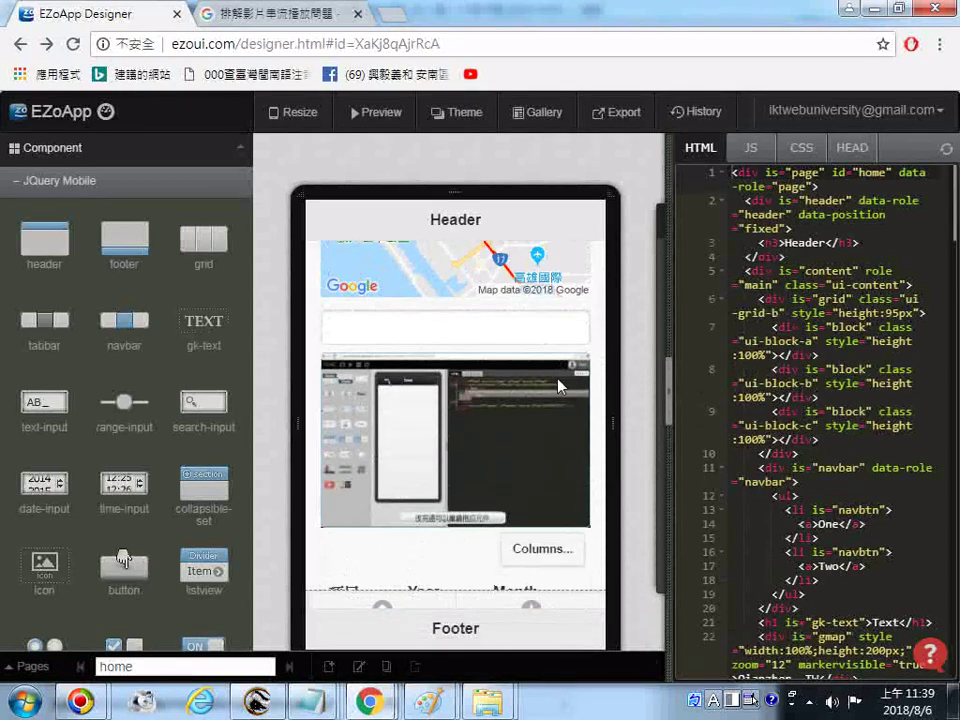
scroll(558, 385, "up", 5)
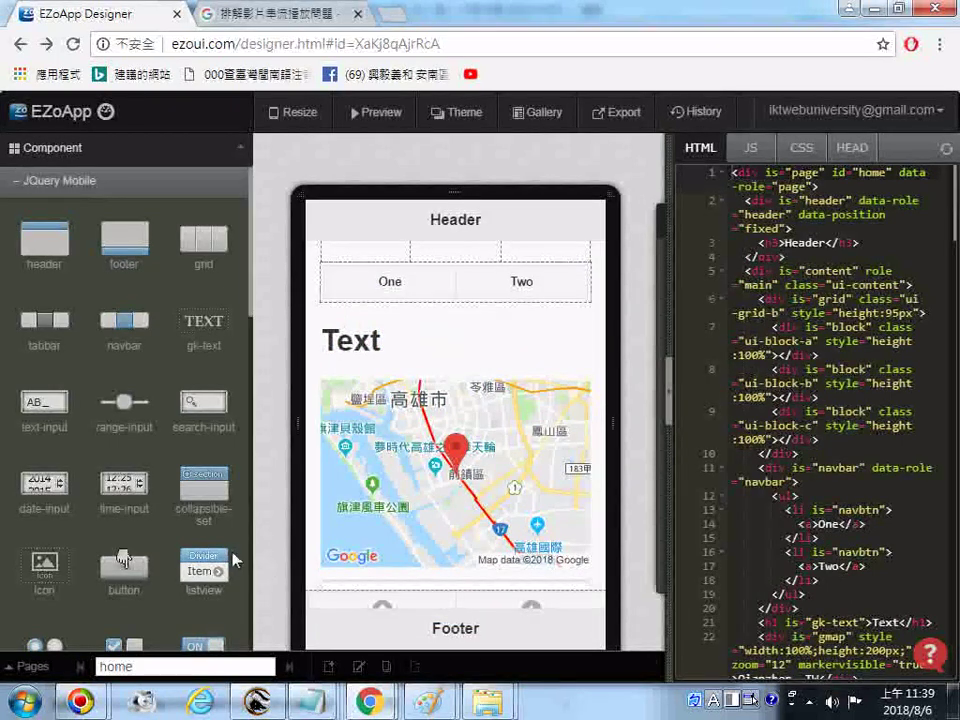
scroll(172, 413, "down", 5)
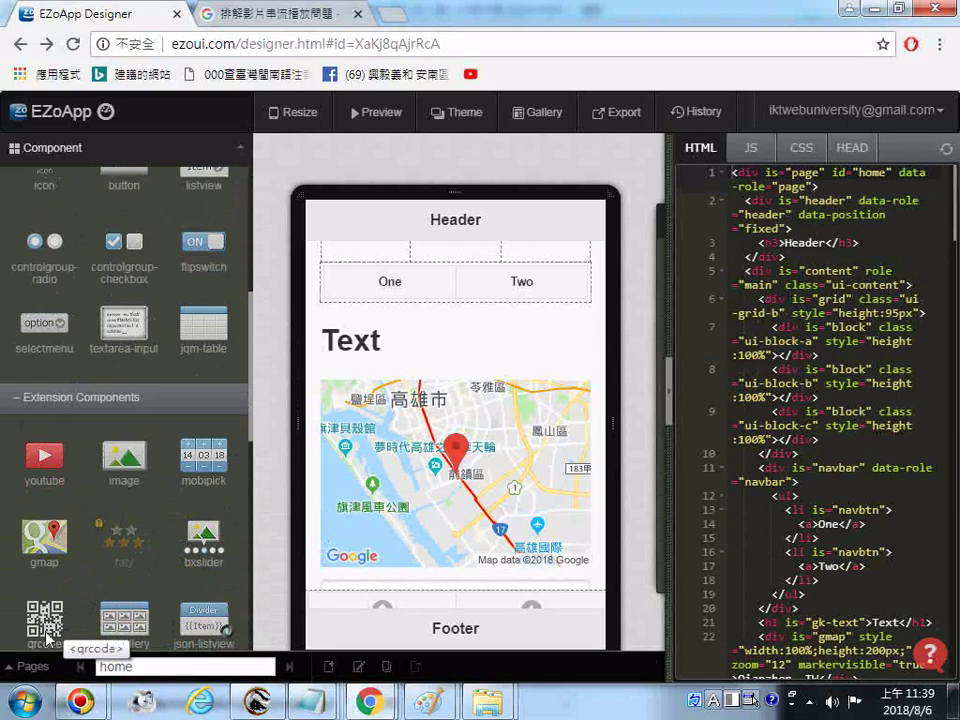
left_click_drag(45, 635, 401, 373)
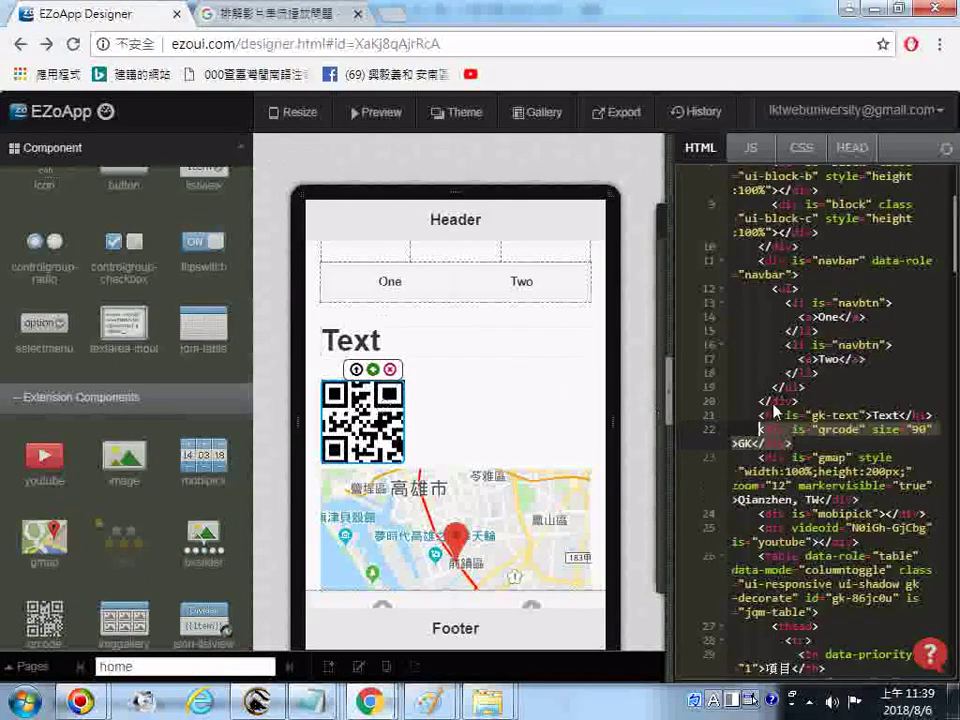
Copy the page's entire HTML code and switch to the Notepad file ezoapp設計用到的左方素材程式碼.
right_click(680, 400)
right_click(724, 348)
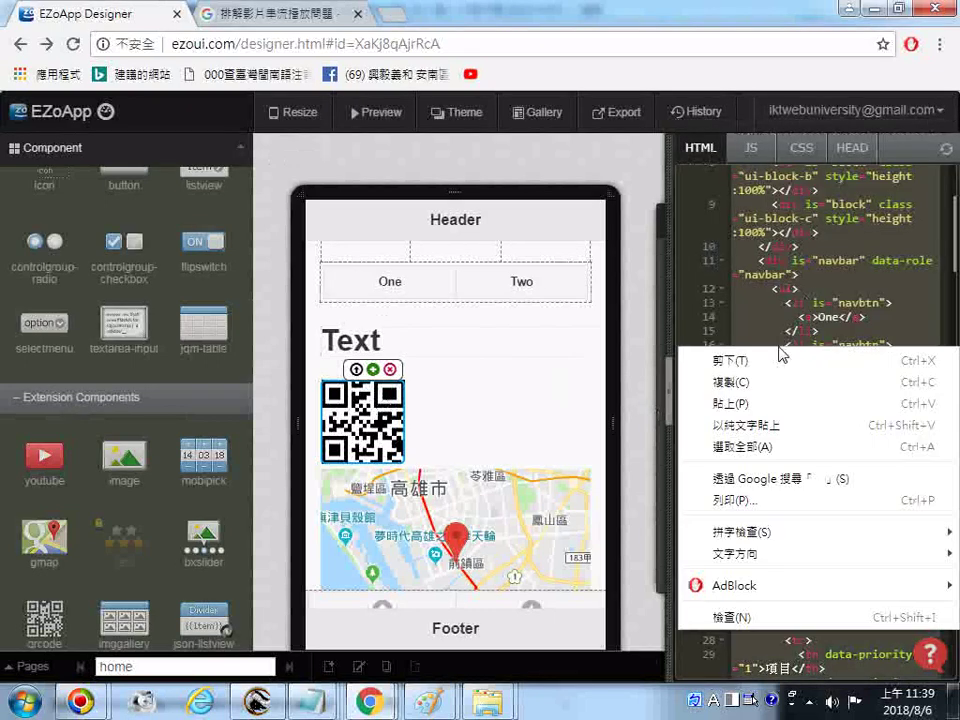
left_click(709, 381)
left_click(323, 706)
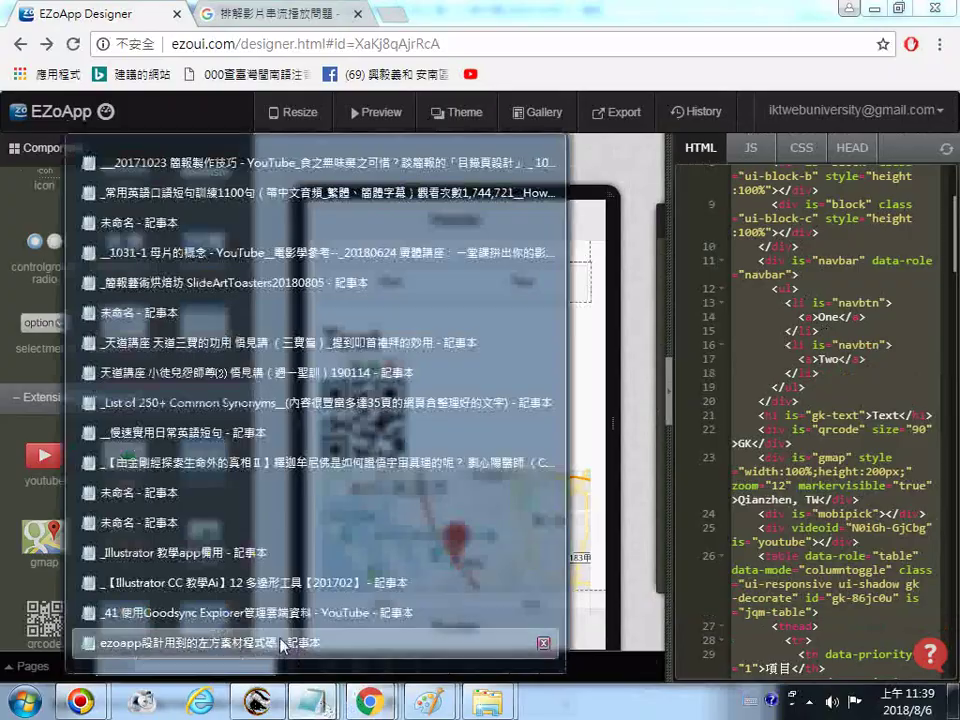
left_click(280, 645)
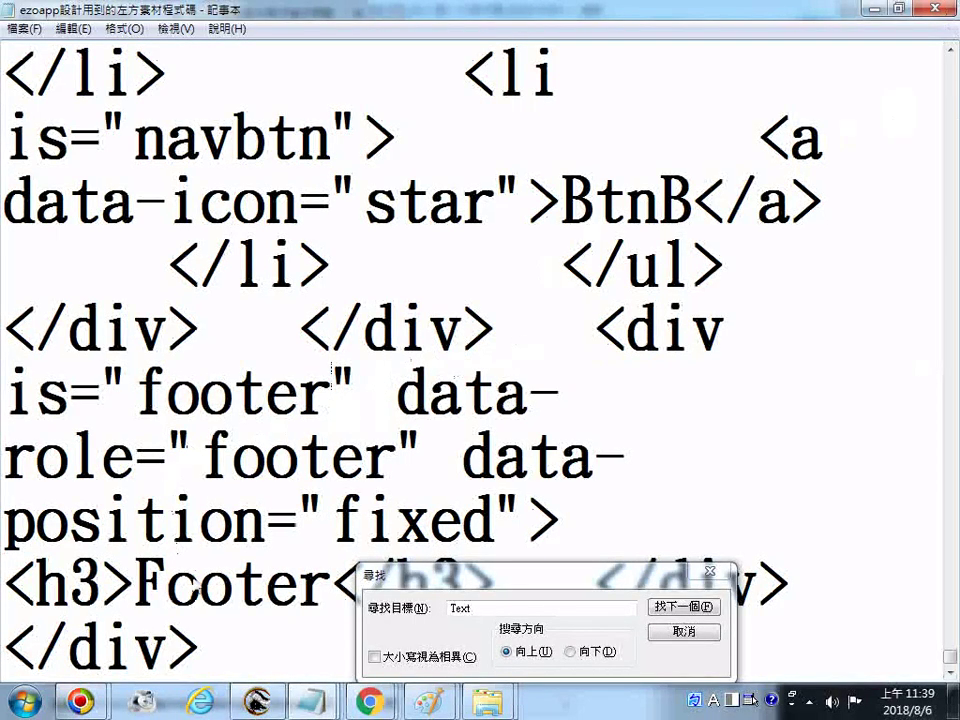
Append the number "25." at the end of the notes, paste the copied code below it and save the file.
left_click(220, 655)
key("Return")
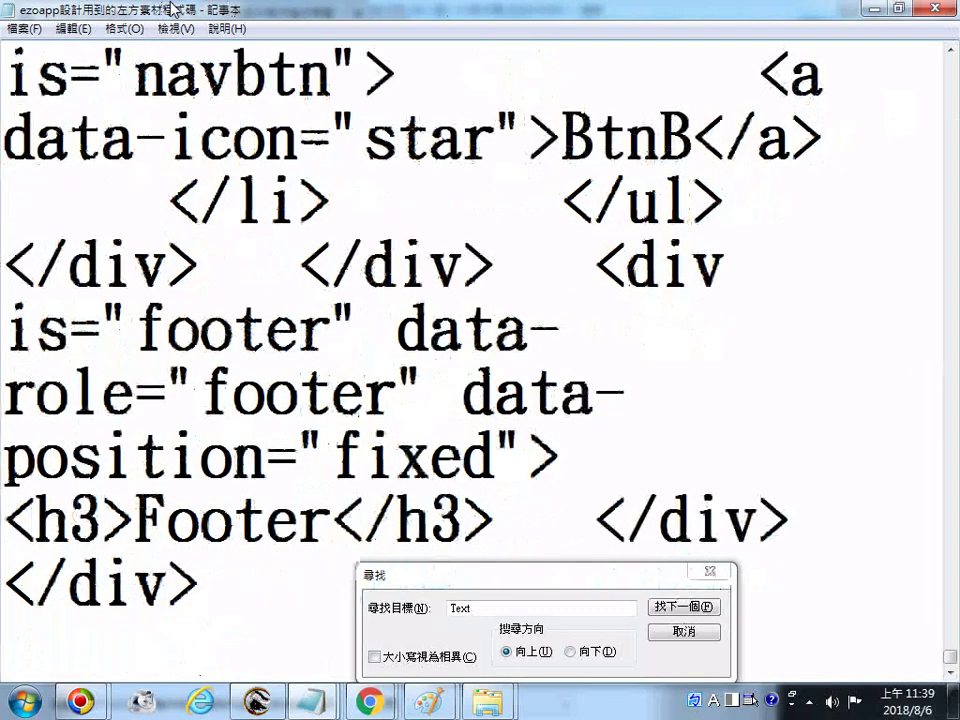
type("25.")
key("Return")
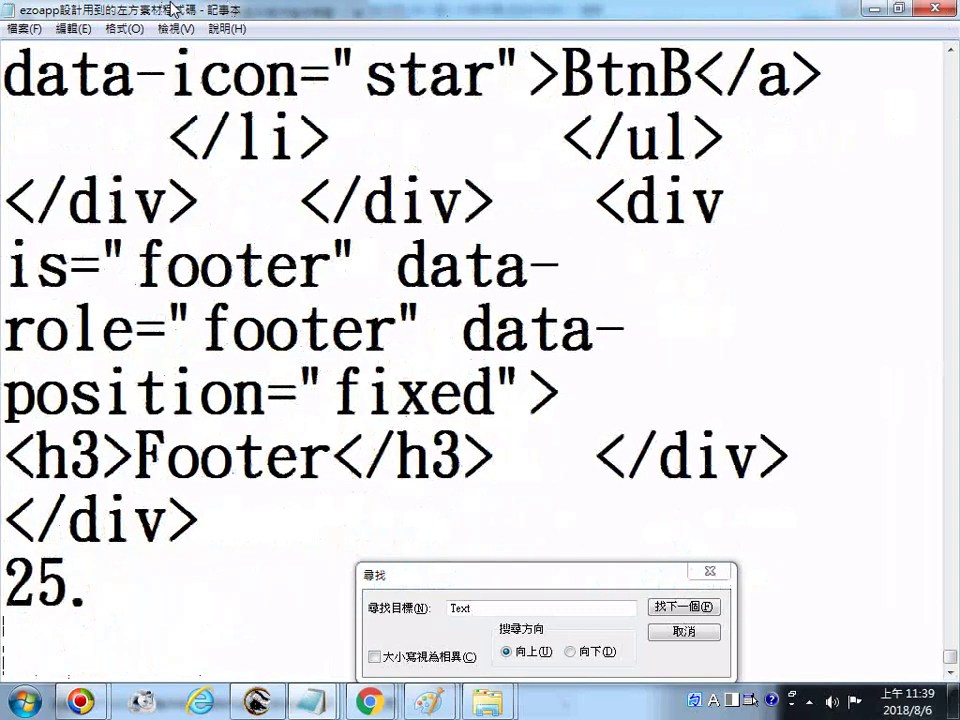
key("BackSpace")
key("BackSpace")
key("BackSpace")
key("BackSpace")
key("BackSpace")
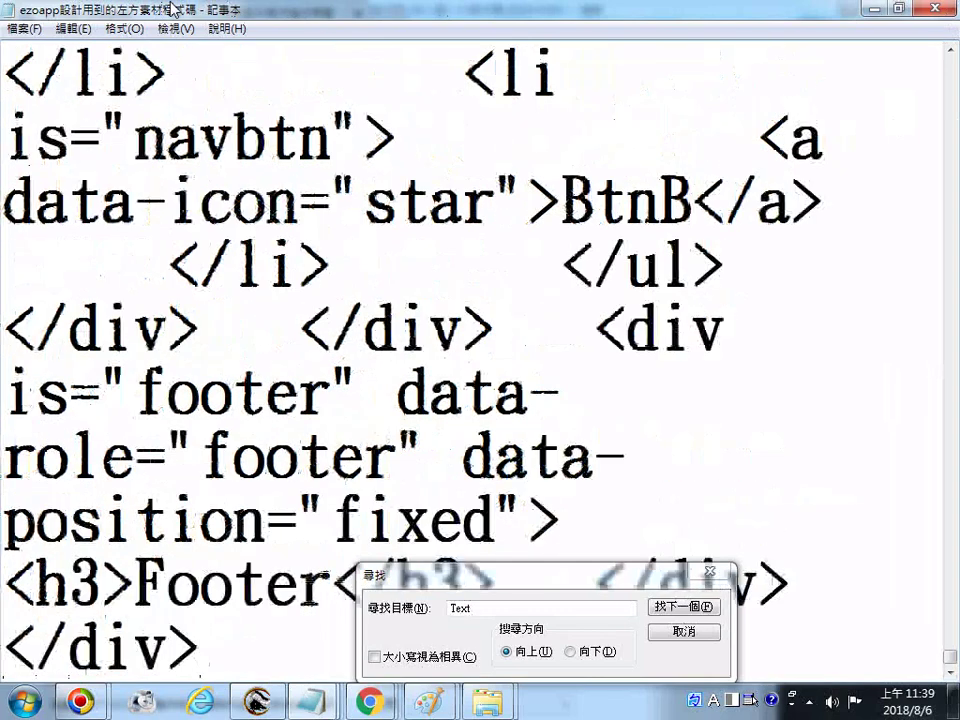
left_click(20, 27)
left_click(50, 91)
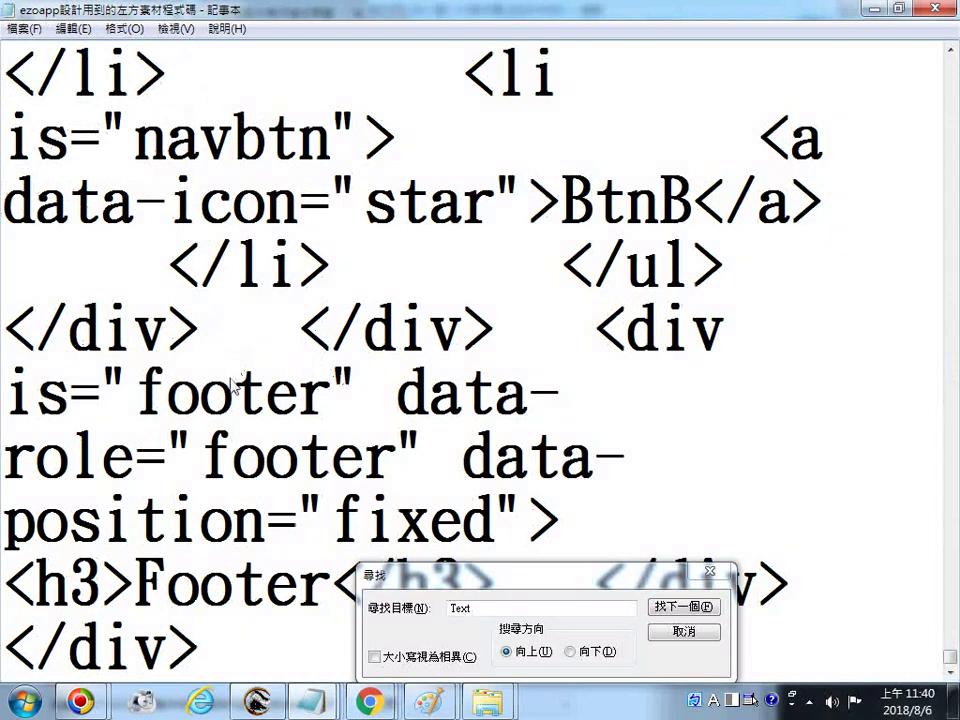
Search upward for "Text" to locate the qrcode element, and highlight its qrcode type and GK content.
left_click(663, 612)
left_click(664, 607)
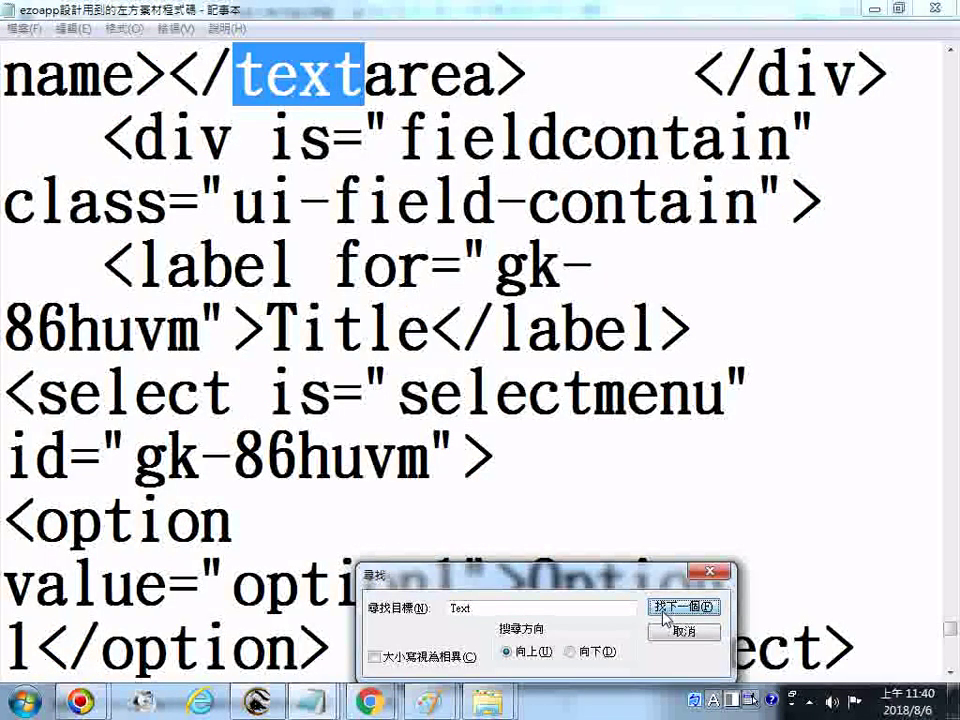
left_click(664, 607)
left_click(664, 607)
left_click(664, 610)
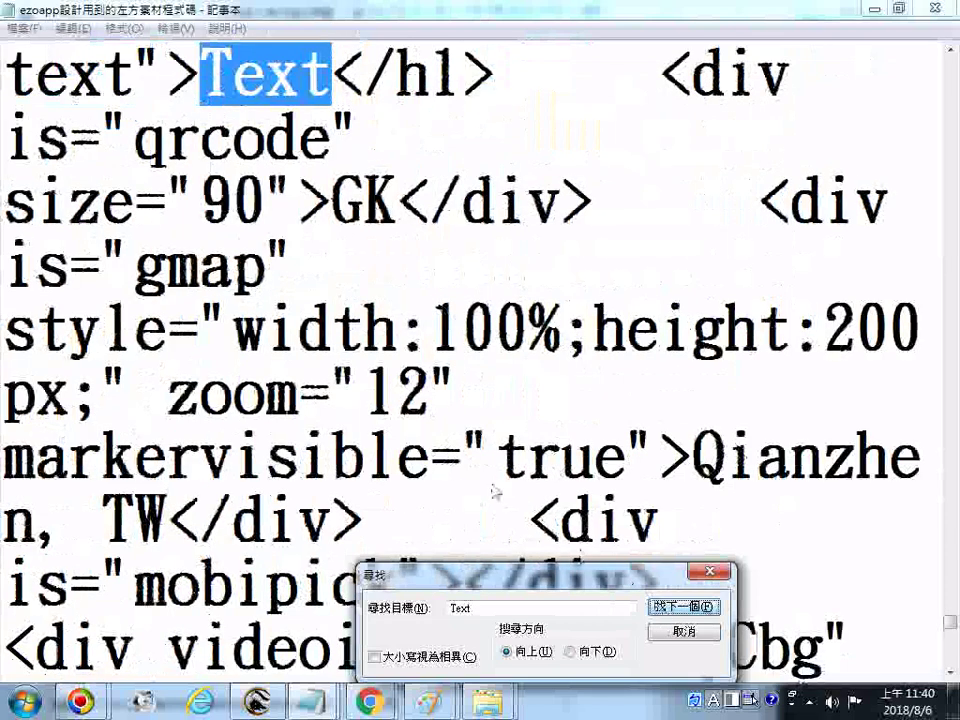
left_click(372, 400)
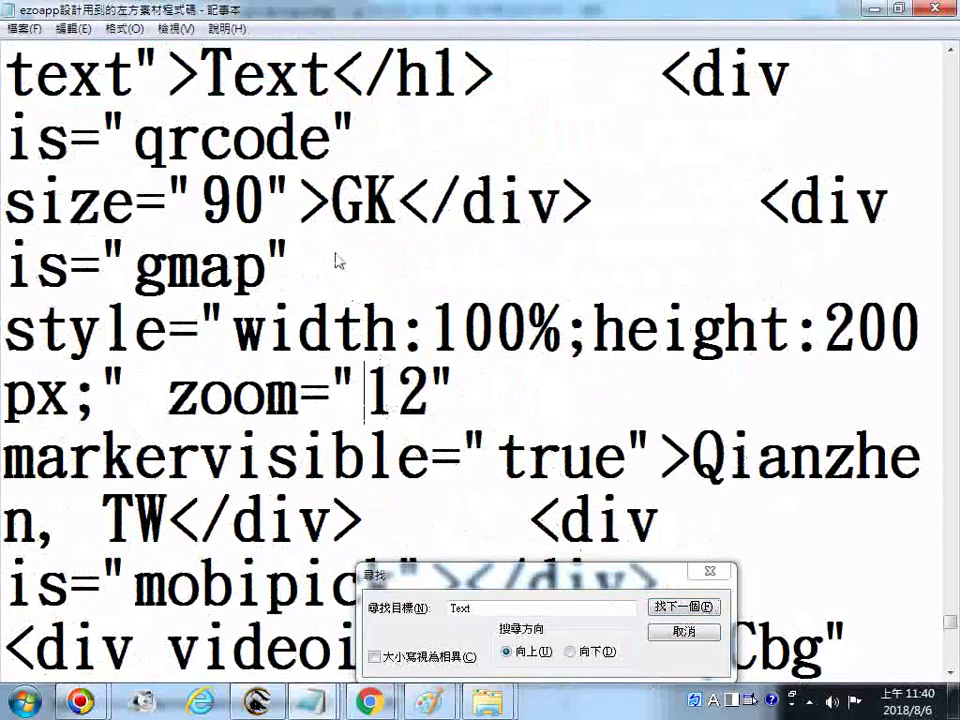
left_click_drag(136, 140, 326, 140)
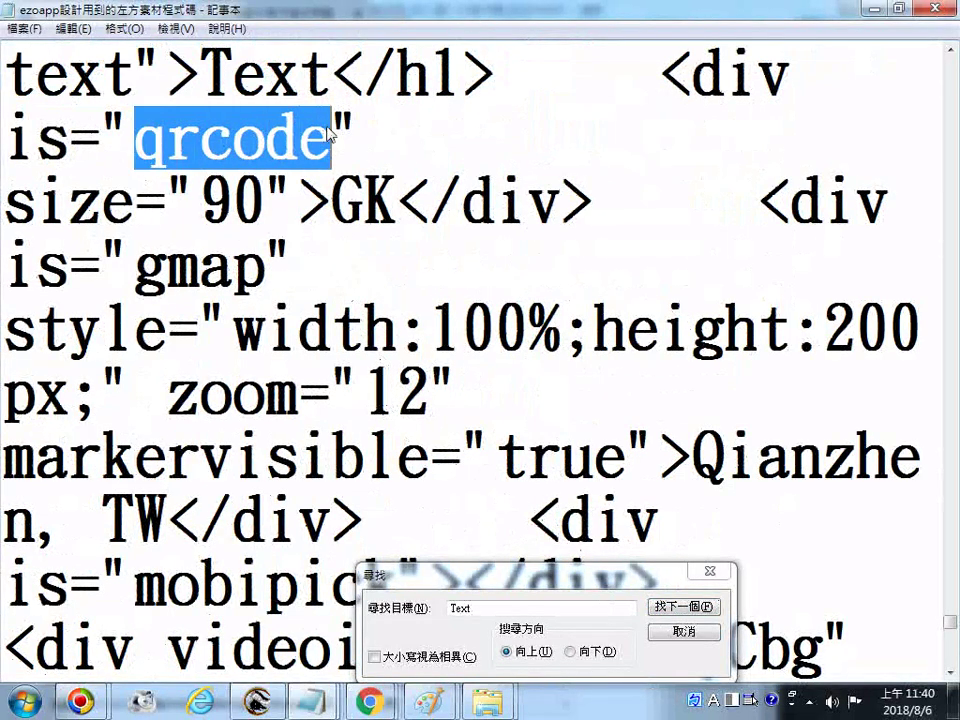
left_click_drag(333, 203, 405, 203)
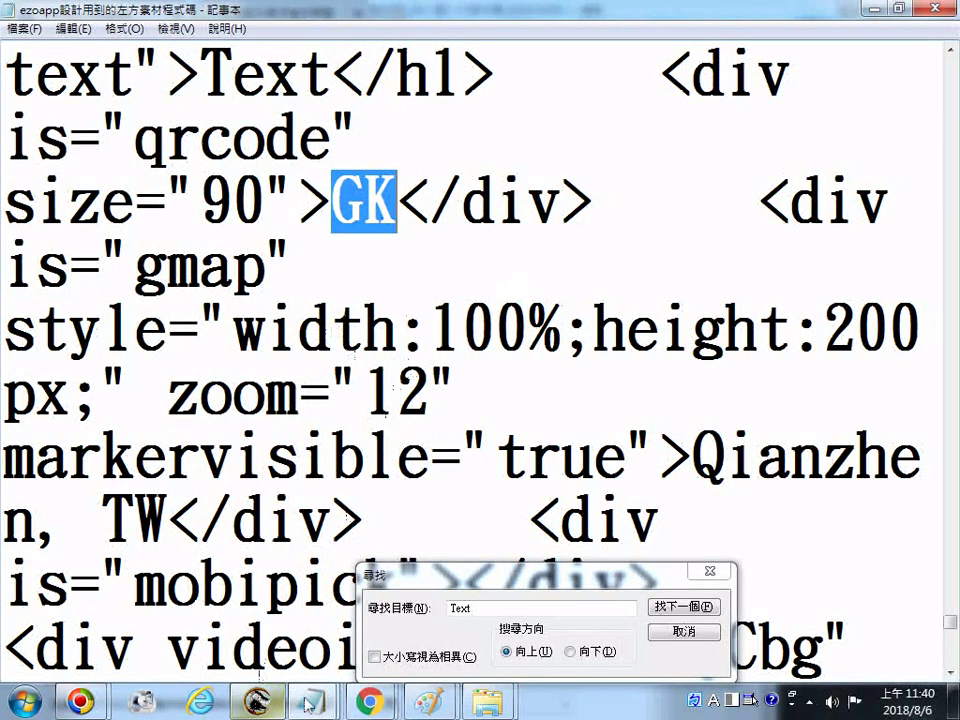
Switch to EZoApp Designer in Chrome, preview the page with the QR code, and return to the reloaded design view.
mouse_move(365, 706)
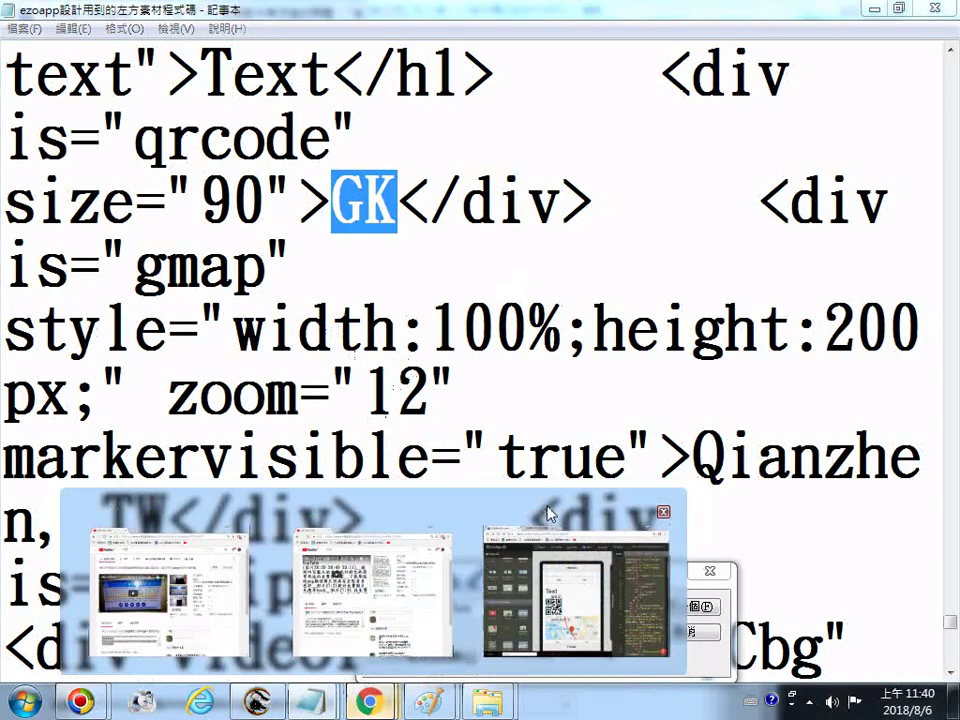
left_click(570, 590)
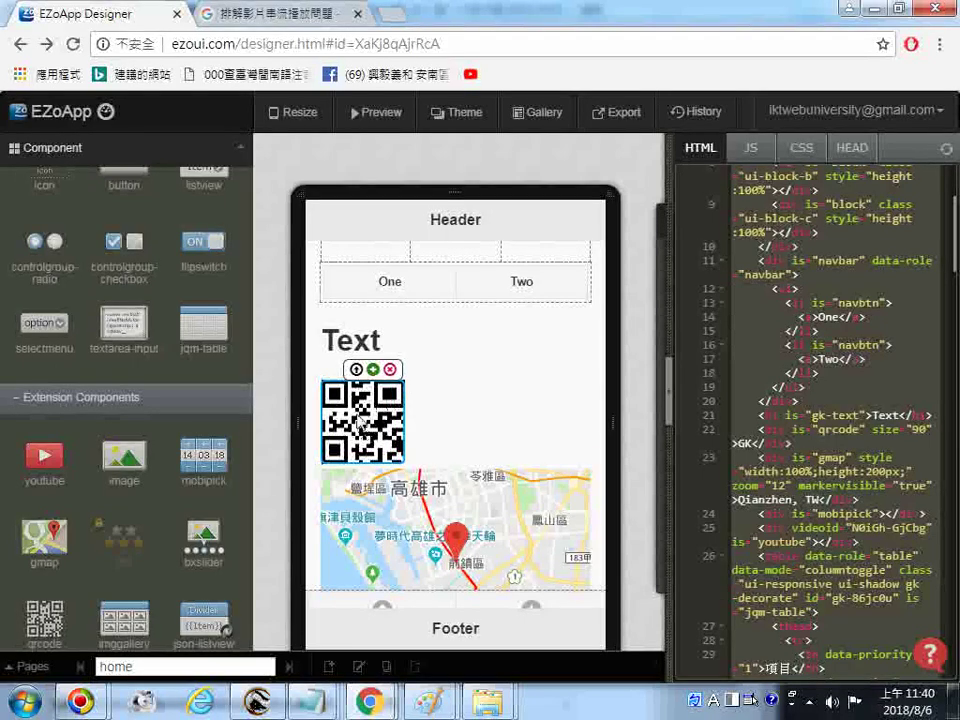
left_click(375, 115)
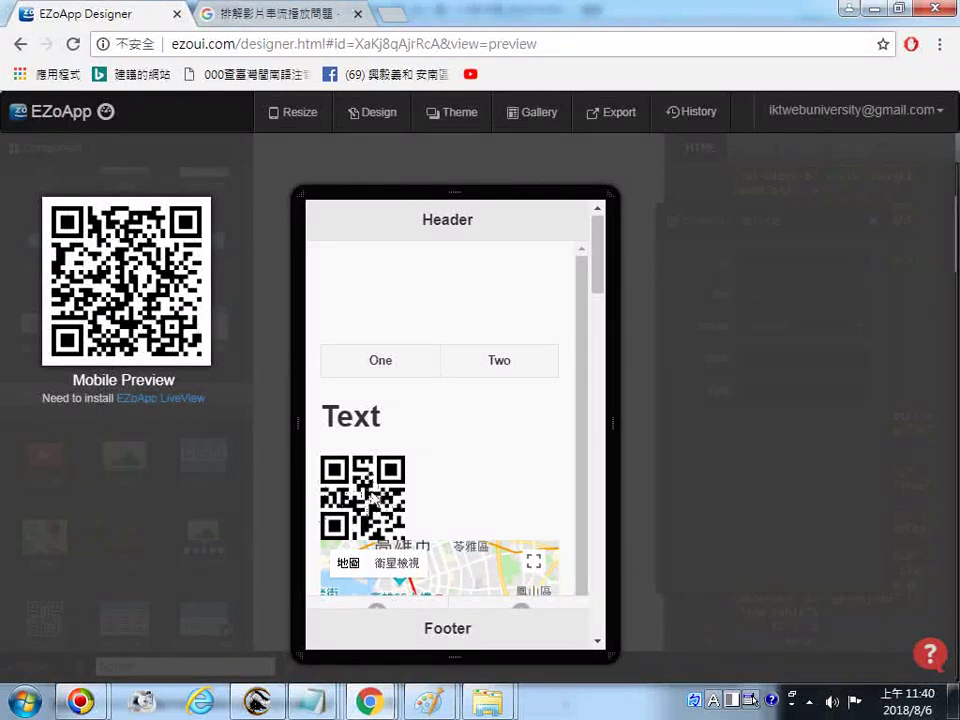
left_click(20, 44)
left_click(70, 45)
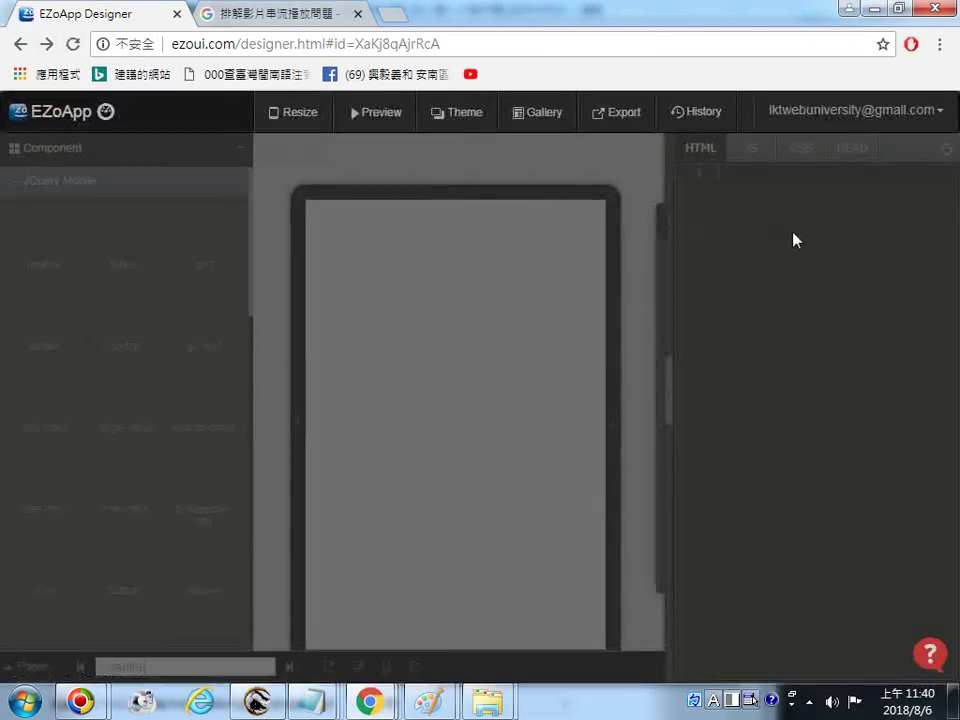
Add an imggallery component to the home page and bring the photo grid below the image slider into view.
scroll(400, 430, "down", 1)
scroll(235, 490, "down", 5)
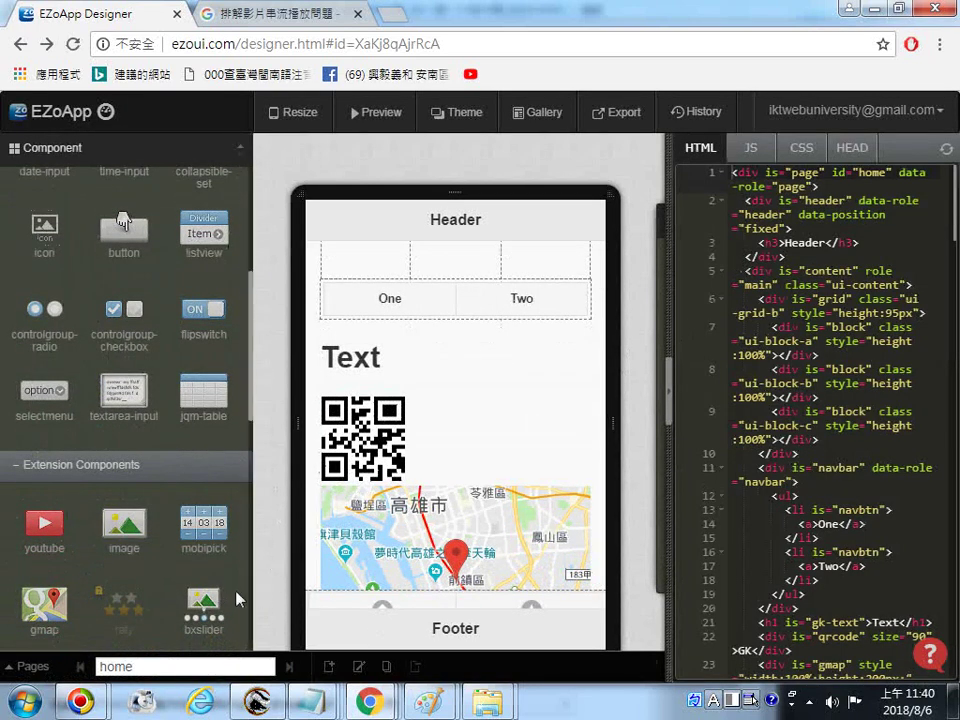
scroll(236, 594, "down", 3)
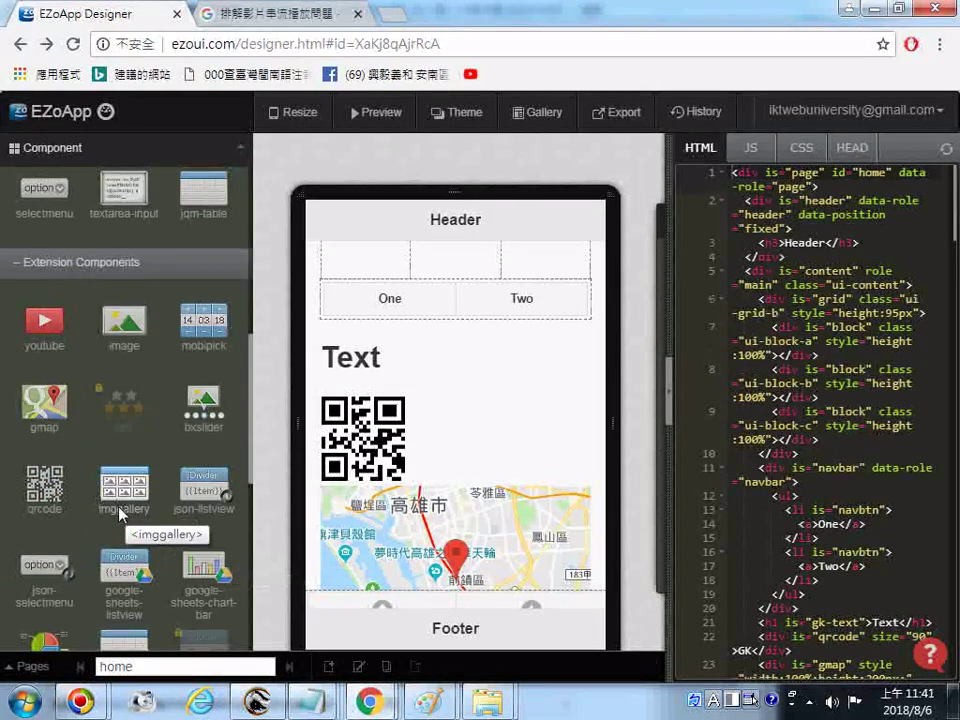
left_click_drag(119, 513, 372, 382)
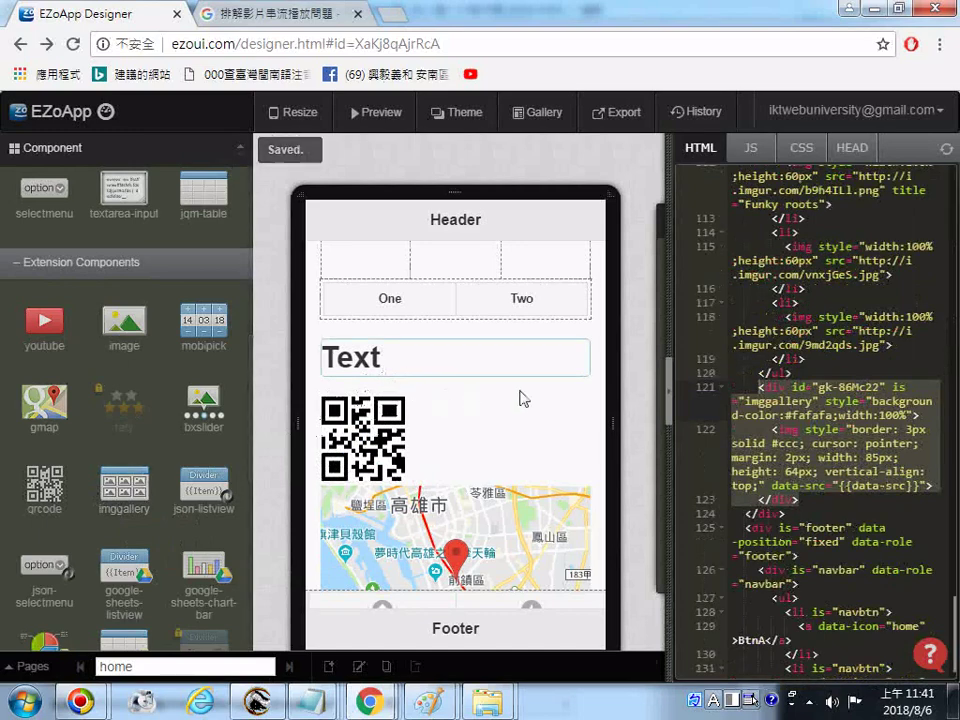
scroll(520, 398, "down", 10)
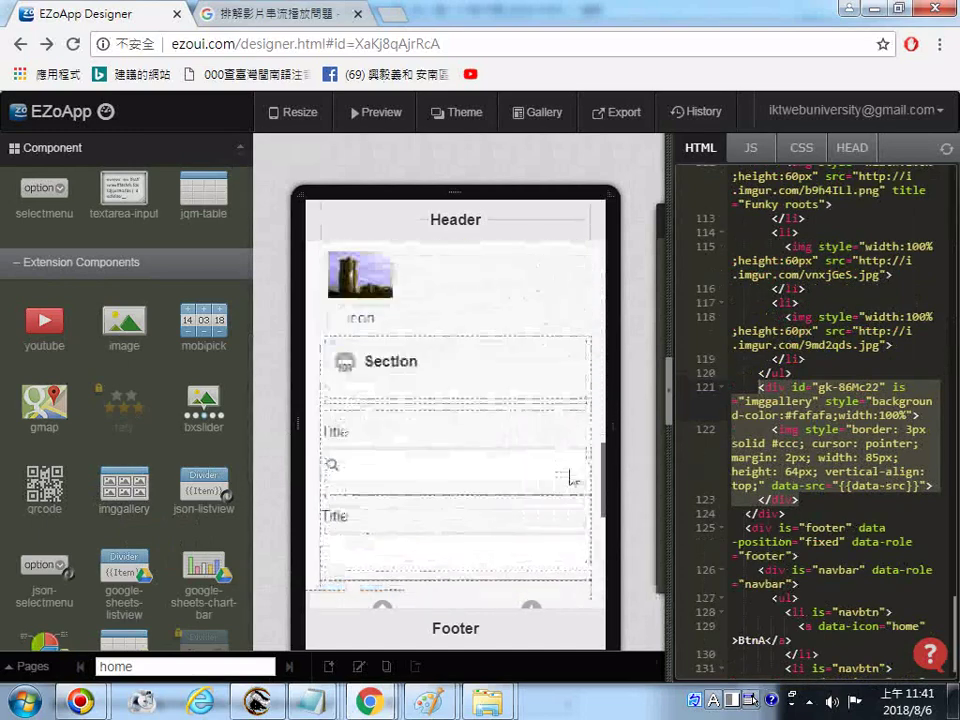
scroll(570, 478, "down", 5)
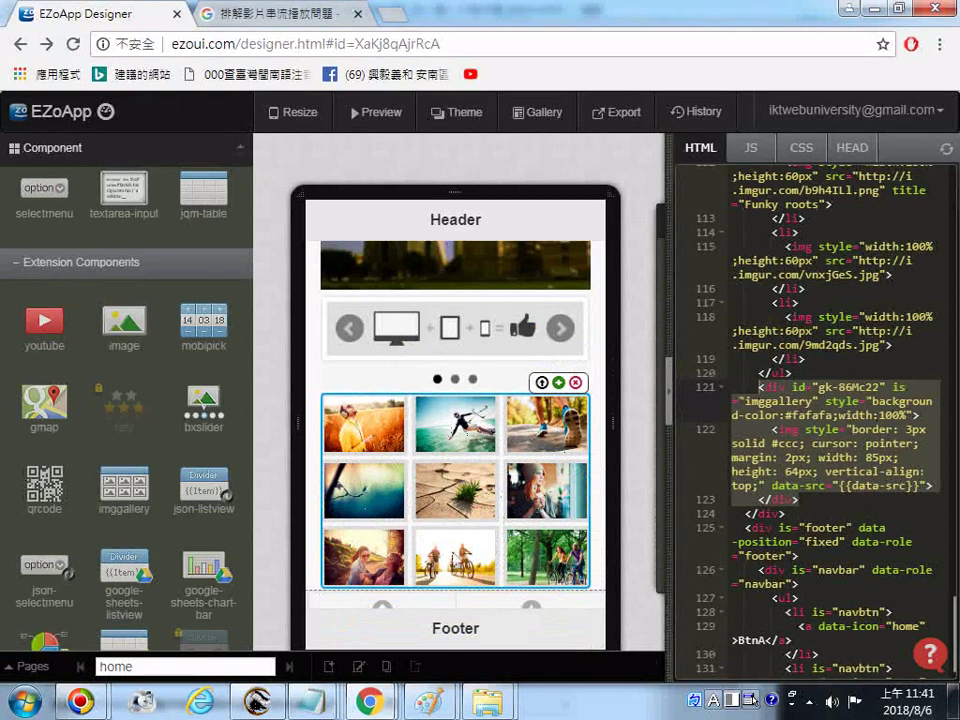
Copy the full HTML code including the image gallery and switch to the Notepad file ezoapp設計用到的左方素材程式碼.
scroll(698, 480, "down", 3)
right_click(780, 398)
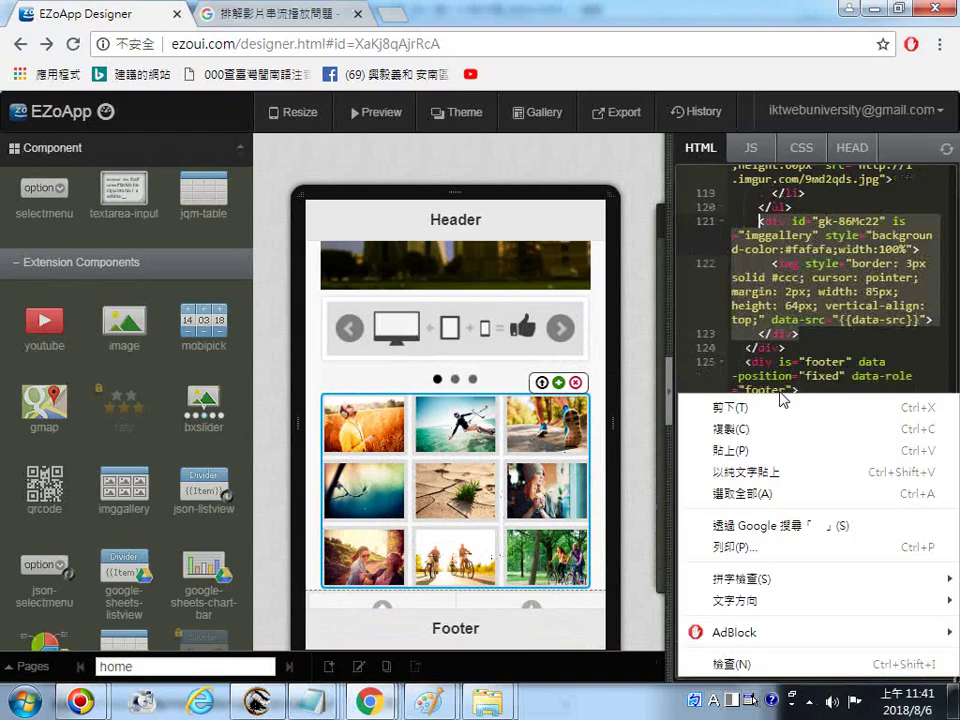
left_click(742, 493)
right_click(700, 332)
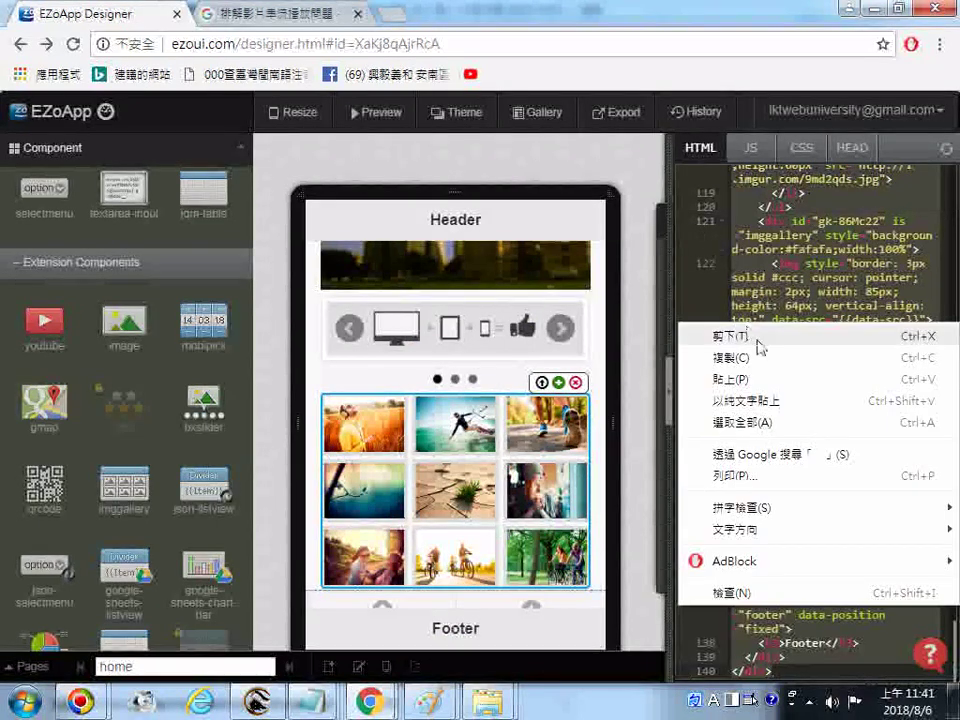
left_click(750, 360)
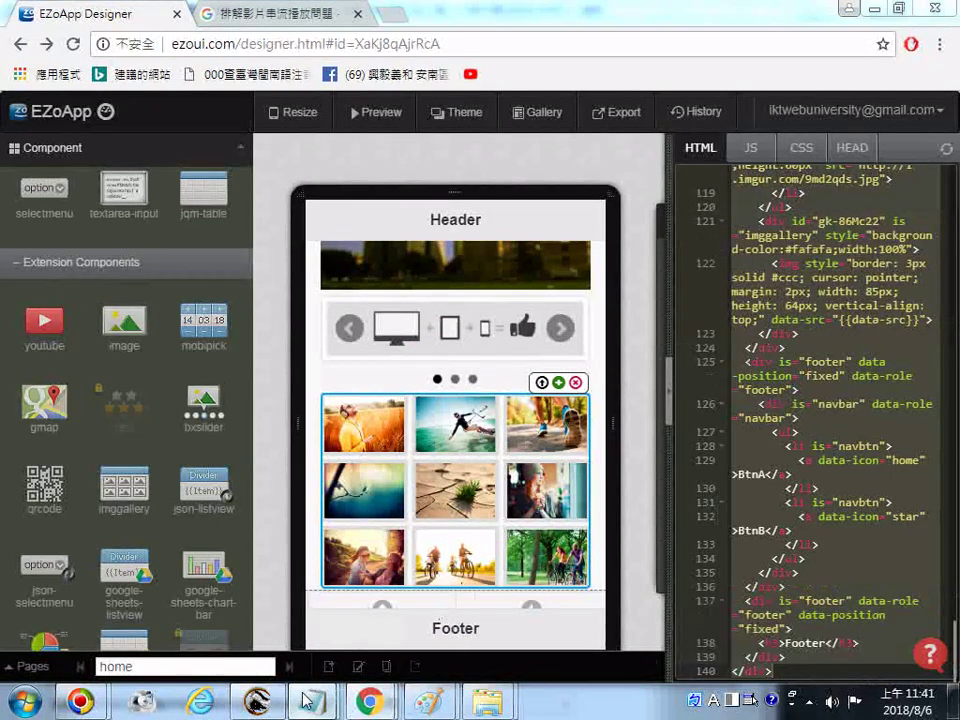
right_click(312, 701)
left_click(289, 651)
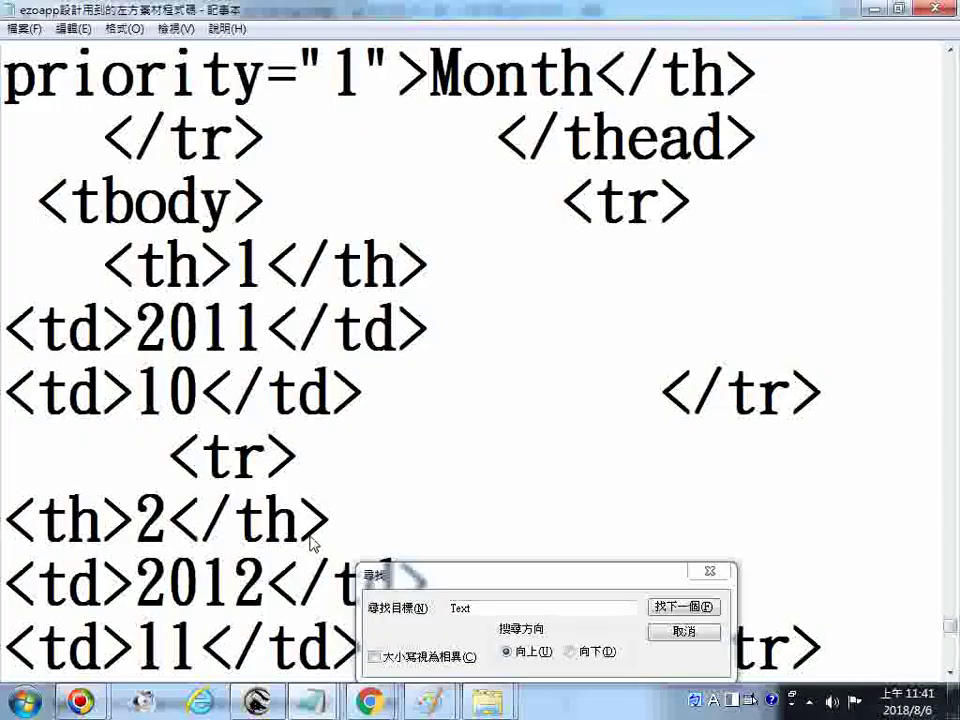
Append the number "26." at the end of the notes, paste the copied gallery code below it and save the file.
scroll(948, 338, "up", 10)
scroll(780, 545, "down", 20)
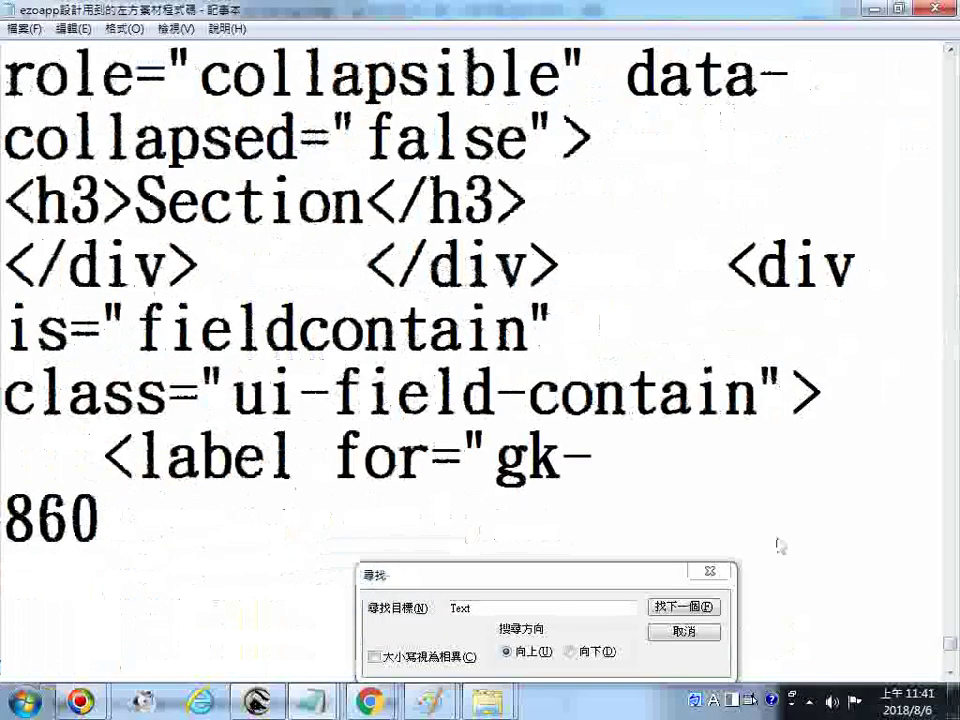
scroll(600, 500, "down", 5)
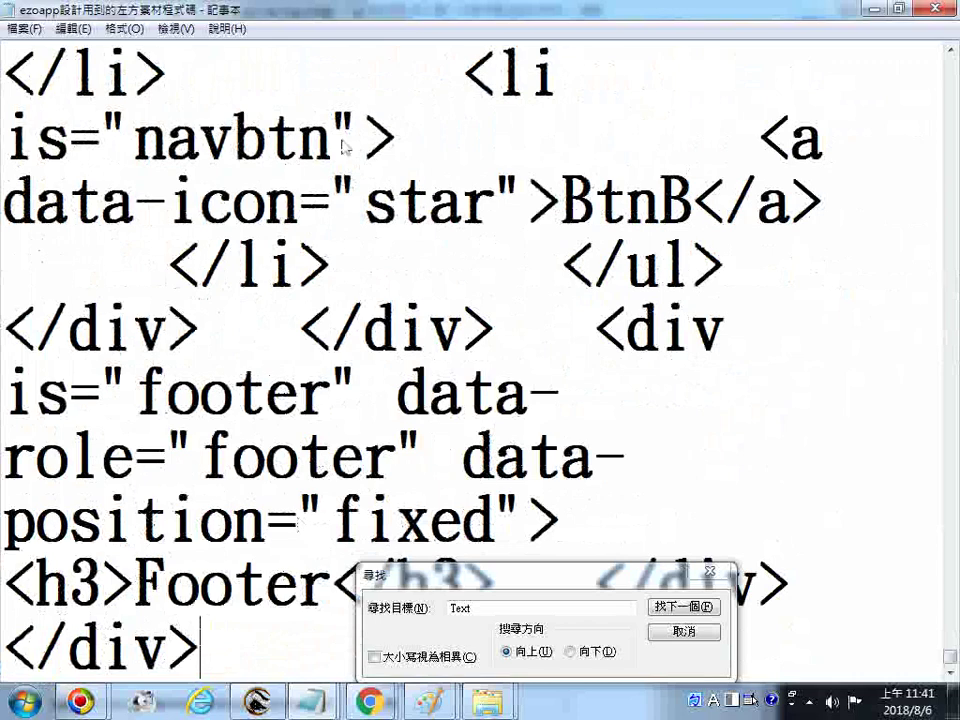
key("Return")
type("26.")
key("Return")
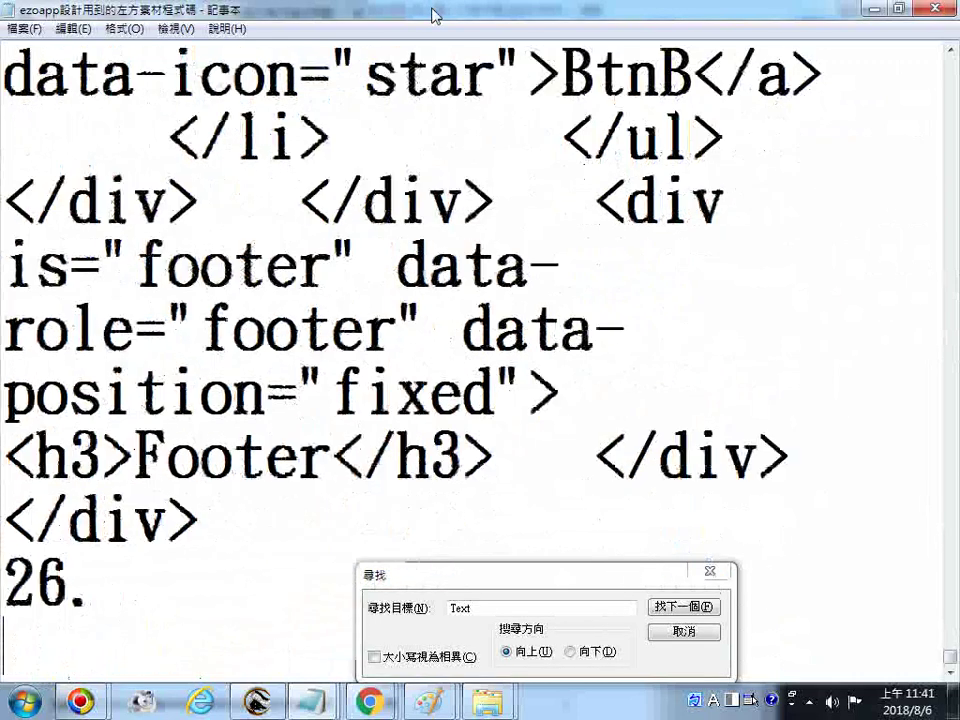
key("BackSpace")
key("BackSpace")
key("BackSpace")
key("BackSpace")
key("BackSpace")
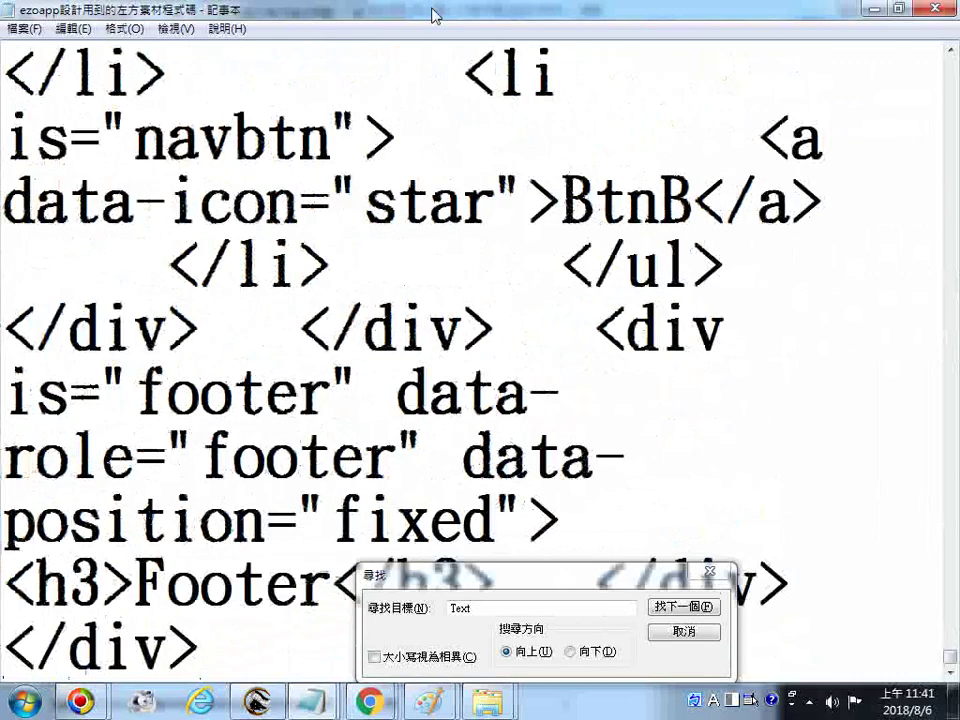
left_click(24, 28)
left_click(30, 90)
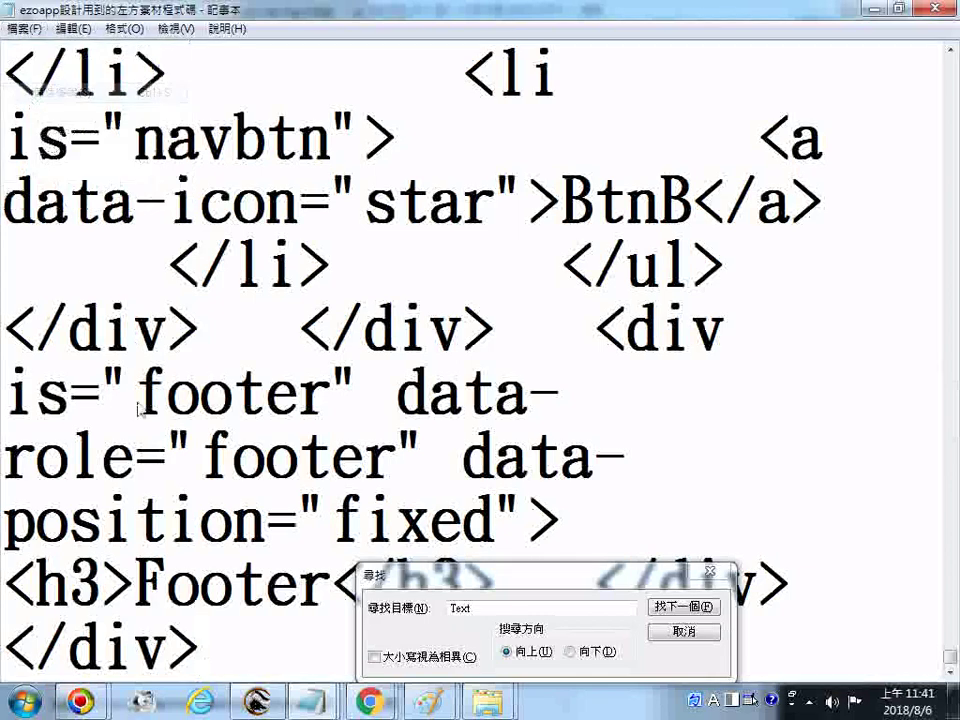
Search upward through the notes for "Text" until the heading before the qrcode component in the pasted code.
left_click(683, 618)
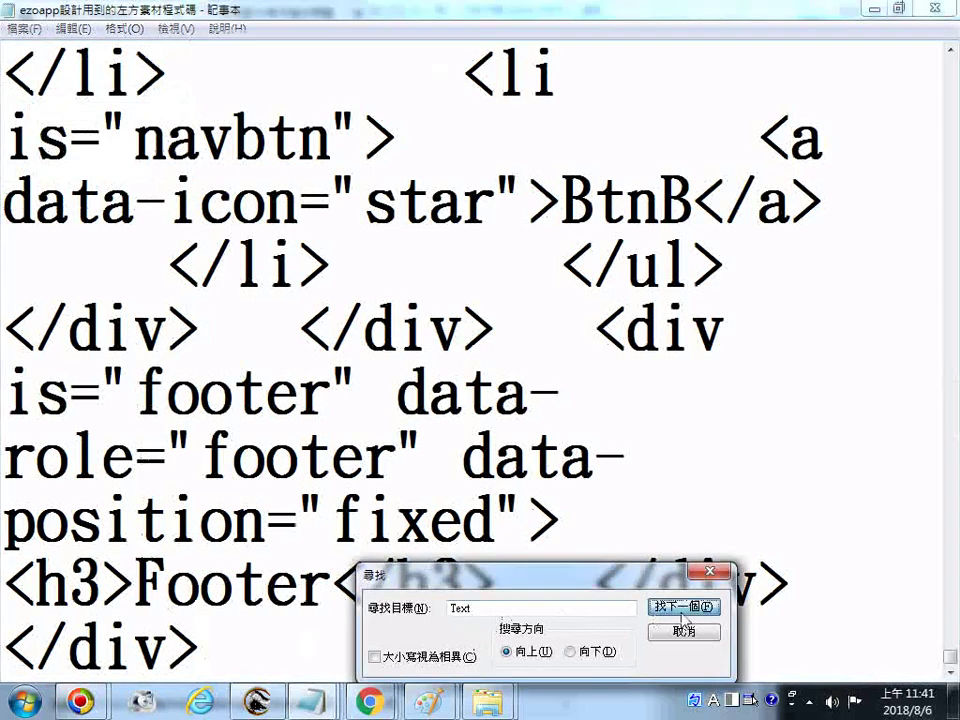
left_click(683, 610)
left_click(683, 610)
left_click(683, 610)
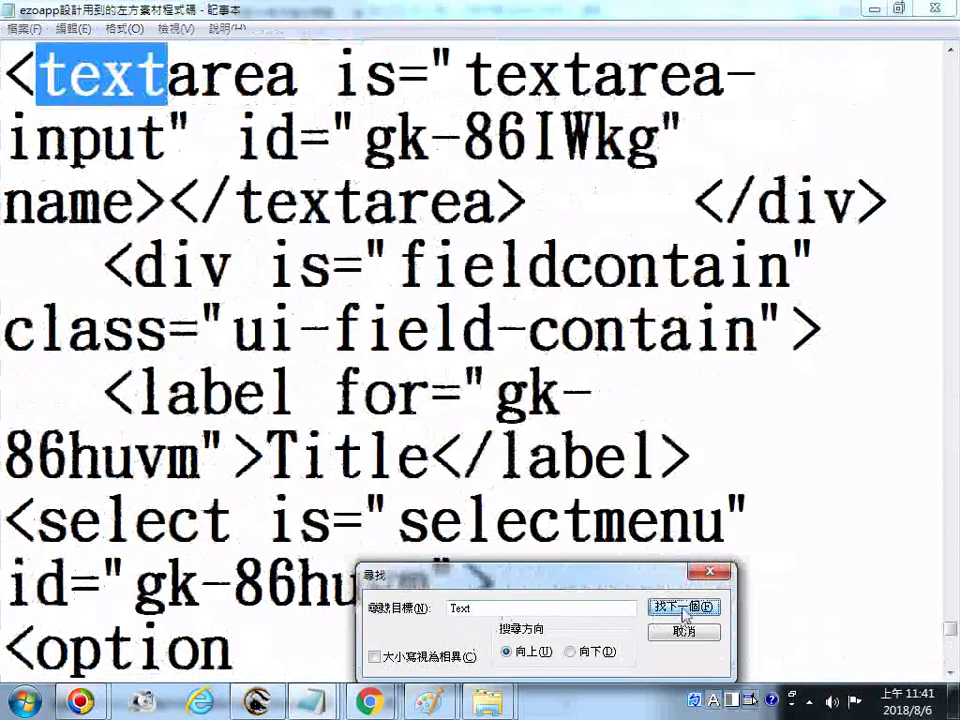
left_click(684, 608)
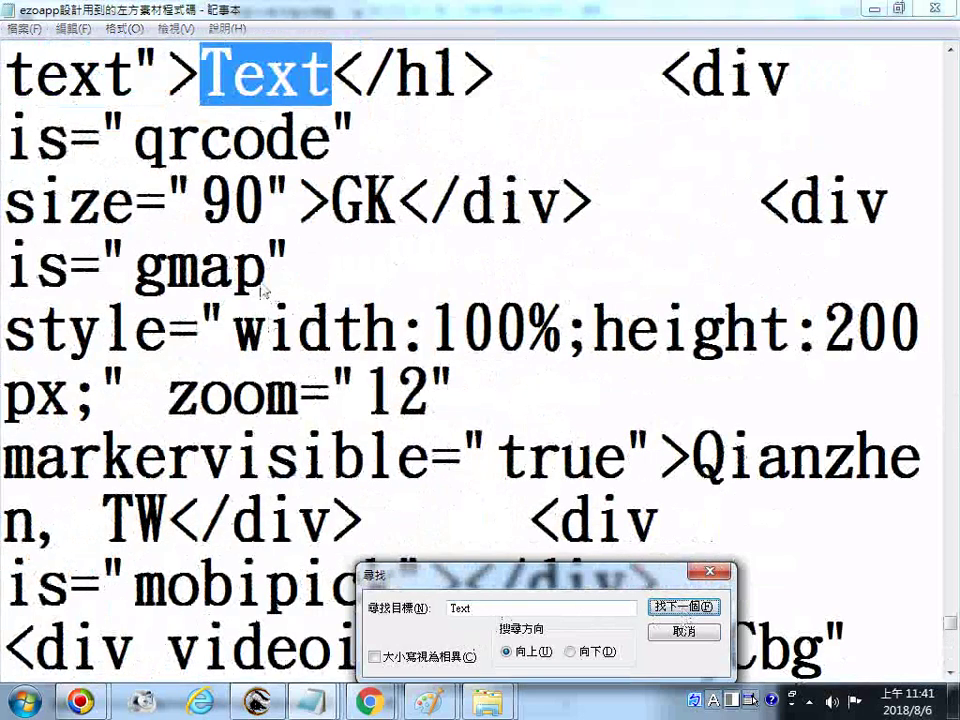
left_click(333, 254)
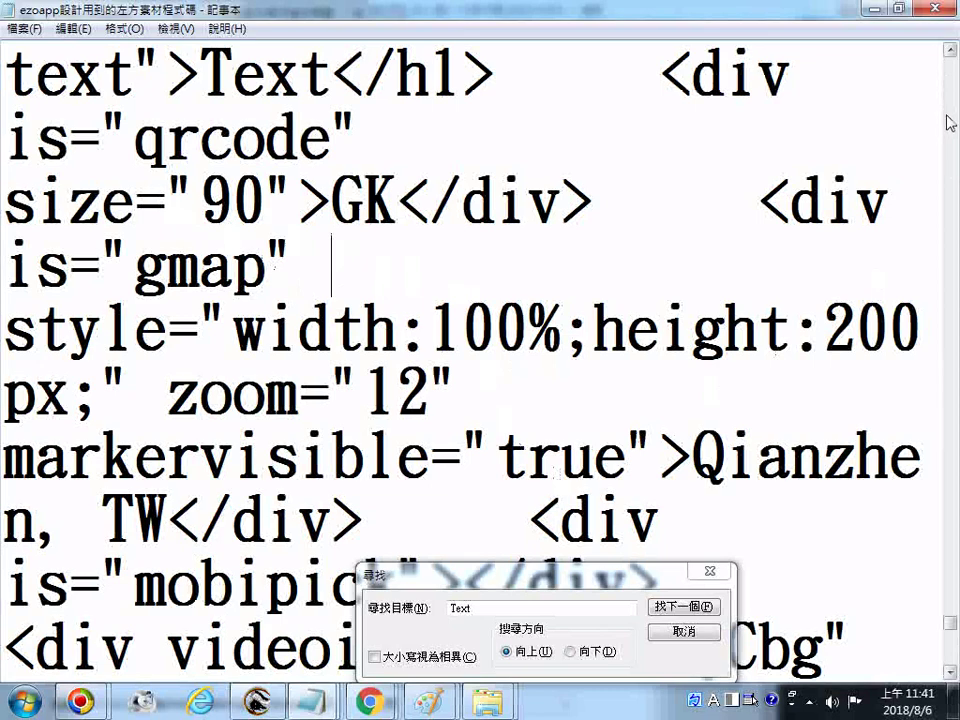
Look through the code of entry 26 from its number to the footer, and locate the imggallery block.
left_click(955, 165)
left_click(955, 165)
left_click(955, 165)
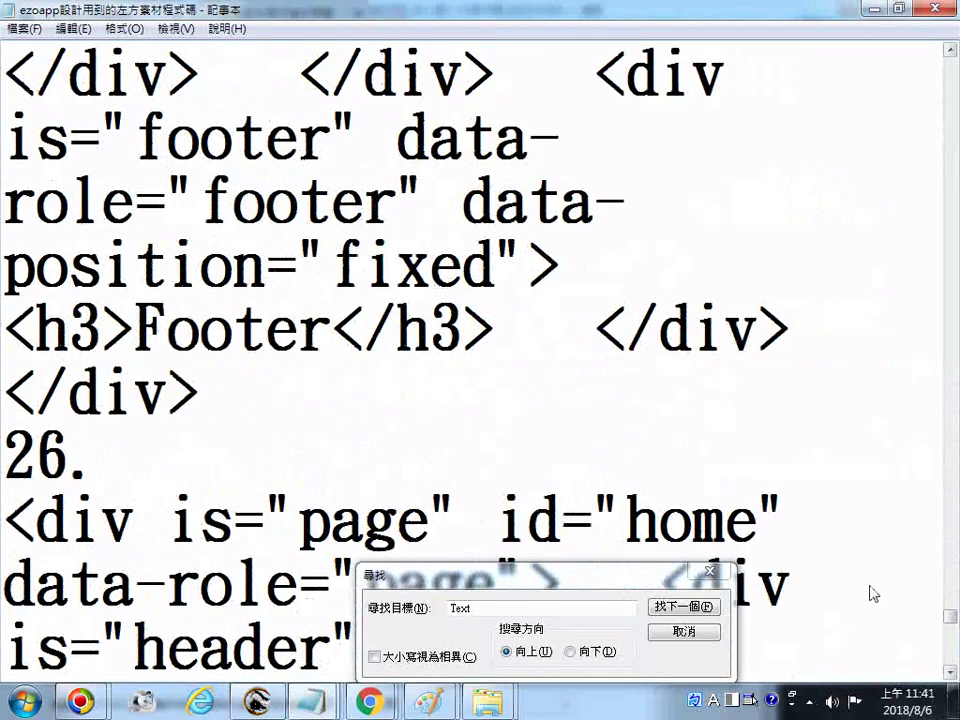
scroll(401, 437, "down", 10)
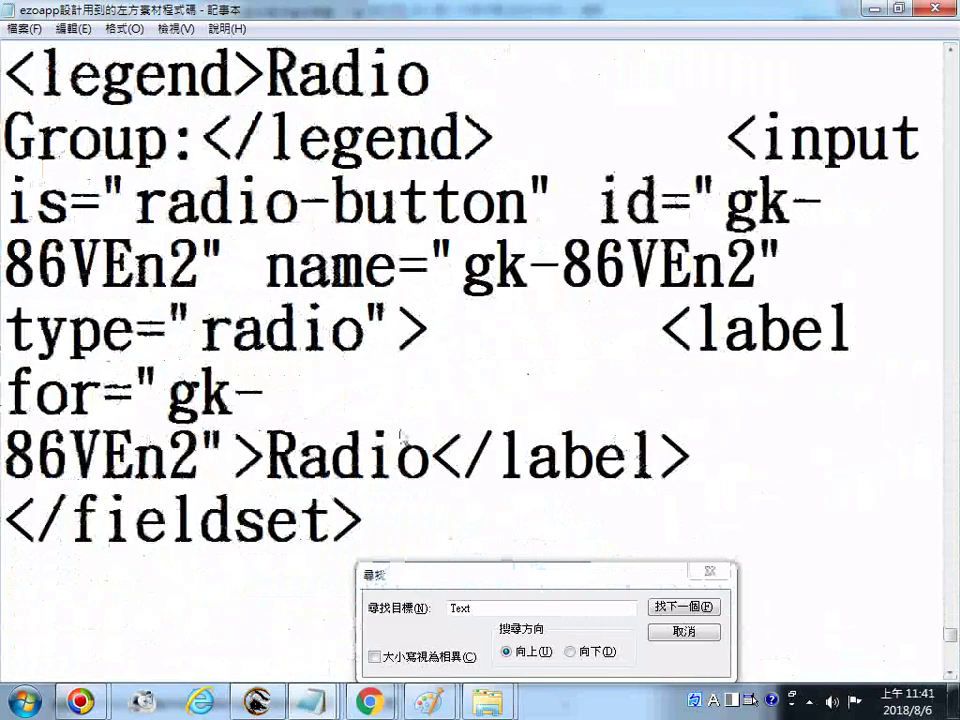
scroll(401, 437, "down", 10)
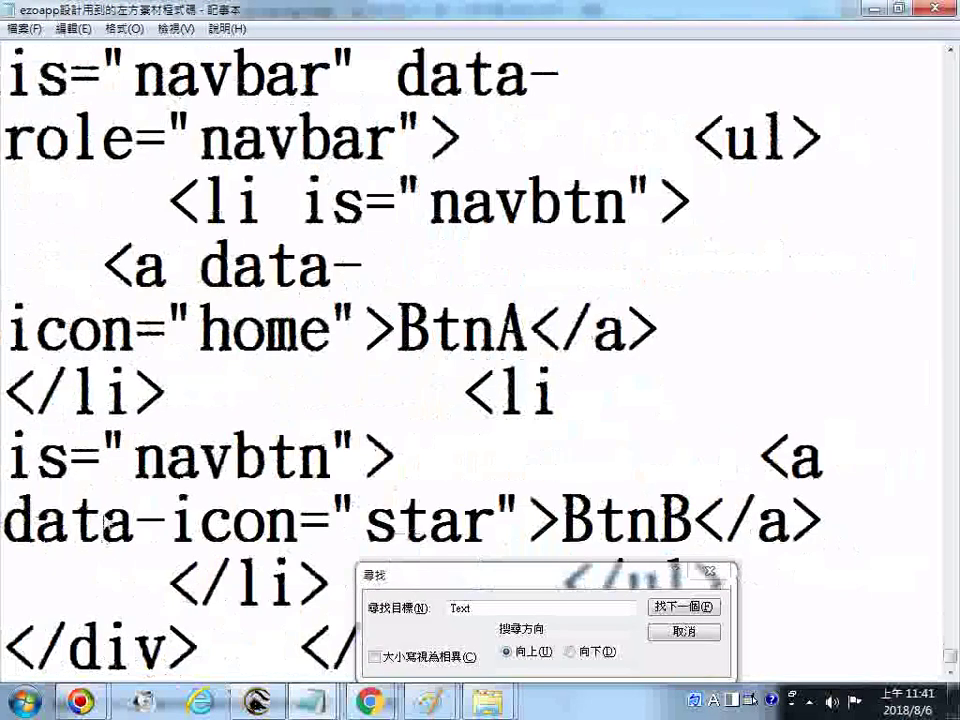
scroll(120, 522, "down", 2)
scroll(154, 435, "up", 2)
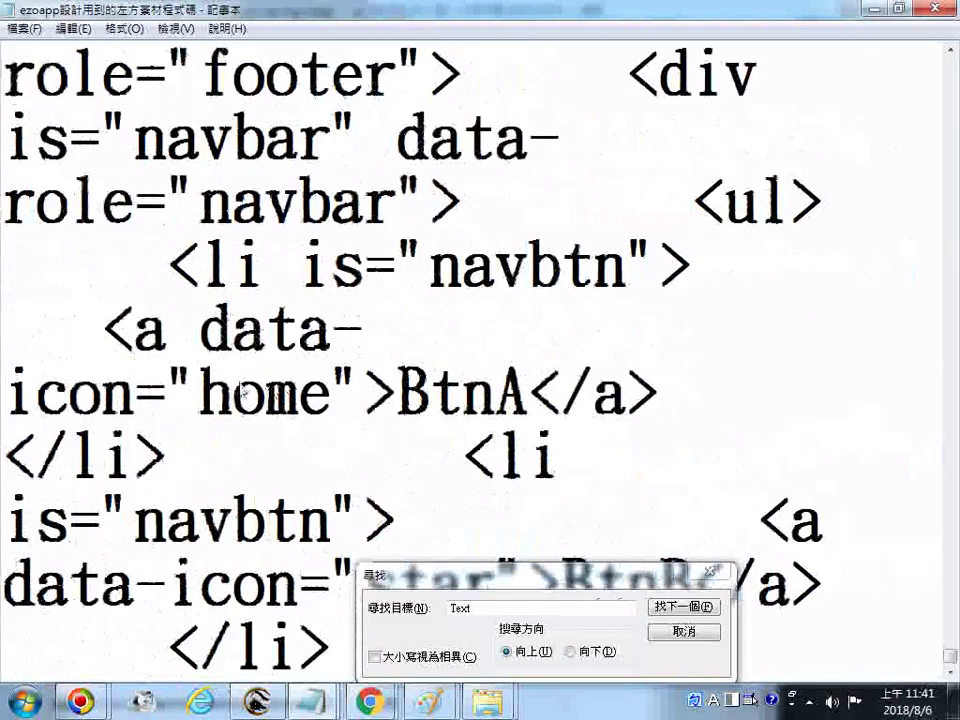
scroll(321, 424, "up", 2)
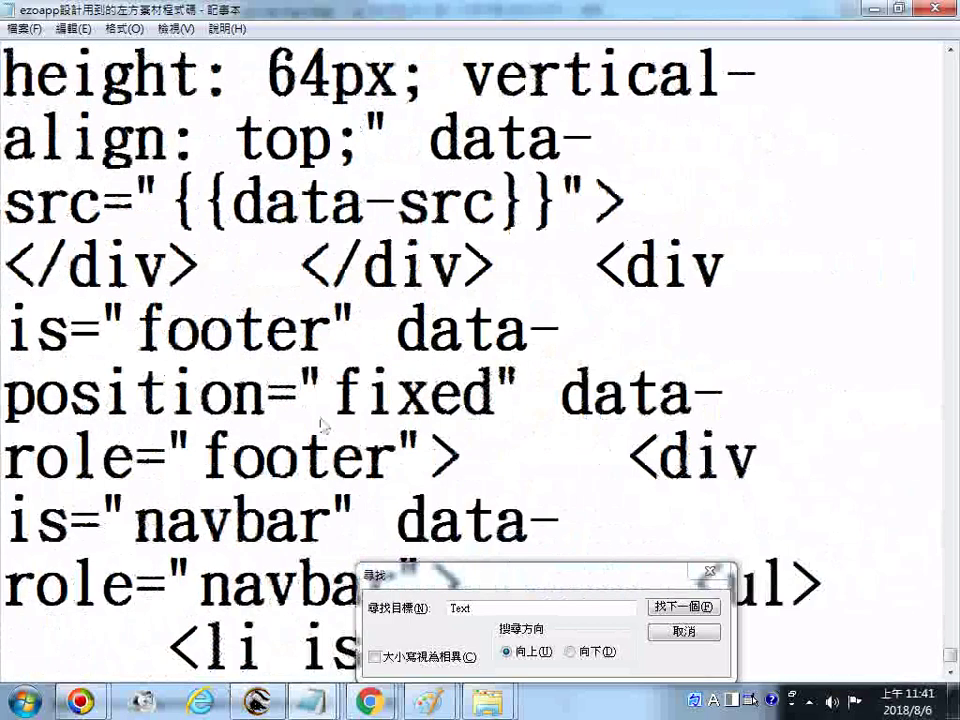
scroll(321, 424, "up", 1)
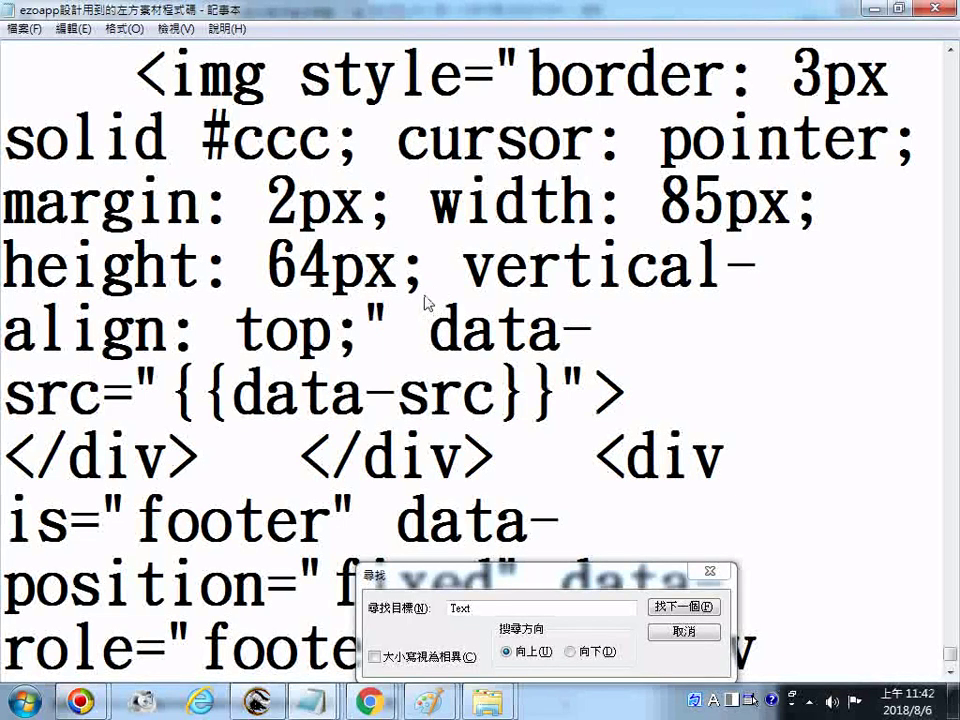
scroll(439, 299, "up", 1)
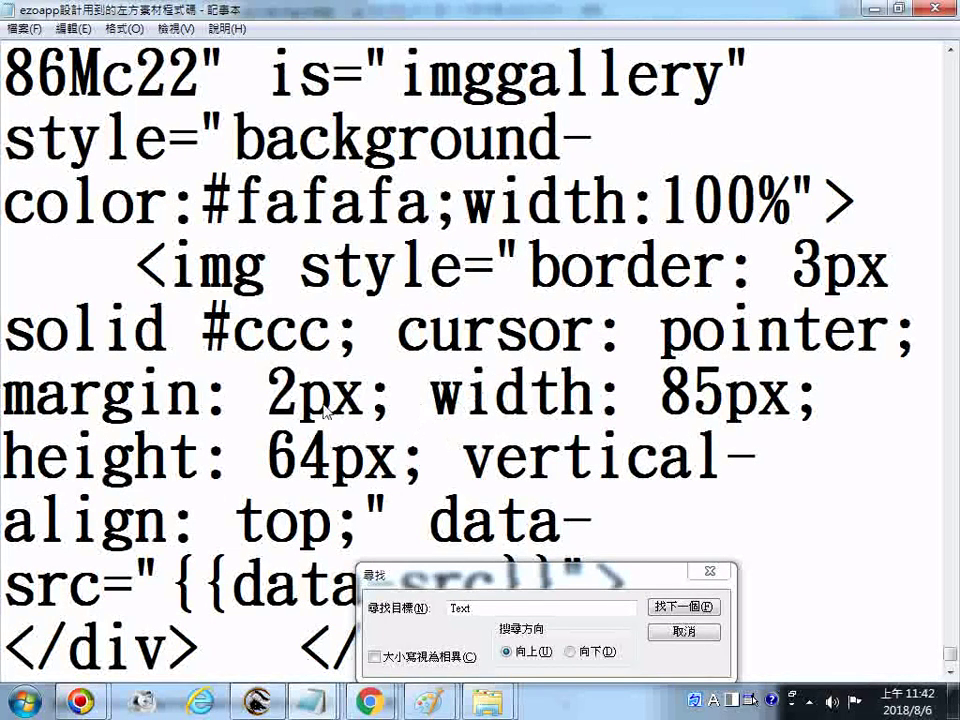
scroll(322, 410, "up", 1)
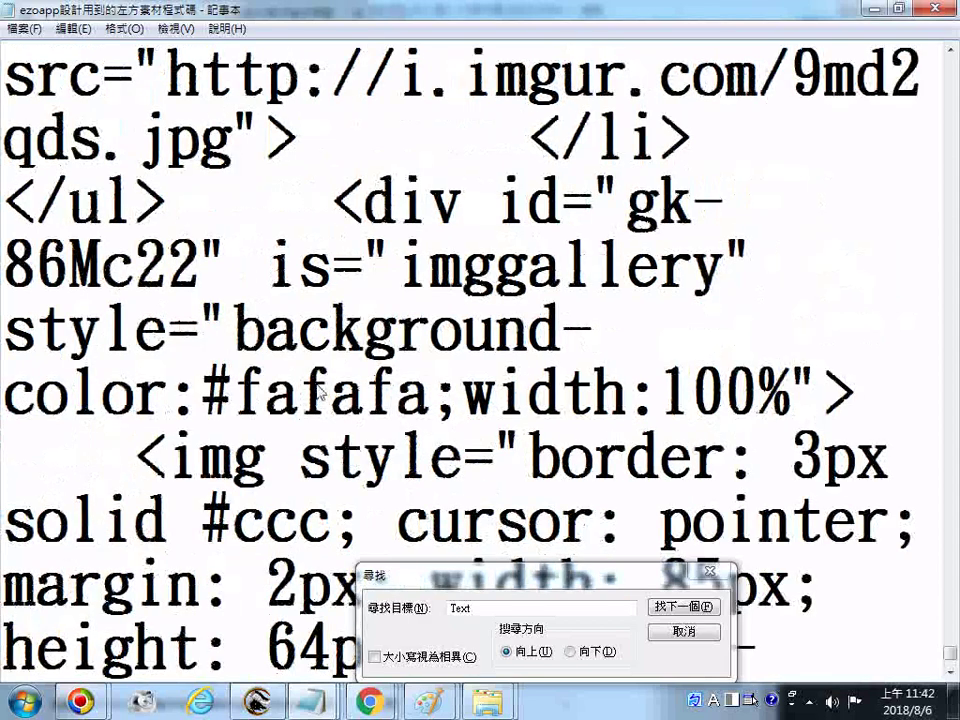
scroll(322, 395, "down", 1)
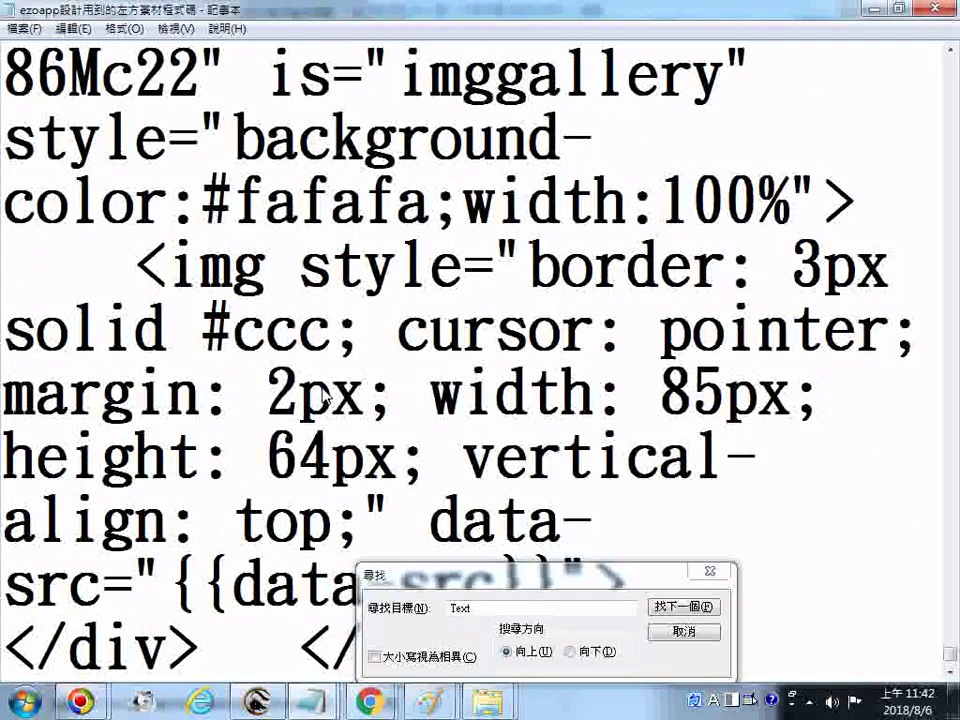
scroll(322, 395, "down", 1)
scroll(322, 395, "up", 1)
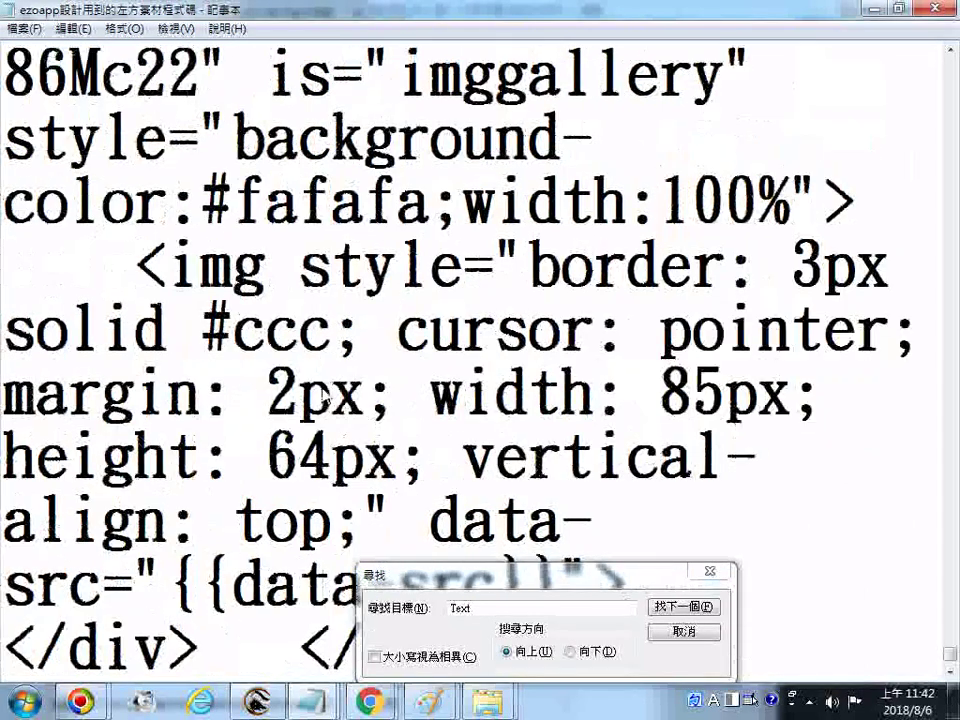
scroll(322, 400, "up", 1)
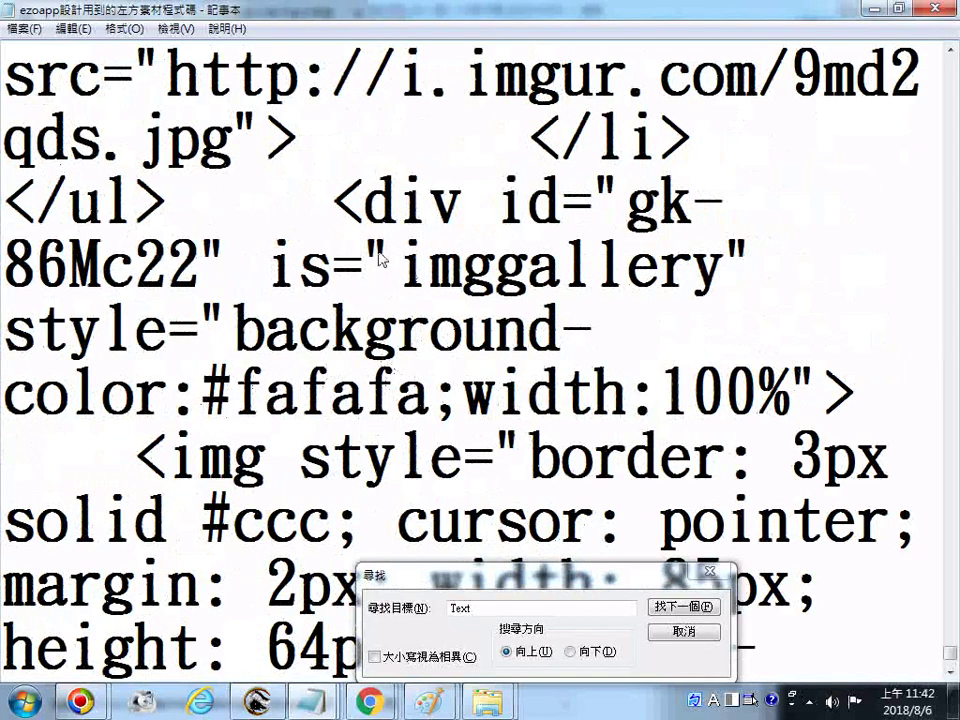
Highlight the component name imggallery and the "<img" tag below it, examining the gallery's style and data-src attributes.
left_click_drag(401, 277, 724, 268)
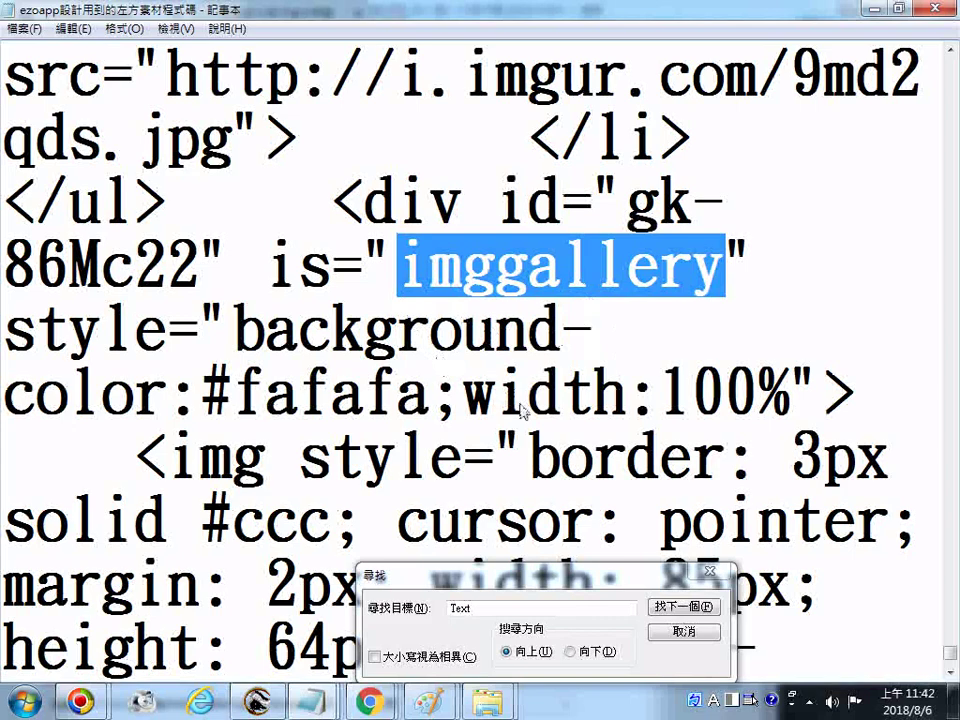
scroll(521, 410, "down", 1)
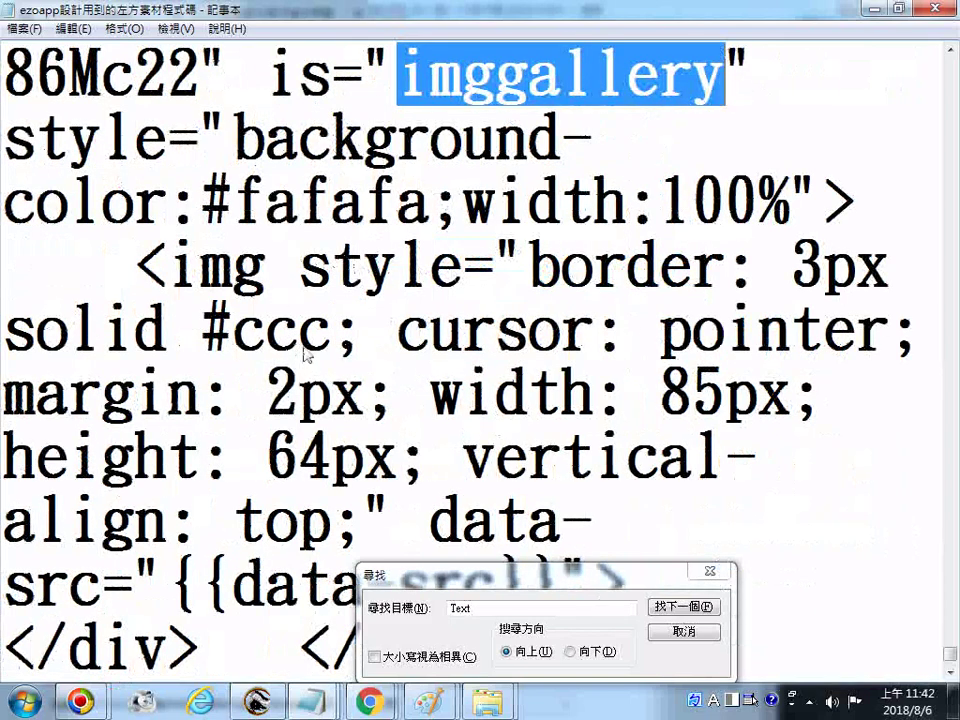
left_click_drag(137, 268, 272, 272)
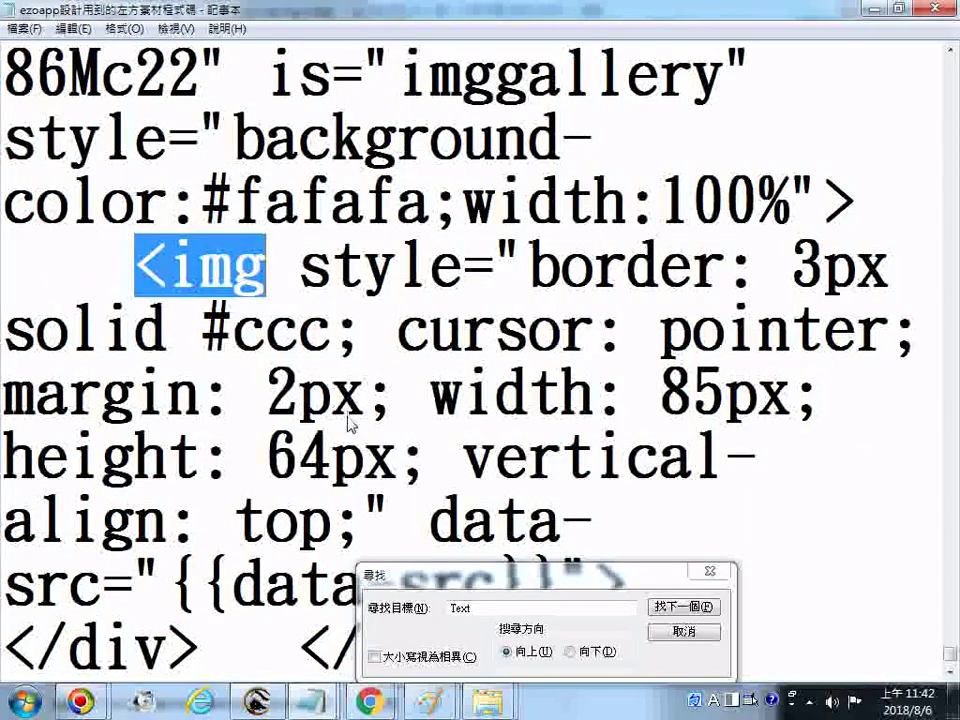
scroll(348, 428, "down", 1)
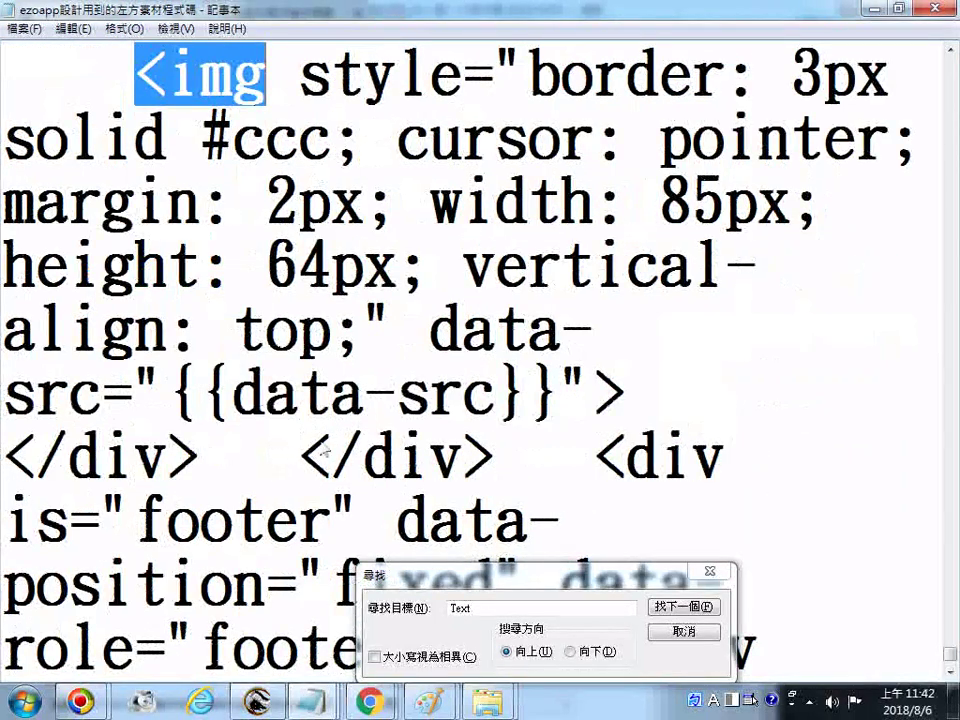
scroll(410, 400, "up", 1)
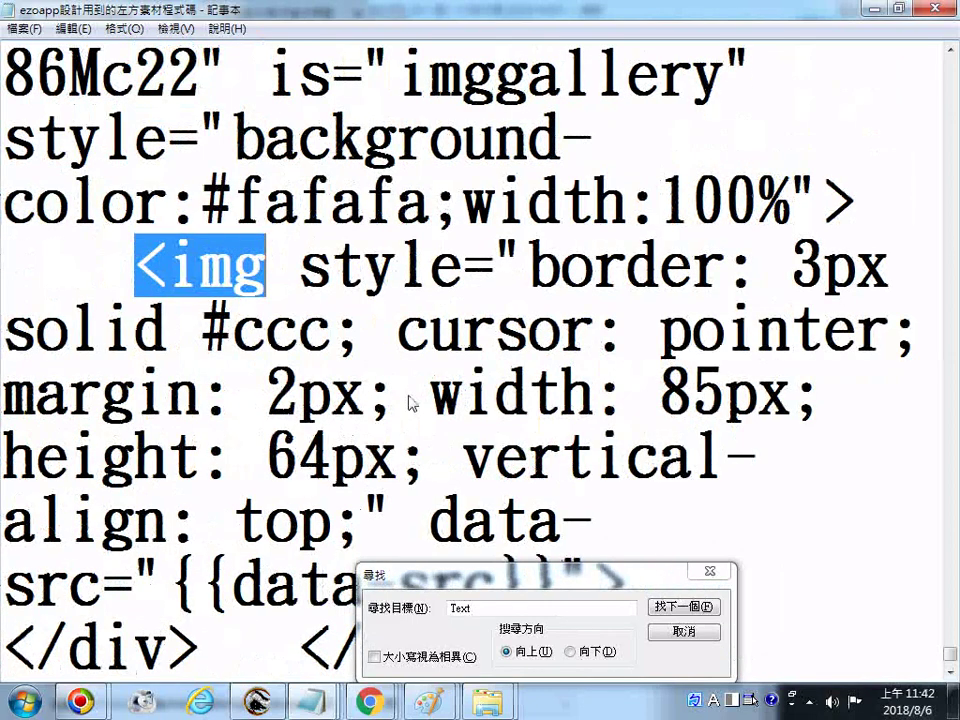
scroll(410, 400, "up", 1)
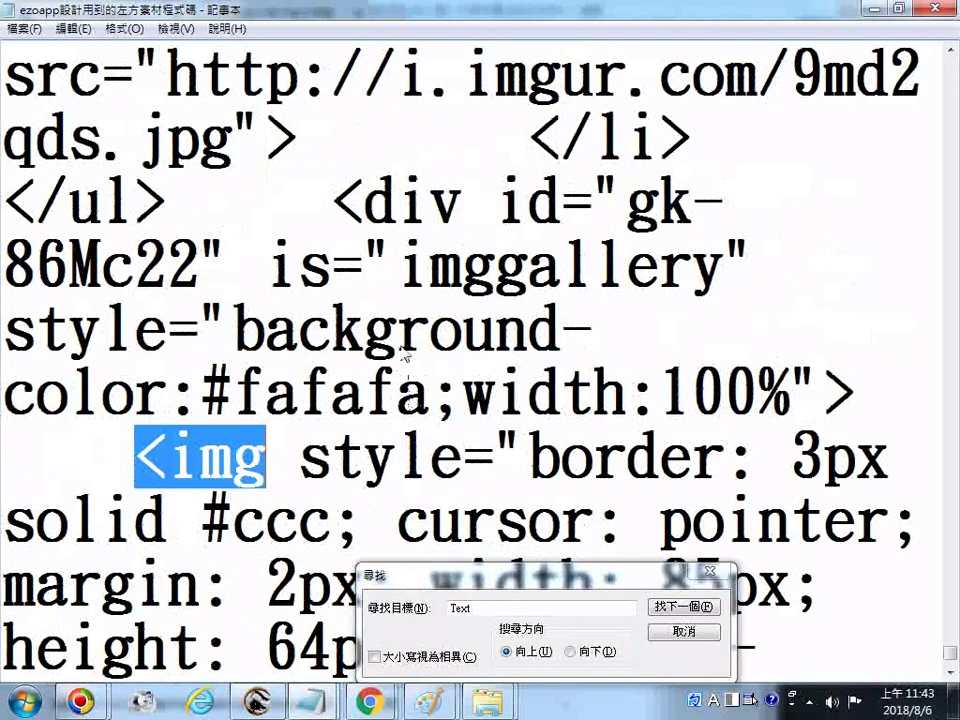
Switch to EZoApp Designer in Chrome, preview the page and view the image gallery below the slider.
mouse_move(369, 702)
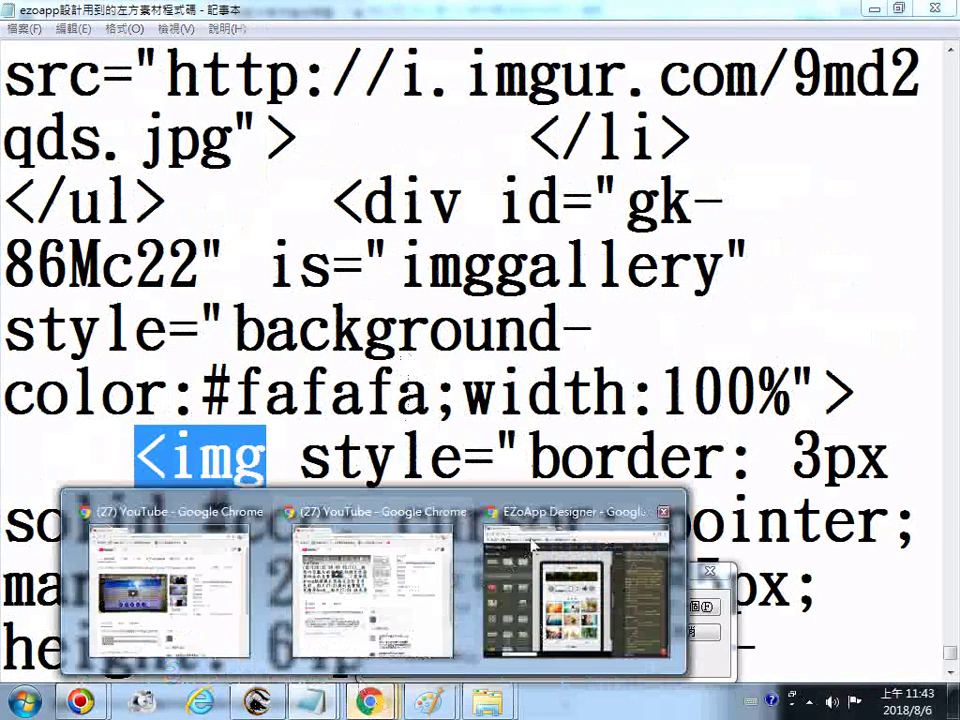
left_click(575, 516)
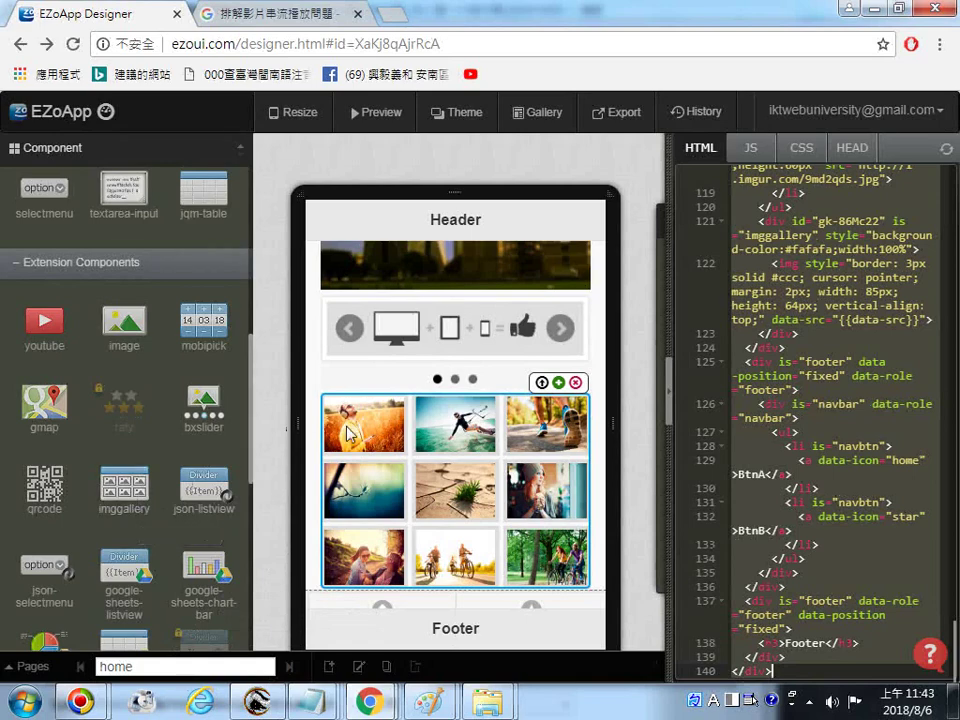
left_click(296, 112)
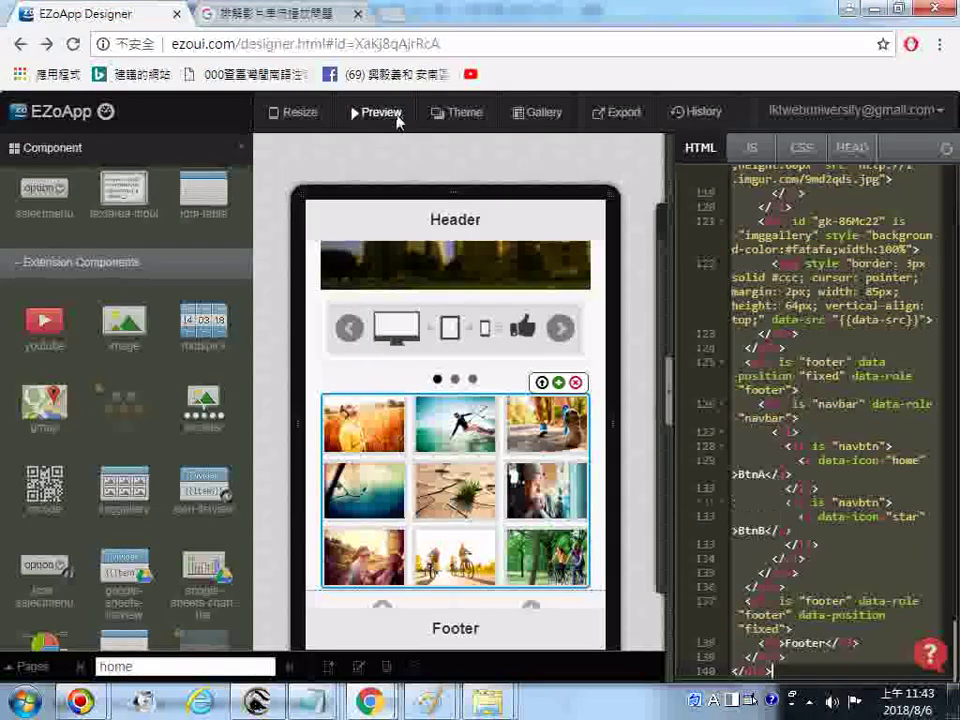
left_click(388, 114)
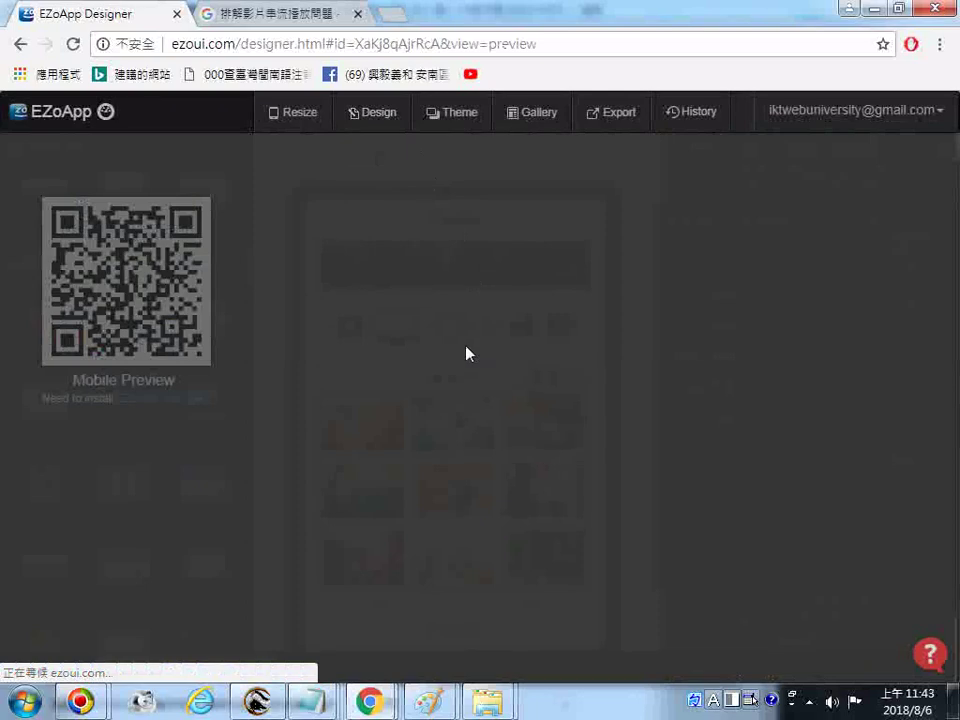
scroll(553, 470, "down", 15)
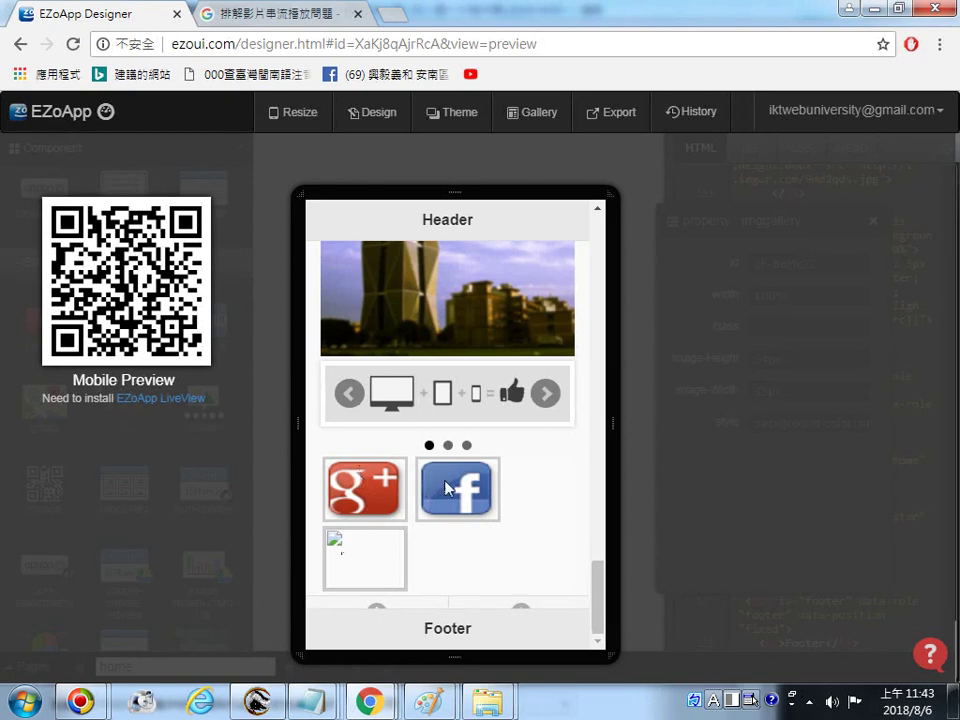
Return to the Notepad file ezoapp設計用到的左方素材程式碼, highlight imggallery and review its img code down to the navbar buttons.
left_click(300, 703)
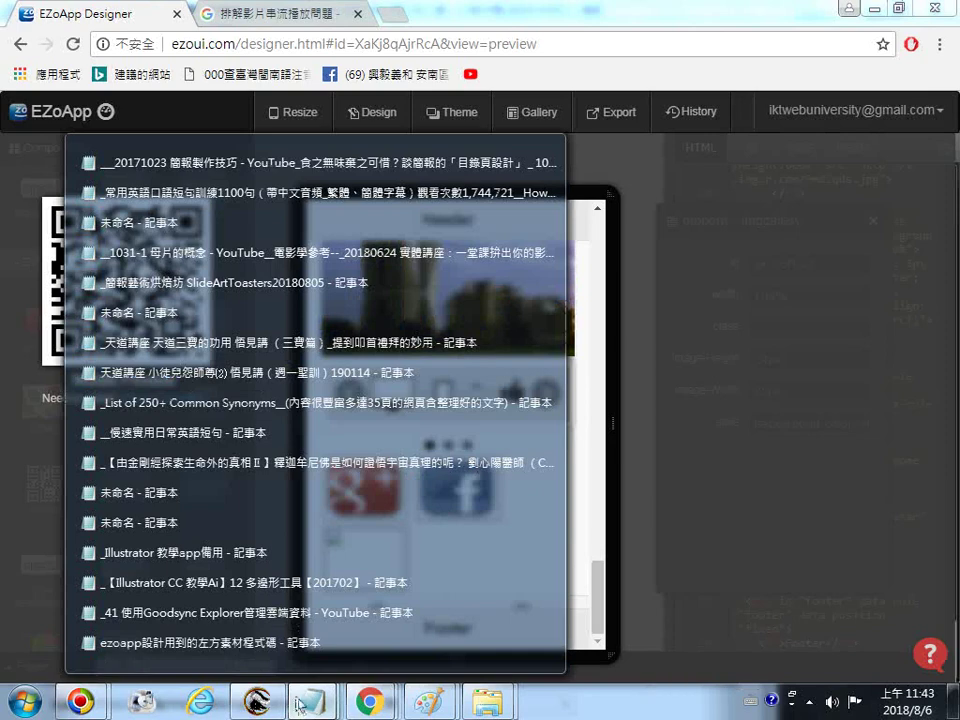
left_click(268, 645)
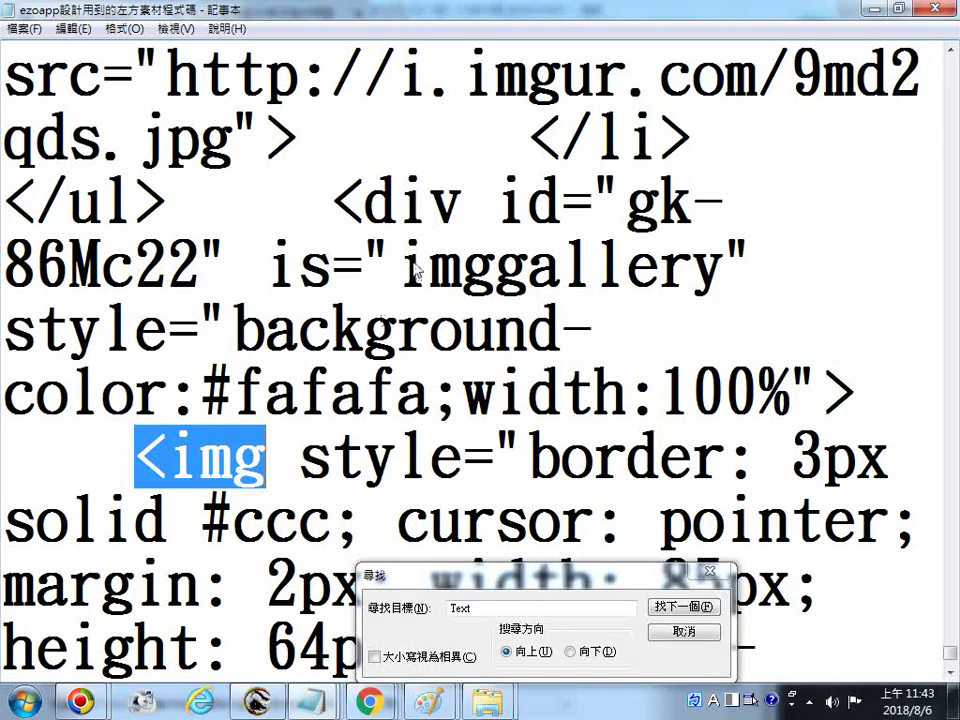
left_click_drag(398, 265, 723, 248)
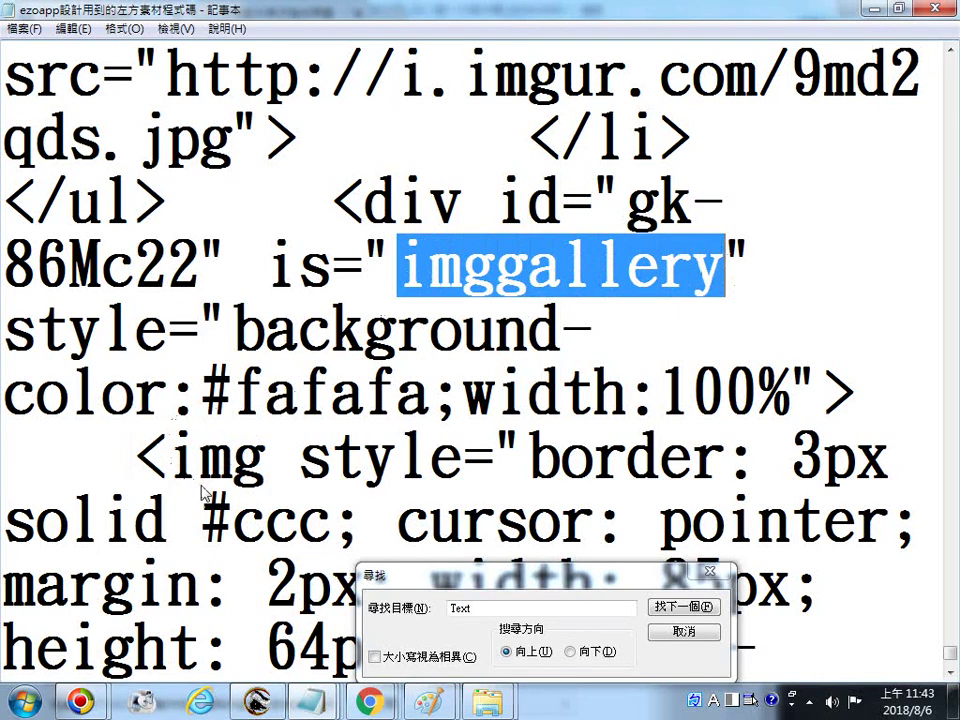
scroll(205, 492, "down", 1)
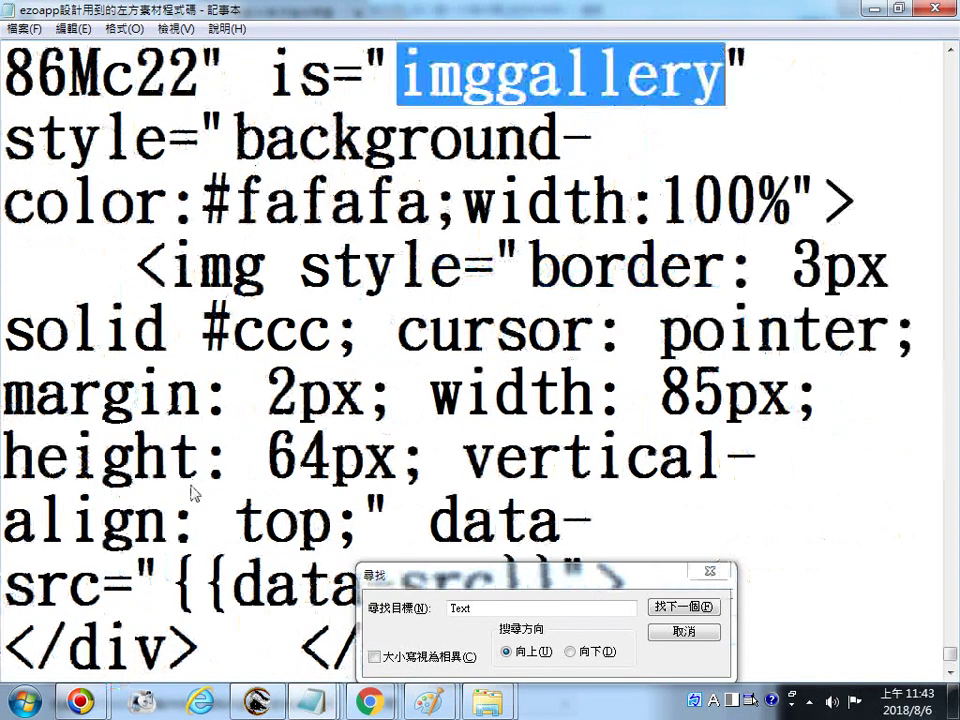
scroll(193, 492, "down", 1)
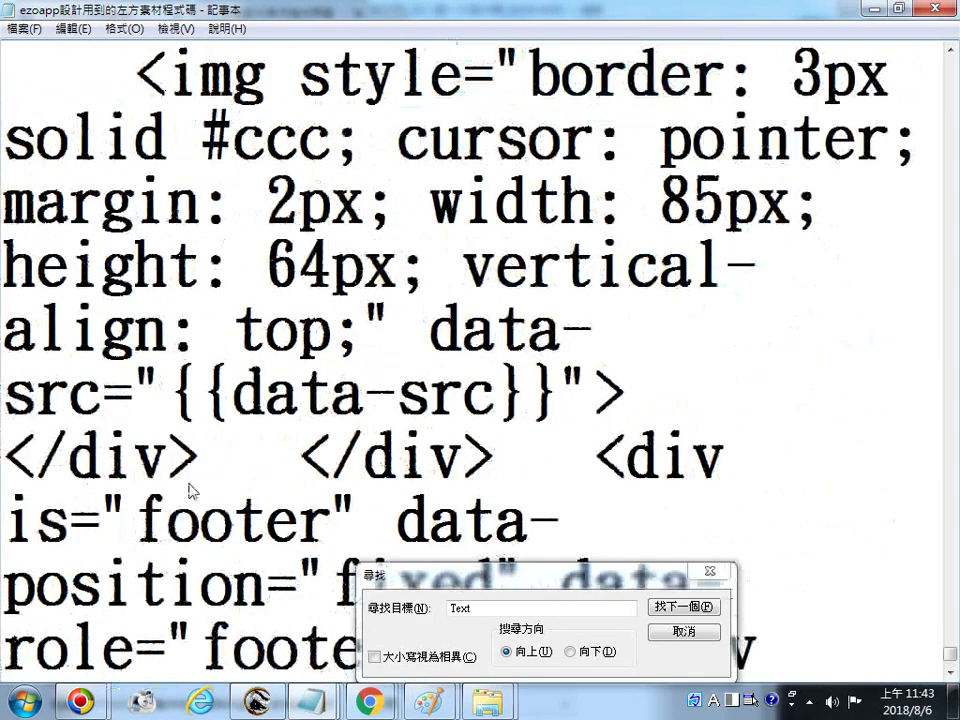
scroll(193, 492, "down", 4)
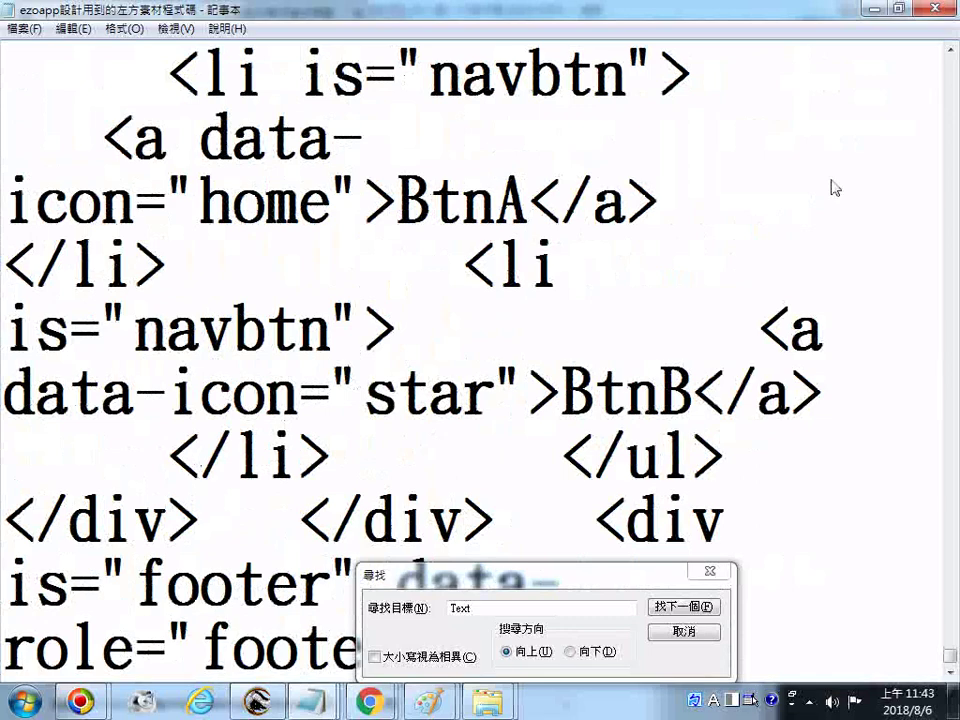
scroll(760, 180, "up", 3)
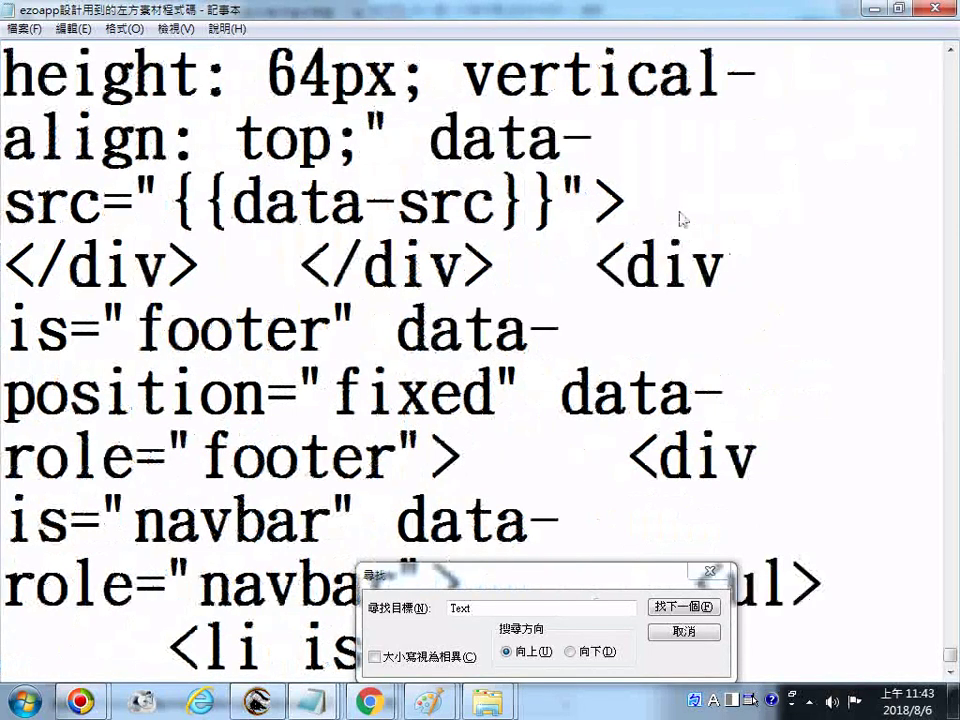
scroll(512, 410, "up", 1)
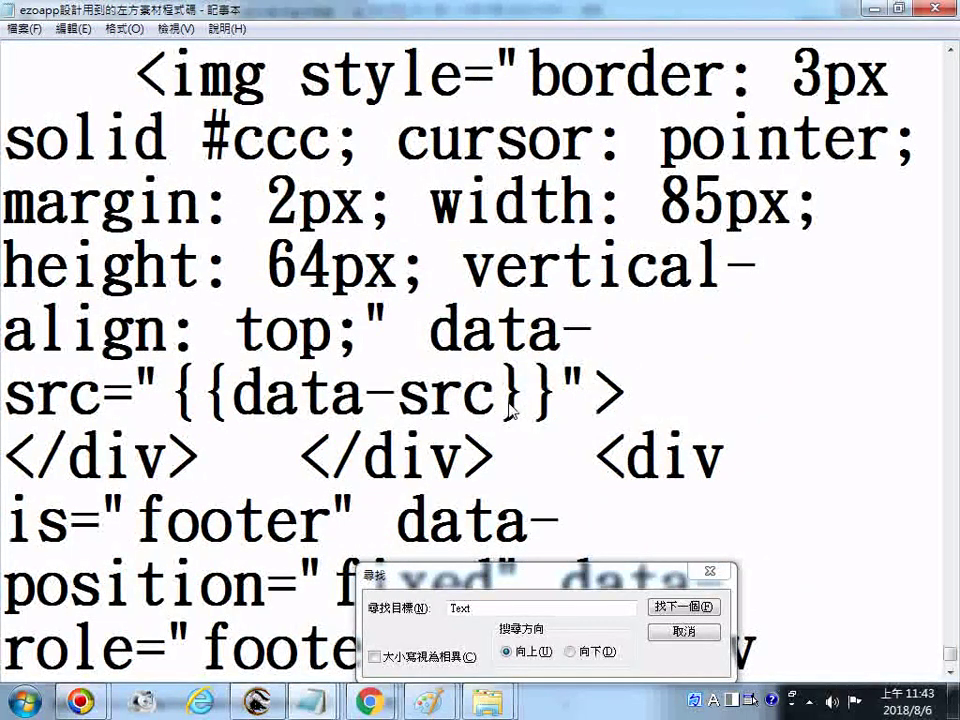
scroll(512, 410, "up", 1)
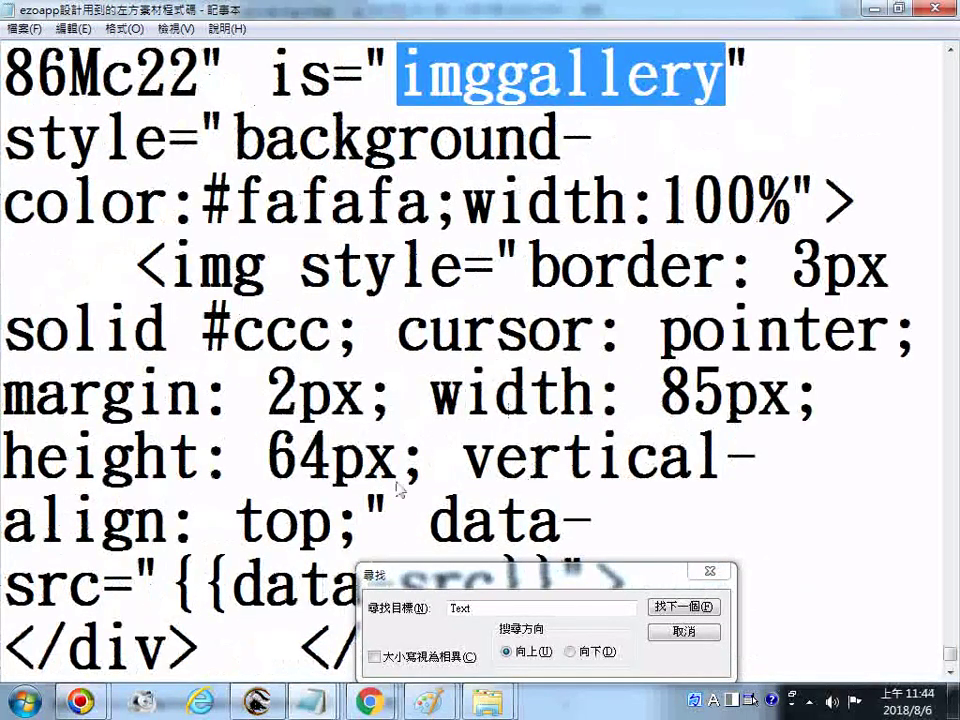
View the previewed gallery in EZoApp Designer, and return to the Notepad file to review the code from the time-input block down to imggallery.
mouse_move(369, 701)
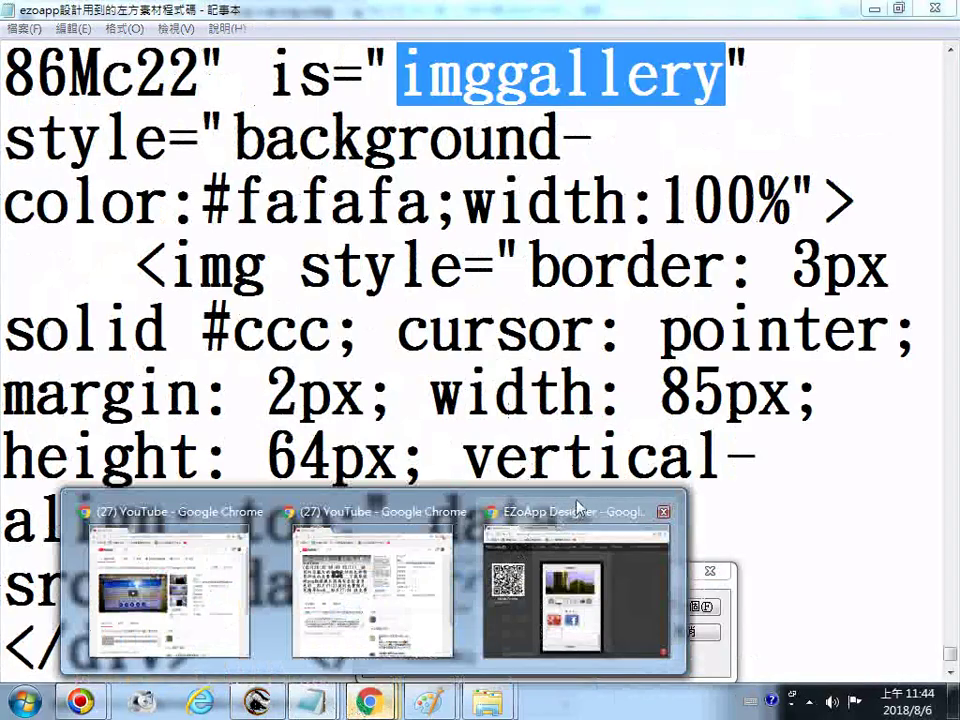
left_click(515, 556)
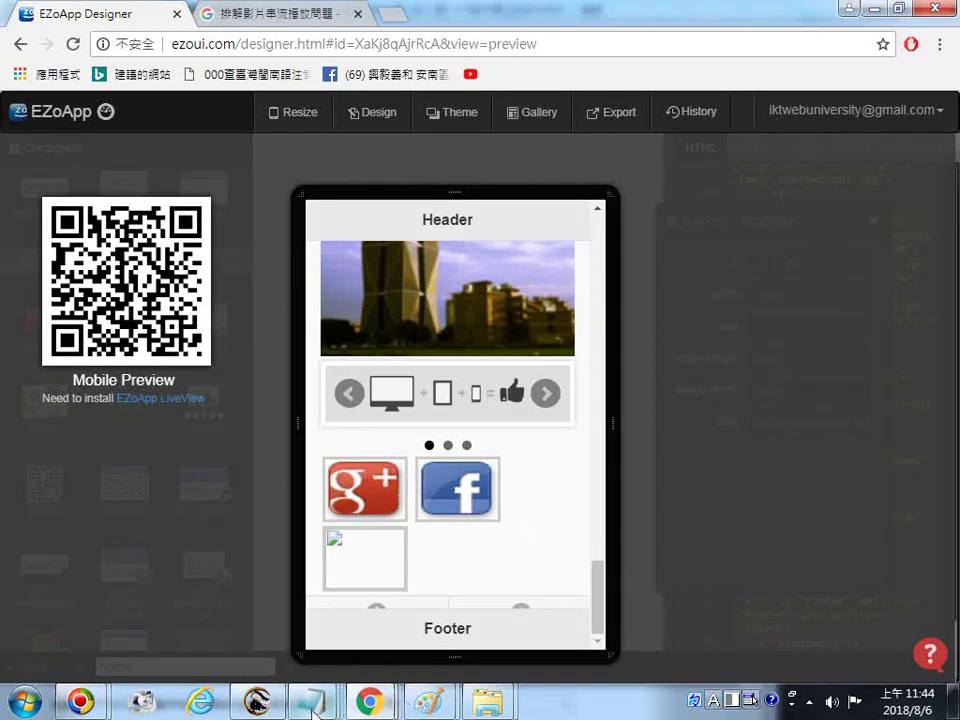
mouse_move(313, 705)
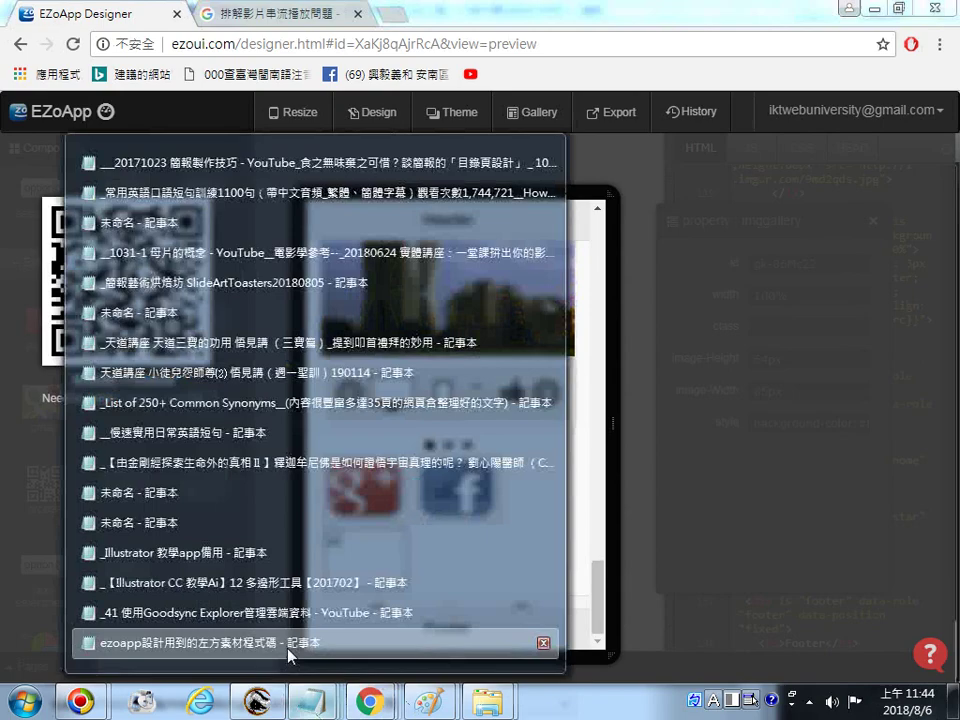
left_click(289, 648)
scroll(286, 494, "up", 5)
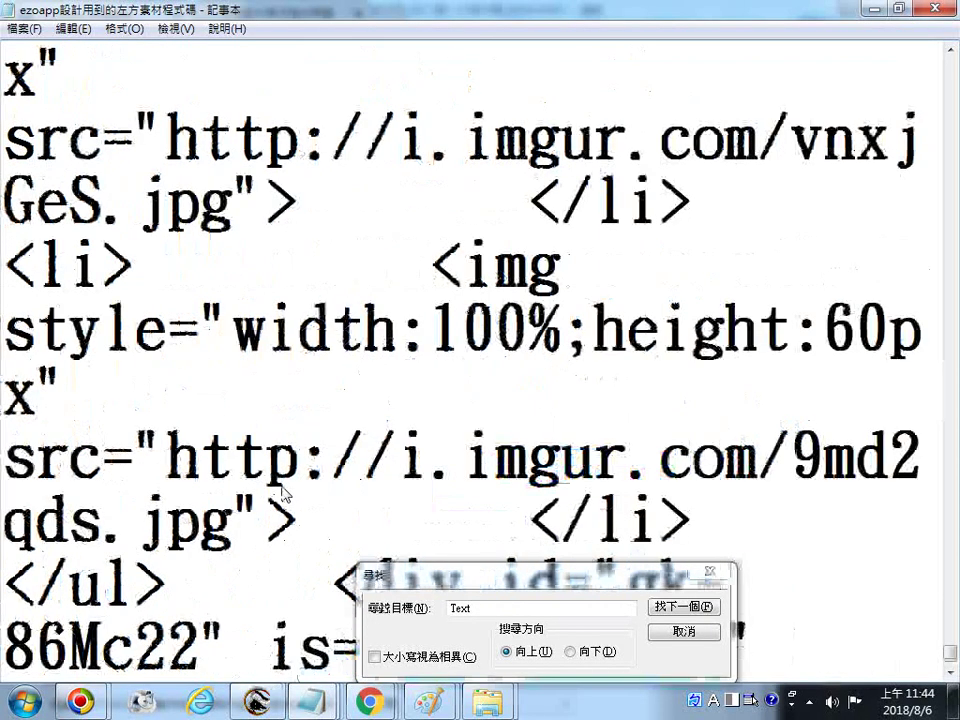
scroll(286, 494, "down", 1)
scroll(286, 494, "up", 4)
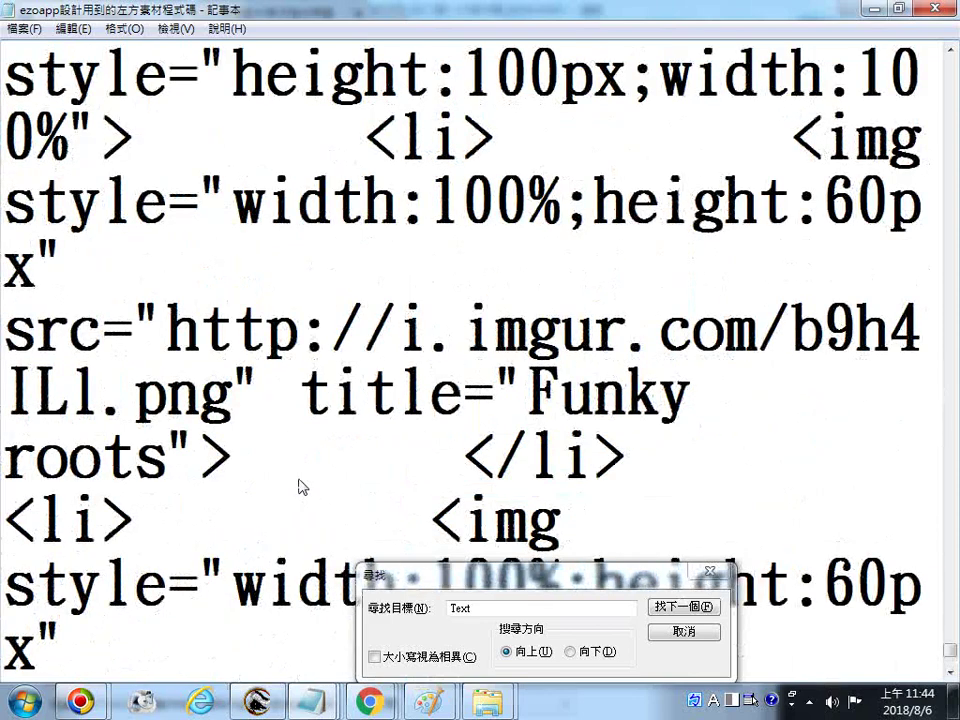
scroll(310, 480, "up", 2)
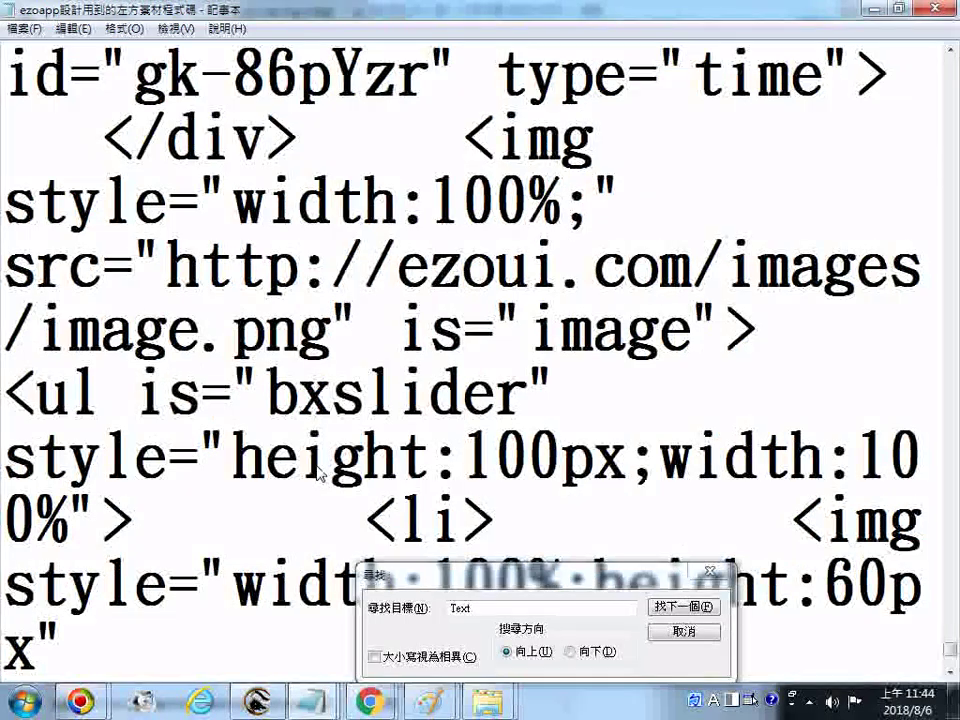
scroll(318, 475, "up", 2)
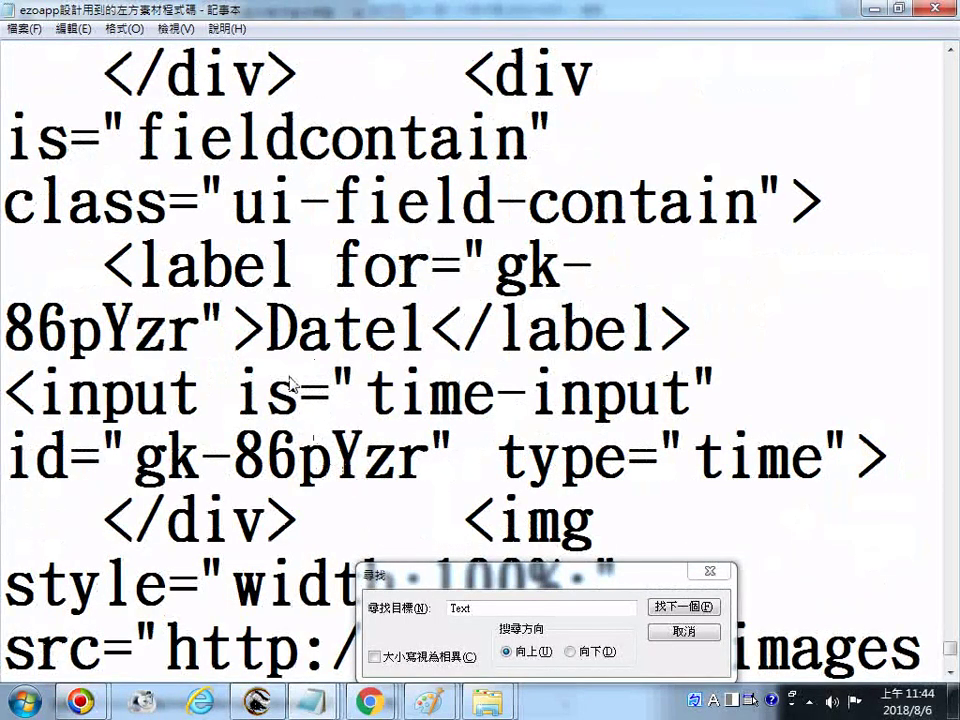
scroll(298, 402, "down", 6)
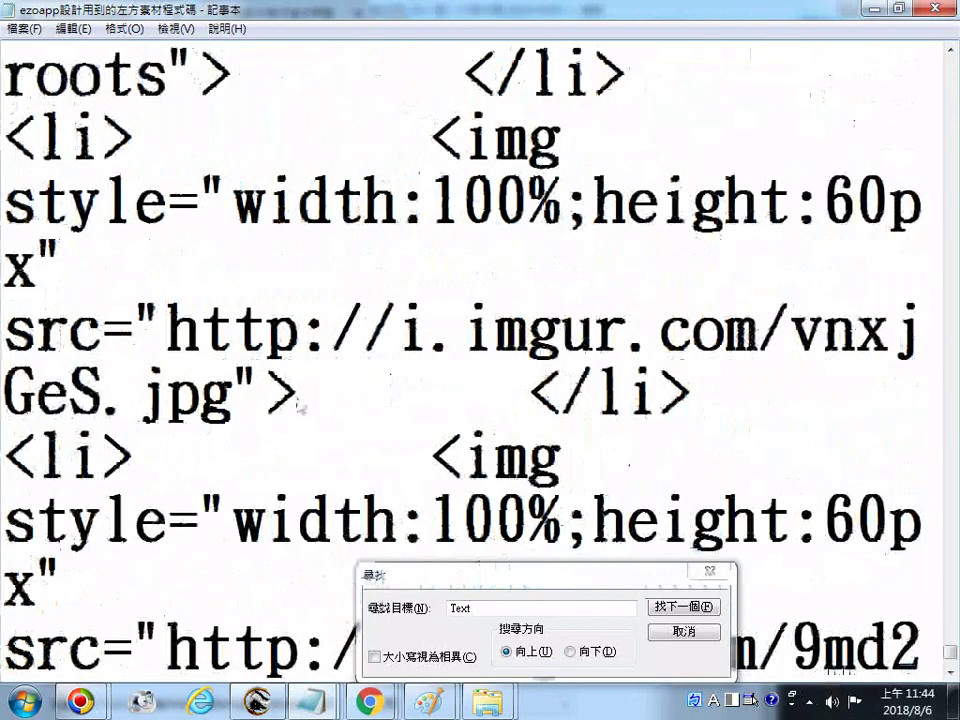
scroll(298, 402, "down", 3)
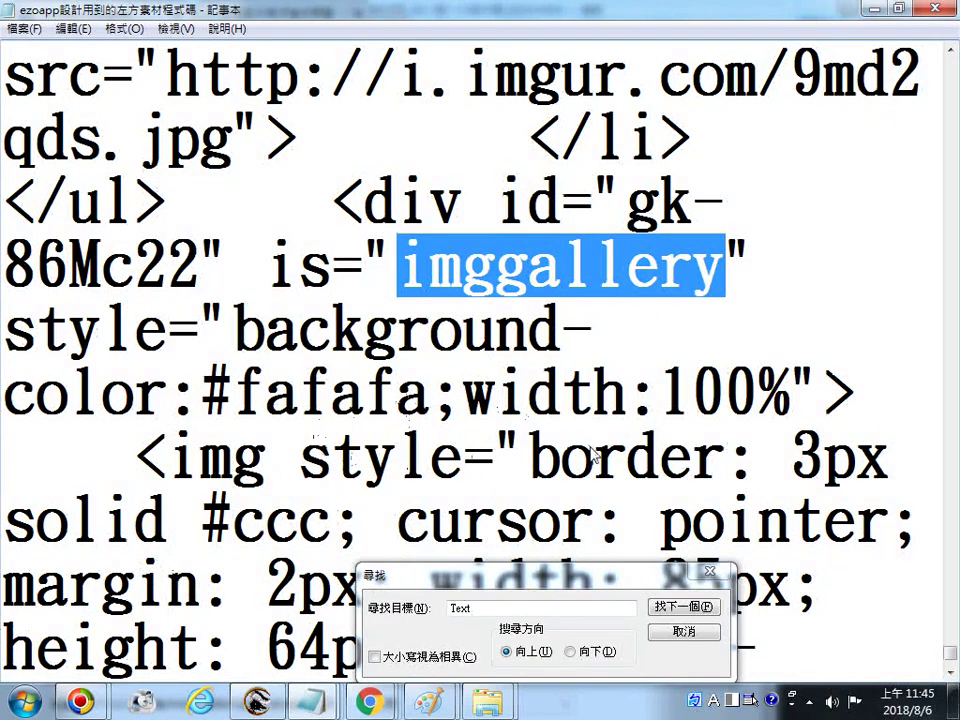
Highlight the "<img" tag inside the imggallery block and examine its style and data-src attributes.
scroll(593, 455, "down", 1)
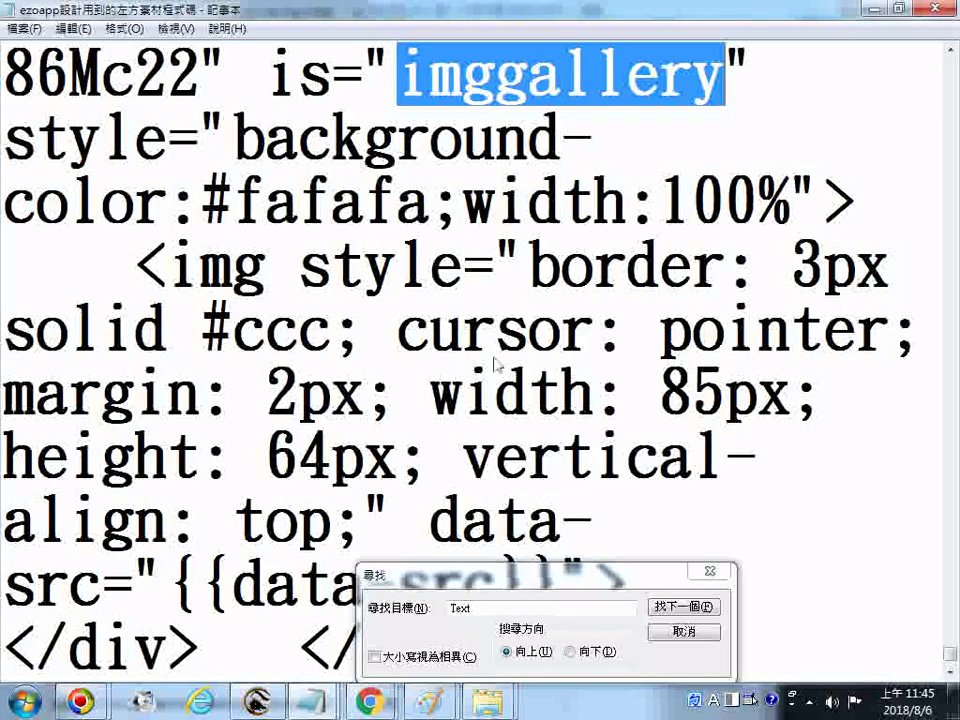
left_click(127, 284)
left_click_drag(127, 287, 266, 278)
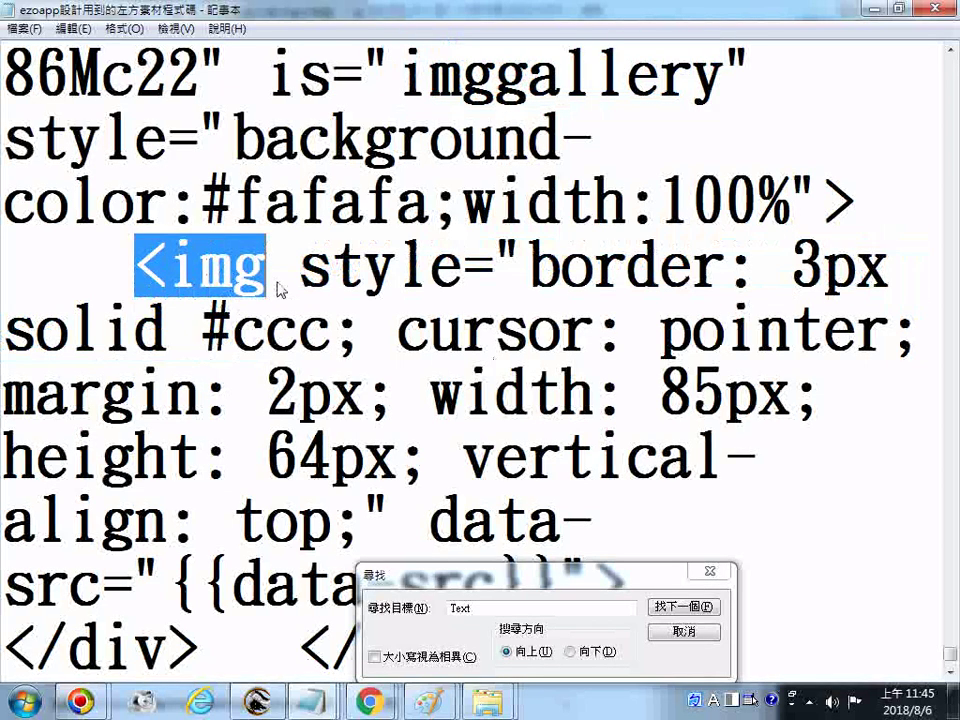
scroll(340, 338, "down", 1)
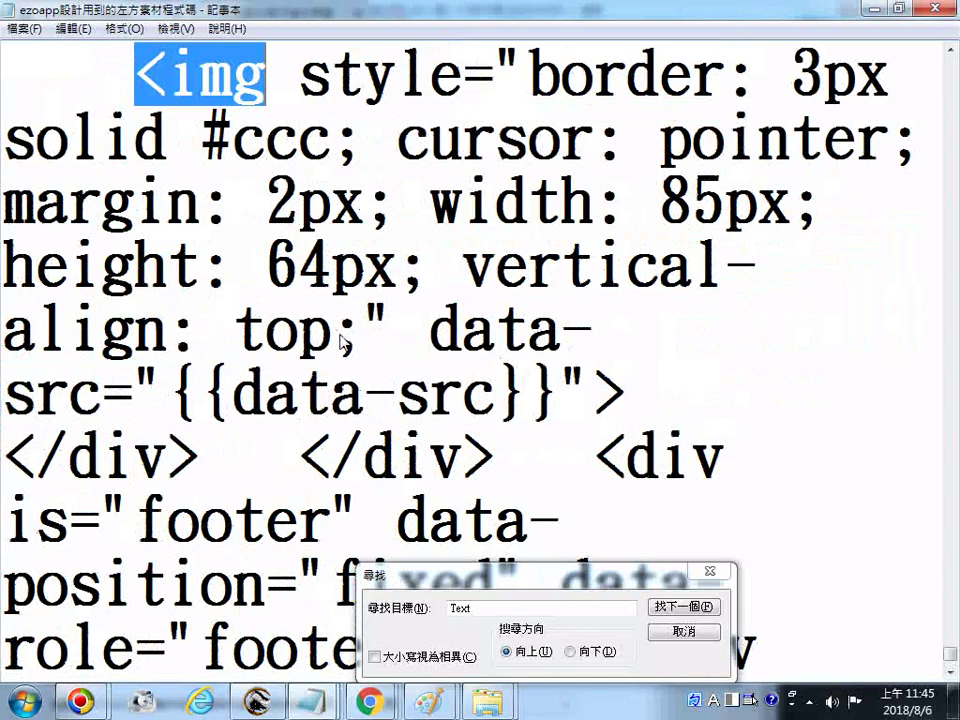
scroll(343, 342, "up", 1)
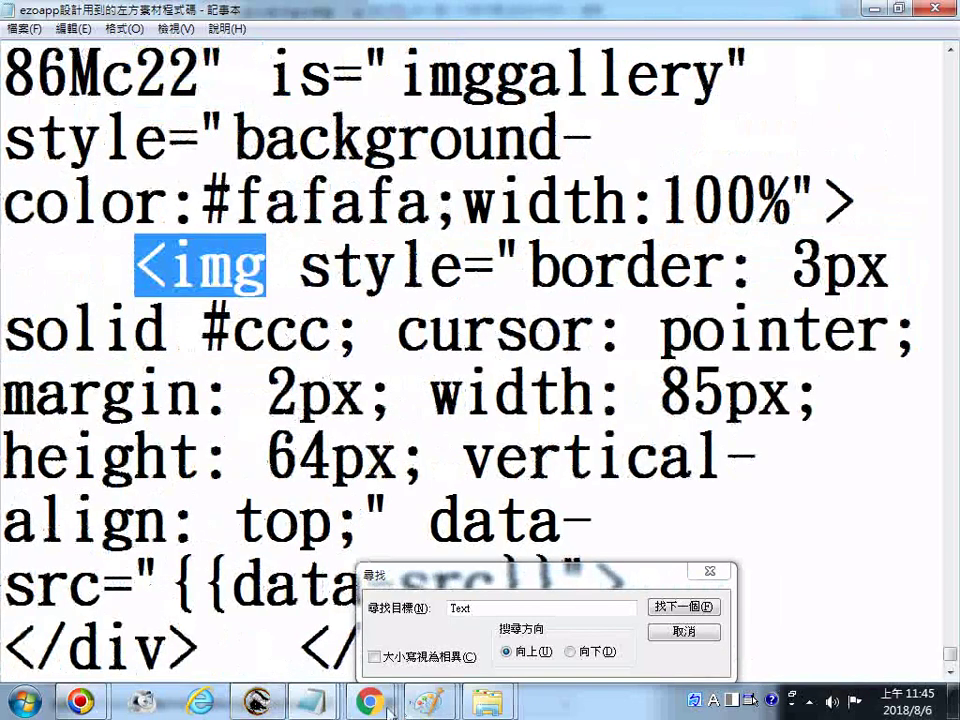
Switch to EZoApp Designer in Chrome and test the empty, Facebook and Google+ gallery images in the preview, dismissing each message.
mouse_move(385, 706)
left_click(560, 501)
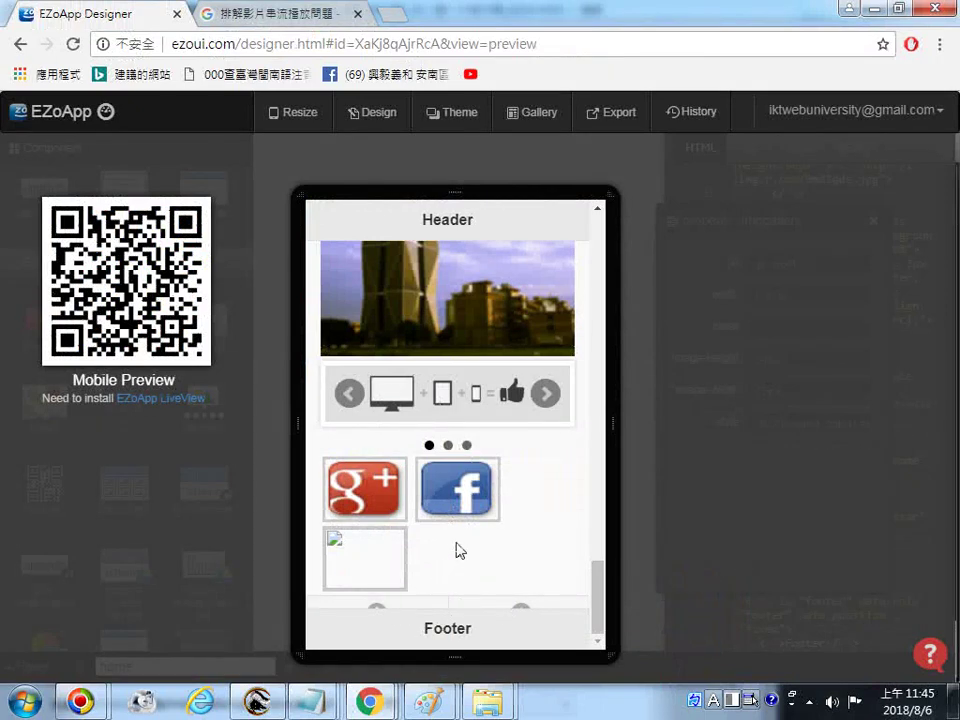
scroll(456, 549, "up", 3)
scroll(456, 549, "down", 3)
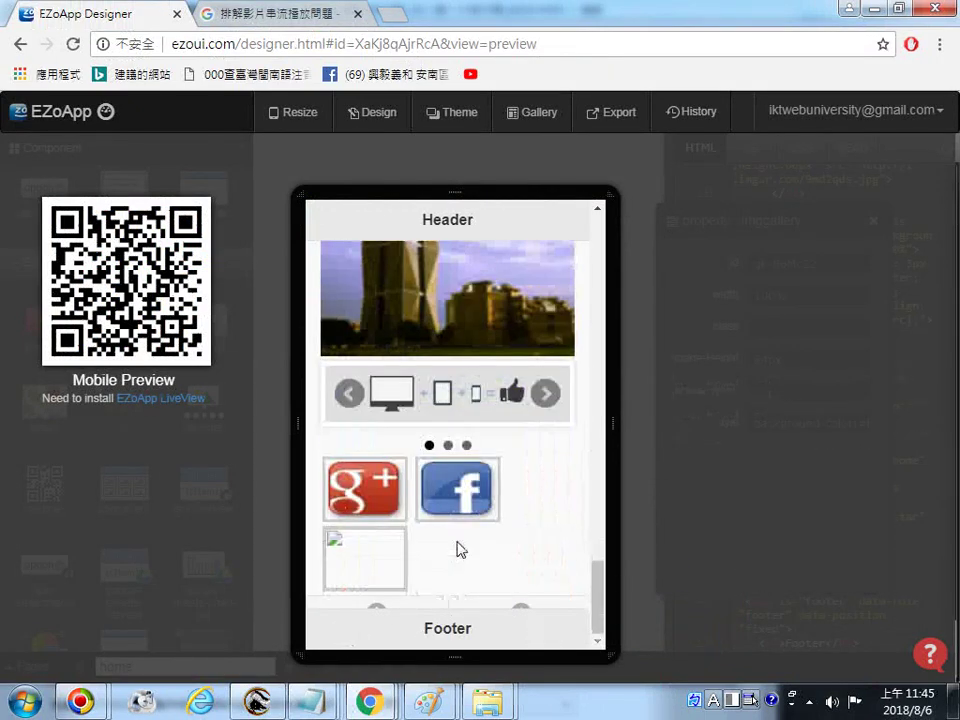
left_click(376, 553)
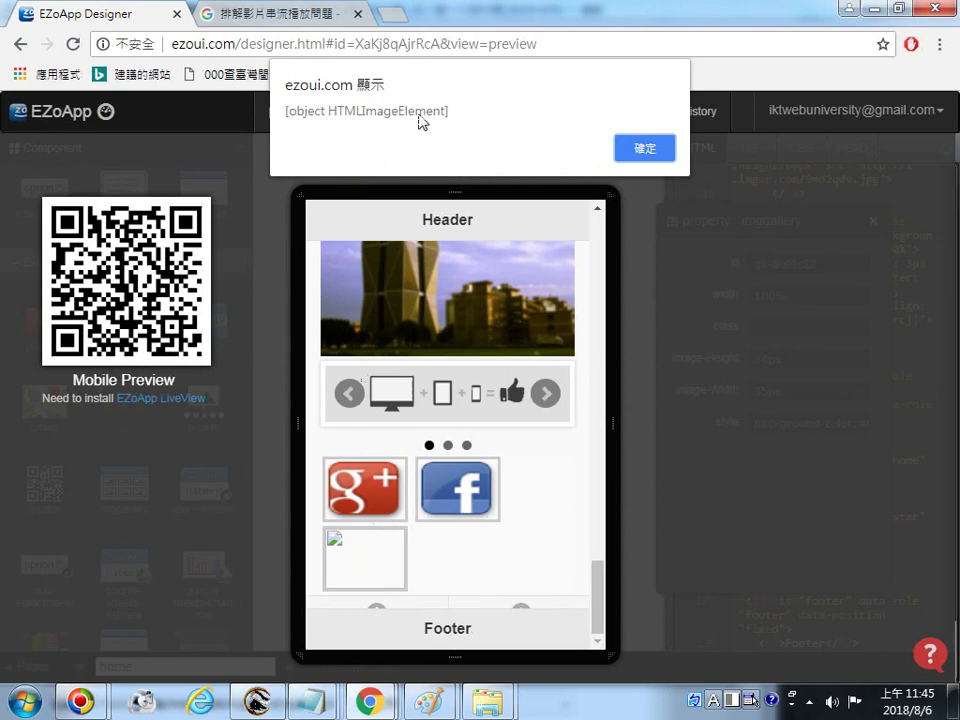
left_click(645, 149)
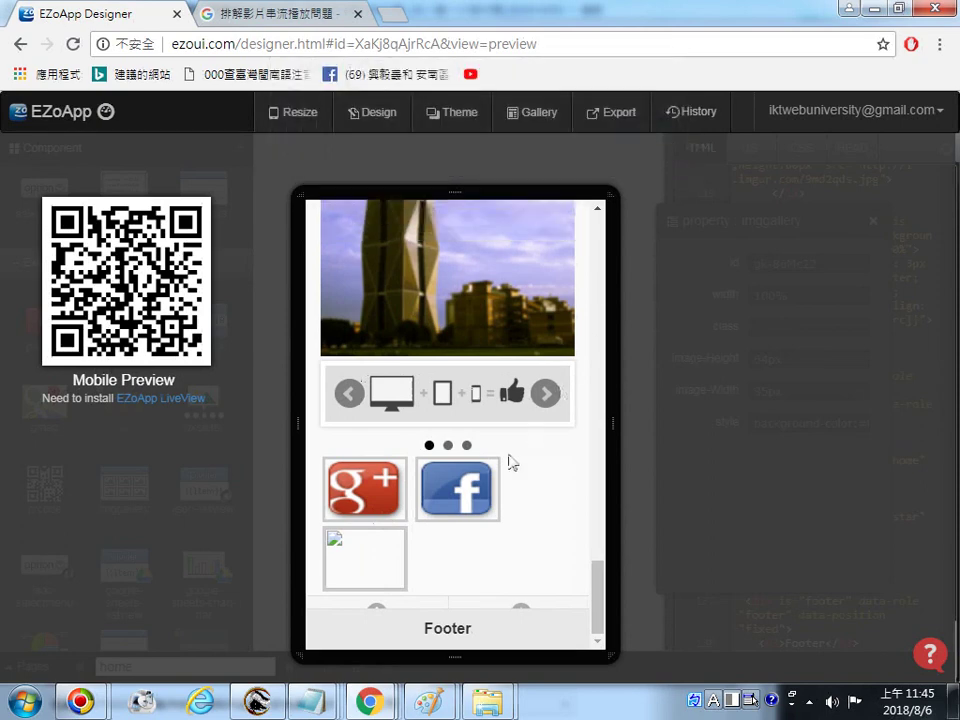
left_click(463, 500)
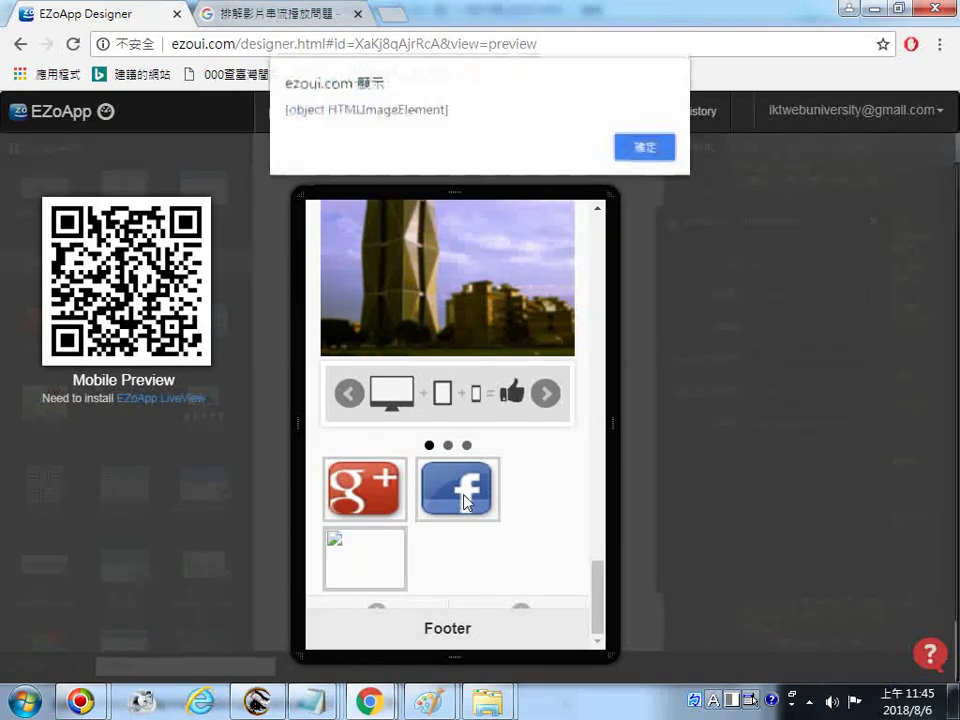
left_click(648, 147)
left_click(365, 500)
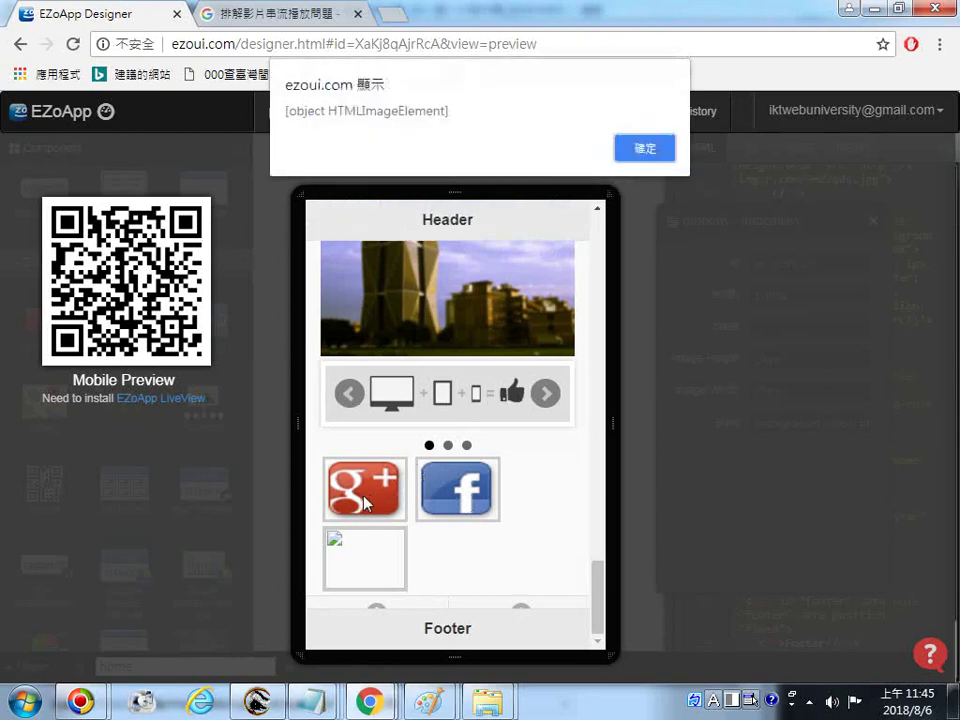
left_click(645, 148)
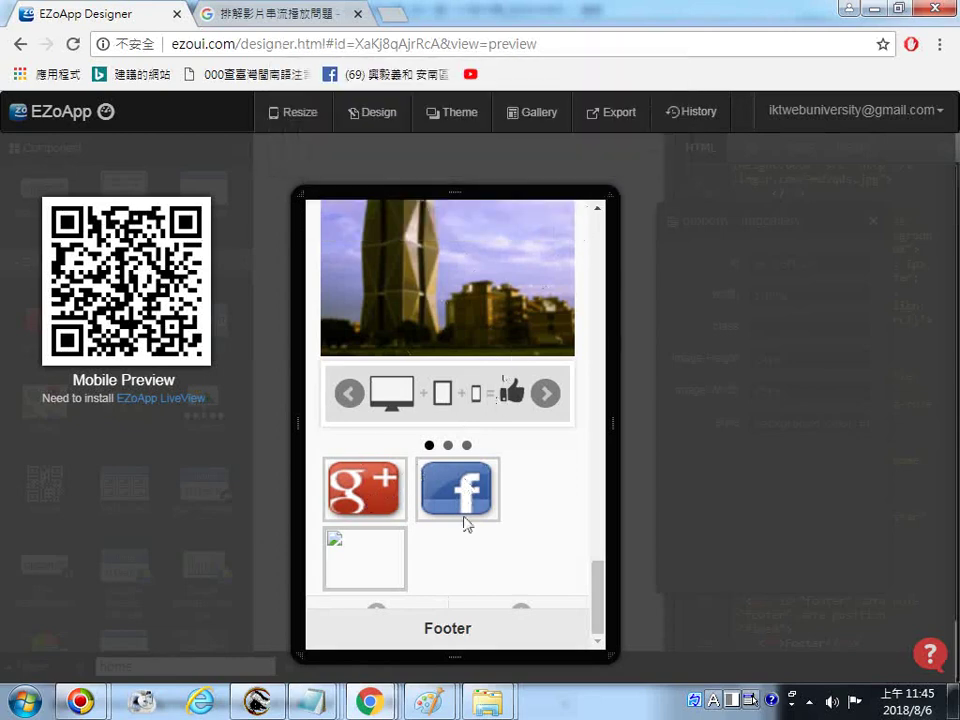
Return from the preview to the design view and add a json-listview component between the Text heading and the QR code.
left_click(20, 44)
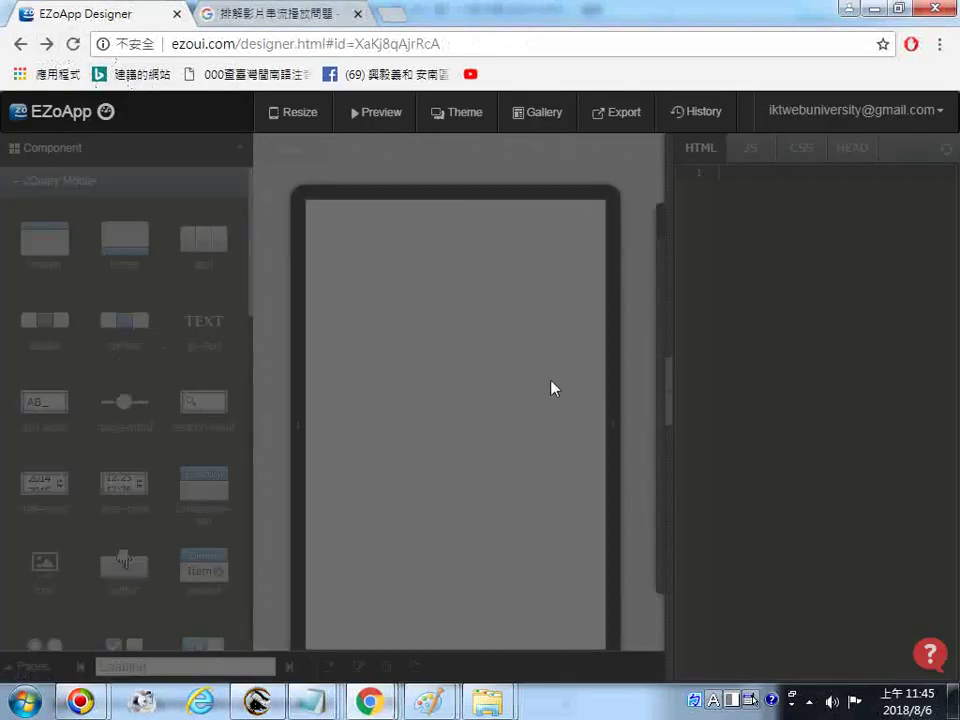
scroll(531, 454, "down", 10)
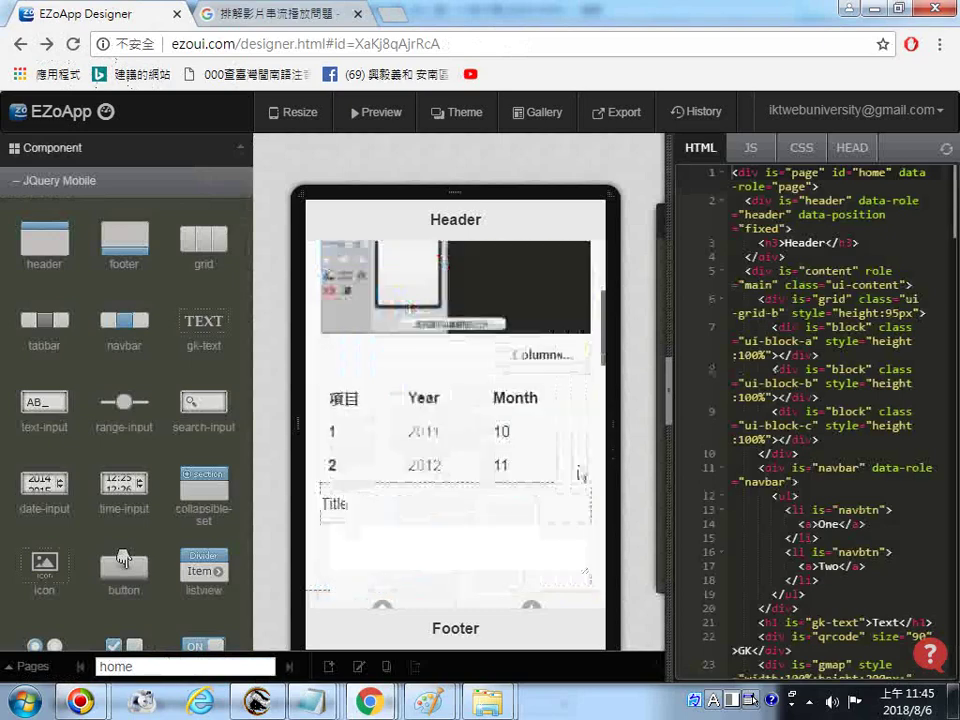
scroll(559, 521, "down", 10)
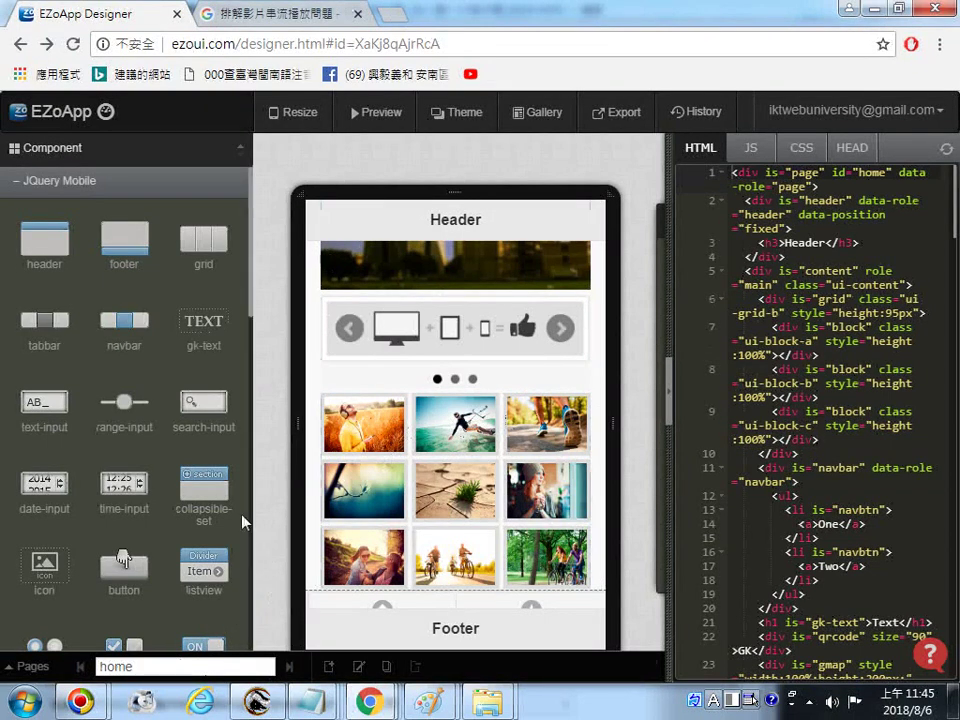
scroll(242, 521, "down", 10)
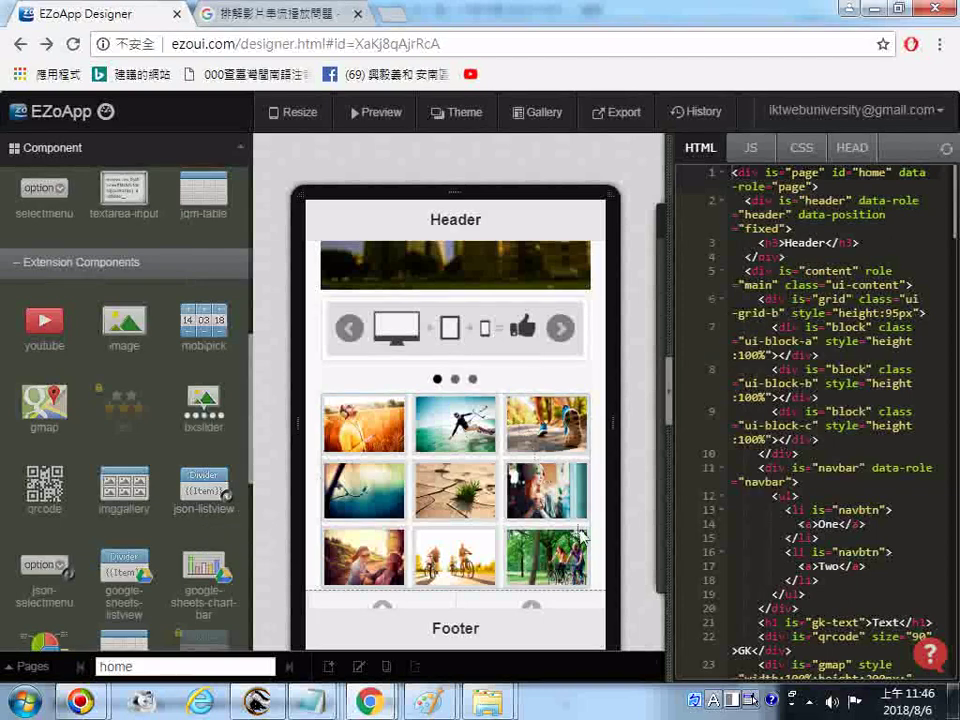
scroll(600, 352, "up", 10)
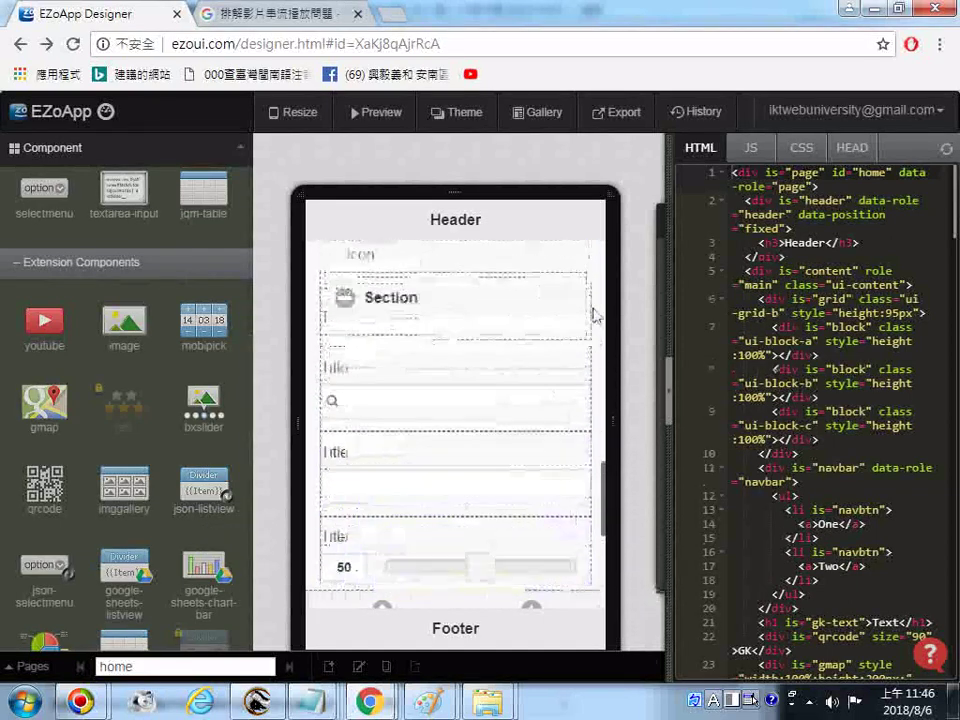
scroll(600, 352, "up", 10)
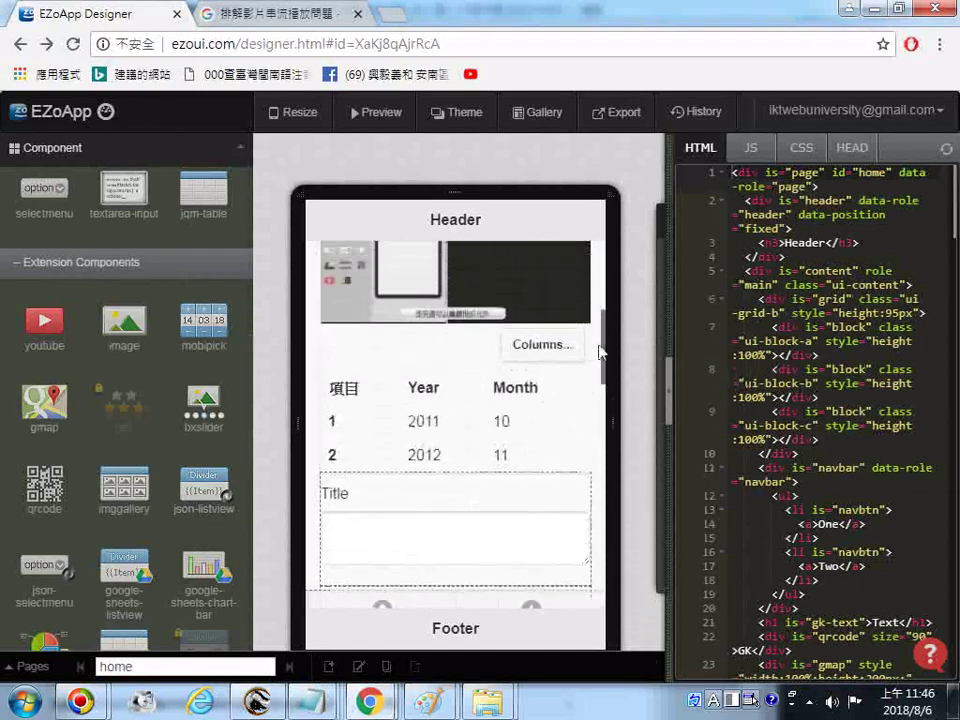
scroll(600, 352, "up", 10)
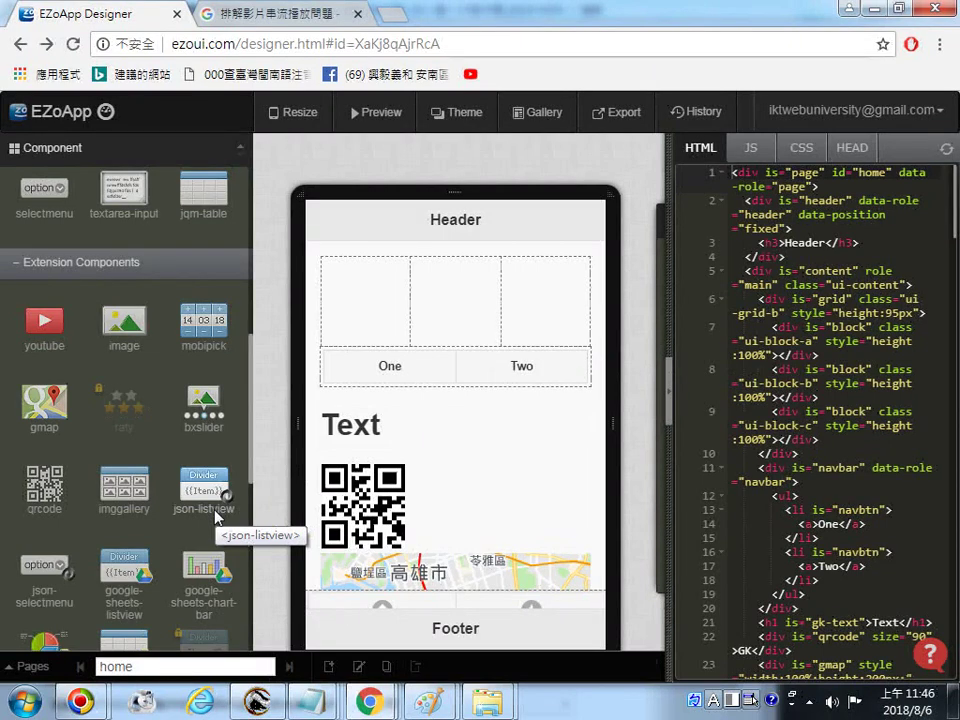
left_click_drag(216, 516, 396, 452)
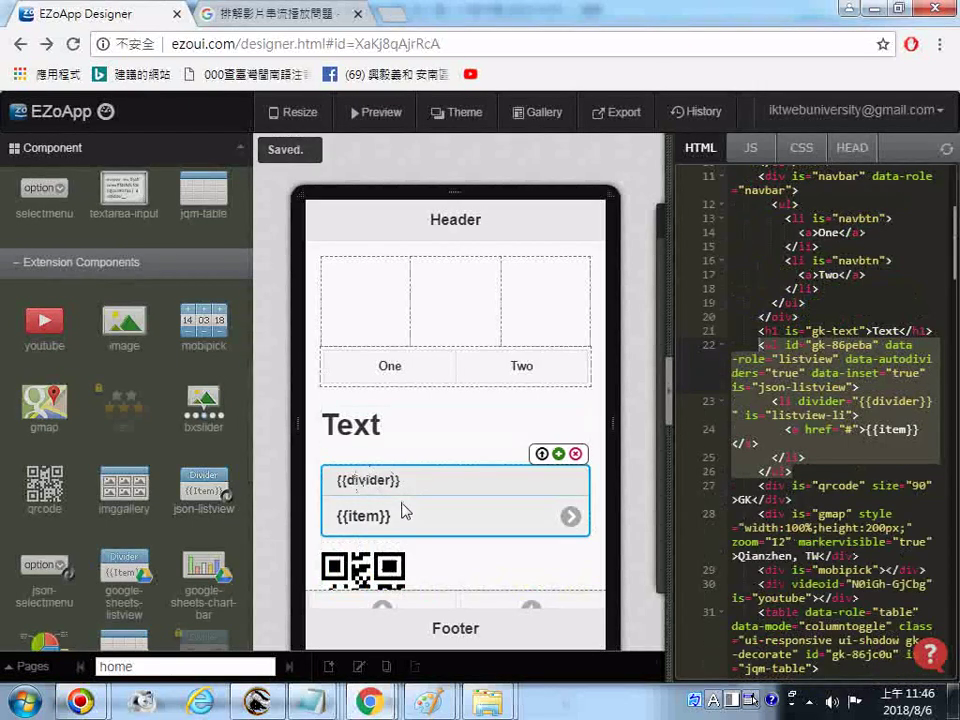
Select and copy the home page's entire HTML code.
right_click(790, 410)
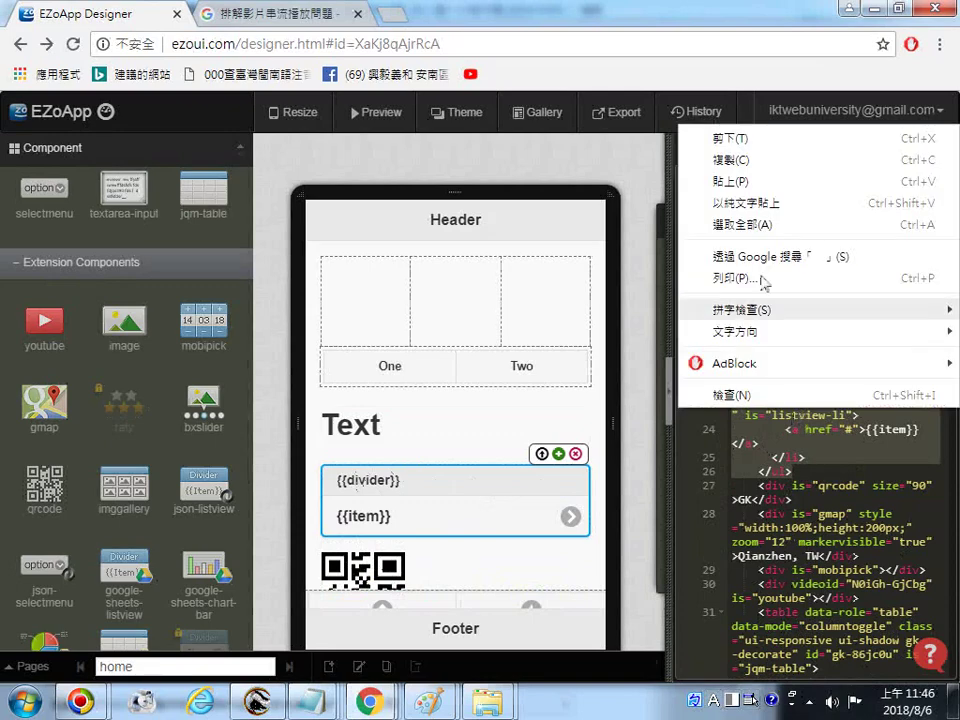
left_click(760, 225)
right_click(810, 320)
left_click(808, 360)
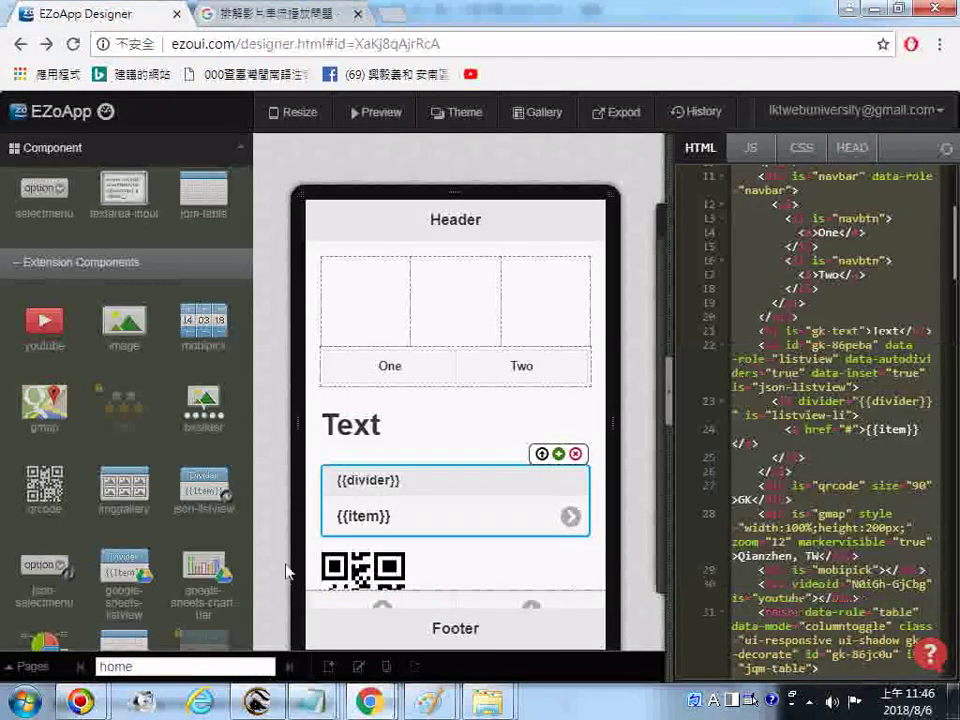
Switch to the Notepad file ezoapp設計用到的左方素材程式碼 and add the entry number "26." on a new line after the last code.
right_click(315, 701)
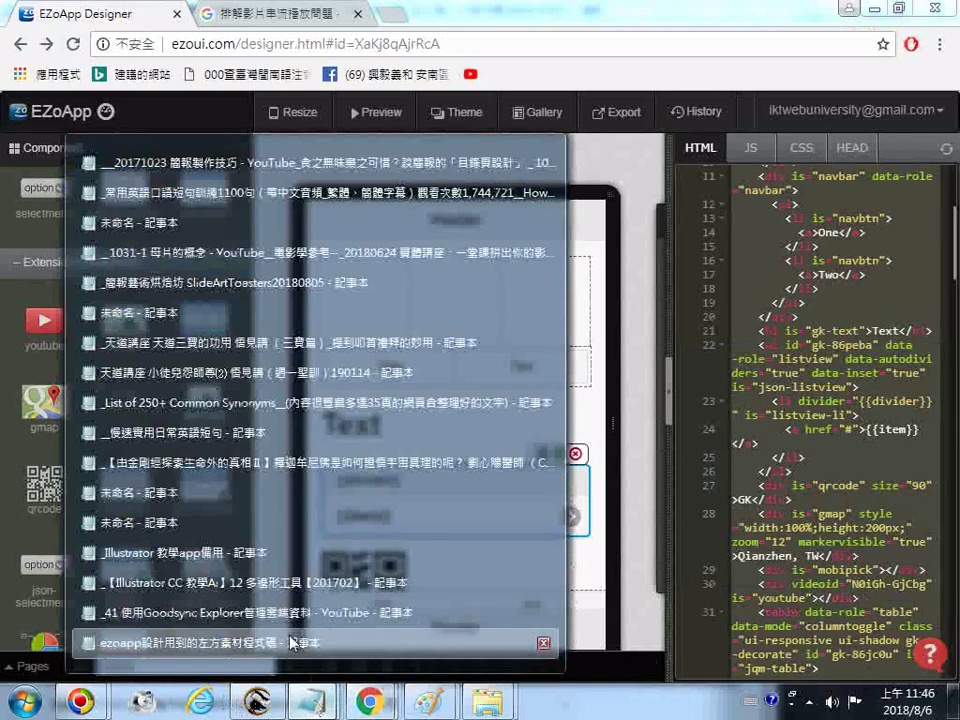
left_click(292, 643)
key("ctrl+End")
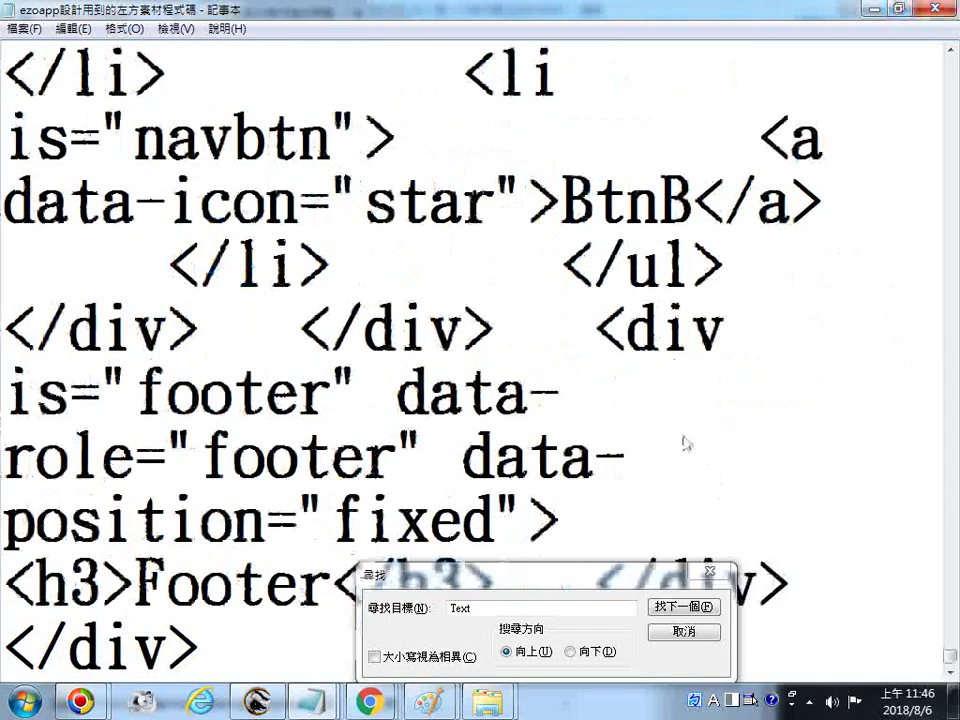
scroll(256, 528, "down", 1)
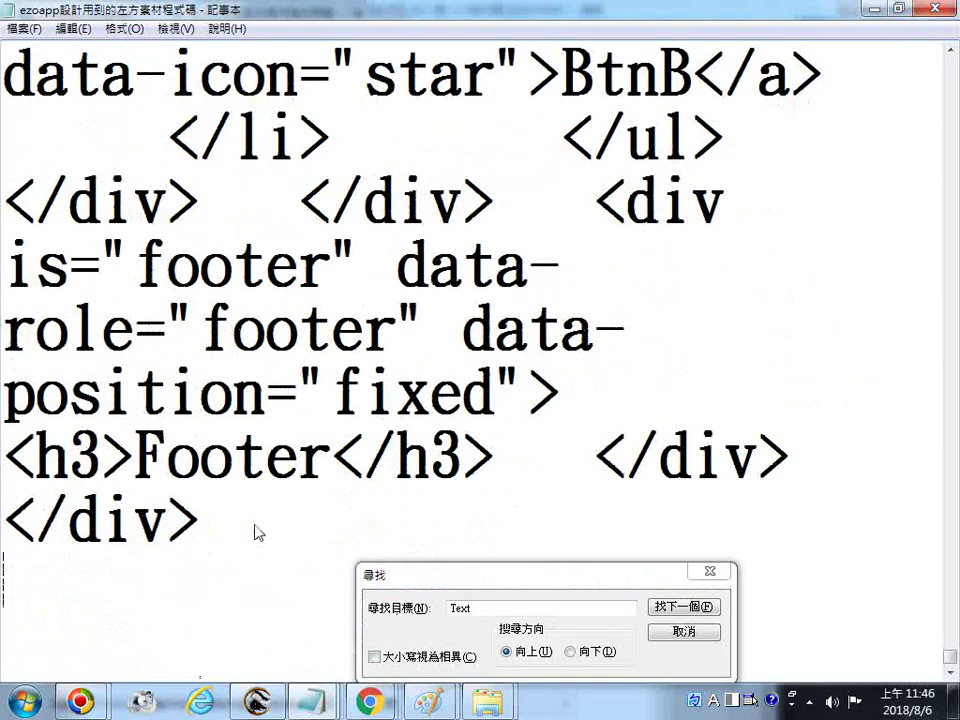
key("Return")
type("26.")
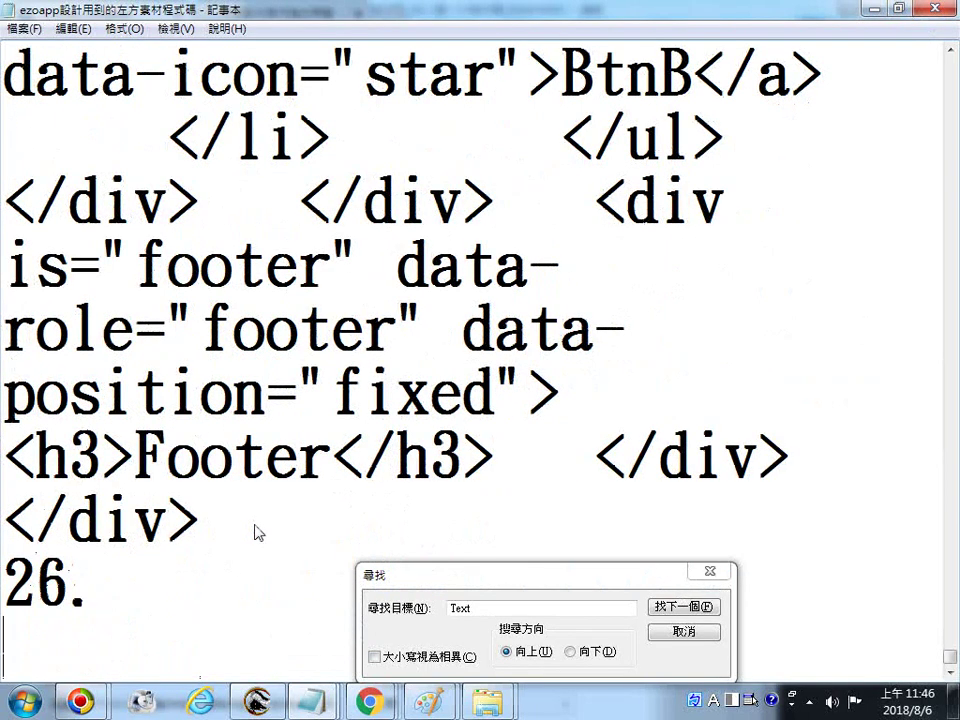
key("Return")
type("\\")
key("BackSpace")
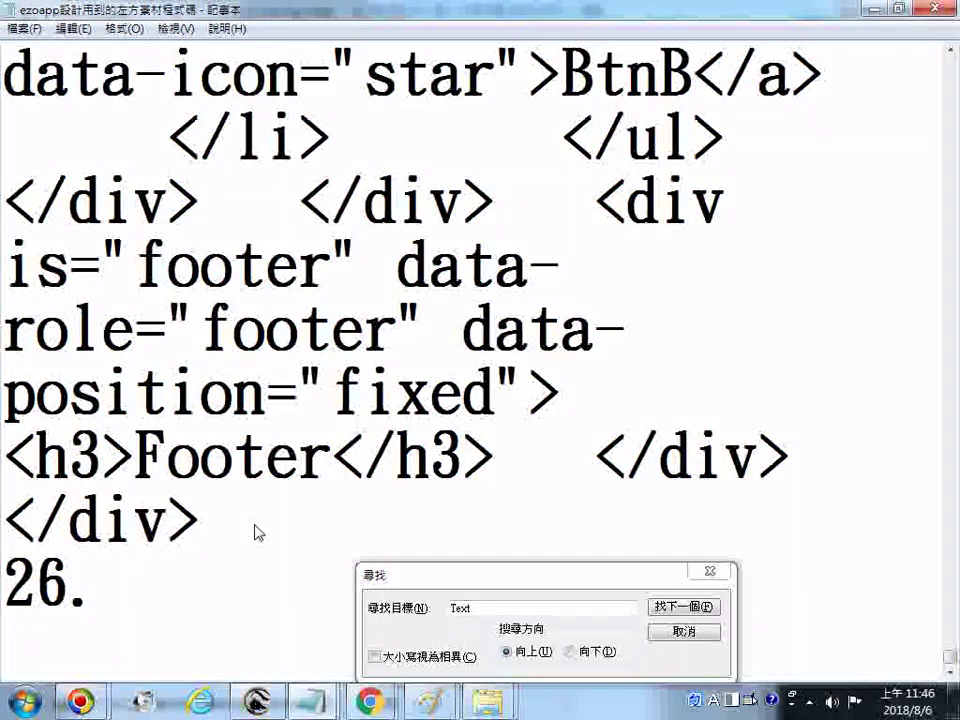
Paste the copied home page HTML with the json-listview code under the new entry number and save the file.
key("BackSpace")
key("BackSpace")
key("BackSpace")
key("BackSpace")
key("BackSpace")
left_click(18, 28)
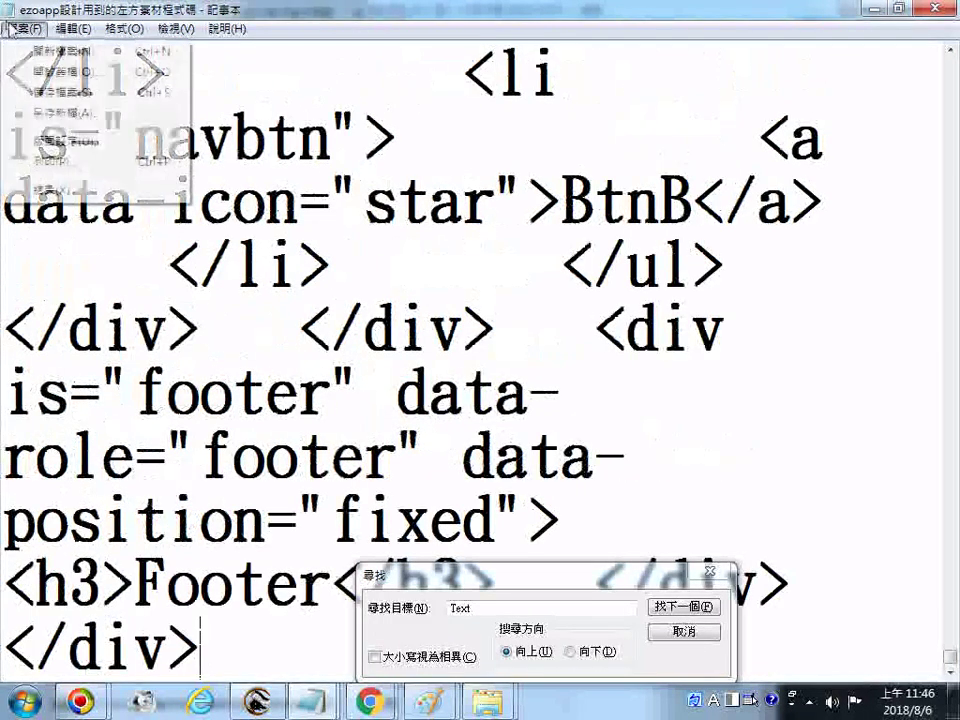
left_click(40, 90)
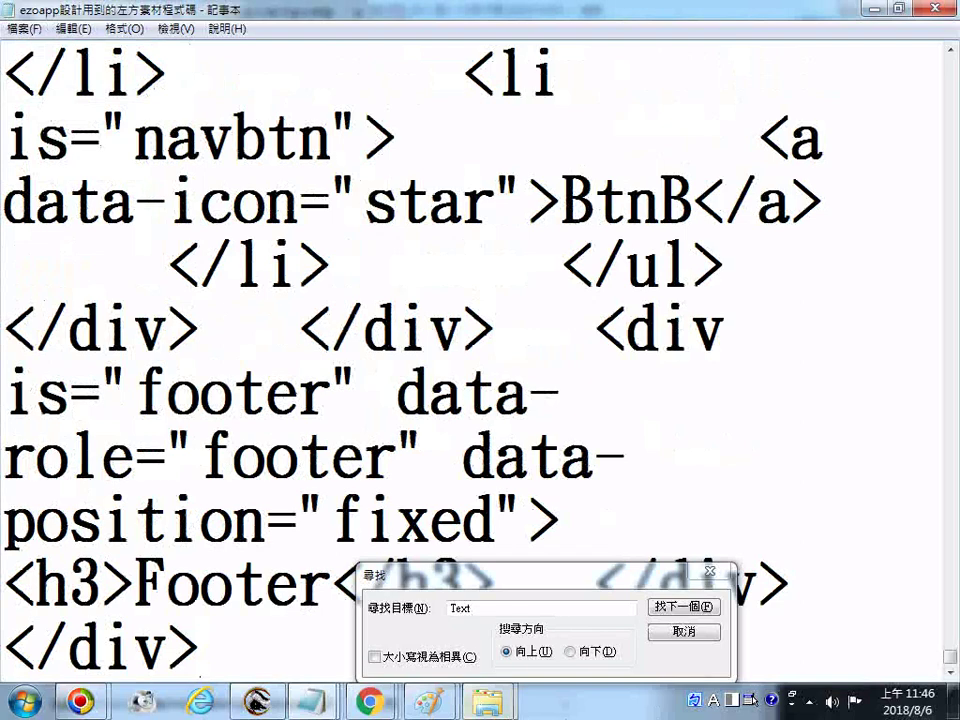
Search upward for "Text" to reach the json-listview code, and highlight its listview role and json-listview type for review.
left_click(700, 608)
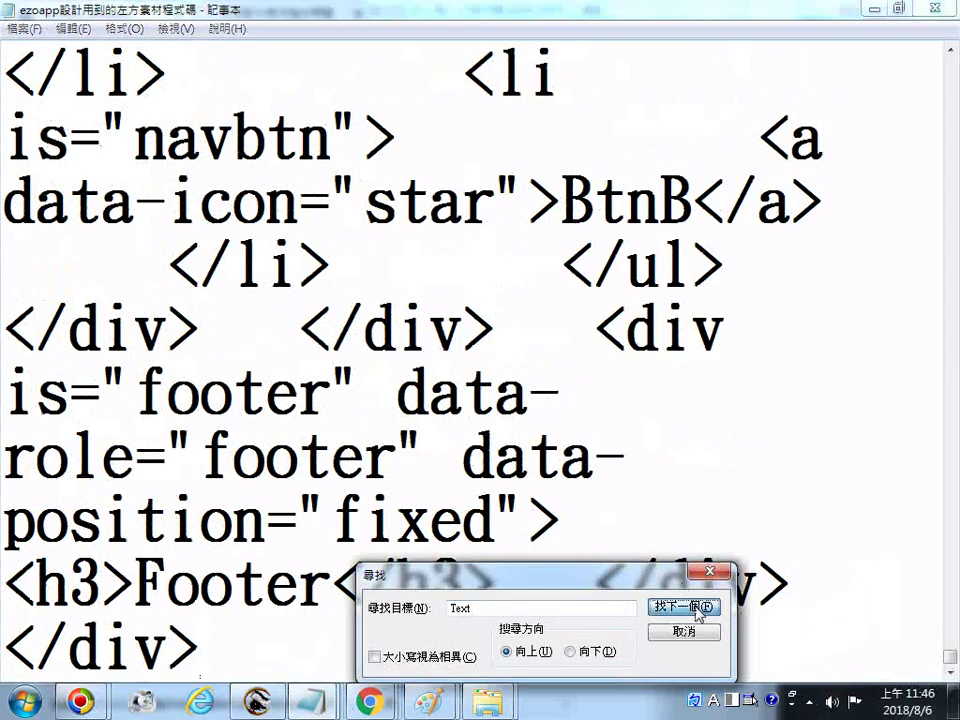
left_click(700, 608)
left_click(700, 608)
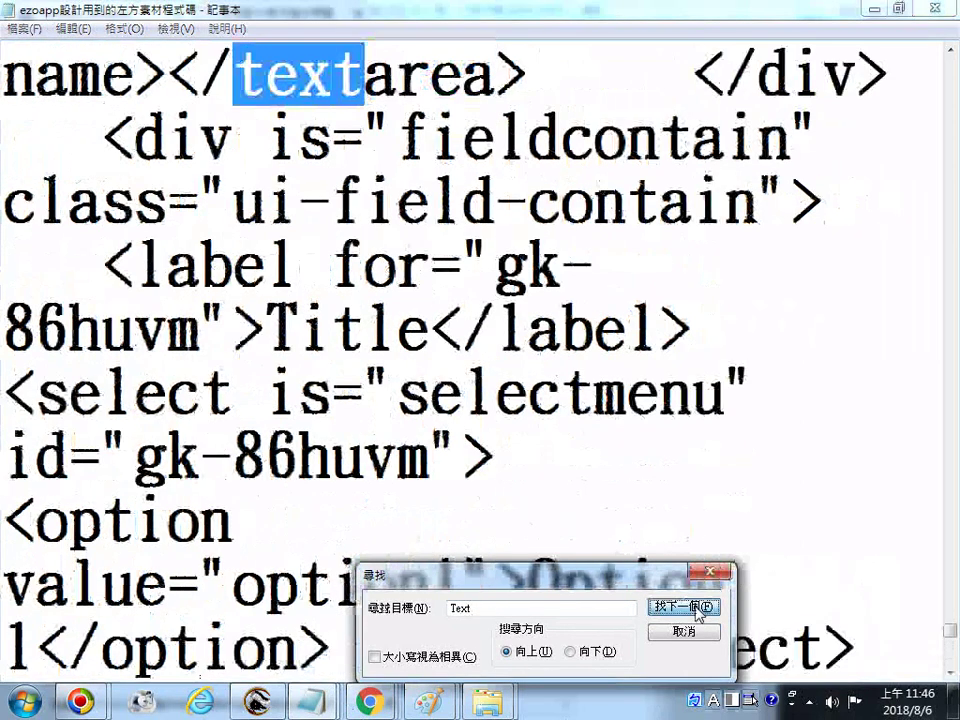
left_click(700, 608)
left_click(700, 608)
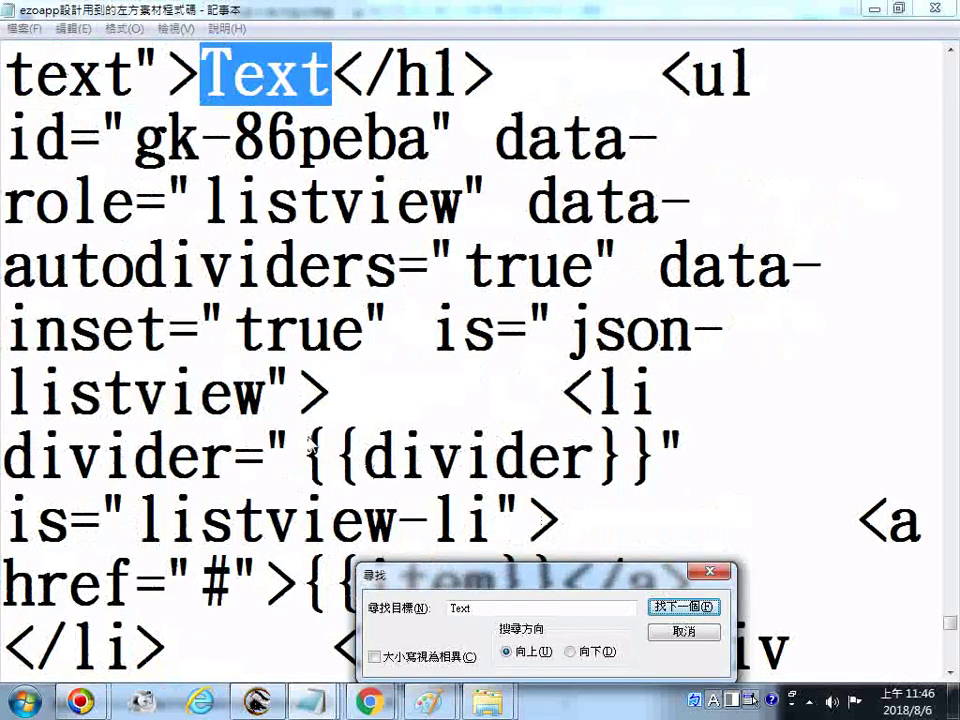
left_click_drag(203, 205, 463, 208)
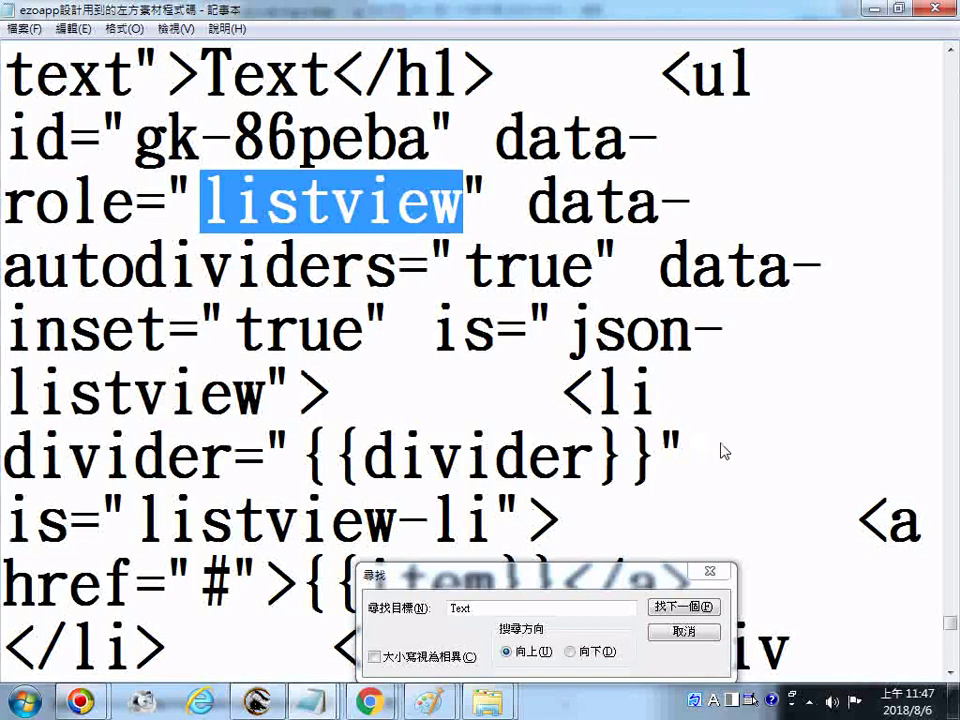
scroll(724, 452, "down", 1)
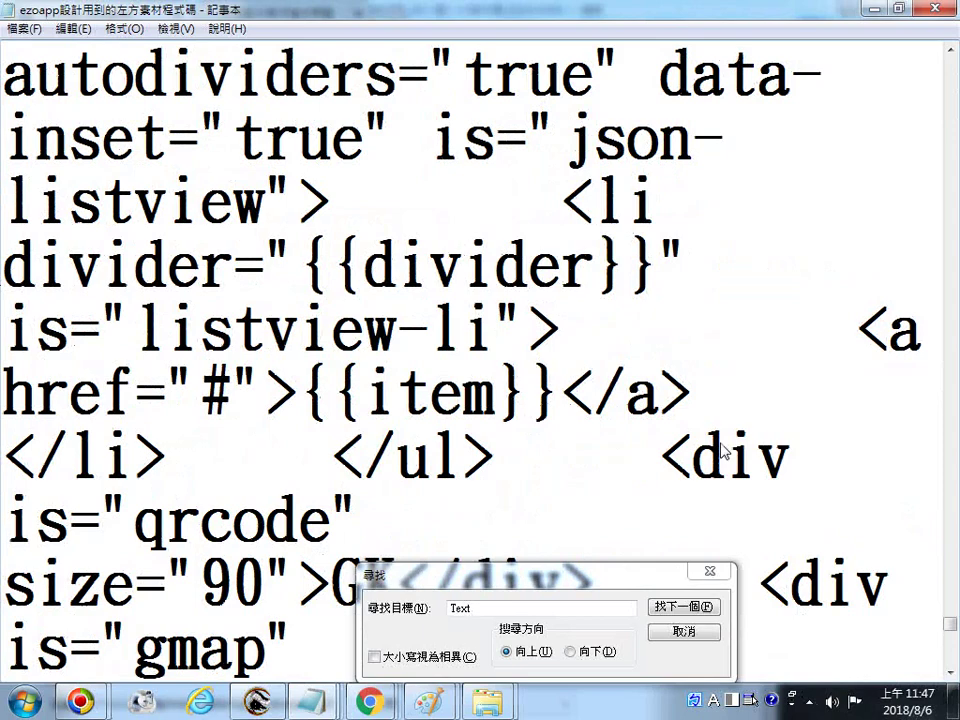
scroll(722, 450, "up", 1)
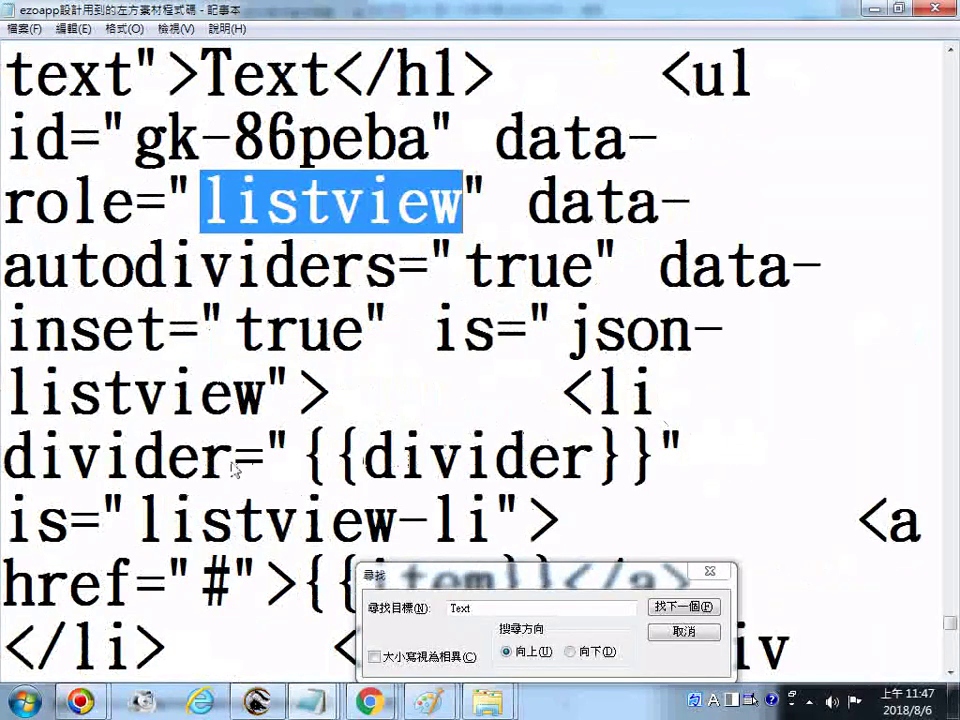
left_click_drag(568, 336, 268, 390)
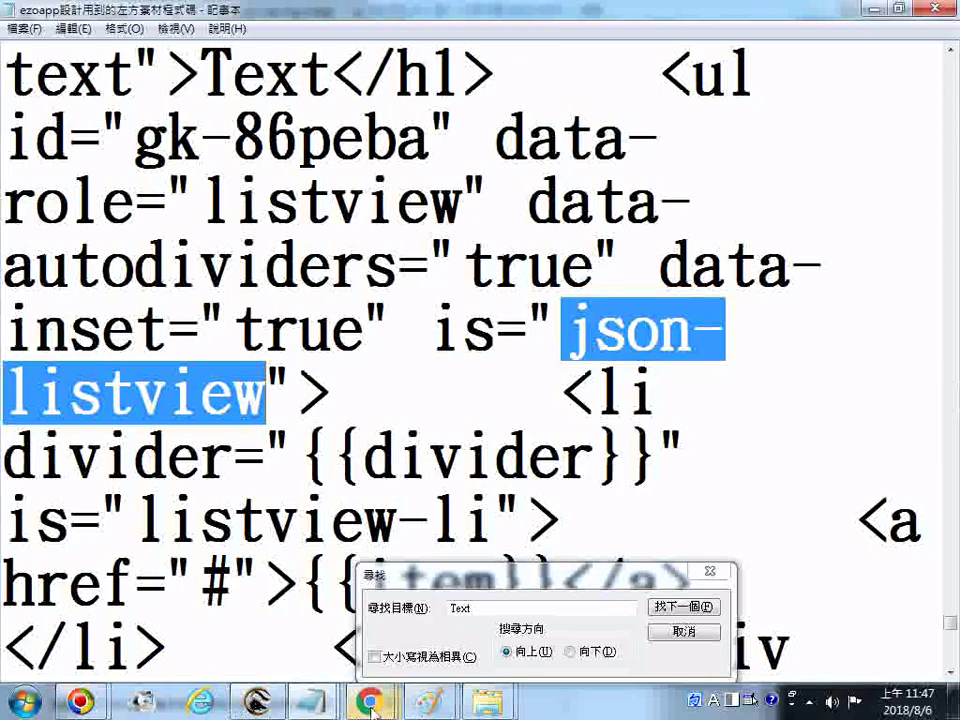
Switch to EZoApp Designer in Chrome, preview the page and test the {{item}} entry of the json-listview.
mouse_move(369, 702)
left_click(565, 520)
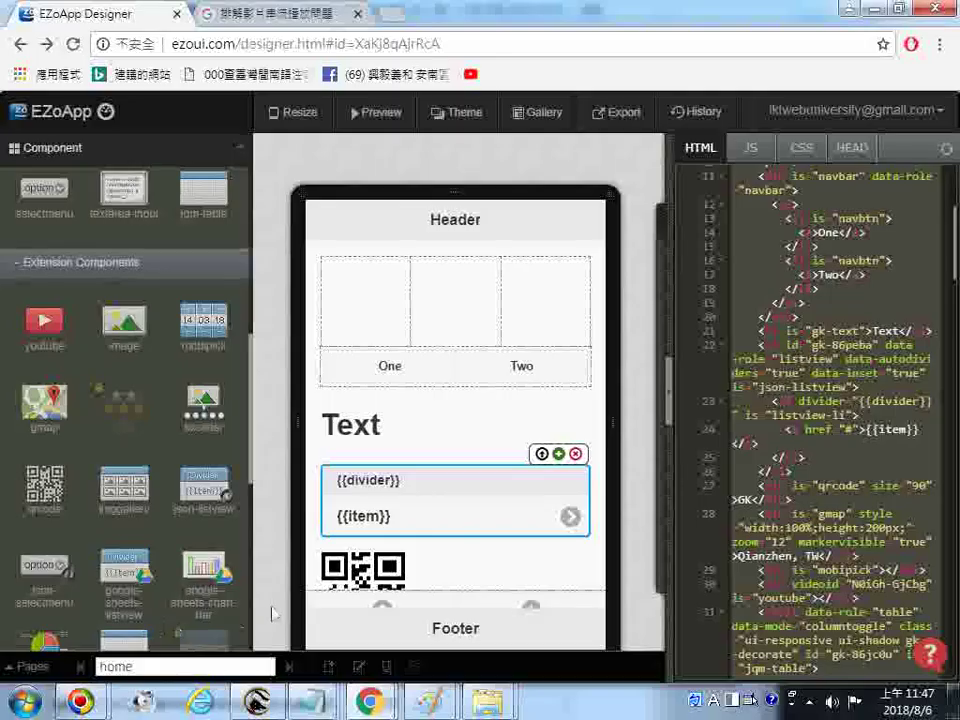
left_click(396, 116)
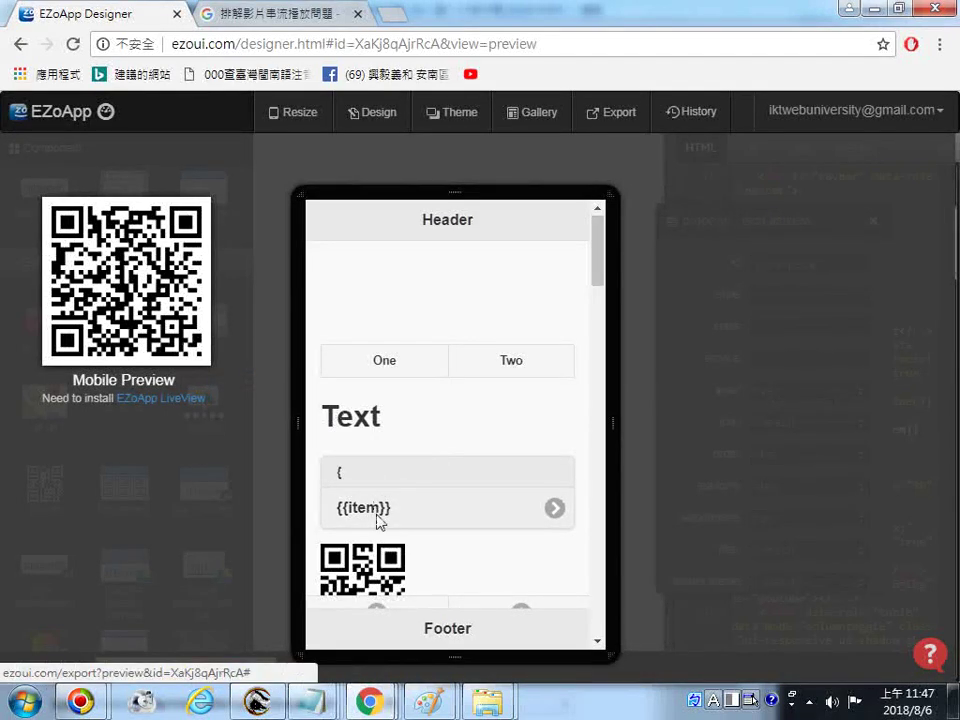
left_click(558, 513)
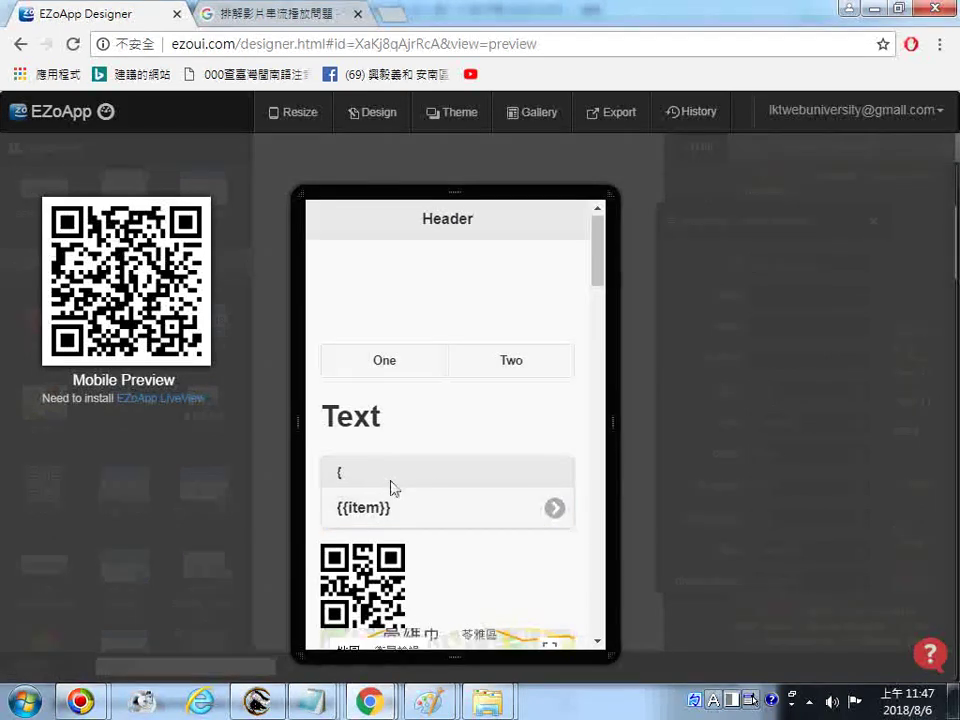
left_click(463, 509)
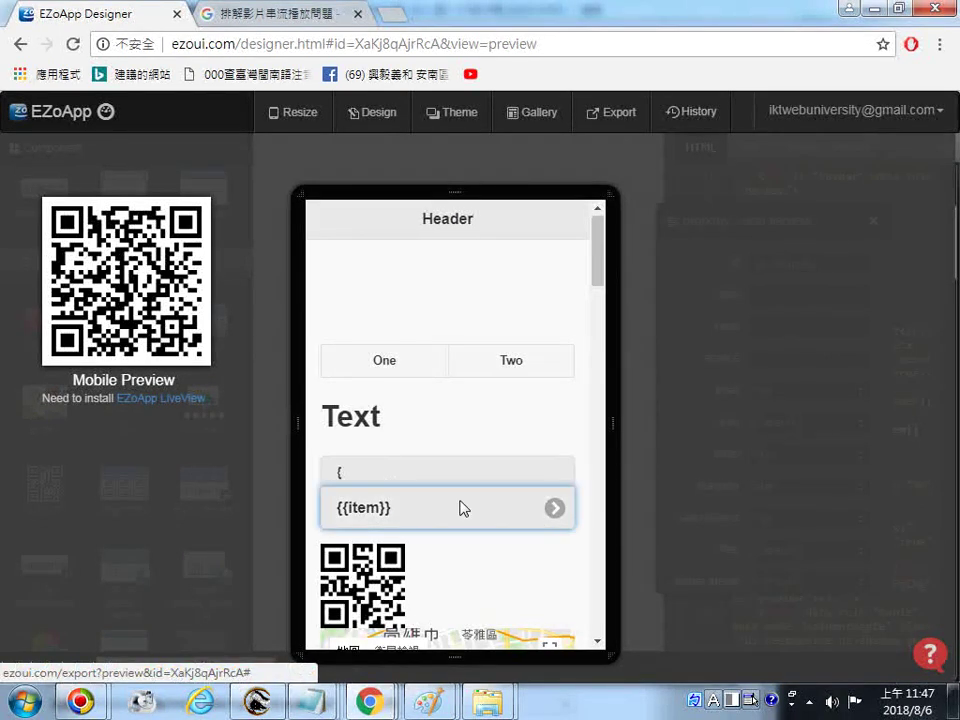
Return to the design view, reload the designer and add a json-selectmenu component below the image gallery on the home page.
left_click(20, 44)
left_click(73, 44)
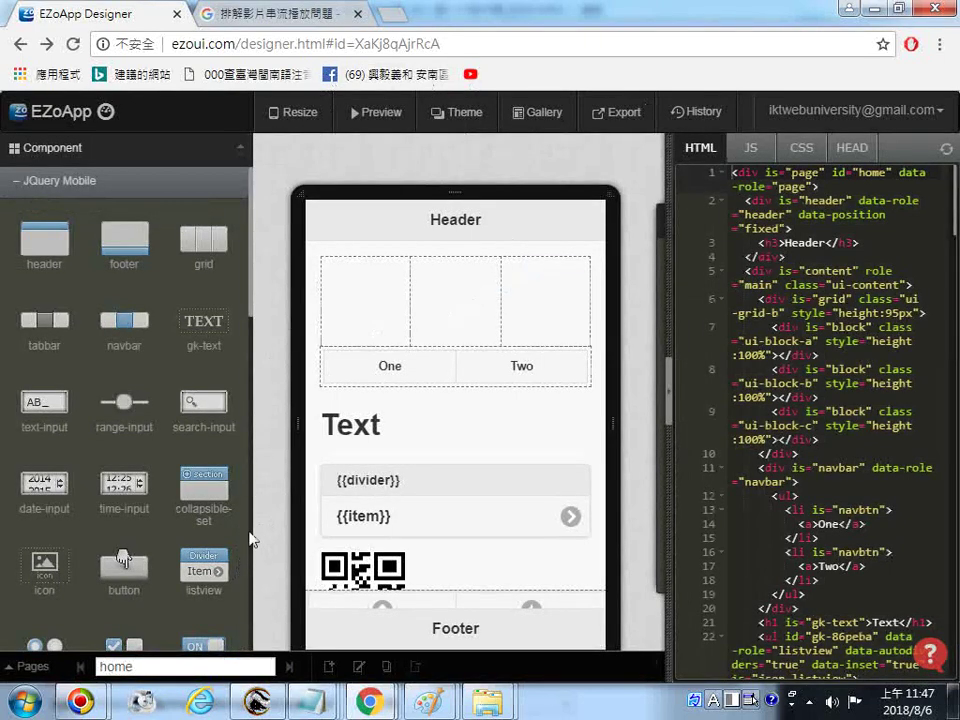
scroll(238, 553, "down", 5)
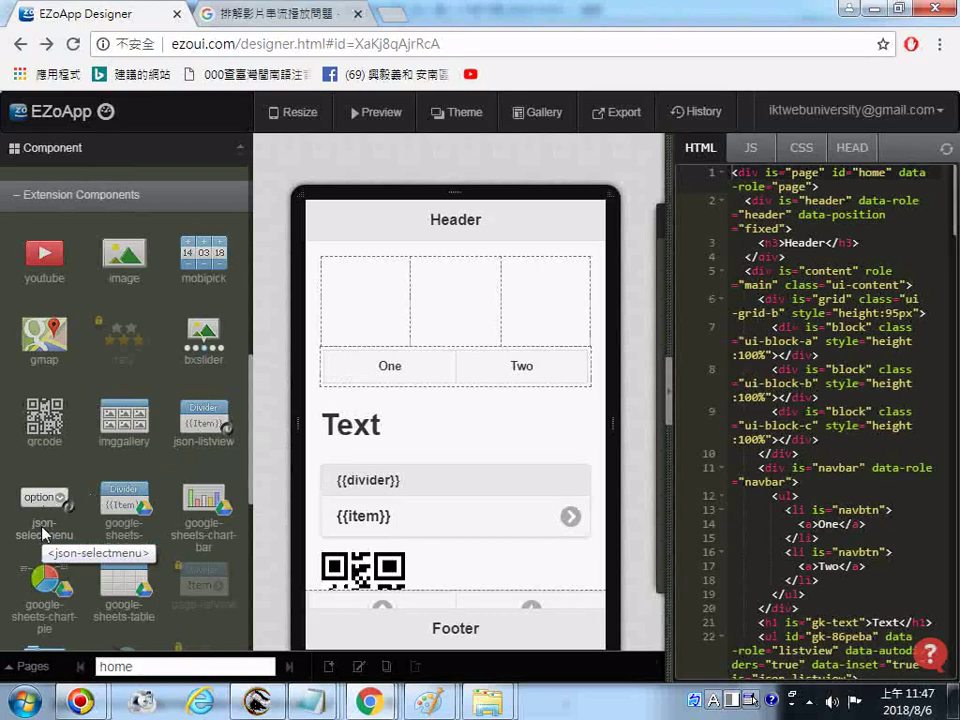
left_click_drag(42, 535, 348, 449)
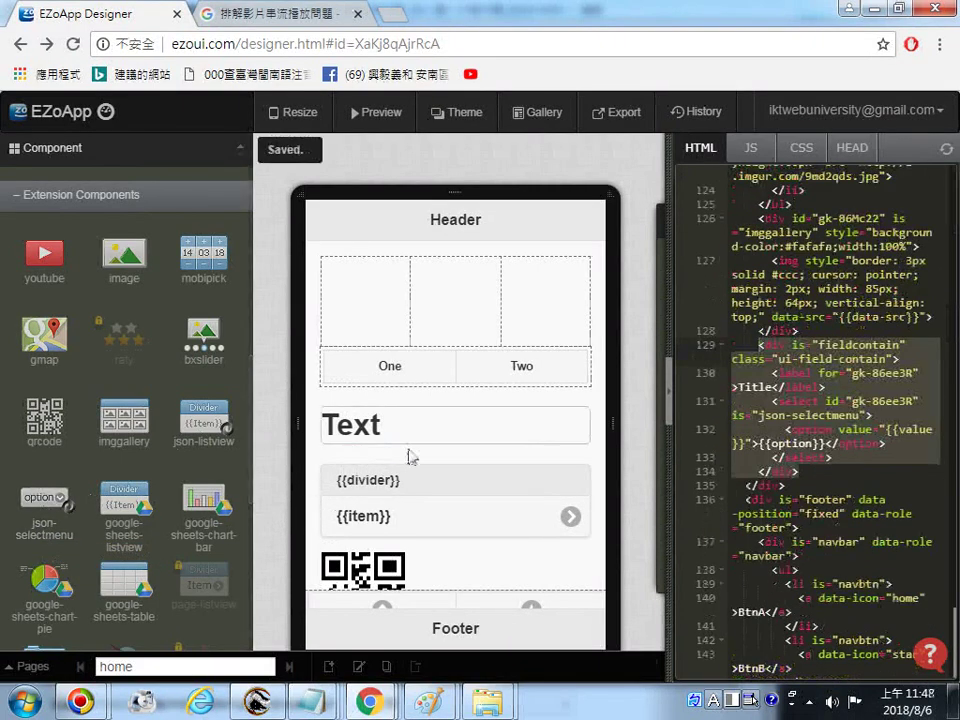
scroll(500, 450, "down", 1)
scroll(510, 480, "down", 10)
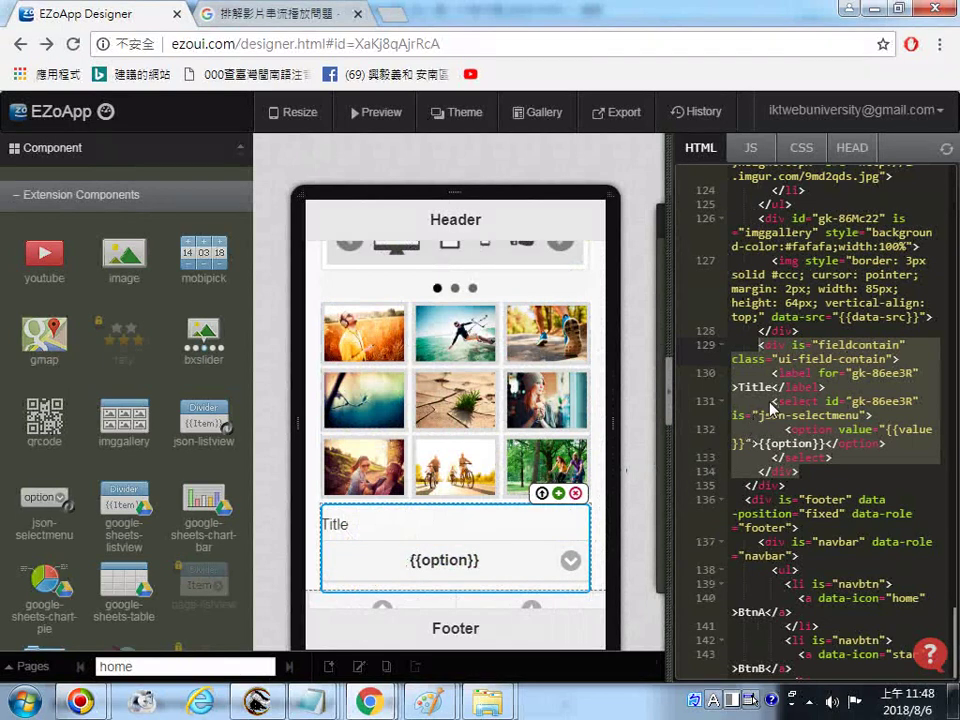
Select and copy the home page's entire HTML code, including the json-selectmenu.
right_click(772, 405)
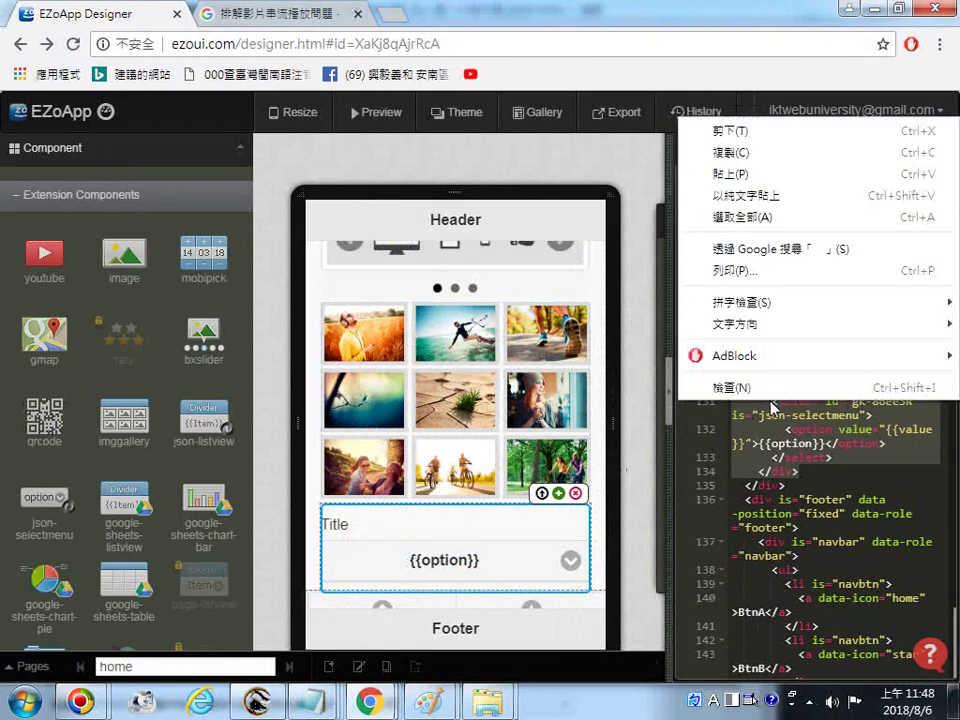
left_click(760, 218)
right_click(744, 293)
left_click(735, 328)
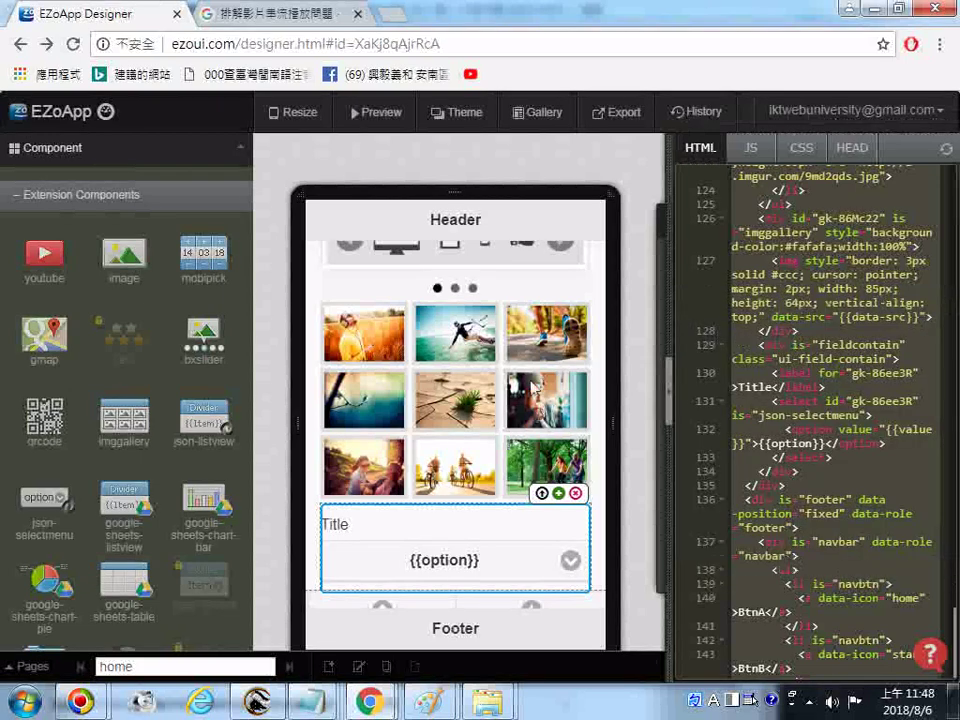
Switch to the Notepad file ezoapp設計用到的左方素材程式碼 and add the entry number "28." on a new line at the end.
right_click(320, 700)
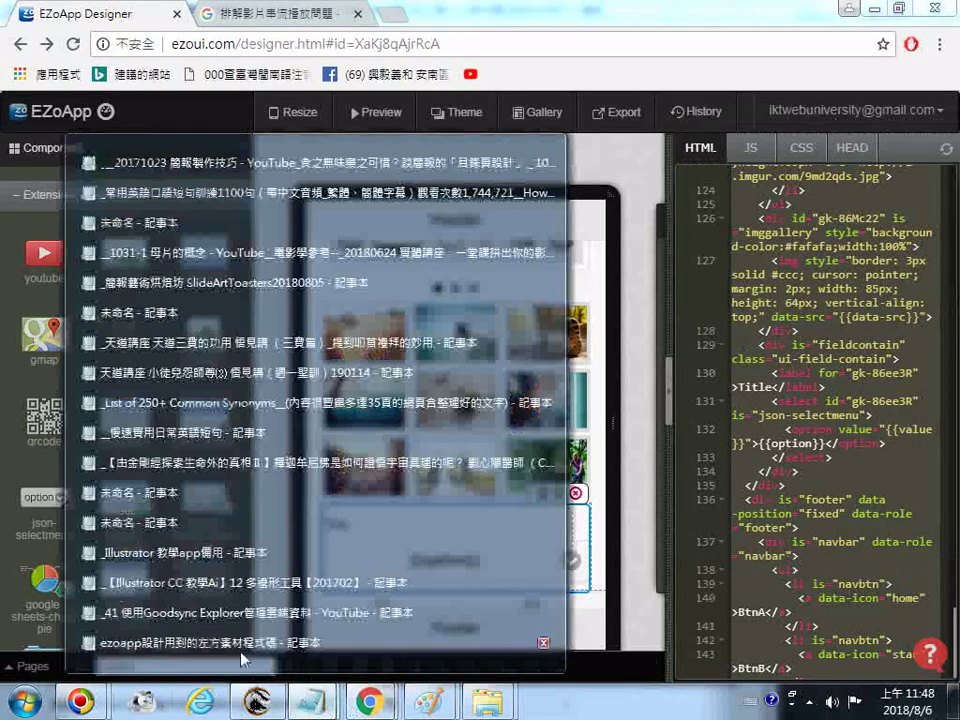
left_click(241, 654)
scroll(944, 226, "down", 5)
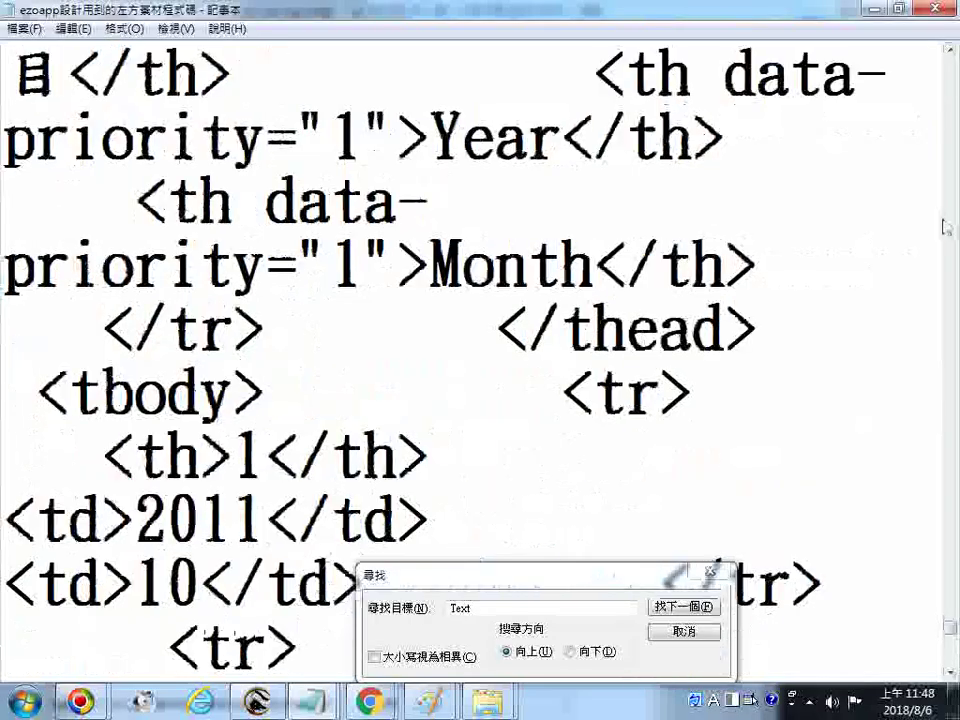
scroll(925, 245, "down", 5)
scroll(900, 297, "down", 15)
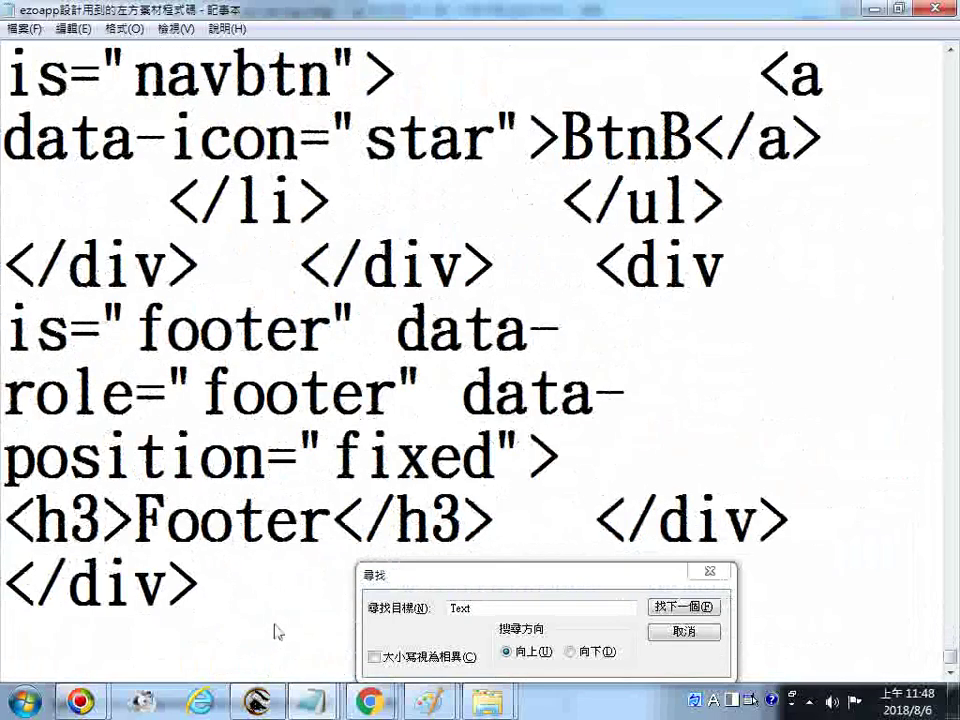
type("28.")
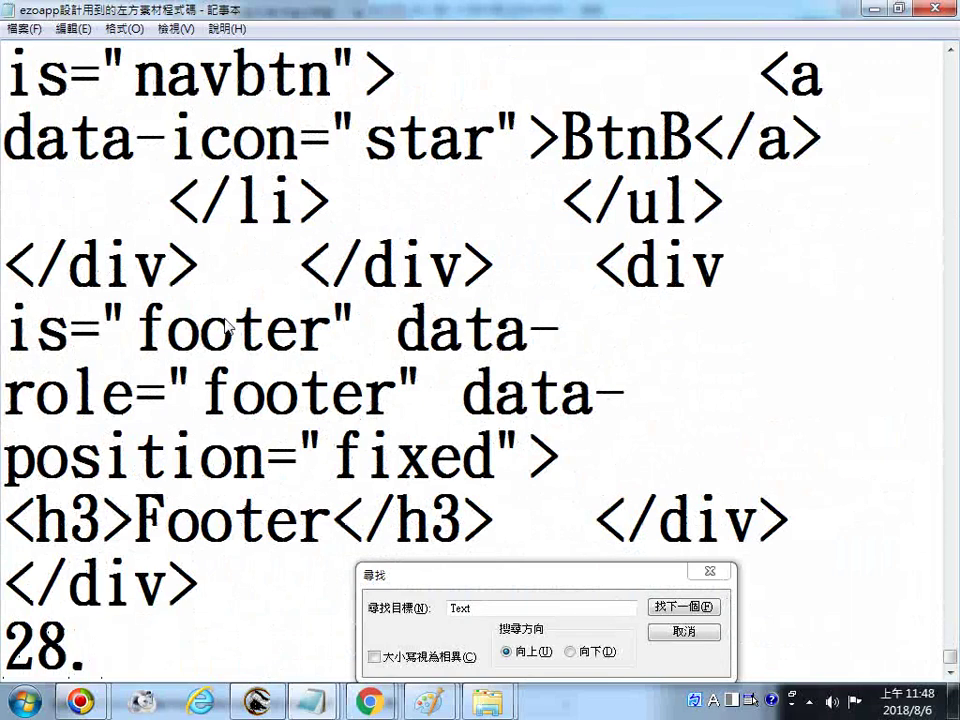
key("Return")
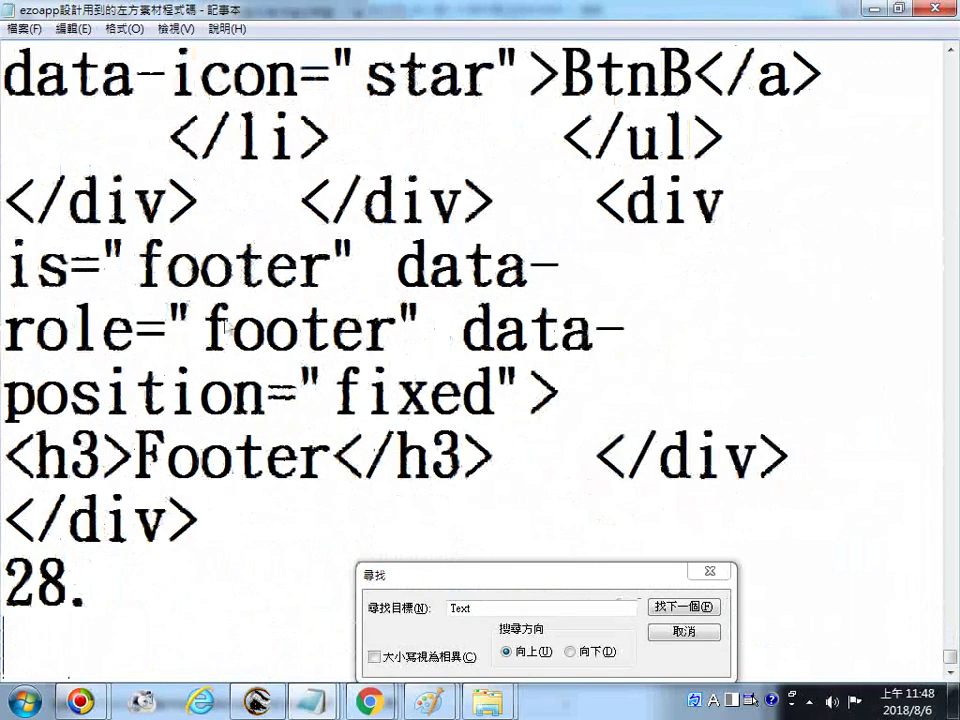
Paste the copied HTML code under entry "28." and save the Notepad file.
key("BackSpace")
key("BackSpace")
key("BackSpace")
key("BackSpace")
key("BackSpace")
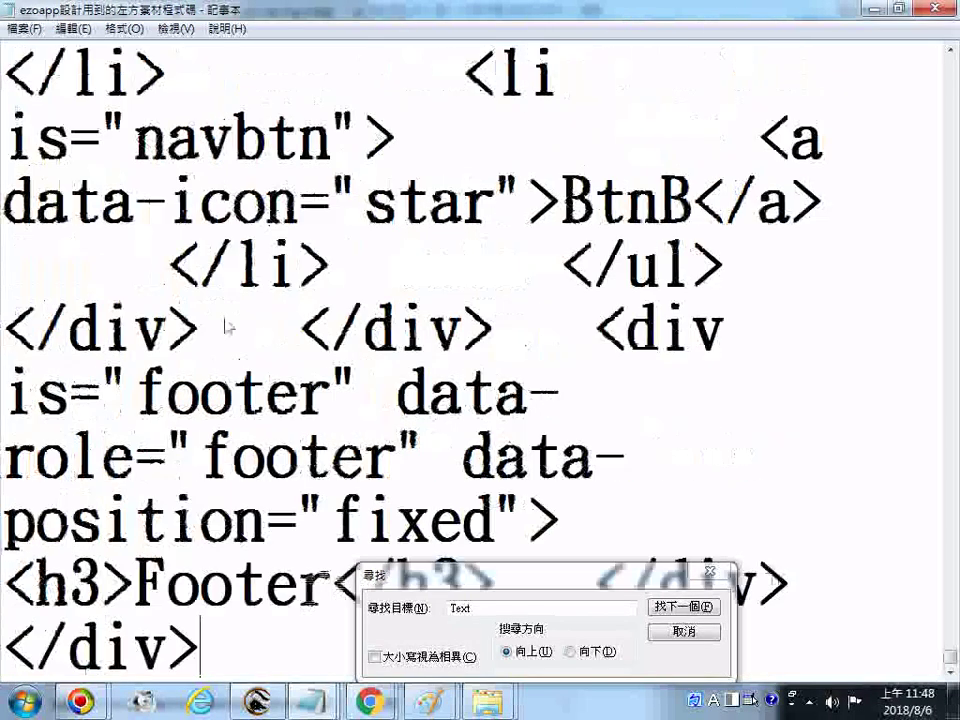
left_click(24, 28)
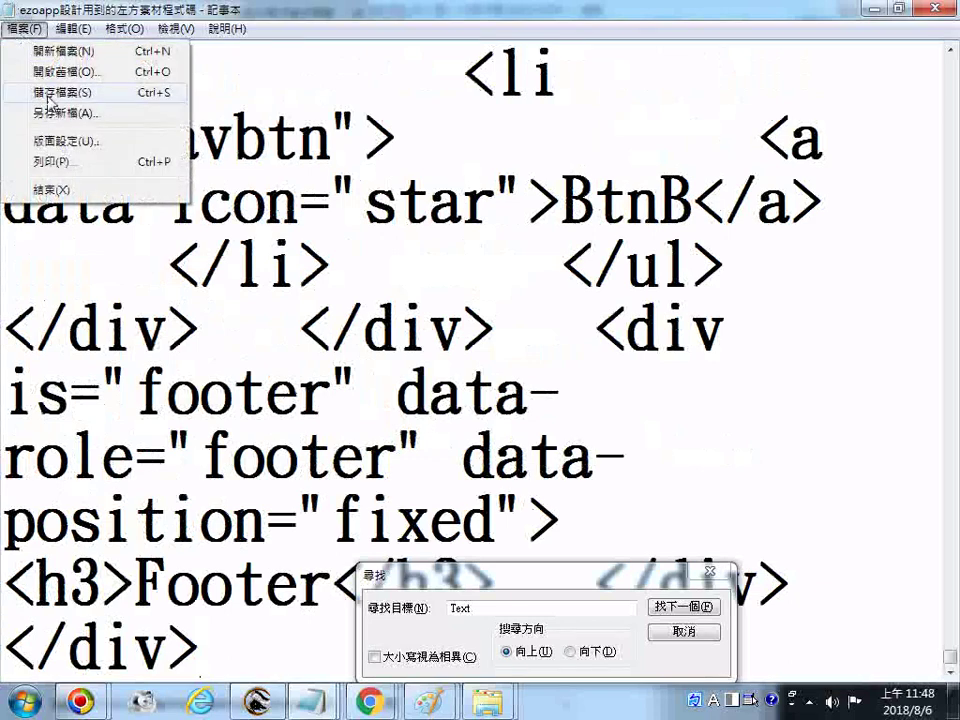
left_click(55, 92)
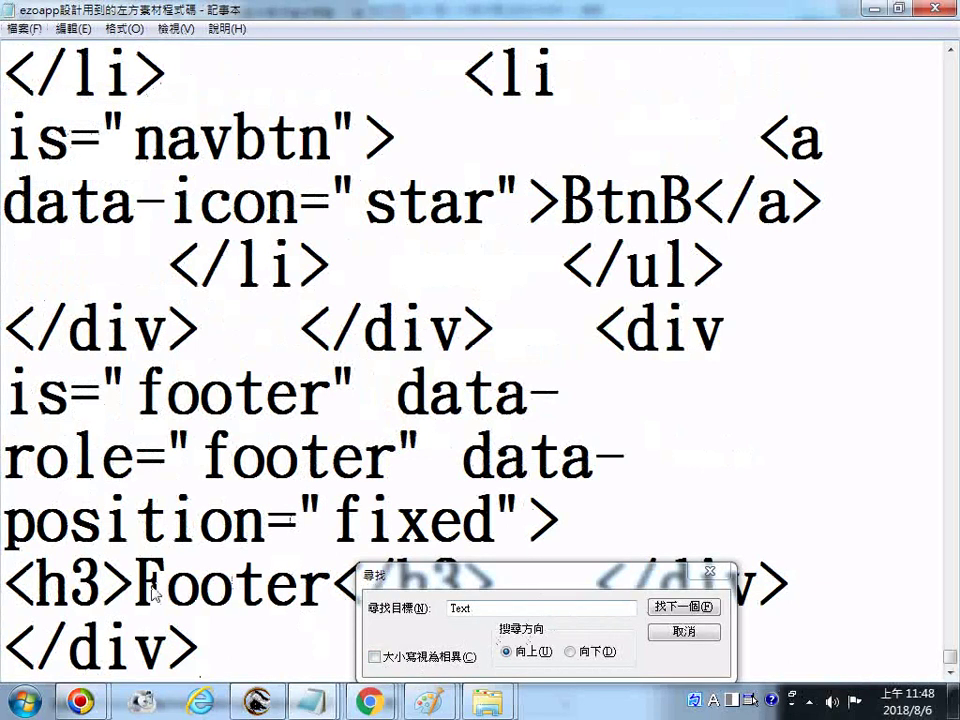
Search upward for "Text" in the pasted code and highlight the listview role value below the heading.
left_click(706, 608)
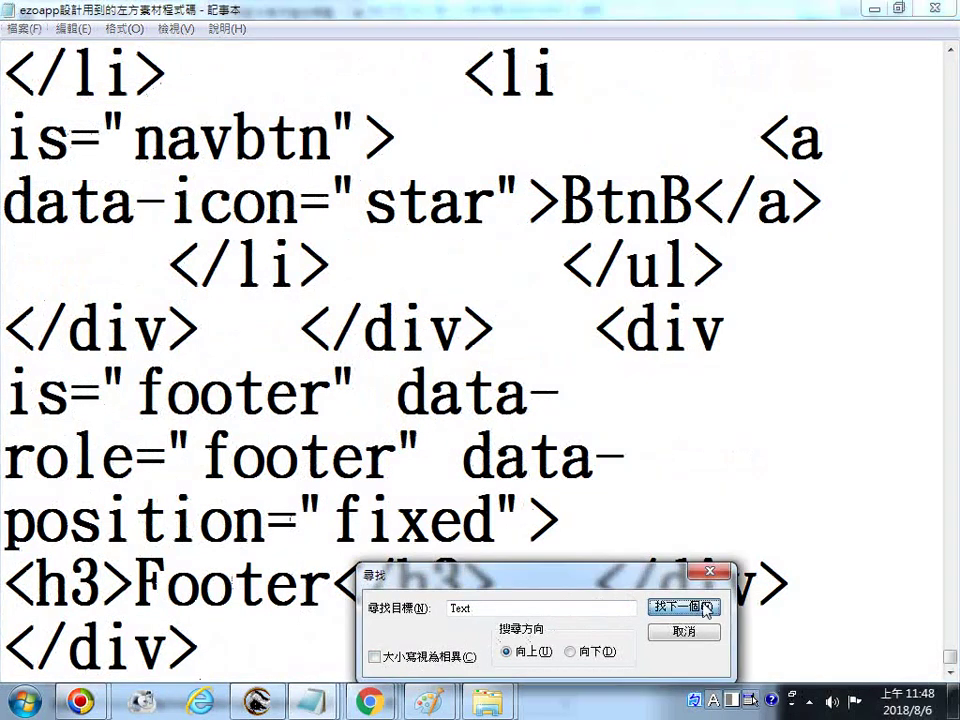
left_click(706, 608)
left_click(706, 608)
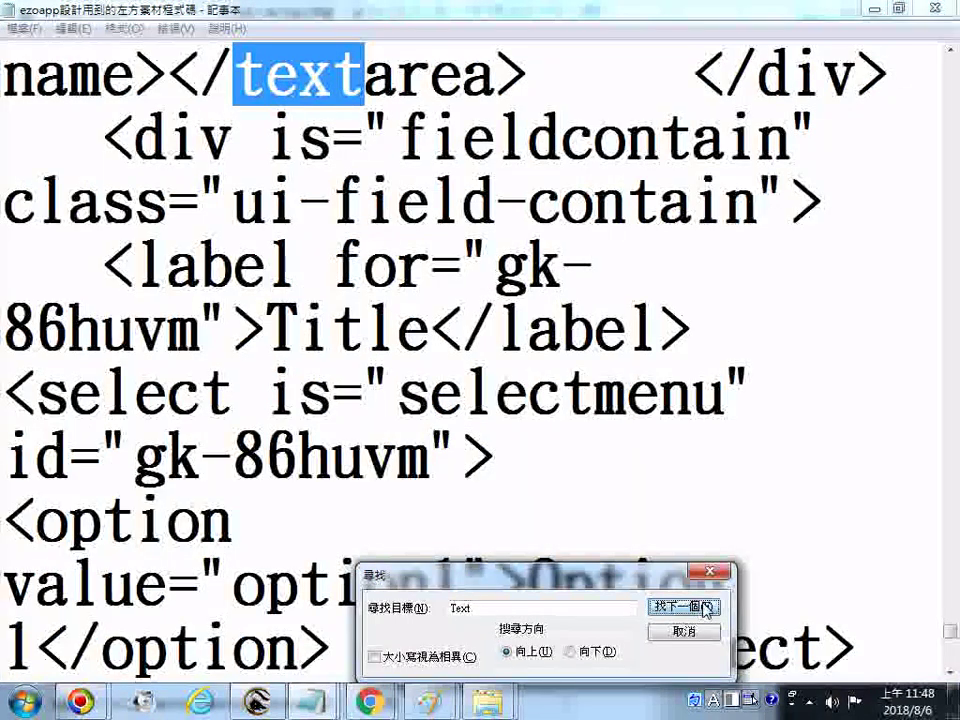
left_click(706, 608)
left_click(706, 608)
left_click(706, 608)
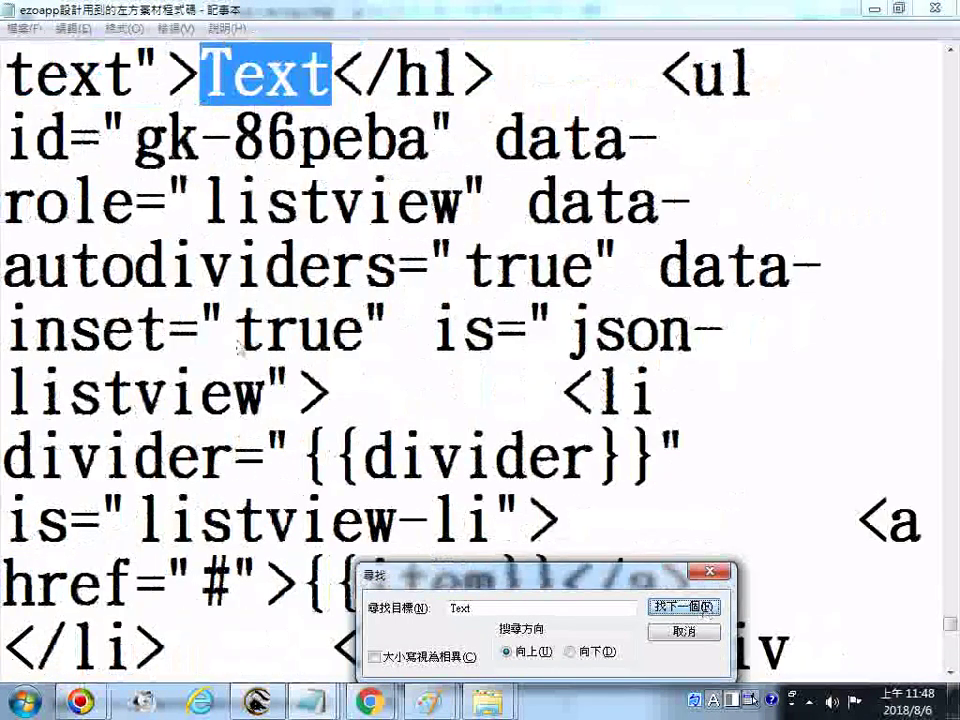
left_click(229, 208)
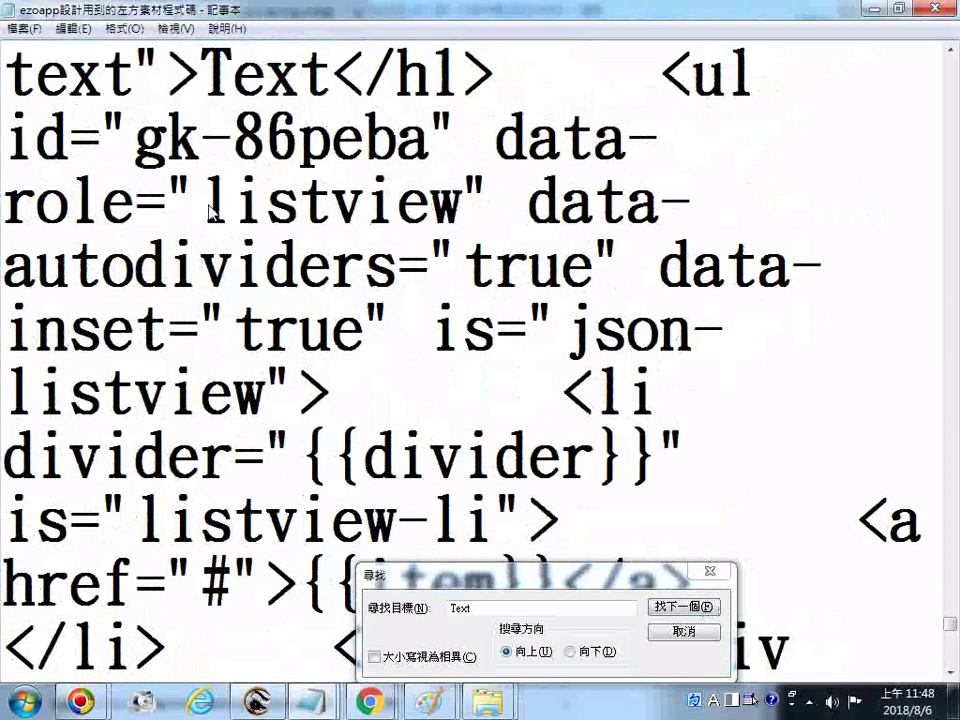
left_click_drag(205, 205, 460, 200)
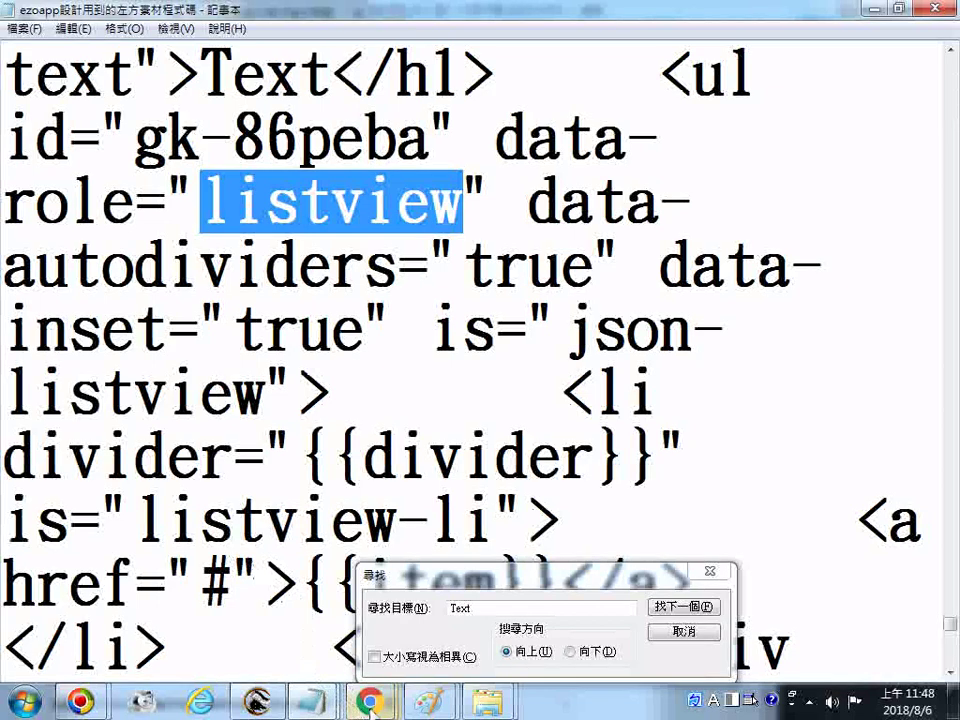
Check the json-selectmenu component in EZoApp Designer and highlight its is attribute value in the Notepad code under entry "28.".
mouse_move(370, 705)
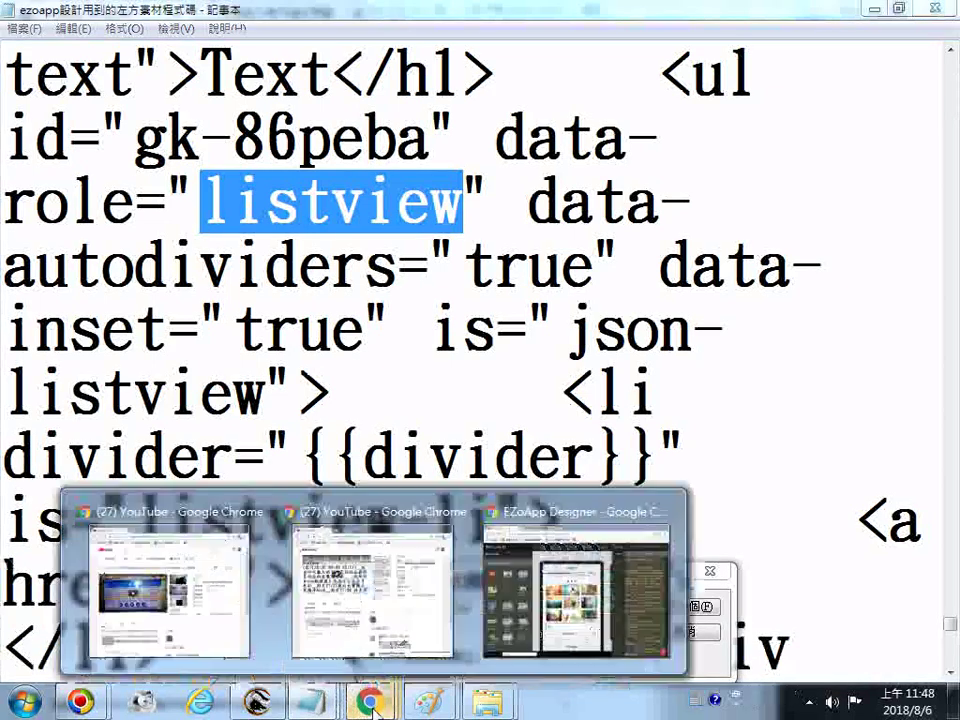
left_click(574, 514)
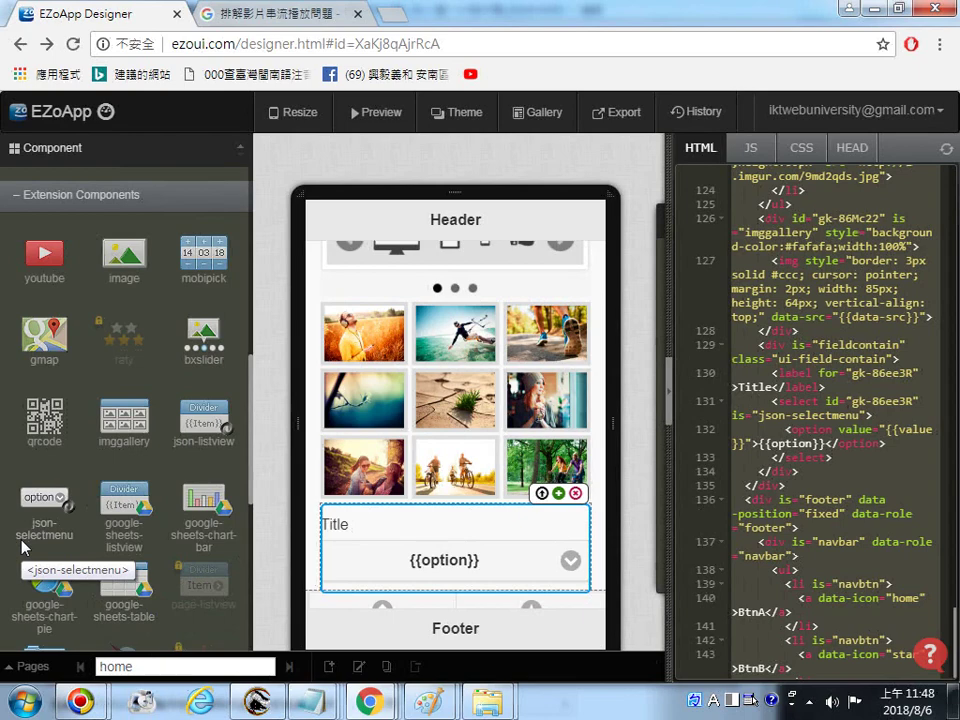
left_click(313, 708)
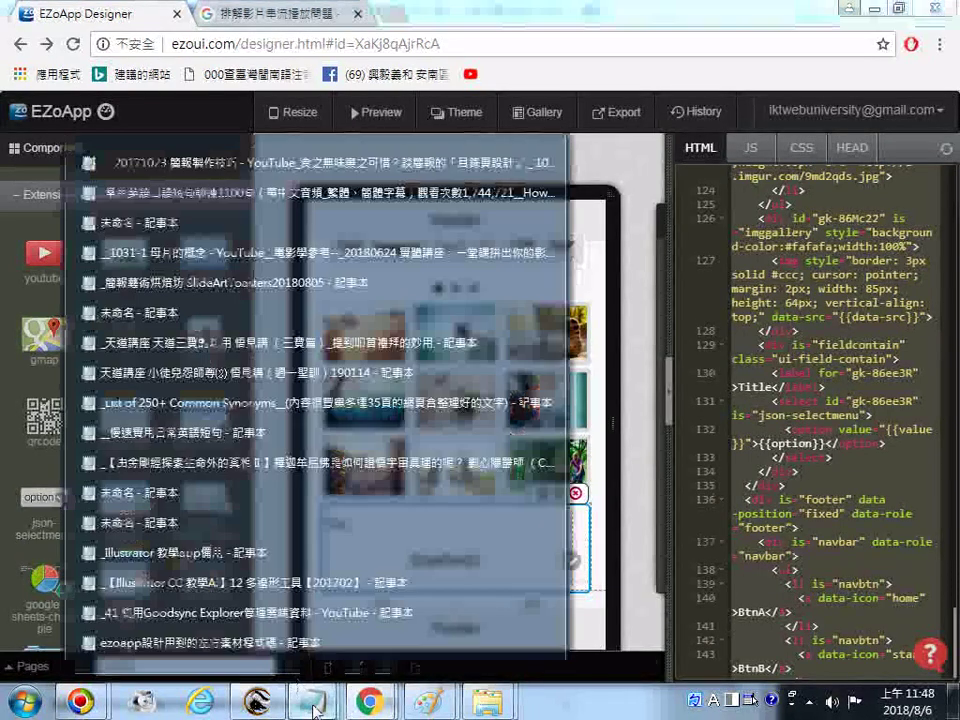
left_click(208, 643)
scroll(474, 432, "down", 15)
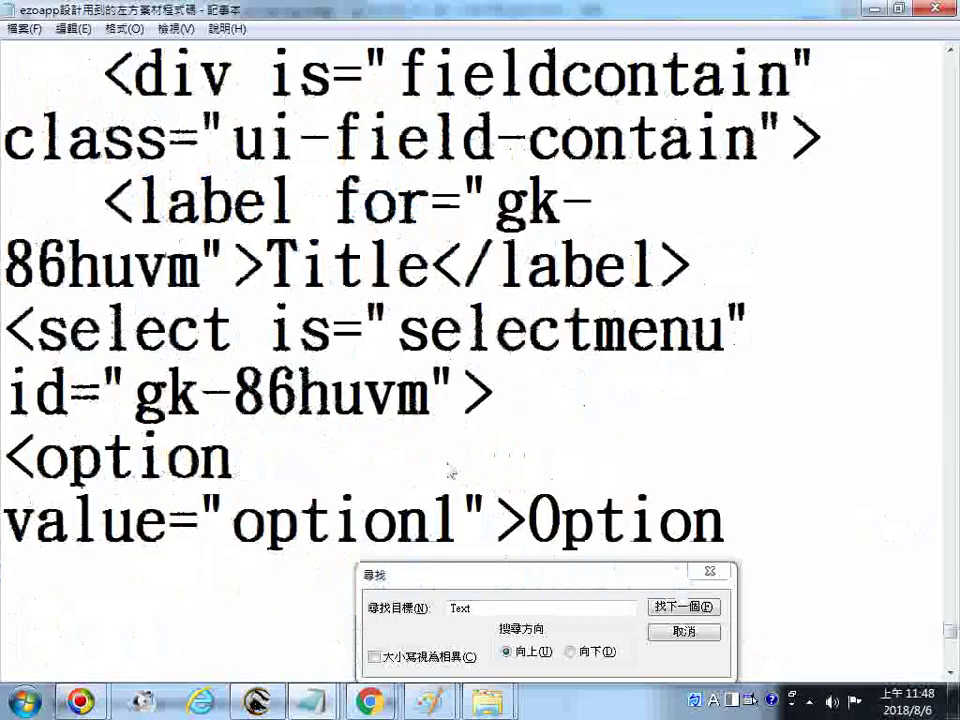
scroll(355, 487, "down", 10)
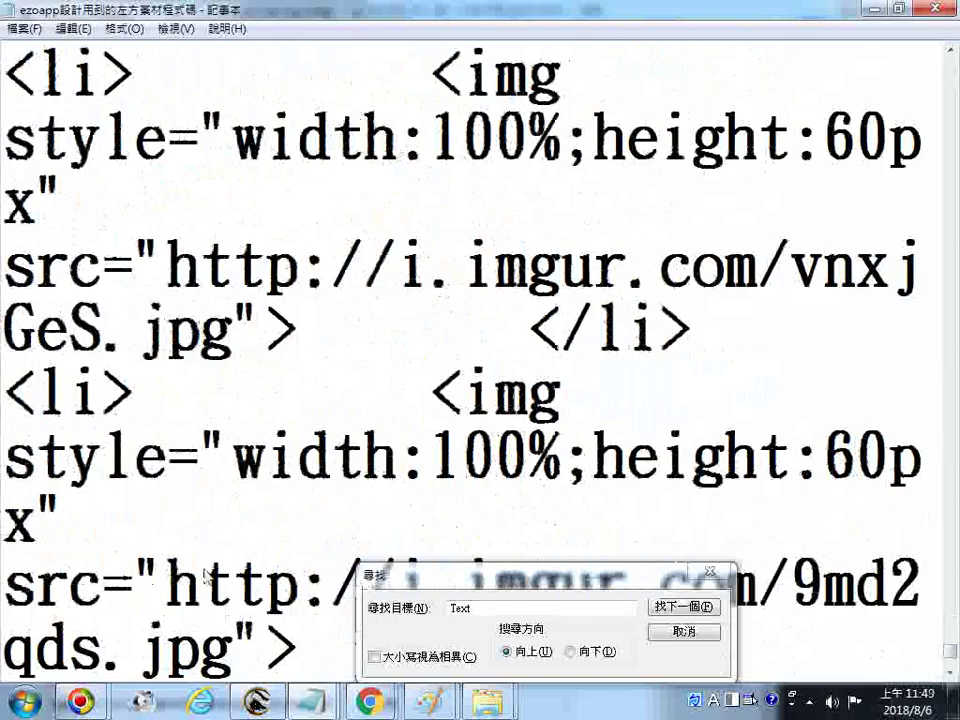
scroll(160, 455, "down", 10)
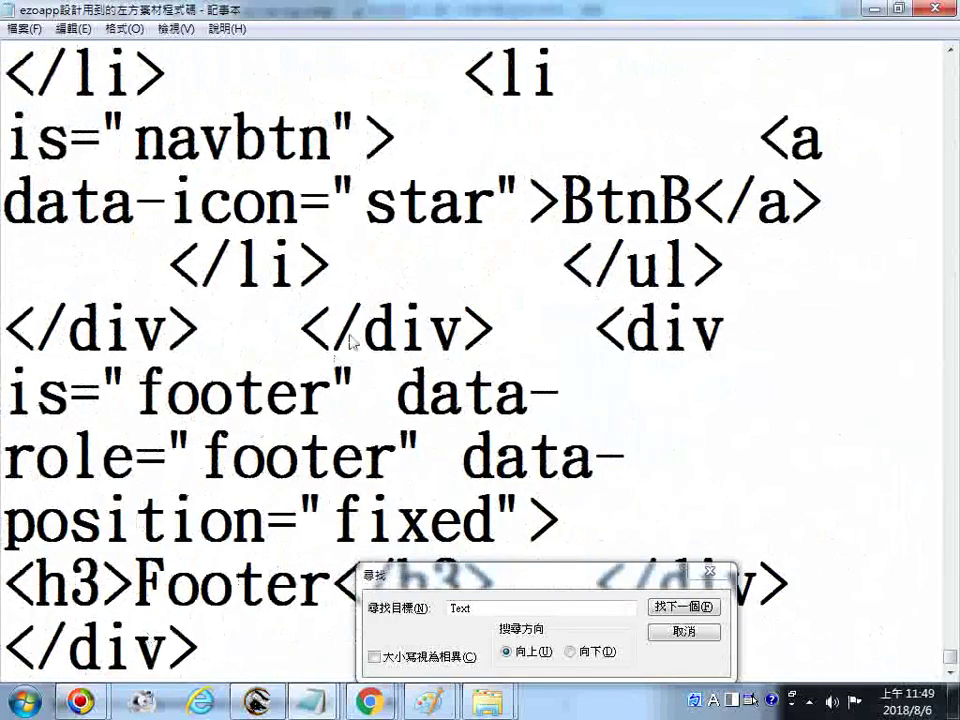
scroll(300, 340, "down", 5)
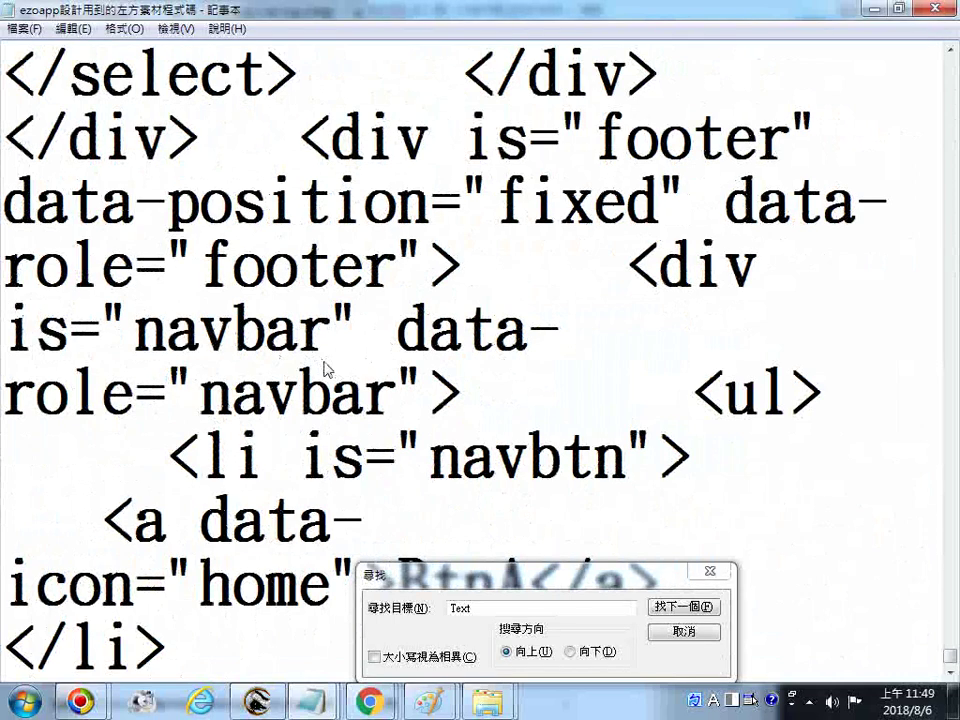
scroll(325, 370, "up", 1)
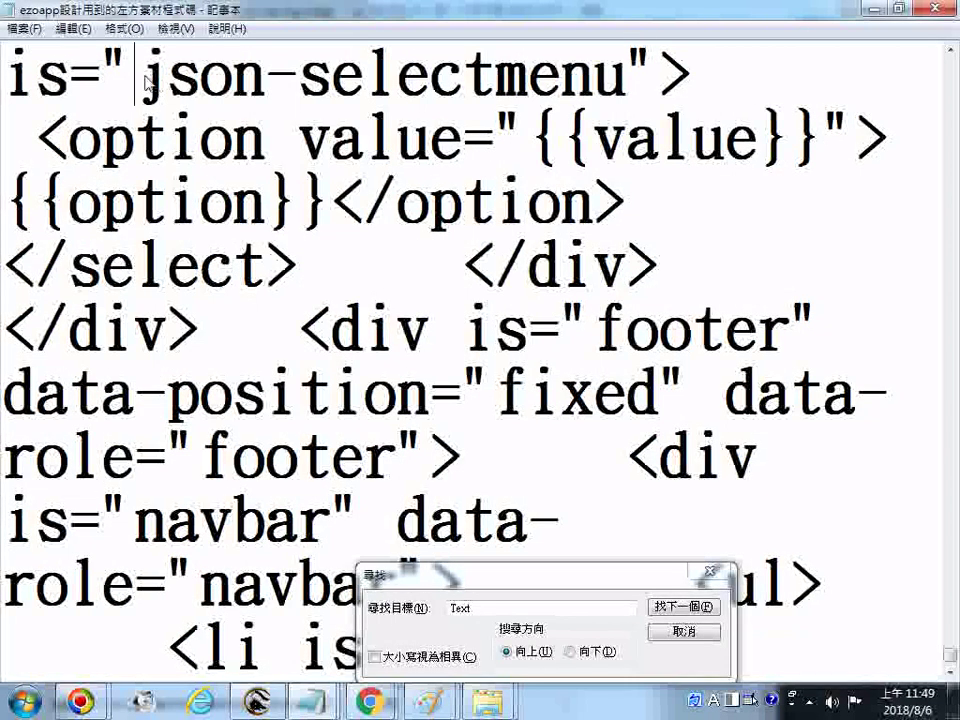
left_click_drag(139, 80, 628, 82)
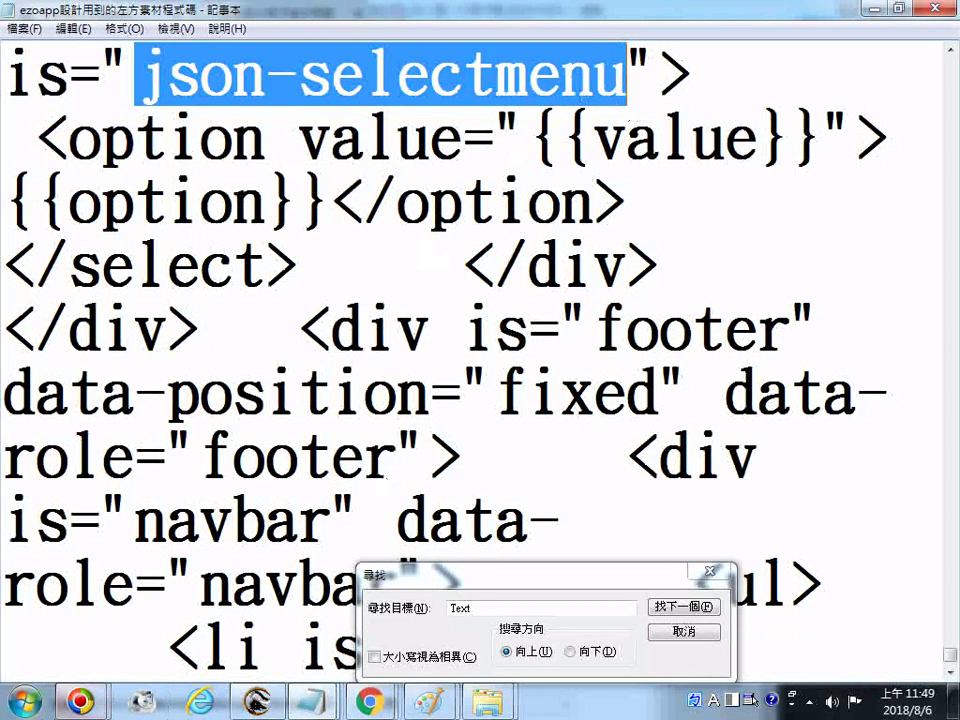
Switch to EZoApp Designer, preview the home page to test the Title select menu, and return to the reloaded design view.
mouse_move(370, 703)
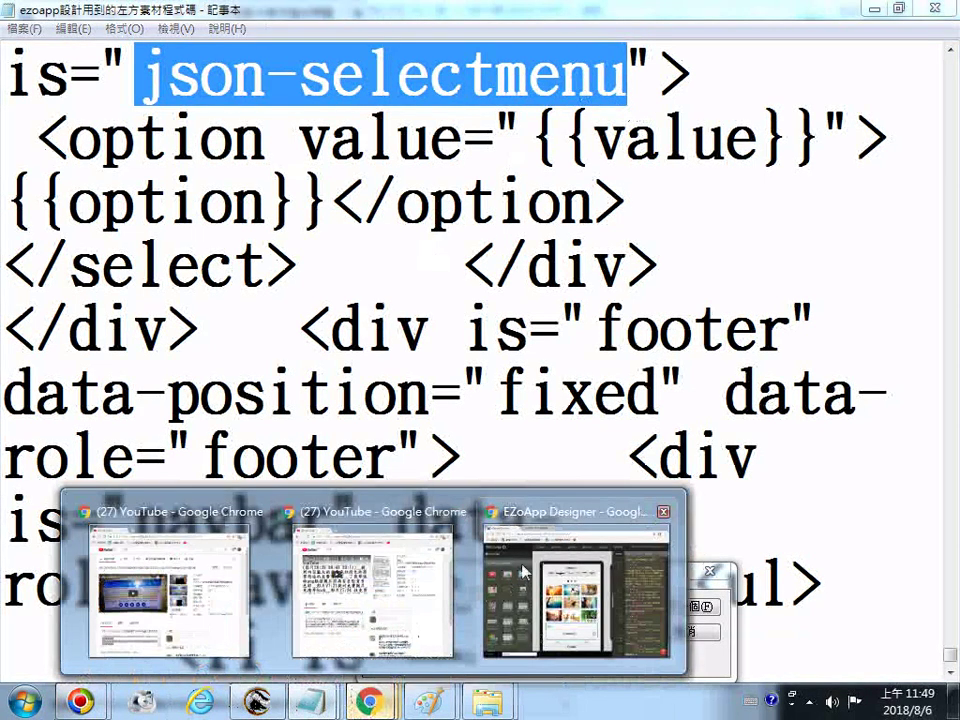
left_click(576, 590)
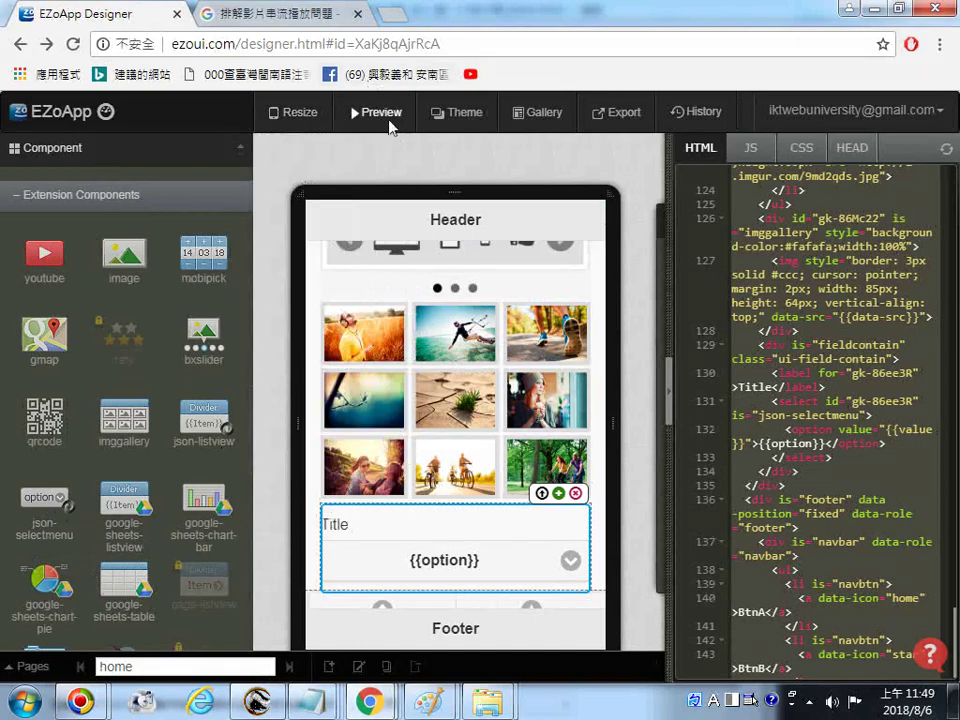
left_click(386, 118)
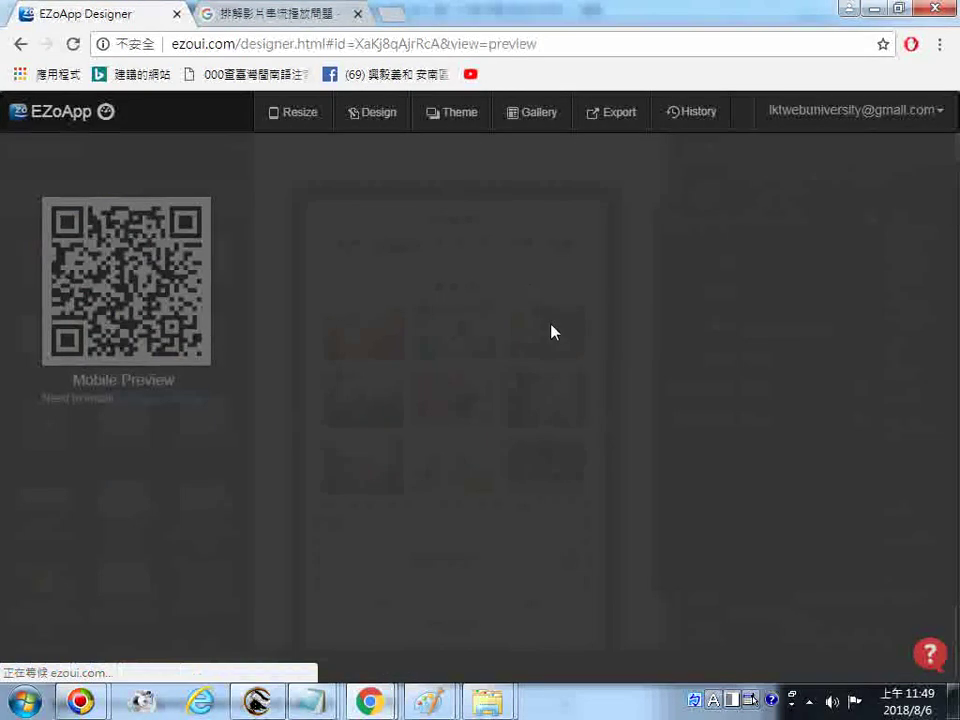
scroll(519, 373, "down", 15)
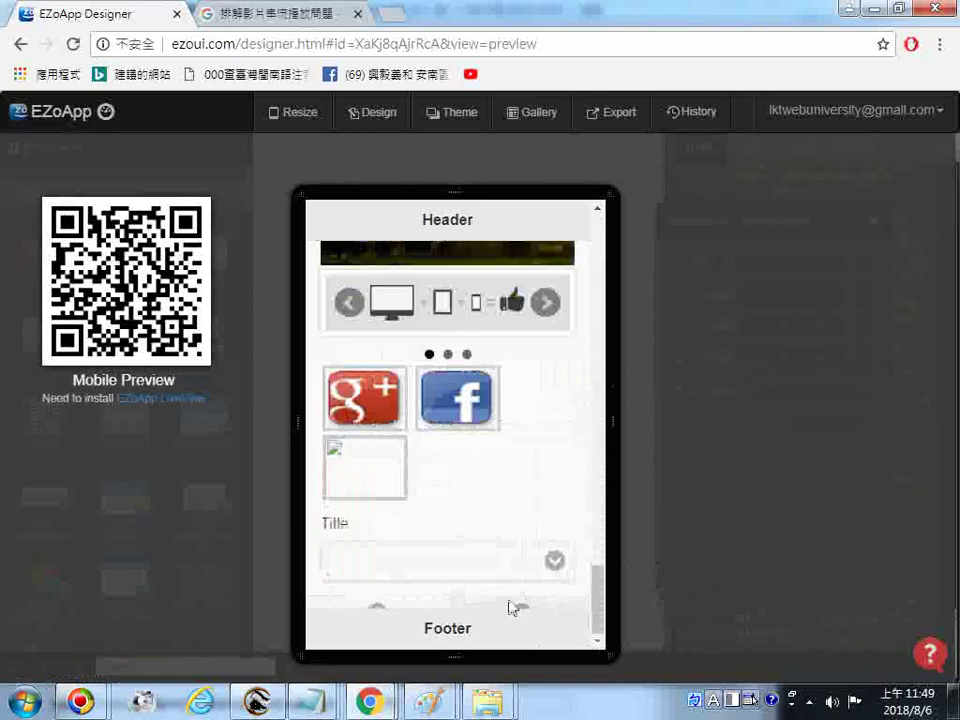
left_click(551, 568)
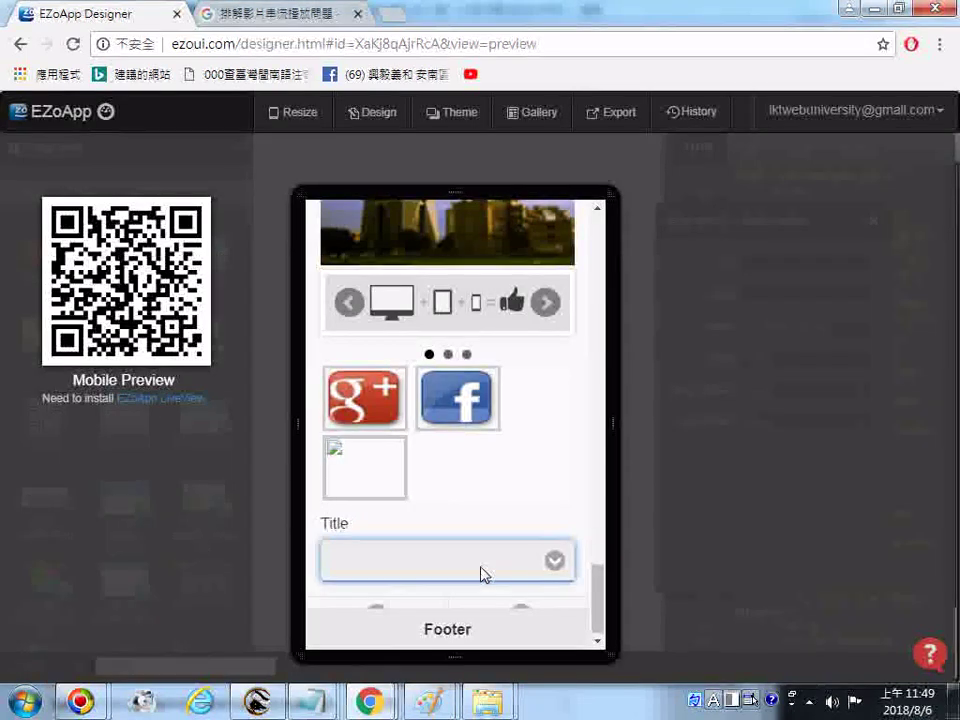
left_click(21, 45)
left_click(73, 45)
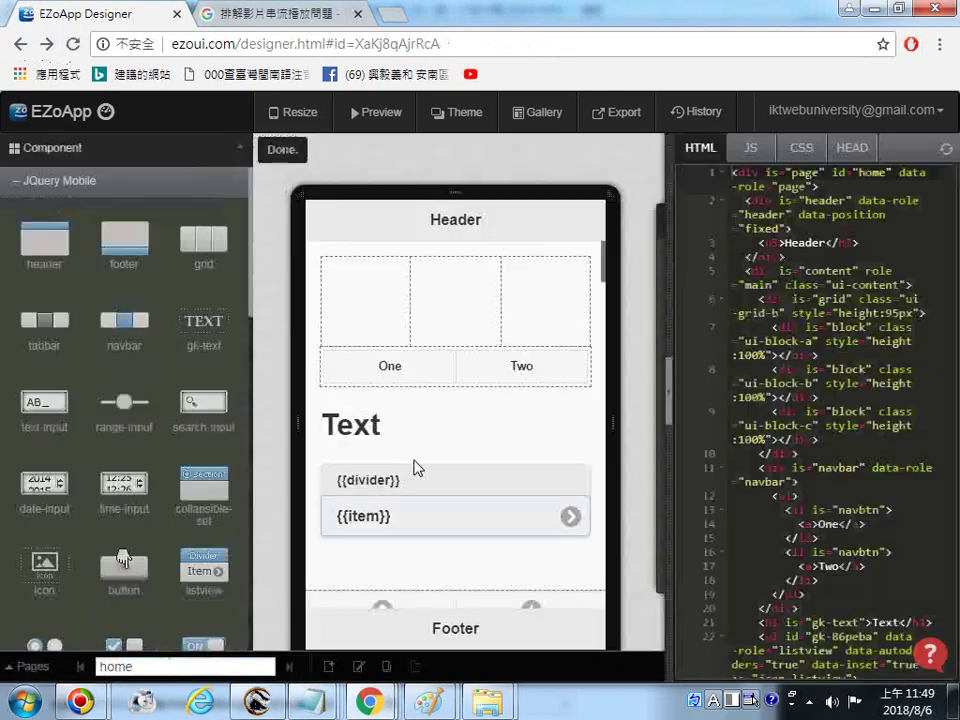
Add a google-sheets-listview directly below the Text heading on the home page and copy the page's entire HTML code.
scroll(244, 583, "down", 10)
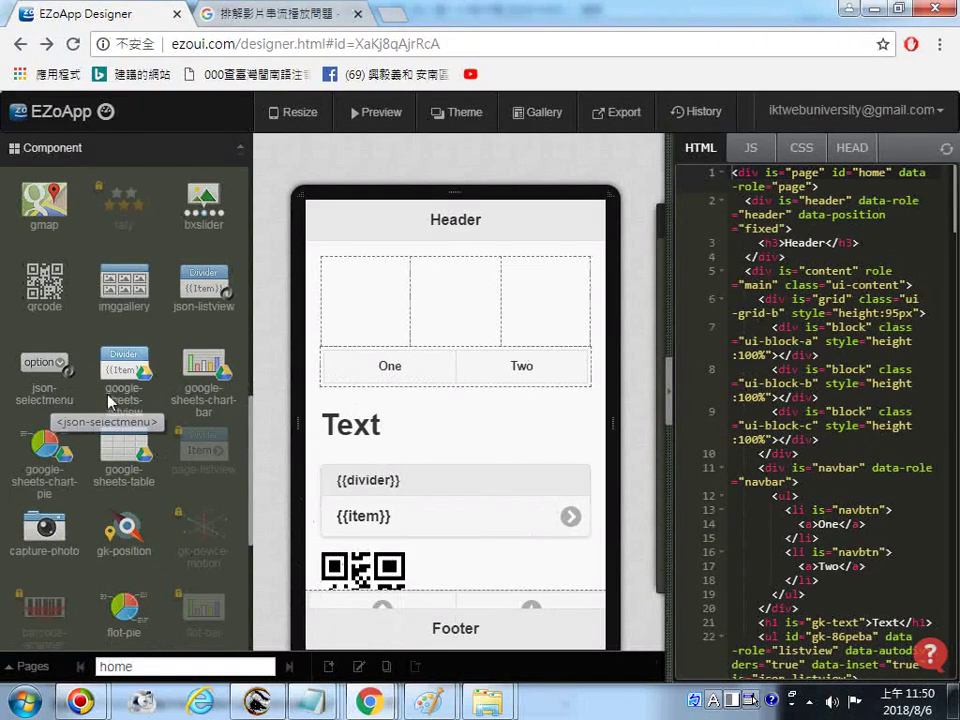
left_click_drag(117, 398, 381, 452)
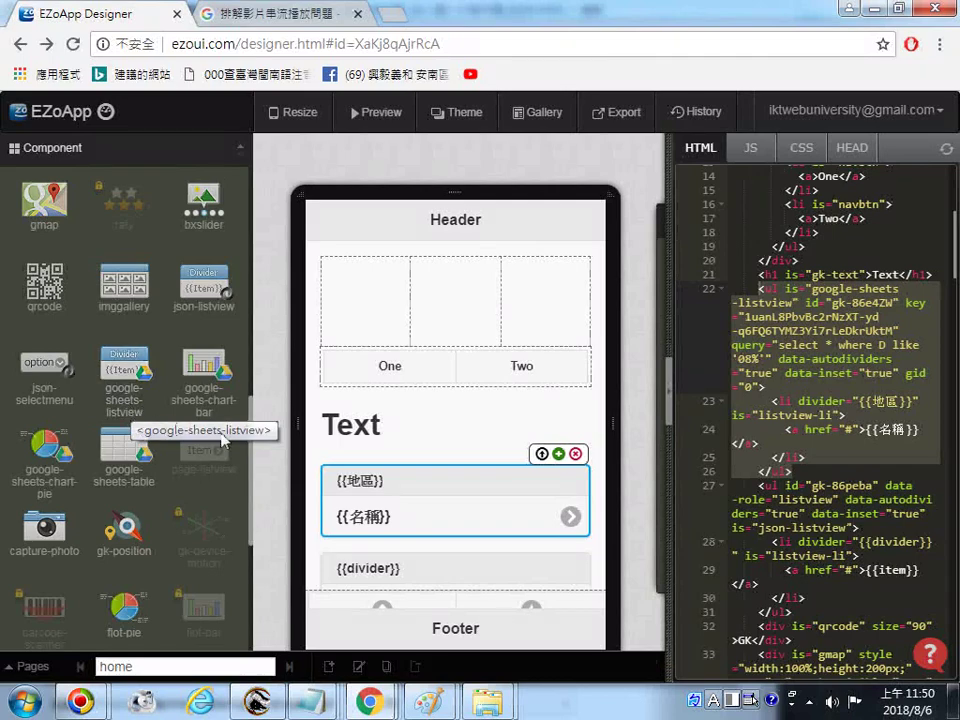
right_click(800, 392)
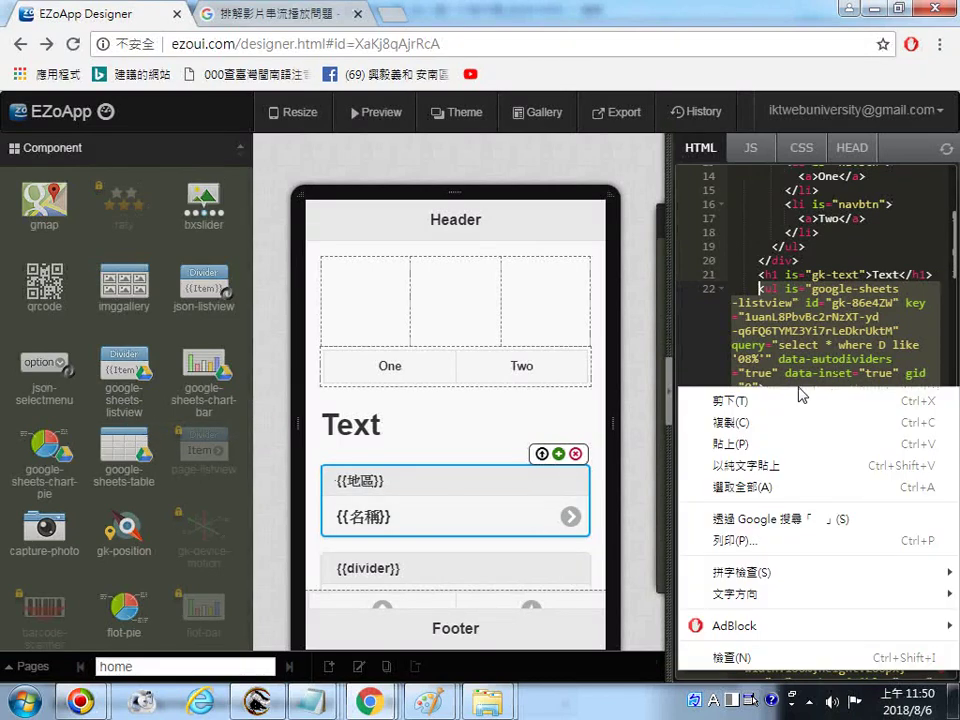
left_click(741, 487)
left_click(731, 401)
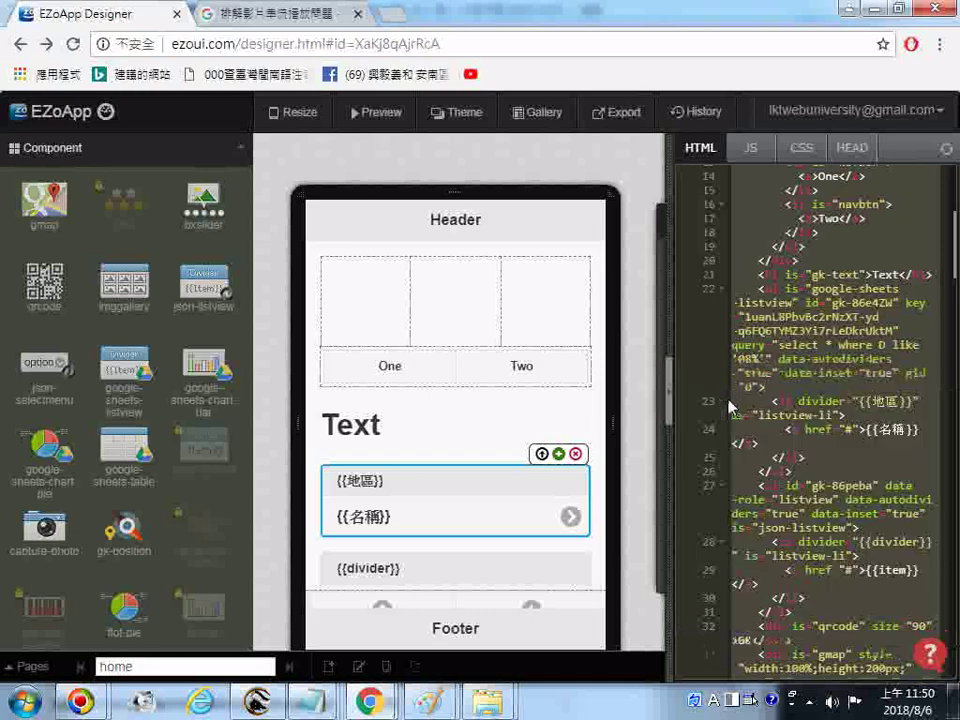
Switch to the Notepad file ezoapp設計用到的左方素材程式碼 and add the entry number "29." on a new line at the end.
left_click(315, 705)
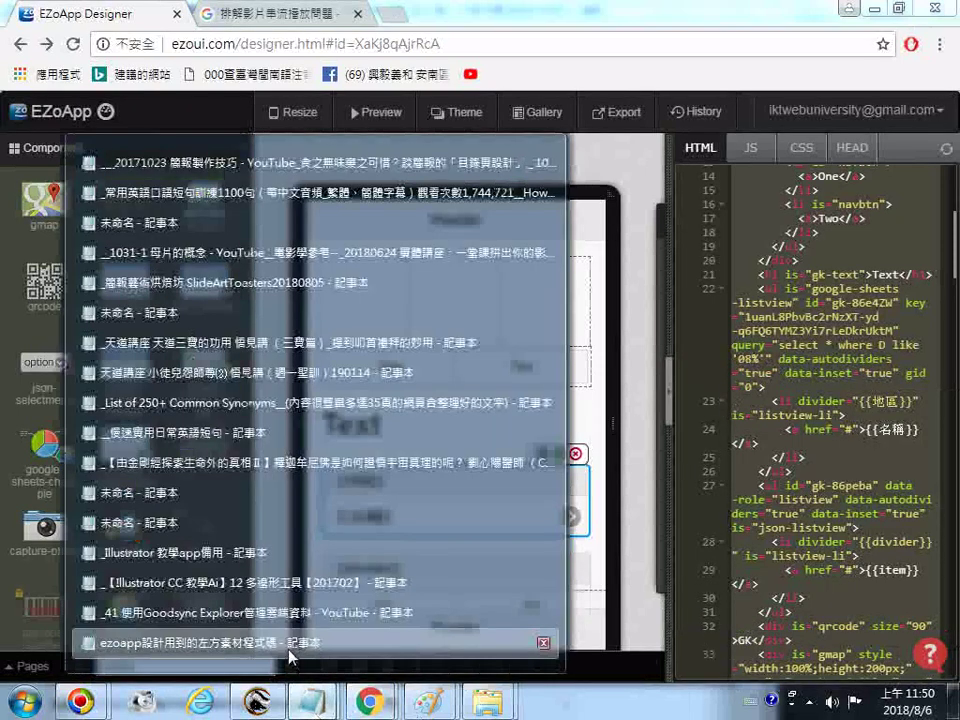
left_click(290, 645)
key("Return")
type("29.")
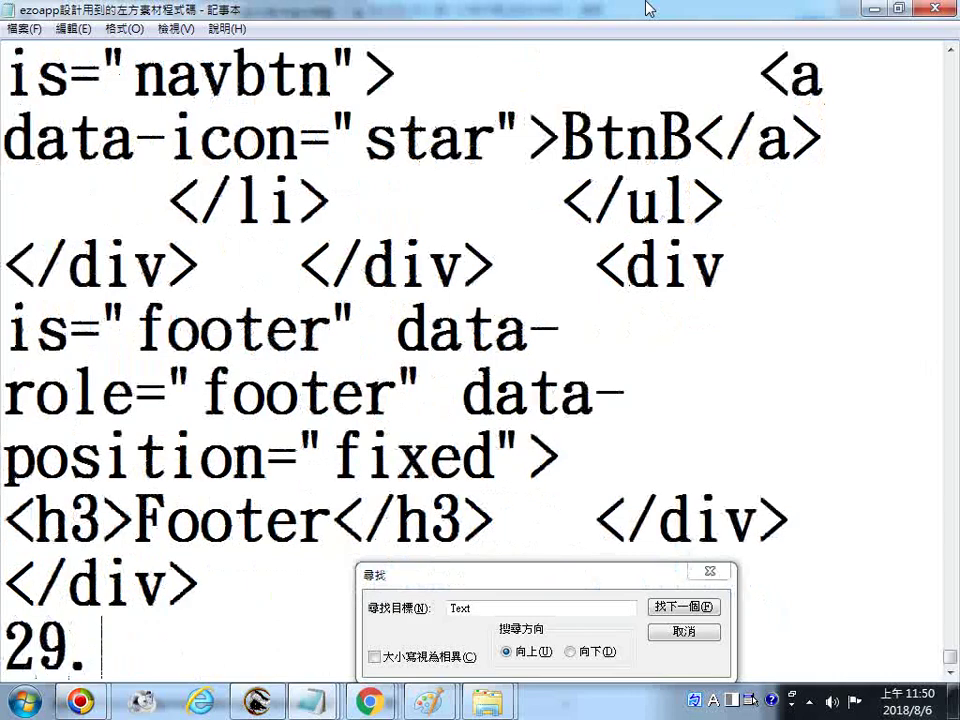
key("Return")
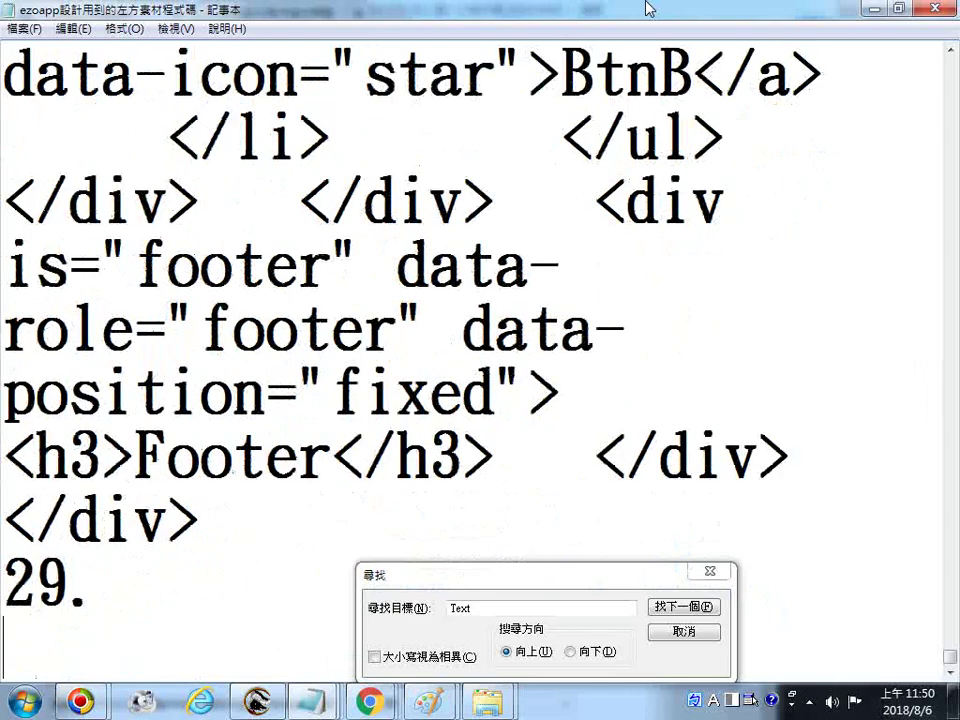
Paste the copied HTML code under entry "29." and save the Notepad file.
key("BackSpace")
key("BackSpace")
key("BackSpace")
key("BackSpace")
key("BackSpace")
left_click(24, 29)
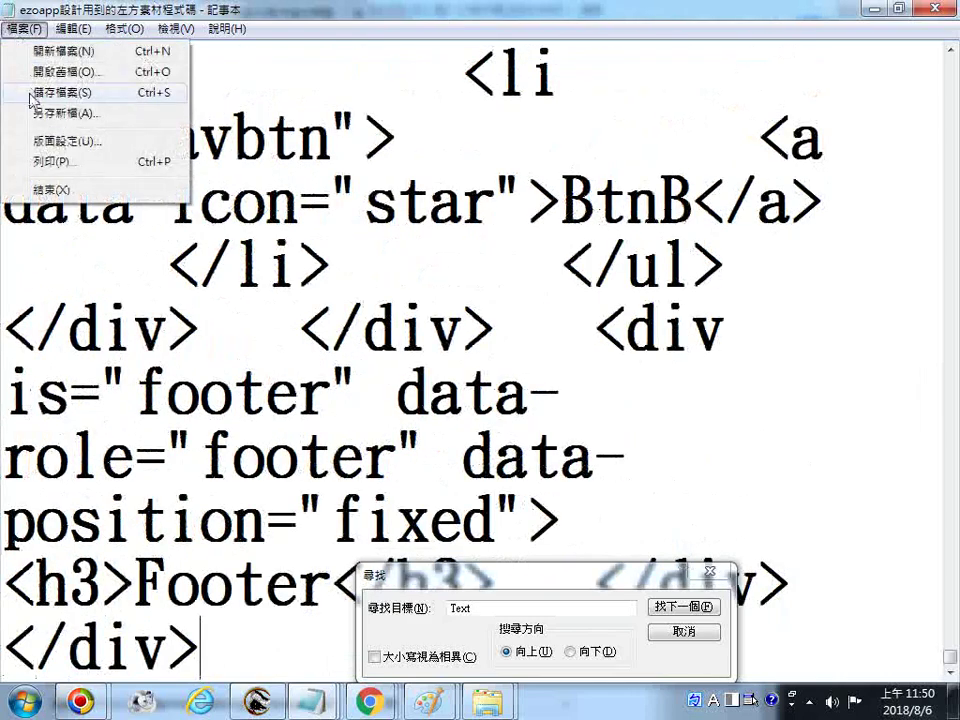
left_click(50, 92)
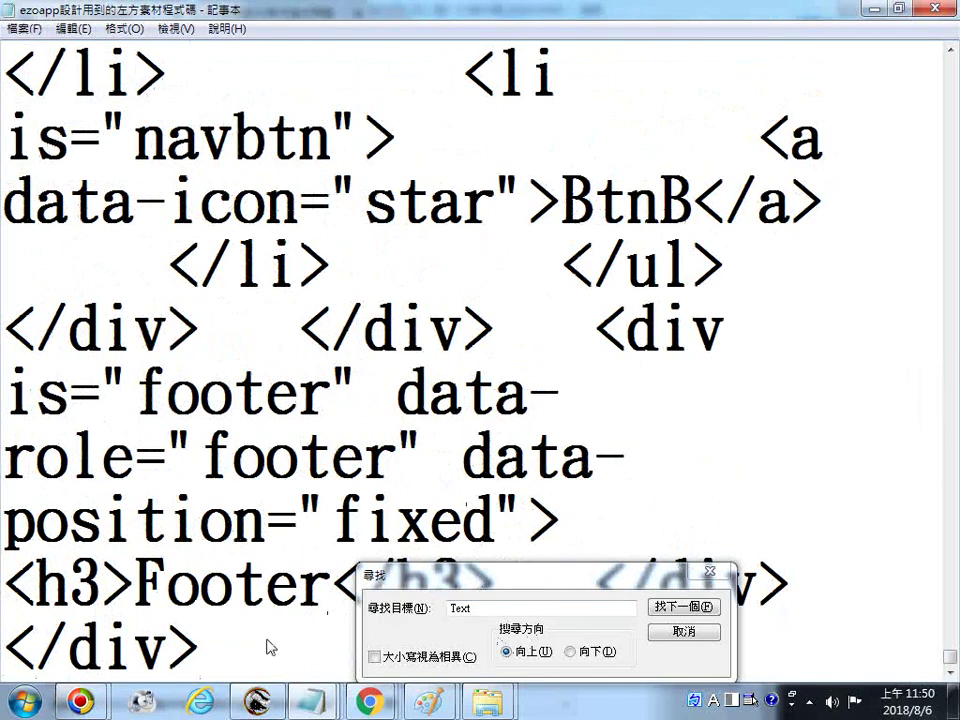
Search upward for "Text" in the pasted code and highlight the google-sheets-listview value below the heading.
left_click(697, 607)
left_click(700, 608)
left_click(703, 607)
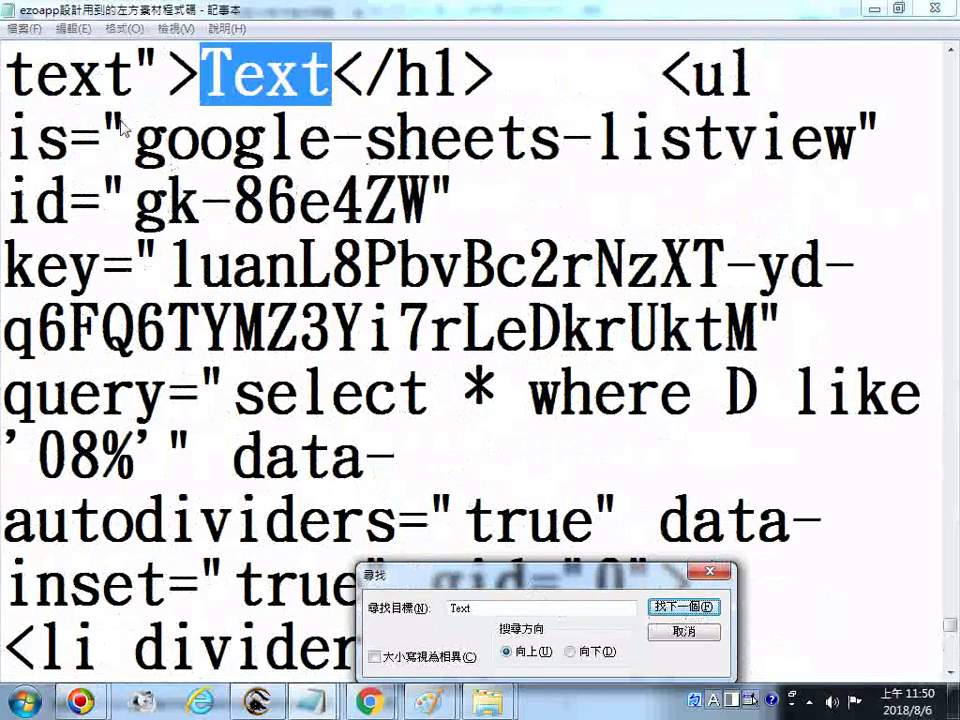
left_click_drag(135, 140, 857, 140)
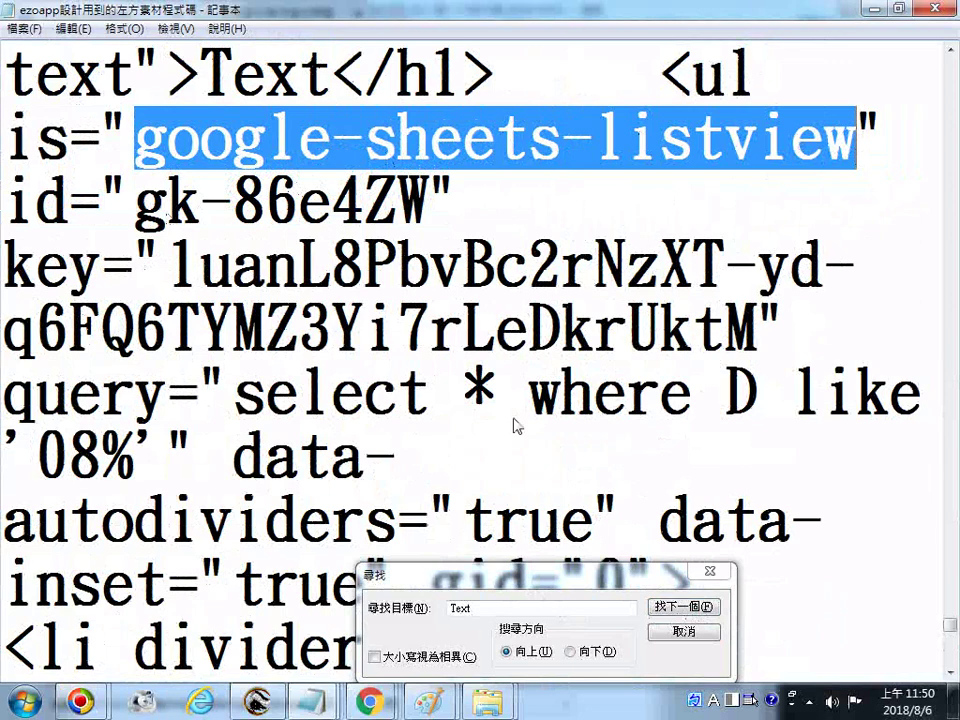
Switch to EZoApp Designer, preview the google-sheets-listview and its list items on the home page, and return to the reloaded design view.
left_click(369, 702)
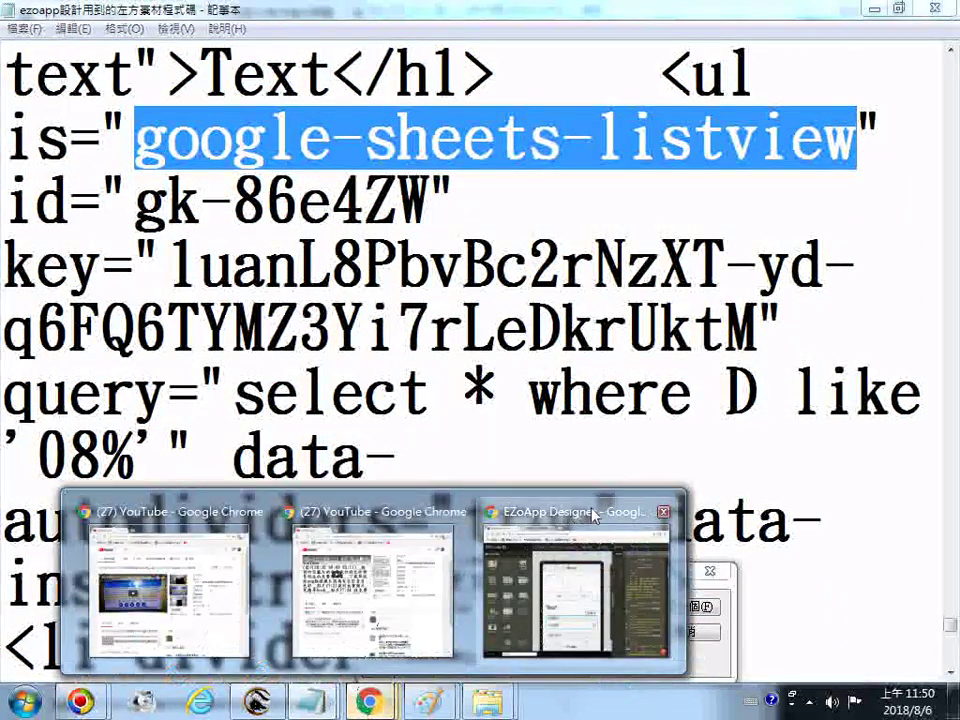
left_click(592, 512)
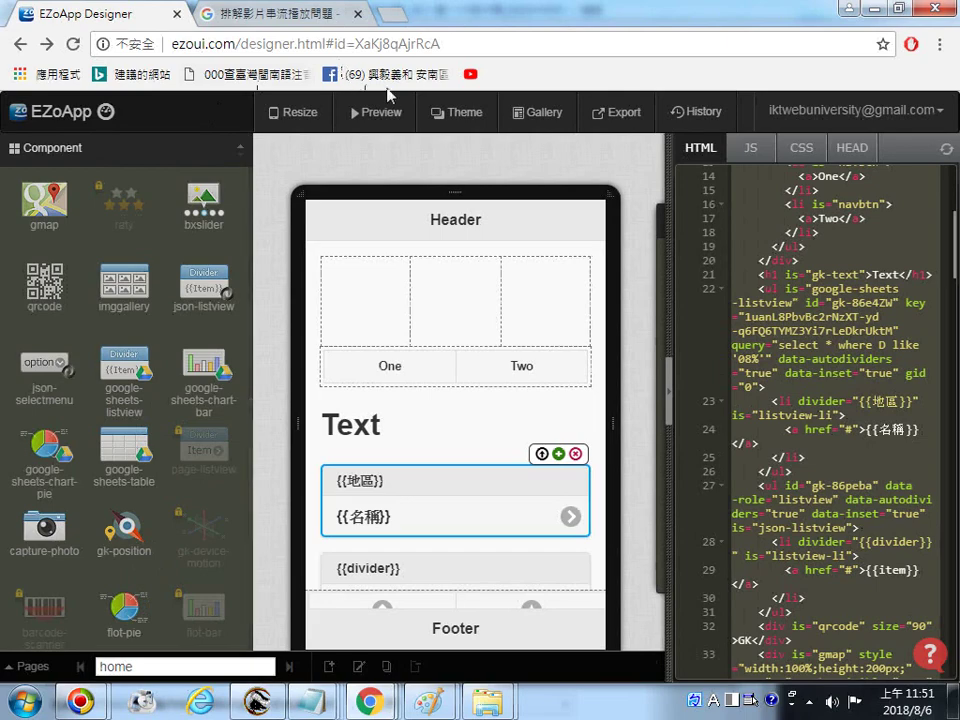
left_click(388, 113)
left_click(388, 114)
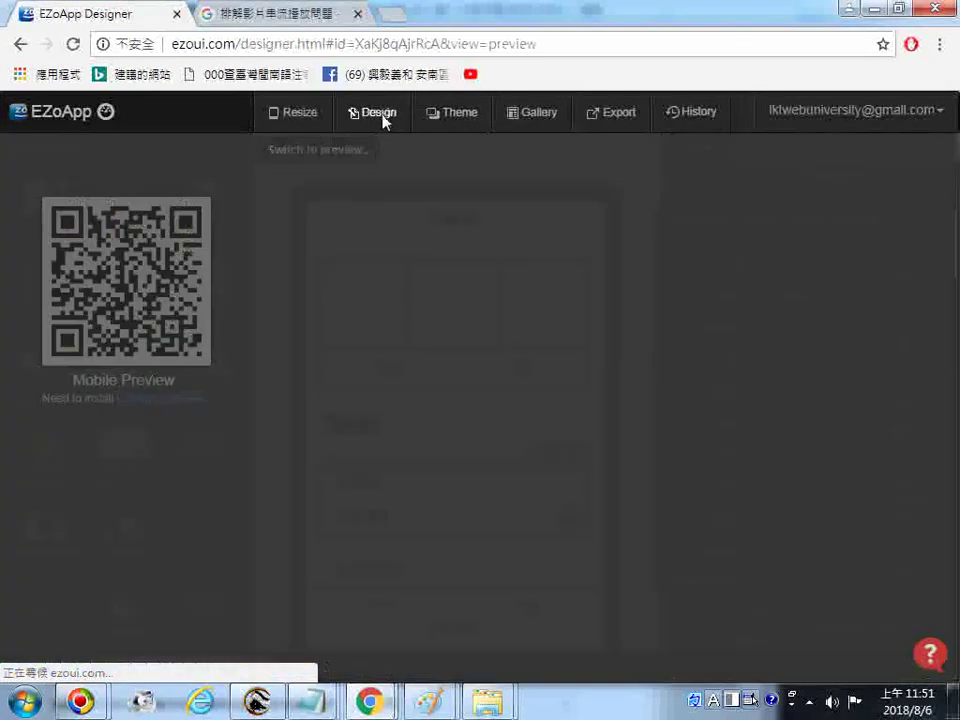
scroll(502, 476, "down", 5)
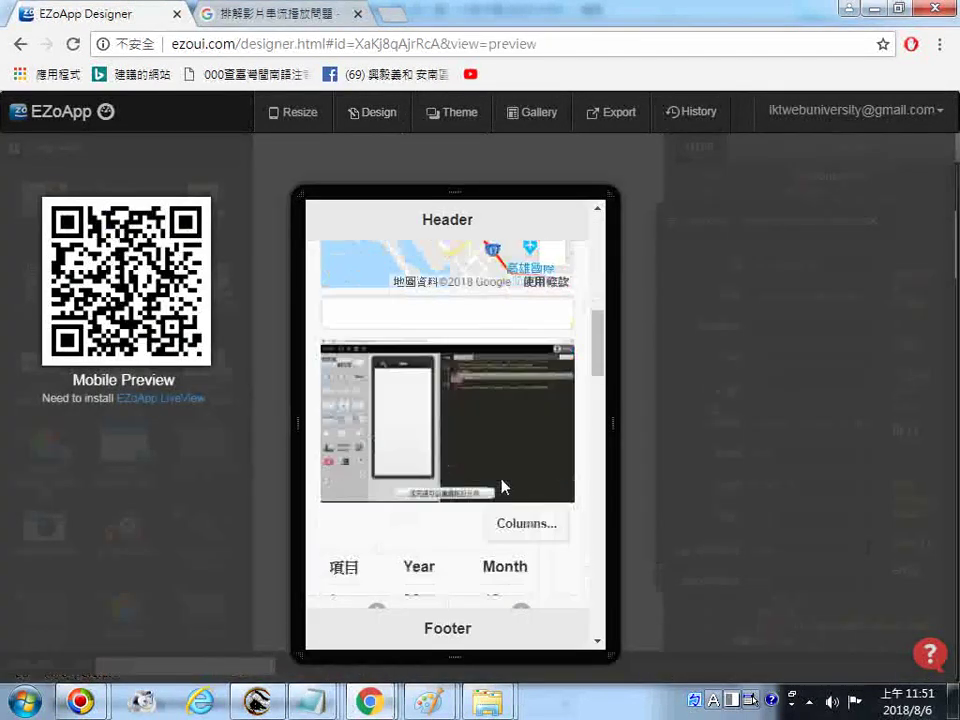
scroll(504, 486, "up", 4)
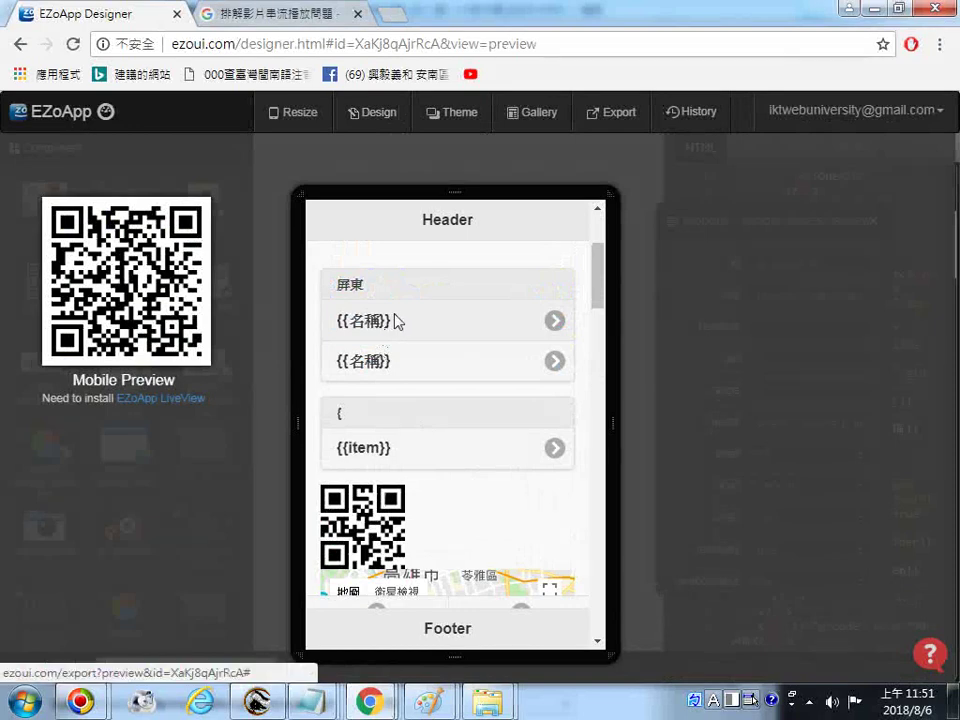
scroll(396, 320, "up", 2)
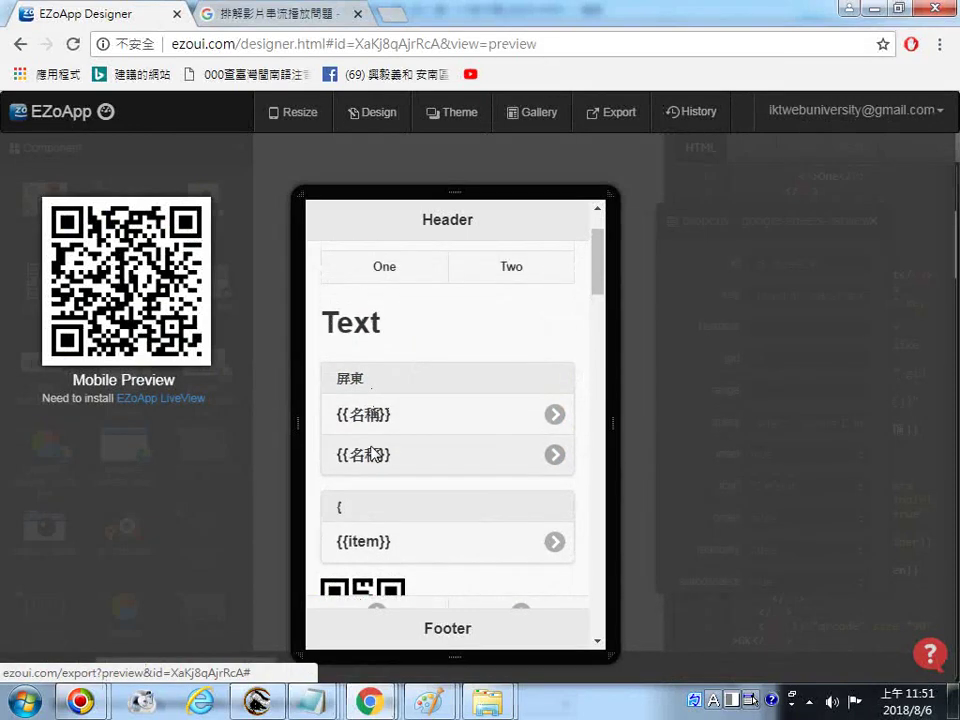
left_click(396, 424)
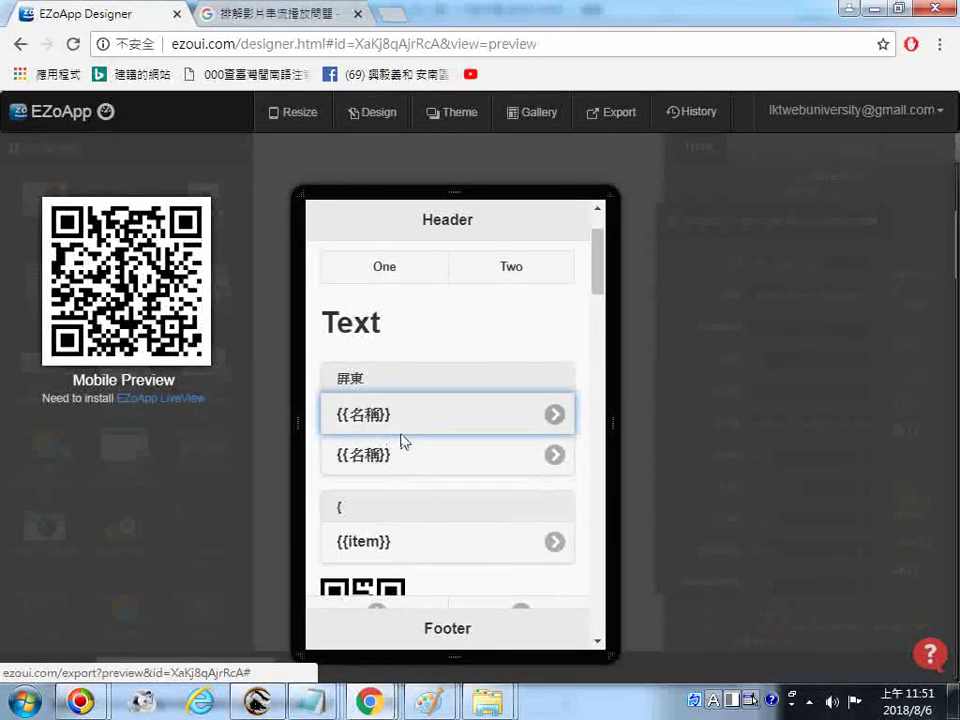
left_click(405, 453)
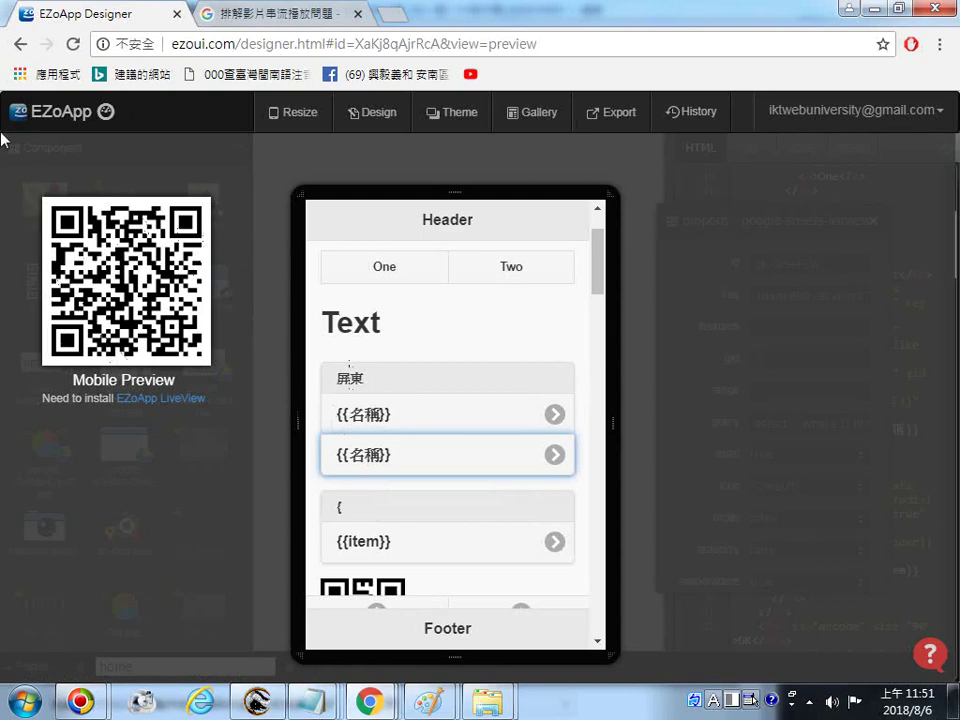
left_click(20, 45)
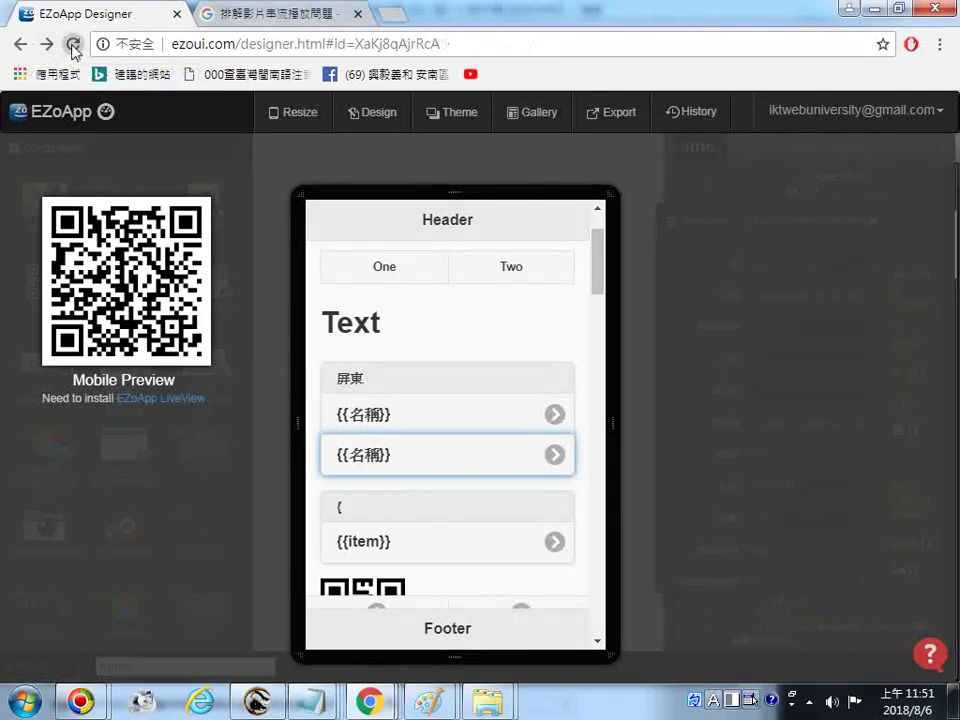
left_click(72, 44)
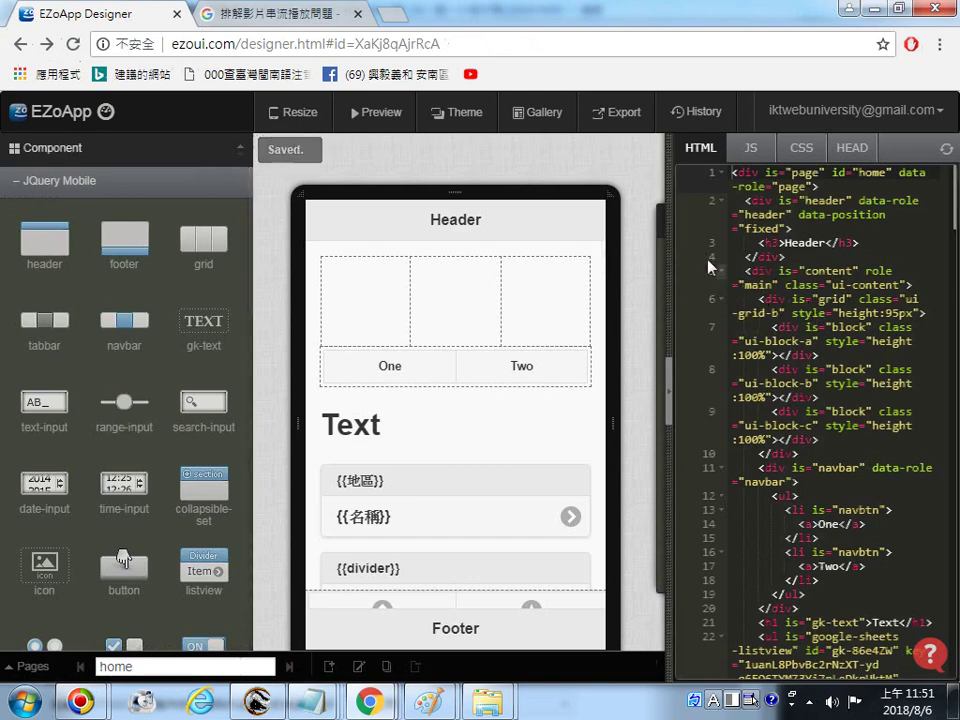
Add a google-sheets-chart-bar from the extension components directly below the Text heading on the home page.
scroll(240, 506, "down", 3)
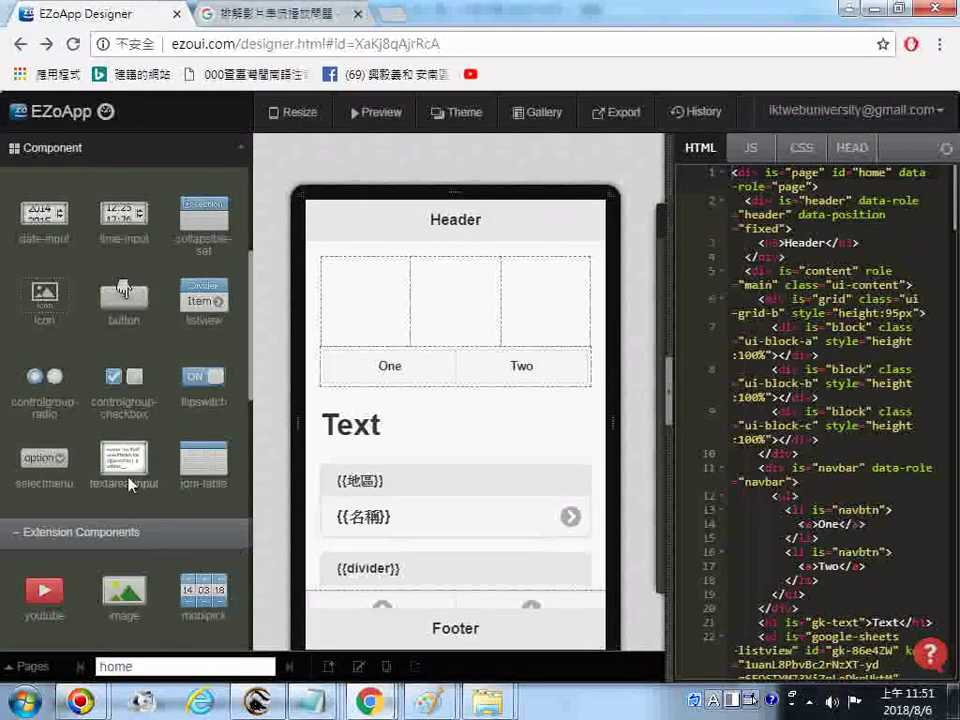
scroll(125, 513, "down", 3)
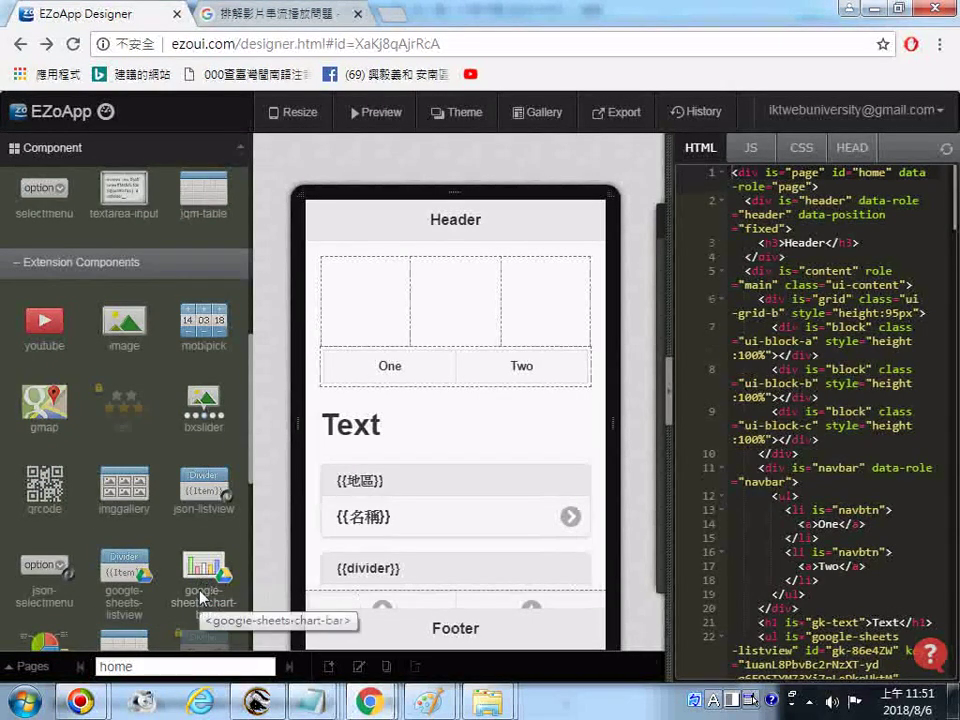
left_click_drag(203, 590, 392, 461)
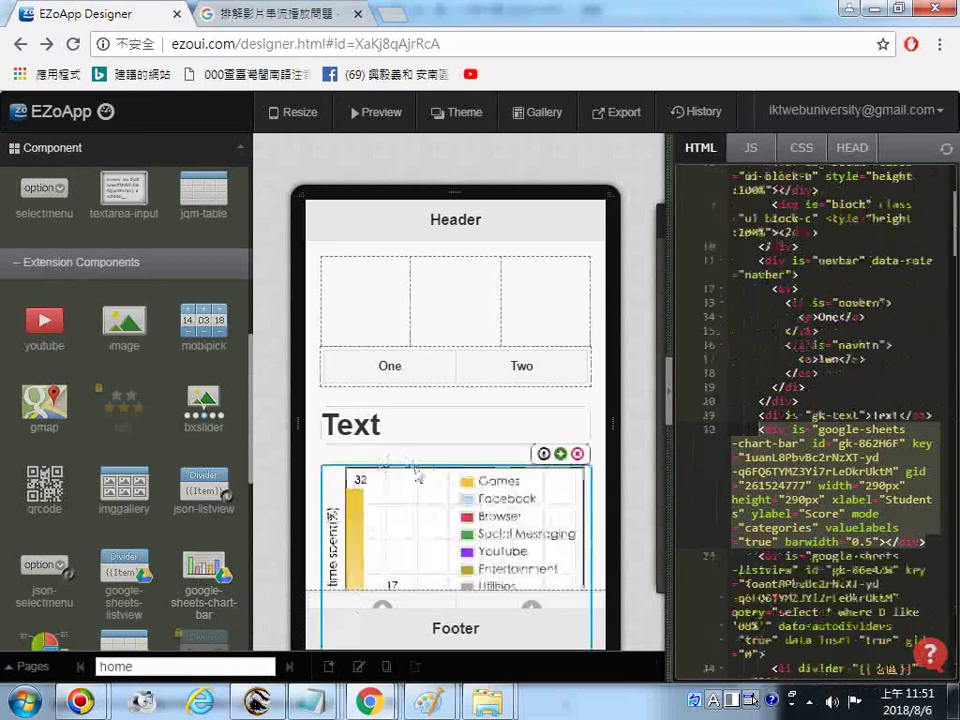
scroll(425, 492, "down", 1)
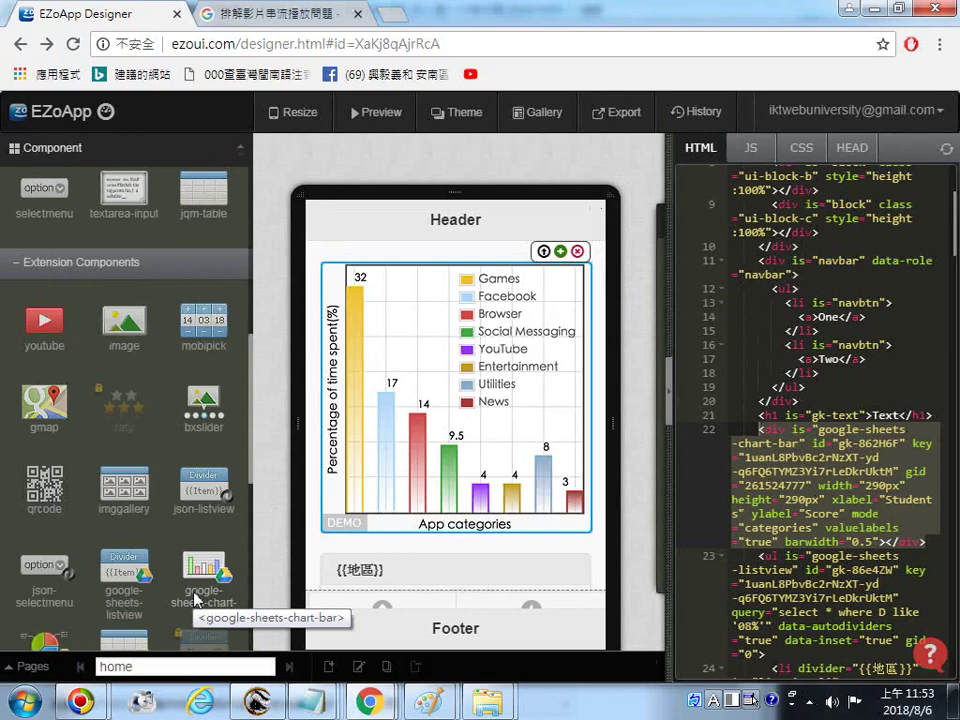
Preview the home page to examine the google-sheets-chart-bar and the lists below it, then return to the reloaded design view.
left_click(386, 114)
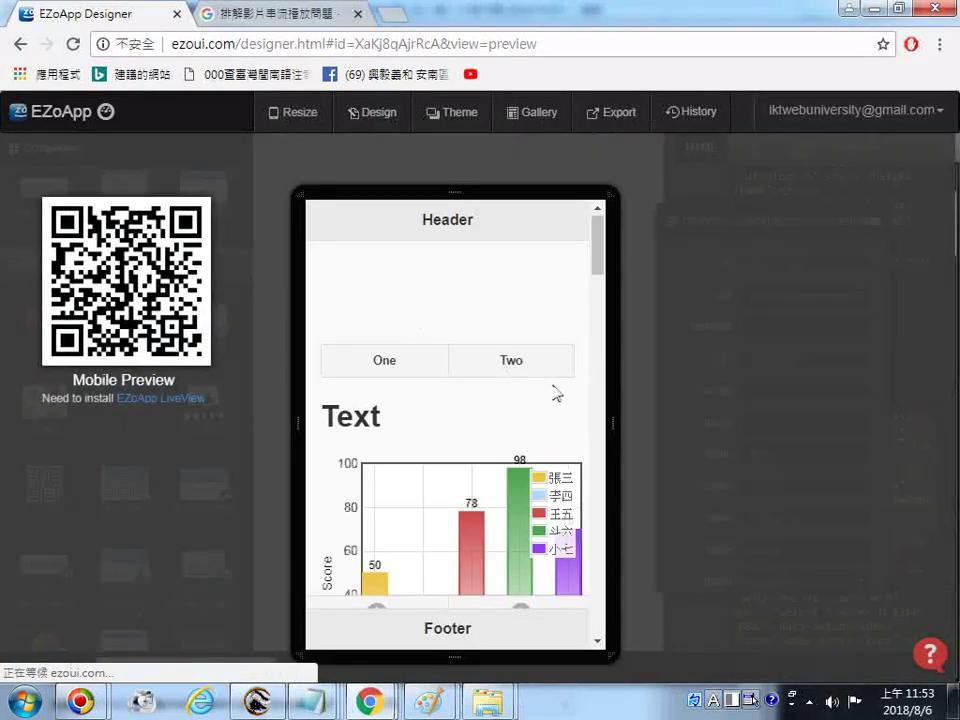
scroll(532, 481, "down", 2)
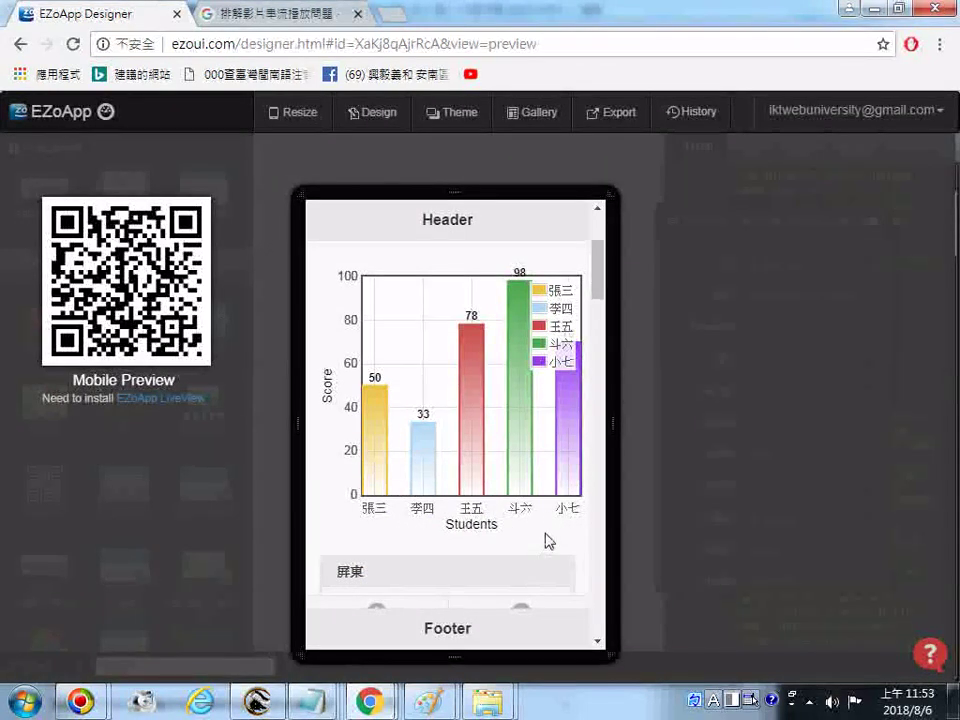
scroll(505, 544, "up", 1)
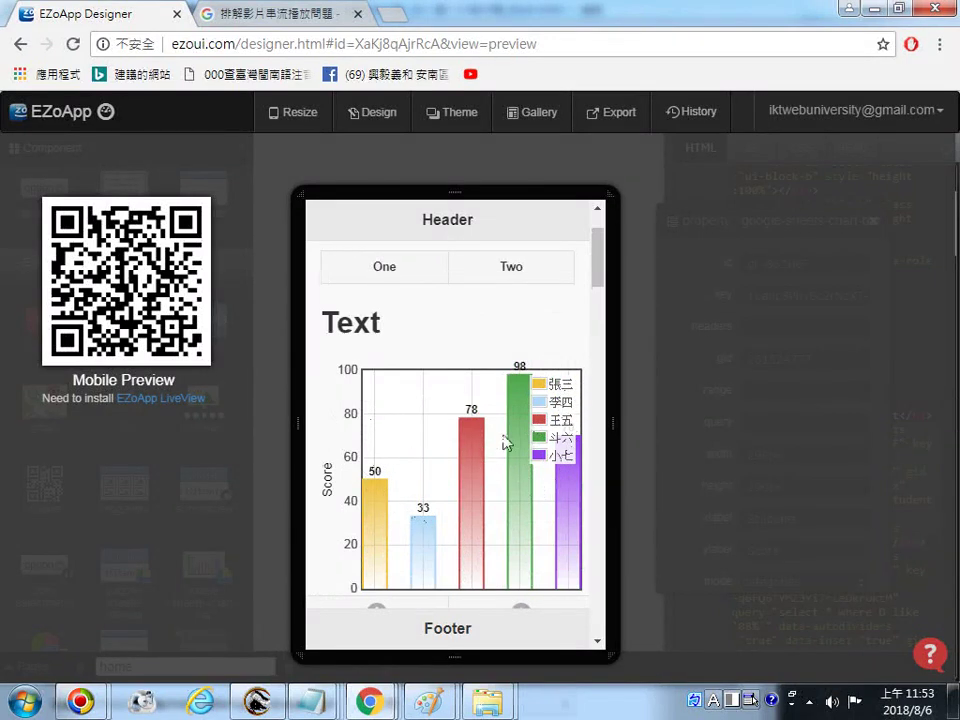
scroll(429, 467, "down", 3)
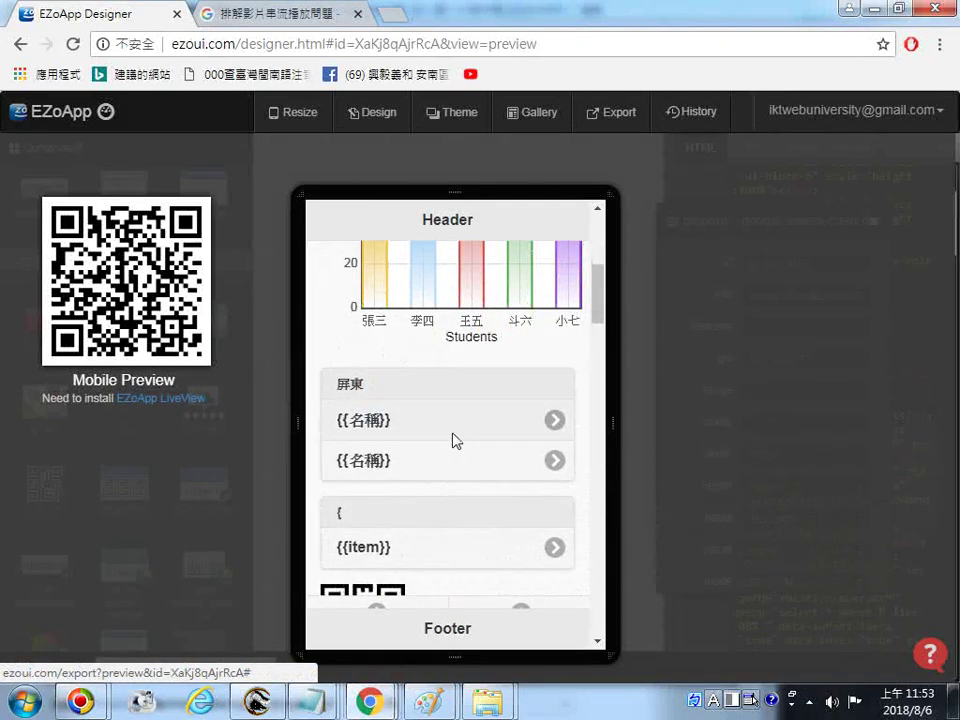
scroll(452, 440, "up", 3)
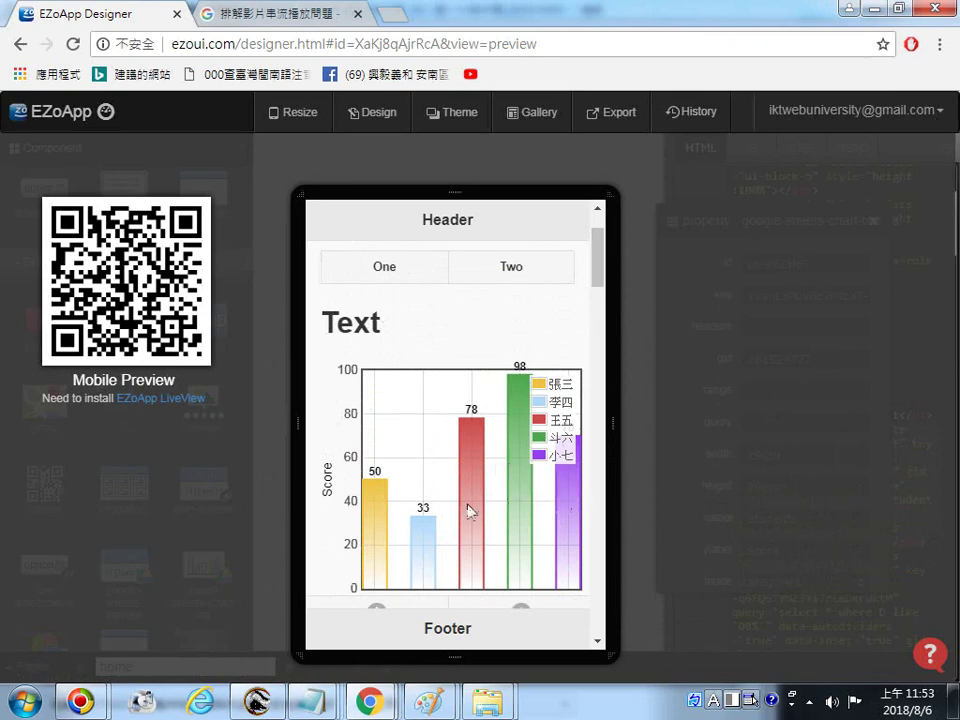
scroll(467, 520, "down", 1)
scroll(467, 533, "down", 1)
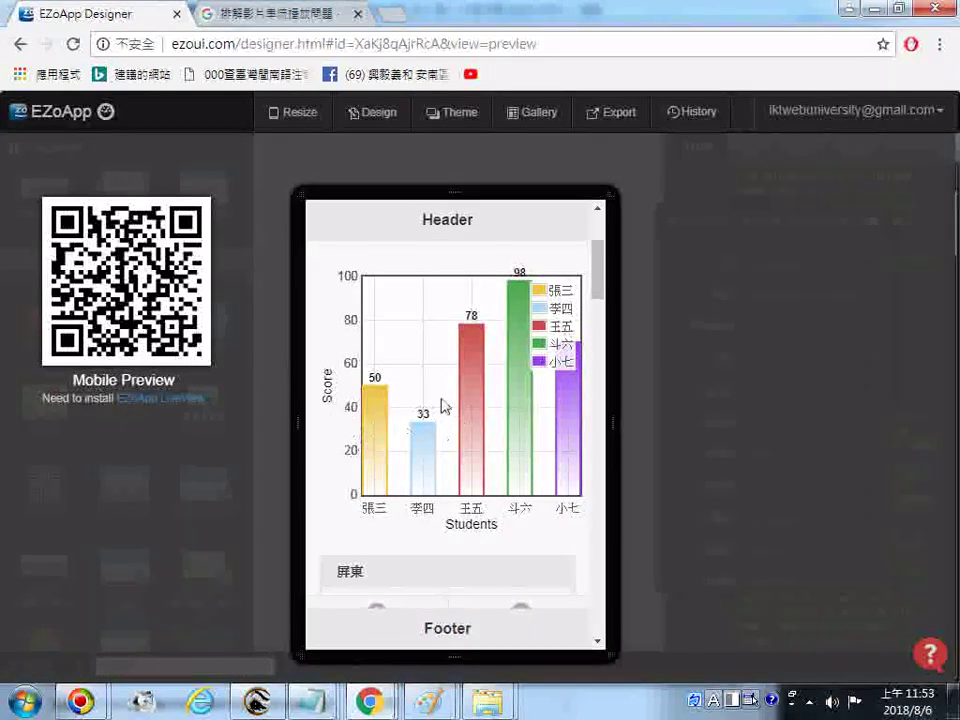
left_click(21, 44)
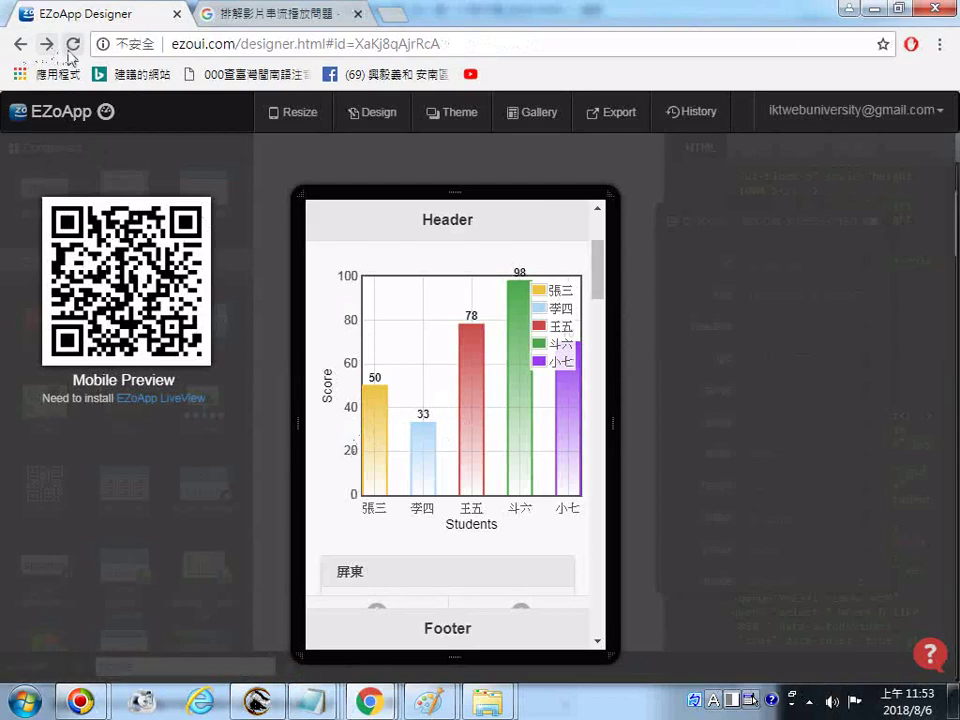
left_click(72, 44)
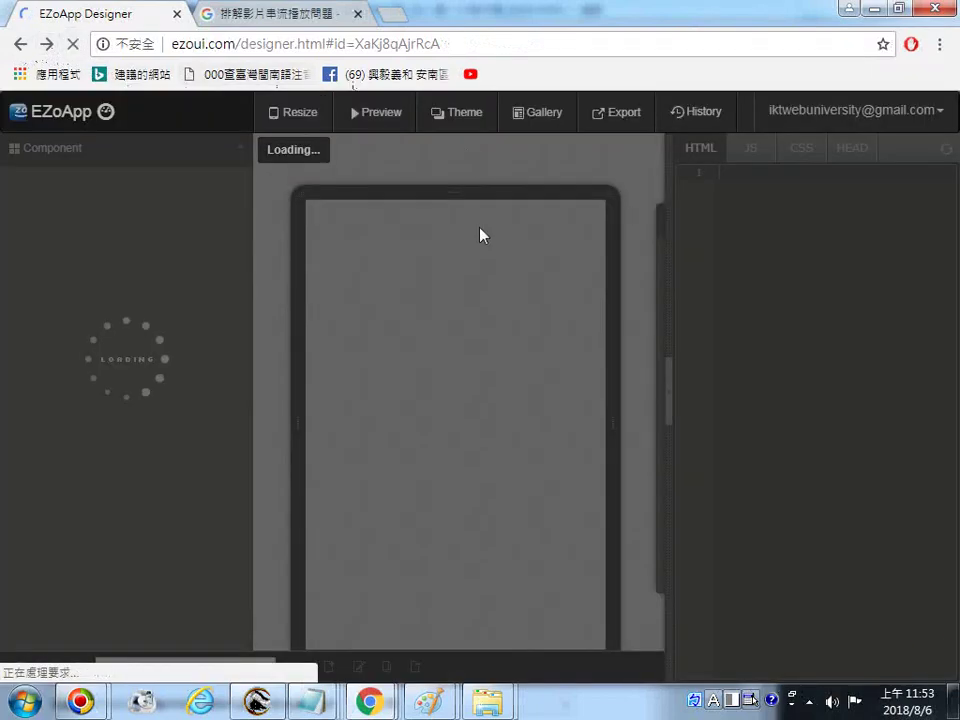
Add a google-sheets-chart-pie at the end of the home page content, below the {{option}} select menu.
scroll(165, 420, "down", 5)
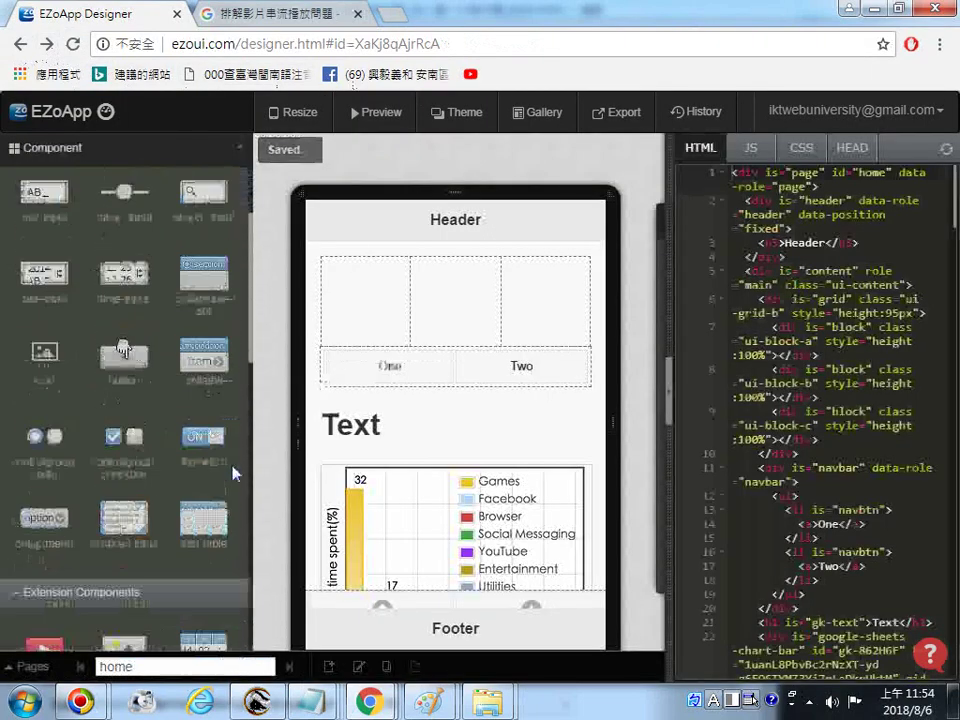
scroll(165, 470, "down", 4)
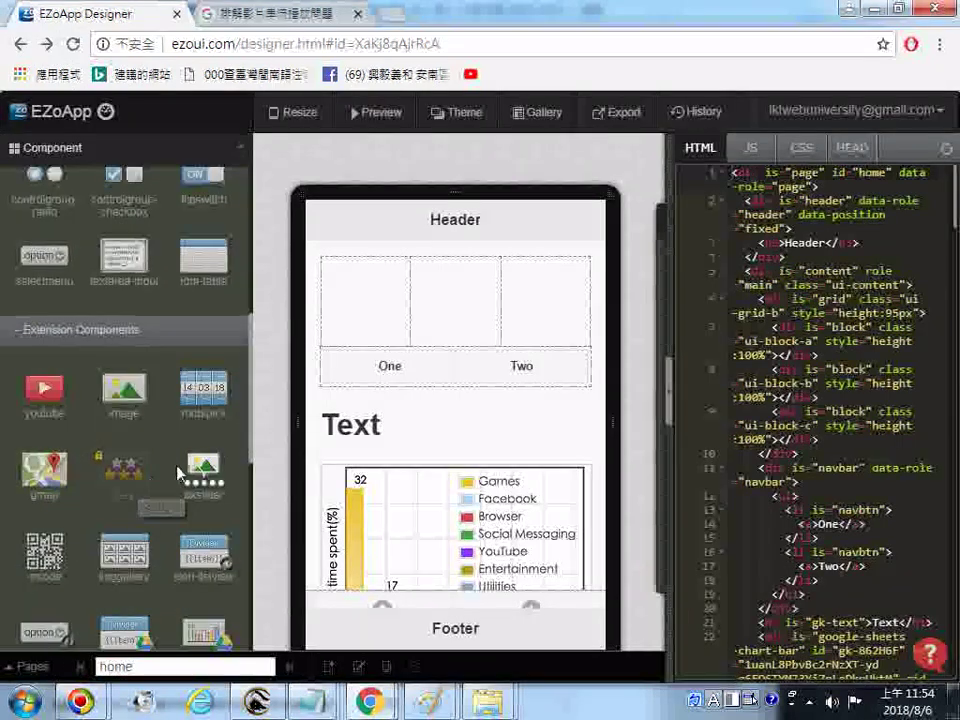
scroll(218, 520, "down", 2)
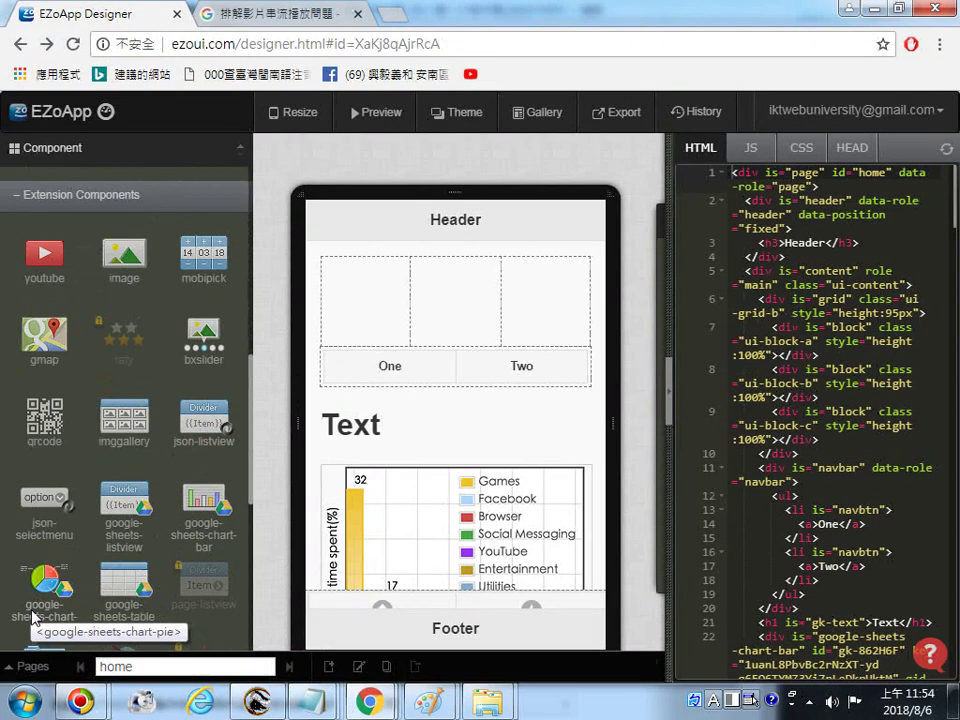
left_click_drag(33, 617, 386, 454)
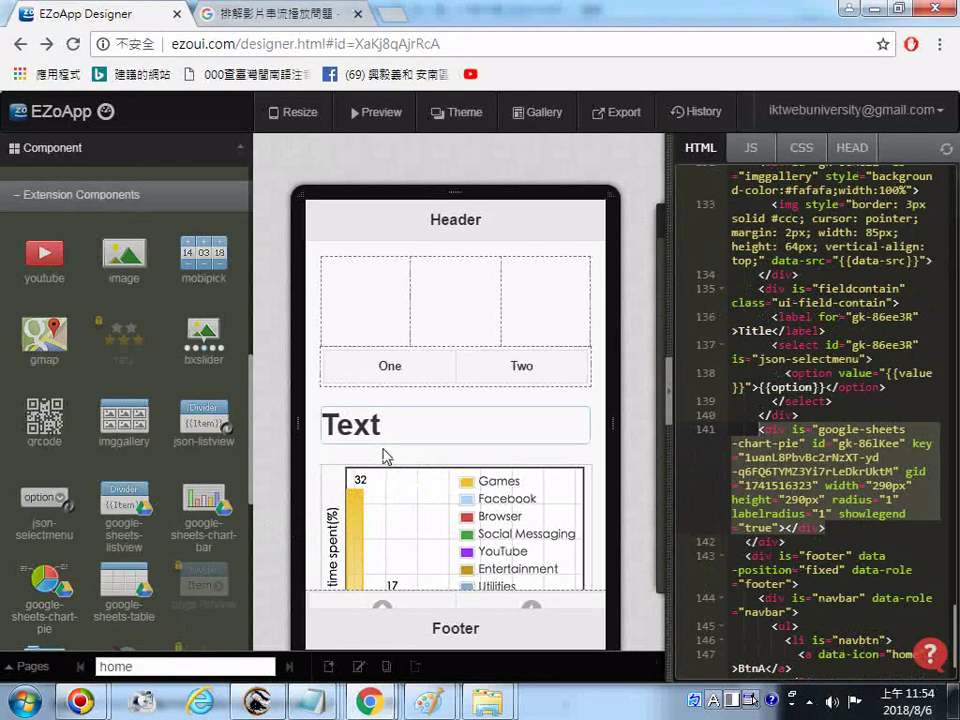
scroll(560, 465, "down", 15)
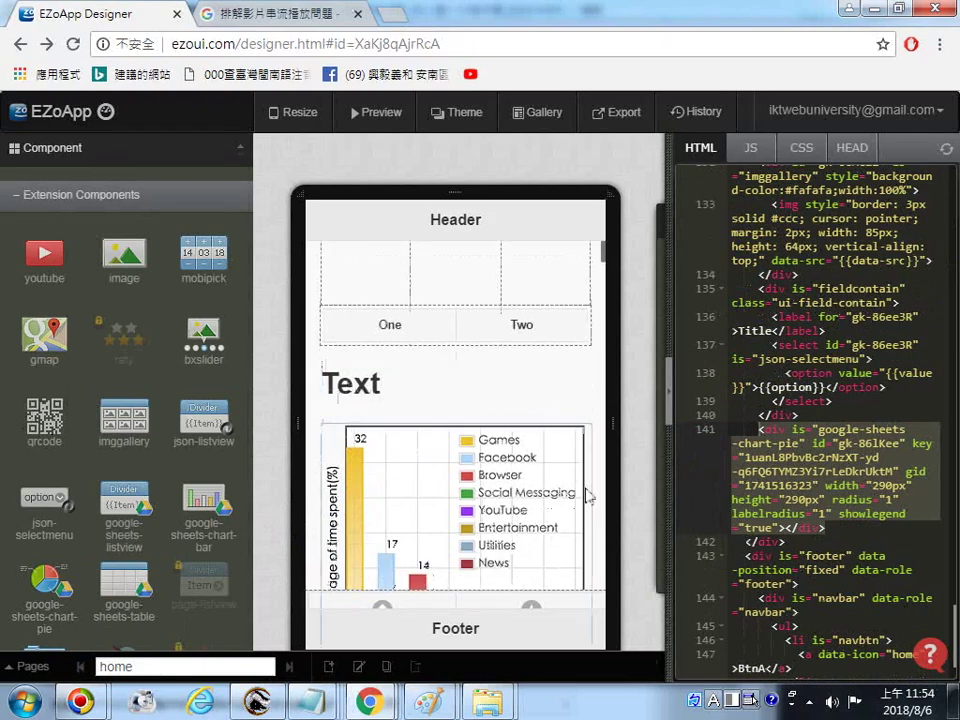
scroll(598, 473, "up", 15)
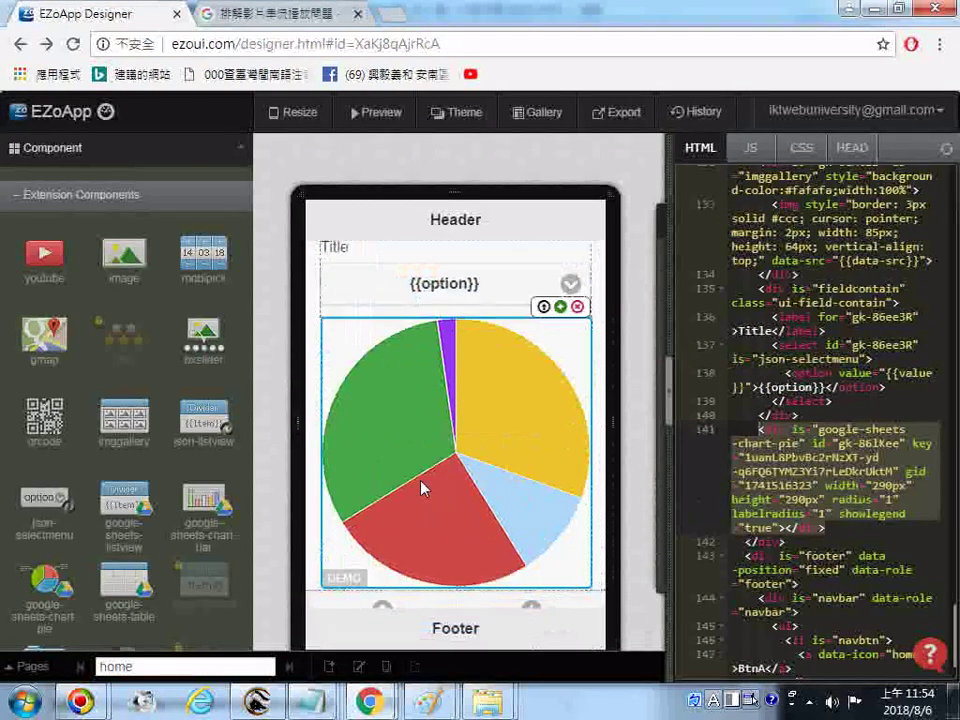
Copy the home page's entire HTML code, including the google-sheets-chart-pie.
scroll(805, 450, "down", 2)
right_click(810, 506)
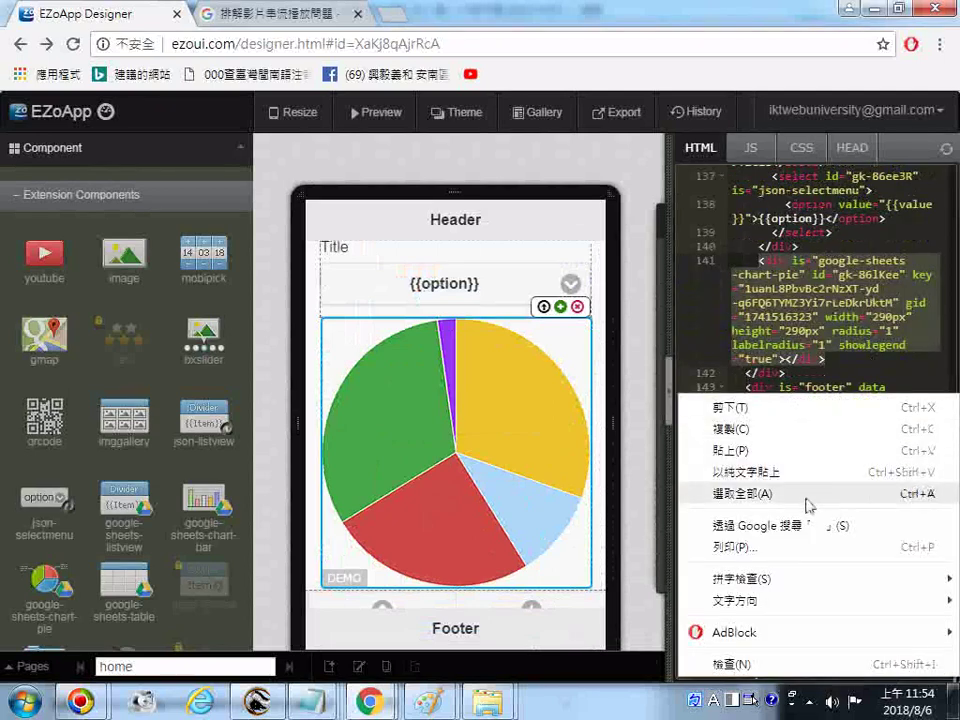
left_click(749, 497)
right_click(760, 382)
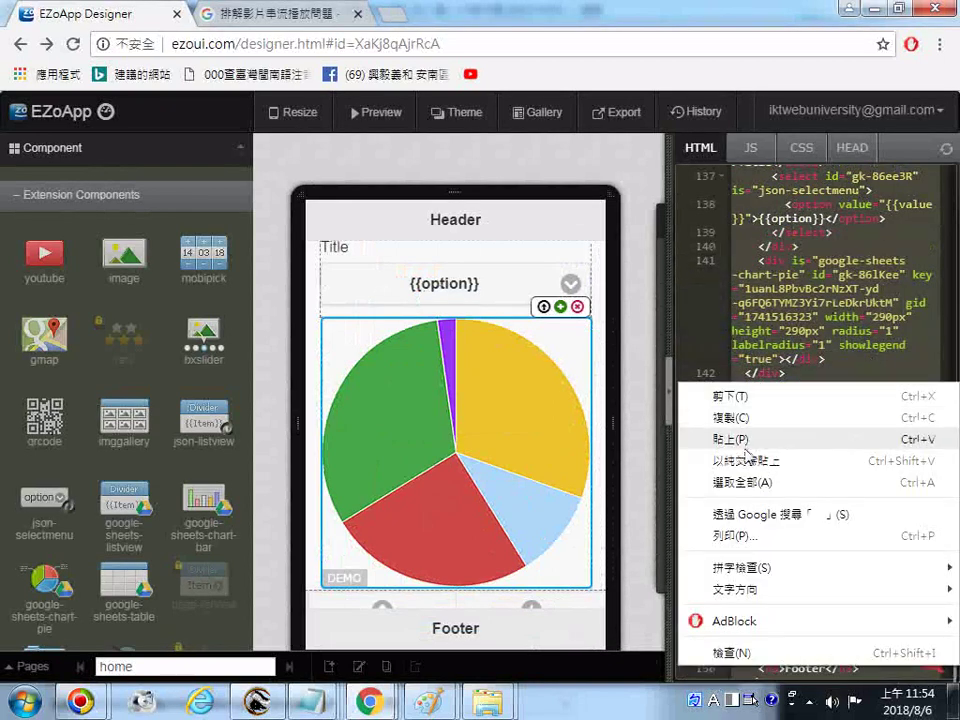
left_click(735, 419)
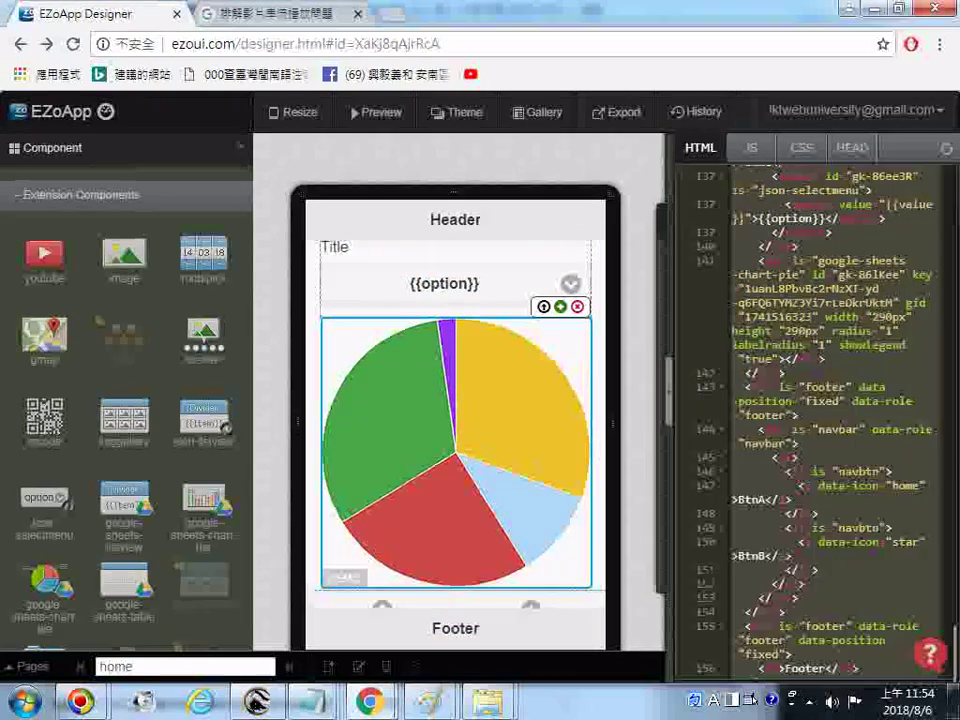
Switch to the Notepad file ezoapp設計用到的左方素材程式碼, add entry "30." at its end and paste the copied HTML beneath it.
right_click(312, 702)
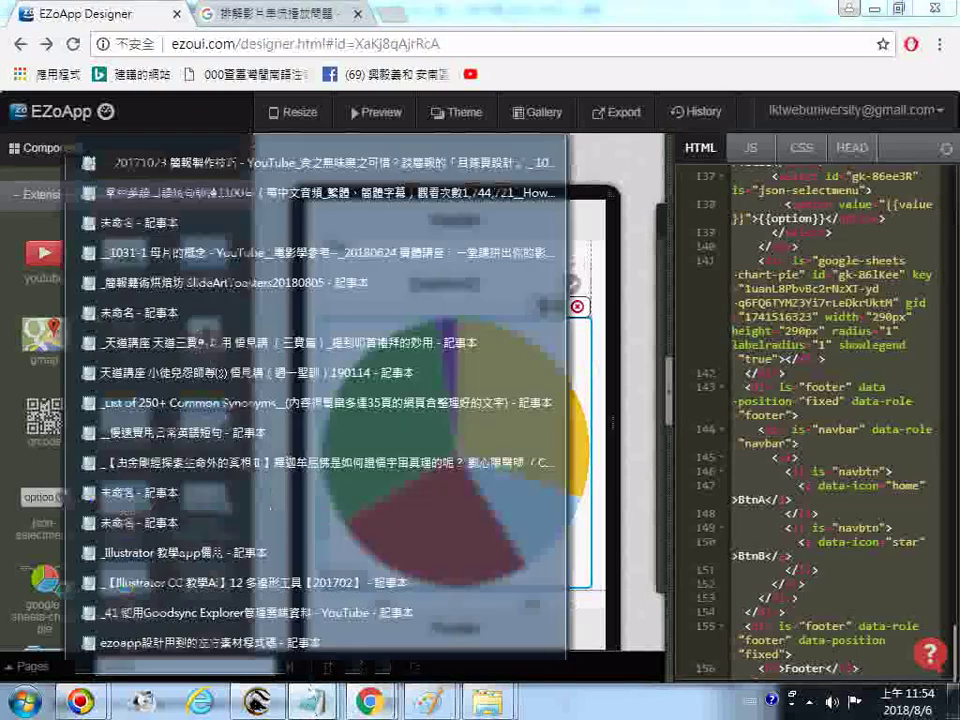
left_click(277, 654)
scroll(797, 427, "down", 5)
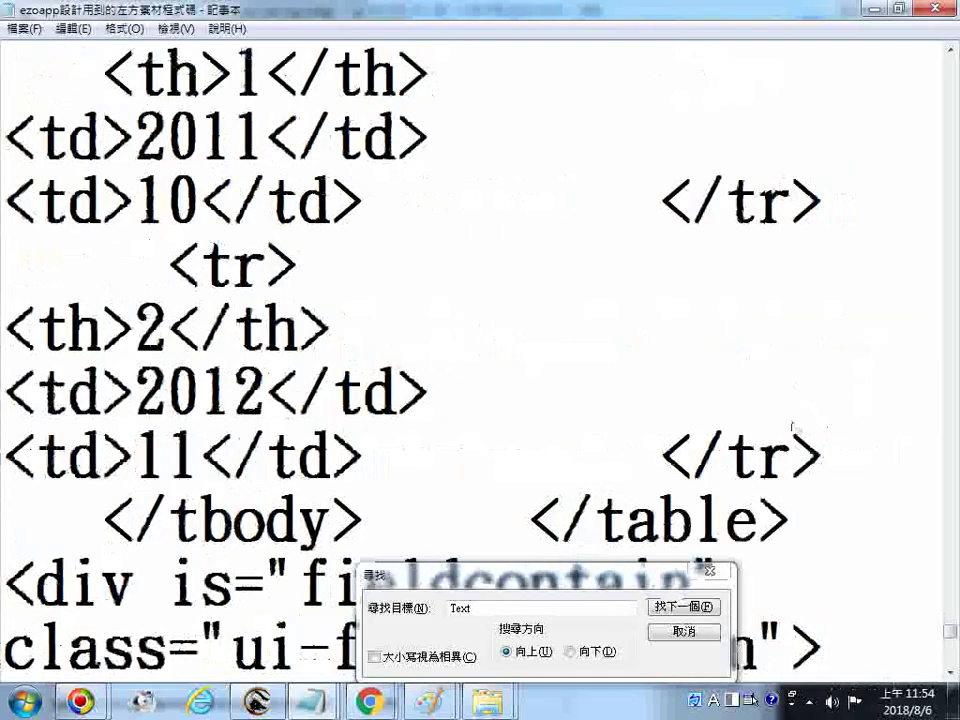
scroll(795, 428, "down", 10)
scroll(480, 360, "down", 10)
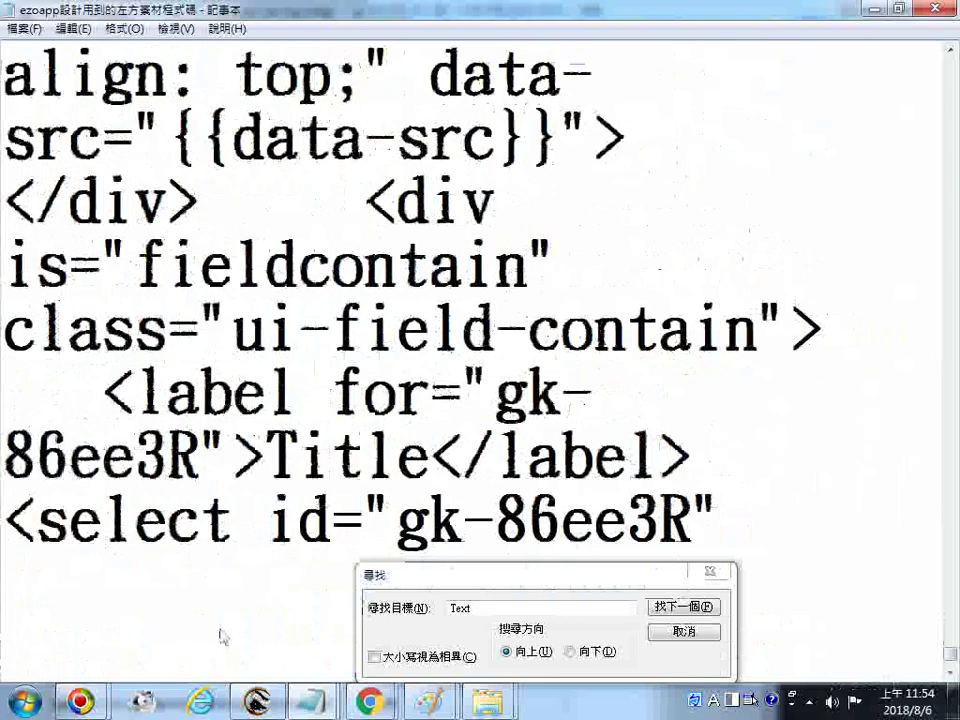
left_click(240, 638)
key("Return")
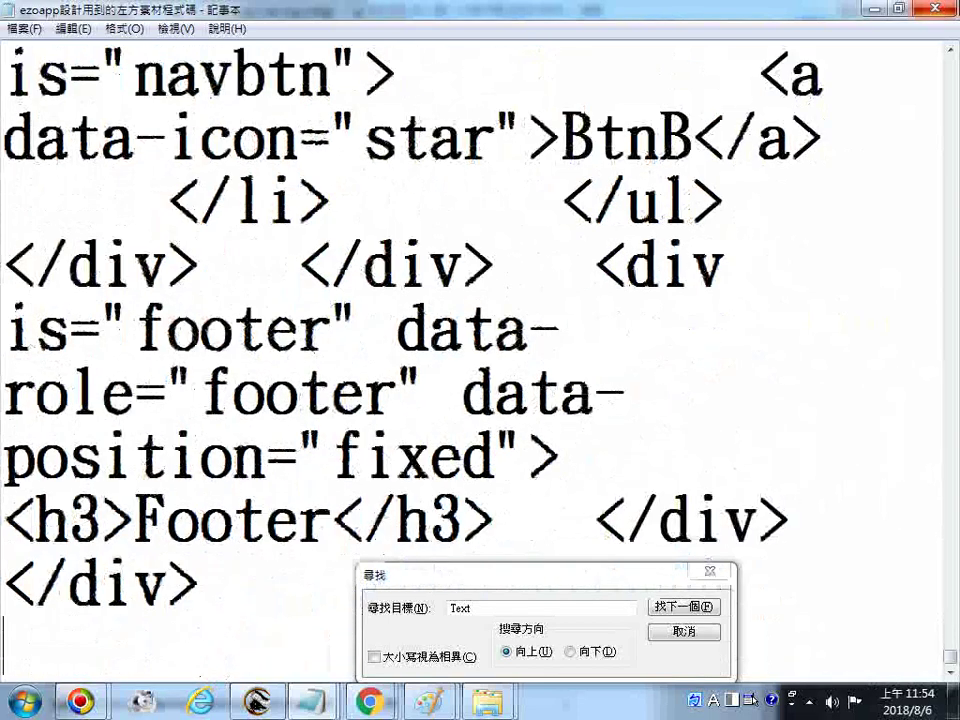
type("30.")
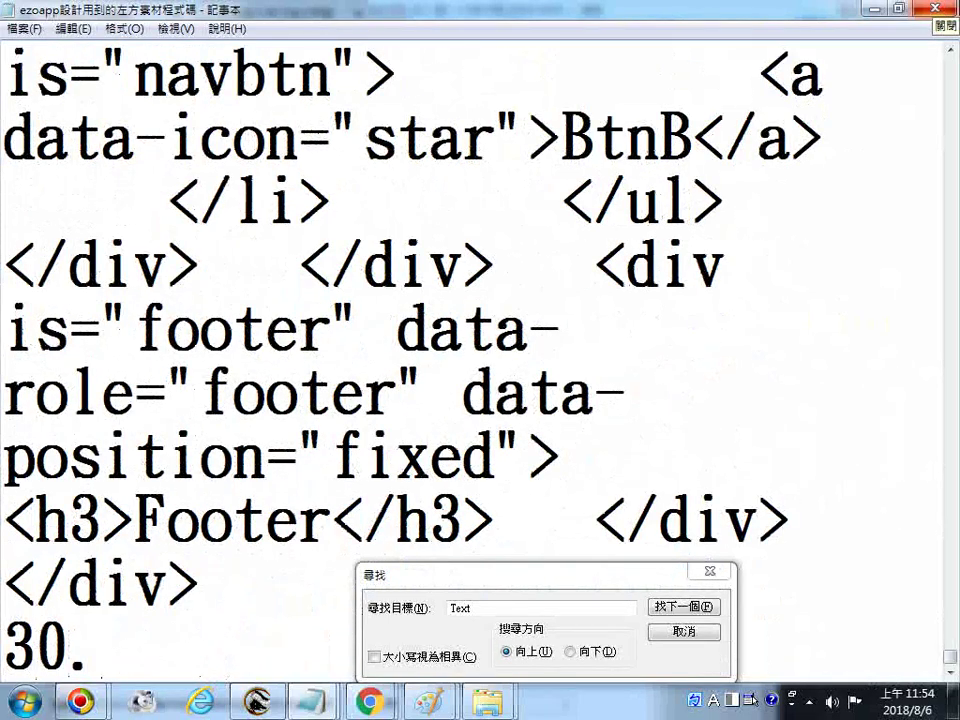
key("Return")
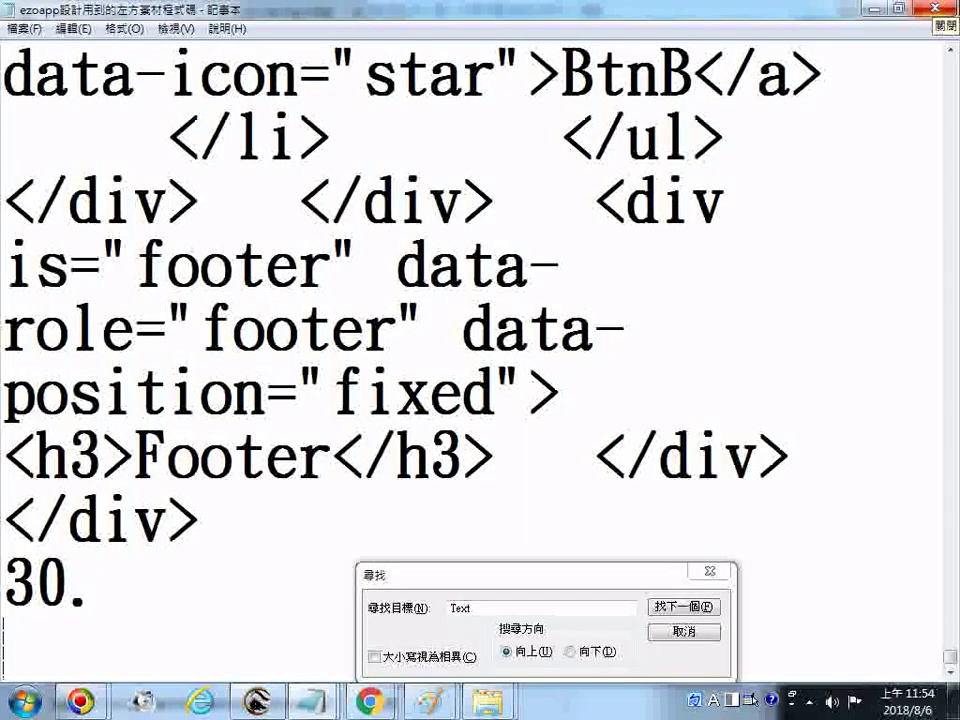
key("BackSpace")
key("BackSpace")
key("BackSpace")
key("BackSpace")
key("BackSpace")
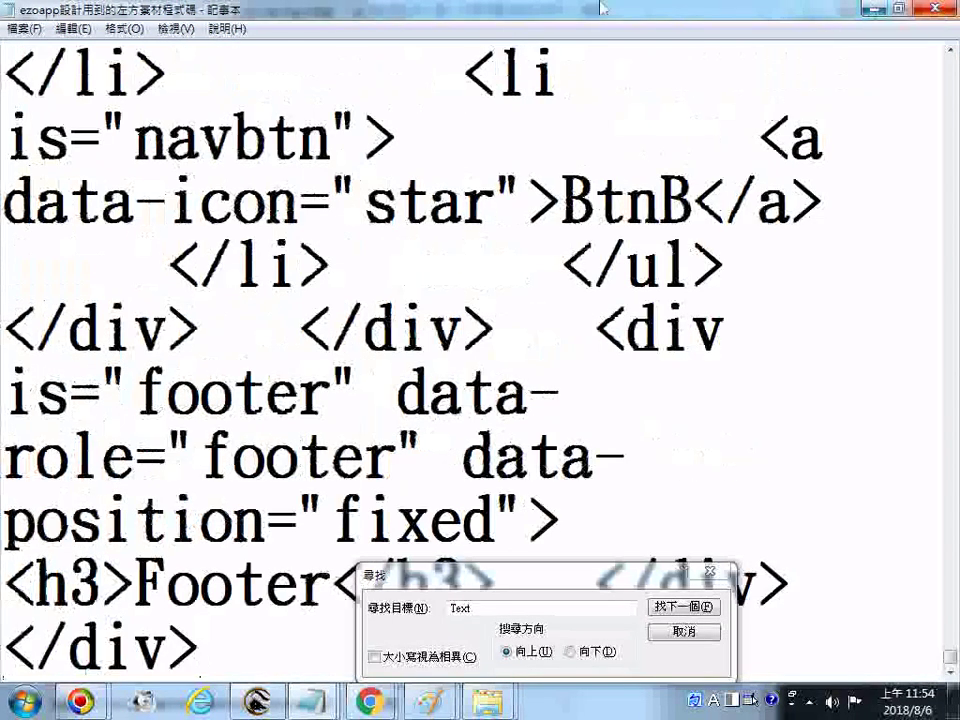
Save the Notepad file and highlight the component name google-sheets-chart-pie in the newly pasted code.
left_click(20, 30)
left_click(57, 94)
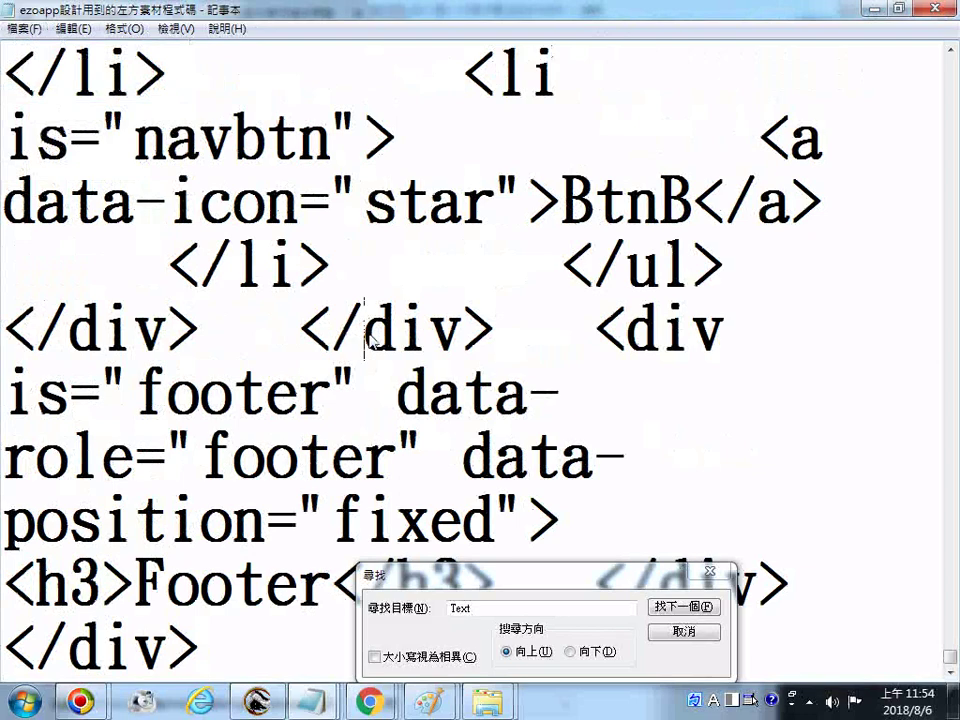
scroll(390, 393, "up", 10)
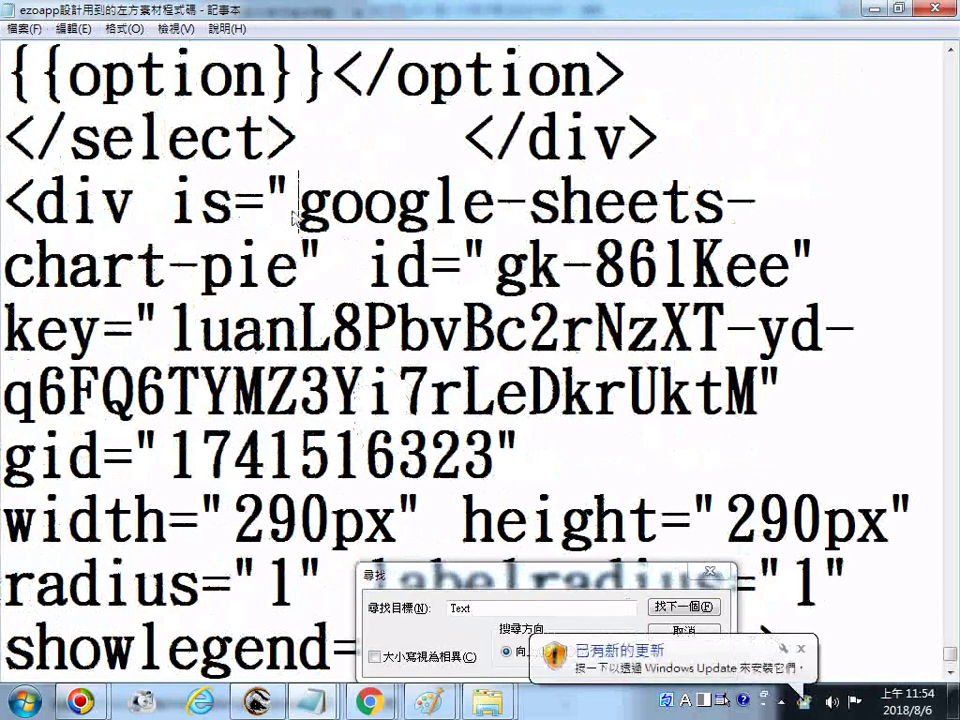
left_click_drag(297, 205, 311, 266)
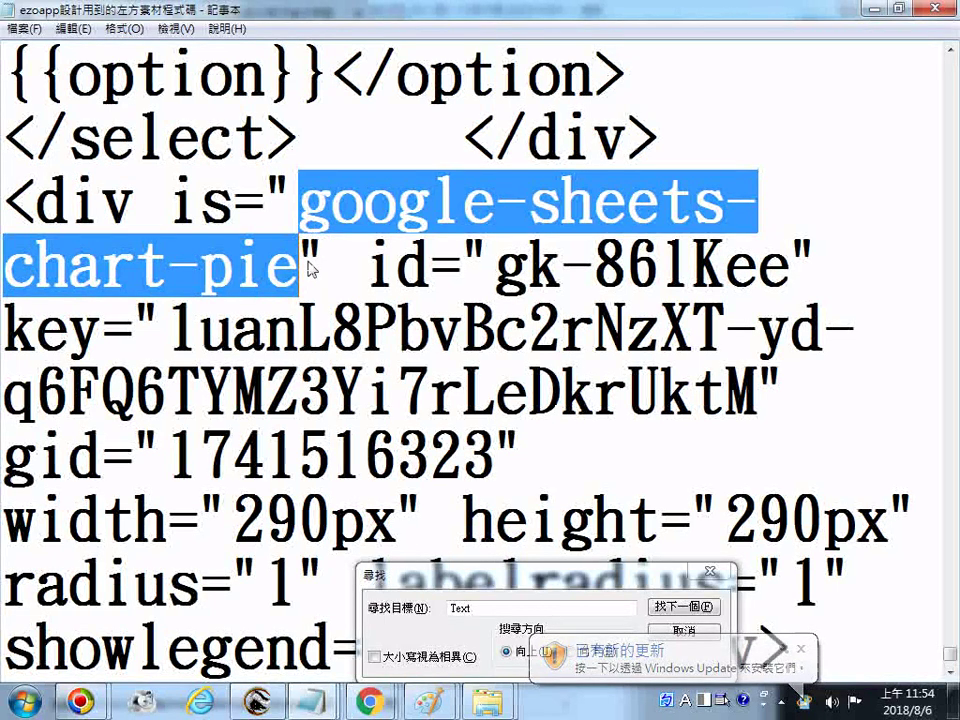
Switch to EZoApp Designer, preview the home page to examine the google-sheets-chart-pie, and return to the reloaded design view.
mouse_move(400, 703)
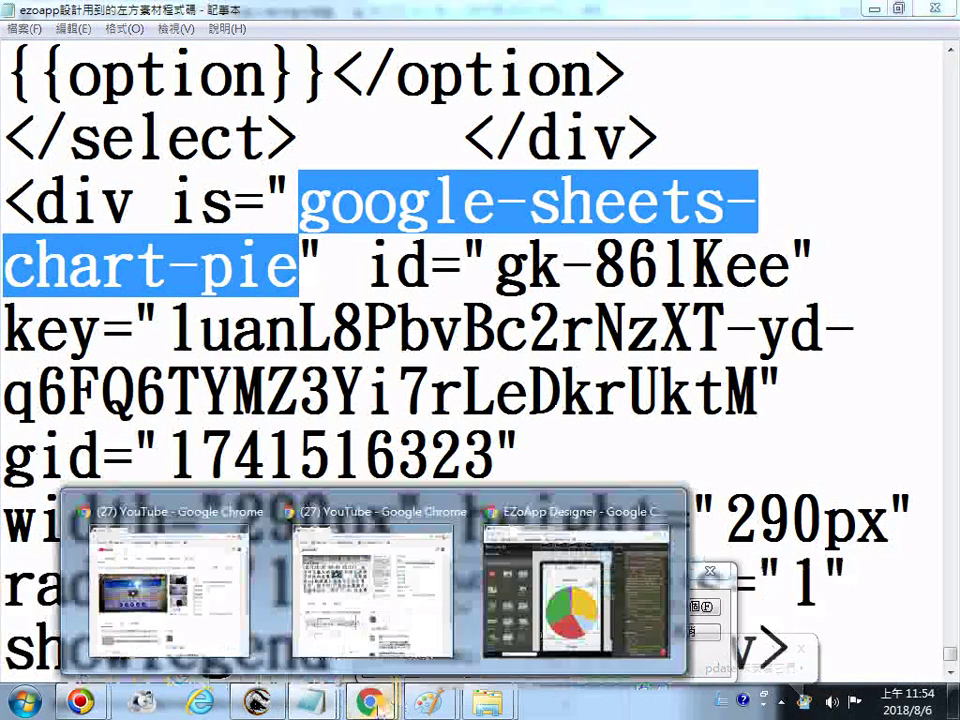
left_click(580, 575)
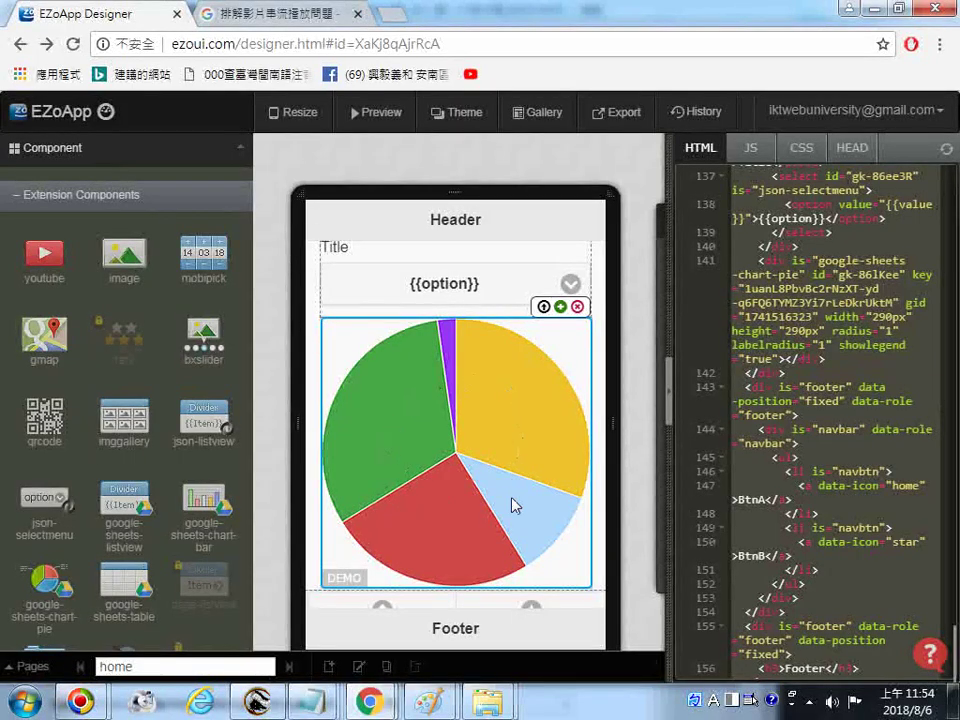
left_click(384, 113)
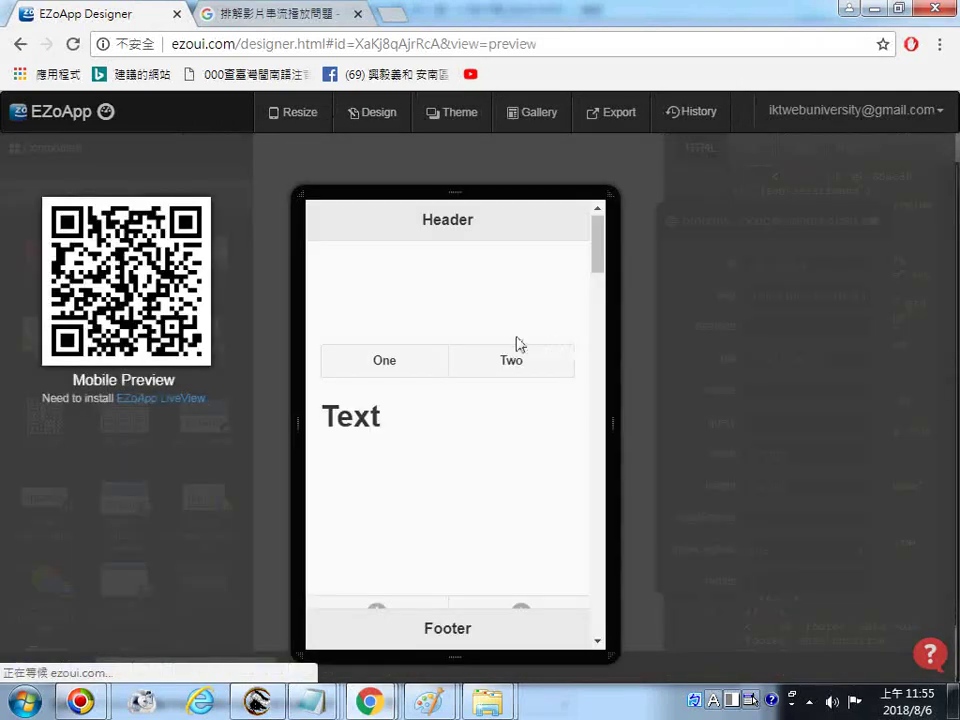
scroll(550, 465, "down", 5)
scroll(545, 470, "down", 15)
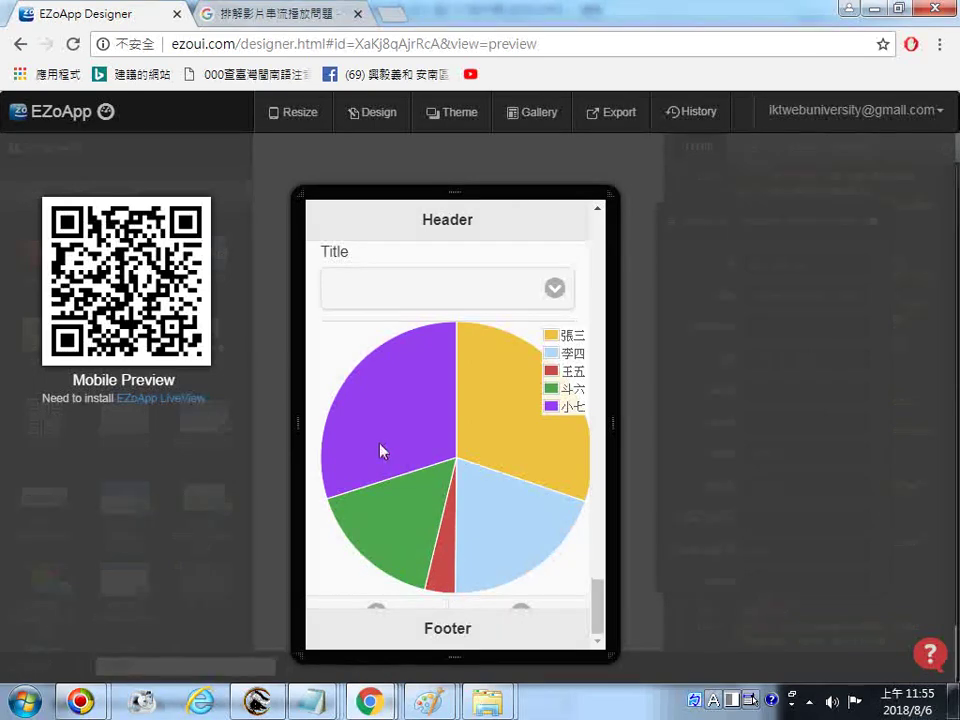
left_click(21, 44)
left_click(73, 46)
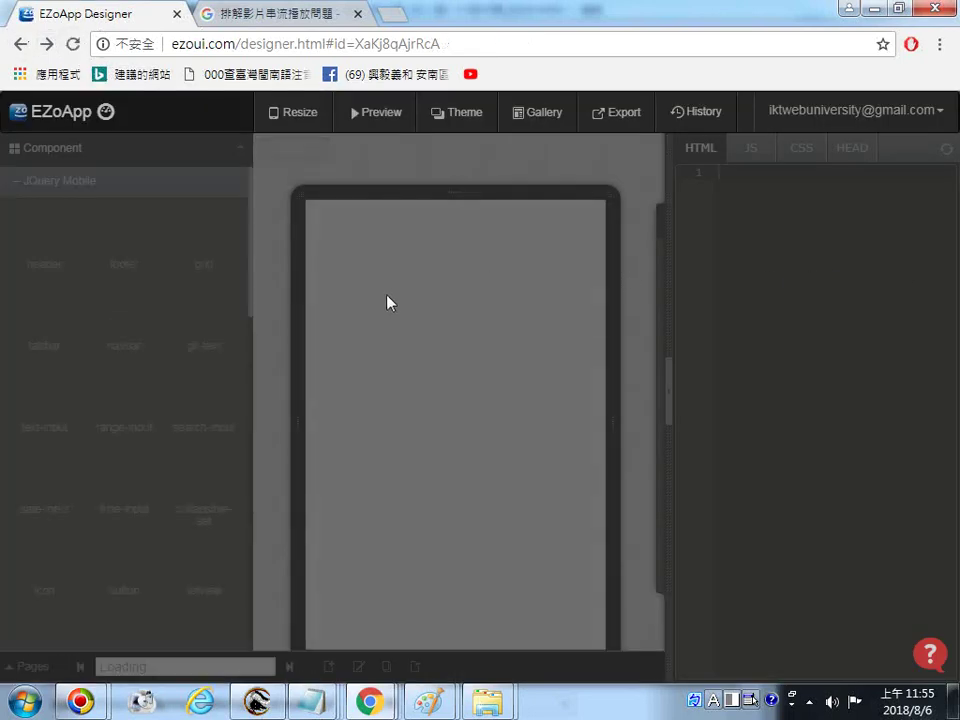
Add a google-sheets-table from the extension components at the end of the home page content, below the pie chart.
scroll(237, 608, "down", 10)
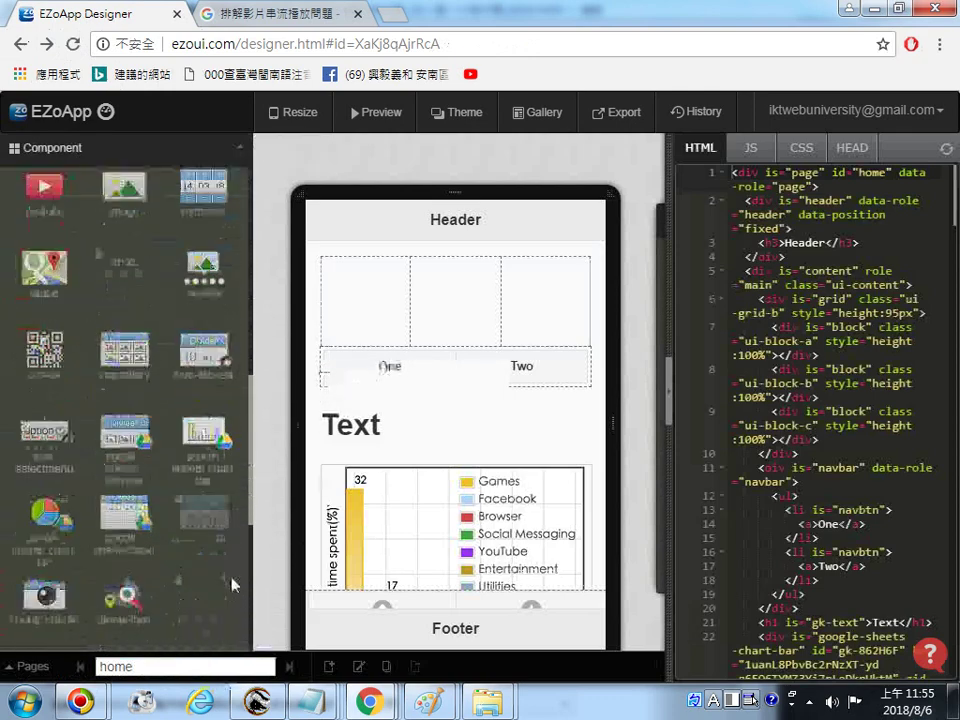
scroll(231, 463, "up", 2)
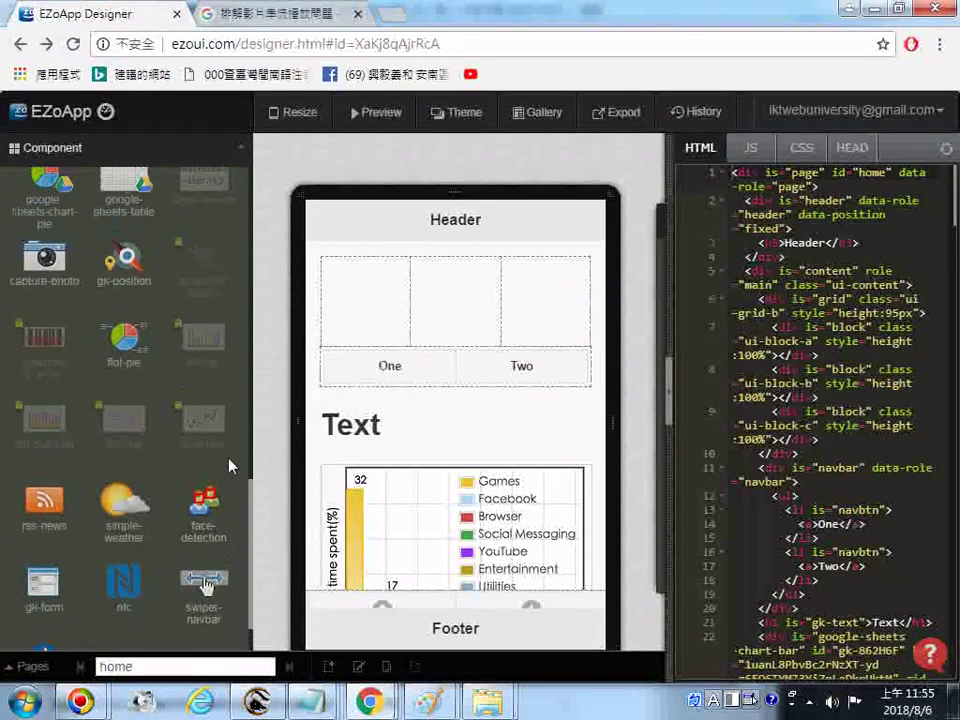
scroll(229, 466, "up", 4)
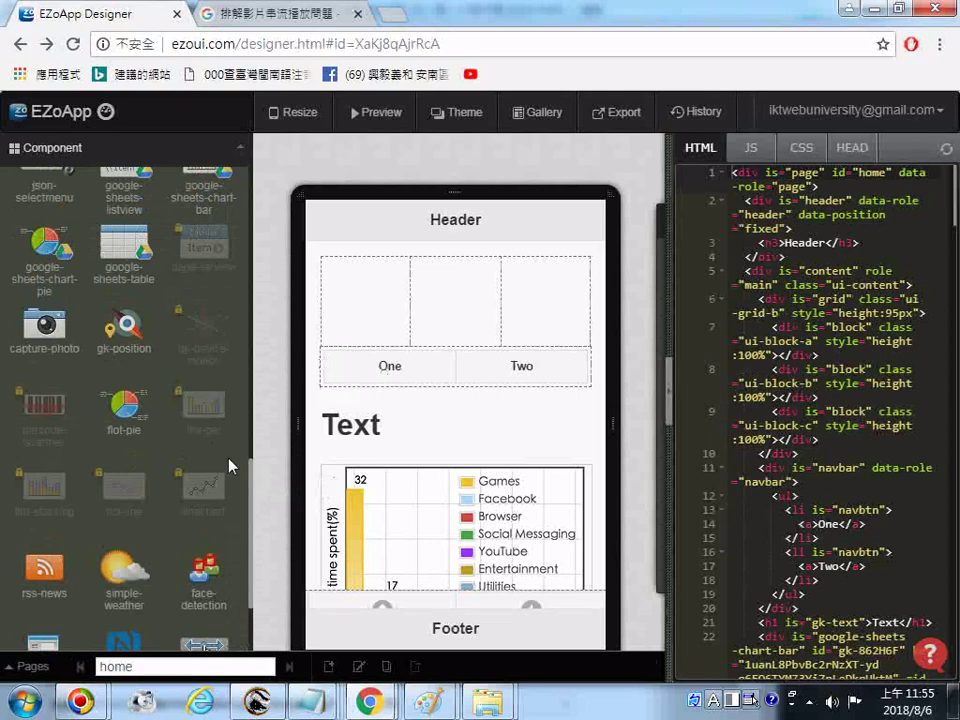
scroll(237, 393, "up", 2)
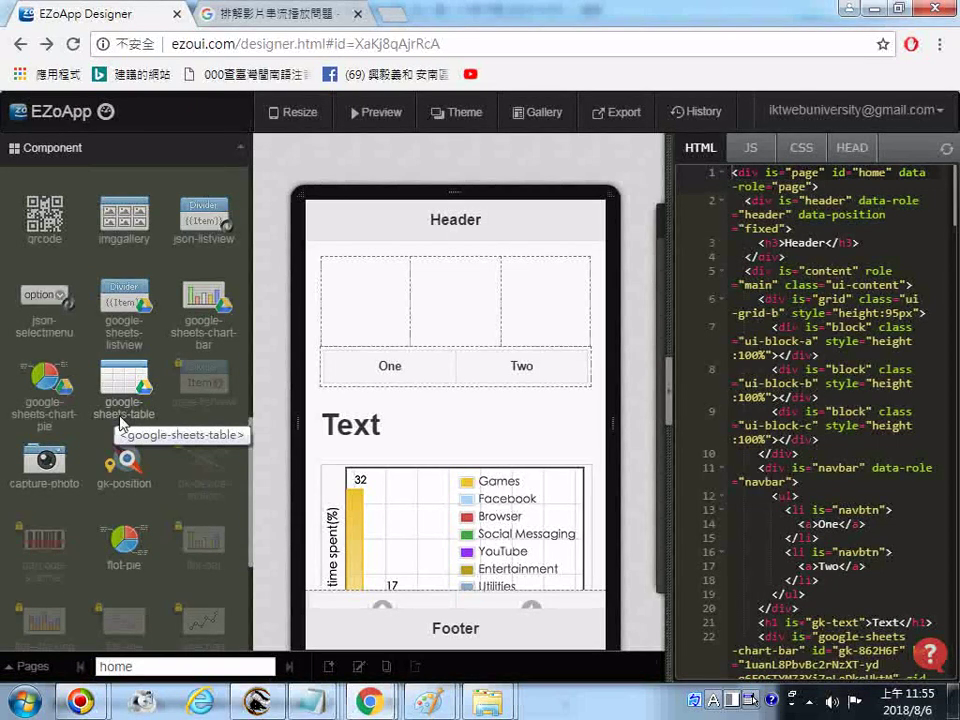
left_click_drag(120, 421, 428, 455)
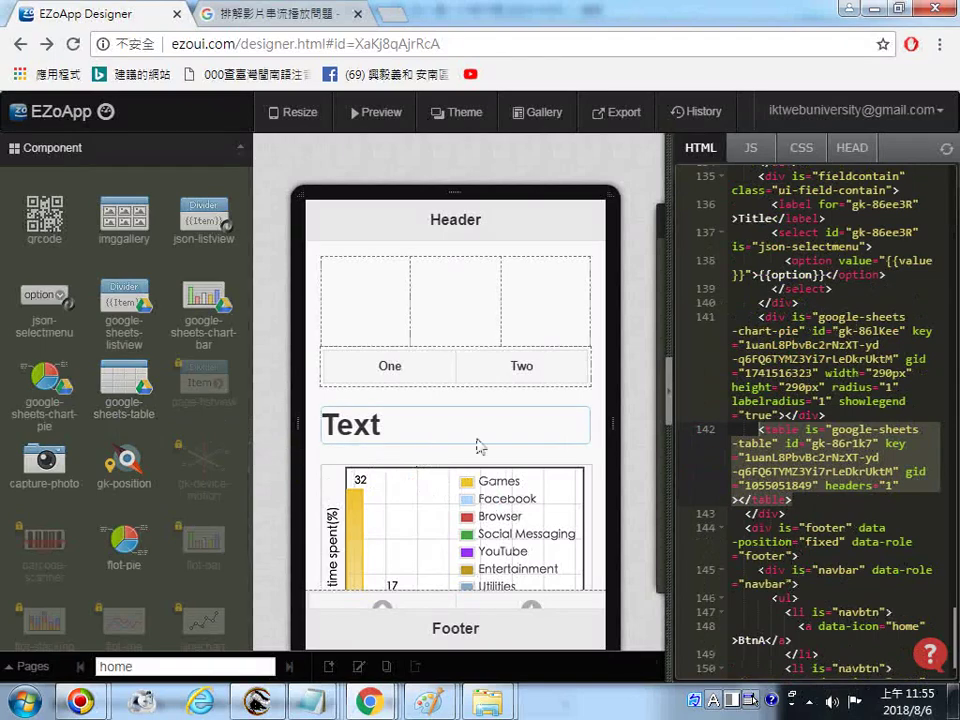
scroll(557, 476, "down", 15)
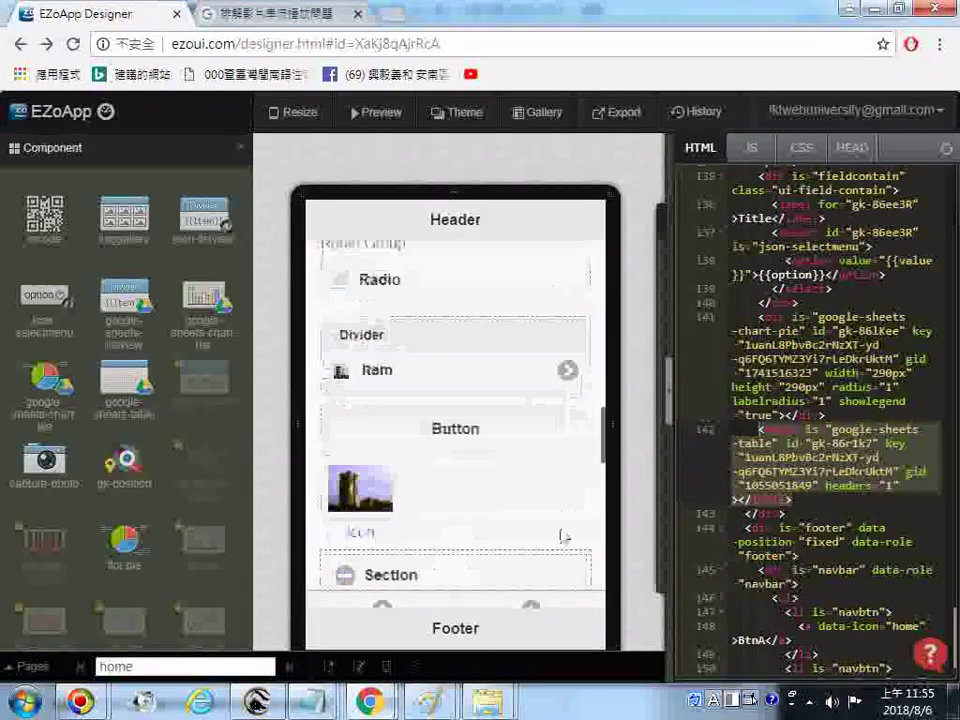
scroll(563, 537, "up", 15)
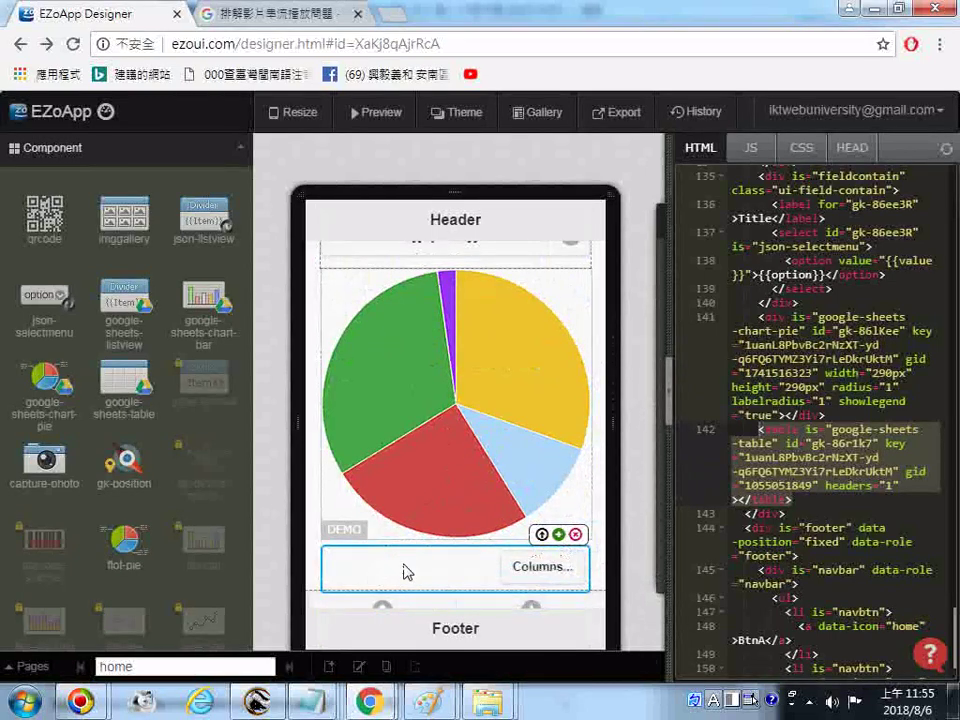
Copy the home page's entire HTML code, including the google-sheets-table.
right_click(808, 440)
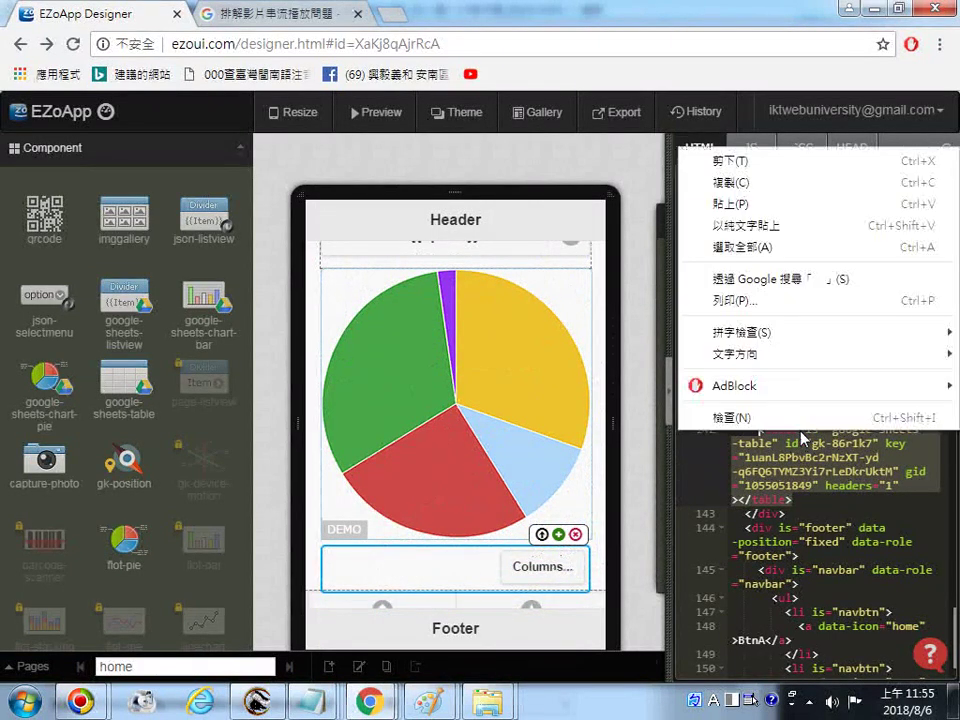
left_click(775, 247)
right_click(789, 307)
left_click(745, 343)
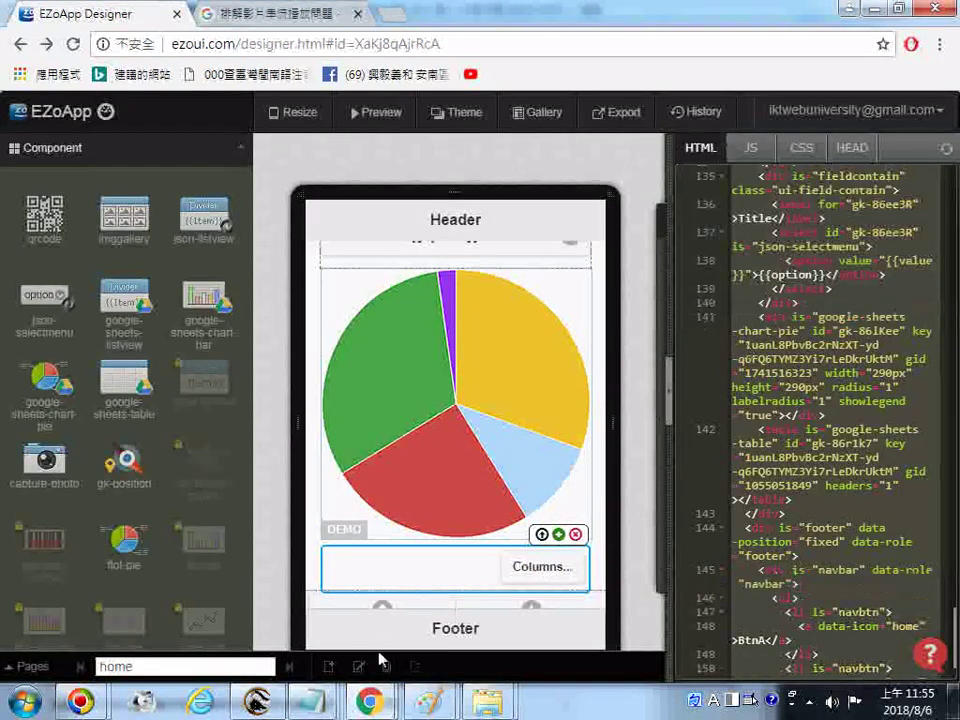
Switch to the Notepad code file, add entry "31." at its end and paste the copied HTML beneath it.
right_click(313, 701)
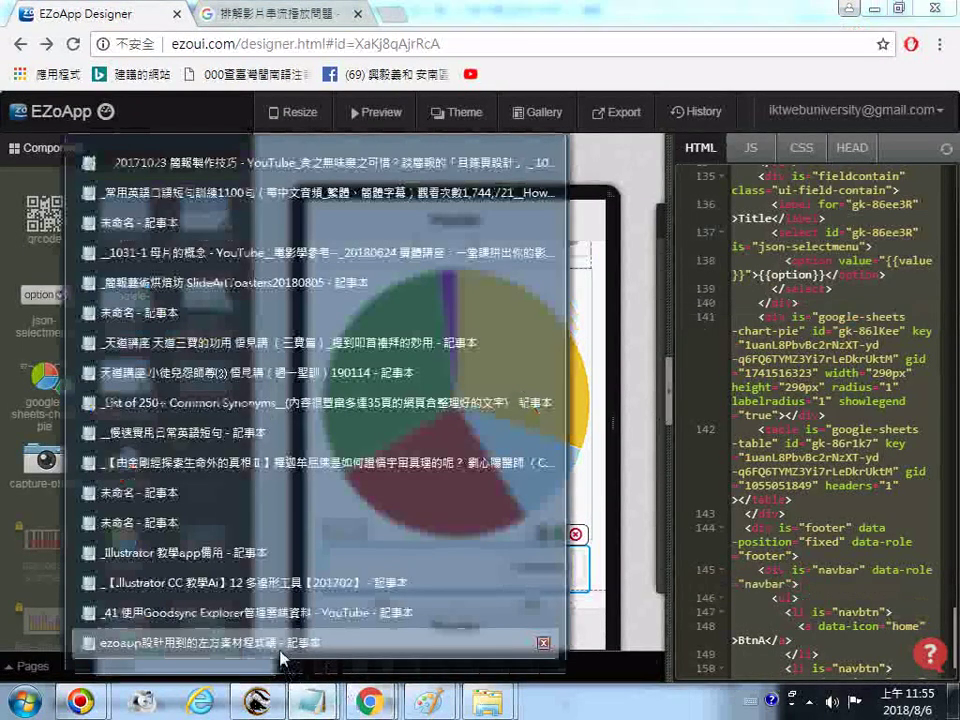
left_click(276, 650)
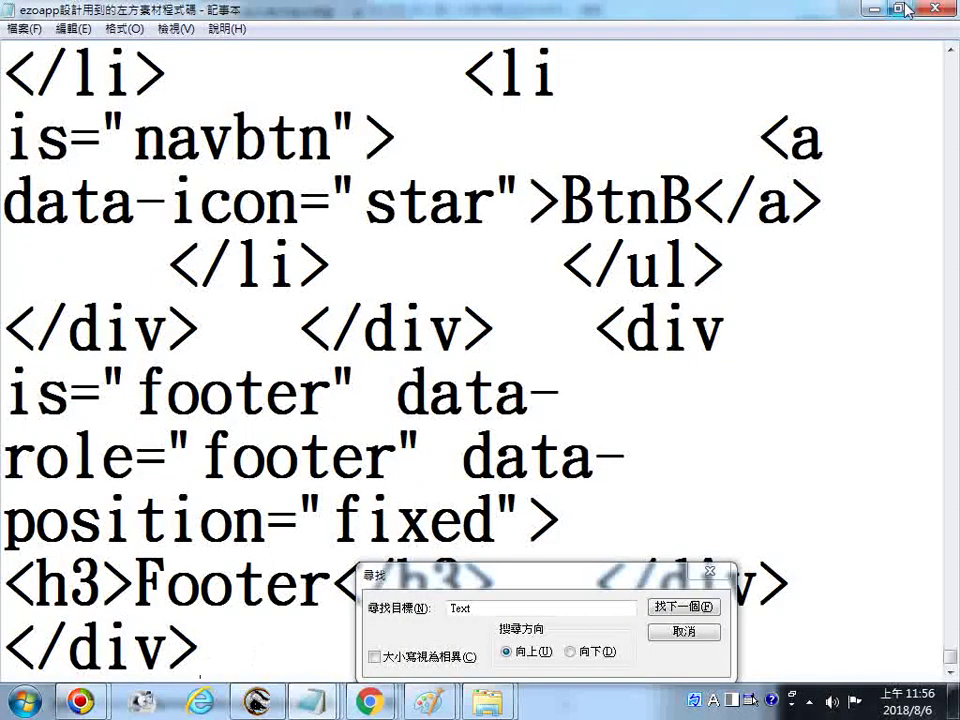
key("Return")
type("31.")
key("Return")
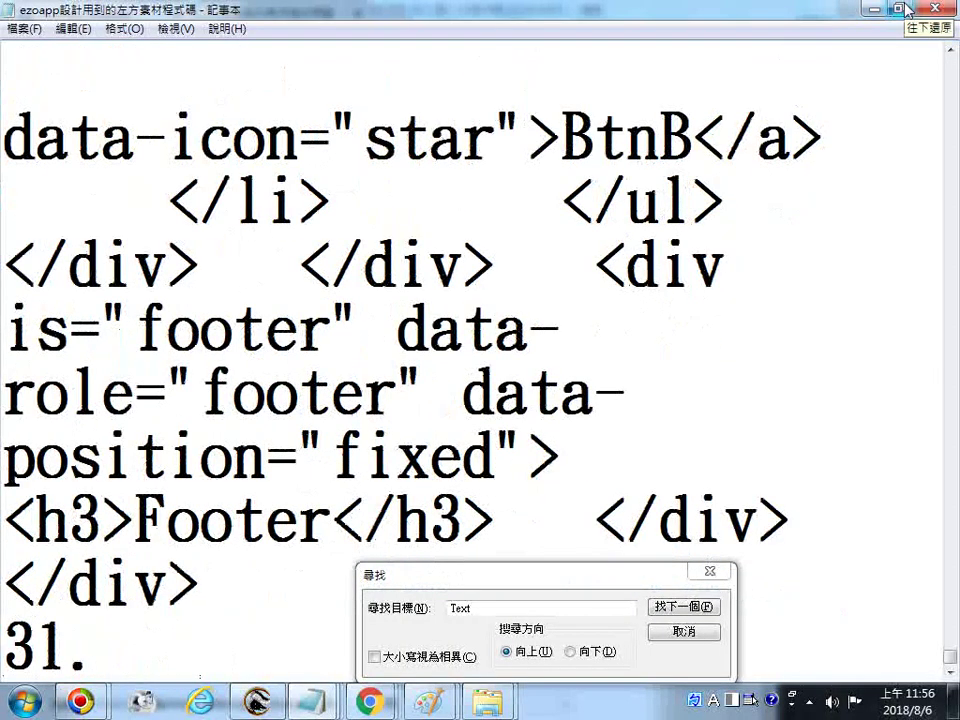
key("ctrl+z")
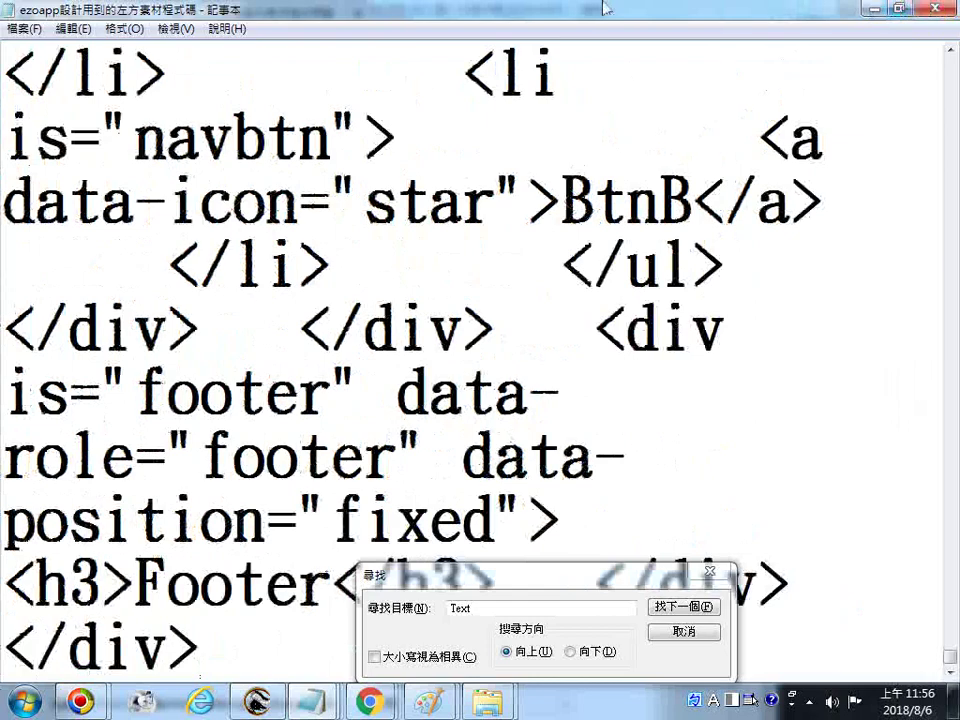
Save the Notepad file and highlight the component name google-sheets-table in the newly pasted code.
left_click(24, 29)
left_click(40, 93)
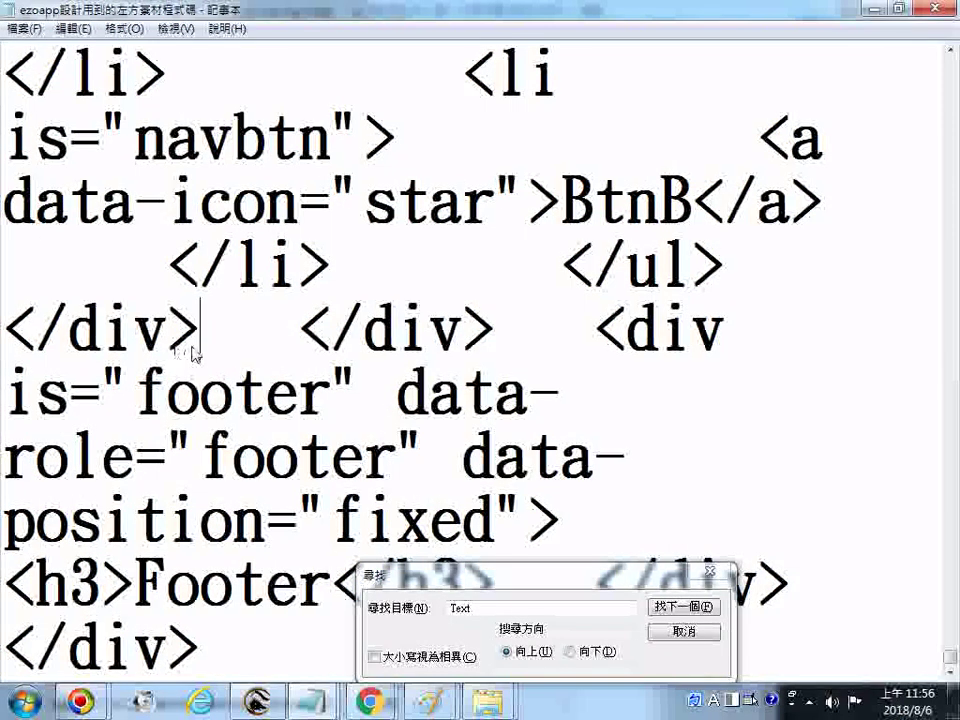
scroll(293, 462, "up", 5)
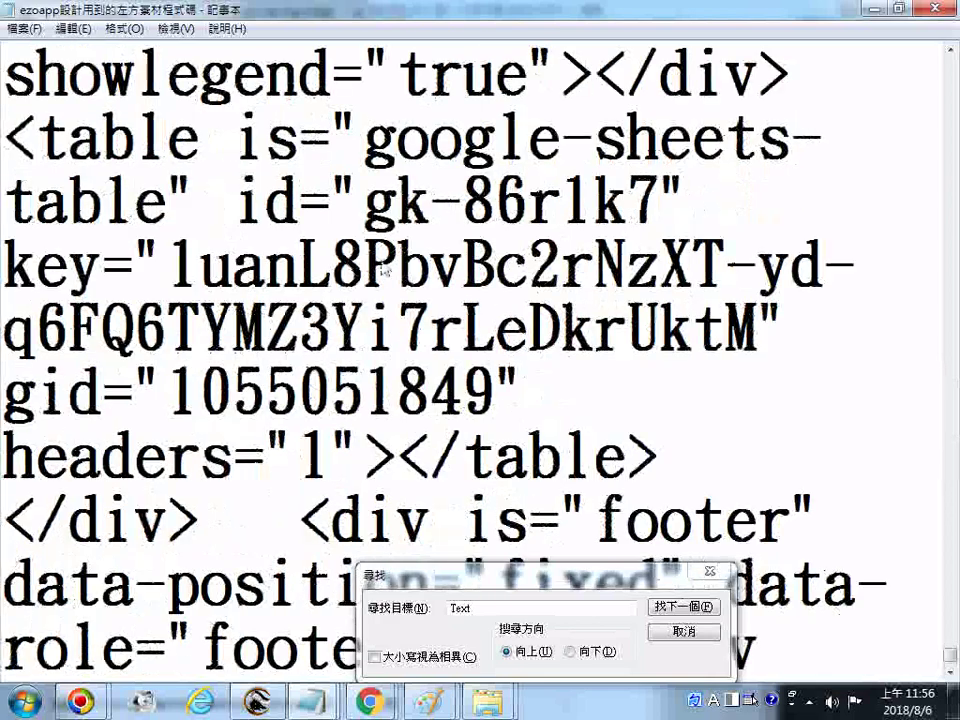
left_click_drag(333, 138, 165, 212)
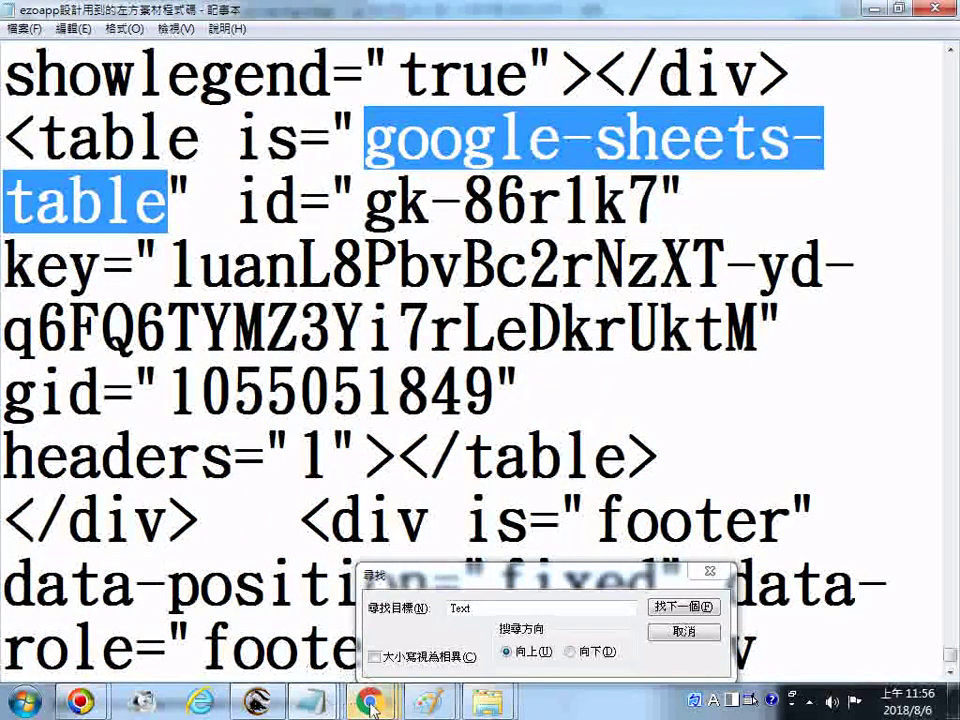
Switch to EZoApp Designer and preview the home page to examine the google-sheets-table's rows below the pie chart.
mouse_move(372, 705)
left_click(570, 575)
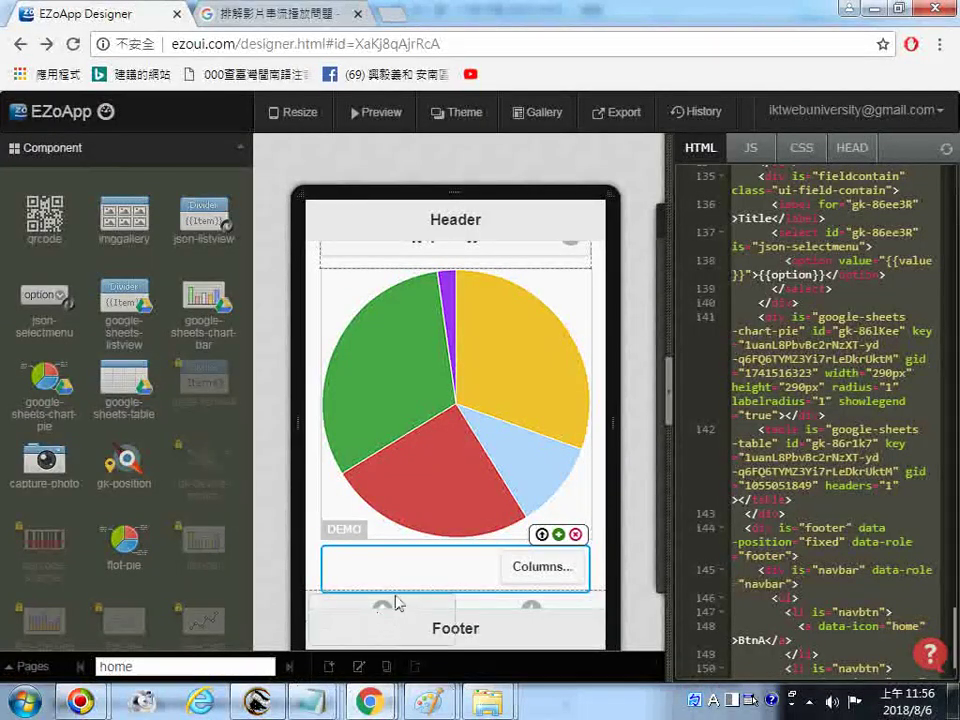
left_click(381, 116)
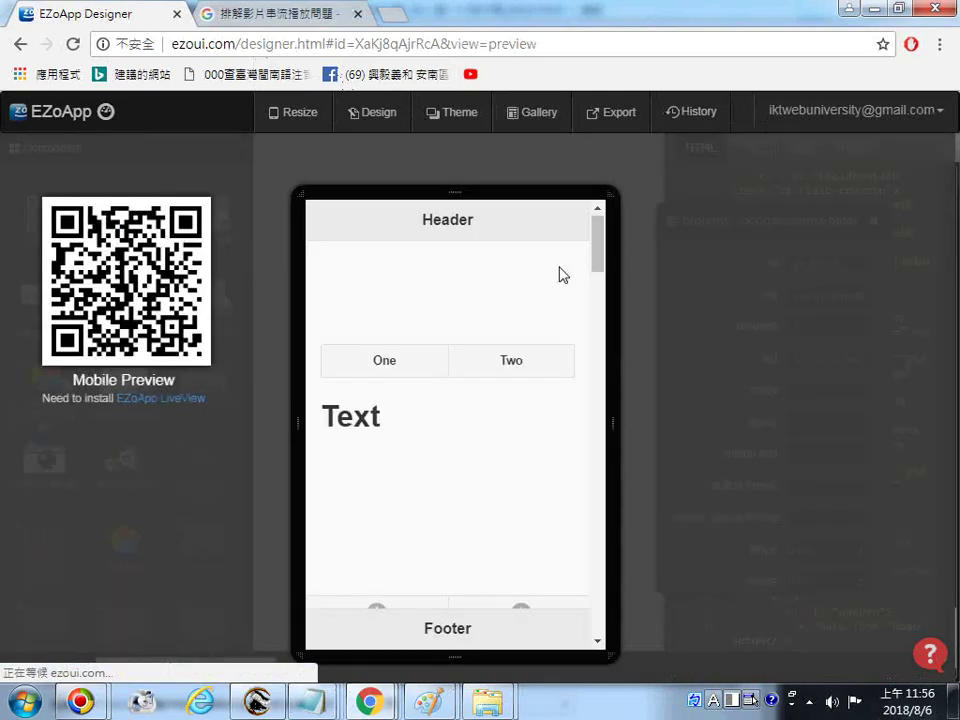
scroll(559, 274, "down", 10)
scroll(556, 582, "down", 8)
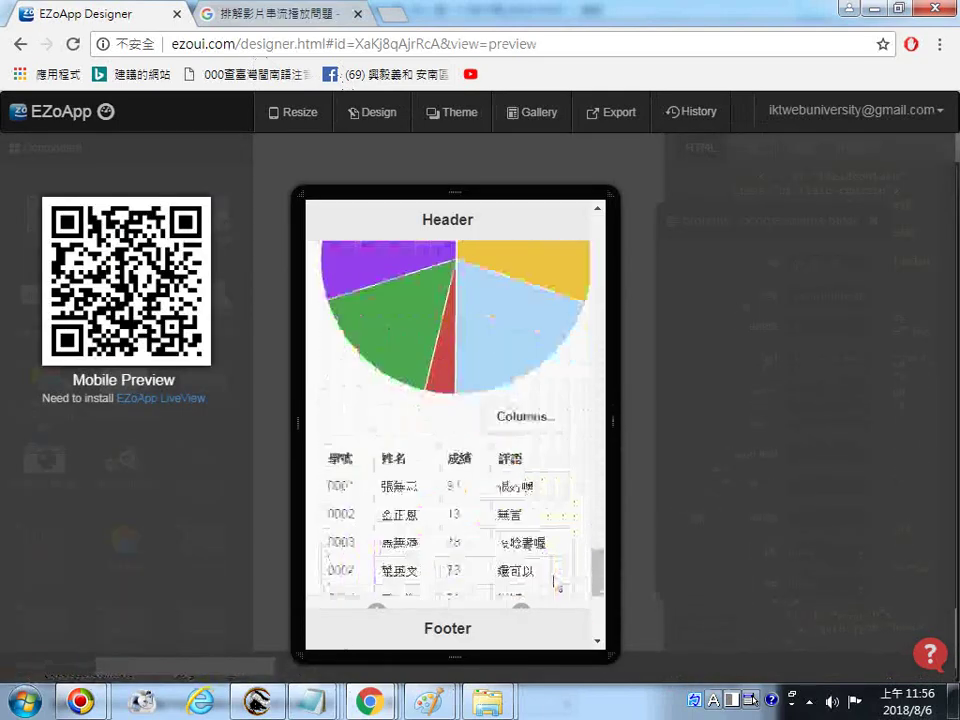
scroll(557, 585, "down", 4)
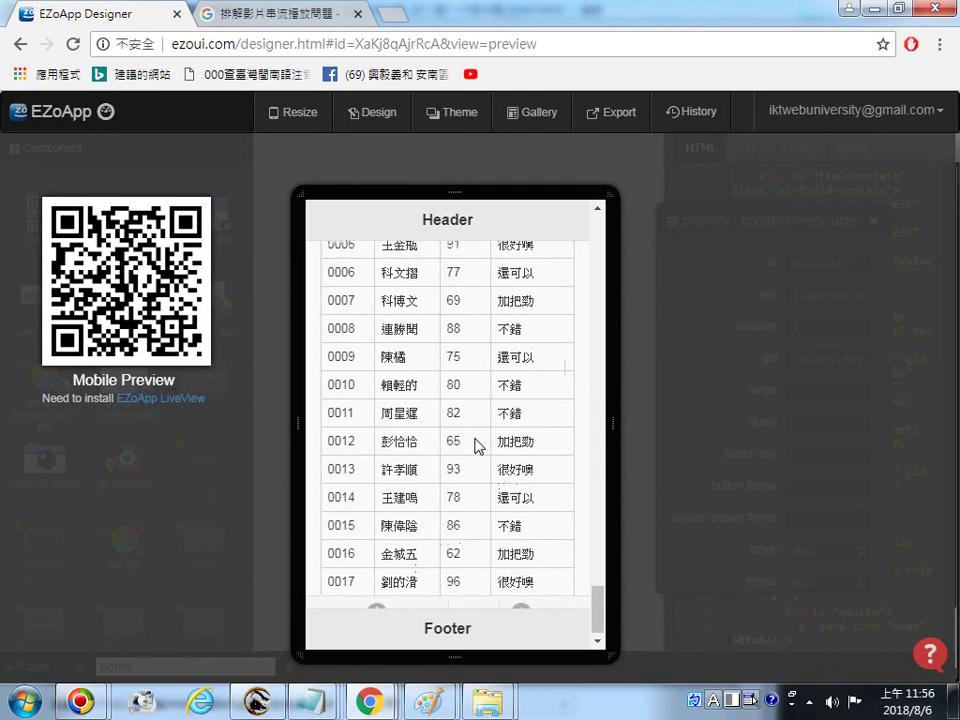
Examine the google-sheets-table in the preview, from its column headings to its last row.
scroll(475, 450, "up", 1)
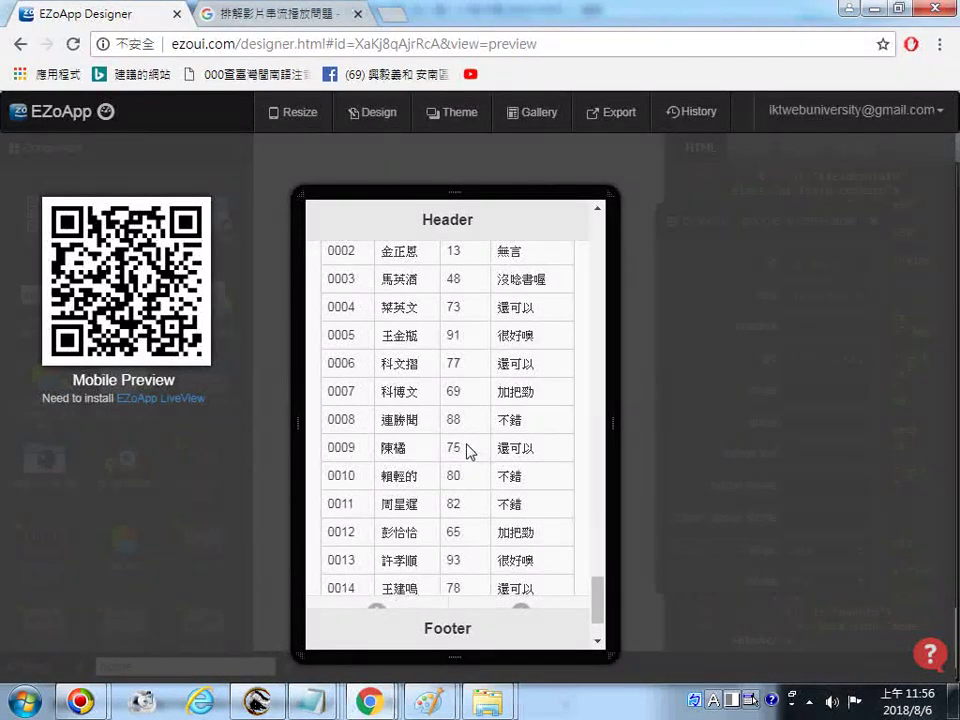
scroll(470, 451, "up", 1)
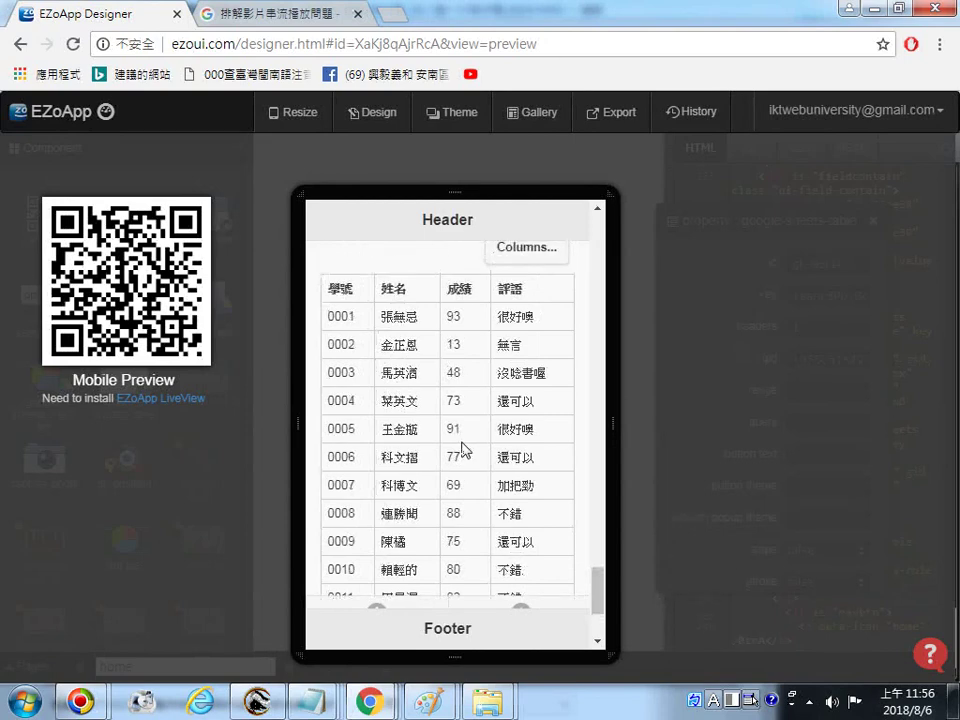
scroll(441, 400, "up", 1)
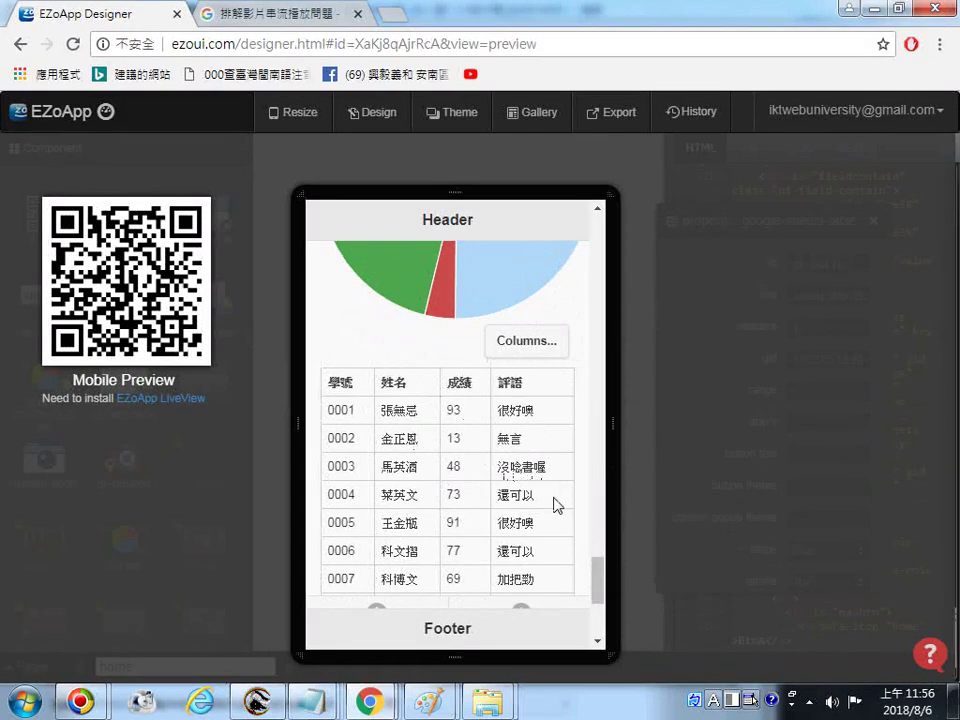
scroll(541, 530, "down", 3)
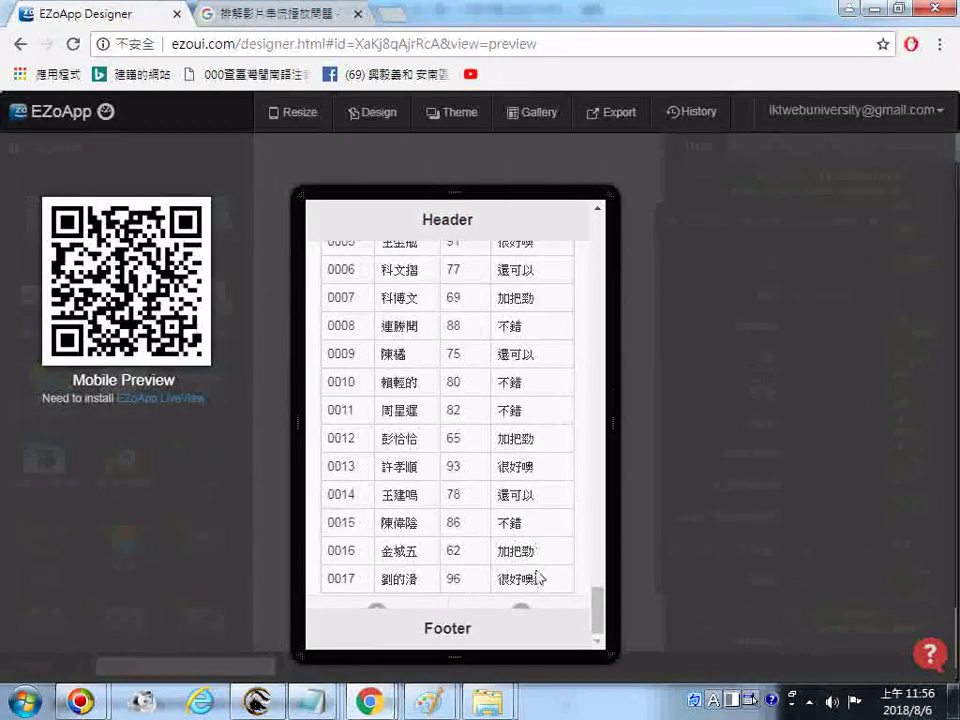
scroll(551, 540, "up", 1)
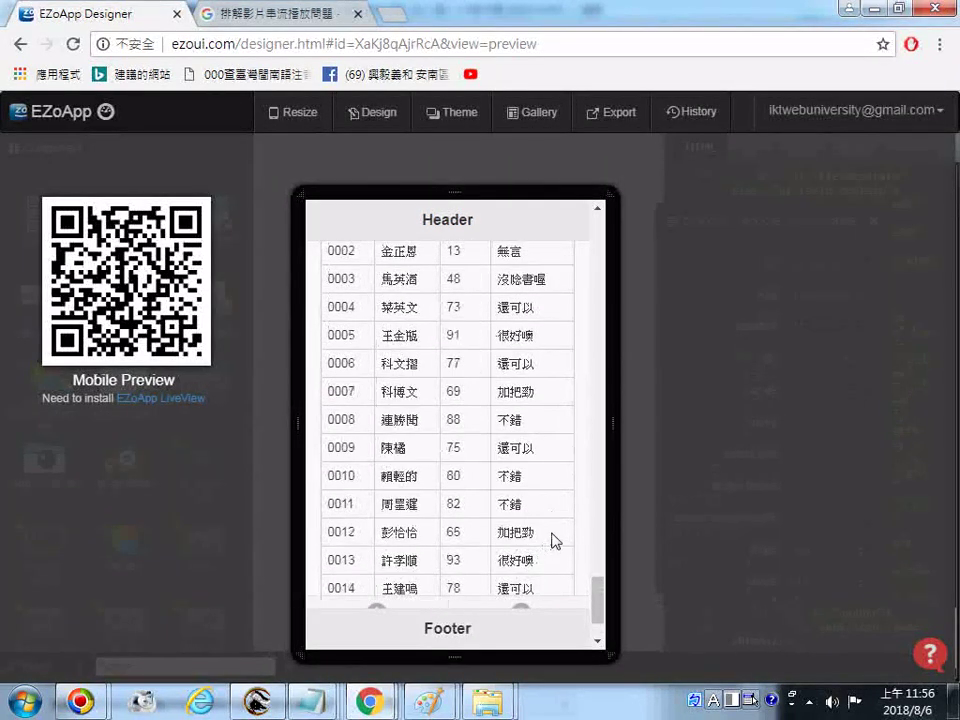
scroll(556, 540, "down", 1)
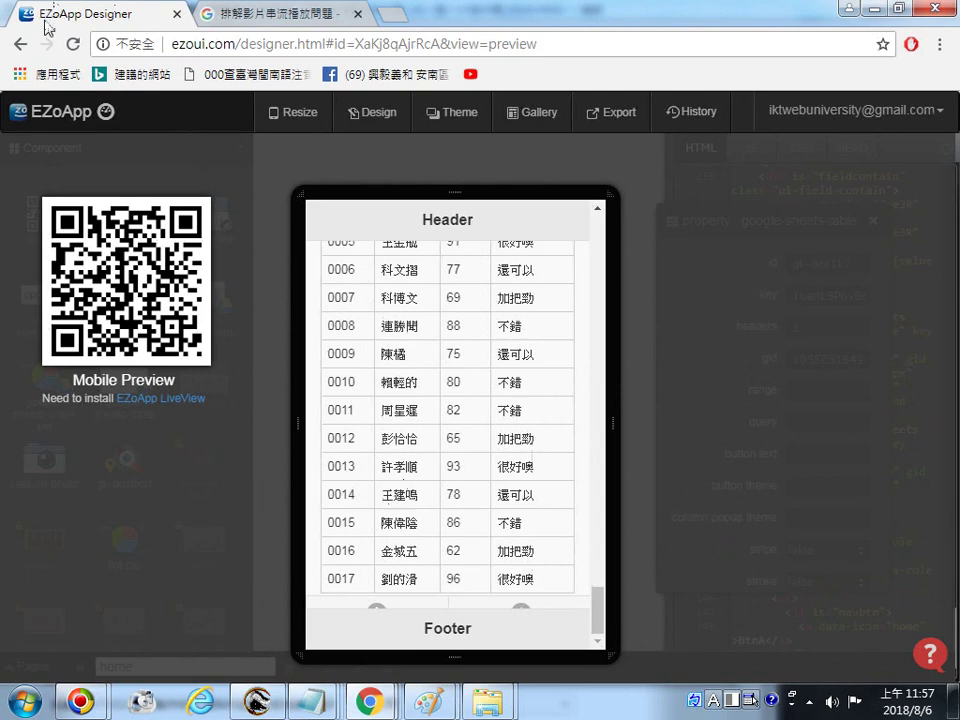
Return from the preview to the design view and reload the home page in the designer.
left_click(20, 44)
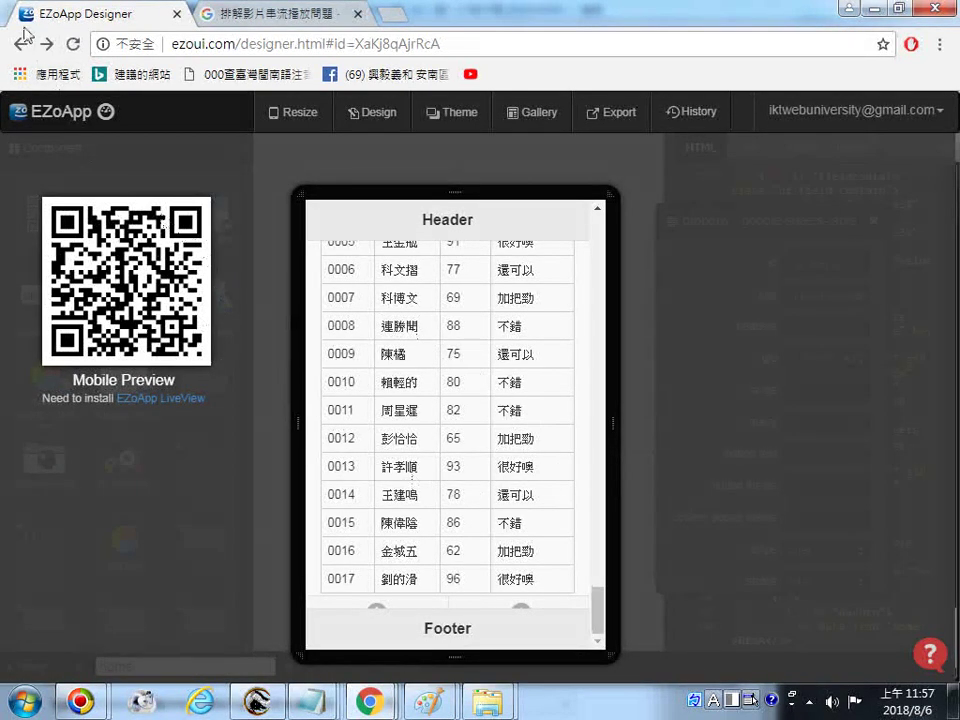
left_click(72, 44)
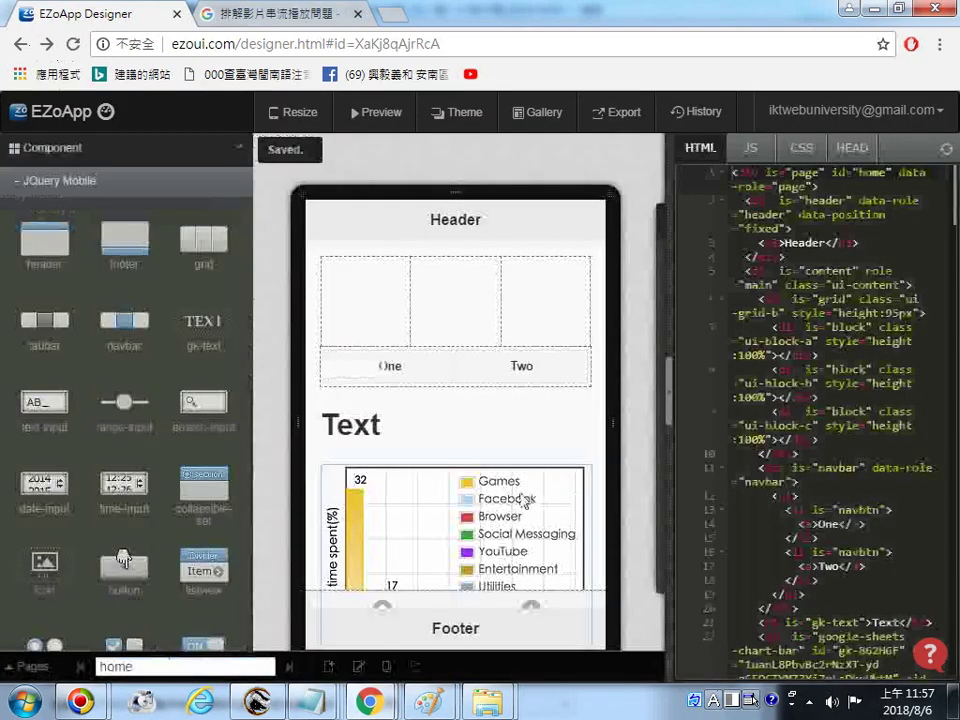
scroll(549, 563, "down", 5)
scroll(545, 575, "down", 15)
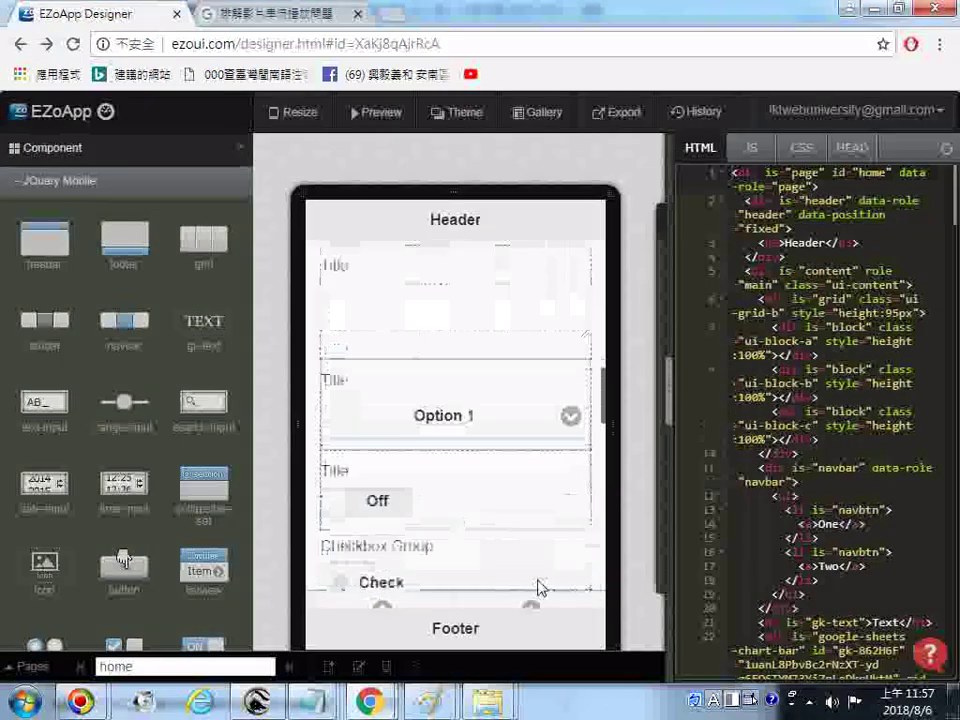
scroll(531, 583, "down", 3)
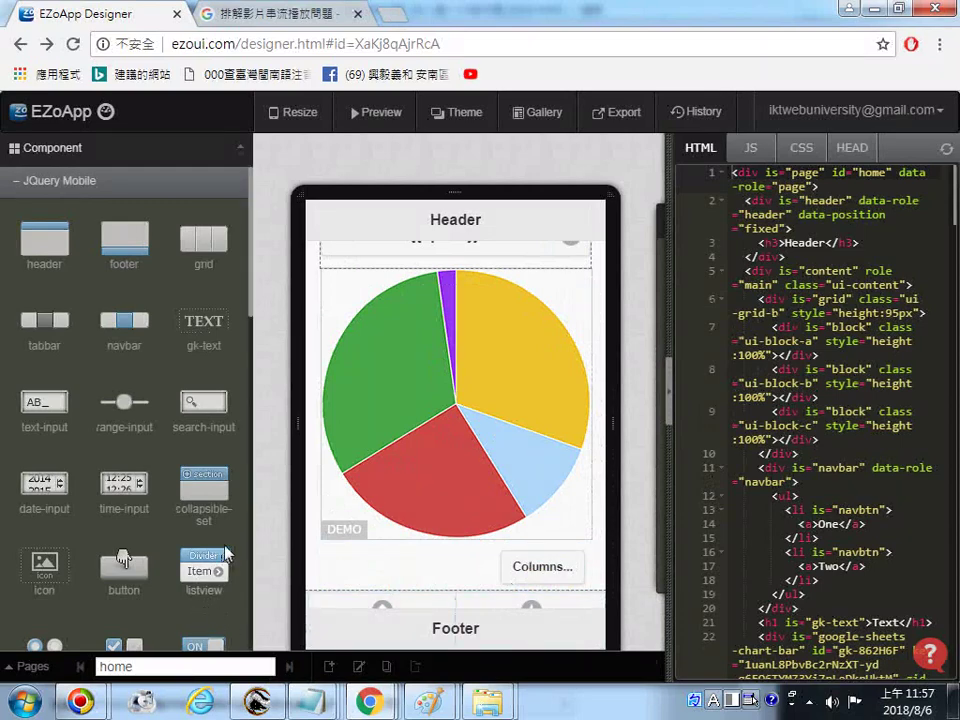
Try to add the page-listview extension component below the google-sheets-table on the home page.
scroll(202, 571, "down", 10)
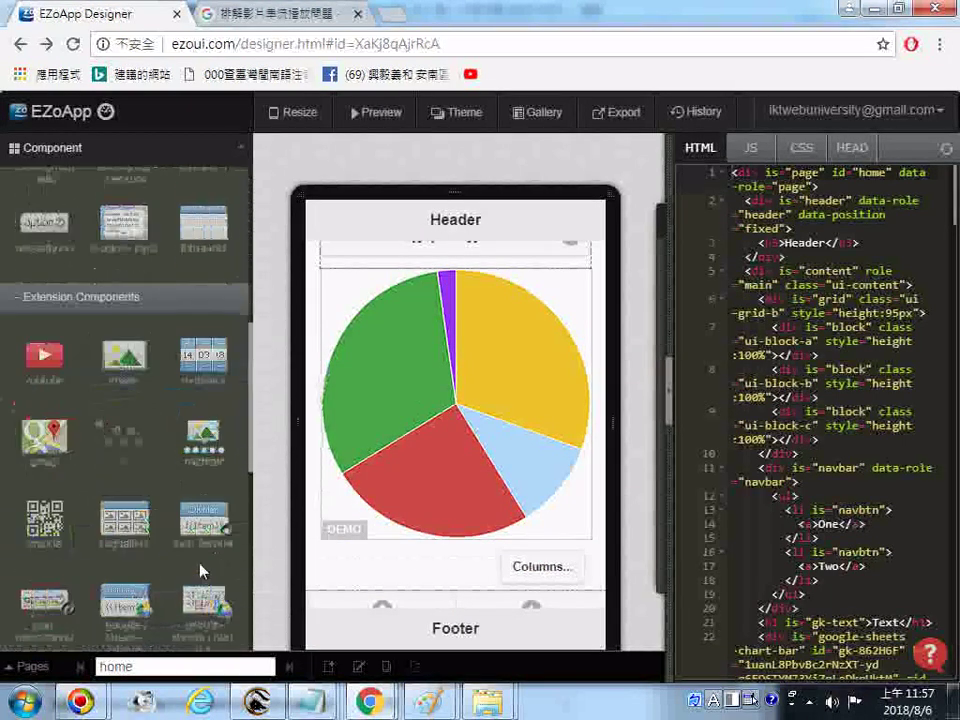
scroll(202, 571, "down", 3)
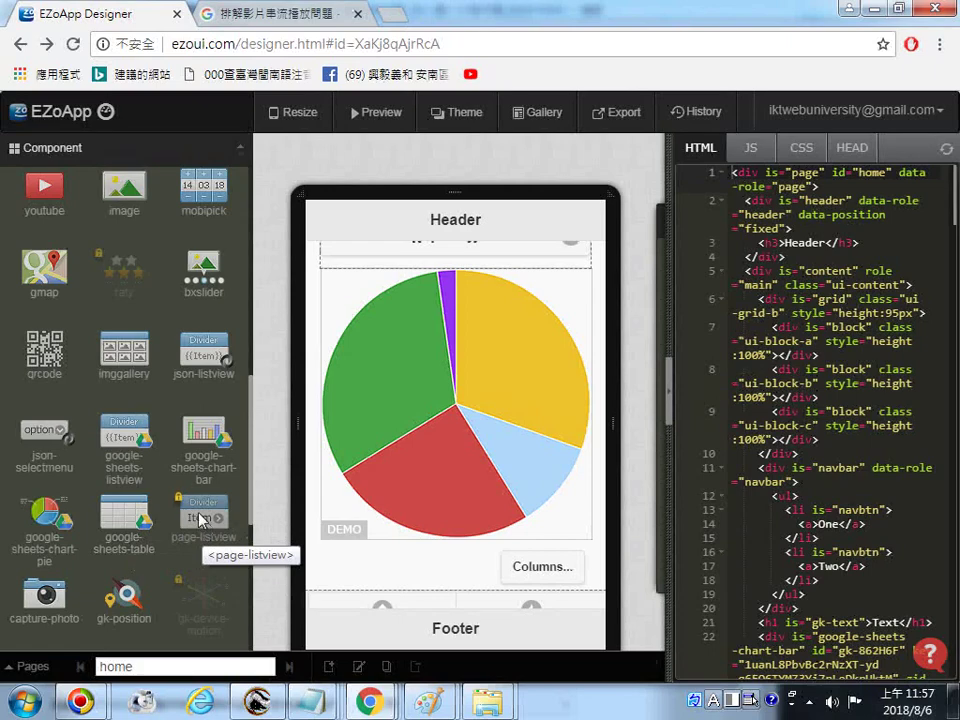
left_click_drag(200, 519, 369, 604)
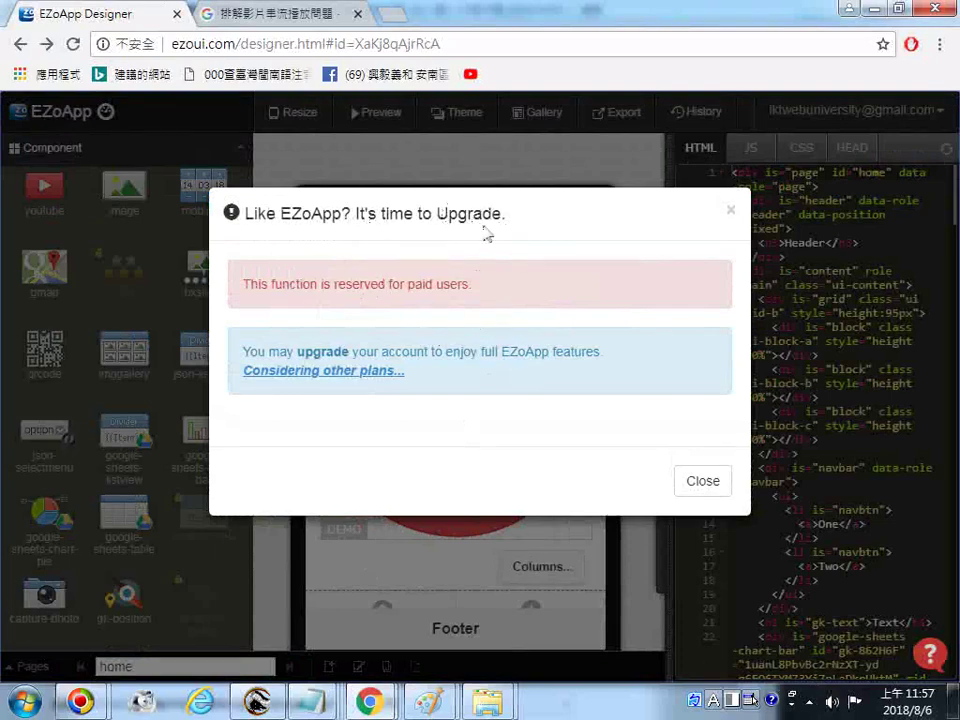
left_click(732, 211)
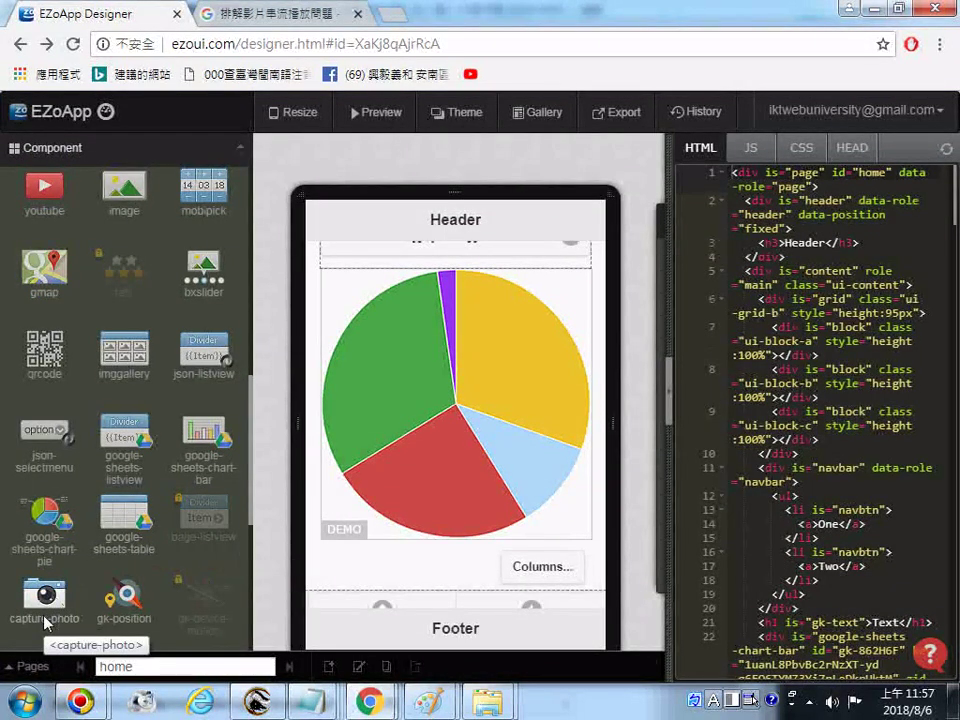
Add the capture-photo extension component below the google-sheets-table on the home page.
left_click_drag(45, 622, 369, 591)
scroll(369, 591, "down", 1)
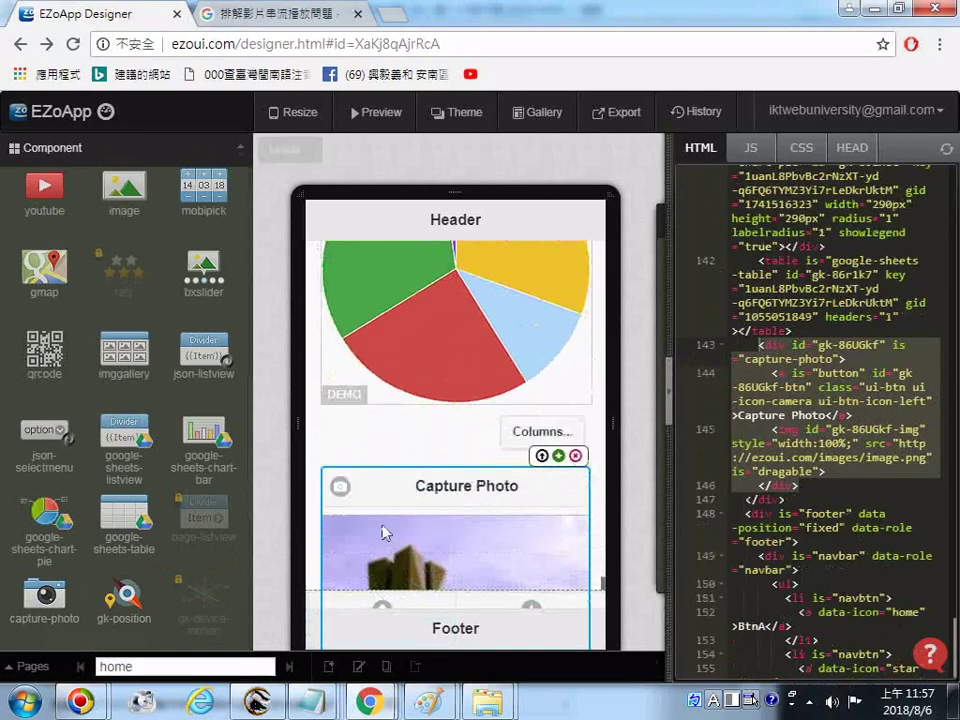
scroll(383, 532, "down", 2)
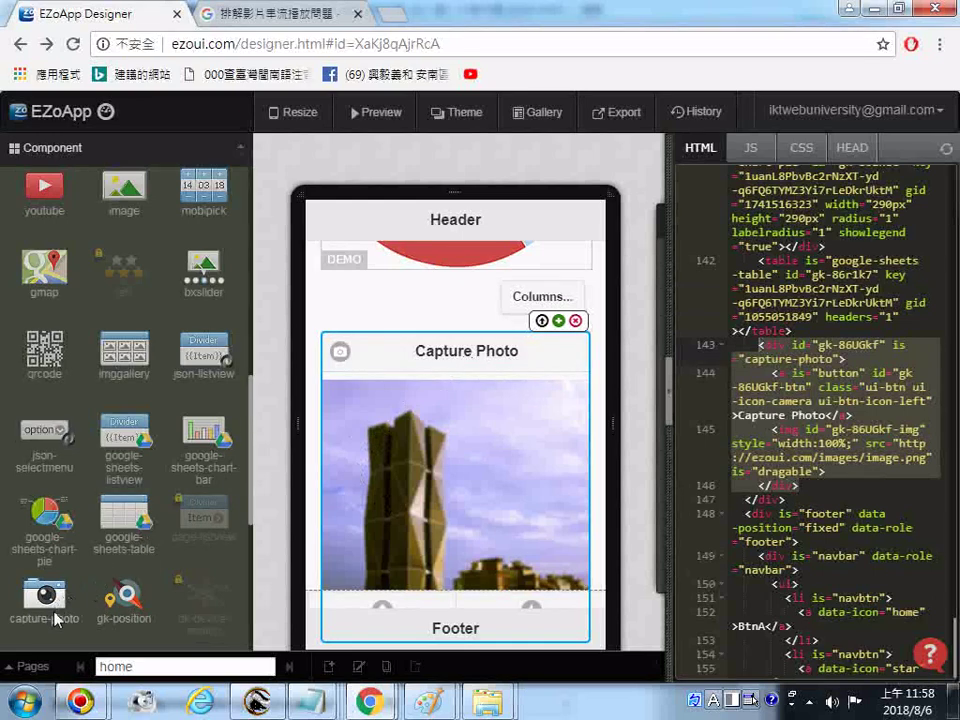
scroll(480, 405, "down", 1)
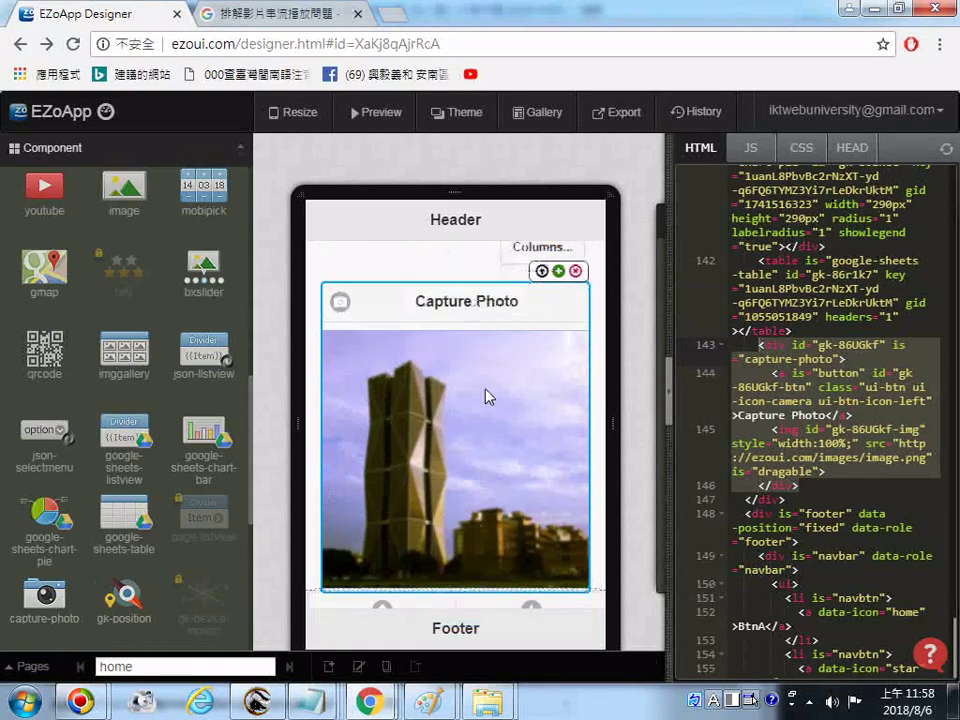
scroll(450, 360, "up", 5)
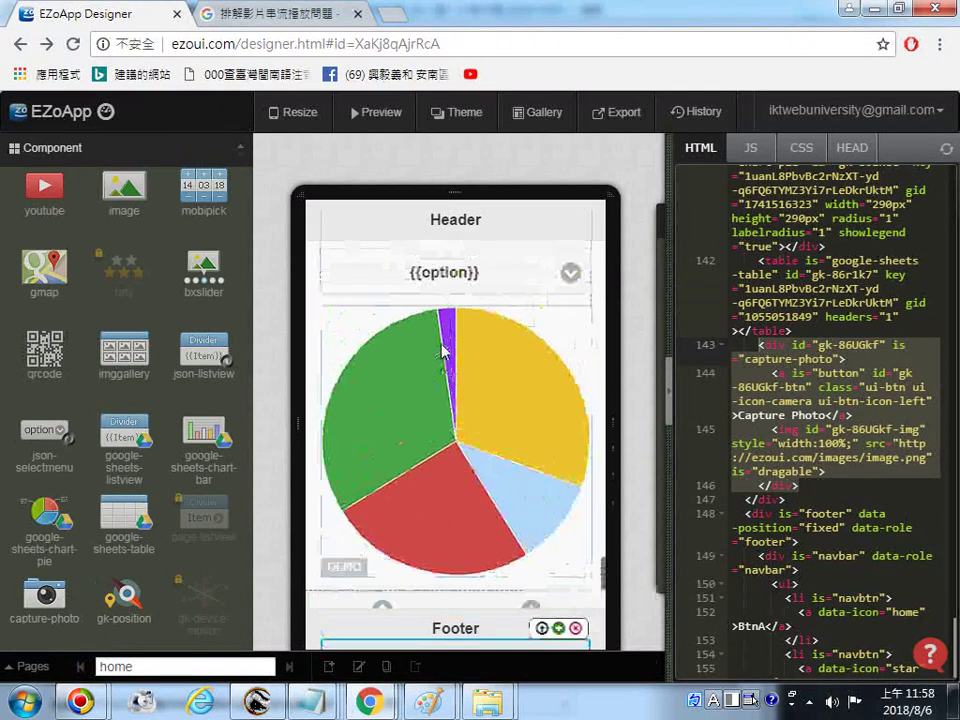
scroll(445, 360, "down", 6)
scroll(450, 378, "down", 10)
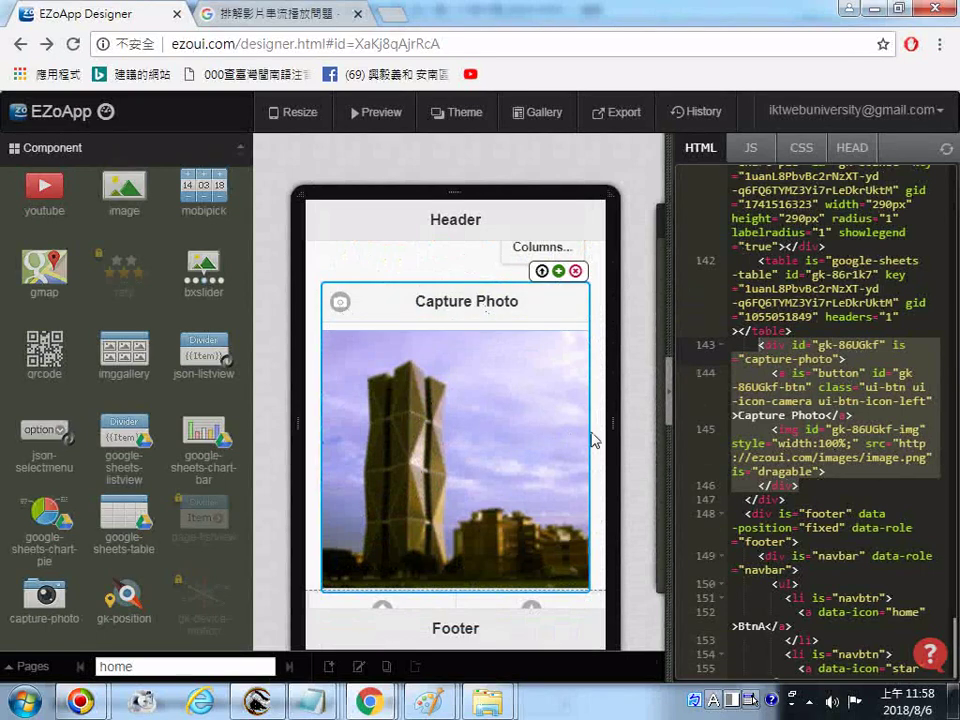
Copy the home page's entire HTML code, including the capture-photo component.
right_click(708, 418)
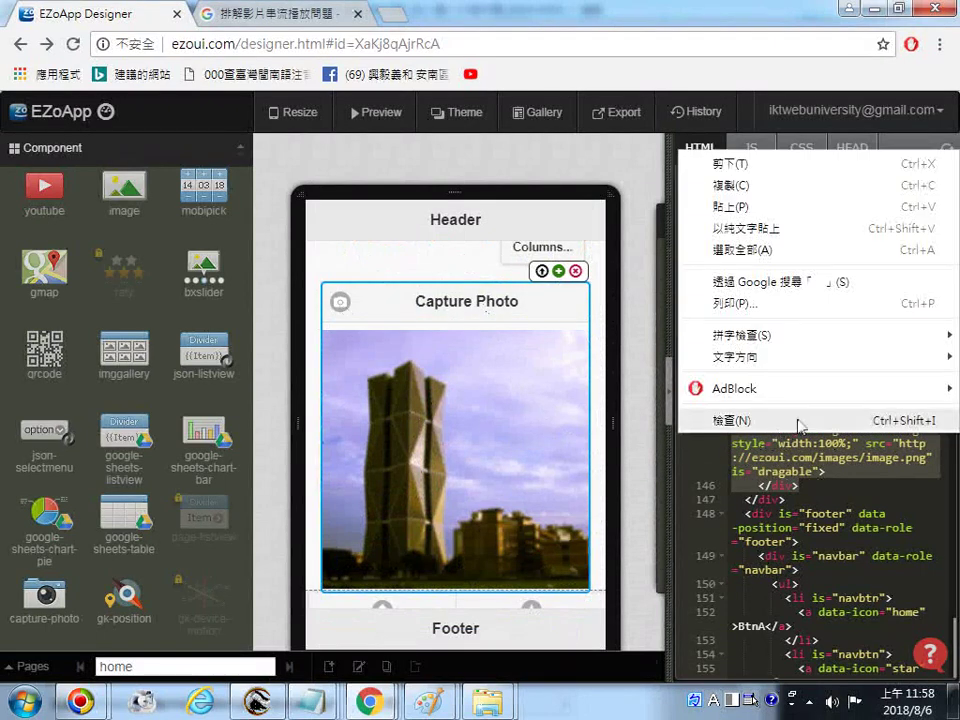
left_click(700, 249)
right_click(790, 302)
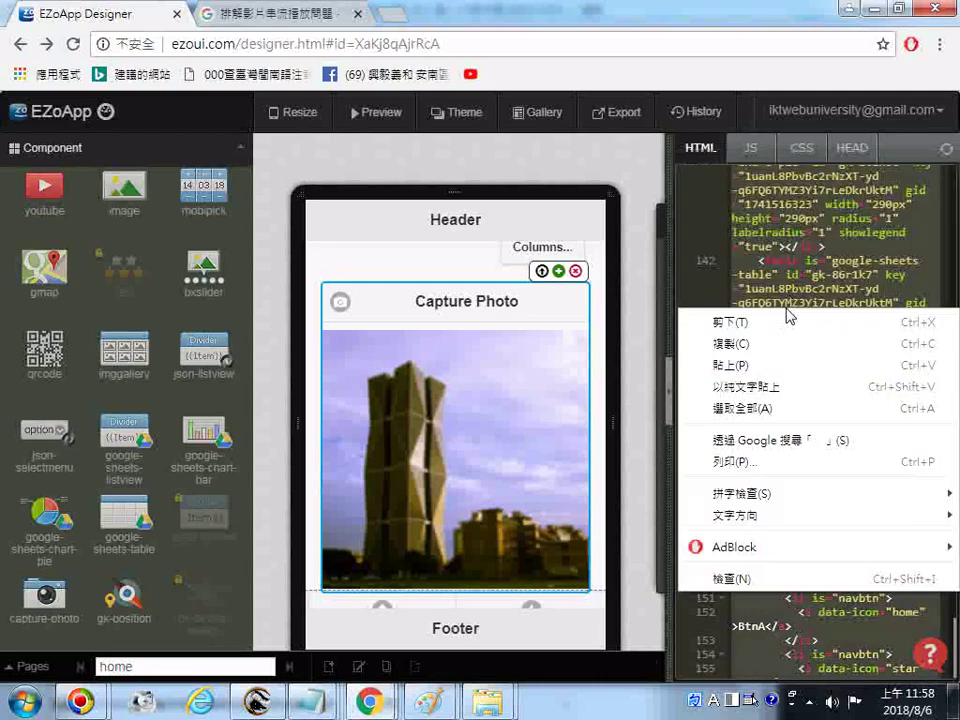
left_click(784, 341)
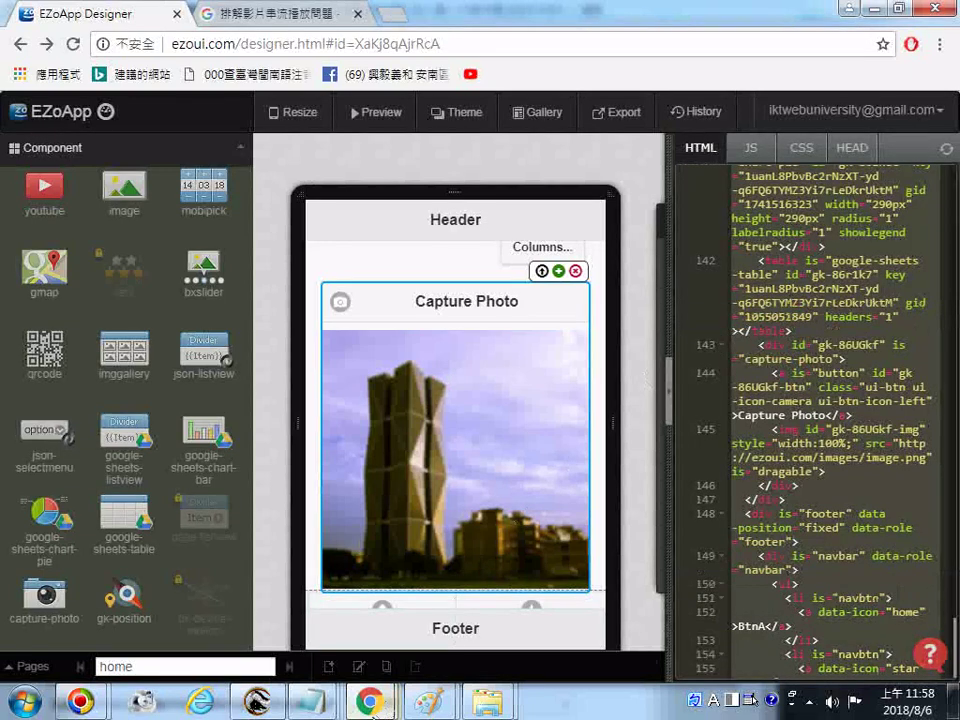
Switch to the Notepad code file, append another entry "31." at its end and paste the capture-photo page's HTML beneath it.
right_click(322, 706)
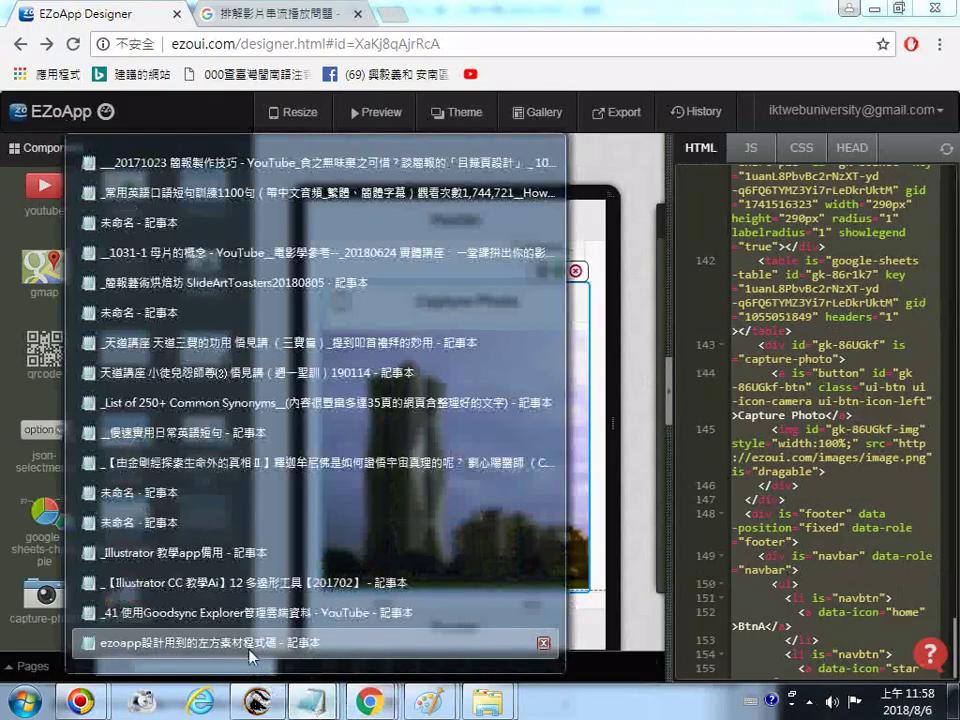
left_click(250, 652)
left_click(297, 668)
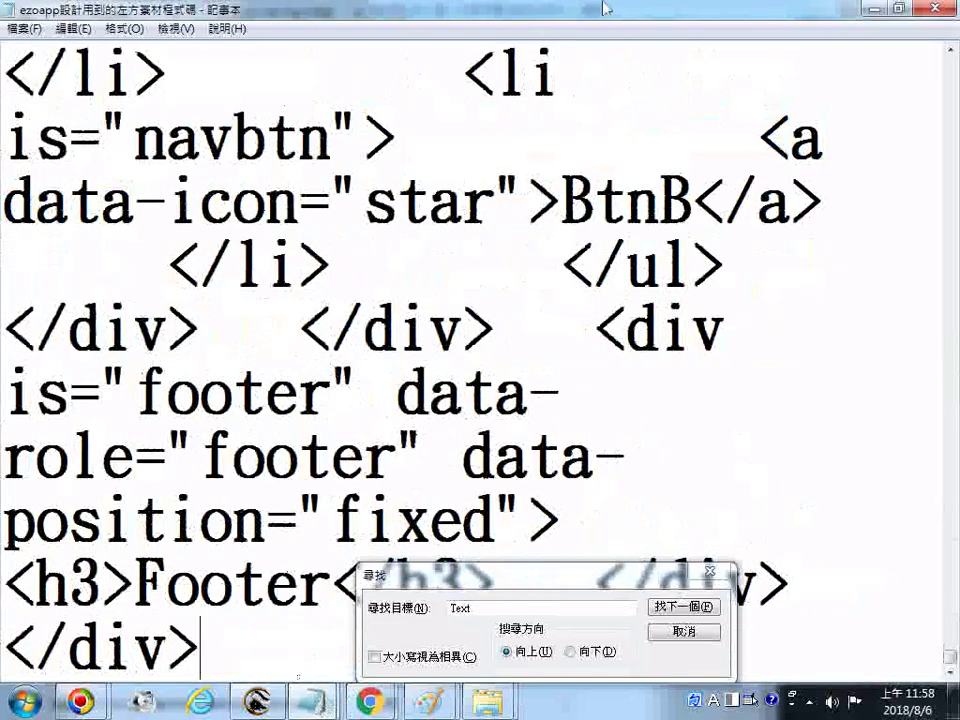
key("Return")
type("31.")
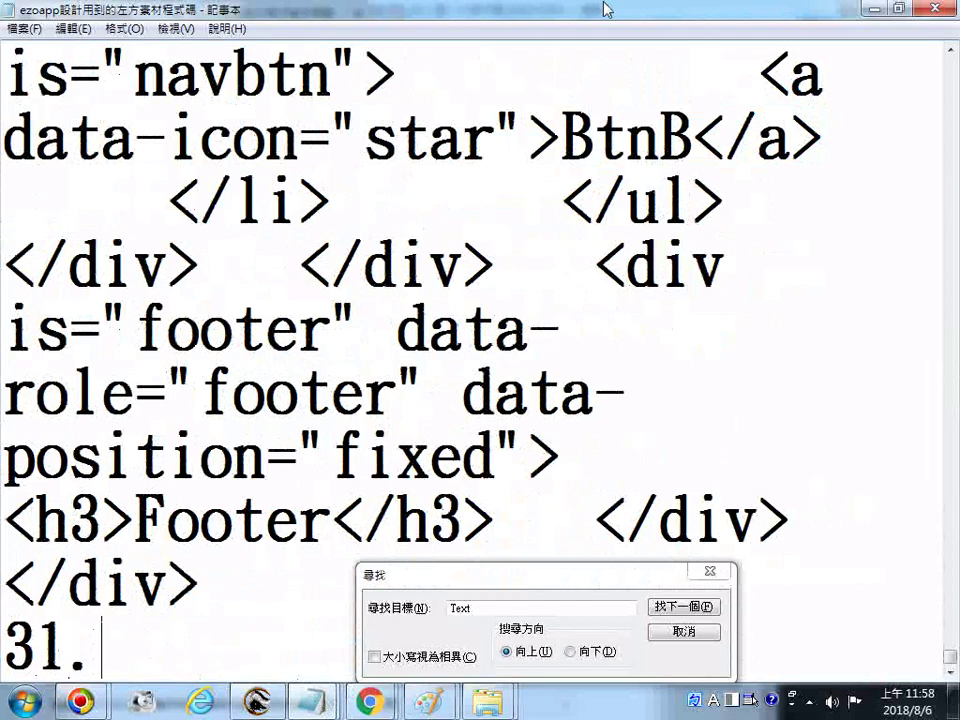
key("Return")
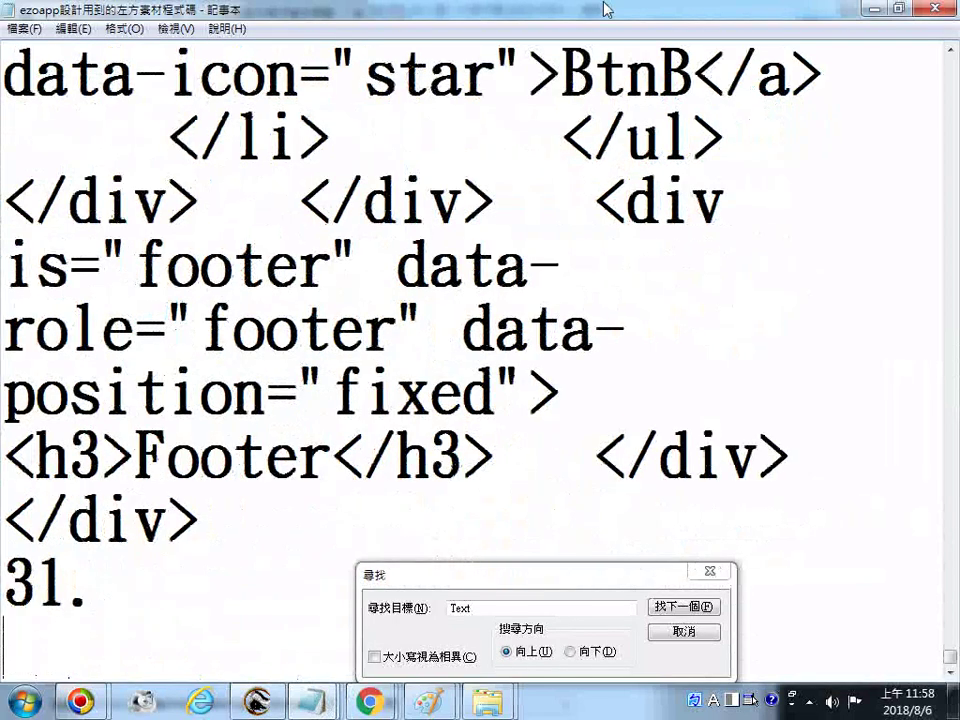
key("BackSpace")
key("BackSpace")
key("BackSpace")
key("BackSpace")
key("BackSpace")
Save the Notepad file and highlight the text "Capture Photo" in the newly pasted code.
left_click(20, 27)
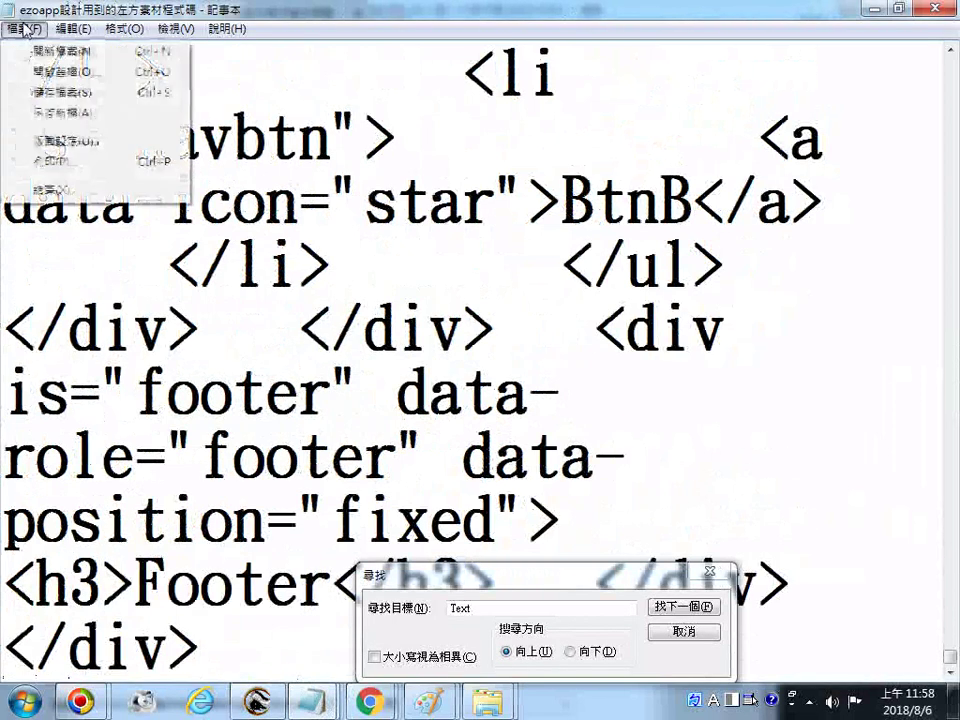
left_click(62, 92)
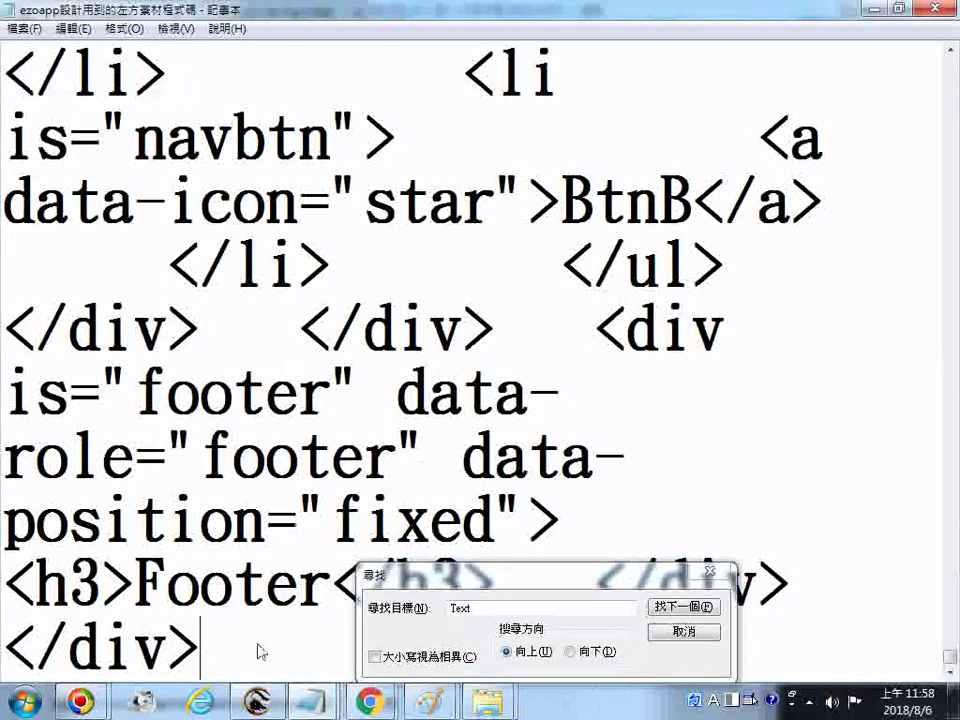
scroll(505, 420, "up", 3)
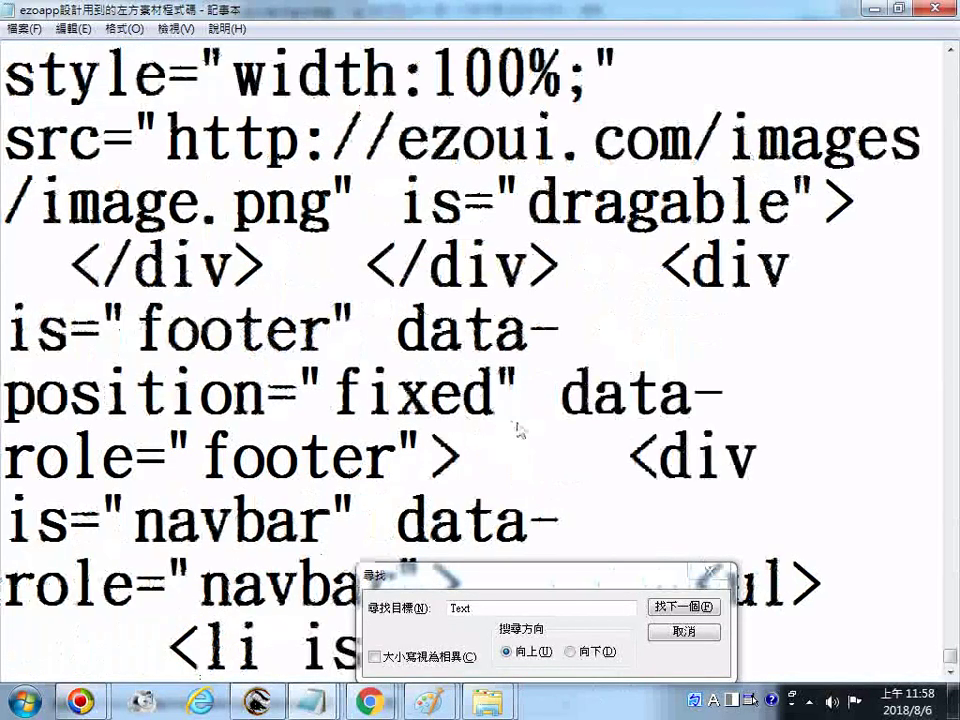
scroll(519, 434, "up", 1)
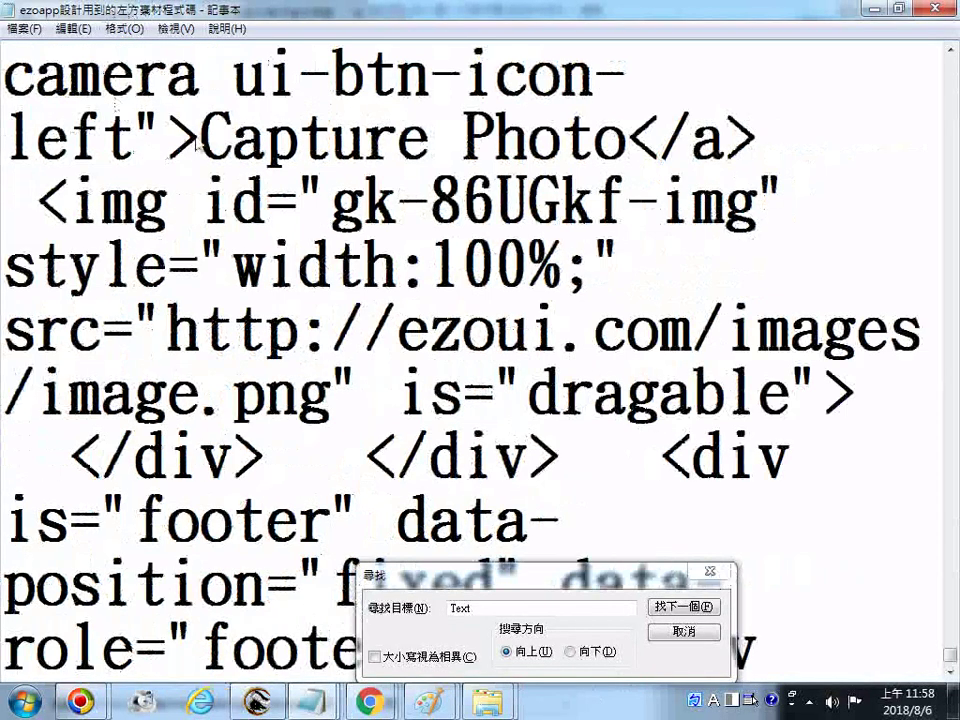
left_click_drag(200, 137, 630, 145)
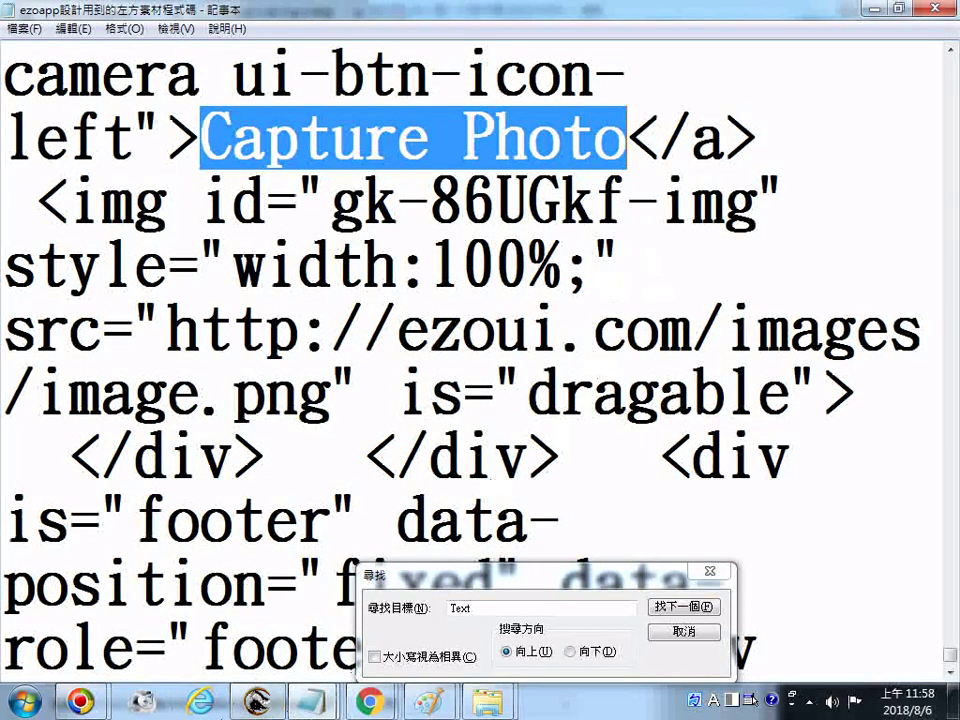
Switch to EZoApp Designer, preview the capture-photo component at the home page's end, and return to the design view.
left_click(370, 707)
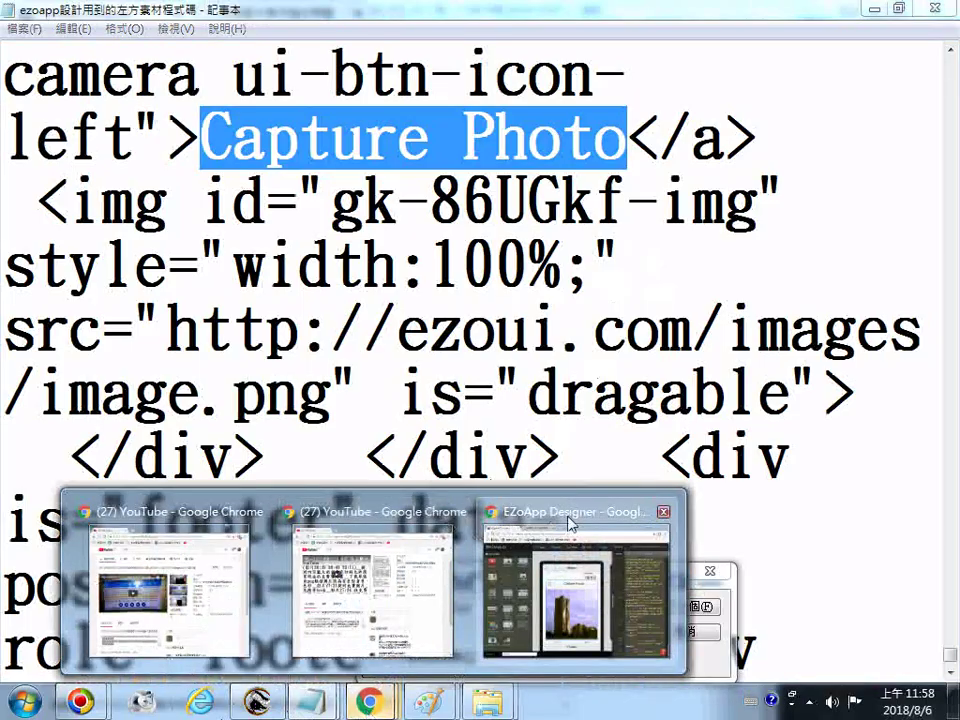
left_click(570, 520)
left_click(370, 113)
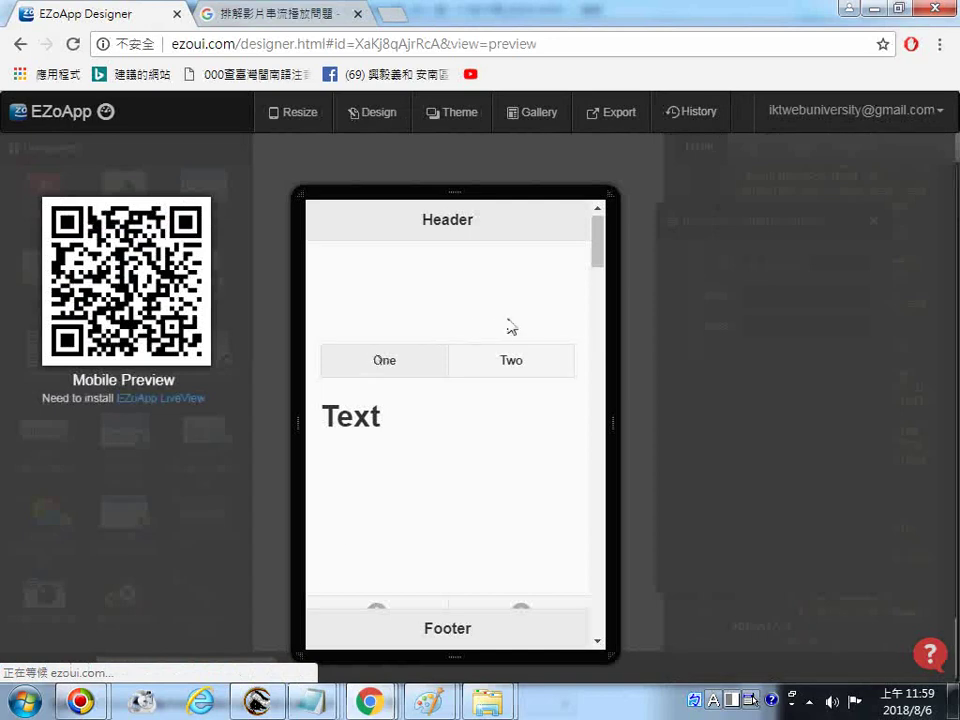
left_click_drag(600, 262, 612, 646)
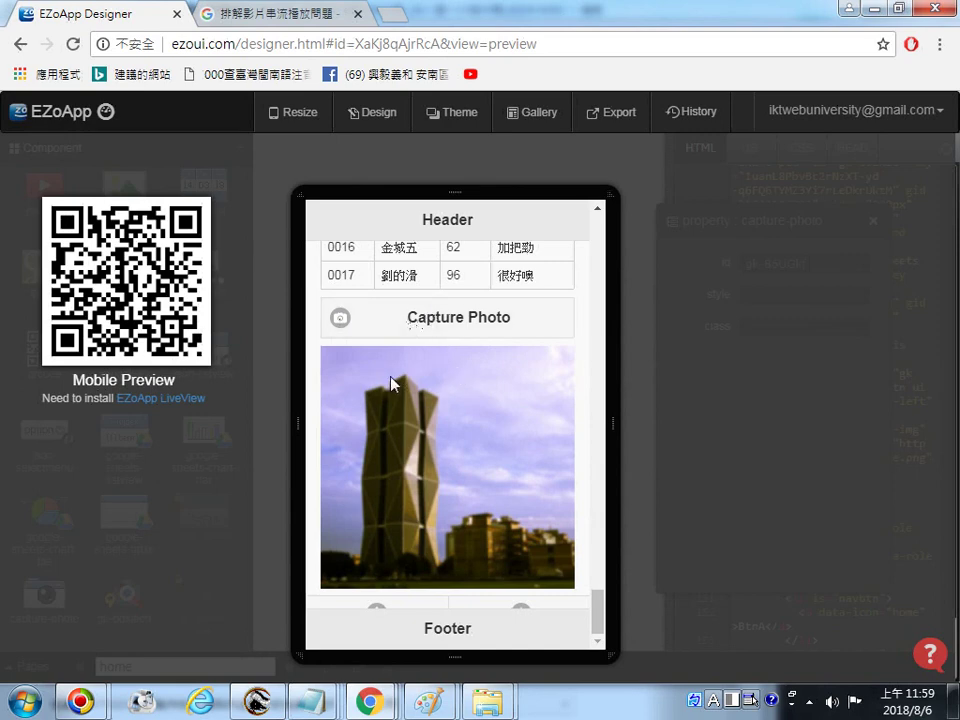
left_click(20, 44)
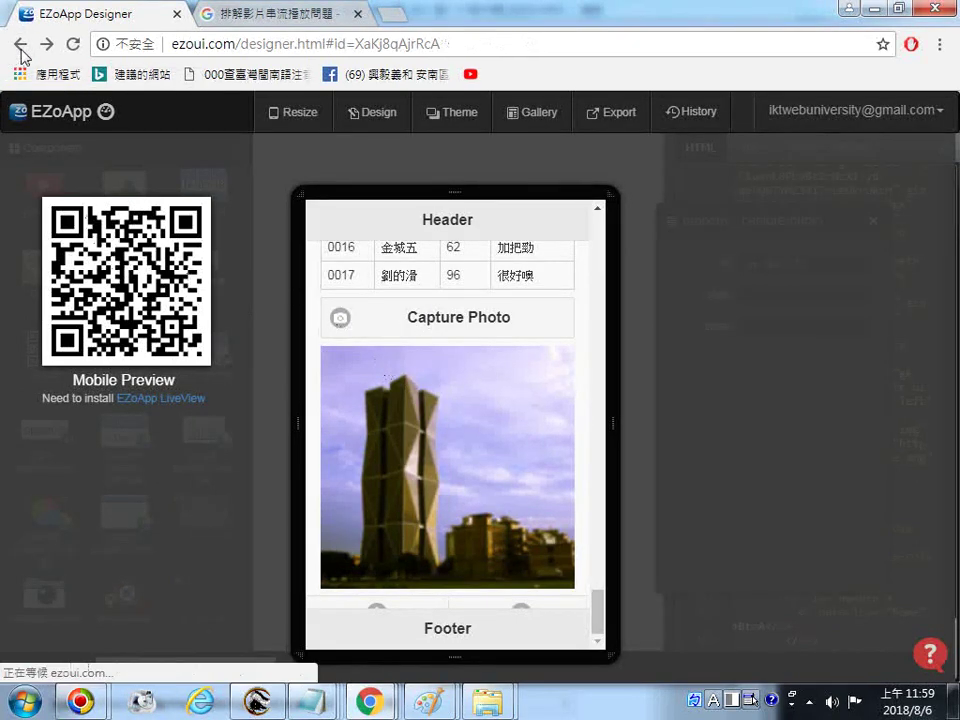
Reload the designer page, switch to the Notepad code file and examine the code preceding the "Capture Photo" button text.
left_click(72, 44)
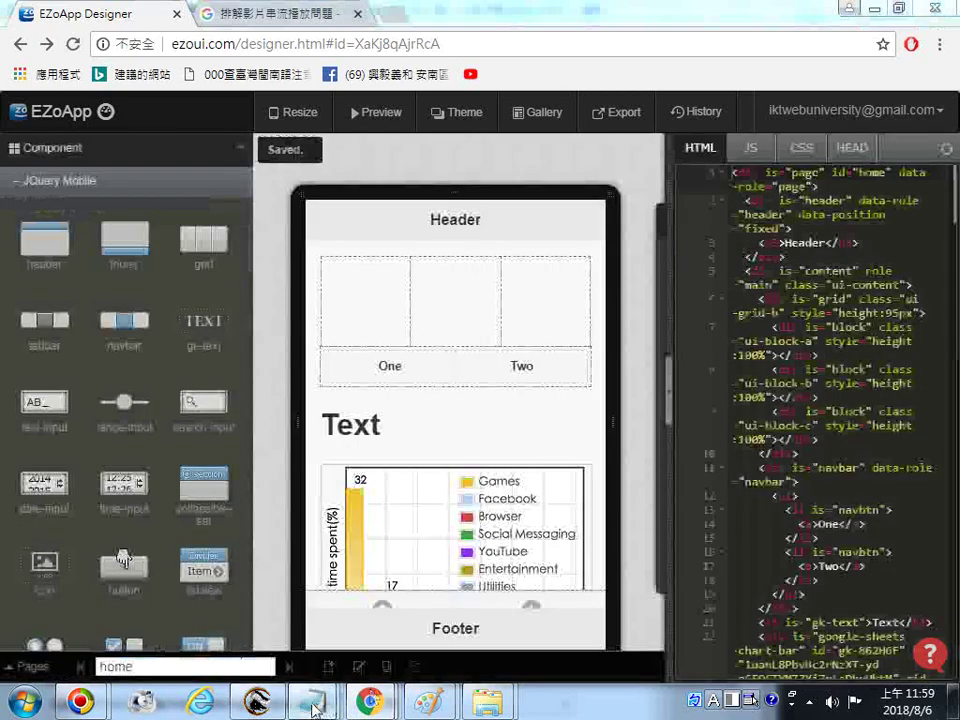
mouse_move(315, 701)
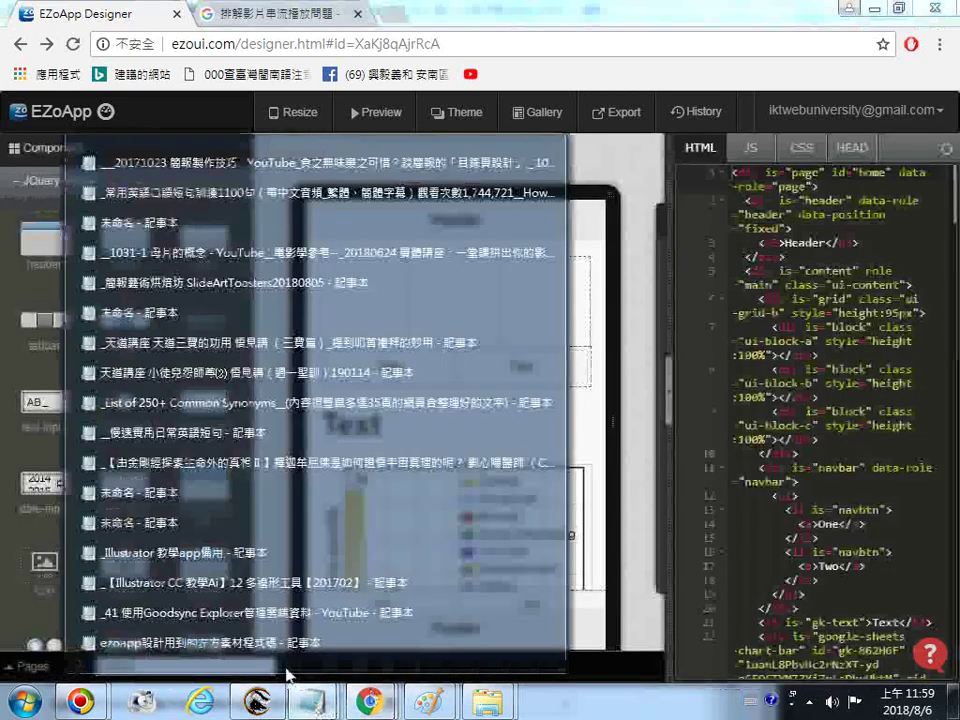
left_click(240, 645)
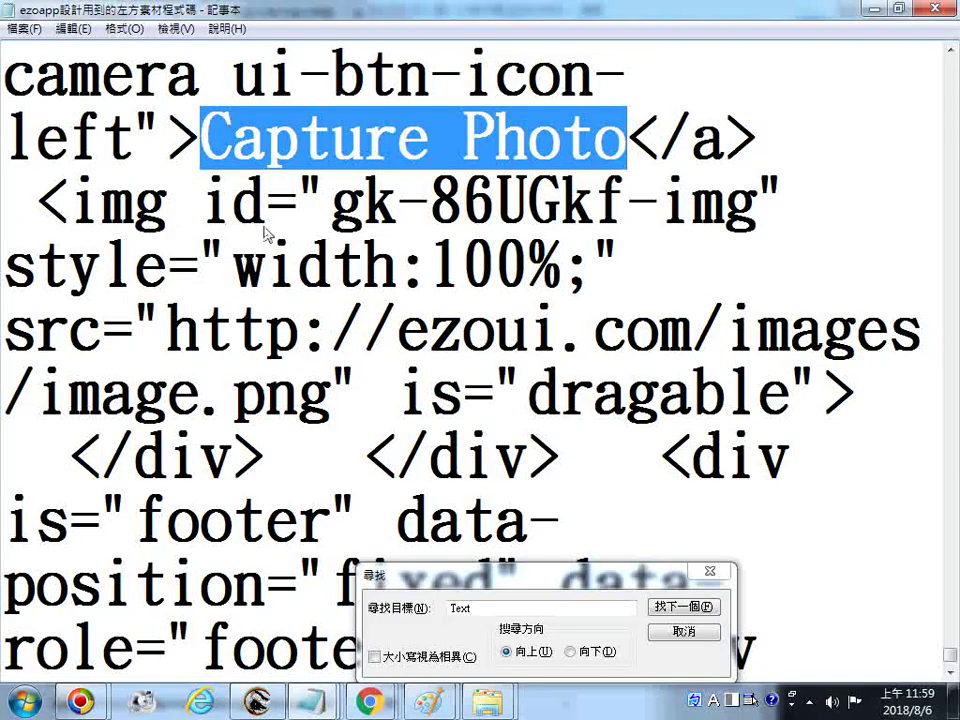
scroll(266, 225, "up", 1)
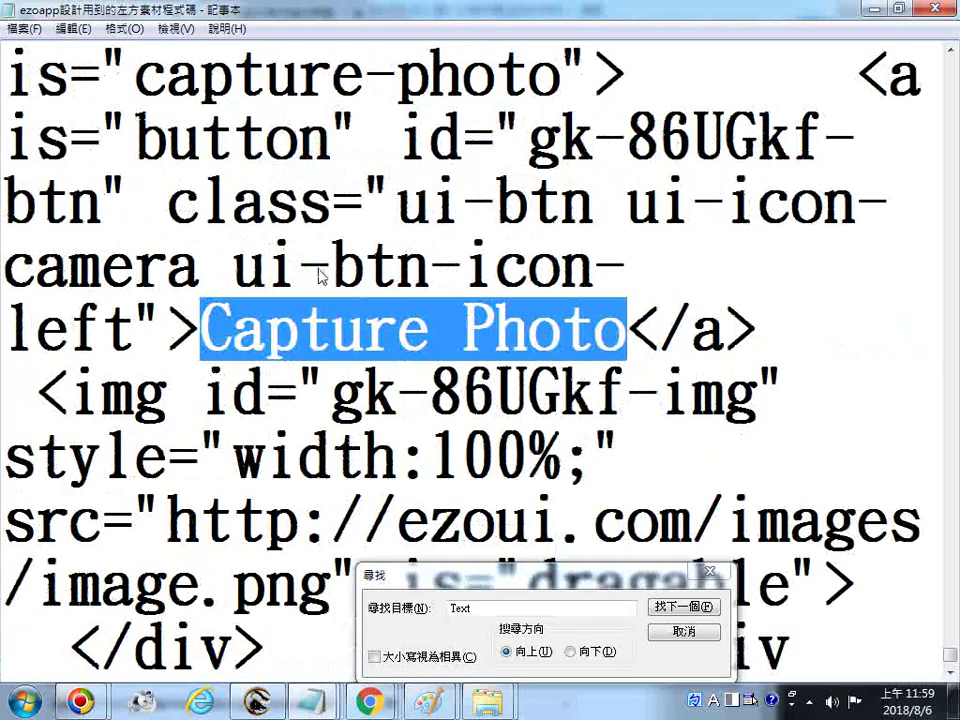
scroll(320, 277, "up", 1)
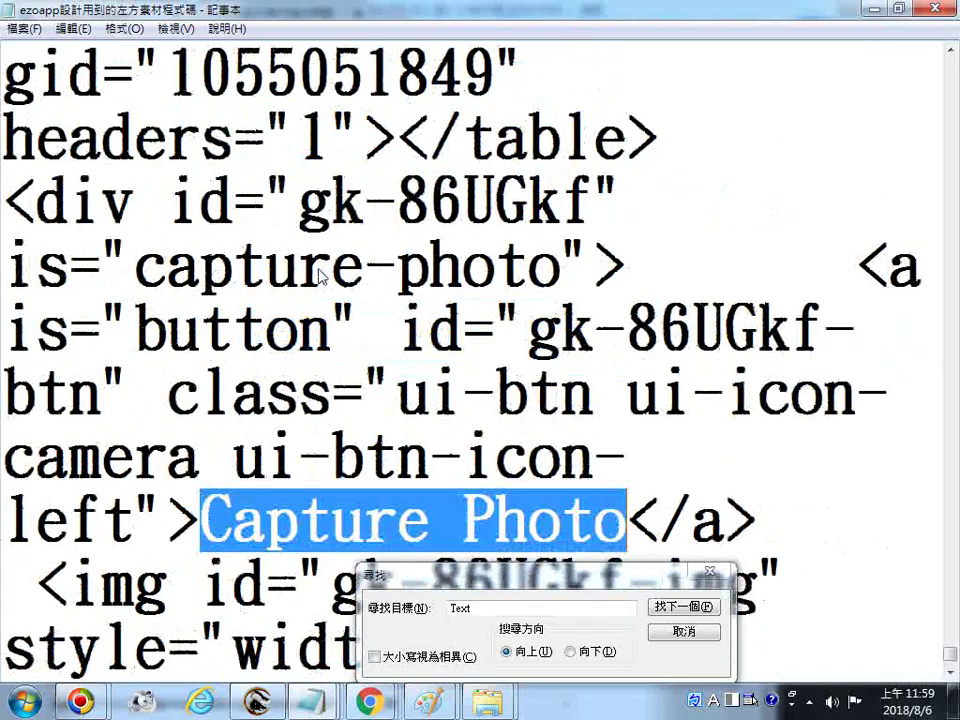
scroll(320, 277, "up", 1)
scroll(321, 280, "up", 1)
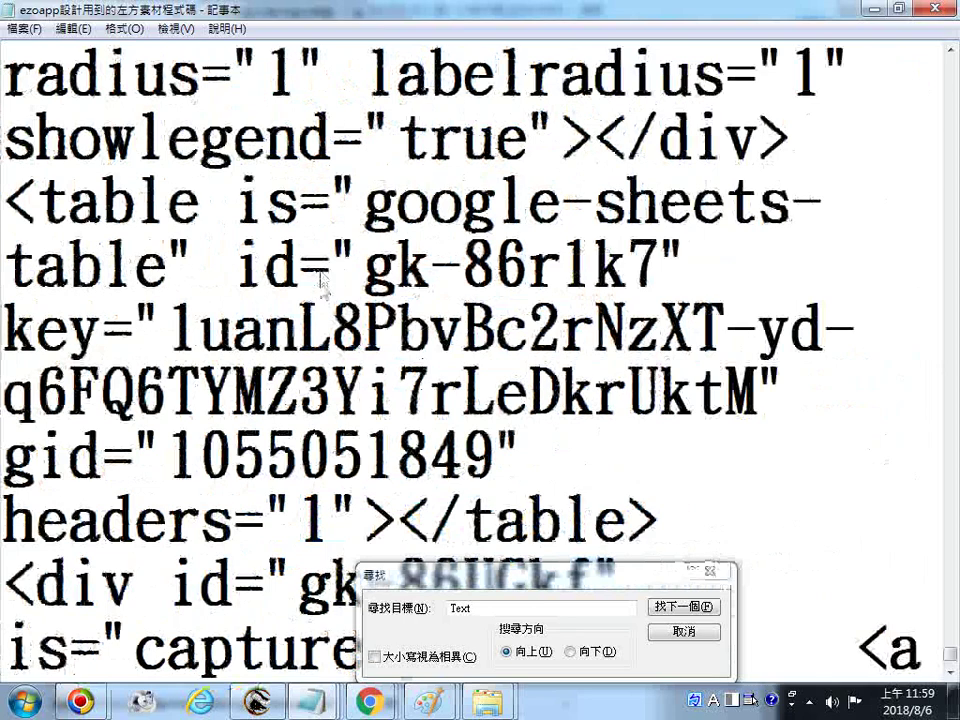
scroll(322, 306, "up", 1)
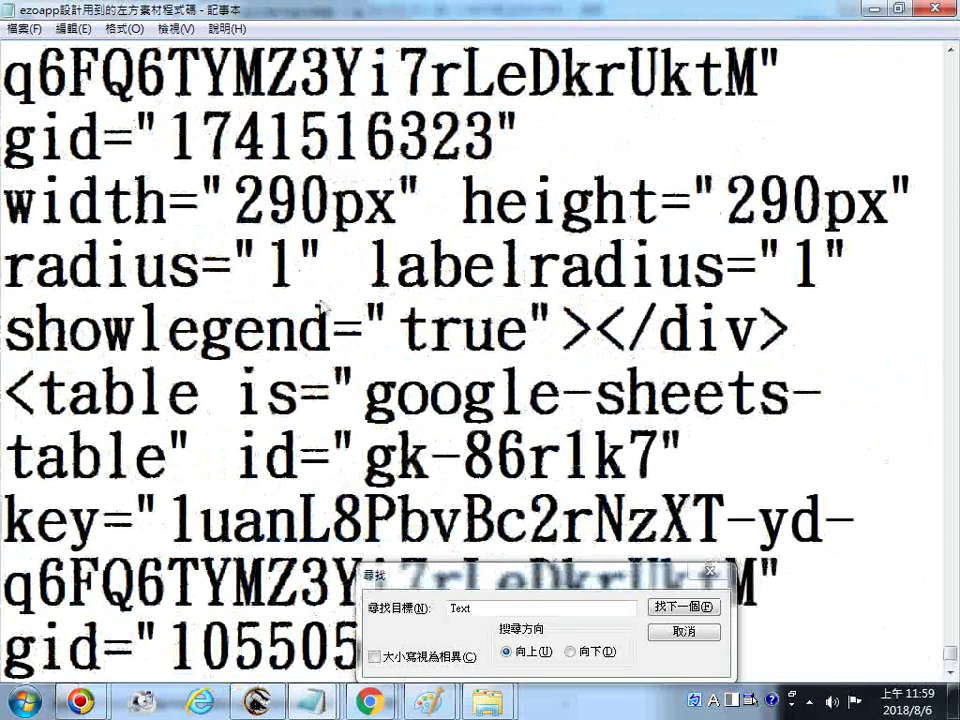
scroll(321, 307, "up", 1)
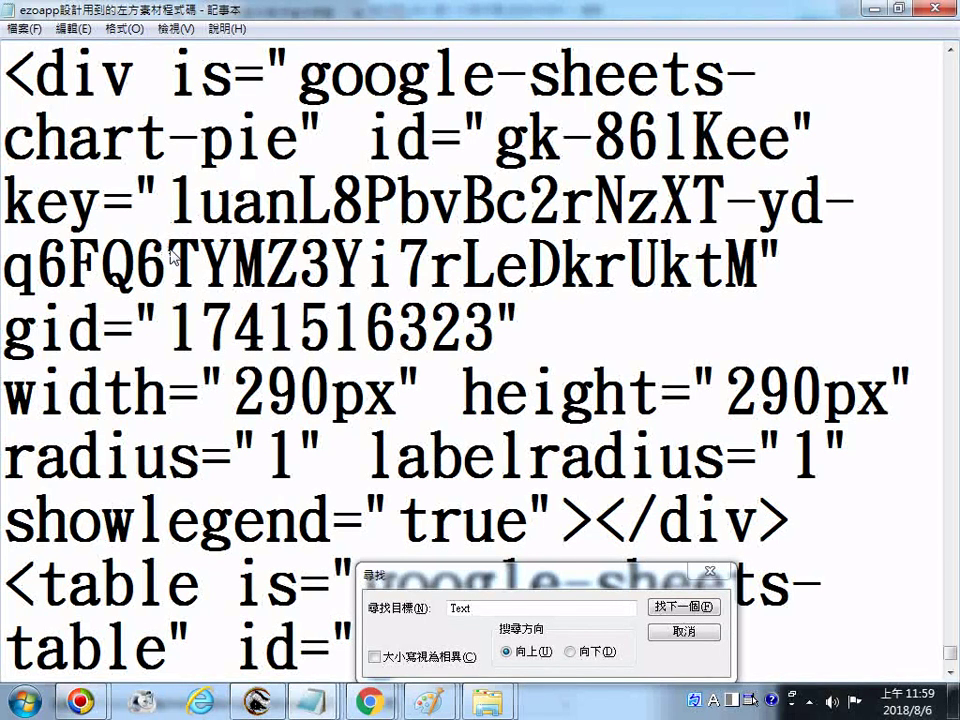
Highlight the component name "capture-photo" in the newest Notepad entry and examine the button and image code that follows it.
scroll(172, 256, "down", 1)
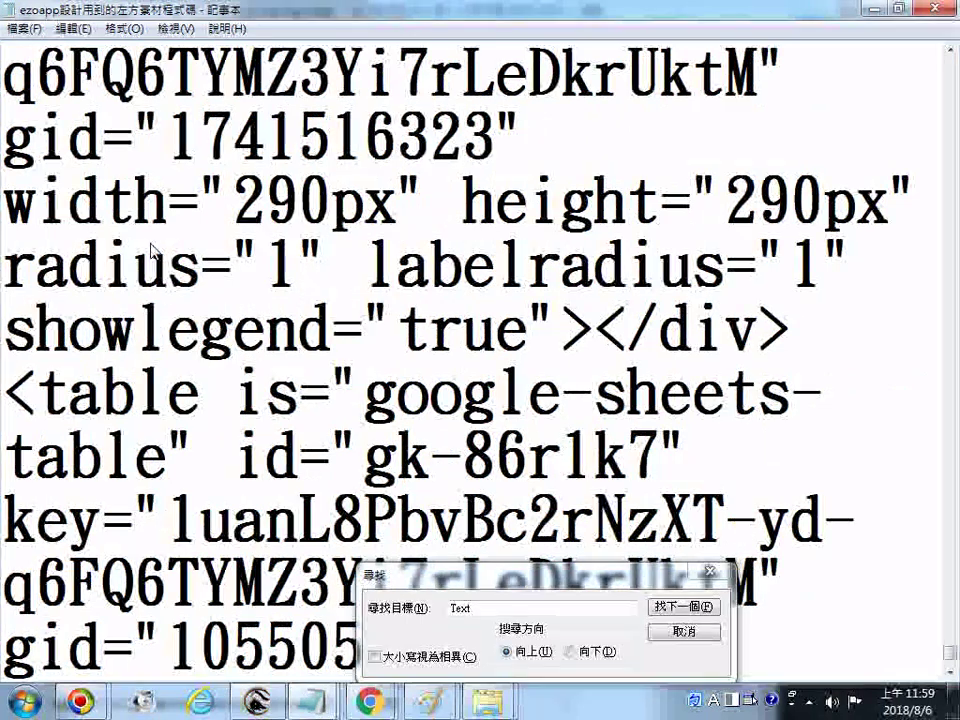
scroll(168, 224, "down", 1)
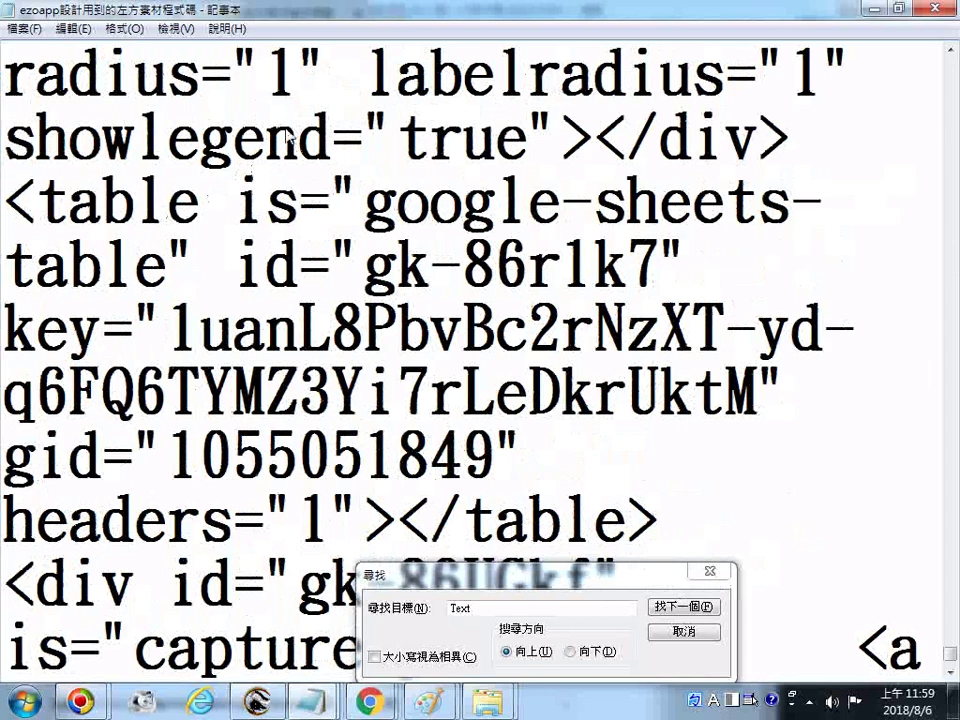
scroll(287, 138, "down", 1)
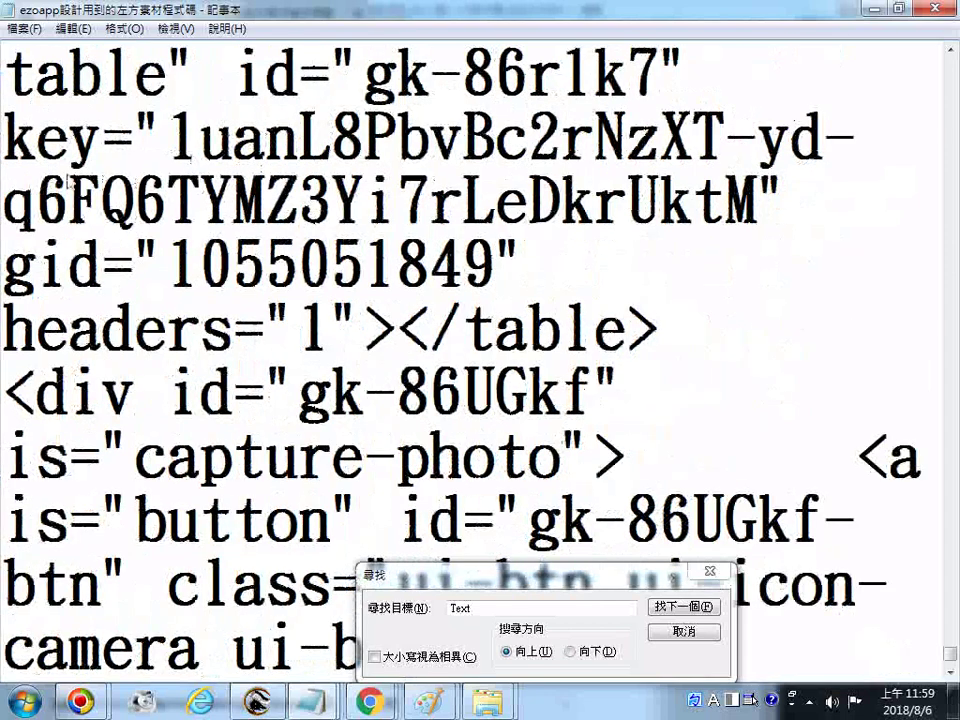
left_click_drag(135, 456, 561, 460)
scroll(140, 245, "down", 2)
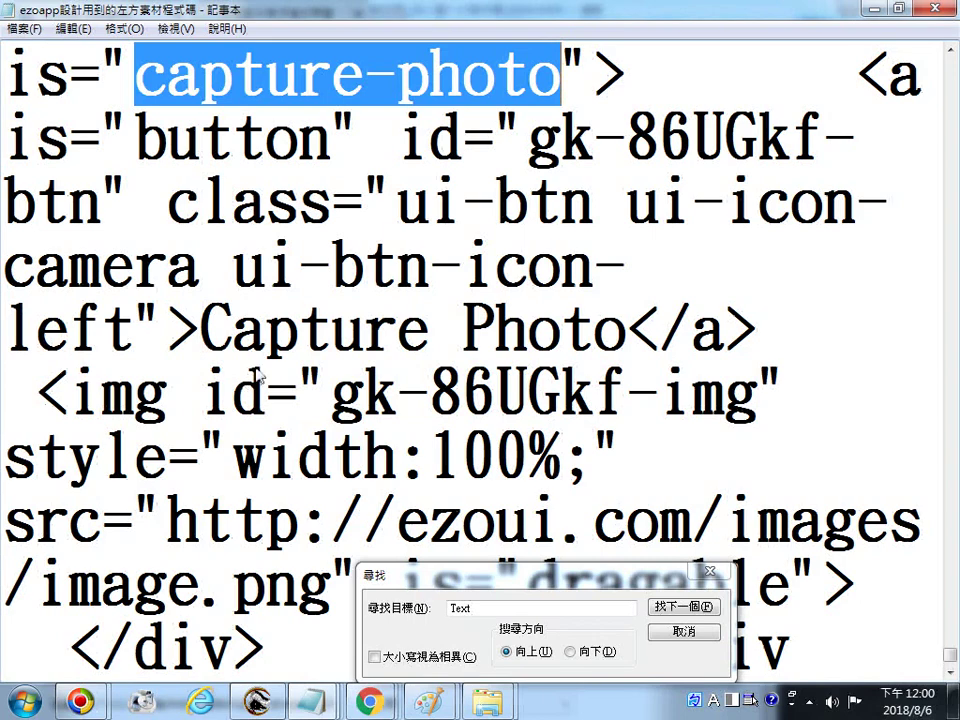
scroll(228, 340, "down", 1)
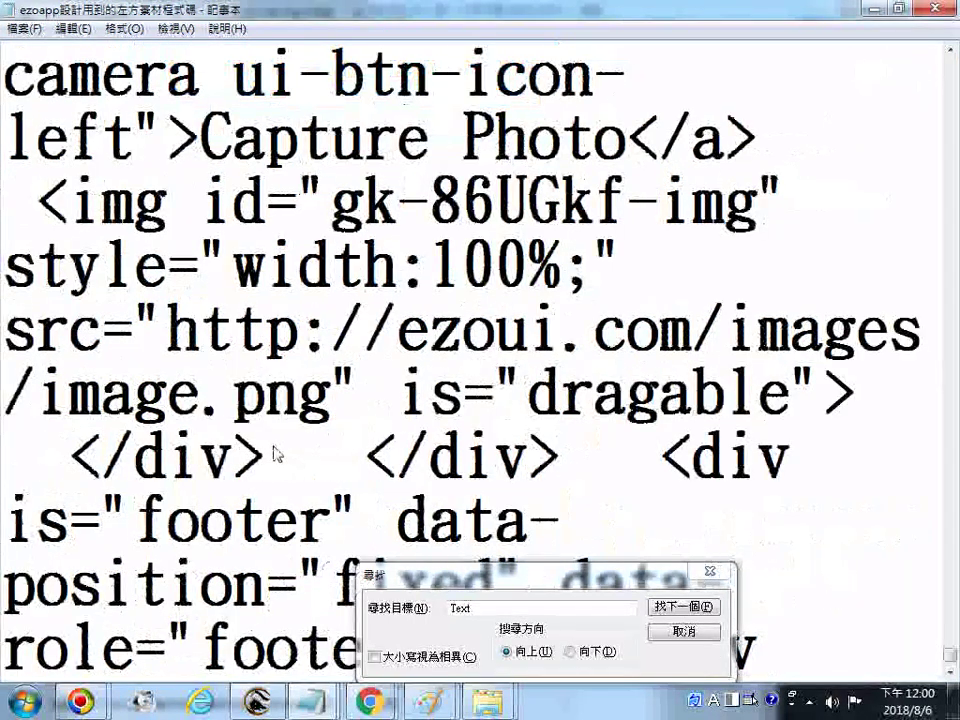
scroll(476, 250, "up", 1)
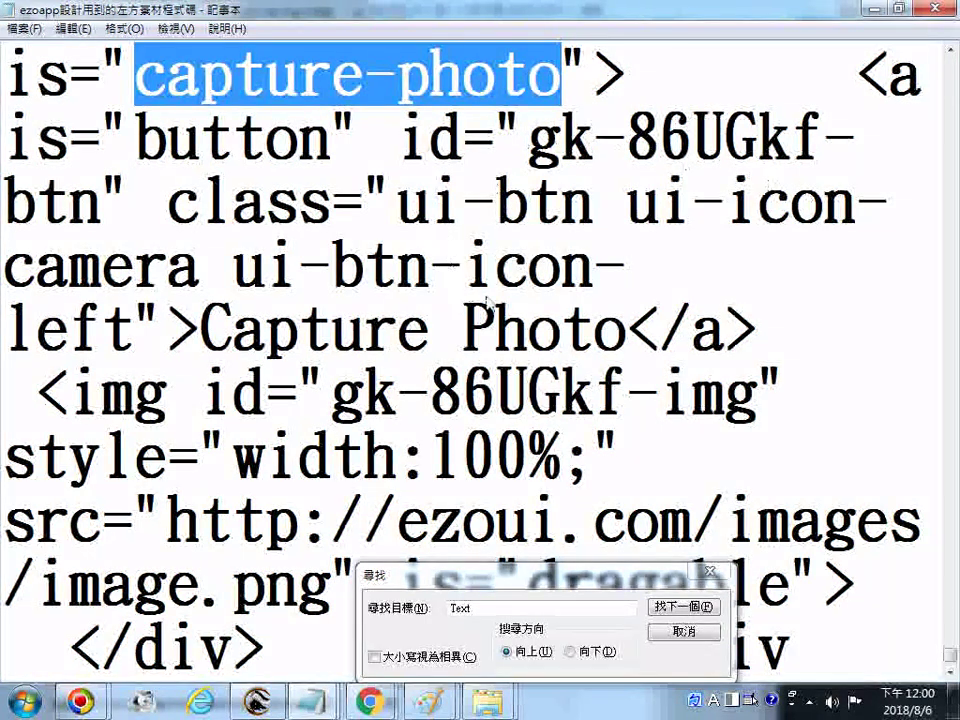
Switch to EZoApp Designer and add a gk-position component below the capture-photo image at the home page's end.
mouse_move(370, 702)
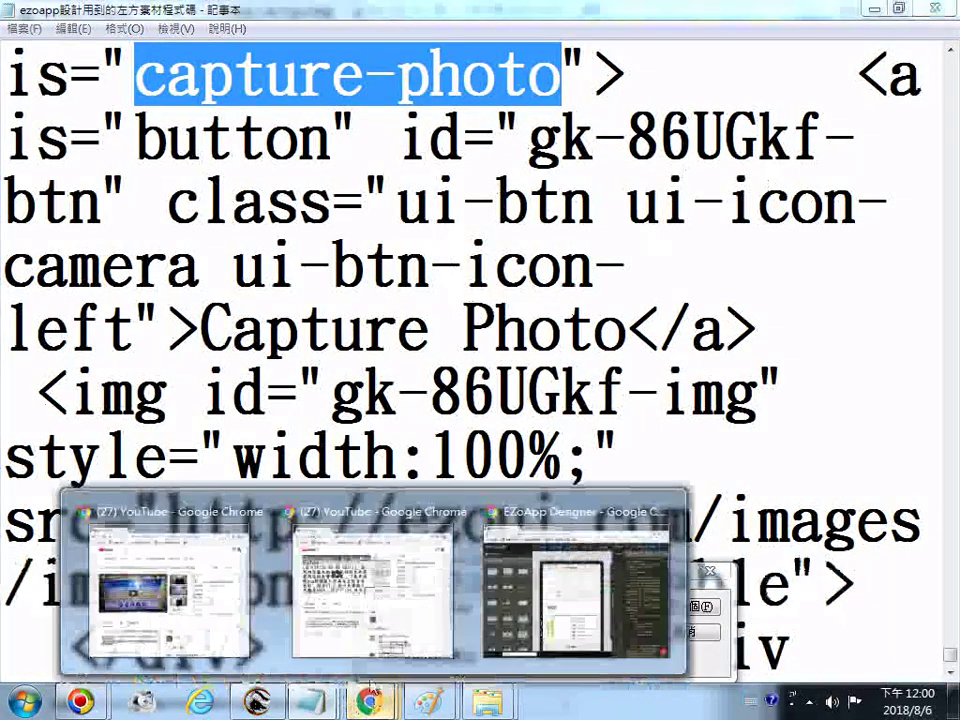
left_click(553, 522)
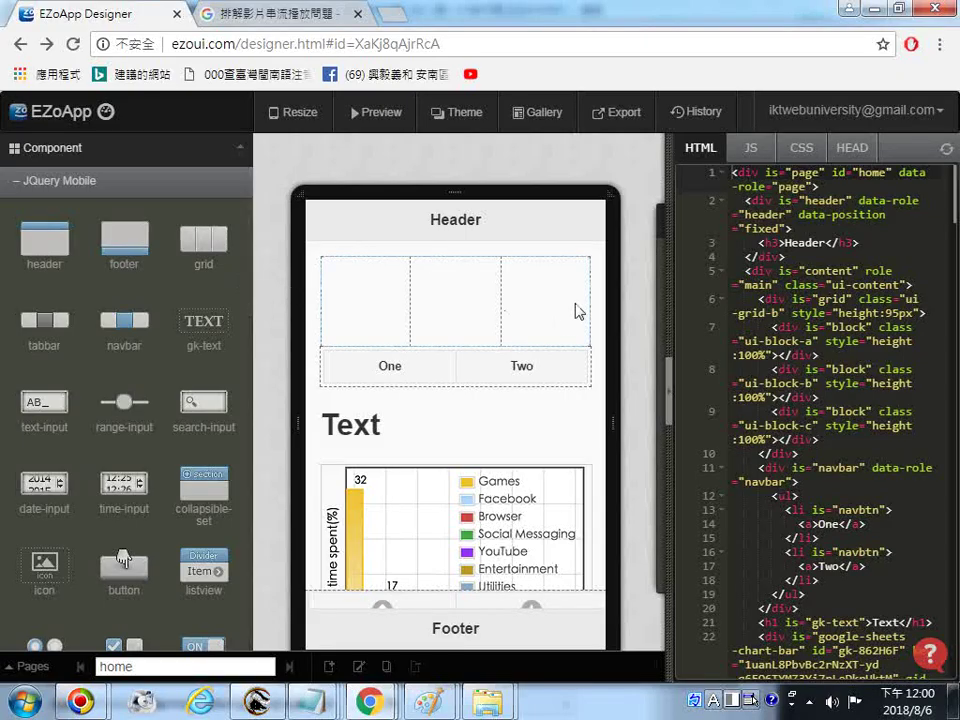
scroll(598, 292, "down", 3)
left_click_drag(605, 285, 626, 231)
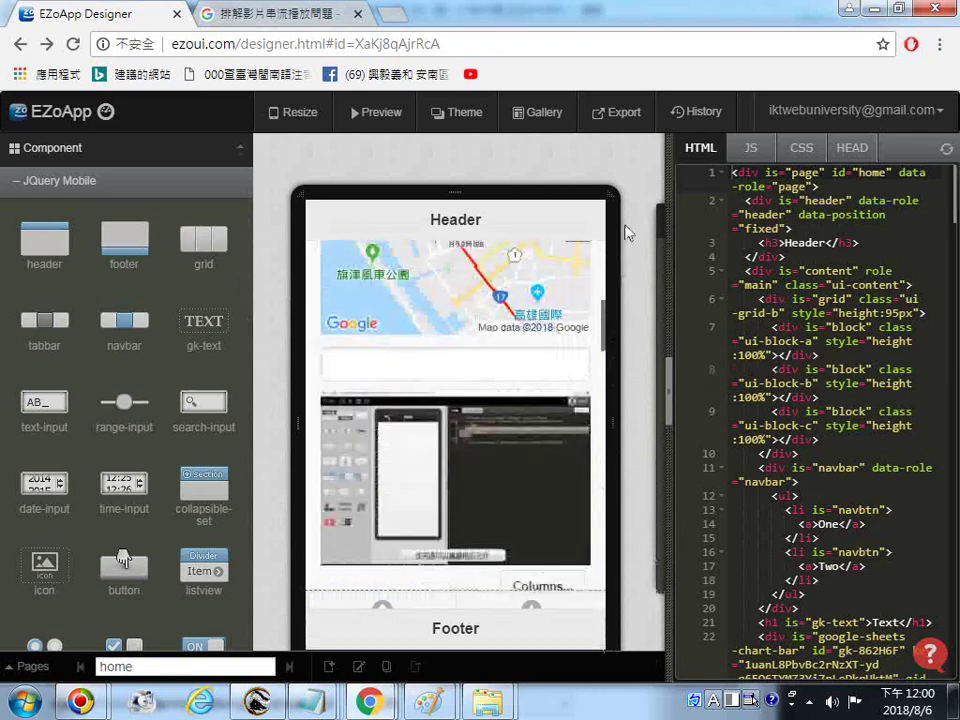
scroll(240, 553, "down", 5)
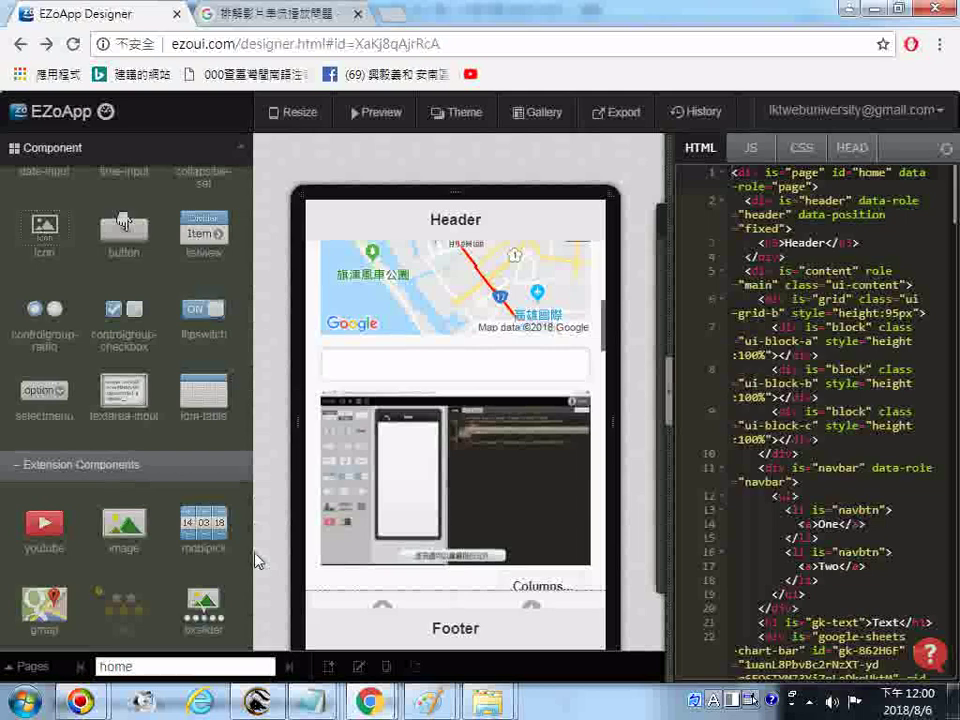
scroll(251, 572, "down", 4)
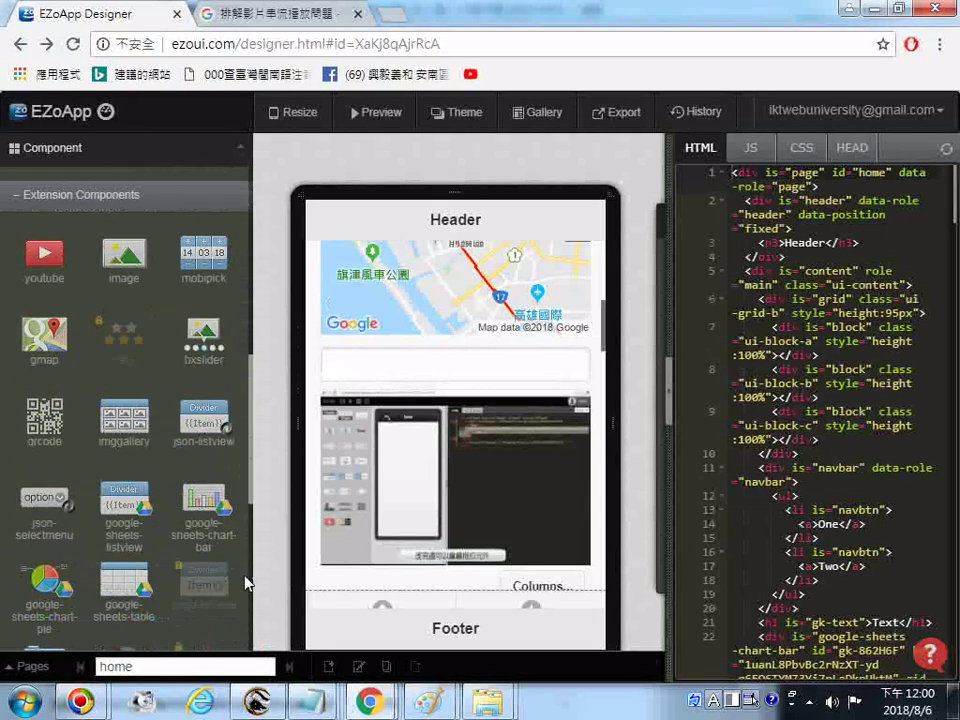
scroll(170, 598, "down", 3)
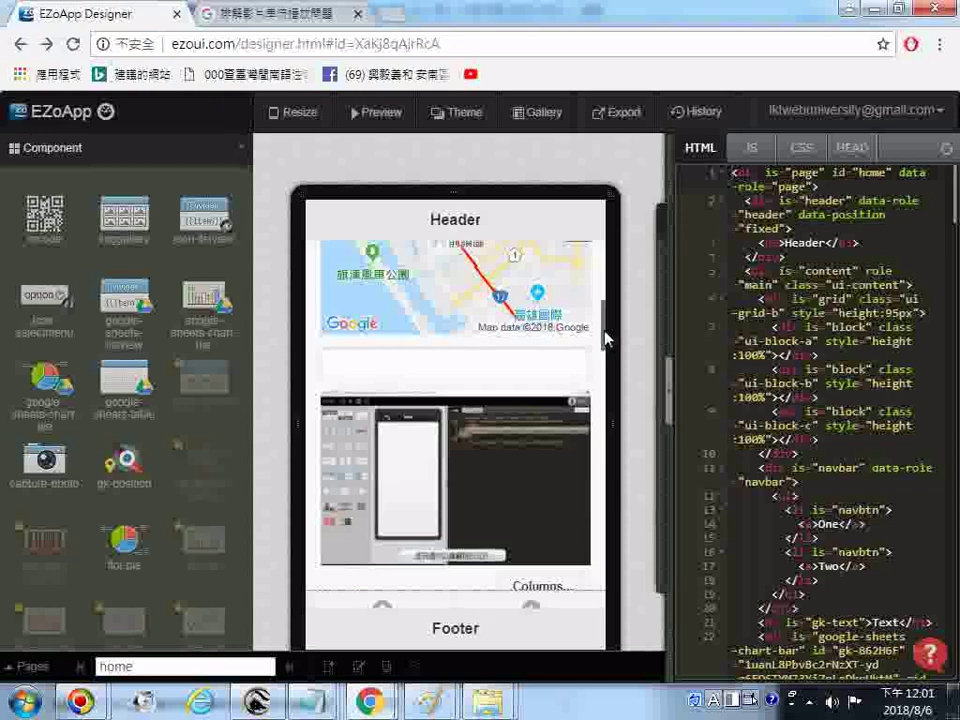
left_click_drag(604, 338, 608, 640)
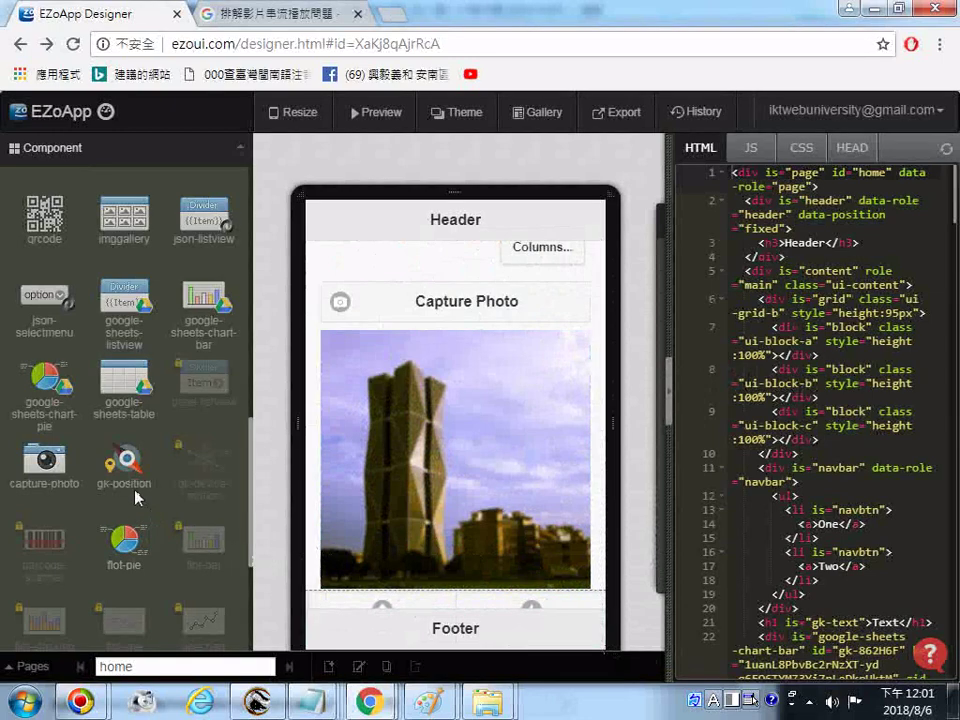
left_click_drag(126, 460, 412, 578)
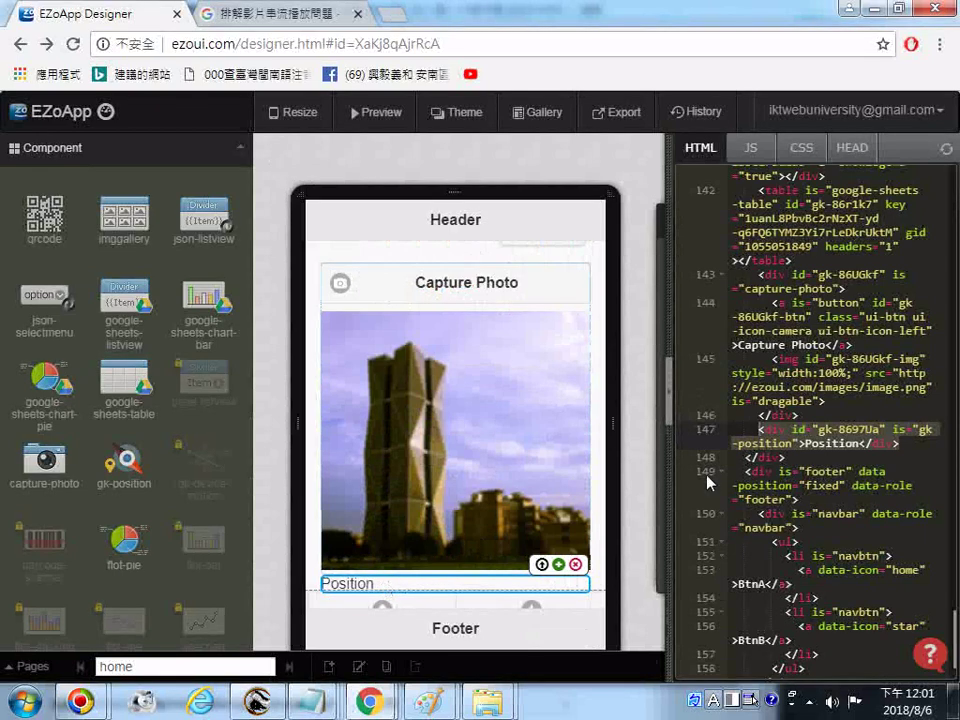
Copy the home page's entire HTML code, including the gk-position component.
right_click(735, 427)
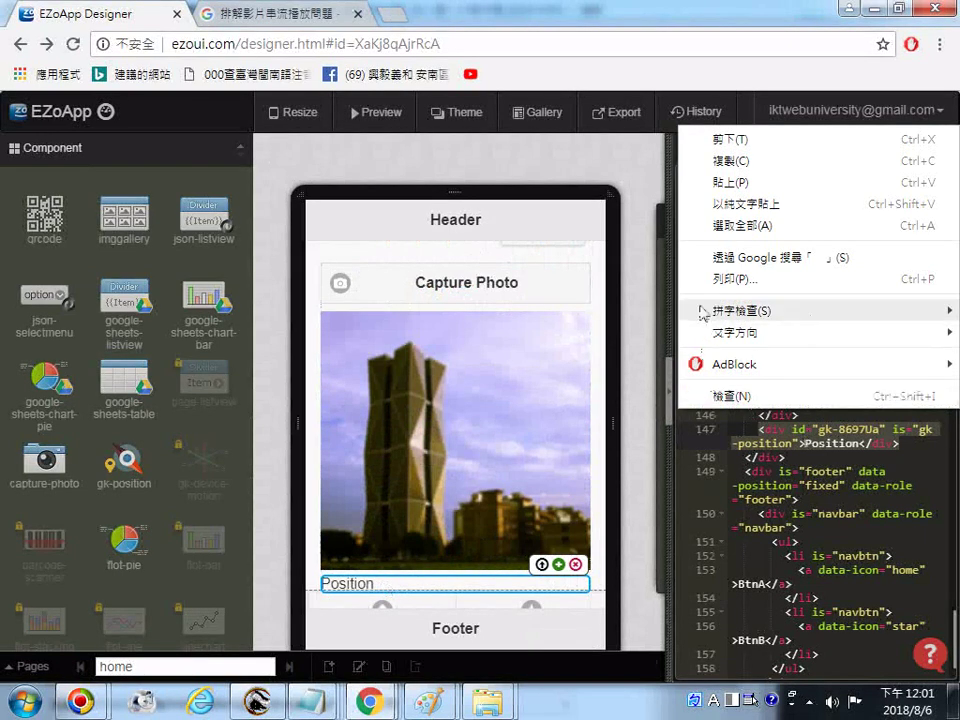
left_click(758, 225)
right_click(678, 263)
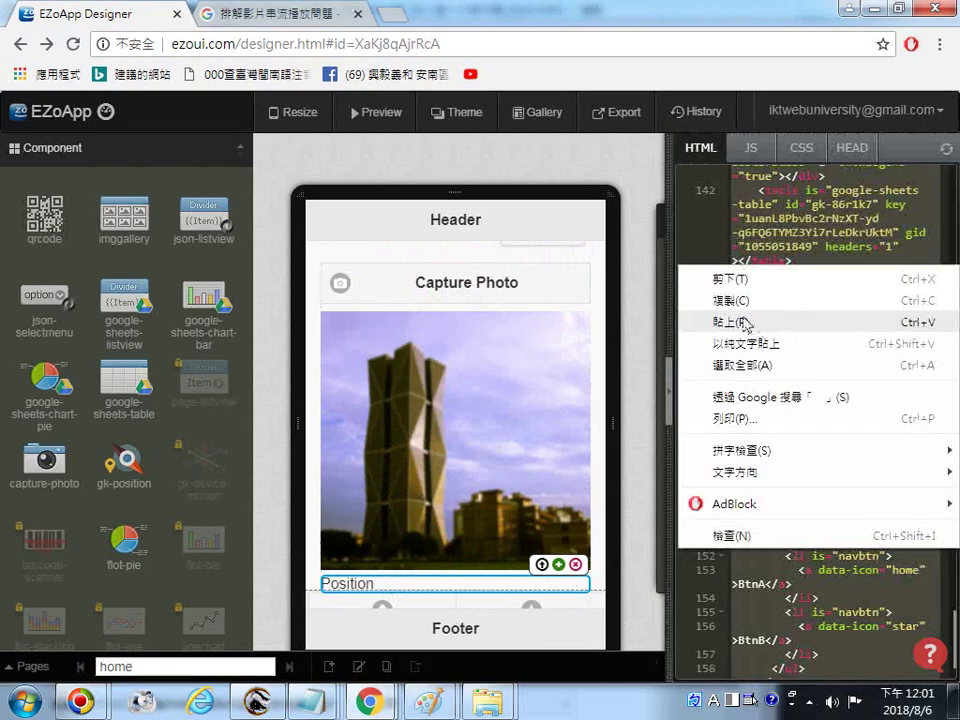
left_click(735, 300)
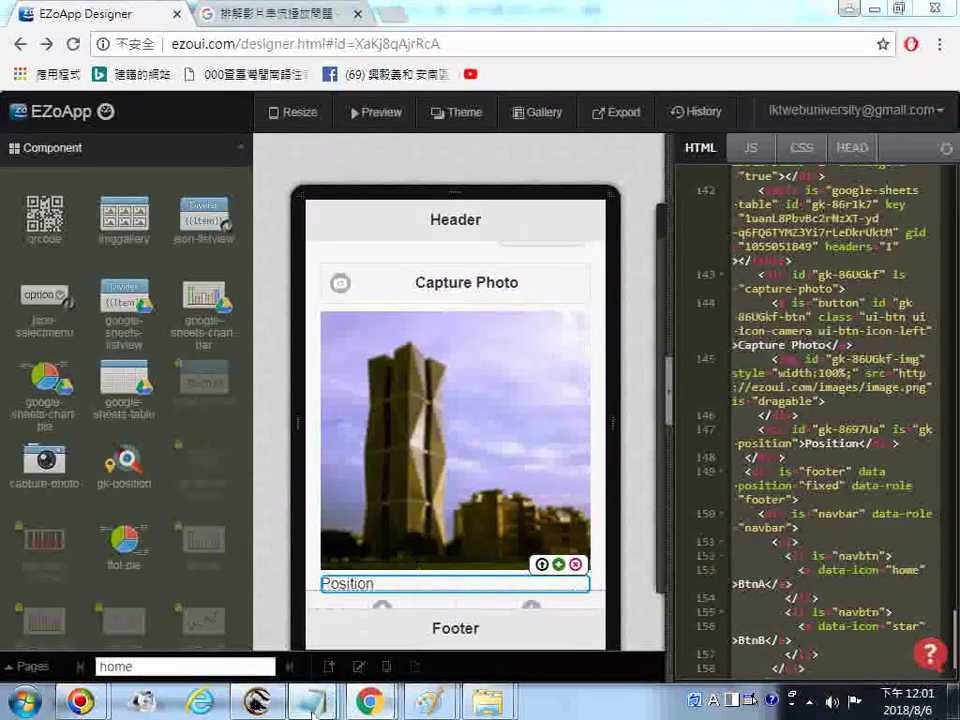
Switch to the Notepad code file, append entry "32." at its end and paste the gk-position page's HTML beneath it.
mouse_move(316, 700)
left_click(218, 645)
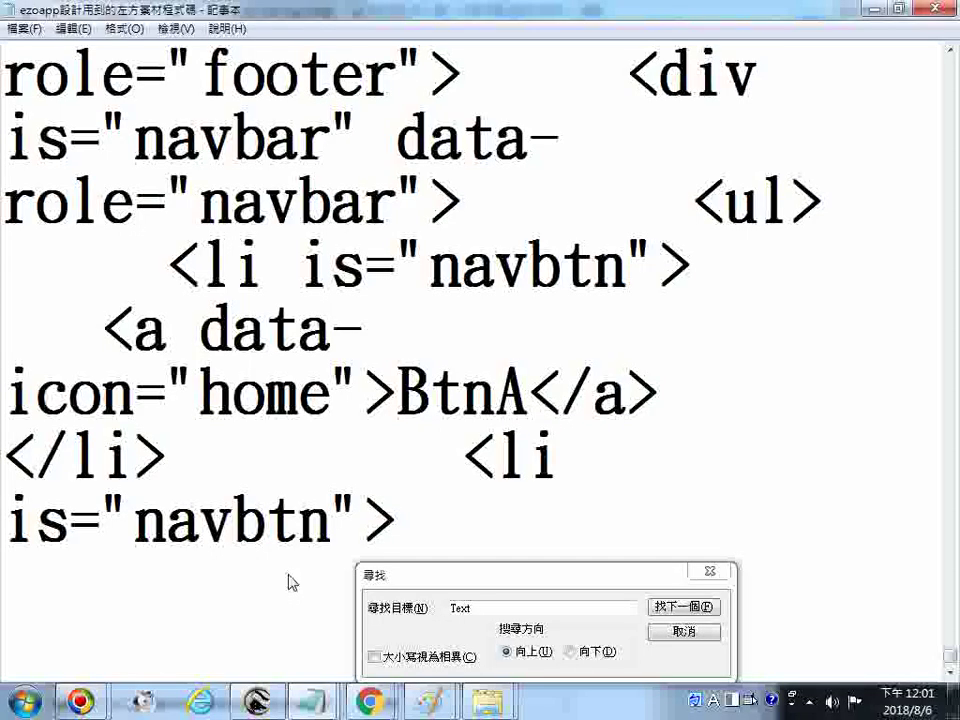
scroll(820, 450, "down", 2)
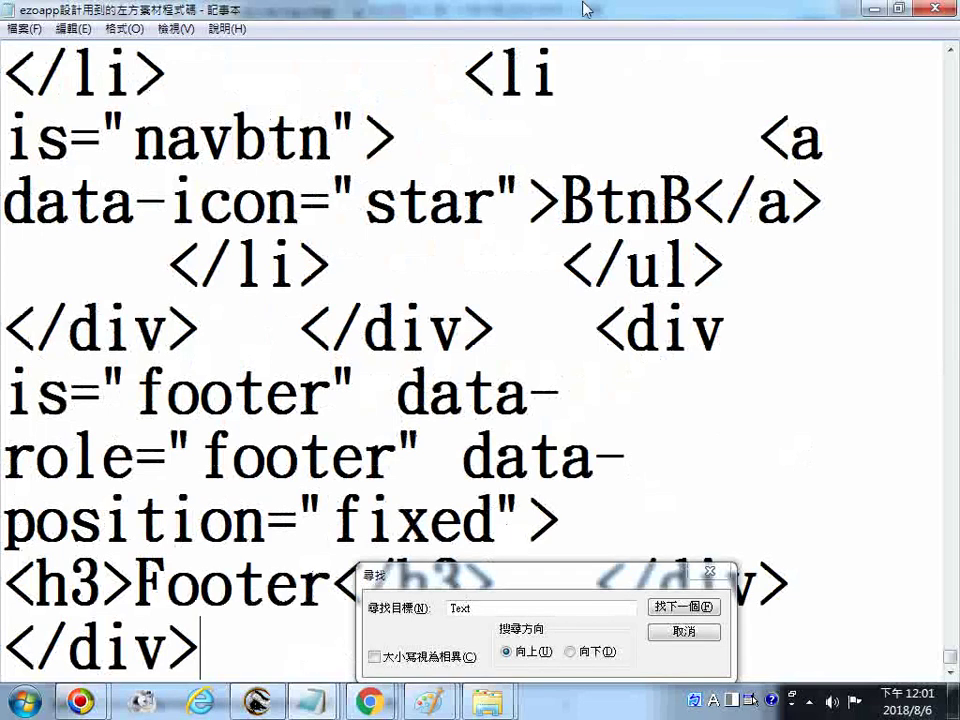
key("Return")
type("32.")
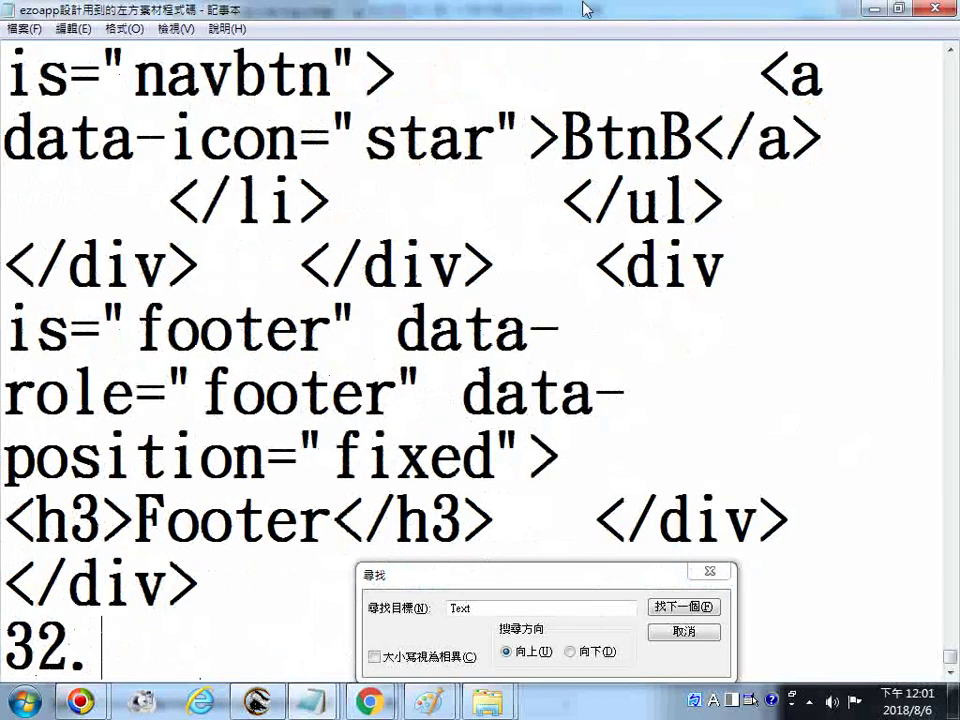
key("Return")
key("ctrl+z")
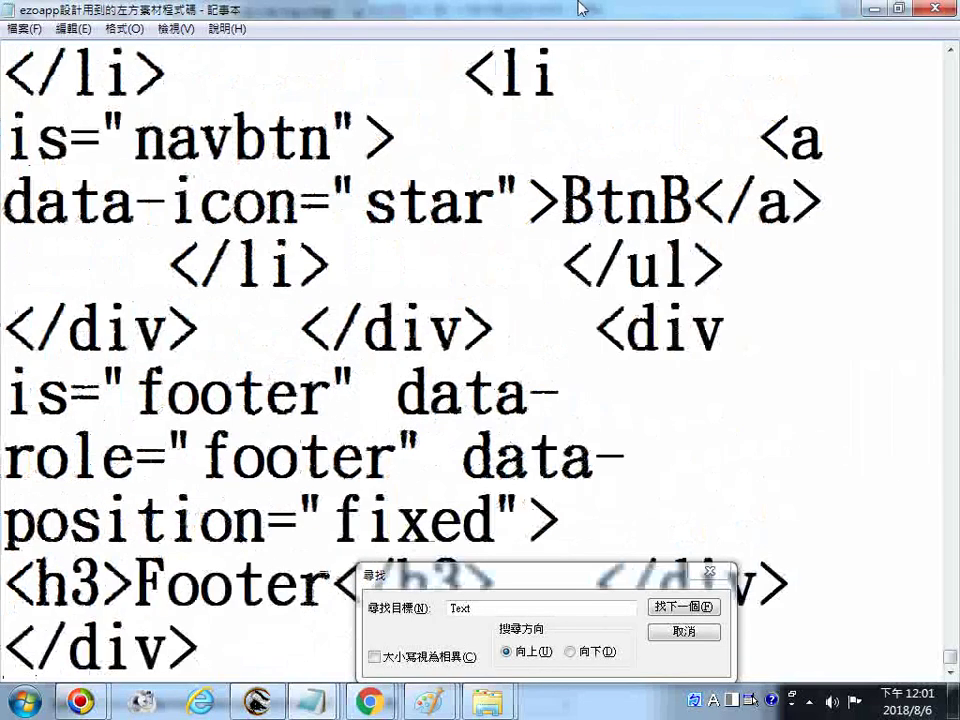
Save the Notepad file and highlight the text "Position" and the component name "gk-position" in the newly pasted code.
left_click(24, 28)
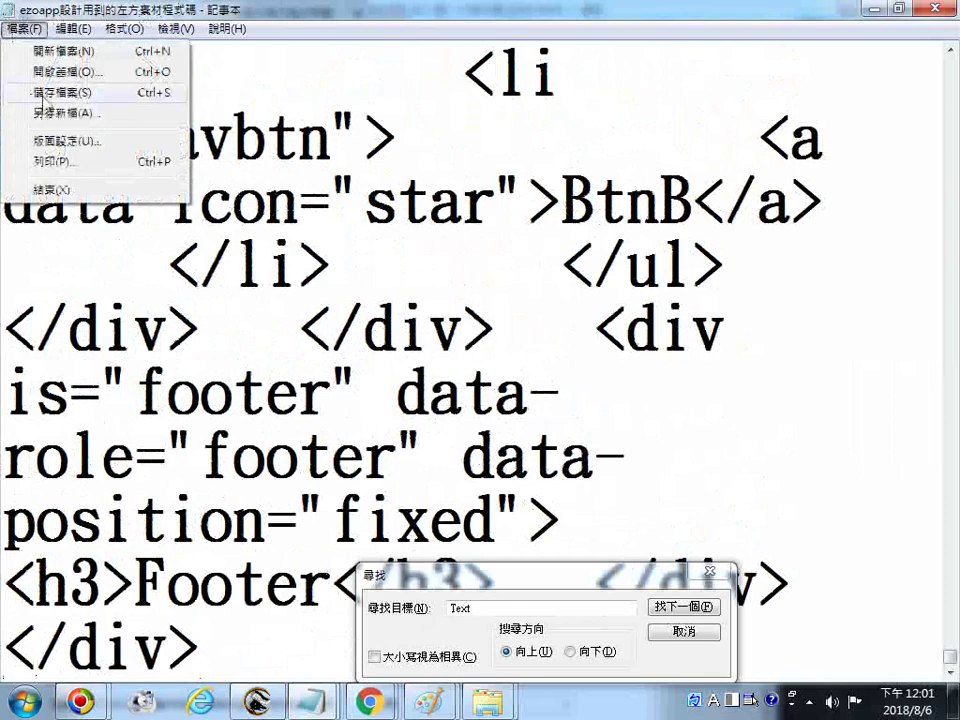
left_click(43, 97)
left_click(174, 602)
scroll(616, 284, "up", 5)
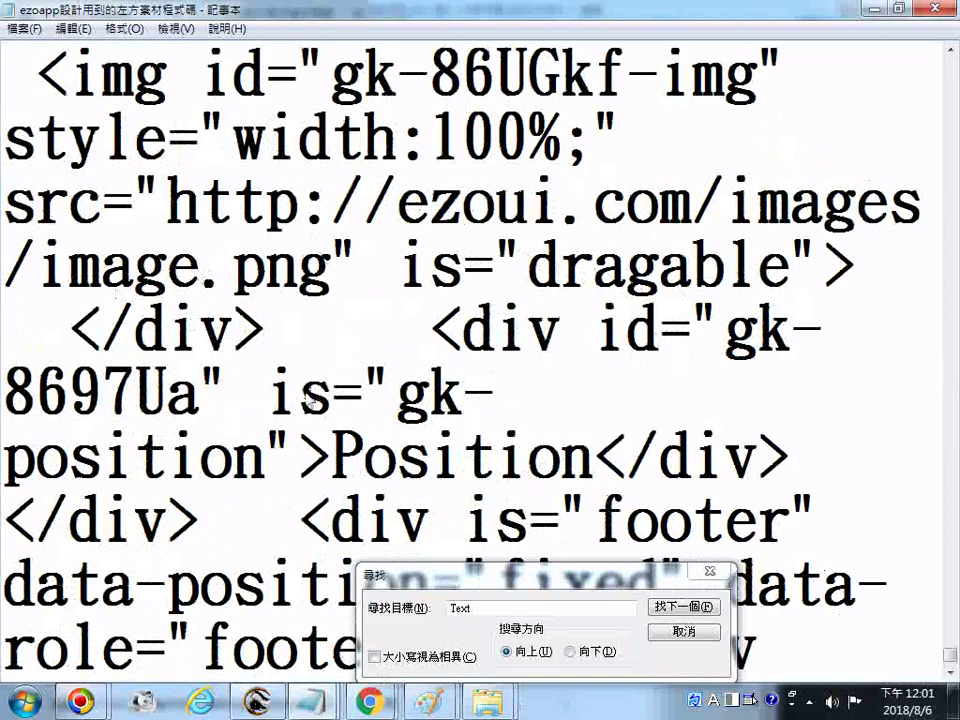
left_click_drag(330, 458, 592, 460)
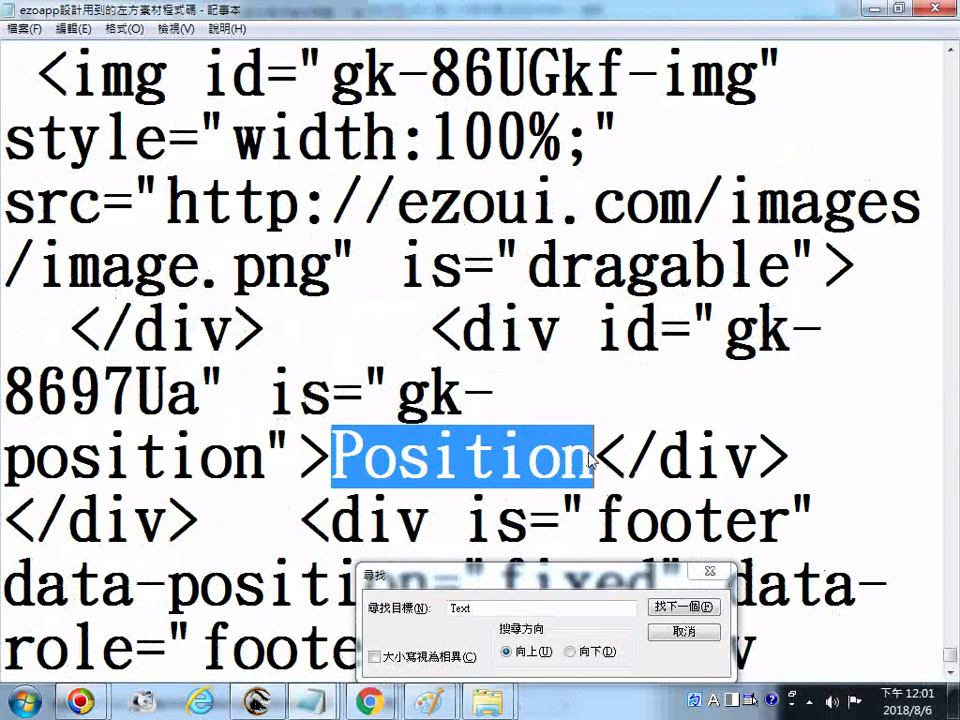
left_click_drag(395, 395, 262, 472)
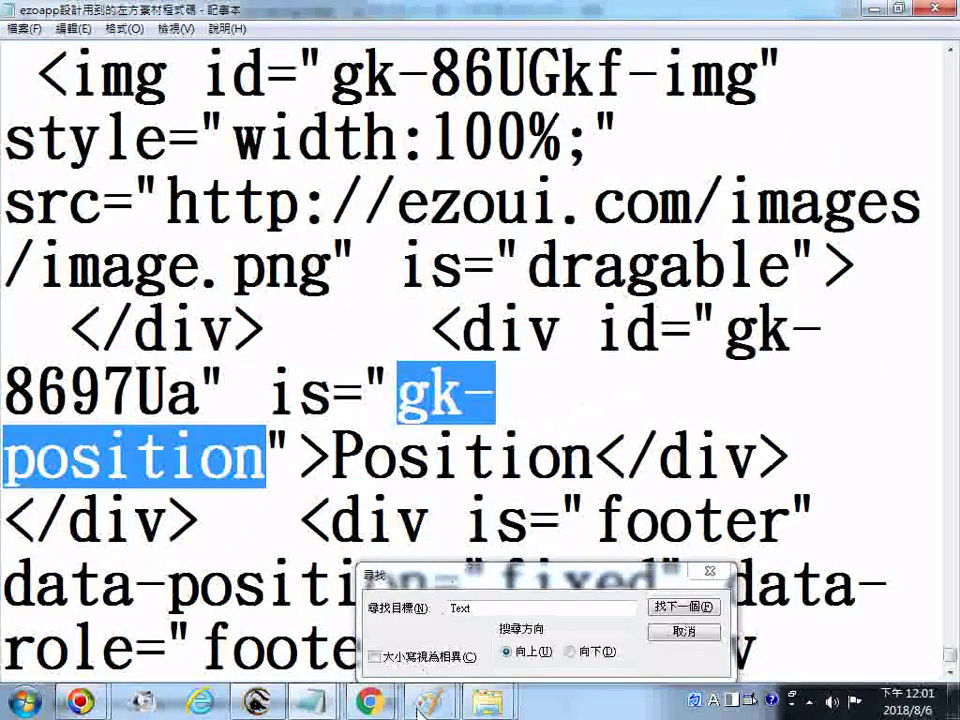
Switch to EZoApp Designer and preview the home page down to the Position component beneath the capture-photo image.
mouse_move(381, 708)
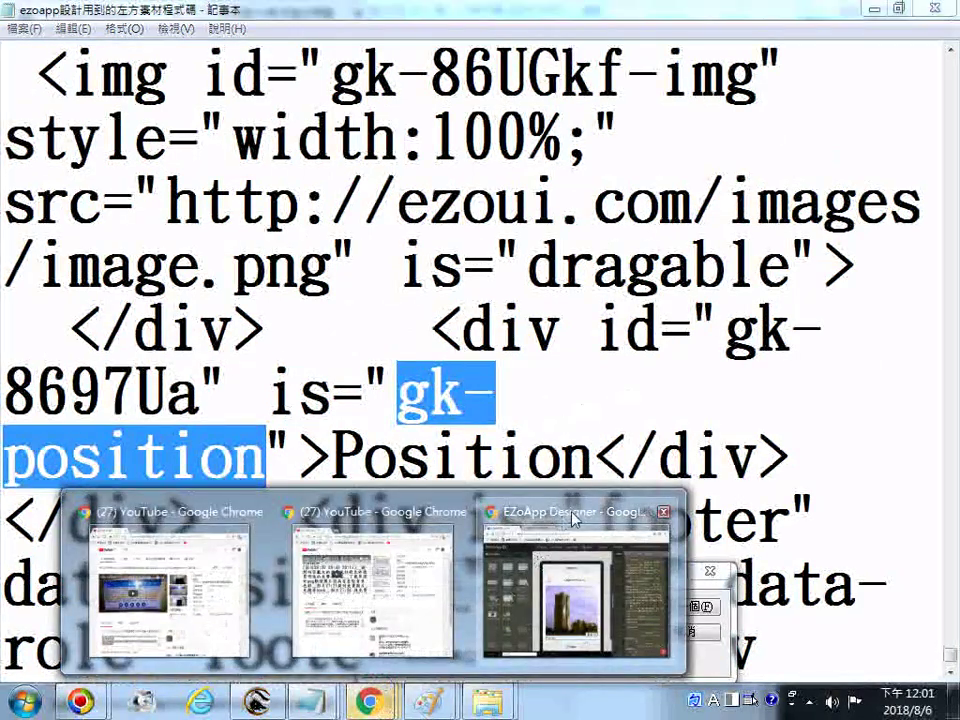
left_click(565, 580)
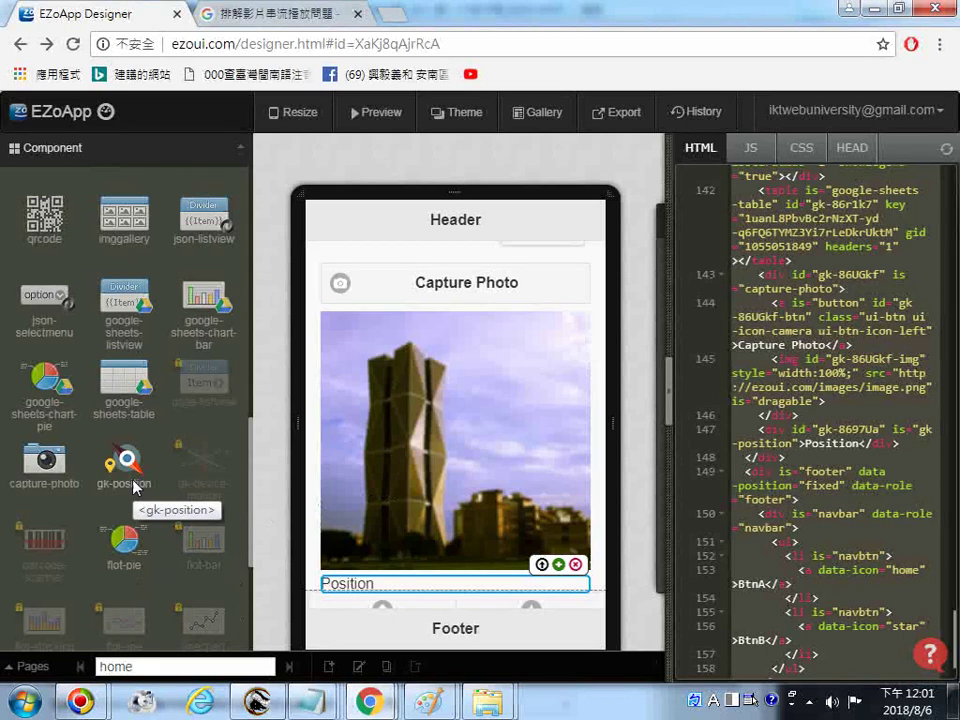
mouse_move(455, 115)
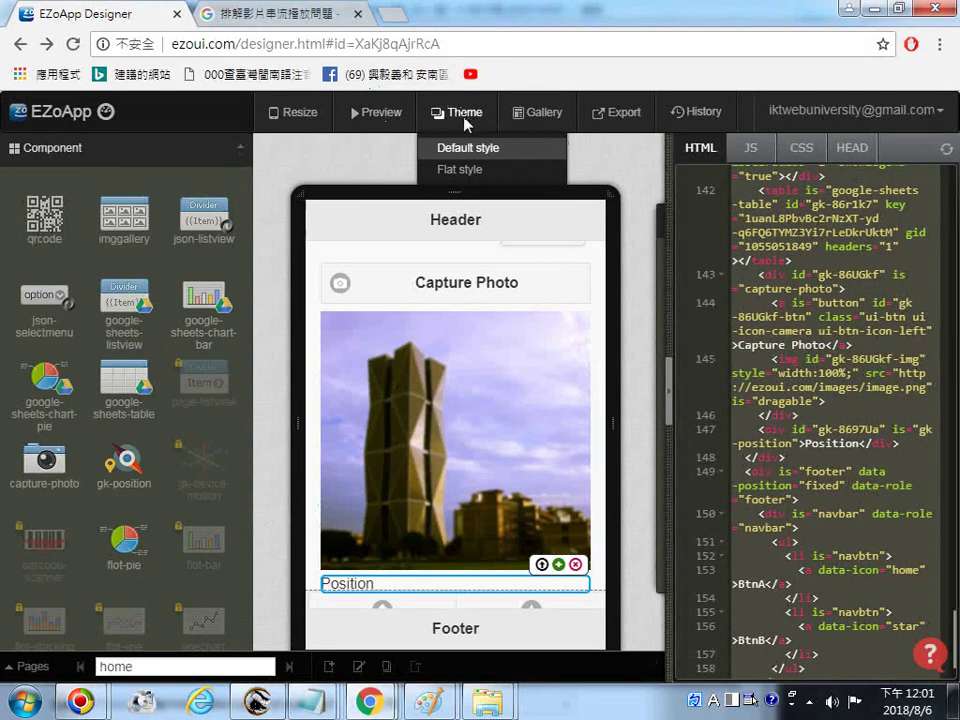
left_click(381, 118)
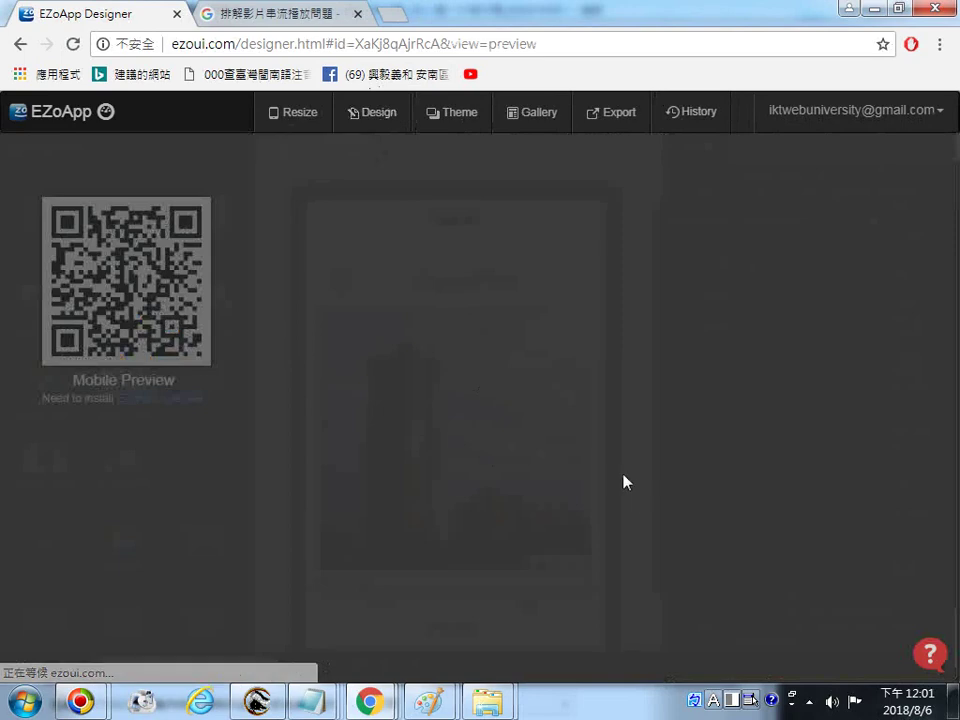
scroll(555, 540, "down", 5)
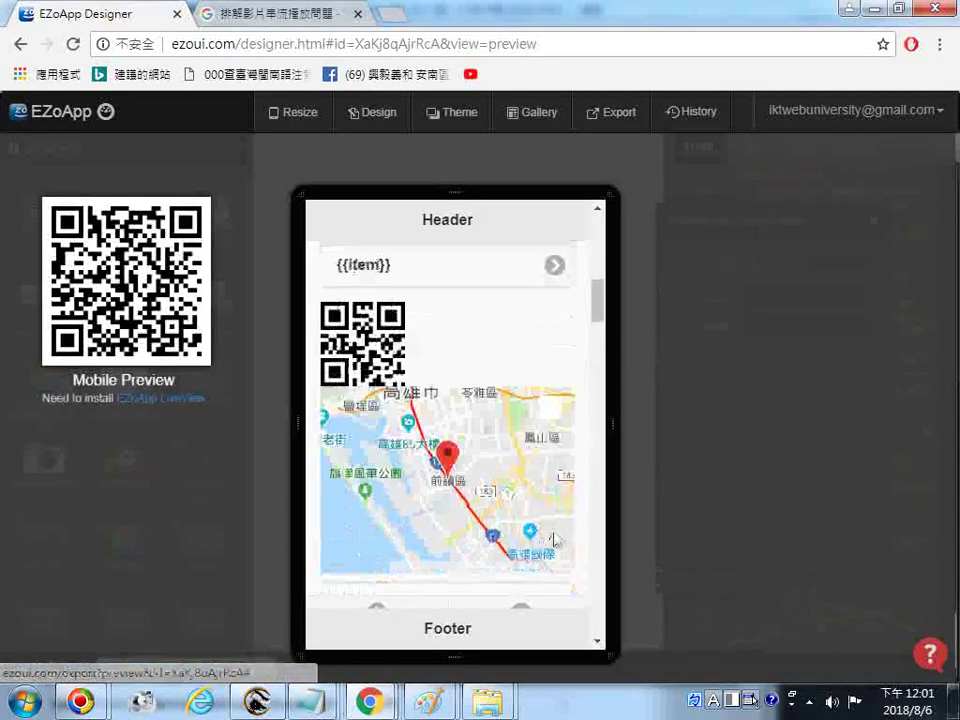
scroll(555, 540, "down", 10)
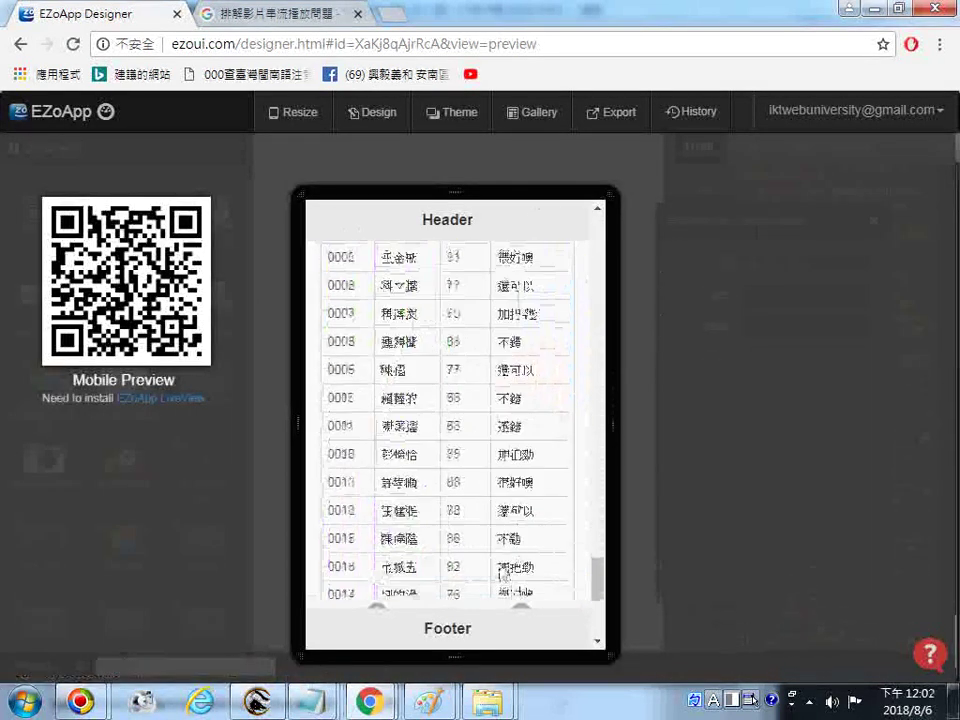
scroll(502, 575, "down", 4)
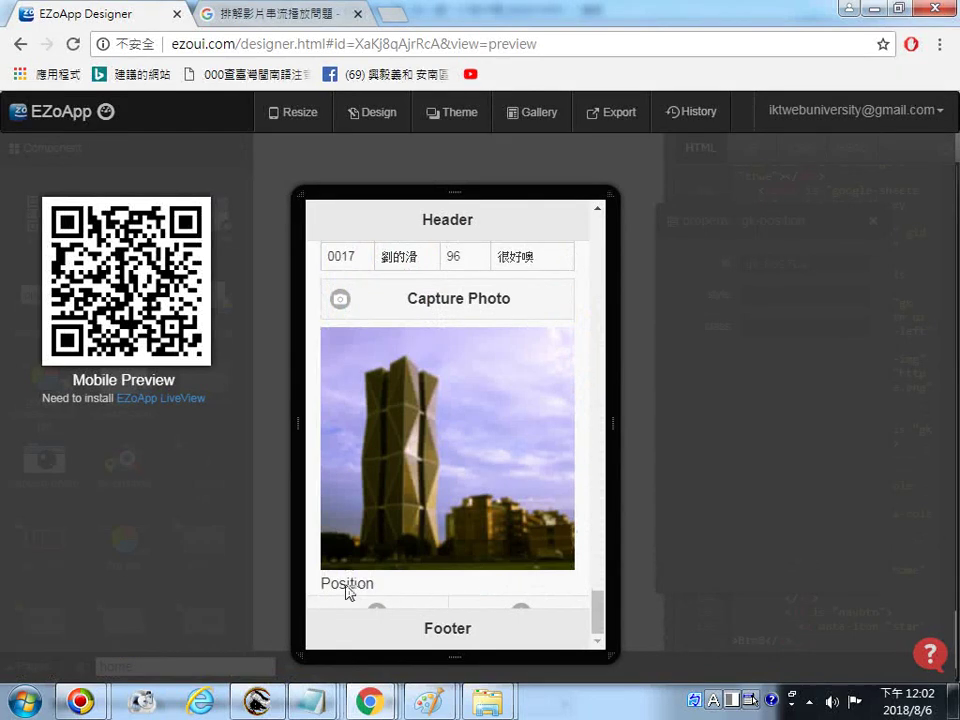
Test whether the Position component responds in the home page preview.
left_click(360, 591)
double_click(330, 585)
left_click(407, 593)
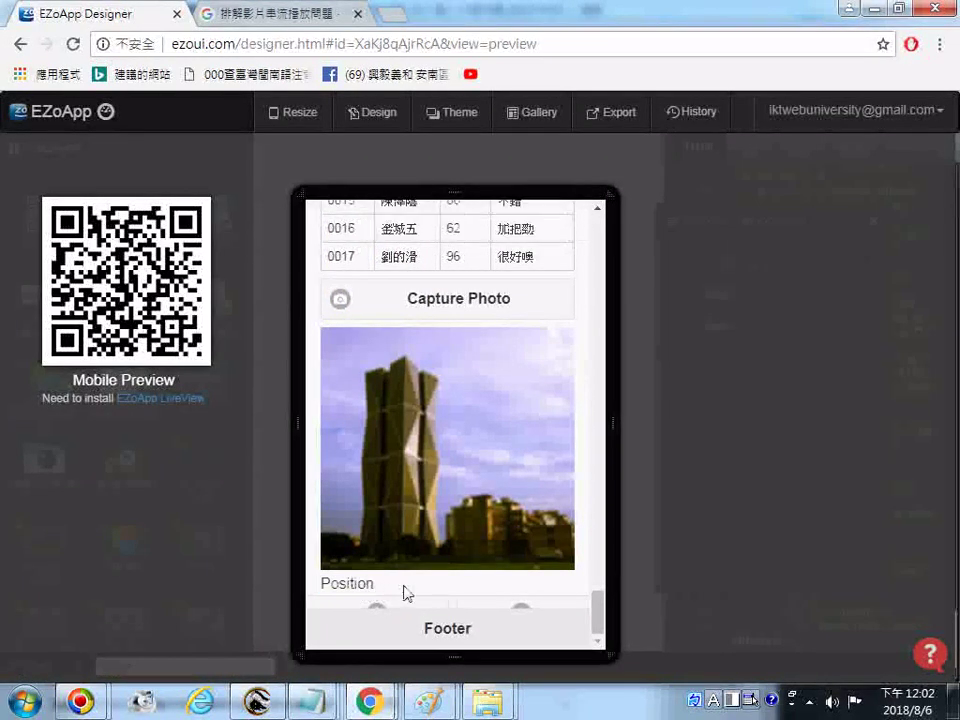
left_click(405, 592)
left_click(406, 591)
left_click(406, 590)
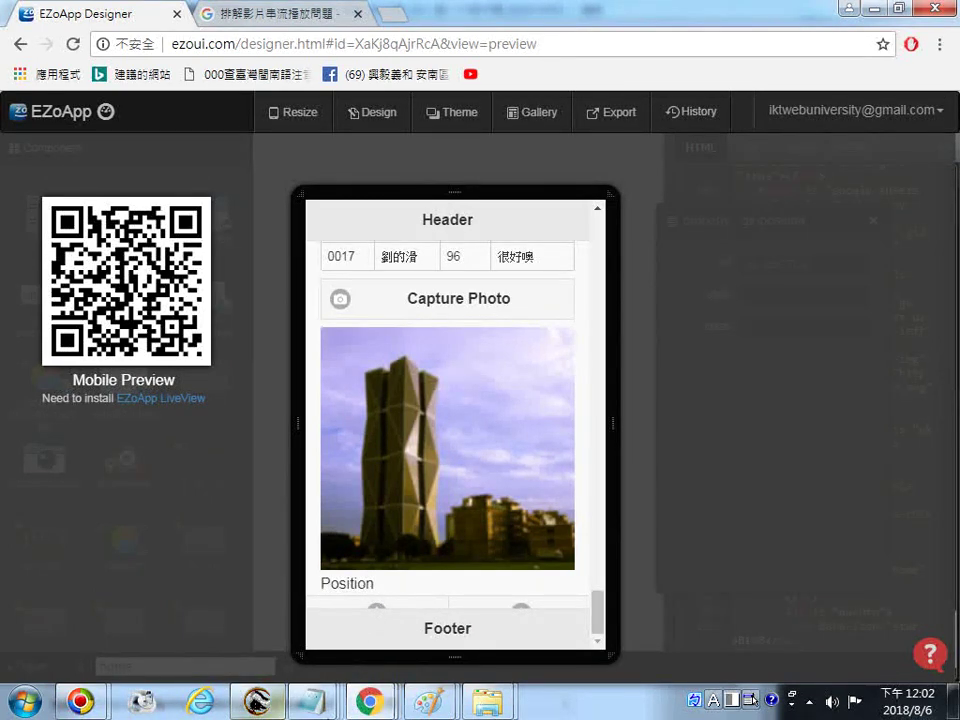
Switch to the Notepad code file and highlight the text "Position" inside the gk-position div.
left_click(318, 705)
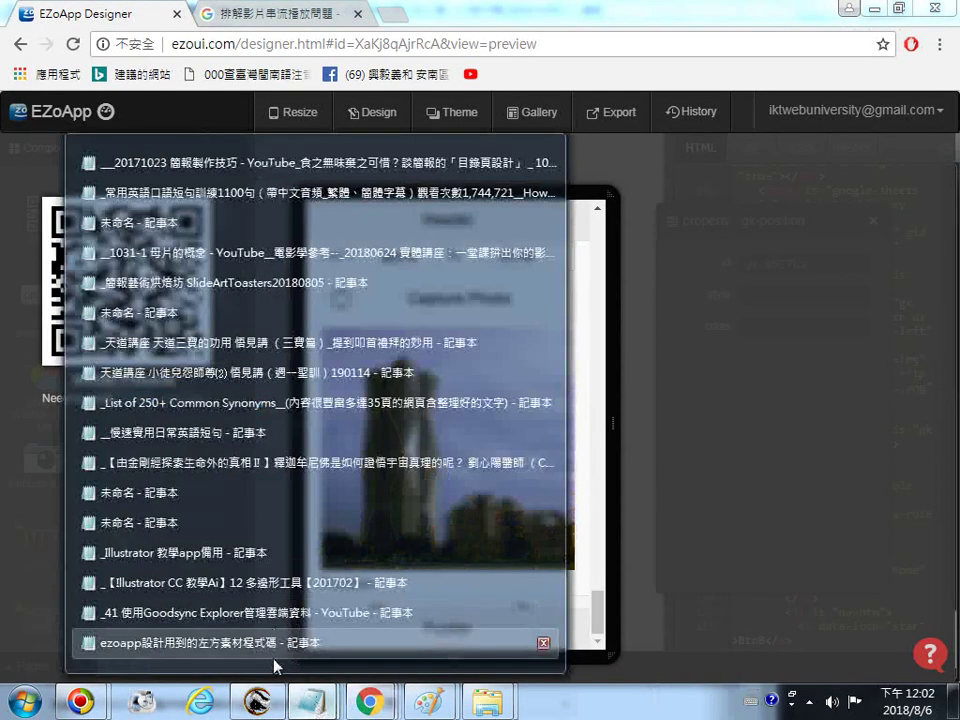
left_click(274, 655)
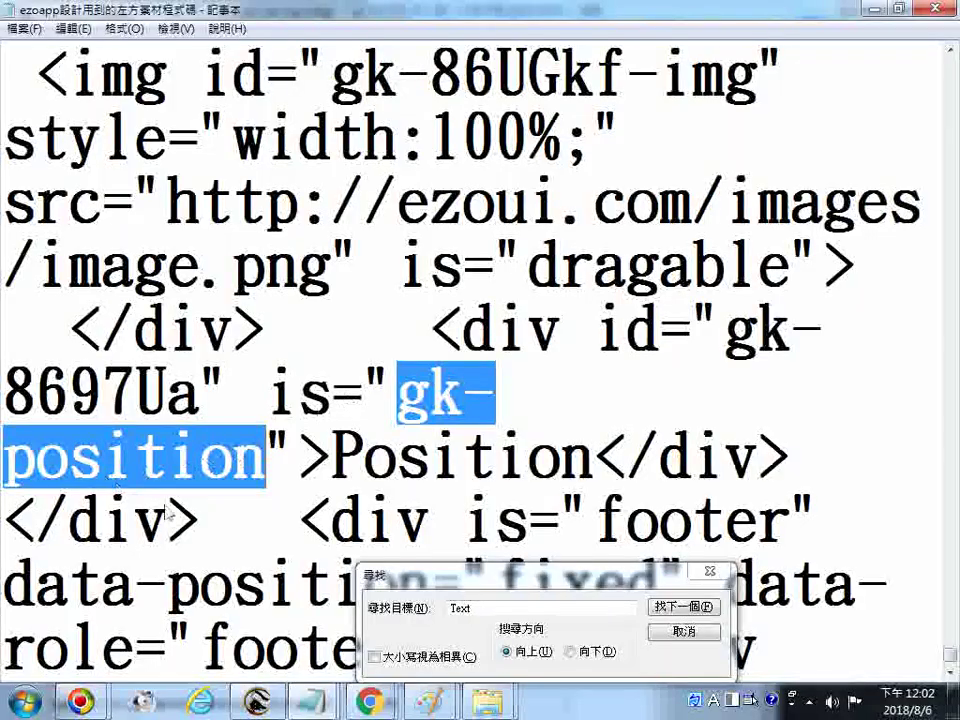
left_click_drag(331, 456, 594, 457)
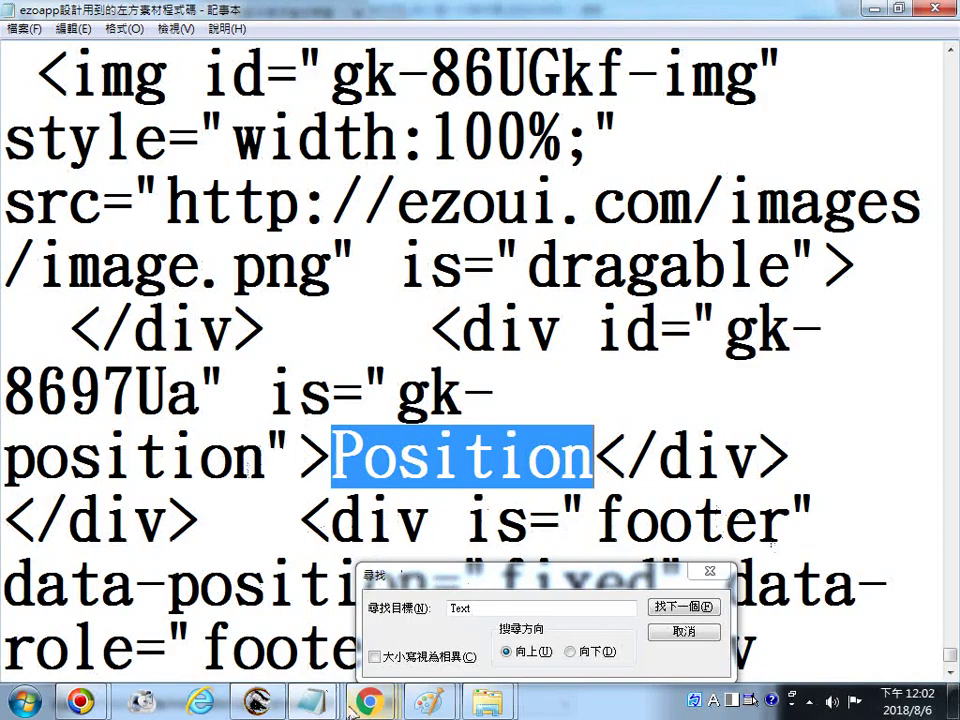
Switch back to EZoApp Designer, leave the preview and reload the home page in design view.
left_click(361, 710)
left_click(565, 570)
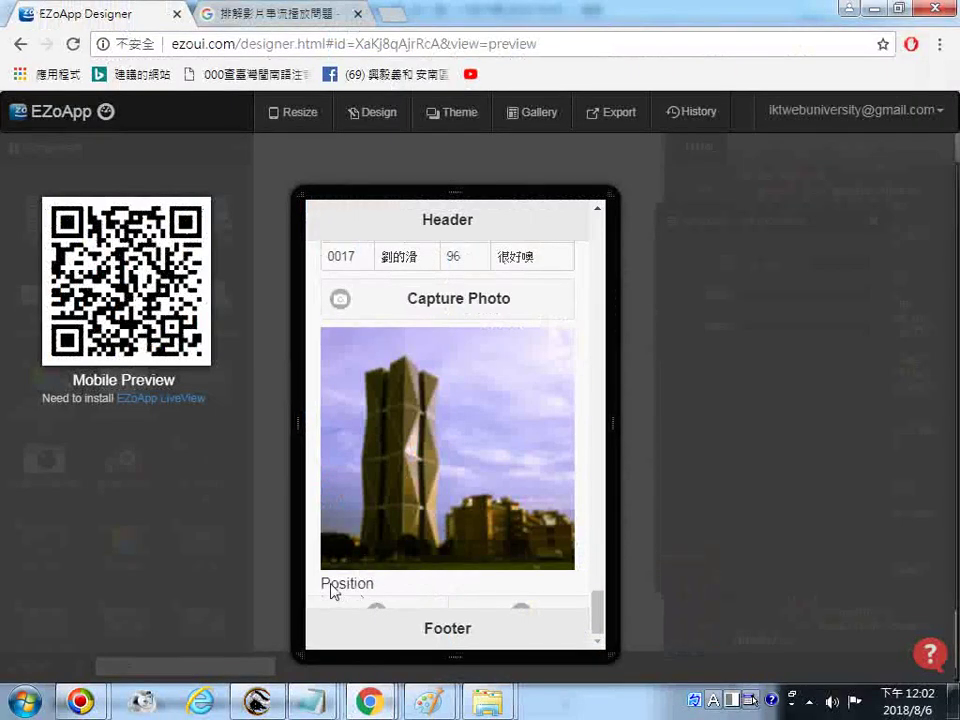
left_click(20, 44)
left_click(73, 44)
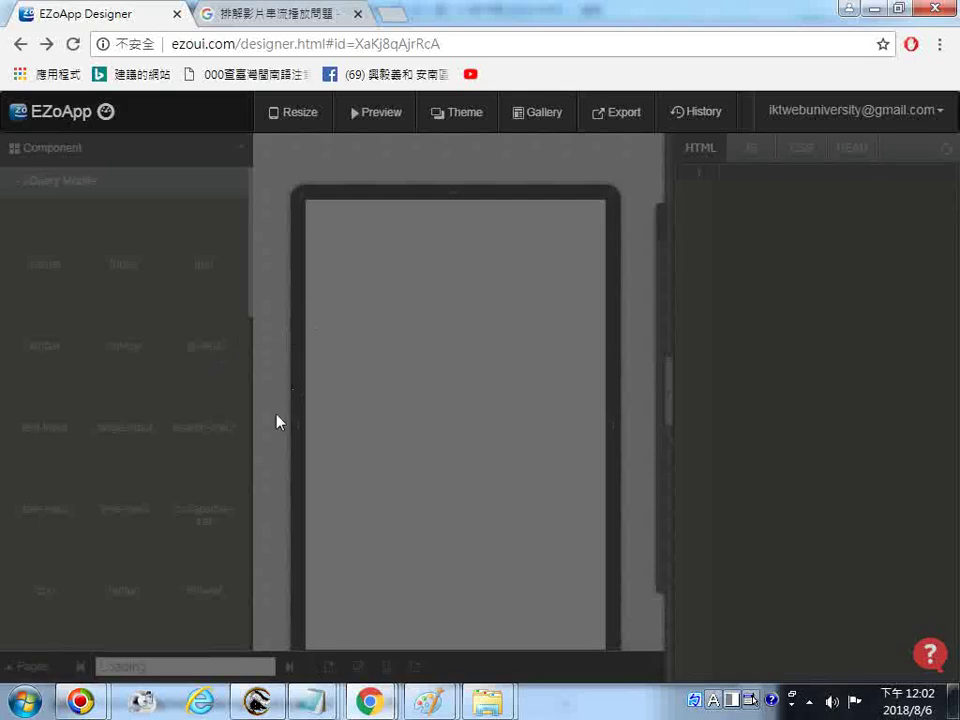
Try to add the locked gk-device-motion extension component below the Position text at the home page's end.
scroll(229, 545, "down", 8)
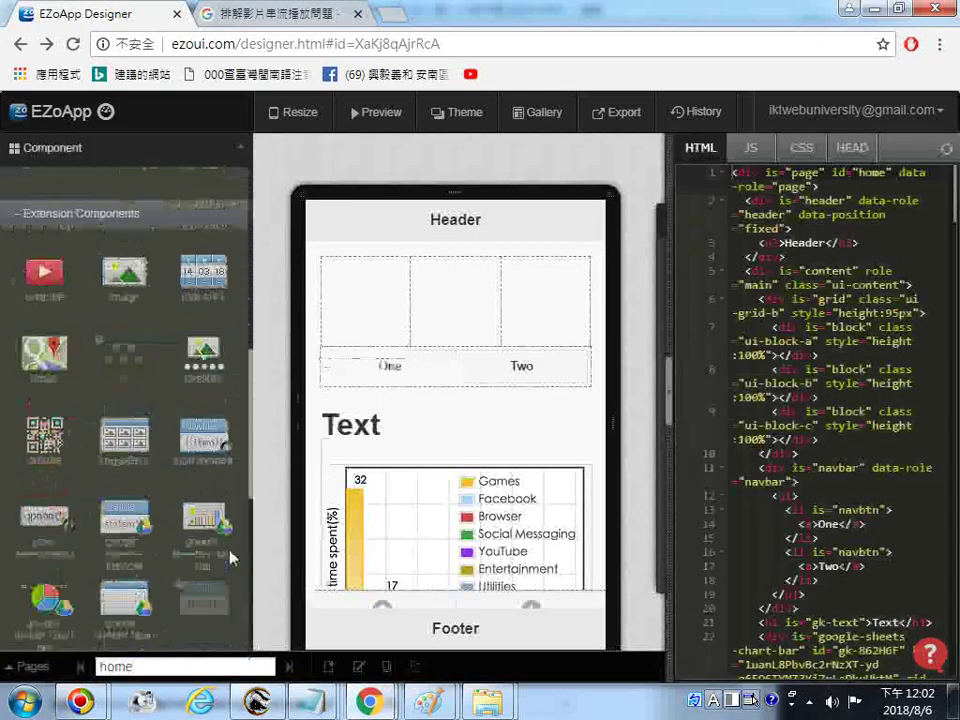
scroll(229, 555, "down", 3)
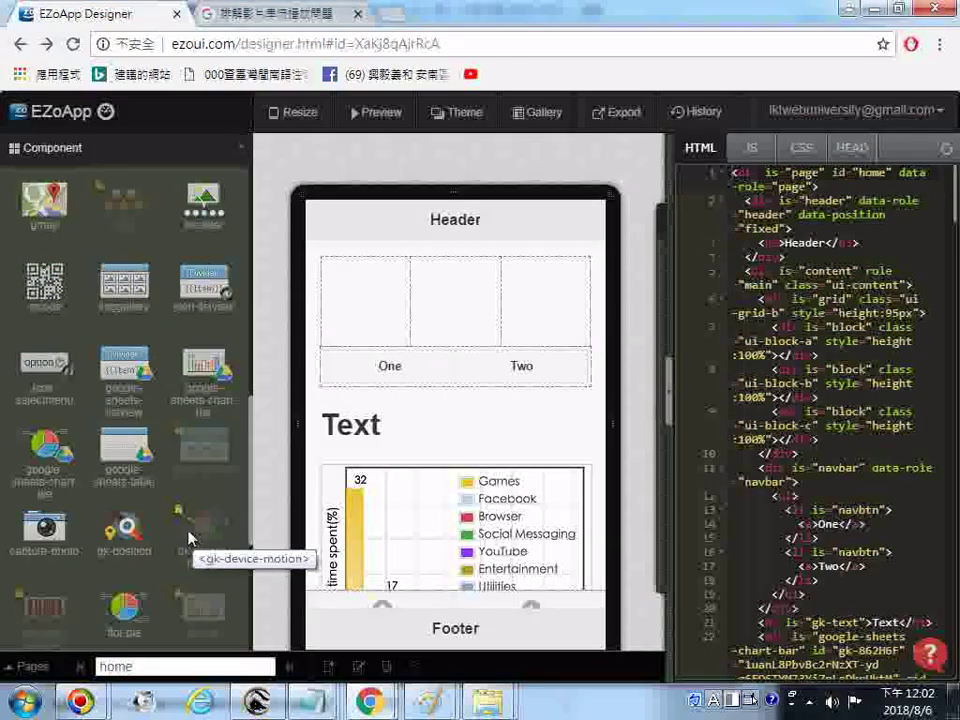
scroll(612, 510, "down", 5)
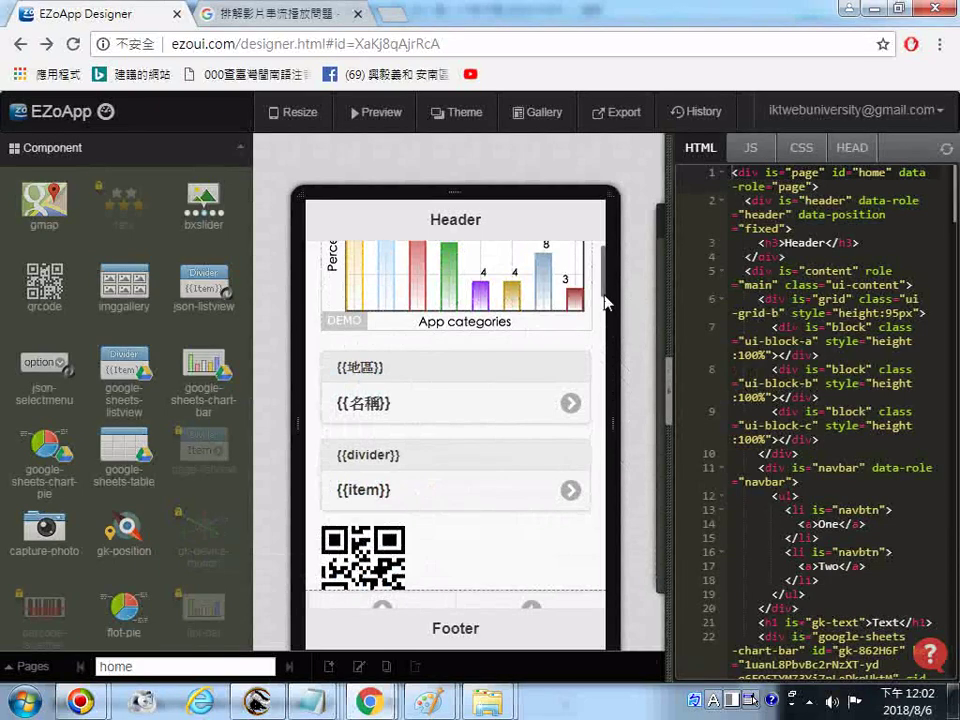
scroll(610, 450, "down", 10)
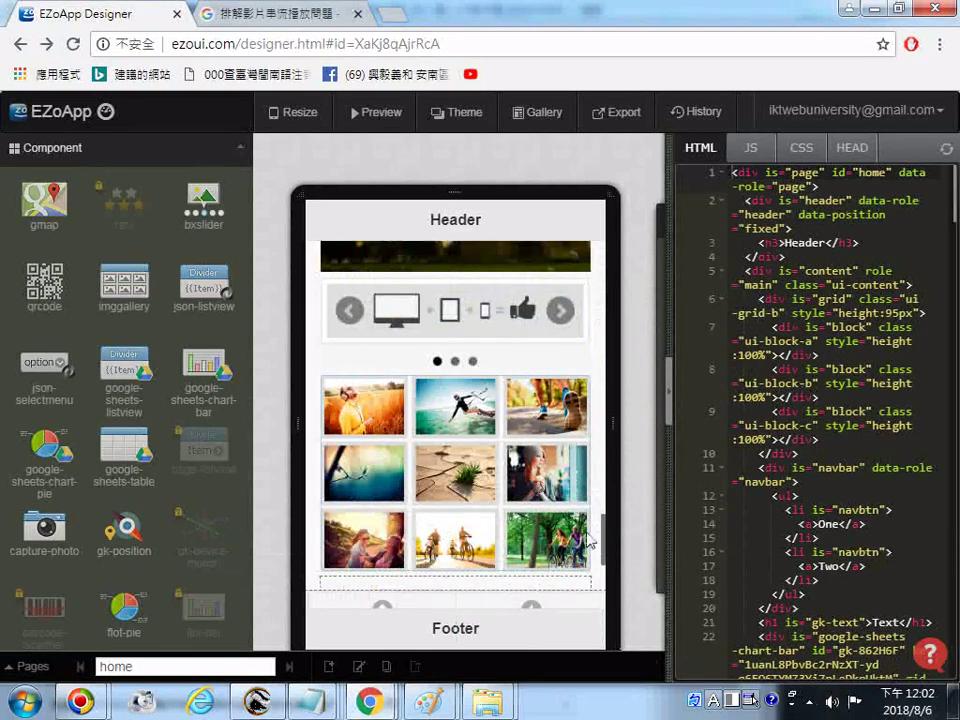
scroll(590, 540, "down", 6)
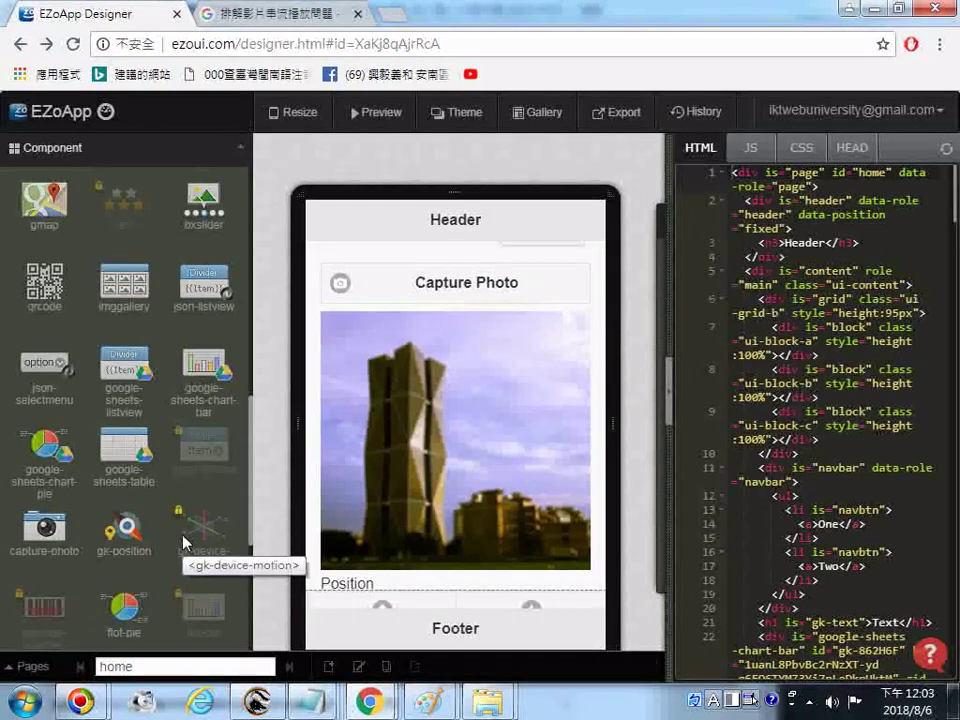
left_click_drag(185, 543, 330, 585)
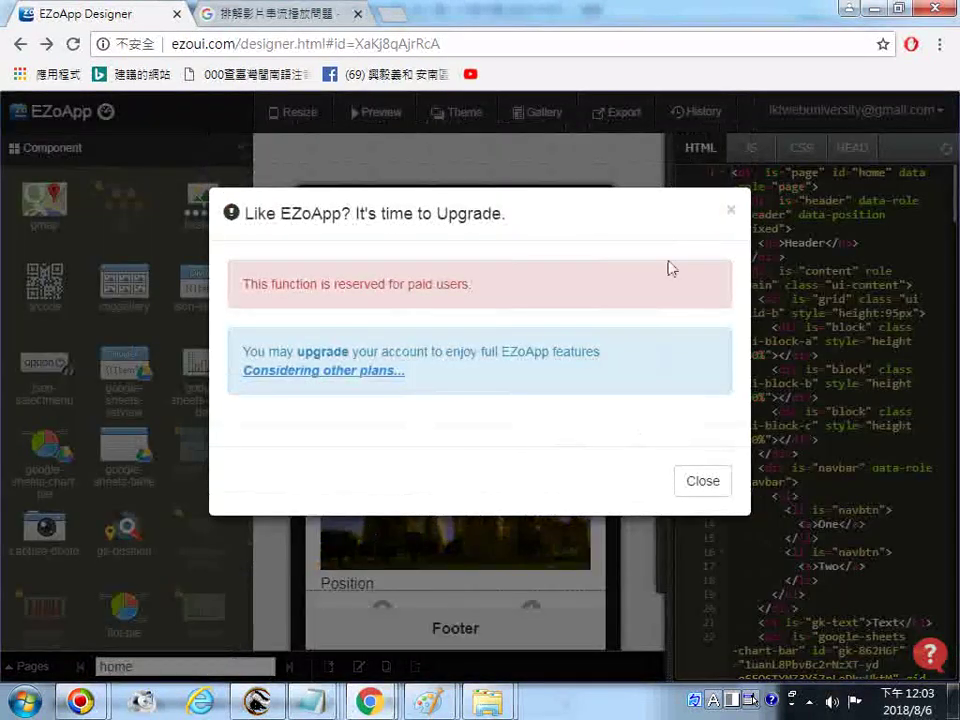
left_click(731, 210)
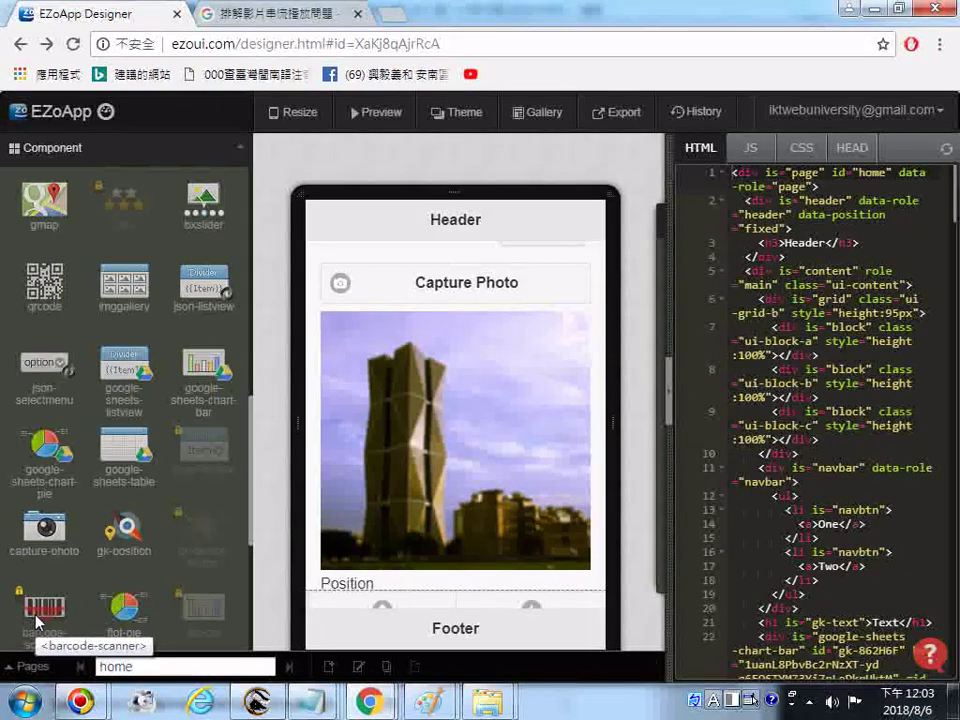
Try to add the locked barcode-scanner and flot-stacking components below the Position text on the home page.
scroll(36, 620, "down", 2)
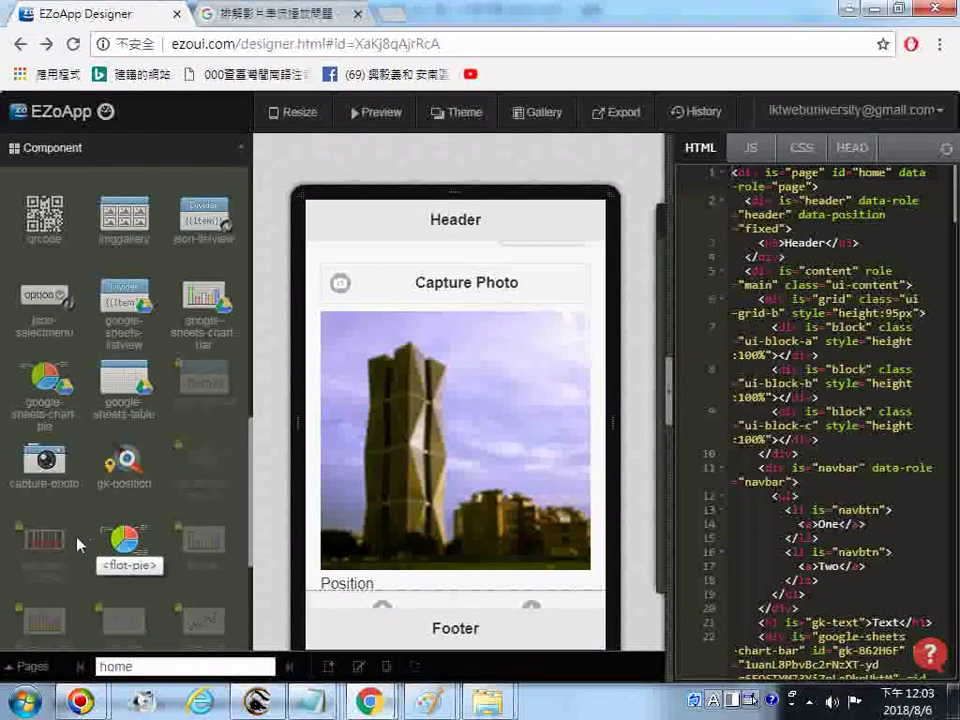
left_click_drag(40, 540, 418, 579)
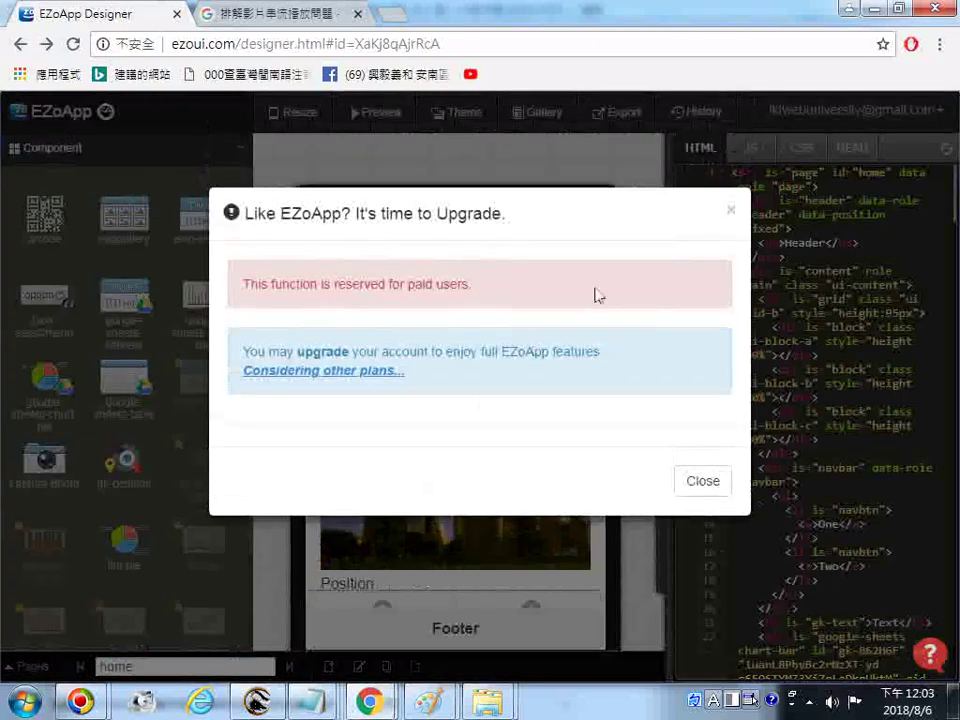
left_click(730, 212)
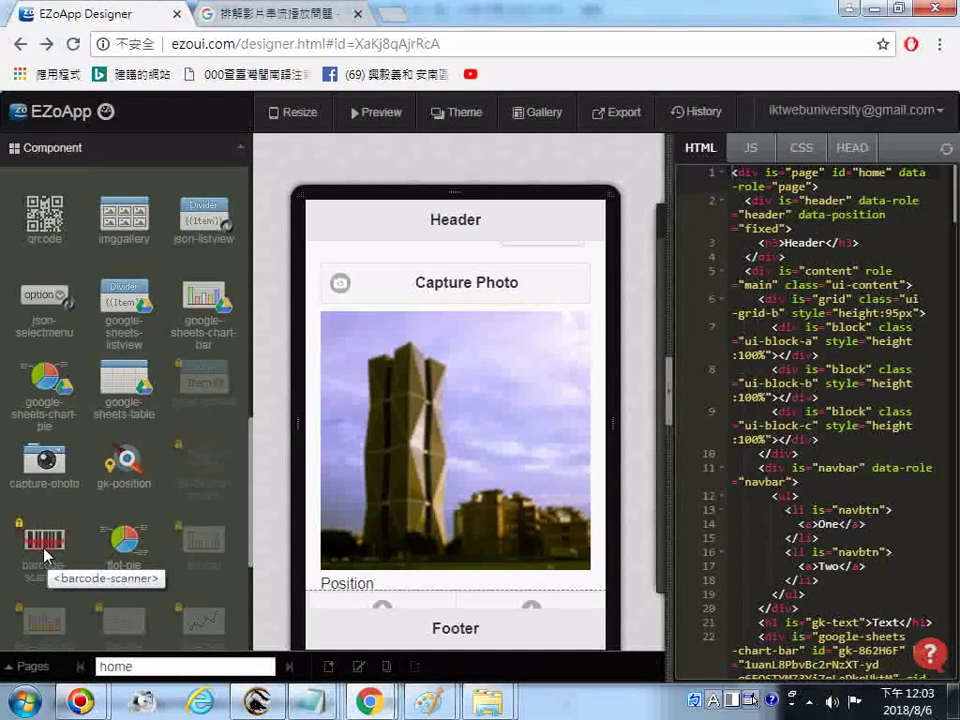
left_click(40, 626)
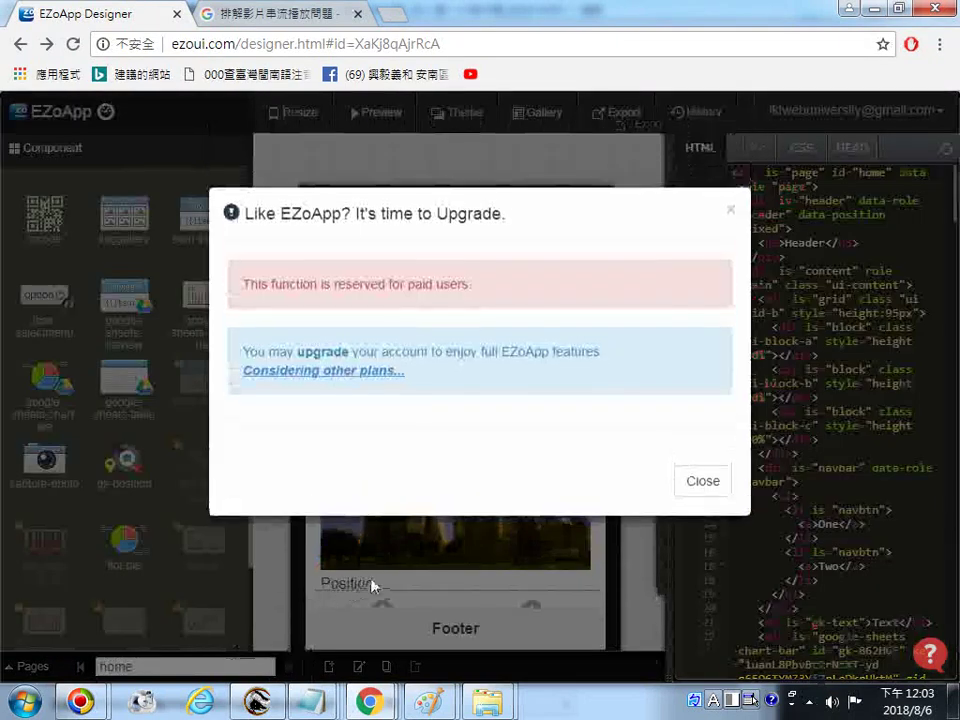
left_click(732, 212)
Add a flot-pie component below the Position text and compare it with the other components on the home page.
scroll(66, 488, "down", 3)
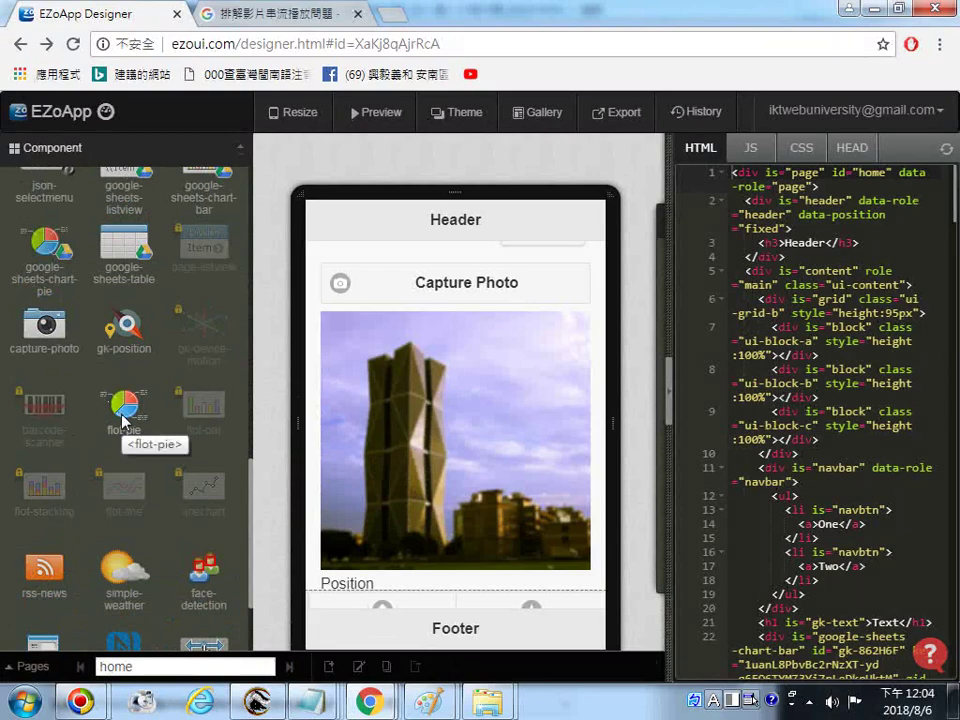
left_click_drag(124, 420, 390, 574)
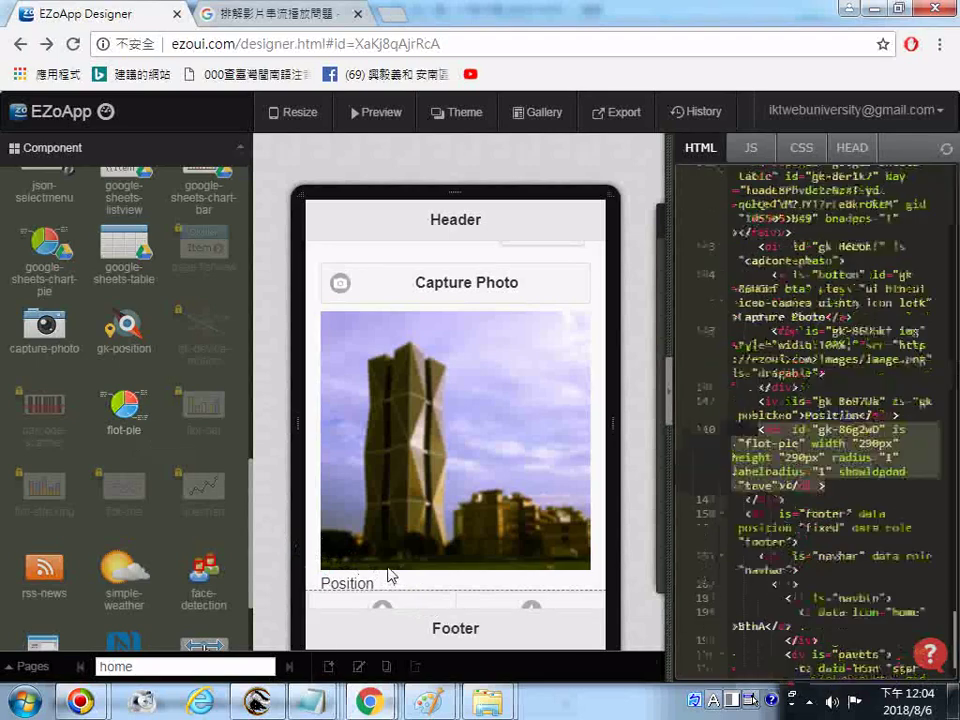
scroll(418, 540, "down", 3)
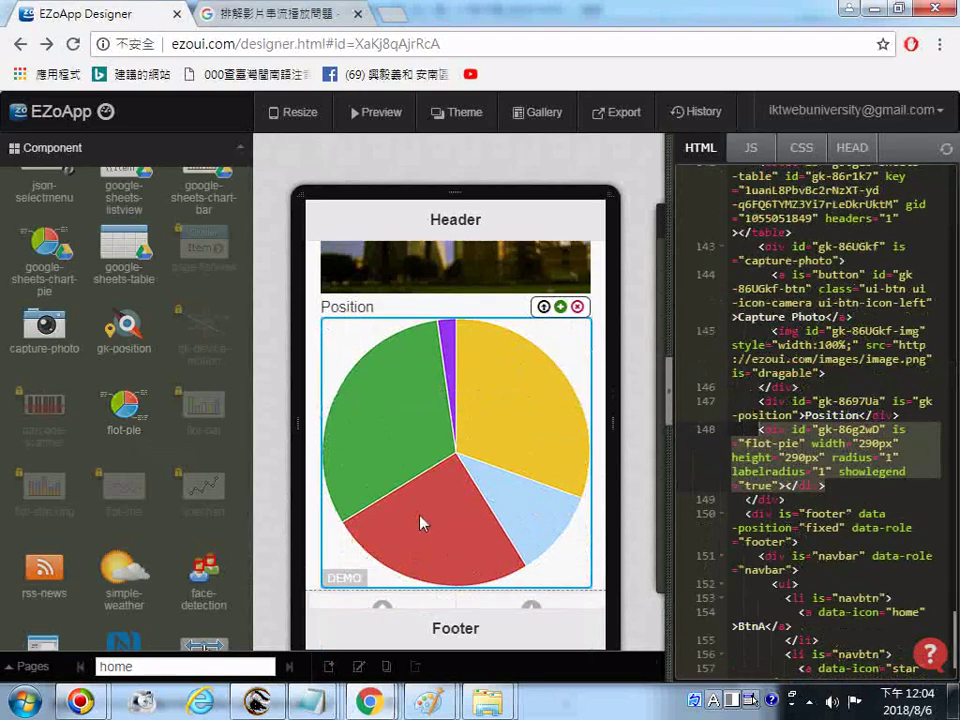
scroll(414, 512, "up", 7)
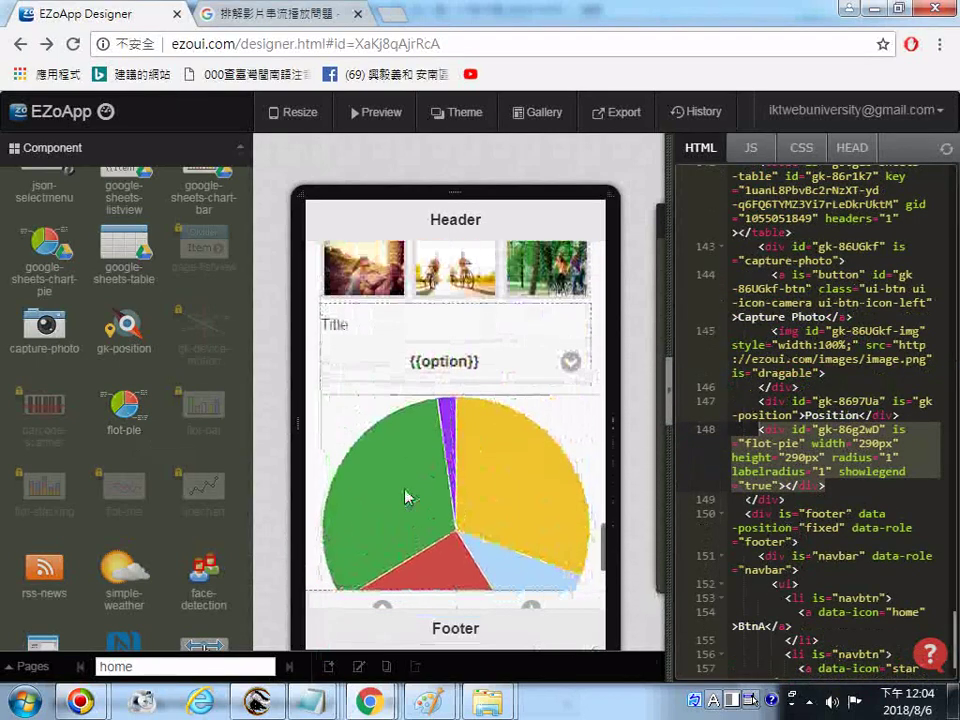
scroll(405, 497, "down", 1)
scroll(405, 497, "down", 6)
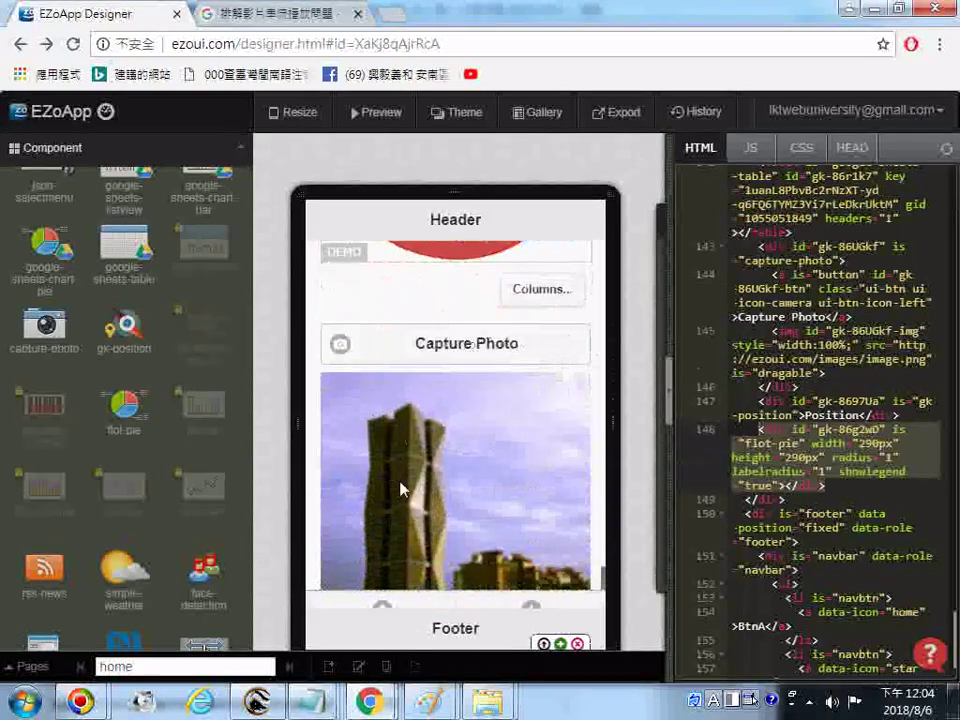
scroll(400, 490, "down", 3)
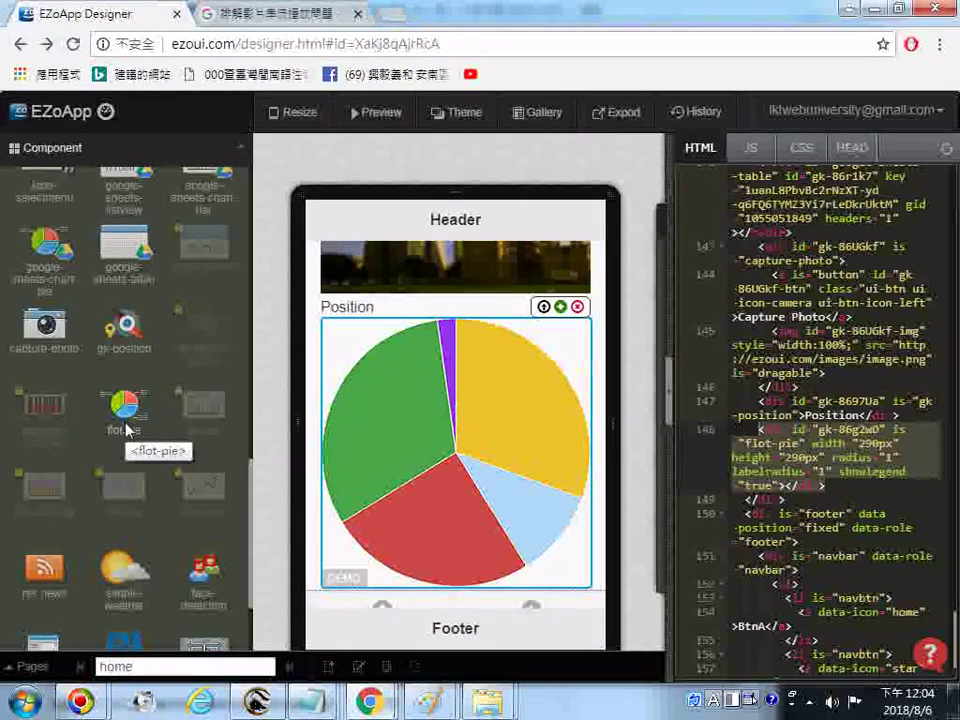
Copy the home page's entire HTML code, including the flot-pie component.
right_click(818, 345)
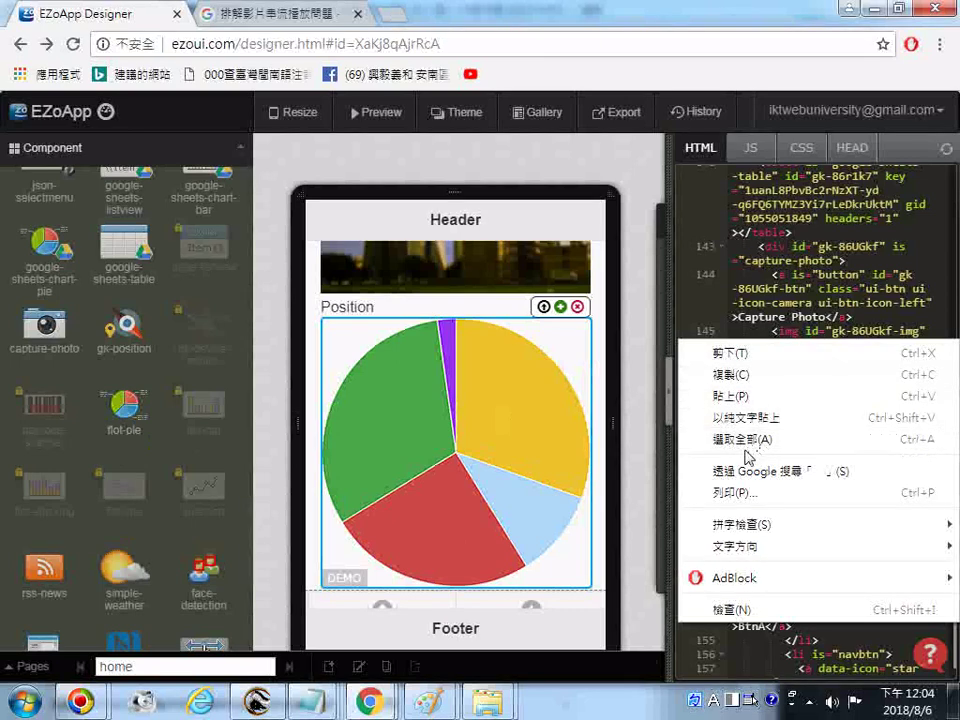
left_click(746, 441)
right_click(748, 315)
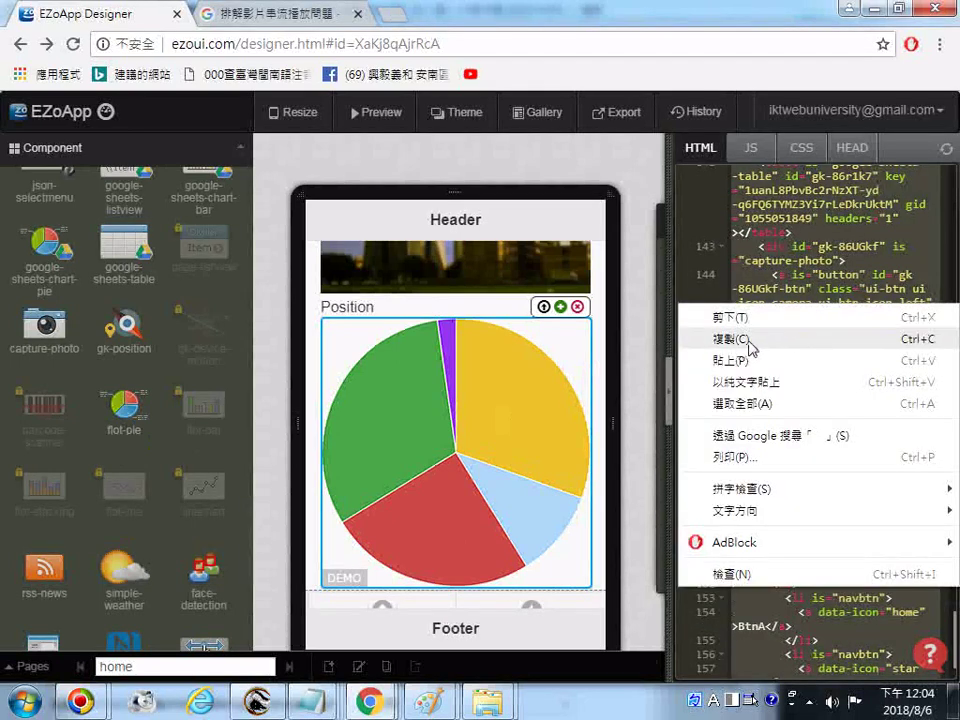
Copy the page's HTML code and switch to the Notepad file ezoapp設計用到的左方素材程式碼.
left_click(748, 341)
right_click(313, 702)
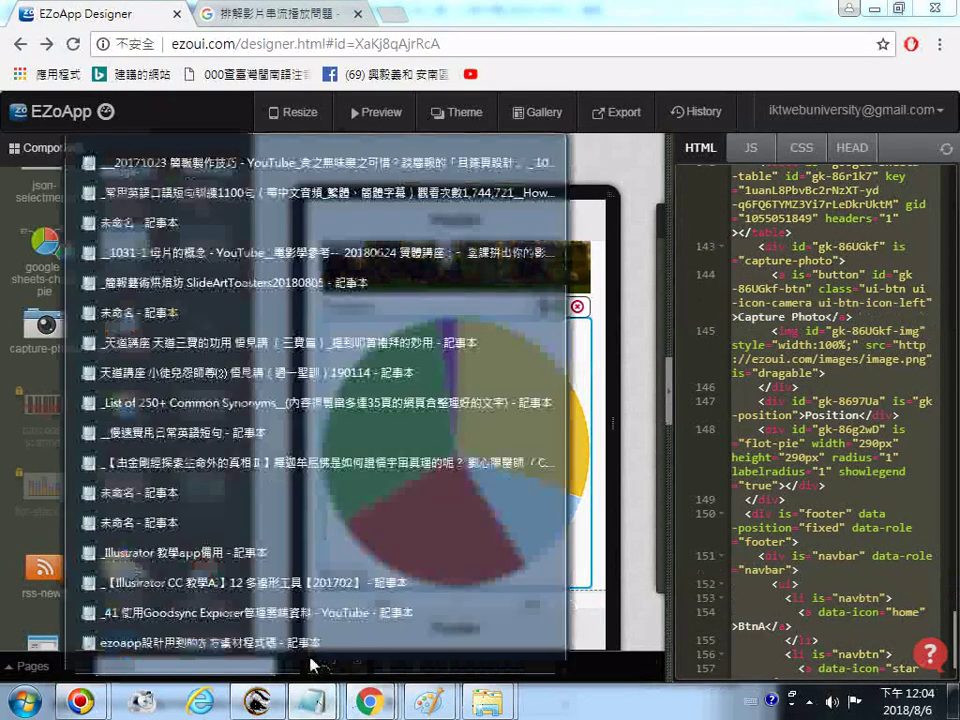
left_click(312, 648)
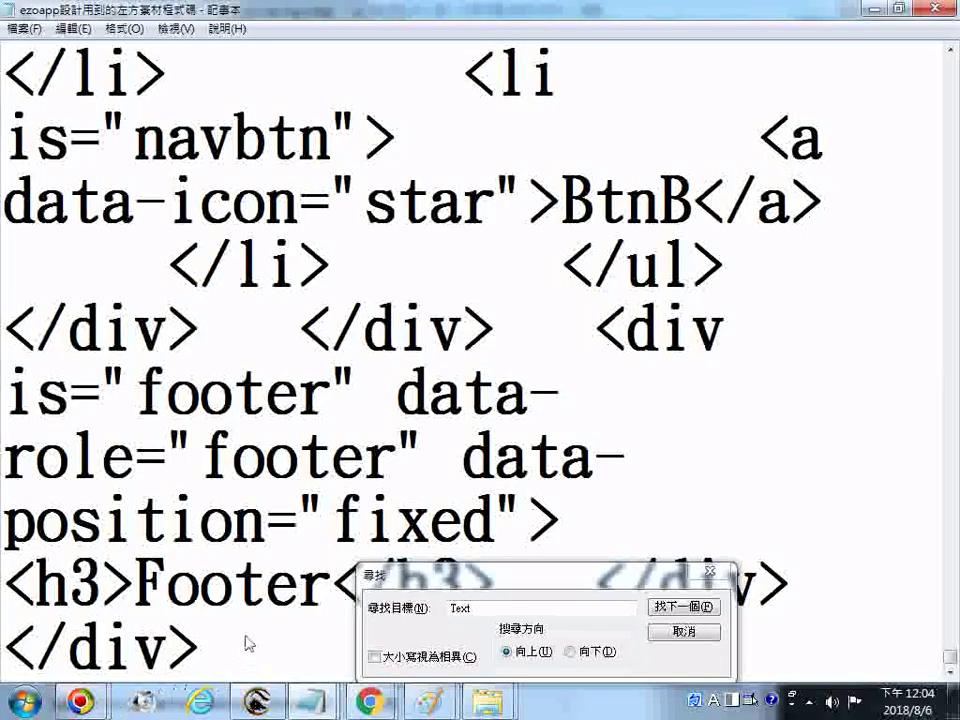
Append a line numbered 33. at the end of the notes, paste the copied HTML code below it and save the file.
key("Return")
type("33.")
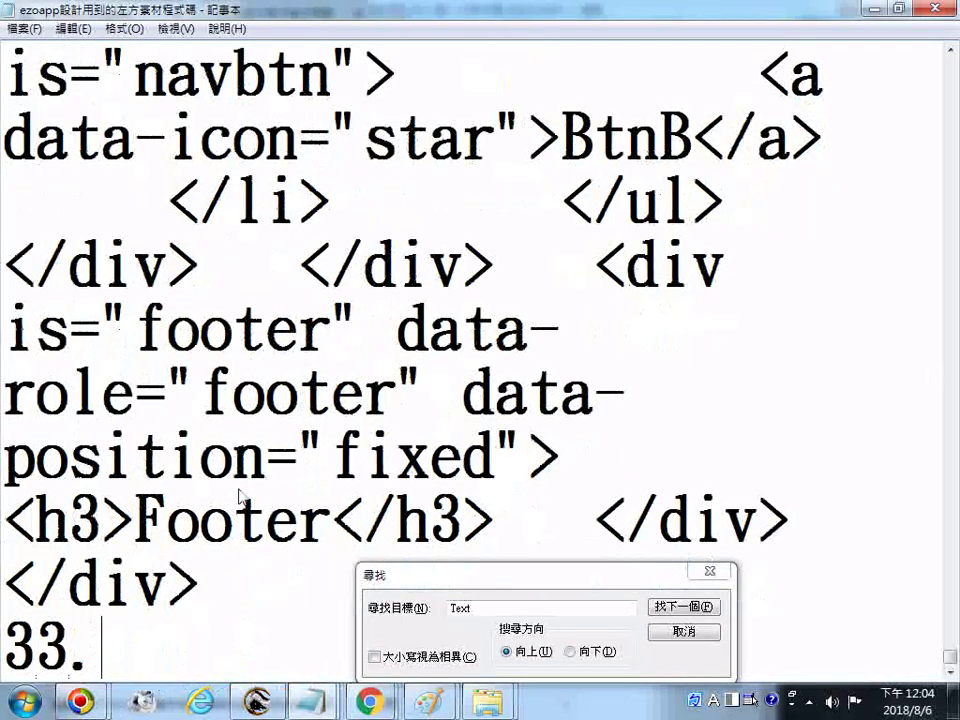
key("Return")
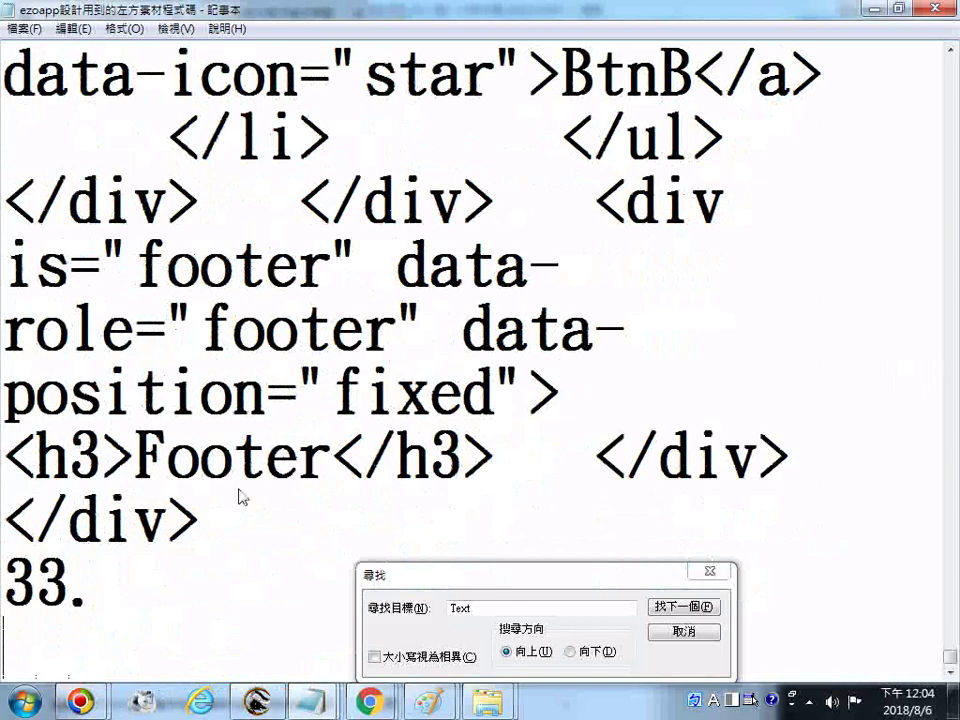
key("BackSpace")
key("BackSpace")
key("BackSpace")
key("BackSpace")
key("BackSpace")
left_click(5, 28)
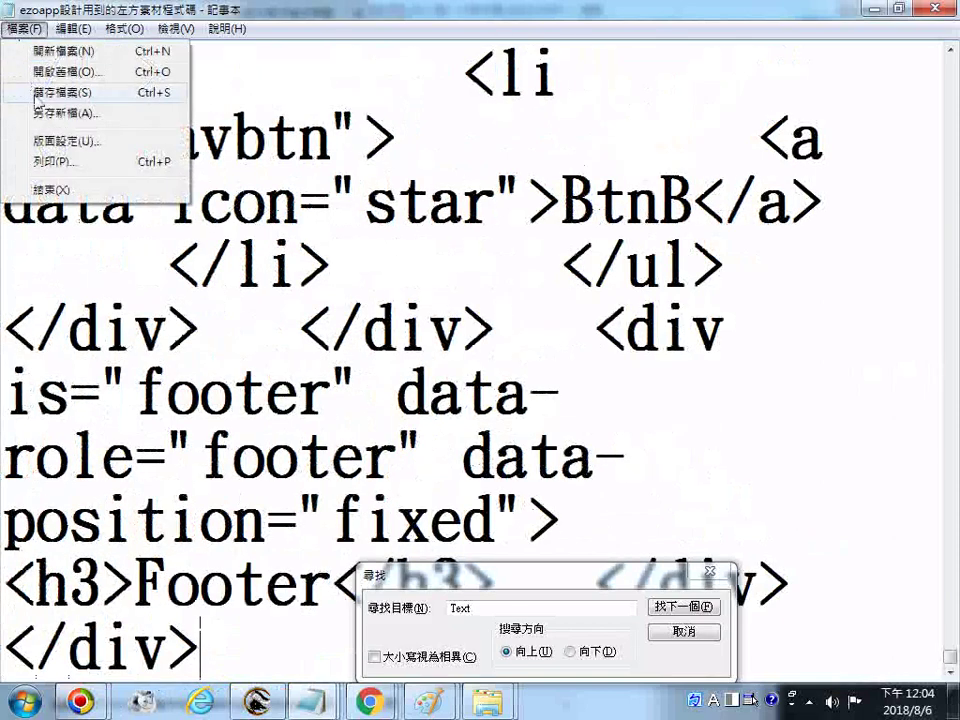
left_click(50, 68)
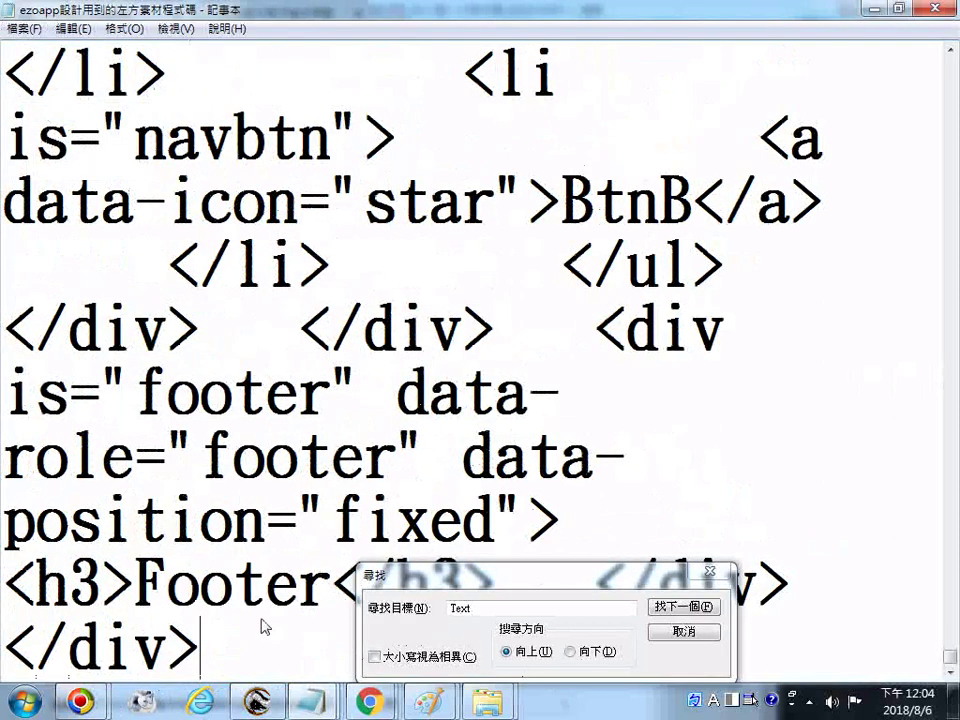
Review the pasted code of entry 33 and highlight "flot-pie" in the chart's div tag.
scroll(531, 475, "up", 3)
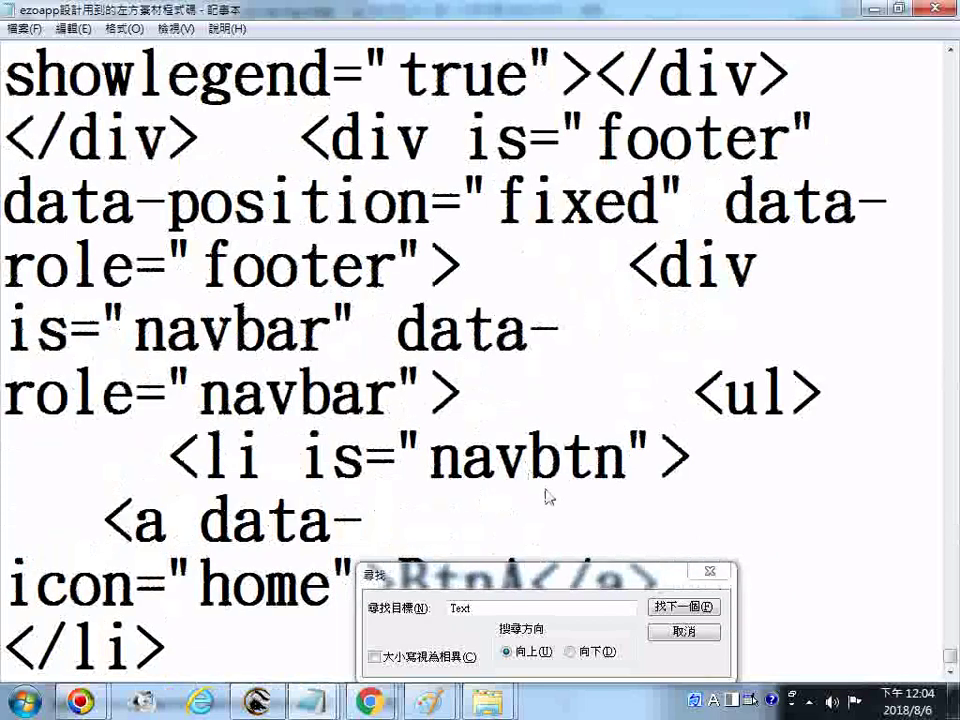
scroll(553, 456, "up", 1)
scroll(556, 455, "up", 3)
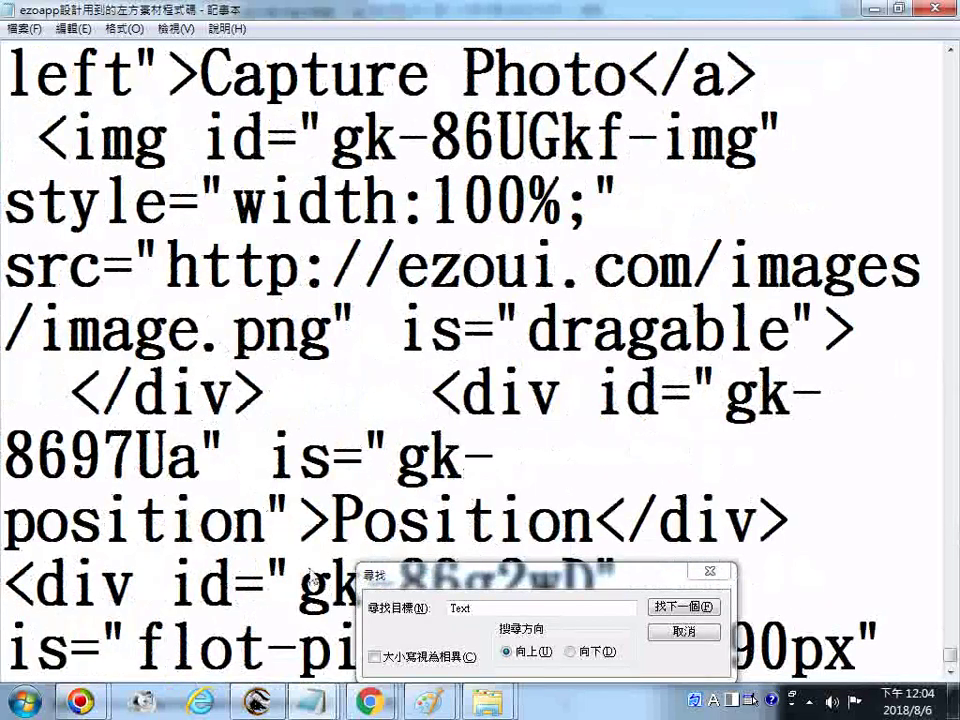
scroll(232, 440, "down", 3)
scroll(347, 460, "down", 2)
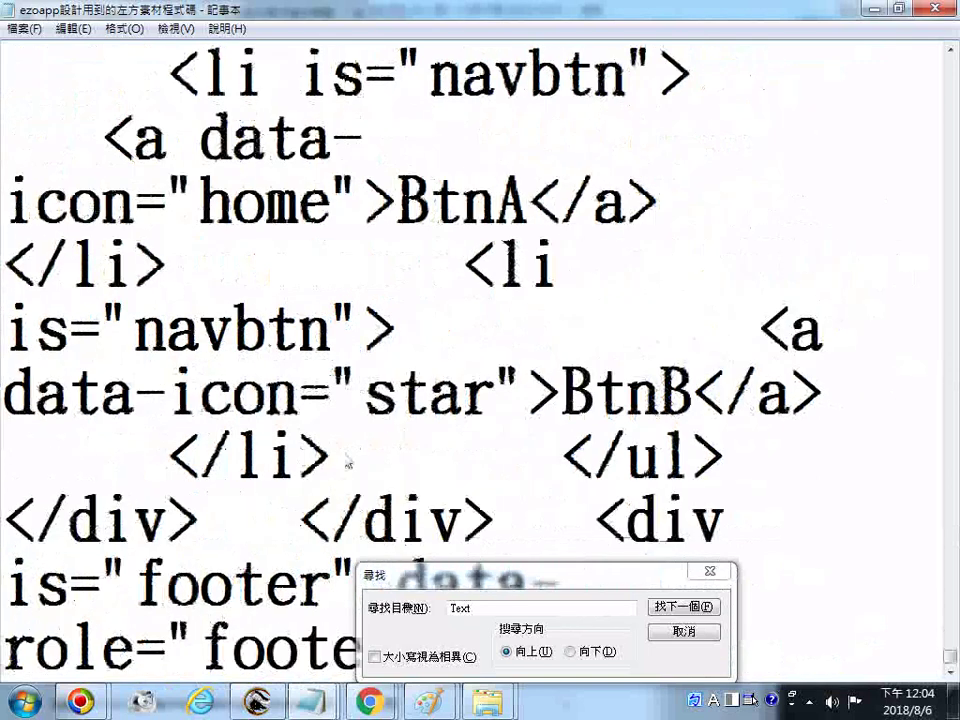
scroll(333, 392, "down", 1)
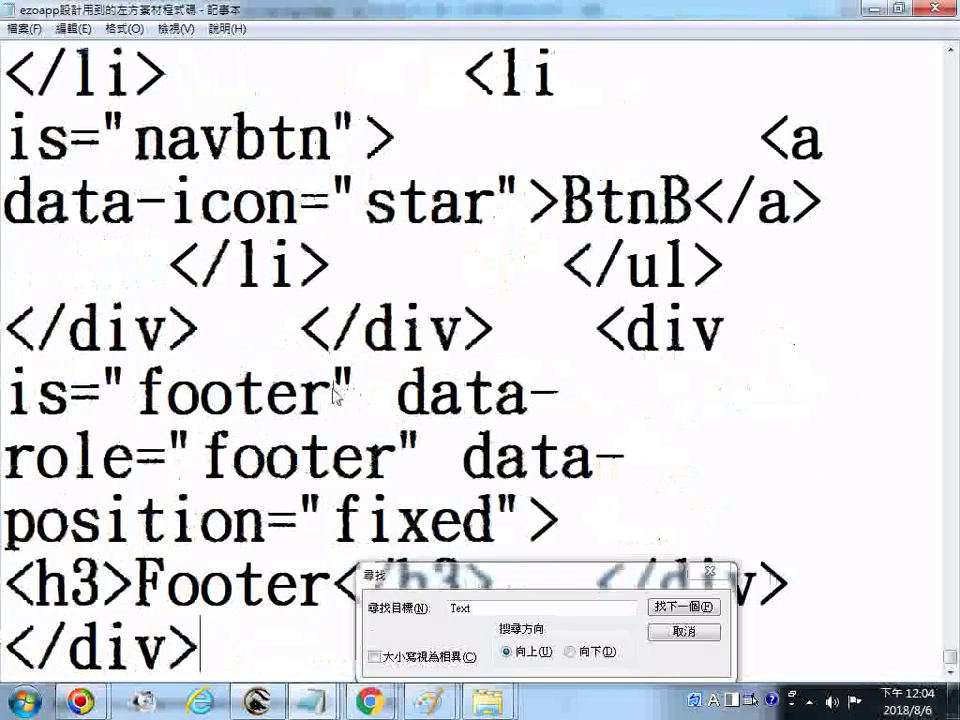
scroll(333, 392, "up", 2)
scroll(333, 395, "up", 1)
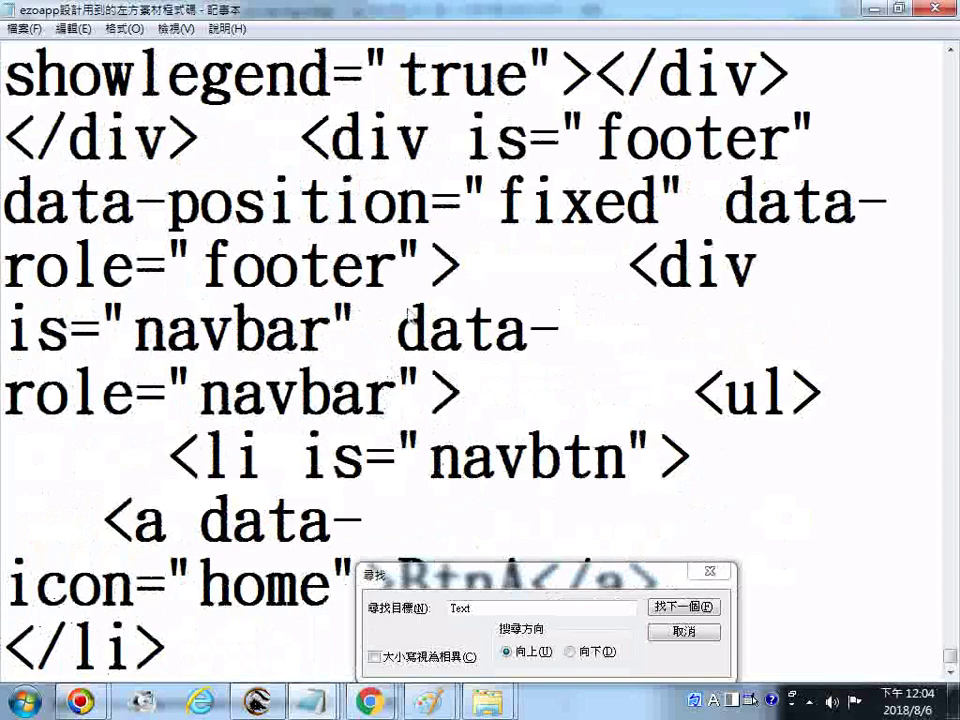
scroll(528, 210, "up", 1)
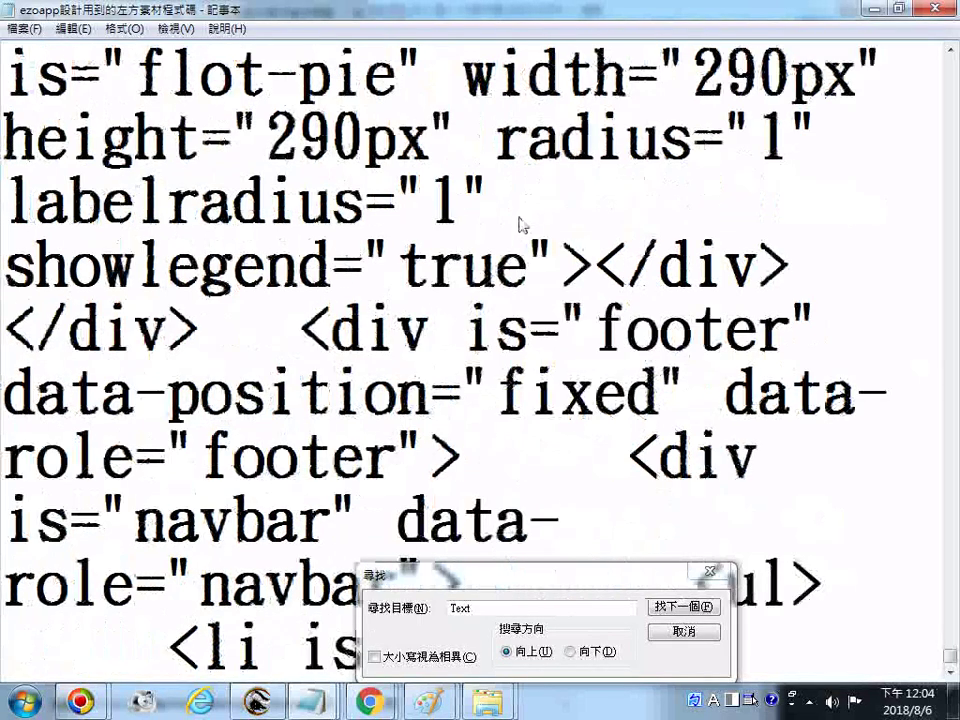
scroll(527, 248, "up", 1)
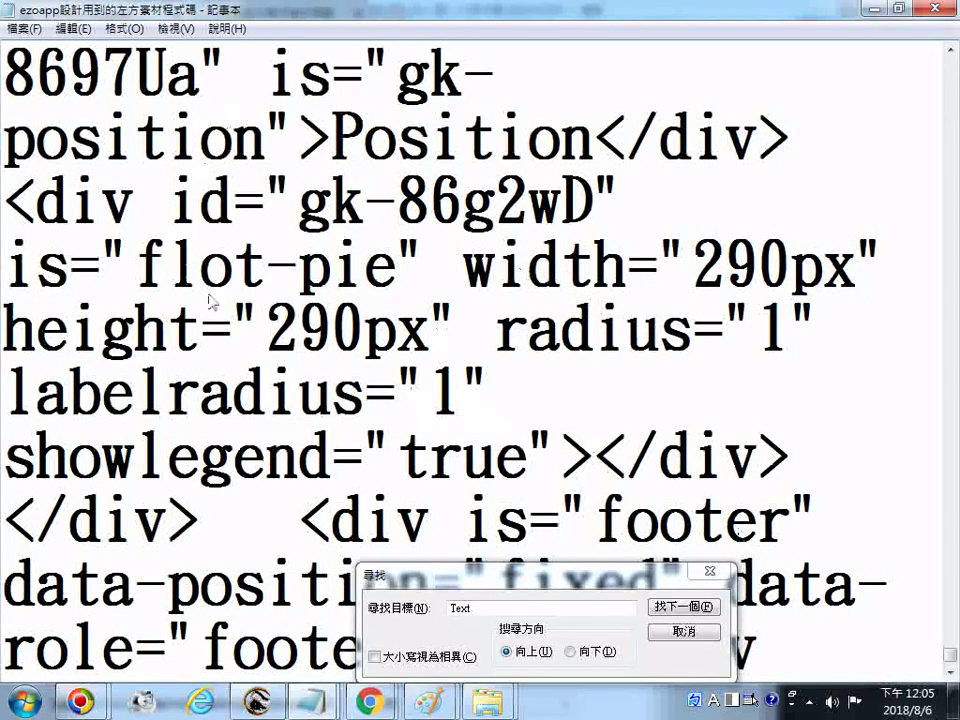
left_click_drag(104, 268, 440, 270)
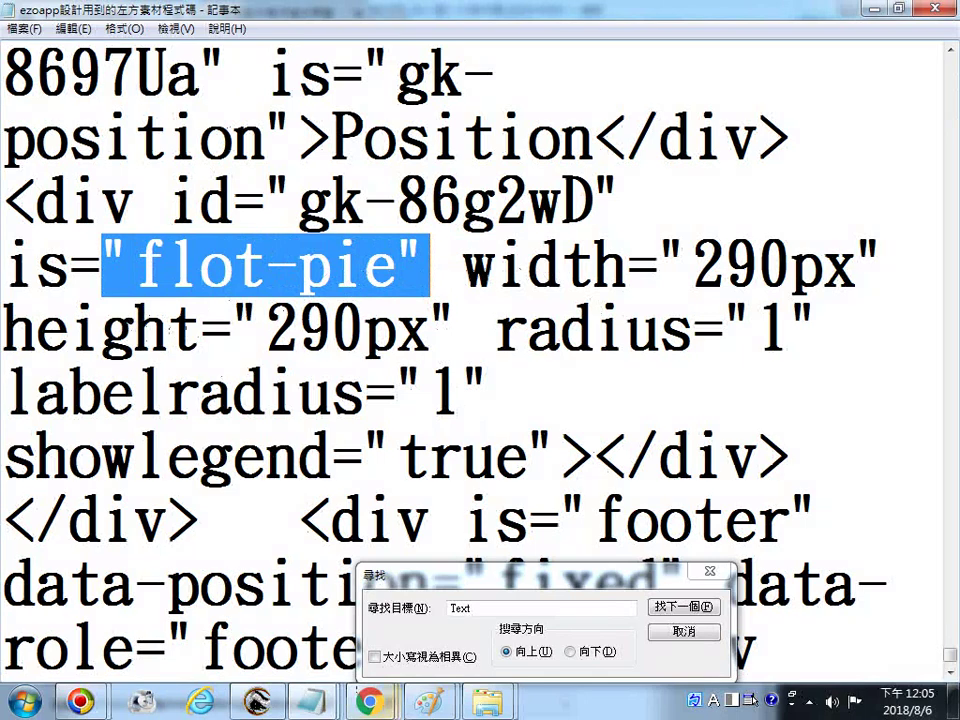
Switch back to EZoApp Designer in Chrome and preview the page down to the pie chart below Position.
left_click(370, 703)
left_click(562, 515)
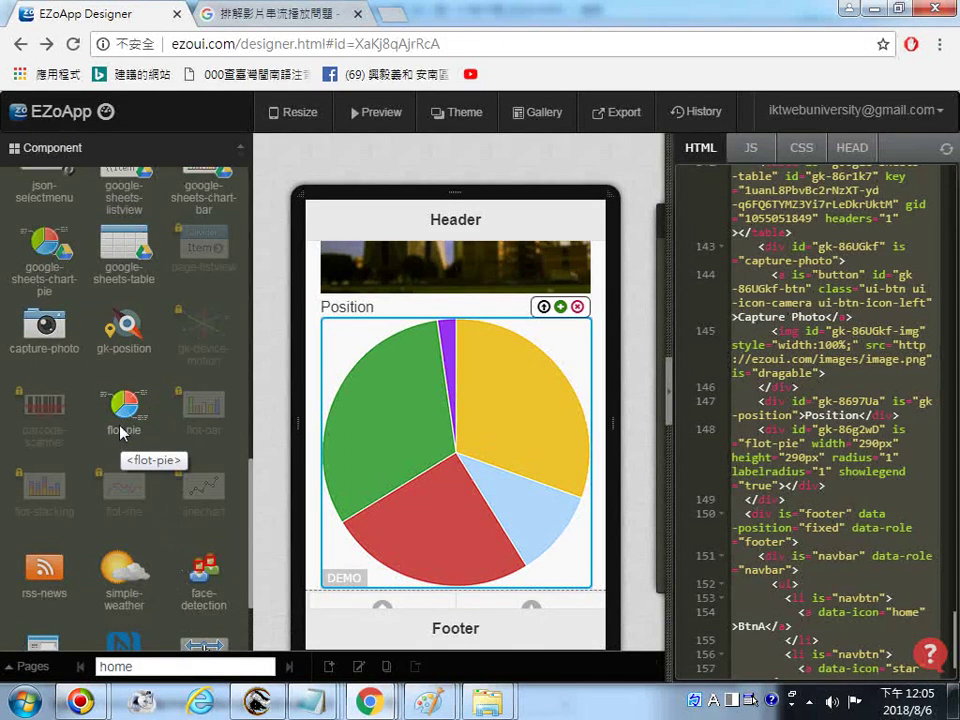
left_click(449, 111)
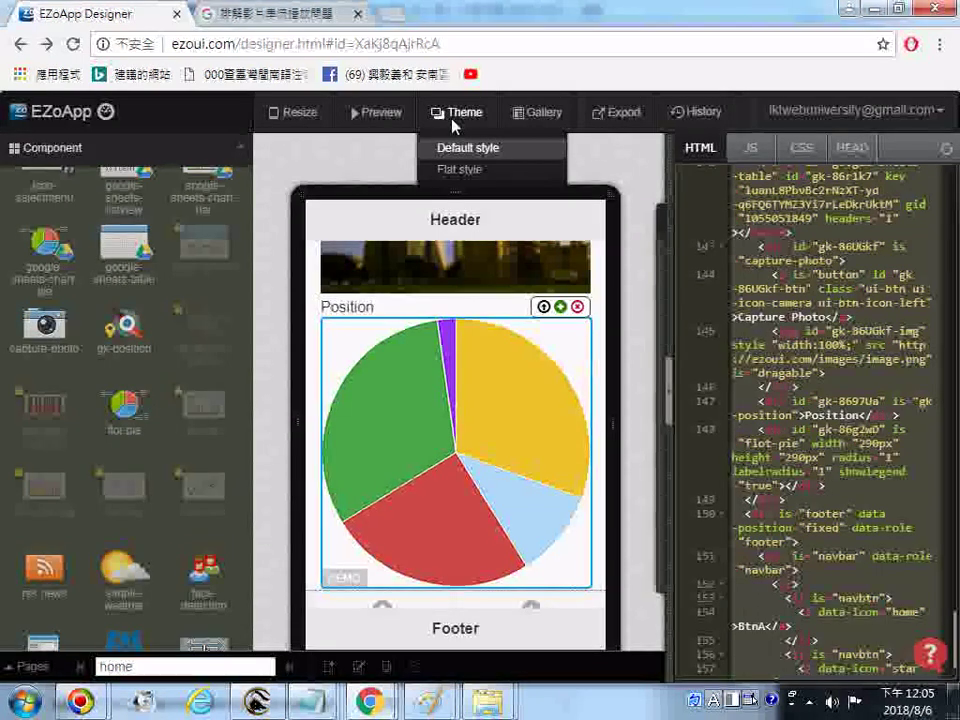
left_click(384, 116)
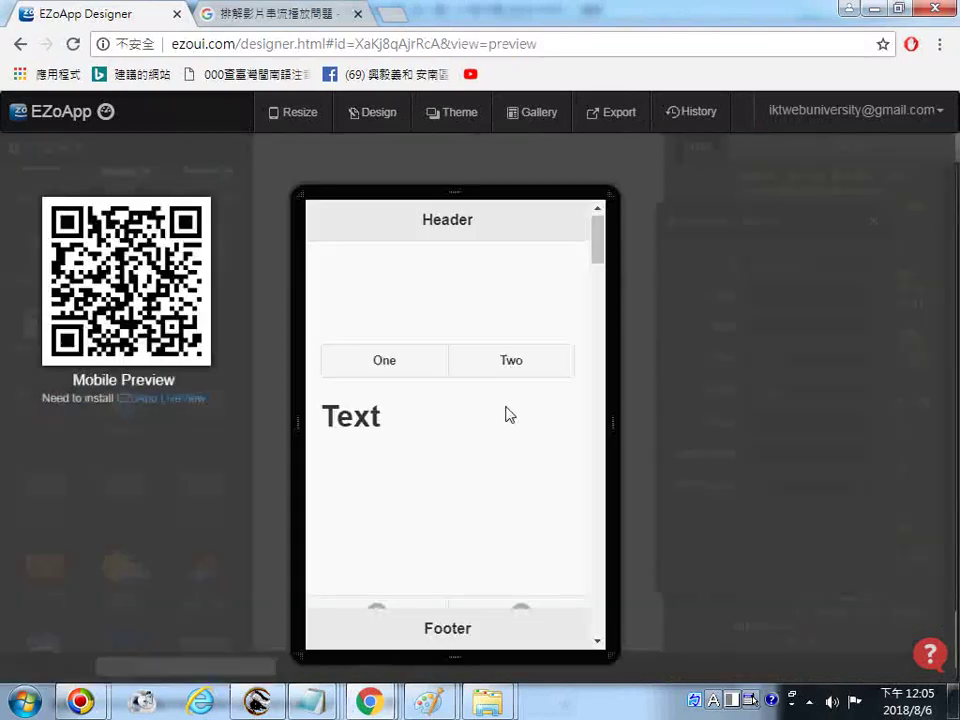
scroll(480, 410, "down", 4)
scroll(495, 457, "down", 15)
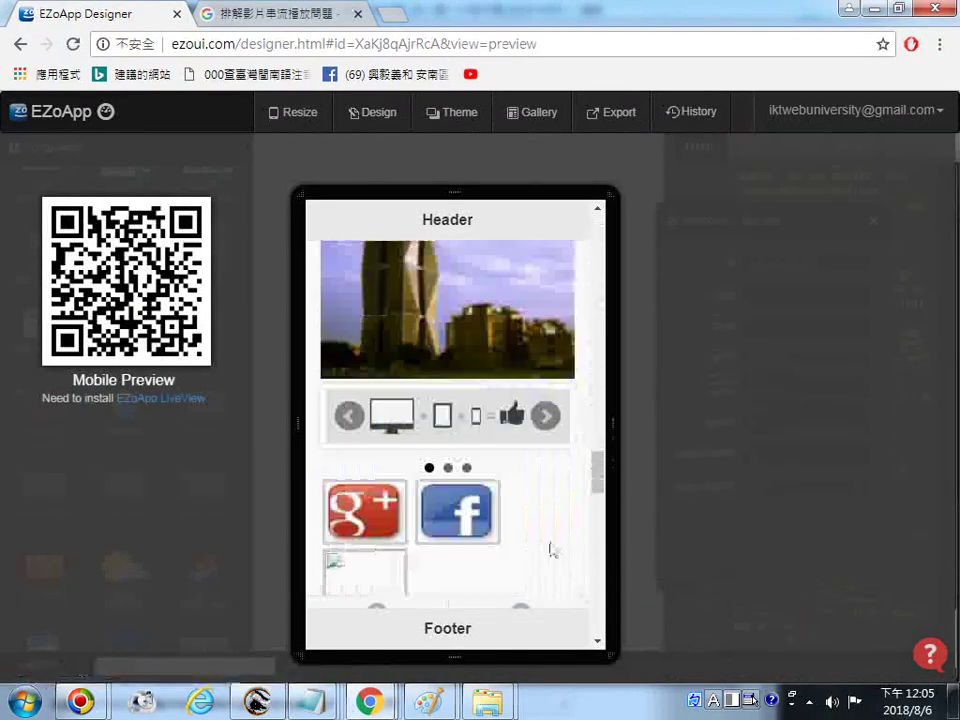
scroll(546, 578, "down", 3)
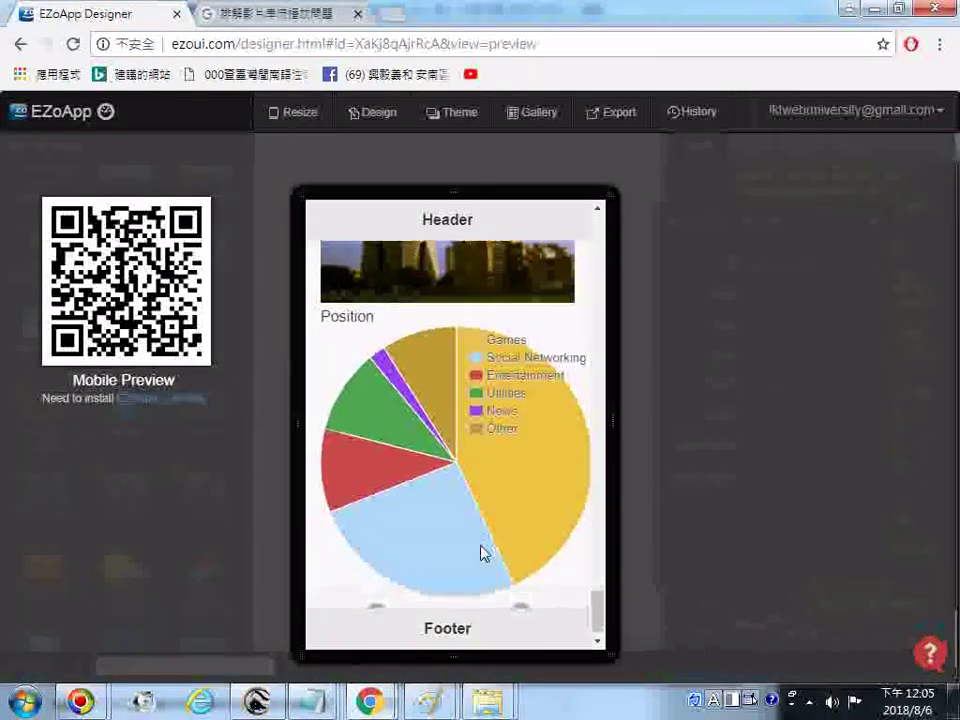
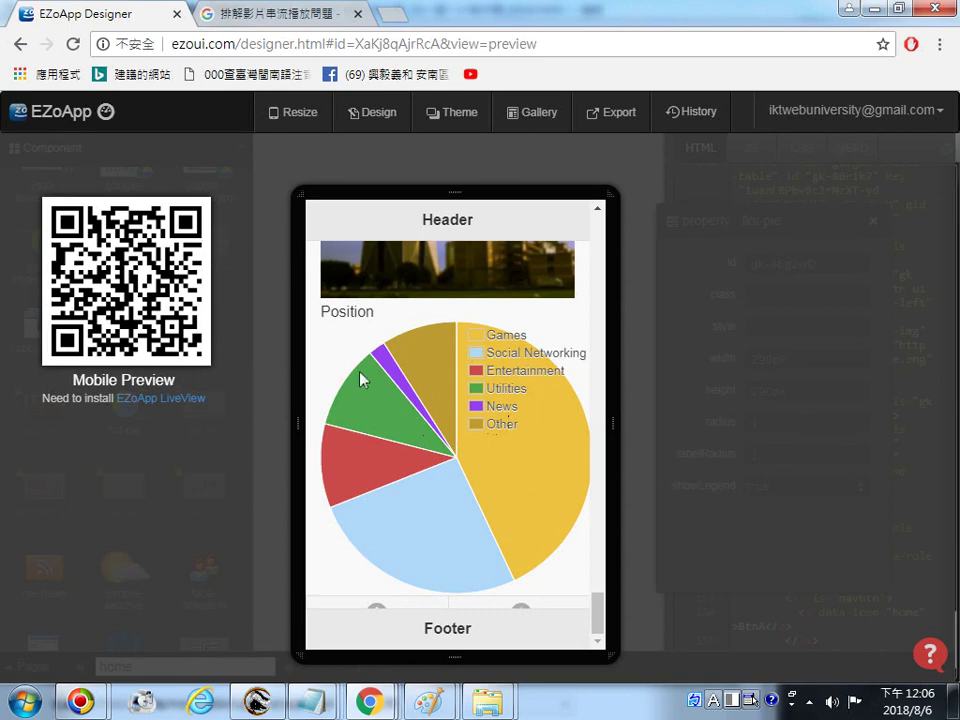
Return from the preview to the design view and reload the designer.
left_click(20, 44)
left_click(72, 44)
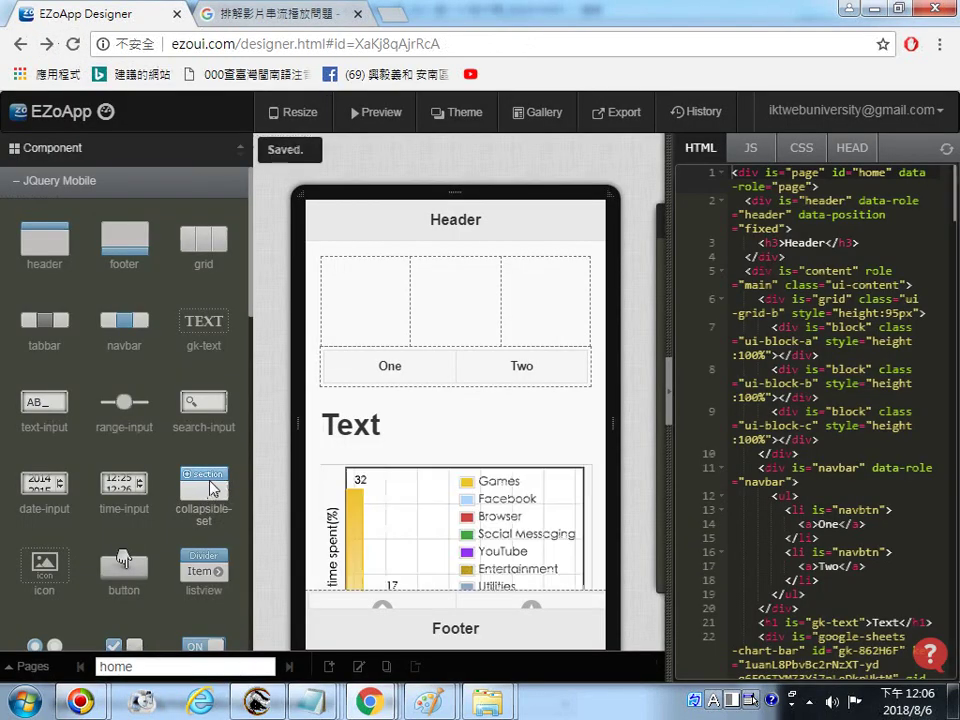
Try to add the locked flot-bar component to the home page.
scroll(251, 566, "down", 10)
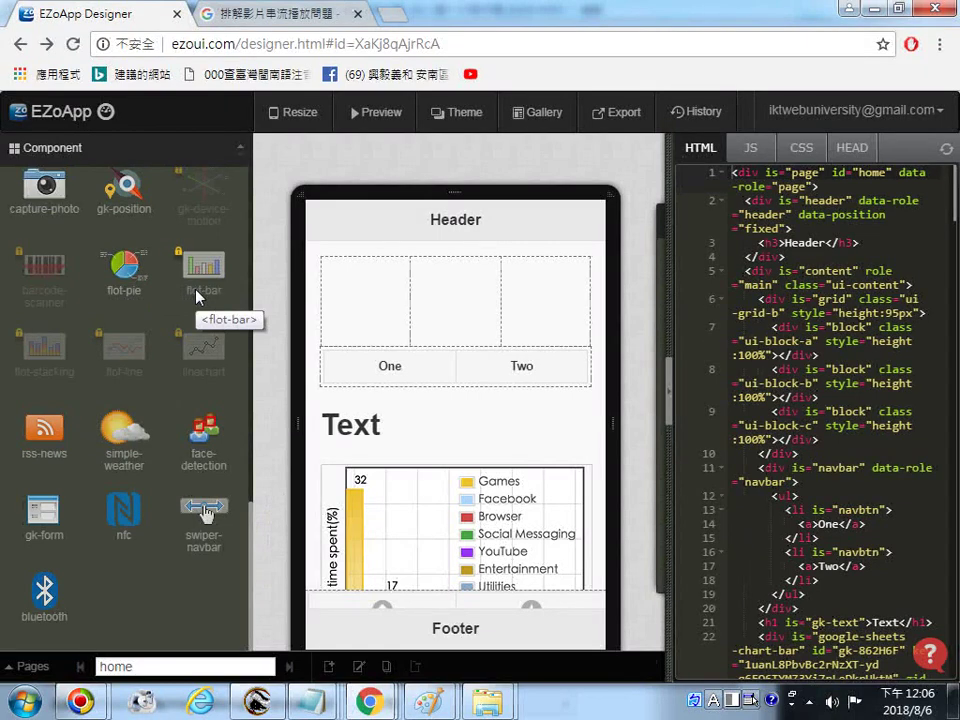
left_click_drag(197, 293, 360, 400)
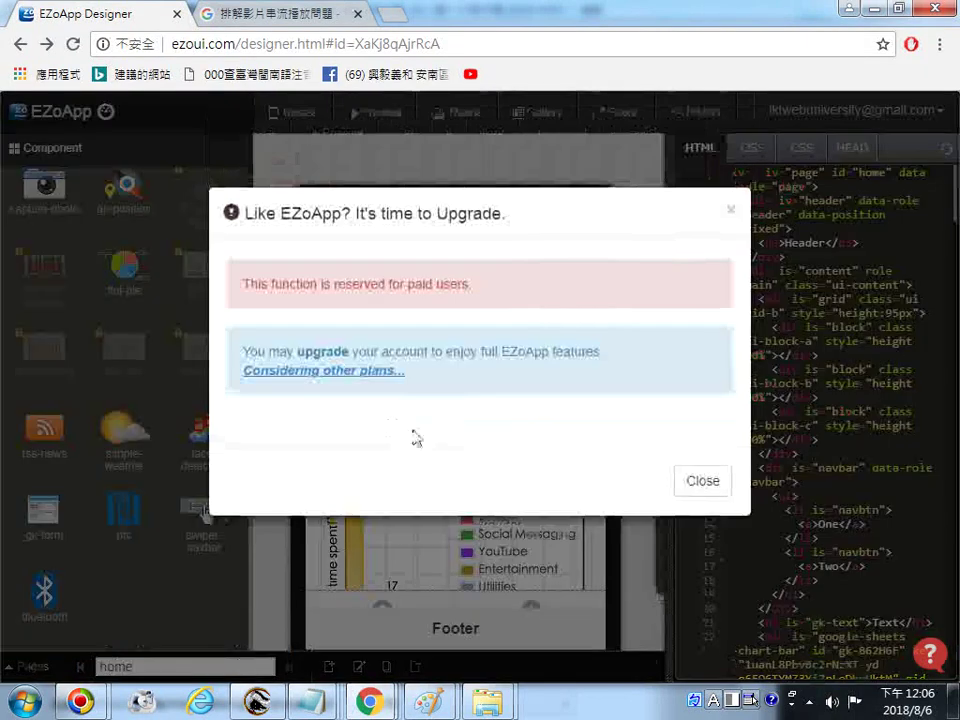
left_click(730, 210)
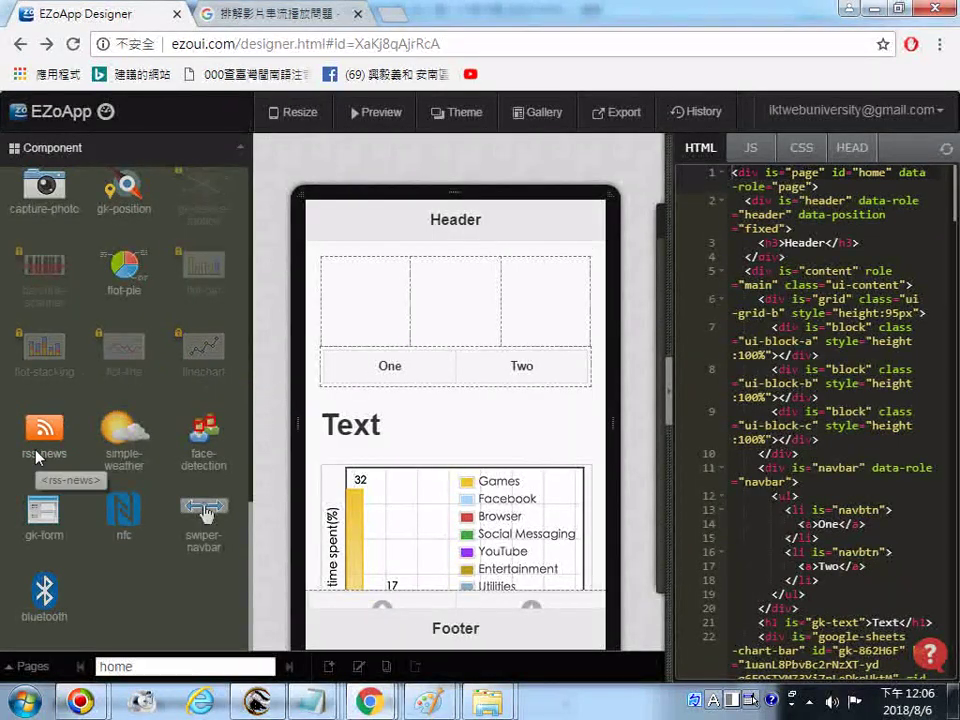
Add an rss-news component directly below the Text heading and copy the page's entire HTML code.
left_click_drag(35, 456, 465, 488)
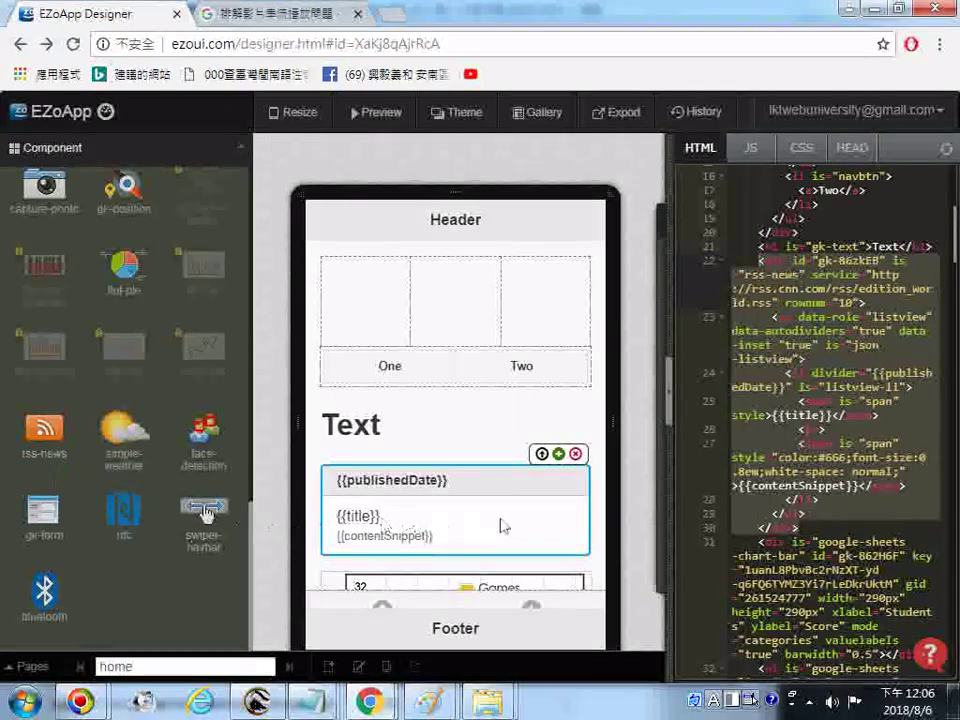
right_click(778, 420)
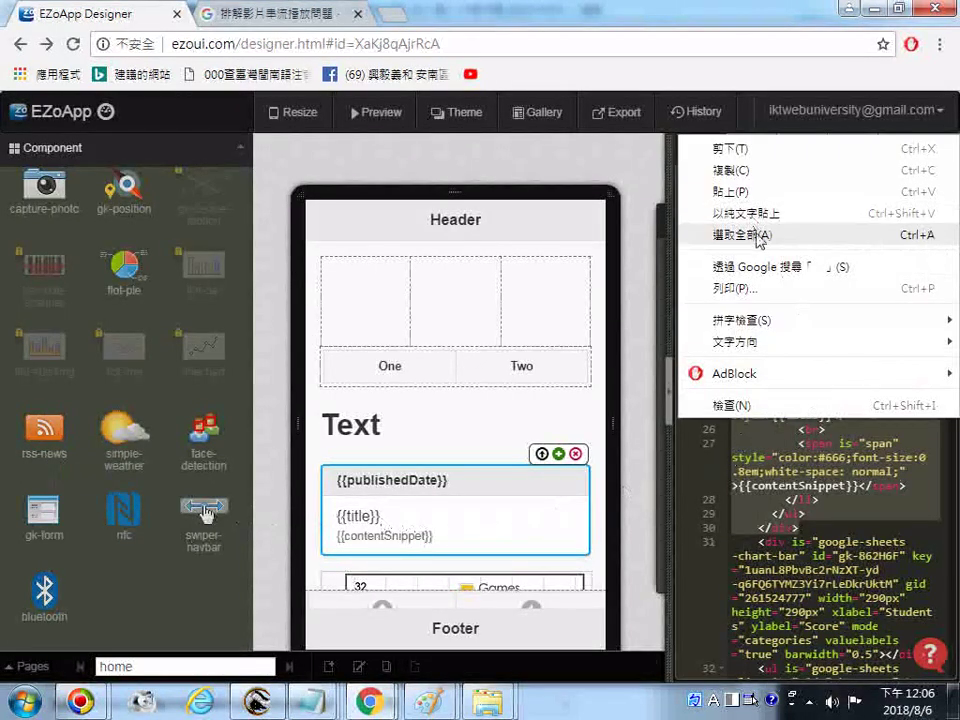
left_click(758, 236)
right_click(832, 279)
left_click(726, 322)
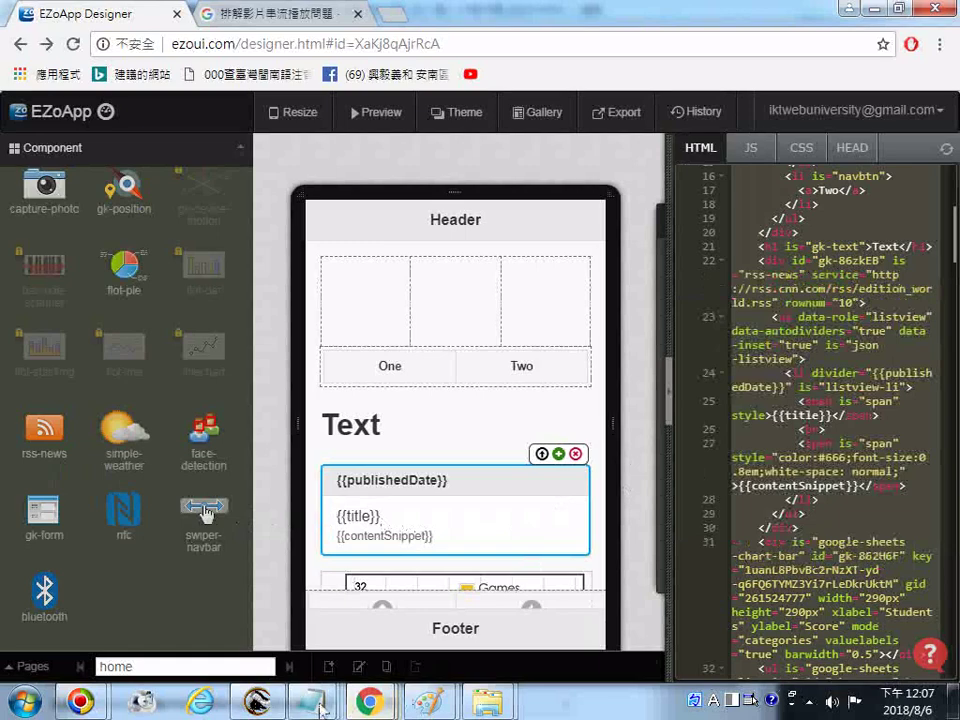
Switch to the Notepad file ezoapp設計用到的左方素材程式碼, append a line numbered 34., paste the copied HTML code below it and save the file.
right_click(260, 702)
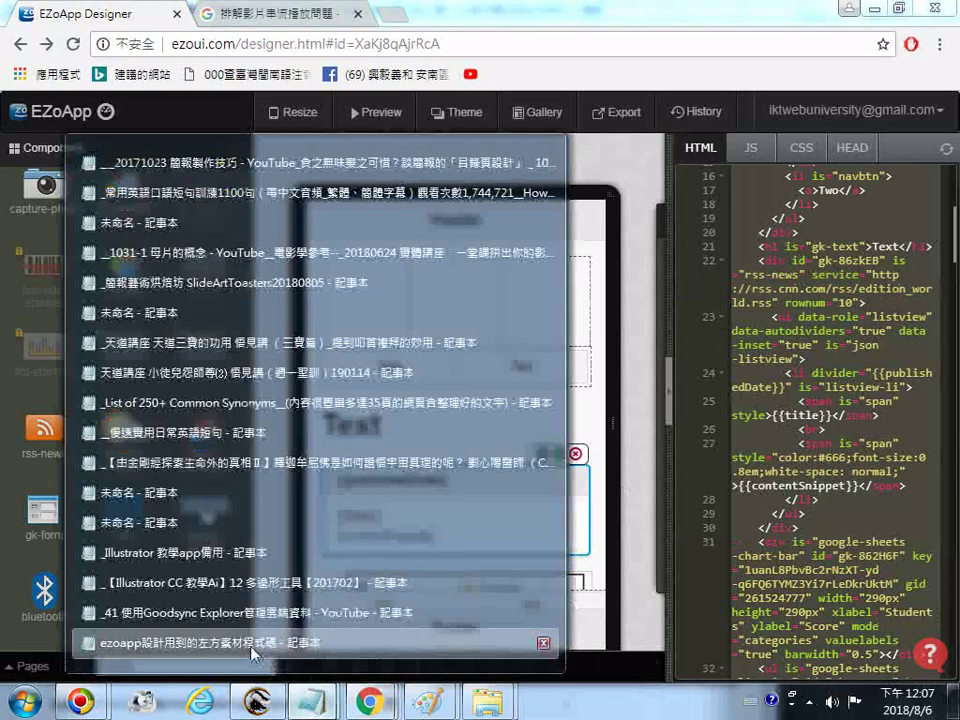
left_click(251, 654)
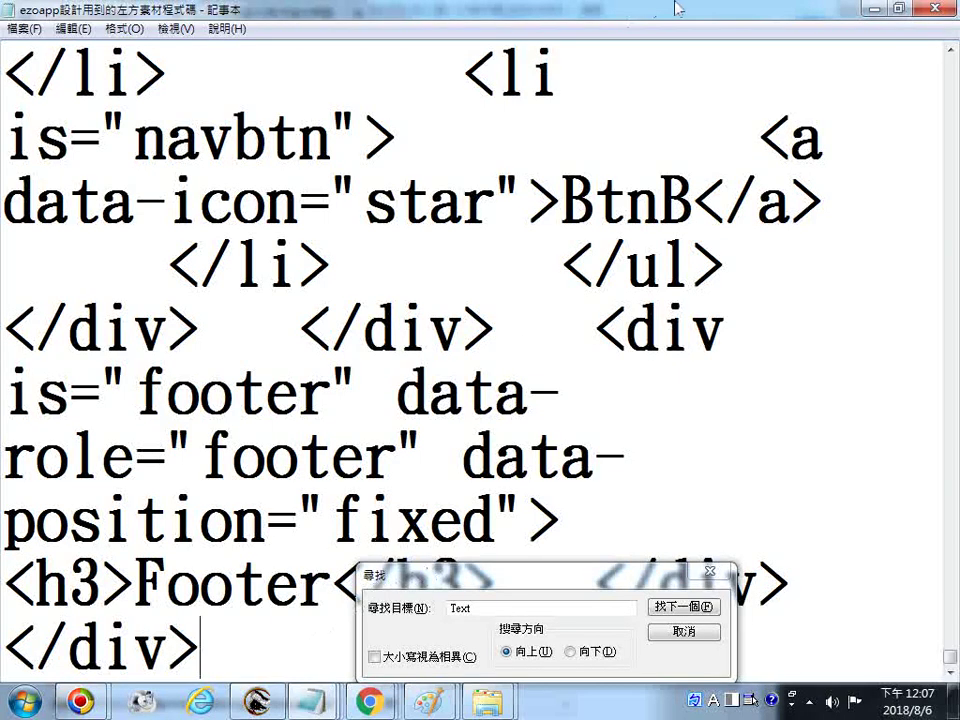
type("34.")
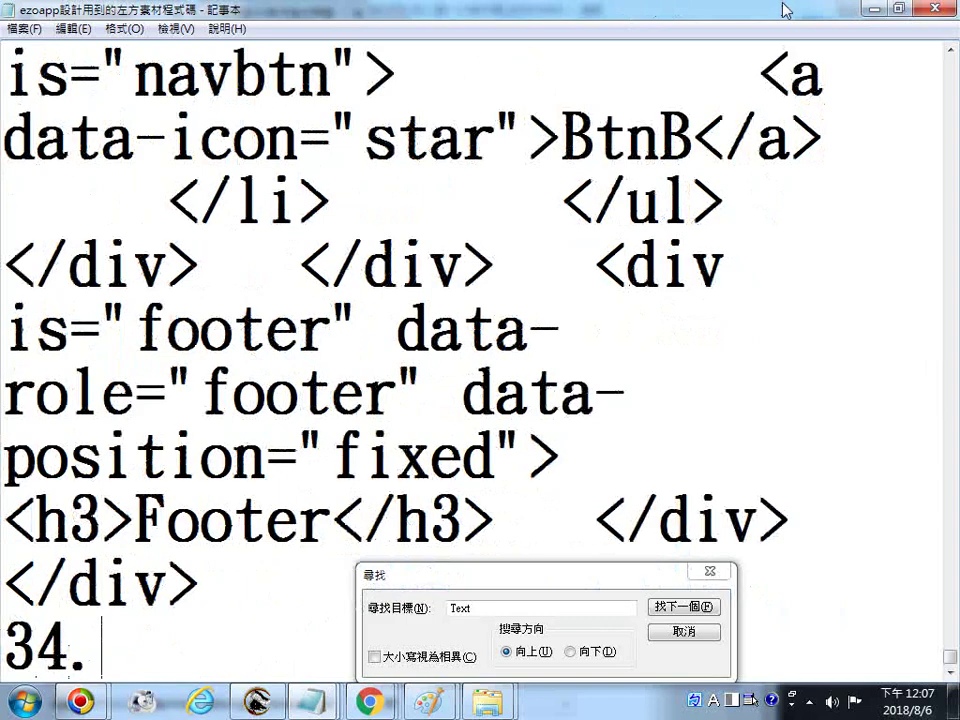
key("Return")
key("BackSpace")
key("BackSpace")
key("BackSpace")
key("BackSpace")
key("BackSpace")
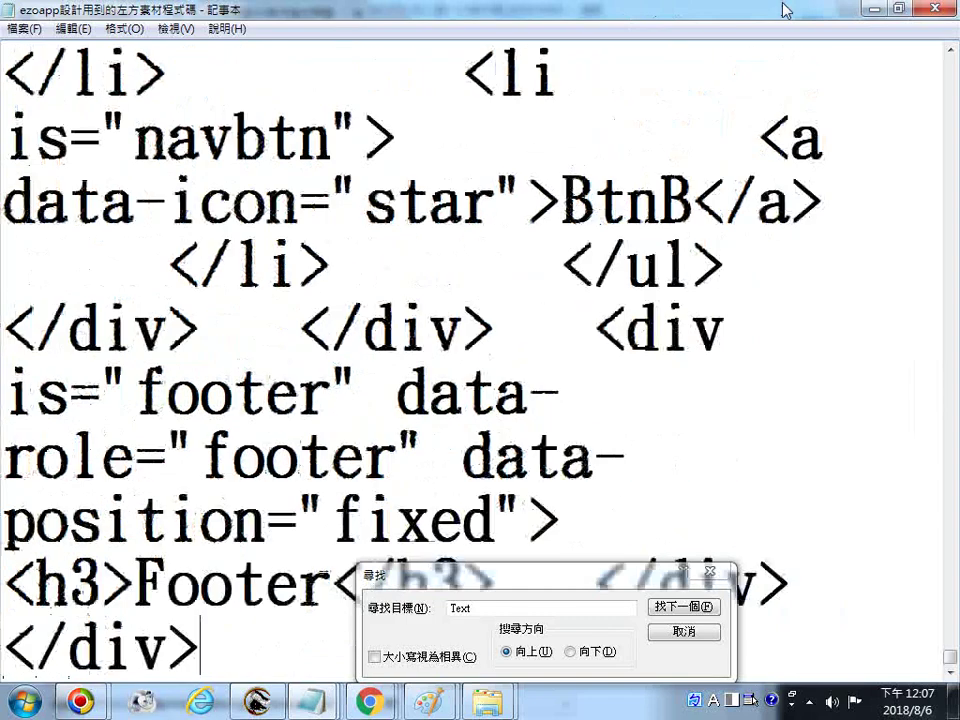
left_click(37, 38)
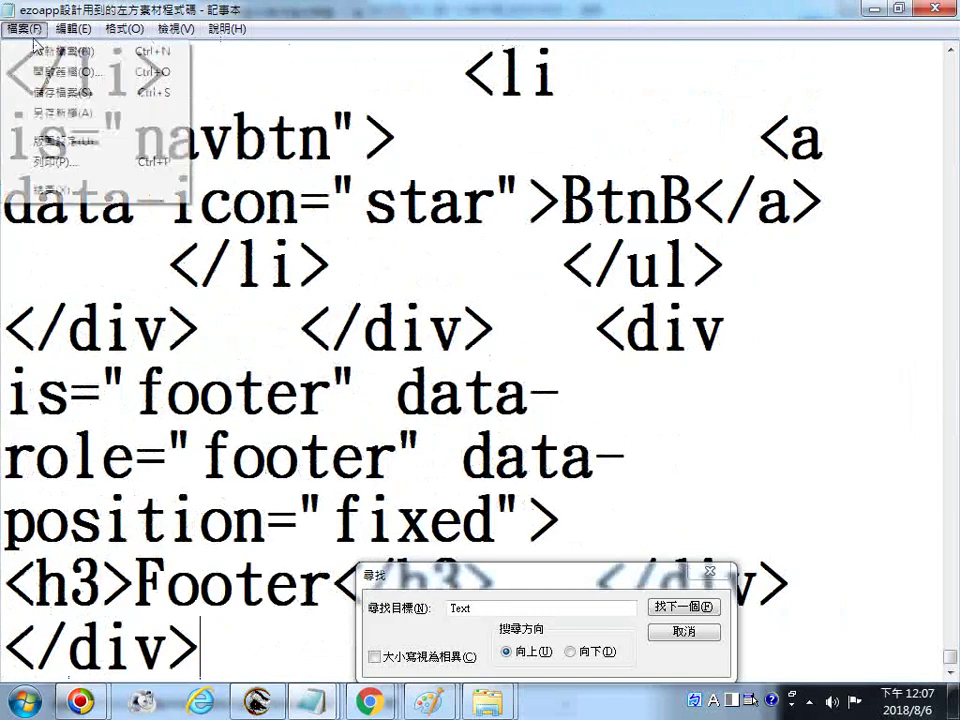
left_click(54, 92)
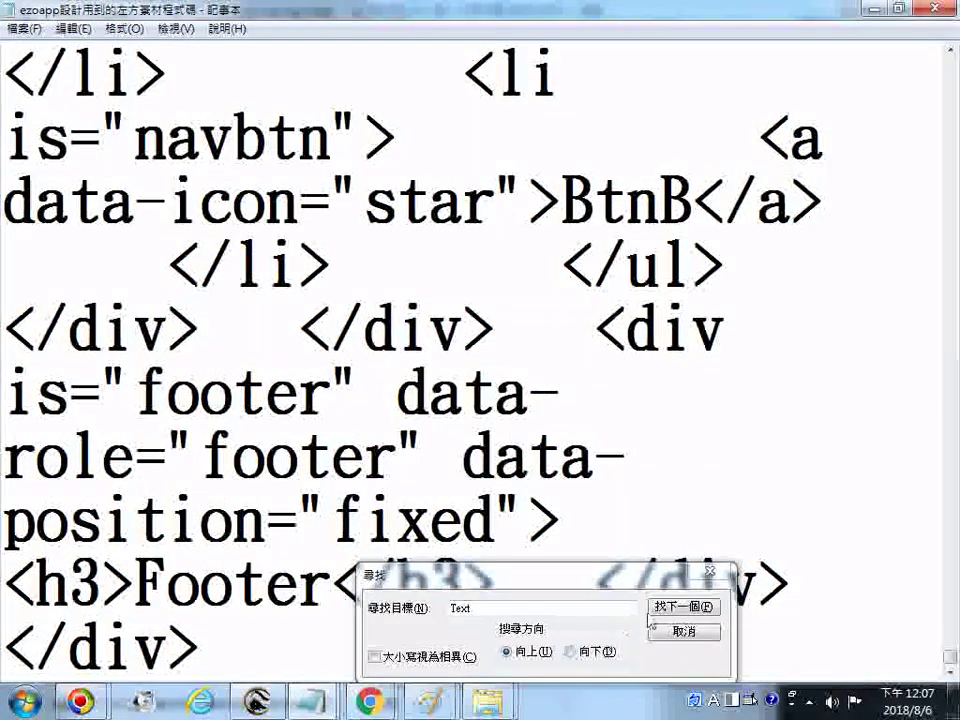
Search upward for "Text" to locate the rss-news code in entry 34 and place the cursor before its service URL.
left_click(680, 607)
left_click(680, 607)
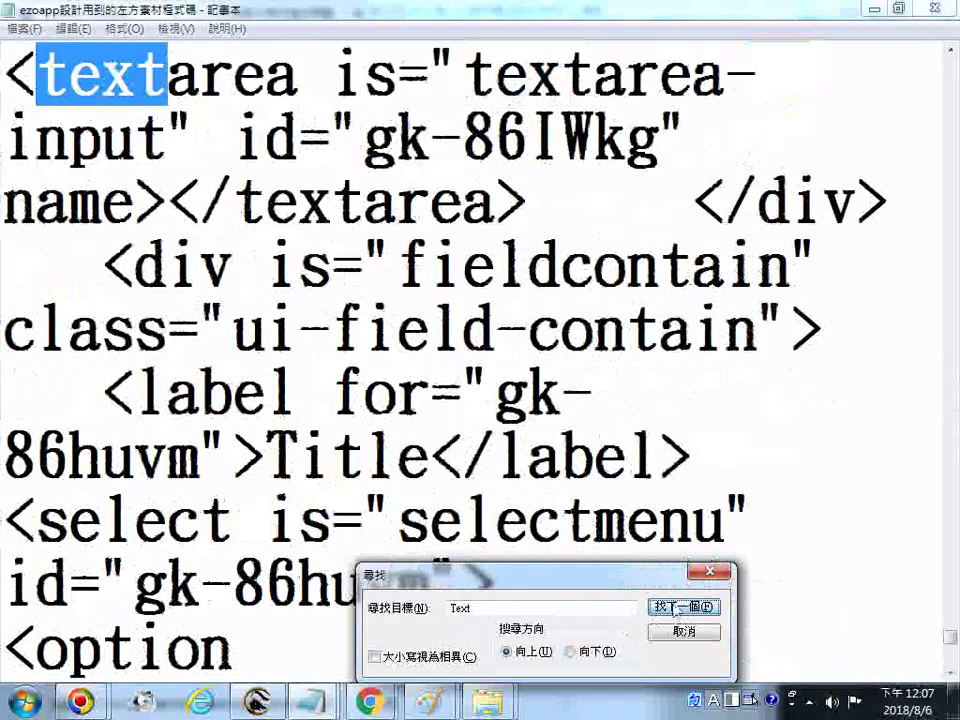
left_click(680, 607)
left_click(300, 228)
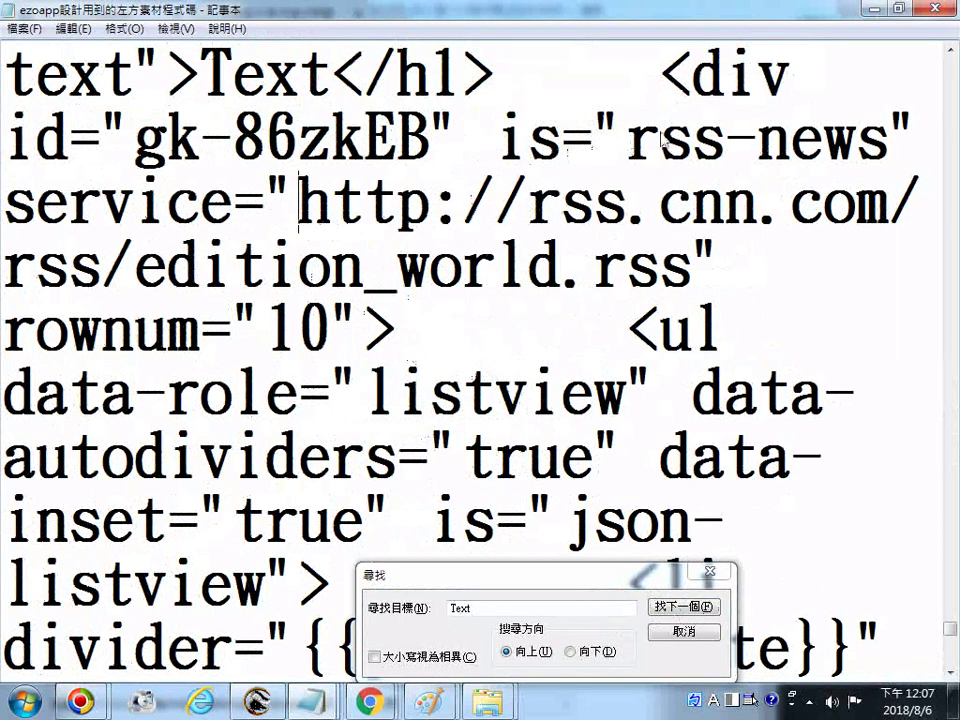
Highlight the component name rss-news in the entry 34 code, switch to EZoApp Designer in Chrome and preview the page.
left_click_drag(625, 143, 888, 176)
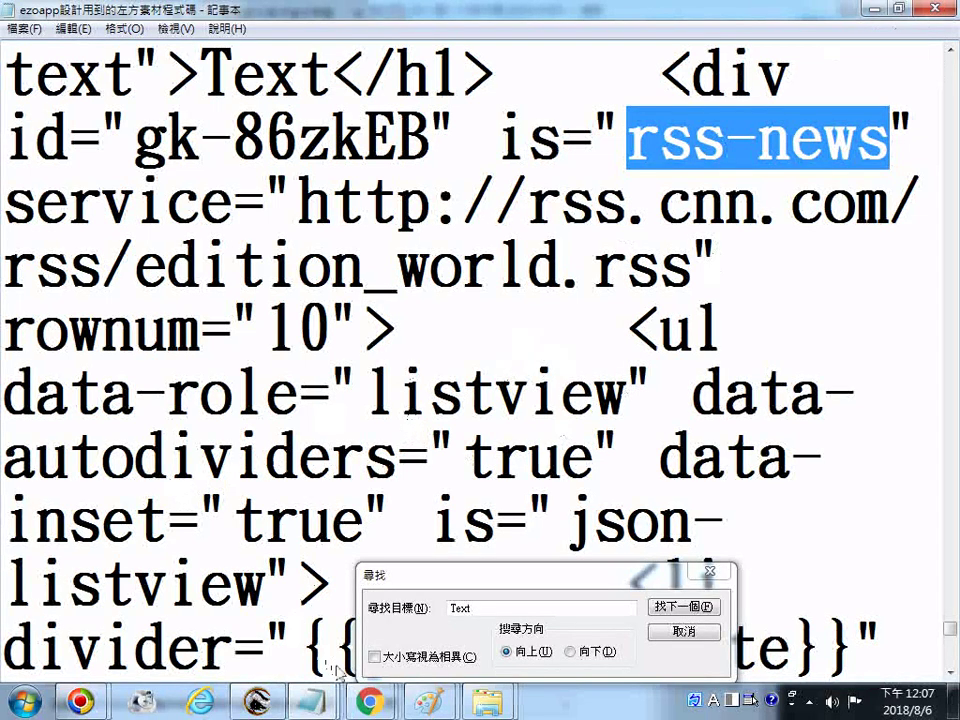
mouse_move(369, 702)
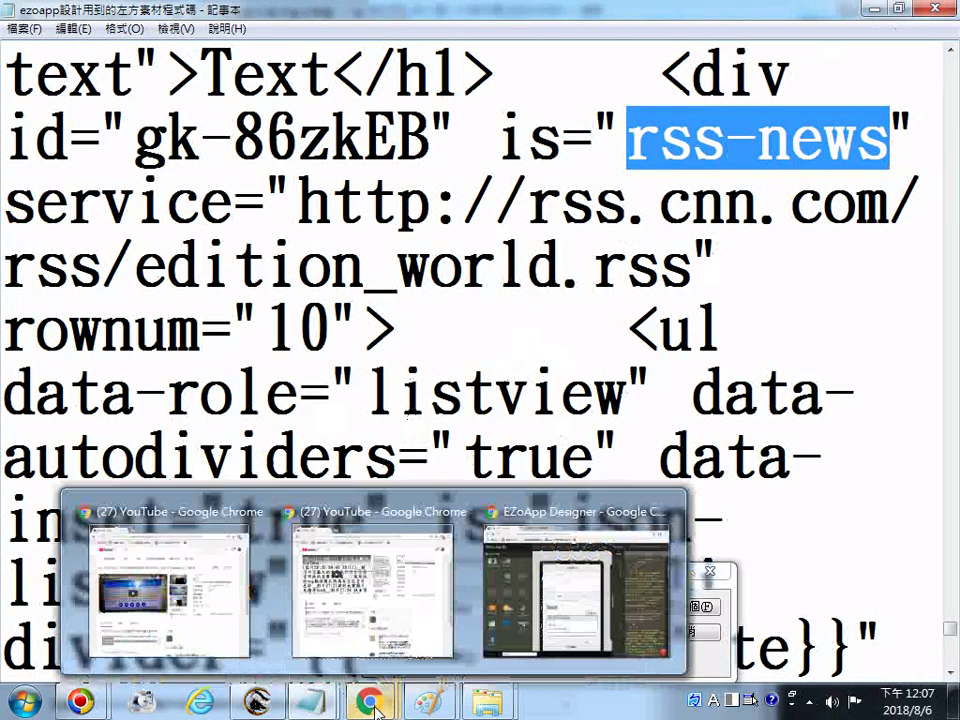
left_click(589, 515)
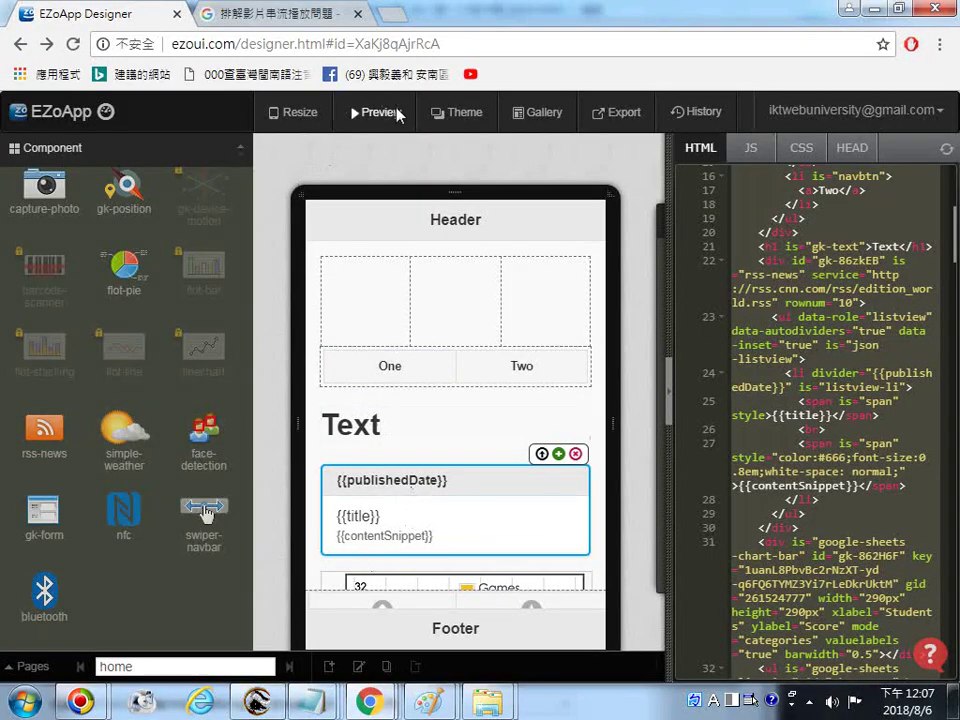
left_click(395, 117)
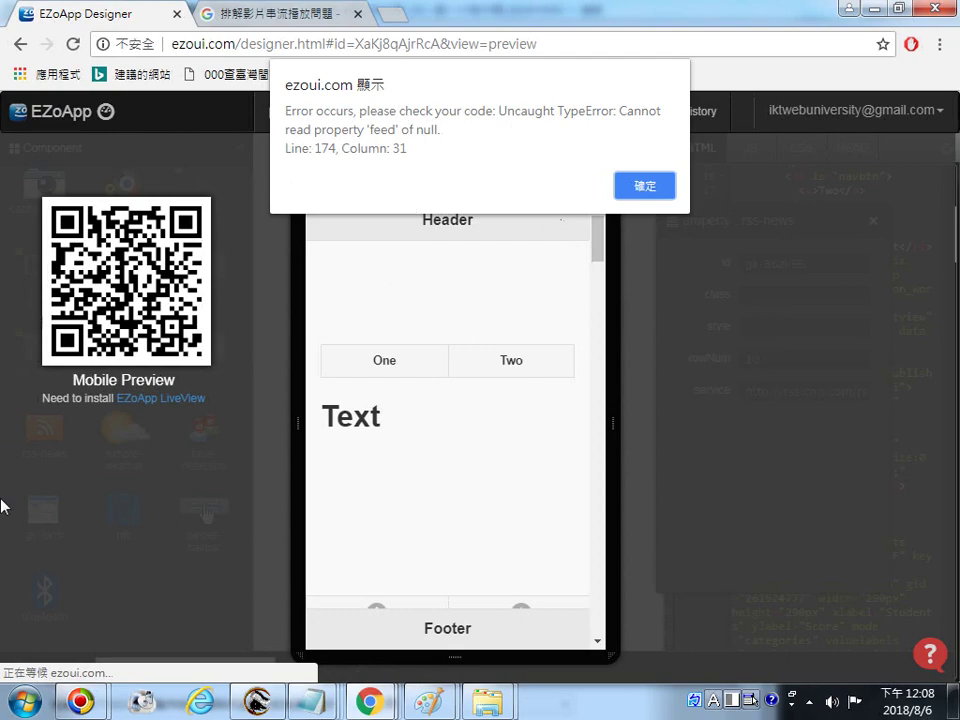
Open Paint and paste the captured screenshot of the preview error onto the blank canvas.
left_click(20, 698)
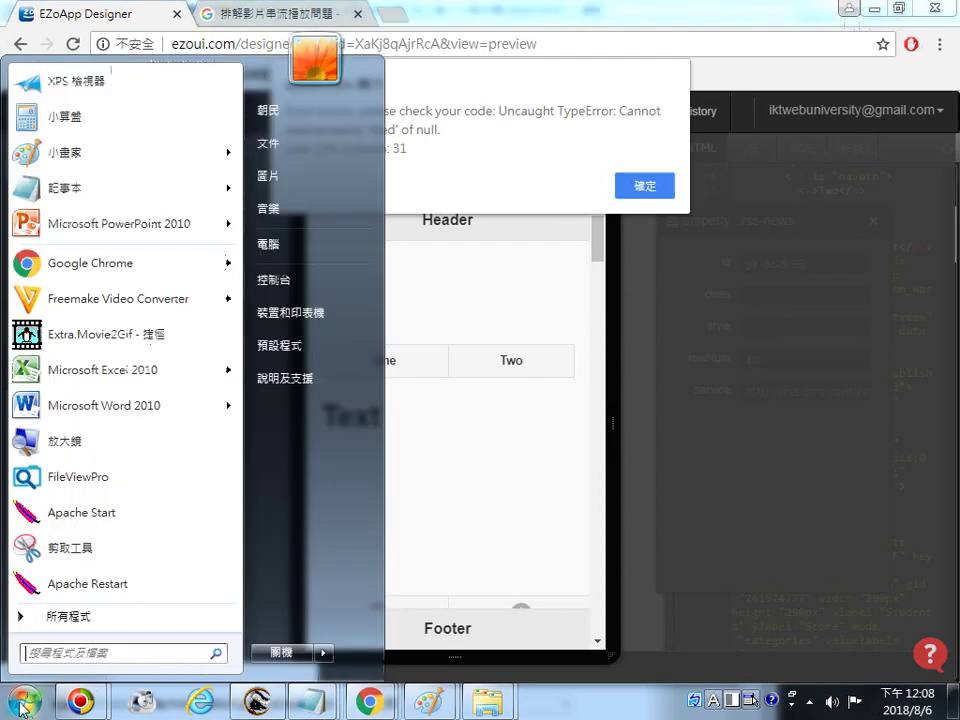
left_click(52, 160)
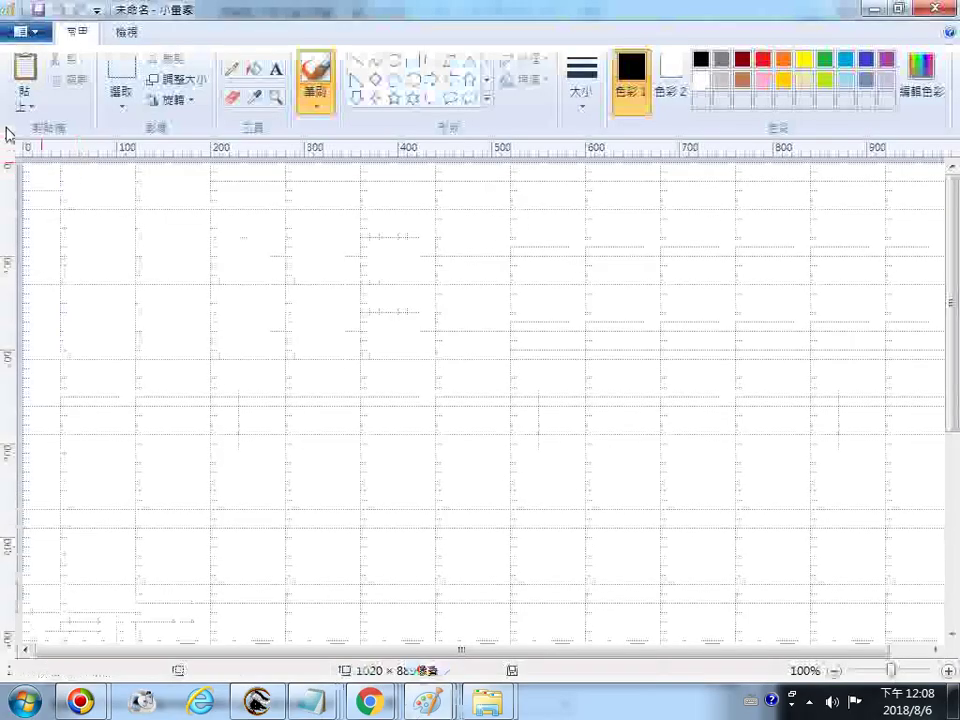
left_click(24, 102)
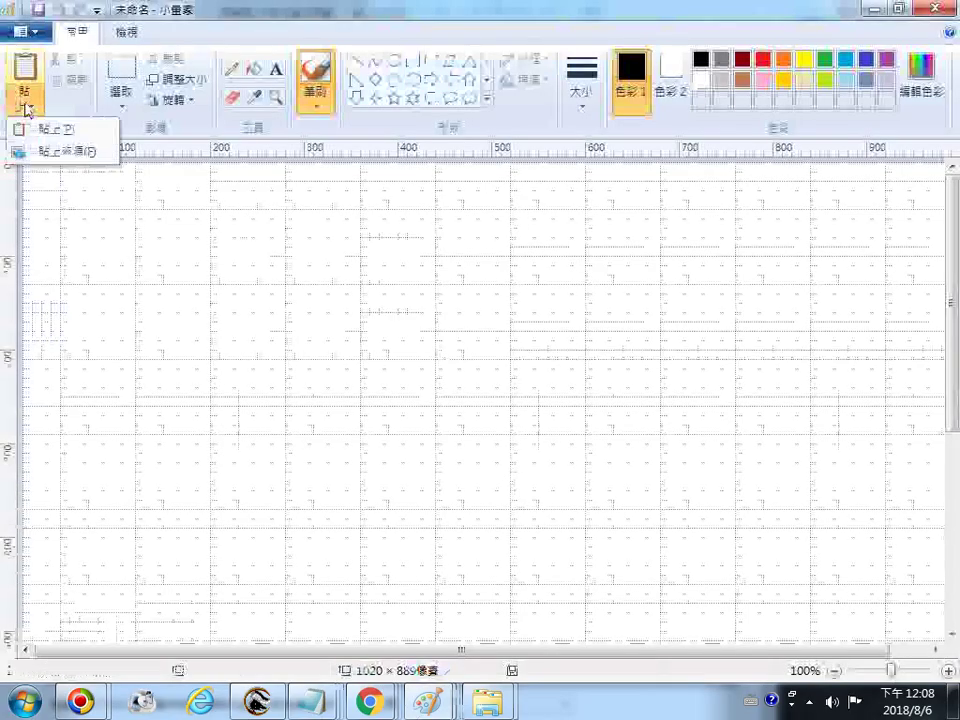
left_click(52, 130)
scroll(212, 377, "down", 4)
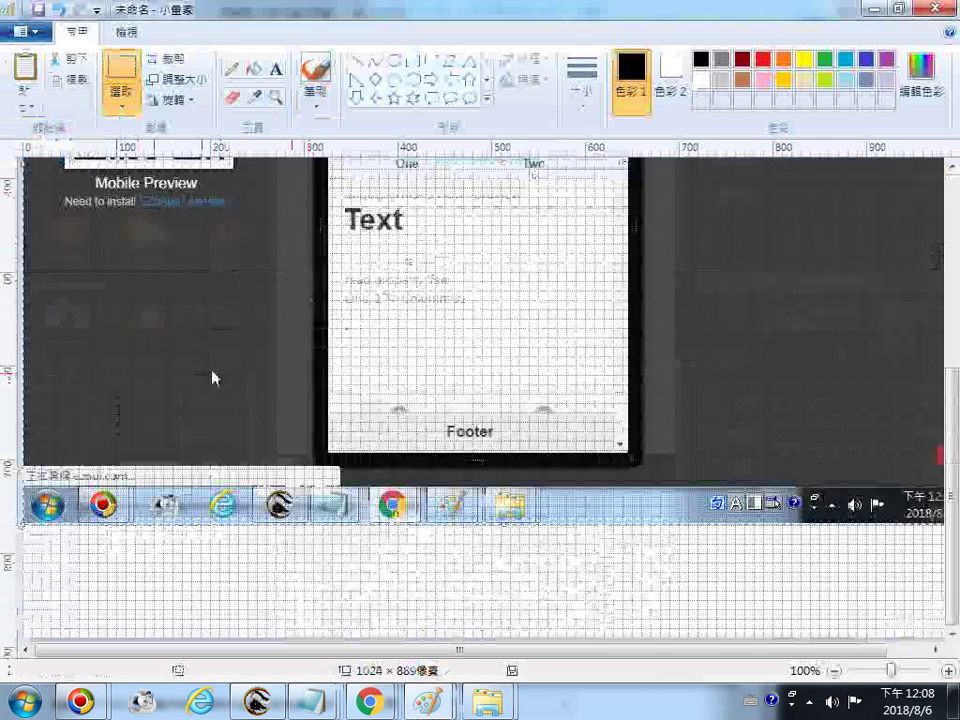
Start saving the pasted screenshot as a new file, choosing the Desktop (桌面) as location and JPEG as file type.
left_click(20, 31)
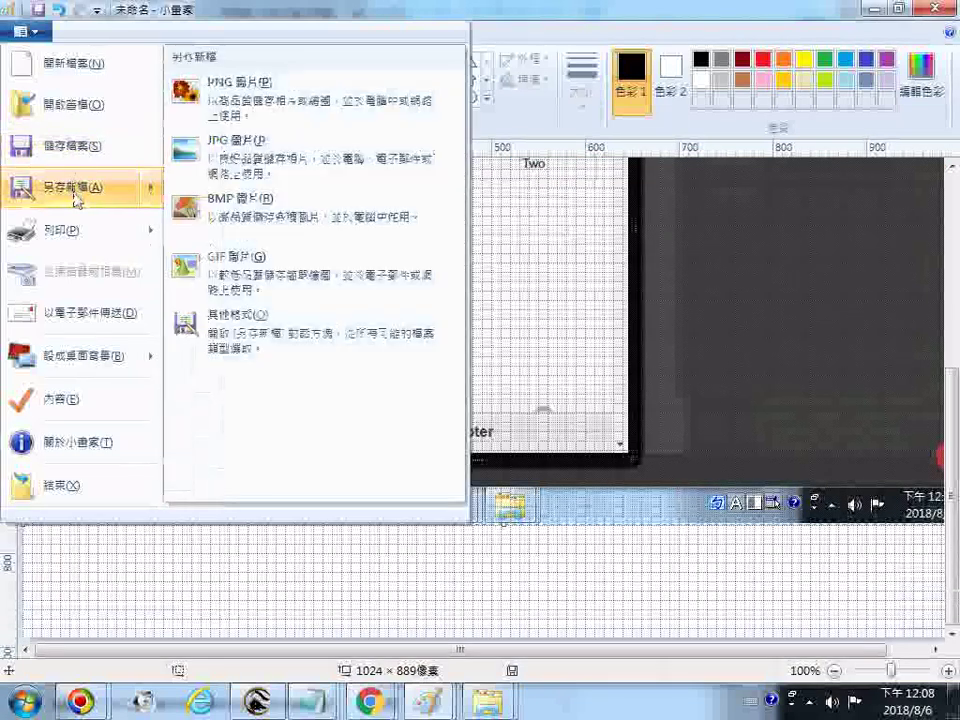
left_click(392, 522)
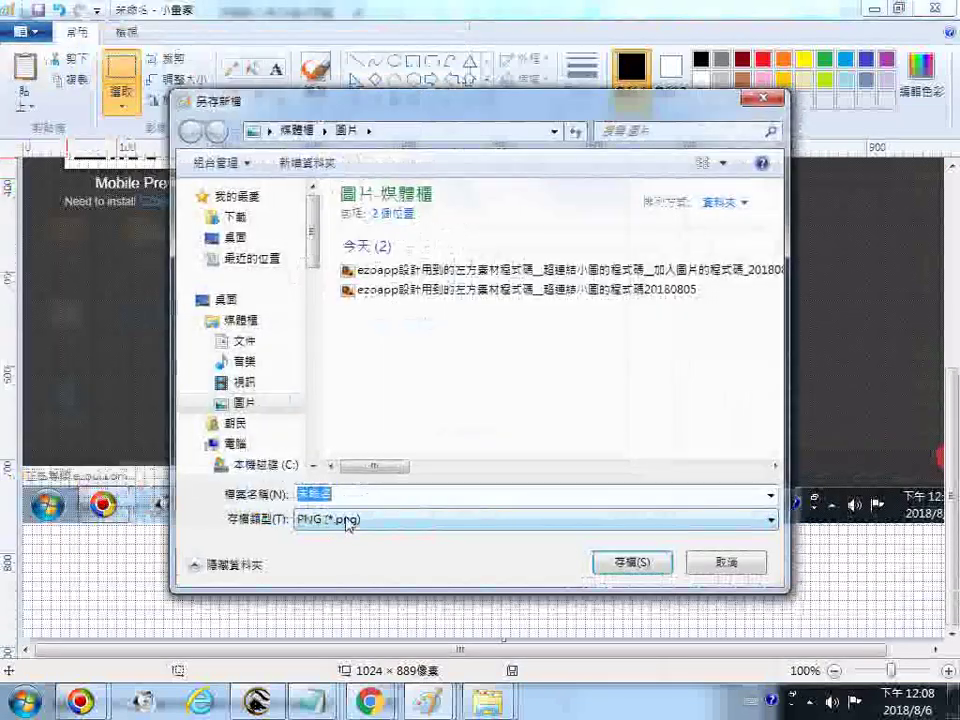
left_click(338, 519)
left_click(338, 586)
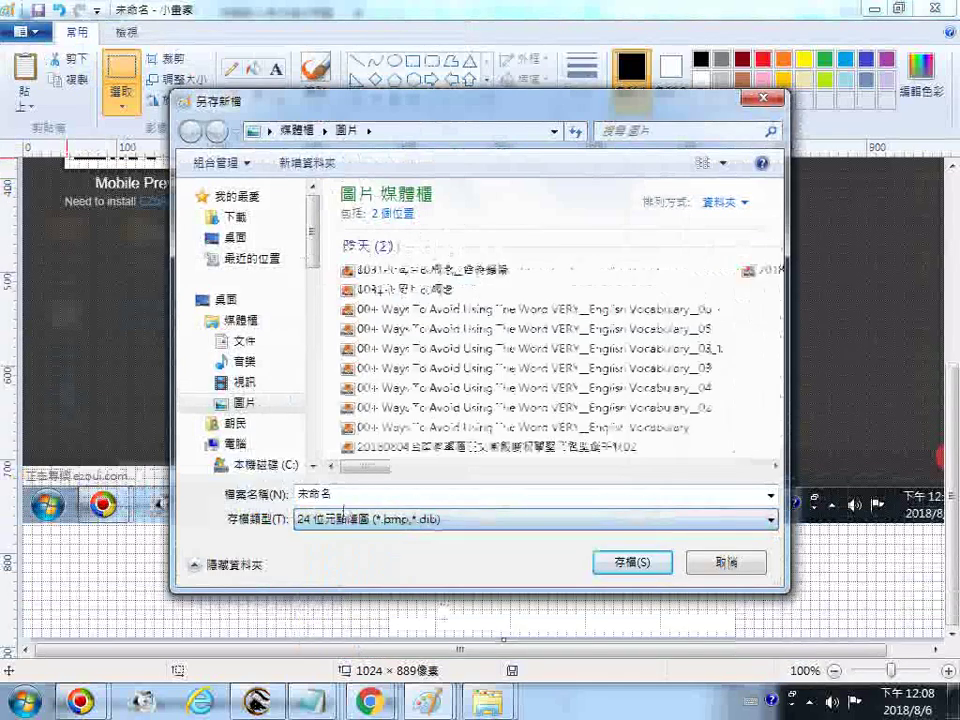
double_click(343, 495)
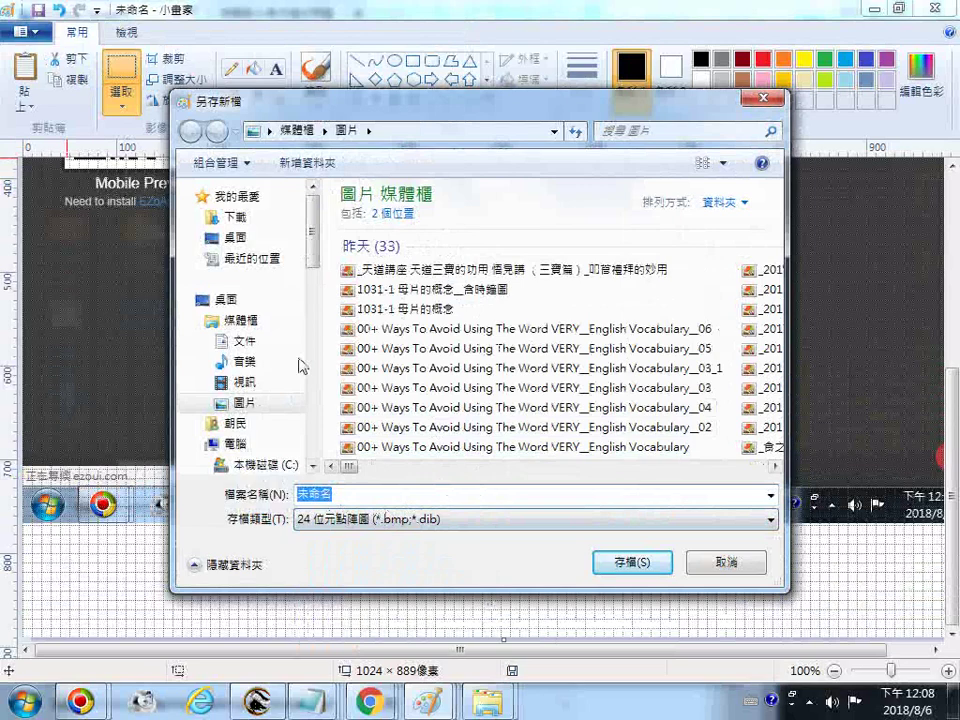
left_click(262, 302)
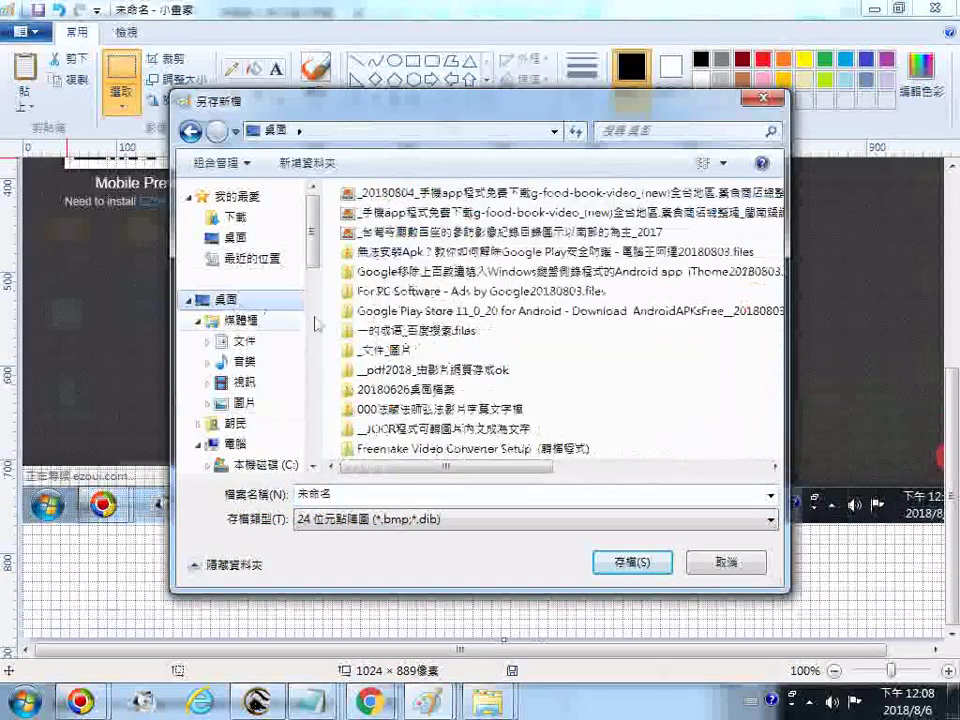
left_click_drag(455, 466, 396, 467)
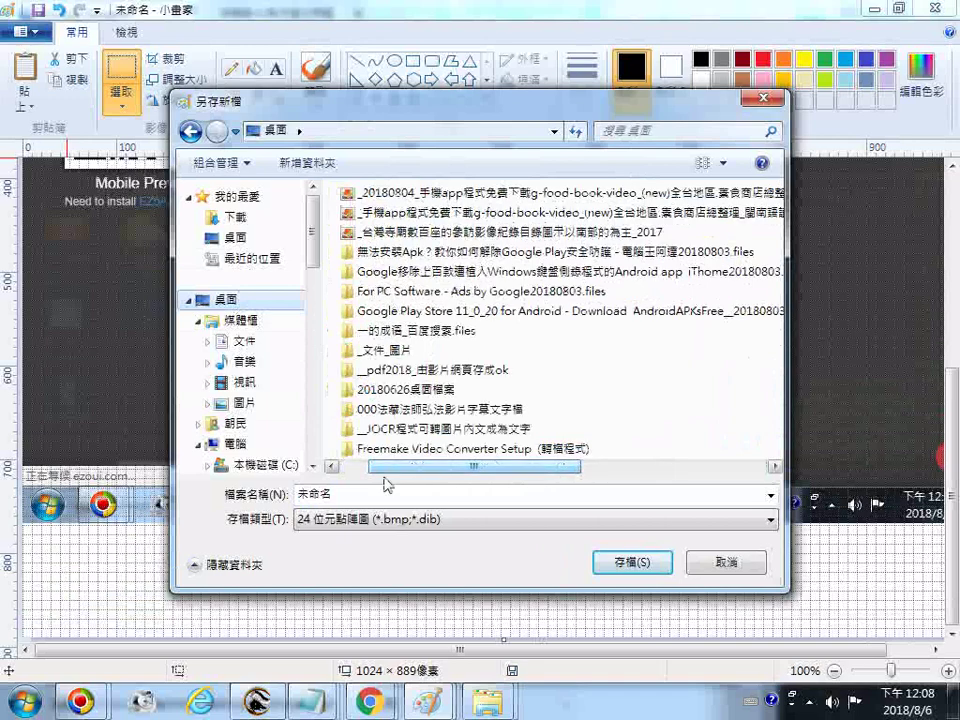
left_click(432, 519)
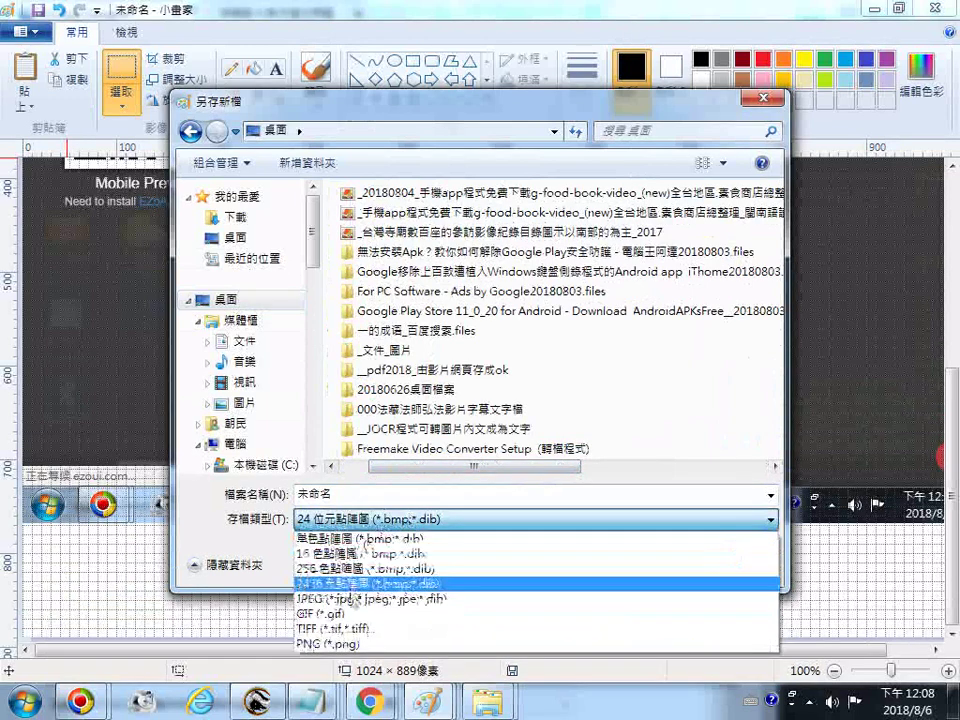
left_click(351, 600)
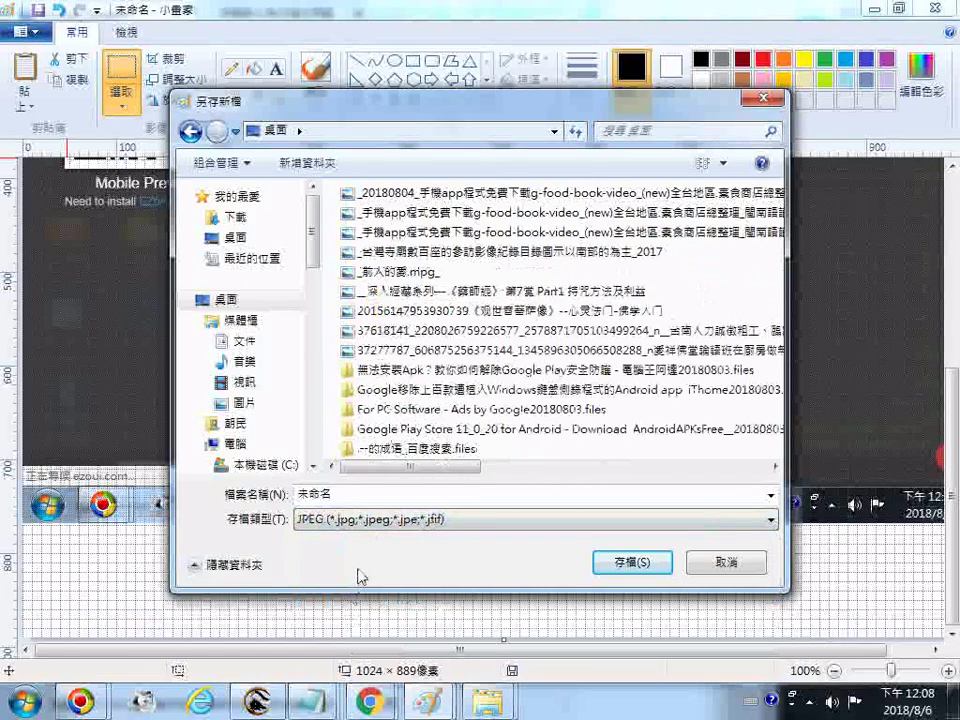
Name the screenshot file ezoapp線上測試到出狀況20180806 and save it.
left_click_drag(502, 482, 288, 518)
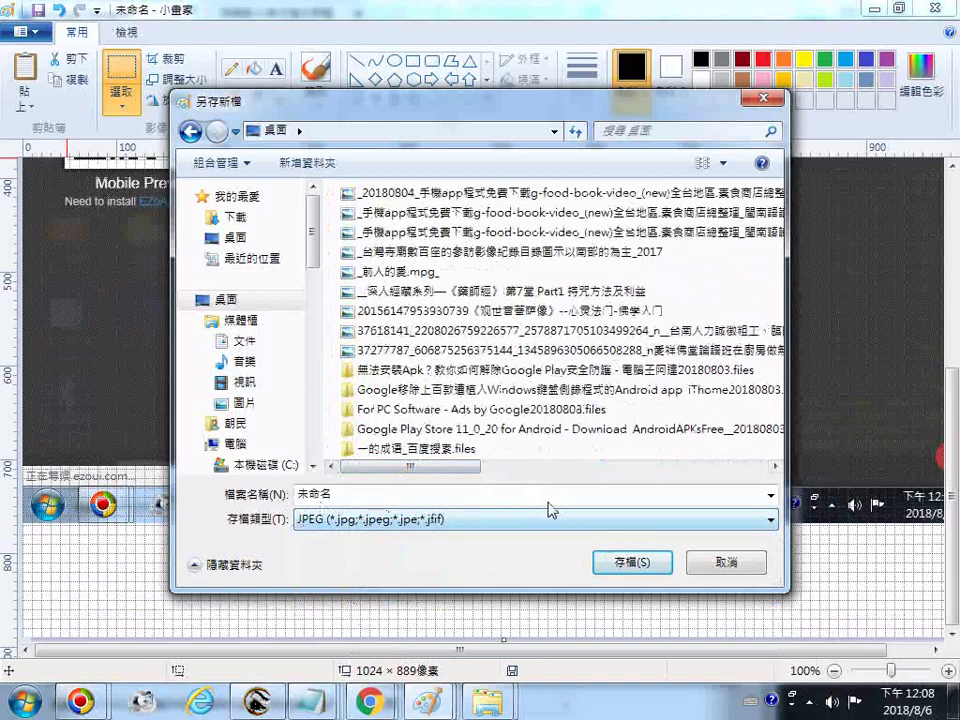
double_click(340, 495)
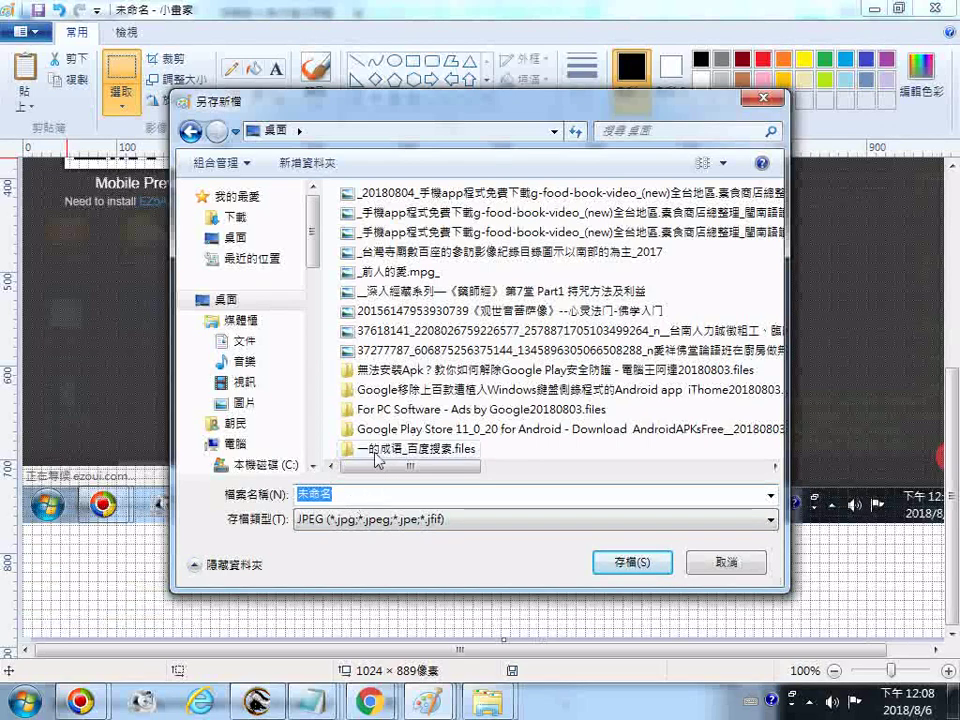
type("e")
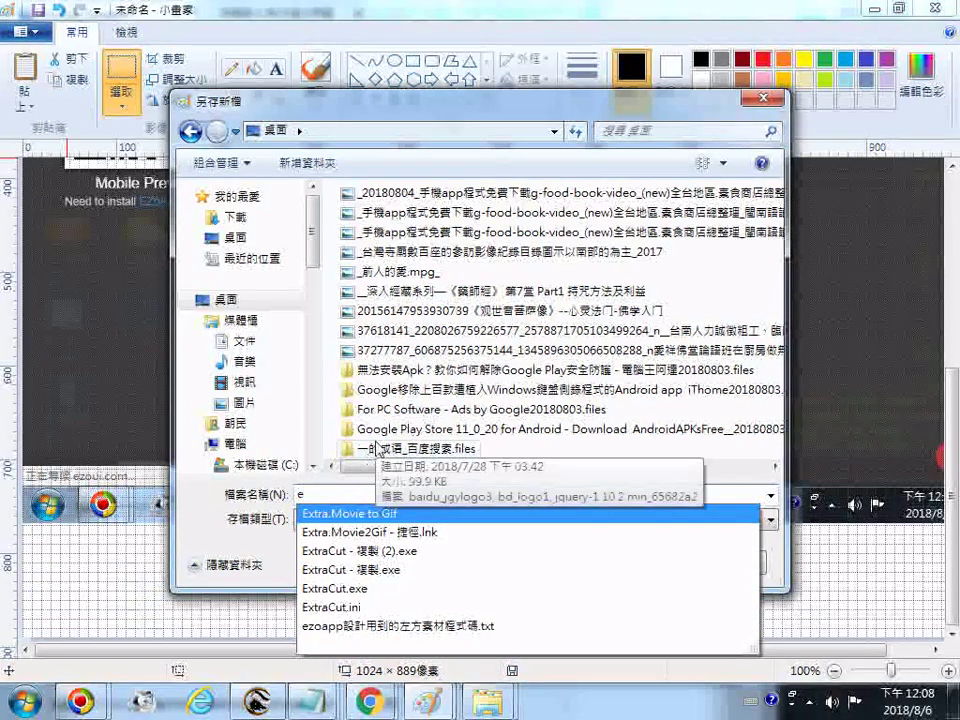
type("zoapp")
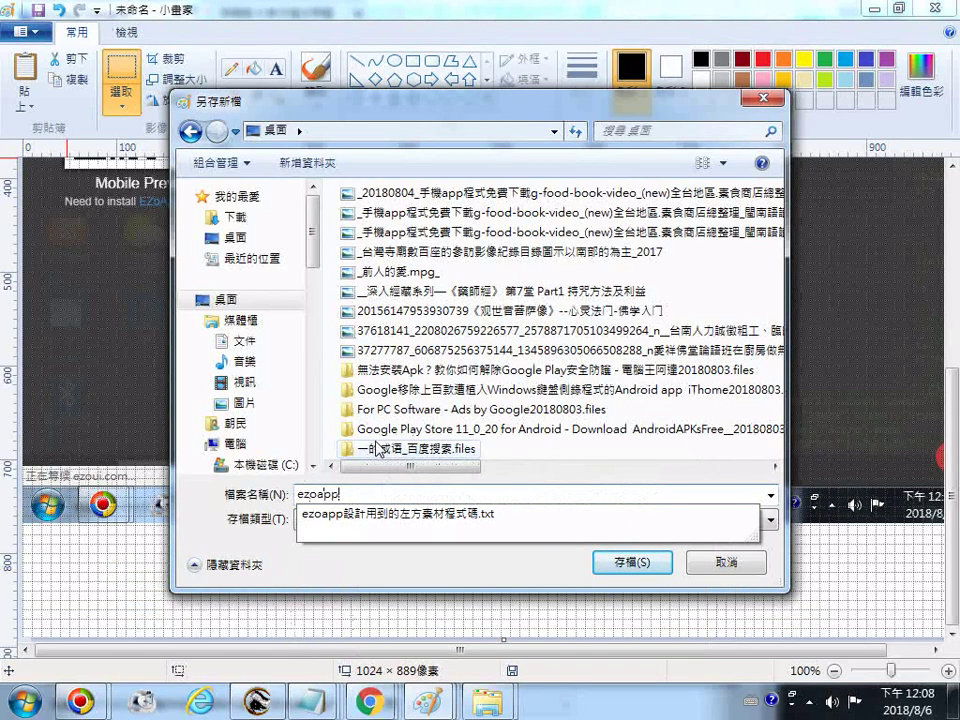
key("ctrl+space")
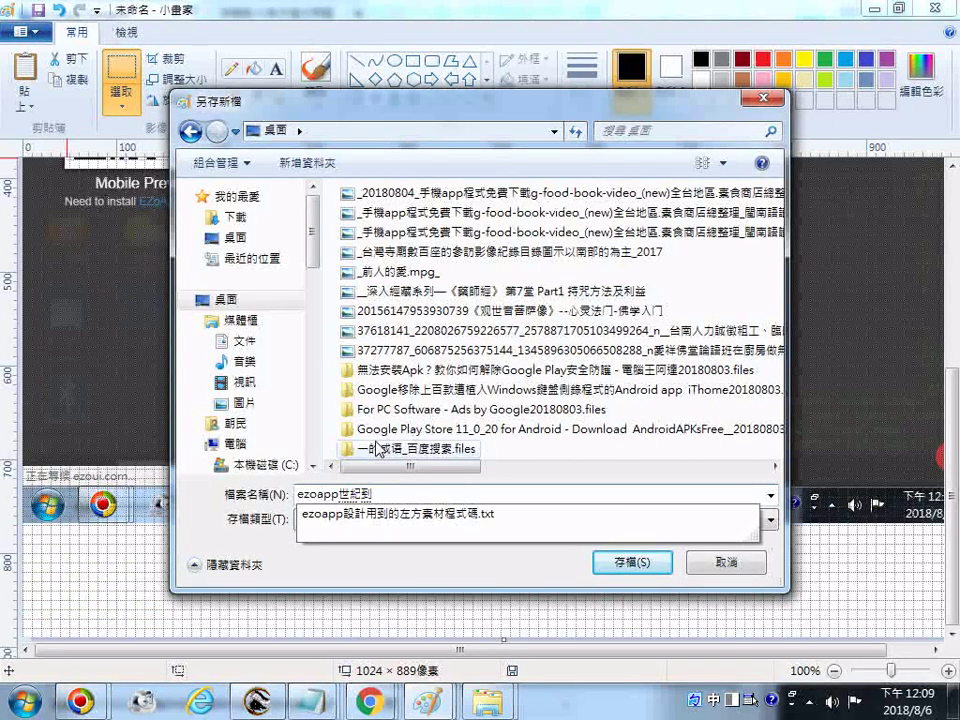
key("BackSpace")
type("獻ㄕㄤ")
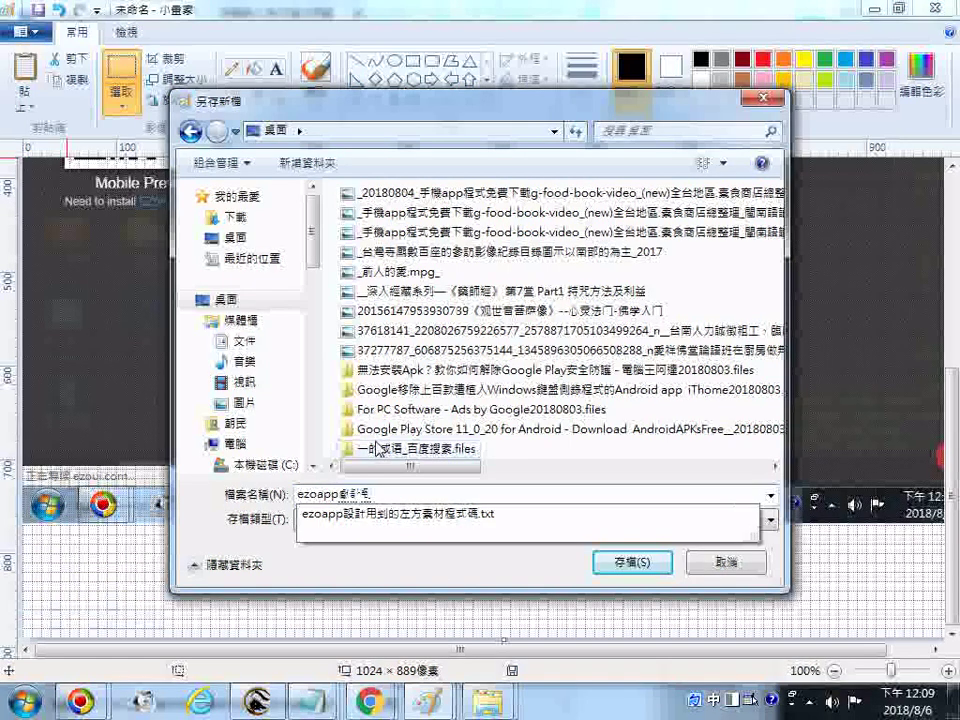
type("上")
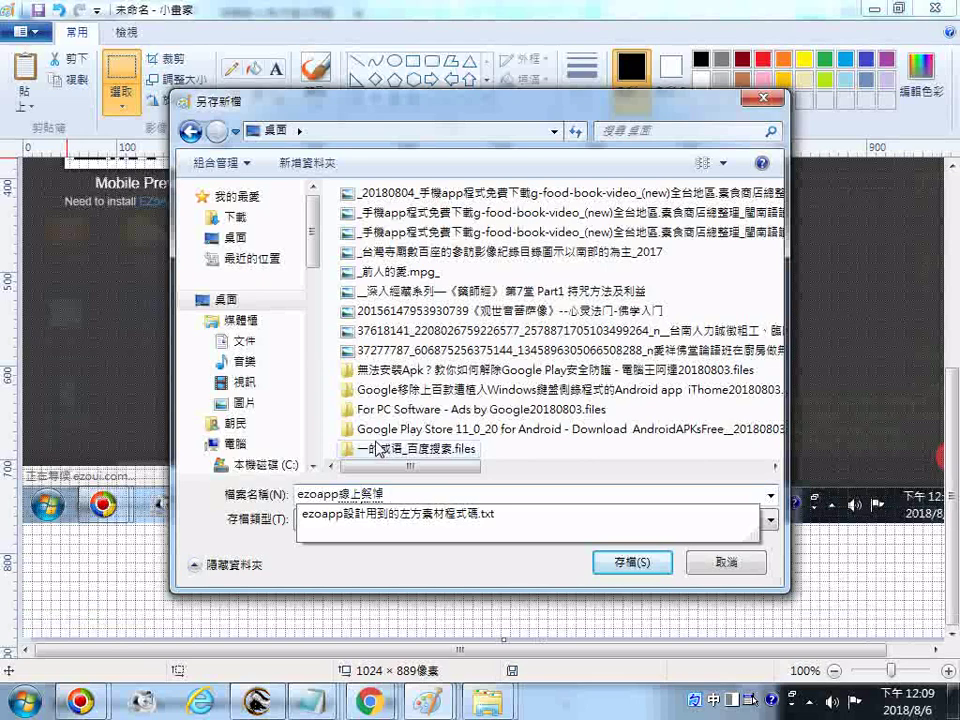
type("測試寄到")
key("Return")
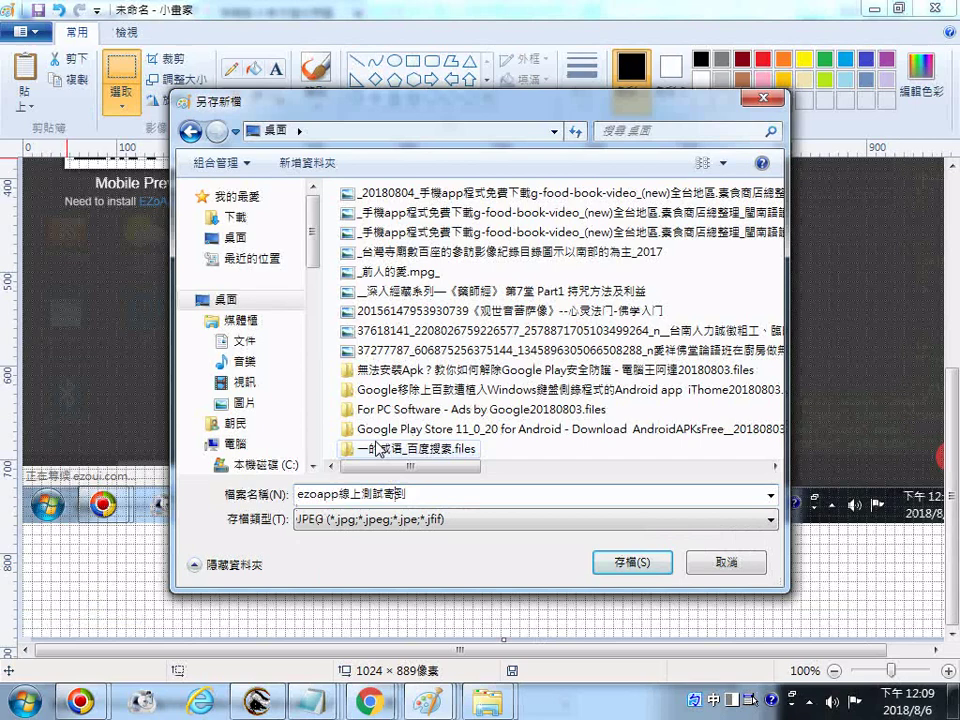
key("BackSpace")
key("Right")
type("ㄧ")
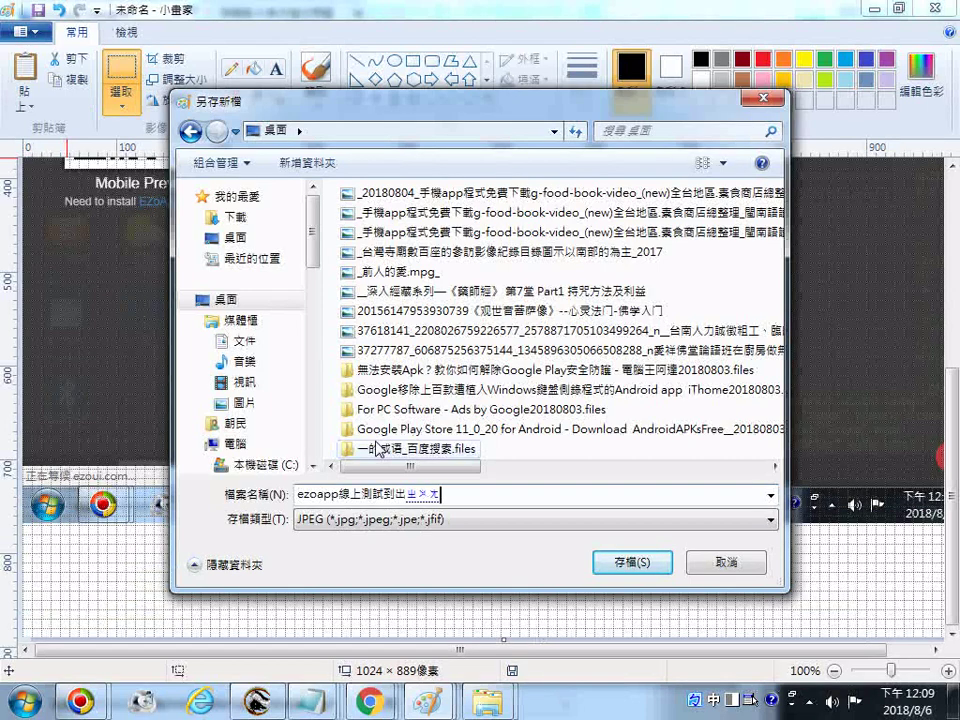
type("ˋˋ20180806")
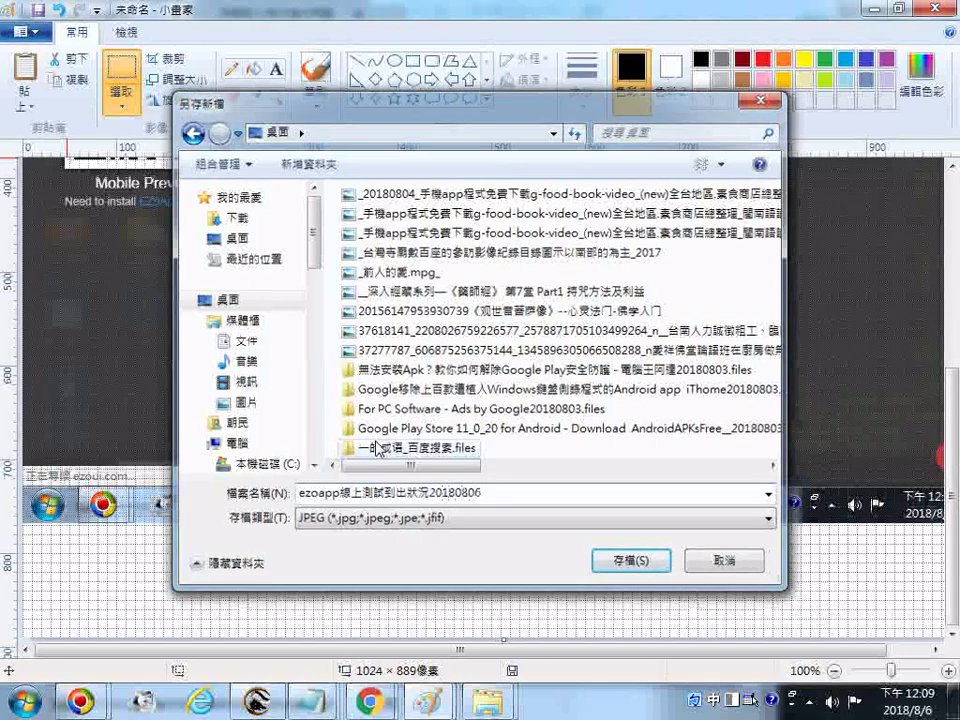
key("Return")
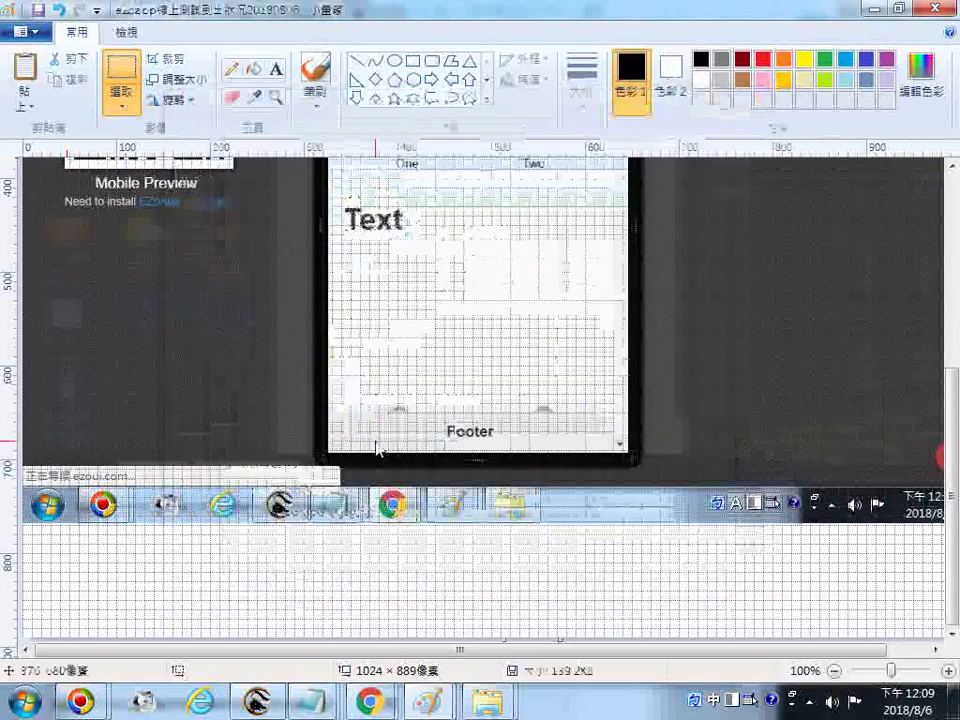
Close Paint, dismiss the error alert in the EZoApp preview and return to a reloaded design view.
left_click(935, 7)
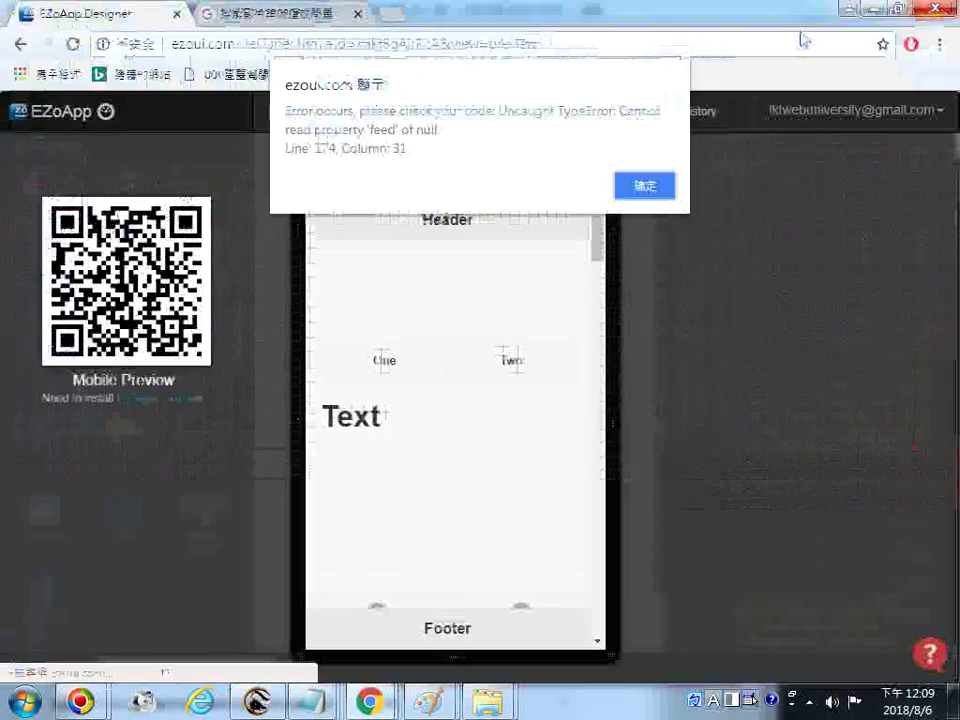
left_click(645, 186)
scroll(500, 390, "down", 1)
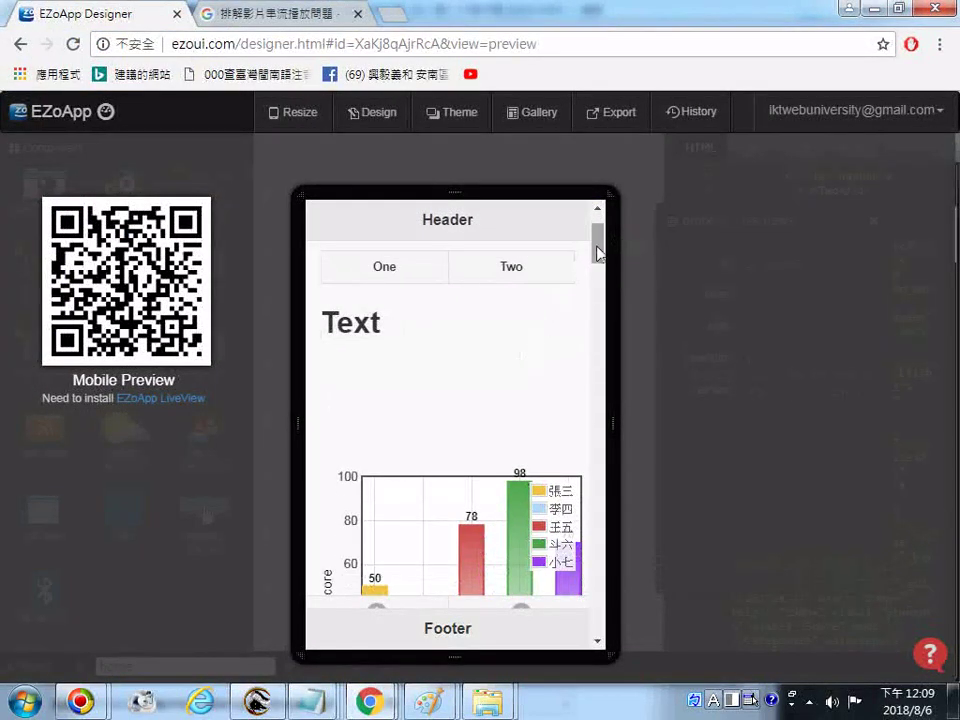
mouse_move(600, 251)
left_mouse_down()
mouse_move(595, 643)
mouse_move(602, 242)
left_mouse_up()
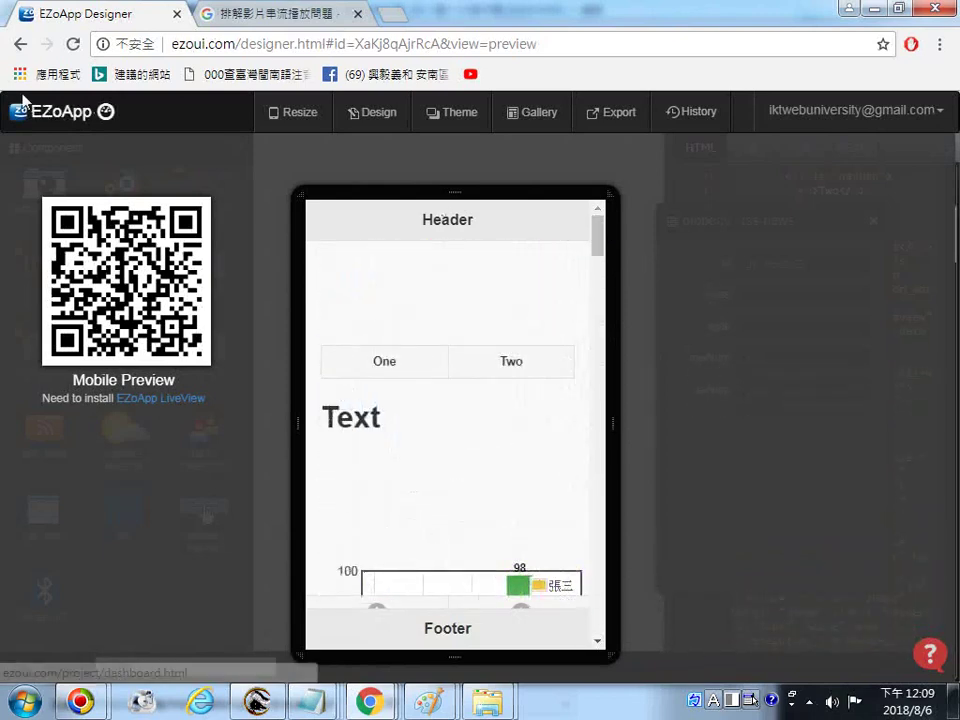
left_click(19, 44)
left_click(72, 45)
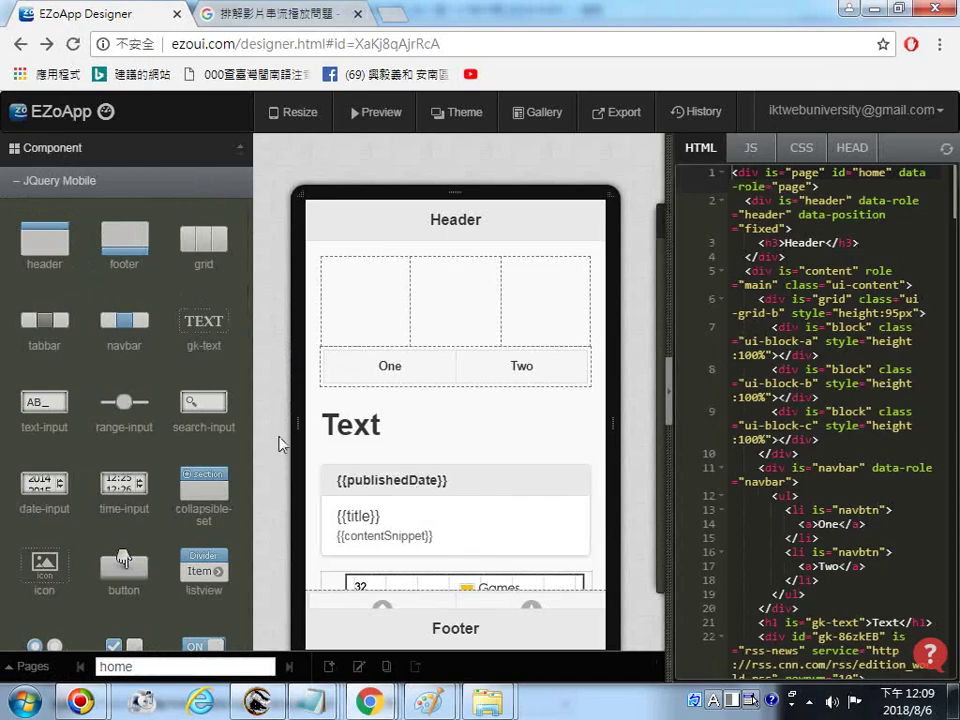
Add a simple-weather component to the home page, below the flot-pie component at the end of the content.
scroll(255, 512, "down", 3)
scroll(255, 512, "down", 2)
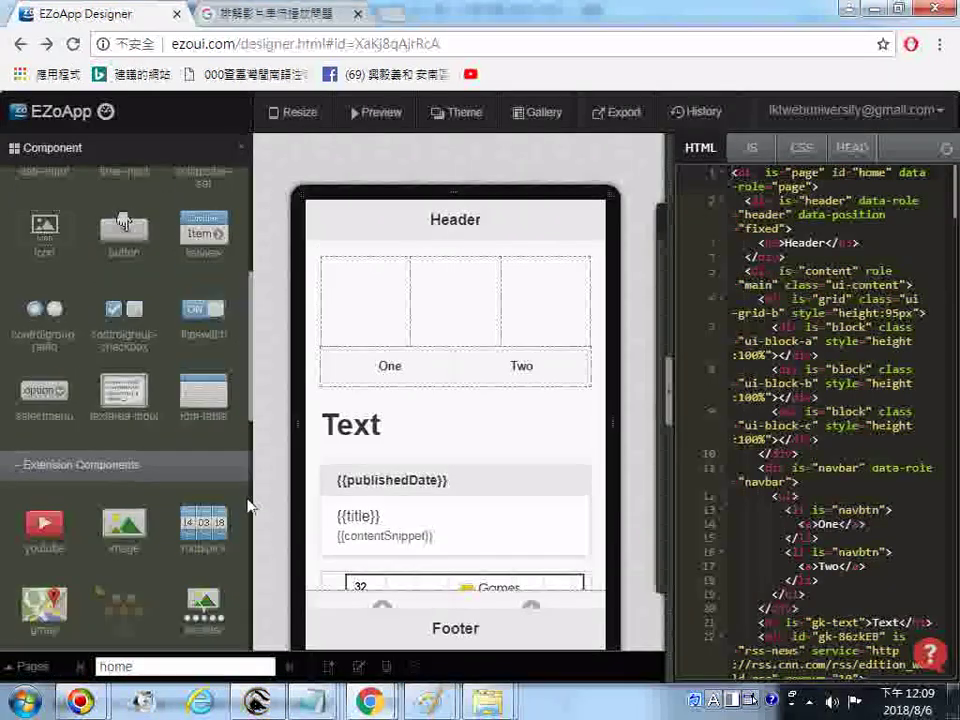
scroll(241, 527, "down", 10)
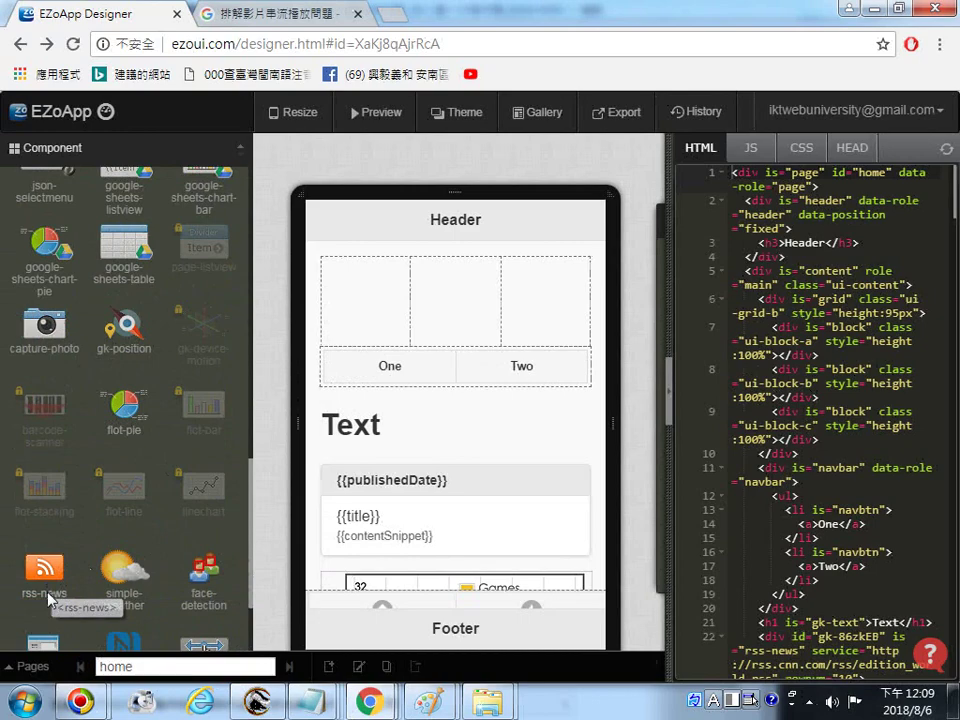
scroll(122, 601, "down", 3)
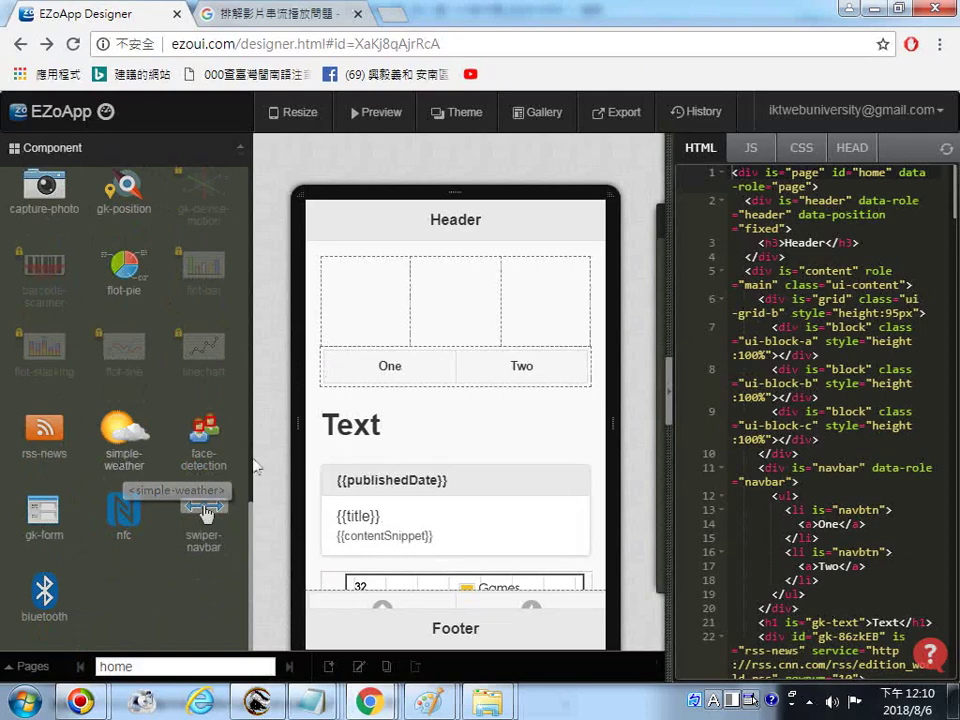
left_click_drag(120, 462, 352, 458)
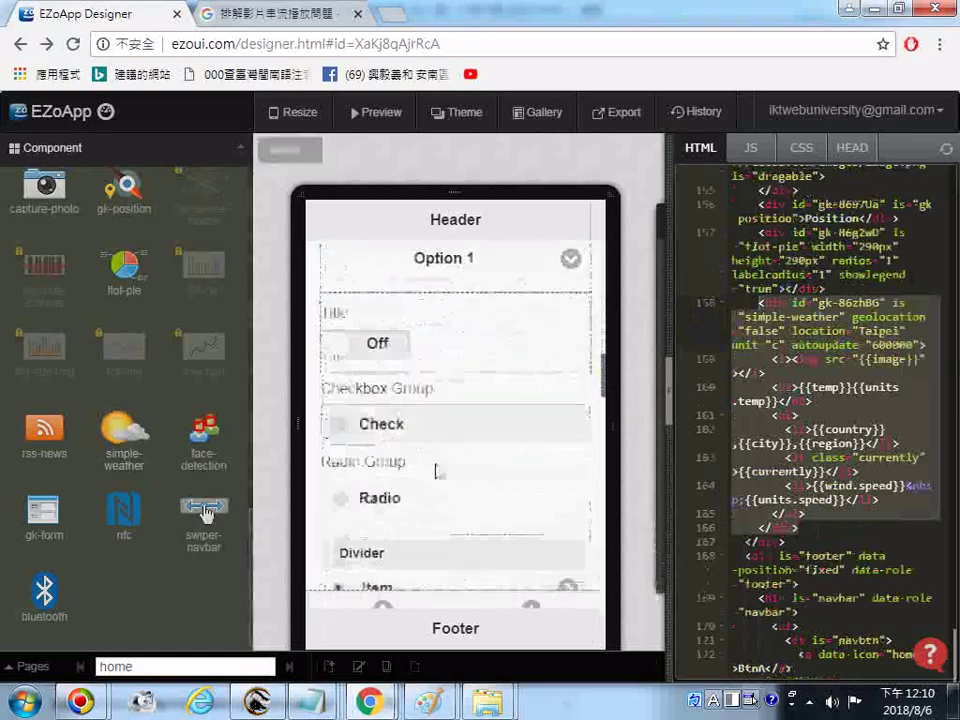
Bring the new simple-weather component into view and copy the complete HTML code of the home page.
scroll(436, 470, "down", 15)
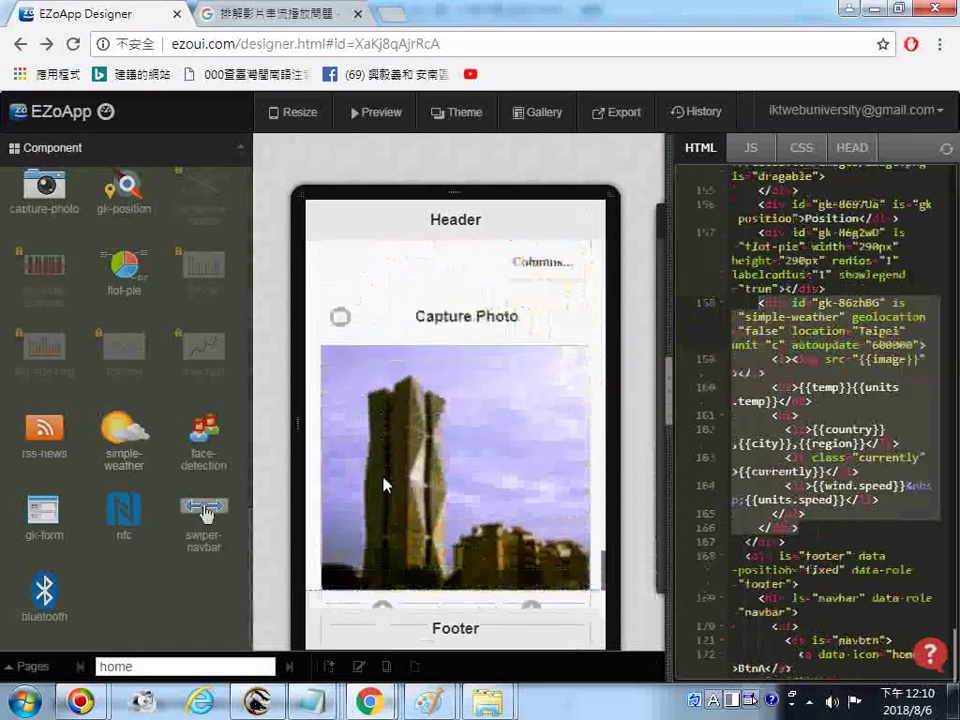
scroll(386, 484, "down", 10)
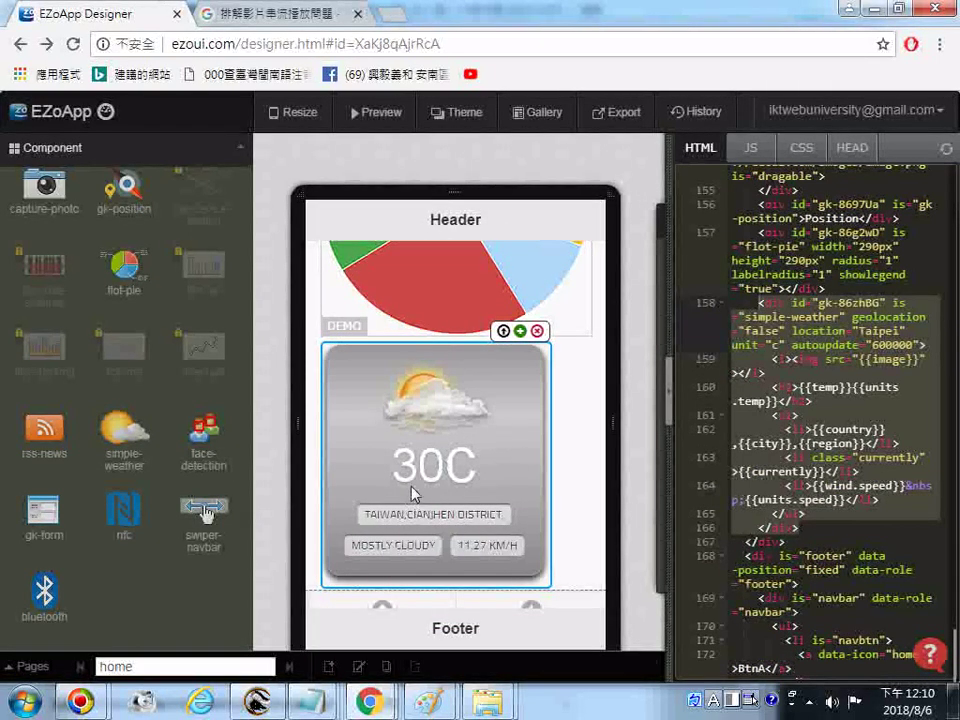
right_click(865, 345)
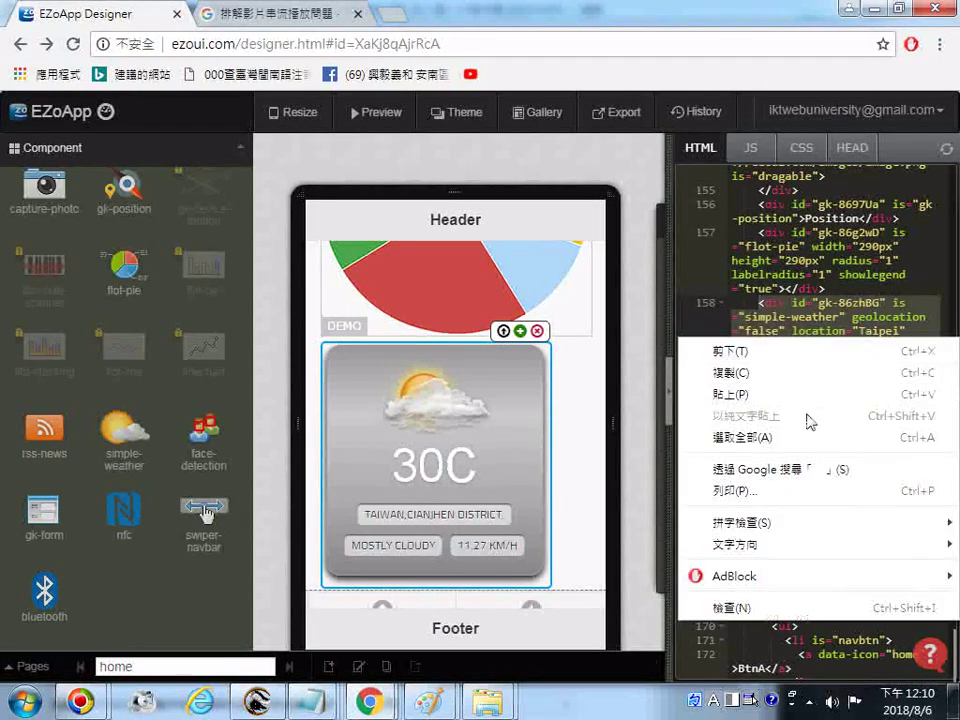
left_click(741, 435)
right_click(815, 305)
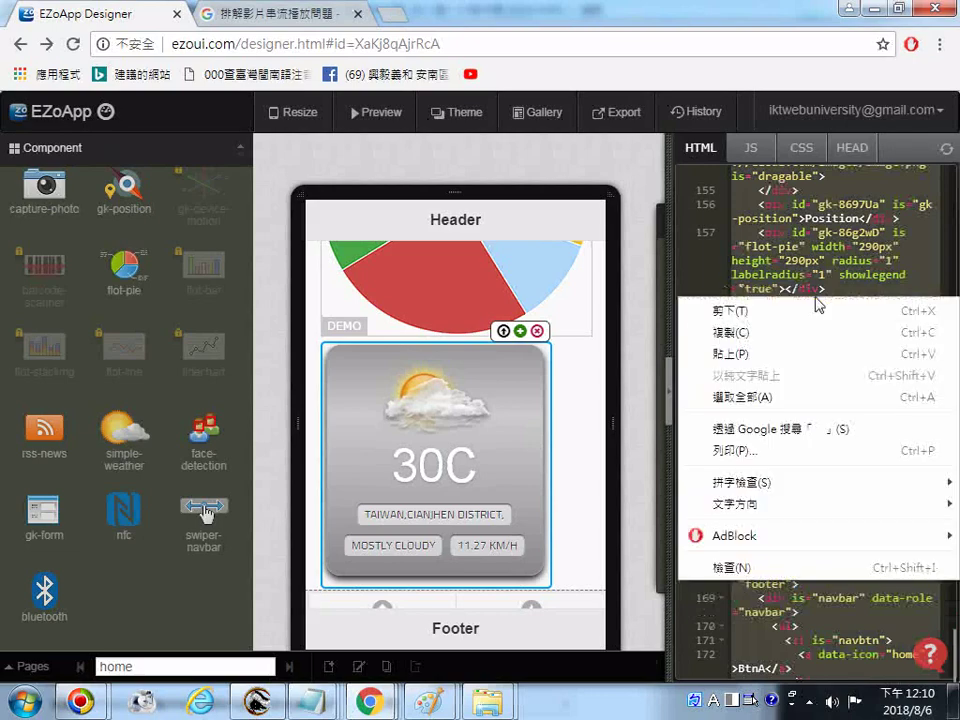
left_click(739, 333)
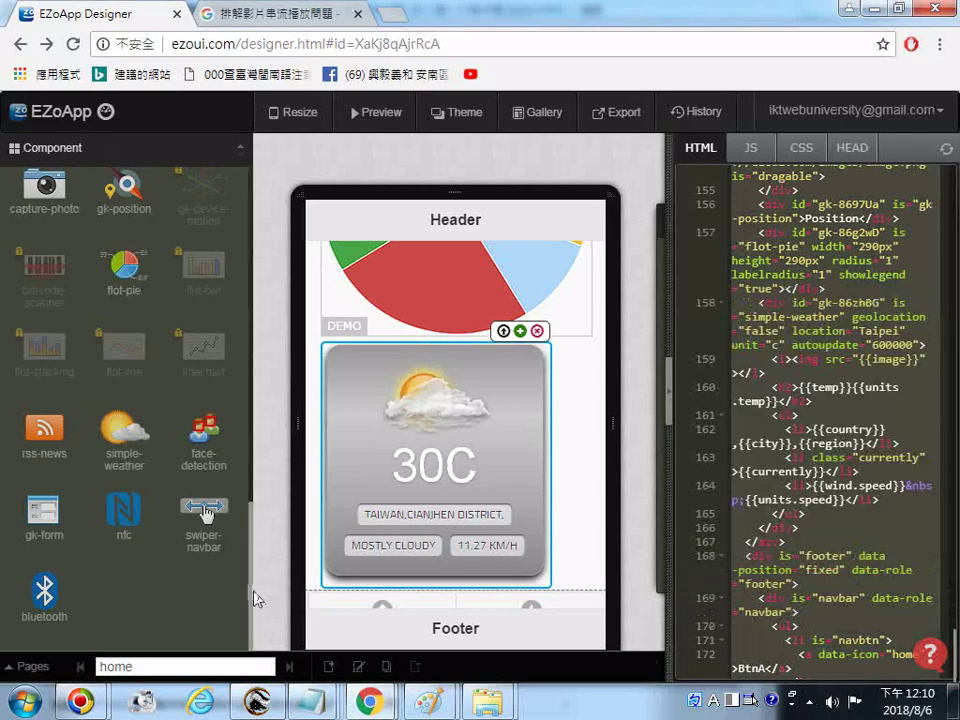
Switch to the Notepad file ezoapp設計用到的左方素材程式碼 and add the entry number "34." on a new line at the end.
right_click(313, 700)
left_click(238, 648)
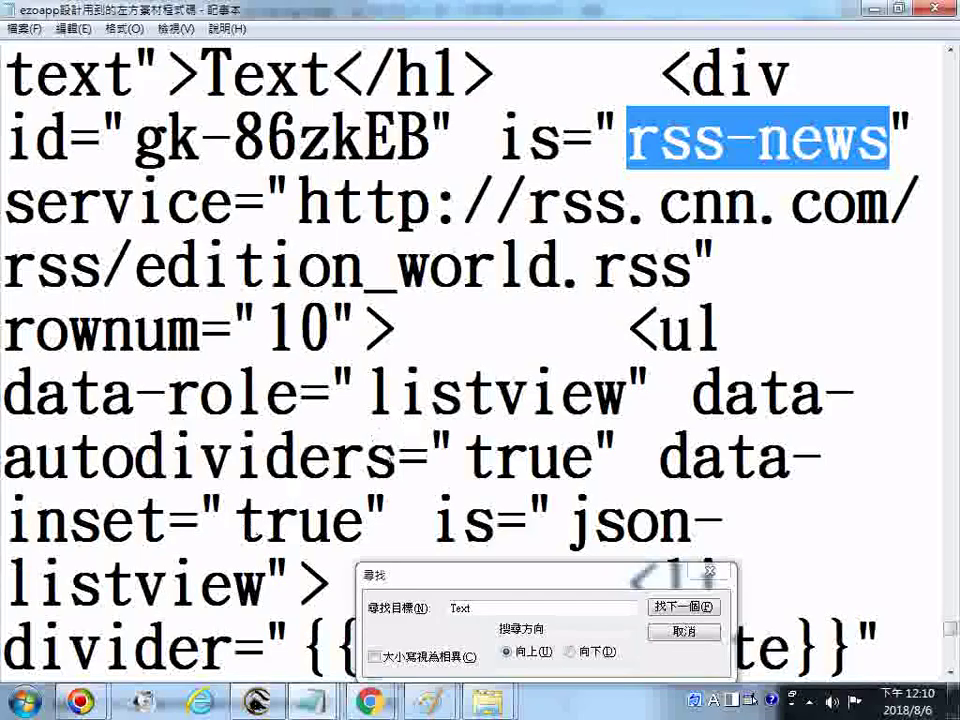
scroll(220, 640, "down", 15)
scroll(209, 676, "down", 10)
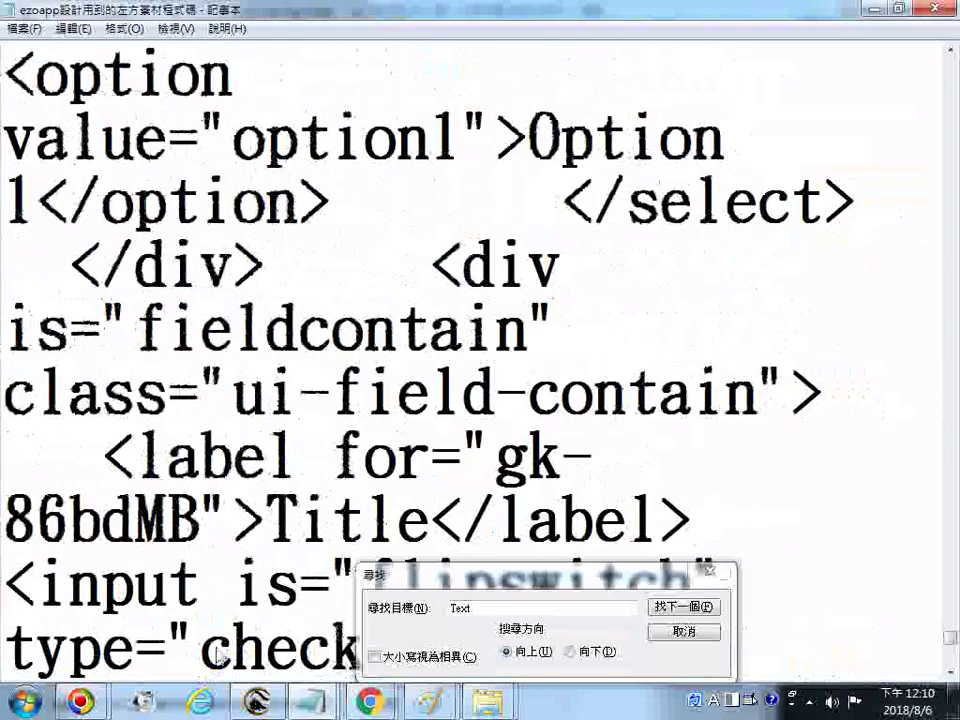
scroll(316, 611, "down", 10)
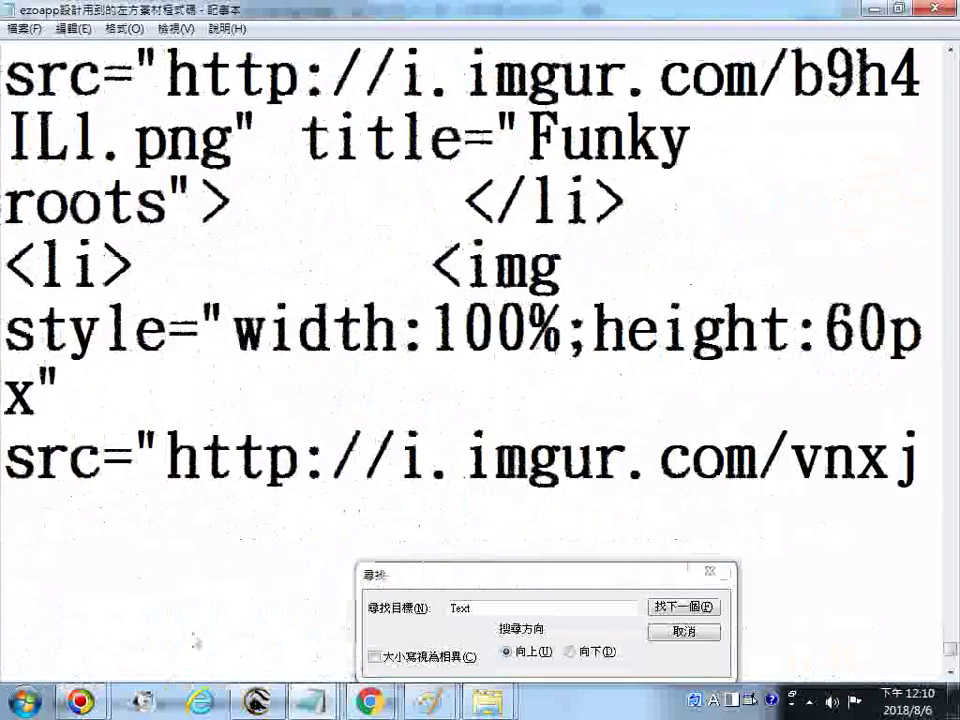
scroll(196, 641, "down", 5)
scroll(250, 590, "down", 4)
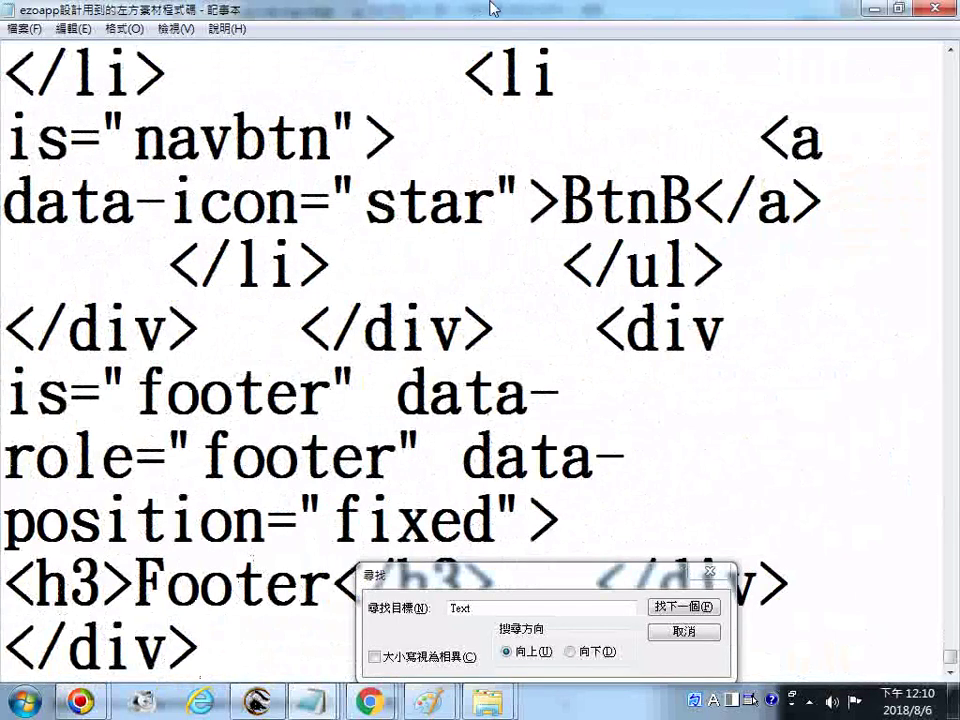
type("34.")
key("Return")
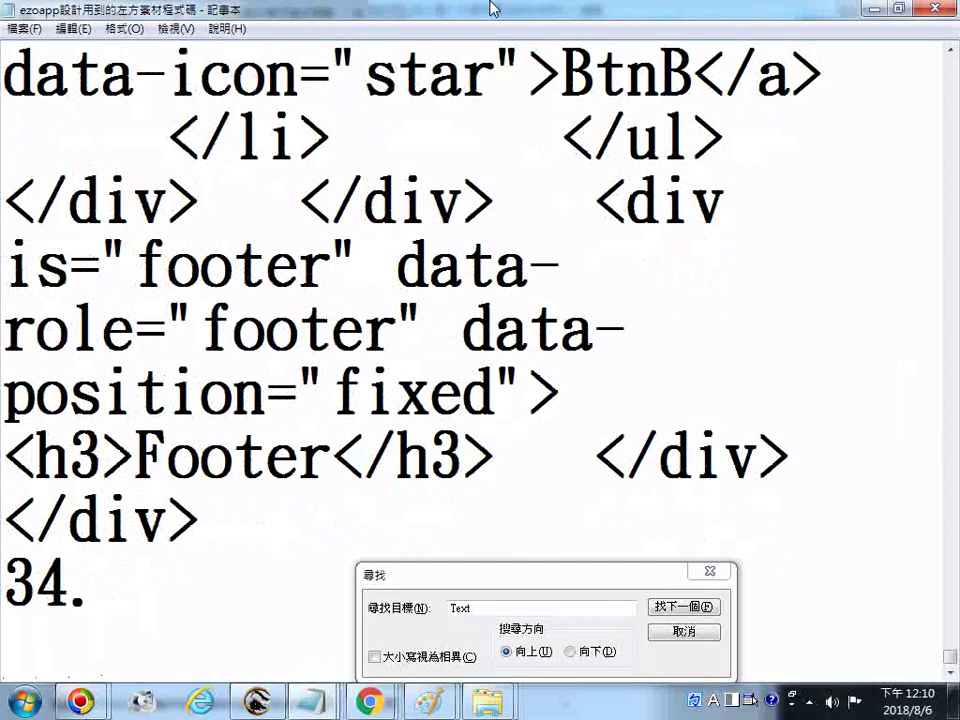
Paste the copied HTML code under entry 34 and save the text file.
key("ctrl+z")
left_click(23, 28)
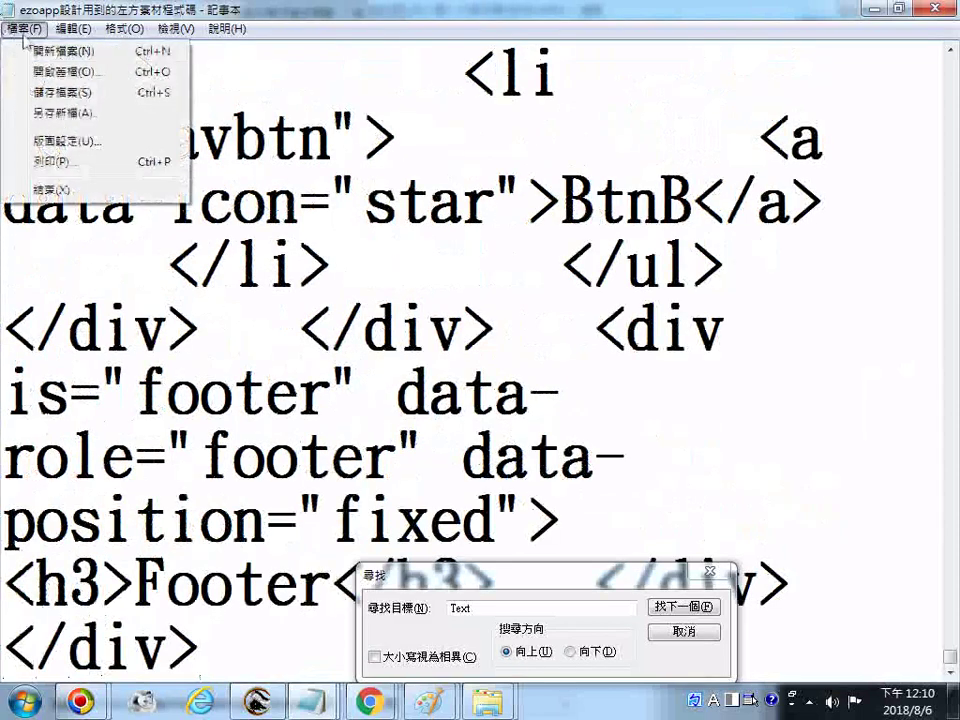
left_click(35, 97)
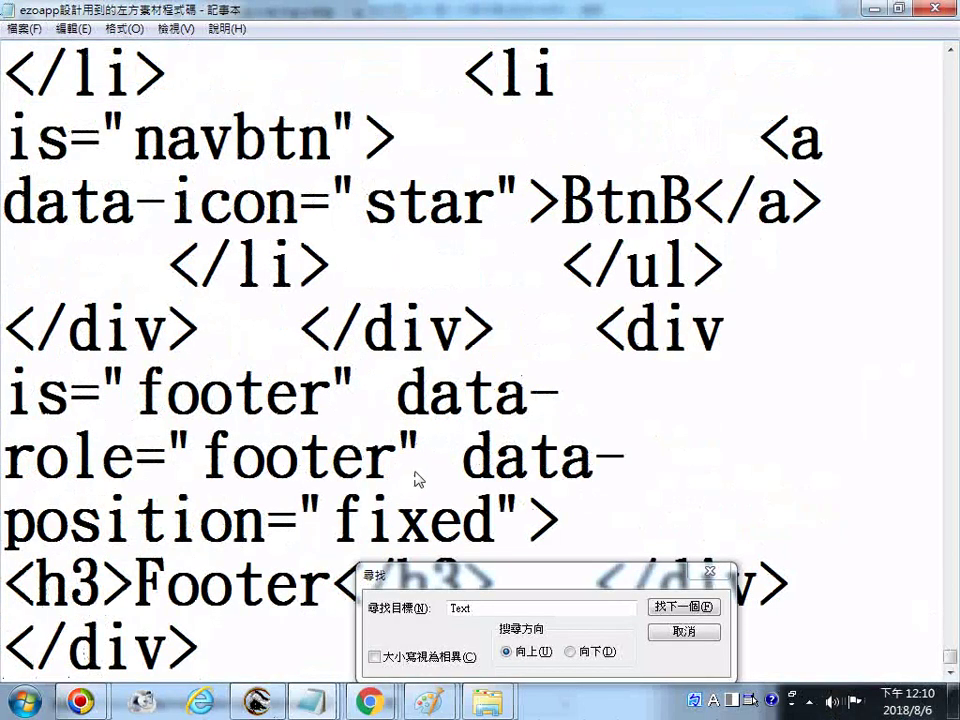
Locate the simple-weather component in the pasted code, highlight its name and look through its code.
scroll(553, 407, "up", 6)
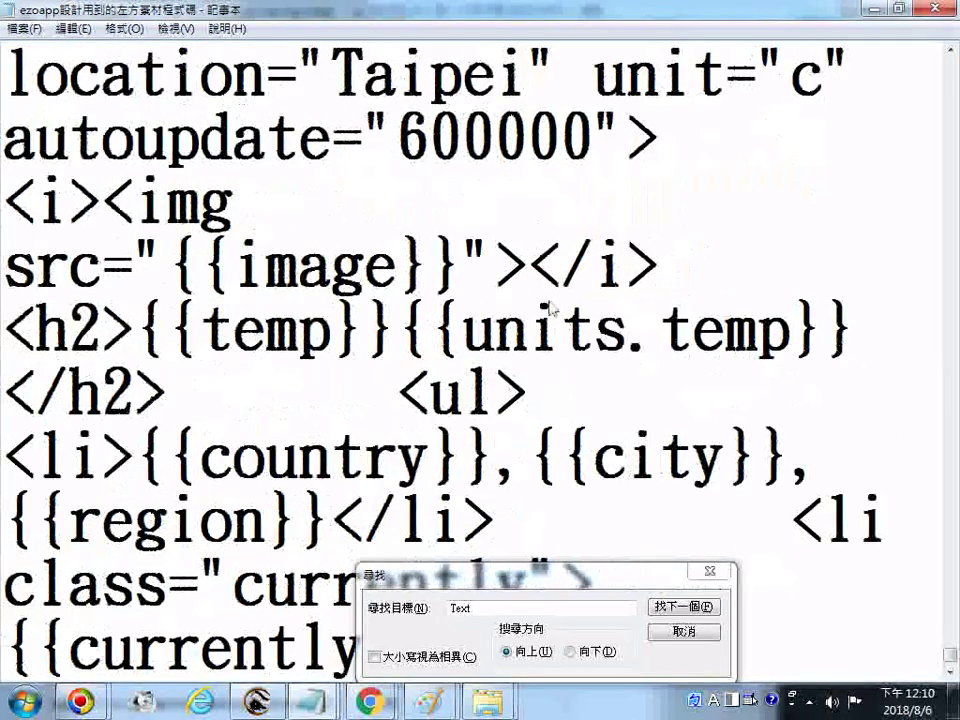
scroll(300, 205, "up", 2)
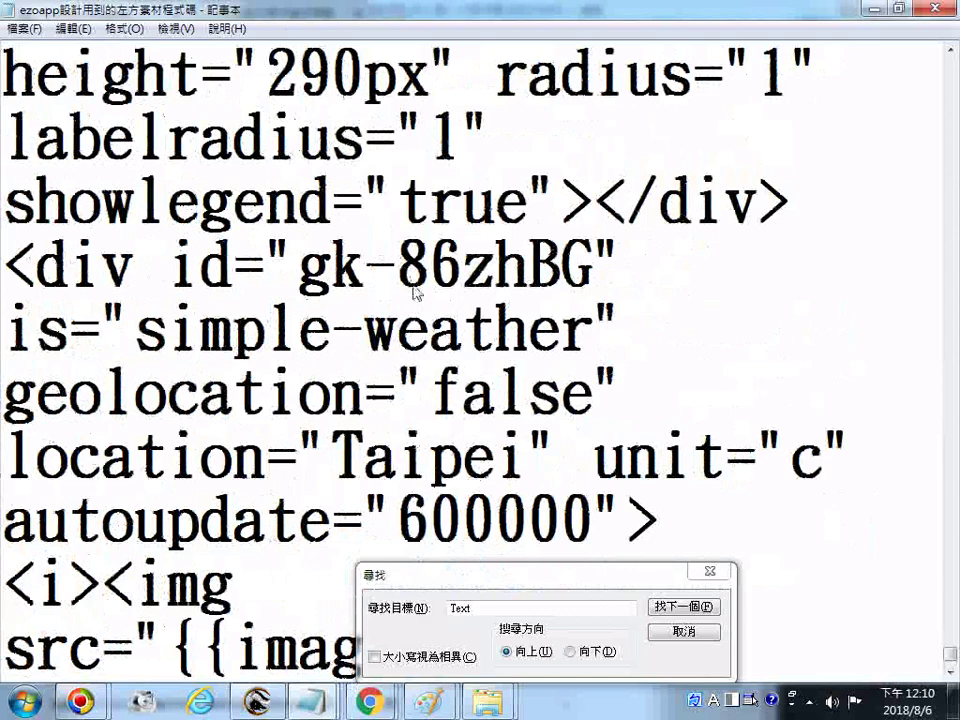
scroll(415, 292, "up", 2)
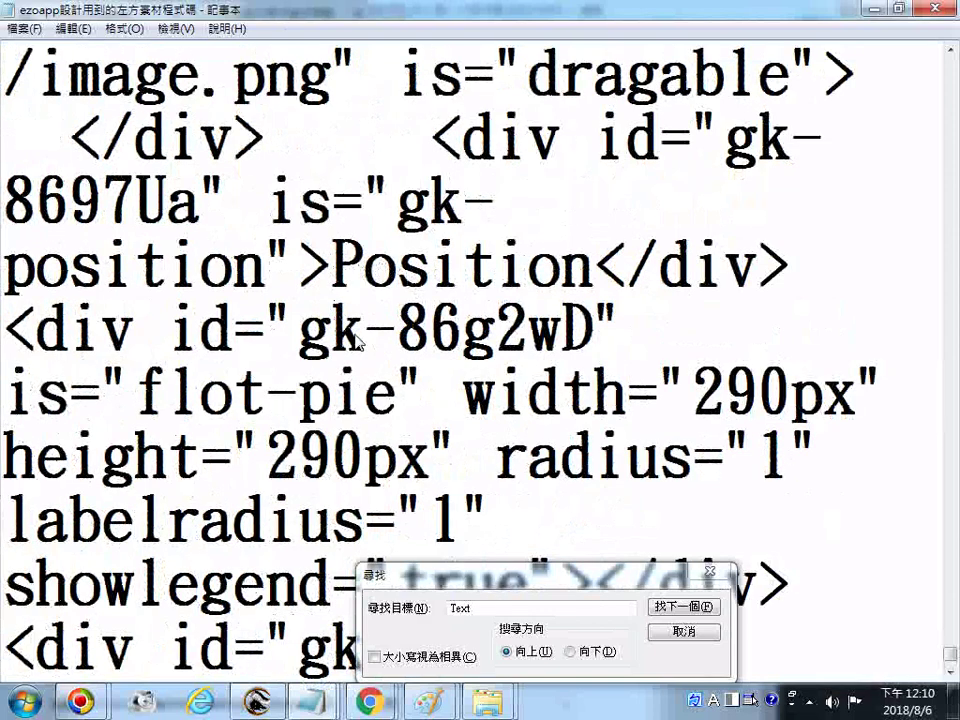
scroll(357, 342, "down", 2)
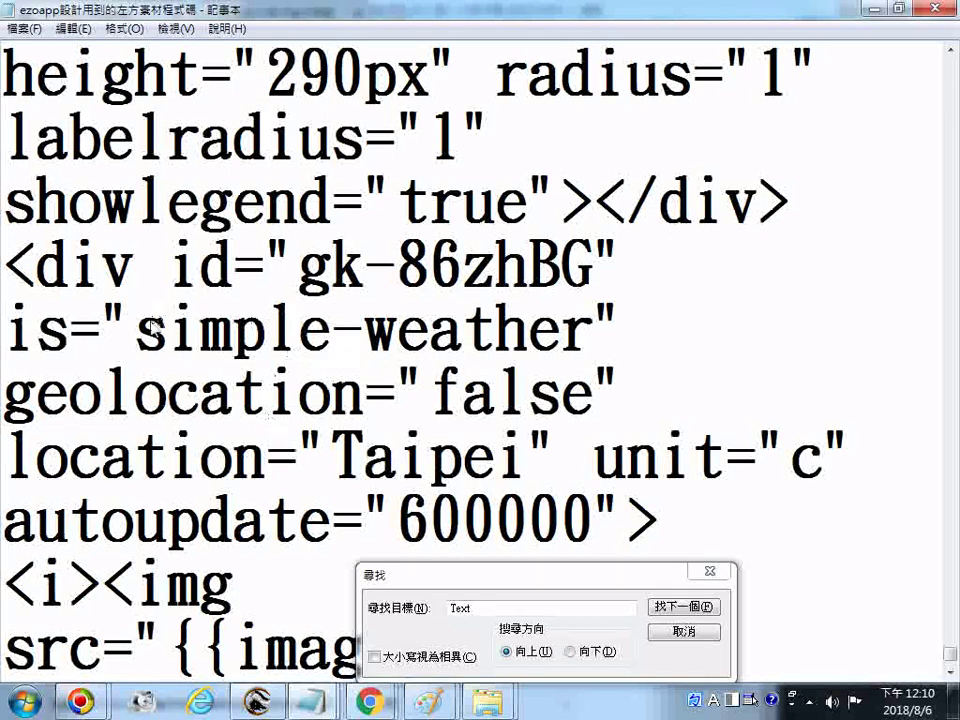
left_click_drag(150, 336, 597, 340)
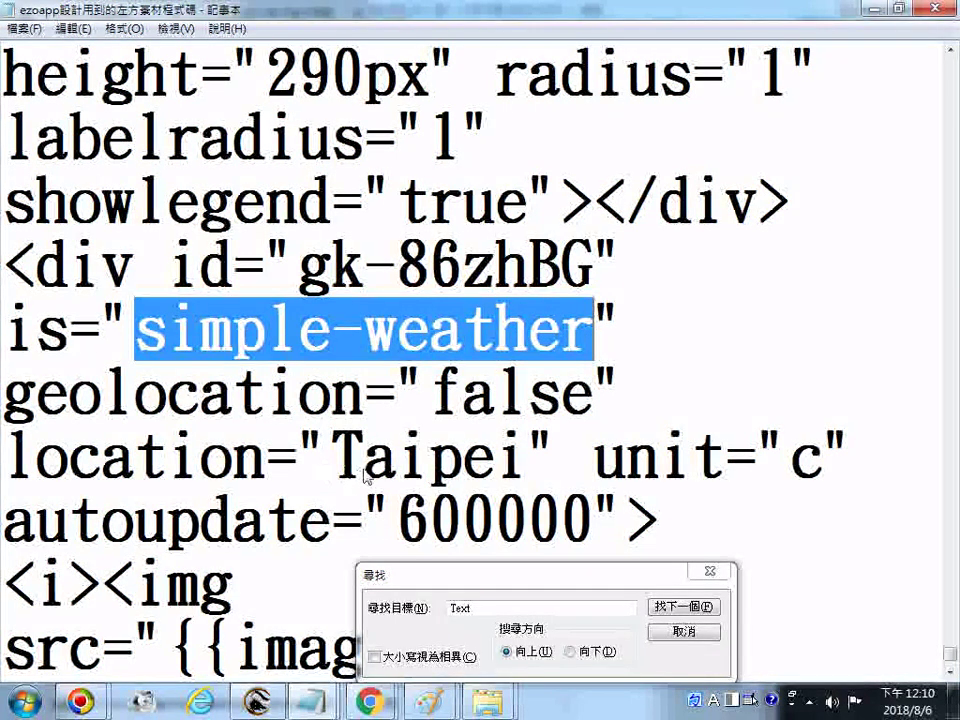
scroll(366, 478, "down", 2)
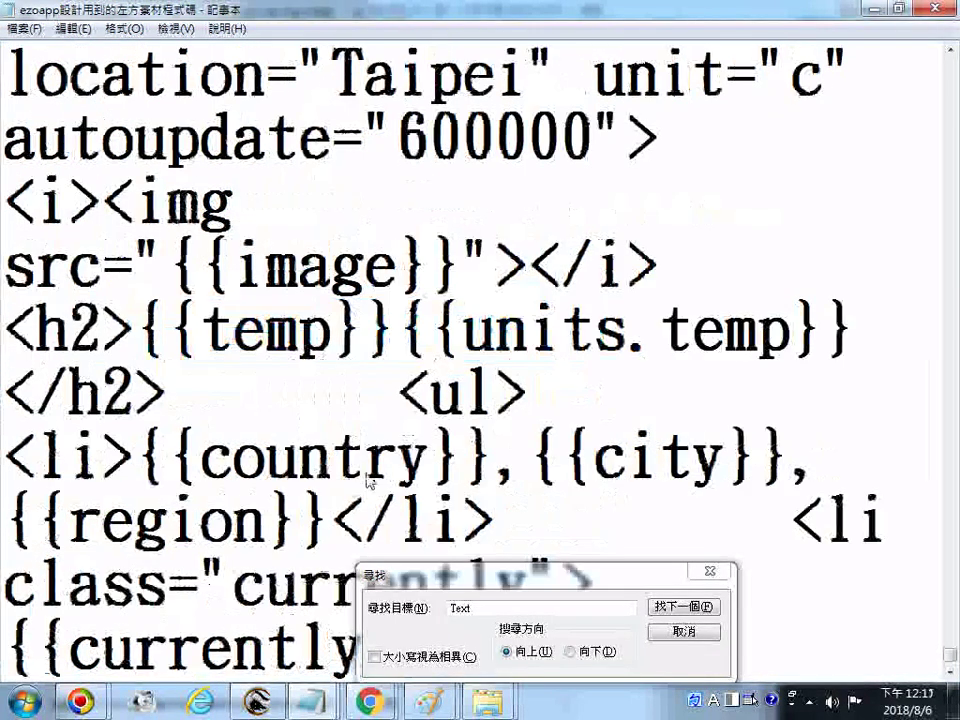
Switch back to EZoApp Designer in Chrome, preview the page and dismiss the error alert.
left_click(371, 703)
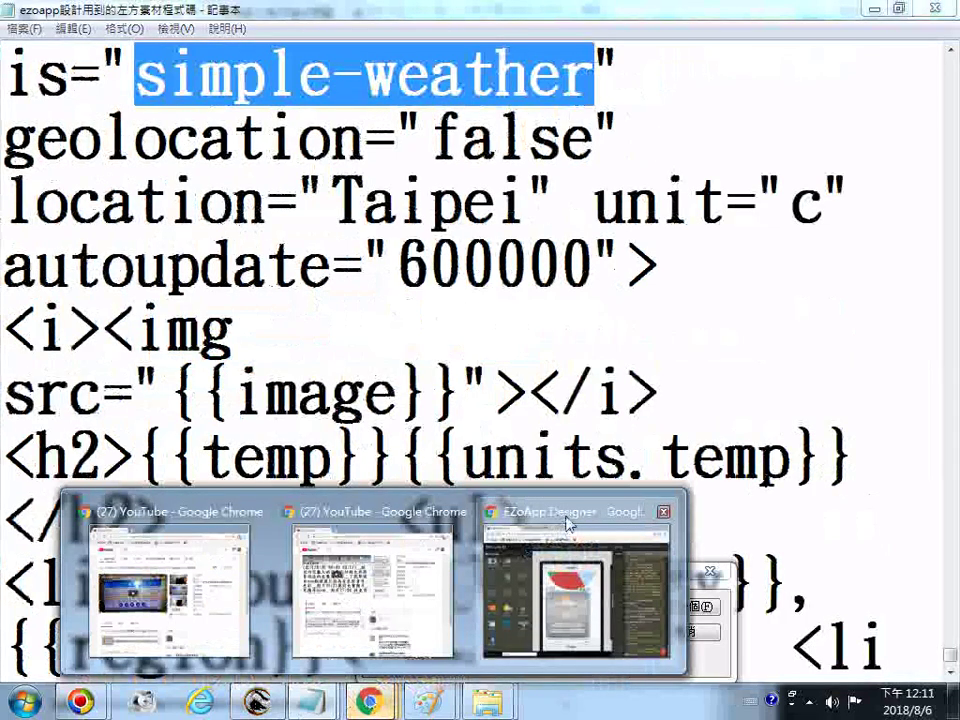
left_click(568, 524)
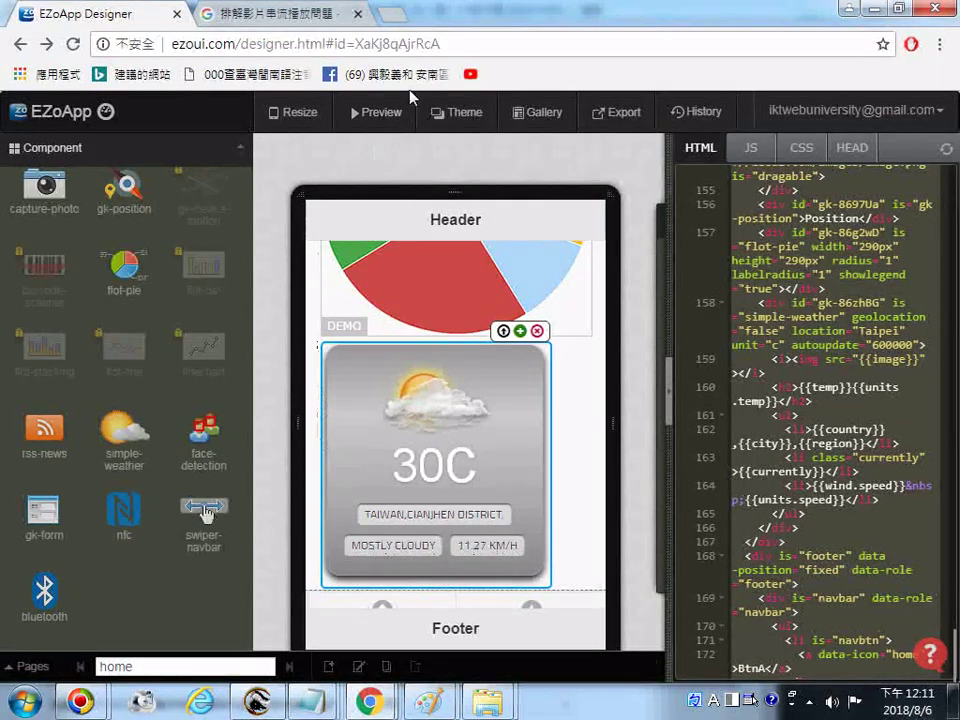
left_click(437, 111)
left_click(380, 112)
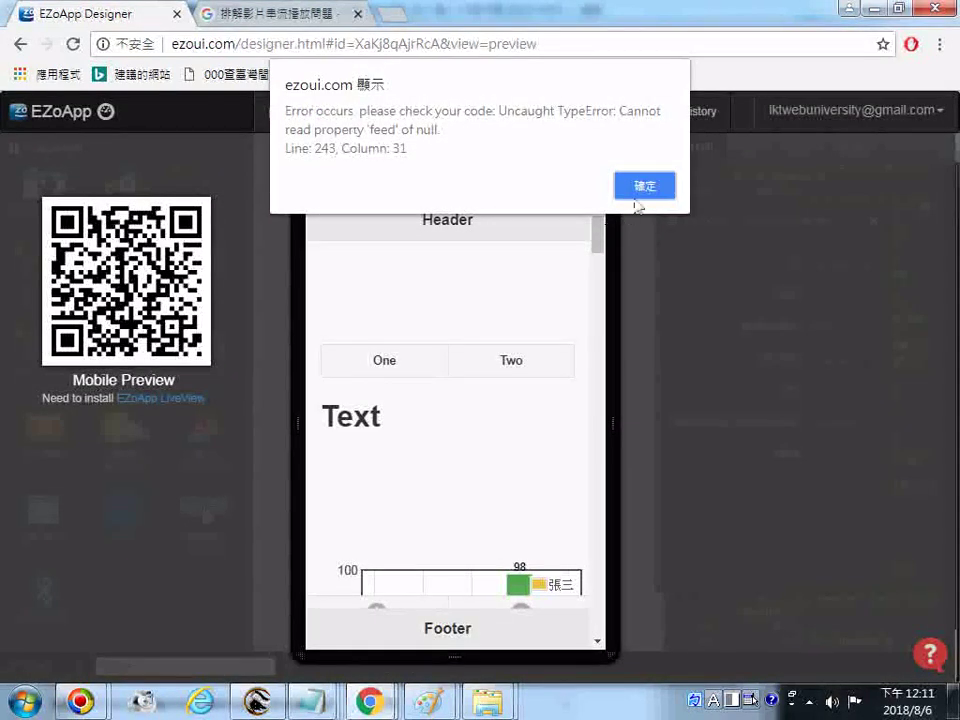
left_click(643, 188)
left_click(643, 186)
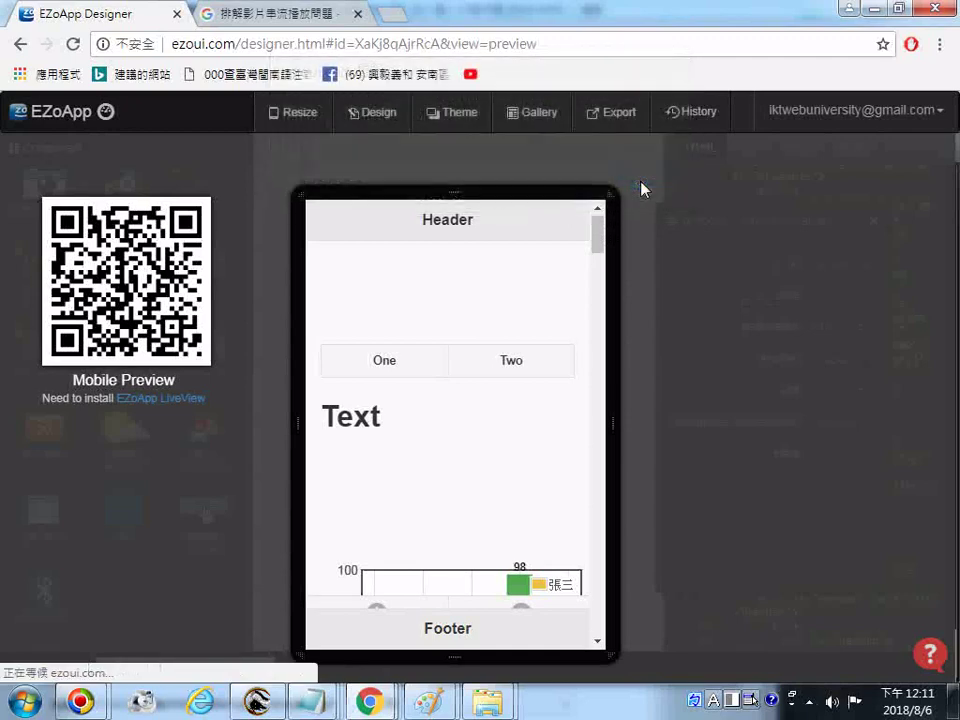
Examine the end of the previewed page around the pie chart and weather area, and return to a reloaded design view.
left_click_drag(602, 249, 606, 614)
scroll(589, 573, "up", 2)
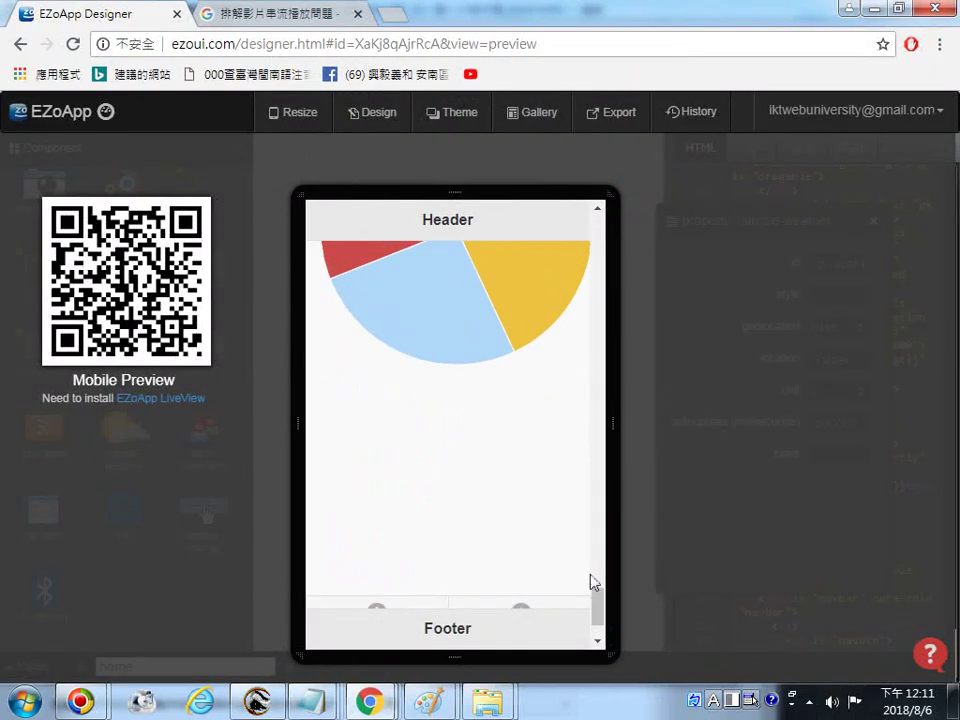
scroll(589, 573, "down", 2)
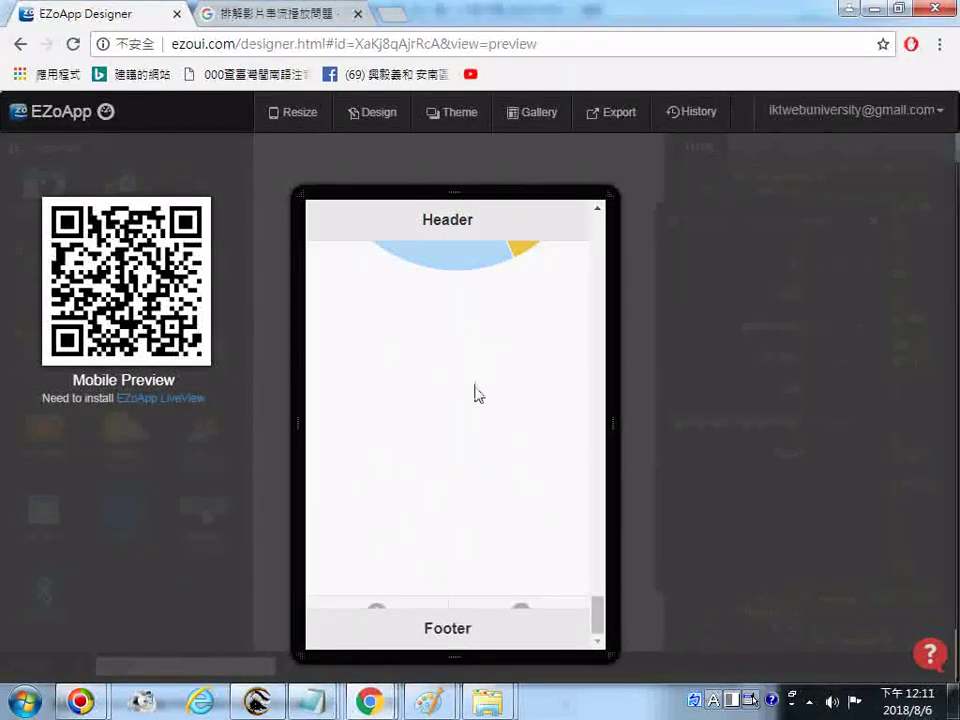
scroll(478, 400, "up", 4)
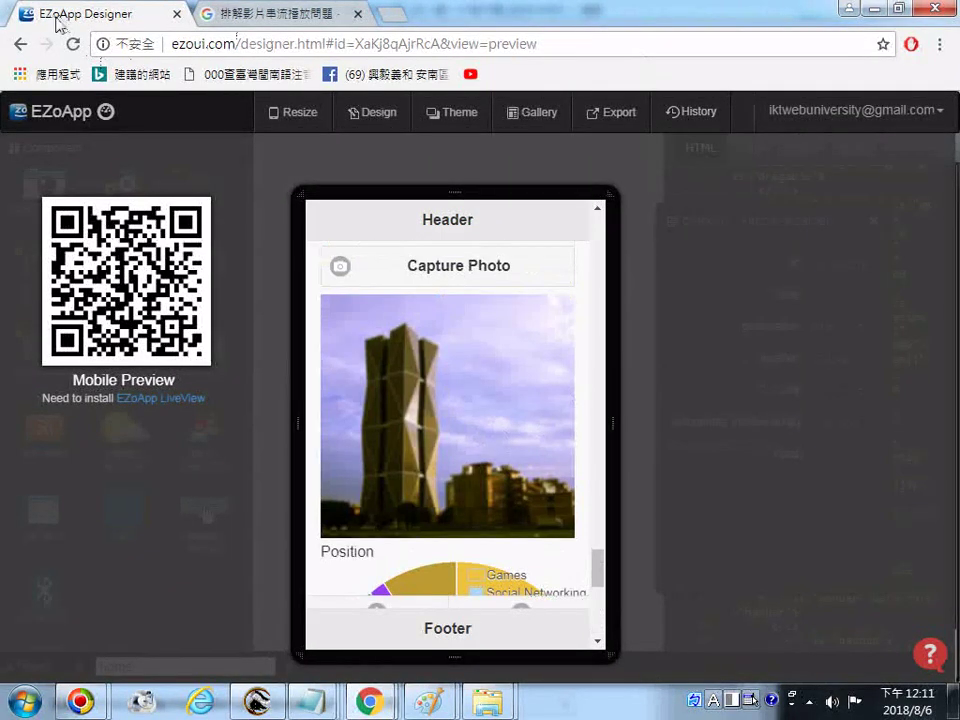
left_click(20, 44)
left_click(73, 46)
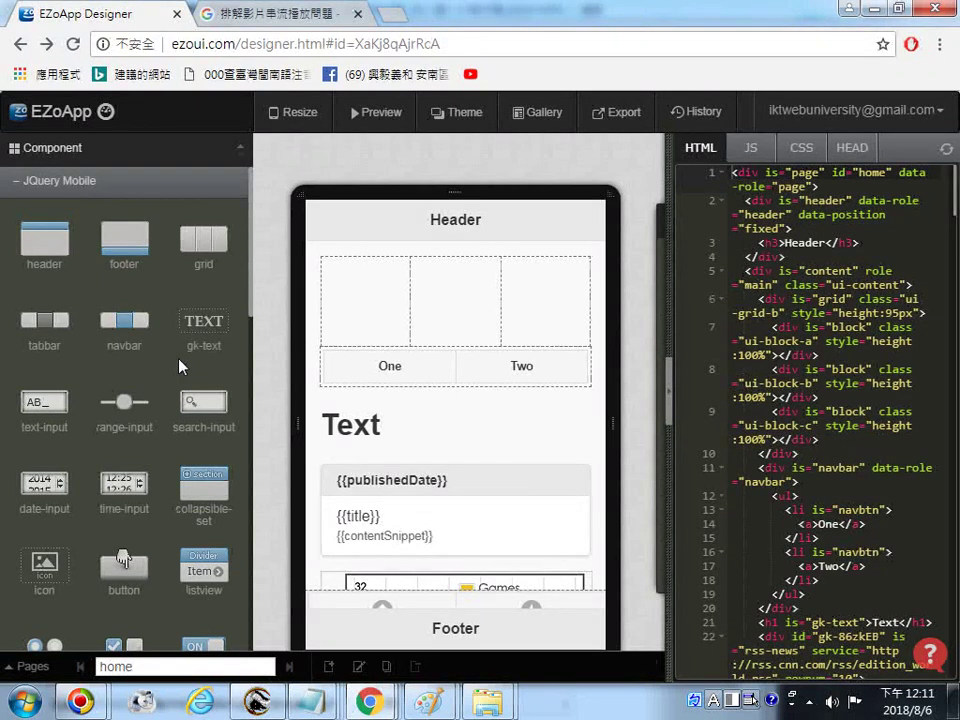
Add a face-detection component to the home page between the Text heading and the rss-news list.
scroll(250, 600, "down", 15)
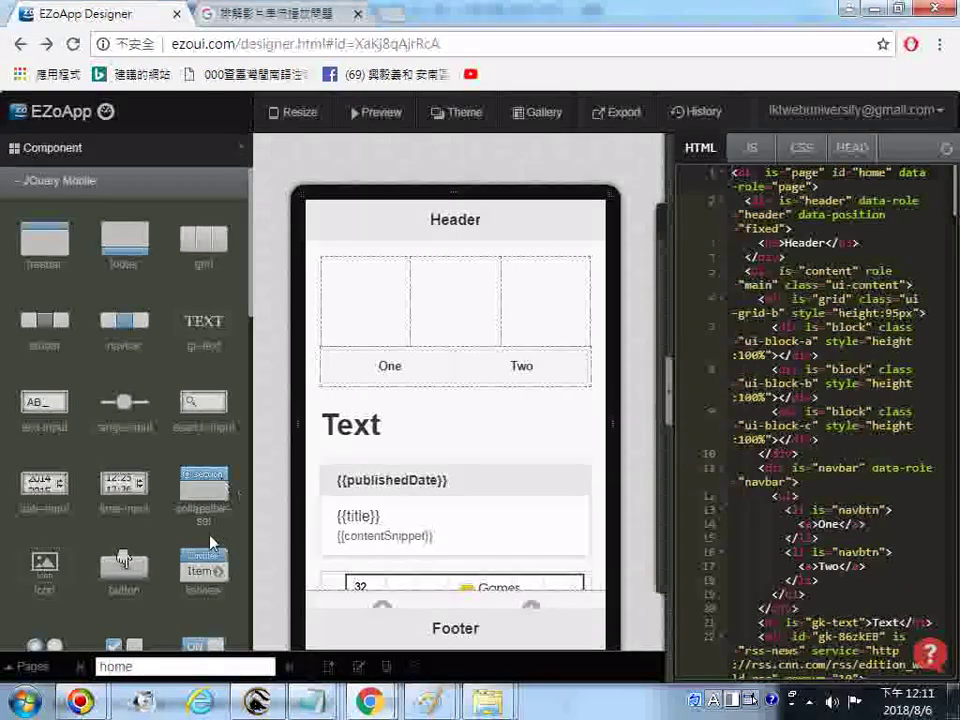
scroll(250, 605, "down", 2)
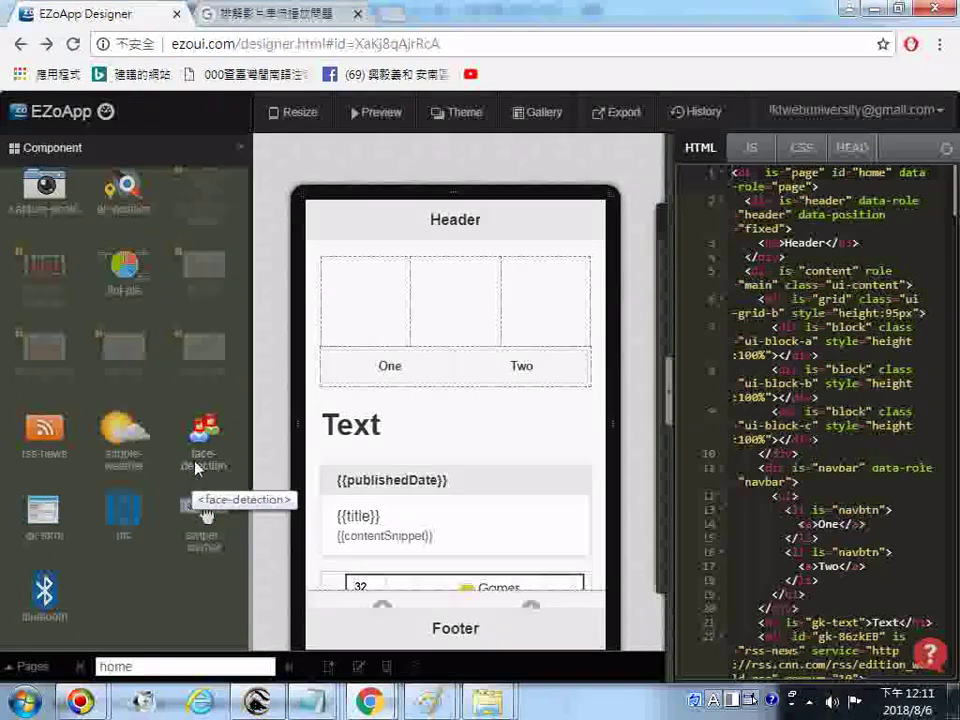
left_click_drag(200, 438, 360, 446)
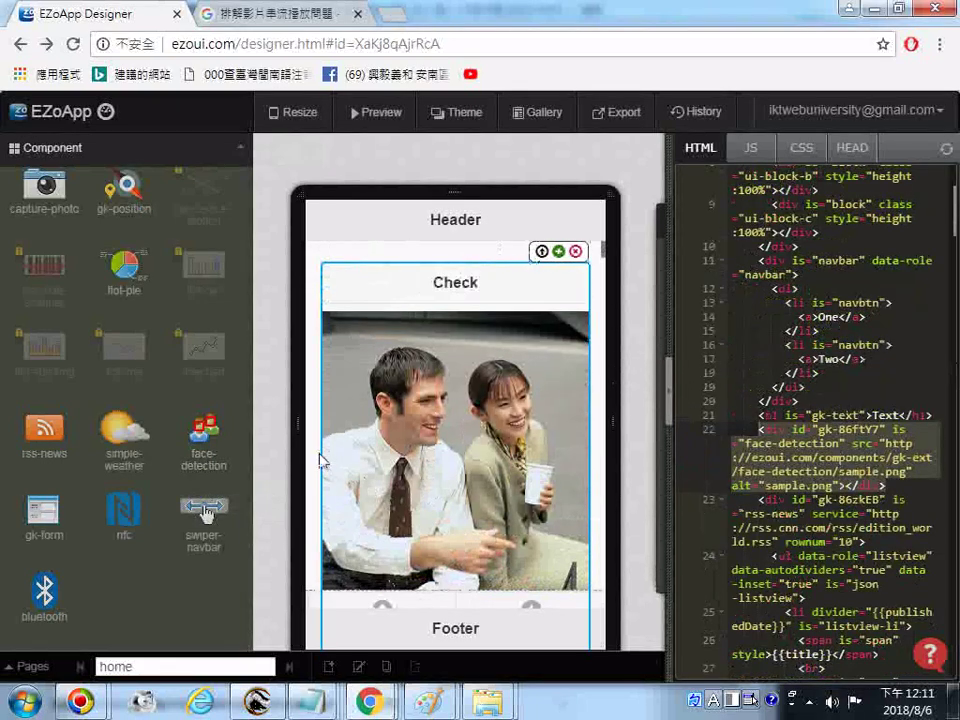
scroll(430, 518, "down", 3)
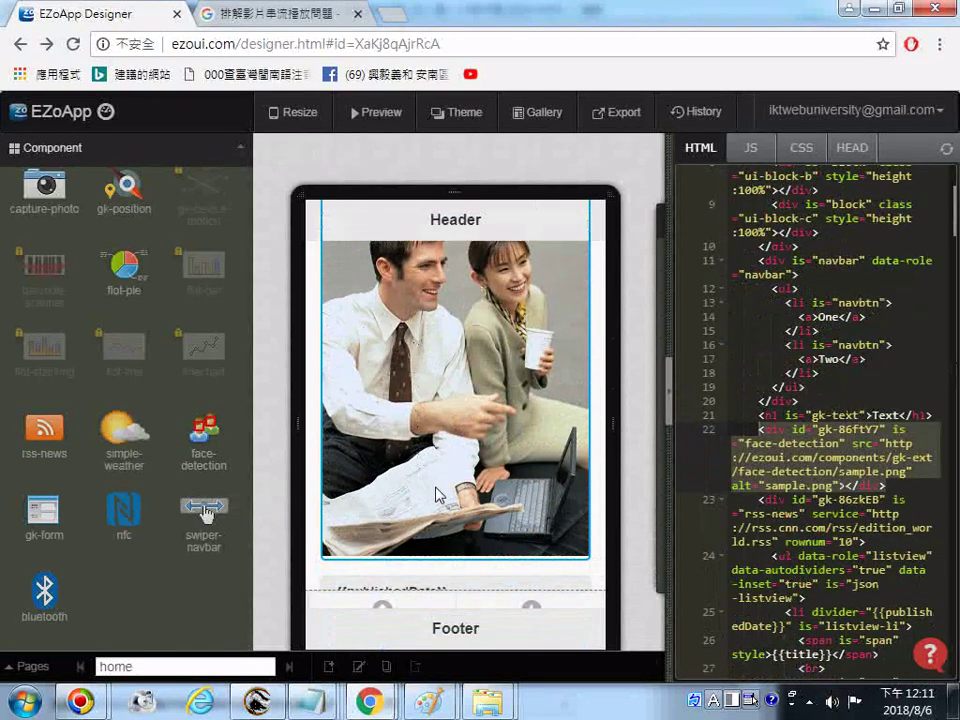
scroll(435, 500, "down", 2)
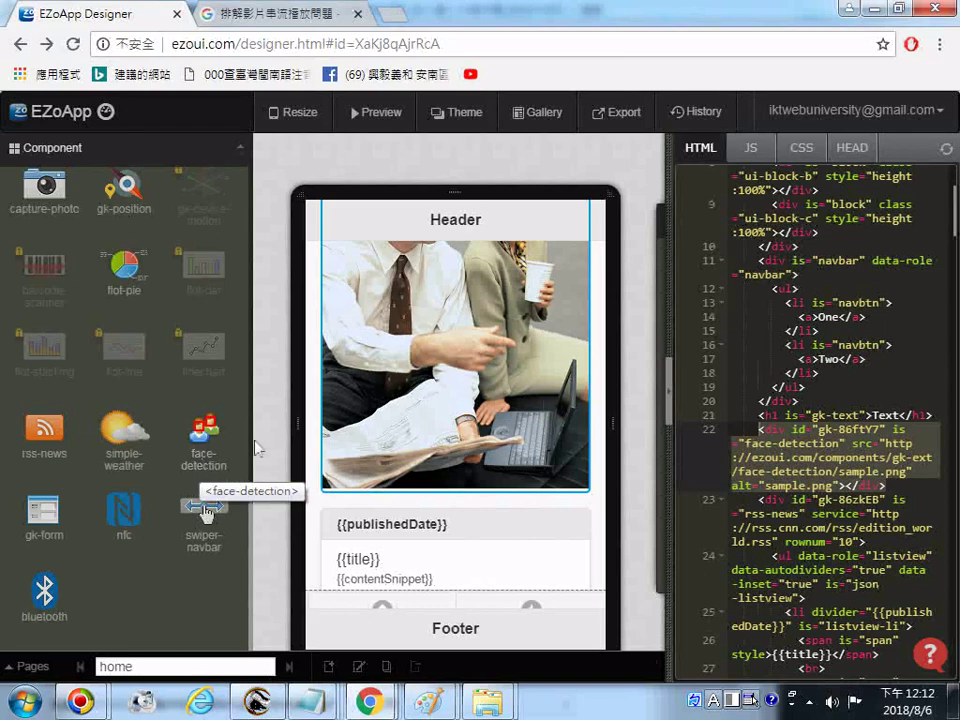
Copy the home page's entire HTML code, including the added face-detection component.
scroll(785, 424, "up", 2)
right_click(785, 424)
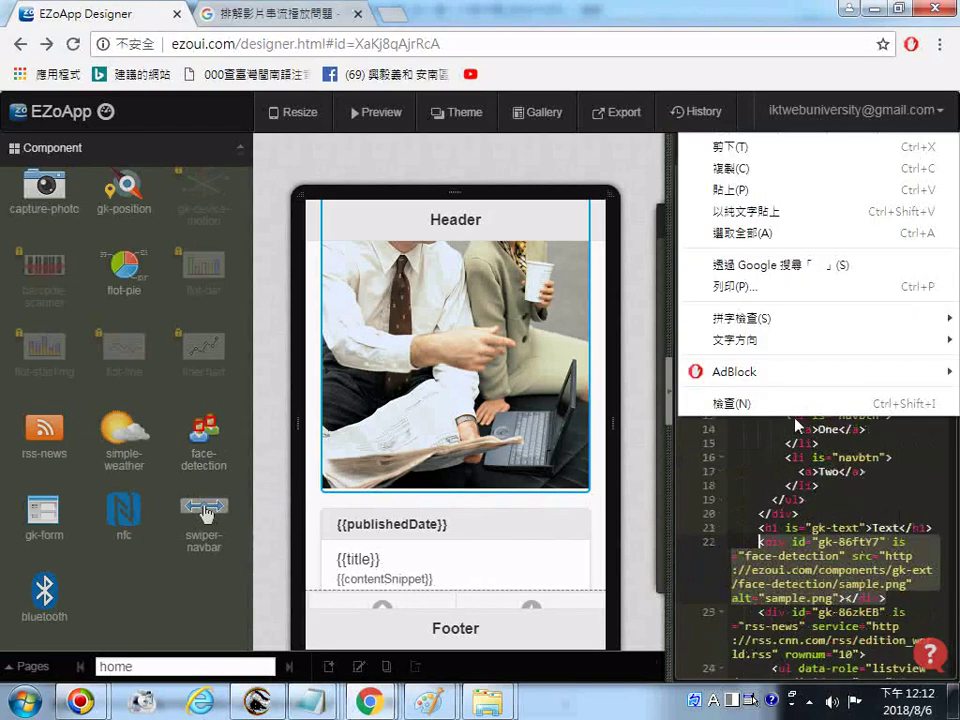
left_click(760, 236)
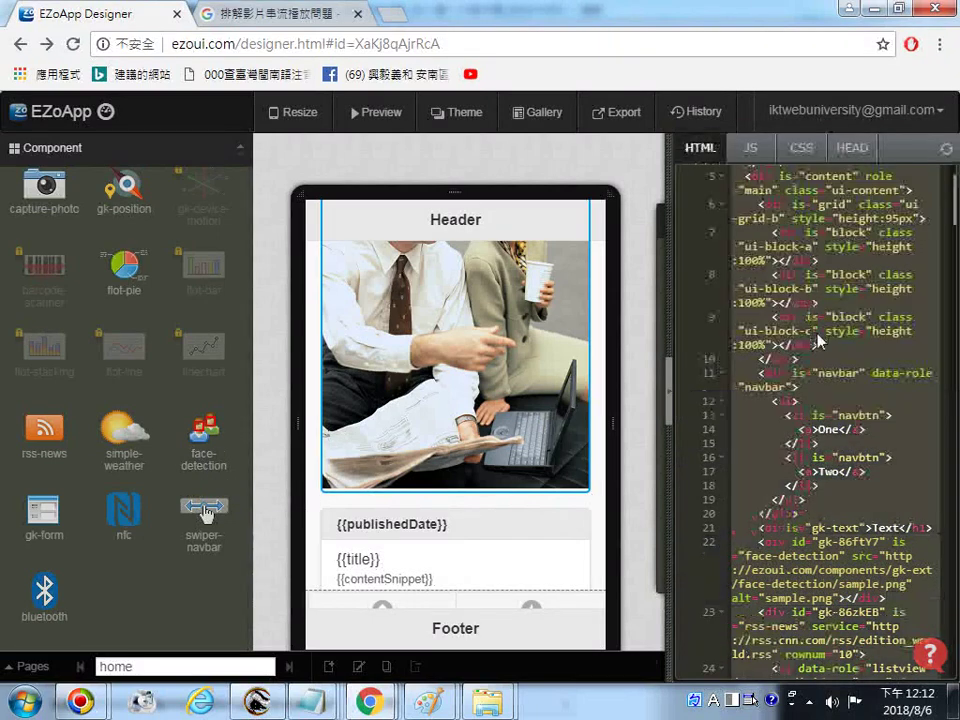
right_click(670, 338)
left_click(724, 368)
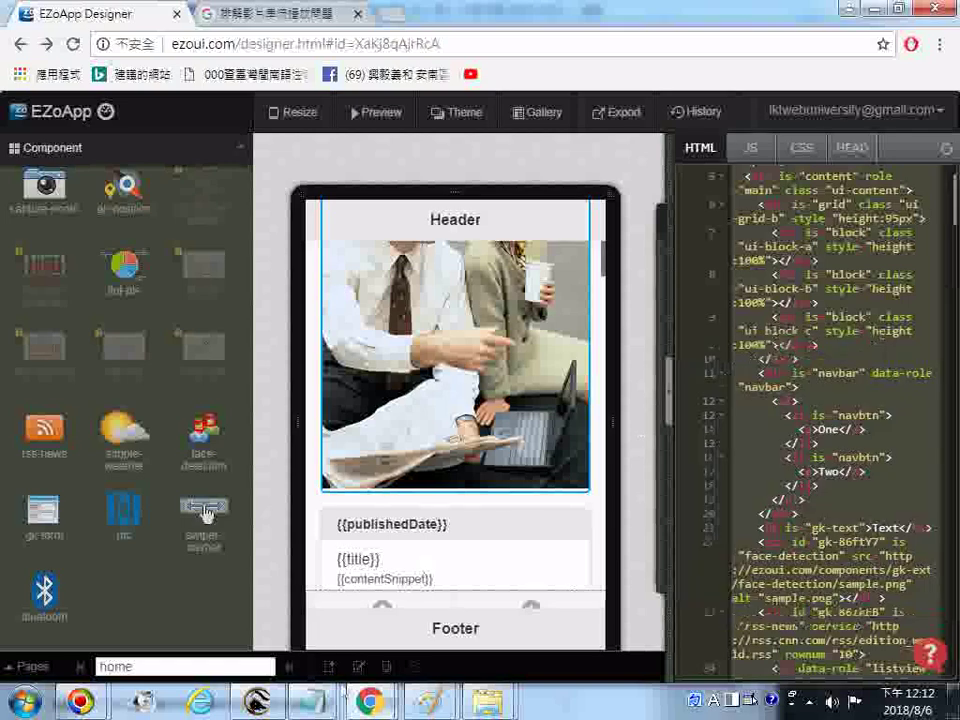
Switch to the EZoApp component code file in Notepad, append the copied code as entry 35 and save the file.
right_click(311, 700)
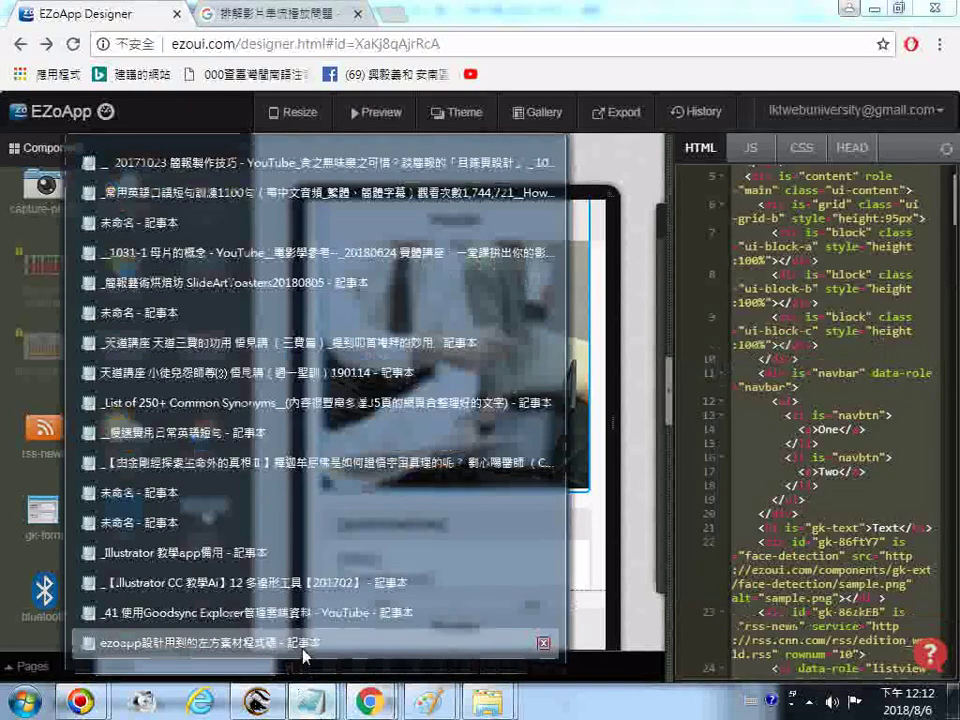
left_click(303, 643)
scroll(325, 645, "down", 3)
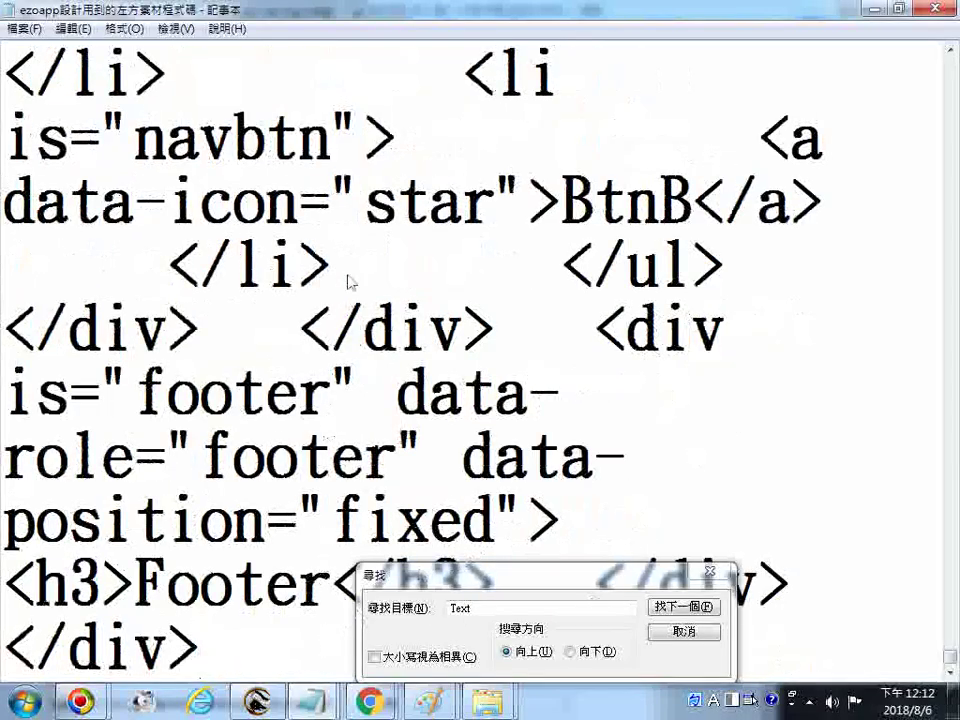
scroll(351, 279, "down", 1)
type("35.")
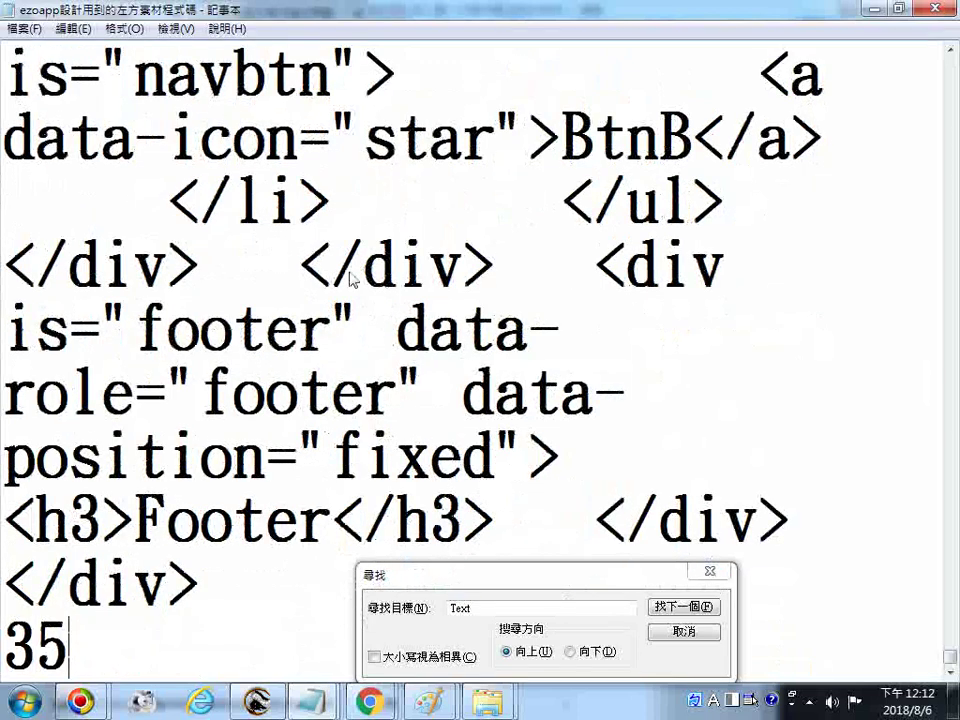
scroll(351, 279, "down", 1)
key("BackSpace")
key("BackSpace")
key("BackSpace")
key("BackSpace")
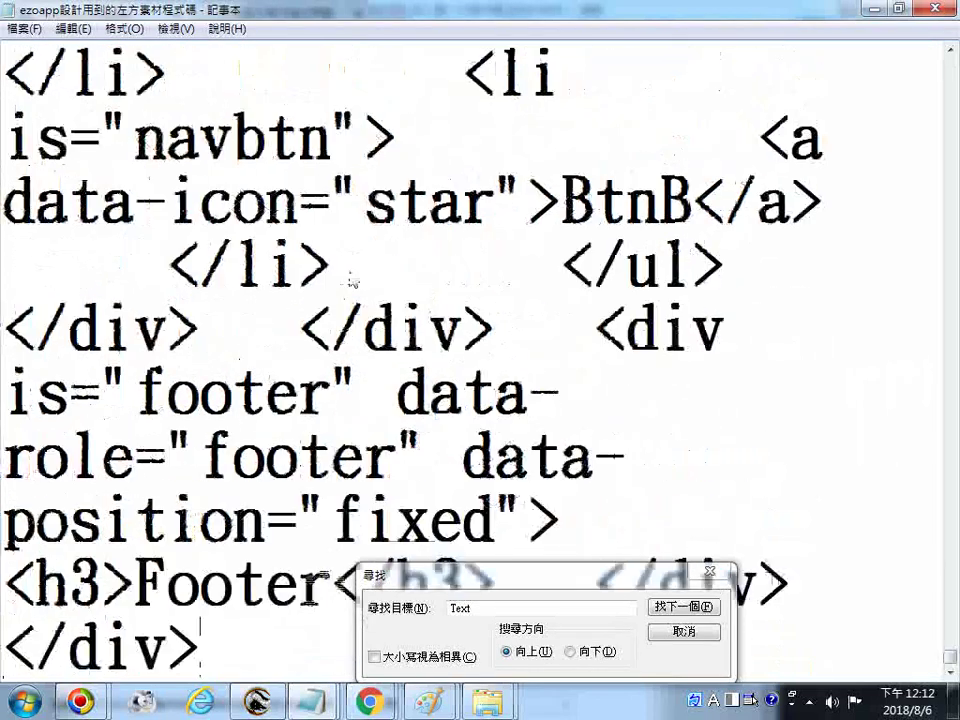
left_click(27, 30)
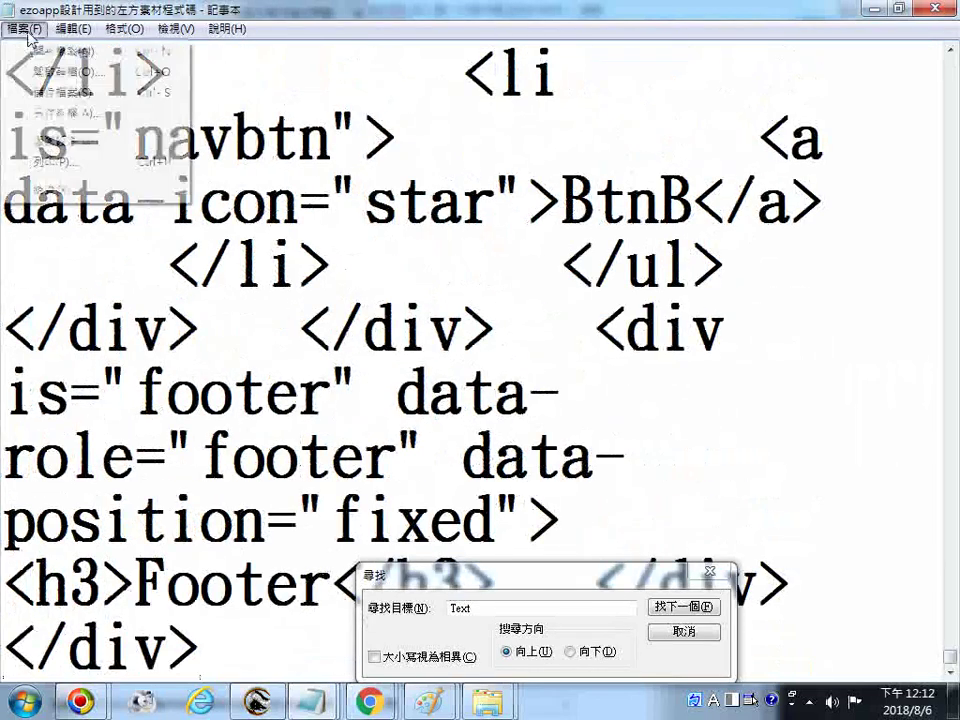
left_click(49, 95)
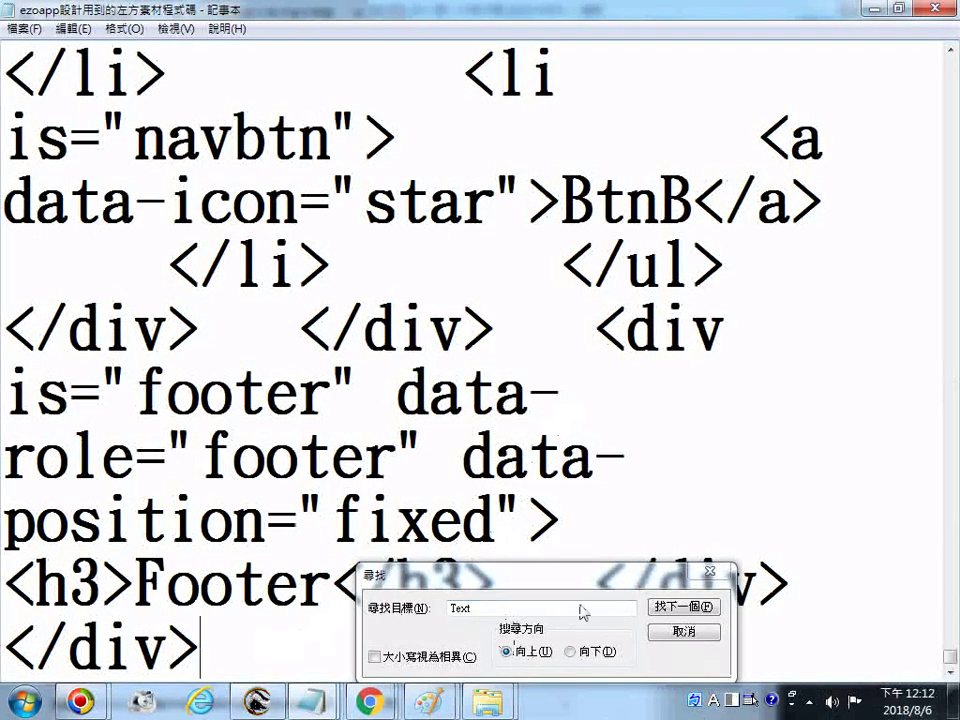
Search upward for Text in the pasted code and highlight the face-detection name in the component's source path and is attribute.
left_click(704, 610)
left_click(704, 610)
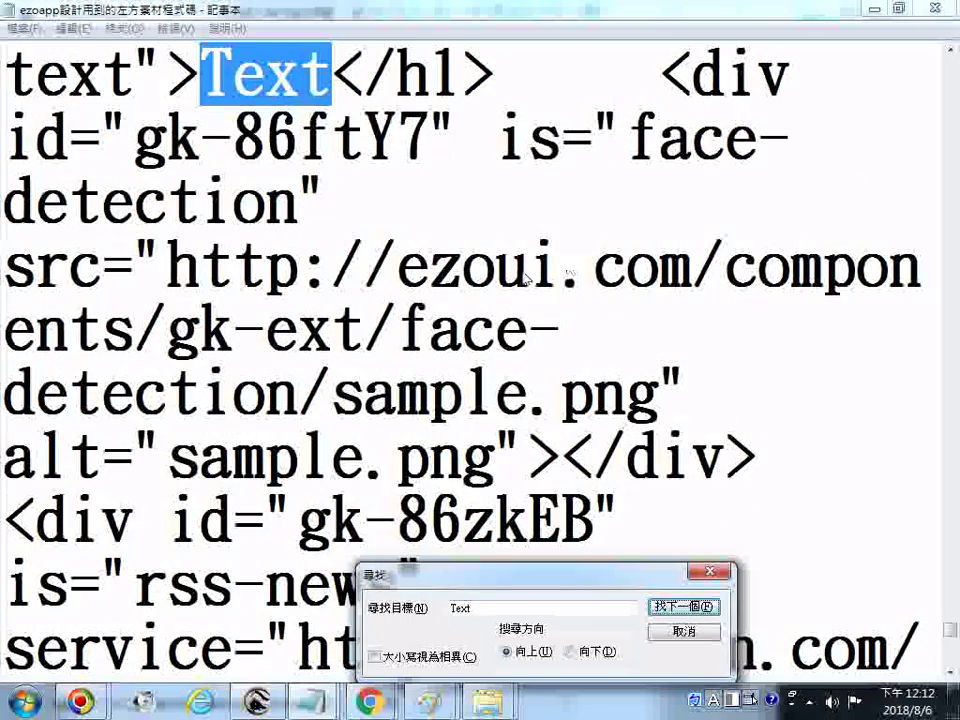
left_click_drag(404, 322, 296, 395)
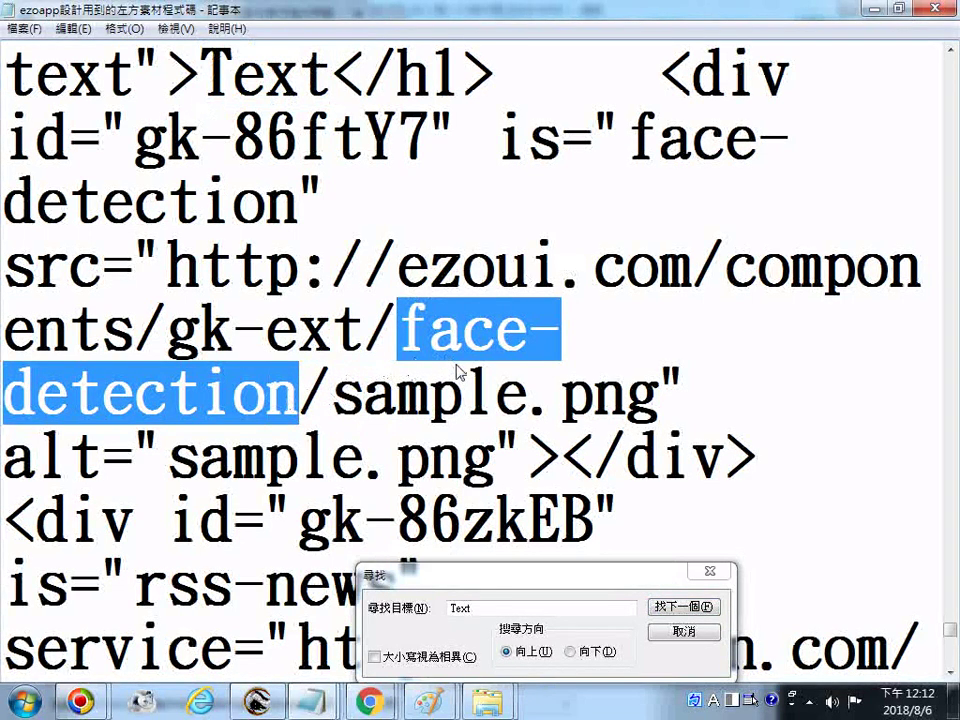
scroll(456, 372, "down", 1)
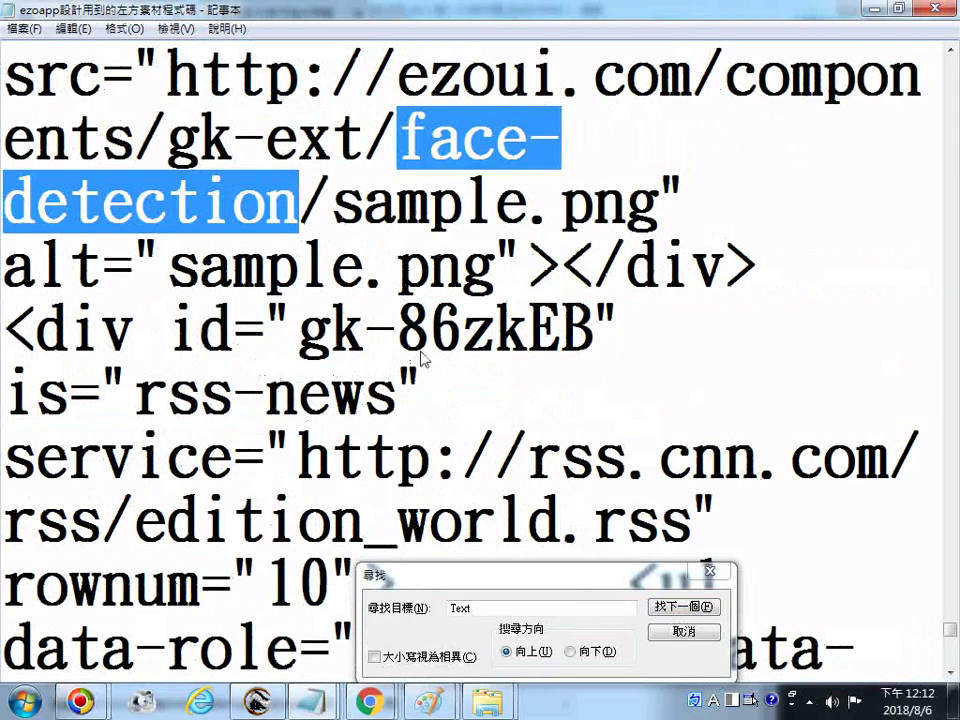
scroll(424, 360, "up", 1)
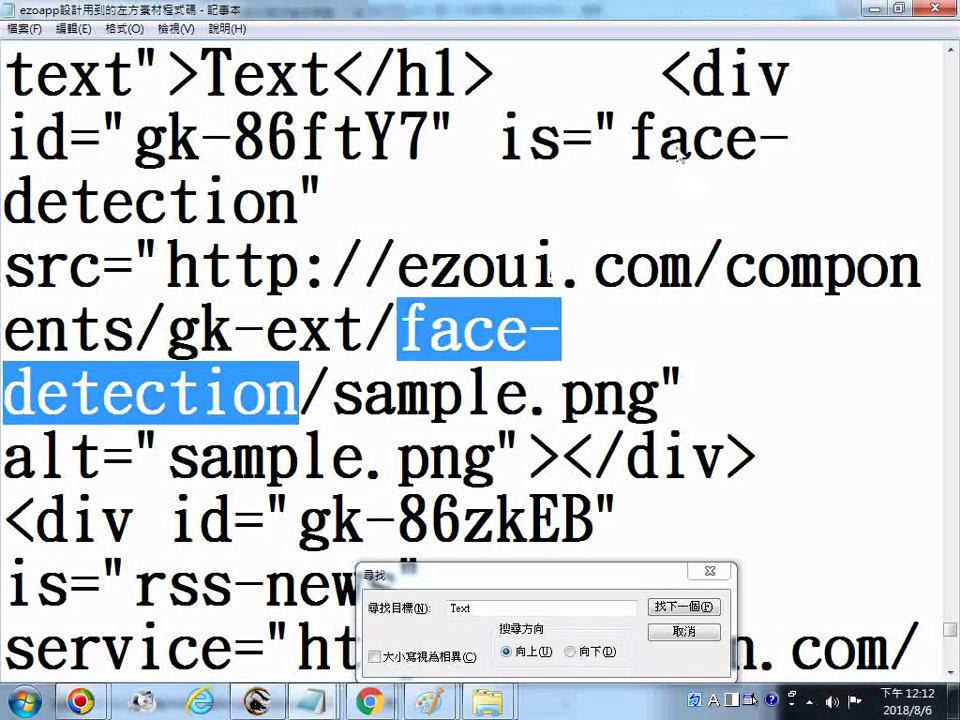
left_click_drag(634, 130, 298, 200)
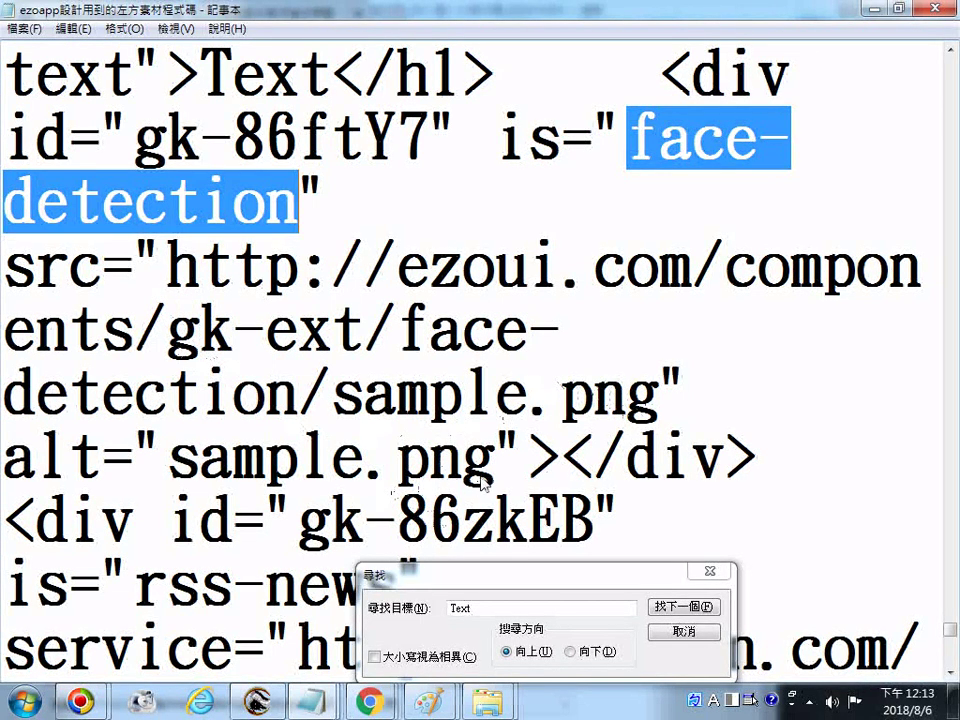
Switch back to EZoApp Designer in Chrome, preview the page and dismiss both error alerts.
mouse_move(369, 703)
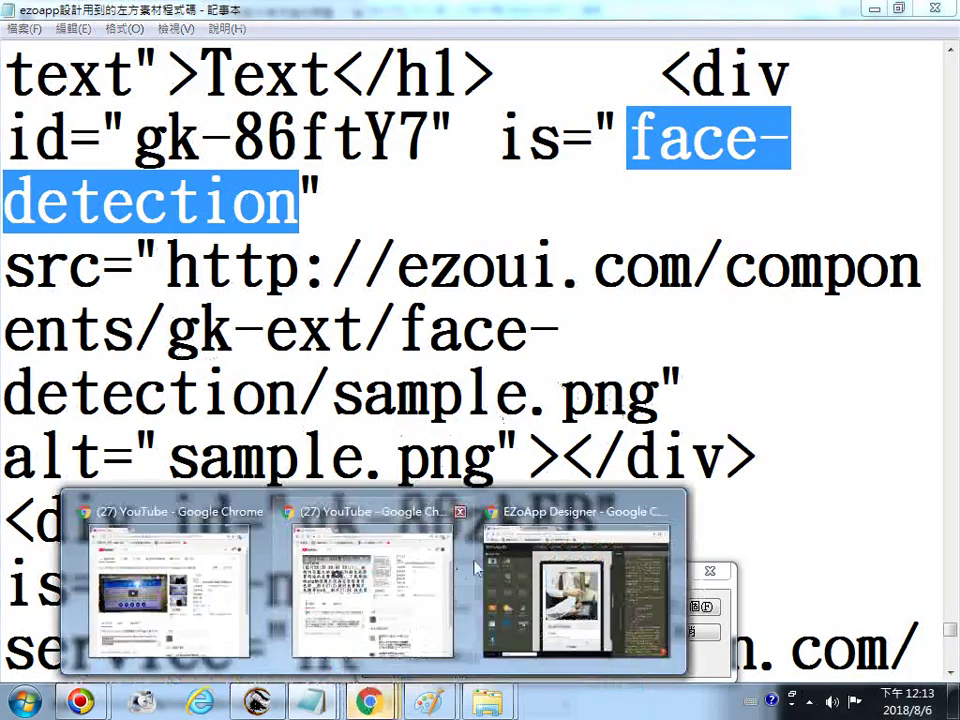
left_click(547, 536)
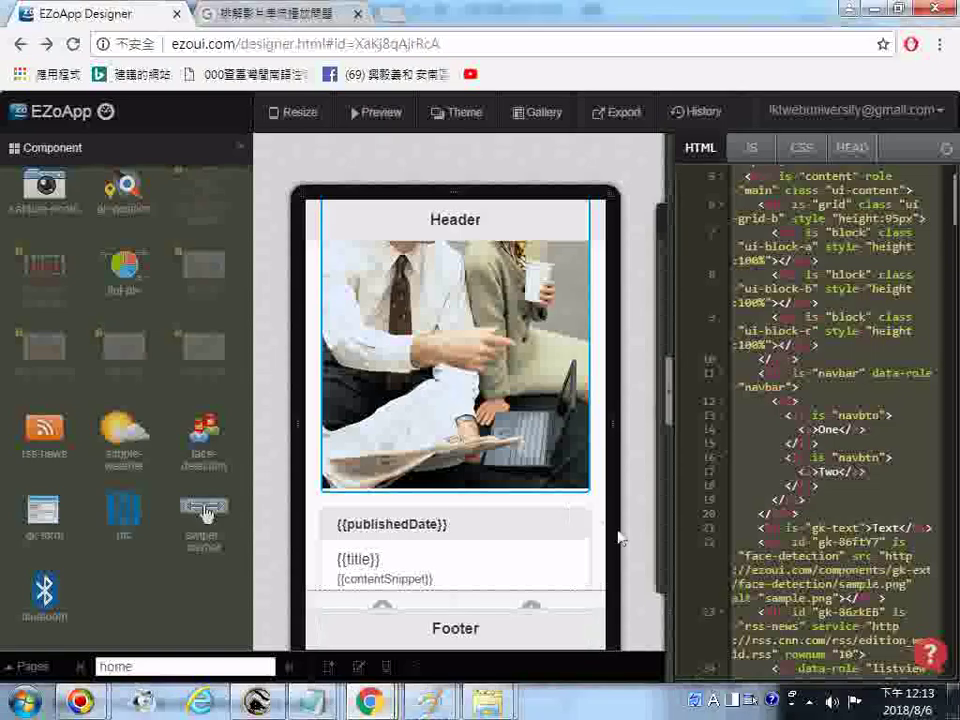
left_click(391, 116)
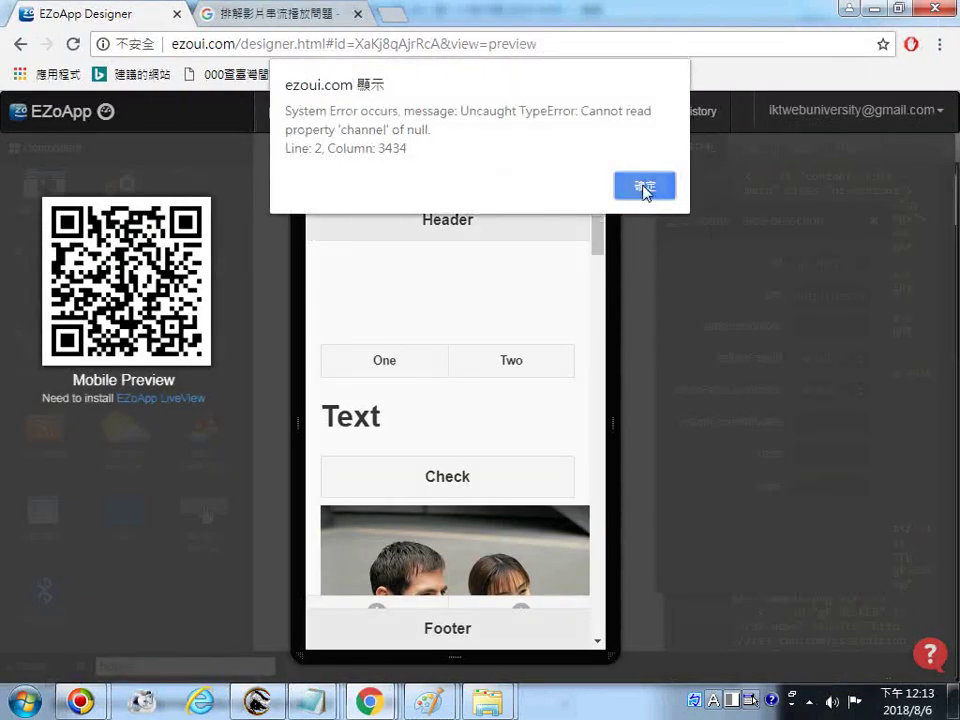
left_click(645, 190)
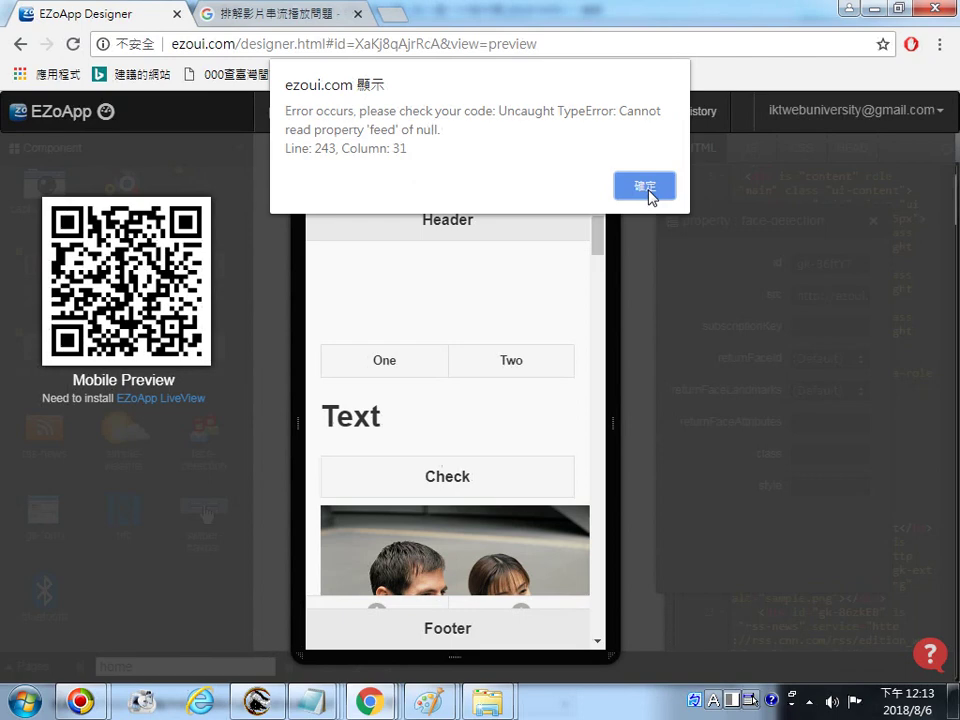
left_click(648, 193)
Examine the face-detection picture and the area below it in the preview, and return to a reloaded design view.
scroll(514, 394, "down", 3)
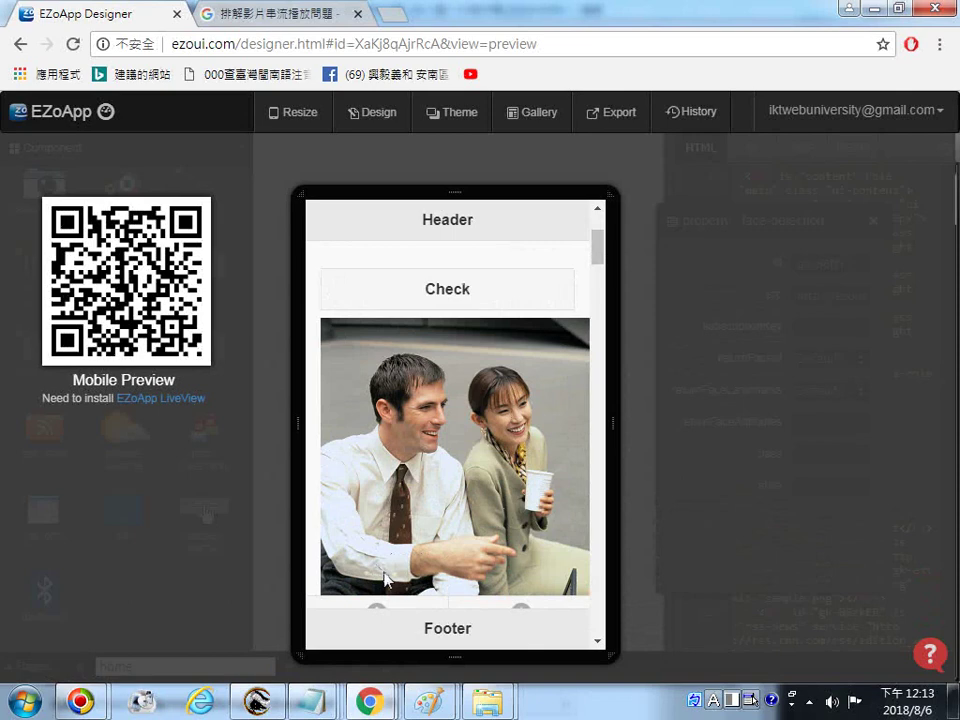
scroll(386, 580, "down", 3)
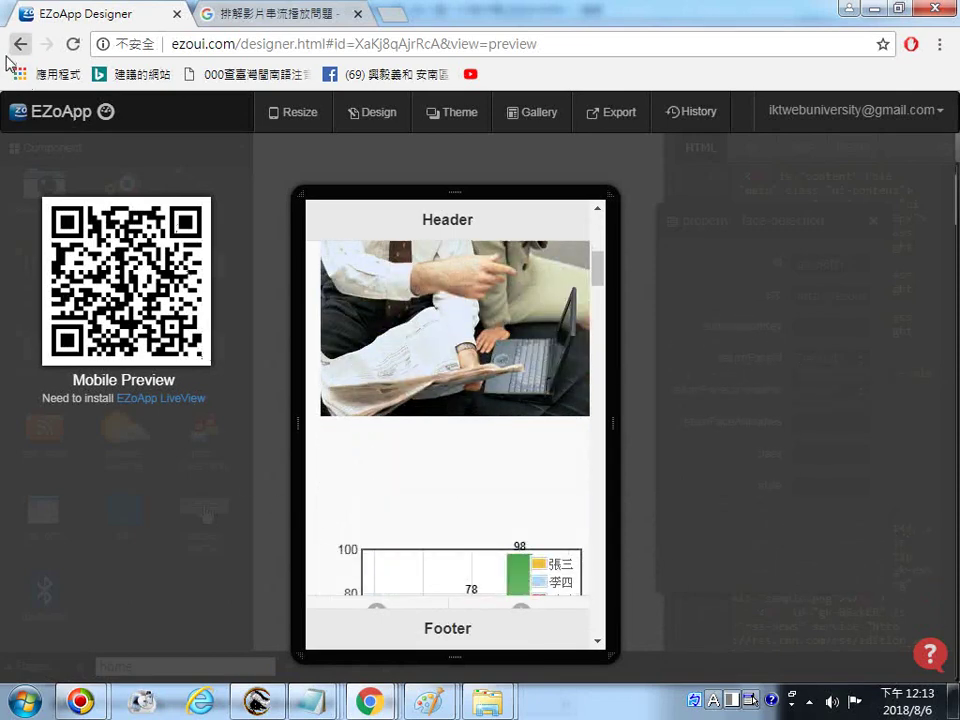
left_click(18, 44)
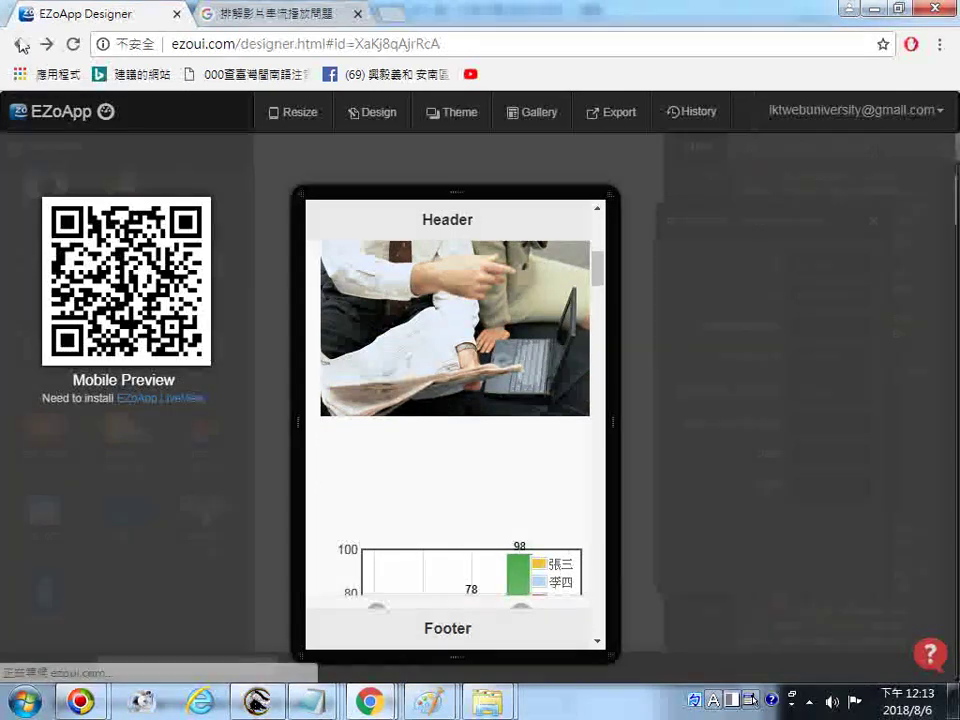
left_click(70, 46)
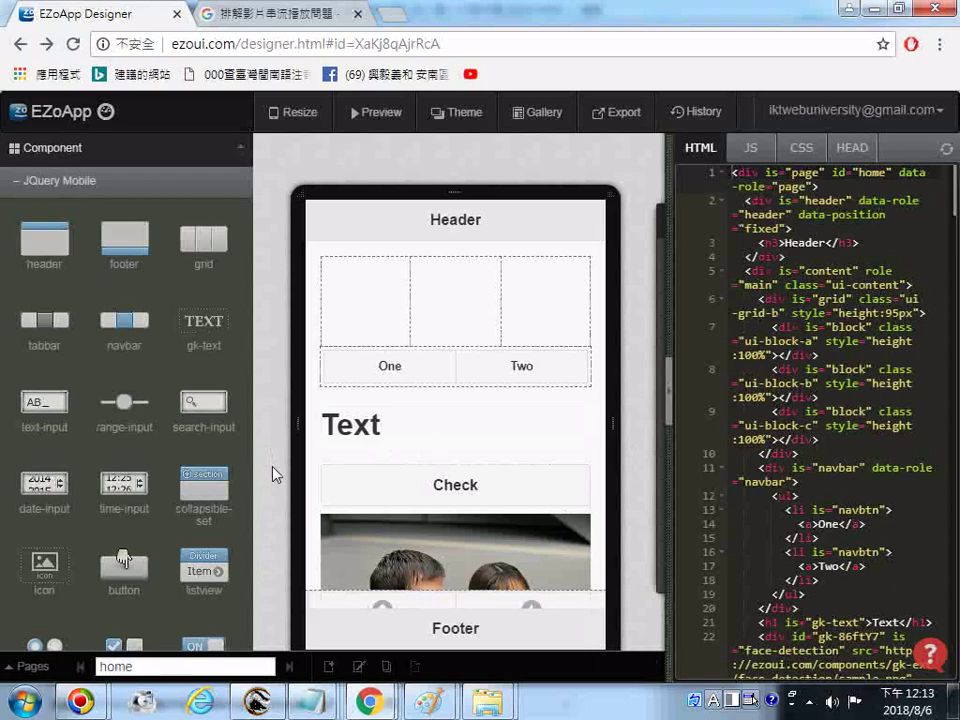
Add a gk-form component to the home page.
scroll(257, 520, "down", 1)
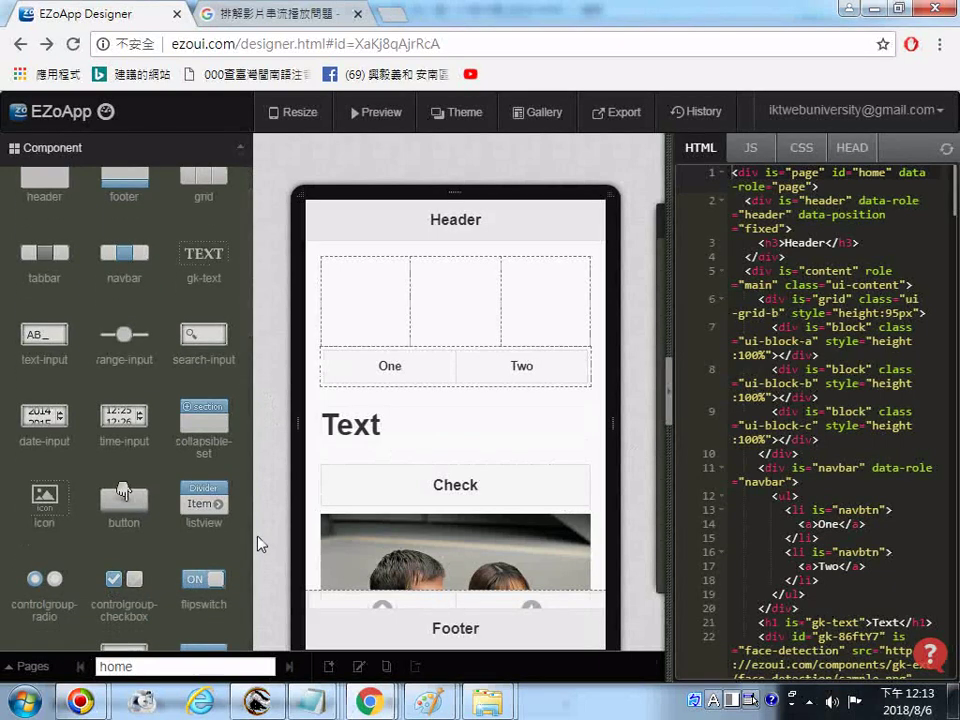
scroll(250, 550, "down", 6)
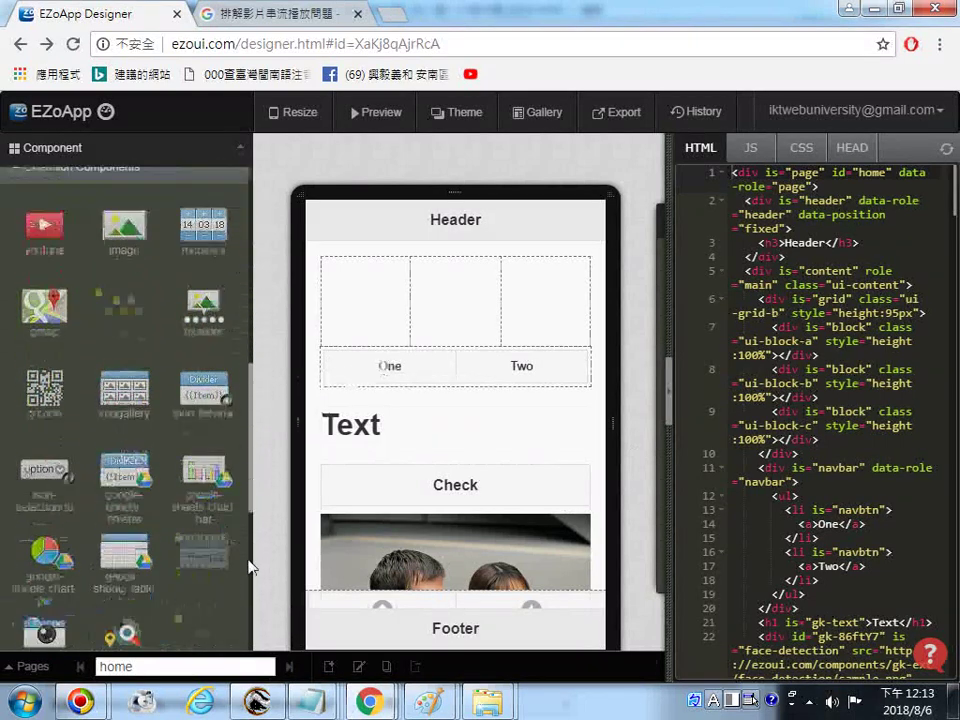
scroll(249, 561, "down", 5)
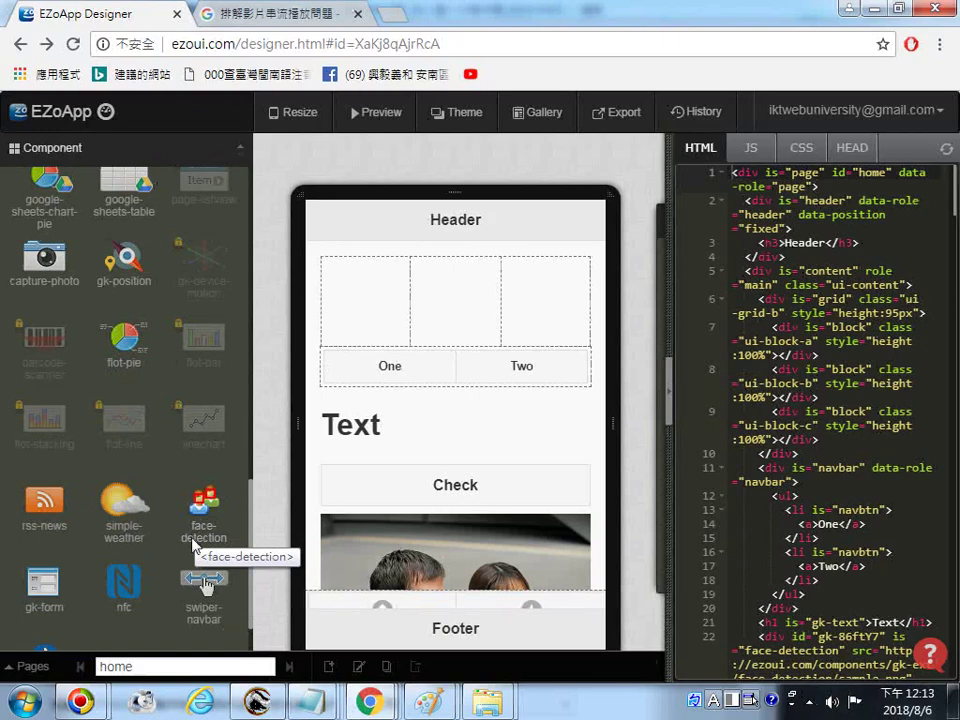
scroll(50, 600, "down", 1)
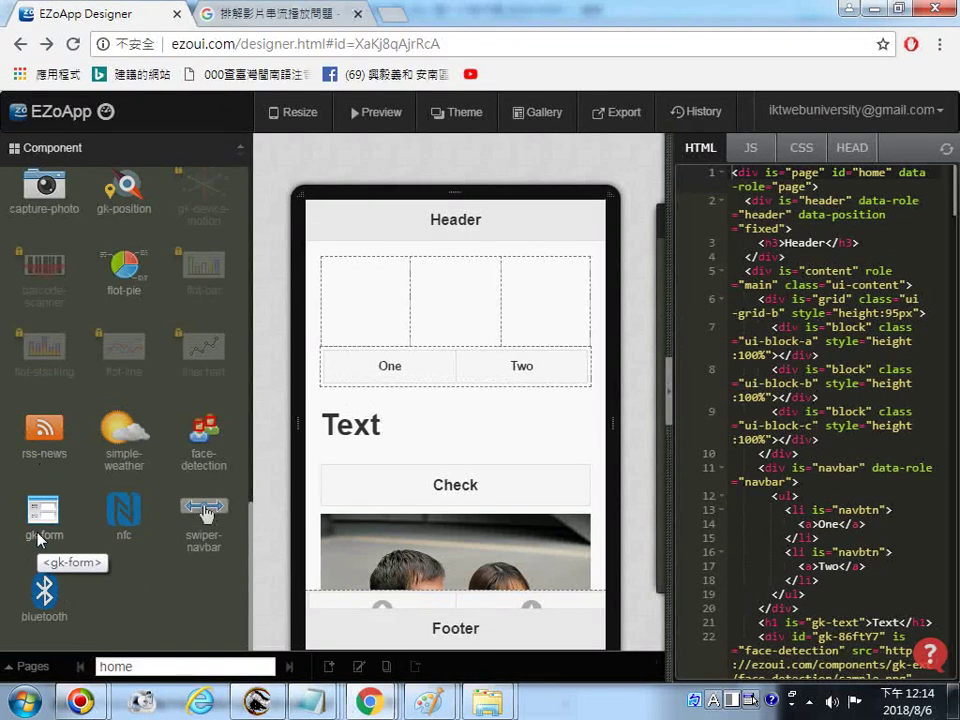
left_click_drag(40, 540, 415, 436)
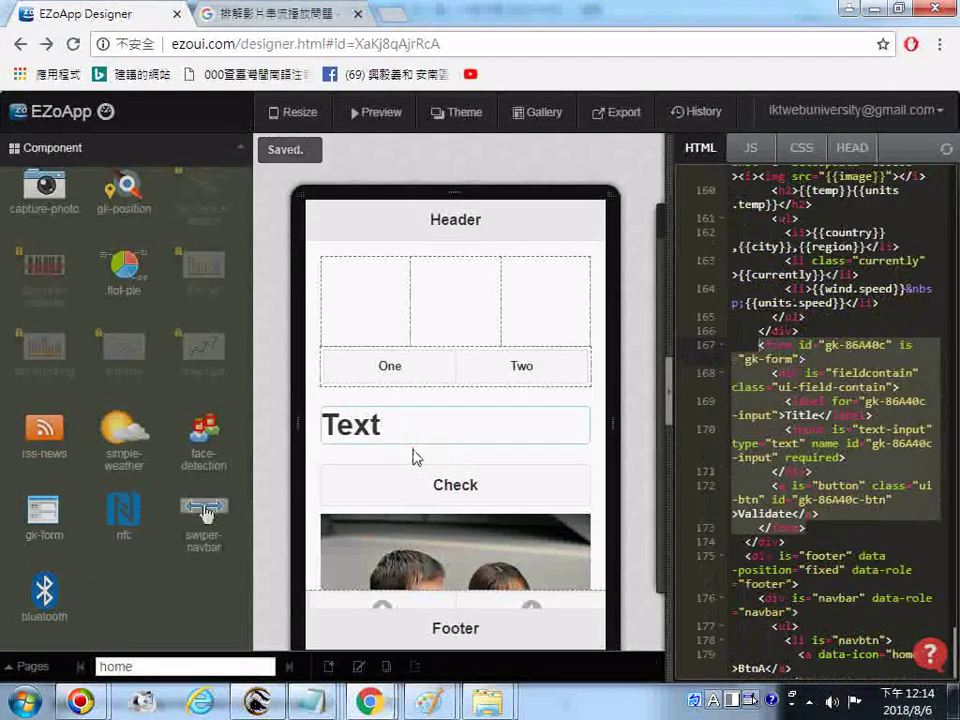
Look through the page design to its end and locate the new form below the weather card.
scroll(478, 489, "down", 1)
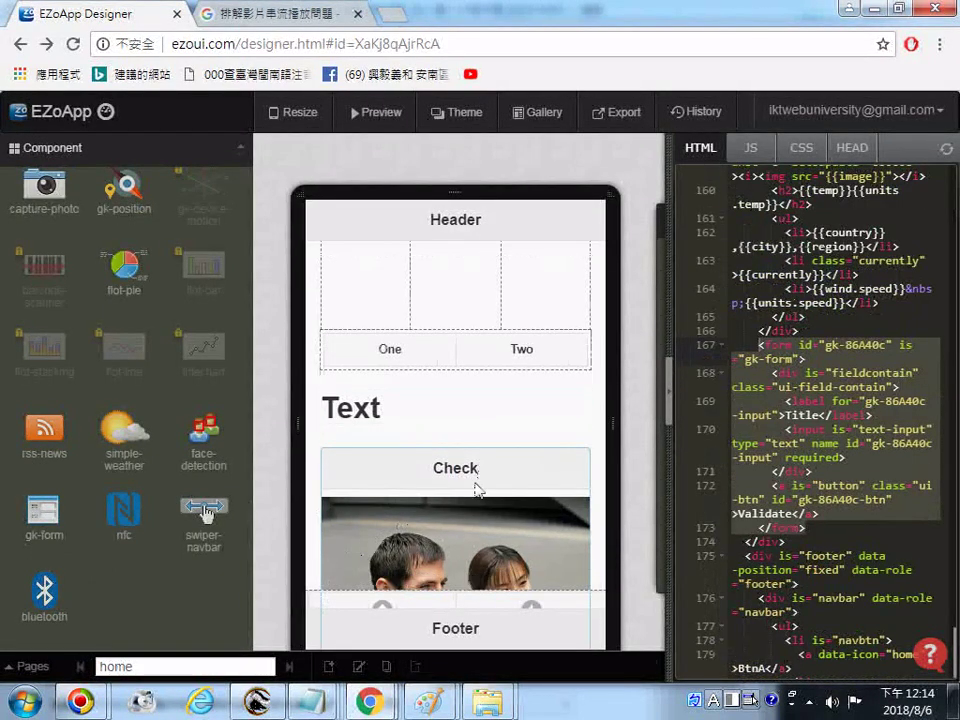
scroll(476, 480, "down", 3)
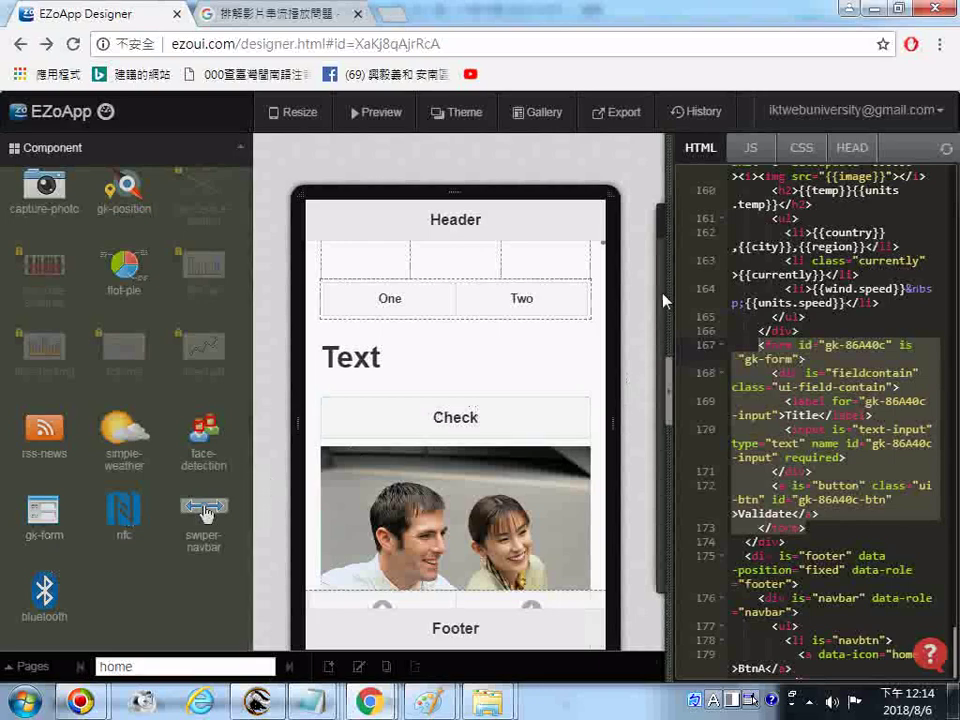
scroll(614, 480, "down", 10)
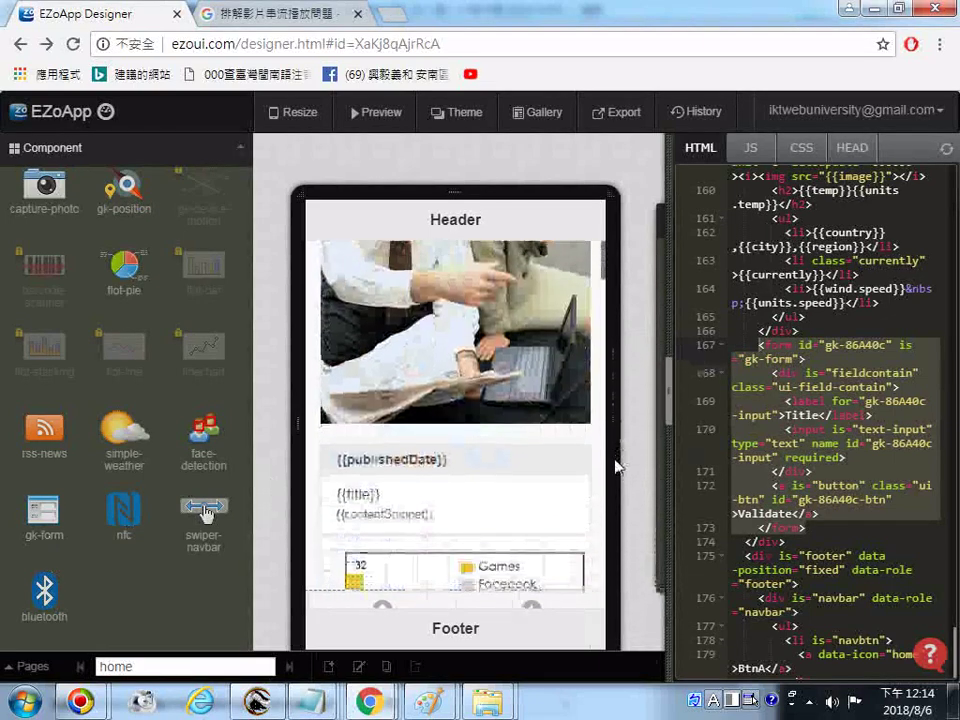
scroll(608, 290, "down", 5)
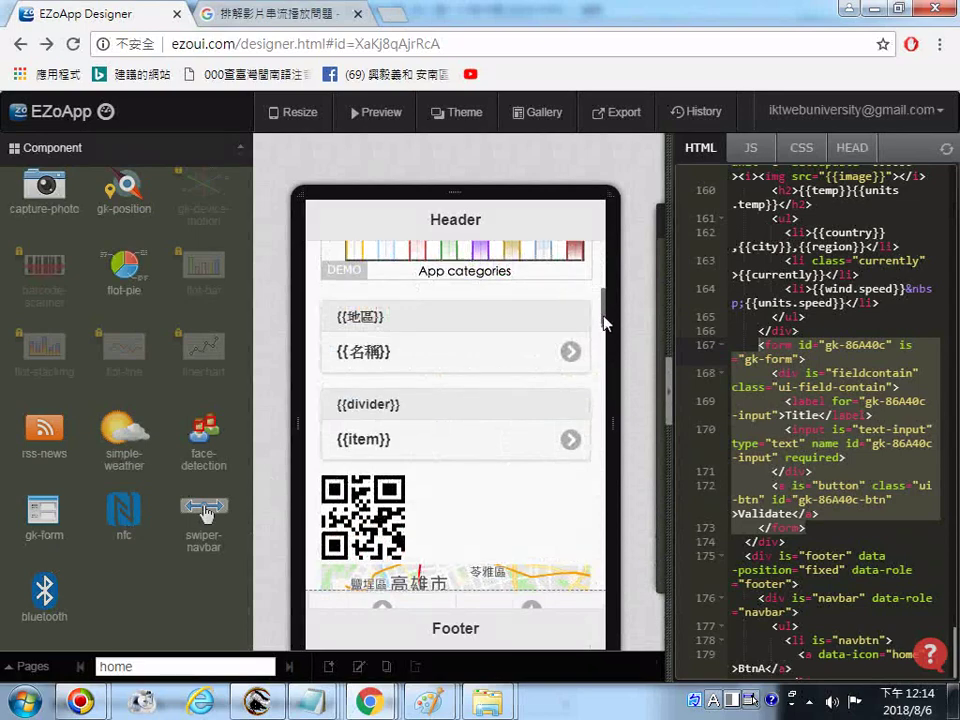
scroll(606, 320, "down", 5)
scroll(612, 600, "down", 6)
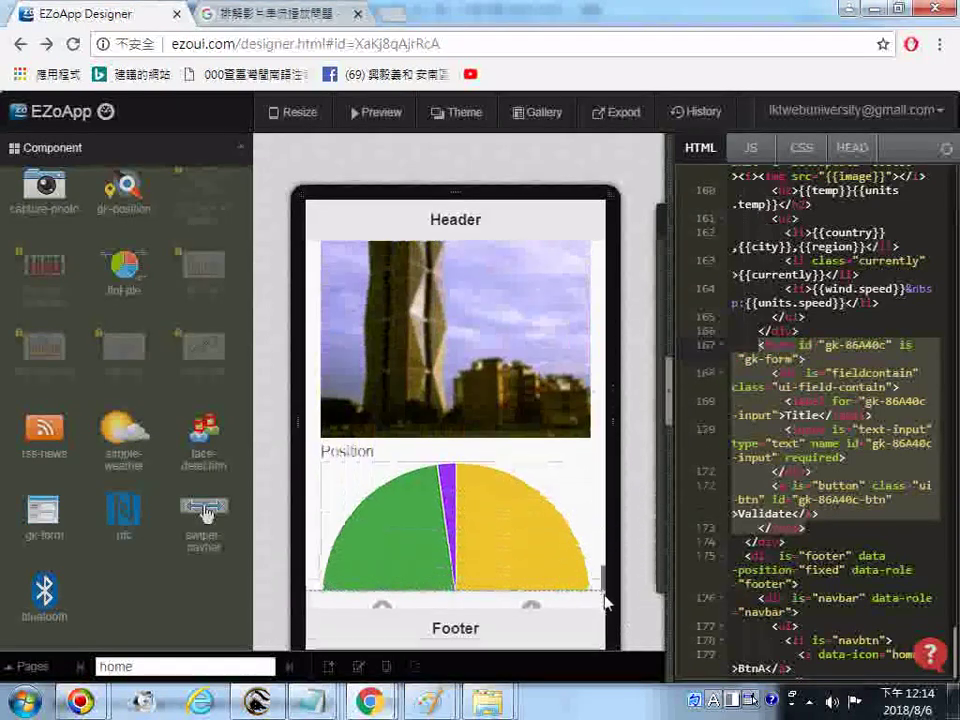
scroll(500, 525, "up", 5)
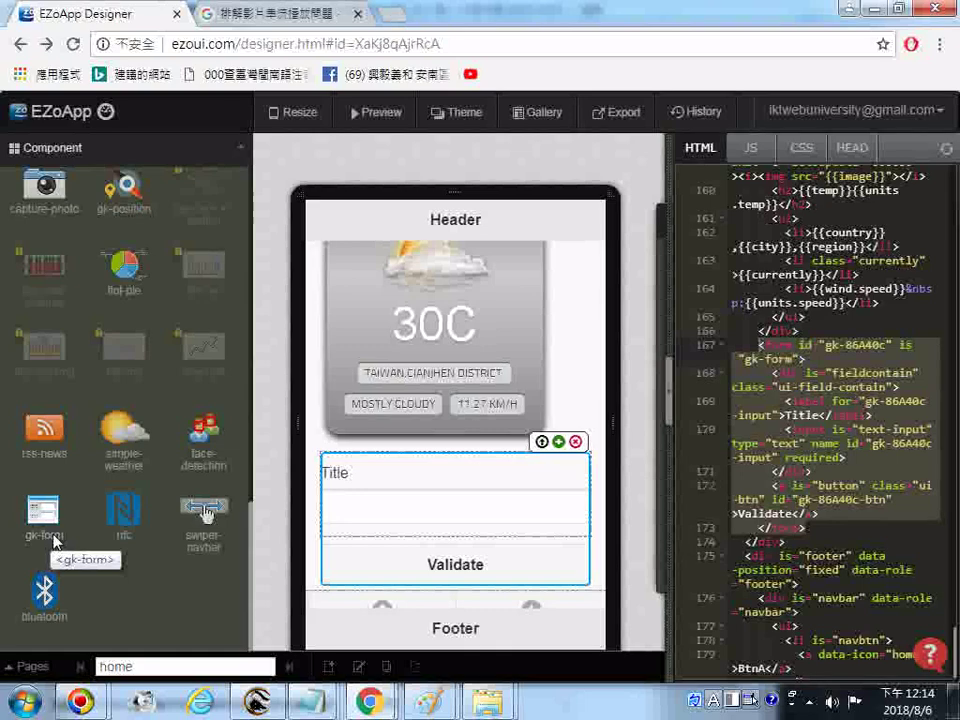
Copy the home page's entire HTML code and switch to the Notepad file that collects the component code.
right_click(680, 418)
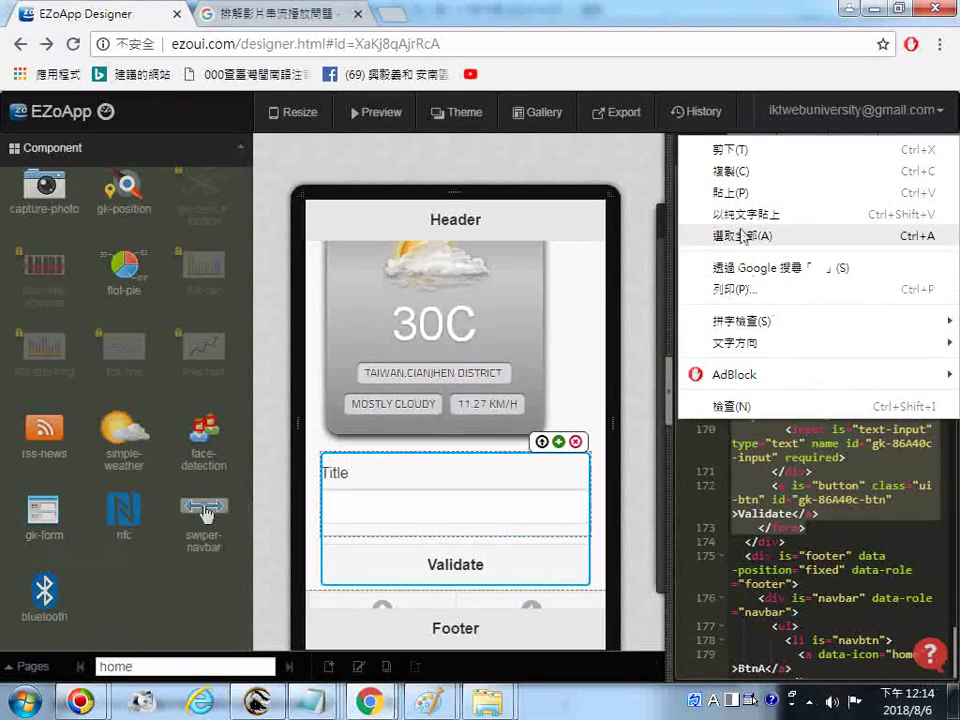
left_click(745, 236)
right_click(680, 282)
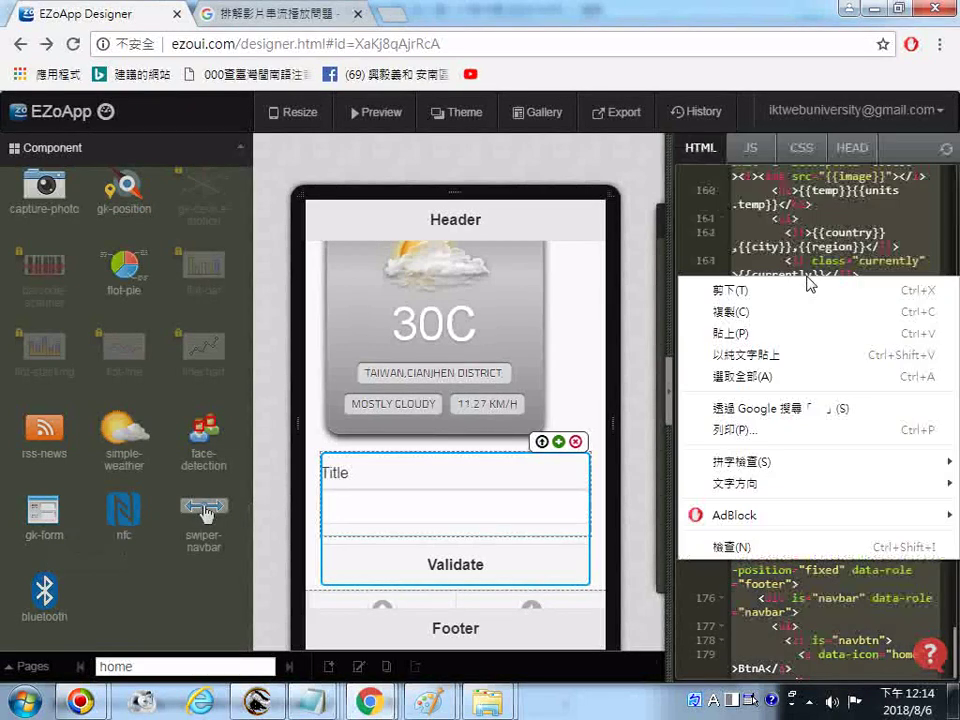
left_click(754, 312)
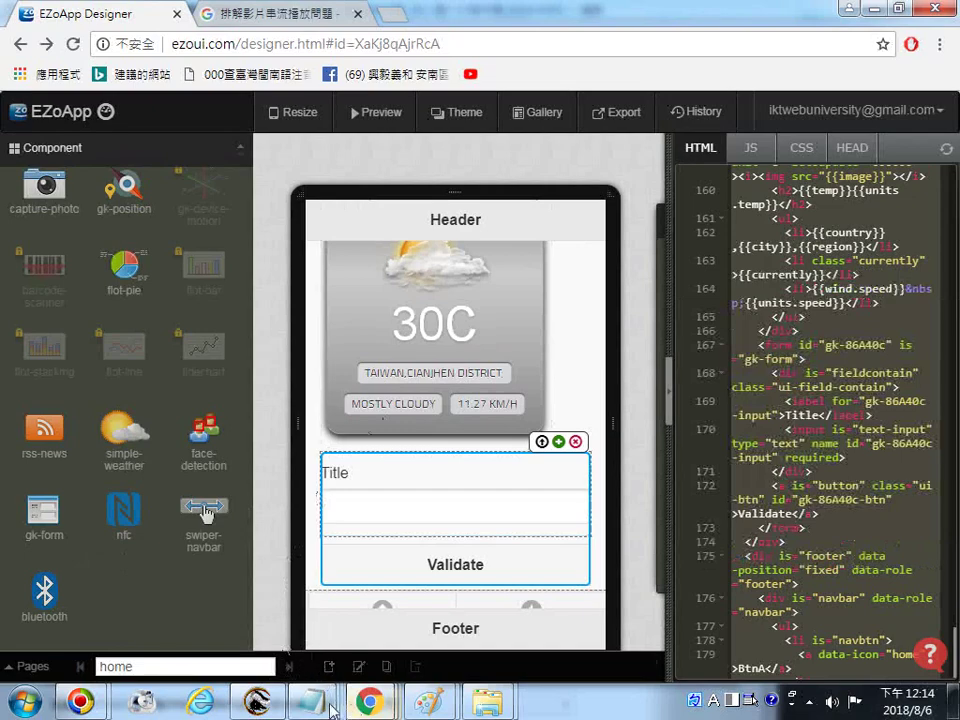
left_click(313, 708)
left_click(224, 640)
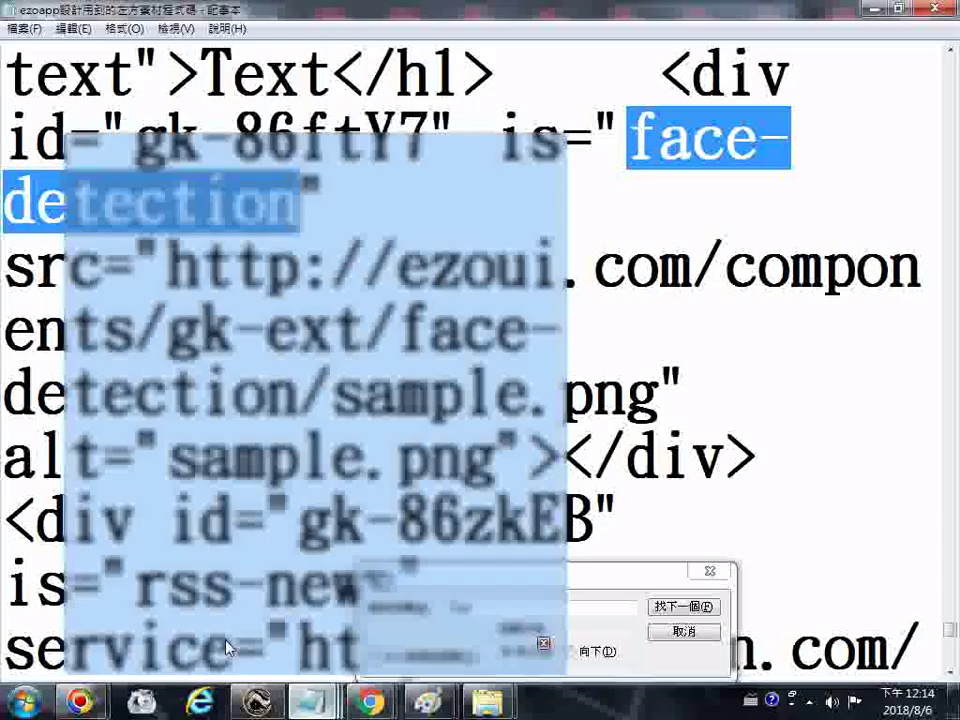
Append entry "36." at the end of the file with the copied HTML code below it, and save the file.
scroll(855, 443, "down", 10)
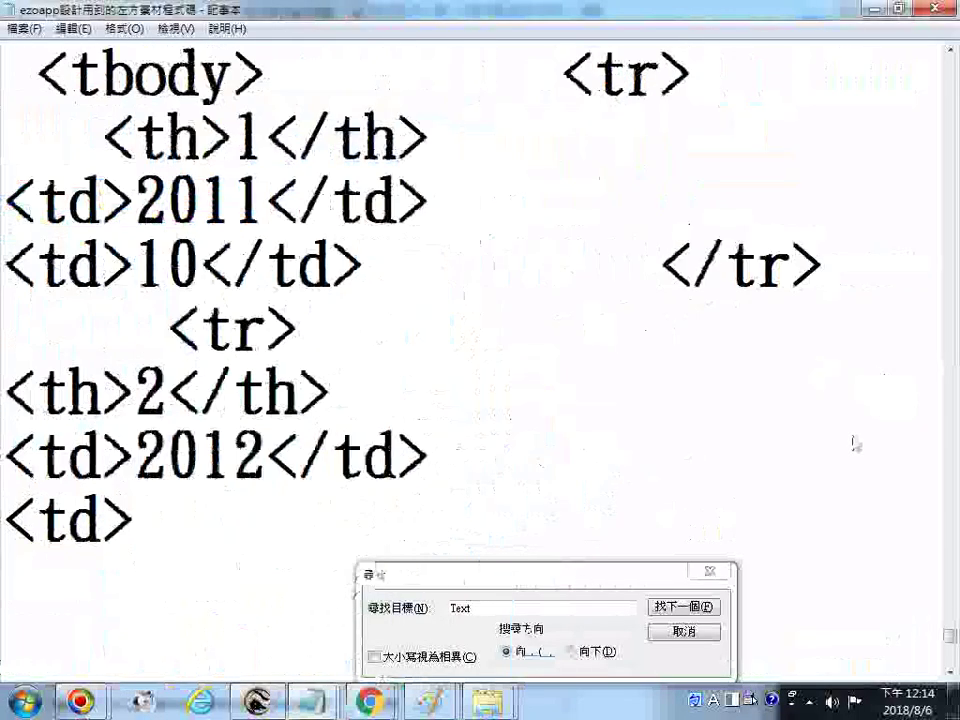
scroll(855, 443, "down", 15)
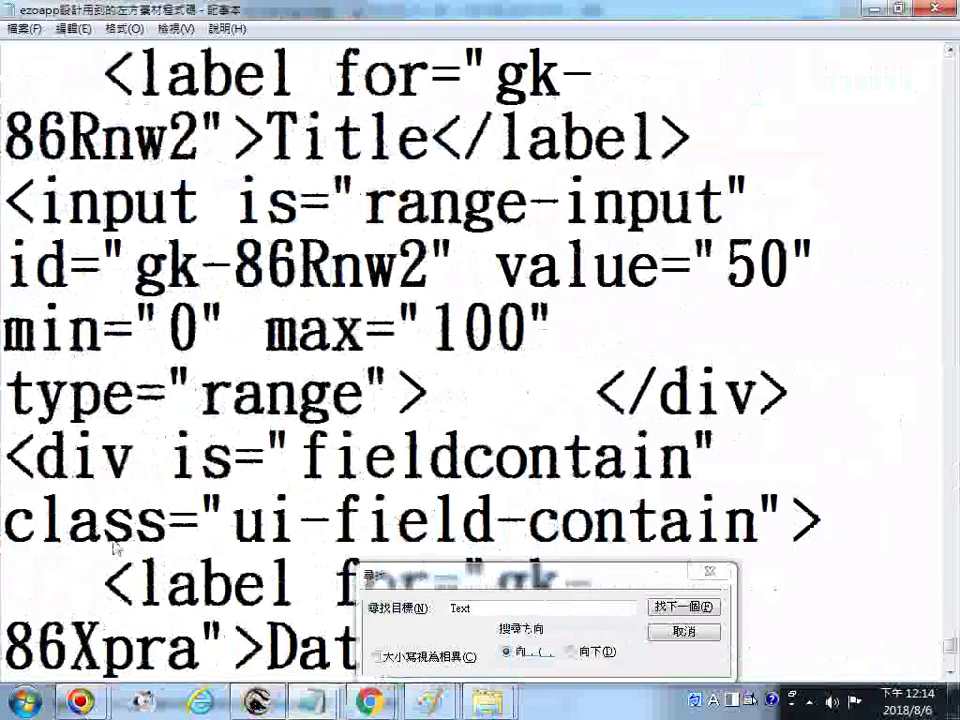
scroll(115, 545, "down", 15)
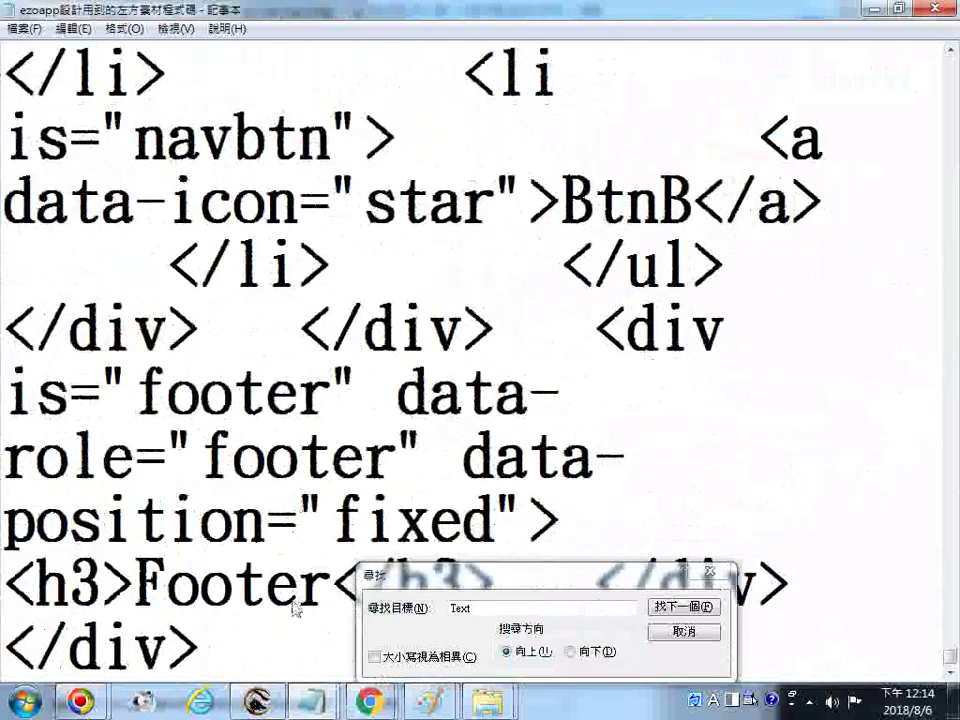
left_click(246, 661)
key("Return")
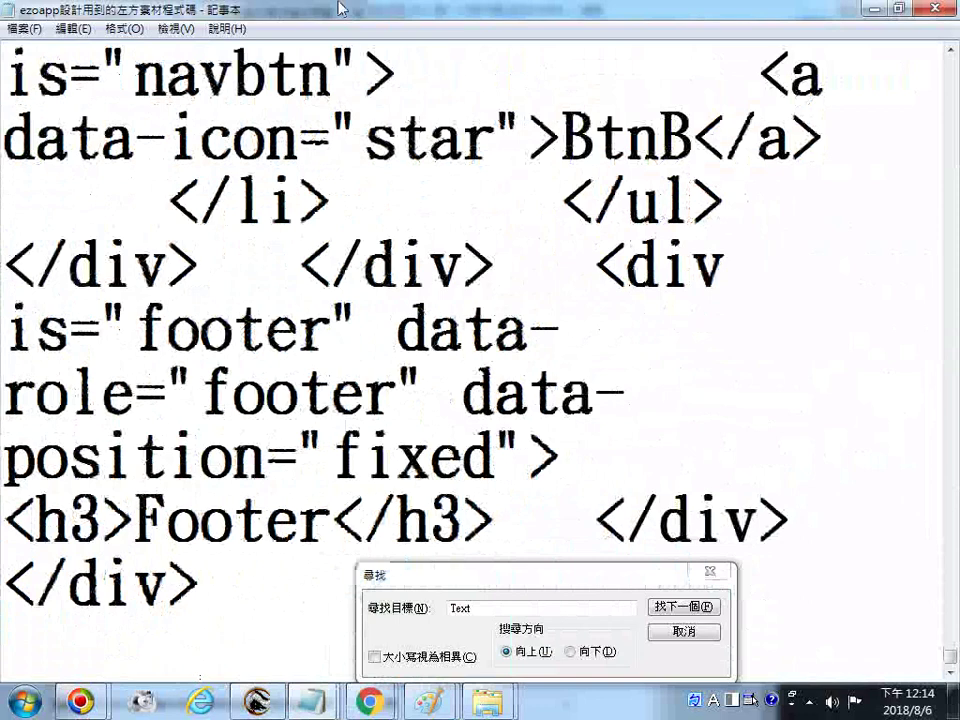
type("36.")
key("Return")
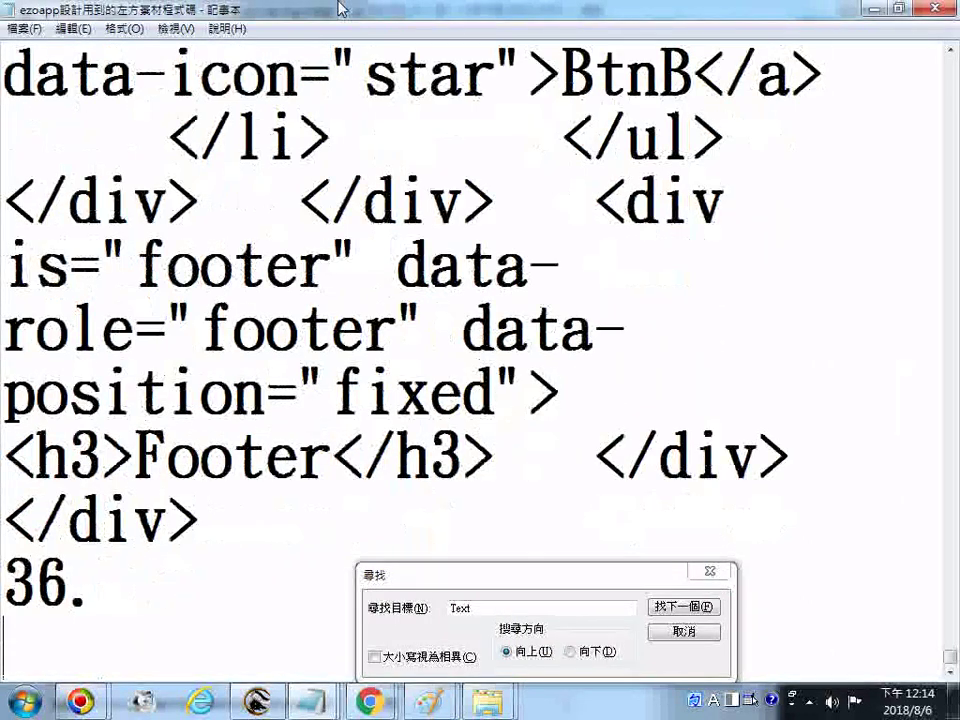
key("ctrl+z")
left_click(24, 28)
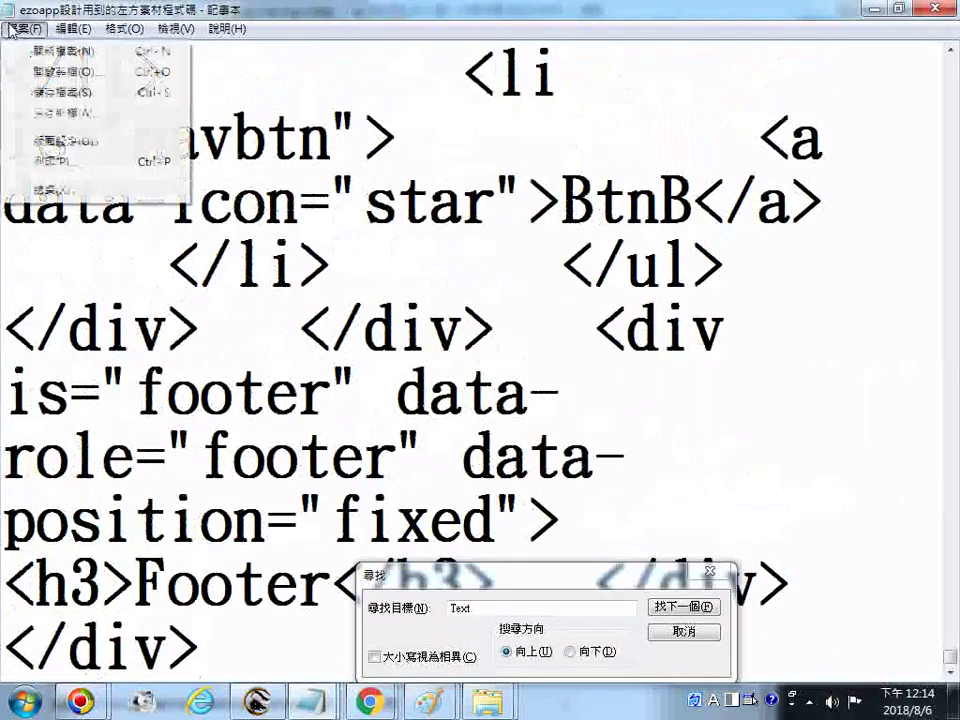
left_click(56, 93)
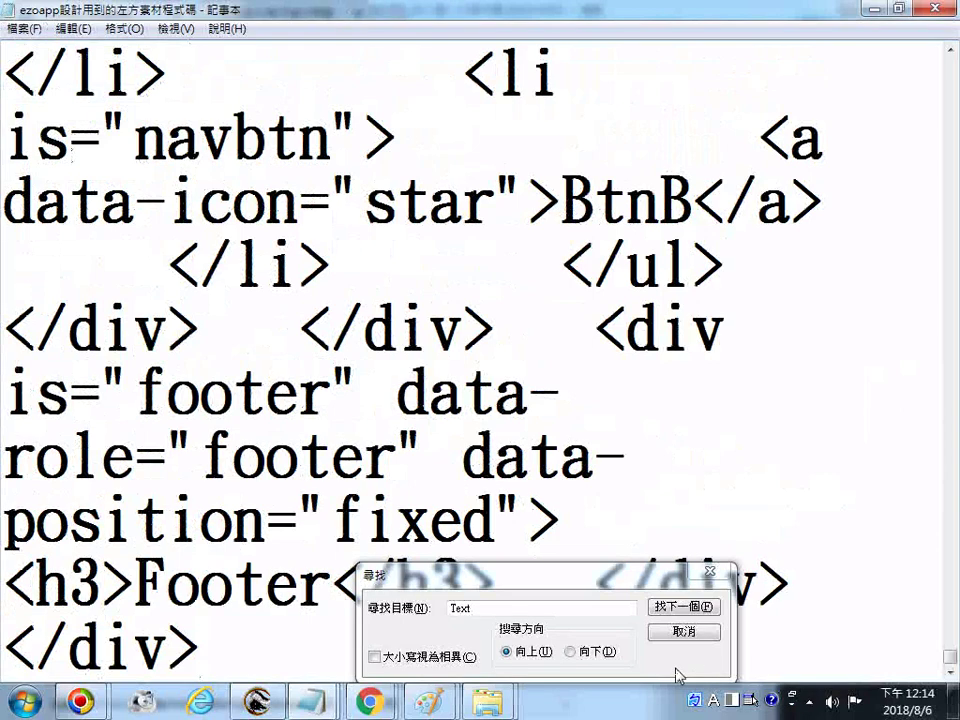
Examine the gk-form code in the pasted entry, especially the Title label, the text input and the Validate button.
scroll(583, 334, "up", 5)
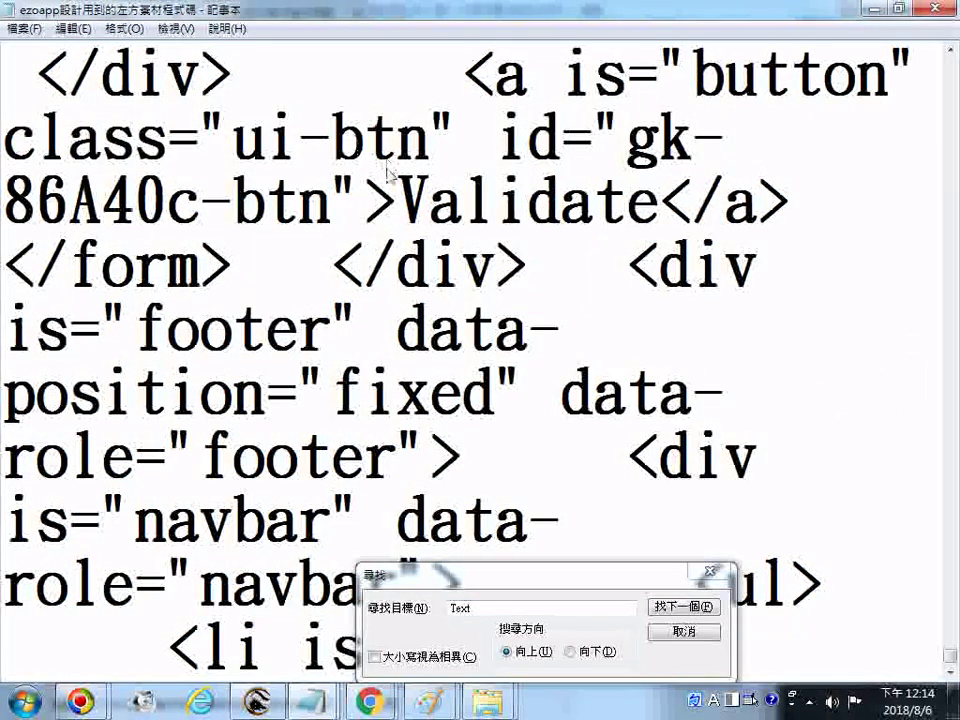
scroll(390, 187, "up", 1)
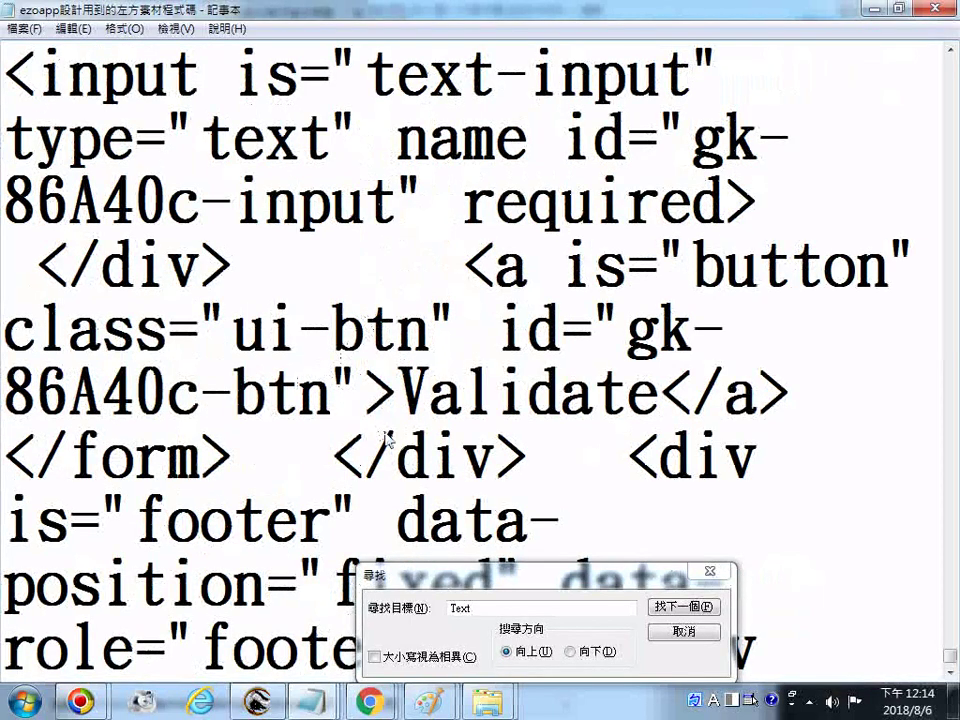
left_click_drag(400, 395, 664, 413)
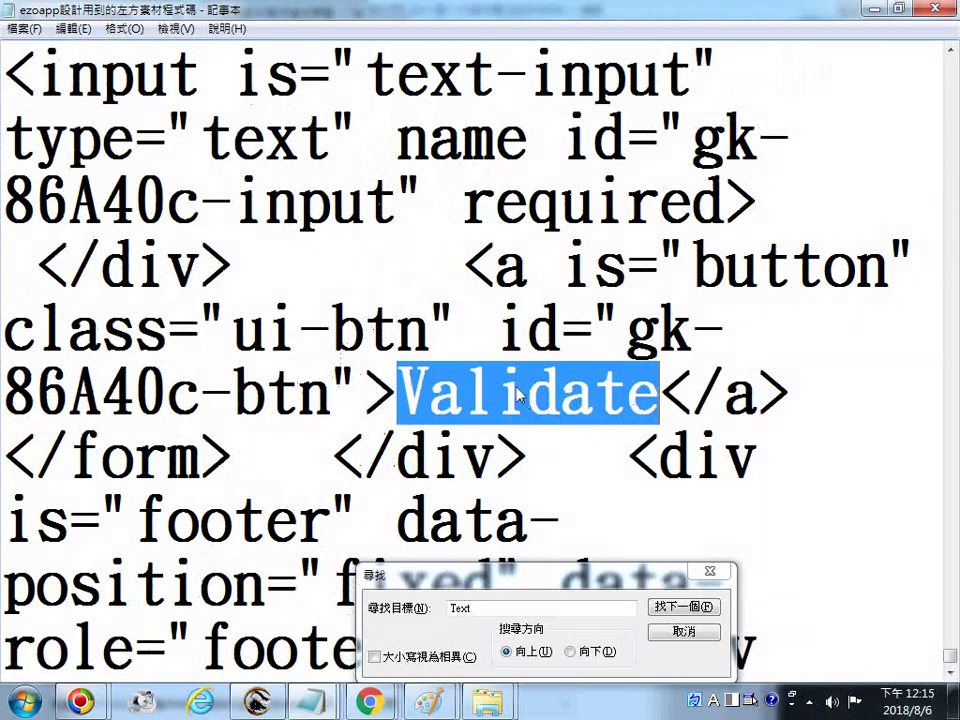
scroll(519, 396, "up", 1)
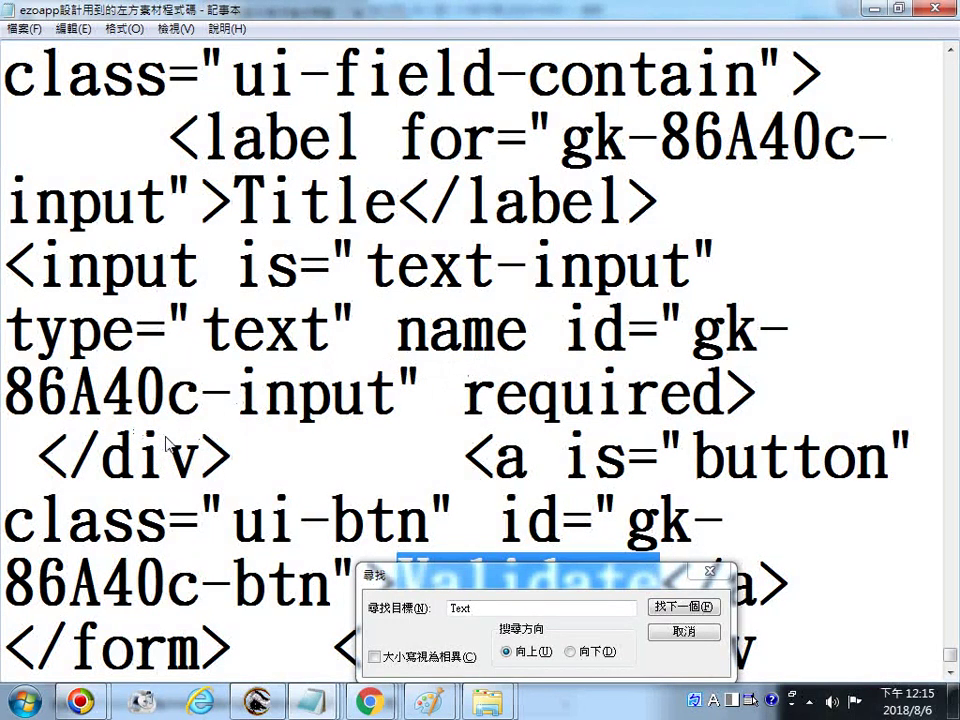
scroll(170, 447, "down", 1)
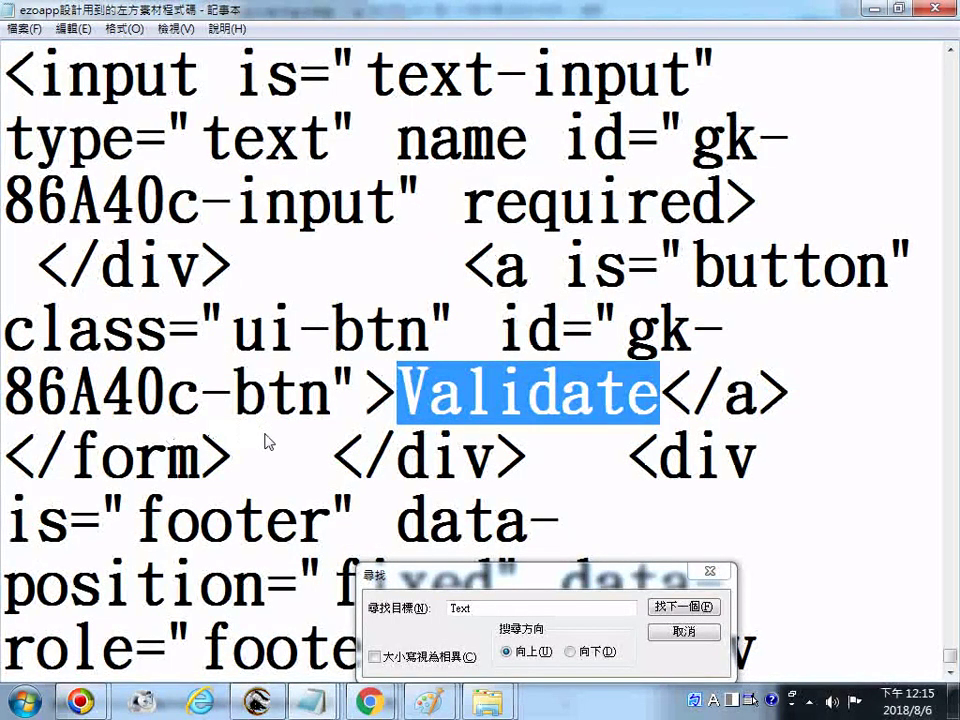
scroll(268, 442, "down", 1)
scroll(268, 442, "up", 1)
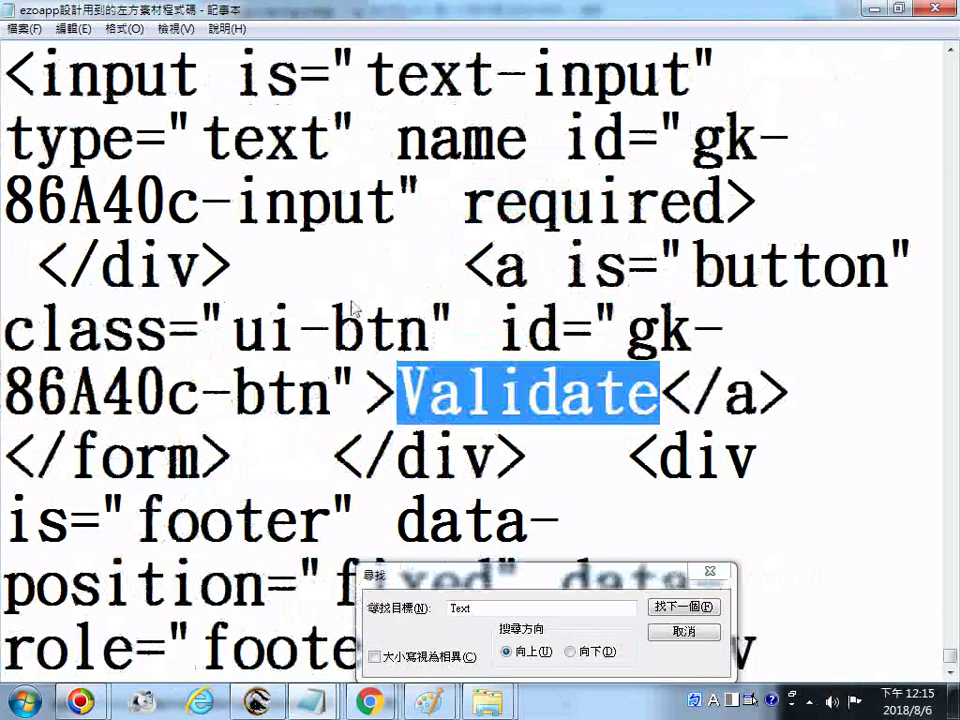
left_click(364, 330)
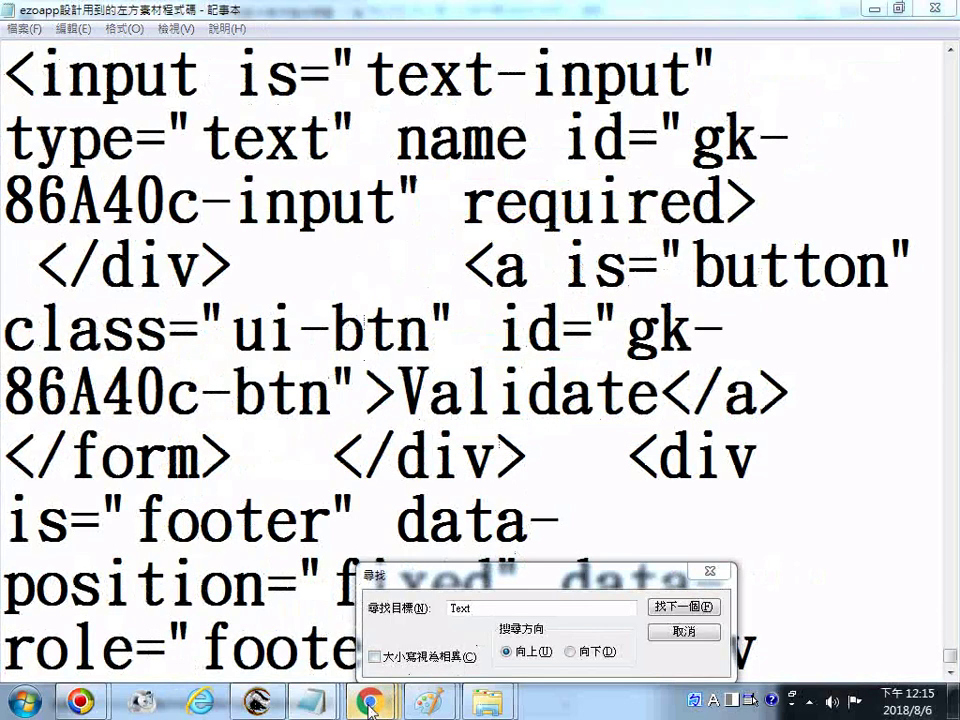
Switch back to EZoApp Designer in Chrome, preview the page and dismiss the error alerts.
mouse_move(369, 702)
left_click(505, 502)
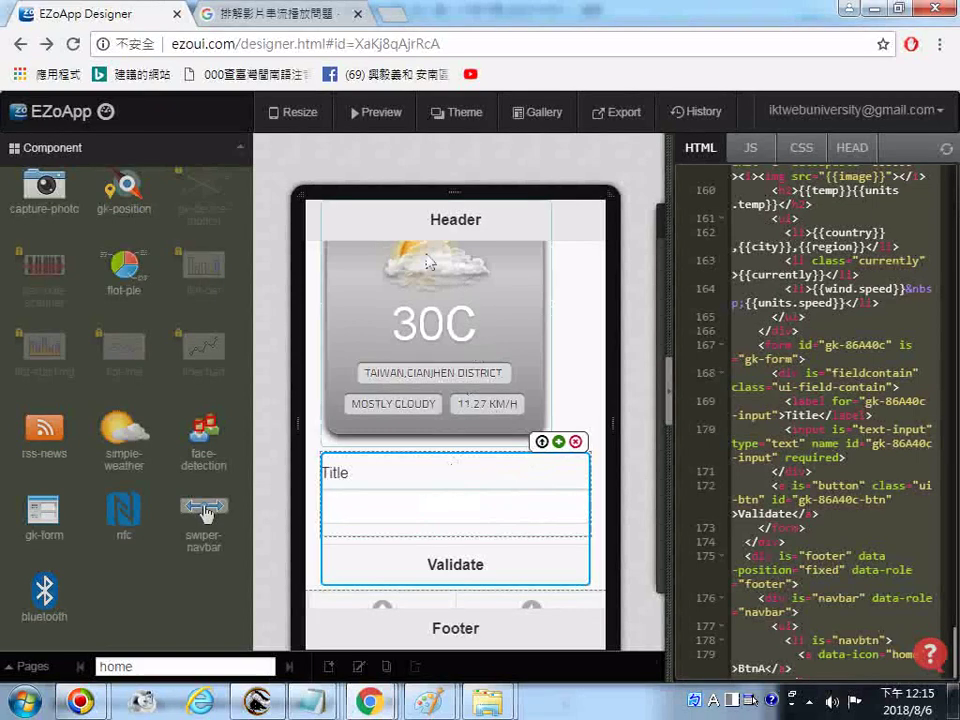
left_click(379, 118)
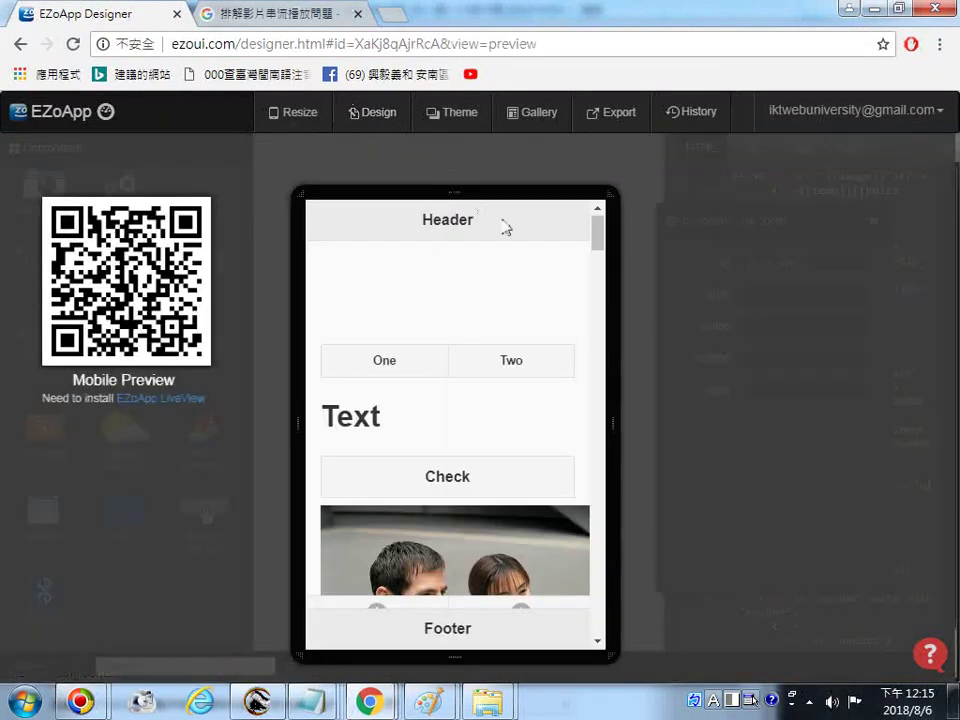
left_click(666, 186)
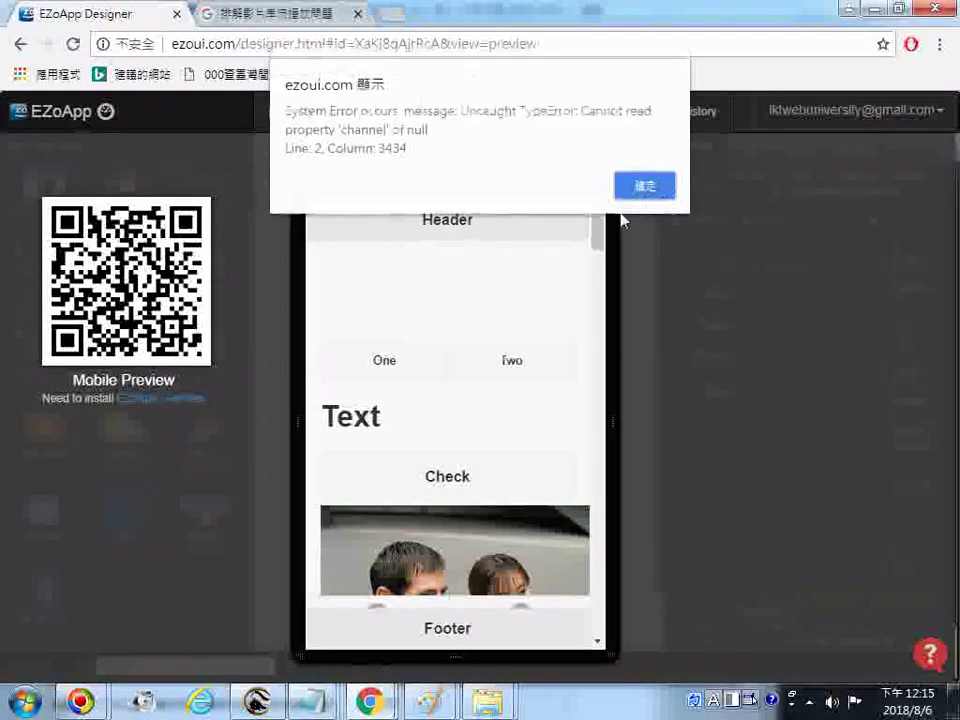
left_click(645, 186)
Test the form at the end of the preview by validating it with an empty Title field, and inspect the area above it.
left_click_drag(600, 243, 600, 628)
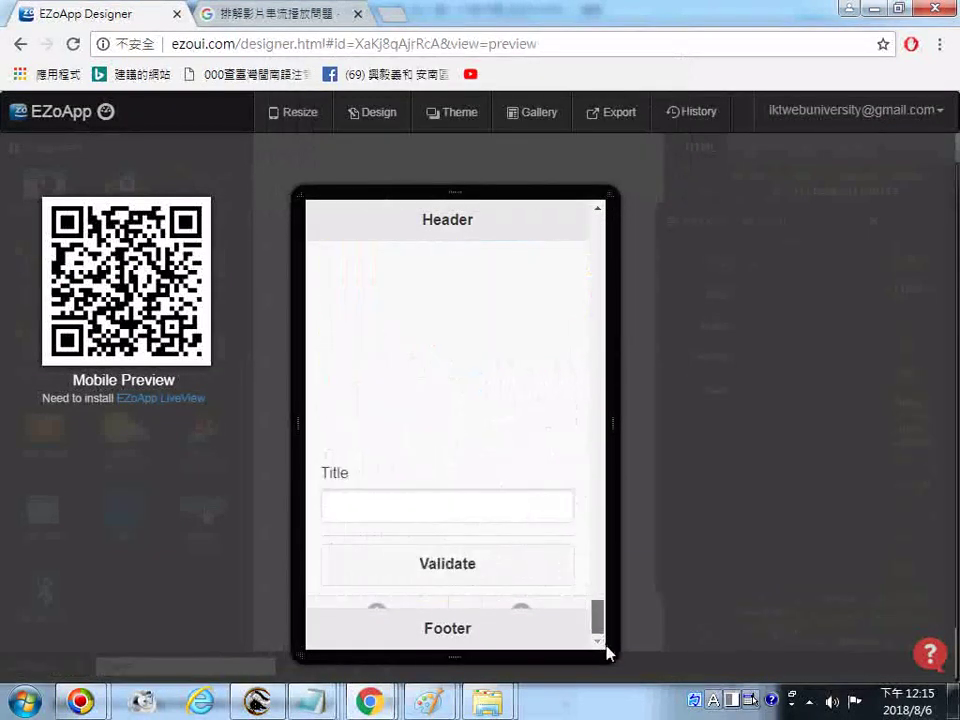
left_click(424, 568)
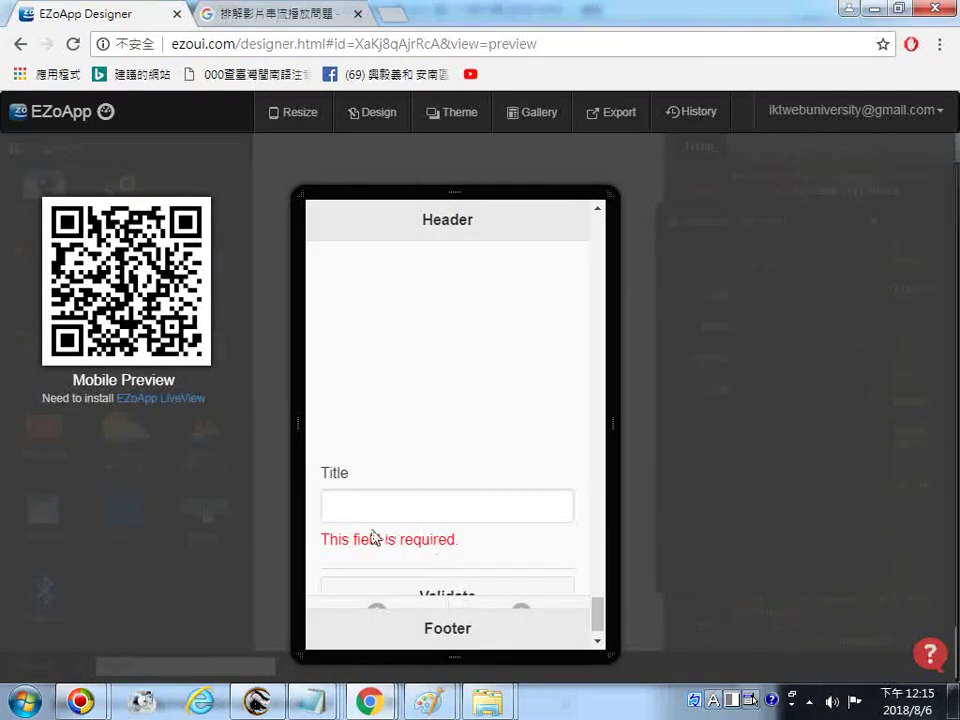
scroll(380, 536, "down", 1)
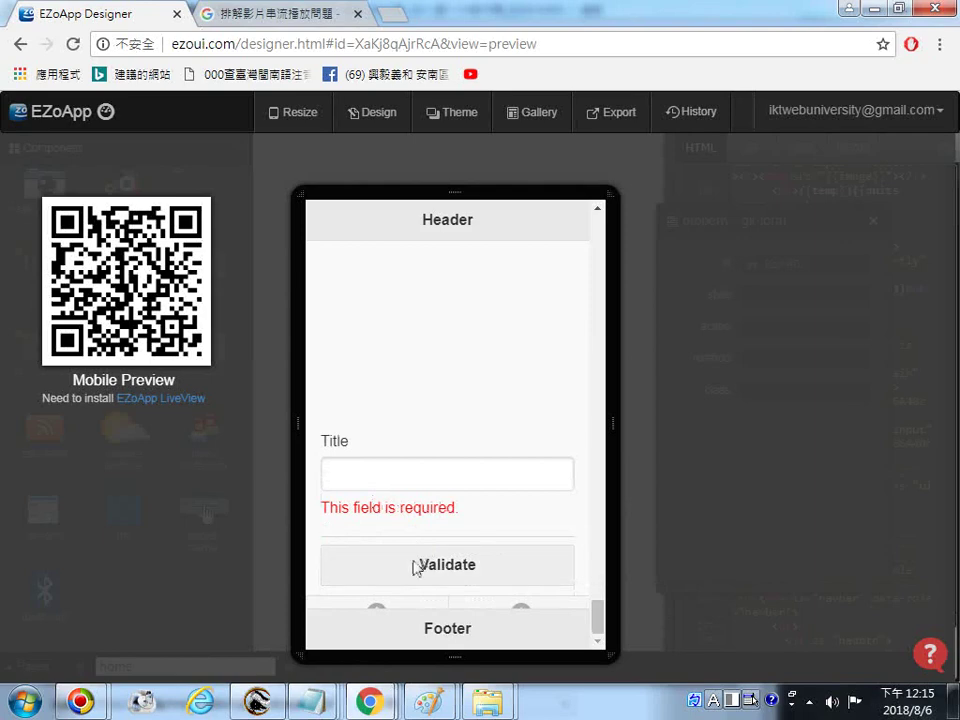
left_click(368, 478)
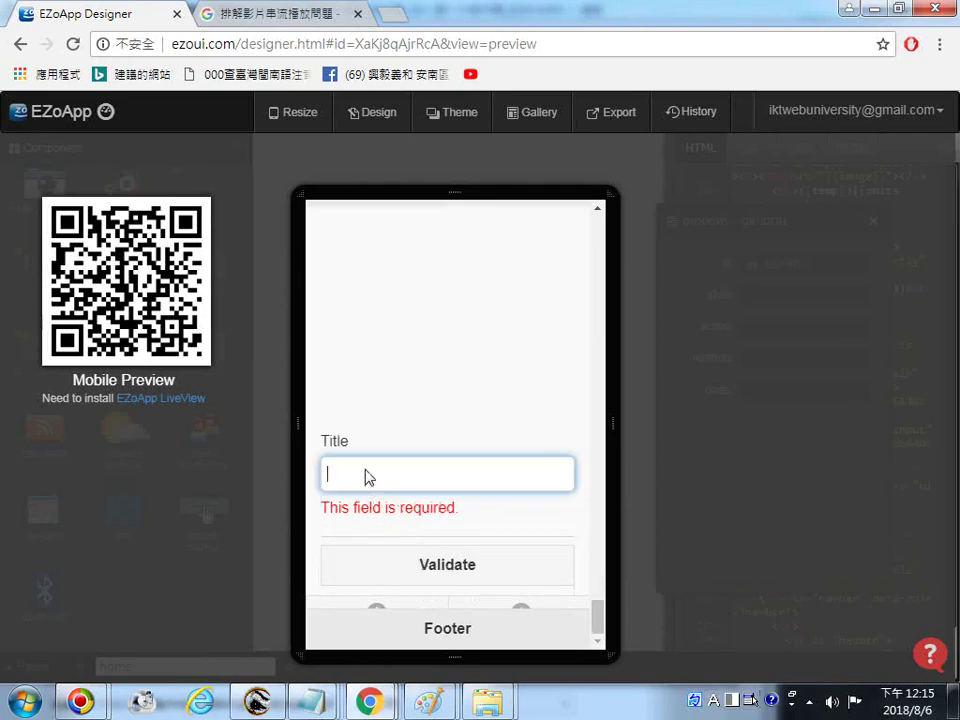
scroll(421, 488, "up", 3)
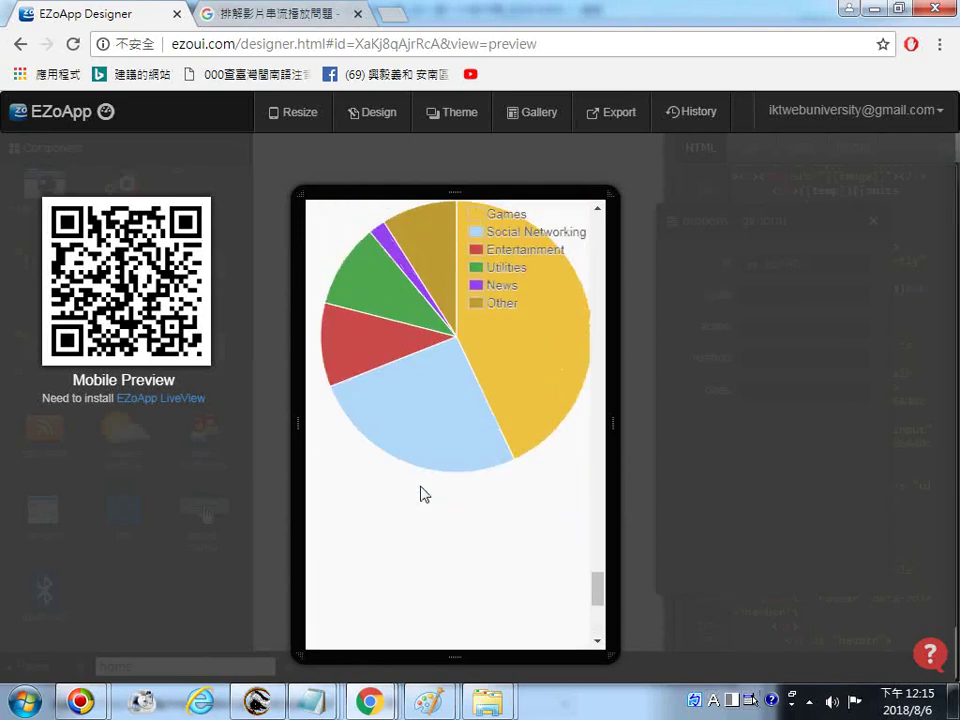
scroll(421, 488, "down", 4)
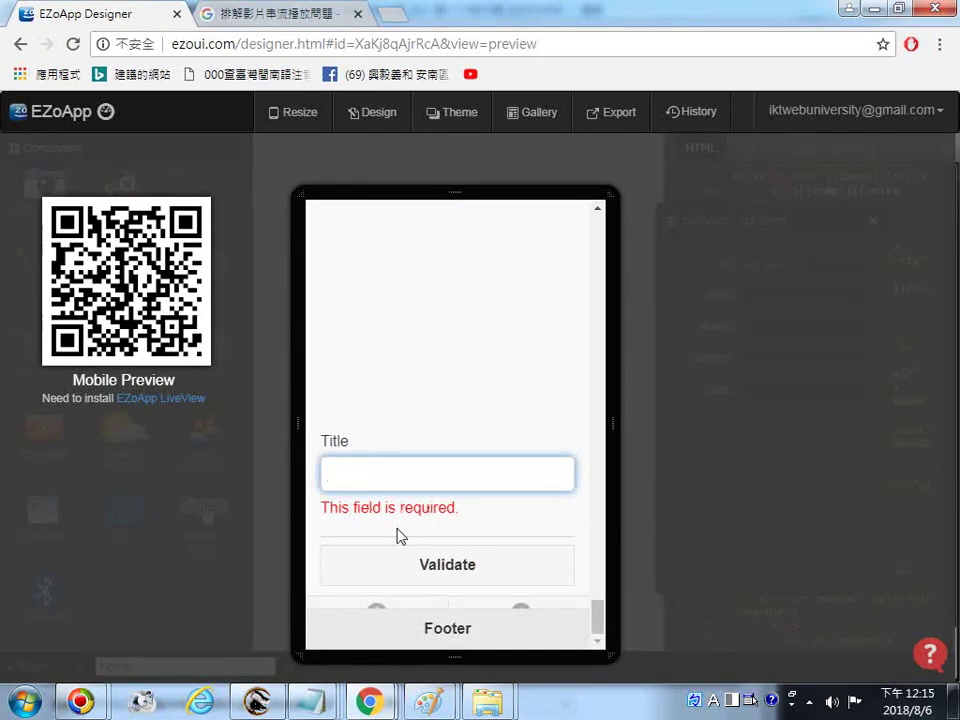
scroll(475, 520, "up", 3)
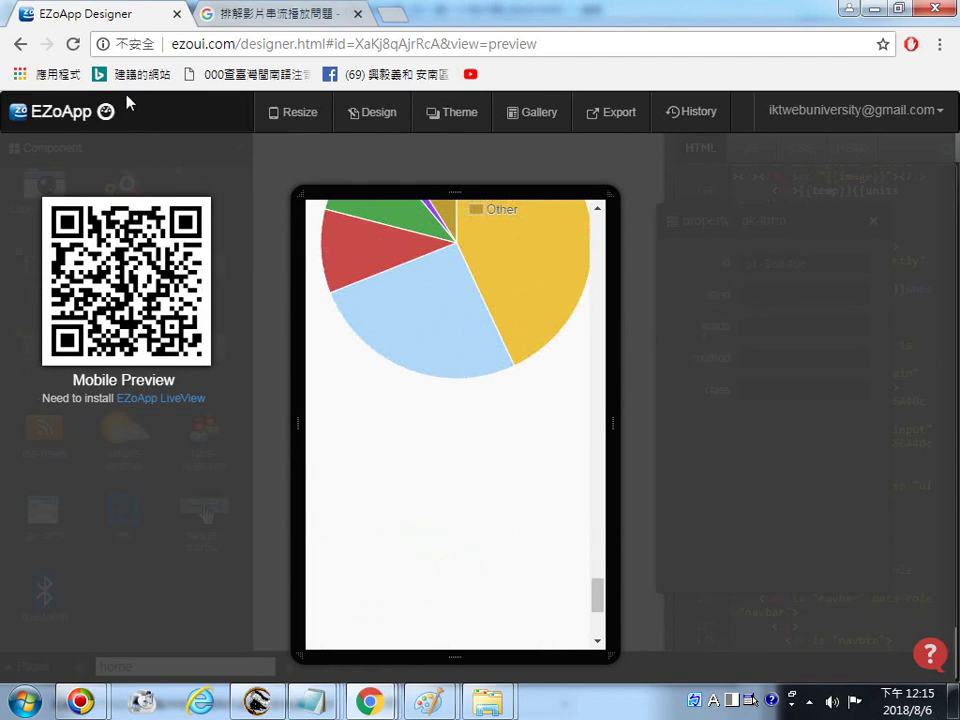
Return from the preview to the design view and reload the page.
left_click(19, 44)
left_click(70, 46)
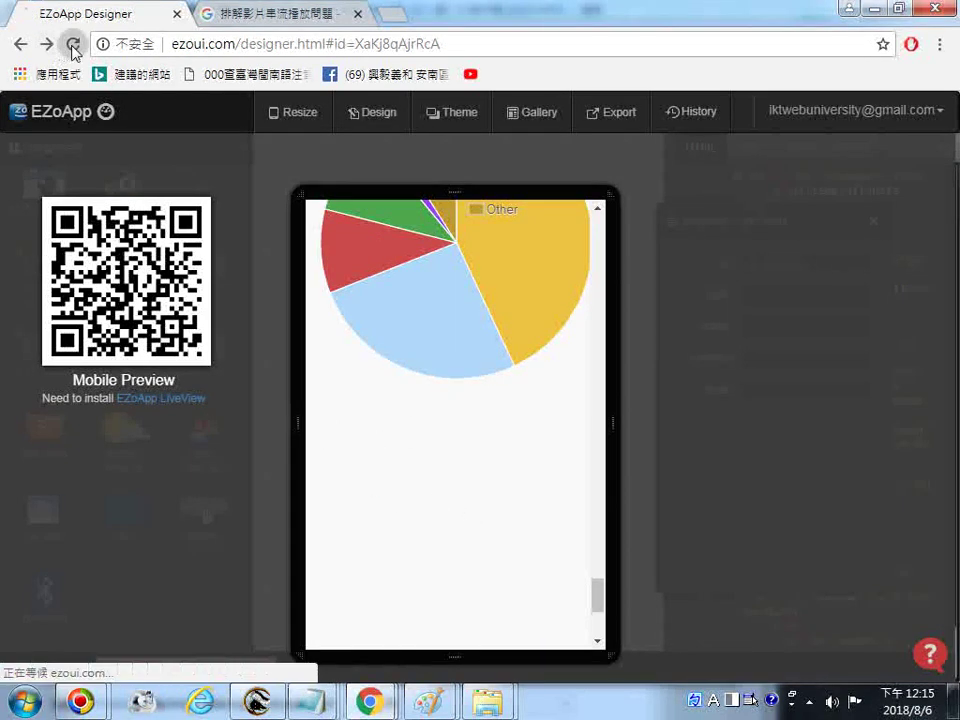
mouse_move(483, 124)
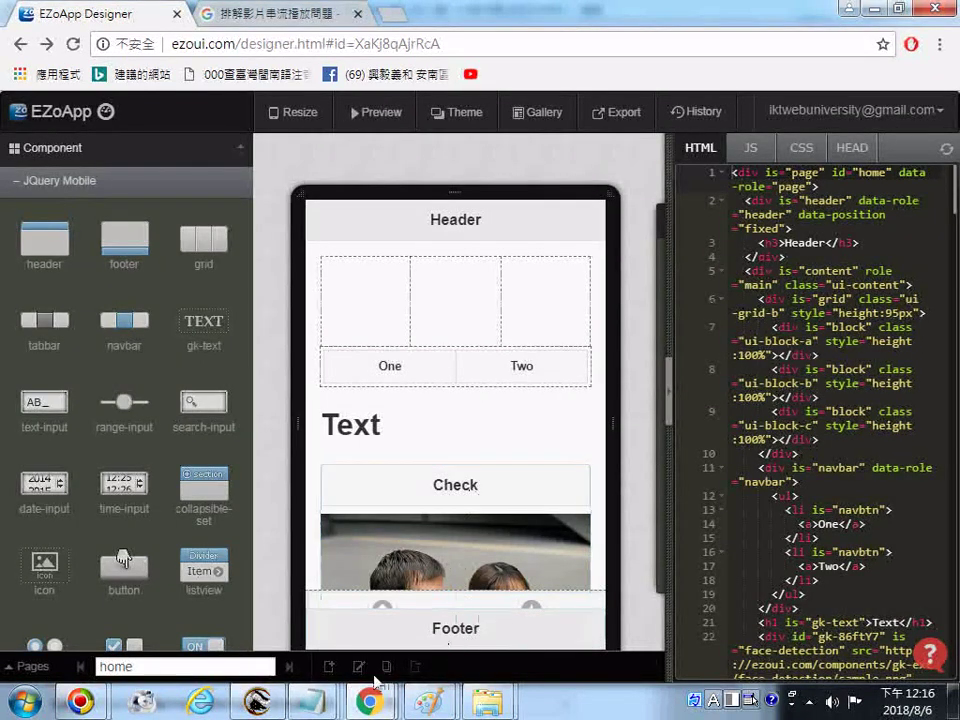
Switch to the Notepad code file and search upward from its end for "Text" to reach the heading before the face-detection code.
right_click(264, 700)
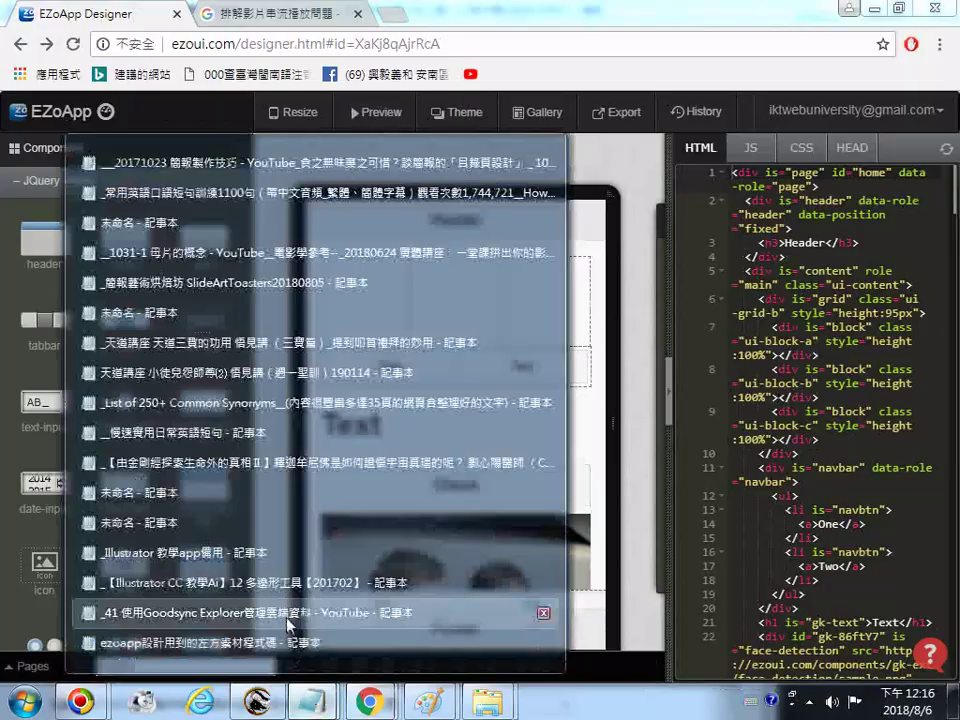
left_click(289, 641)
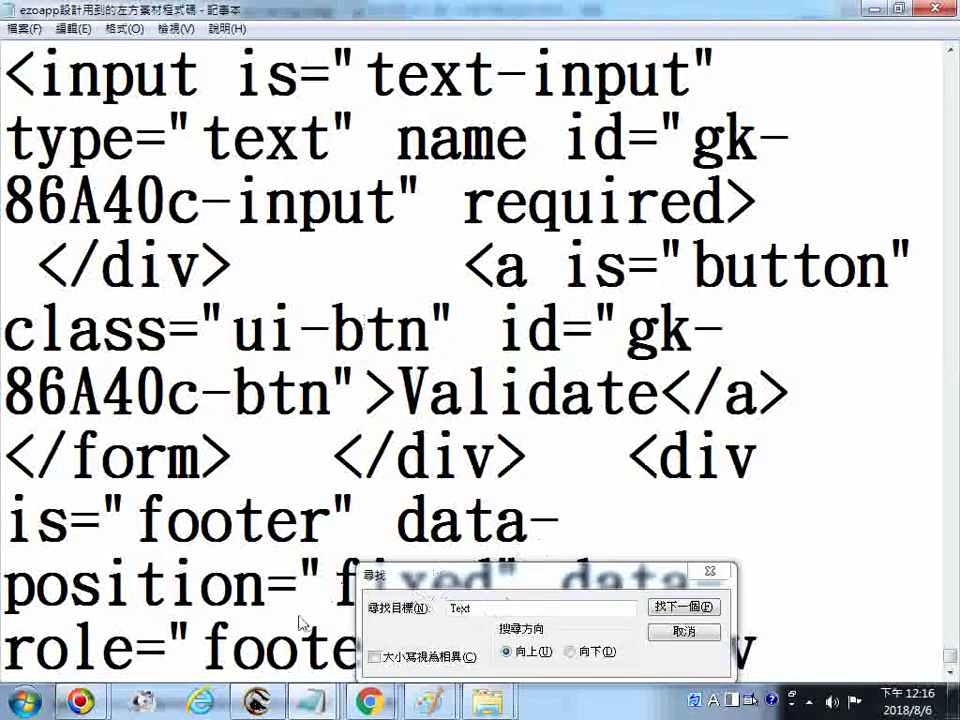
key("ctrl+End")
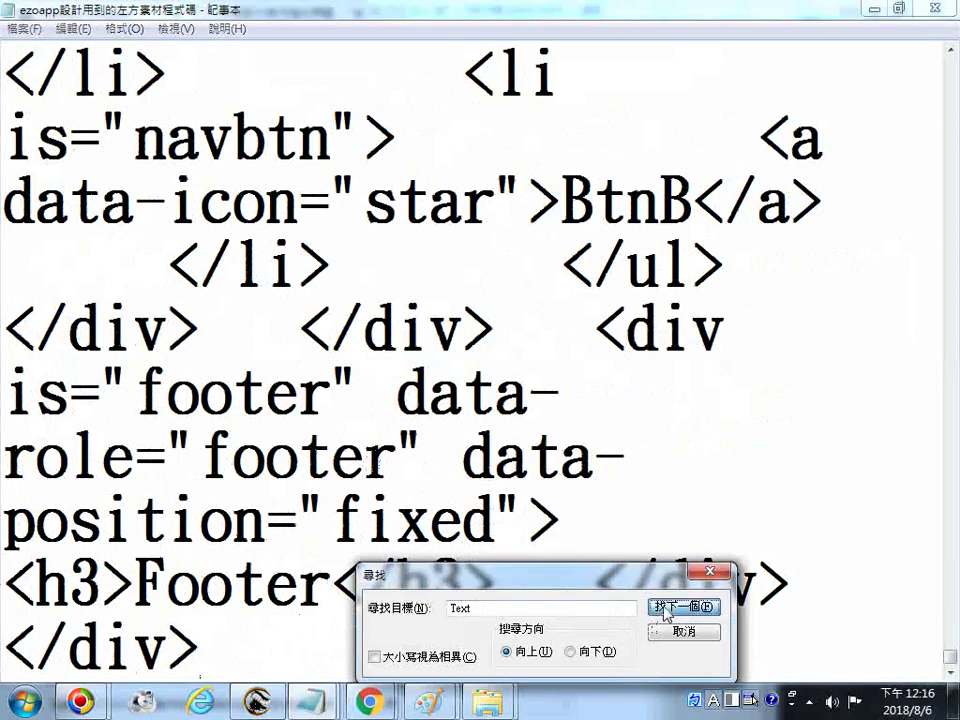
left_click(665, 609)
left_click(665, 609)
left_click(665, 609)
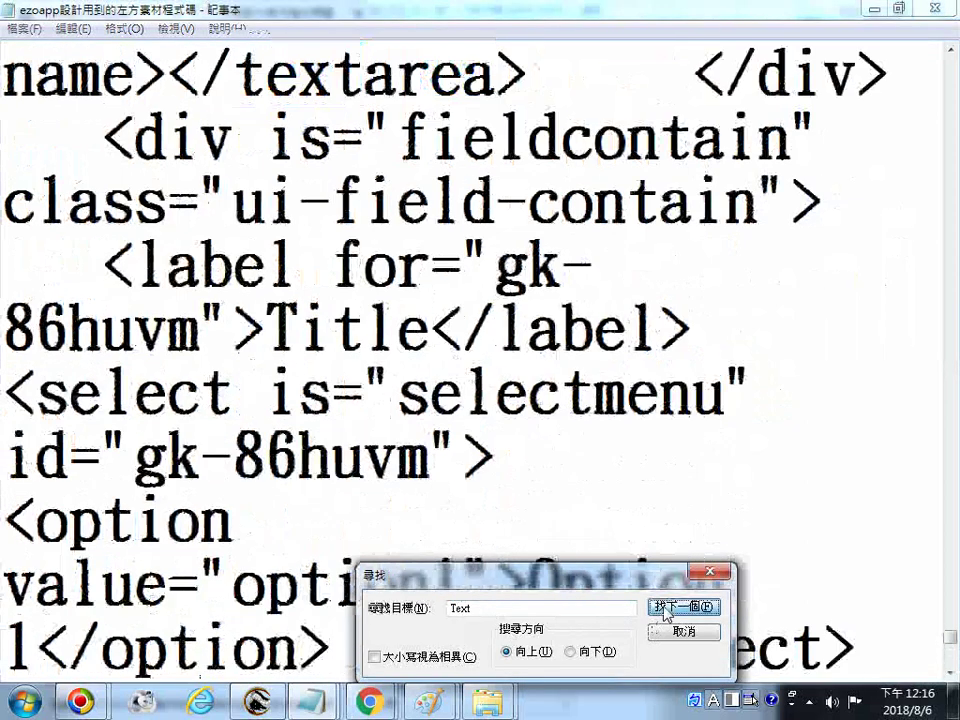
left_click(665, 609)
left_click(665, 609)
left_click(665, 609)
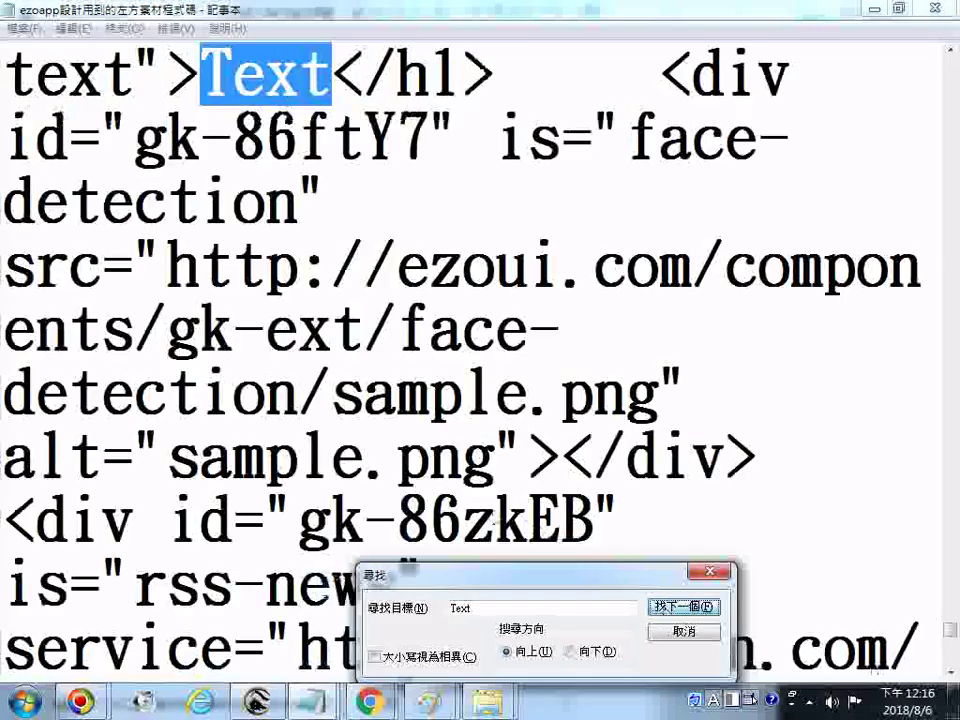
Read the code around the face-detection block and compare it with the page layout in EZoApp Designer in Chrome.
left_click(302, 387)
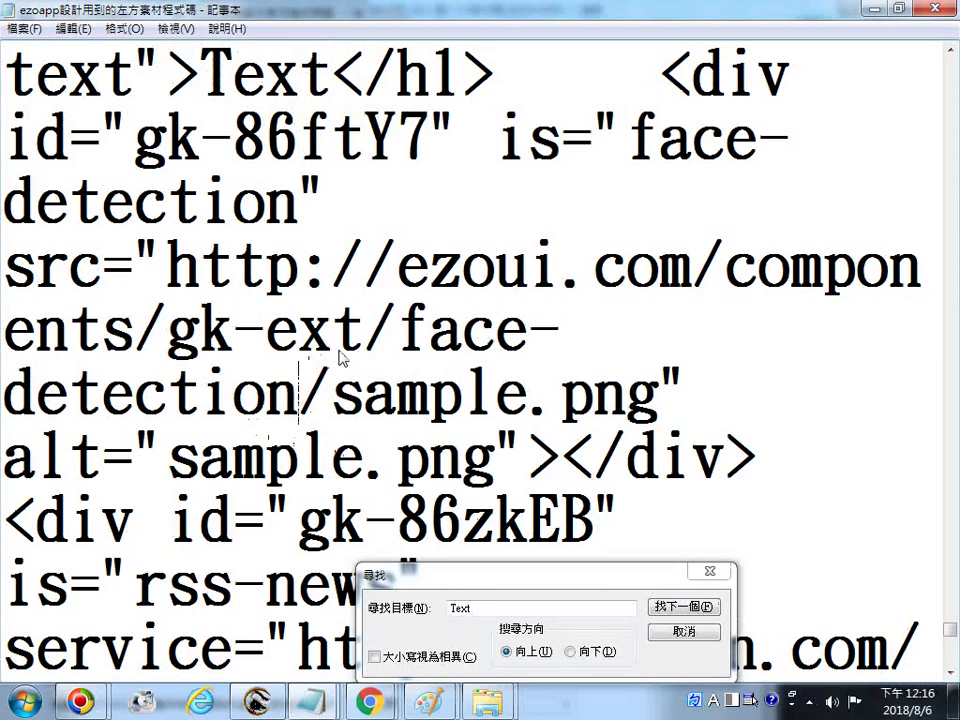
scroll(343, 358, "down", 1)
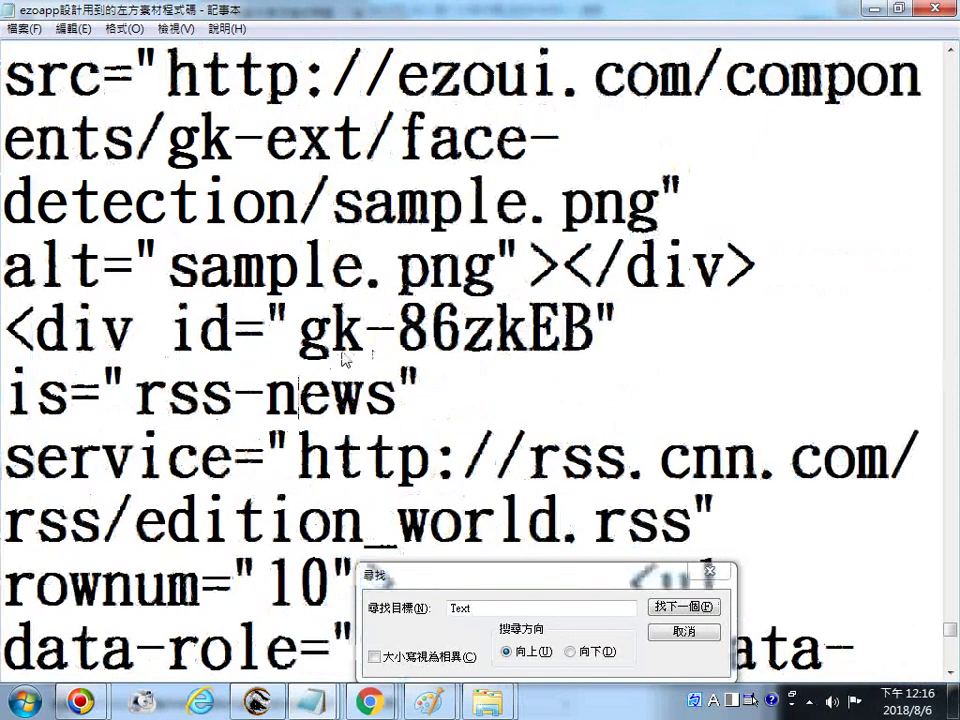
scroll(343, 358, "up", 1)
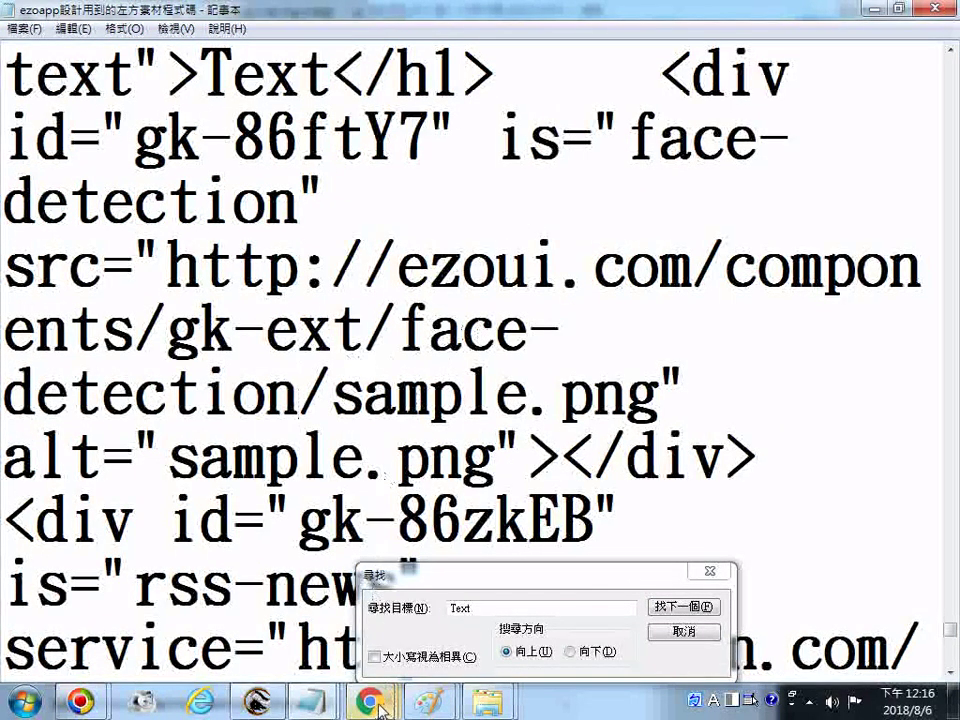
mouse_move(380, 706)
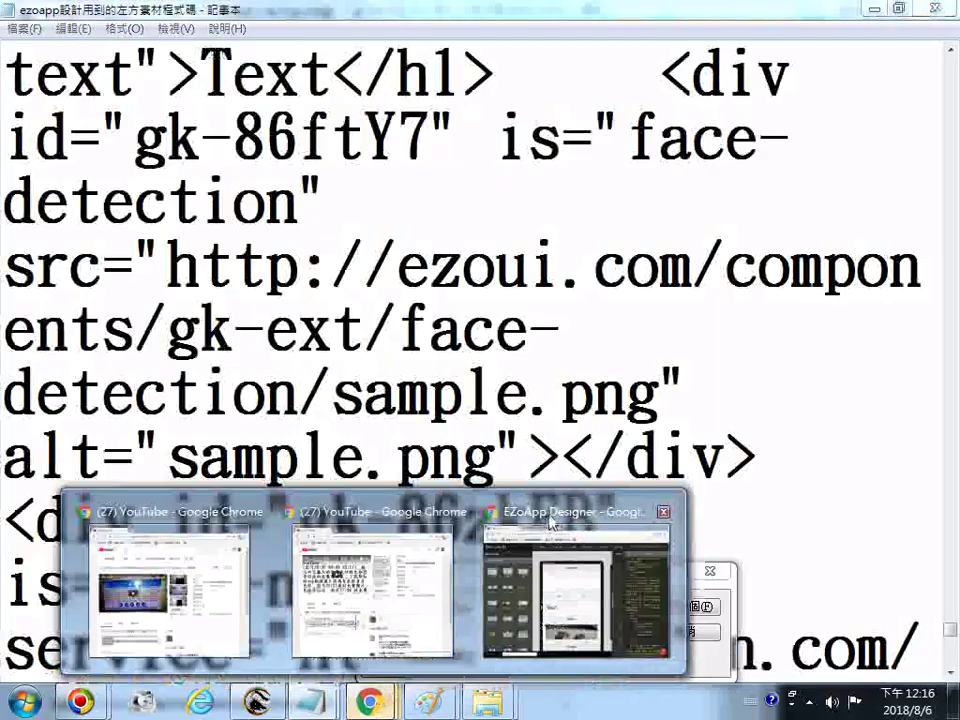
left_click(549, 518)
scroll(535, 506, "down", 3)
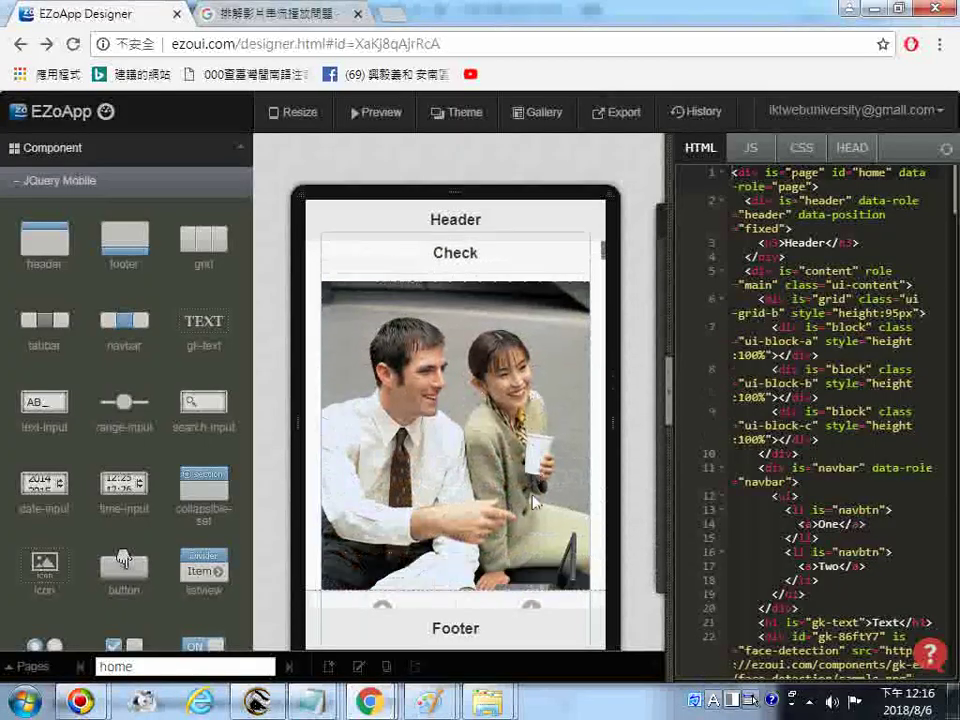
scroll(535, 501, "down", 2)
scroll(535, 503, "up", 5)
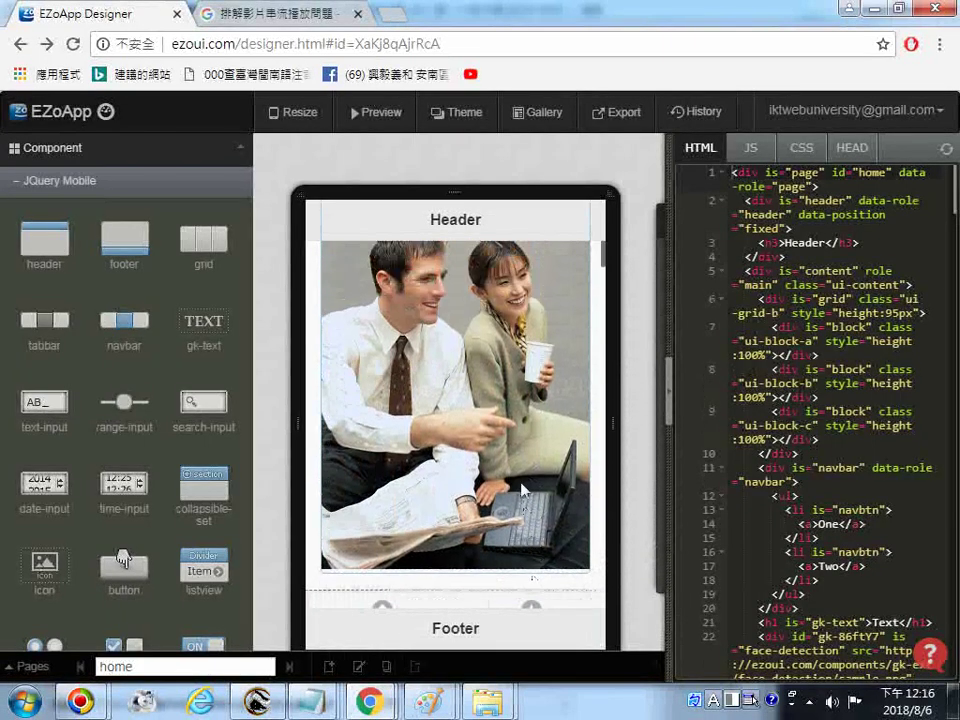
scroll(440, 355, "up", 2)
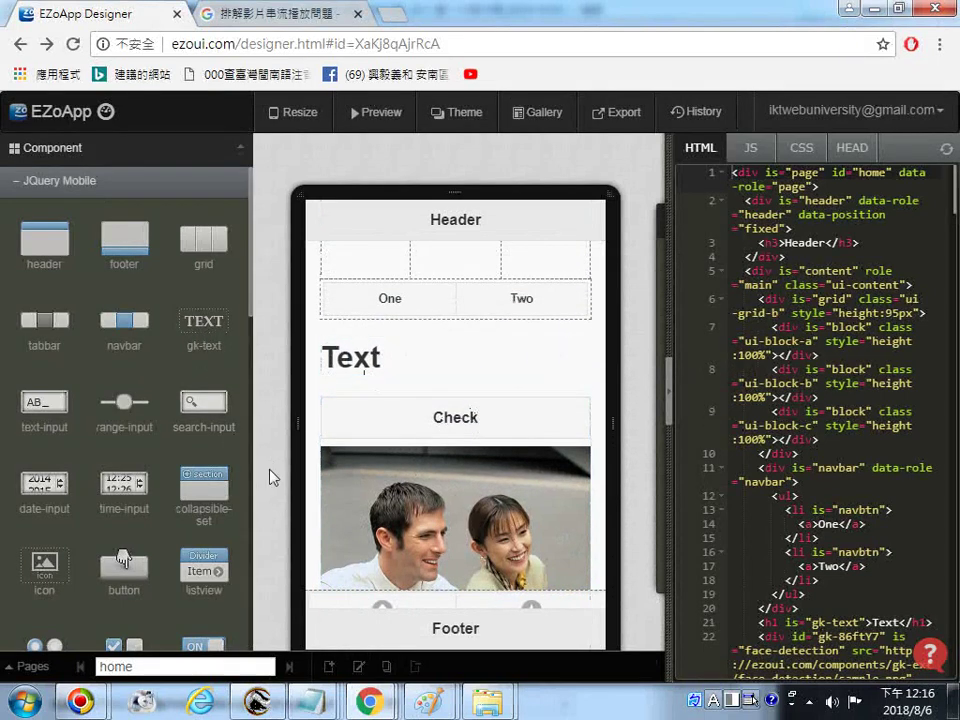
Look through the component list down to its last entries, around gk-form, nfc and swiper-navbar.
scroll(240, 600, "down", 1)
scroll(240, 603, "down", 10)
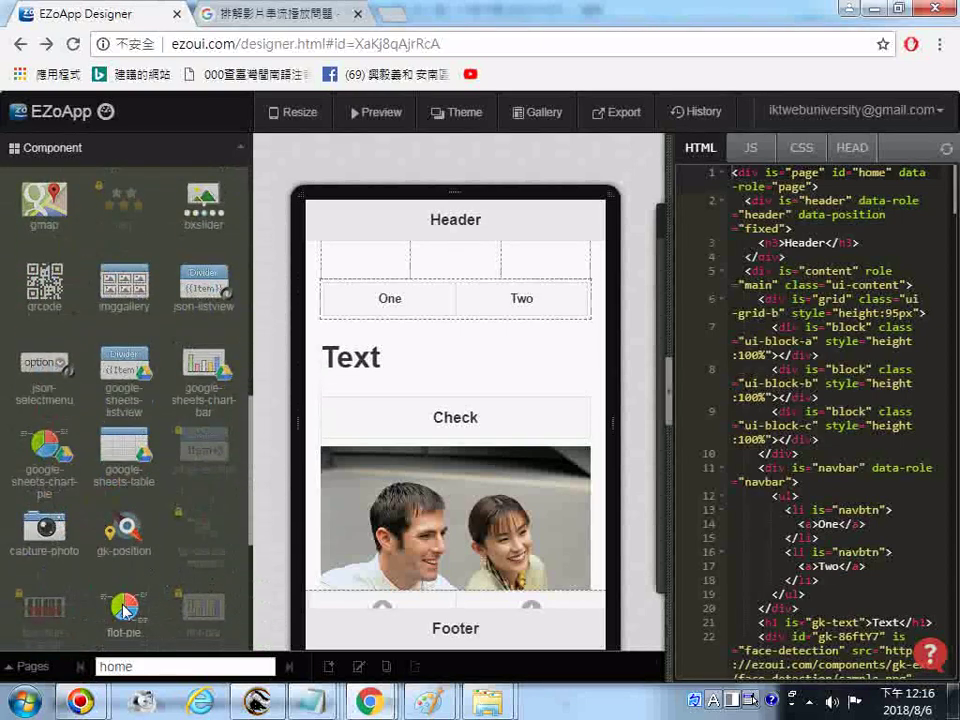
scroll(124, 610, "down", 5)
scroll(132, 625, "down", 1)
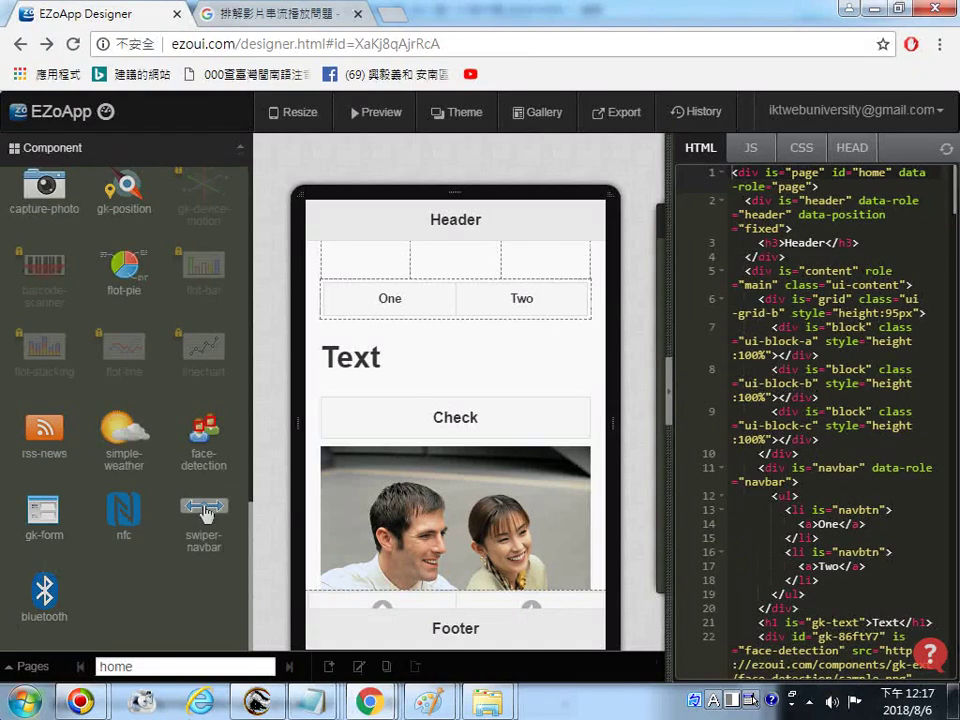
Switch to the Notepad code file and read on from the face-detection block to the footer code at the end.
left_click(316, 703)
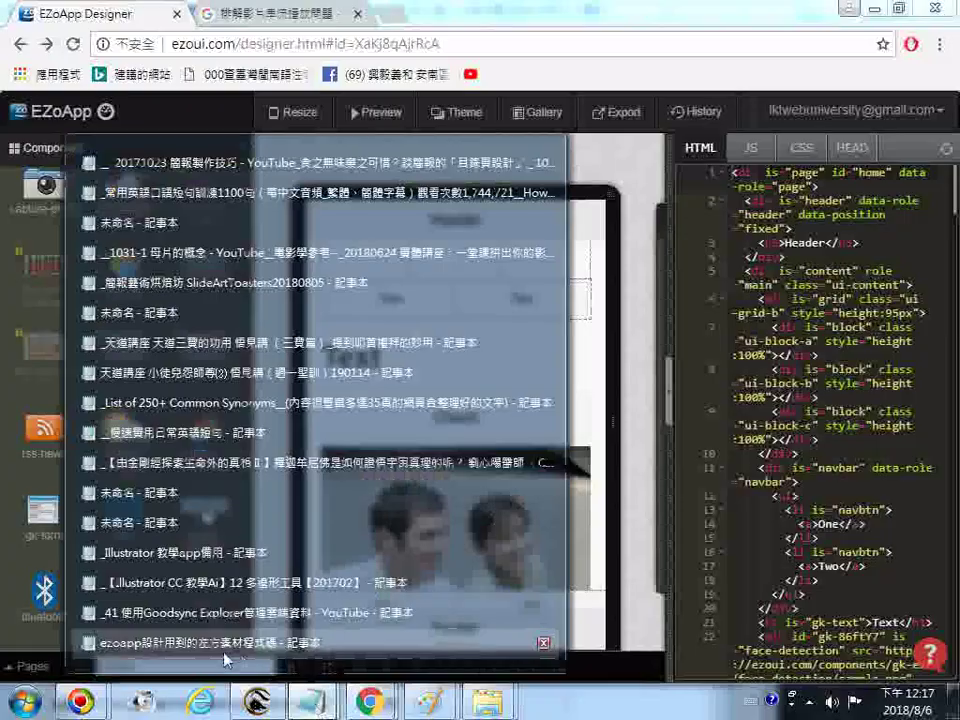
left_click(224, 654)
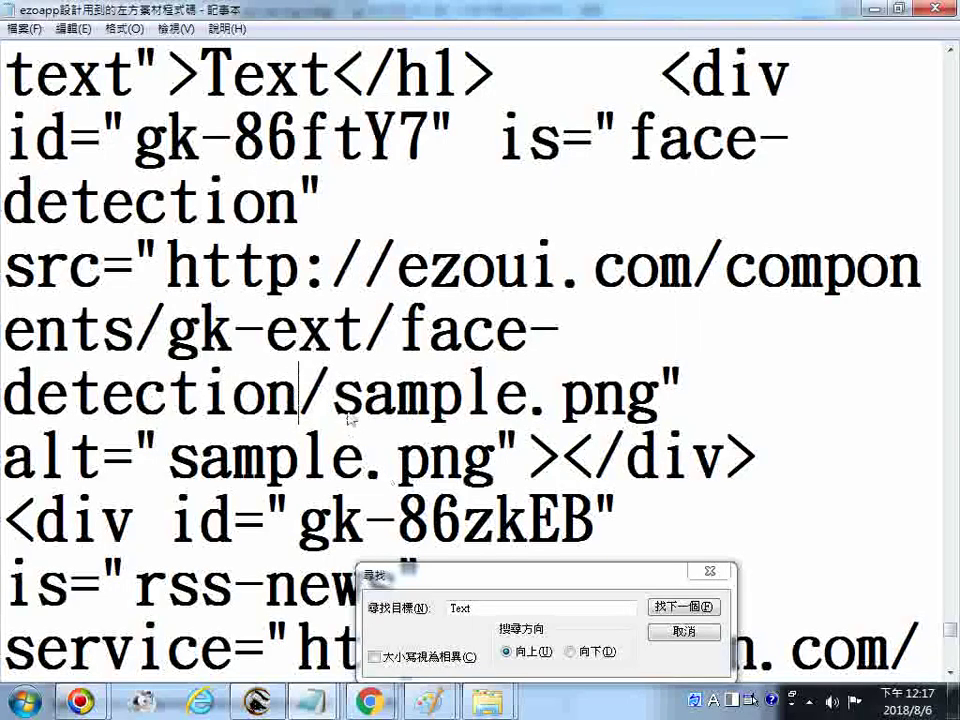
scroll(300, 390, "down", 3)
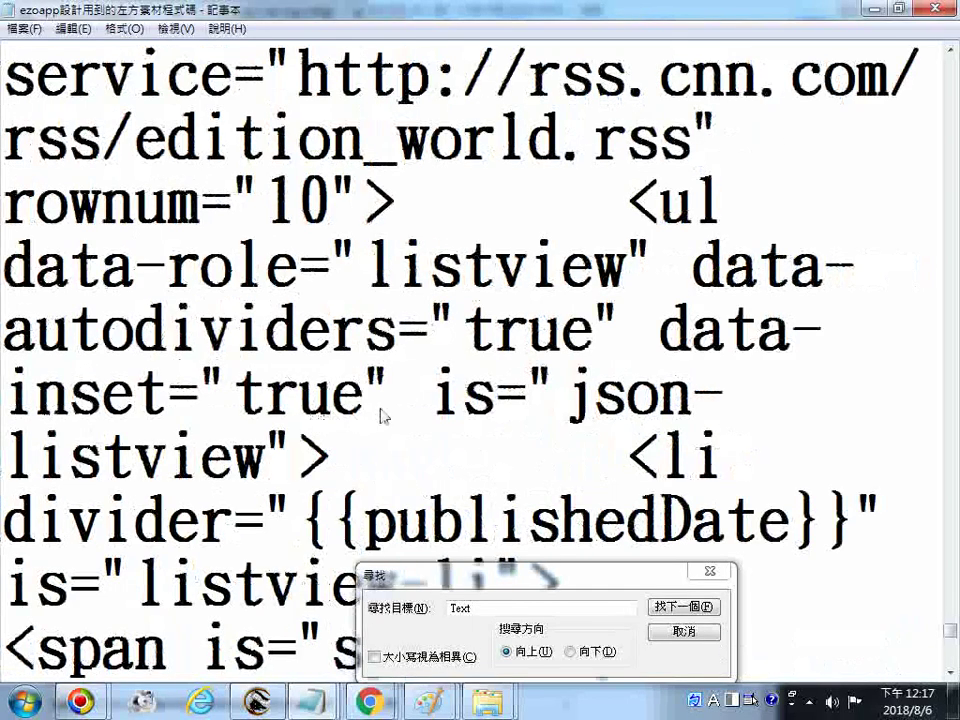
scroll(420, 560, "down", 2)
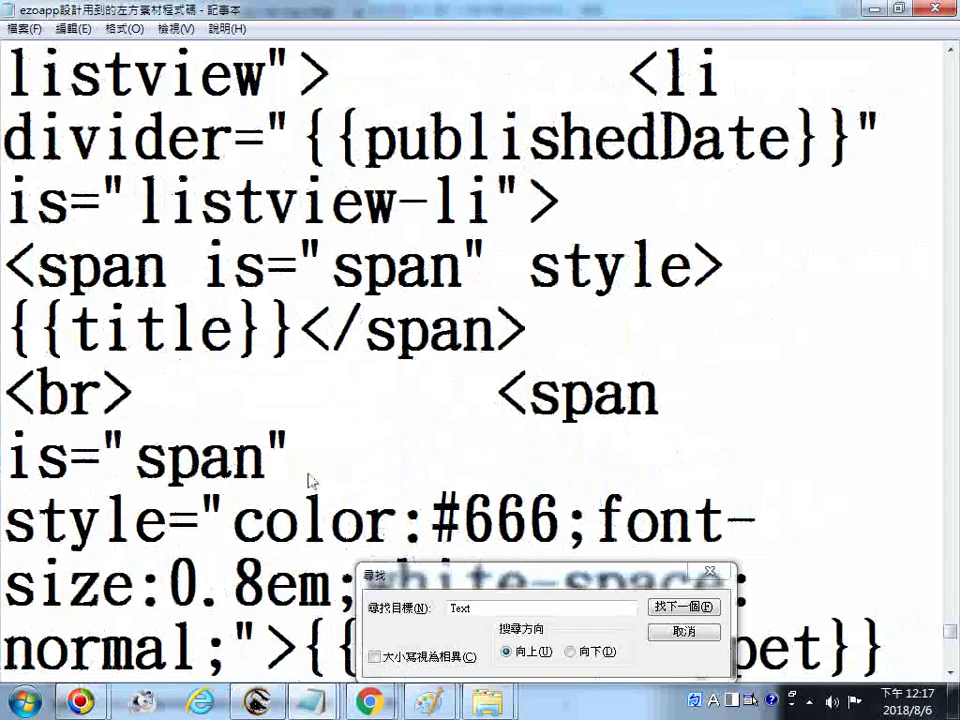
scroll(345, 390, "down", 3)
scroll(380, 485, "down", 3)
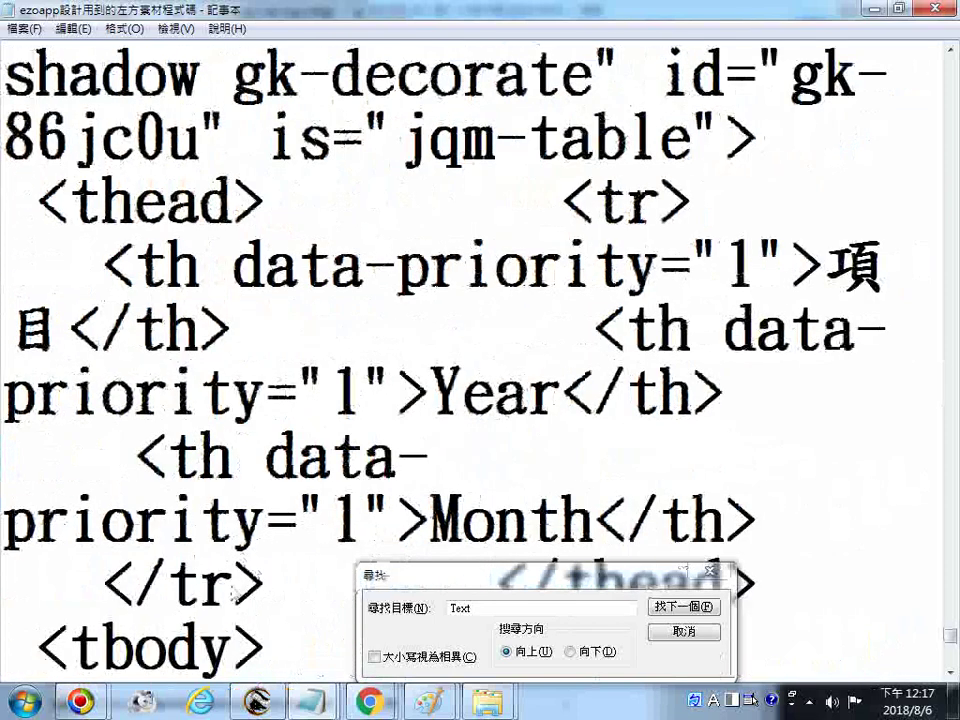
scroll(233, 592, "down", 9)
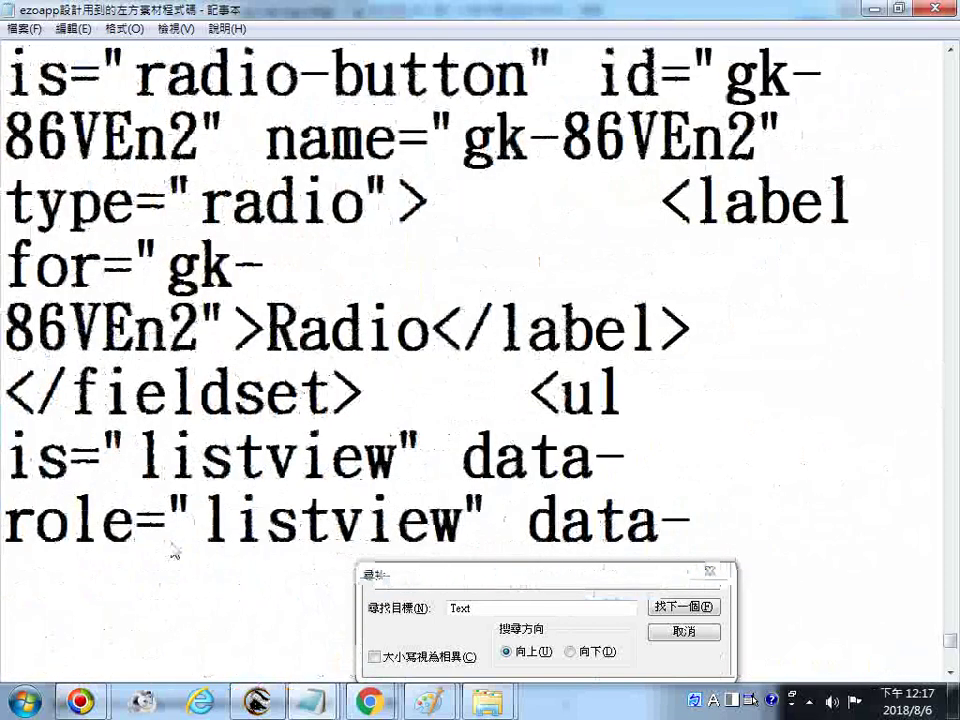
scroll(489, 394, "down", 12)
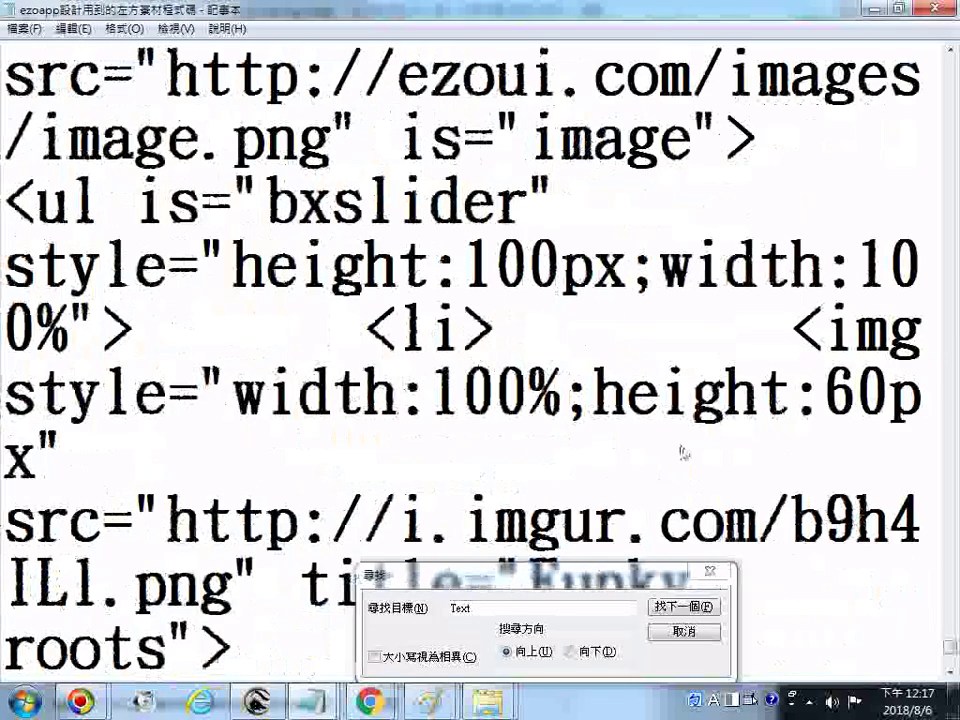
scroll(683, 452, "down", 16)
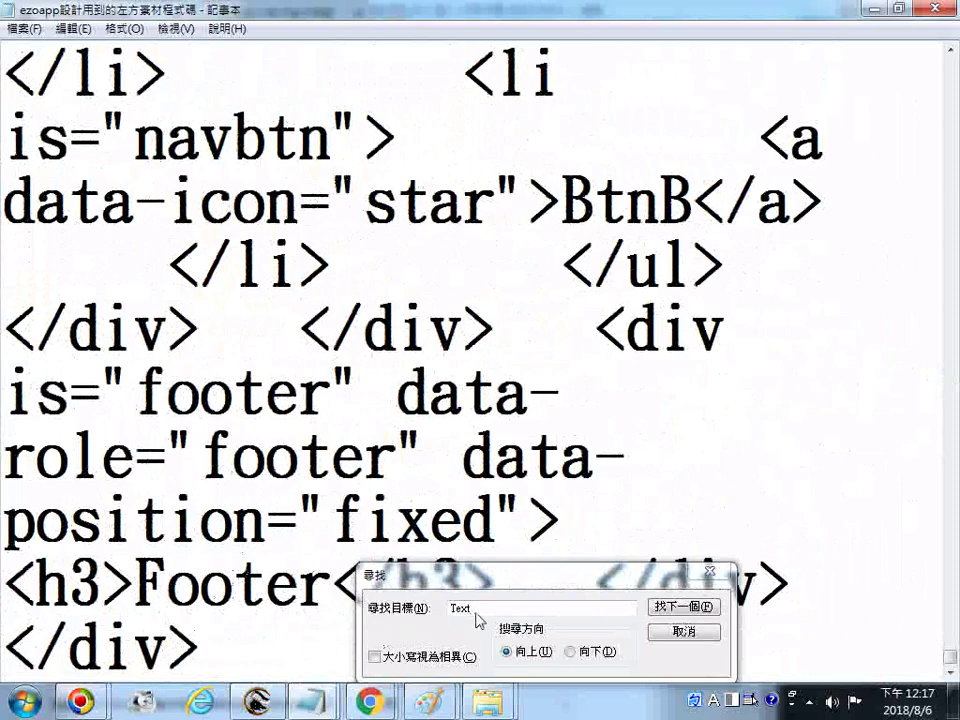
Search the code upward for "gk-form" and check the form component's name in EZoApp Designer in Chrome.
left_click(362, 597)
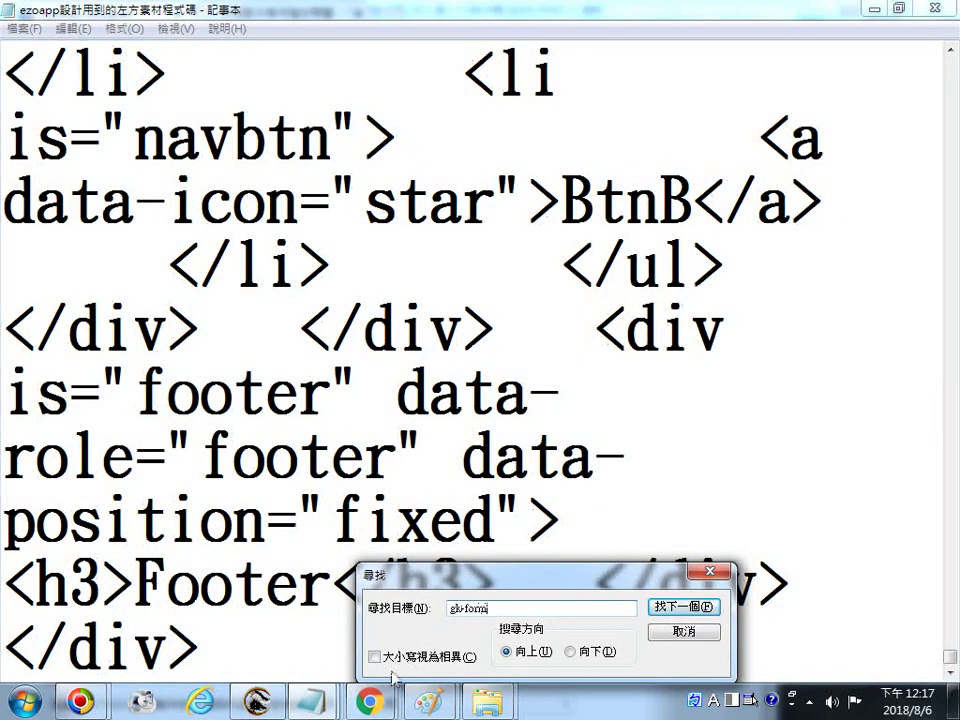
left_click(680, 607)
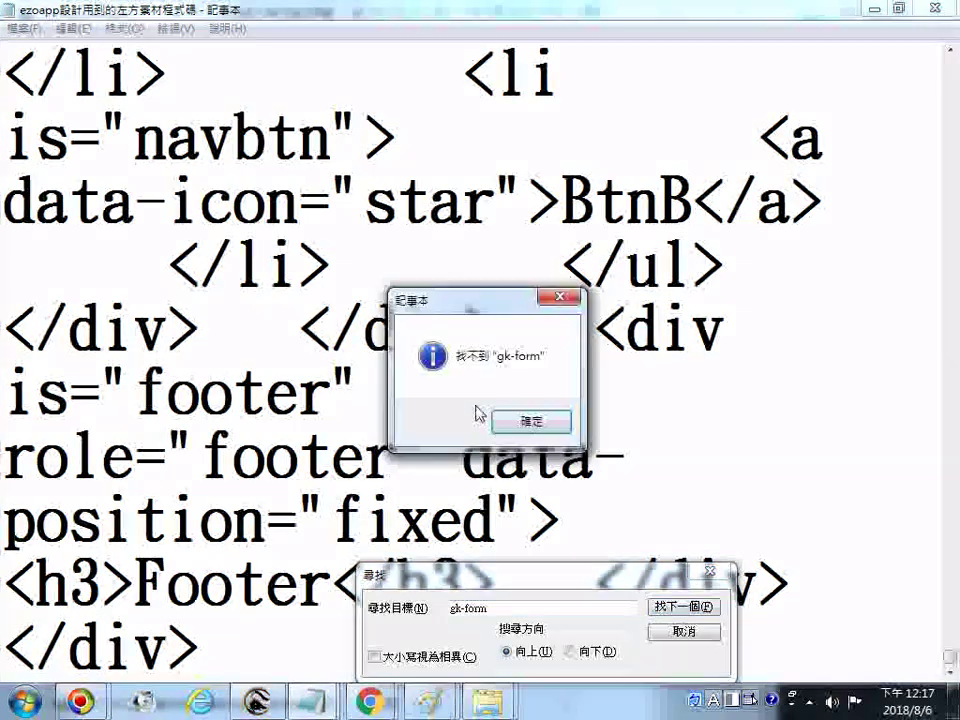
left_click(546, 423)
mouse_move(370, 702)
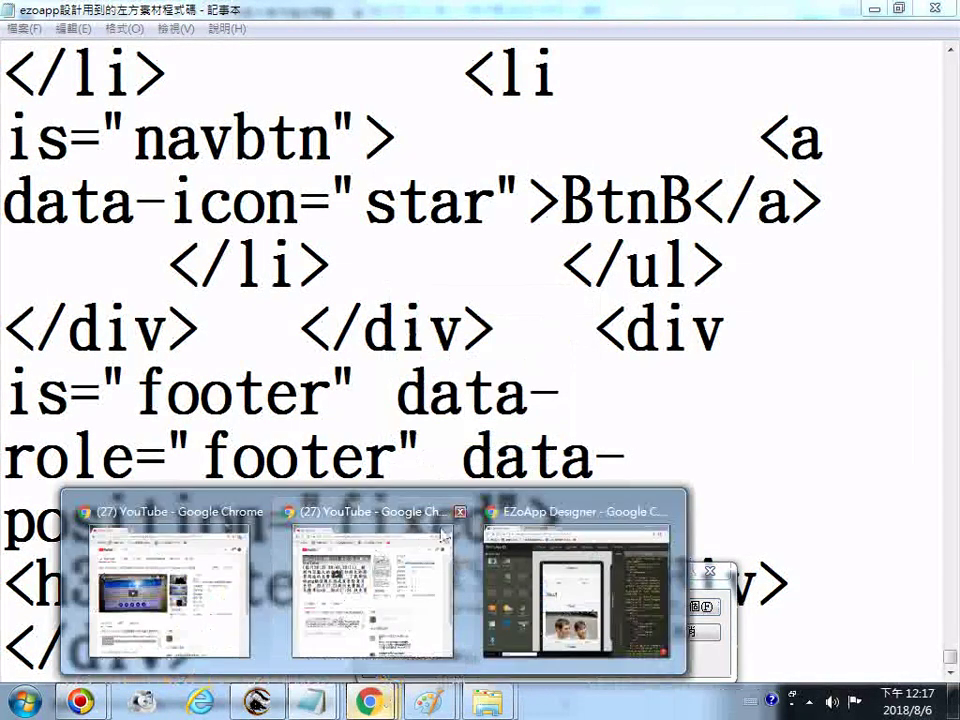
left_click(553, 518)
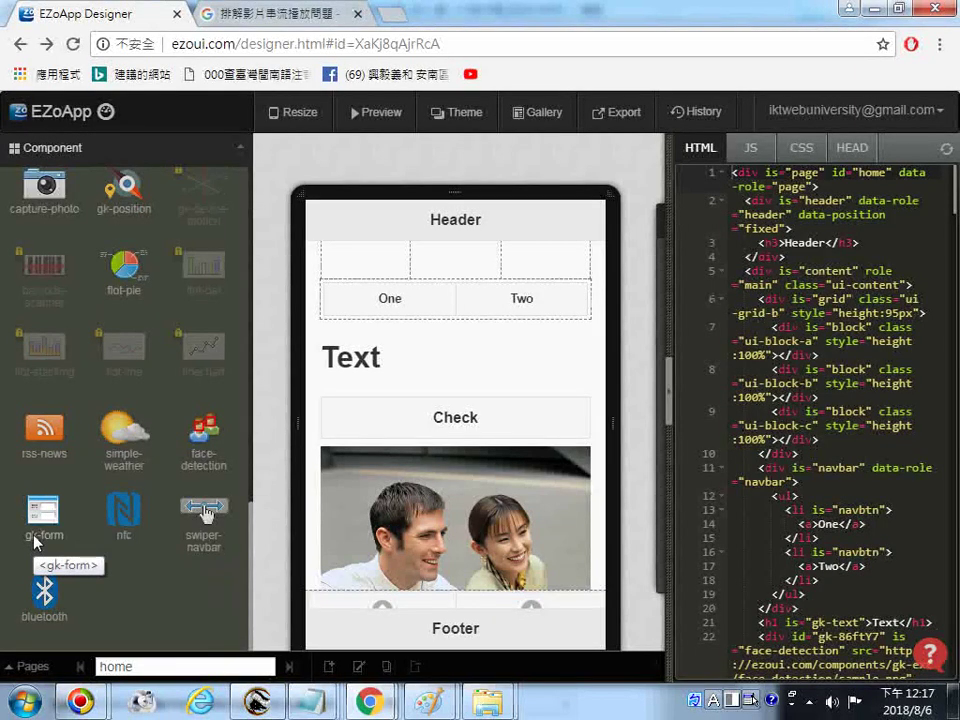
Switch back to the Notepad code file and search for "gk-form" downward and upward again.
left_click(313, 705)
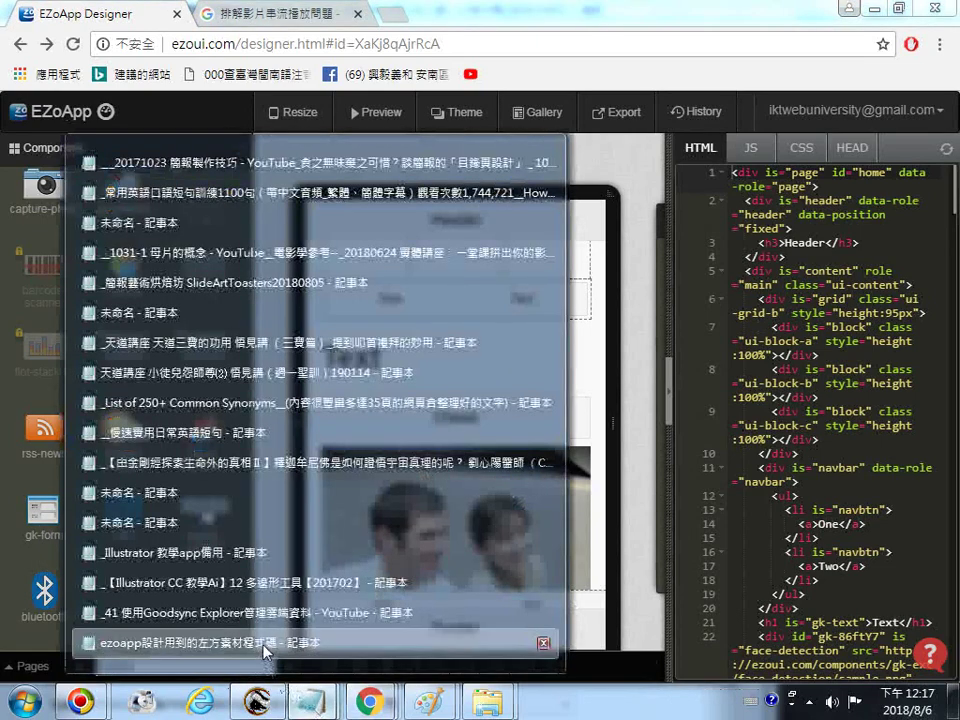
left_click(265, 647)
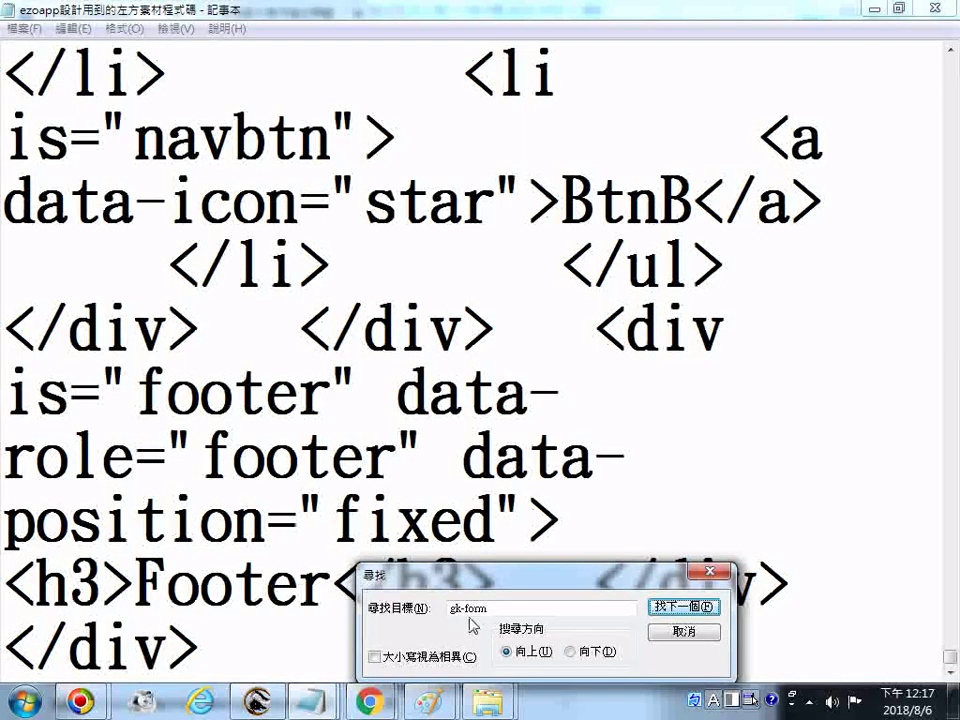
left_click(603, 655)
left_click(684, 606)
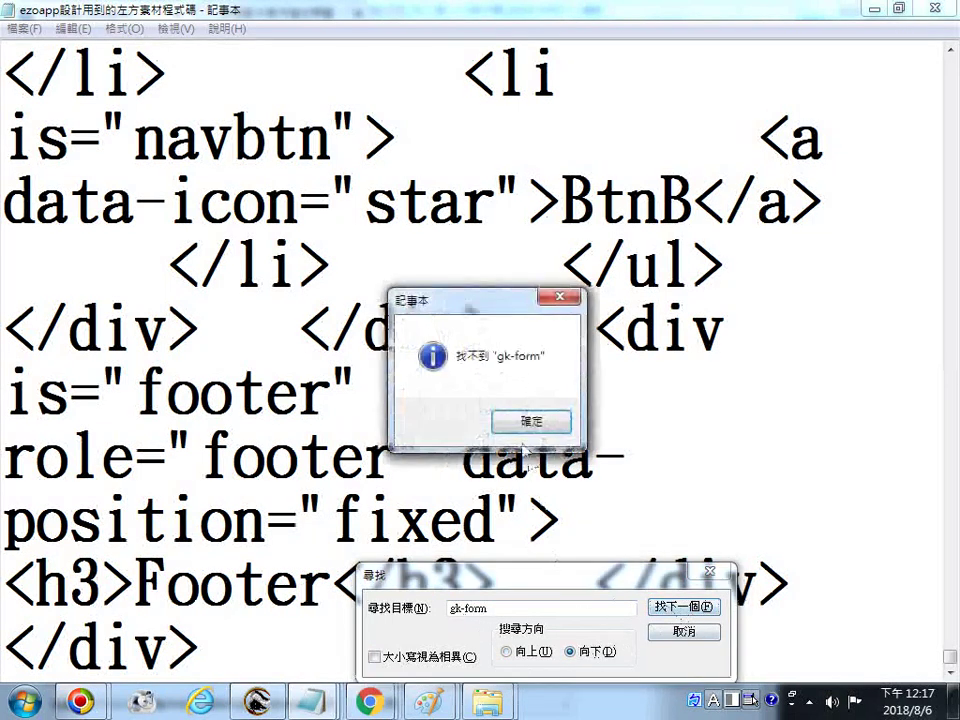
left_click(519, 419)
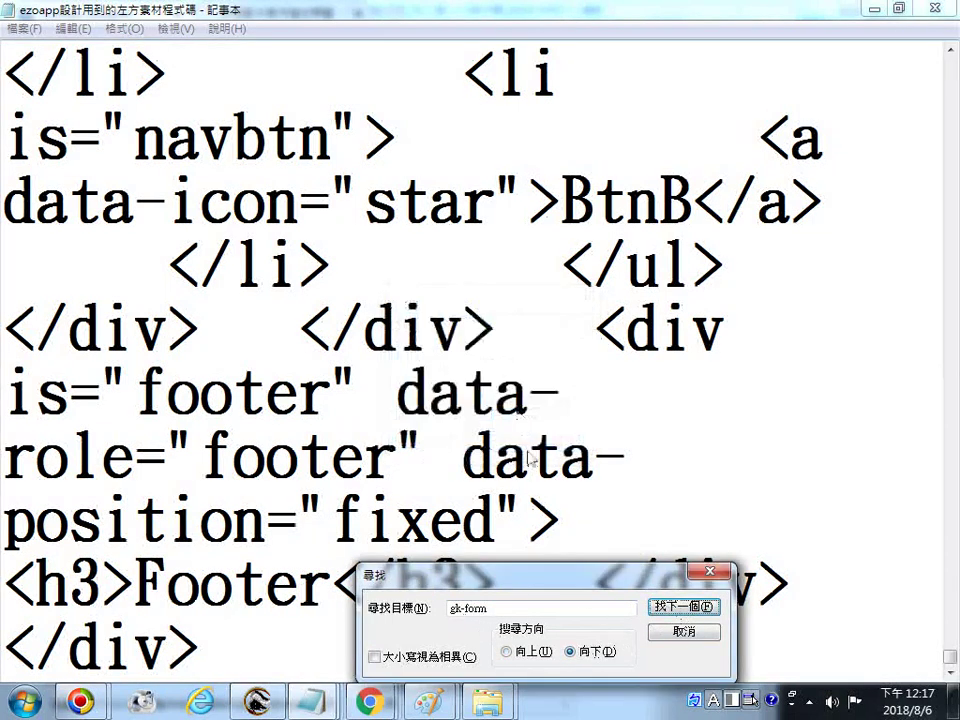
left_click(520, 652)
left_click(650, 609)
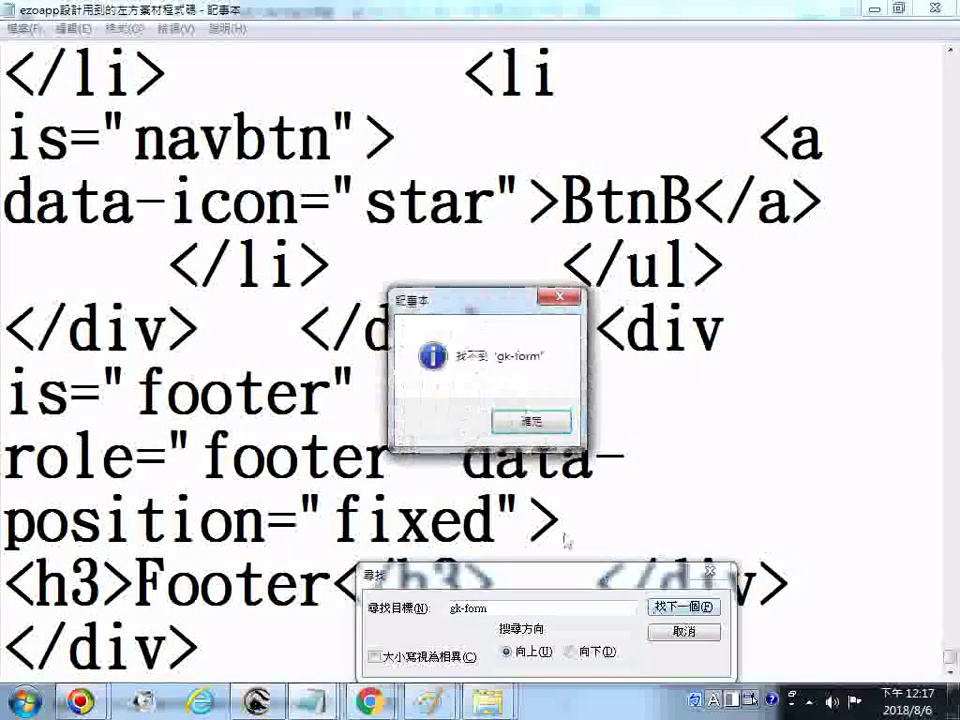
left_click(527, 422)
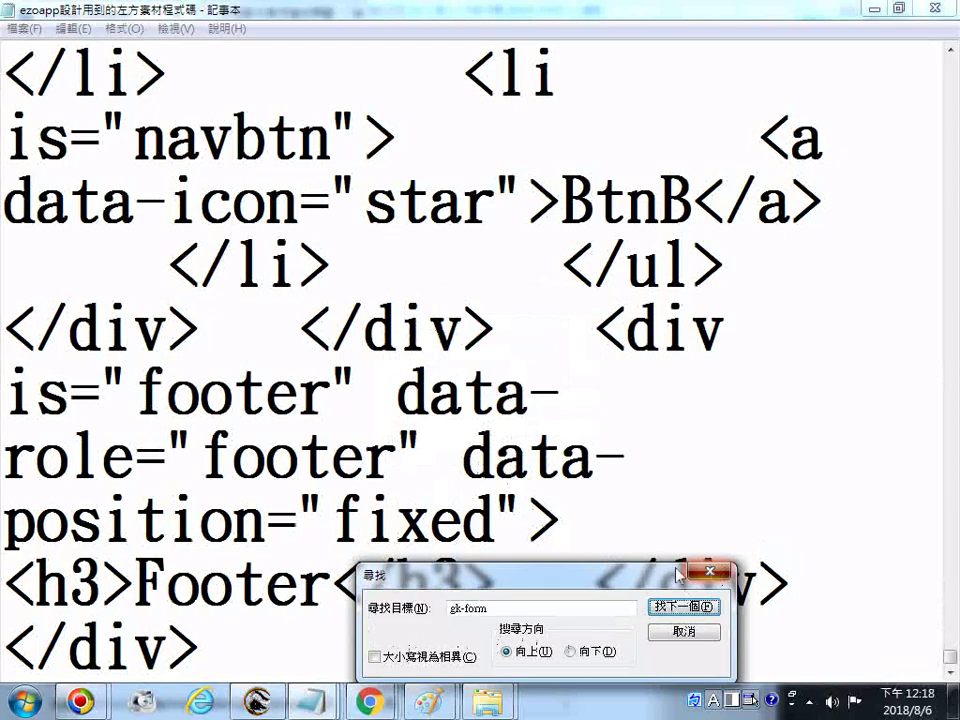
Switch to EZoApp Designer in Chrome, go back to the project dashboard and return to the page design.
mouse_move(369, 701)
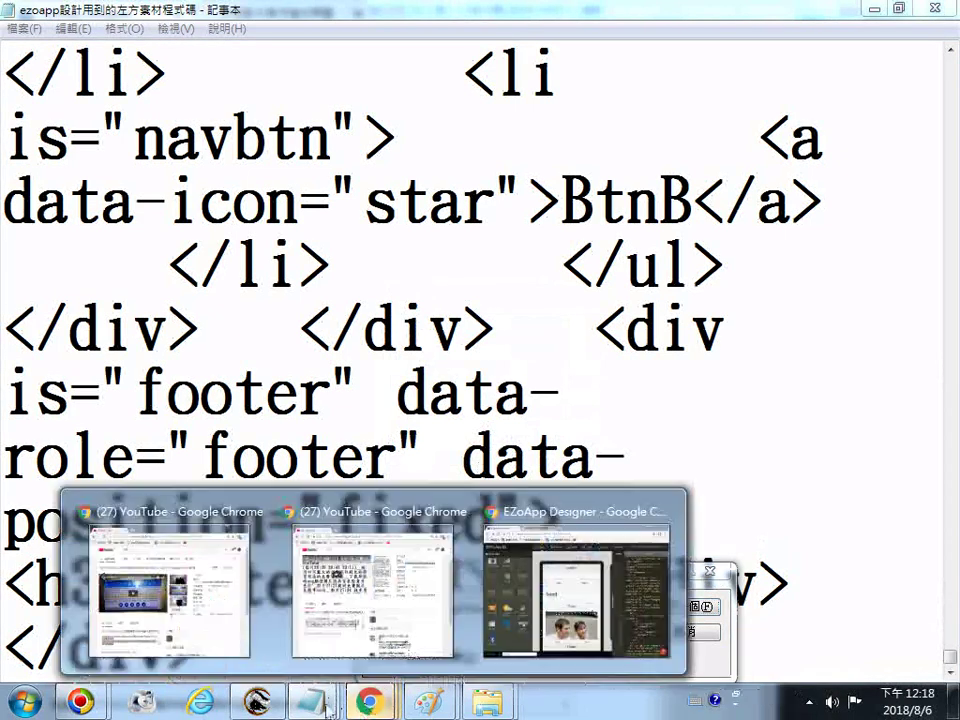
left_click(483, 562)
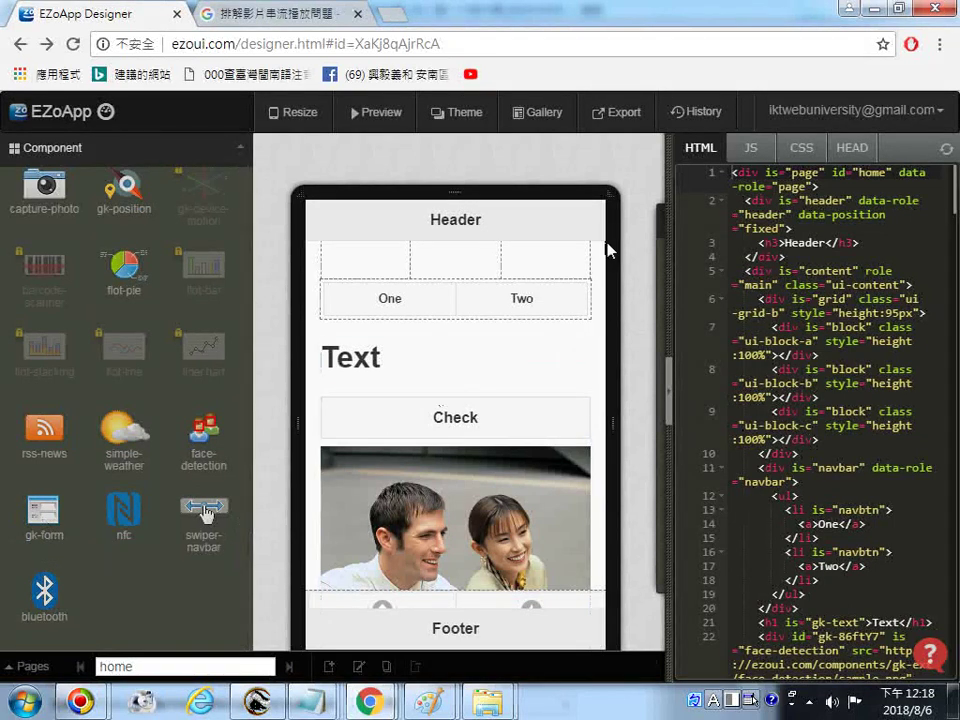
left_click_drag(607, 243, 614, 211)
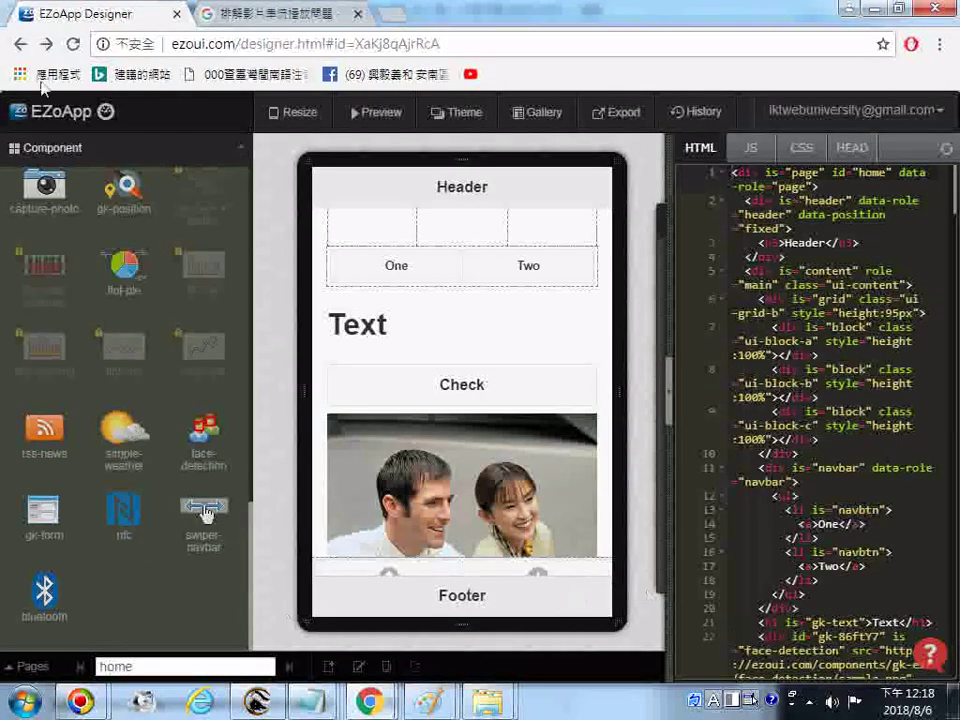
left_click(22, 44)
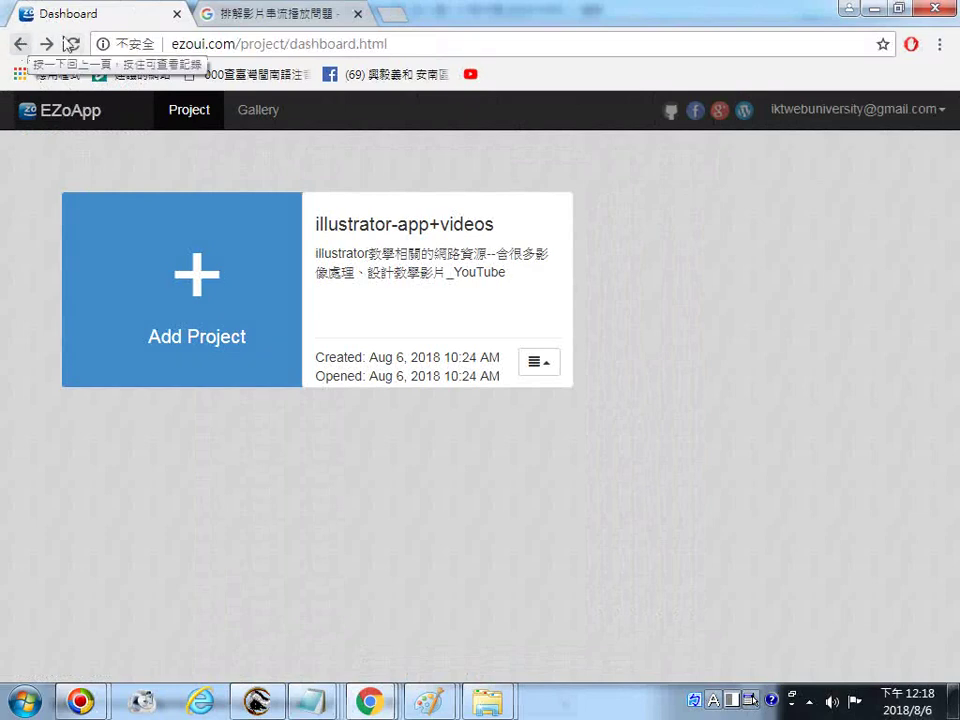
left_click(46, 44)
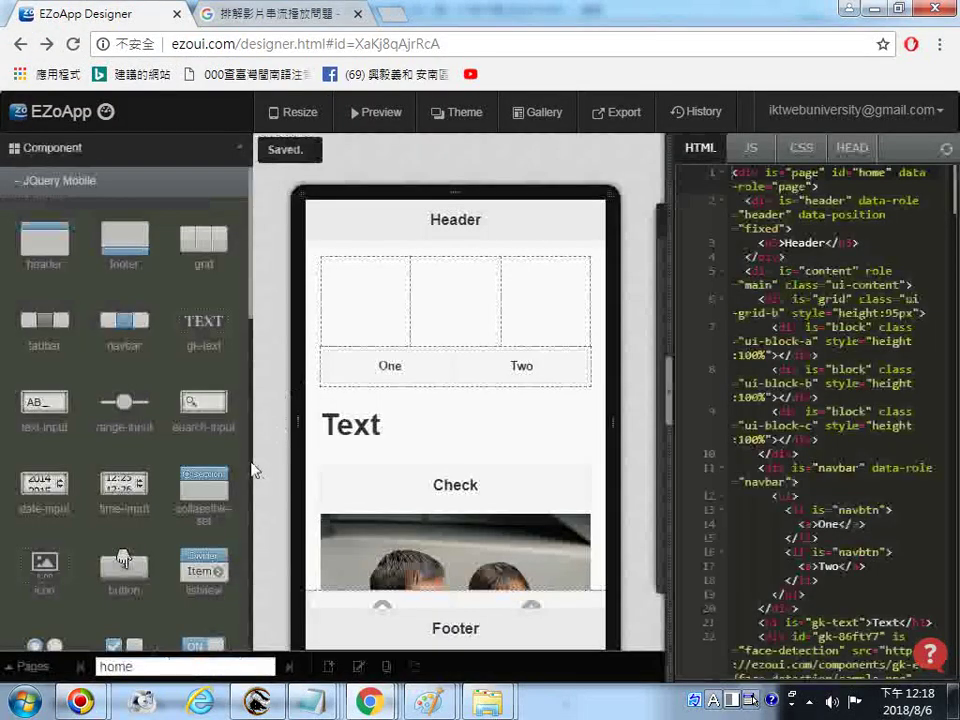
Add another gk-form component to the end of the home page's content.
scroll(250, 537, "down", 15)
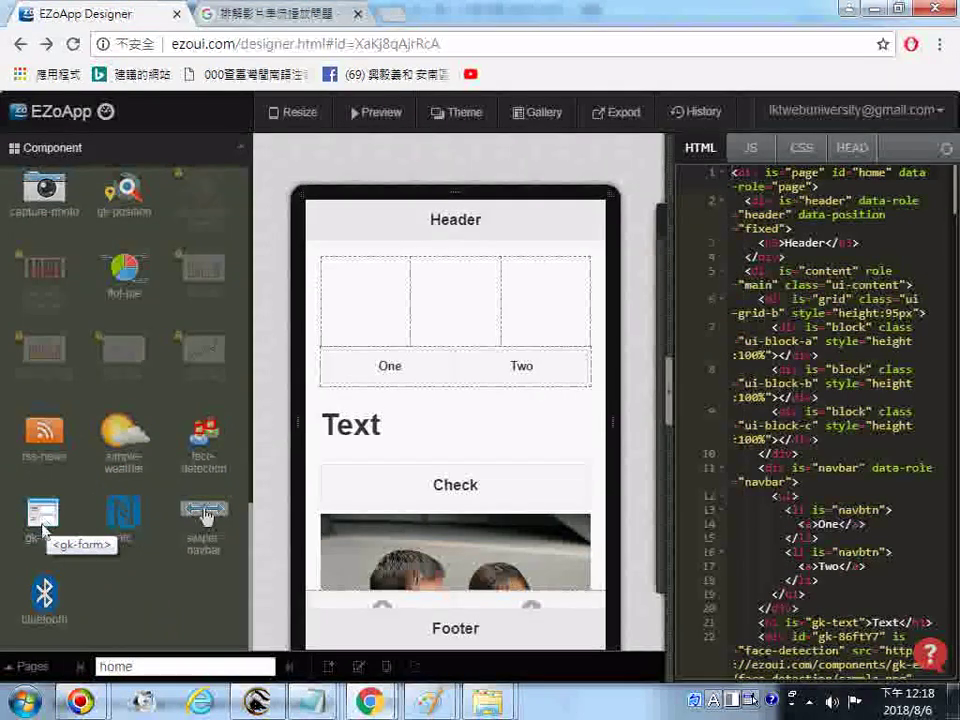
left_click_drag(46, 516, 342, 412)
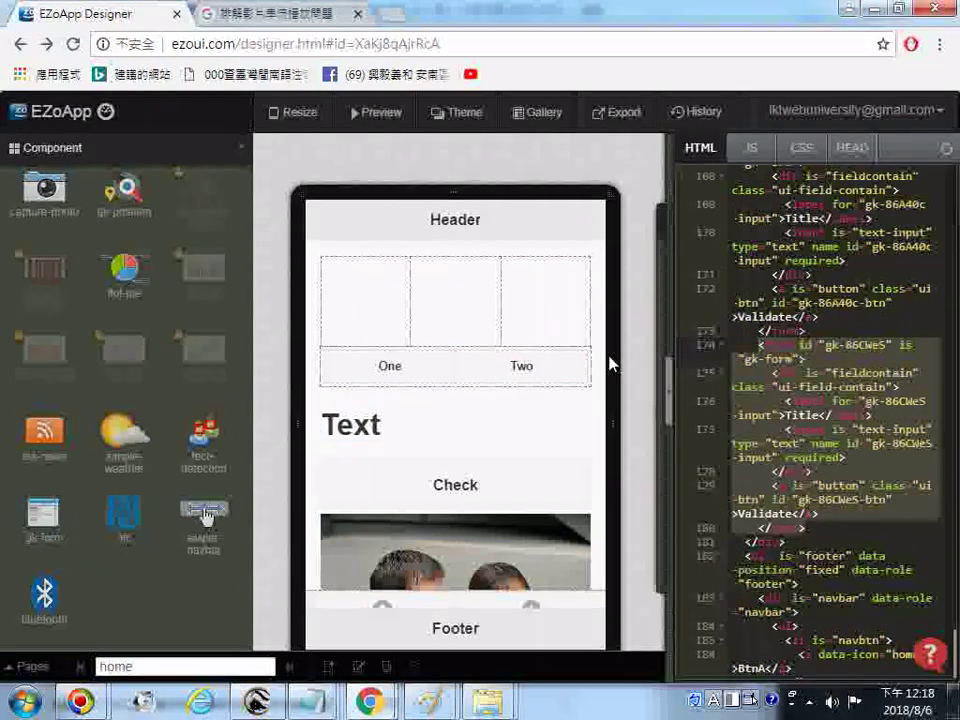
scroll(604, 459, "down", 5)
scroll(610, 498, "down", 5)
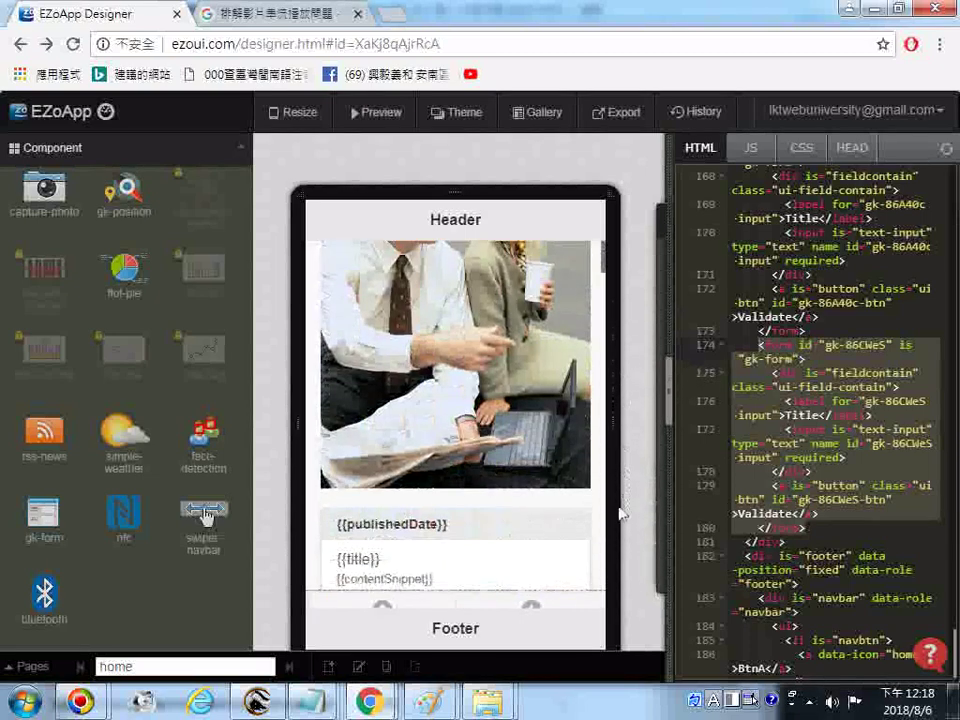
Check the forms at the end of the home page, switch to the Notepad code file and select the "Validate" text in the gk-86A40c form's code.
scroll(598, 507, "down", 10)
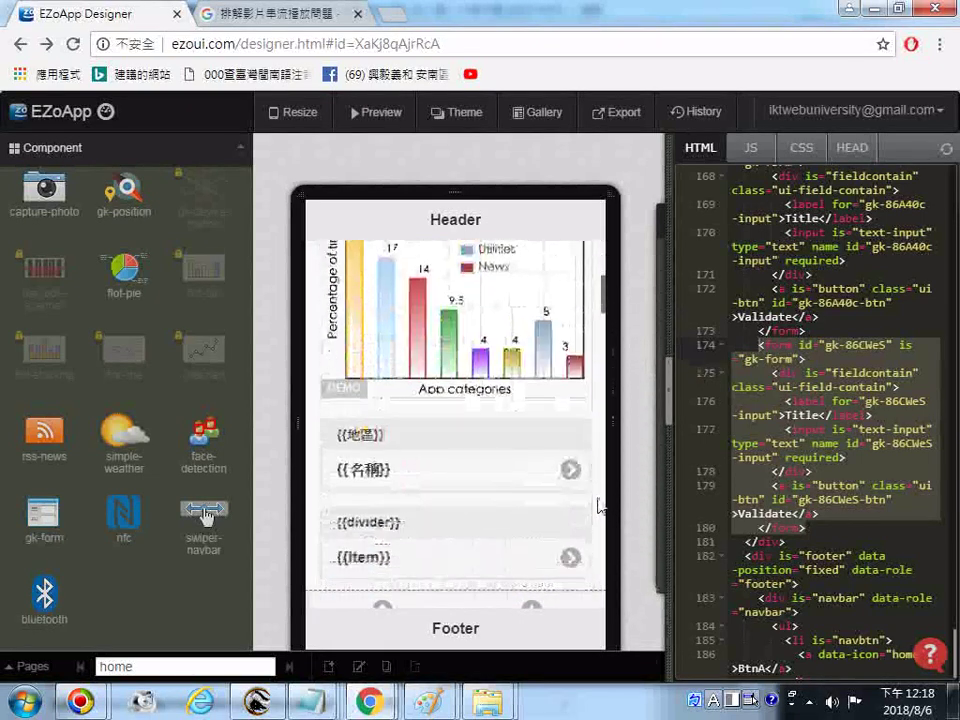
left_click_drag(604, 342, 604, 648)
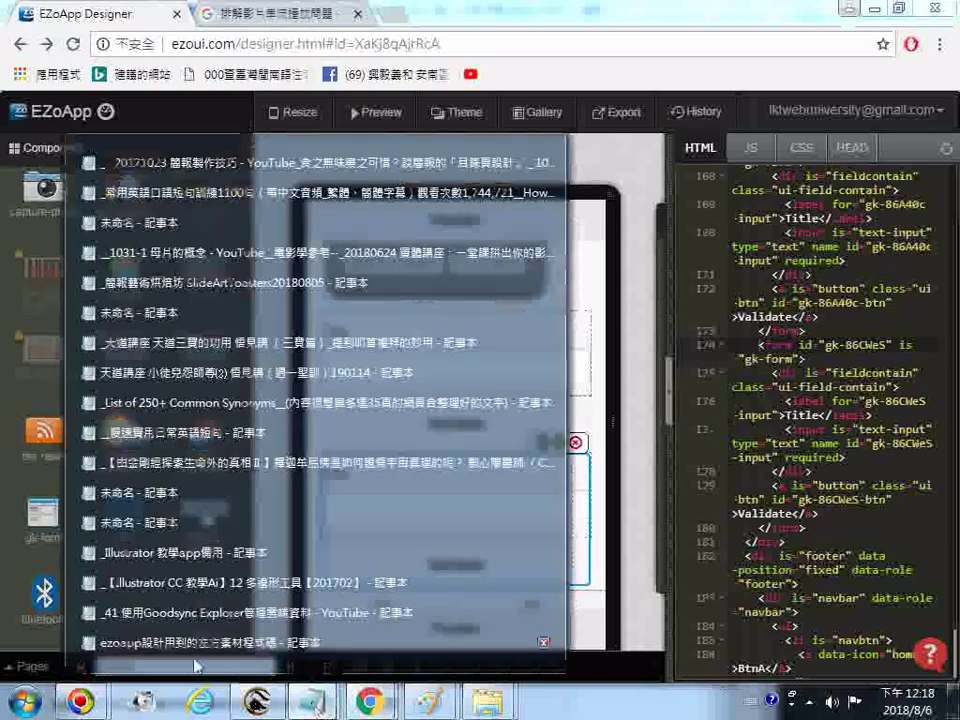
right_click(312, 701)
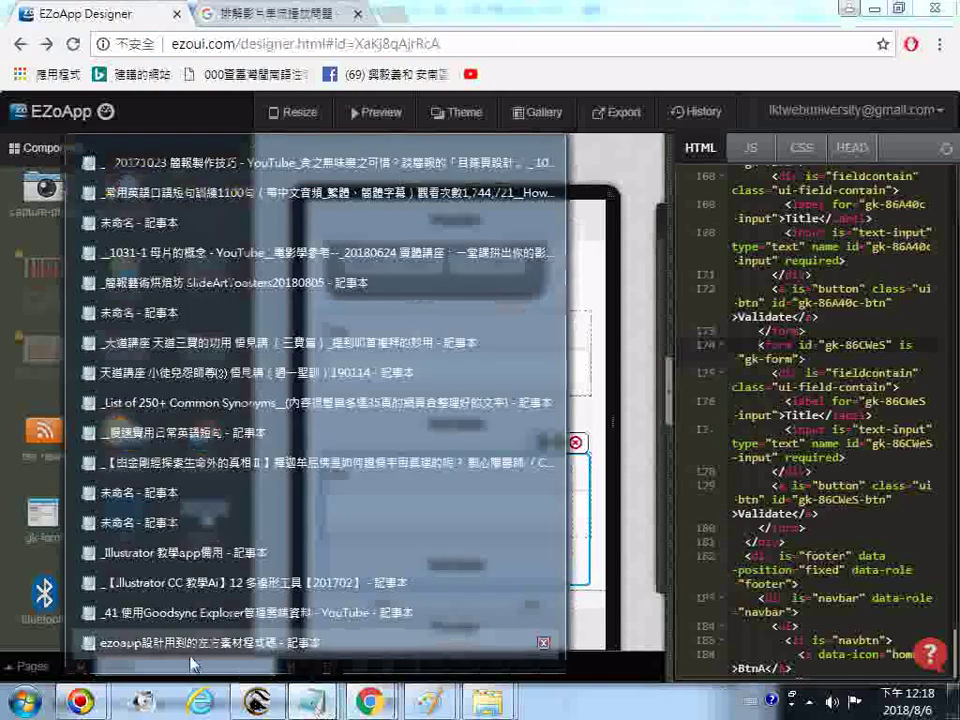
left_click(190, 645)
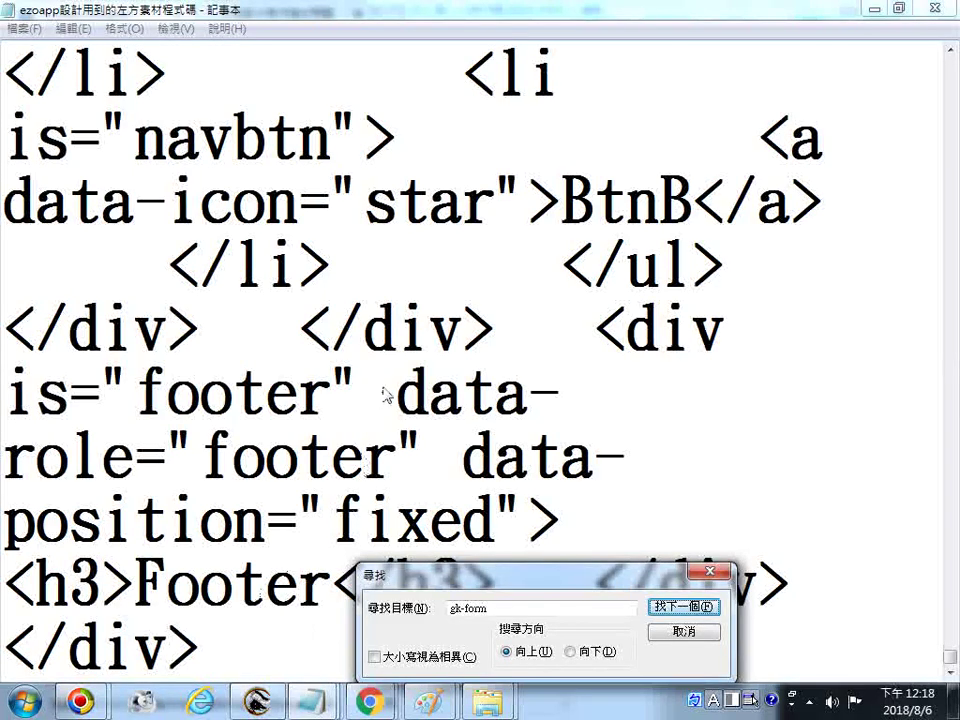
left_click(425, 340)
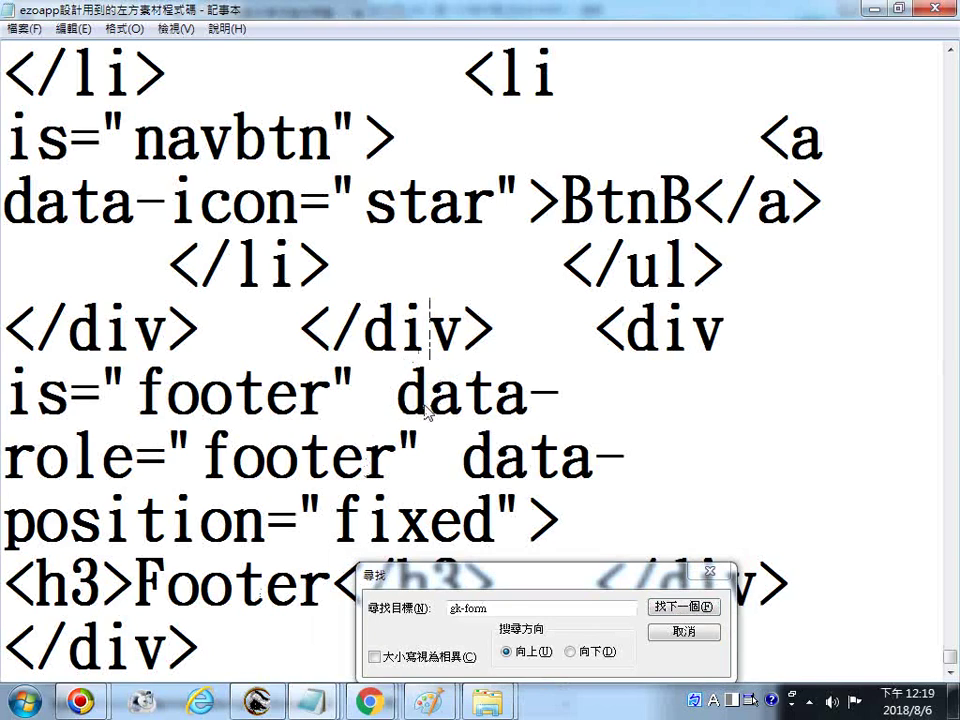
scroll(425, 410, "up", 5)
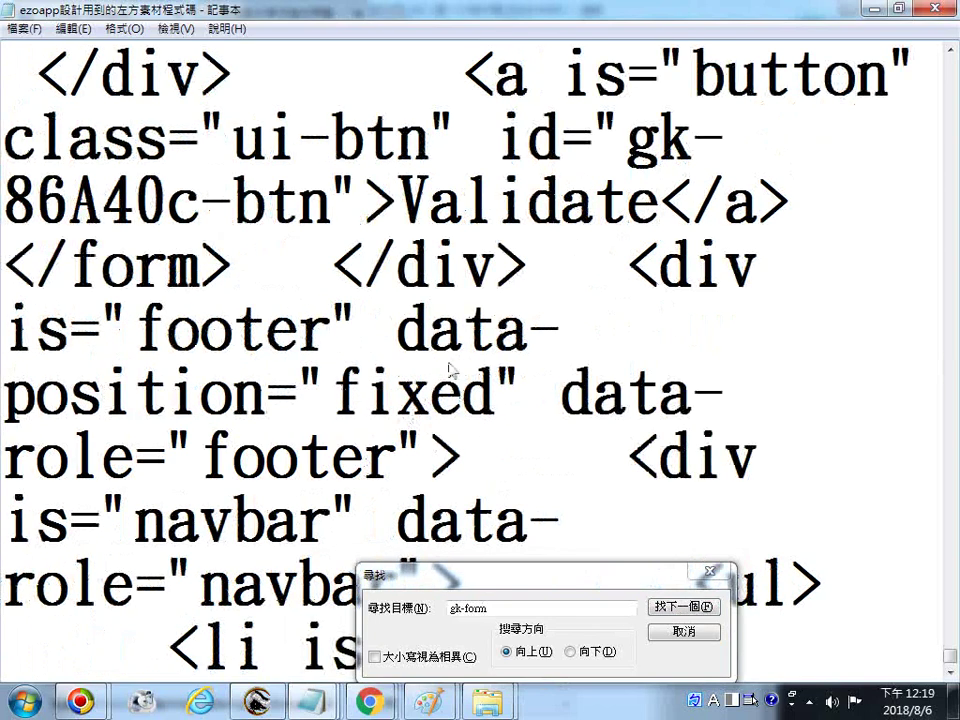
scroll(467, 250, "up", 1)
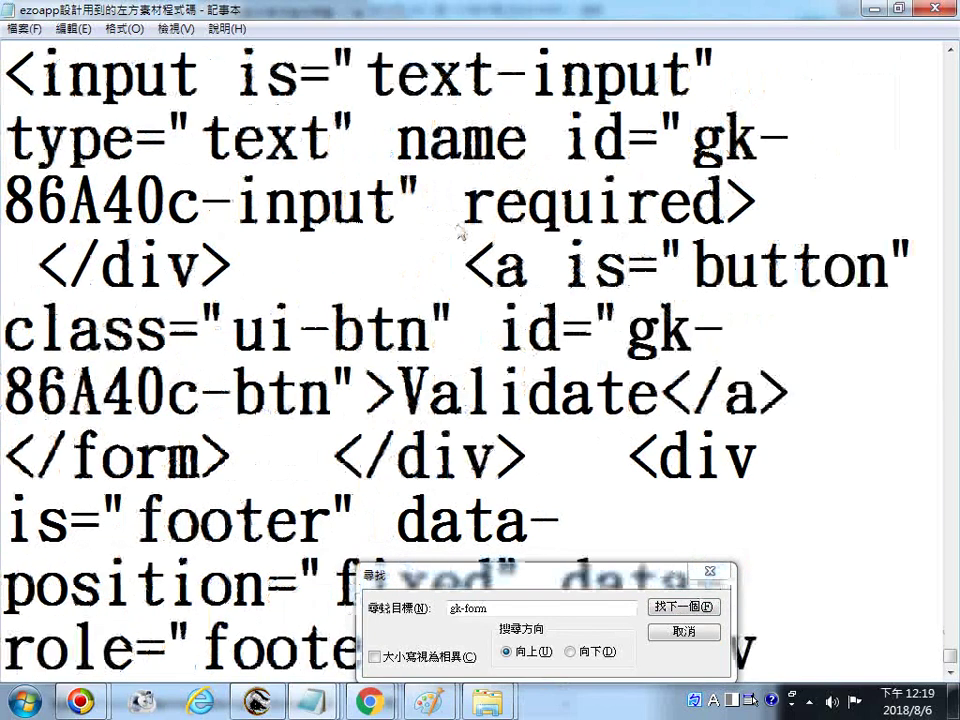
double_click(408, 397)
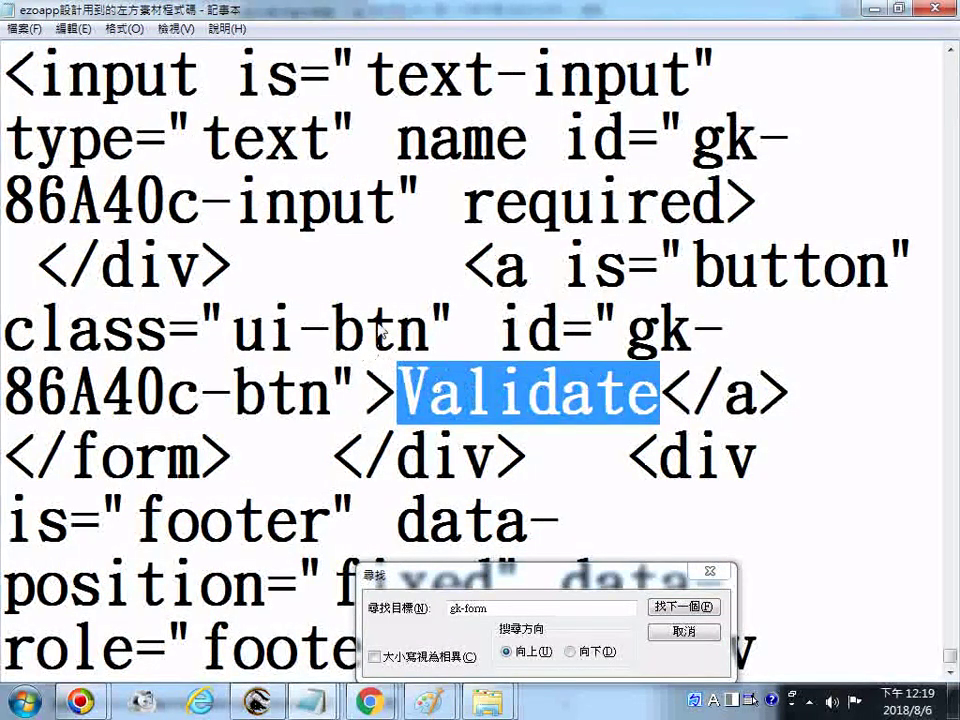
Examine the code of the gk-86A40c form and of the weather component just before it in the Notepad file.
scroll(380, 333, "up", 1)
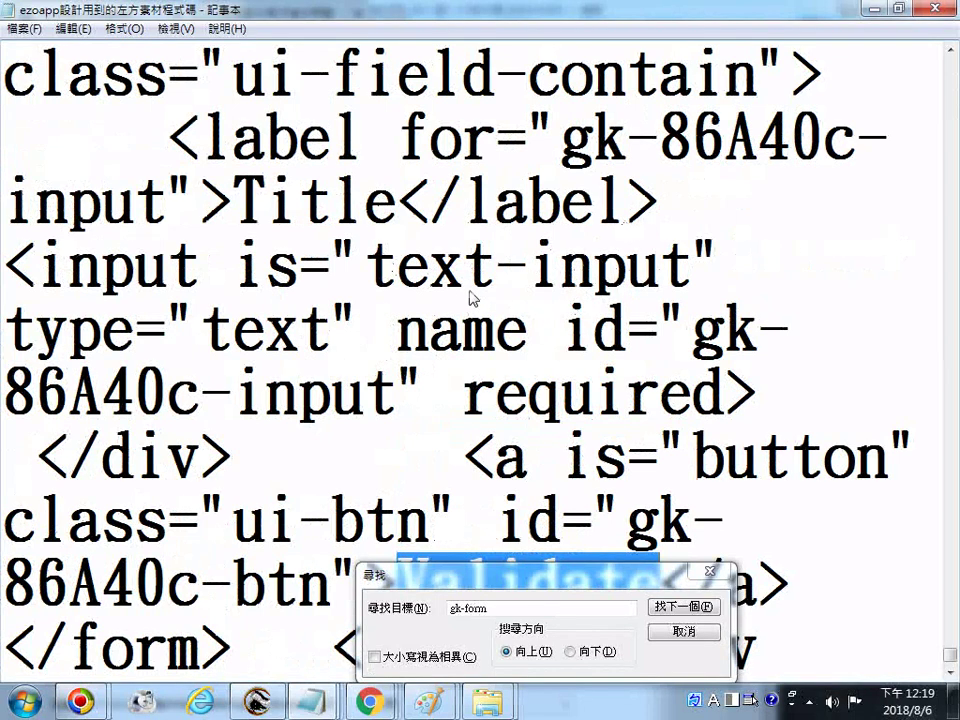
scroll(472, 297, "up", 1)
scroll(472, 297, "up", 1)
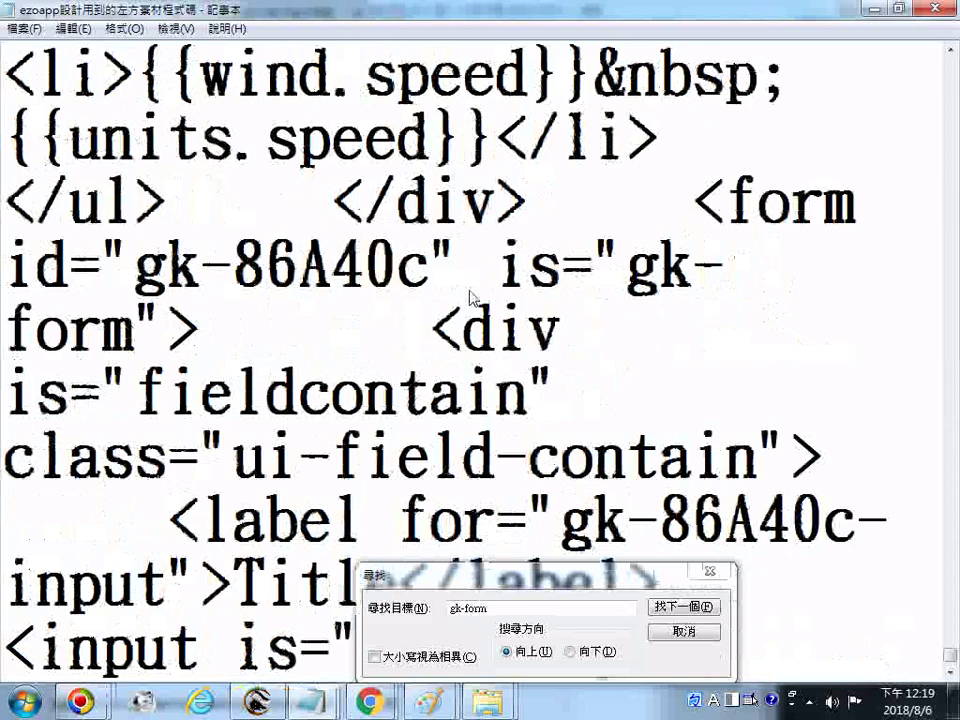
scroll(483, 296, "up", 1)
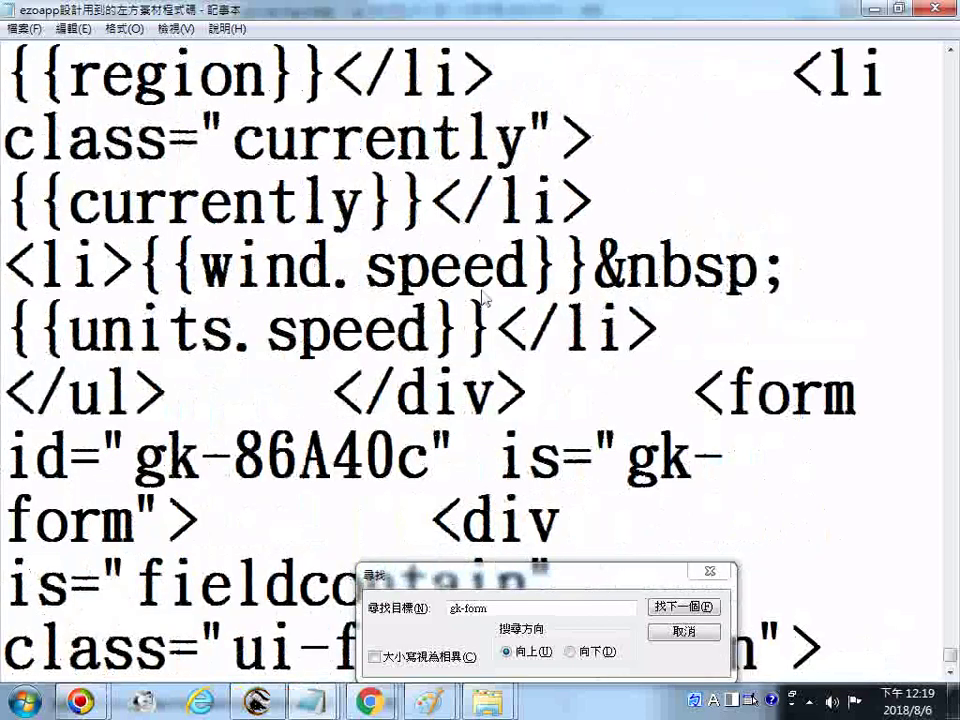
scroll(488, 315, "up", 1)
scroll(492, 305, "up", 1)
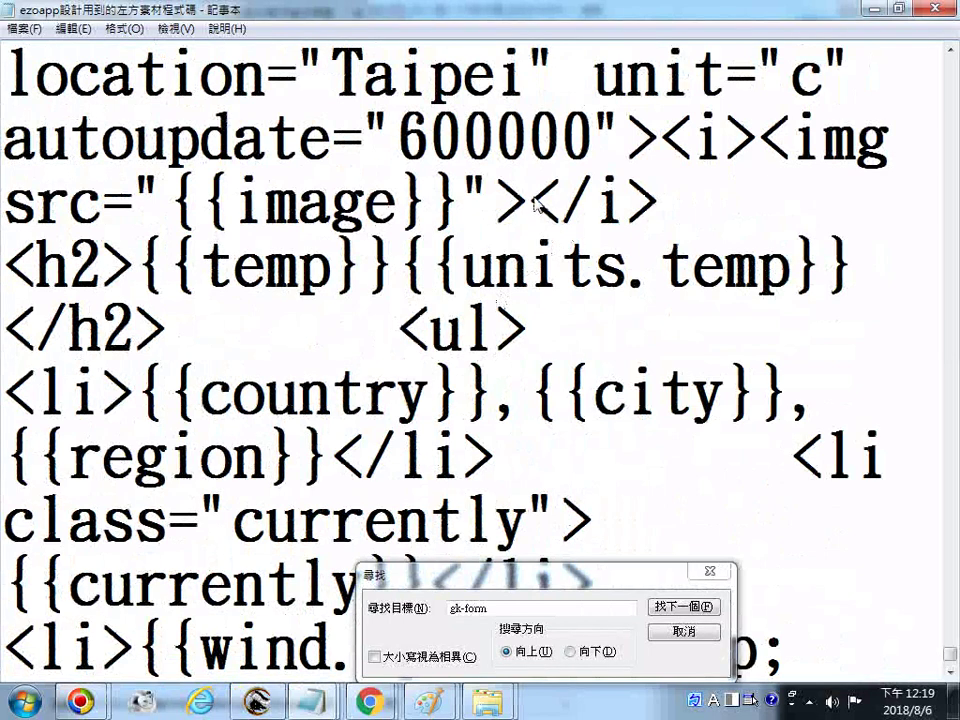
scroll(532, 400, "down", 1)
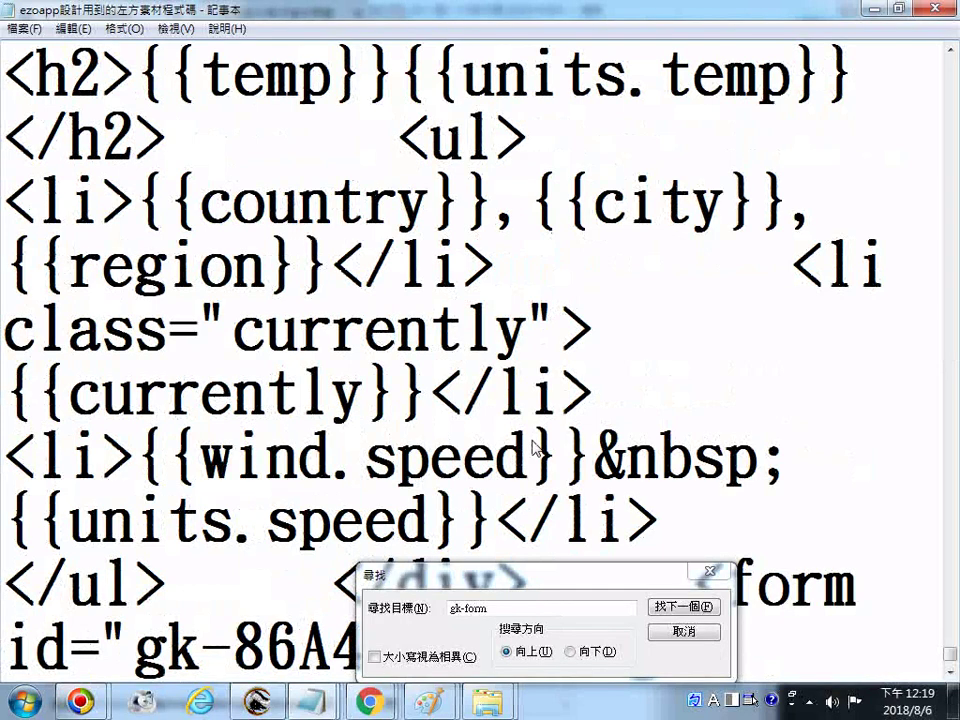
scroll(535, 447, "down", 1)
scroll(525, 450, "down", 1)
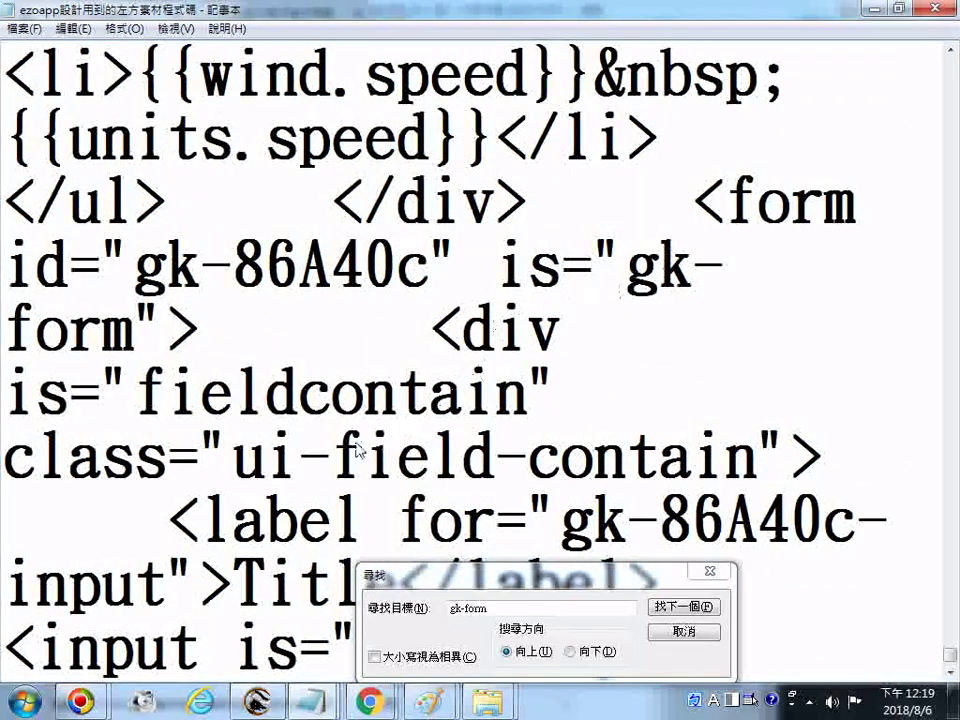
scroll(358, 447, "down", 1)
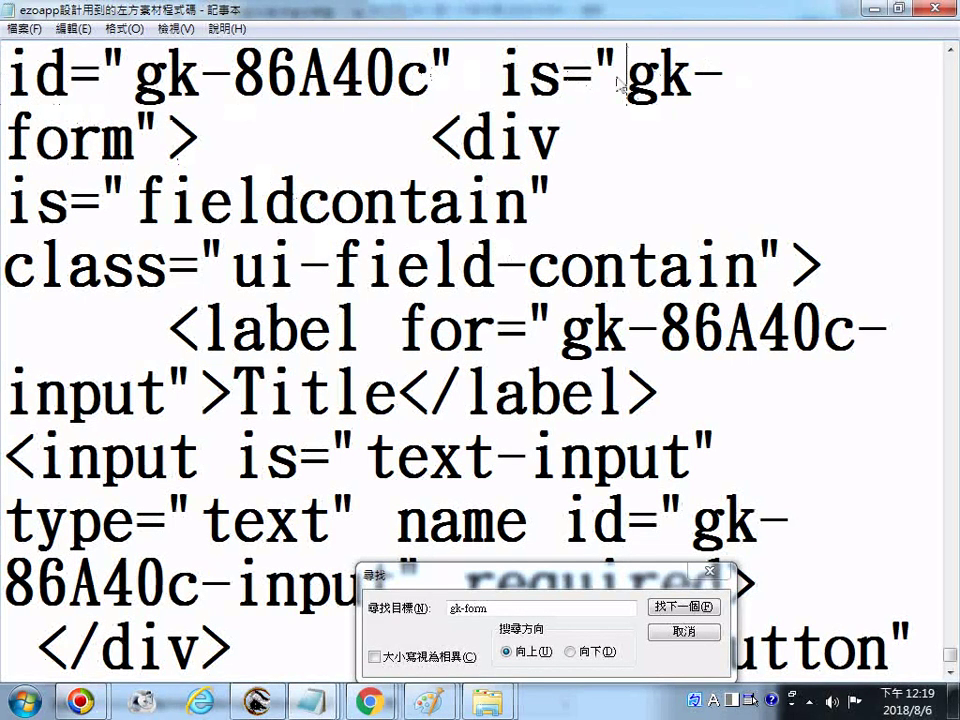
Highlight "gk-form", the label text "Title" and the button text "Validate" one after another in the form's code.
left_click_drag(626, 78, 128, 165)
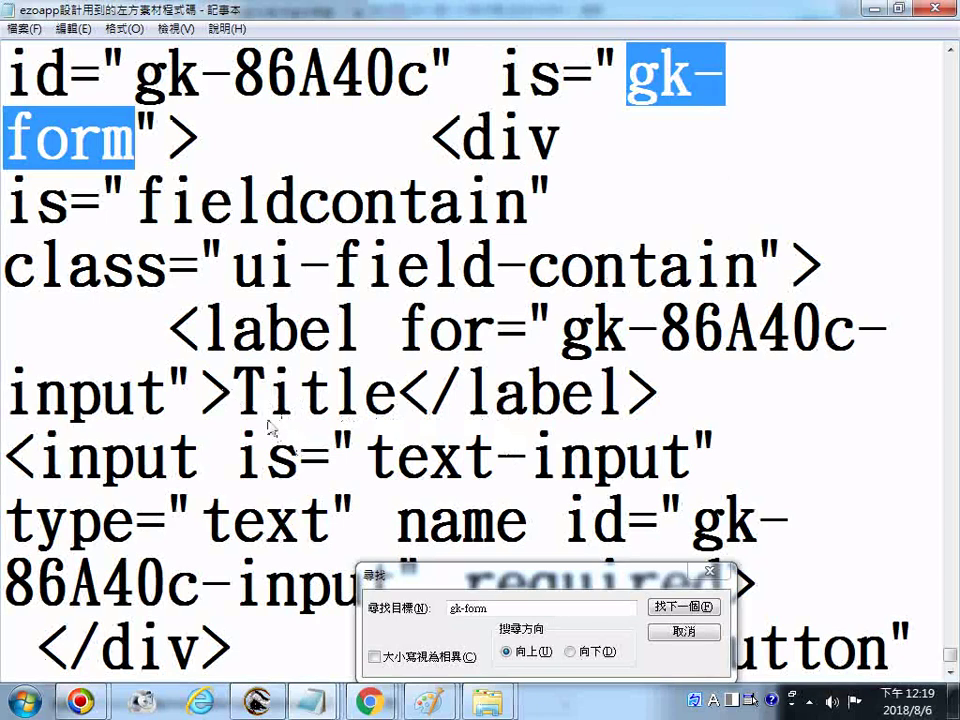
left_click_drag(235, 395, 400, 413)
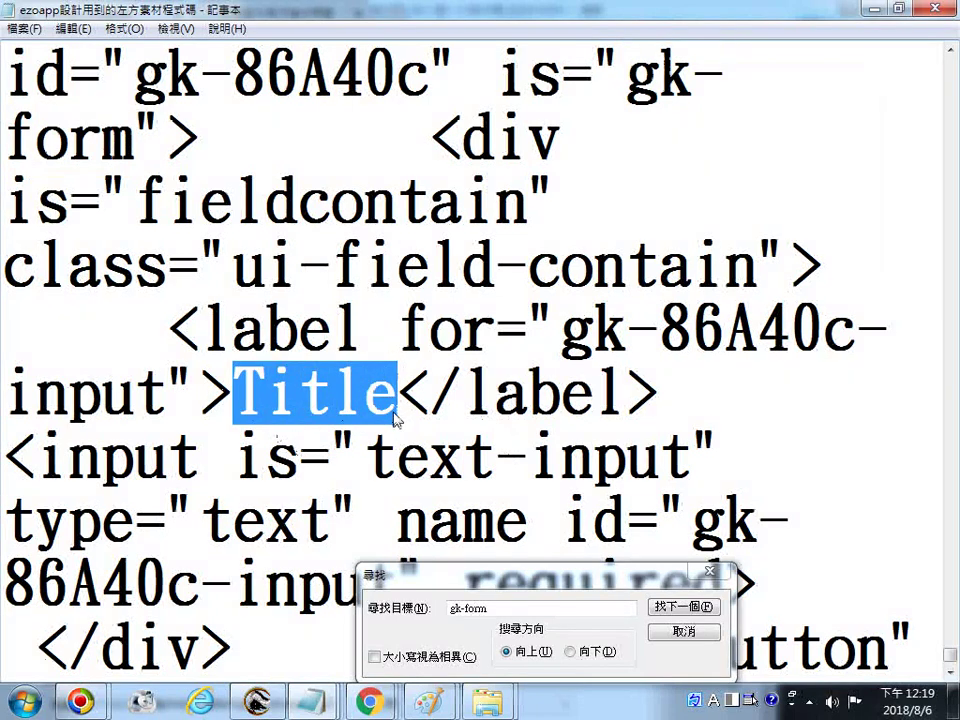
scroll(396, 420, "down", 2)
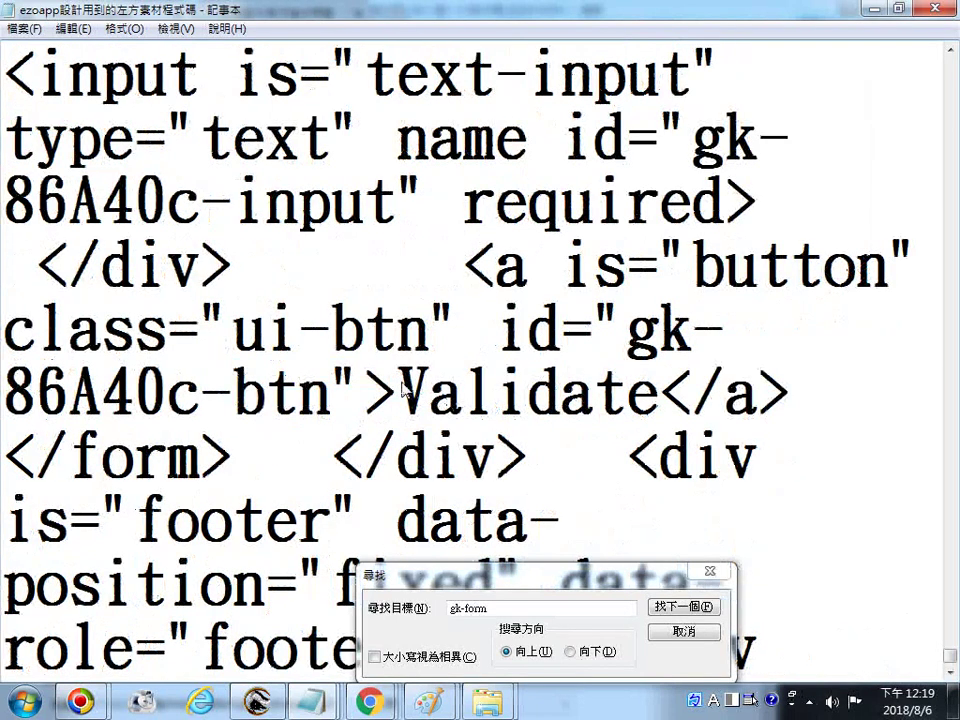
double_click(403, 388)
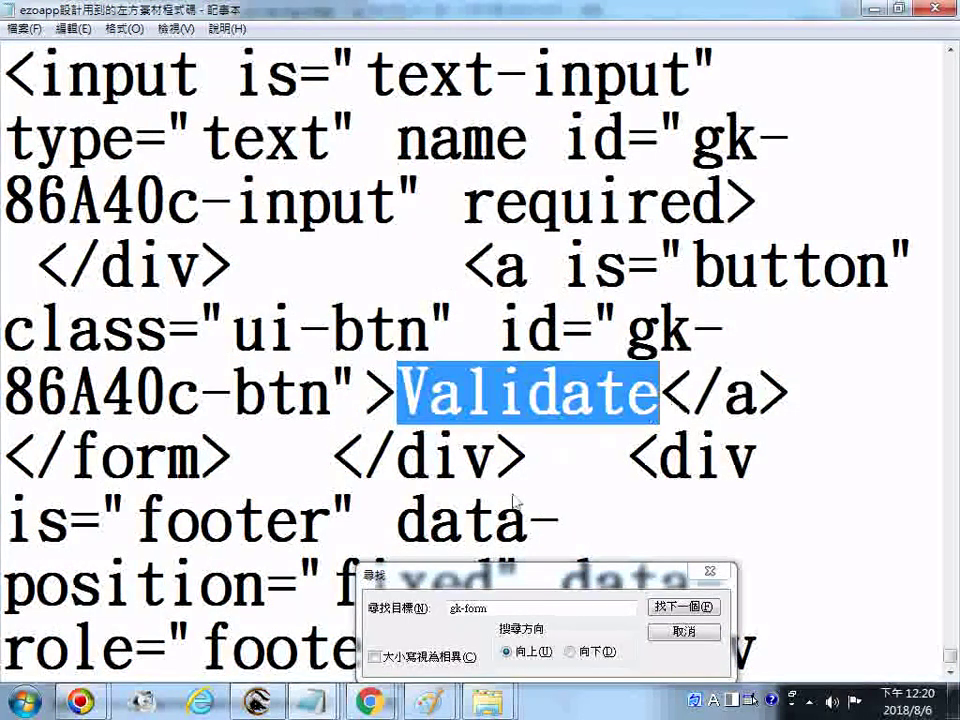
Switch to EZoApp Designer in Chrome and select the text input of the second gk-form.
mouse_move(367, 700)
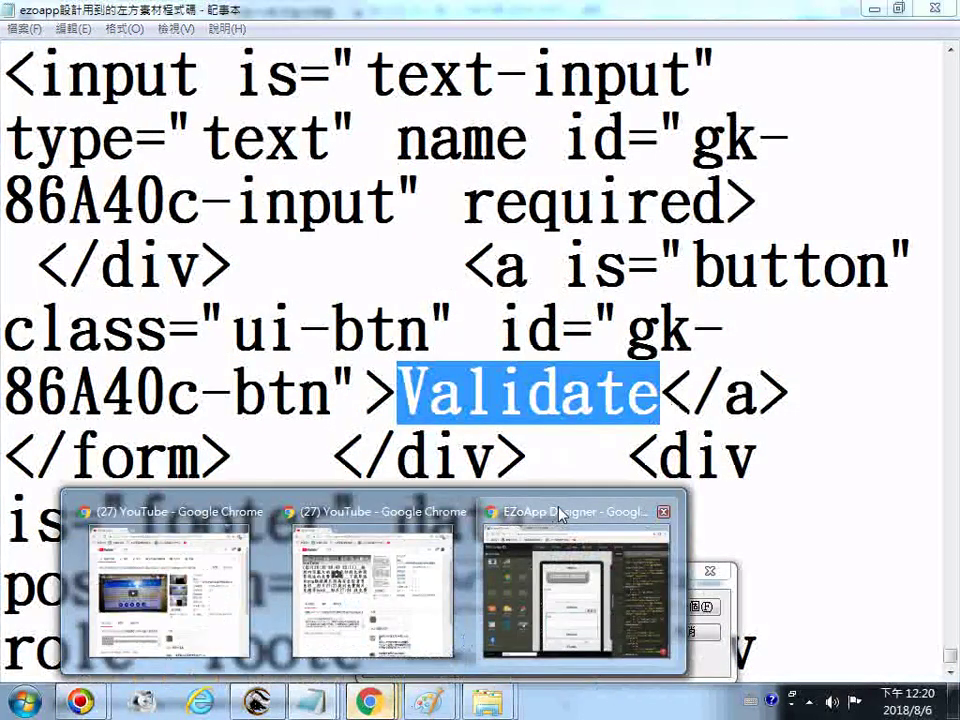
left_click(578, 560)
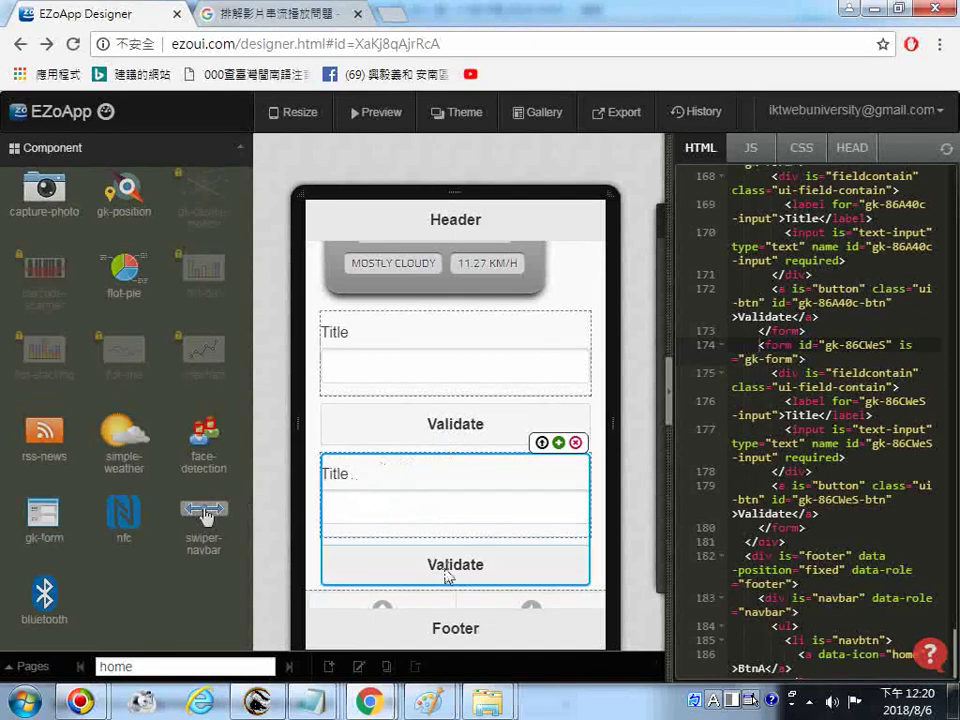
left_click(412, 511)
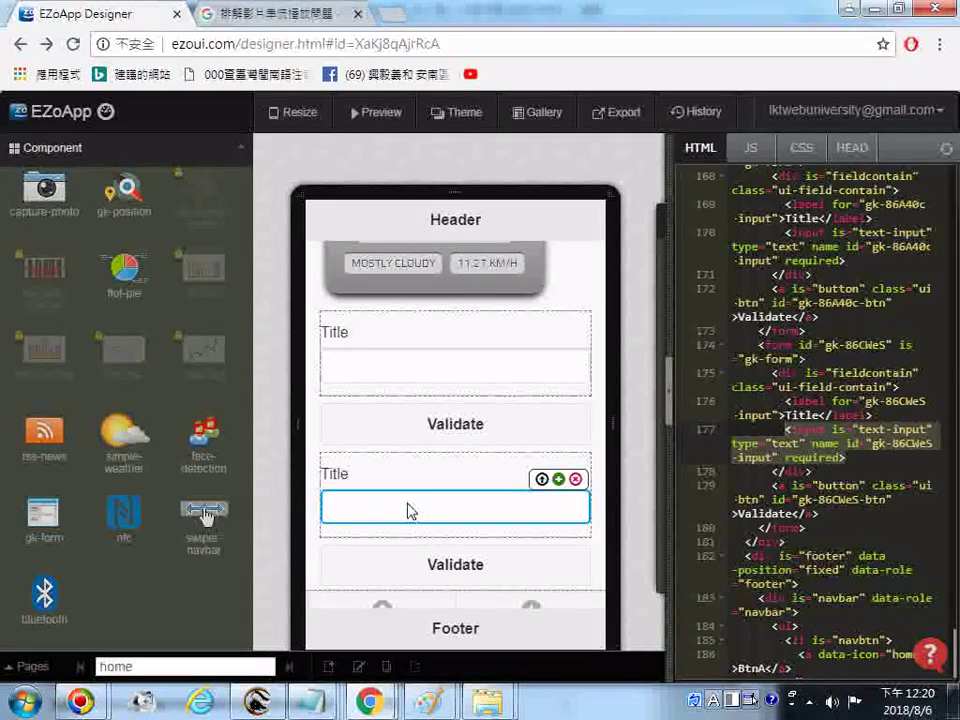
Preview the app, dismiss the error message and test the second form's validation with its Title field left empty.
left_click(383, 114)
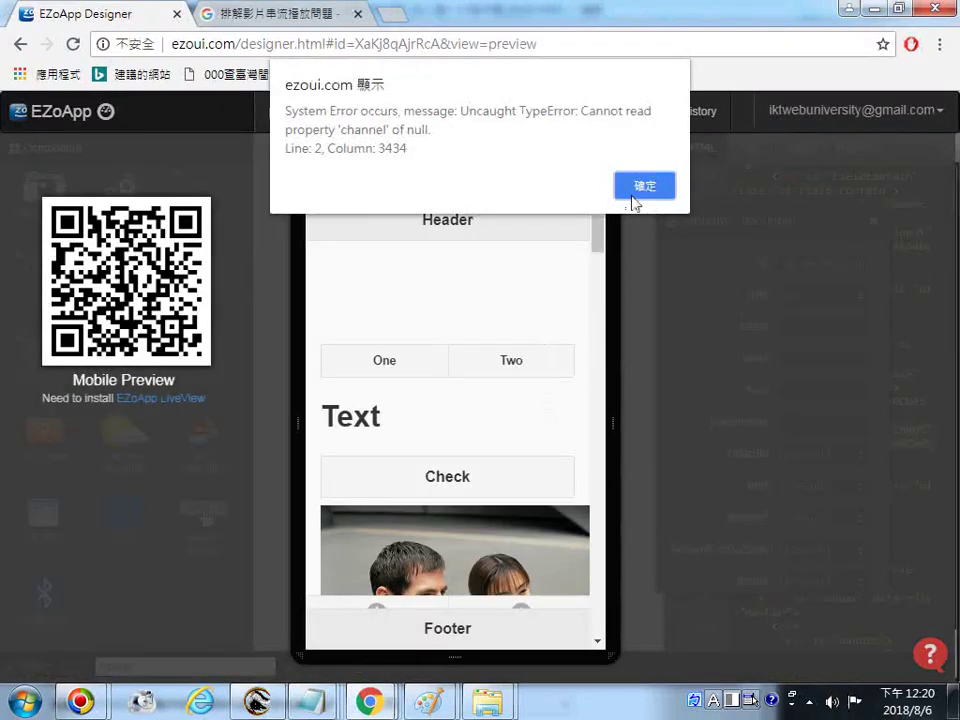
left_click(634, 200)
left_click(642, 188)
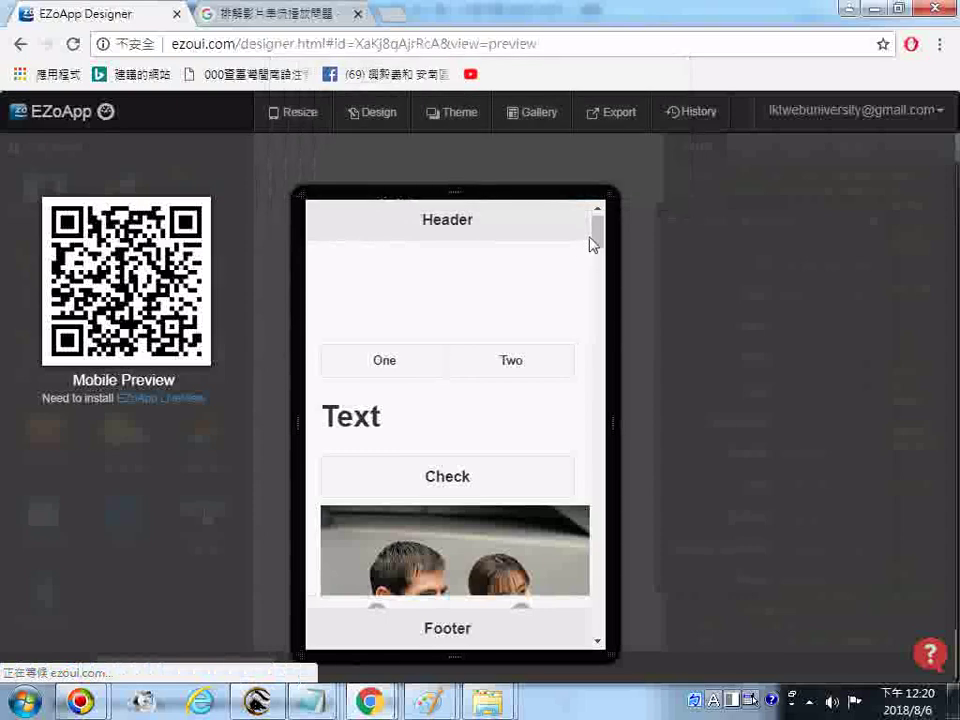
left_click_drag(590, 243, 583, 671)
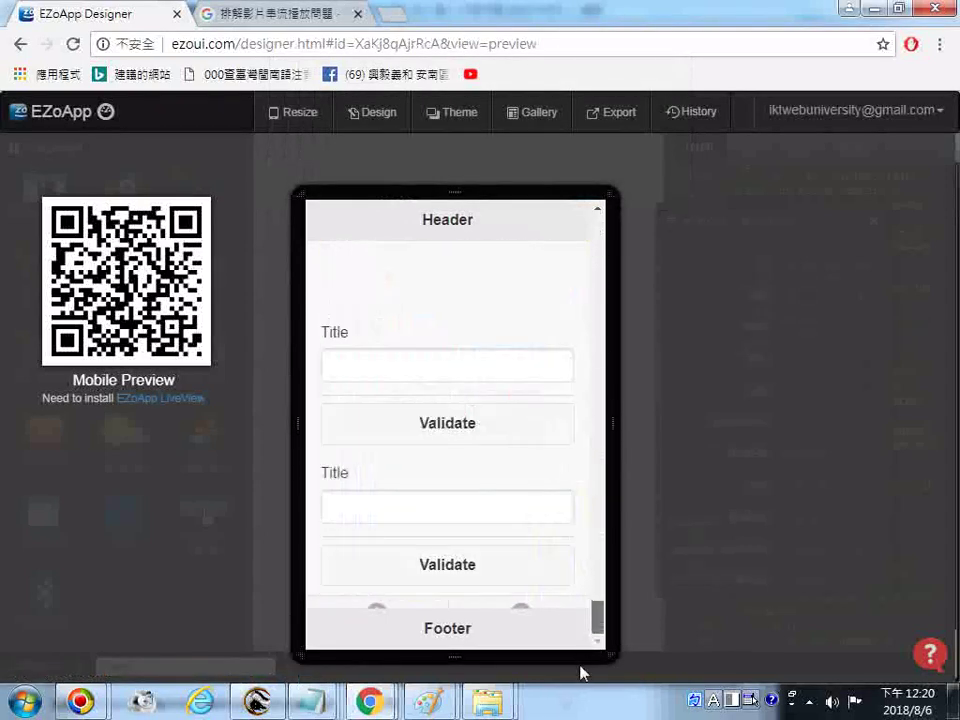
left_click(405, 513)
left_click(452, 572)
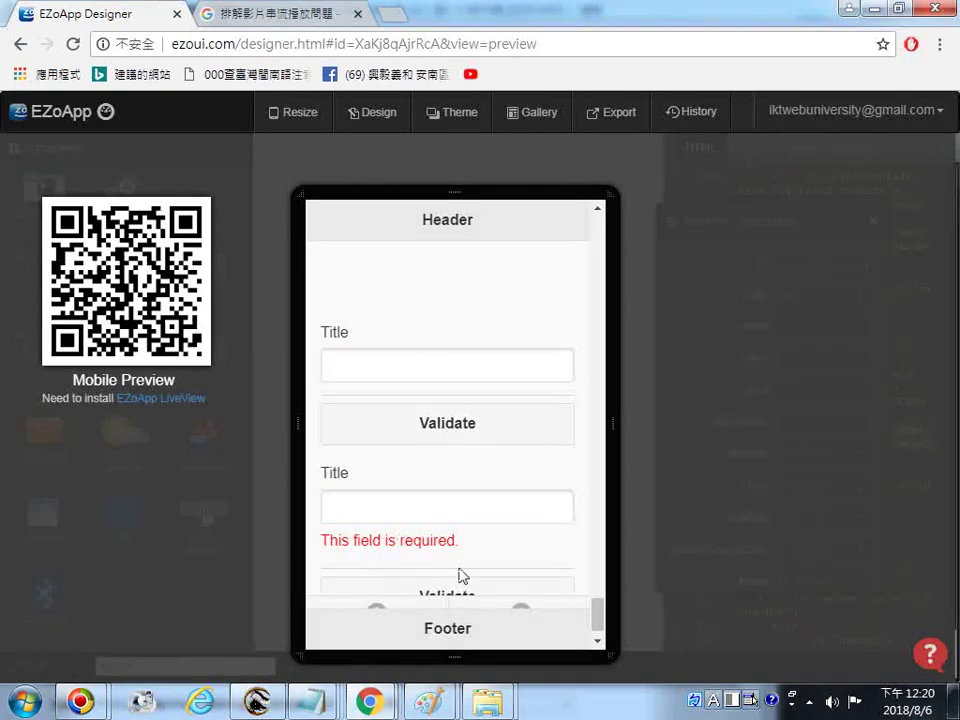
left_click(360, 513)
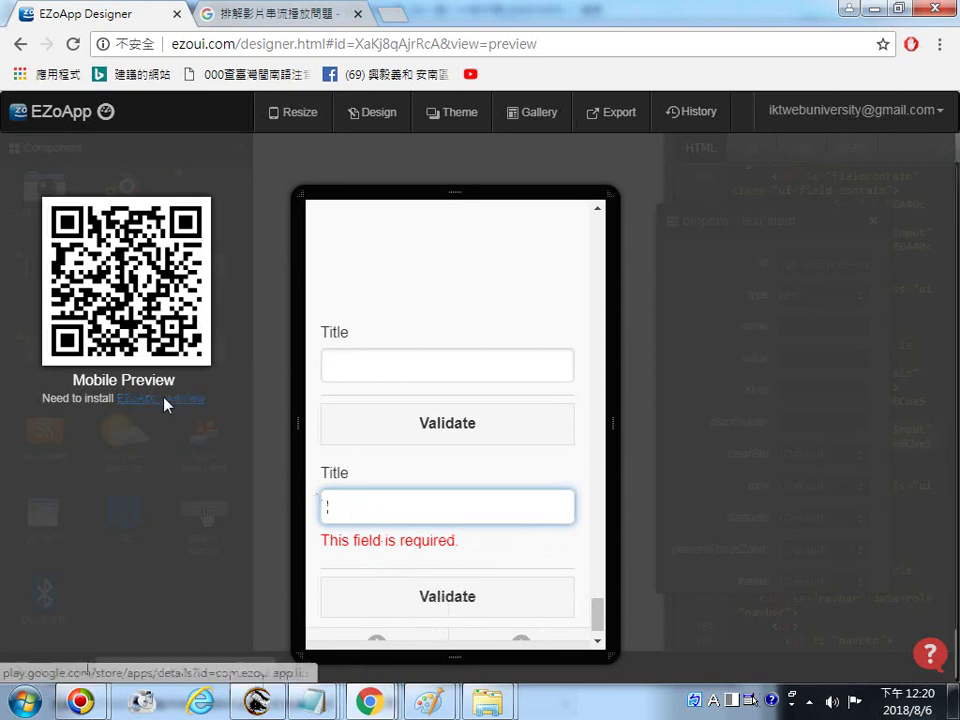
Return from the preview to the page design, reload it and examine the HTML code of the two gk-form components and the footer.
left_click(20, 44)
left_click(74, 44)
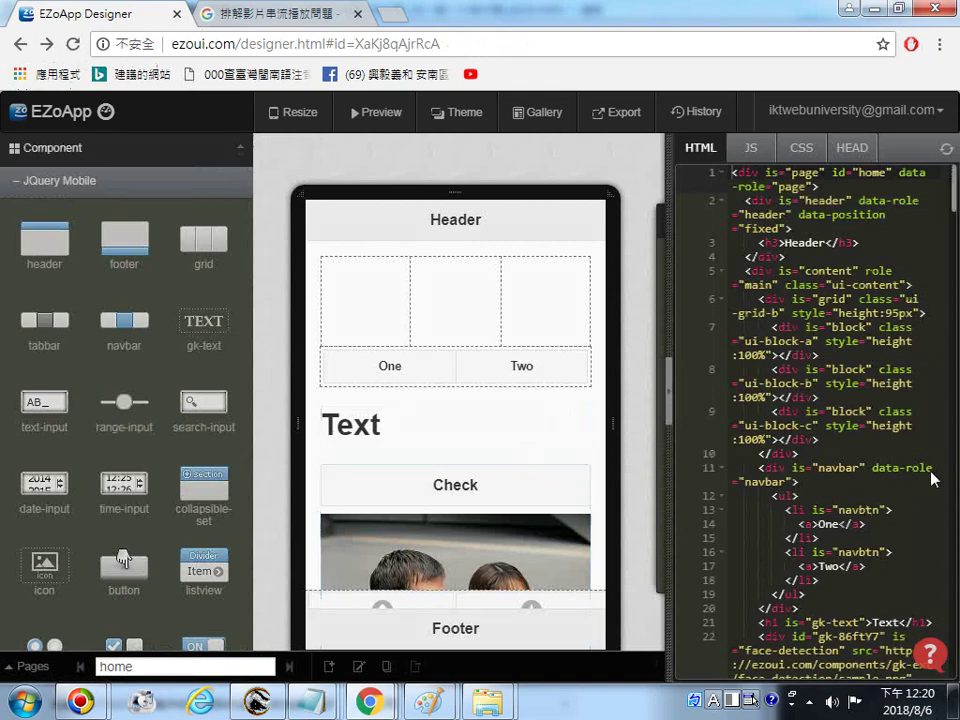
scroll(818, 568, "down", 3)
scroll(816, 568, "down", 10)
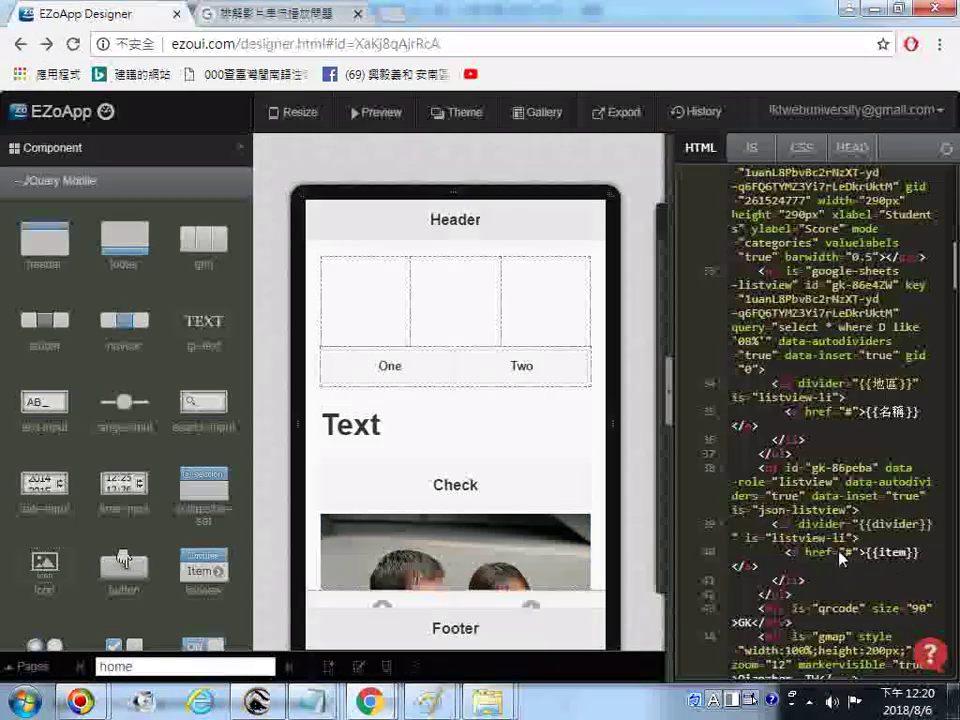
scroll(808, 515, "down", 10)
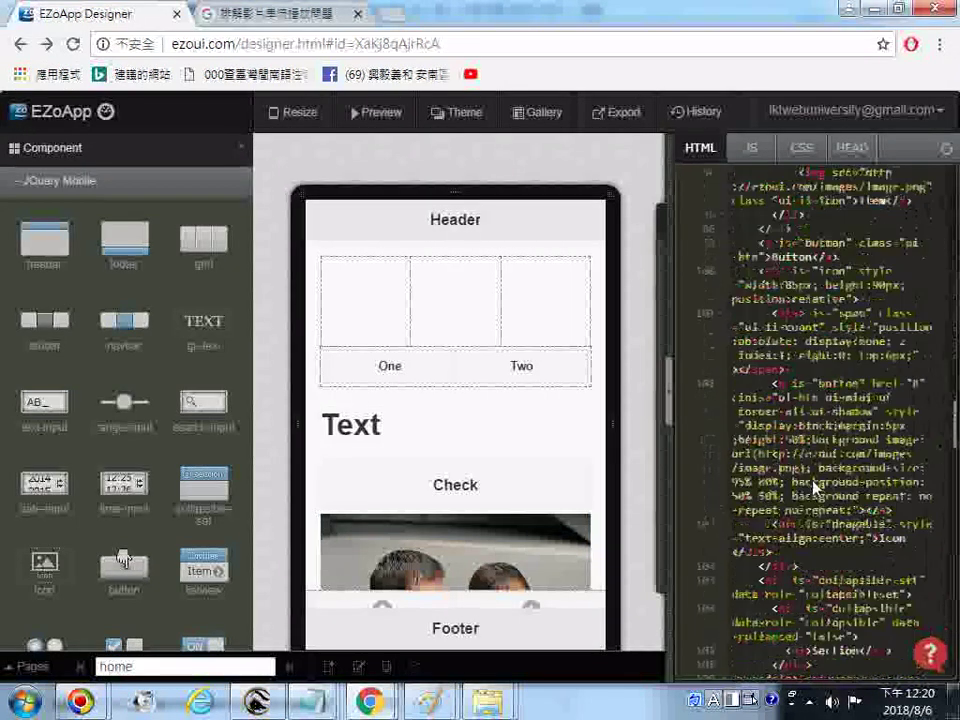
scroll(800, 450, "down", 8)
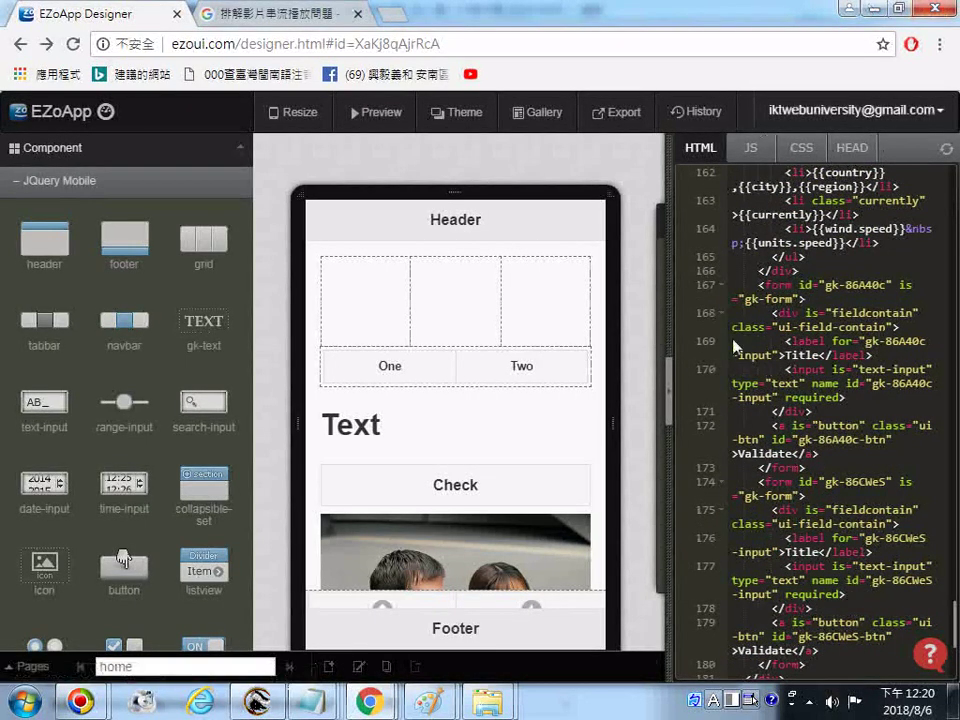
scroll(760, 450, "down", 5)
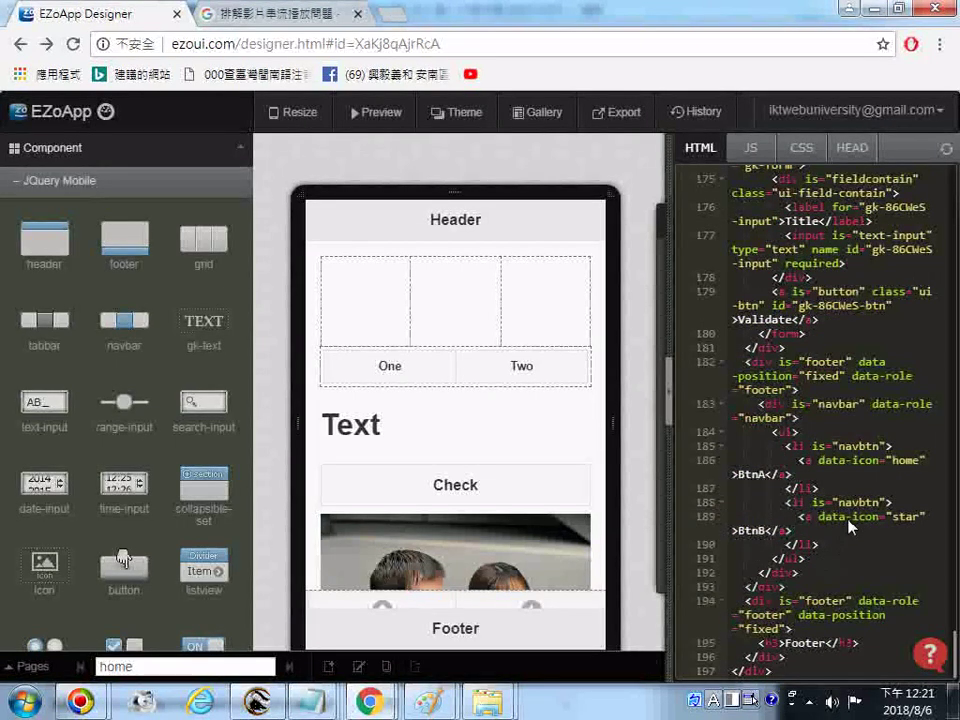
scroll(815, 530, "up", 1)
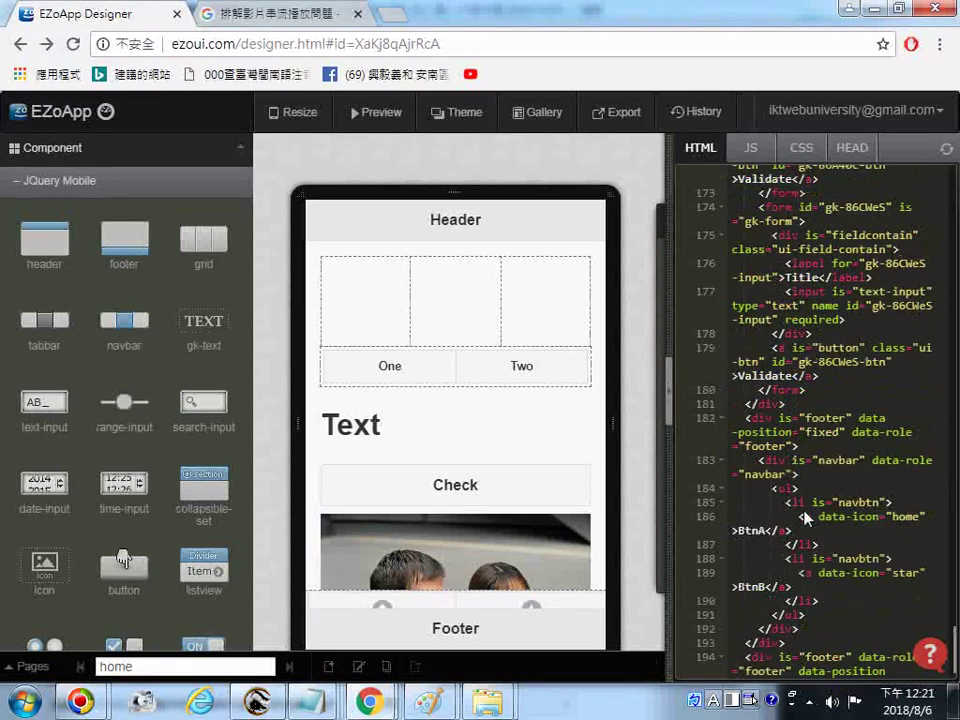
scroll(806, 517, "up", 2)
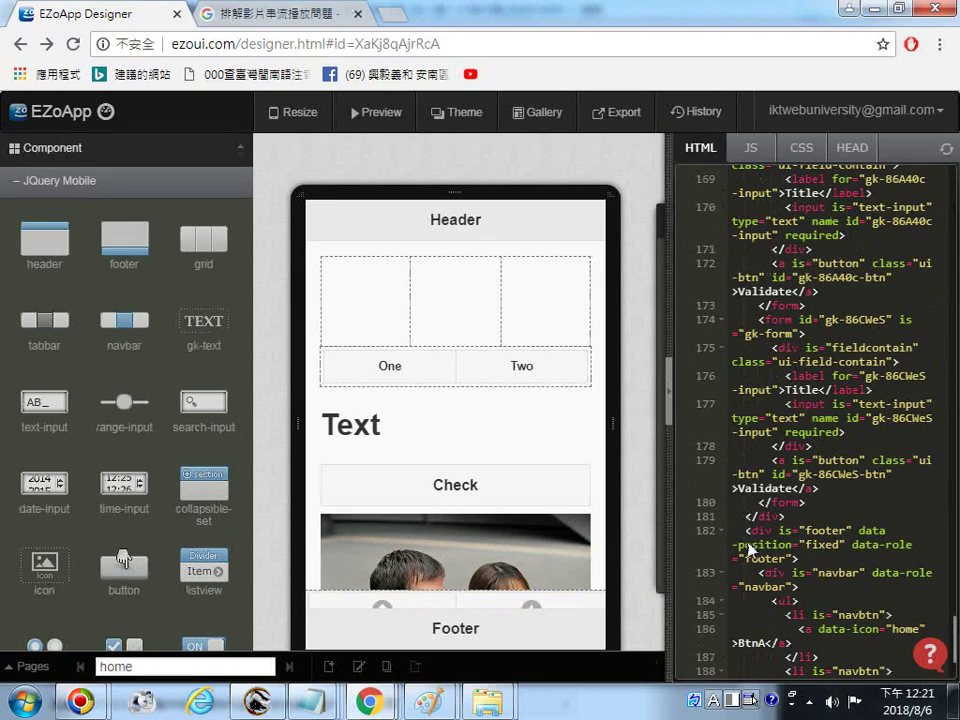
scroll(752, 538, "up", 2)
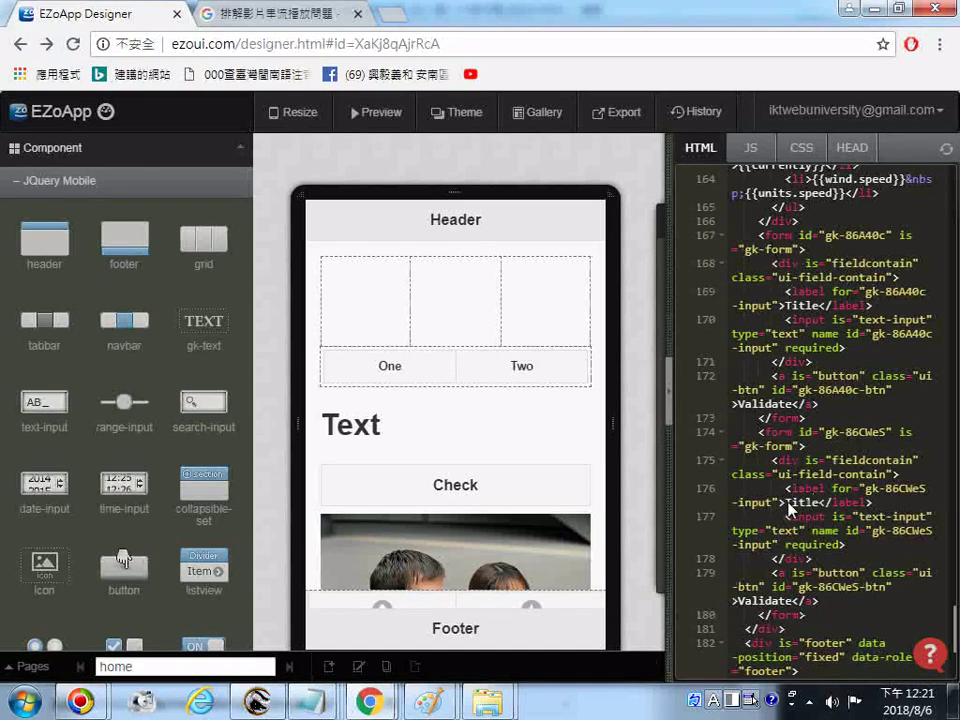
Delete the first gk-form's code block from the HTML and check the remaining form at the end of the page design.
scroll(790, 508, "up", 3)
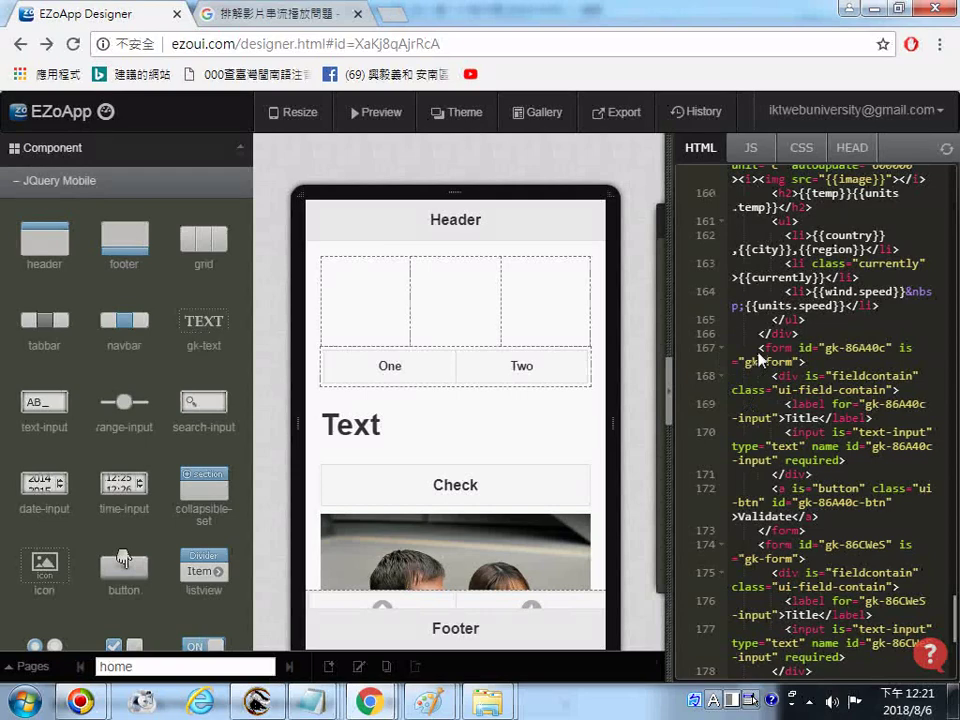
left_click_drag(759, 350, 840, 538)
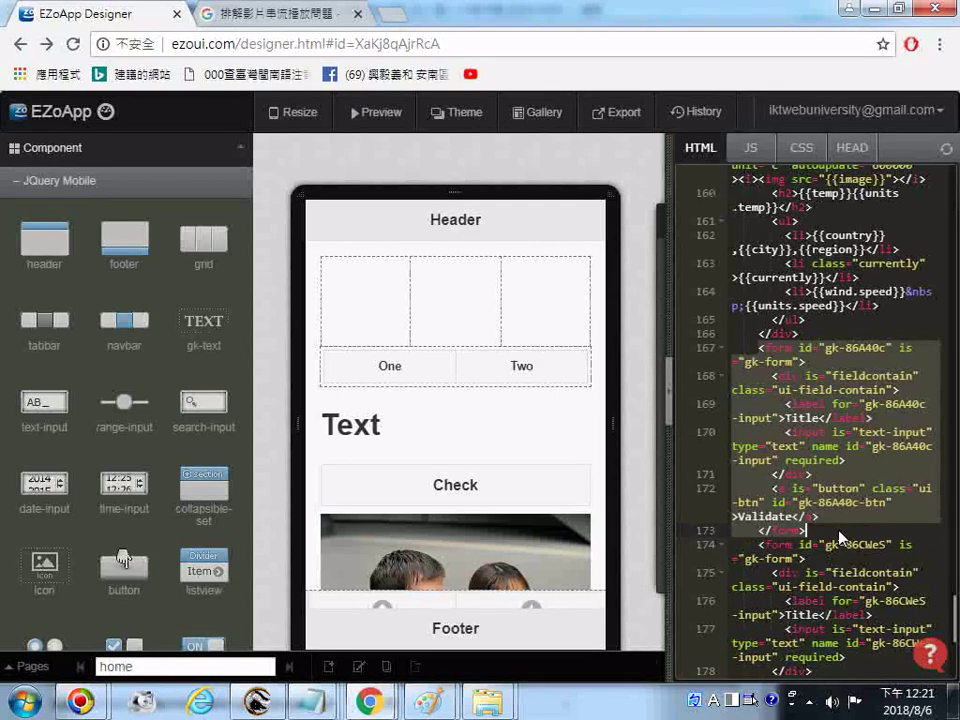
key("Delete")
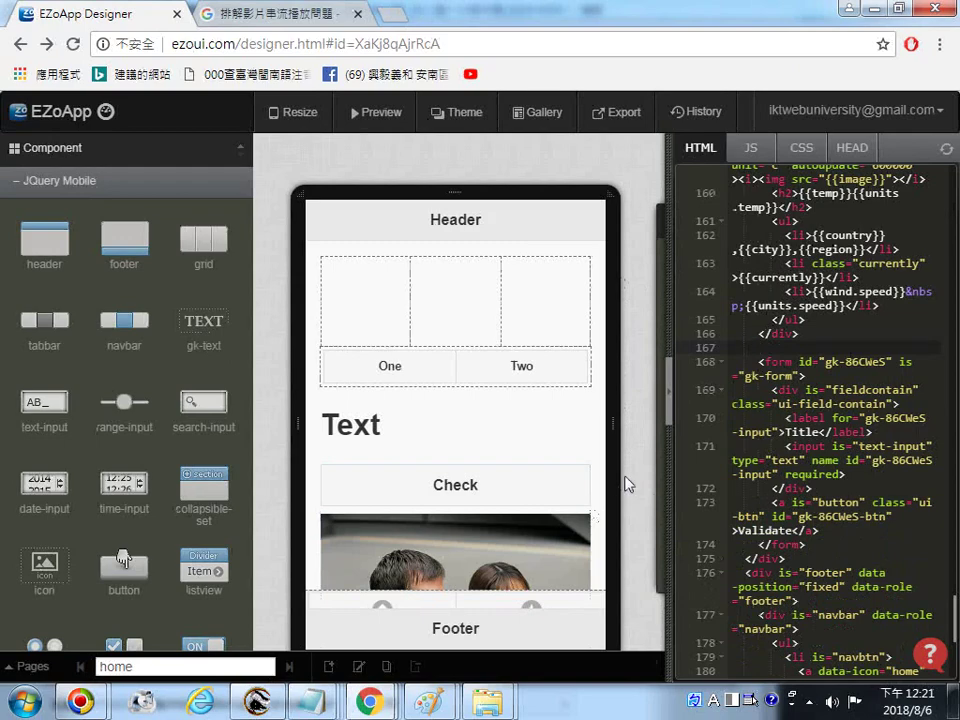
scroll(561, 476, "down", 10)
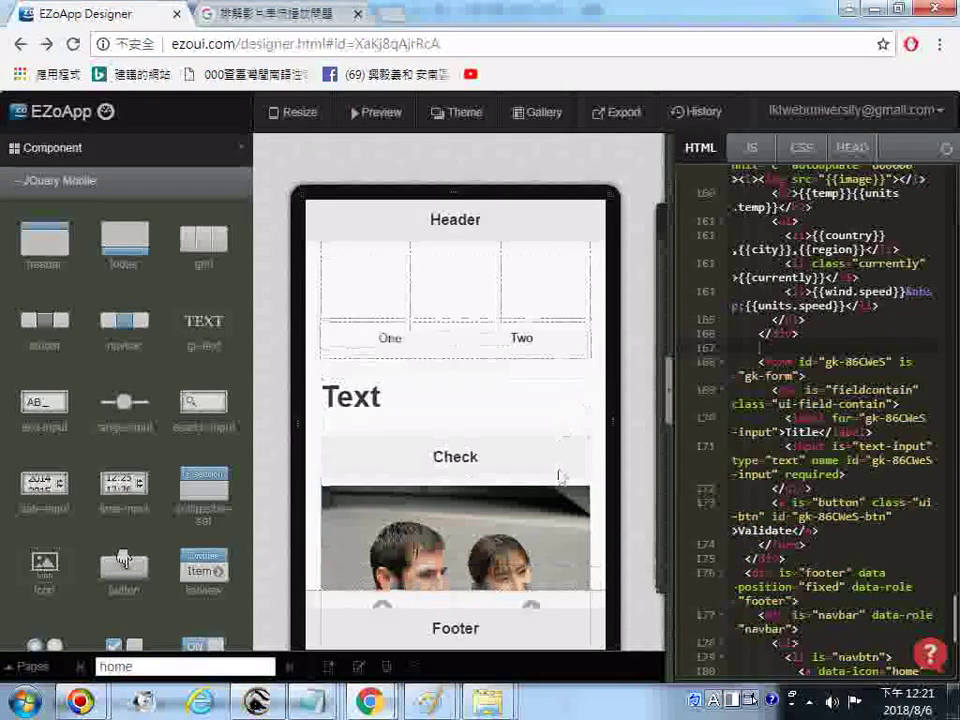
scroll(575, 528, "down", 15)
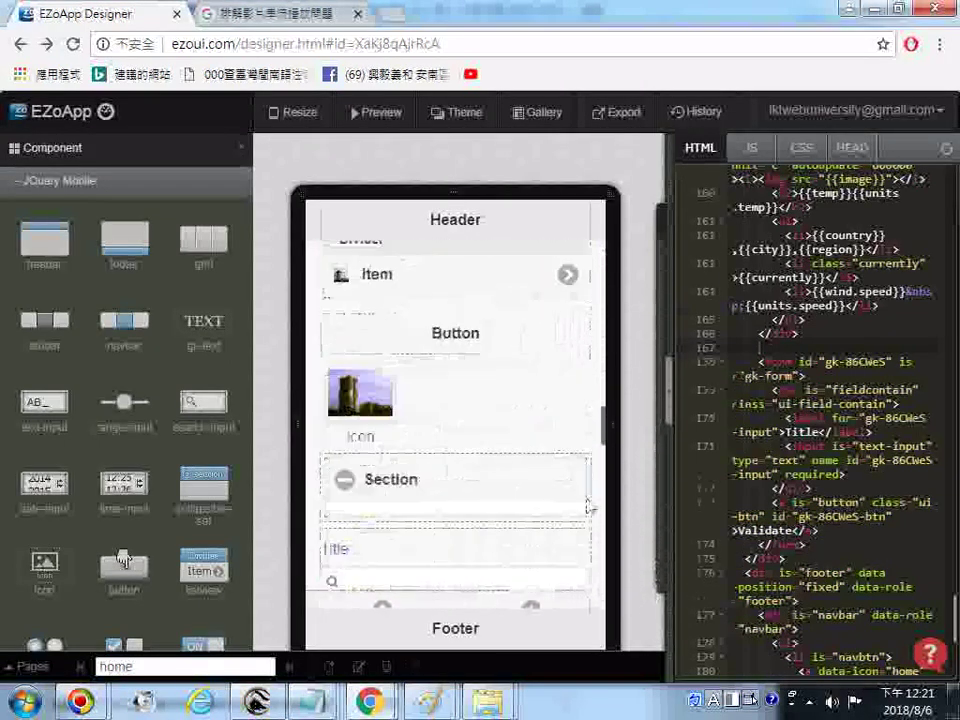
scroll(585, 532, "down", 10)
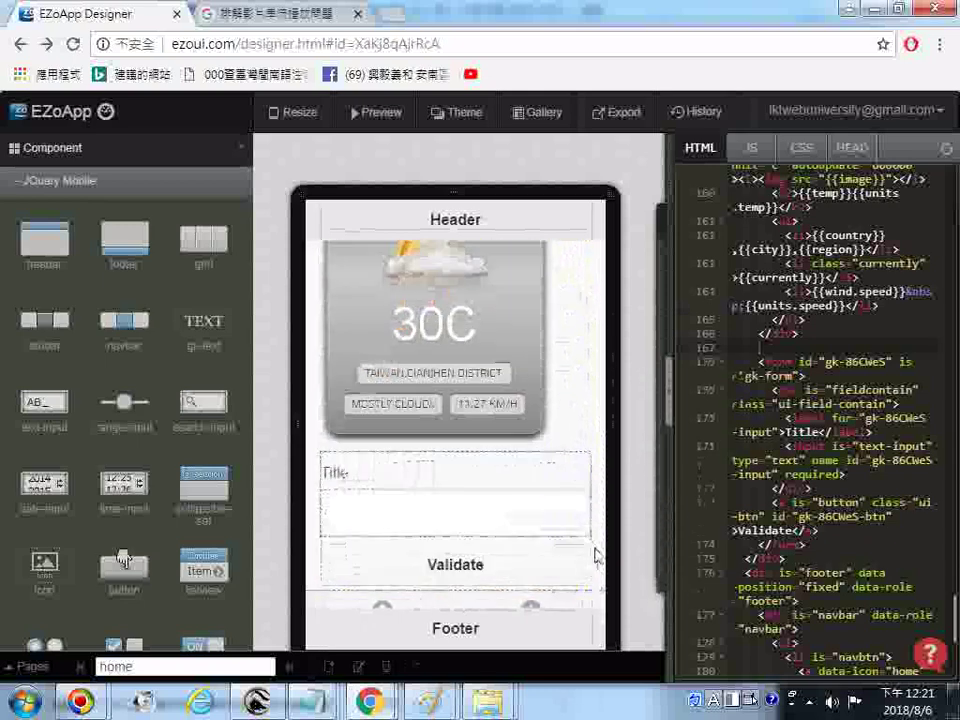
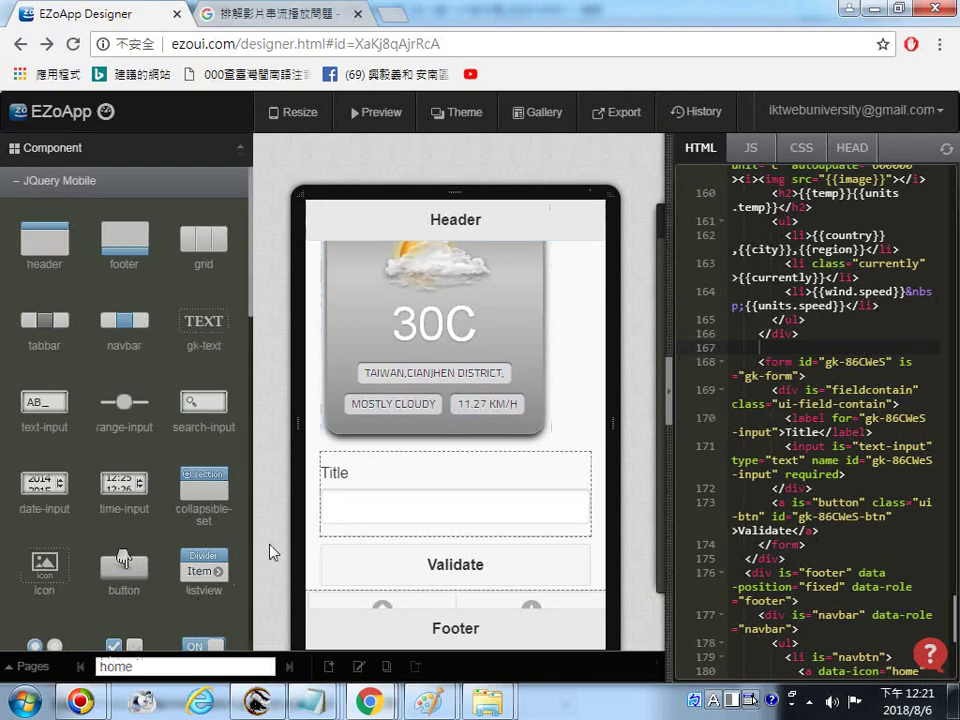
Add an nfc component from the component library to the home page, after the remaining gk-form.
scroll(240, 600, "down", 10)
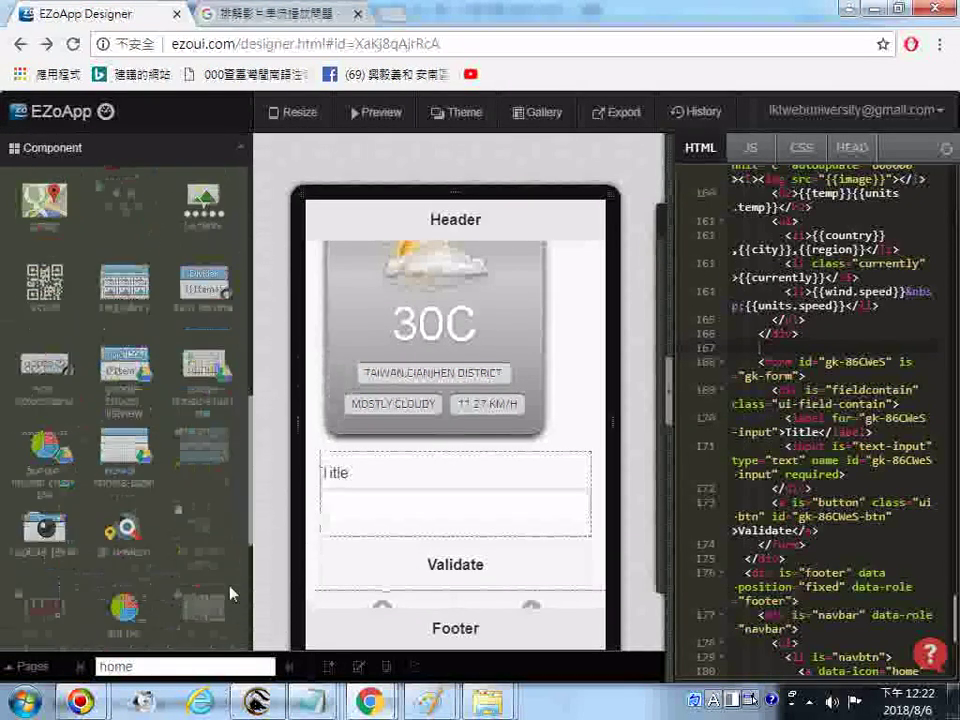
scroll(230, 594, "down", 3)
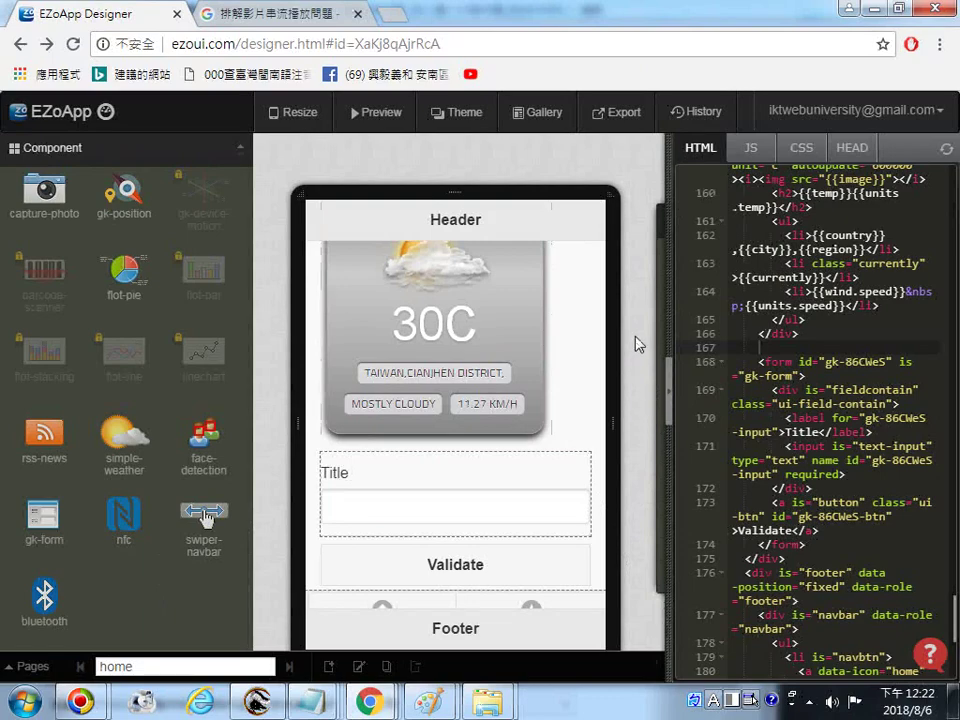
scroll(589, 300, "up", 5)
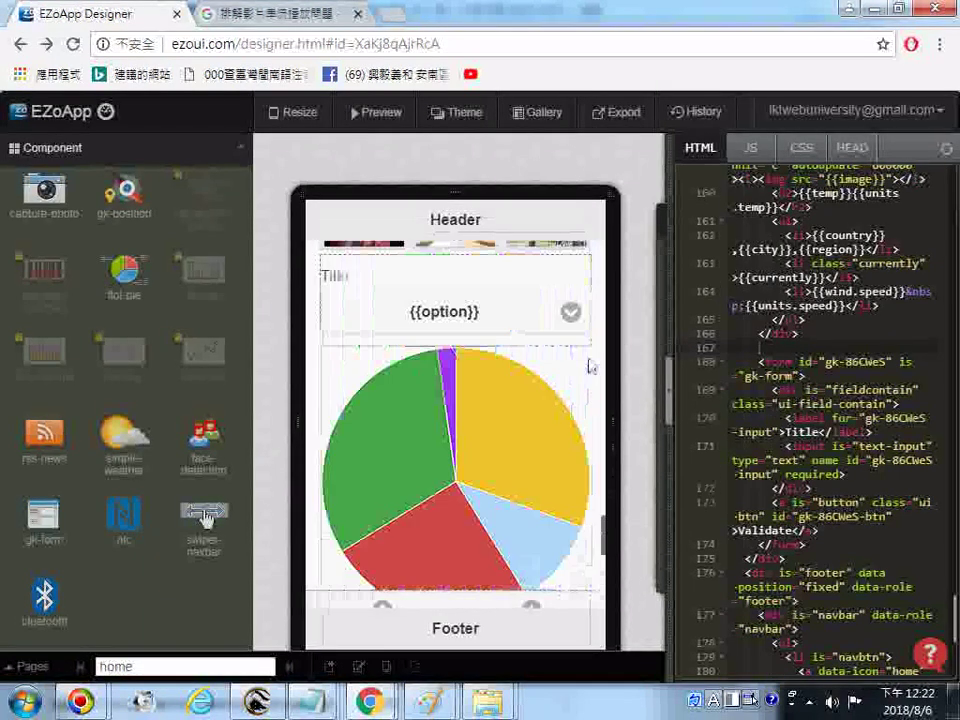
scroll(589, 366, "up", 10)
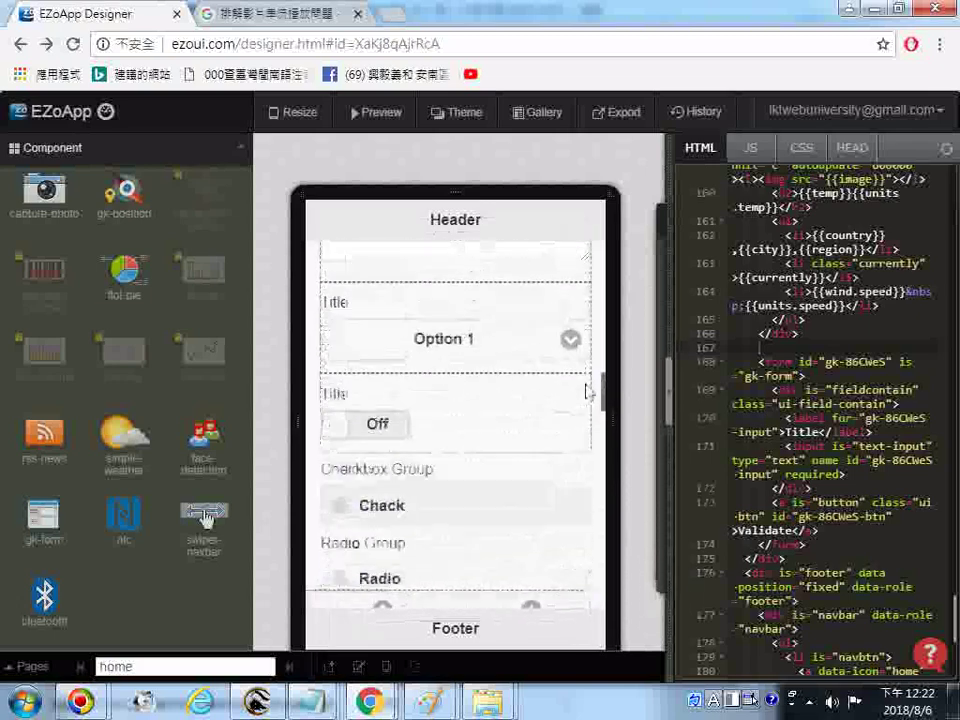
scroll(589, 392, "up", 10)
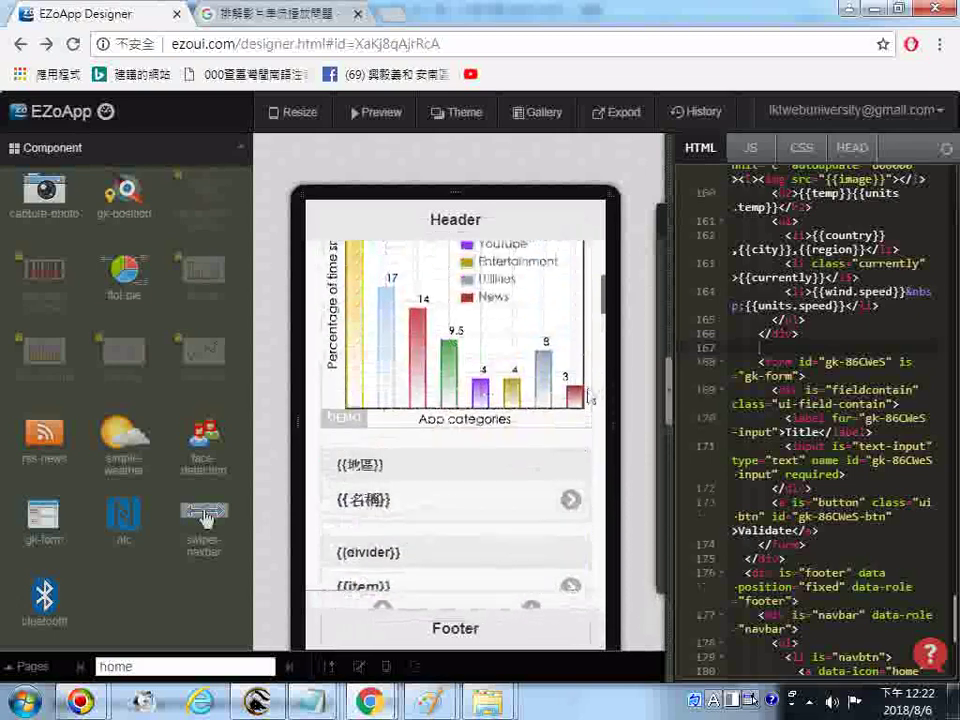
scroll(595, 400, "up", 10)
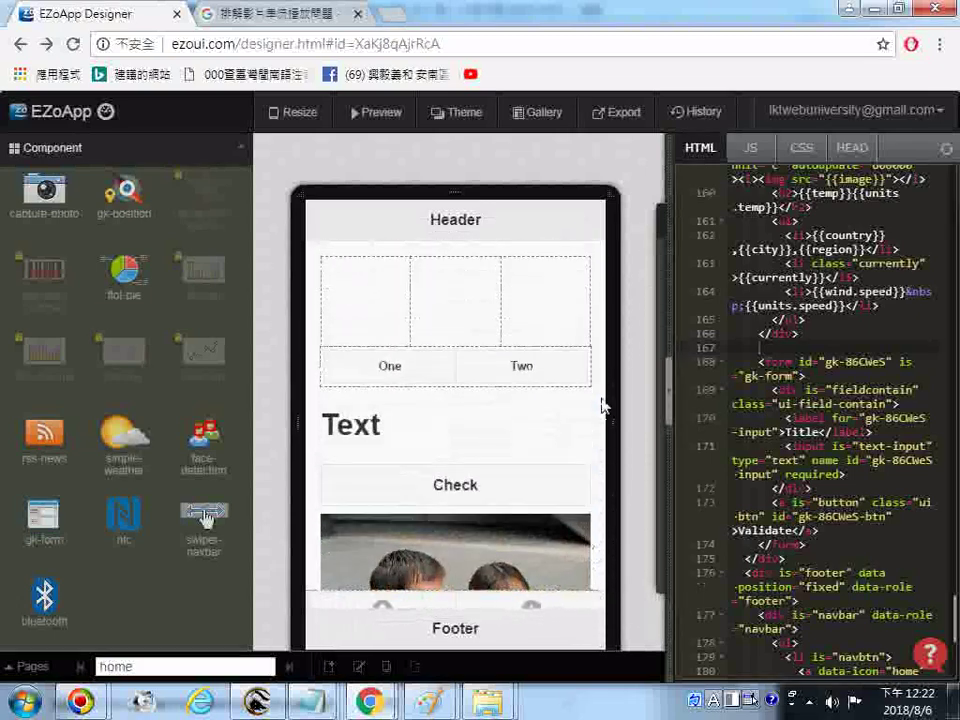
left_click_drag(123, 514, 396, 443)
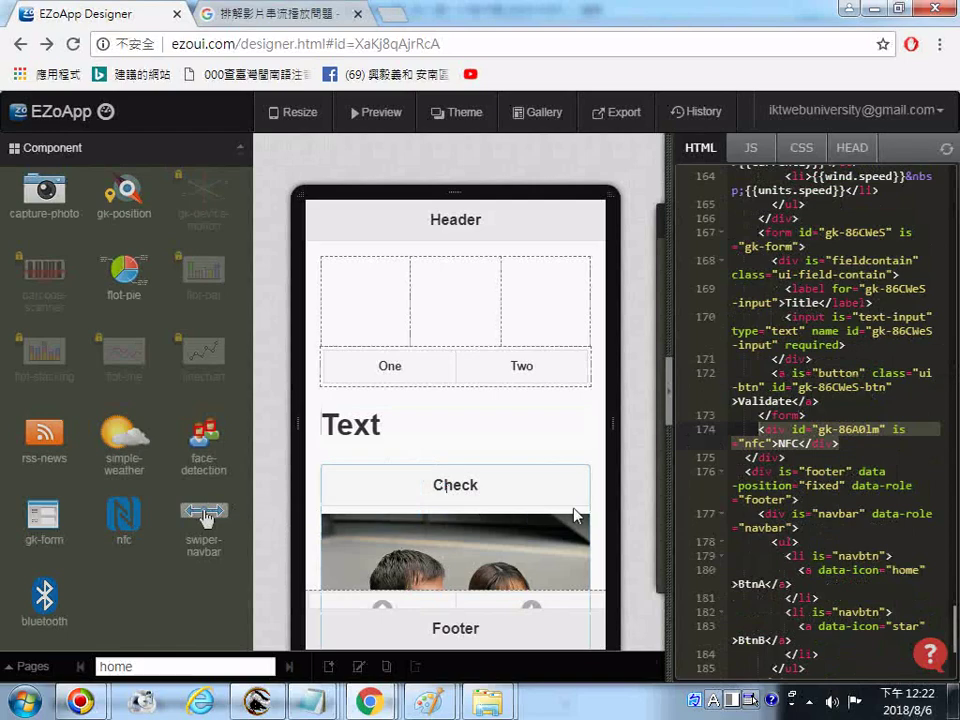
Move the phone frame slightly higher in the workspace and check the new NFC component at the end of the page.
scroll(598, 575, "down", 2)
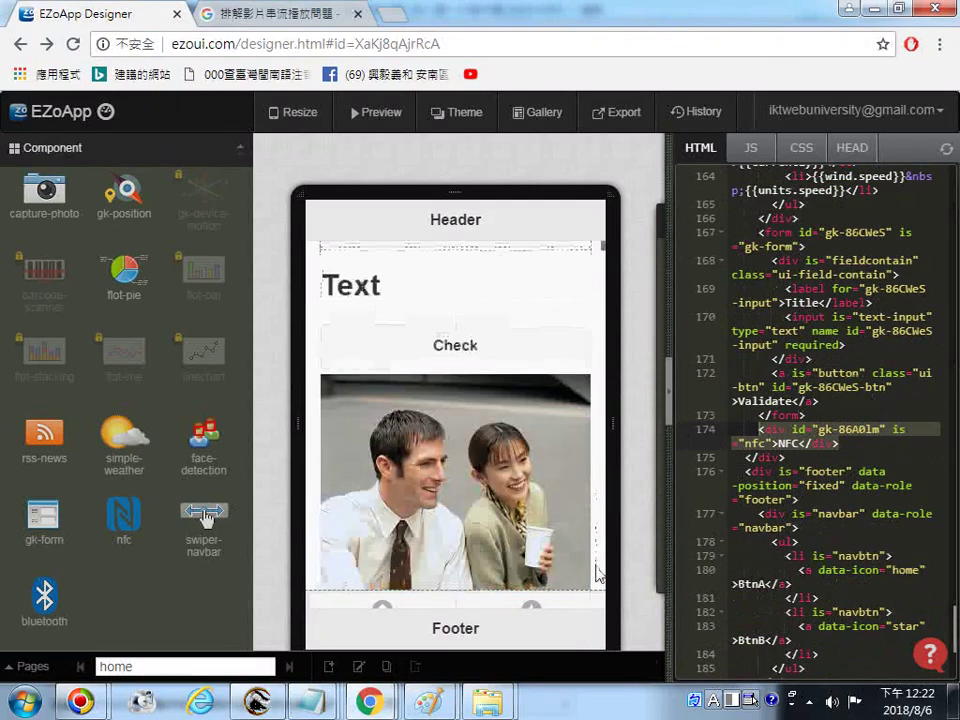
scroll(598, 575, "down", 10)
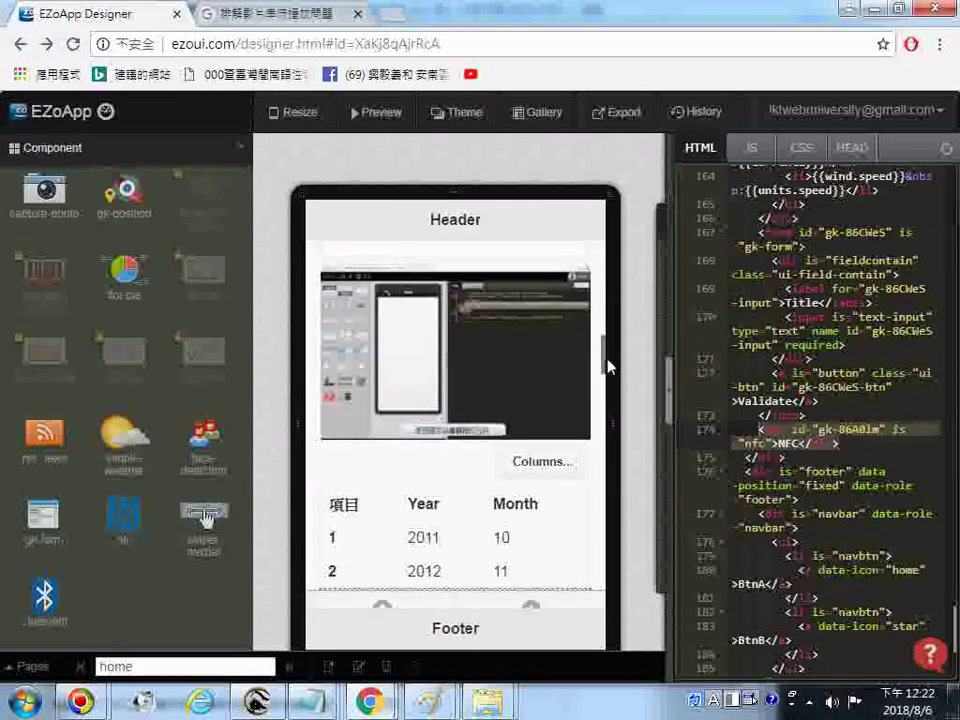
left_click_drag(608, 367, 613, 330)
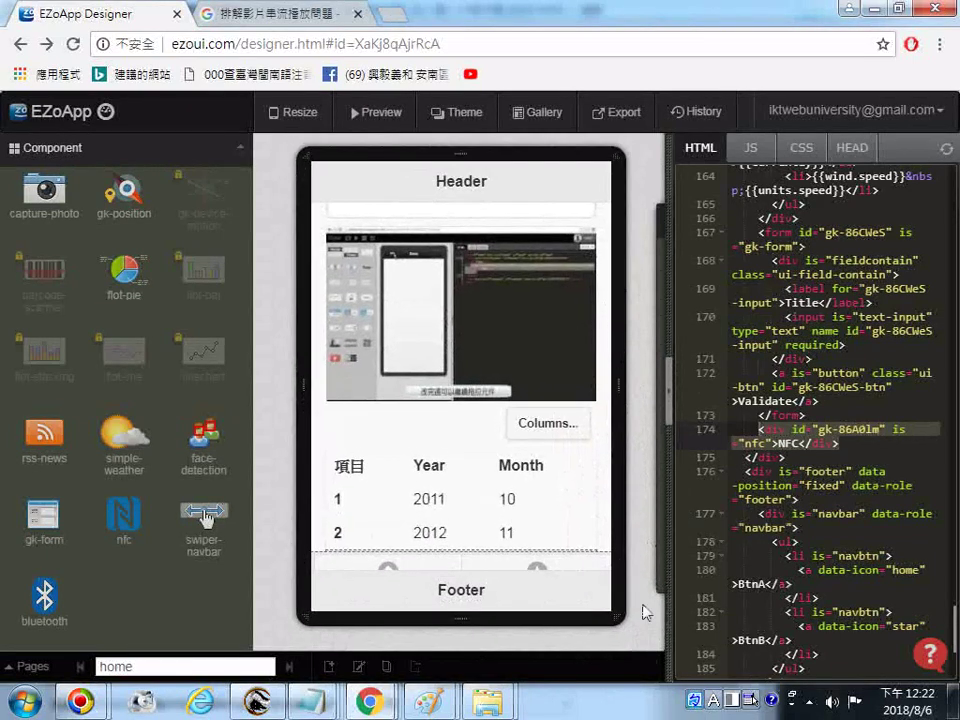
scroll(585, 510, "down", 15)
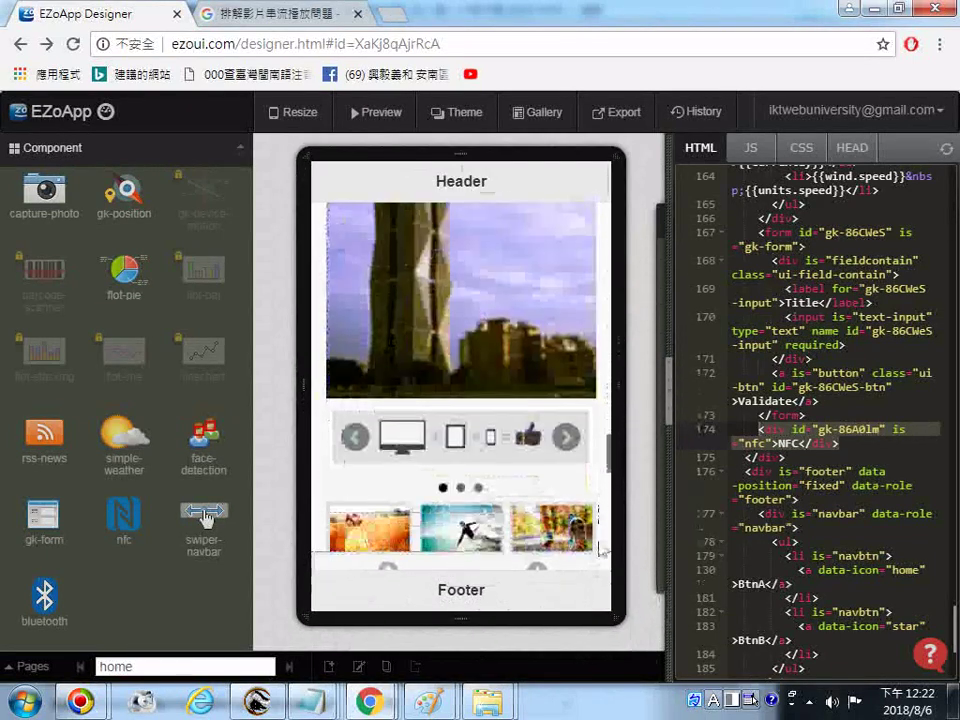
scroll(602, 549, "down", 12)
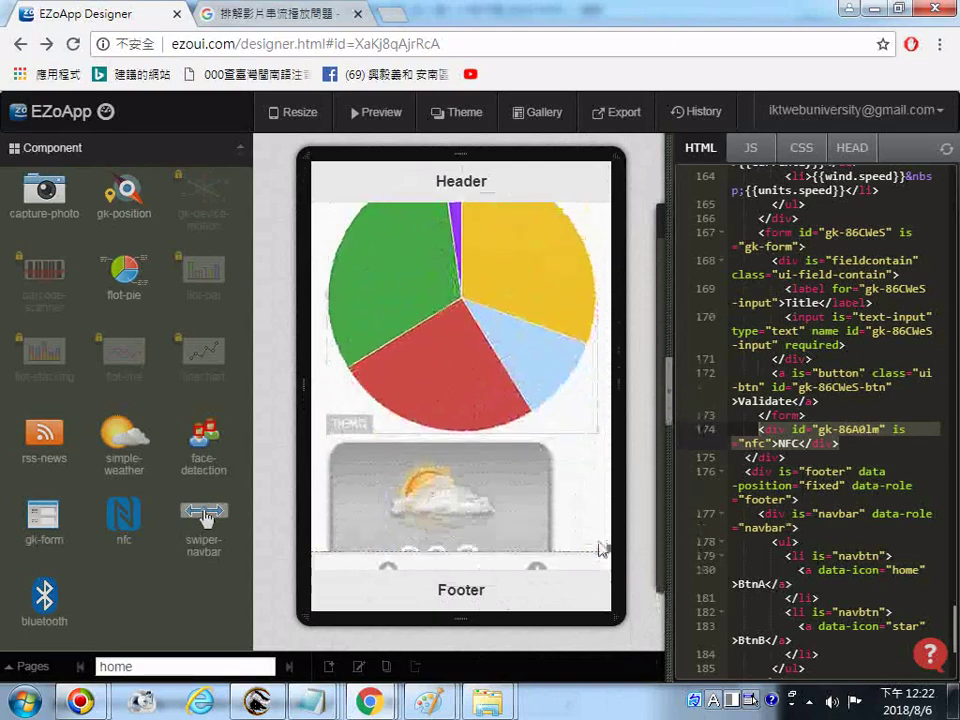
scroll(602, 549, "down", 5)
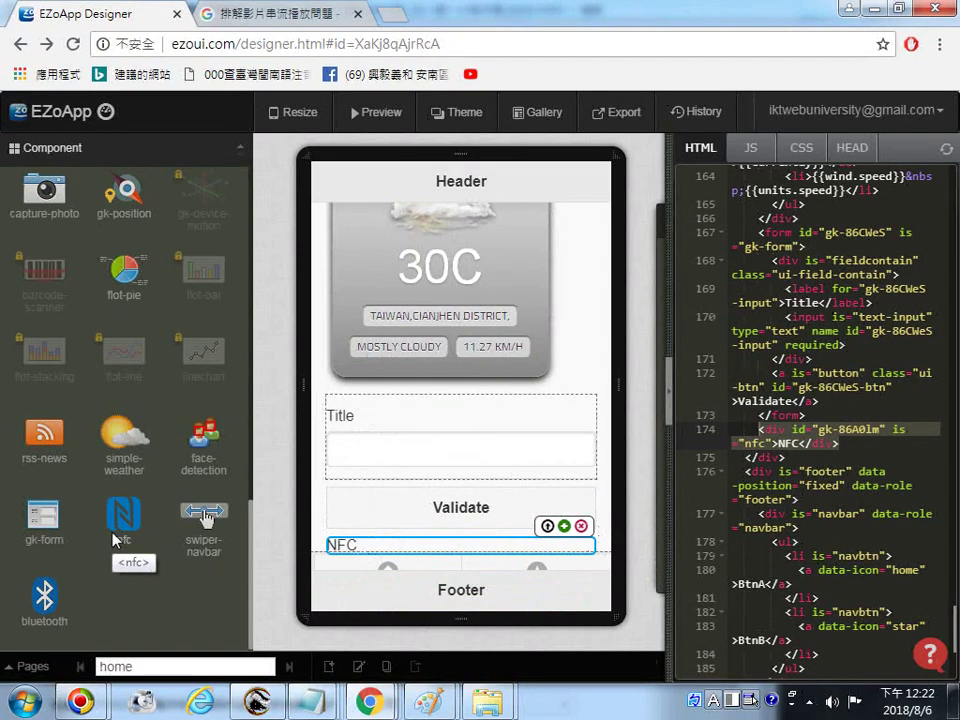
Copy the page's entire HTML code and switch to the Notepad file ezoapp設計用到的左方素材程式碼, starting a new line at its end.
right_click(750, 442)
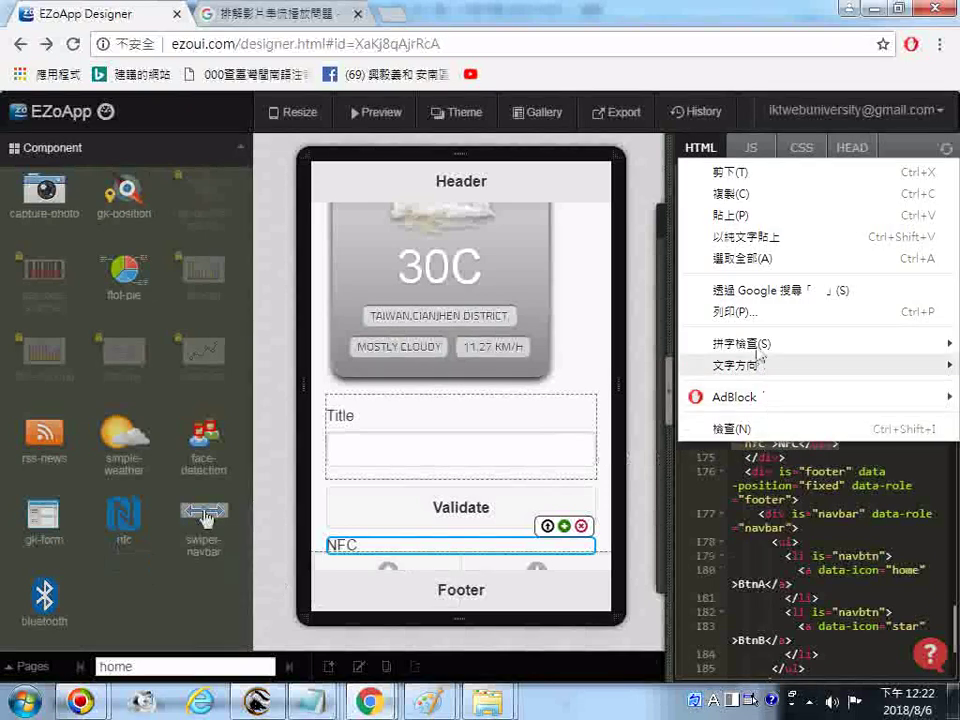
right_click(825, 305)
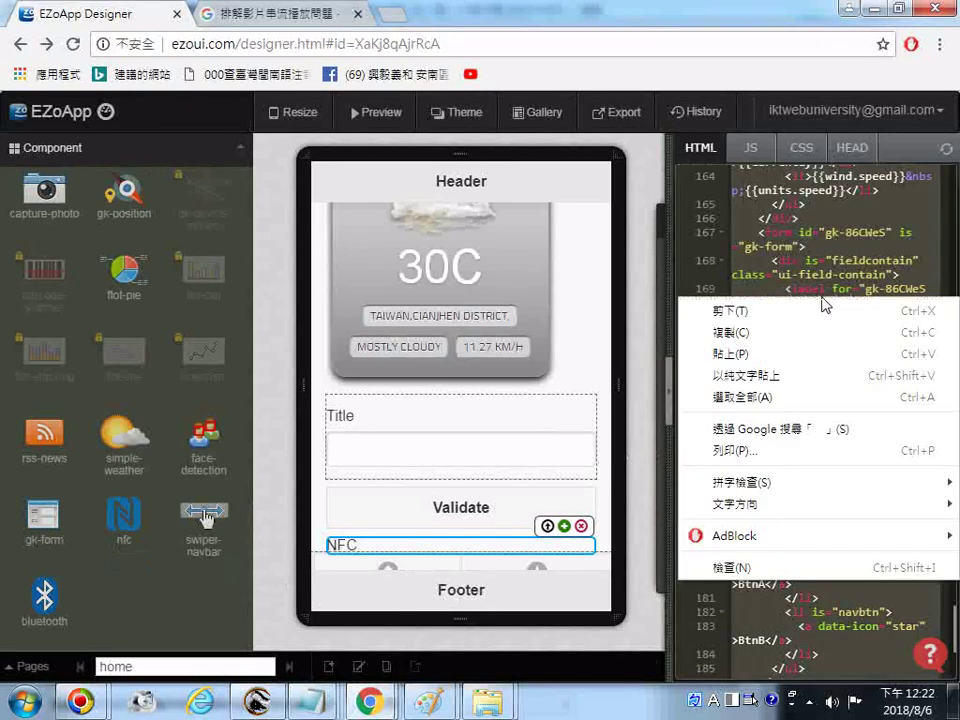
left_click(688, 332)
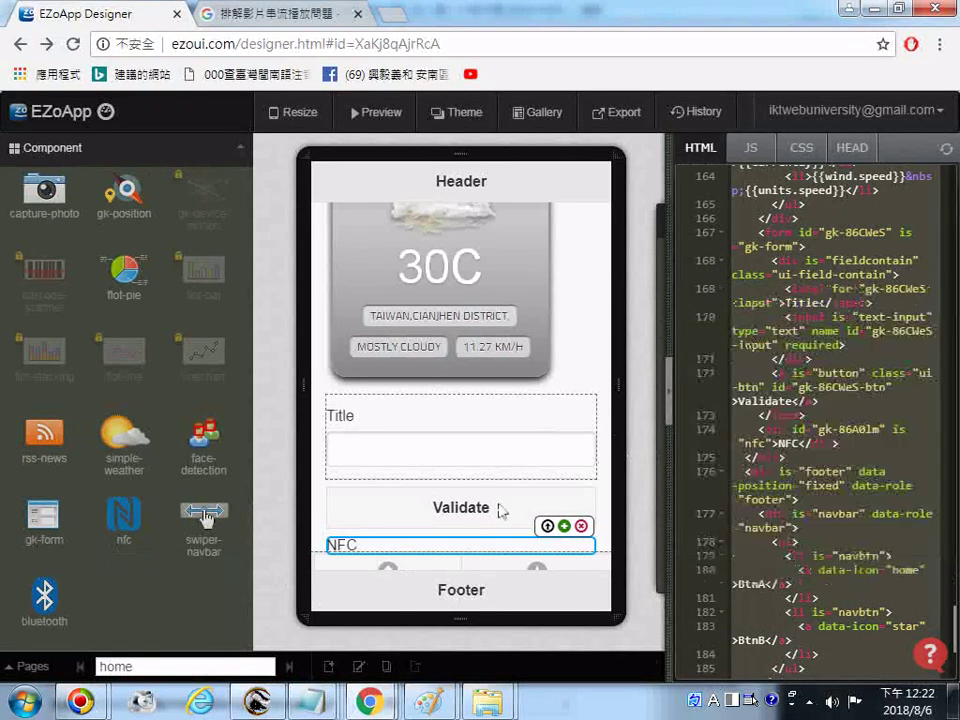
right_click(316, 706)
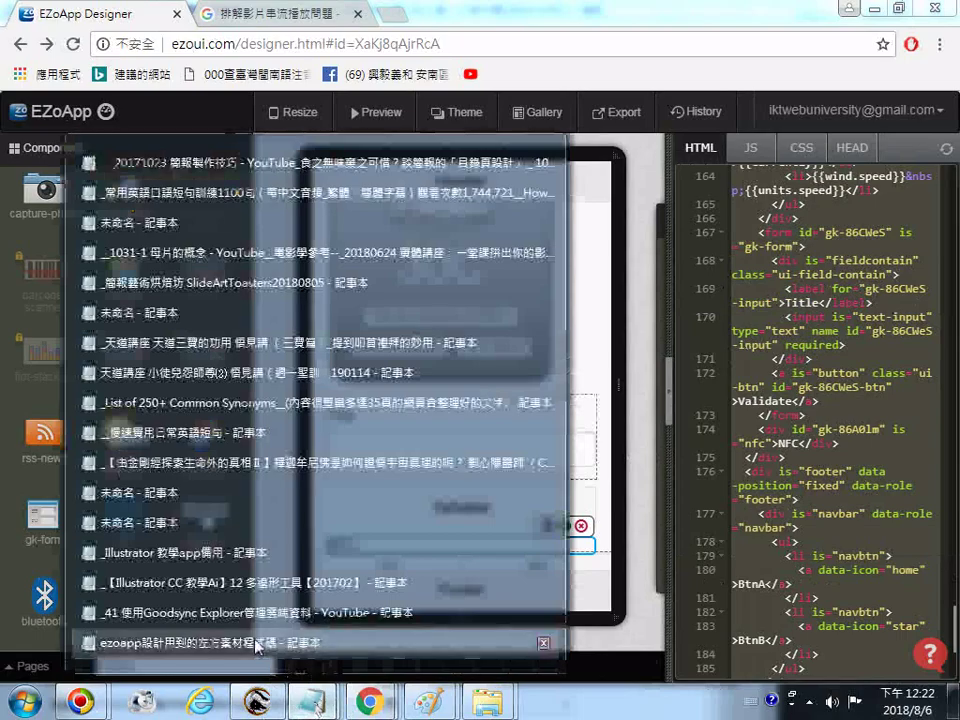
left_click(257, 645)
key("Return")
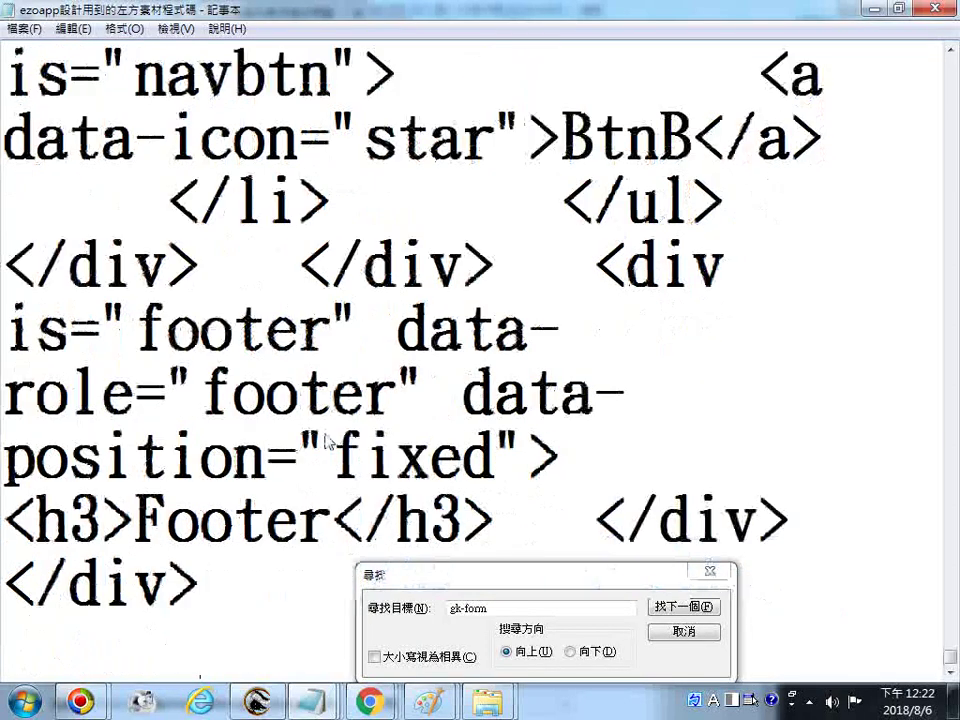
Number the new entry "36.", paste the copied HTML code below it and save the text file.
type("3")
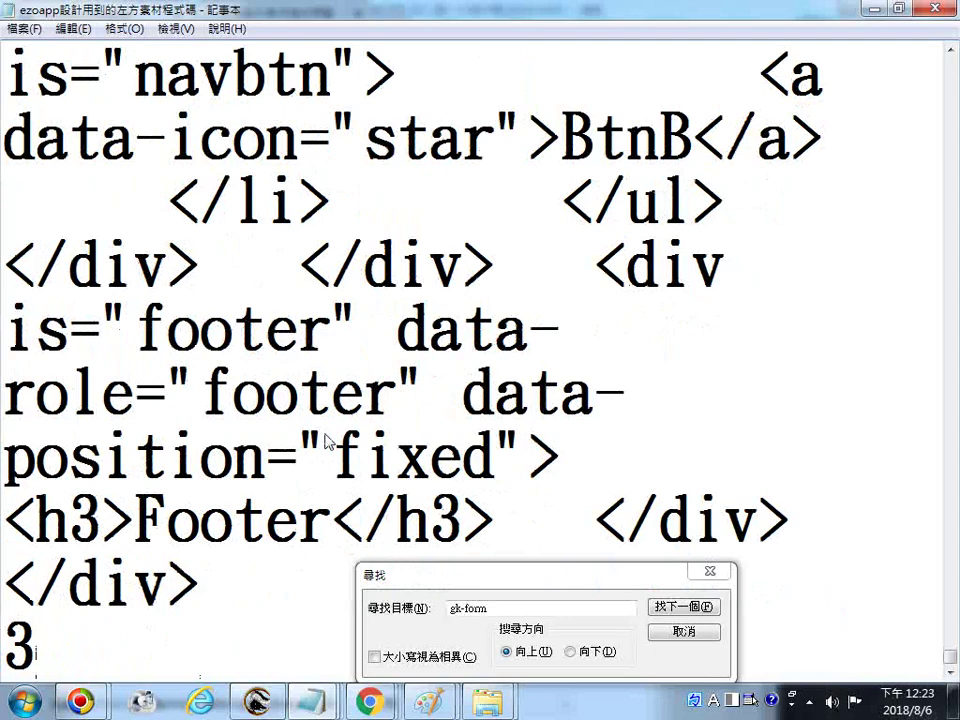
type("6.")
key("Return")
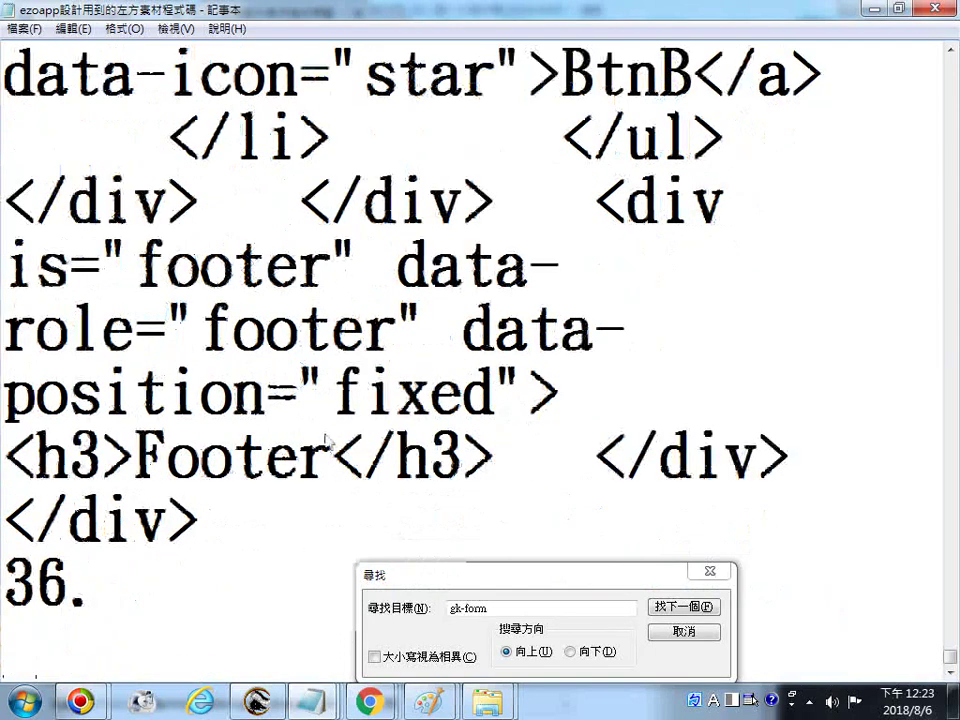
key("BackSpace")
key("BackSpace")
key("BackSpace")
key("BackSpace")
key("BackSpace")
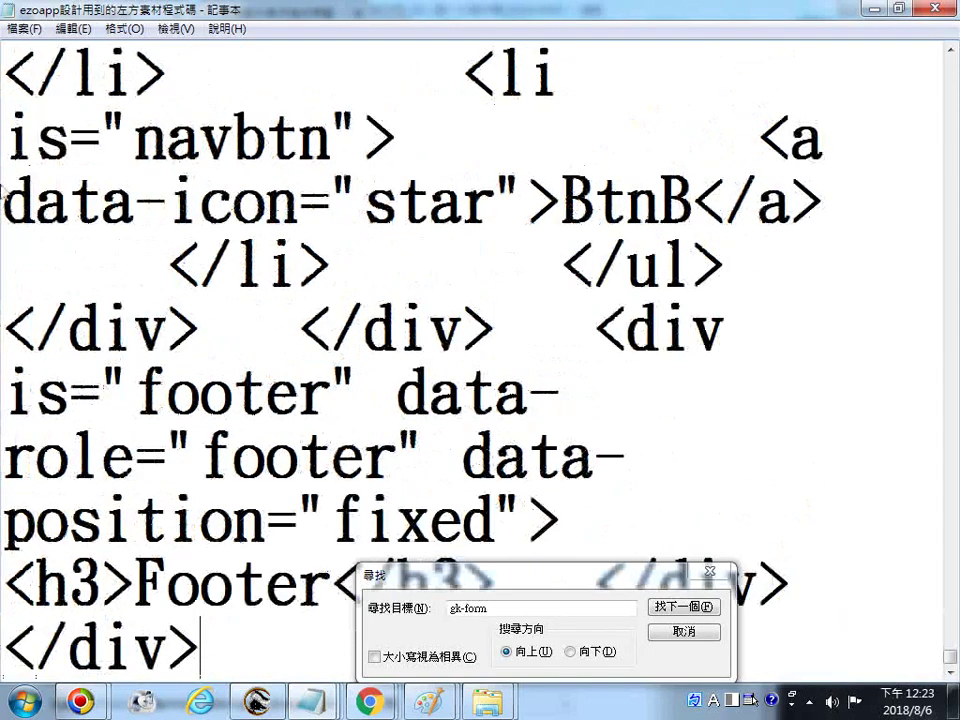
left_click(24, 28)
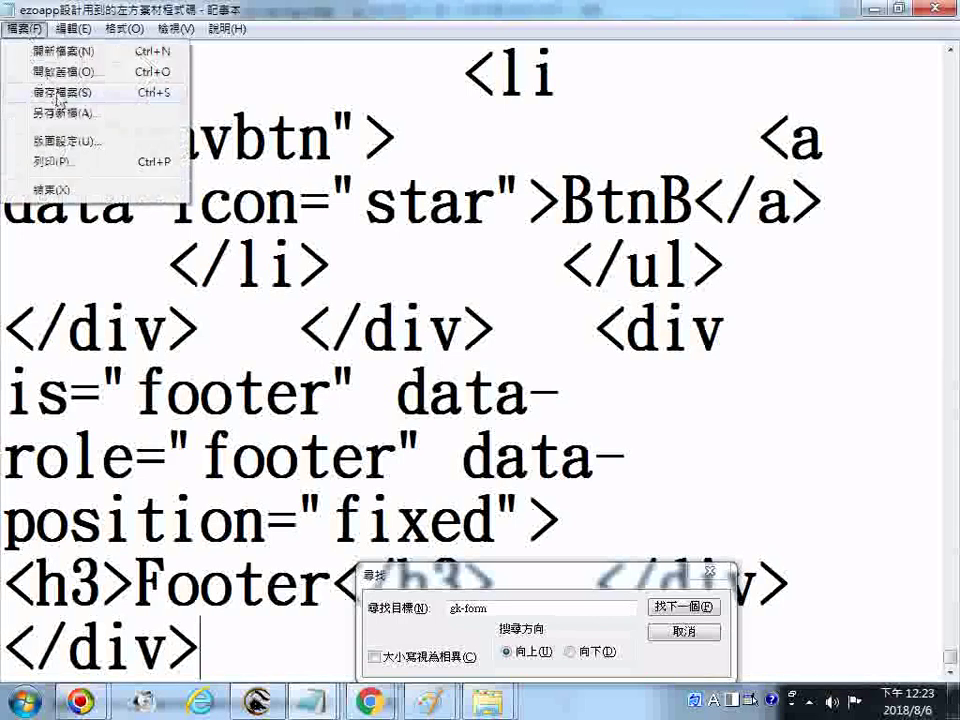
left_click(58, 94)
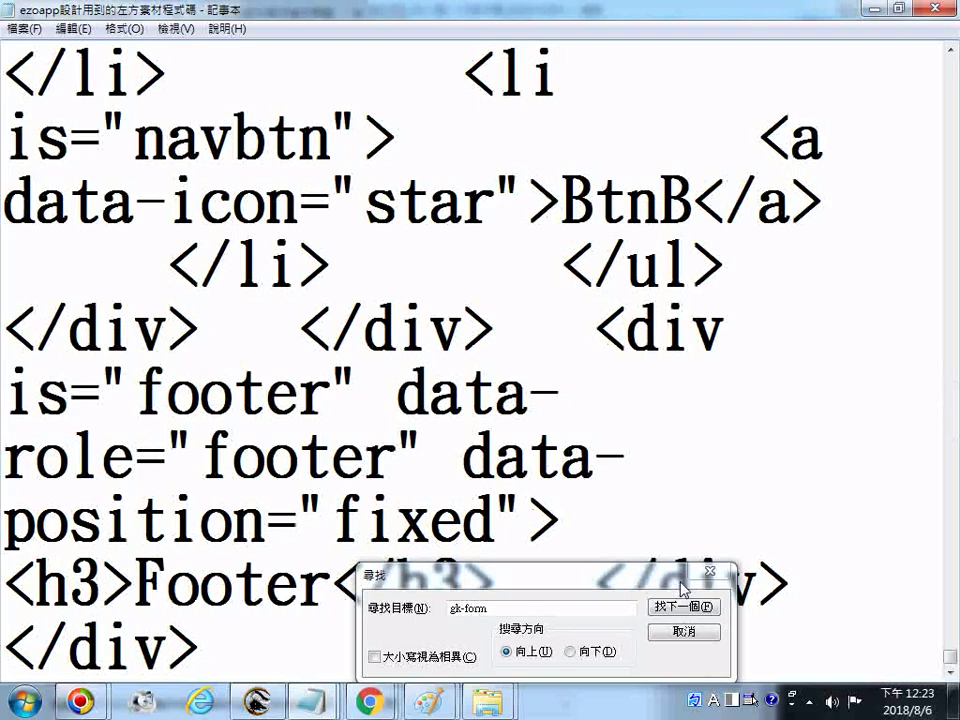
Find the nfc component's code in the pasted HTML and highlight its text "NFC".
left_click(370, 272)
scroll(345, 217, "up", 5)
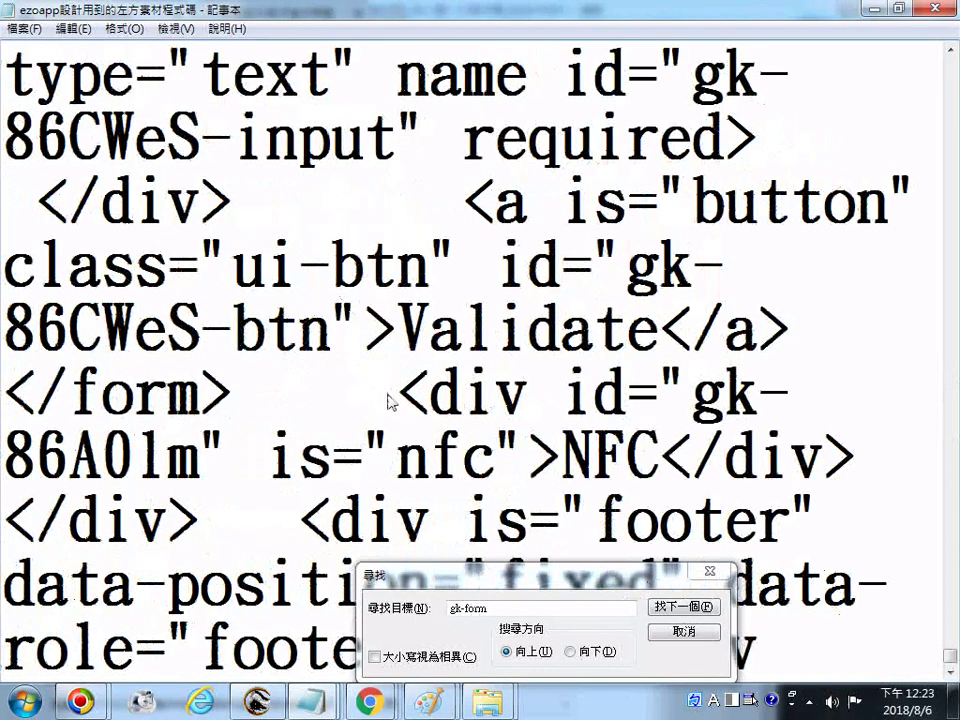
scroll(390, 402, "down", 2)
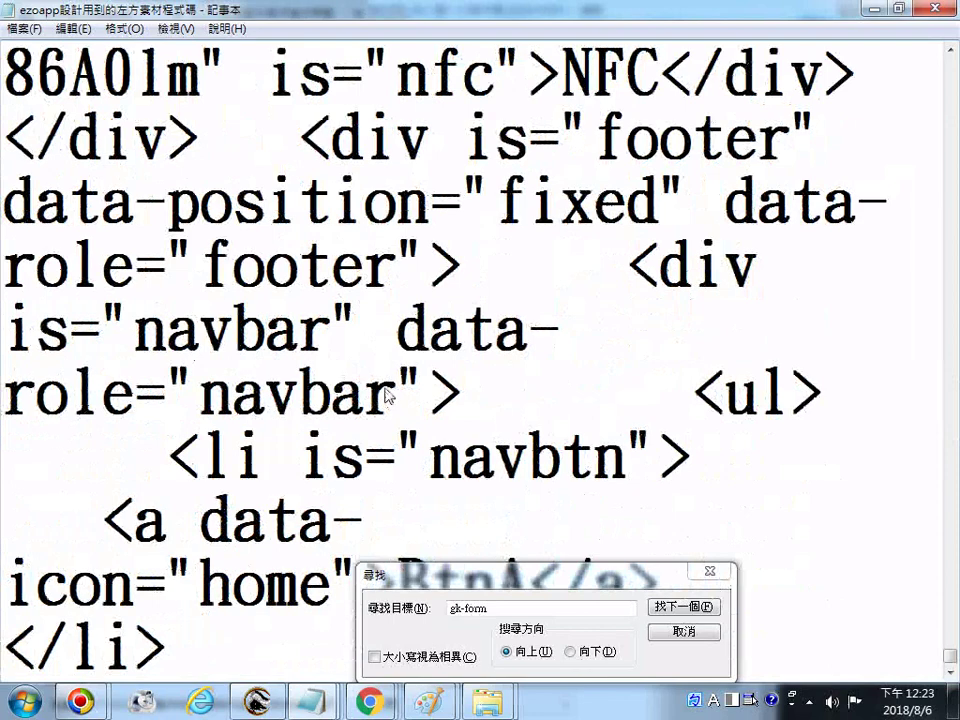
left_click_drag(561, 75, 663, 84)
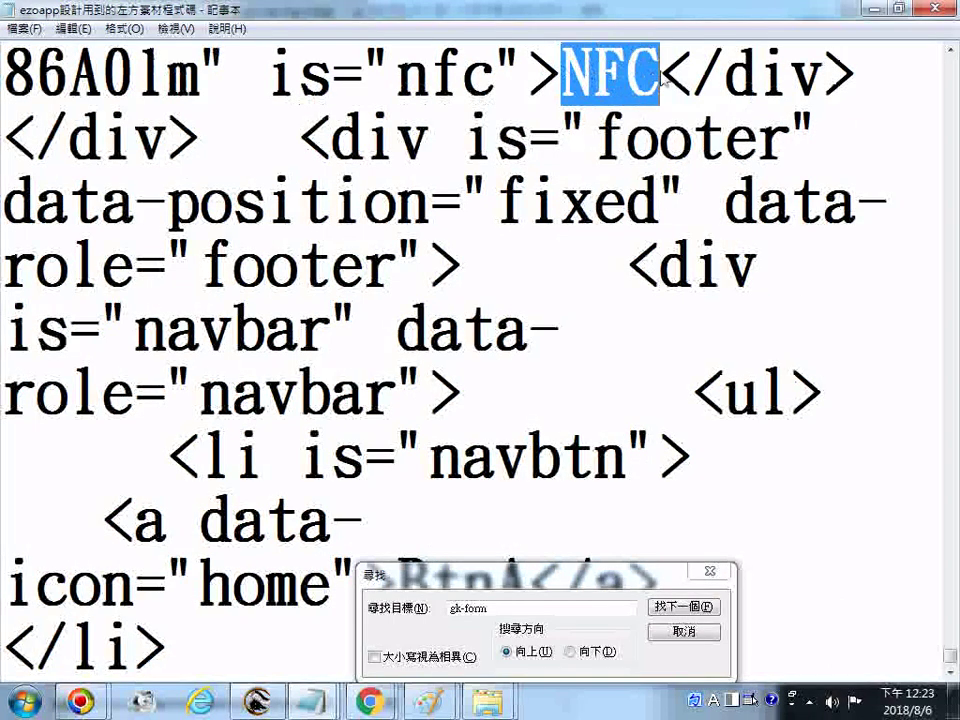
scroll(372, 338, "up", 1)
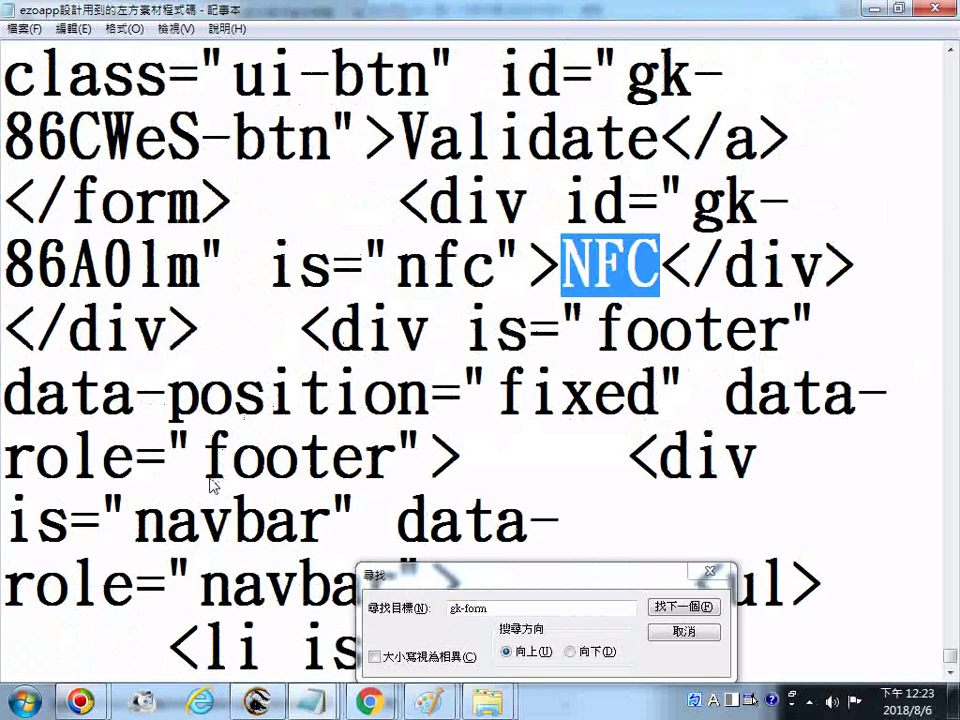
Switch to EZoApp Designer, preview the page, dismiss the error alerts, check the NFC component at its end, and return to the reloaded design view.
left_click(369, 701)
left_click(575, 590)
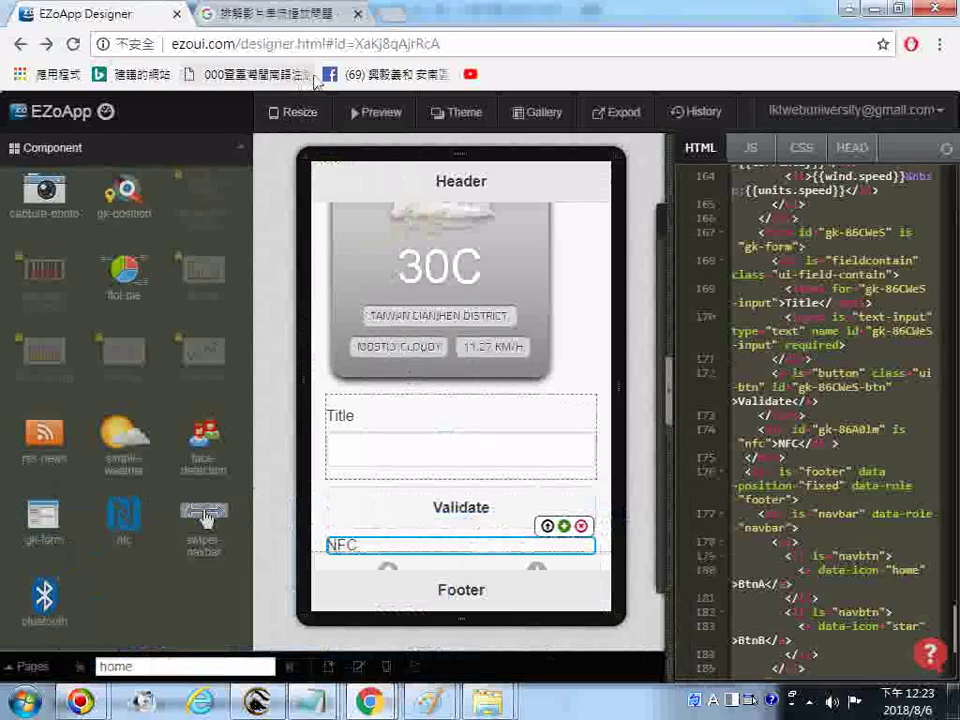
left_click(442, 112)
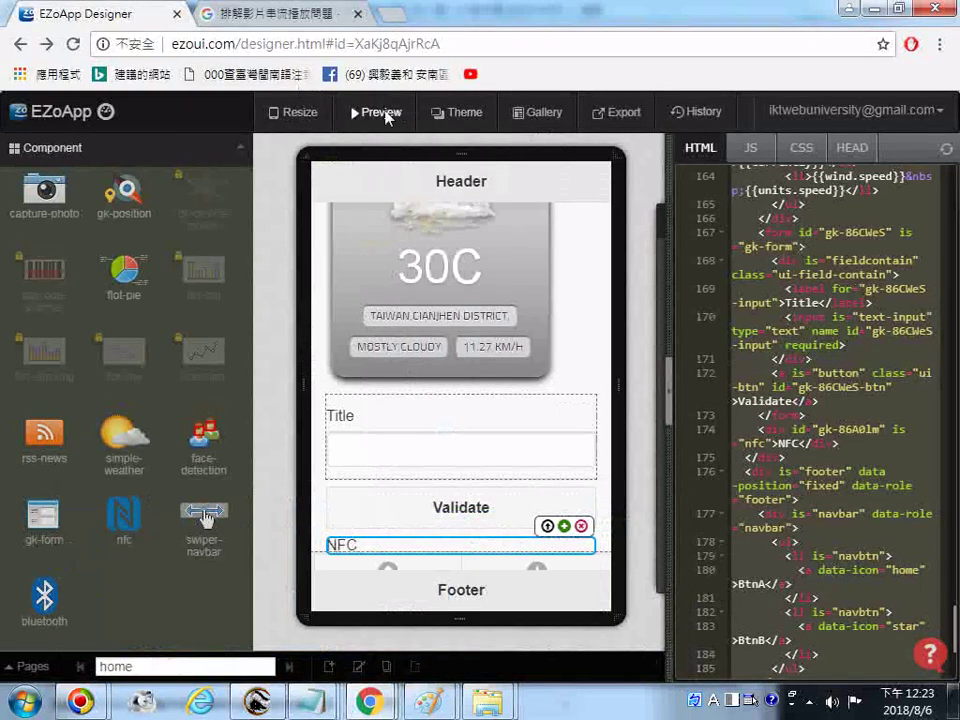
left_click(386, 116)
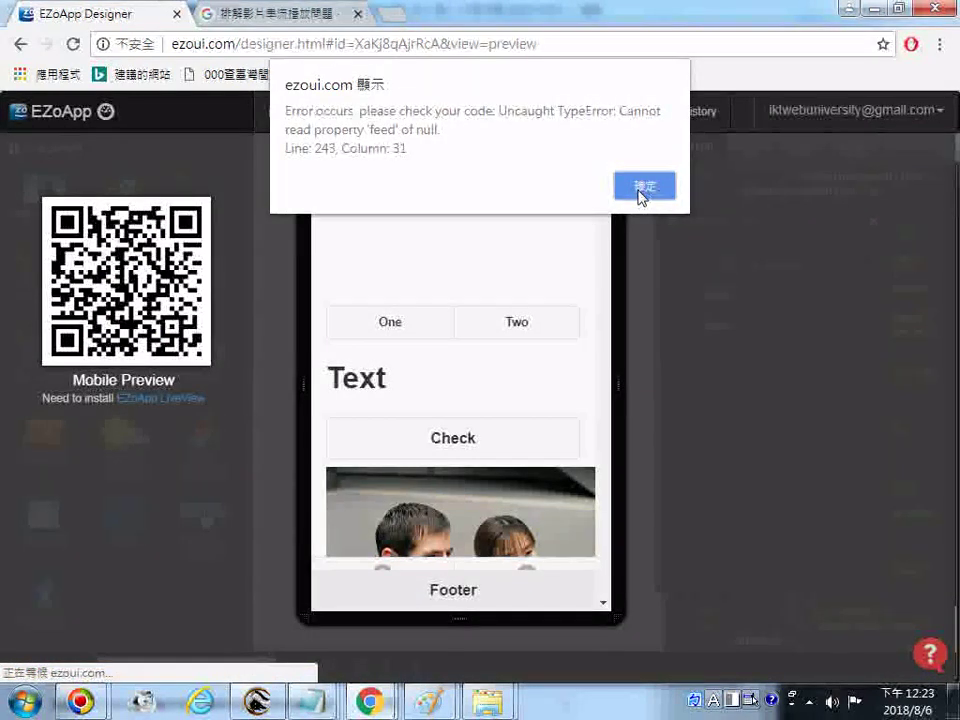
left_click(640, 190)
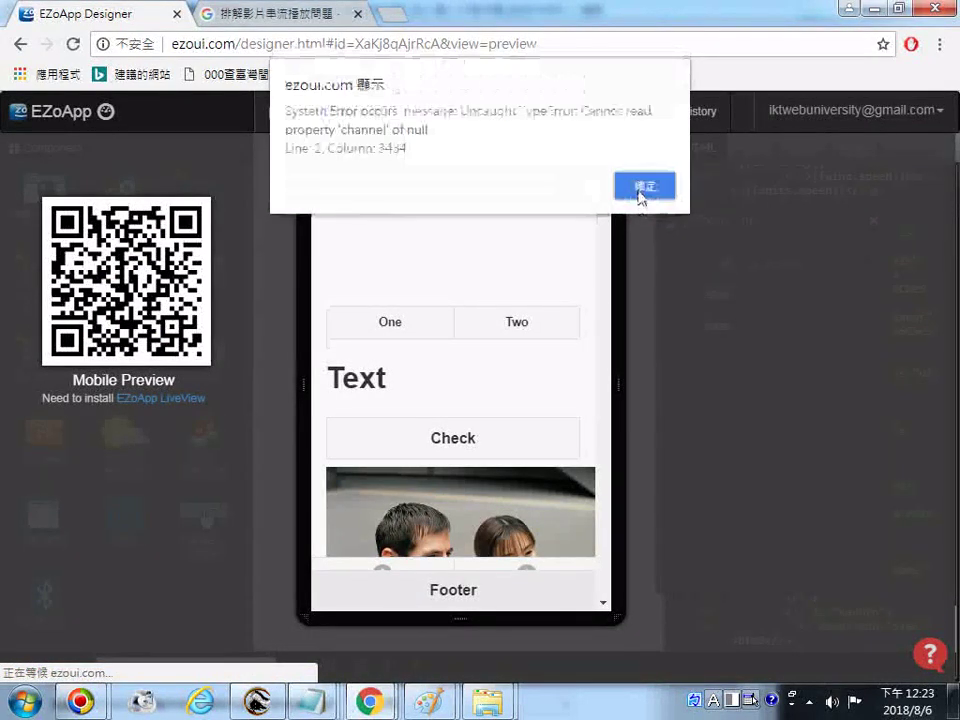
left_click(644, 188)
left_click_drag(605, 208, 609, 595)
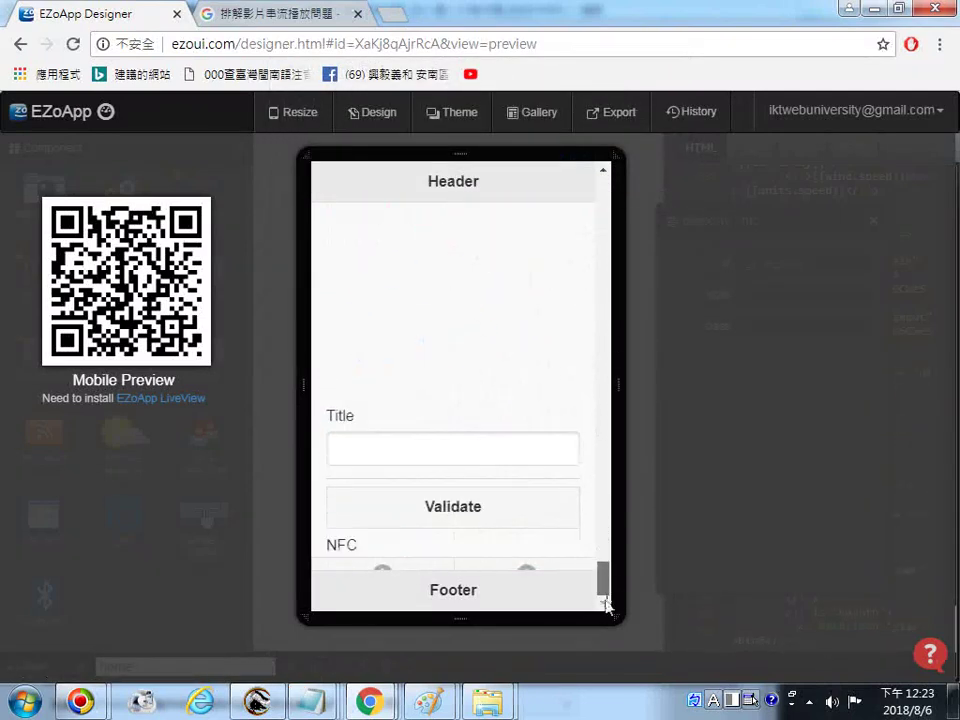
left_click(379, 550)
left_click(343, 549)
left_click(367, 549)
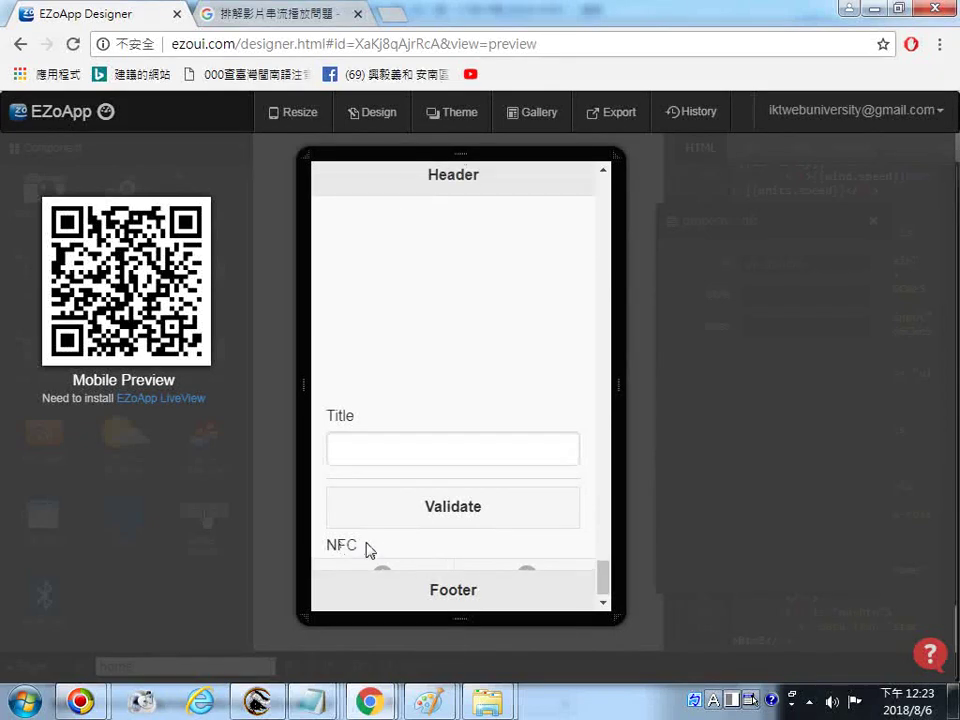
left_click(20, 45)
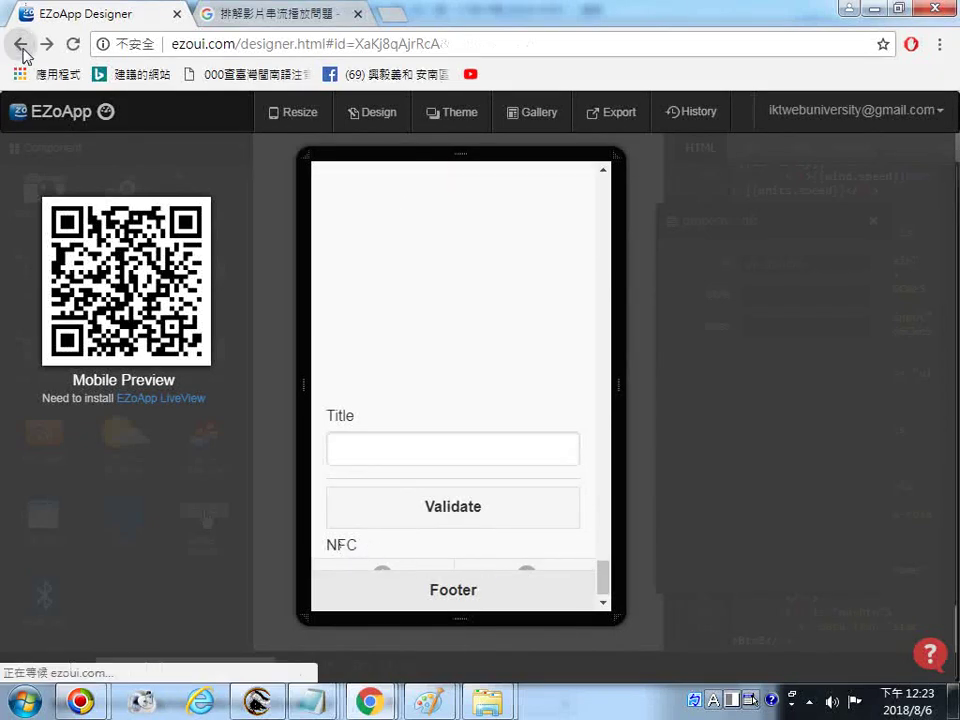
left_click(73, 43)
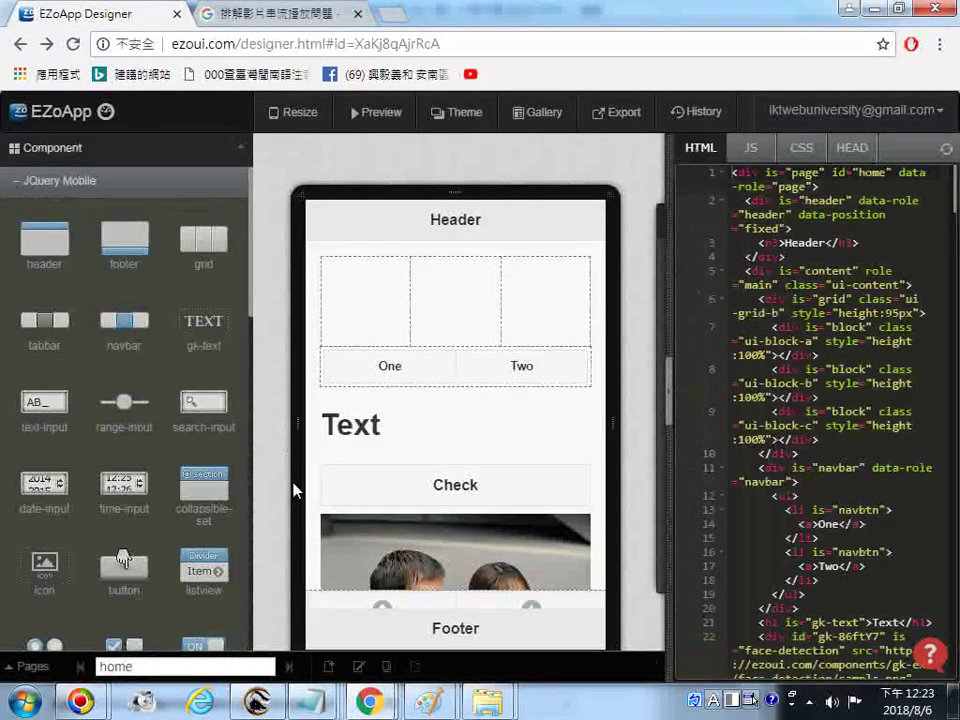
Add the swiper-navbar component to the page and check it below the NFC component at the page's end.
scroll(253, 564, "down", 1)
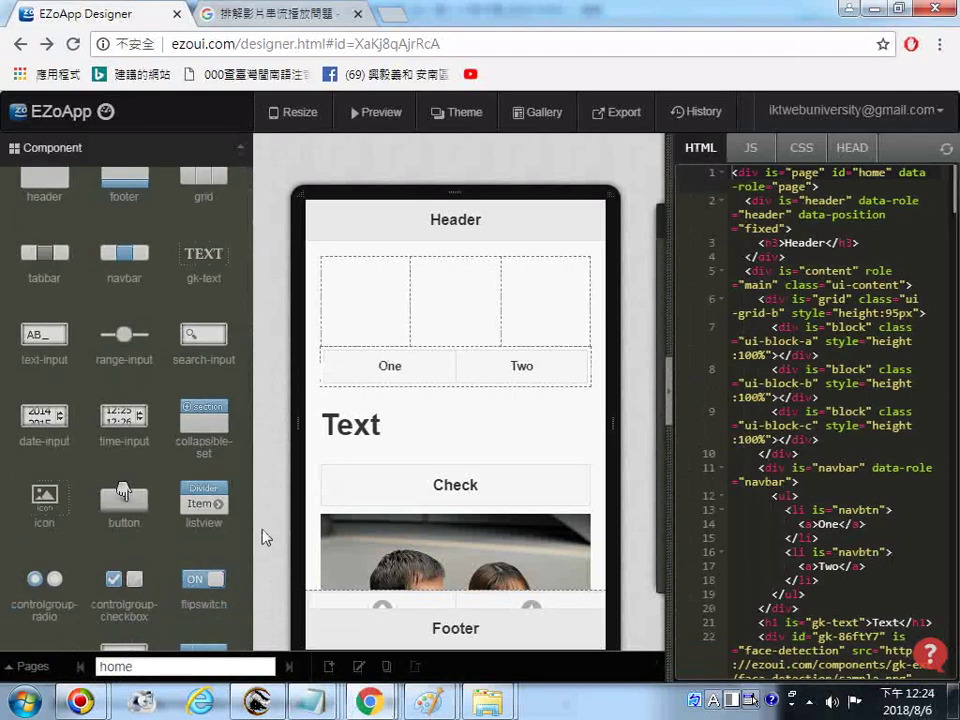
scroll(250, 520, "down", 10)
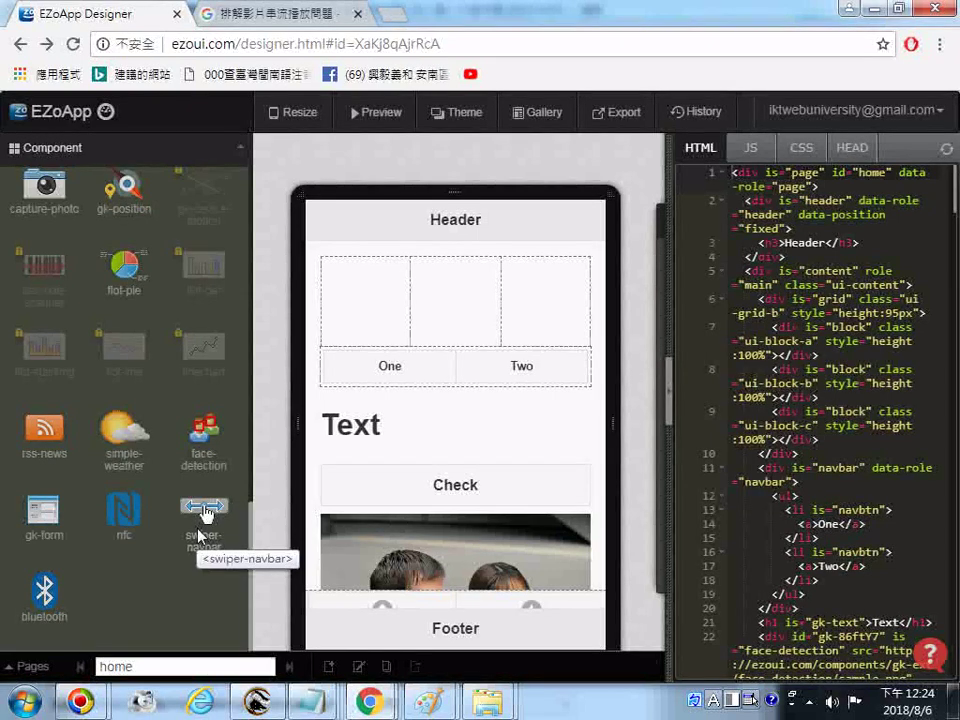
left_click_drag(203, 512, 437, 441)
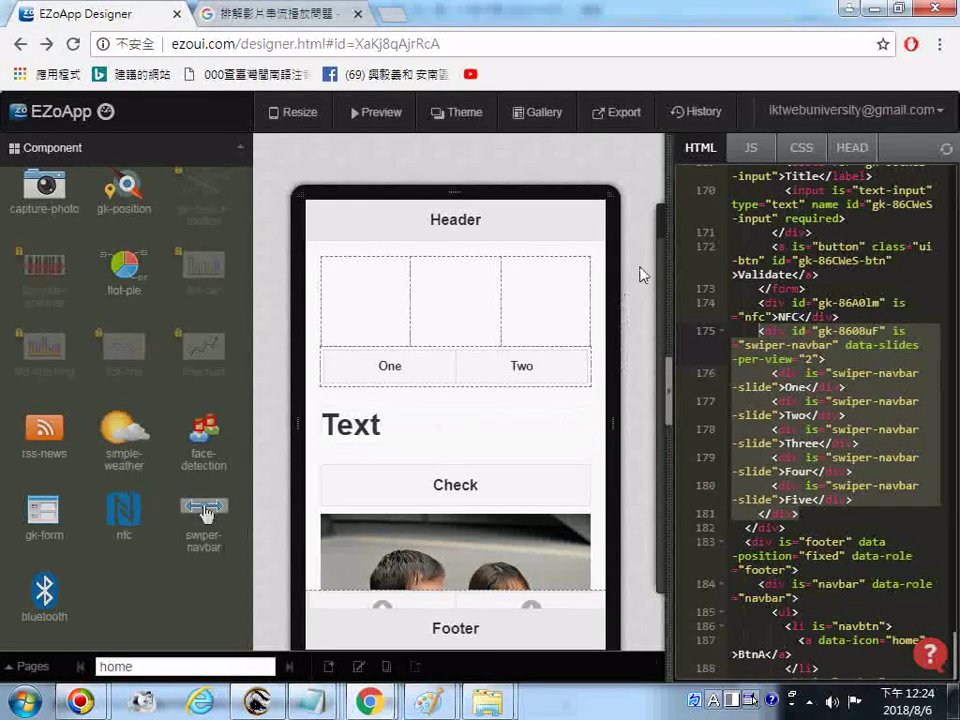
scroll(591, 478, "down", 10)
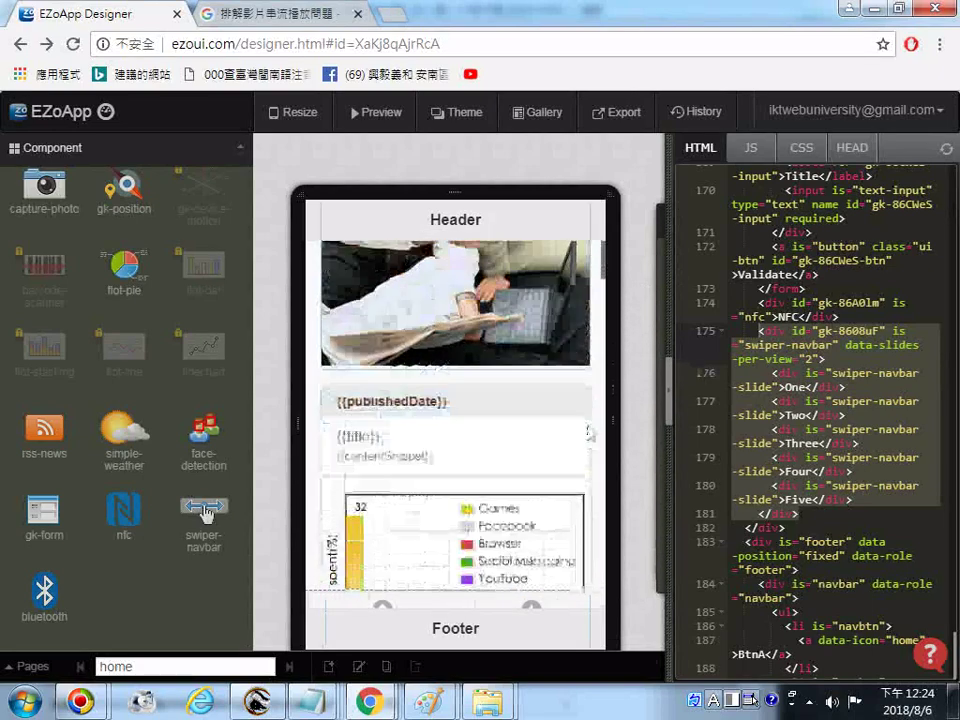
scroll(601, 420, "down", 10)
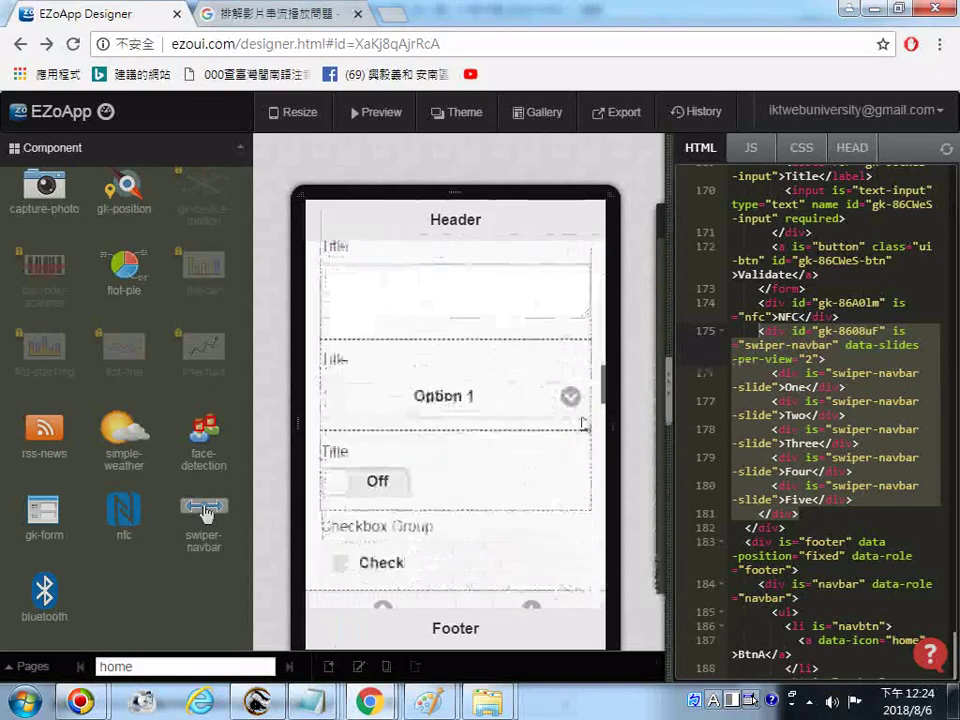
scroll(563, 420, "down", 10)
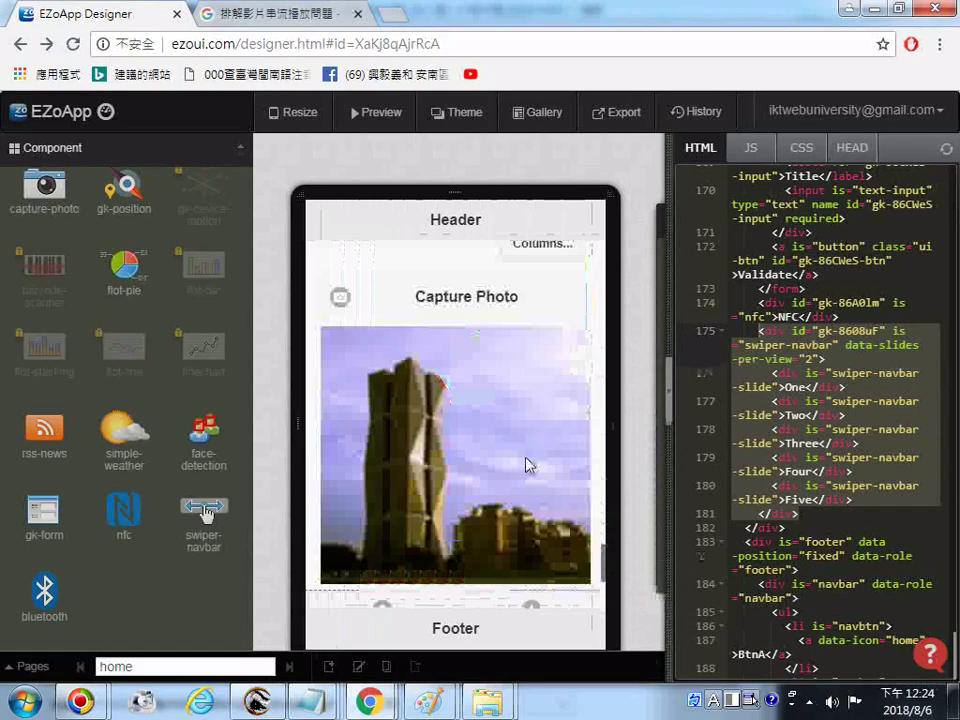
scroll(525, 468, "down", 3)
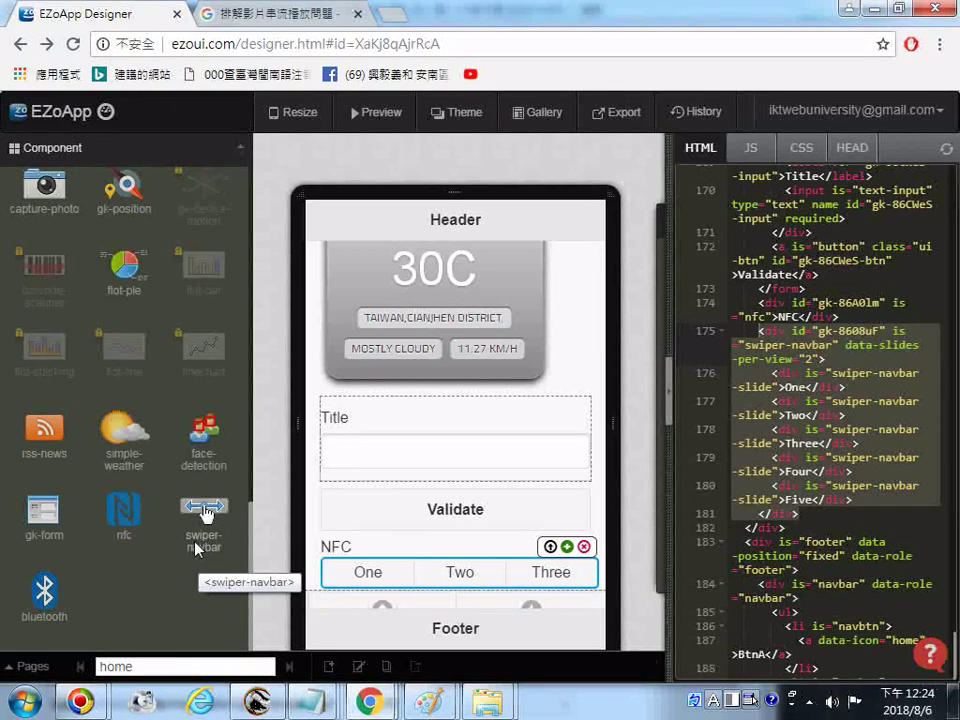
Copy the page's entire HTML code and switch to the Notepad file ezoapp設計用到的左方素材程式碼.
right_click(808, 392)
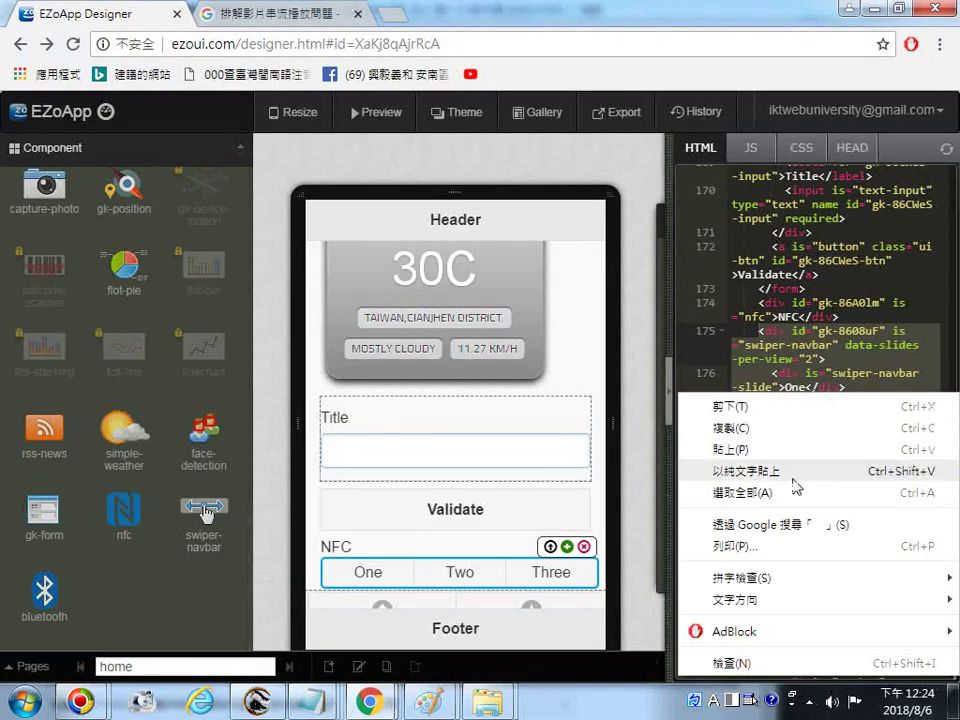
left_click(762, 493)
right_click(793, 366)
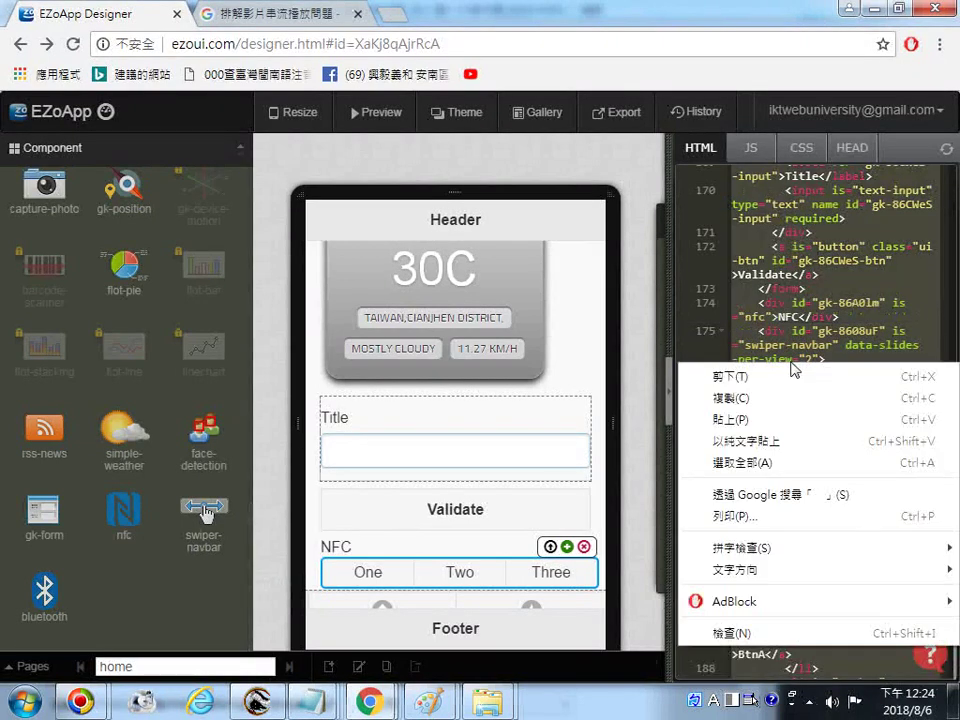
left_click(744, 399)
mouse_move(315, 700)
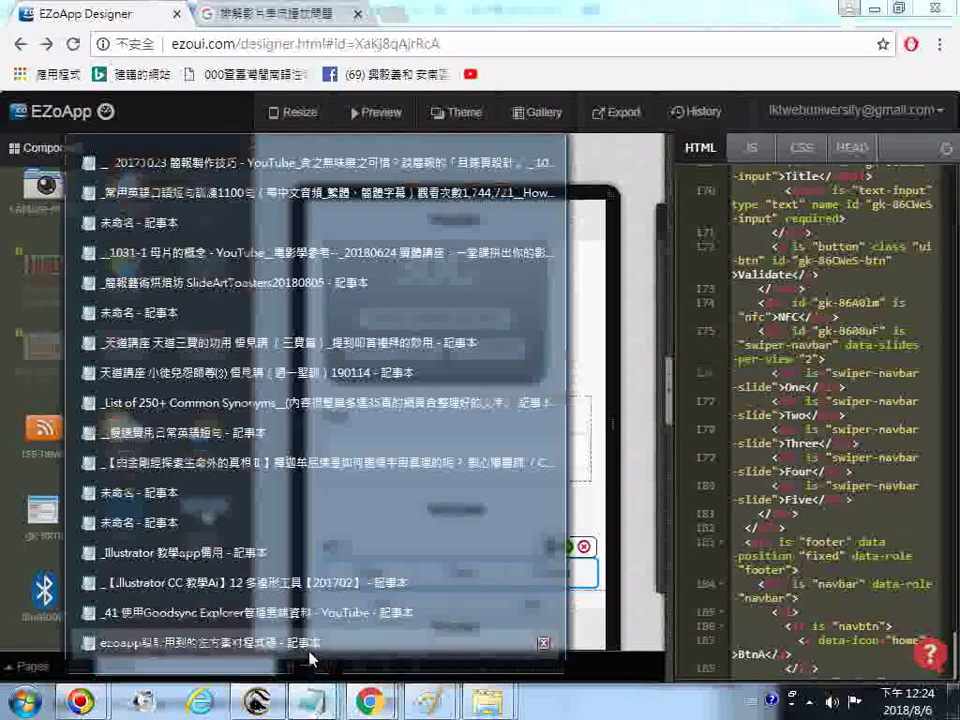
left_click(310, 652)
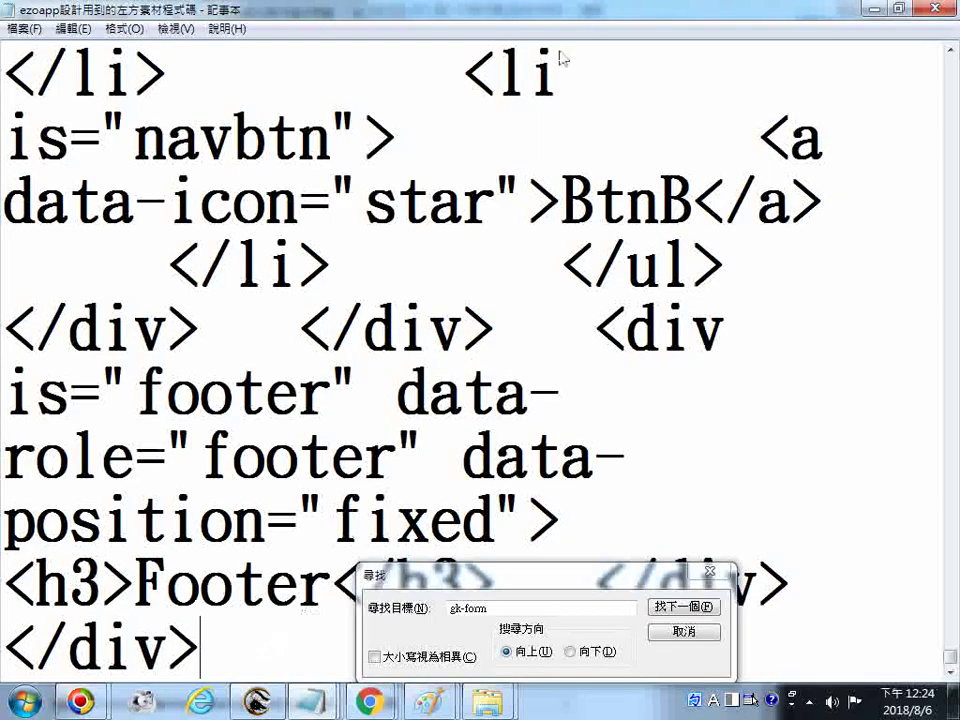
Number a new entry "37." at the end of the text file and paste the copied HTML code below it.
key("Return")
type("37.")
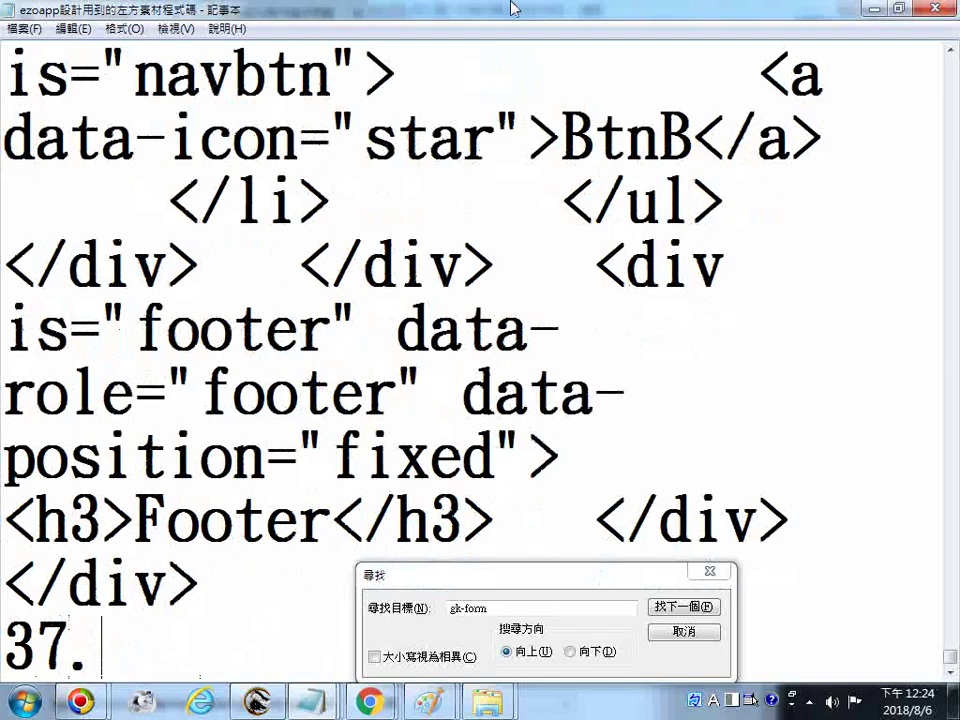
key("Return")
key("BackSpace")
key("BackSpace")
key("BackSpace")
key("BackSpace")
key("BackSpace")
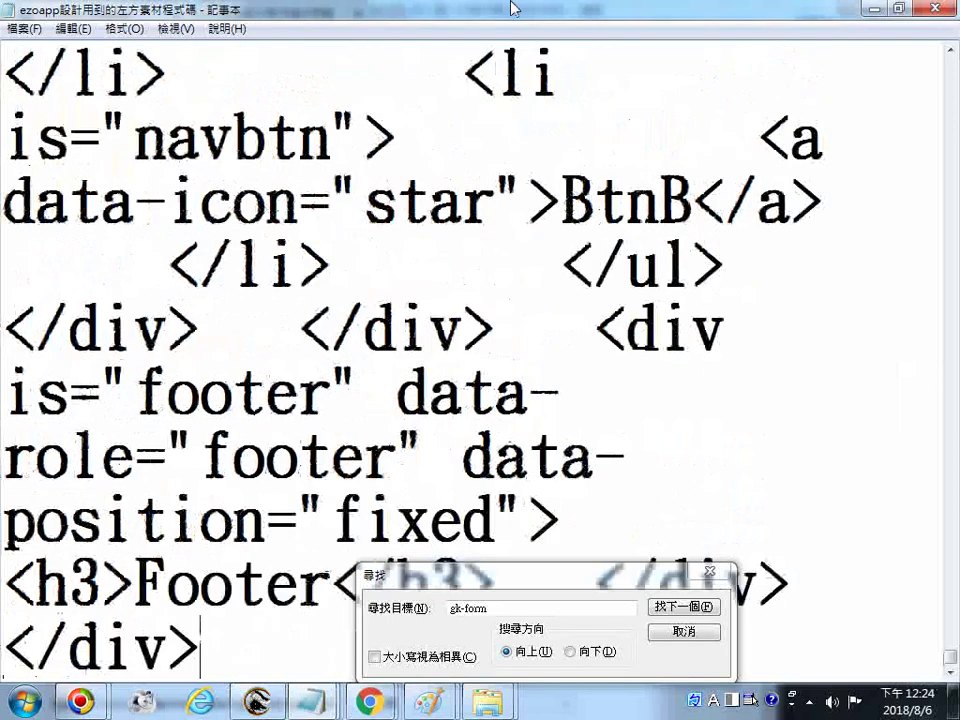
Save the text file and highlight "swiper-navbar-slide" of slide Four in the pasted swiper-navbar code.
left_click(24, 28)
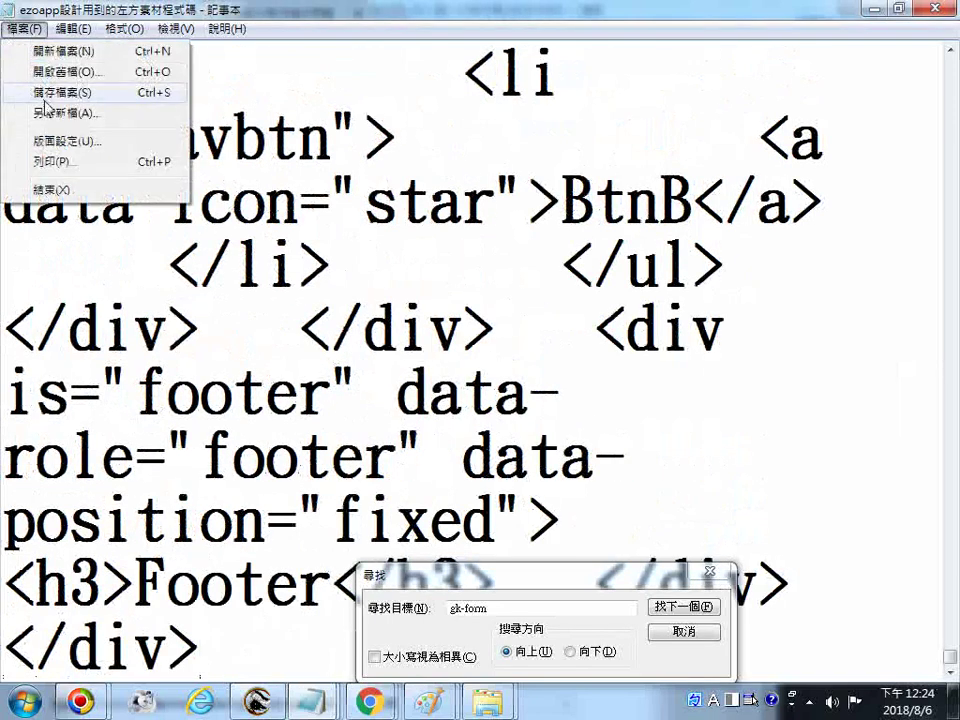
left_click(55, 94)
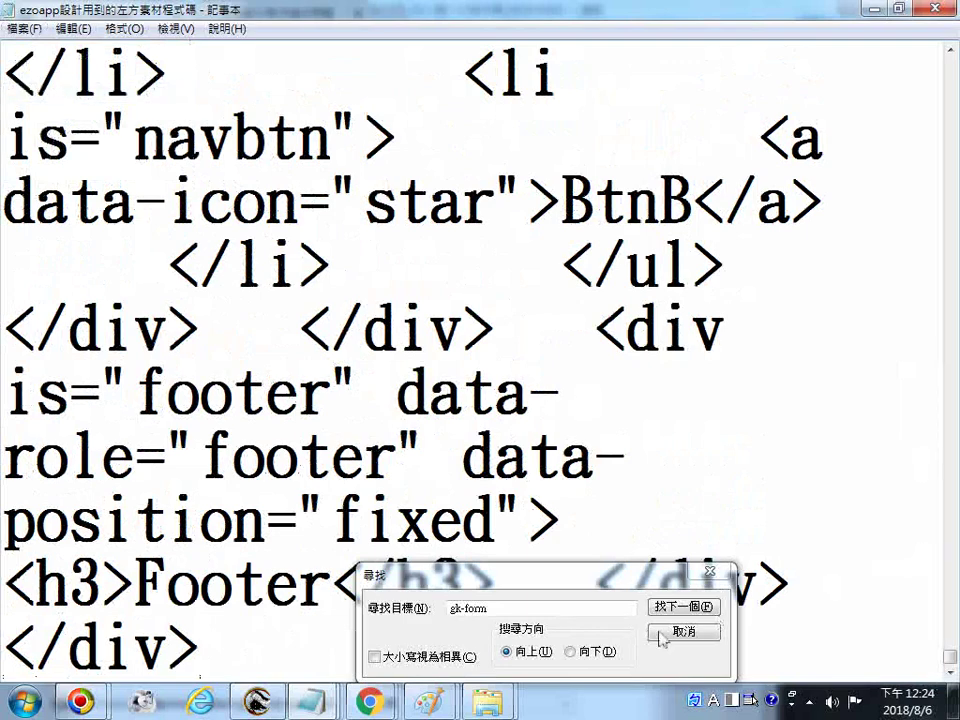
scroll(612, 537, "up", 5)
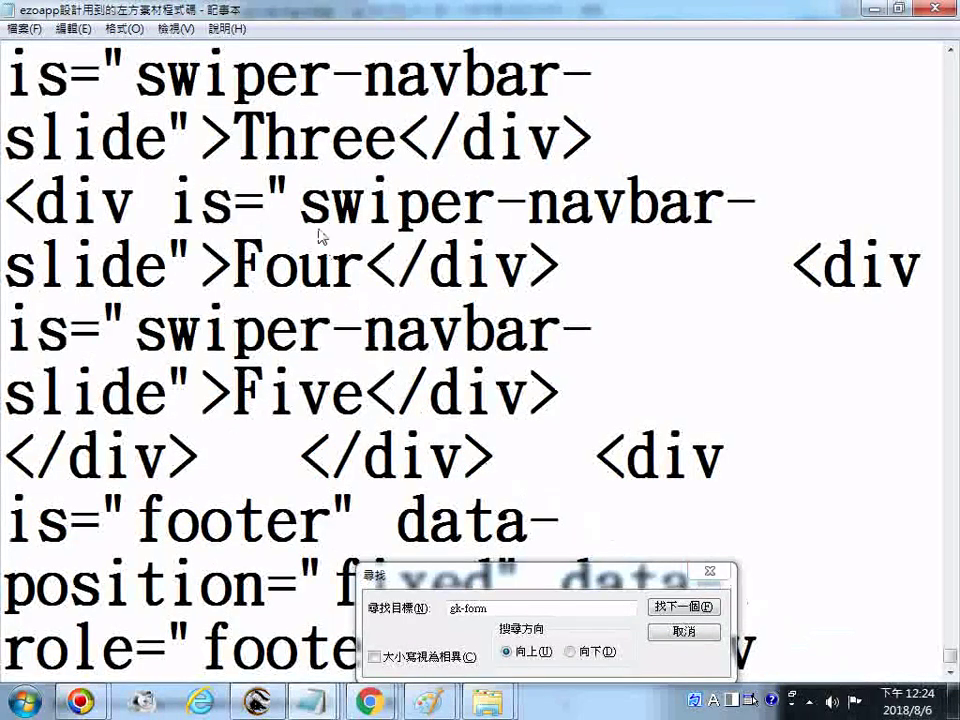
left_click_drag(307, 210, 173, 244)
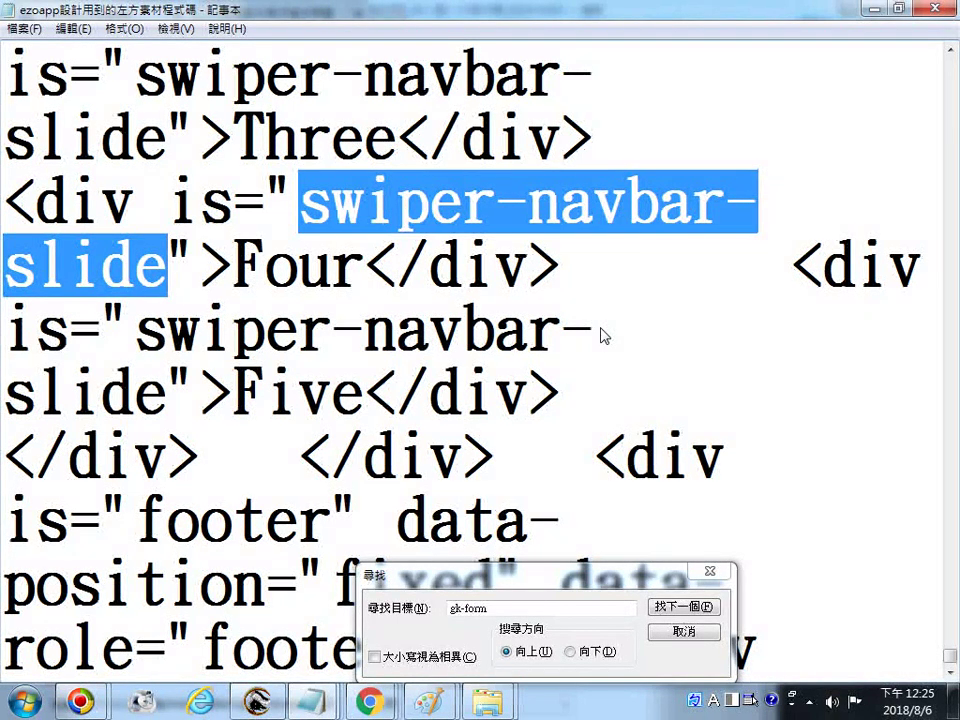
Switch back to EZoApp Designer, preview the page, dismiss the error alerts, check the swiper-navbar at its end, and return to the reloaded design view.
left_click(383, 705)
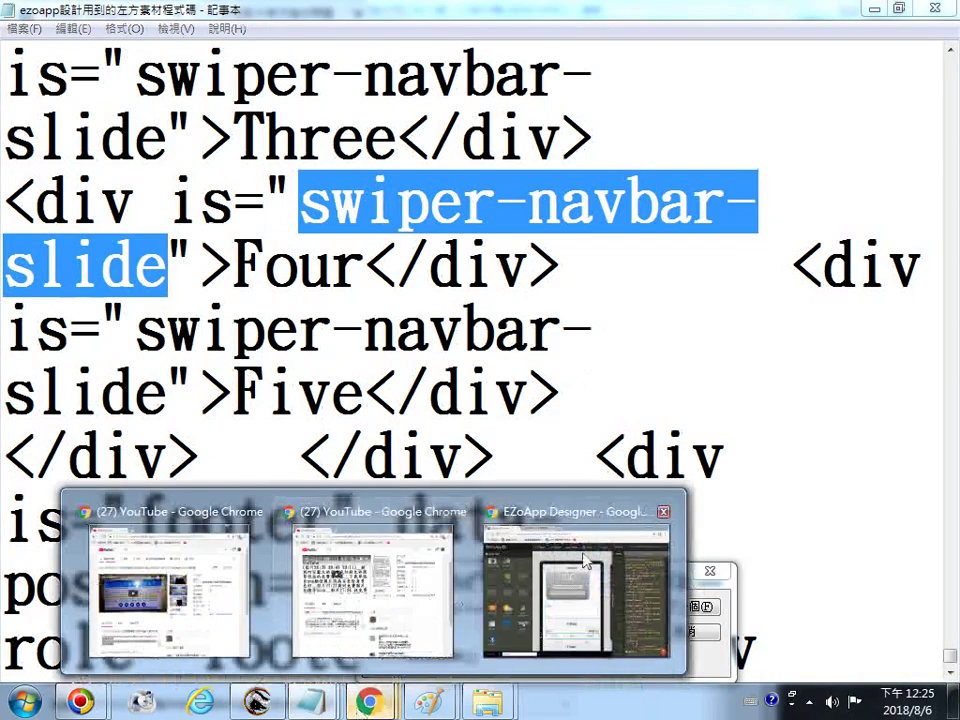
left_click(589, 570)
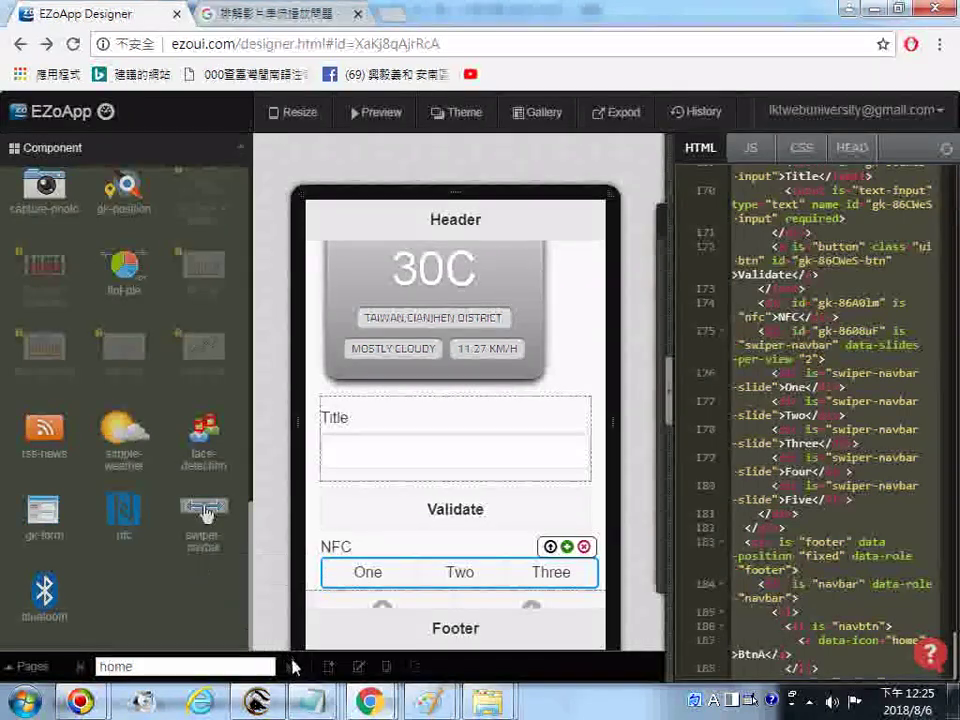
left_click(380, 114)
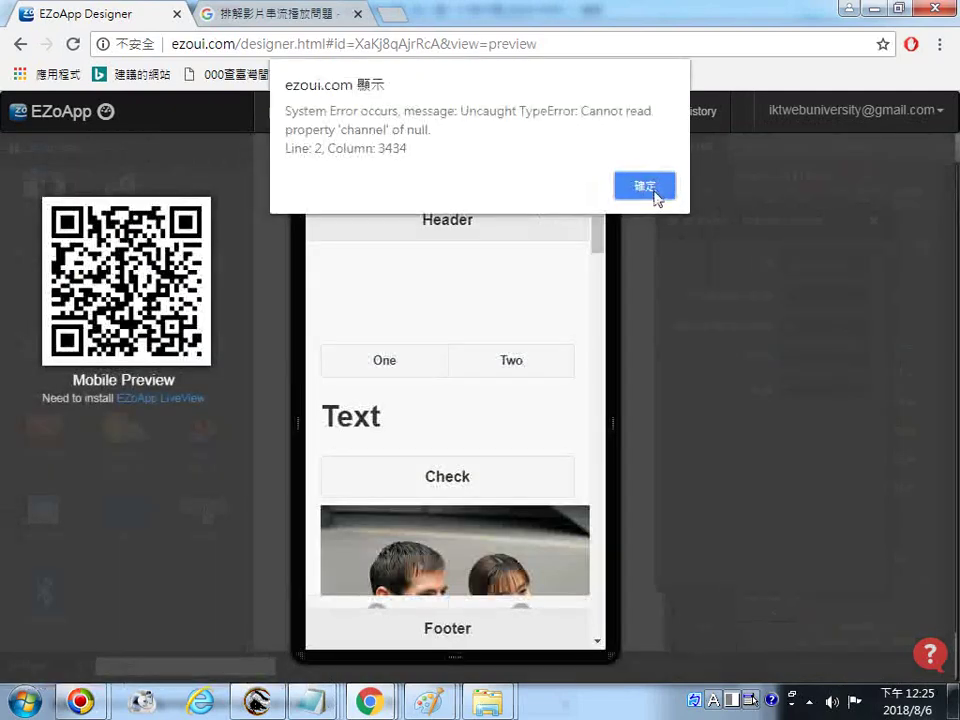
left_click(652, 190)
left_click(643, 189)
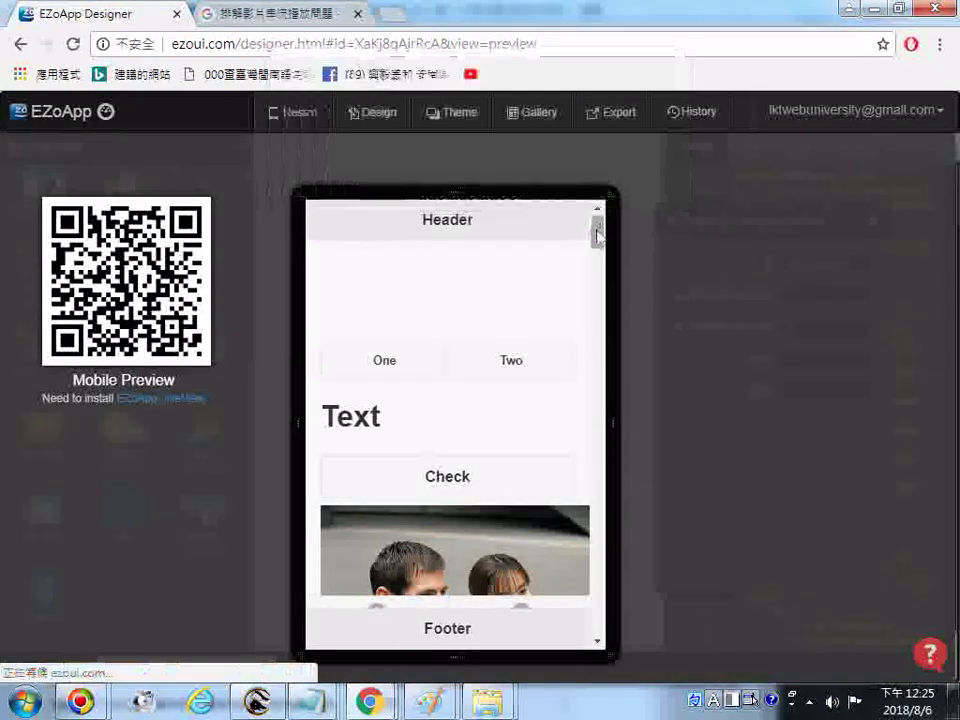
scroll(590, 463, "down", 5)
scroll(590, 463, "down", 5)
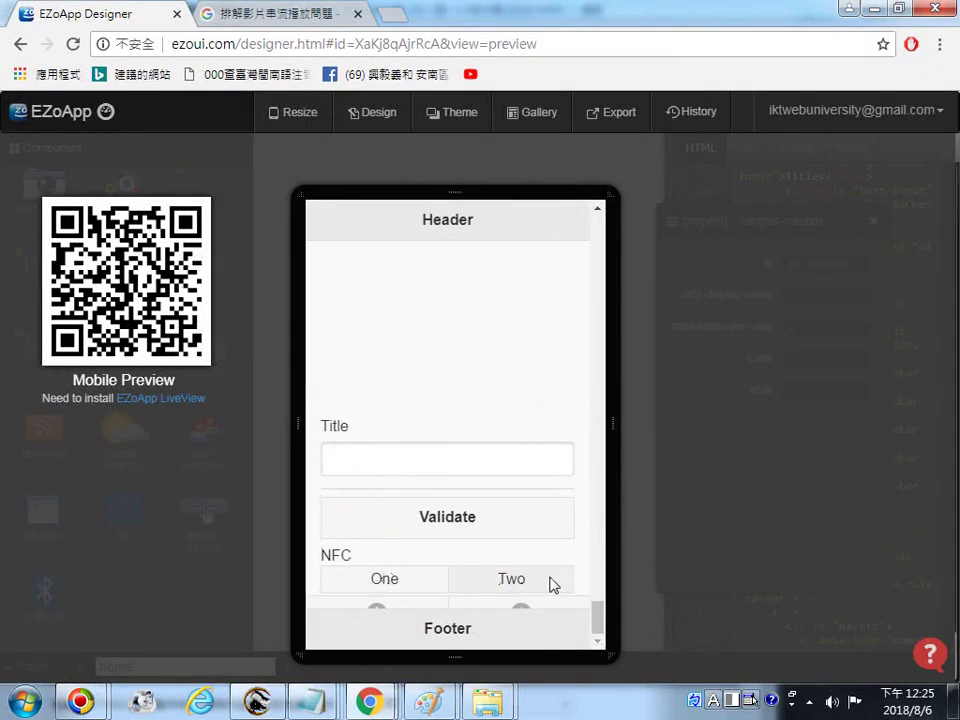
left_click(19, 45)
left_click(72, 44)
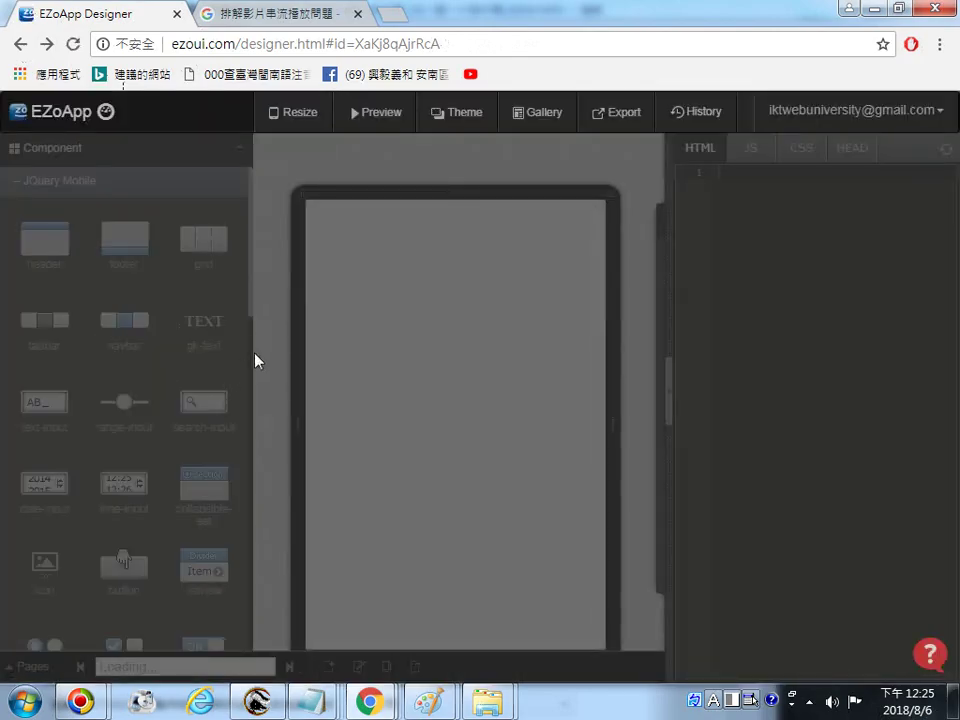
Add a bluetooth component to the end of the page content below the swiper-navbar and check its placement.
scroll(256, 578, "down", 1)
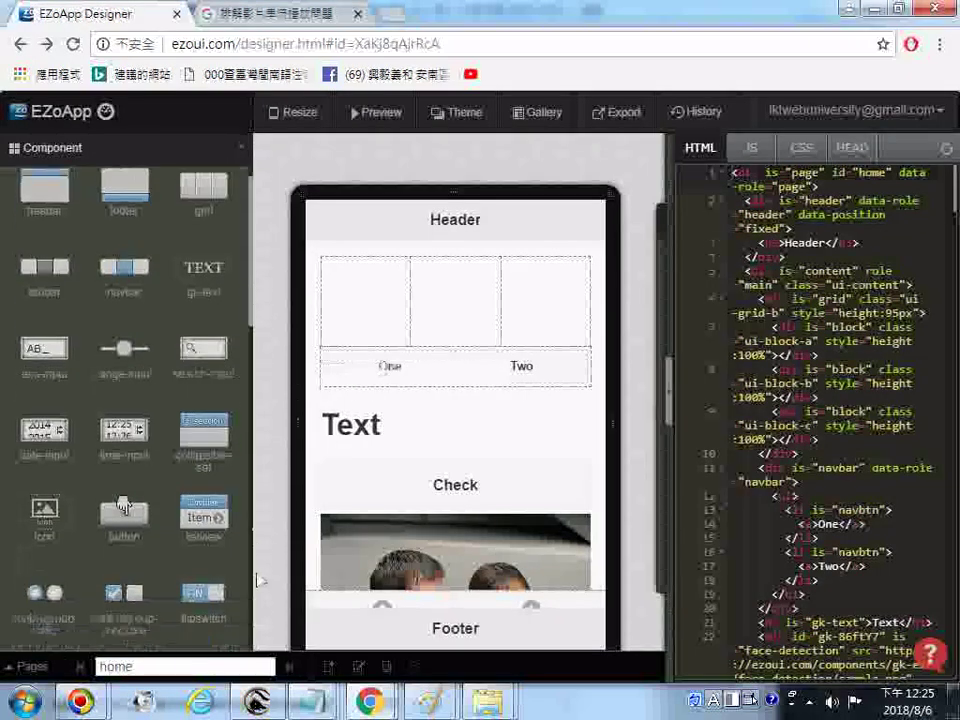
scroll(240, 618, "down", 10)
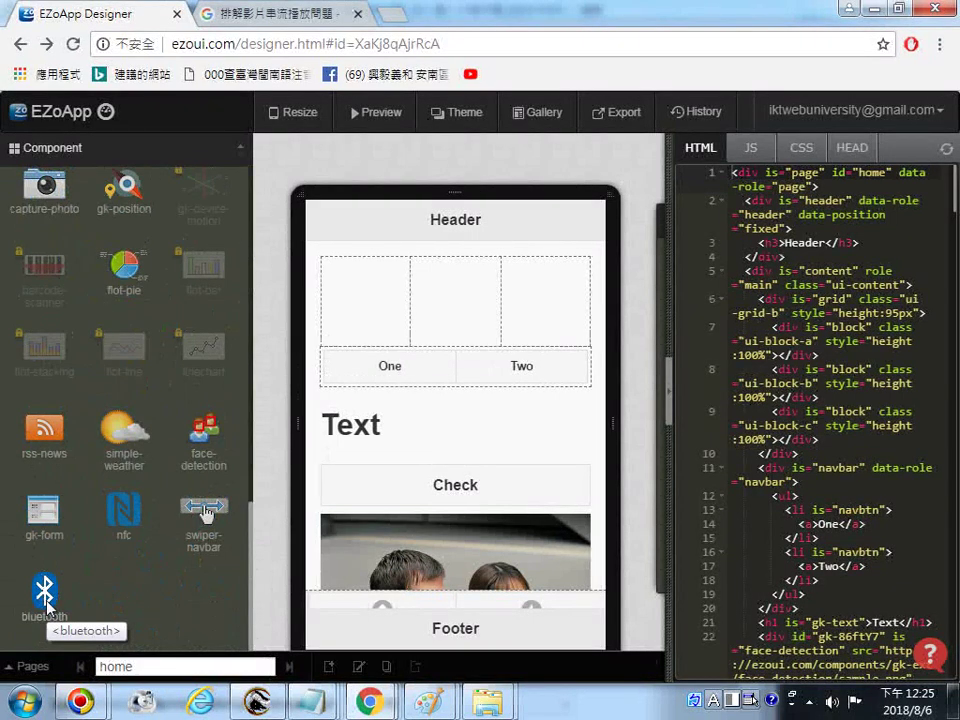
left_click_drag(46, 605, 424, 418)
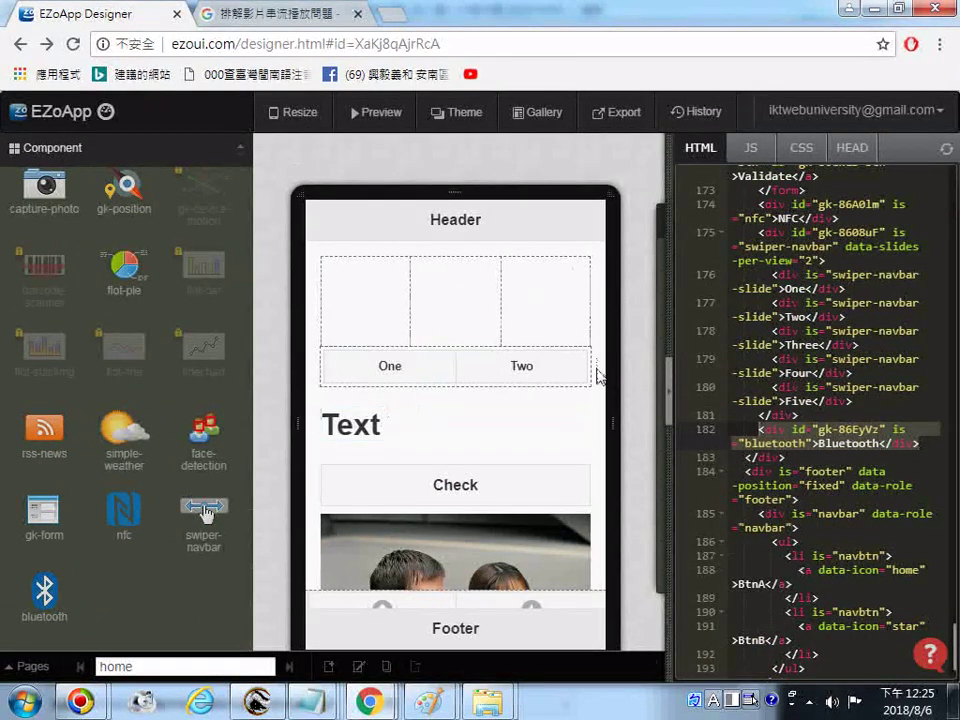
scroll(593, 453, "down", 1)
scroll(593, 453, "down", 10)
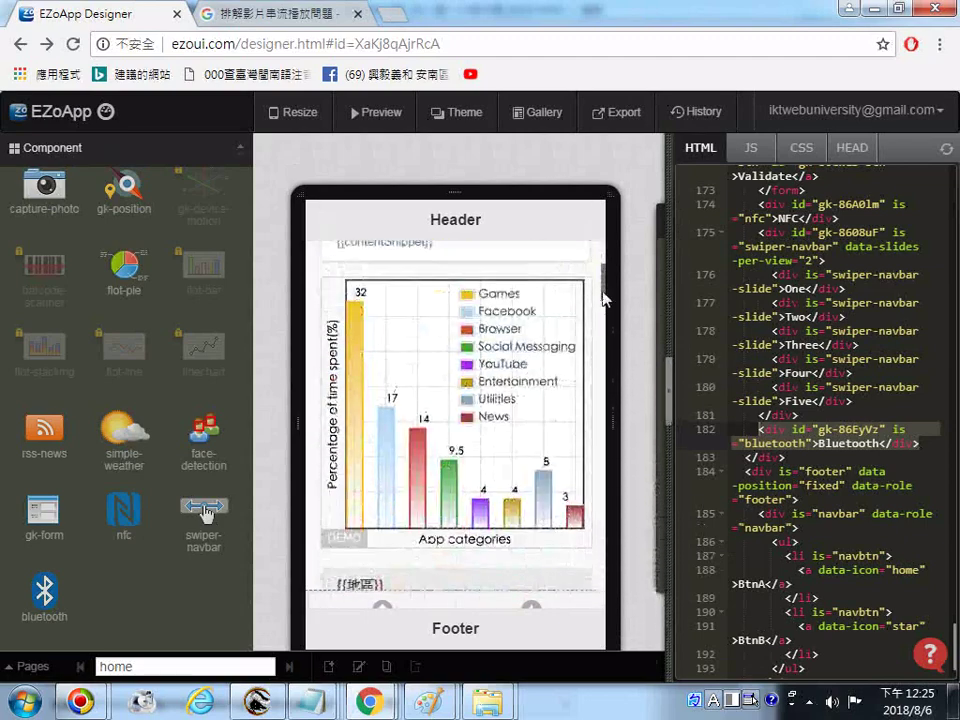
scroll(607, 497, "down", 10)
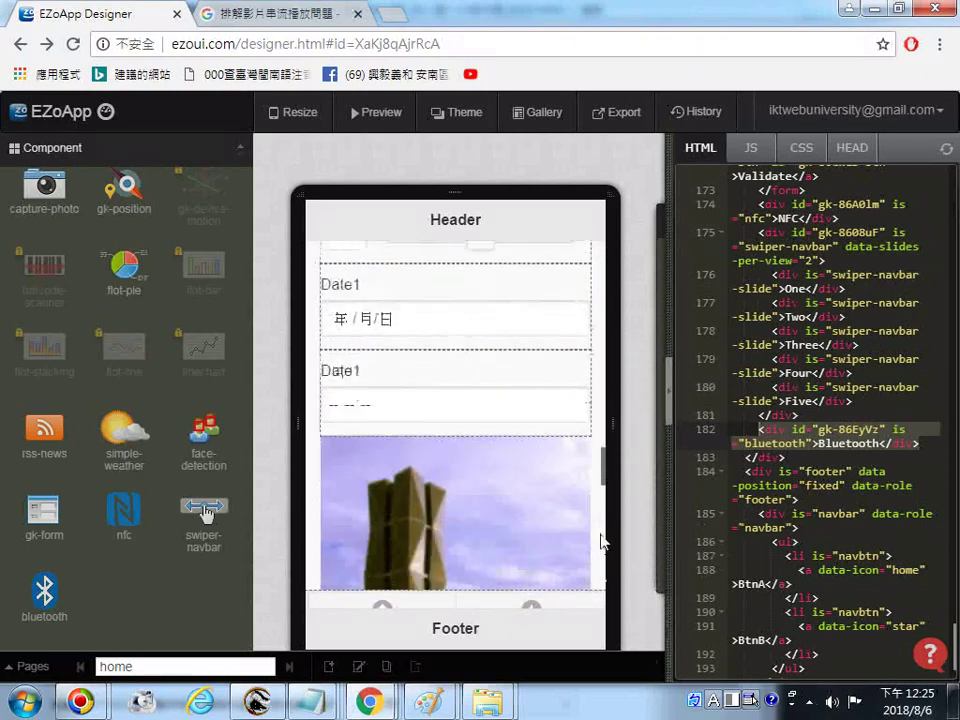
scroll(597, 528, "down", 10)
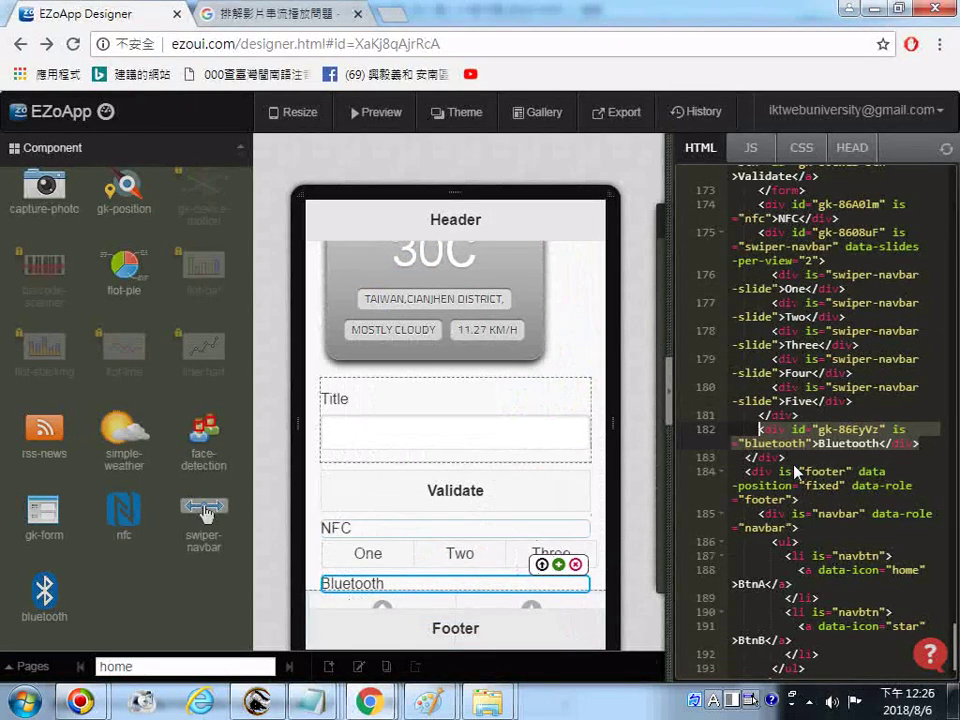
Copy the page's entire HTML code including bluetooth and switch to the Notepad file ezoapp設計用到的左方素材程式碼.
right_click(680, 462)
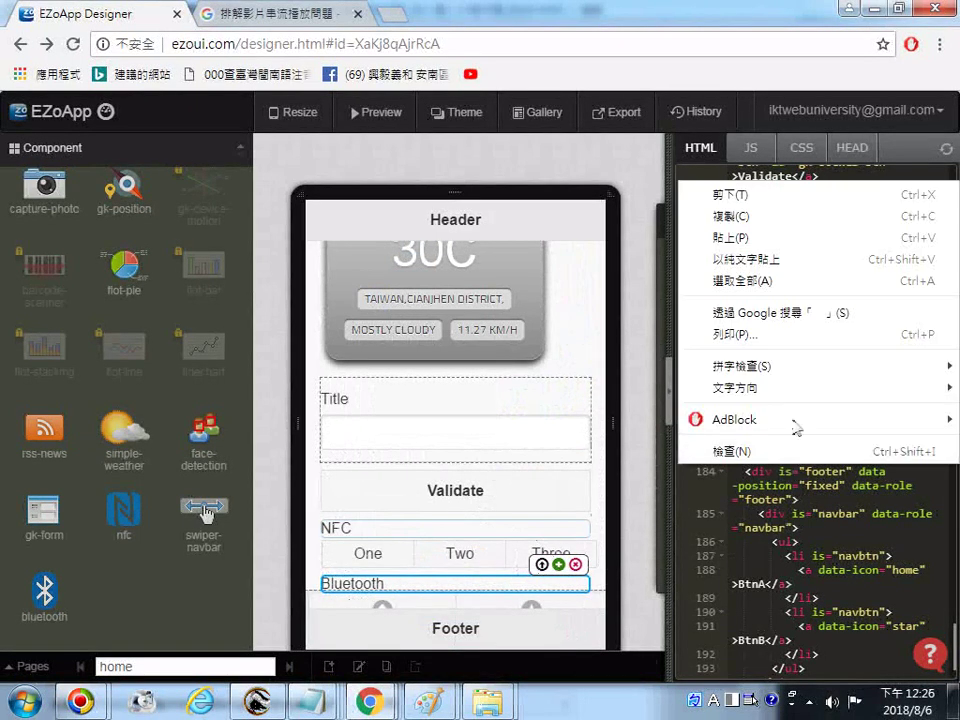
left_click(752, 283)
right_click(814, 306)
left_click(716, 343)
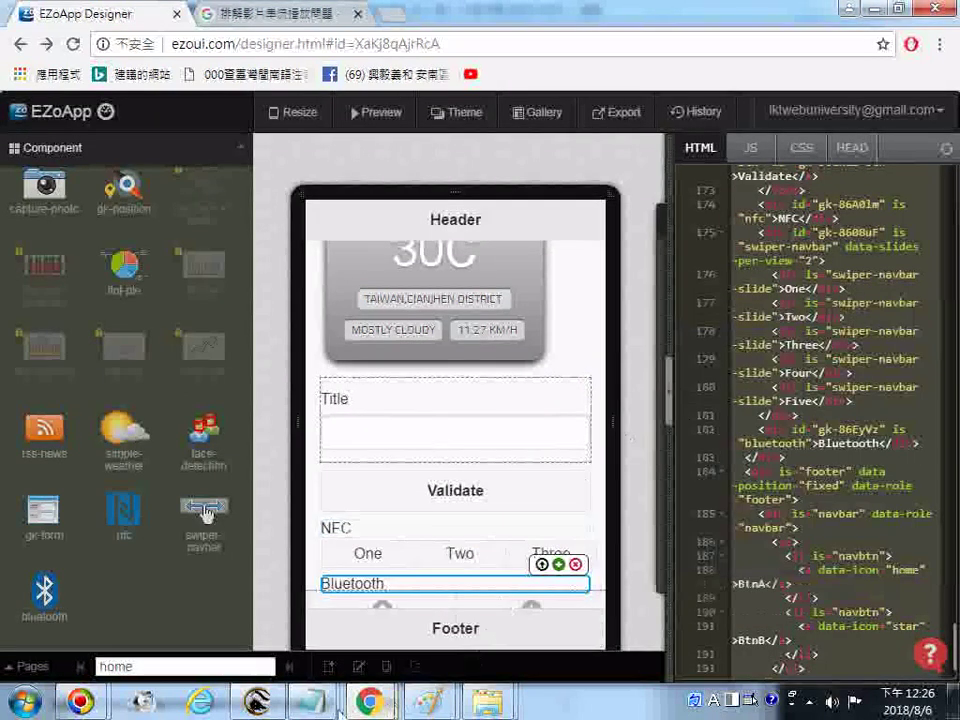
right_click(313, 701)
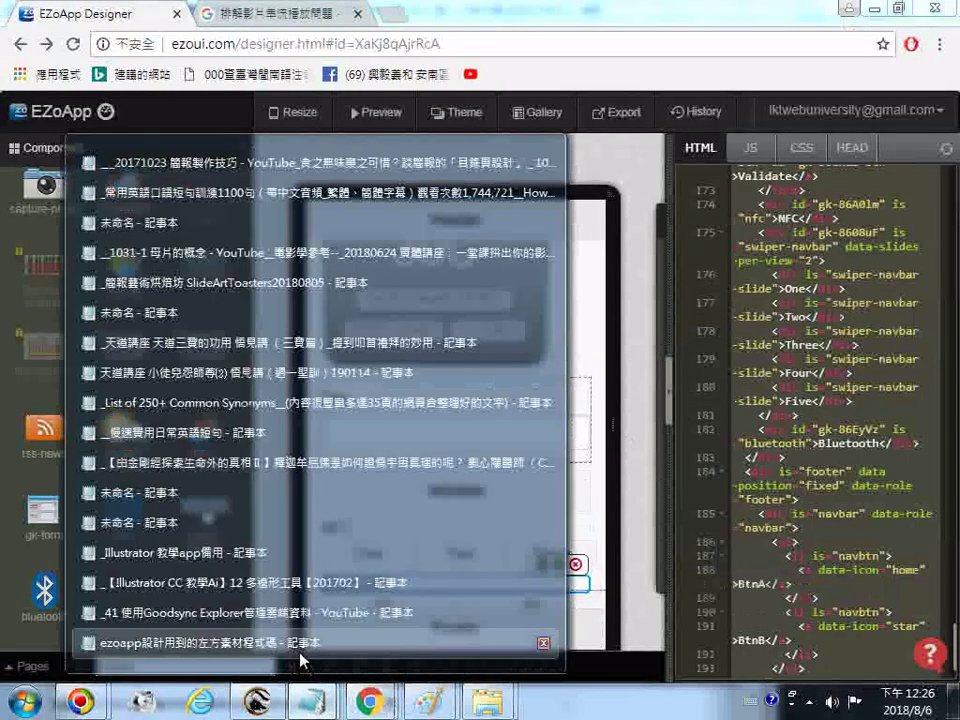
left_click(300, 643)
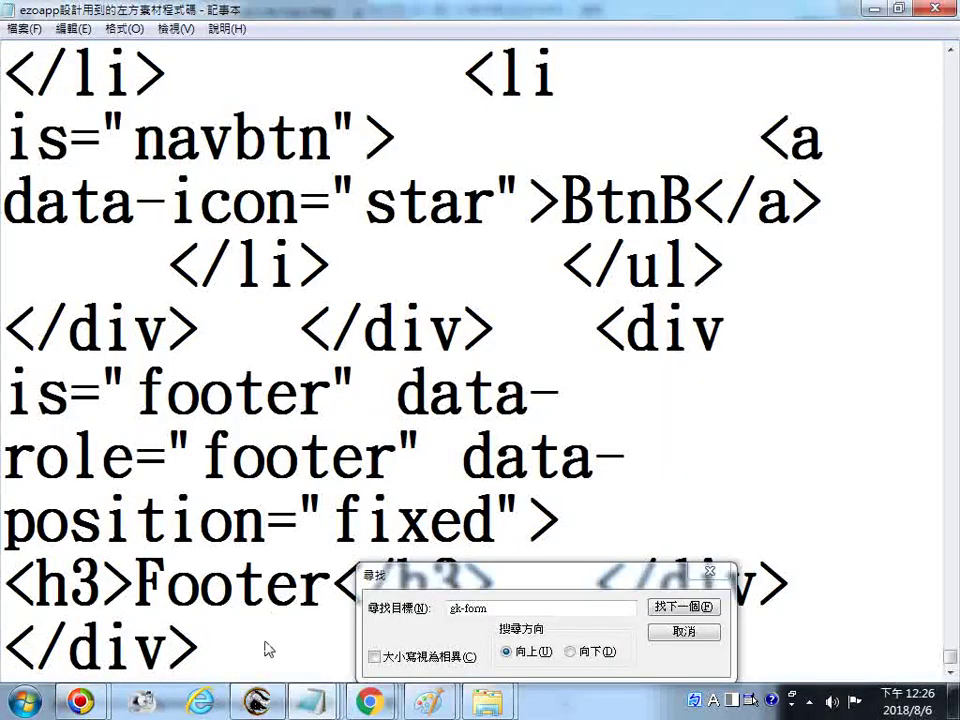
Number a new entry "39." at the end of the text file and paste the copied HTML code below it.
key("Return")
type("\\")
key("BackSpace")
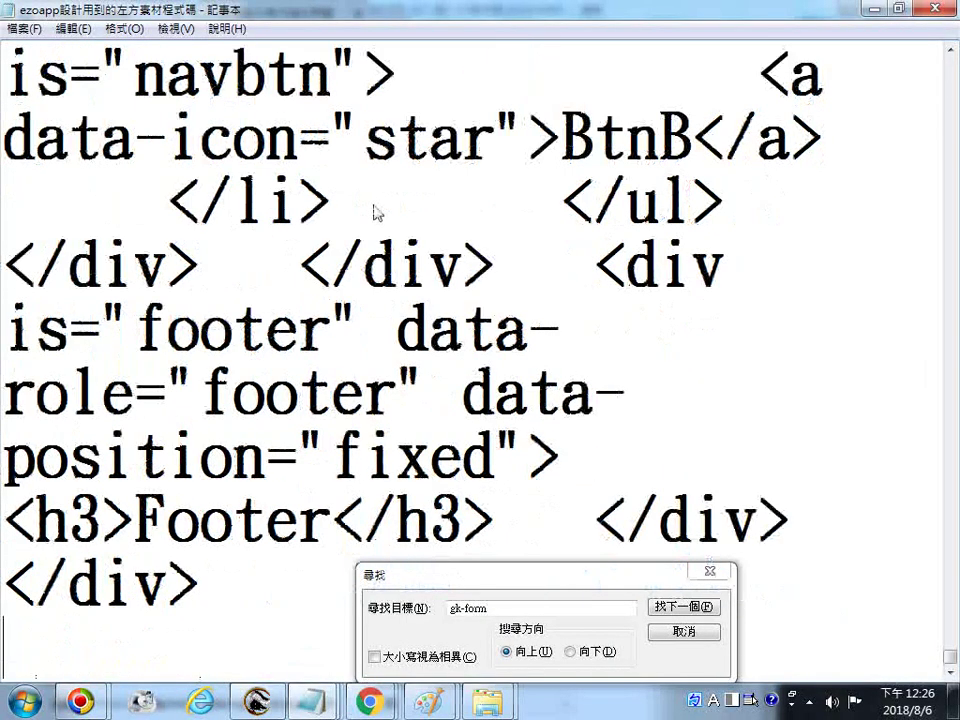
type("39")
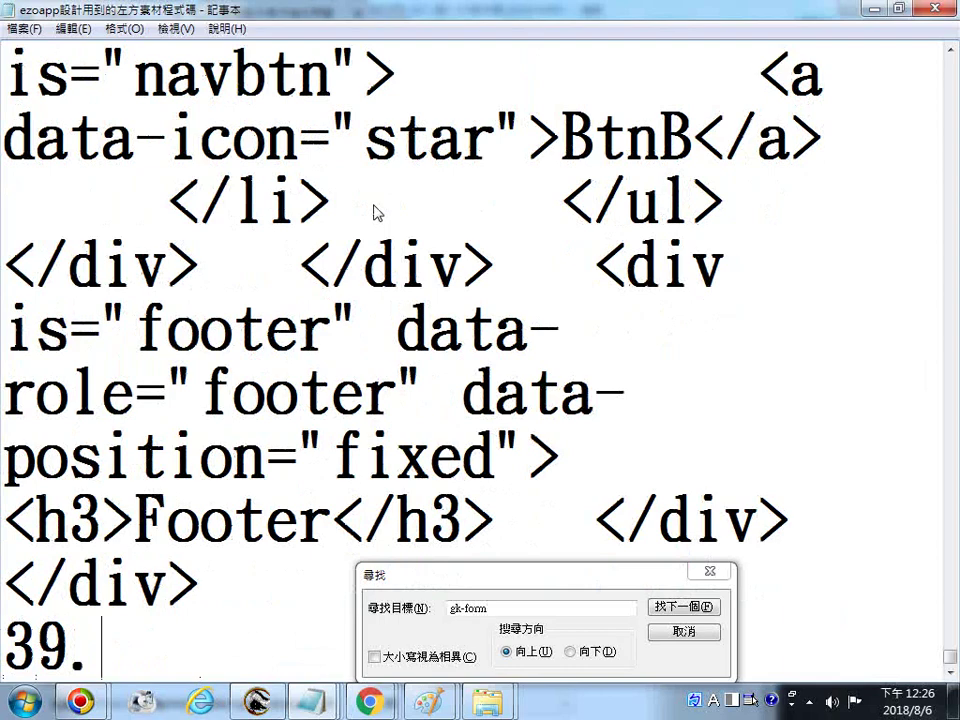
type(".")
key("Return")
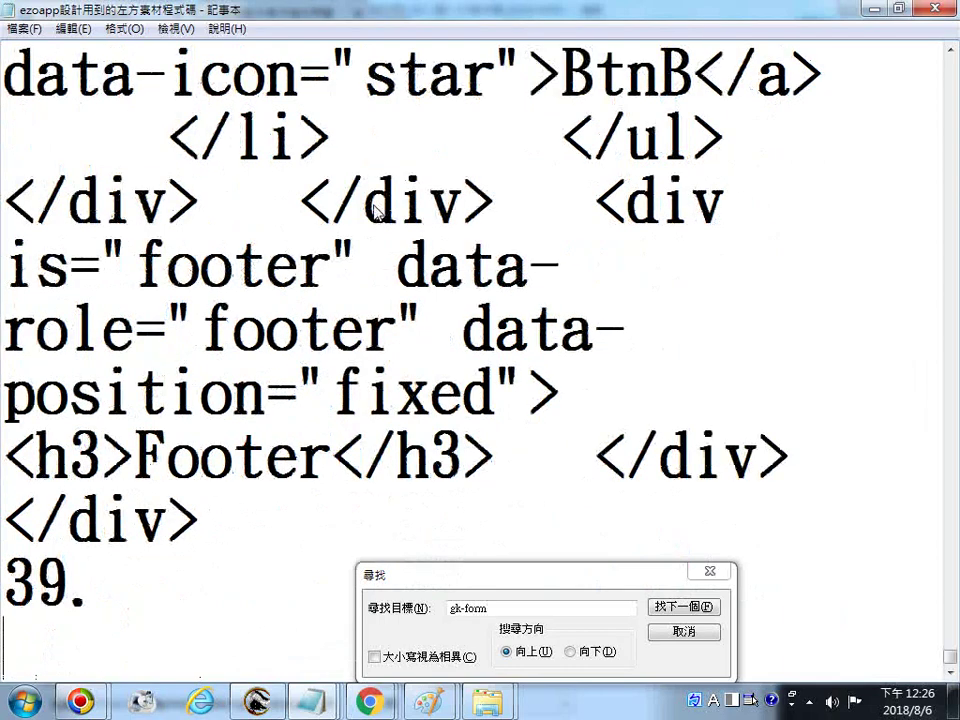
key("BackSpace")
key("BackSpace")
key("BackSpace")
key("BackSpace")
key("BackSpace")
Save the text file and highlight the word "Bluetooth" in the pasted bluetooth component code.
left_click(22, 30)
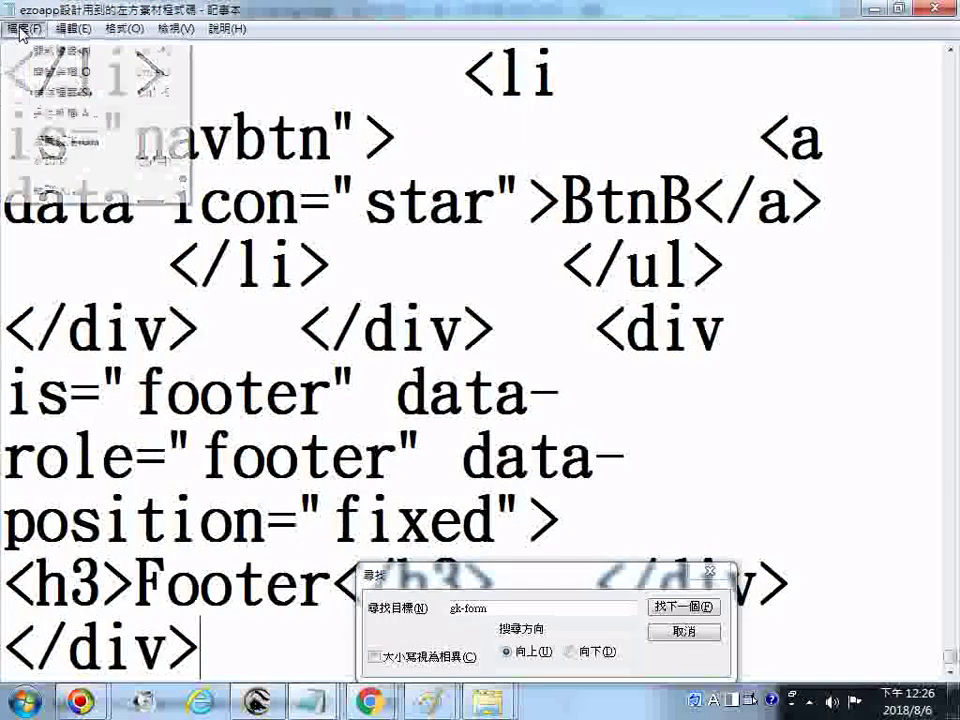
left_click(70, 94)
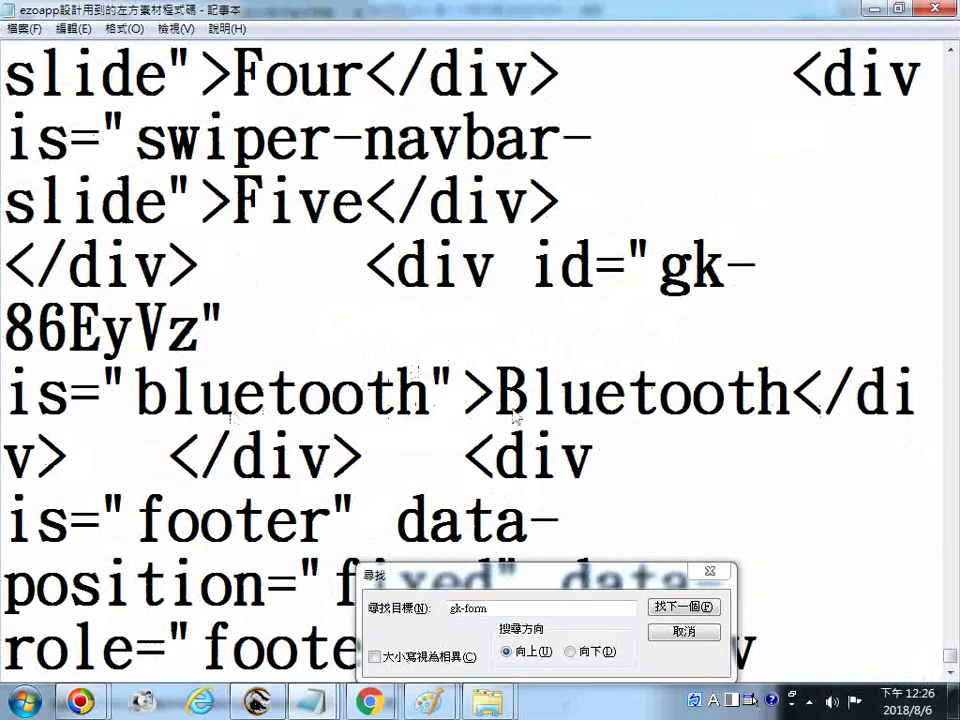
left_click_drag(495, 392, 786, 402)
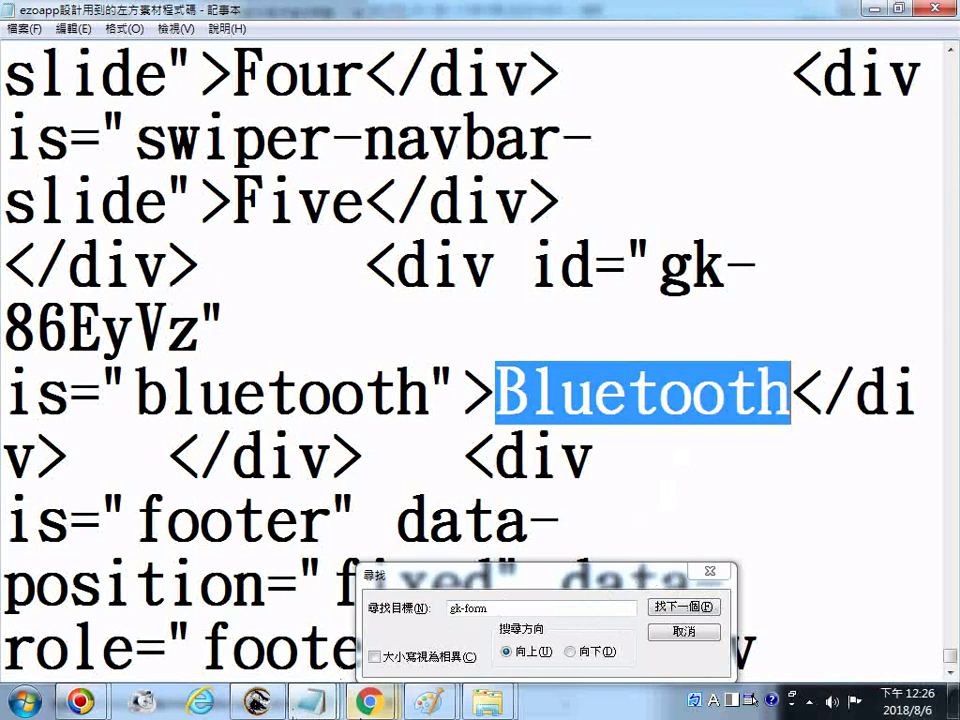
Switch back to EZoApp Designer, preview the page, dismiss the error alerts and check the Bluetooth component at the page's end.
mouse_move(368, 708)
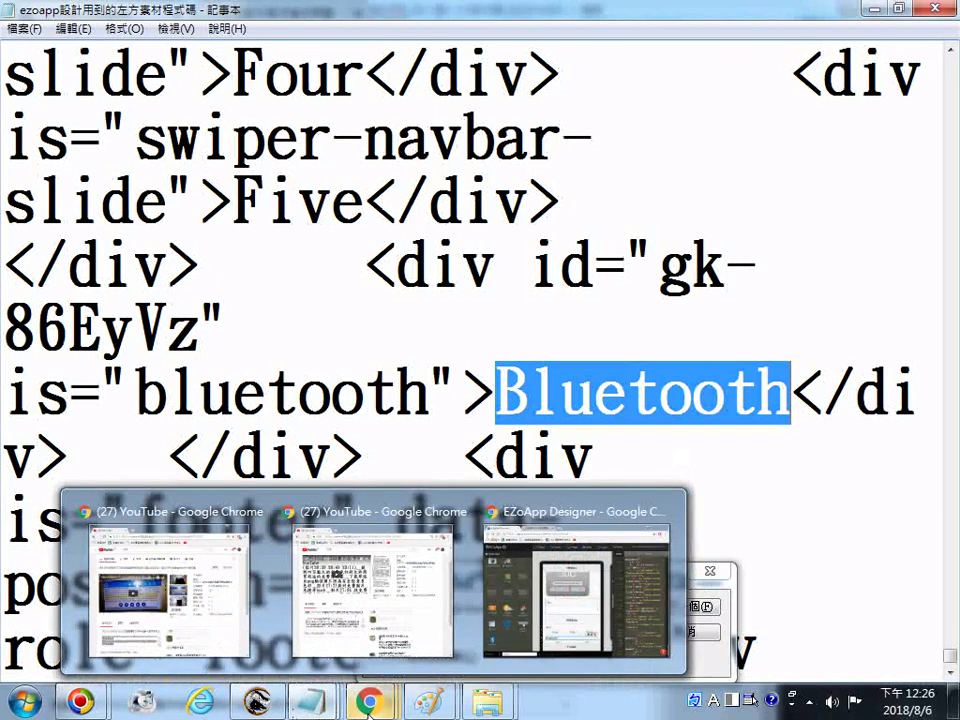
left_click(576, 548)
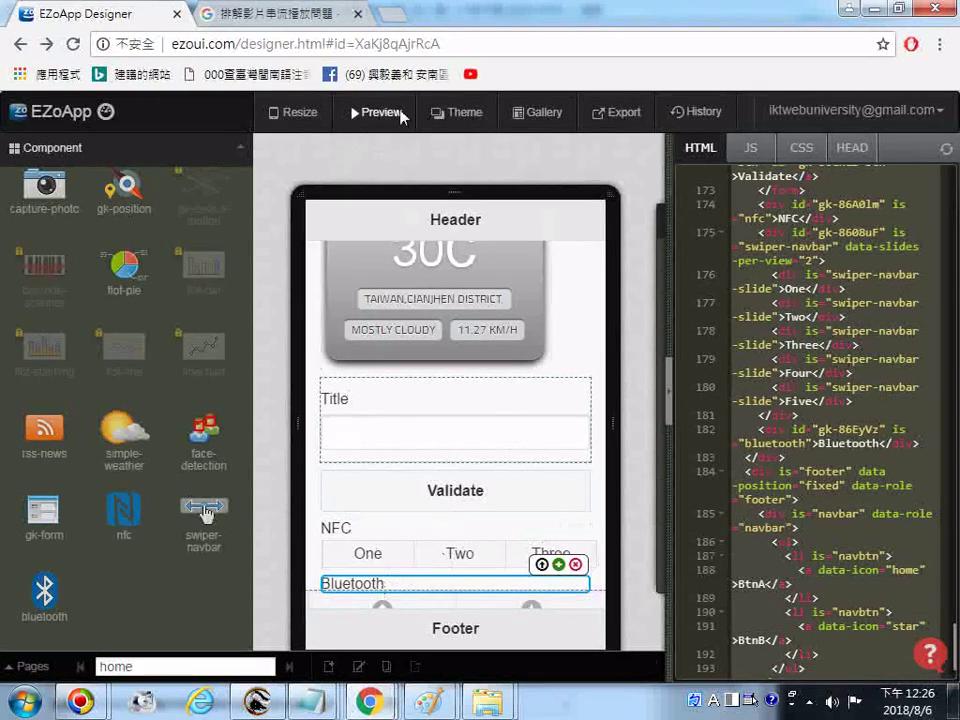
left_click(397, 118)
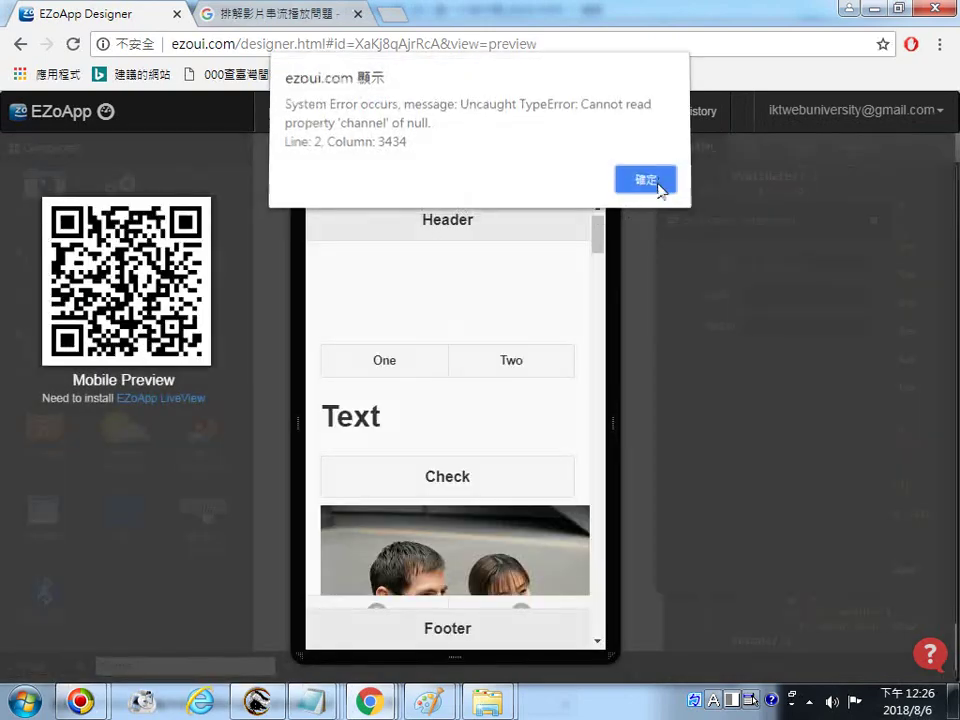
left_click(658, 188)
left_click(658, 188)
left_click_drag(597, 240, 610, 652)
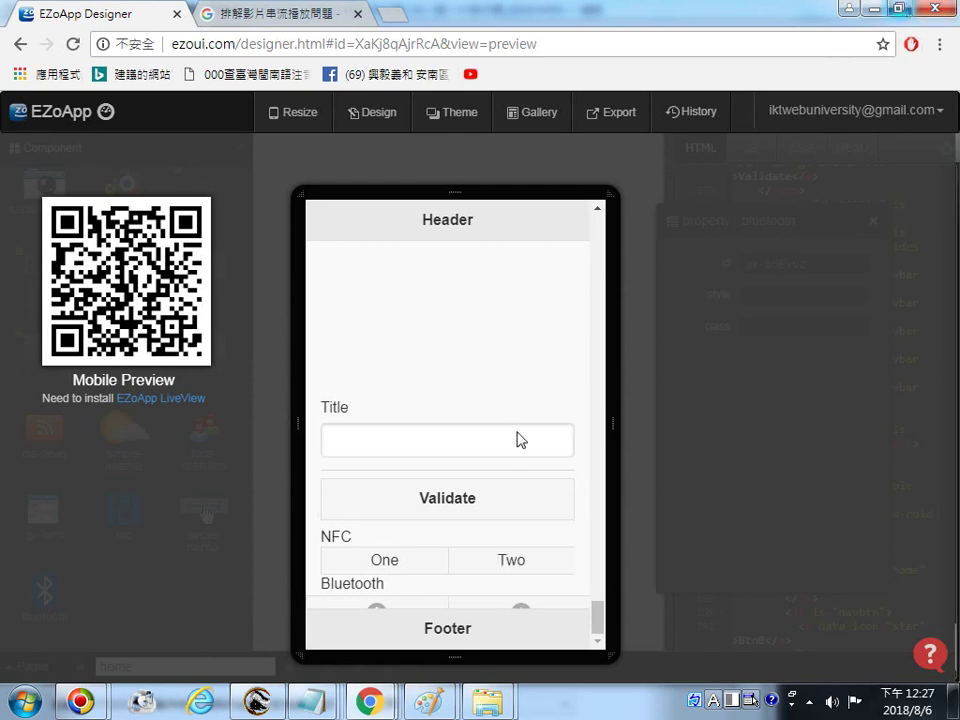
Return from the preview to the design view and reload the page.
mouse_move(82, 704)
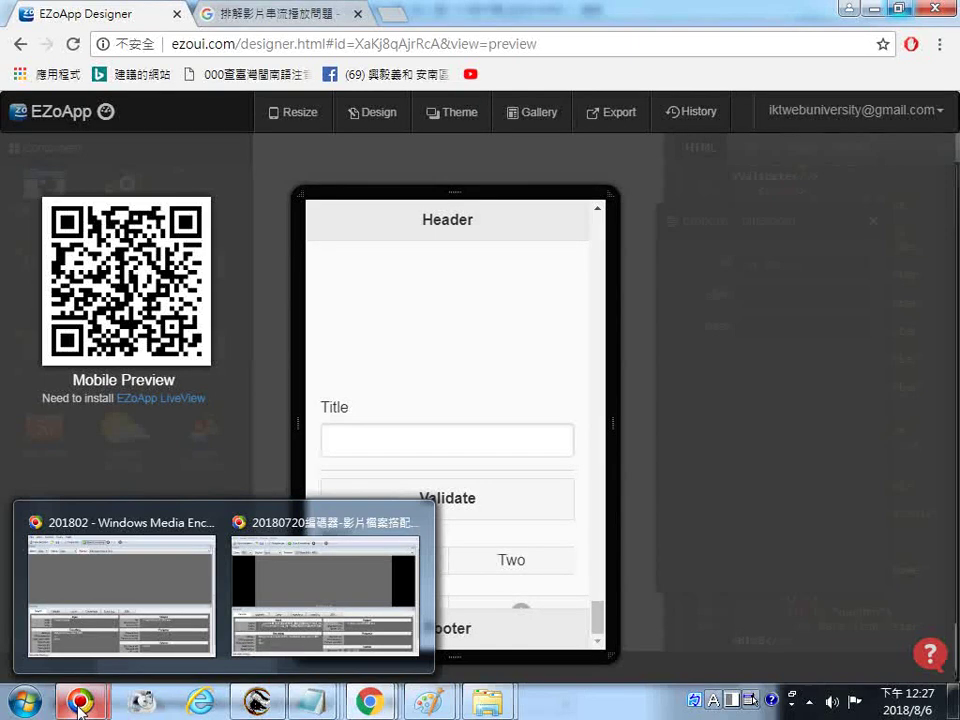
left_click(20, 45)
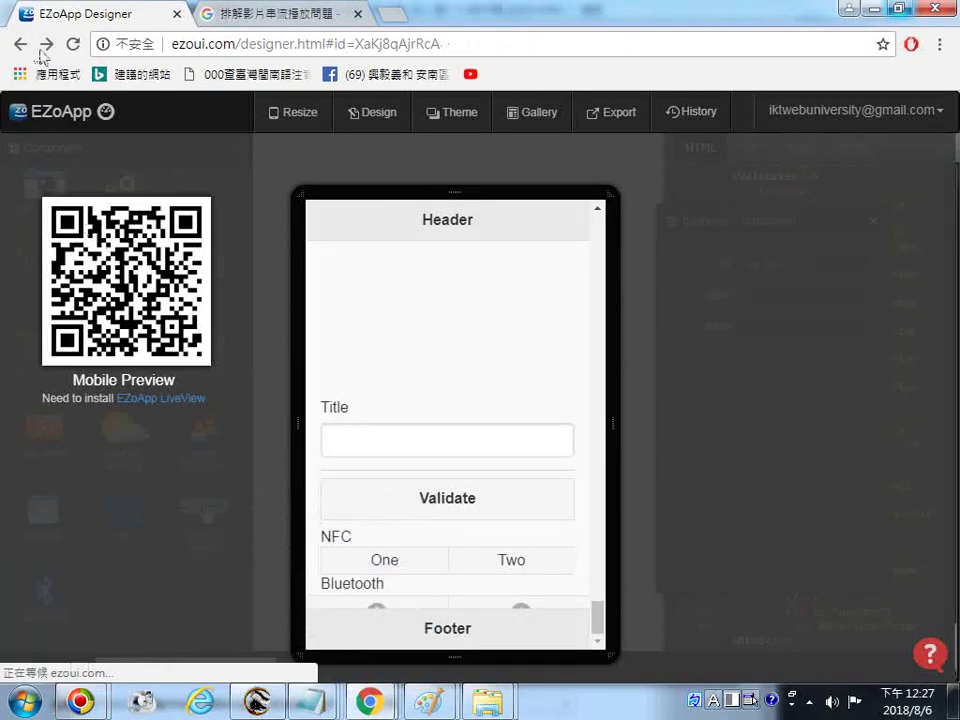
left_click(71, 43)
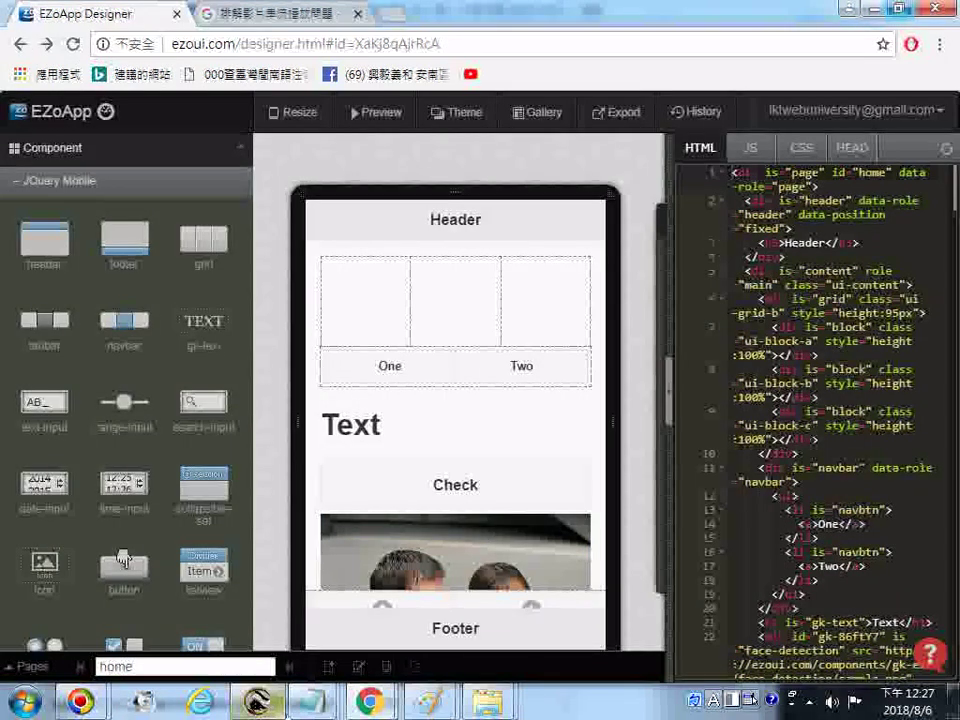
mouse_move(313, 702)
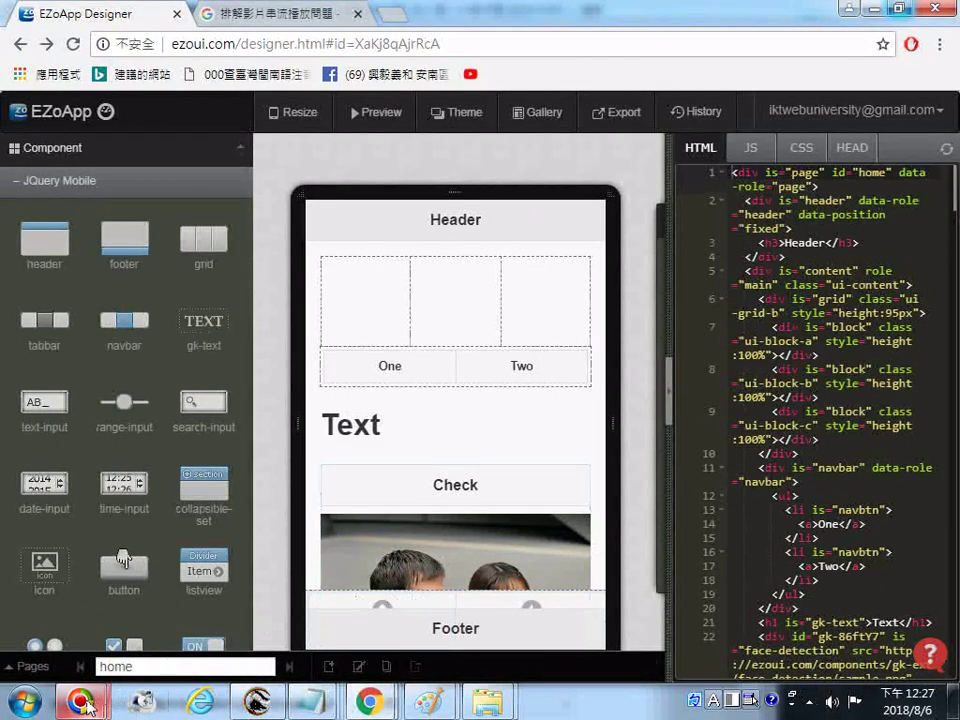
mouse_move(87, 706)
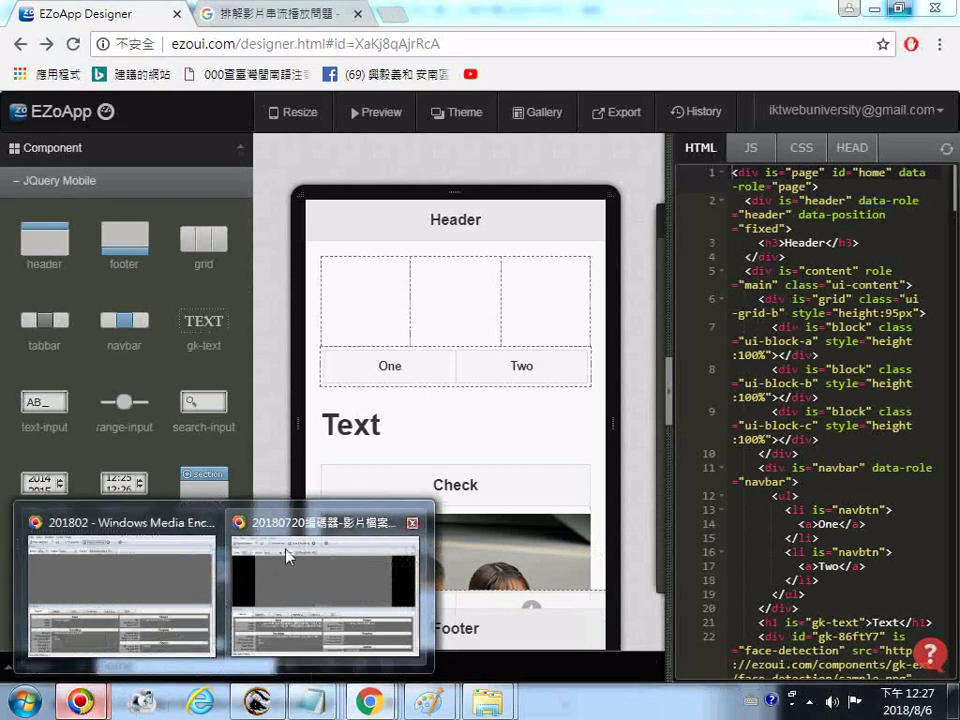